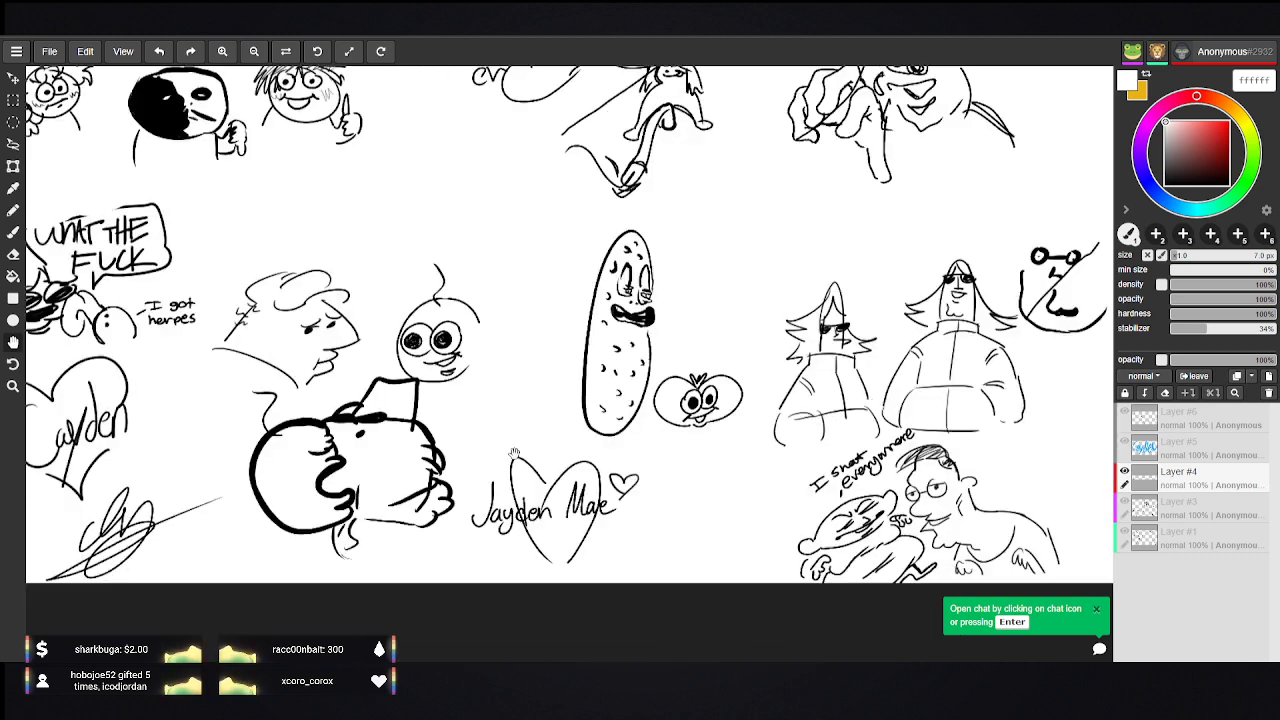
# Step: Look over the doodles spread across the shared canvas, from the cartoon vegetables to the faces and speech bubbles
pyautogui.moveTo(552, 335); pyautogui.dragTo(776, 451)
pyautogui.moveTo(759, 372)
pyautogui.mouseDown()
pyautogui.moveTo(891, 346)
pyautogui.moveTo(966, 268)
pyautogui.mouseUp()
pyautogui.moveTo(911, 334); pyautogui.dragTo(911, 354)
pyautogui.scroll(-1, 733, 363)
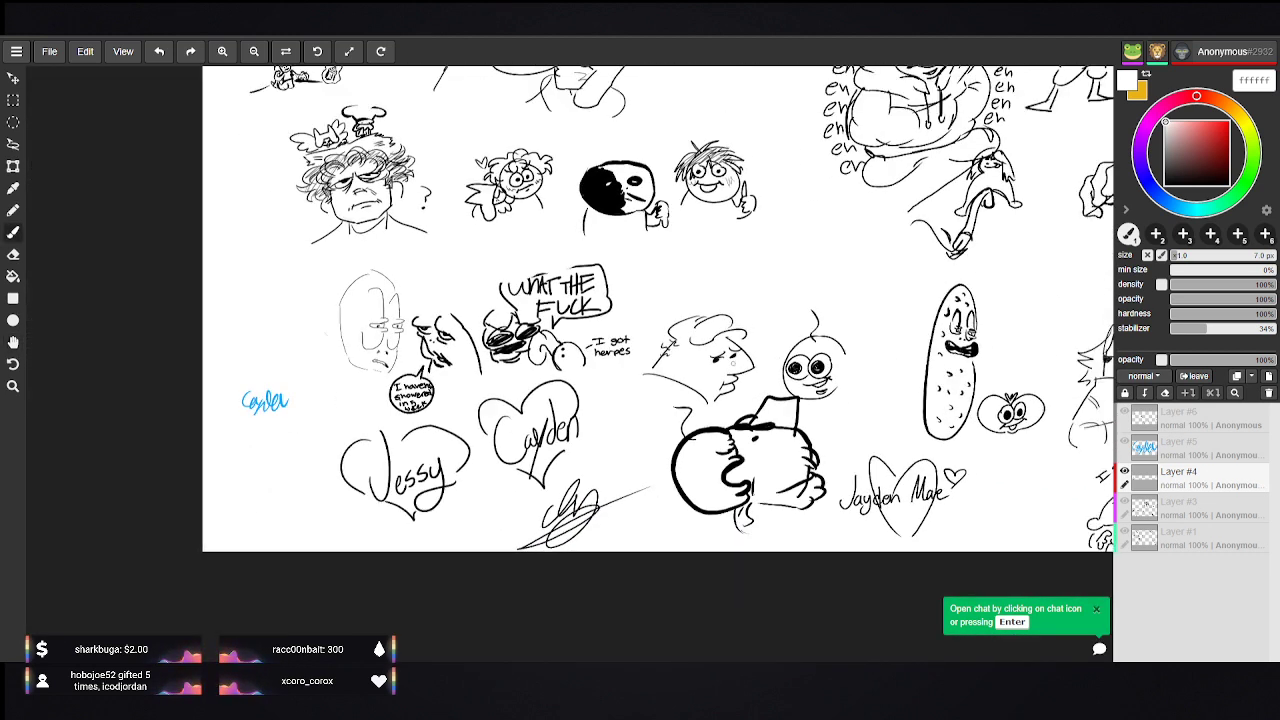
pyautogui.press('space')
pyautogui.moveTo(755, 287)
pyautogui.mouseDown()
pyautogui.moveTo(675, 295)
pyautogui.moveTo(415, 446)
pyautogui.moveTo(518, 485)
pyautogui.moveTo(692, 442)
pyautogui.moveTo(463, 303)
pyautogui.moveTo(477, 314)
pyautogui.mouseUp()
pyautogui.scroll(1, 773, 553)
pyautogui.scroll(3, 773, 553)
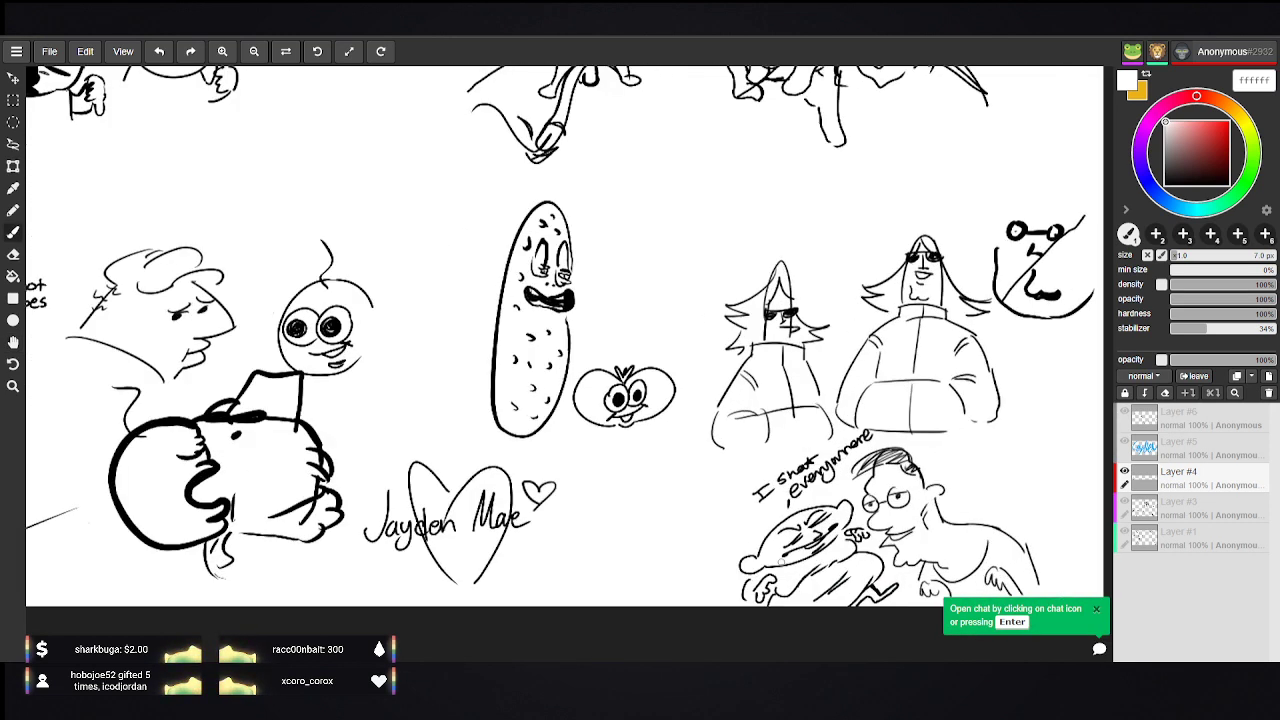
pyautogui.press('space')
pyautogui.moveTo(727, 511); pyautogui.dragTo(525, 458)
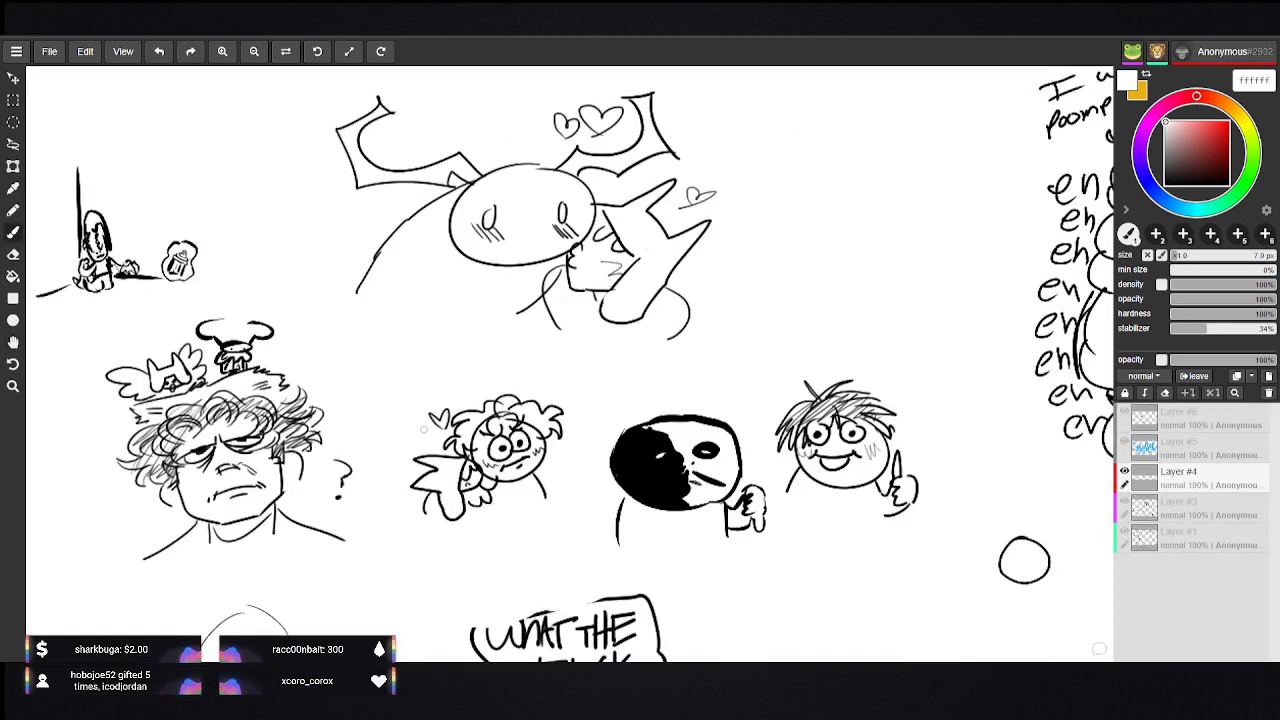
pyautogui.scroll(-3, 636, 460)
pyautogui.press('space')
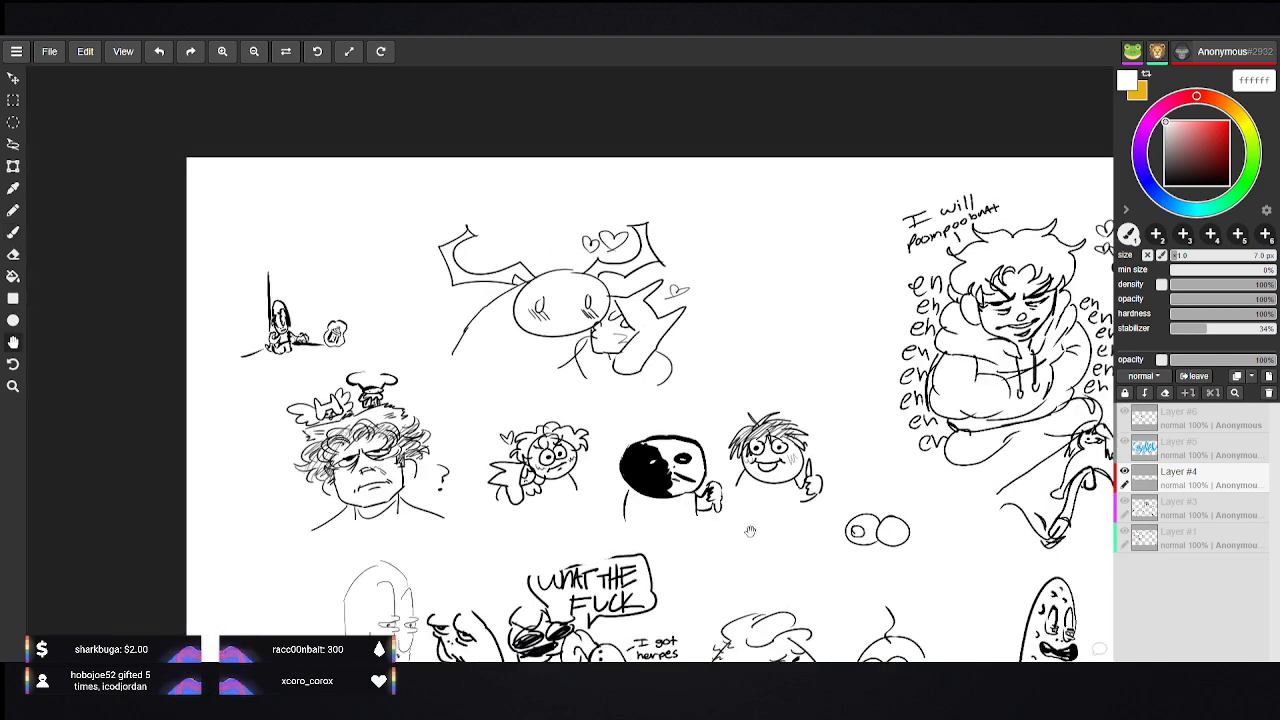
pyautogui.moveTo(750, 530); pyautogui.dragTo(527, 278)
pyautogui.press('b')
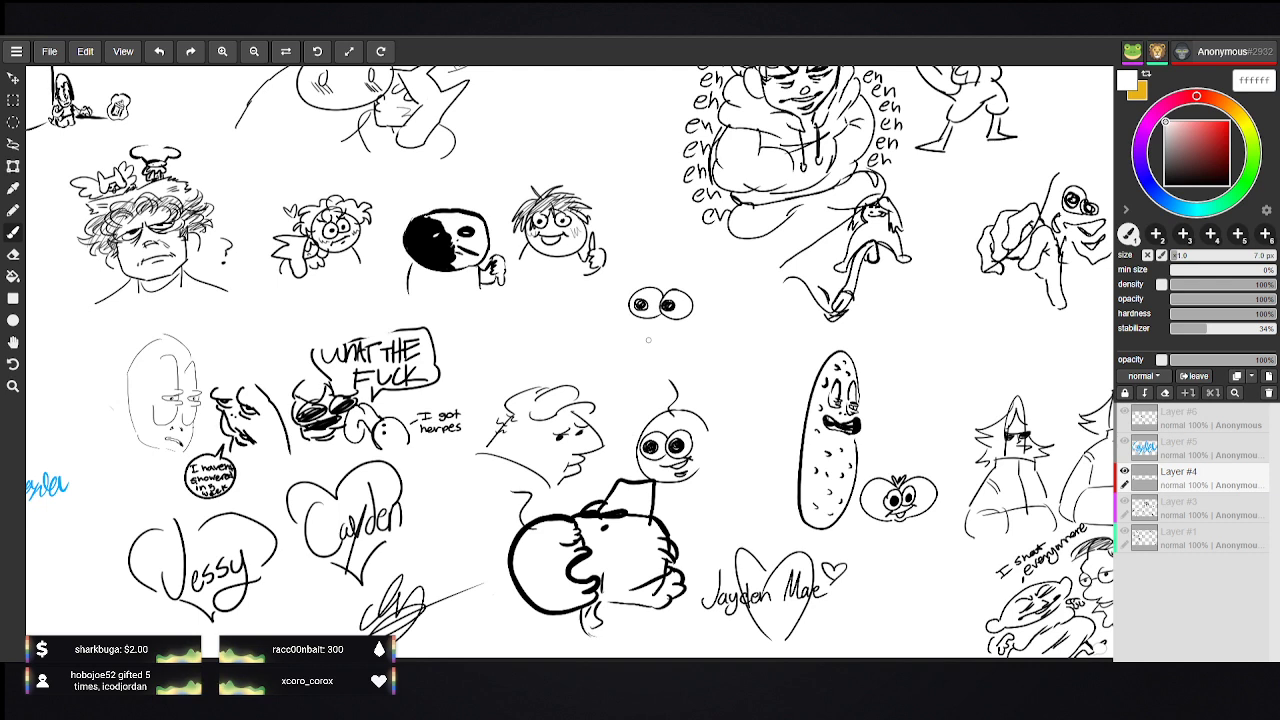
# Step: Draw a smiling mouth and jaw line beneath the pair of cartoon eyes, and add diagonal hatching beside the lettered heart
pyautogui.moveTo(630, 308); pyautogui.dragTo(662, 331)
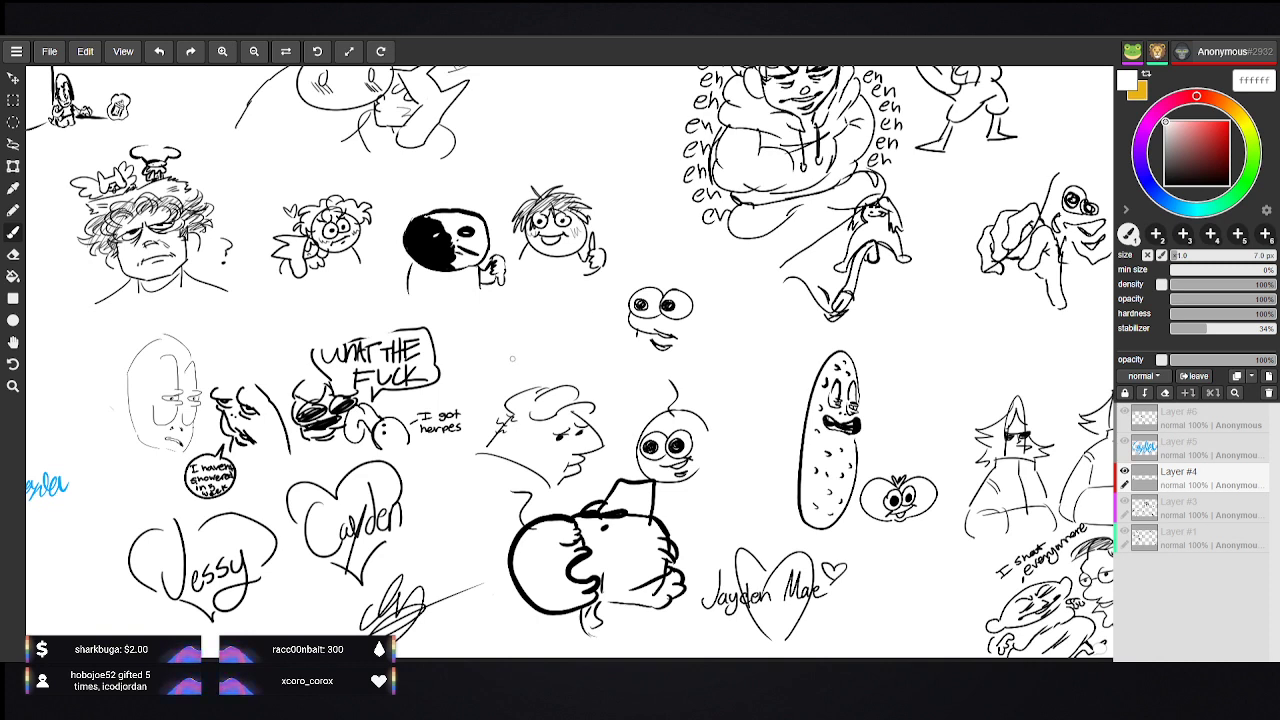
pyautogui.moveTo(637, 337); pyautogui.dragTo(649, 356)
pyautogui.moveTo(917, 553); pyautogui.dragTo(858, 640)
# Step: Set the drawing color to black (000000) and undo the last two strokes
pyautogui.moveTo(1205, 146); pyautogui.dragTo(1020, 310)
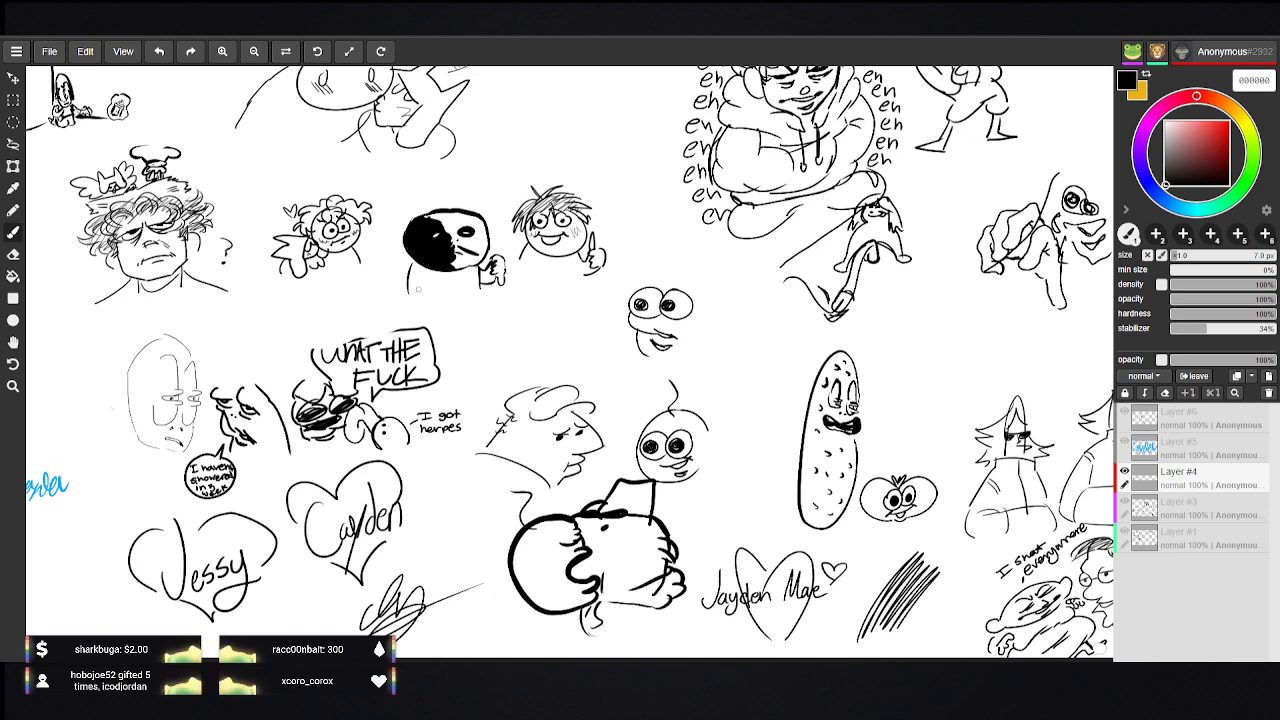
pyautogui.moveTo(495, 384)
pyautogui.mouseDown()
pyautogui.moveTo(558, 298)
pyautogui.moveTo(548, 360)
pyautogui.moveTo(581, 356)
pyautogui.mouseUp()
pyautogui.hotkey('ctrl', 'z')
pyautogui.hotkey('ctrl', 'z')
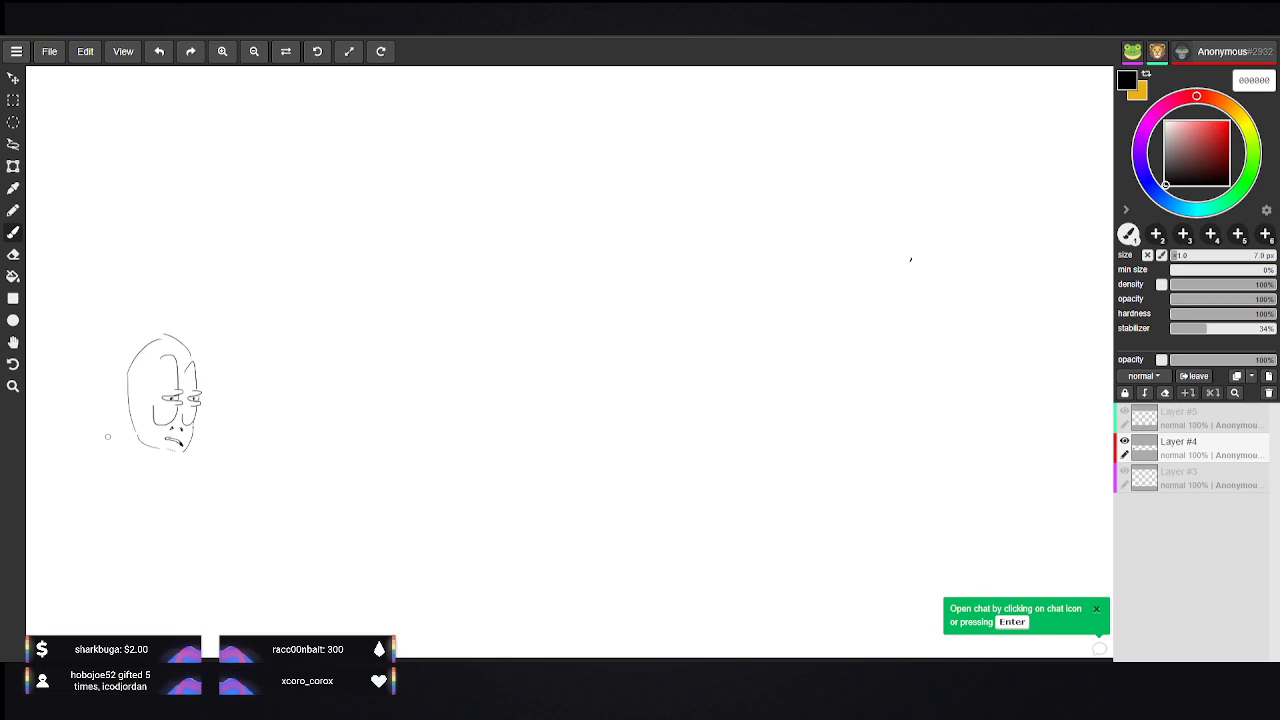
# Step: Examine the mostly empty canvas and the small round face near its upper-right corner
pyautogui.scroll(-2, 638, 449)
pyautogui.press('z')
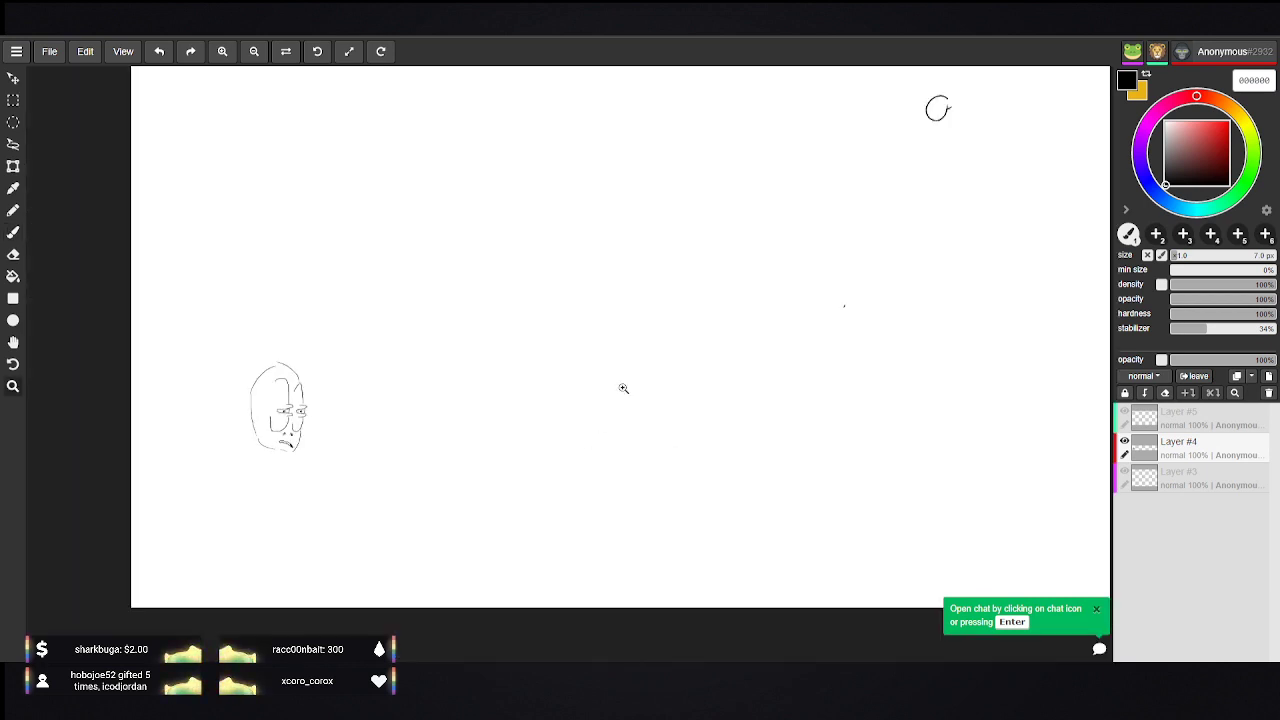
pyautogui.scroll(-3, 560, 420)
pyautogui.scroll(2, 543, 431)
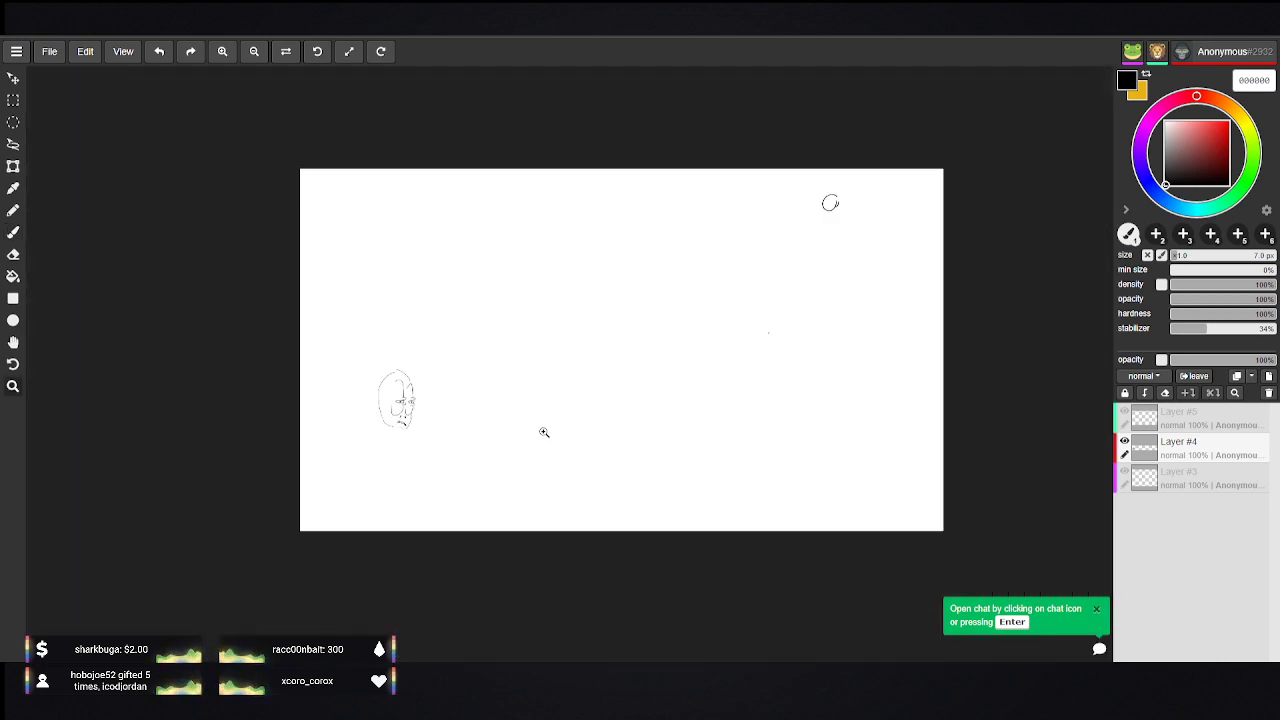
pyautogui.press('b')
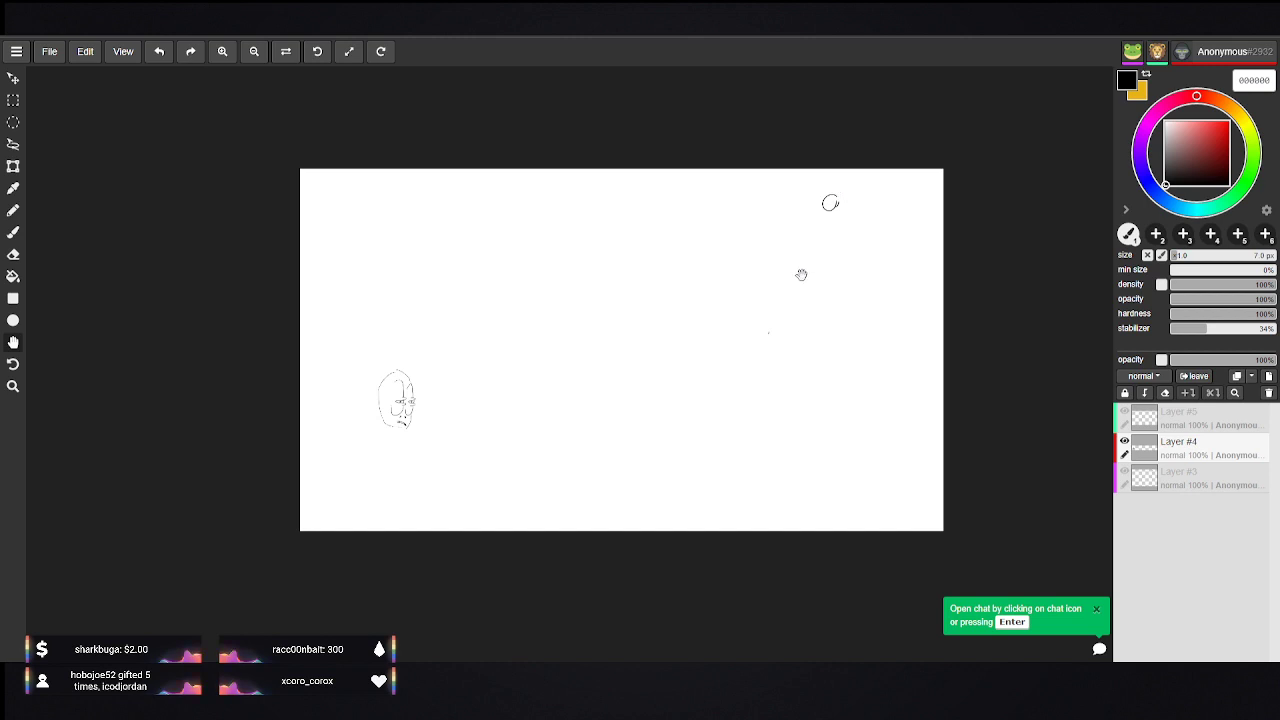
pyautogui.moveTo(820, 254); pyautogui.dragTo(692, 358)
pyautogui.scroll(-1, 715, 341)
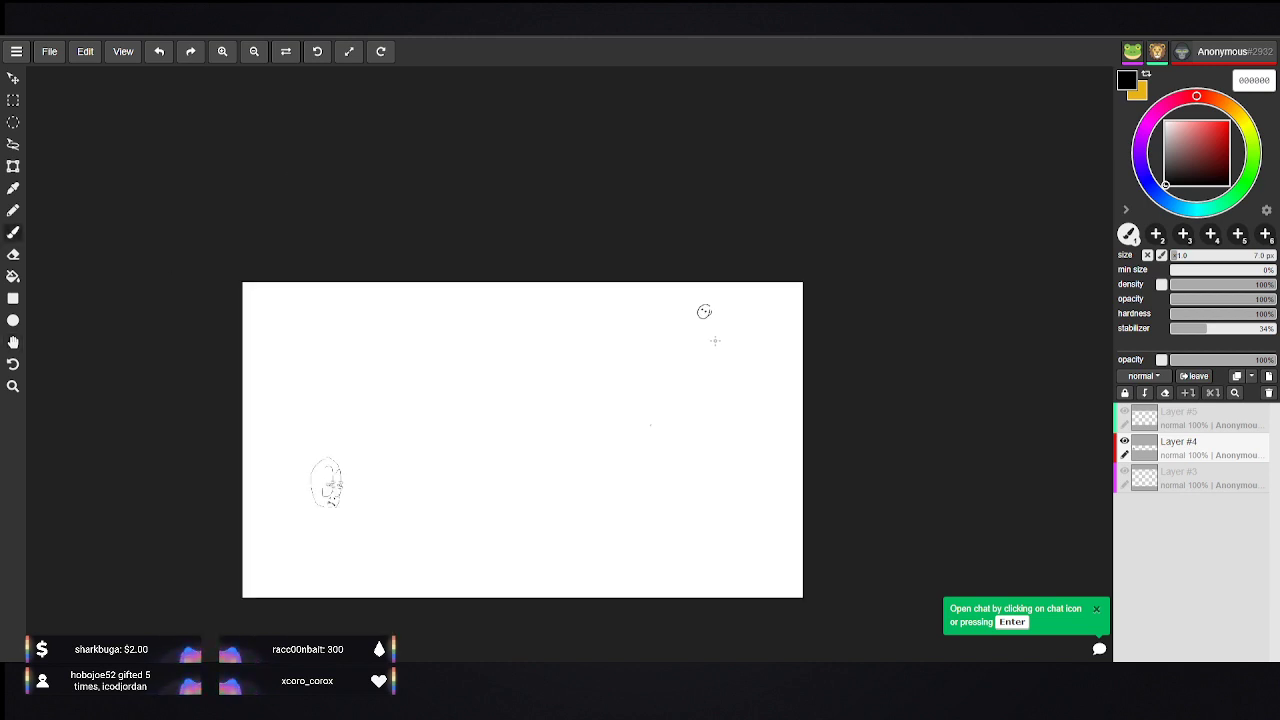
pyautogui.scroll(3, 715, 341)
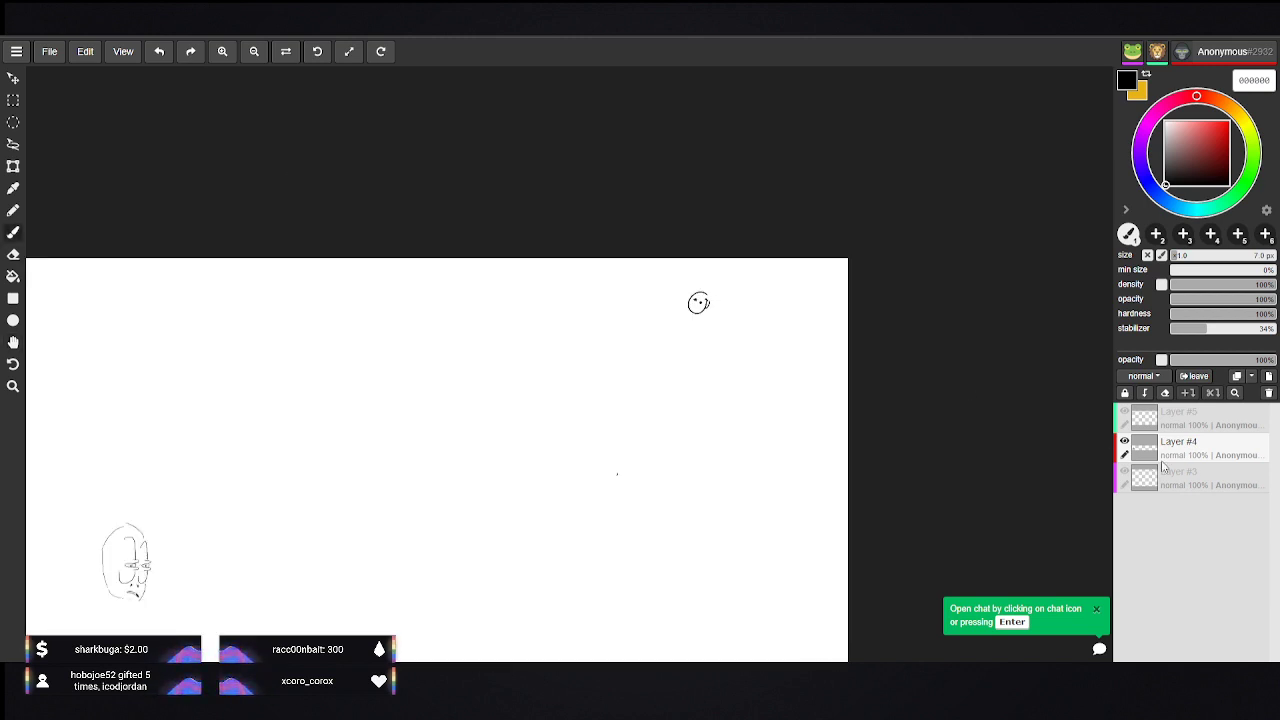
pyautogui.scroll(4, 705, 320)
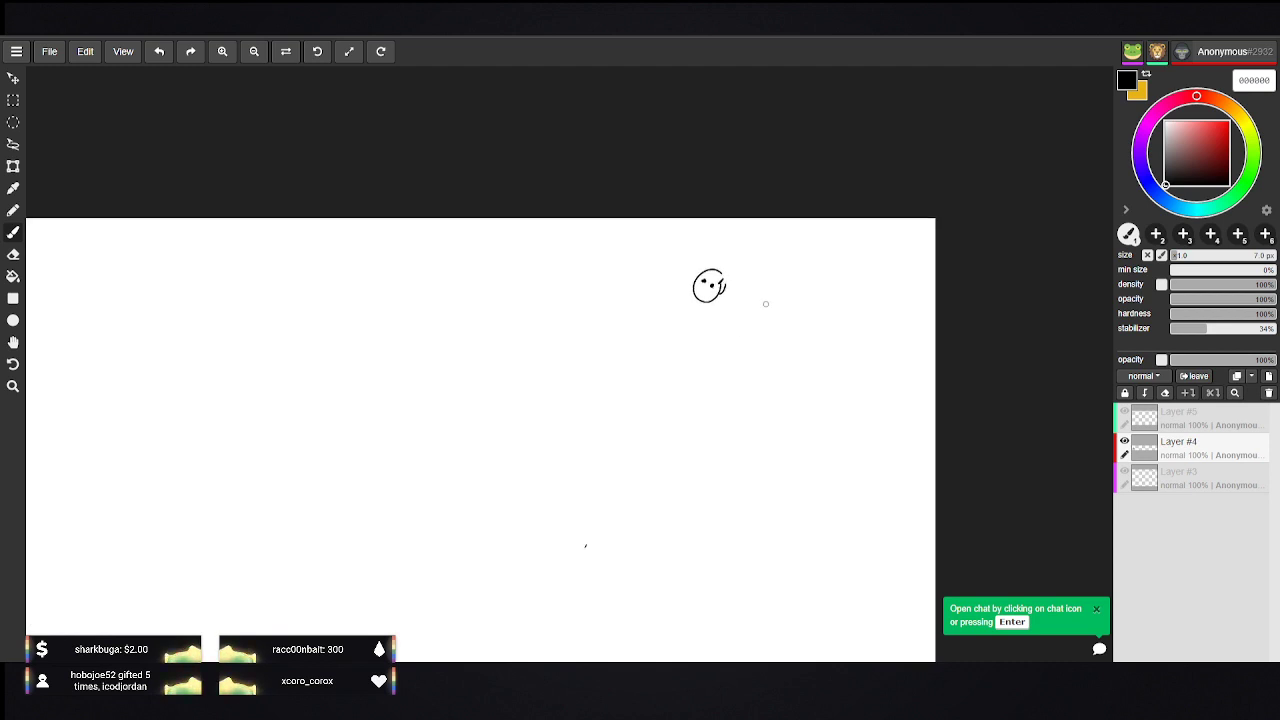
pyautogui.scroll(4, 740, 286)
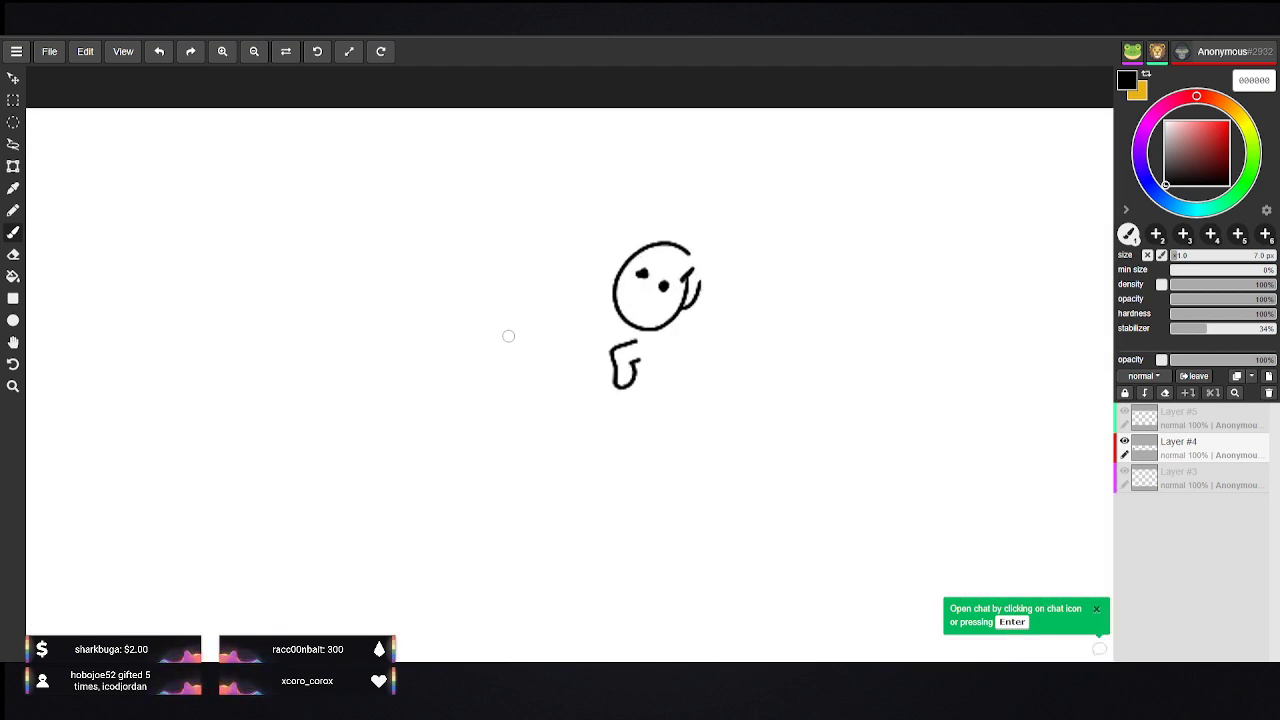
pyautogui.moveTo(505, 297); pyautogui.dragTo(506, 308)
pyautogui.hotkey('ctrl', 'z')
pyautogui.moveTo(391, 317)
pyautogui.mouseDown()
pyautogui.moveTo(354, 297)
pyautogui.moveTo(357, 350)
pyautogui.mouseUp()
pyautogui.hotkey('ctrl', 'z')
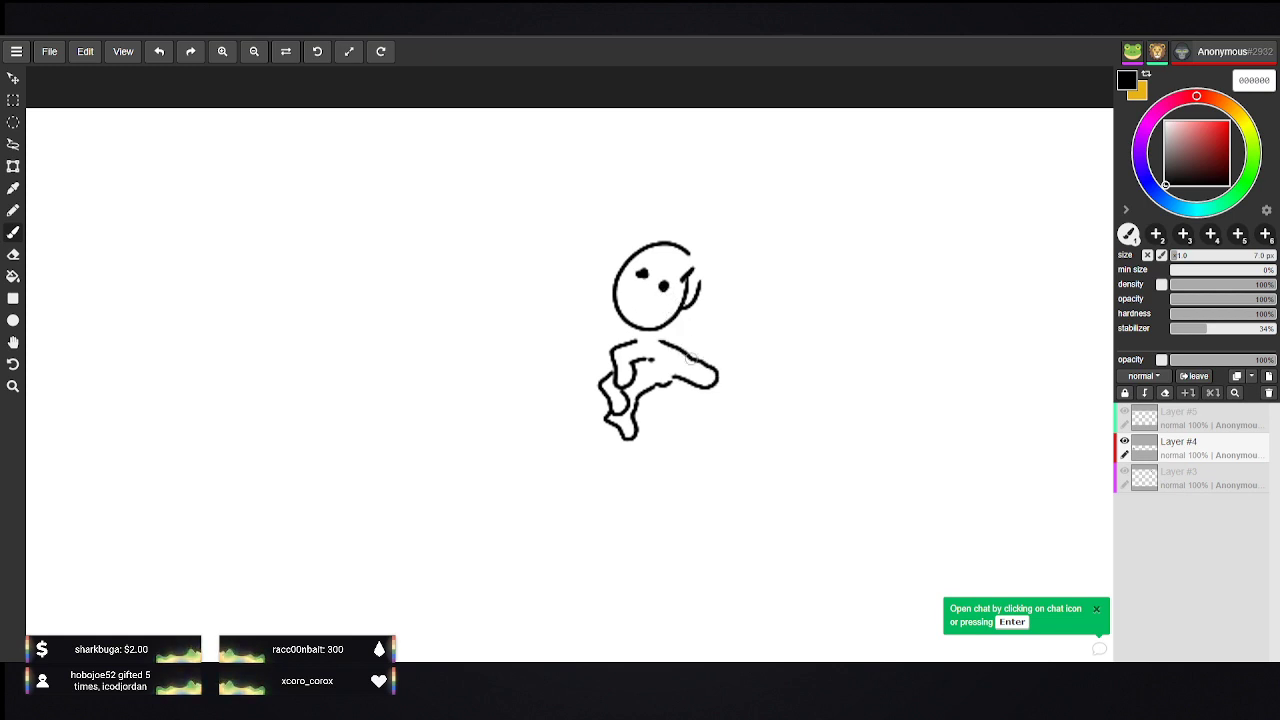
# Step: Draw the round-headed figure's second hand with curled fingers beside the head, undoing the stray circle above it
pyautogui.press('space')
pyautogui.moveTo(689, 492)
pyautogui.mouseDown()
pyautogui.moveTo(639, 400)
pyautogui.moveTo(619, 449)
pyautogui.mouseUp()
pyautogui.moveTo(689, 281)
pyautogui.mouseDown()
pyautogui.moveTo(657, 287)
pyautogui.moveTo(682, 322)
pyautogui.moveTo(683, 288)
pyautogui.mouseUp()
pyautogui.moveTo(654, 212)
pyautogui.mouseDown()
pyautogui.moveTo(640, 255)
pyautogui.moveTo(672, 238)
pyautogui.moveTo(654, 219)
pyautogui.mouseUp()
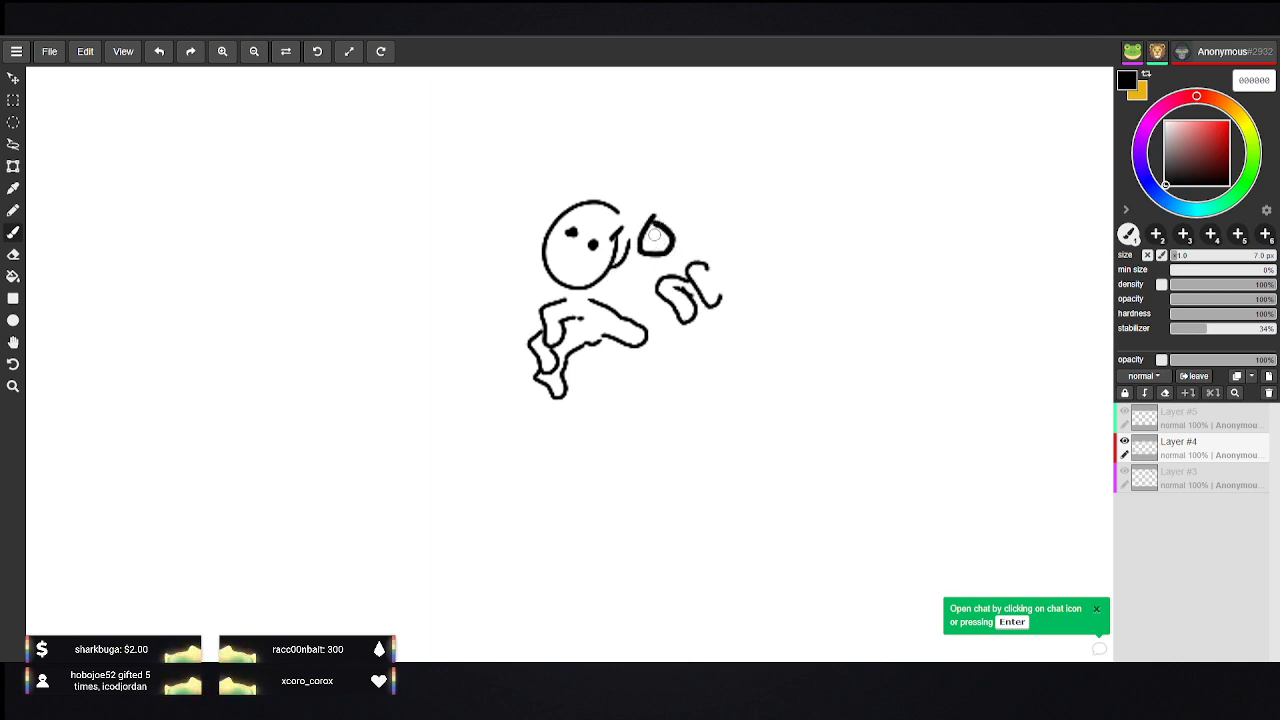
pyautogui.hotkey('ctrl', 'z')
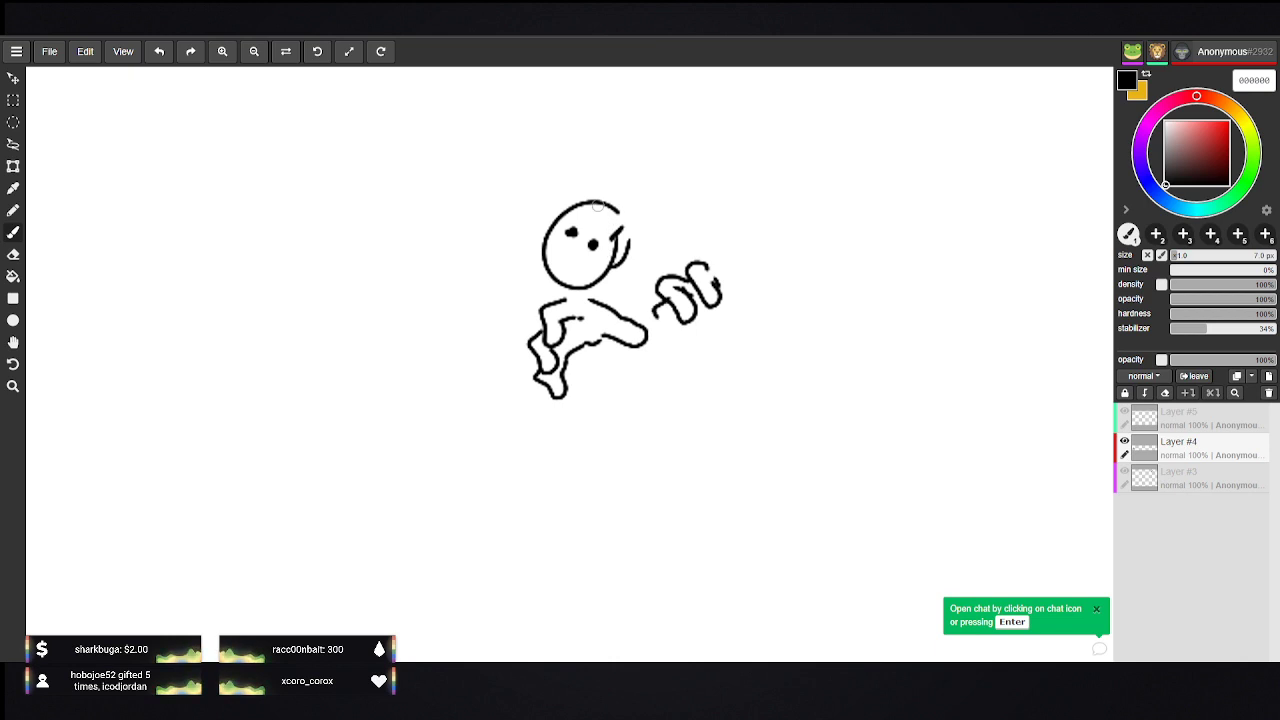
pyautogui.moveTo(543, 478)
pyautogui.mouseDown()
pyautogui.moveTo(594, 470)
pyautogui.moveTo(585, 455)
pyautogui.mouseUp()
pyautogui.hotkey('ctrl', 'z')
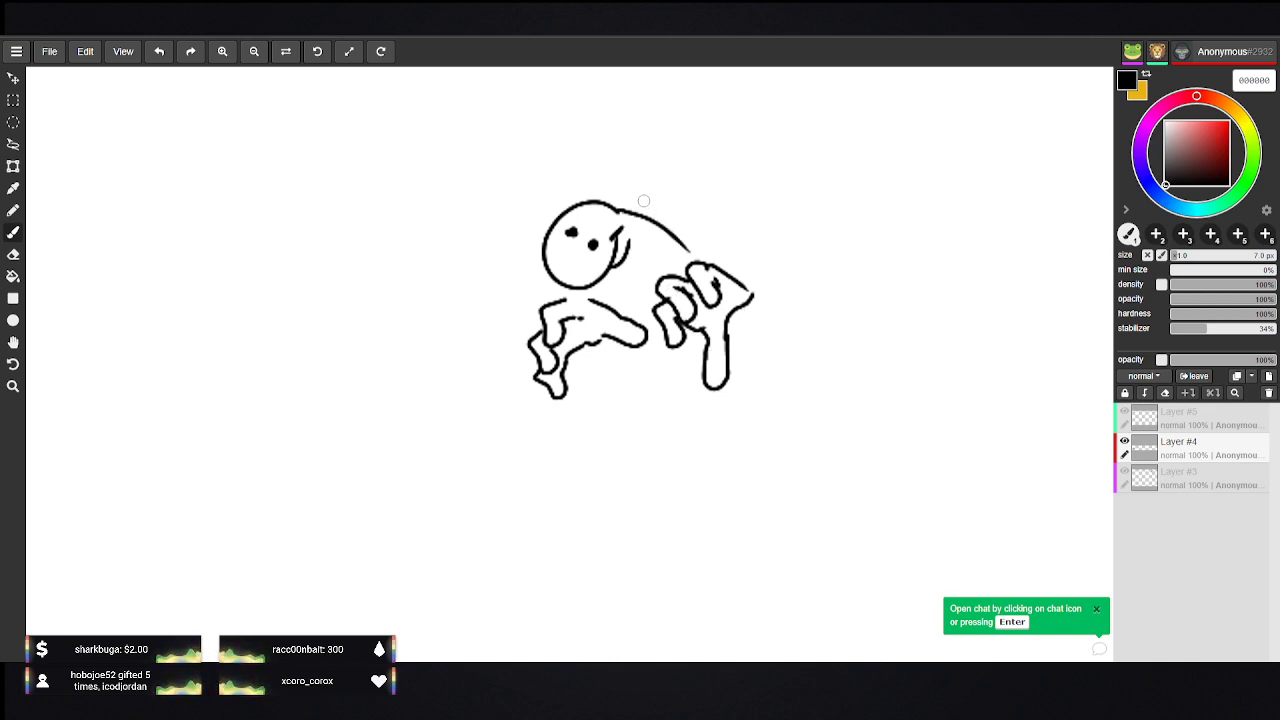
pyautogui.press('alt')
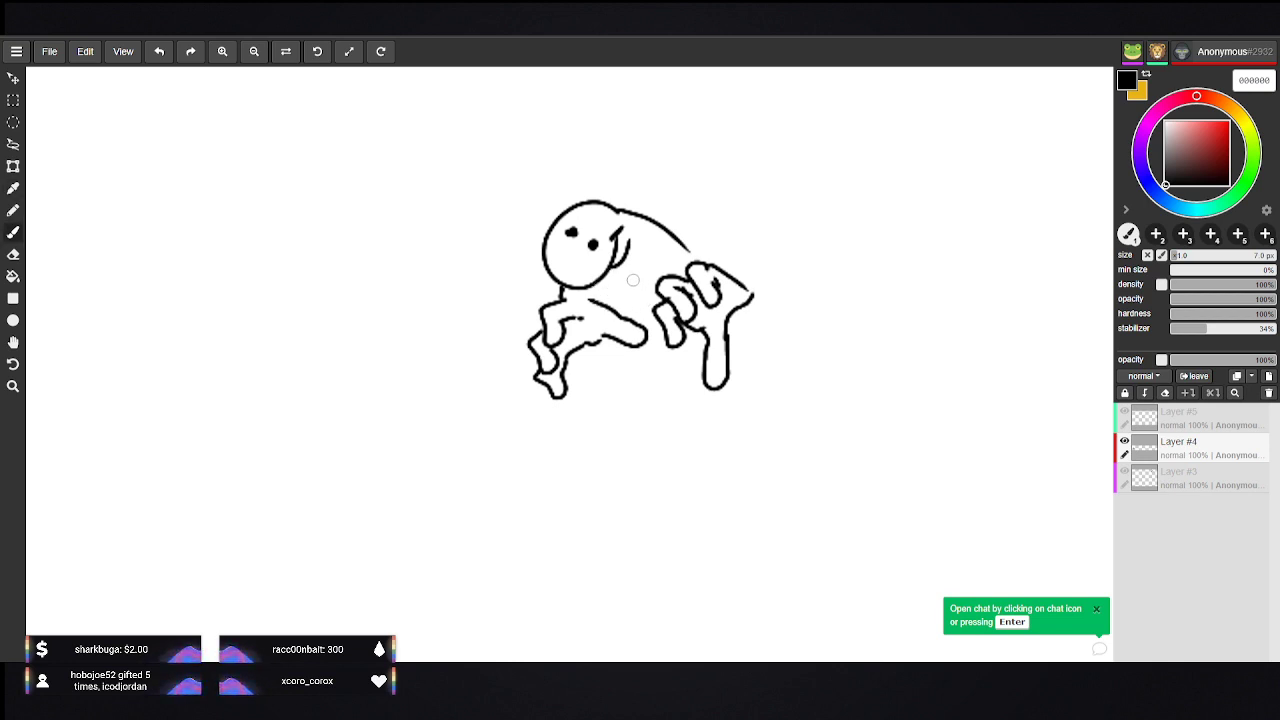
pyautogui.moveTo(631, 279)
pyautogui.mouseDown()
pyautogui.moveTo(664, 268)
pyautogui.moveTo(585, 295)
pyautogui.mouseUp()
pyautogui.click(649, 272)
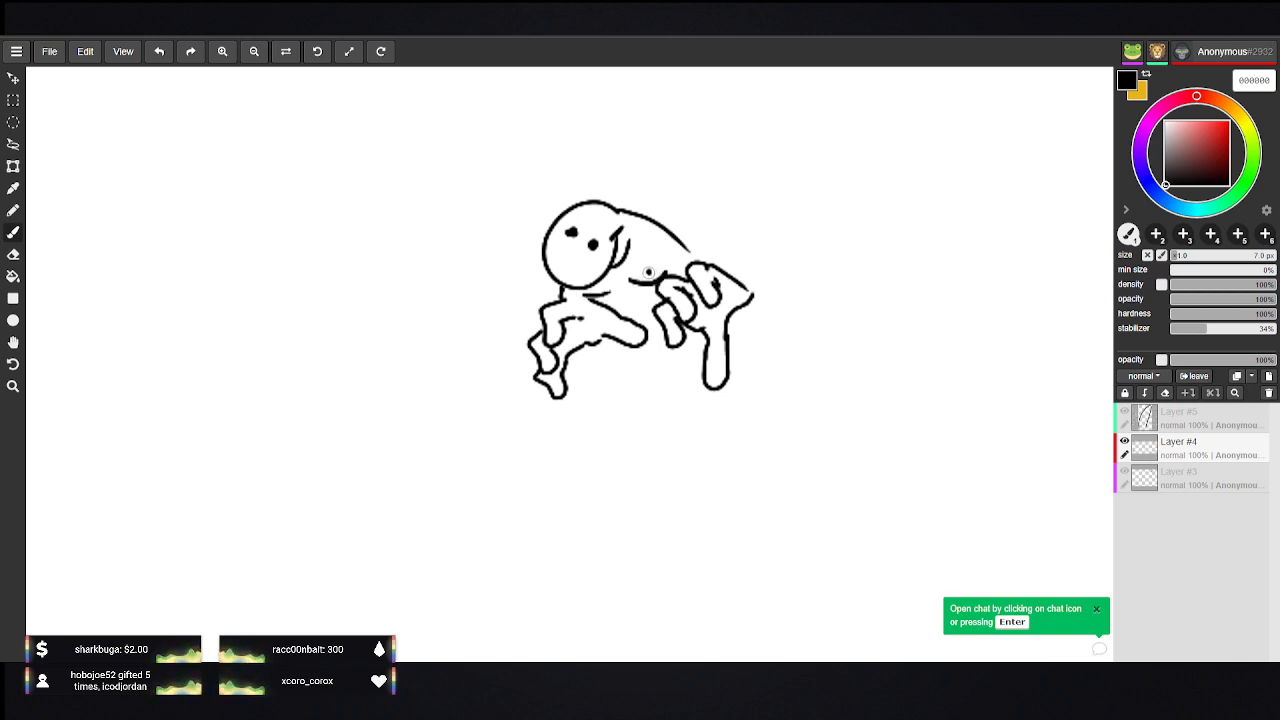
pyautogui.hotkey('ctrl', 'z')
pyautogui.hotkey('ctrl', 'z')
pyautogui.hotkey('ctrl', 'z')
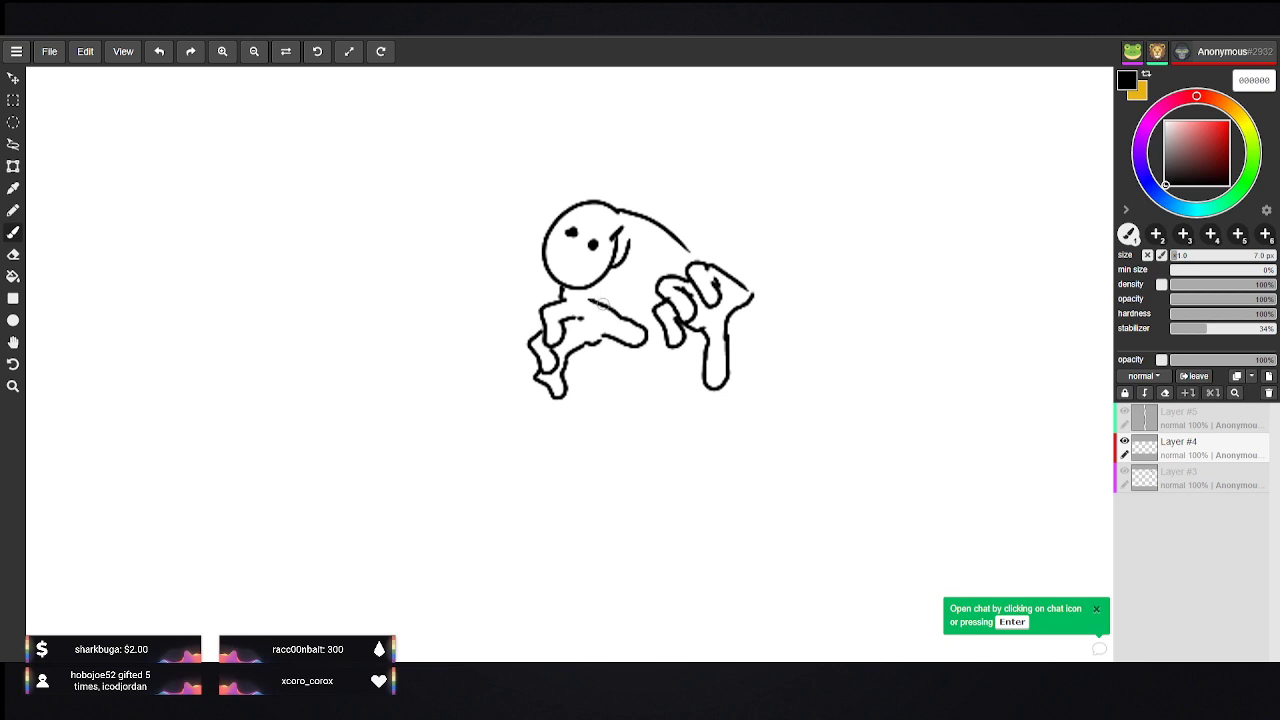
# Step: Try to switch to Layer #3 as the drawing layer
pyautogui.press('space')
pyautogui.moveTo(513, 445)
pyautogui.mouseDown()
pyautogui.moveTo(672, 372)
pyautogui.moveTo(873, 105)
pyautogui.mouseUp()
pyautogui.press('b')
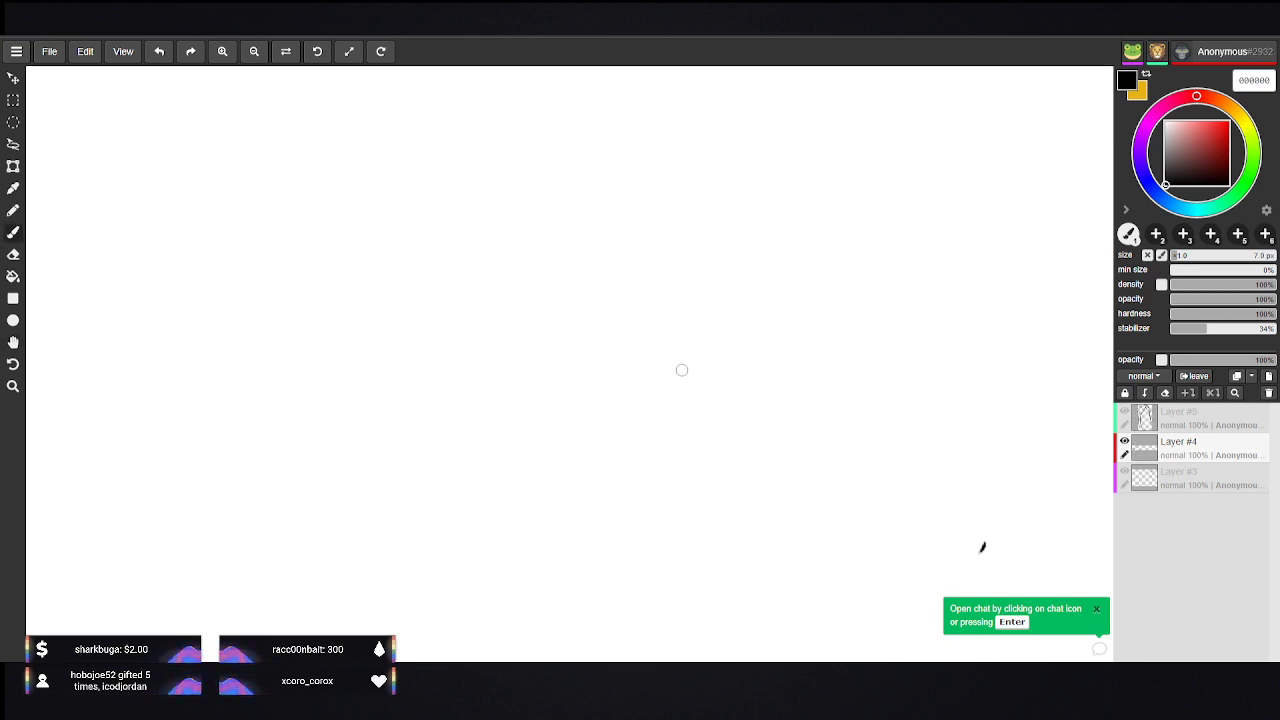
pyautogui.scroll(-8, 682, 370)
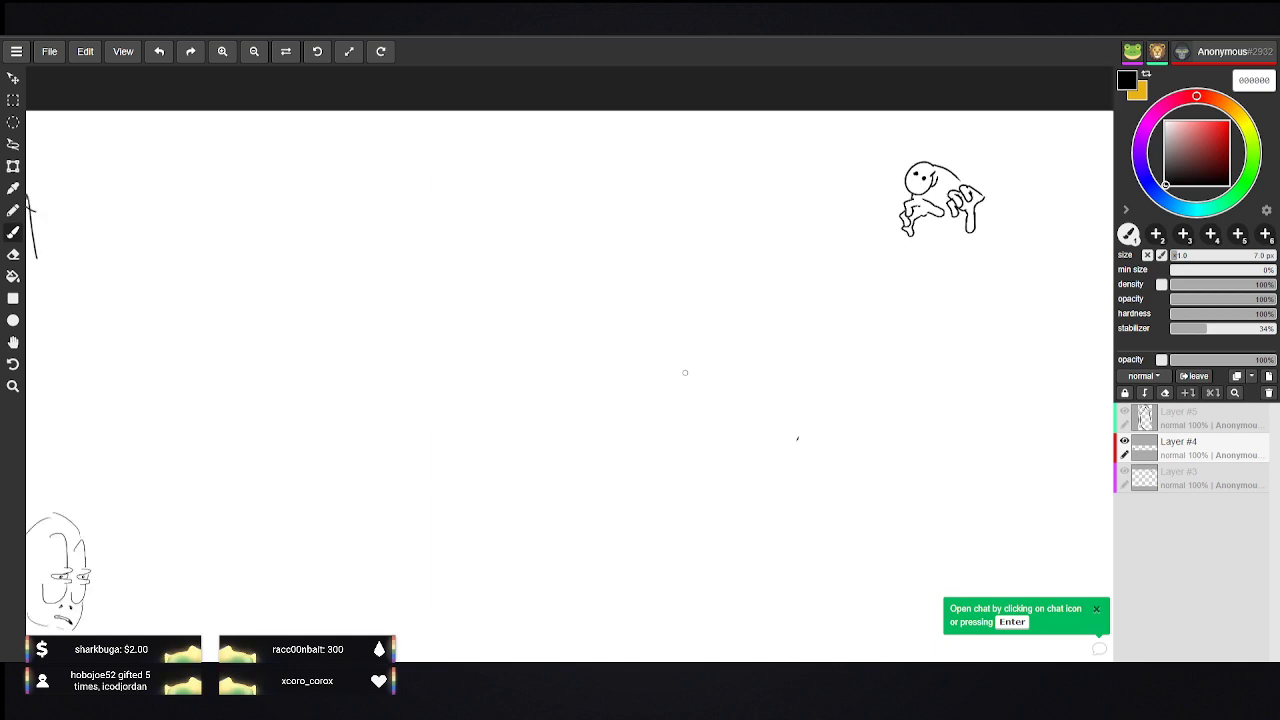
pyautogui.click(1184, 484)
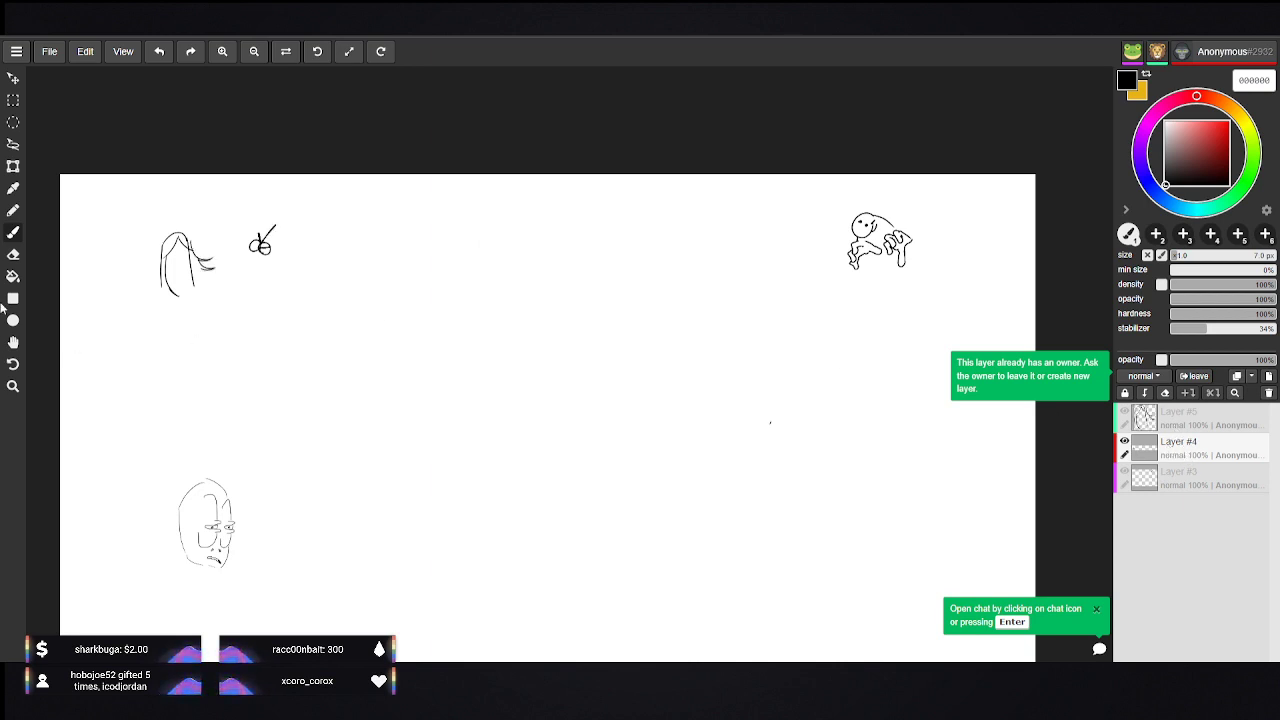
# Step: Erase the long-faced doodle in the lower left of the canvas with the 20 px eraser
pyautogui.click(13, 254)
pyautogui.moveTo(215, 476)
pyautogui.mouseDown()
pyautogui.moveTo(245, 633)
pyautogui.moveTo(233, 507)
pyautogui.moveTo(198, 557)
pyautogui.moveTo(187, 514)
pyautogui.moveTo(171, 523)
pyautogui.moveTo(189, 558)
pyautogui.moveTo(206, 430)
pyautogui.moveTo(203, 523)
pyautogui.moveTo(215, 536)
pyautogui.moveTo(213, 476)
pyautogui.moveTo(226, 563)
pyautogui.moveTo(215, 582)
pyautogui.moveTo(186, 568)
pyautogui.moveTo(221, 570)
pyautogui.mouseUp()
# Step: Dismiss the hint about opening the chat
pyautogui.press('space')
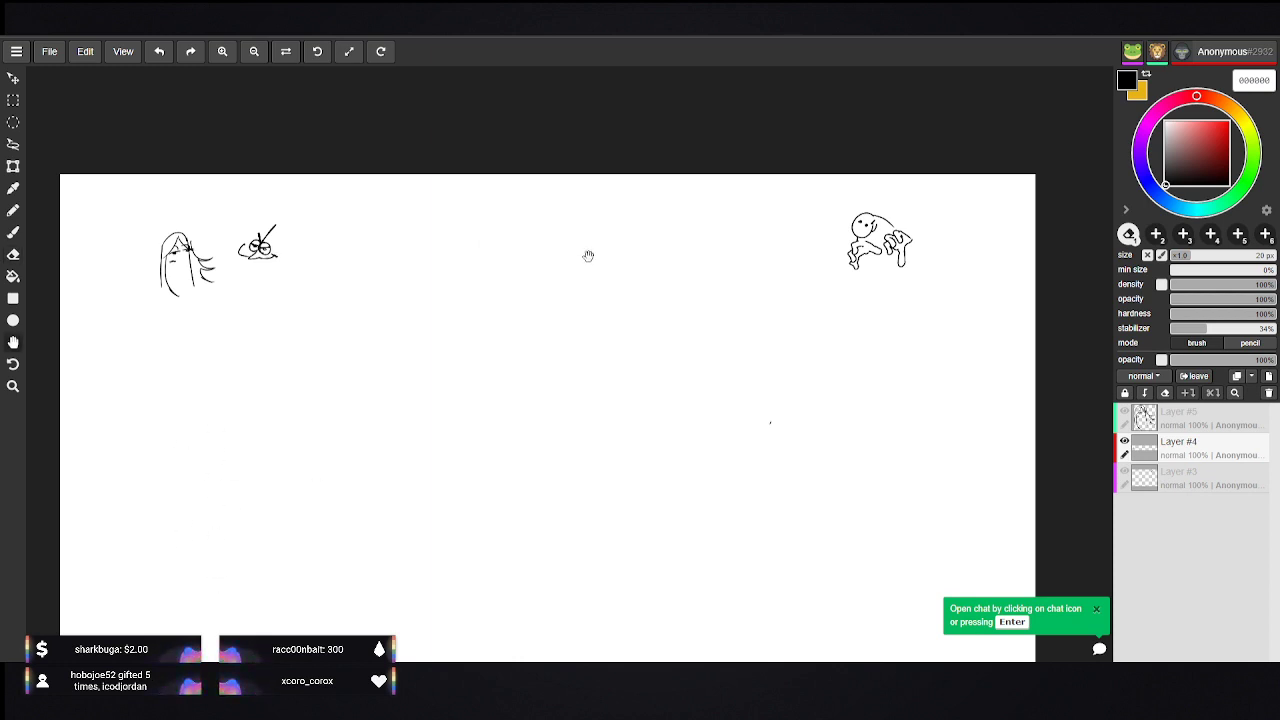
pyautogui.moveTo(42, 380); pyautogui.dragTo(362, 396)
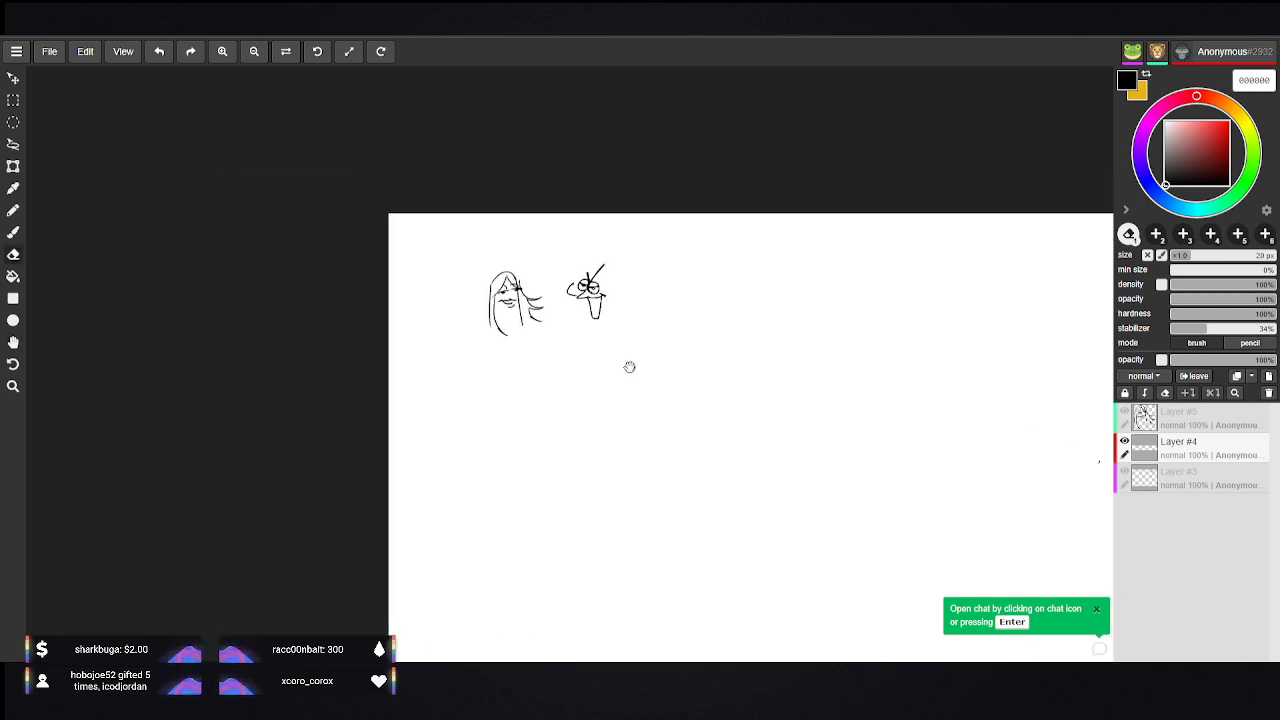
pyautogui.scroll(3, 481, 334)
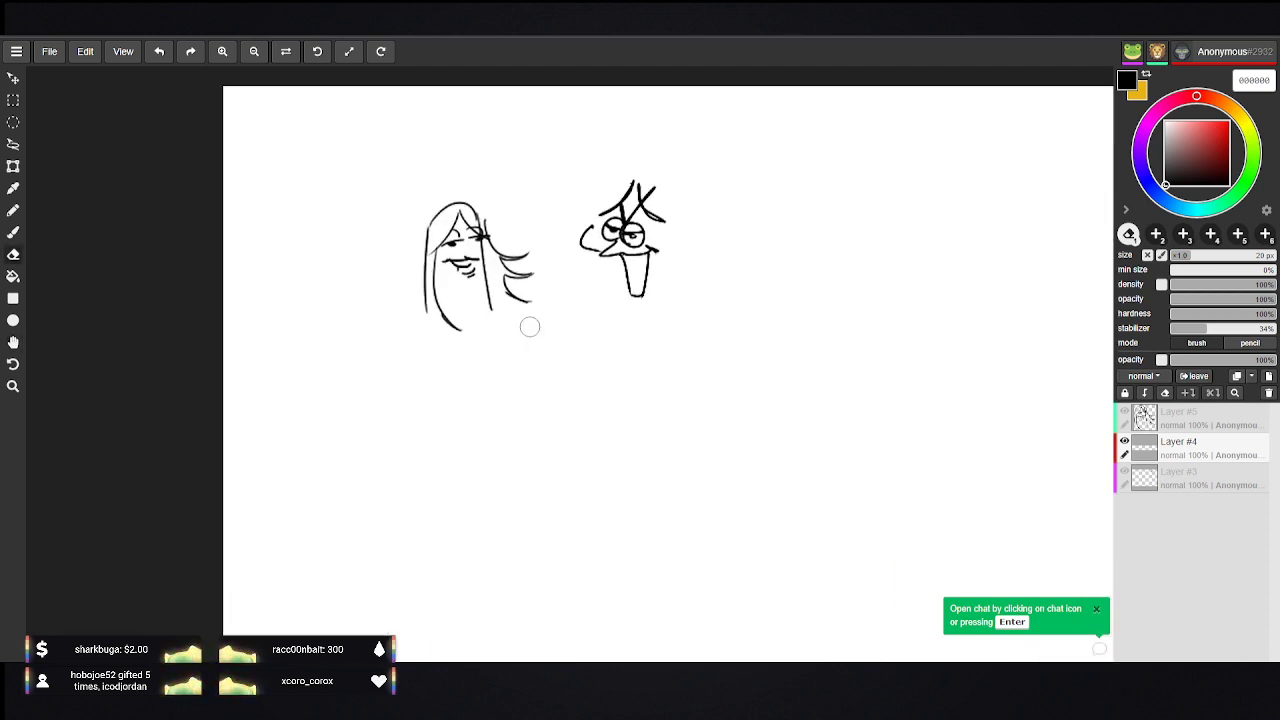
pyautogui.scroll(1, 529, 326)
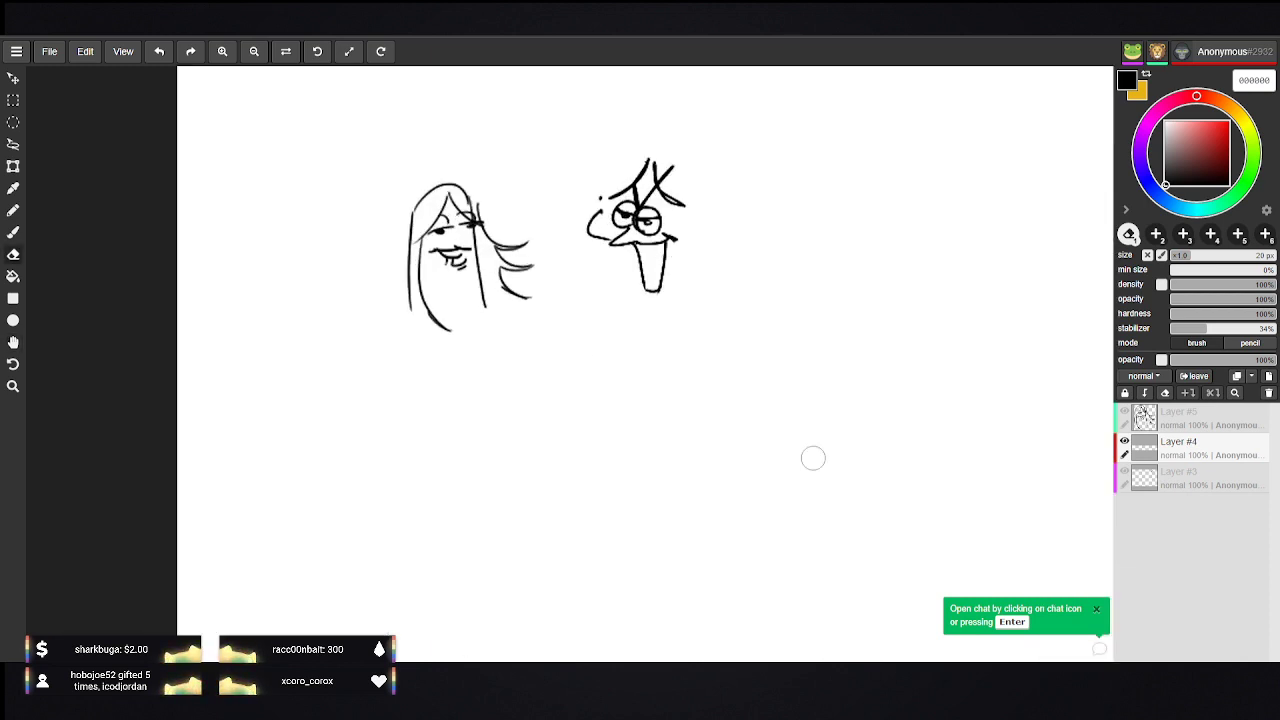
pyautogui.click(1094, 610)
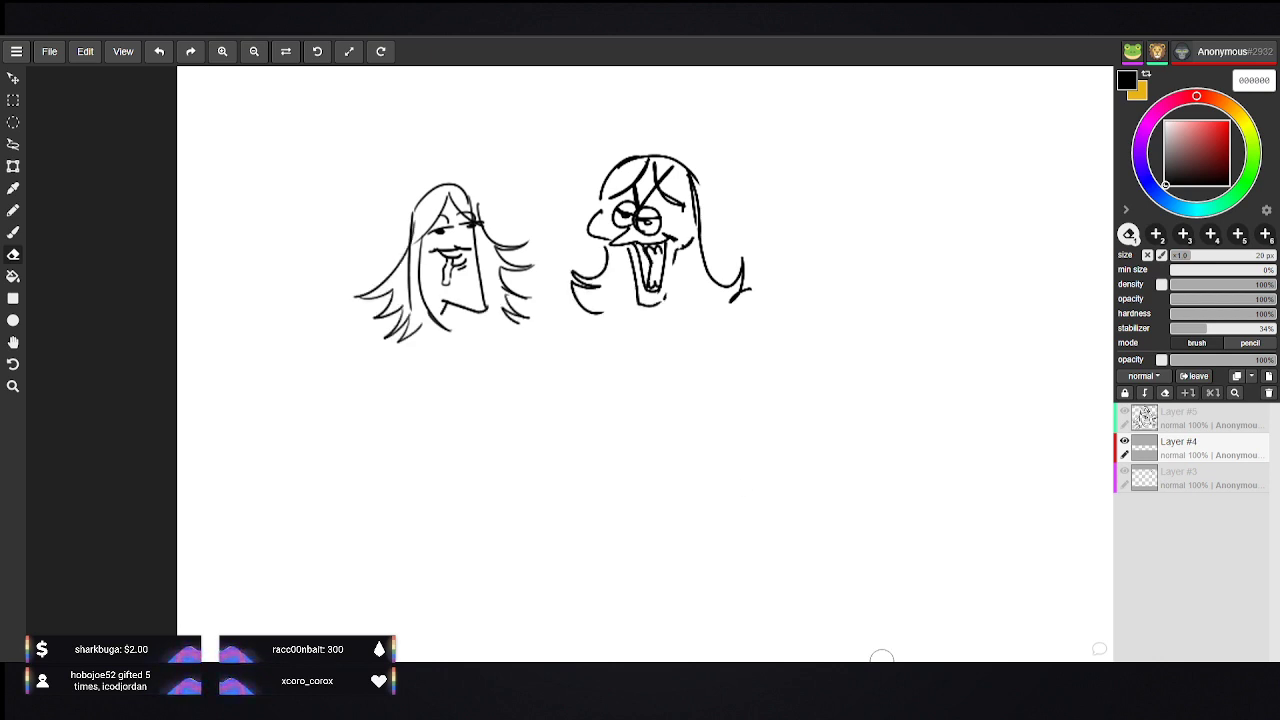
# Step: Look over the canvas, examining the round-headed figure with hands and the two labeled long-haired heads
pyautogui.press('space')
pyautogui.moveTo(834, 364)
pyautogui.mouseDown()
pyautogui.moveTo(486, 388)
pyautogui.moveTo(377, 410)
pyautogui.mouseUp()
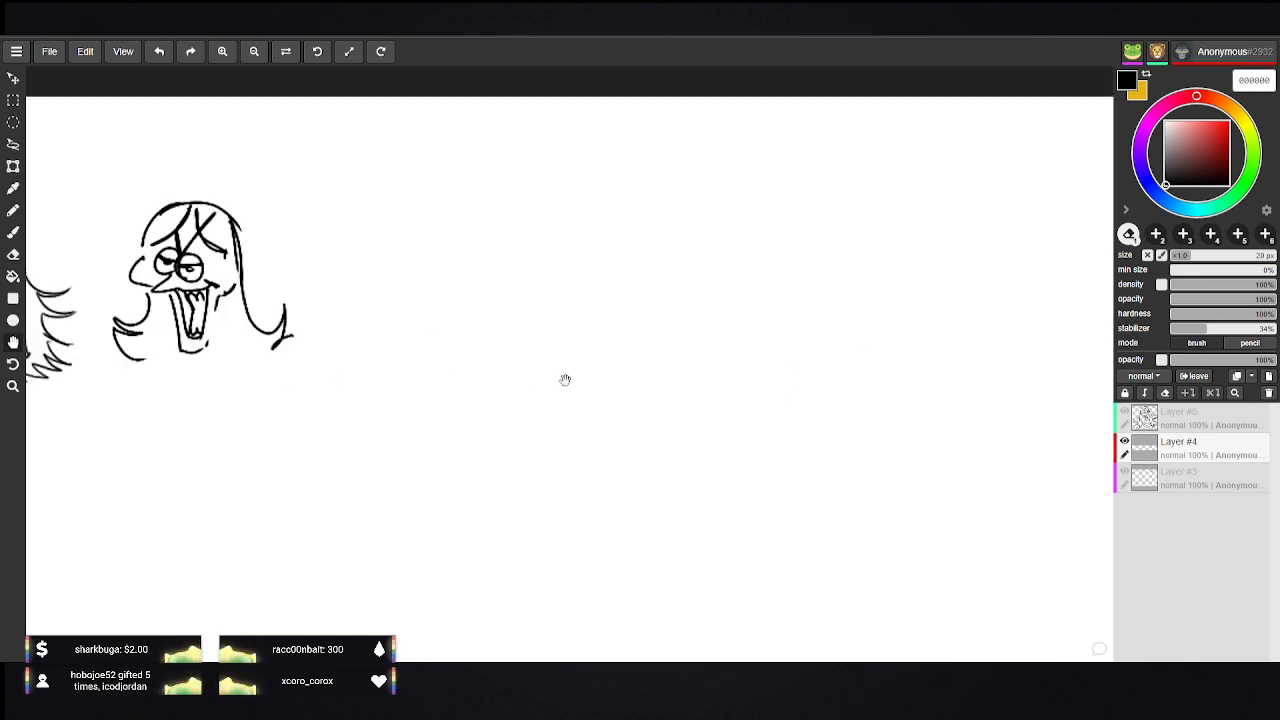
pyautogui.moveTo(558, 380); pyautogui.dragTo(410, 385)
pyautogui.moveTo(715, 357); pyautogui.dragTo(241, 409)
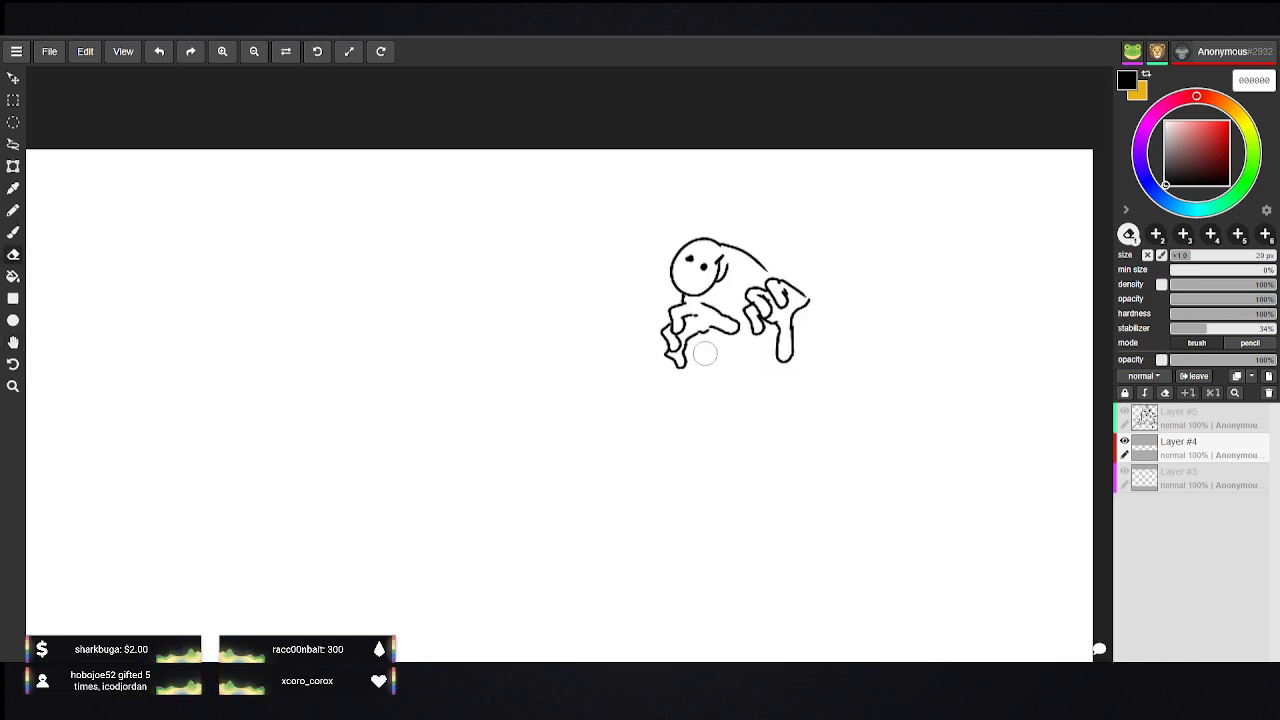
pyautogui.scroll(-2, 543, 403)
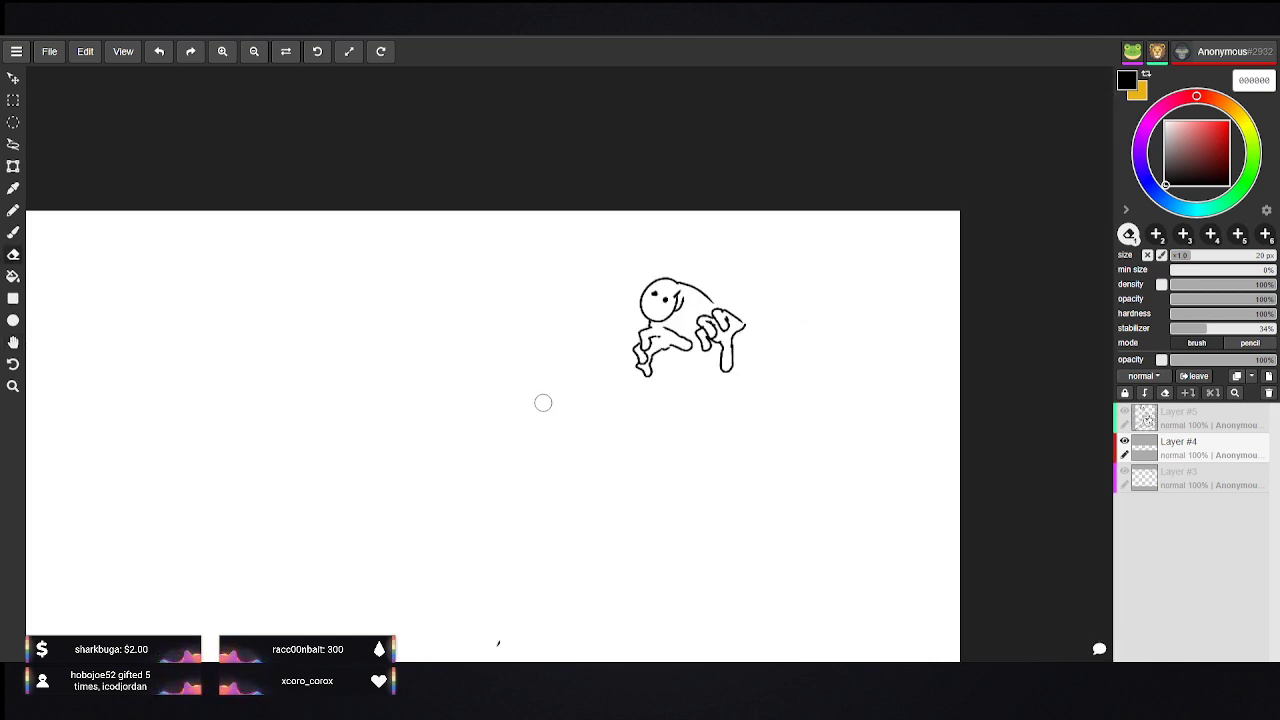
pyautogui.press('h')
pyautogui.moveTo(551, 557); pyautogui.dragTo(729, 240)
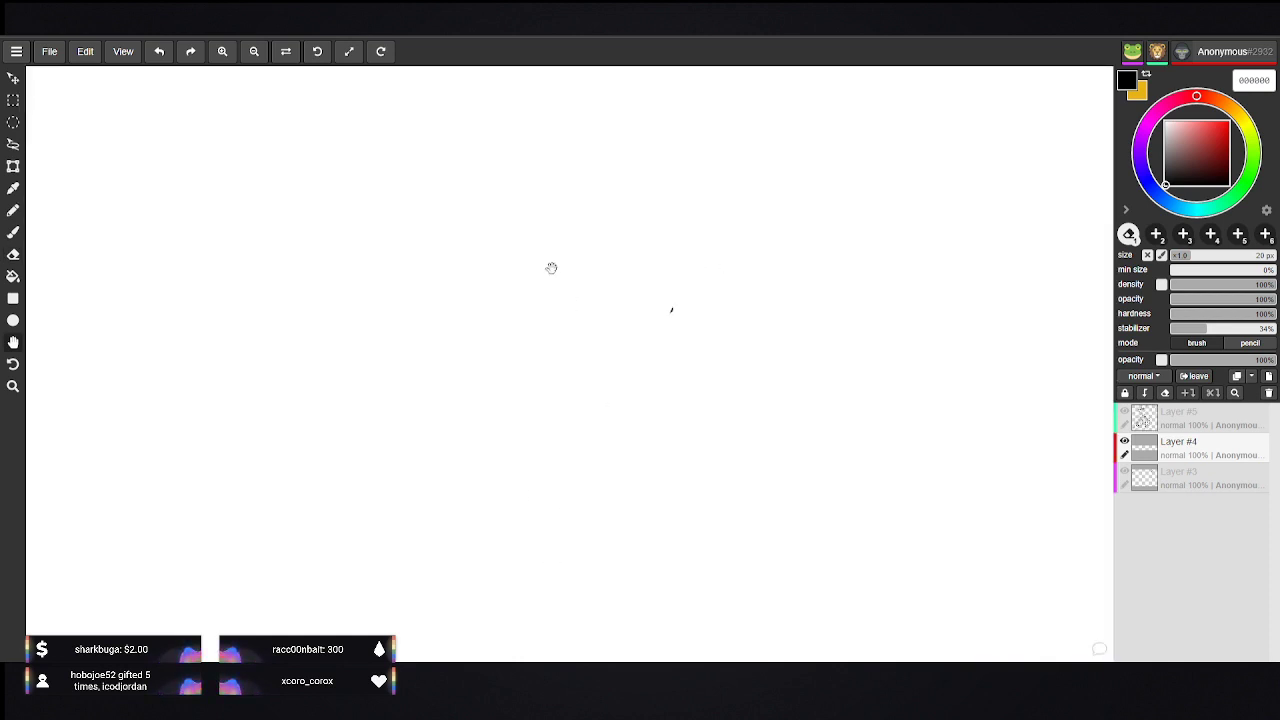
pyautogui.moveTo(551, 268); pyautogui.dragTo(691, 380)
pyautogui.moveTo(609, 340); pyautogui.dragTo(785, 363)
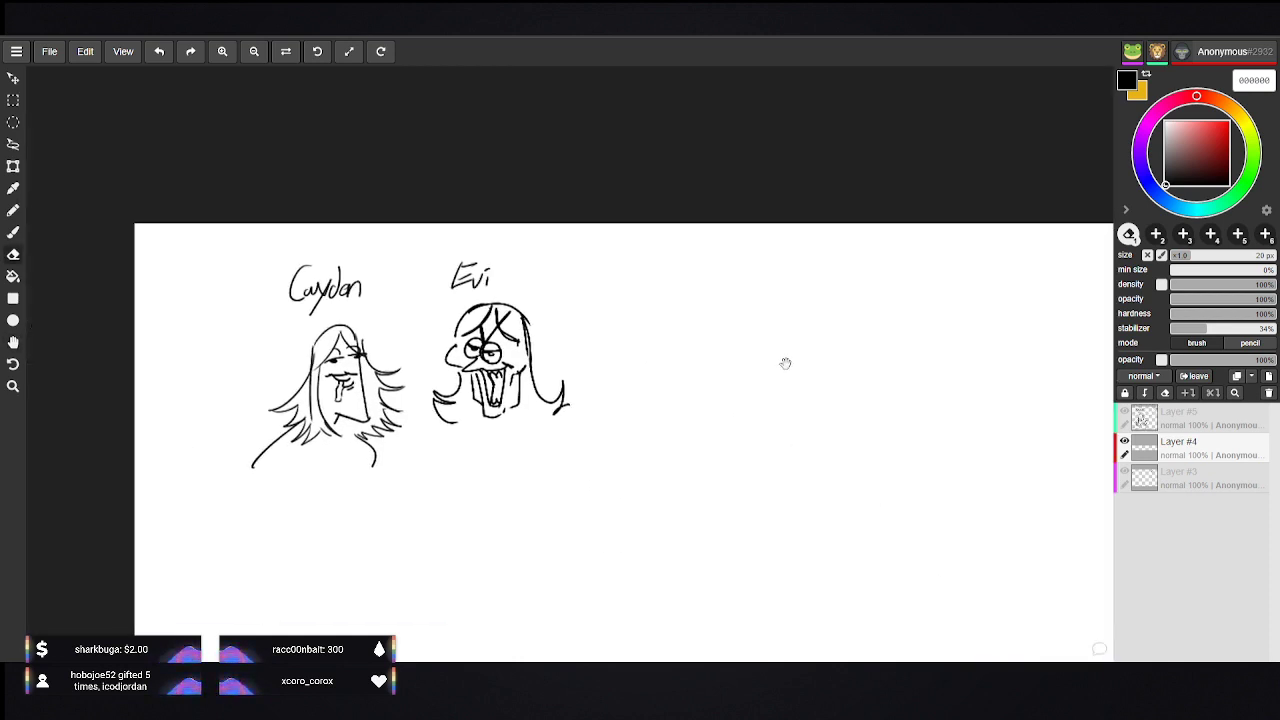
# Step: Add short hatching strokes to the extended foot of the figure captioned "I have 6 toes"
pyautogui.press('e')
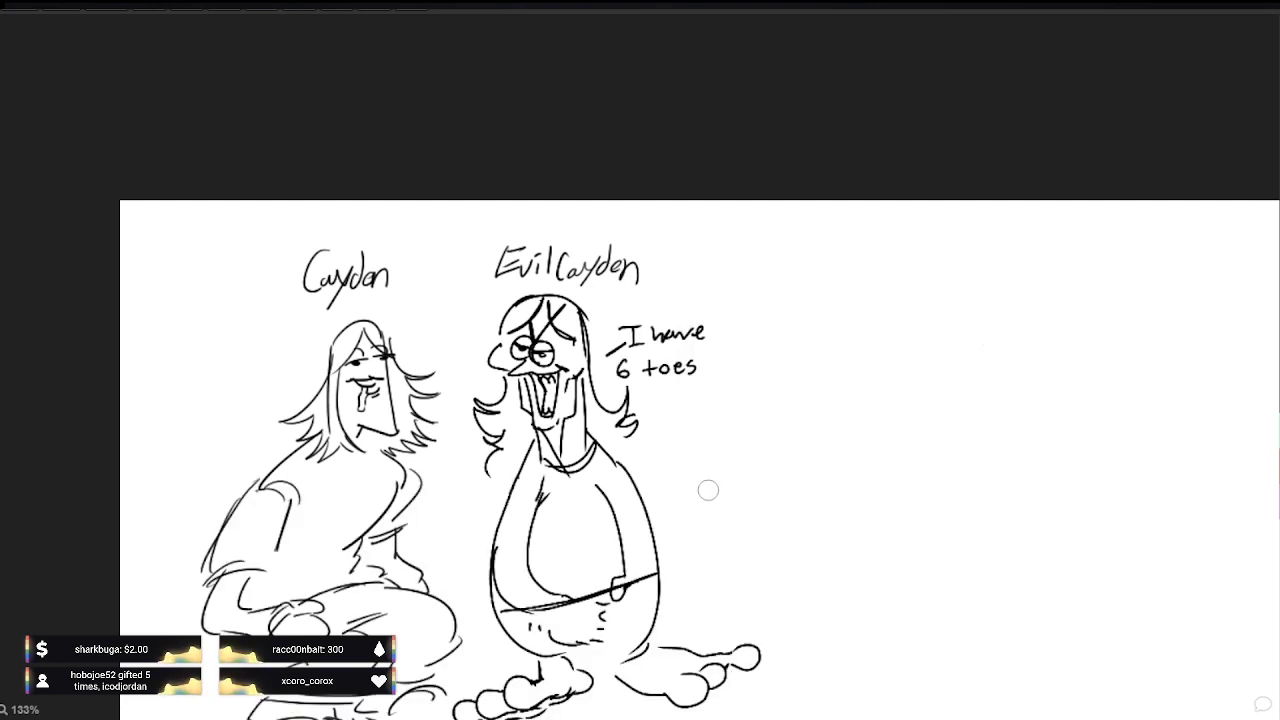
pyautogui.scroll(-5, 708, 489)
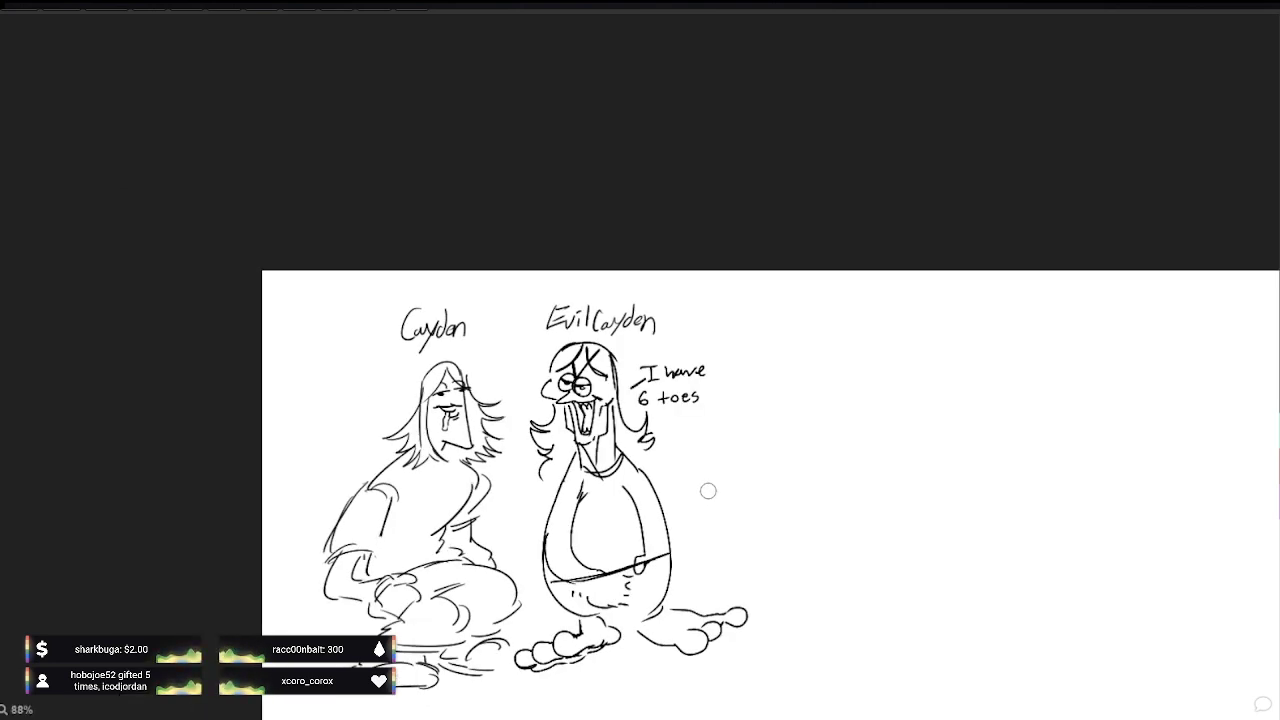
pyautogui.moveTo(814, 608); pyautogui.dragTo(745, 458)
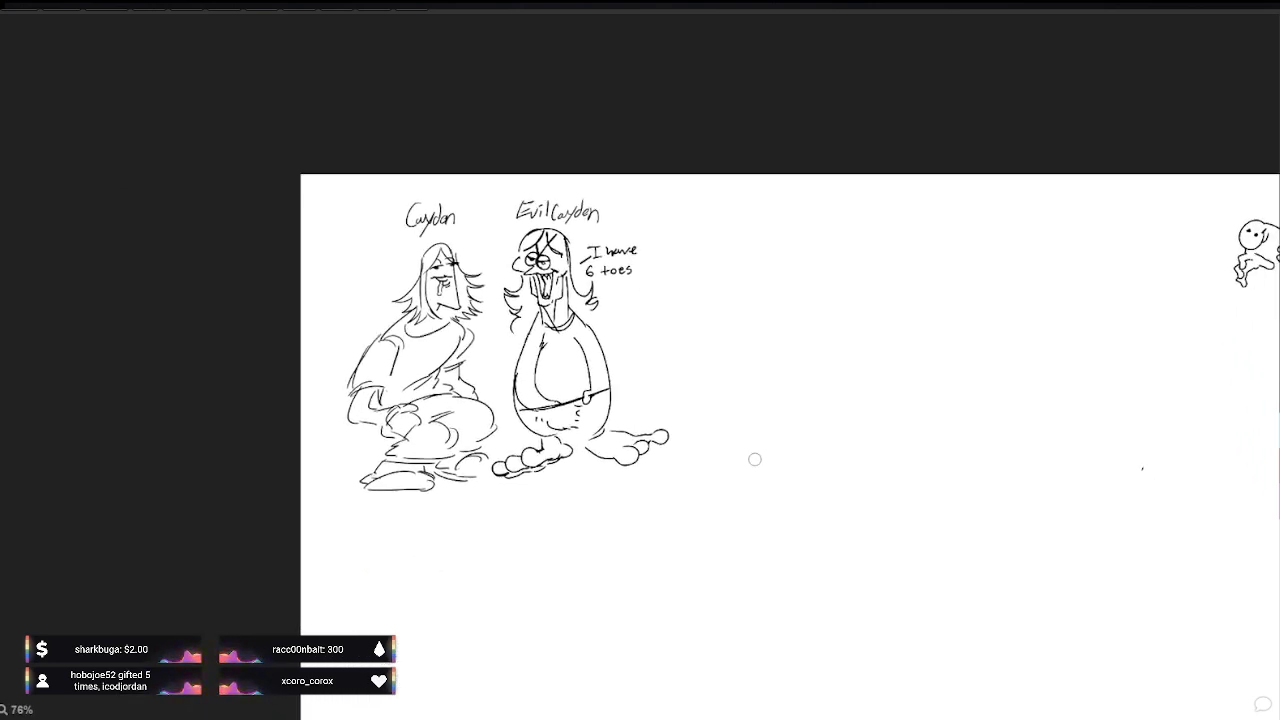
pyautogui.moveTo(800, 496)
pyautogui.mouseDown()
pyautogui.moveTo(471, 317)
pyautogui.moveTo(381, 187)
pyautogui.mouseUp()
pyautogui.moveTo(596, 427); pyautogui.dragTo(979, 525)
pyautogui.scroll(3, 691, 362)
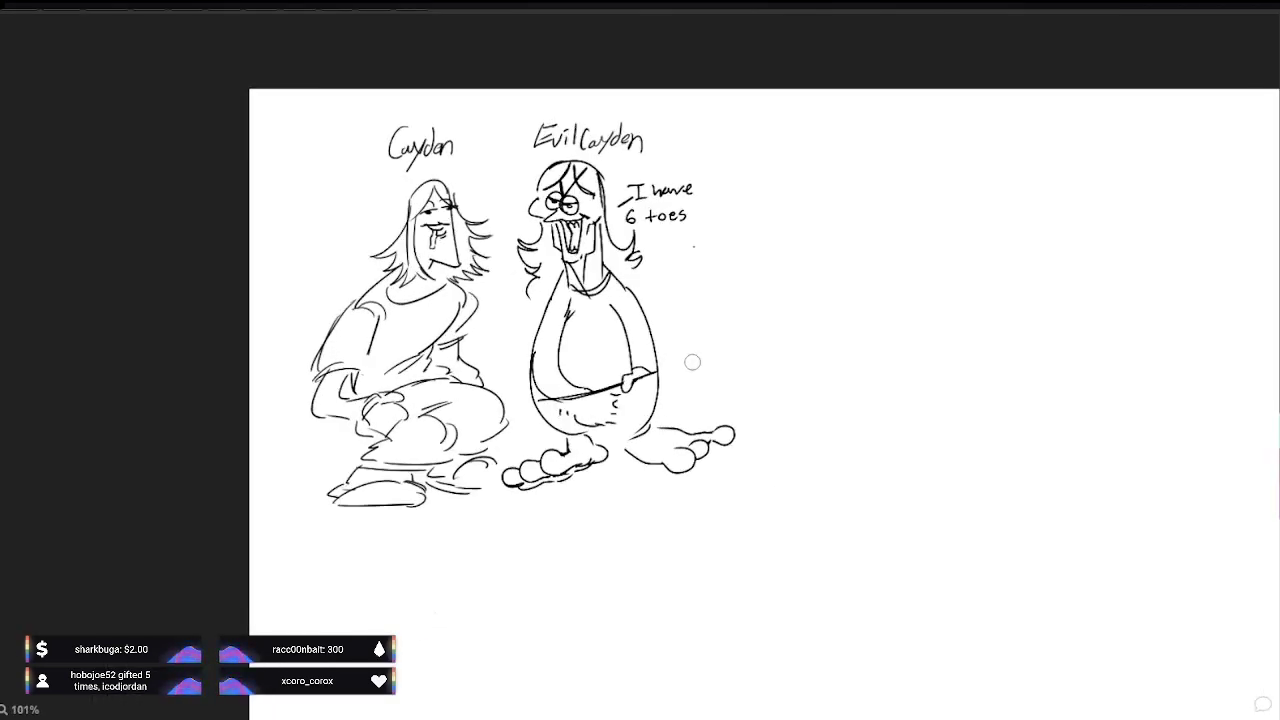
pyautogui.scroll(2, 692, 362)
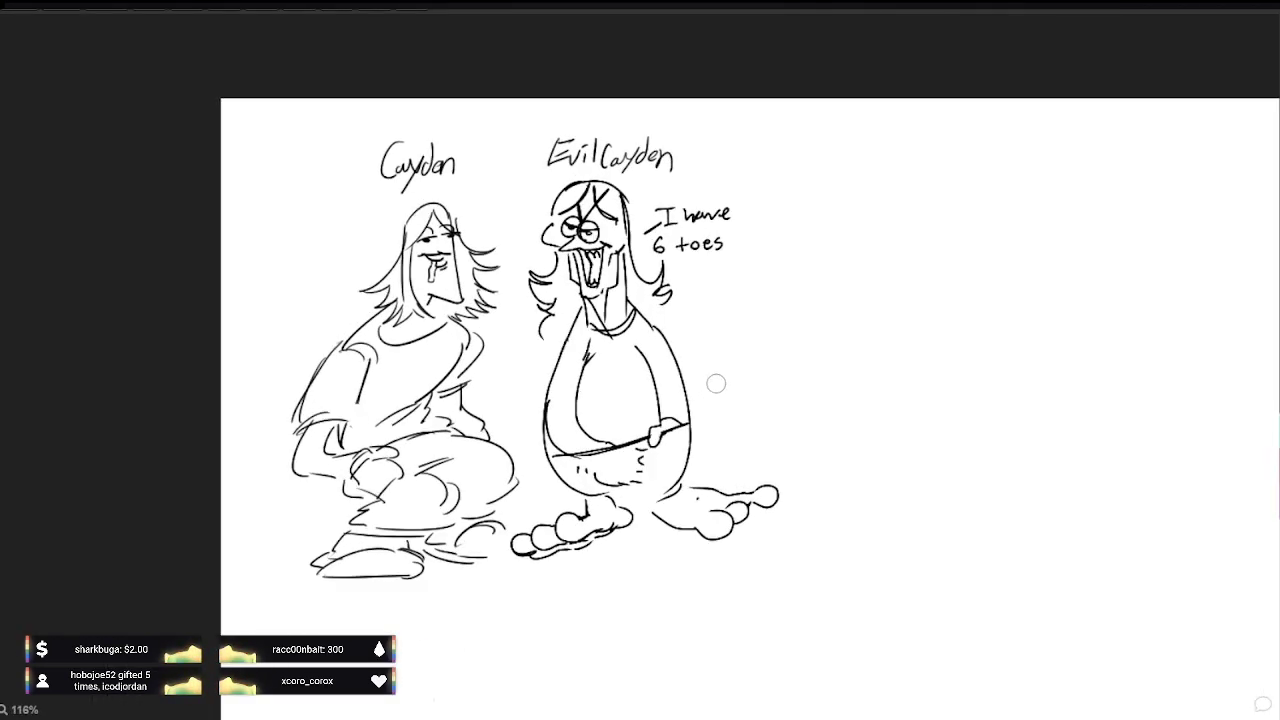
pyautogui.moveTo(698, 500)
pyautogui.mouseDown()
pyautogui.moveTo(716, 486)
pyautogui.moveTo(709, 498)
pyautogui.mouseUp()
pyautogui.moveTo(728, 485)
pyautogui.mouseDown()
pyautogui.moveTo(680, 515)
pyautogui.moveTo(695, 485)
pyautogui.mouseUp()
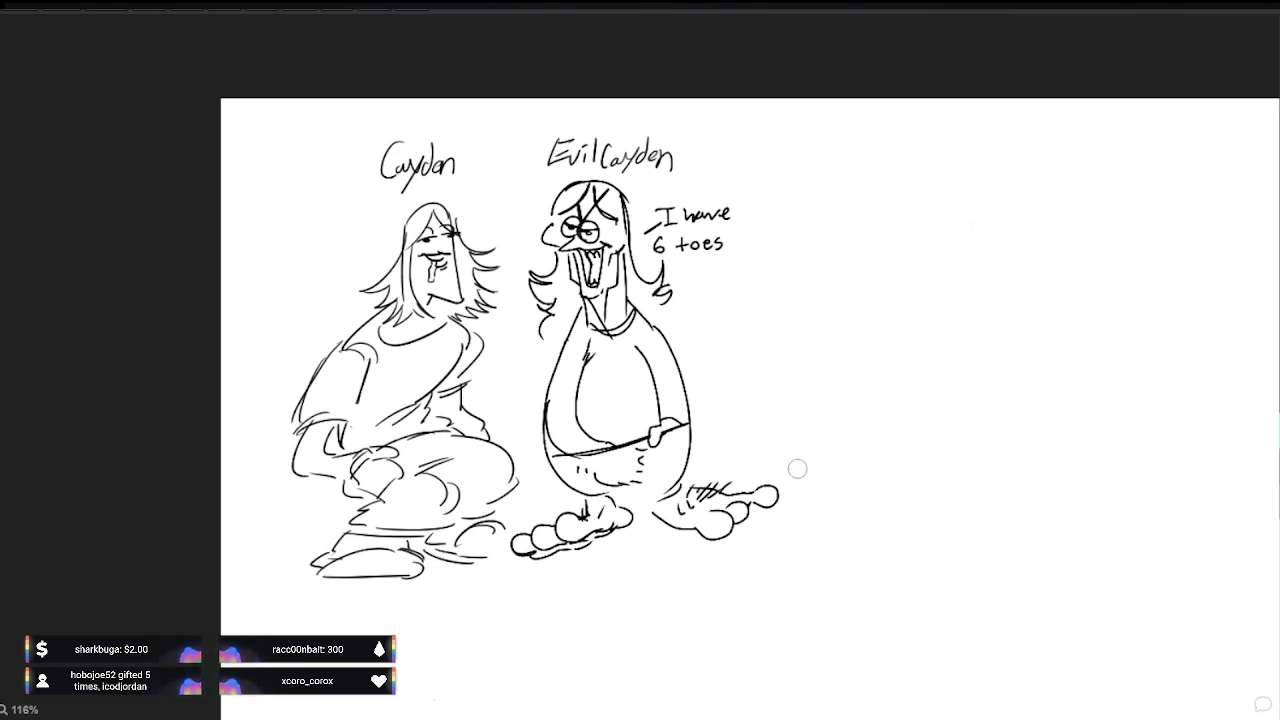
# Step: Draw a wide mouth and teeth on the new round-topped head beside the "I have 6 toes" figure
pyautogui.scroll(-2, 800, 470)
pyautogui.moveTo(958, 561)
pyautogui.mouseDown()
pyautogui.moveTo(862, 513)
pyautogui.moveTo(1008, 550)
pyautogui.mouseUp()
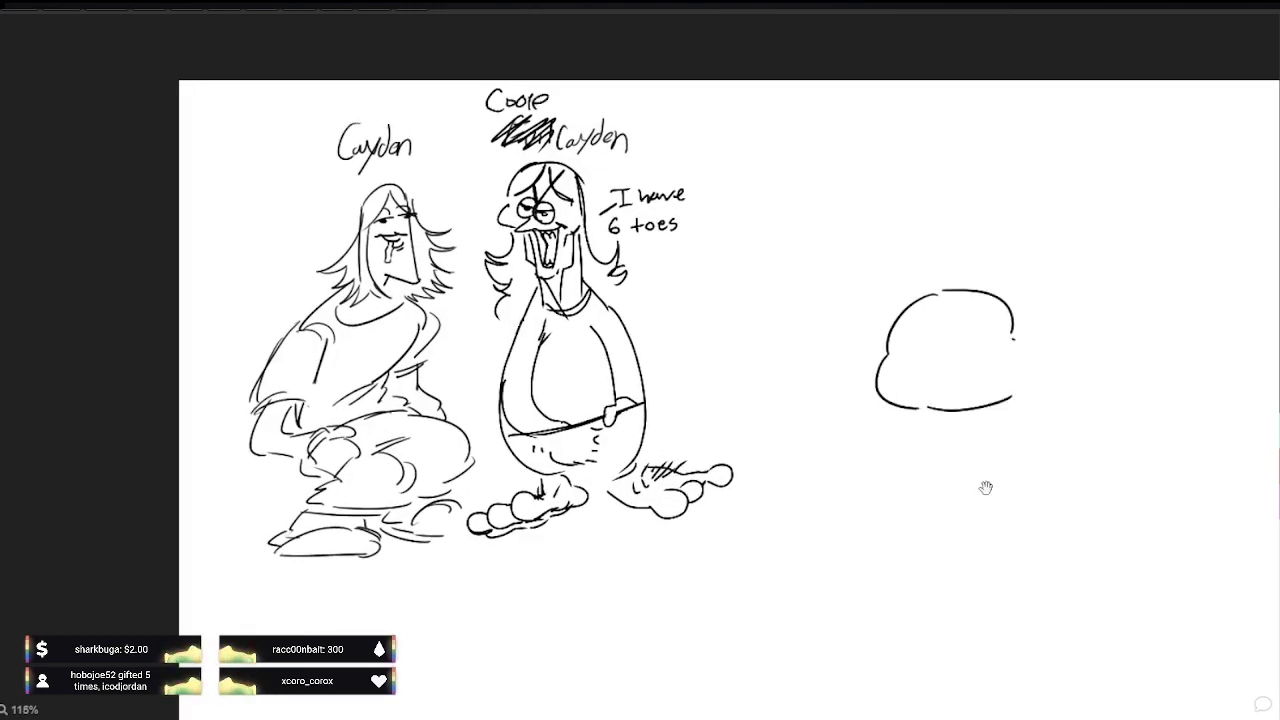
pyautogui.moveTo(983, 486); pyautogui.dragTo(767, 455)
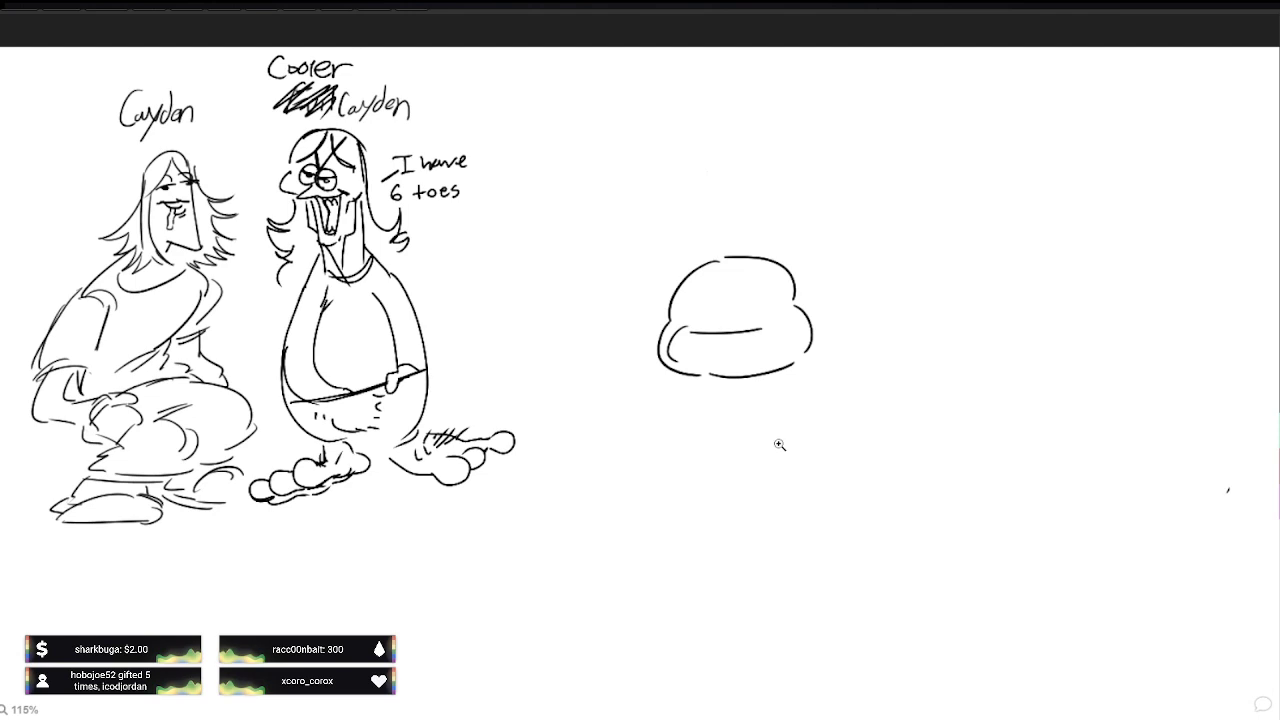
pyautogui.moveTo(684, 362); pyautogui.dragTo(764, 364)
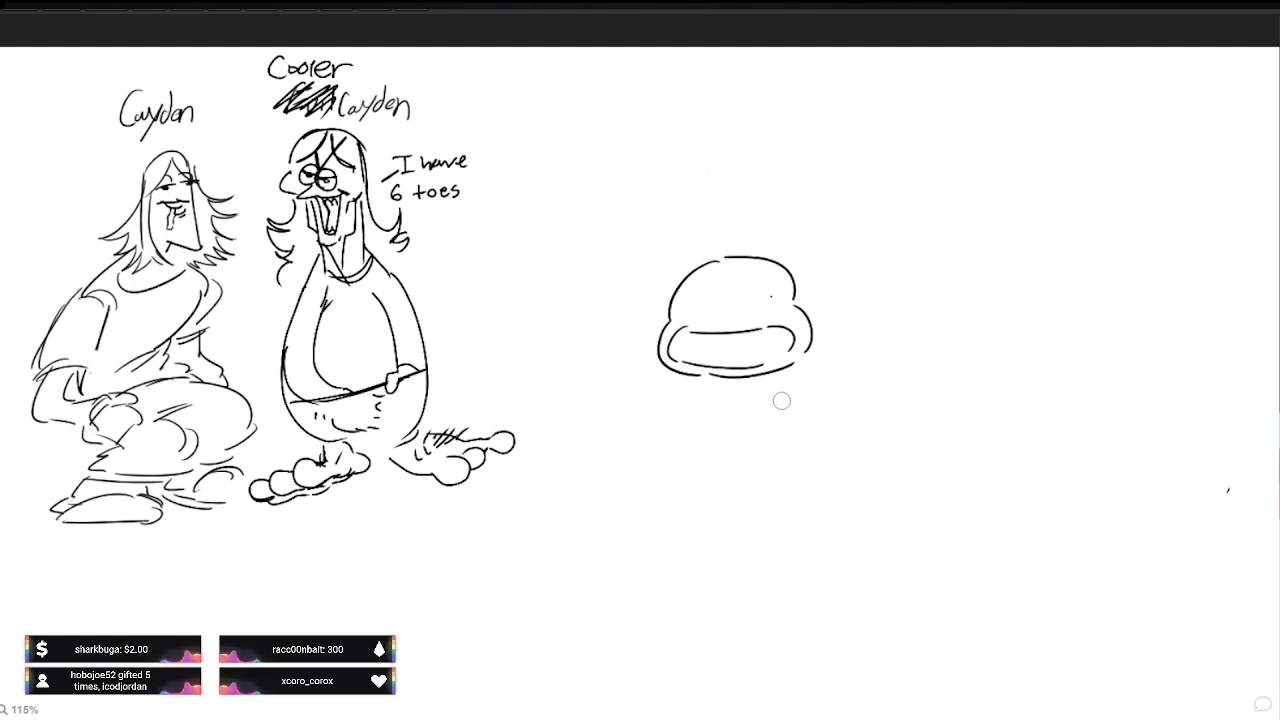
pyautogui.moveTo(690, 332)
pyautogui.mouseDown()
pyautogui.moveTo(690, 356)
pyautogui.moveTo(712, 362)
pyautogui.mouseUp()
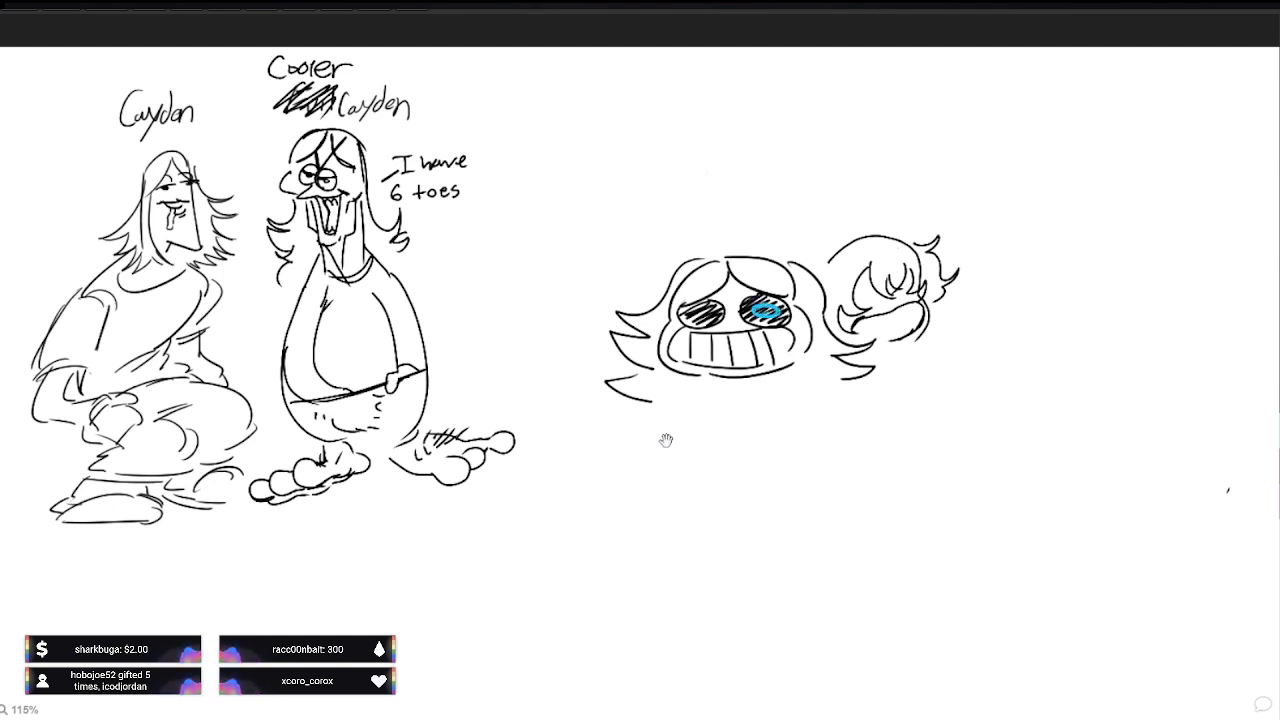
# Step: Draw a tall narrow head with small sunglasses, long jagged hair, a nose and a mouth in the empty area below the round-headed doodle
pyautogui.moveTo(663, 440); pyautogui.dragTo(312, 404)
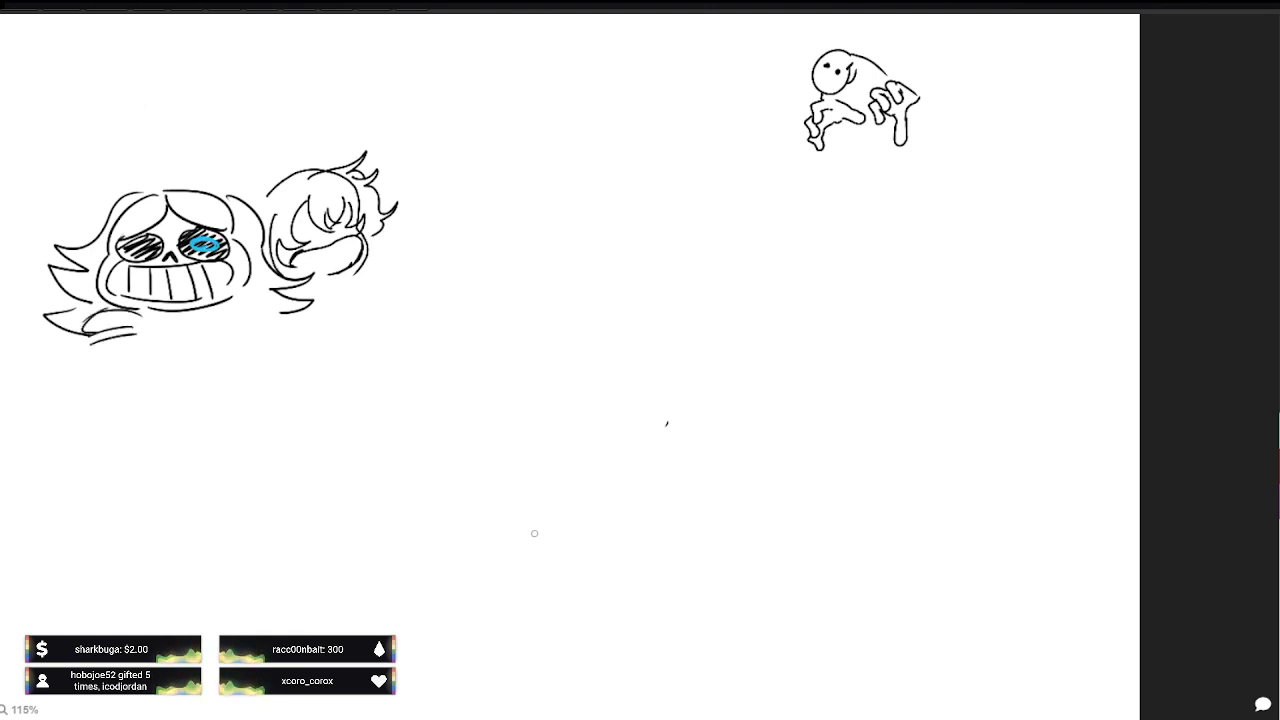
pyautogui.moveTo(536, 540); pyautogui.dragTo(545, 406)
pyautogui.moveTo(604, 544)
pyautogui.mouseDown()
pyautogui.moveTo(597, 402)
pyautogui.moveTo(529, 410)
pyautogui.moveTo(560, 425)
pyautogui.moveTo(562, 441)
pyautogui.moveTo(552, 430)
pyautogui.moveTo(562, 440)
pyautogui.moveTo(586, 428)
pyautogui.moveTo(578, 441)
pyautogui.moveTo(580, 430)
pyautogui.moveTo(591, 440)
pyautogui.mouseUp()
pyautogui.hotkey('ctrl', 'z')
pyautogui.hotkey('ctrl', 'z')
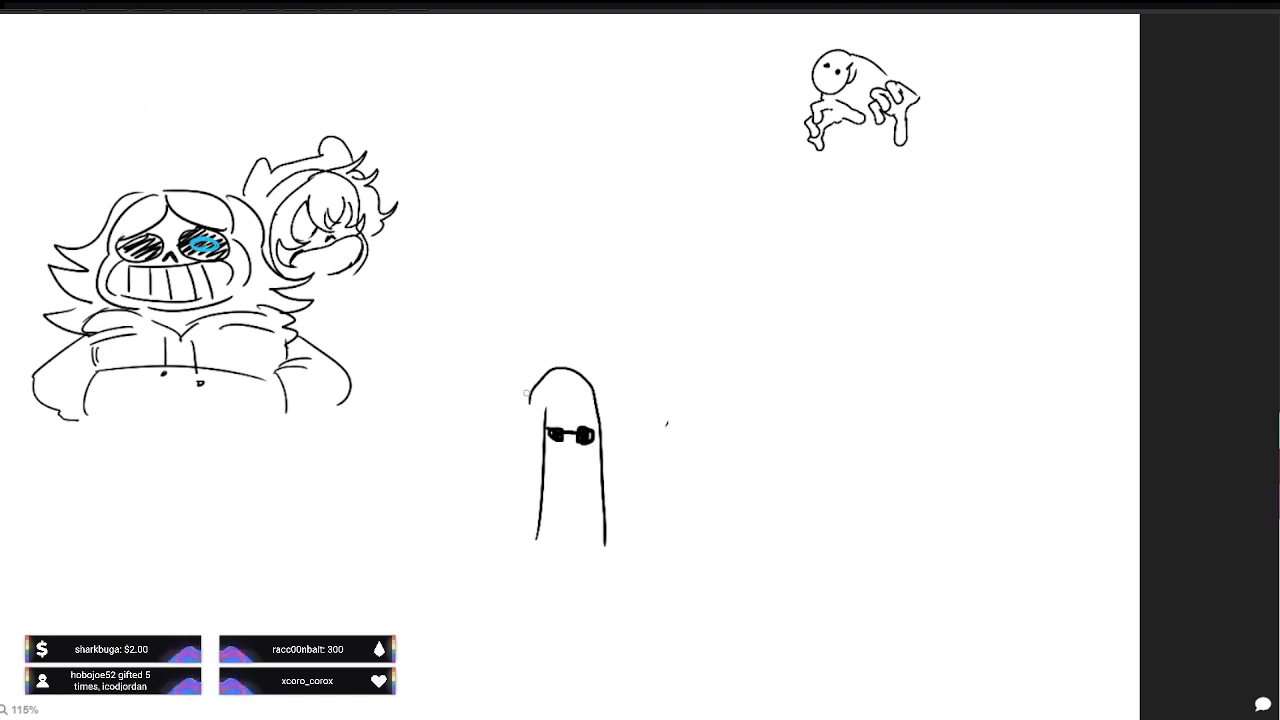
pyautogui.moveTo(538, 361)
pyautogui.mouseDown()
pyautogui.moveTo(480, 440)
pyautogui.moveTo(527, 477)
pyautogui.moveTo(542, 465)
pyautogui.moveTo(564, 358)
pyautogui.moveTo(583, 358)
pyautogui.moveTo(624, 420)
pyautogui.moveTo(632, 462)
pyautogui.moveTo(562, 492)
pyautogui.moveTo(558, 521)
pyautogui.moveTo(589, 522)
pyautogui.moveTo(554, 498)
pyautogui.moveTo(546, 513)
pyautogui.moveTo(596, 502)
pyautogui.mouseUp()
pyautogui.hotkey('ctrl', 'z')
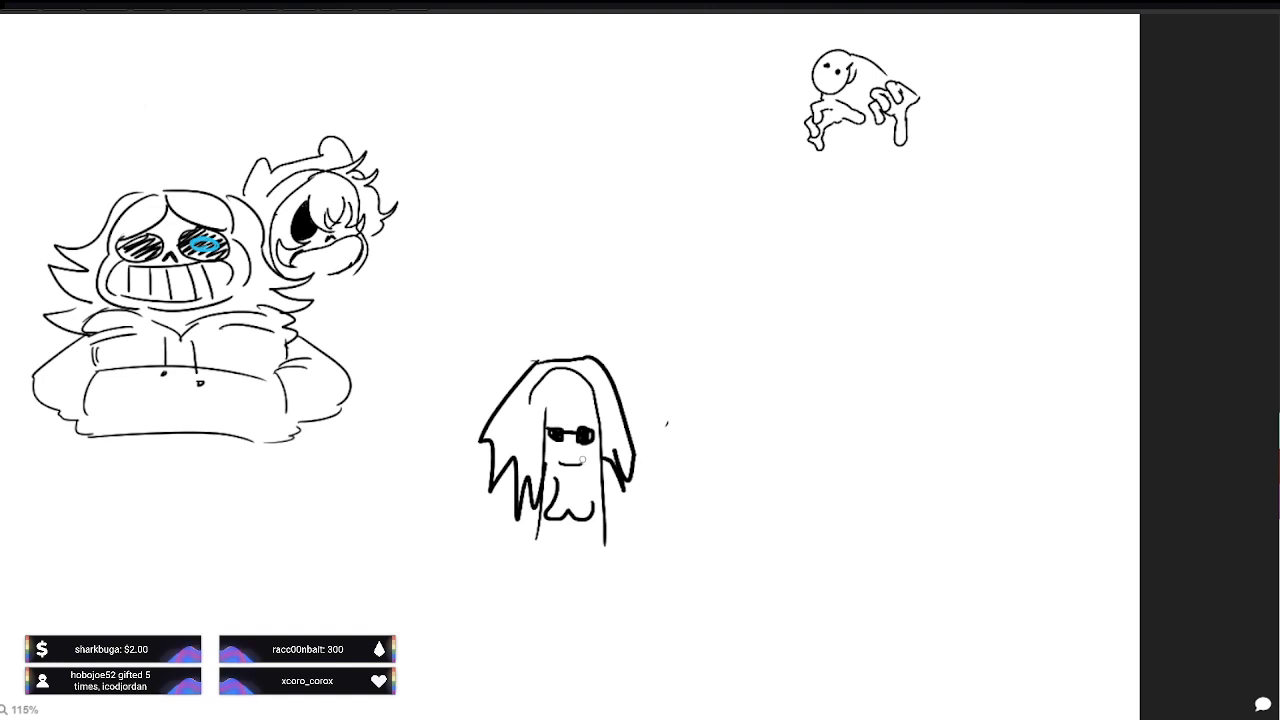
pyautogui.moveTo(559, 448)
pyautogui.mouseDown()
pyautogui.moveTo(572, 450)
pyautogui.moveTo(572, 473)
pyautogui.moveTo(583, 463)
pyautogui.mouseUp()
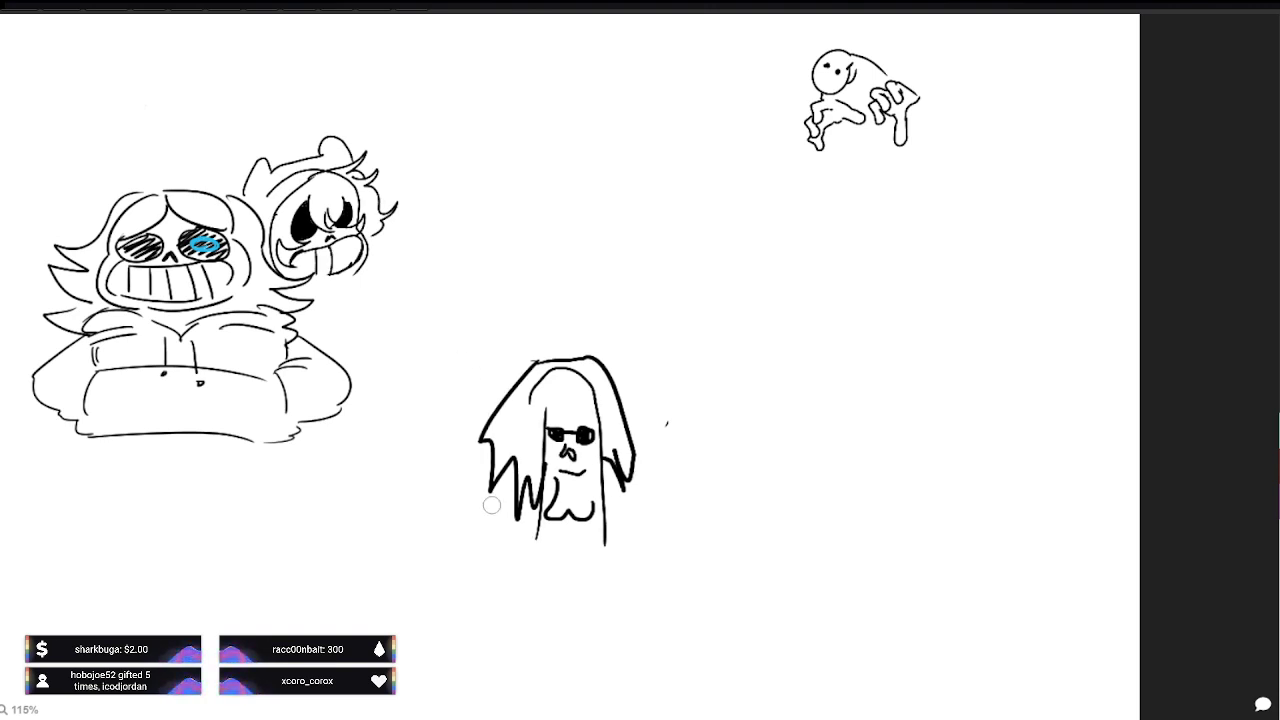
# Step: Erase the whole tall, jagged-haired head with the sunglasses
pyautogui.moveTo(492, 500); pyautogui.dragTo(491, 414)
pyautogui.moveTo(472, 464)
pyautogui.mouseDown()
pyautogui.moveTo(503, 375)
pyautogui.moveTo(515, 366)
pyautogui.moveTo(519, 377)
pyautogui.moveTo(540, 347)
pyautogui.moveTo(543, 374)
pyautogui.moveTo(557, 348)
pyautogui.moveTo(567, 510)
pyautogui.moveTo(576, 533)
pyautogui.moveTo(595, 525)
pyautogui.moveTo(602, 380)
pyautogui.moveTo(626, 513)
pyautogui.moveTo(621, 398)
pyautogui.moveTo(630, 421)
pyautogui.moveTo(606, 575)
pyautogui.moveTo(606, 389)
pyautogui.moveTo(588, 425)
pyautogui.moveTo(506, 360)
pyautogui.mouseUp()
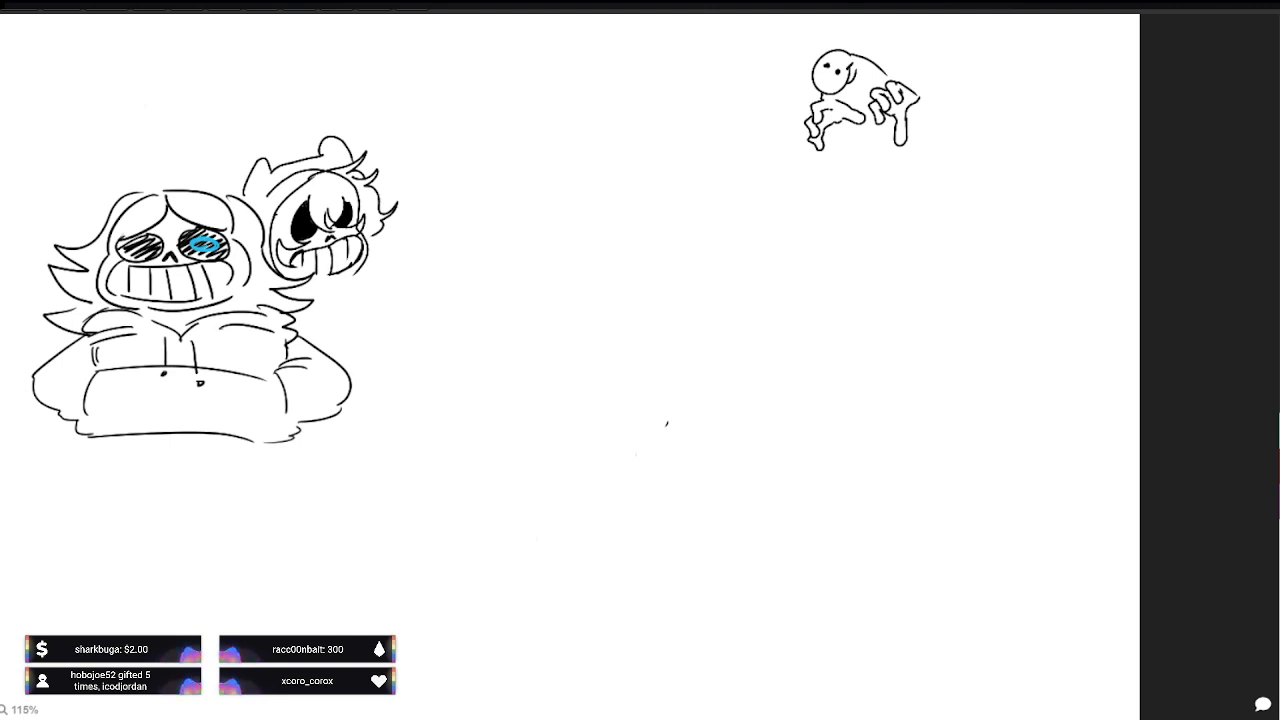
# Step: Add collar strokes beneath the jaw of the hooded skeleton with the cyan eye
pyautogui.moveTo(58, 208)
pyautogui.mouseDown()
pyautogui.moveTo(388, 304)
pyautogui.moveTo(561, 315)
pyautogui.moveTo(580, 304)
pyautogui.mouseUp()
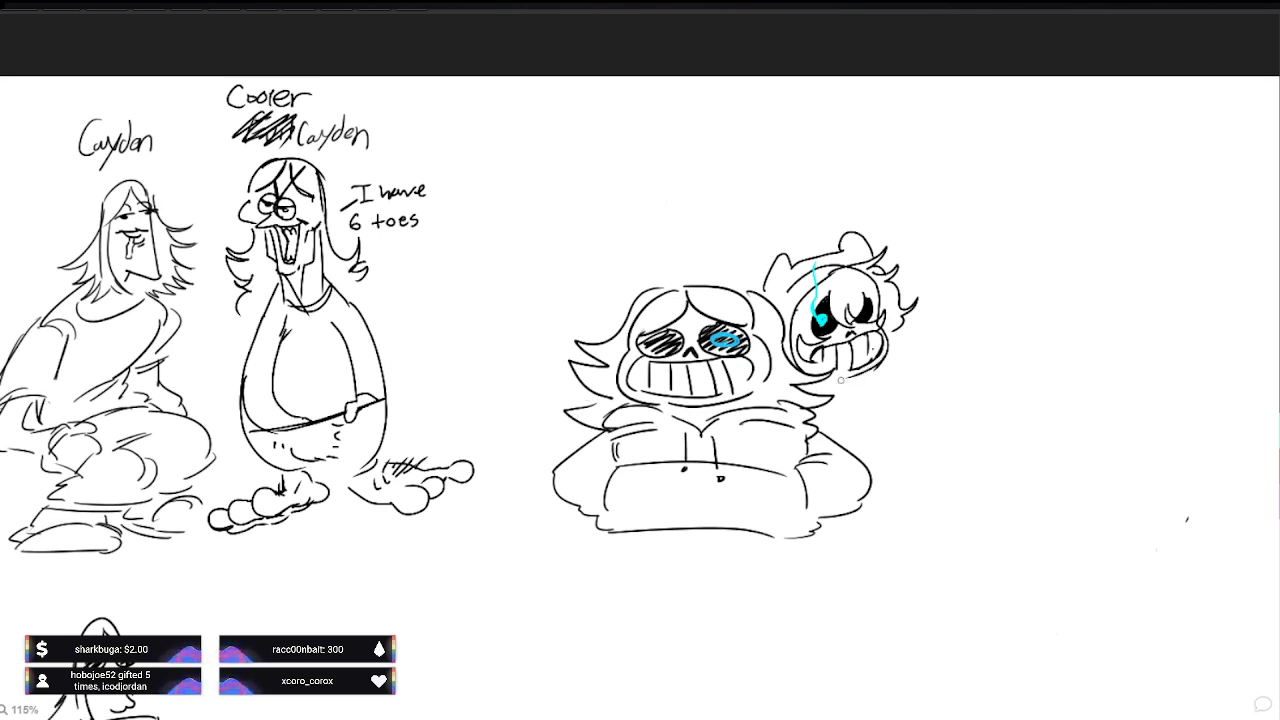
pyautogui.moveTo(848, 389)
pyautogui.mouseDown()
pyautogui.moveTo(813, 378)
pyautogui.moveTo(876, 388)
pyautogui.mouseUp()
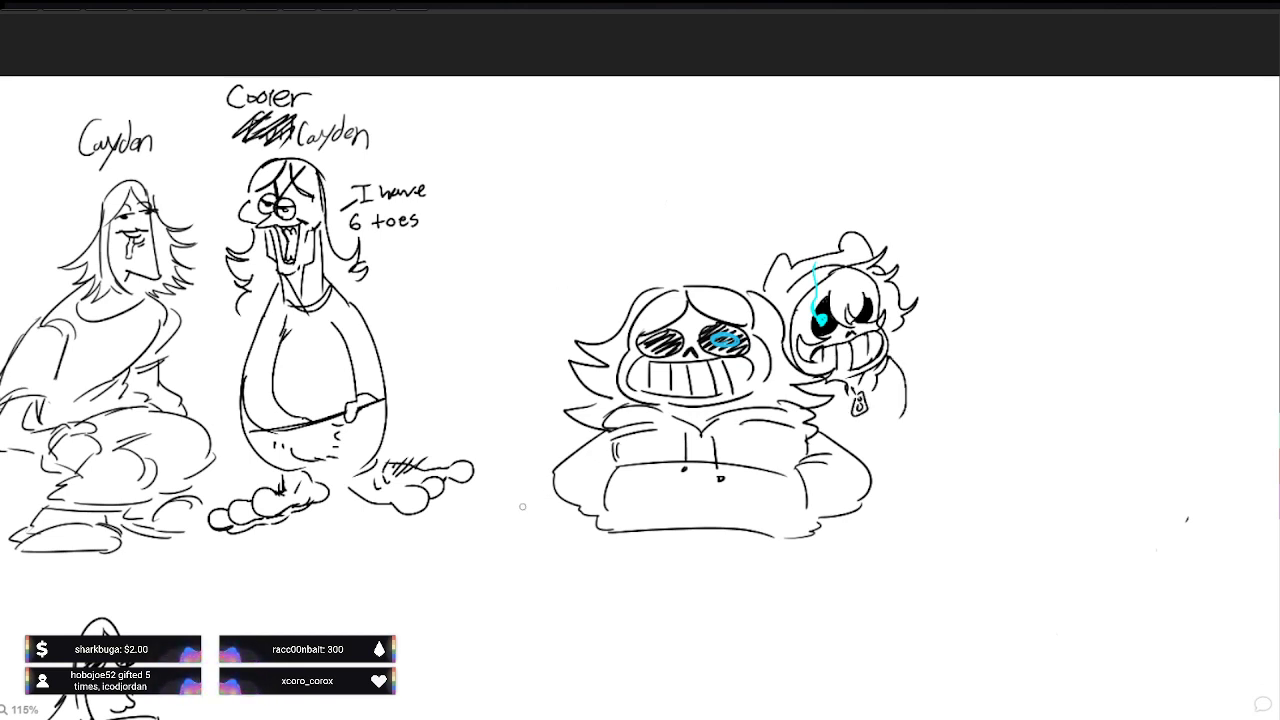
# Step: Draw a skull face with a wide toothy grin, two round eye sockets and a nose beside the long-haired hoodie skeleton
pyautogui.moveTo(523, 507); pyautogui.dragTo(637, 368)
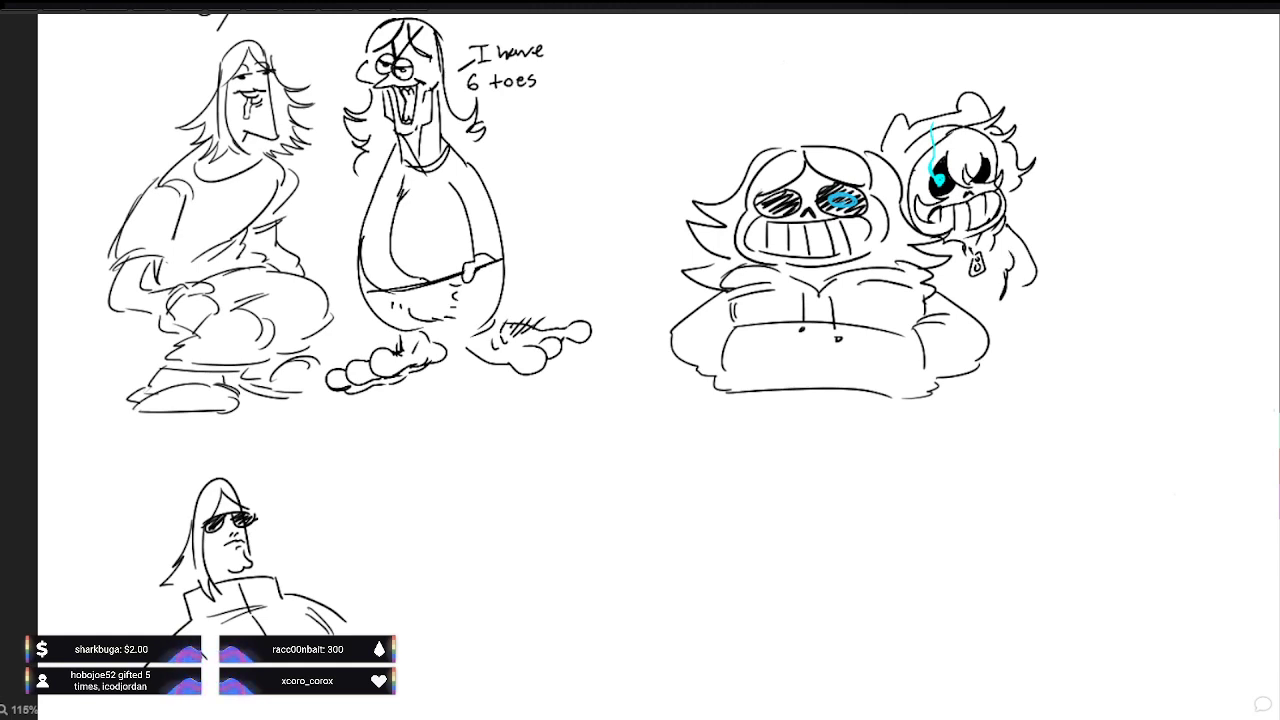
pyautogui.moveTo(574, 454); pyautogui.dragTo(513, 522)
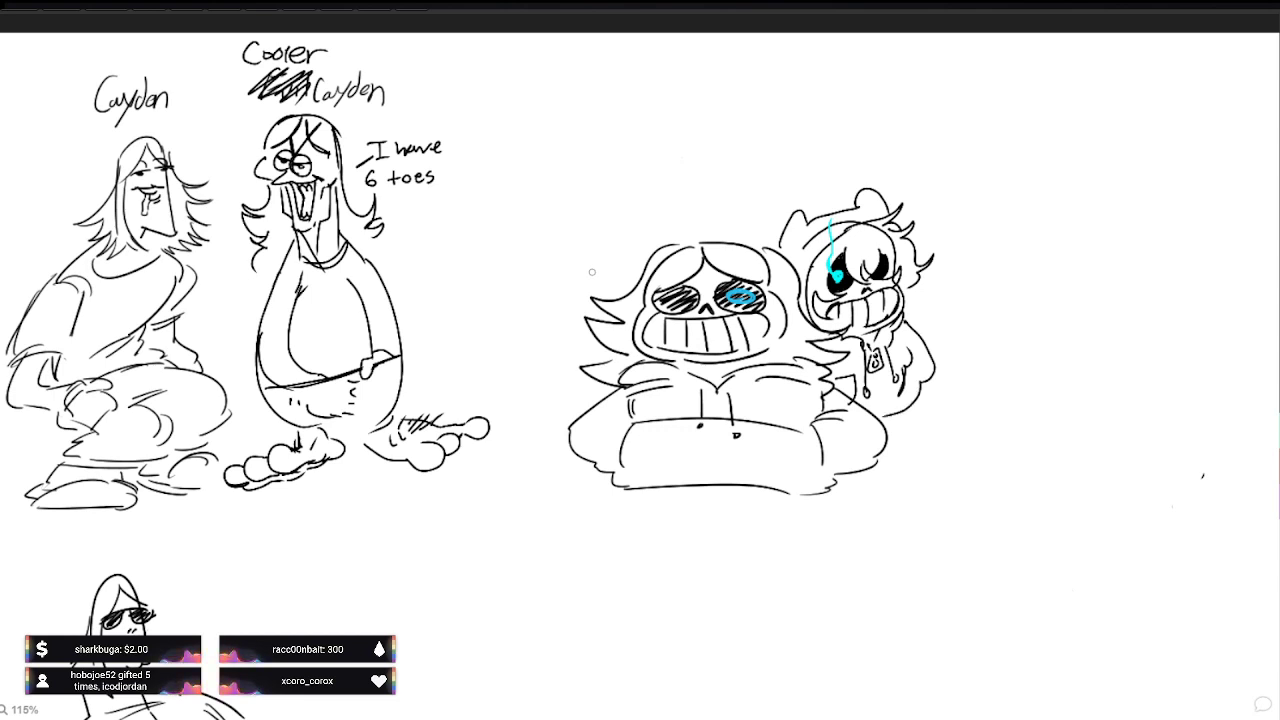
pyautogui.moveTo(606, 276)
pyautogui.mouseDown()
pyautogui.moveTo(533, 263)
pyautogui.moveTo(538, 294)
pyautogui.moveTo(557, 278)
pyautogui.moveTo(580, 311)
pyautogui.moveTo(612, 286)
pyautogui.mouseUp()
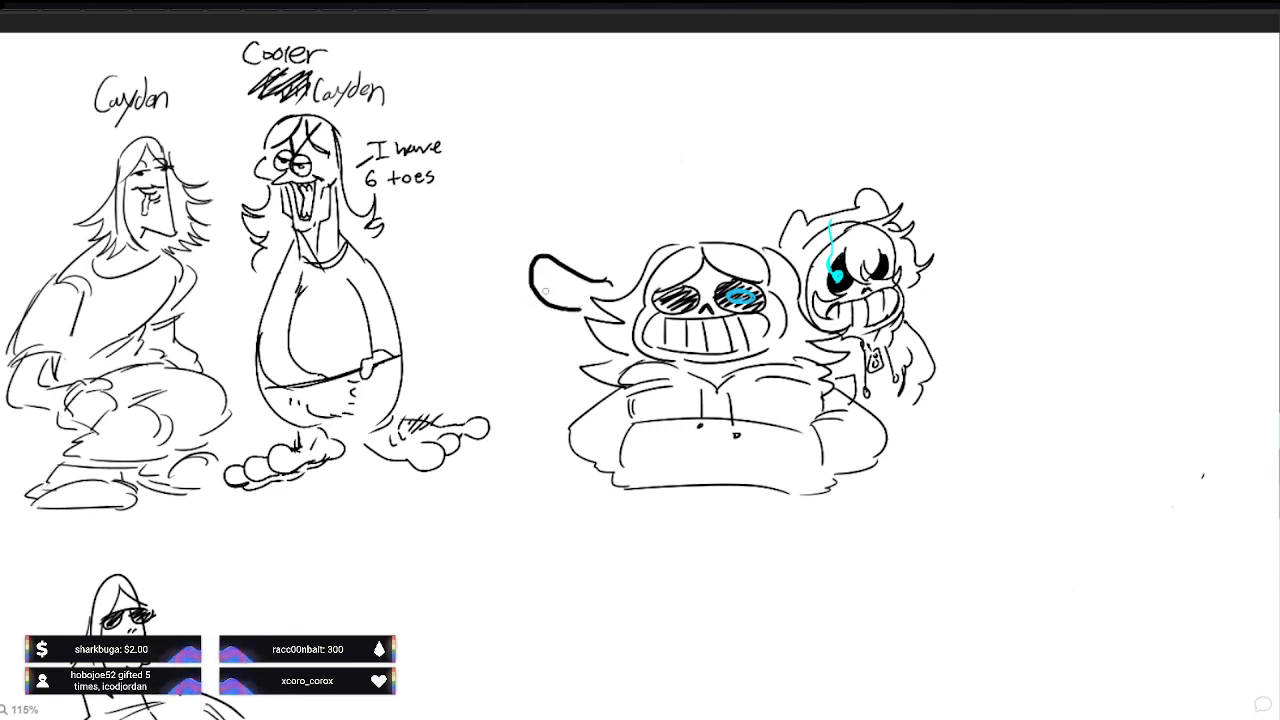
pyautogui.moveTo(550, 260)
pyautogui.mouseDown()
pyautogui.moveTo(540, 304)
pyautogui.moveTo(582, 312)
pyautogui.mouseUp()
pyautogui.moveTo(588, 280)
pyautogui.mouseDown()
pyautogui.moveTo(602, 278)
pyautogui.moveTo(594, 298)
pyautogui.mouseUp()
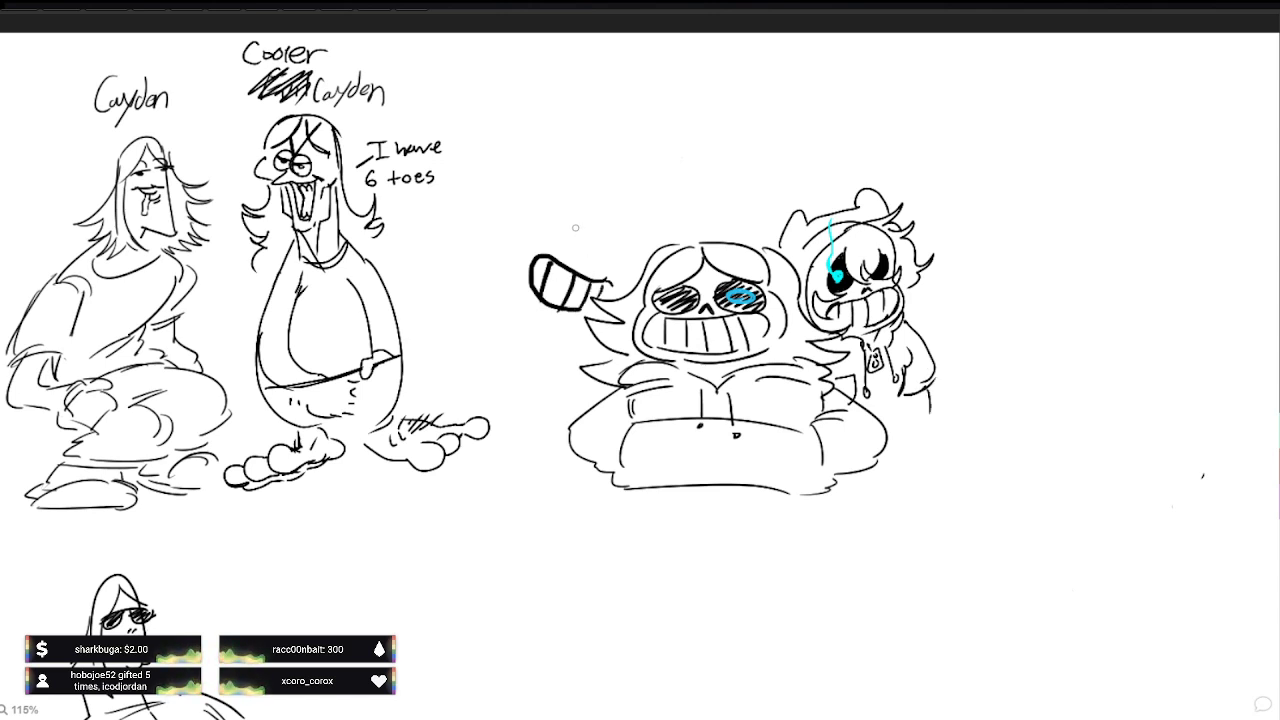
pyautogui.moveTo(564, 222)
pyautogui.mouseDown()
pyautogui.moveTo(546, 219)
pyautogui.moveTo(586, 232)
pyautogui.moveTo(566, 214)
pyautogui.moveTo(616, 266)
pyautogui.moveTo(612, 234)
pyautogui.moveTo(596, 248)
pyautogui.moveTo(608, 264)
pyautogui.moveTo(600, 234)
pyautogui.moveTo(594, 250)
pyautogui.mouseUp()
pyautogui.hotkey('ctrl', 'z')
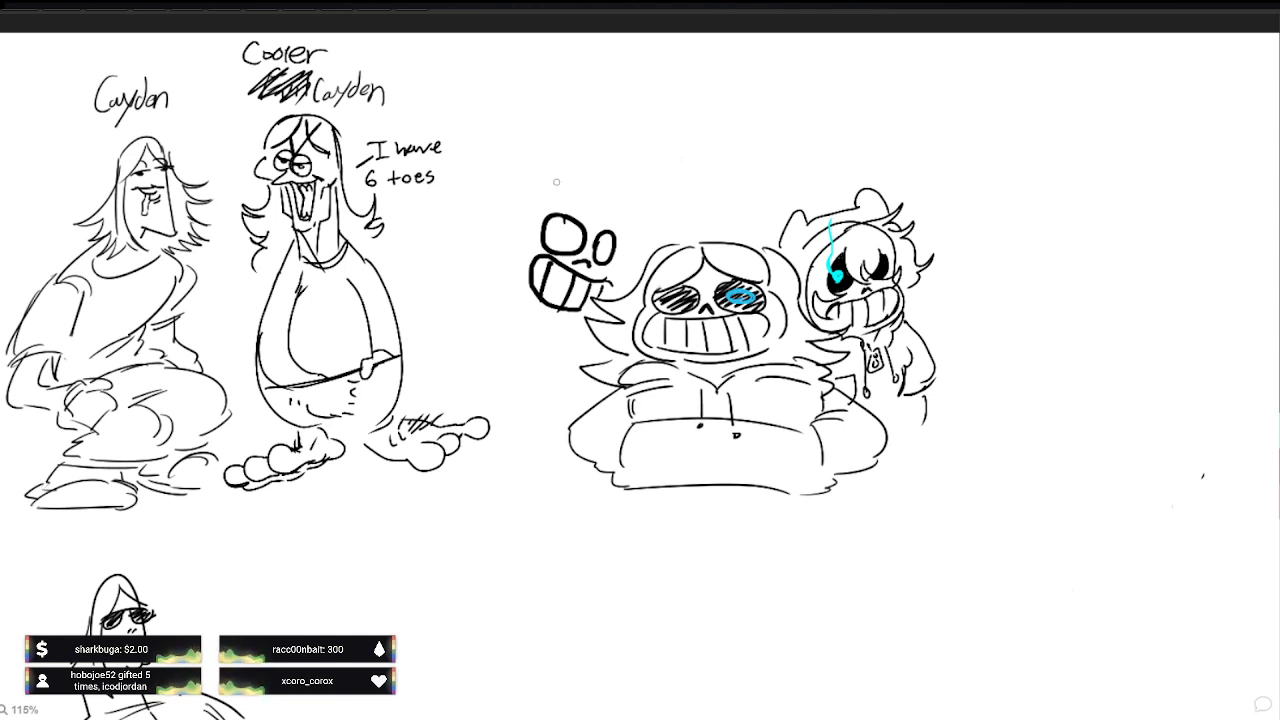
# Step: Draw short curly hair around the forehead, side and crown of the grinning skull face
pyautogui.moveTo(538, 180); pyautogui.dragTo(506, 212)
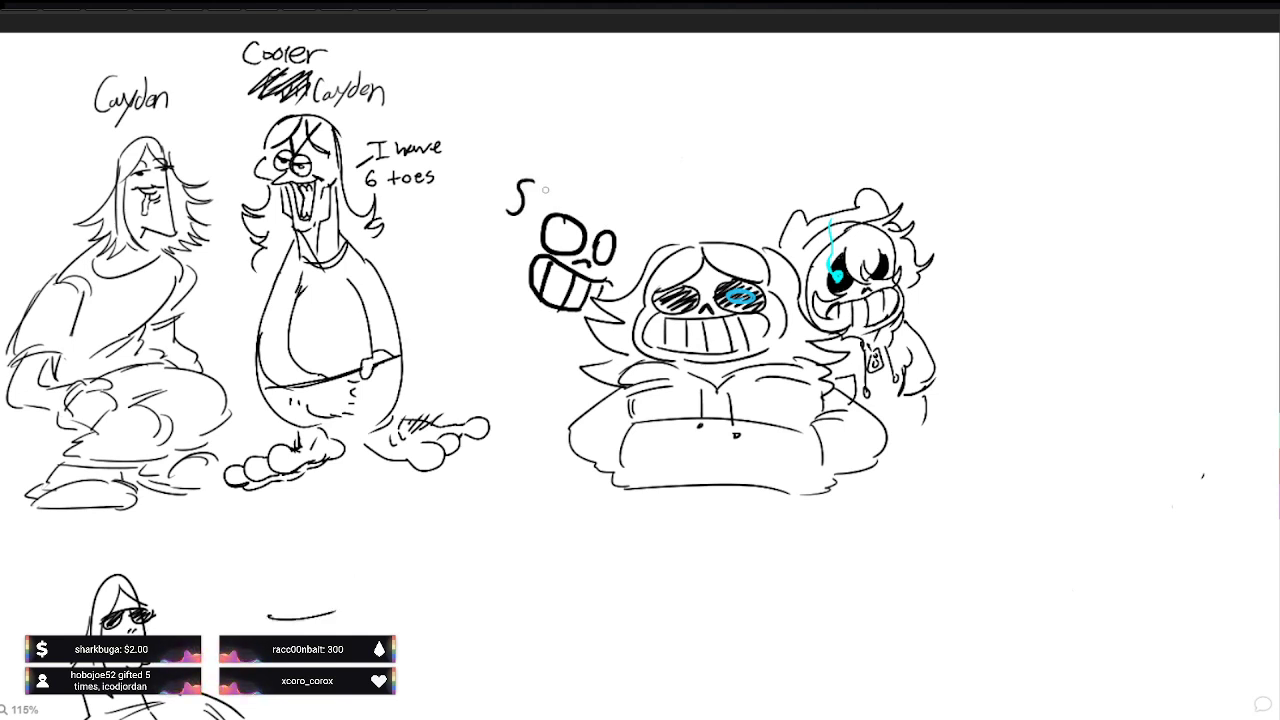
pyautogui.hotkey('ctrl', 'z')
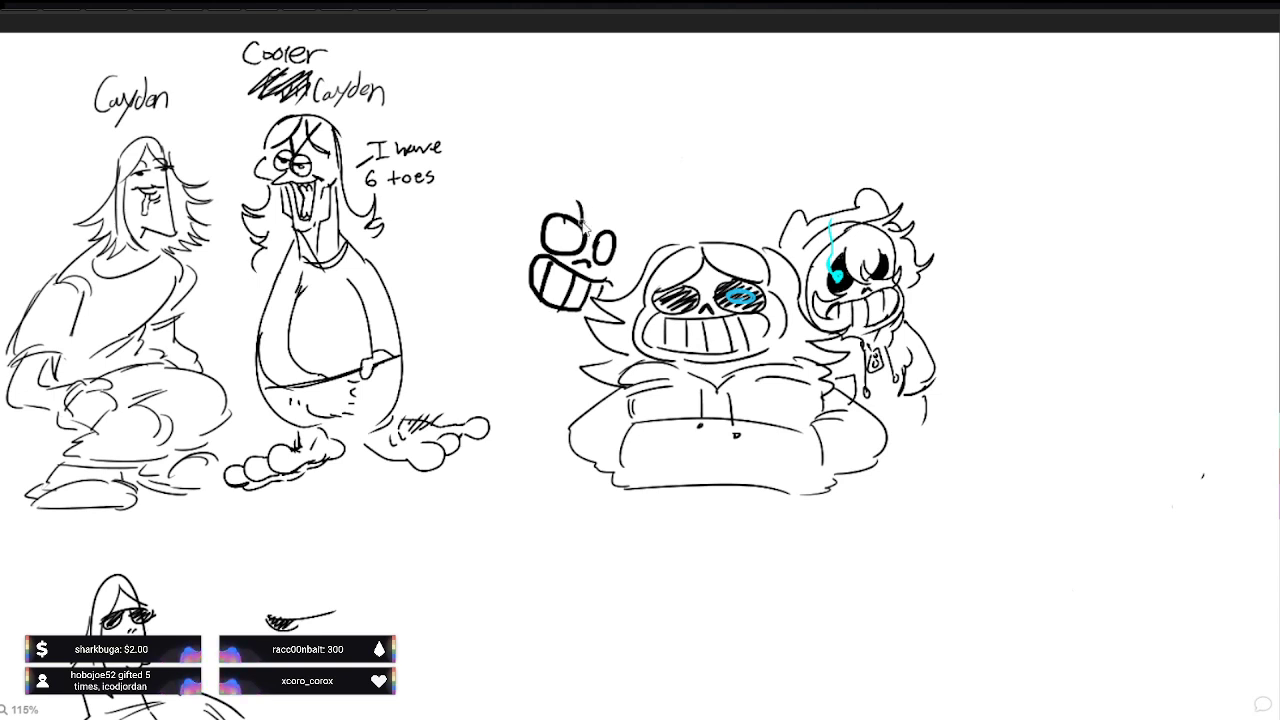
pyautogui.moveTo(580, 218)
pyautogui.mouseDown()
pyautogui.moveTo(563, 196)
pyautogui.moveTo(629, 257)
pyautogui.moveTo(602, 236)
pyautogui.mouseUp()
pyautogui.moveTo(1006, 304); pyautogui.dragTo(980, 330)
pyautogui.moveTo(1016, 320); pyautogui.dragTo(990, 334)
pyautogui.moveTo(644, 226)
pyautogui.mouseDown()
pyautogui.moveTo(628, 262)
pyautogui.moveTo(630, 226)
pyautogui.moveTo(622, 240)
pyautogui.mouseUp()
pyautogui.moveTo(1008, 204); pyautogui.dragTo(1010, 230)
pyautogui.moveTo(636, 196)
pyautogui.mouseDown()
pyautogui.moveTo(616, 205)
pyautogui.moveTo(591, 180)
pyautogui.mouseUp()
pyautogui.moveTo(600, 180); pyautogui.dragTo(557, 177)
pyautogui.moveTo(548, 174)
pyautogui.mouseDown()
pyautogui.moveTo(510, 219)
pyautogui.moveTo(563, 207)
pyautogui.mouseUp()
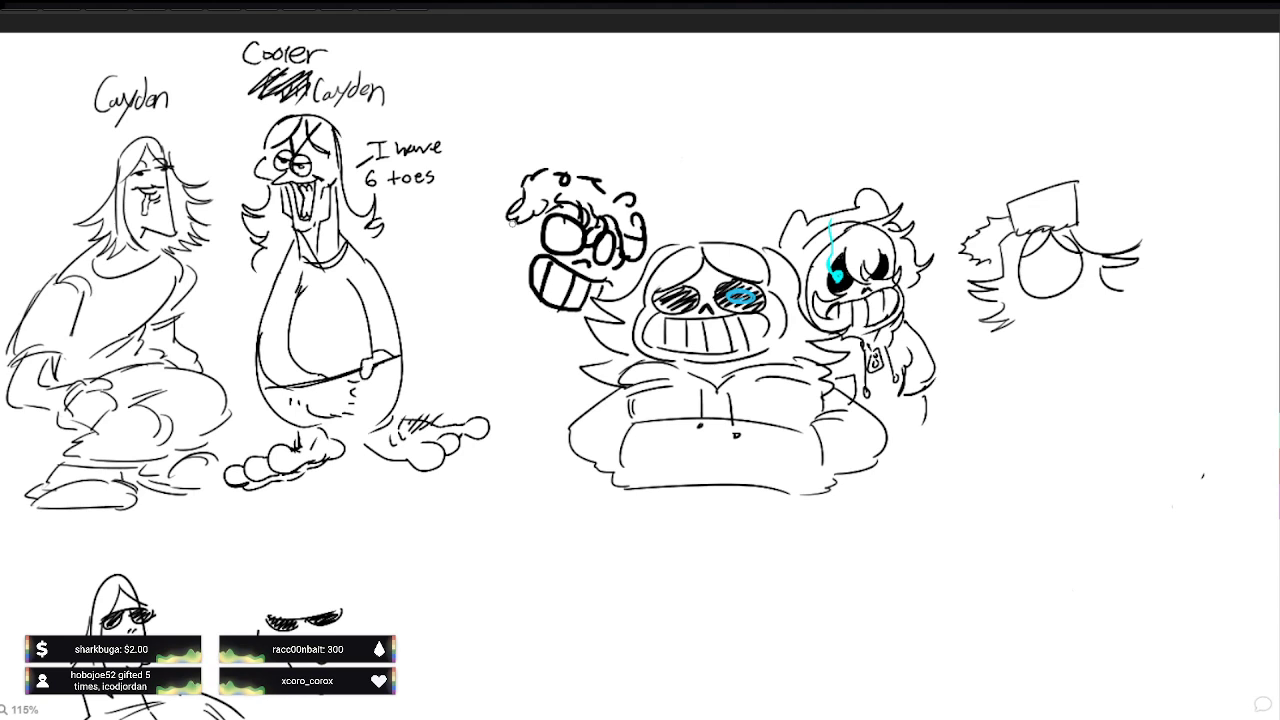
# Step: Outline the cheek and jaw of the curly-haired skull and fill its eye sockets with black
pyautogui.moveTo(530, 236)
pyautogui.mouseDown()
pyautogui.moveTo(498, 282)
pyautogui.moveTo(567, 330)
pyautogui.moveTo(604, 327)
pyautogui.mouseUp()
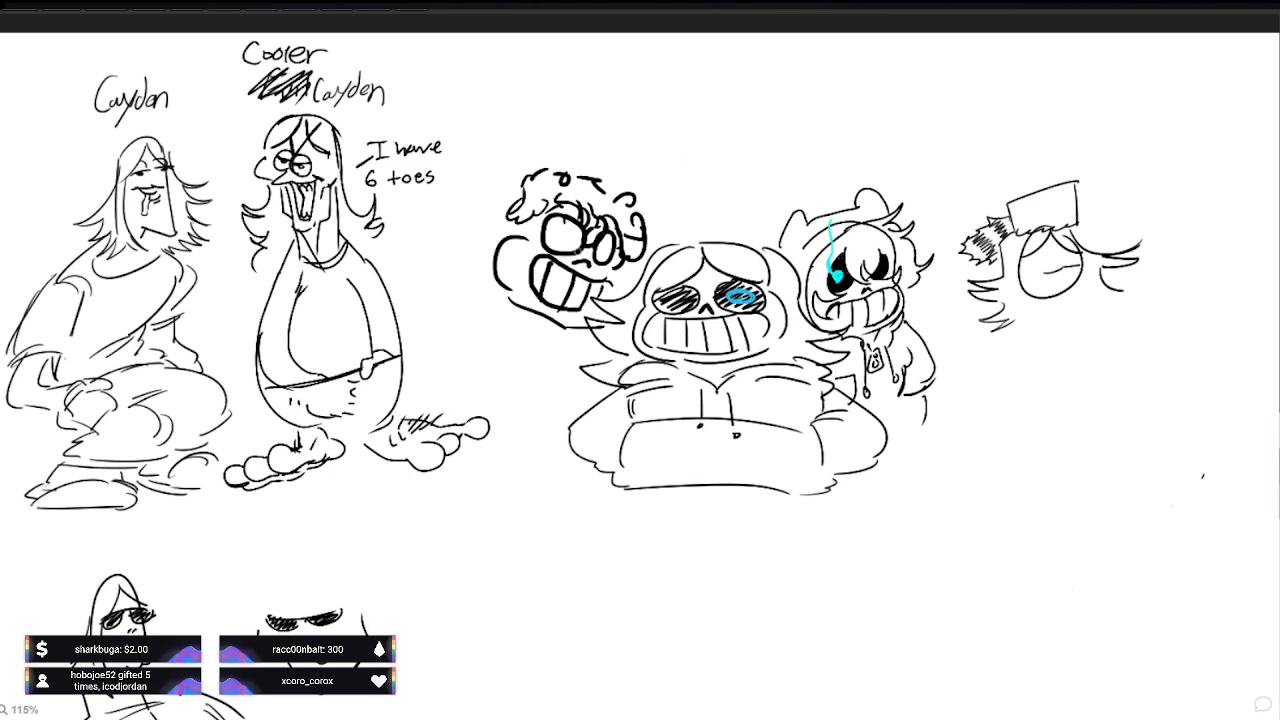
pyautogui.moveTo(544, 239); pyautogui.dragTo(612, 252)
pyautogui.moveTo(521, 237); pyautogui.dragTo(530, 225)
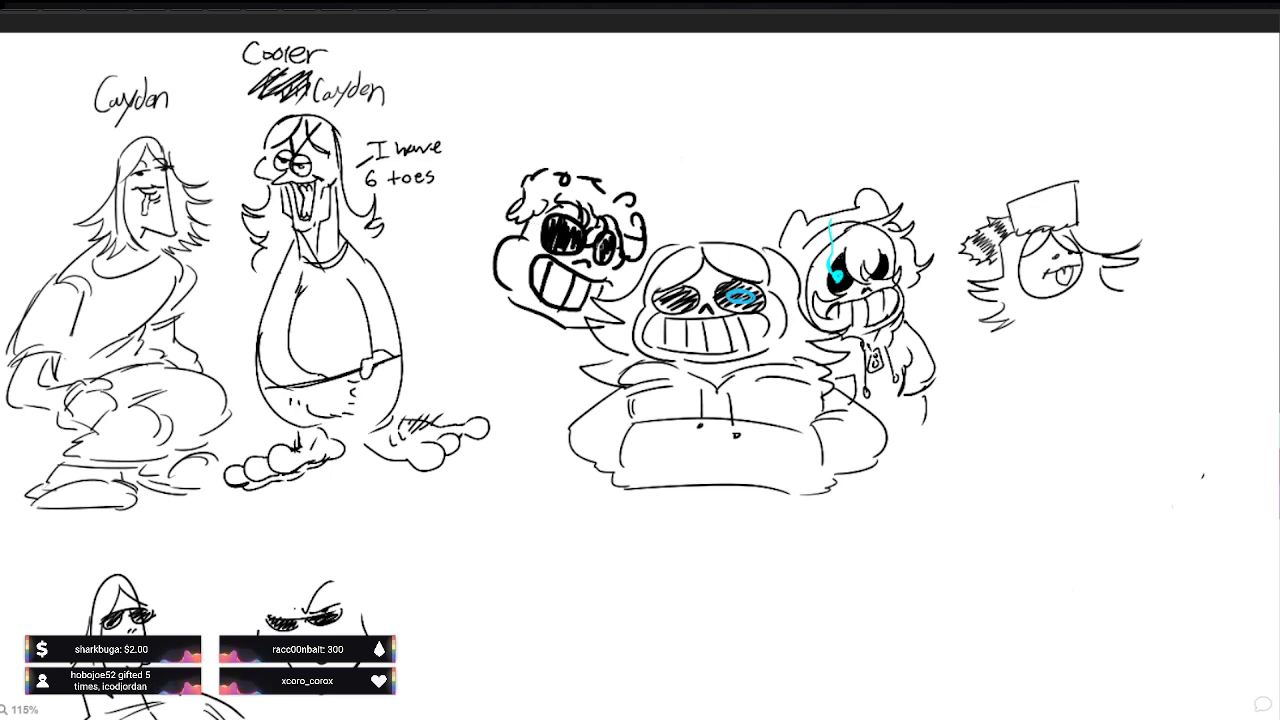
pyautogui.moveTo(623, 290); pyautogui.dragTo(624, 258)
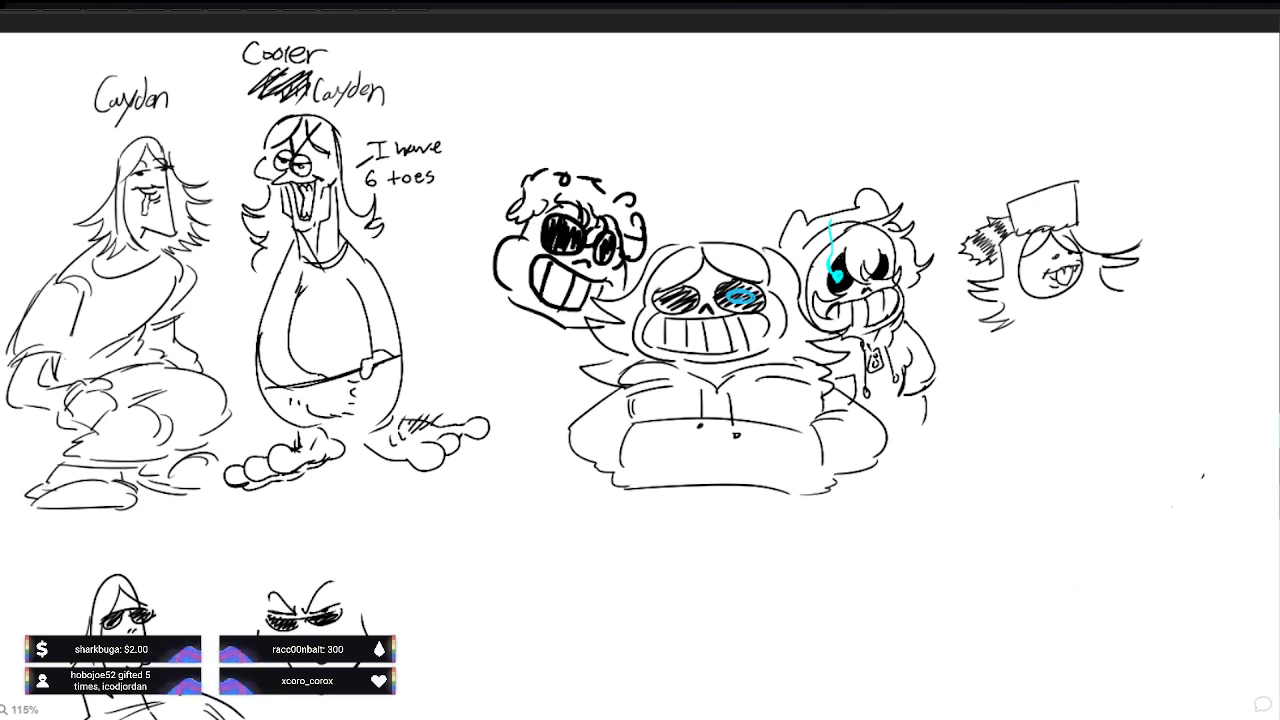
pyautogui.moveTo(468, 464)
pyautogui.mouseDown()
pyautogui.moveTo(502, 416)
pyautogui.moveTo(525, 308)
pyautogui.moveTo(223, 356)
pyautogui.moveTo(173, 400)
pyautogui.moveTo(211, 357)
pyautogui.moveTo(541, 115)
pyautogui.moveTo(546, 242)
pyautogui.mouseUp()
pyautogui.moveTo(556, 166); pyautogui.dragTo(568, 326)
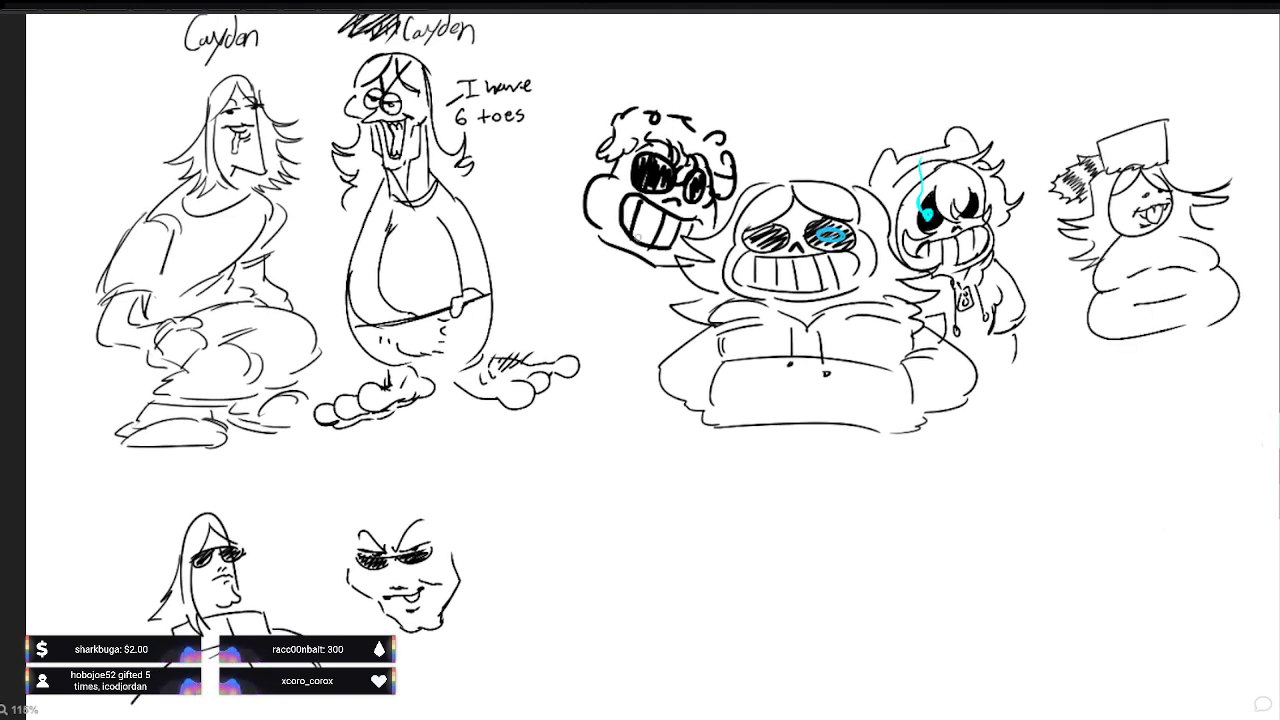
pyautogui.hotkey('ctrl', 'z')
pyautogui.hotkey('ctrl', 'z')
pyautogui.hotkey('ctrl', 'z')
pyautogui.hotkey('ctrl', 'z')
pyautogui.hotkey('ctrl', 'z')
pyautogui.hotkey('ctrl', 'z')
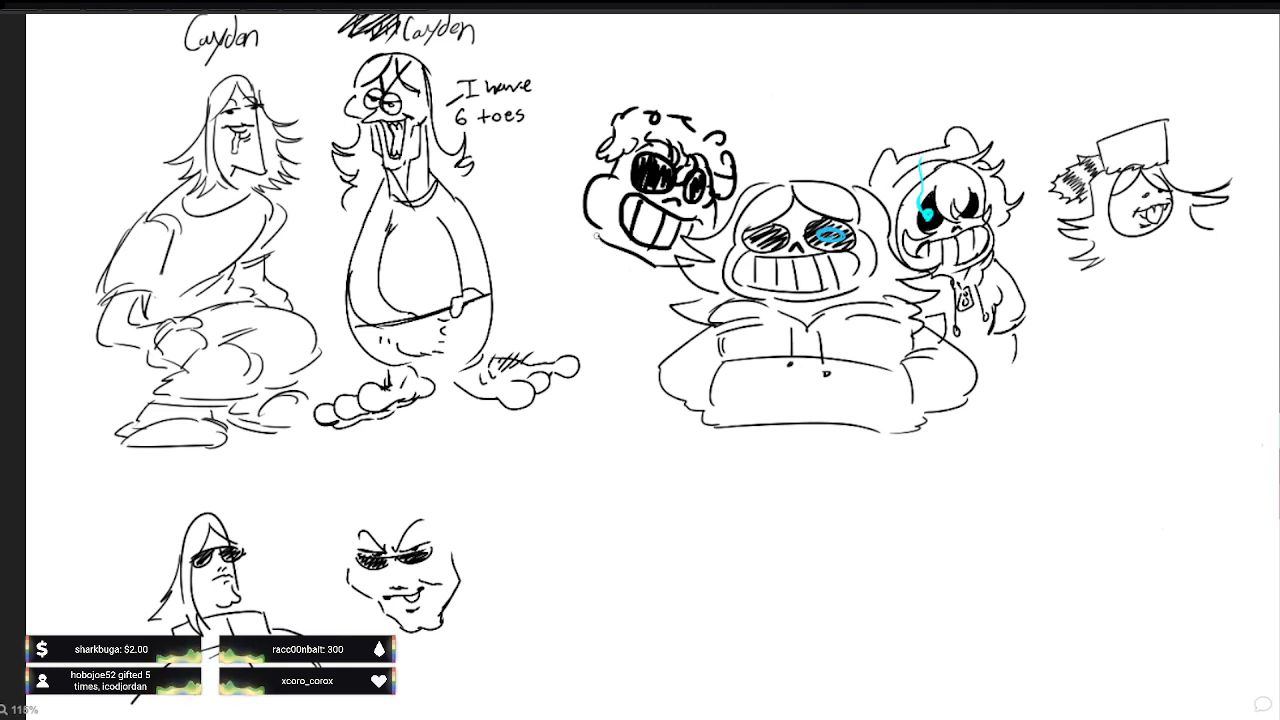
pyautogui.moveTo(597, 236); pyautogui.dragTo(563, 237)
pyautogui.hotkey('ctrl', 'z')
# Step: Draw a lowered hood, torso and bent arm below the curly-haired skull, joining up to the hoodie skeleton
pyautogui.moveTo(588, 184)
pyautogui.mouseDown()
pyautogui.moveTo(555, 240)
pyautogui.moveTo(571, 243)
pyautogui.mouseUp()
pyautogui.moveTo(575, 239); pyautogui.dragTo(586, 190)
pyautogui.moveTo(572, 243)
pyautogui.mouseDown()
pyautogui.moveTo(625, 268)
pyautogui.moveTo(622, 281)
pyautogui.moveTo(628, 269)
pyautogui.moveTo(634, 318)
pyautogui.mouseUp()
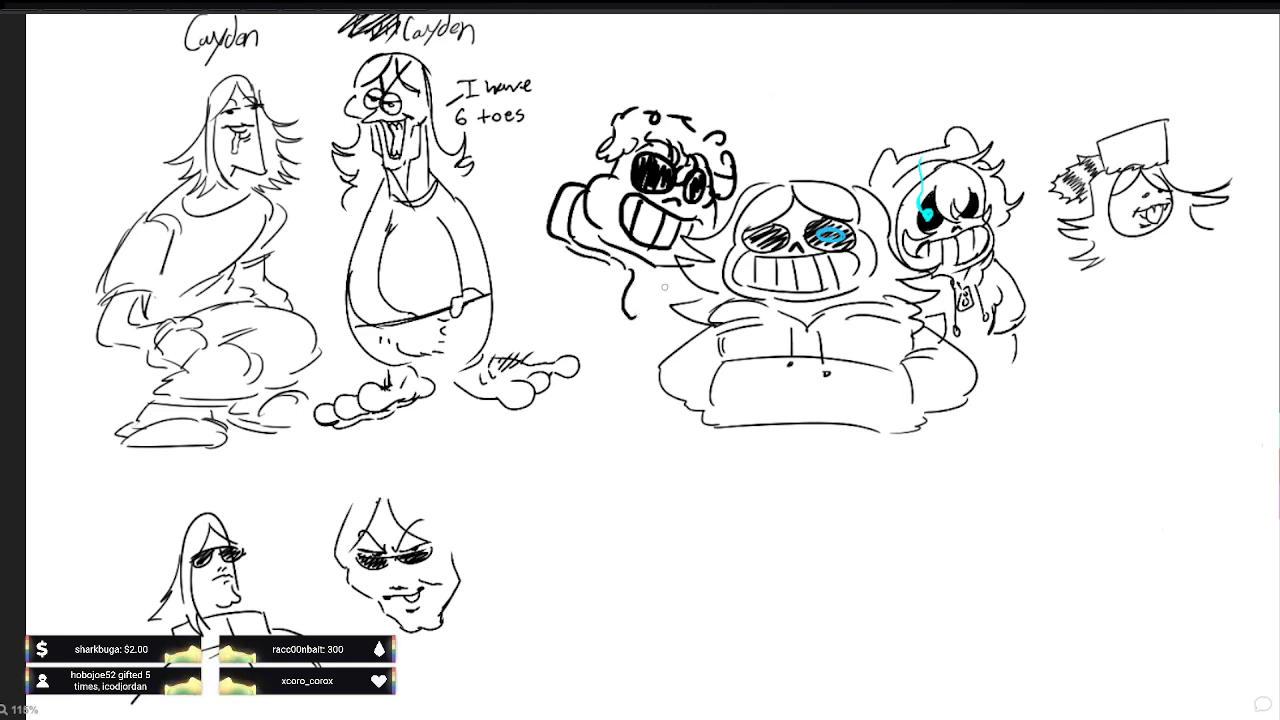
pyautogui.moveTo(670, 275)
pyautogui.mouseDown()
pyautogui.moveTo(672, 305)
pyautogui.moveTo(703, 331)
pyautogui.moveTo(639, 357)
pyautogui.mouseUp()
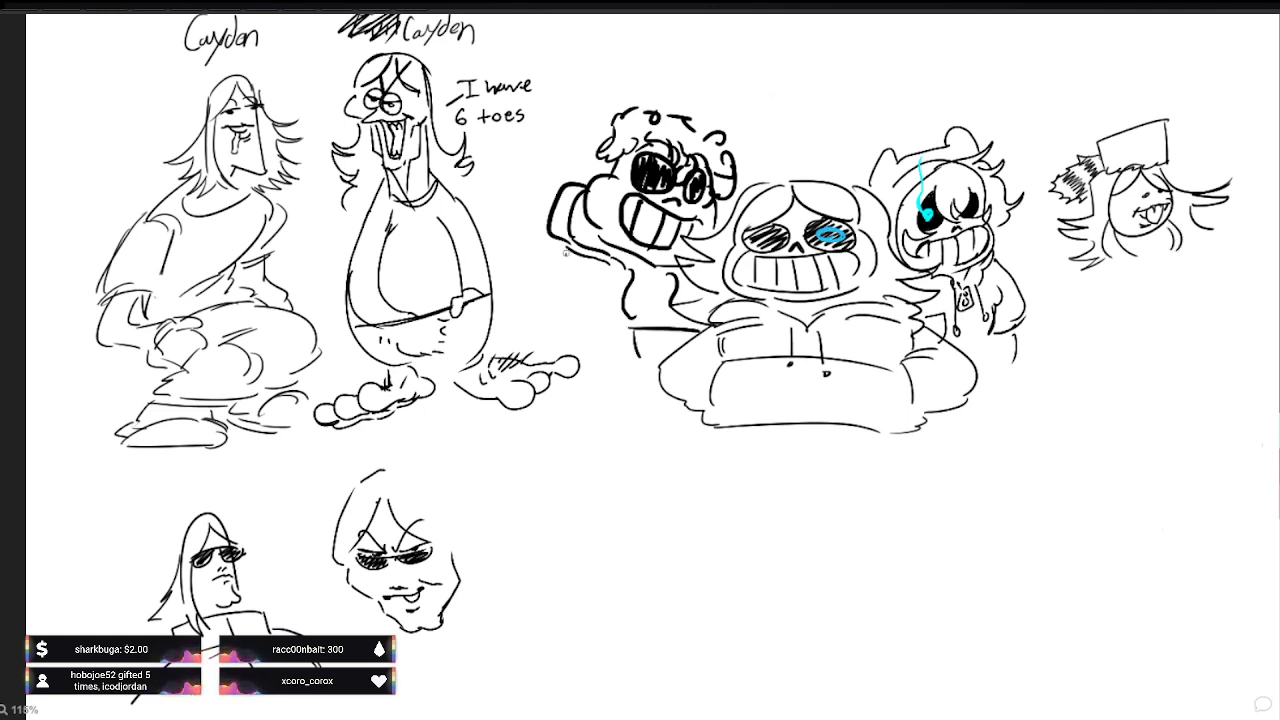
pyautogui.moveTo(564, 252)
pyautogui.mouseDown()
pyautogui.moveTo(559, 318)
pyautogui.moveTo(630, 360)
pyautogui.mouseUp()
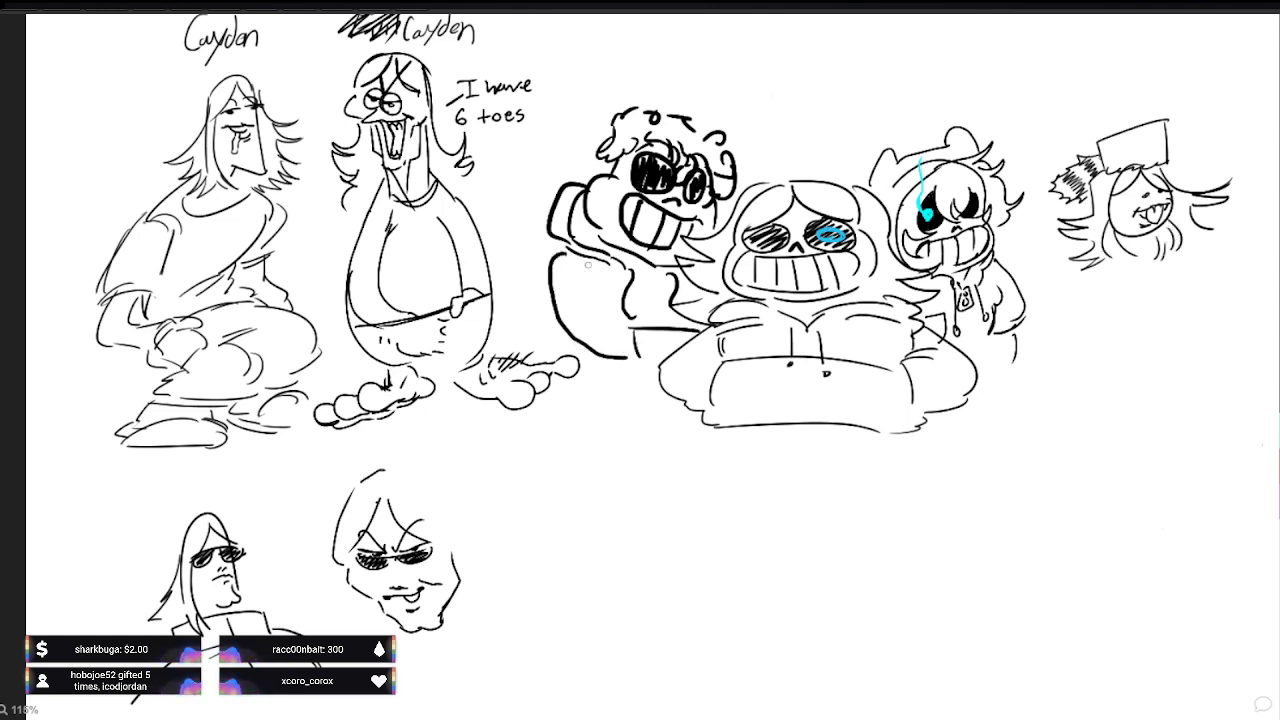
pyautogui.moveTo(588, 265)
pyautogui.mouseDown()
pyautogui.moveTo(610, 328)
pyautogui.moveTo(641, 336)
pyautogui.mouseUp()
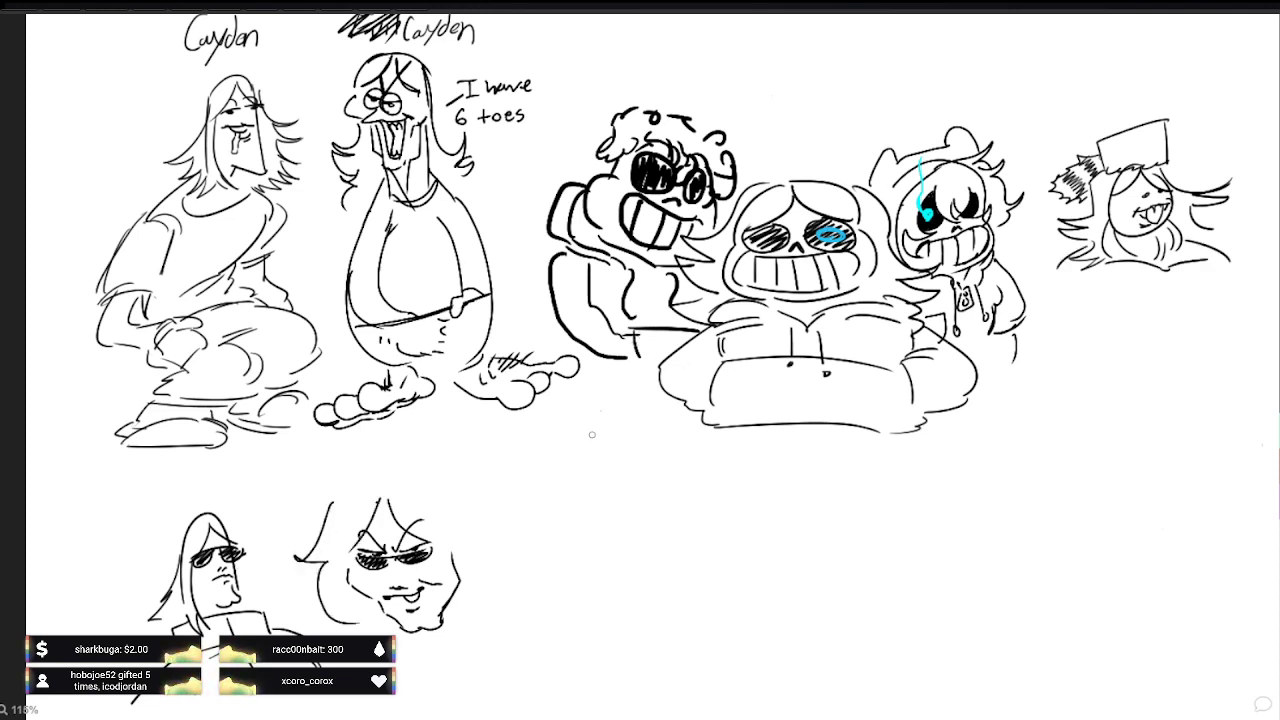
pyautogui.press('space')
pyautogui.moveTo(585, 501); pyautogui.dragTo(581, 424)
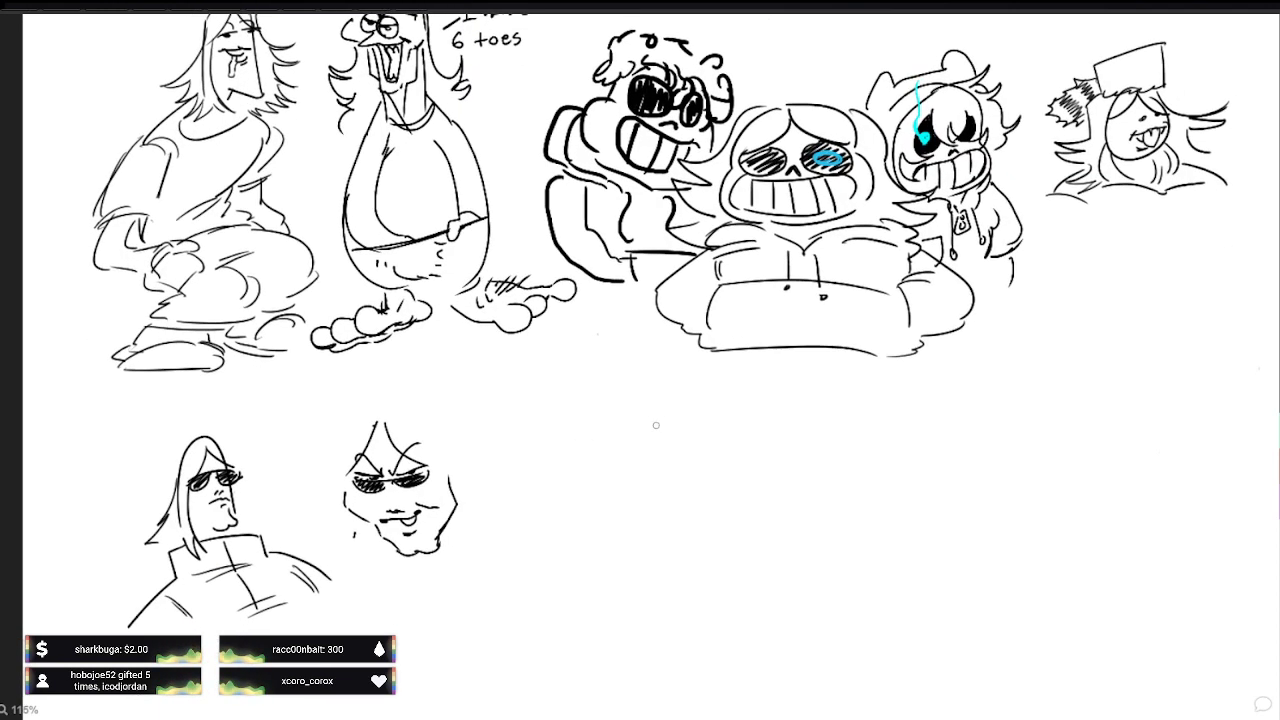
# Step: Blacken the curly-haired skull's eye socket and paint a cyan pupil with a streak rising from it in the other socket
pyautogui.moveTo(594, 323); pyautogui.dragTo(593, 424)
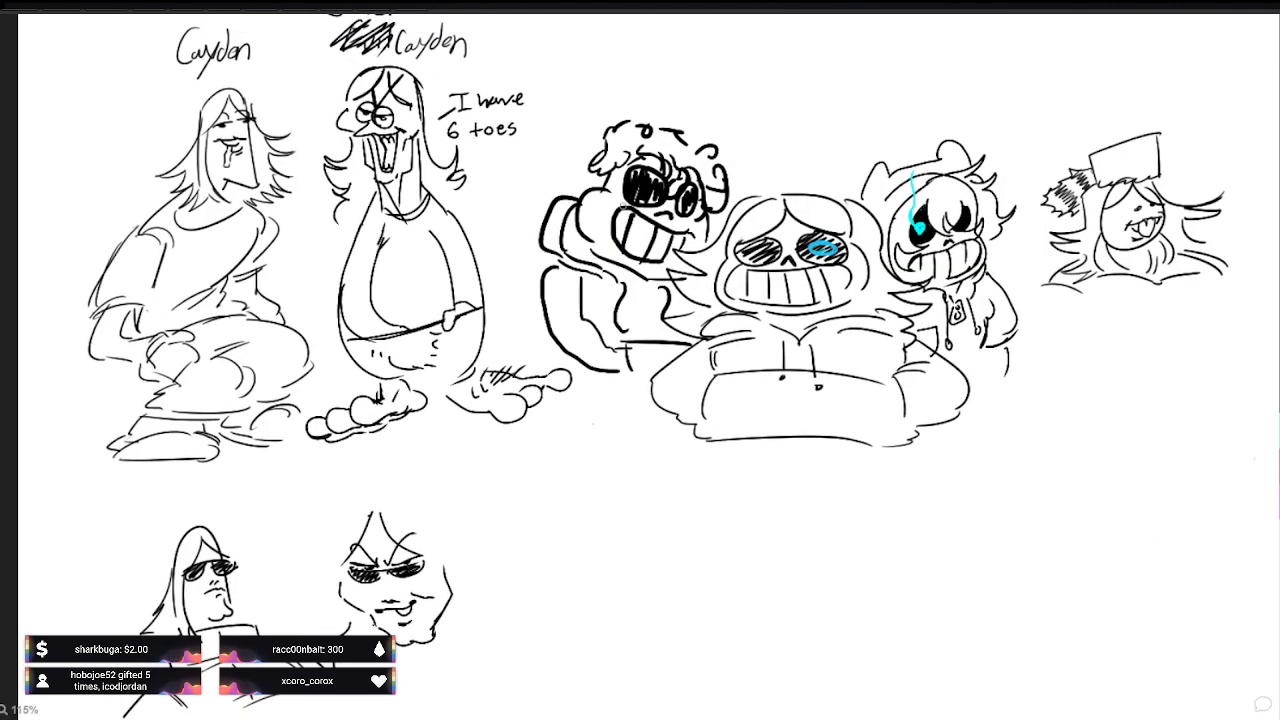
pyautogui.moveTo(646, 197)
pyautogui.mouseDown()
pyautogui.moveTo(664, 190)
pyautogui.moveTo(656, 175)
pyautogui.moveTo(634, 189)
pyautogui.moveTo(695, 199)
pyautogui.mouseUp()
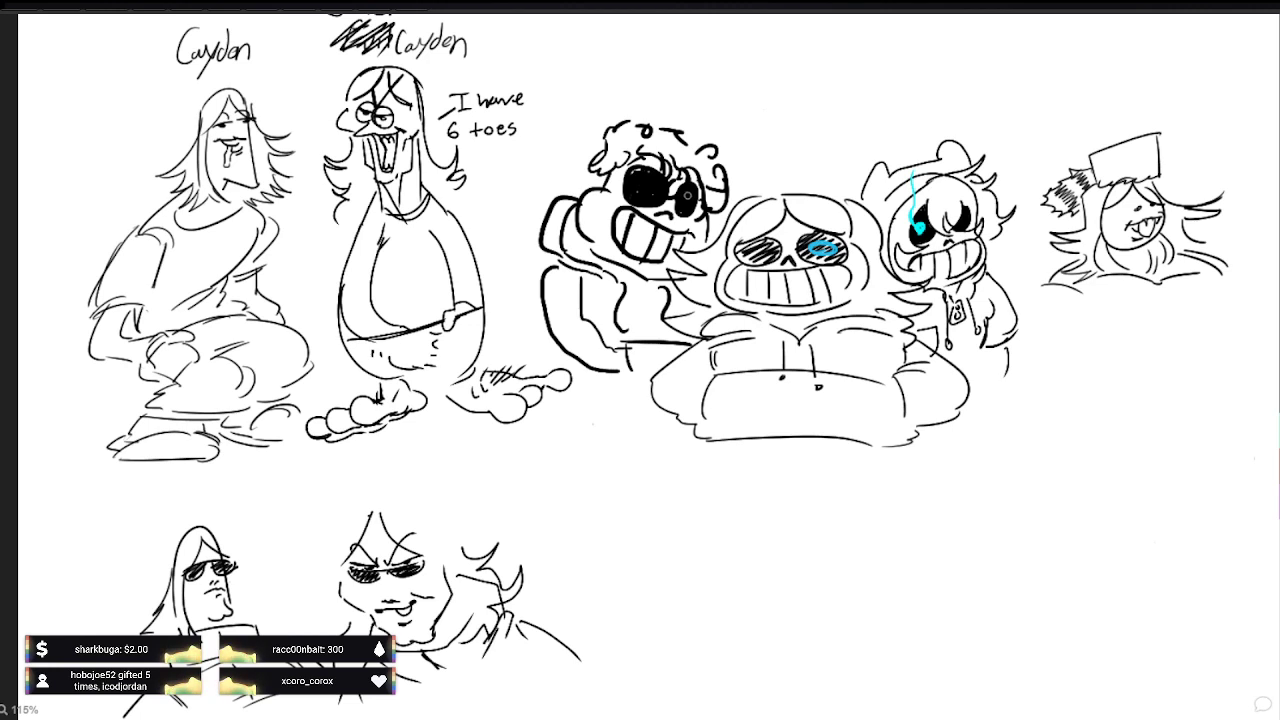
pyautogui.moveTo(688, 194); pyautogui.dragTo(688, 199)
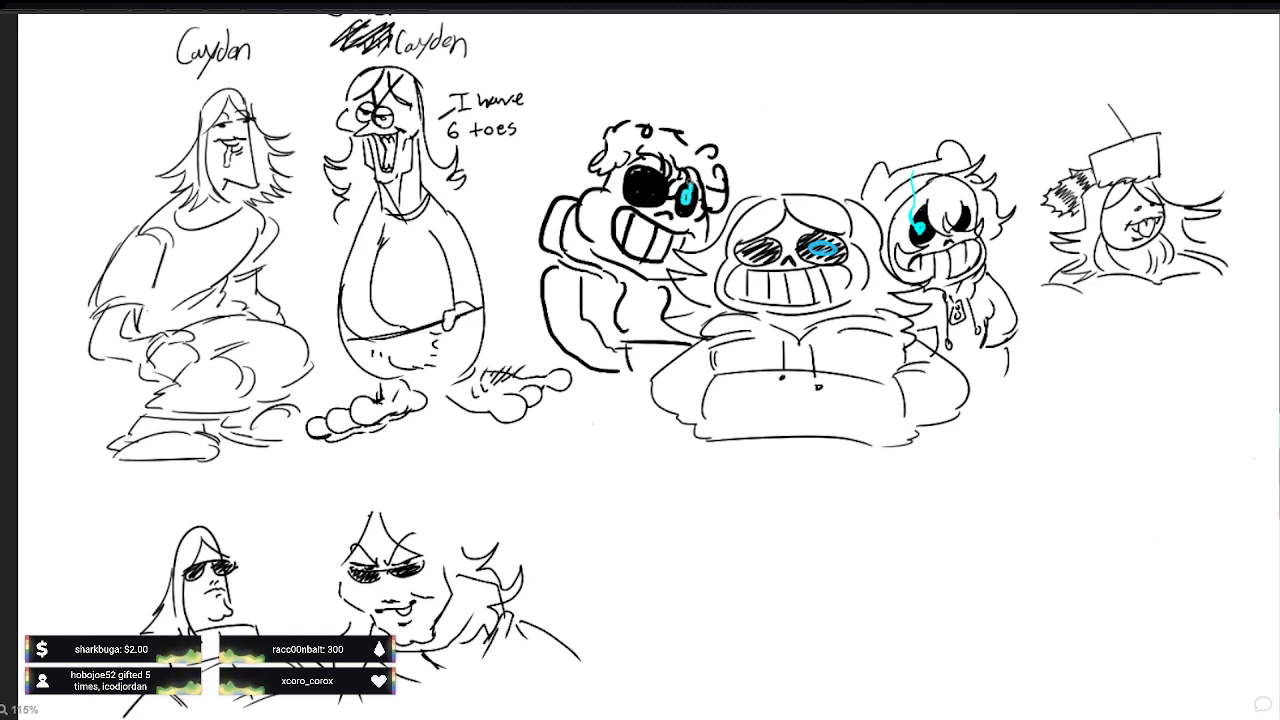
pyautogui.moveTo(689, 195); pyautogui.dragTo(690, 201)
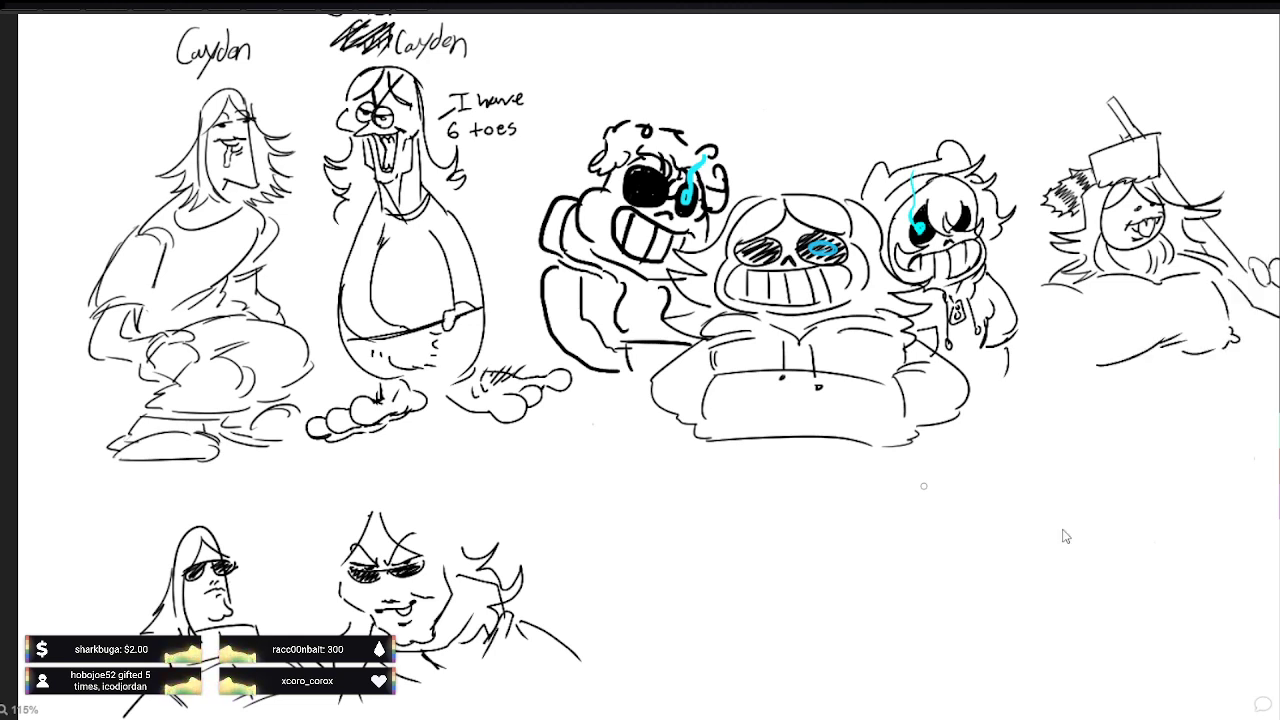
# Step: Look over the other figures and doodles across the shared canvas
pyautogui.moveTo(721, 485); pyautogui.dragTo(738, 384)
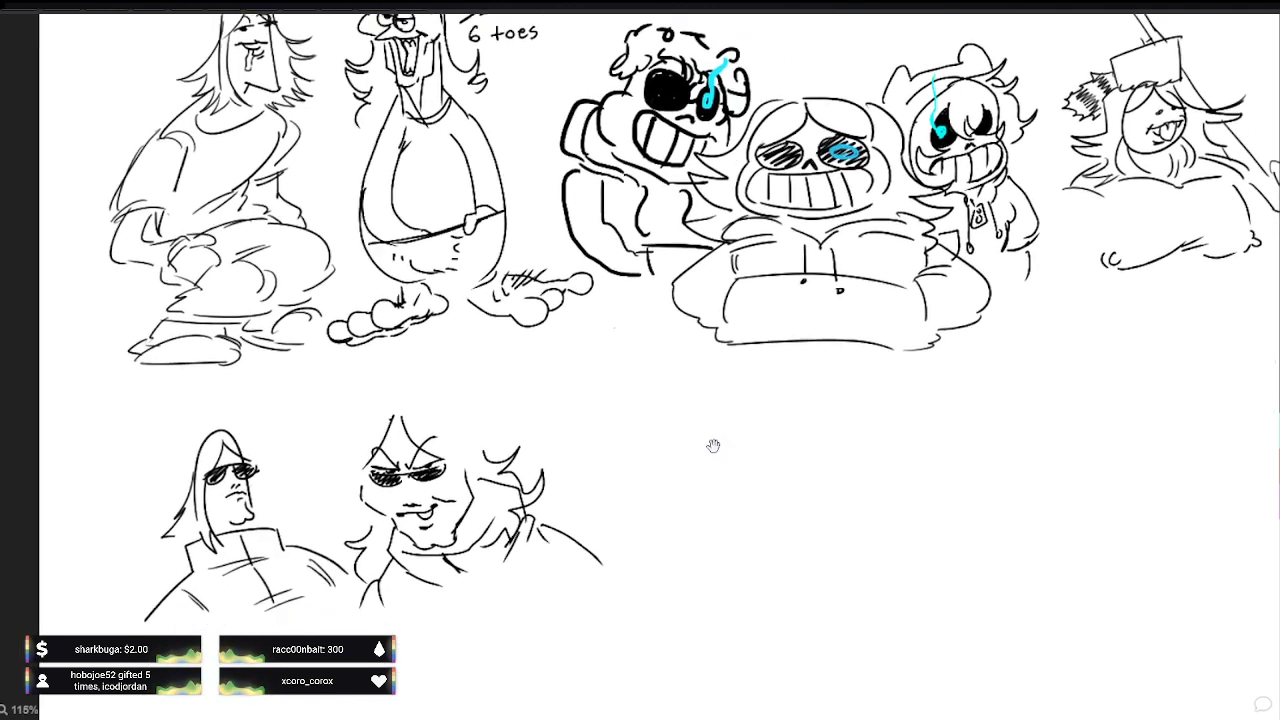
pyautogui.moveTo(714, 446); pyautogui.dragTo(563, 526)
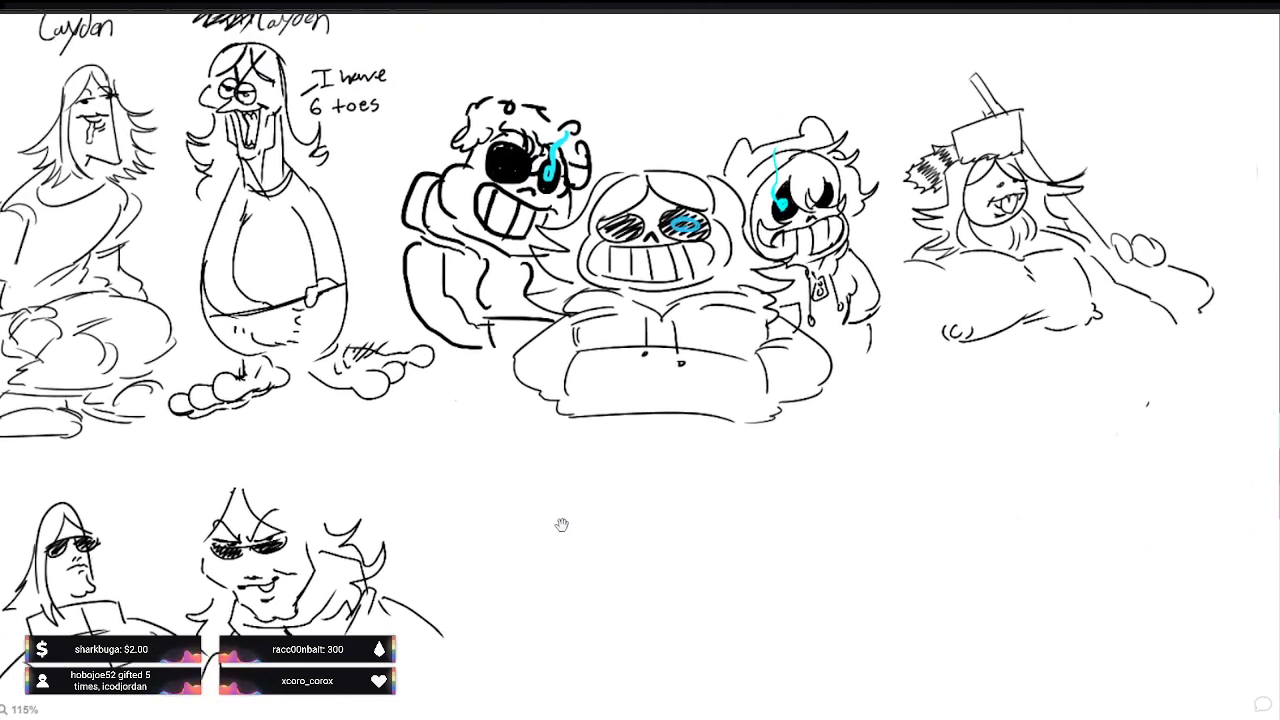
pyautogui.moveTo(689, 583)
pyautogui.mouseDown()
pyautogui.moveTo(809, 506)
pyautogui.moveTo(881, 439)
pyautogui.moveTo(705, 432)
pyautogui.mouseUp()
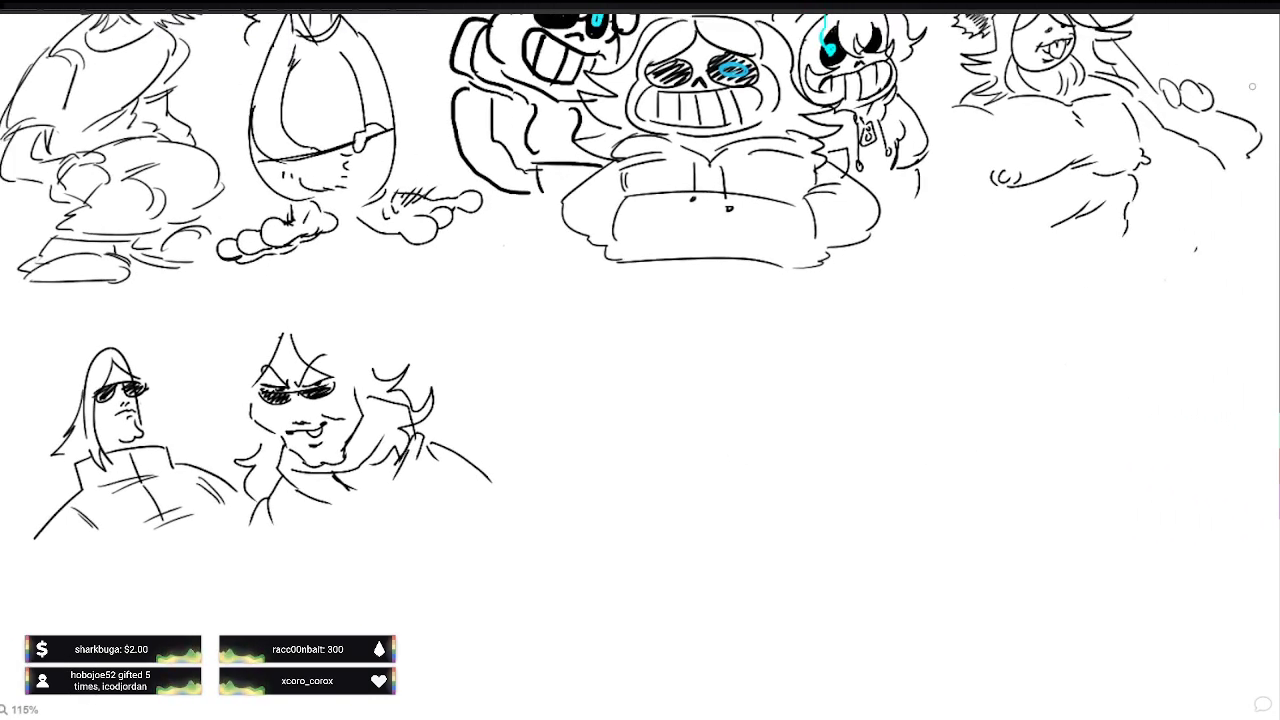
pyautogui.moveTo(951, 335); pyautogui.dragTo(351, 621)
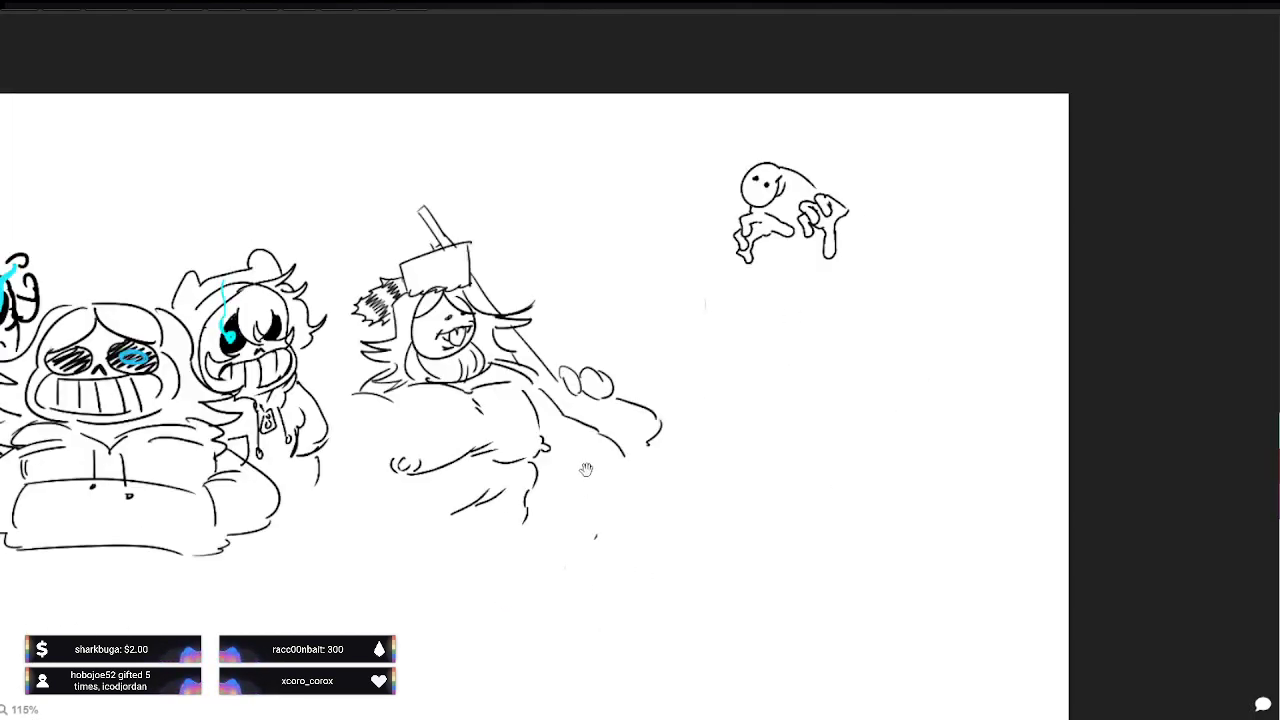
pyautogui.moveTo(597, 534)
pyautogui.mouseDown()
pyautogui.moveTo(627, 456)
pyautogui.moveTo(808, 209)
pyautogui.moveTo(1028, 144)
pyautogui.moveTo(1123, 144)
pyautogui.moveTo(1168, 187)
pyautogui.moveTo(998, 297)
pyautogui.mouseUp()
pyautogui.moveTo(1019, 222); pyautogui.dragTo(930, 384)
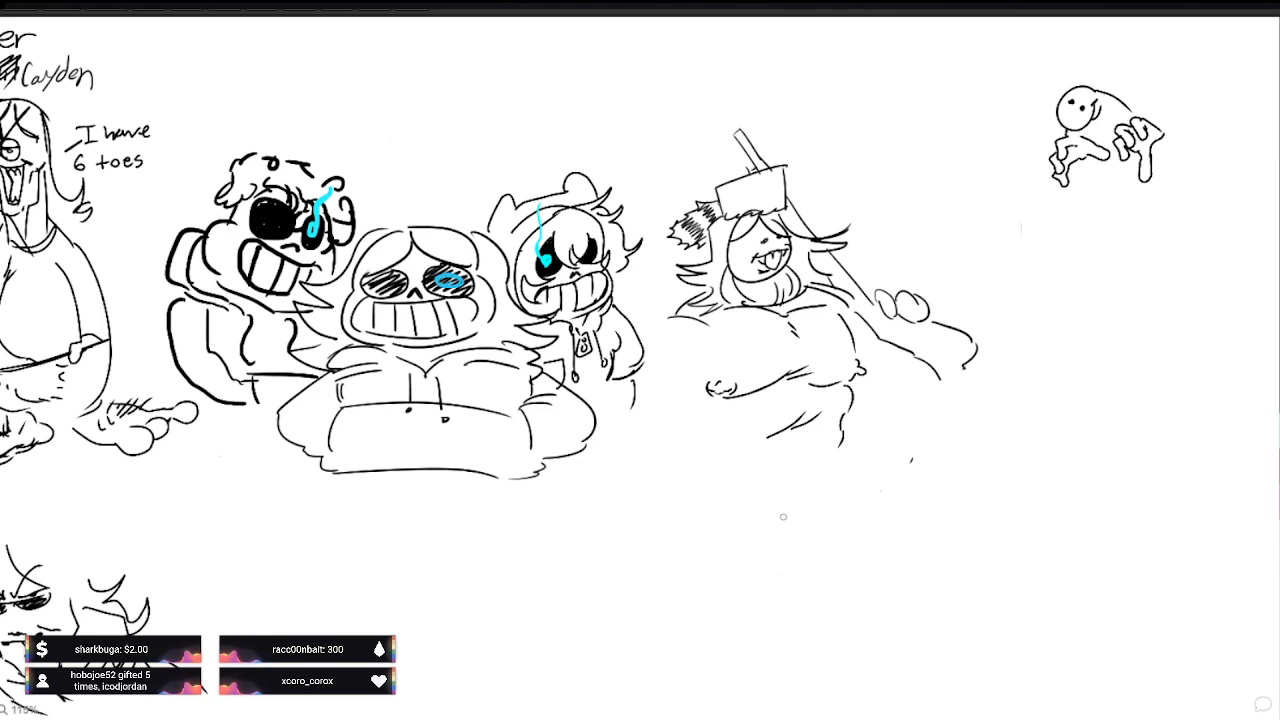
pyautogui.moveTo(629, 512); pyautogui.dragTo(874, 357)
pyautogui.moveTo(992, 312); pyautogui.dragTo(1088, 317)
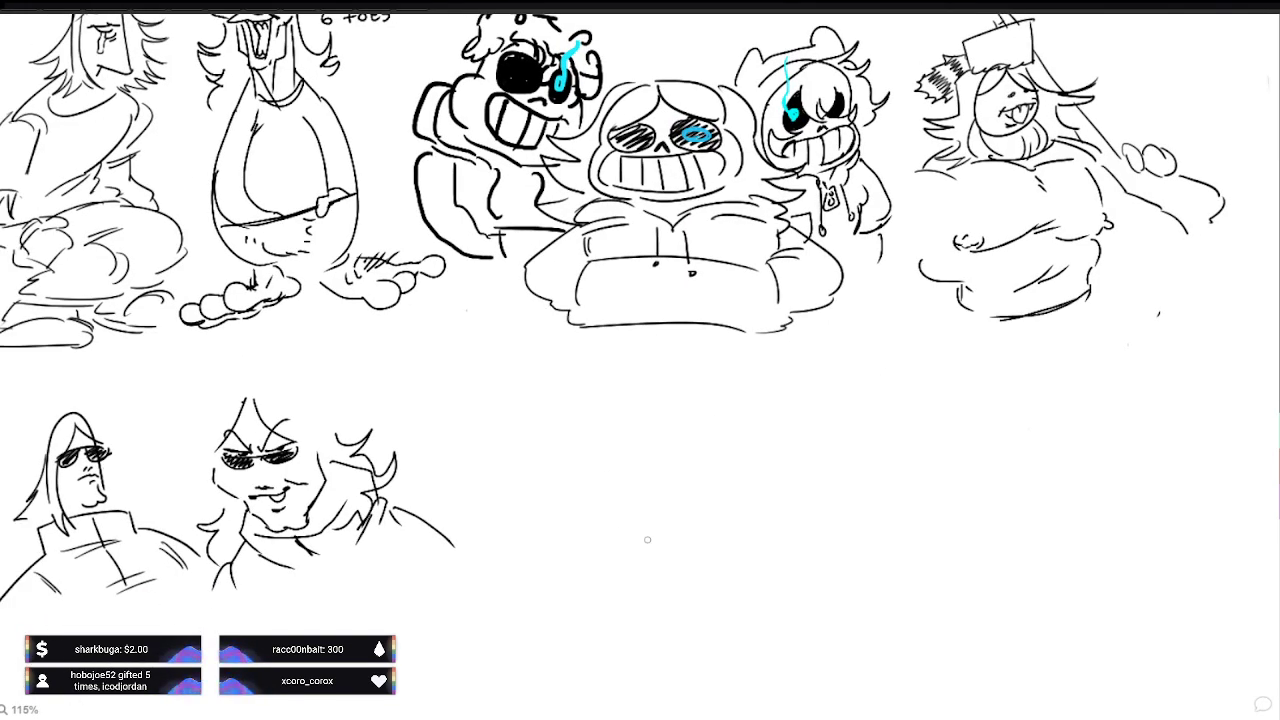
pyautogui.moveTo(678, 546); pyautogui.dragTo(669, 608)
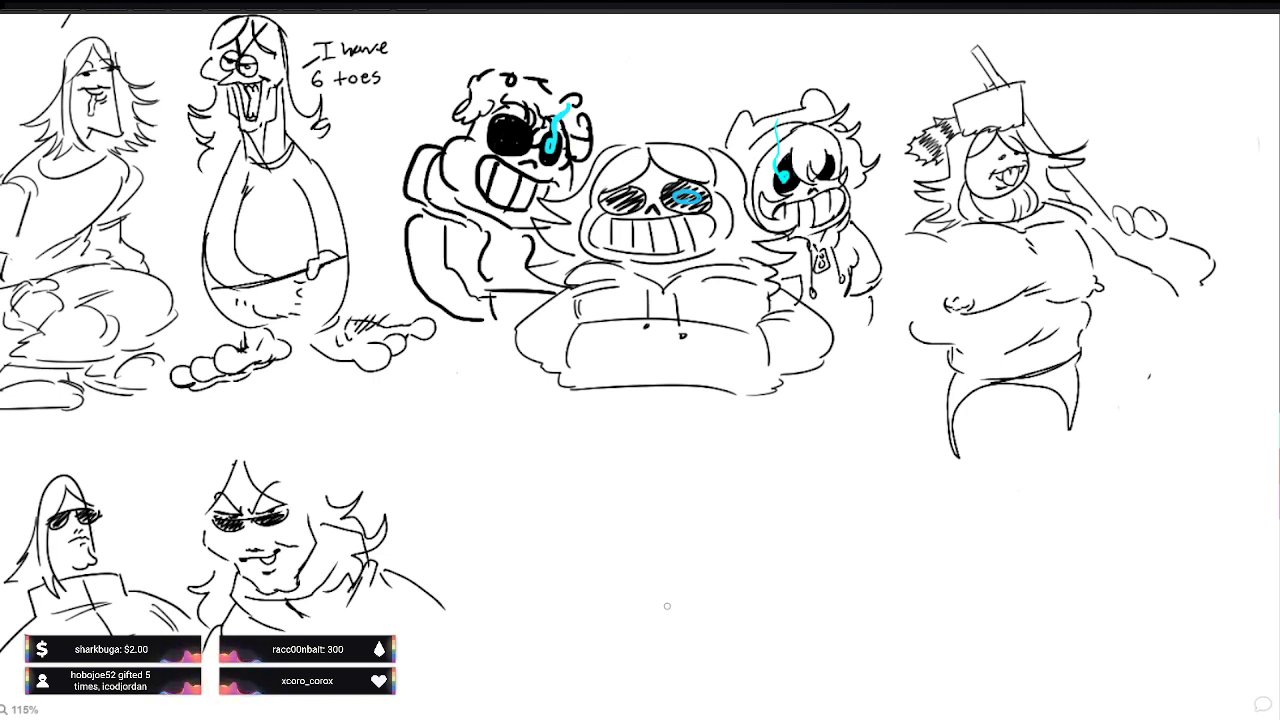
# Step: Redo the large round-toed feet below the hat-wearing figure's legs
pyautogui.hotkey('ctrl', 'shift', 'z')
pyautogui.hotkey('ctrl', 'shift', 'z')
pyautogui.hotkey('ctrl', 'shift', 'z')
pyautogui.hotkey('ctrl', 'shift', 'z')
pyautogui.hotkey('ctrl', 'shift', 'z')
pyautogui.hotkey('ctrl', 'shift', 'z')
pyautogui.hotkey('ctrl', 'shift', 'z')
pyautogui.hotkey('ctrl', 'shift', 'z')
pyautogui.hotkey('ctrl', 'shift', 'z')
pyautogui.hotkey('ctrl', 'shift', 'z')
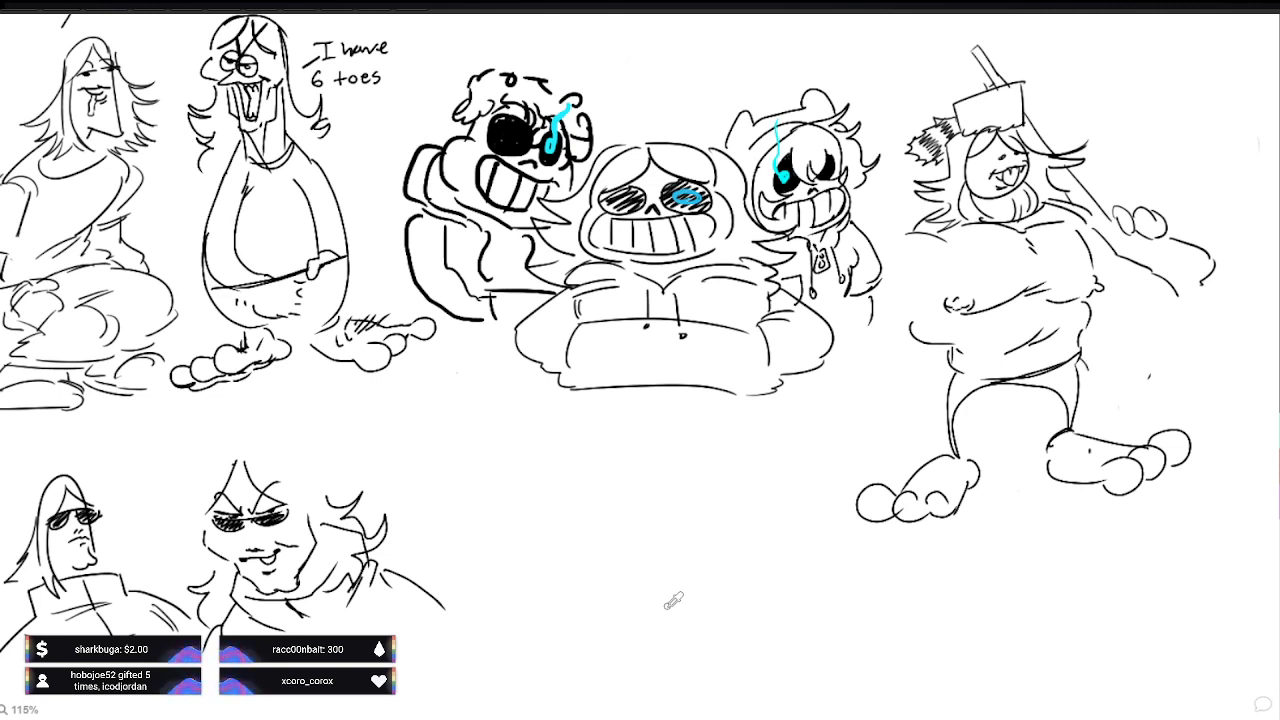
# Step: Redo the foot creases, the outer thigh line and the long curve between the hat-wearing figure's legs
pyautogui.hotkey('ctrl', 'y')
pyautogui.hotkey('ctrl', 'y')
pyautogui.hotkey('ctrl', 'y')
pyautogui.hotkey('ctrl', 'y')
pyautogui.hotkey('ctrl', 'y')
pyautogui.hotkey('ctrl', 'y')
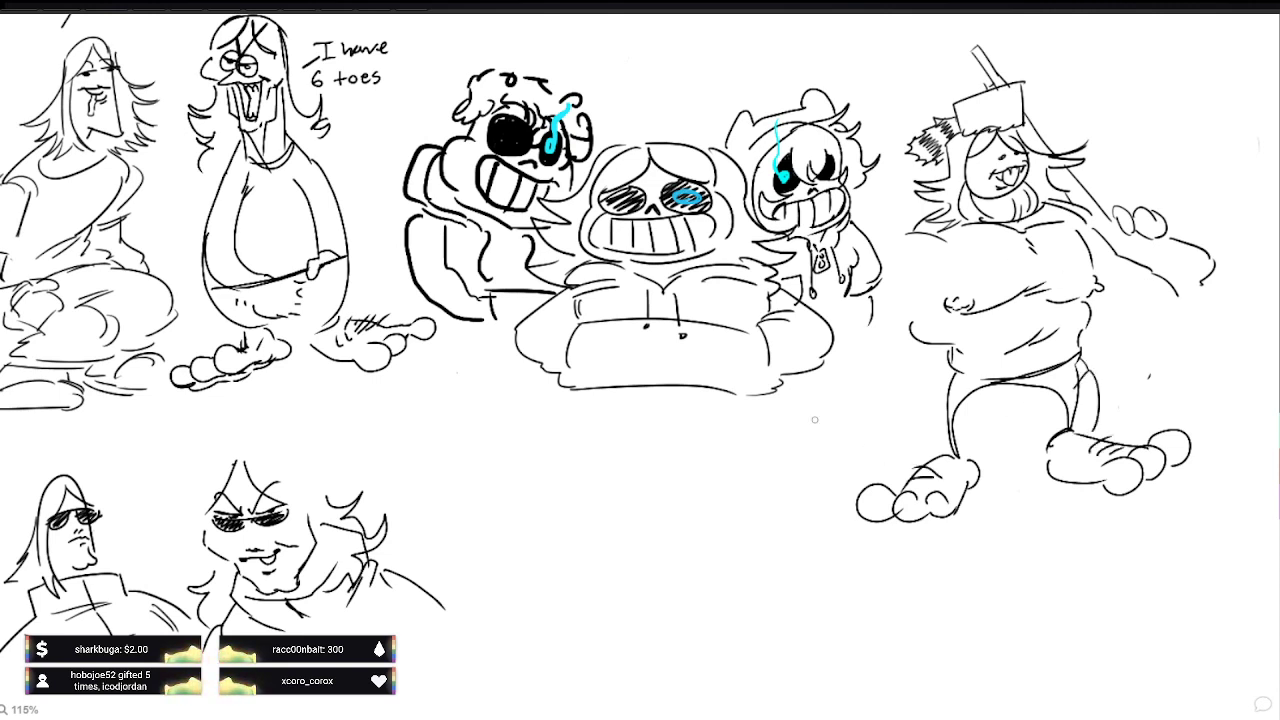
pyautogui.hotkey('ctrl', 'y')
pyautogui.hotkey('ctrl', 'y')
pyautogui.hotkey('ctrl', 'y')
pyautogui.hotkey('ctrl', 'y')
pyautogui.hotkey('ctrl', 'y')
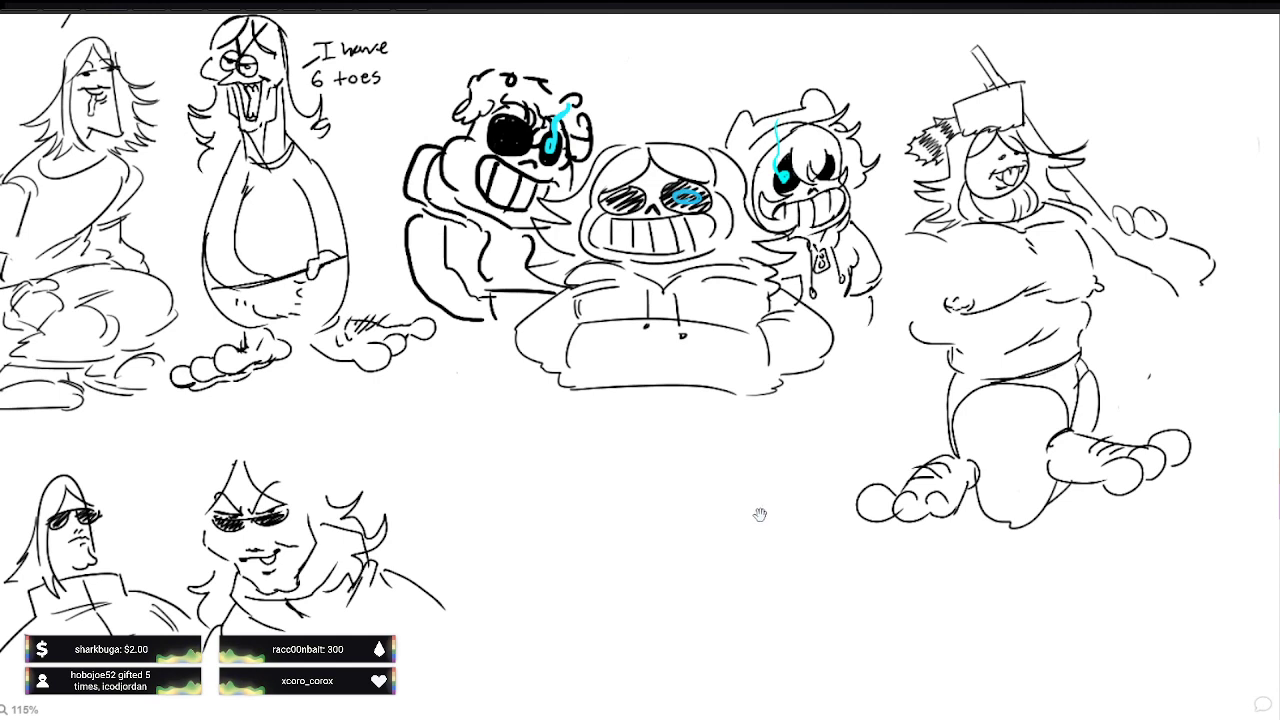
# Step: Undo the feet, creases and lower curves of the hat-wearing figure back to the short upper legs
pyautogui.moveTo(759, 514)
pyautogui.mouseDown()
pyautogui.moveTo(640, 477)
pyautogui.moveTo(687, 484)
pyautogui.mouseUp()
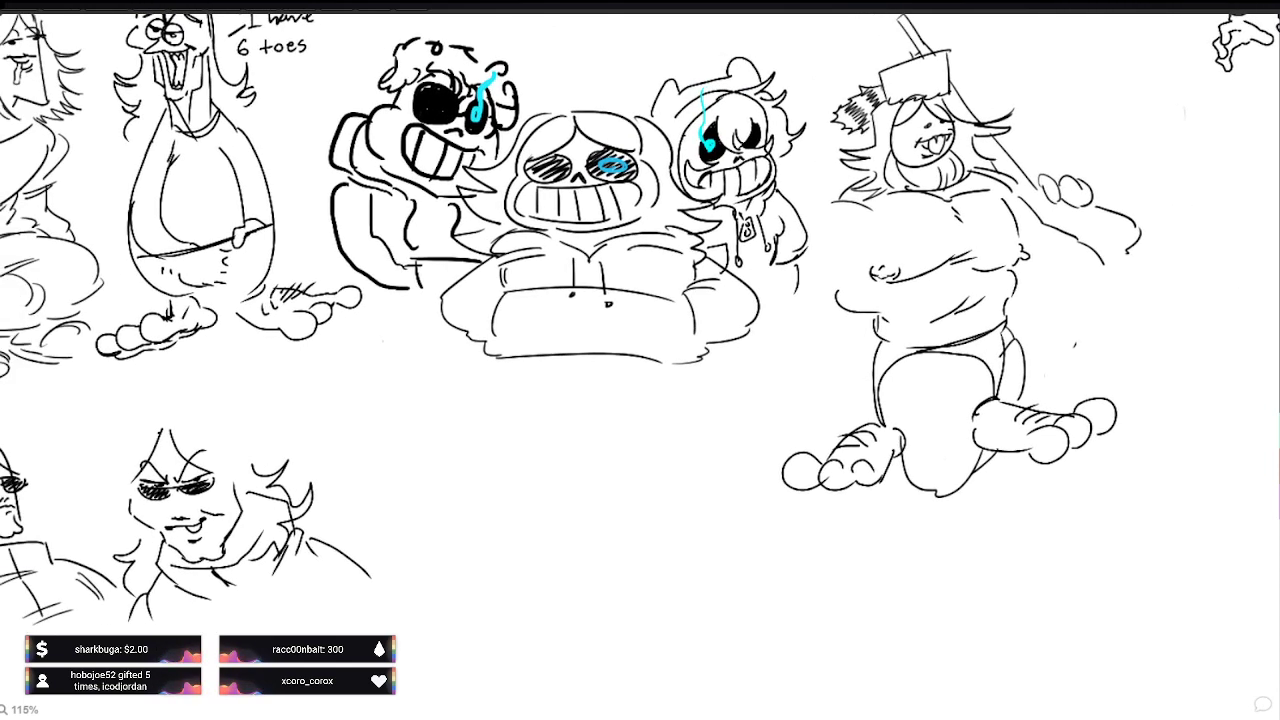
pyautogui.hotkey('ctrl', 'z')
pyautogui.hotkey('ctrl', 'z')
pyautogui.hotkey('ctrl', 'z')
pyautogui.hotkey('ctrl', 'z')
pyautogui.hotkey('ctrl', 'z')
pyautogui.hotkey('ctrl', 'z')
pyautogui.hotkey('ctrl', 'z')
pyautogui.hotkey('ctrl', 'z')
pyautogui.hotkey('ctrl', 'z')
pyautogui.hotkey('ctrl', 'z')
pyautogui.hotkey('ctrl', 'z')
pyautogui.hotkey('ctrl', 'z')
pyautogui.hotkey('ctrl', 'z')
pyautogui.hotkey('ctrl', 'z')
pyautogui.hotkey('ctrl', 'z')
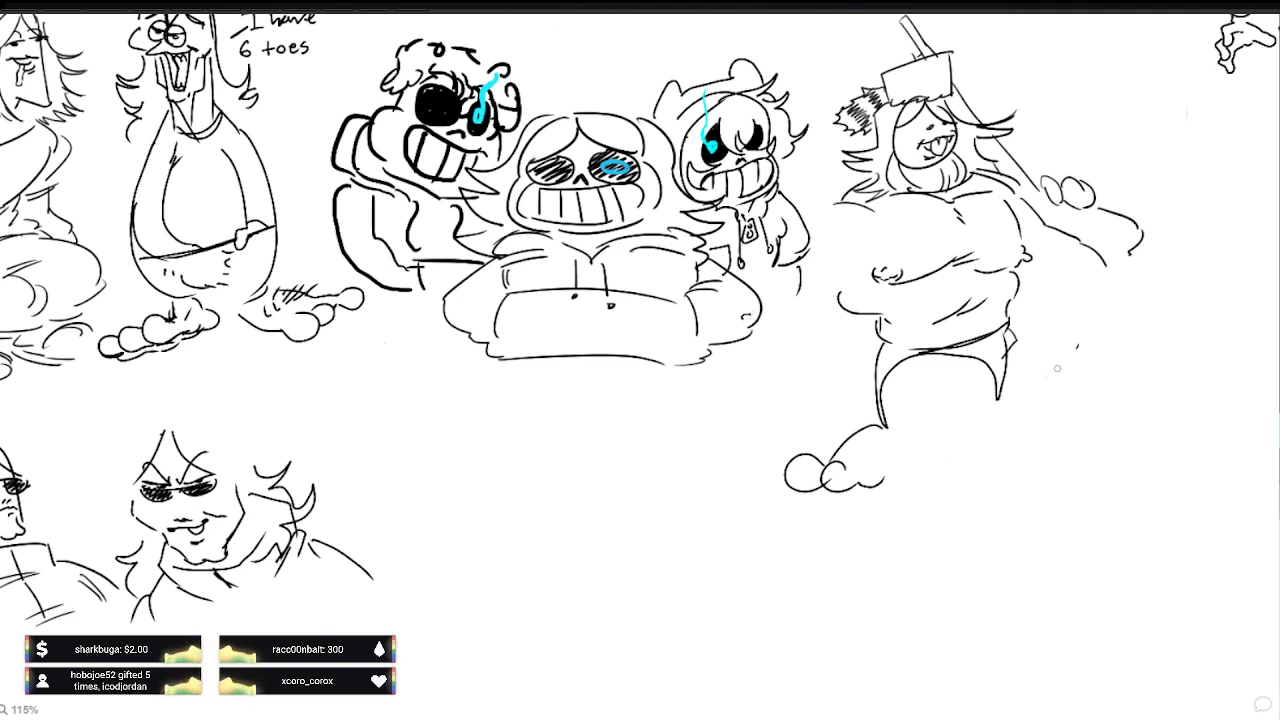
pyautogui.moveTo(1057, 368); pyautogui.dragTo(940, 427)
pyautogui.hotkey('ctrl', 'z')
pyautogui.hotkey('ctrl', 'z')
pyautogui.hotkey('ctrl', 'z')
pyautogui.hotkey('ctrl', 'z')
pyautogui.hotkey('ctrl', 'z')
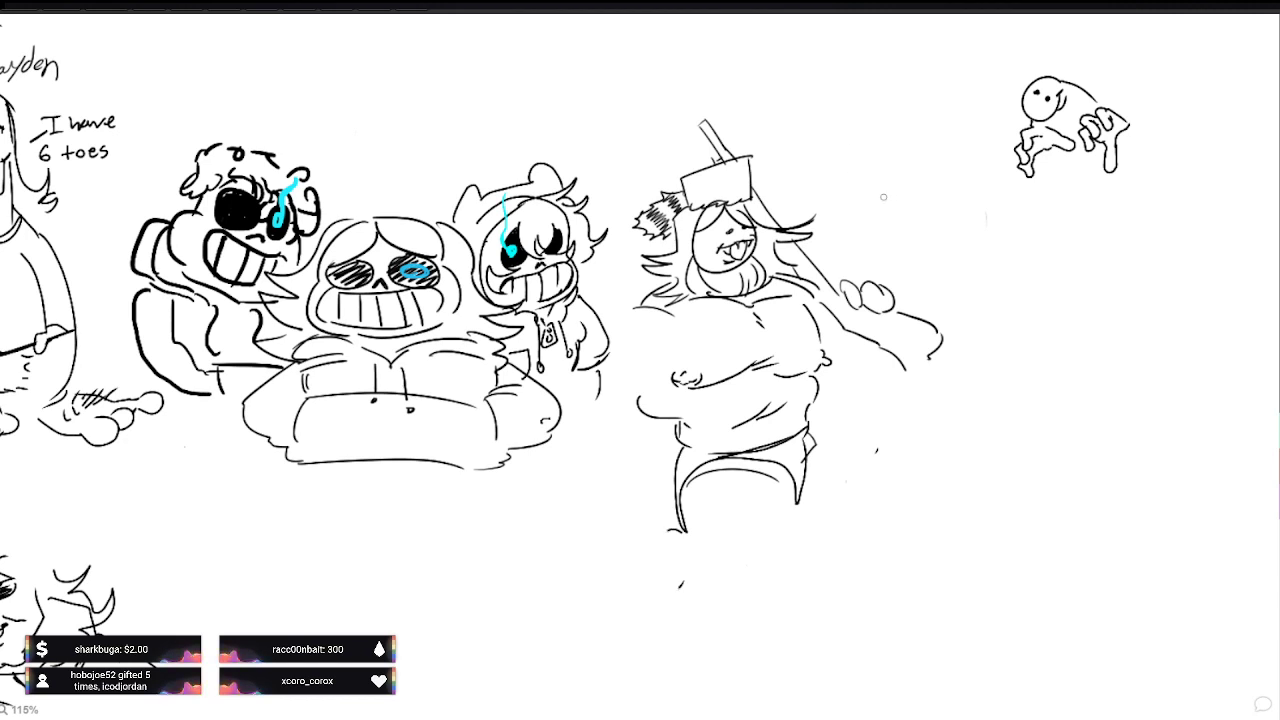
pyautogui.hotkey('ctrl', 'z')
pyautogui.hotkey('ctrl', 'z')
pyautogui.hotkey('ctrl', 'z')
# Step: Draw a bulging, rounded thigh with inner contour lines below the hat-wearing figure's waist
pyautogui.moveTo(680, 510); pyautogui.dragTo(731, 600)
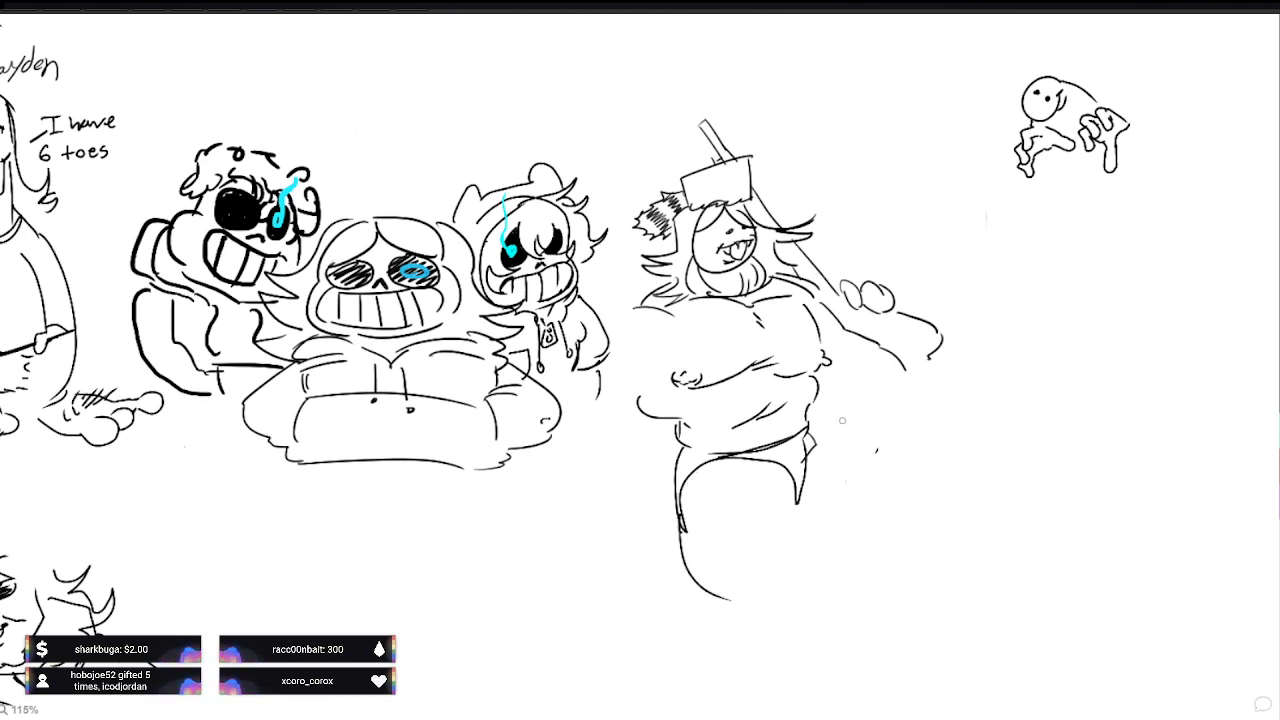
pyautogui.hotkey('ctrl', 'y')
pyautogui.hotkey('ctrl', 'y')
pyautogui.hotkey('ctrl', 'y')
pyautogui.hotkey('ctrl', 'y')
pyautogui.hotkey('ctrl', 'y')
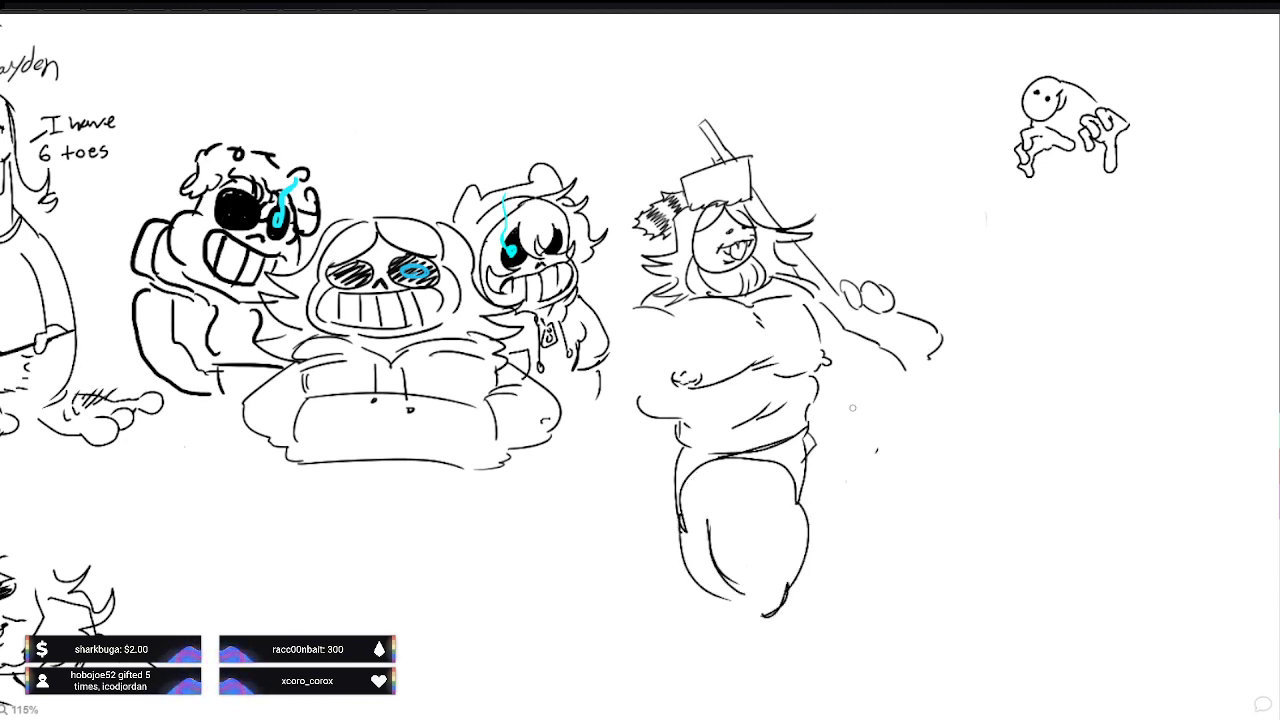
pyautogui.hotkey('ctrl', 'y')
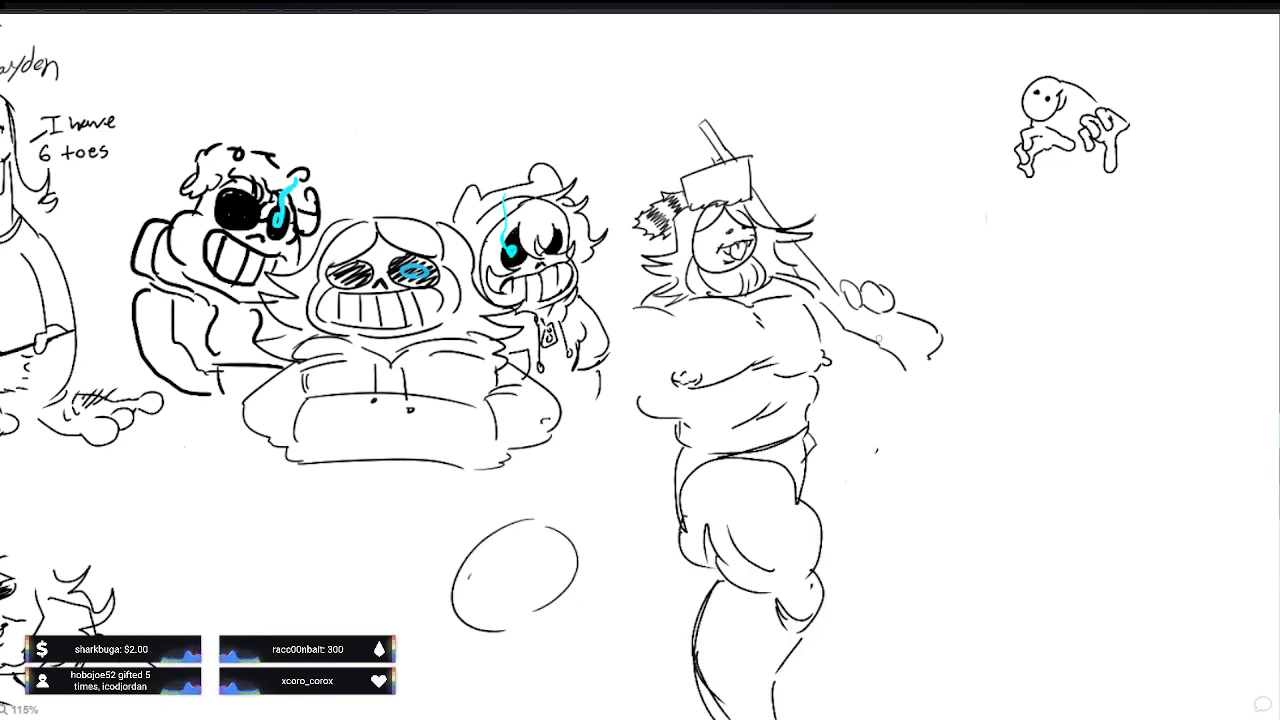
# Step: Undo the lower-leg strokes beneath the hat-wearing figure's rounded thigh
pyautogui.hotkey('ctrl', 'z')
pyautogui.hotkey('ctrl', 'z')
pyautogui.hotkey('ctrl', 'z')
pyautogui.hotkey('ctrl', 'z')
pyautogui.hotkey('ctrl', 'z')
pyautogui.hotkey('ctrl', 'z')
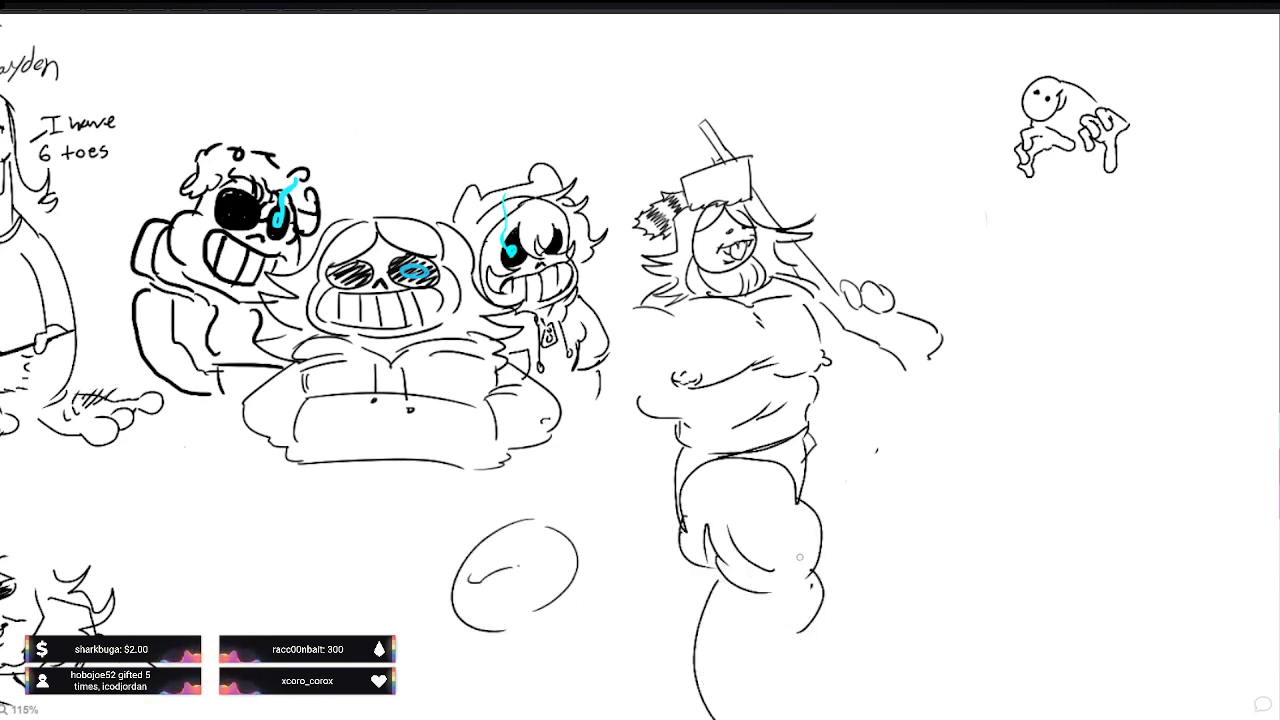
pyautogui.hotkey('ctrl', 'z')
pyautogui.hotkey('ctrl', 'z')
# Step: Draw the oval head's facial lines and glowing cyan eye, and curve the rear thigh of the hat-wearing figure
pyautogui.moveTo(657, 605)
pyautogui.mouseDown()
pyautogui.moveTo(680, 462)
pyautogui.moveTo(706, 475)
pyautogui.mouseUp()
pyautogui.moveTo(522, 424); pyautogui.dragTo(606, 403)
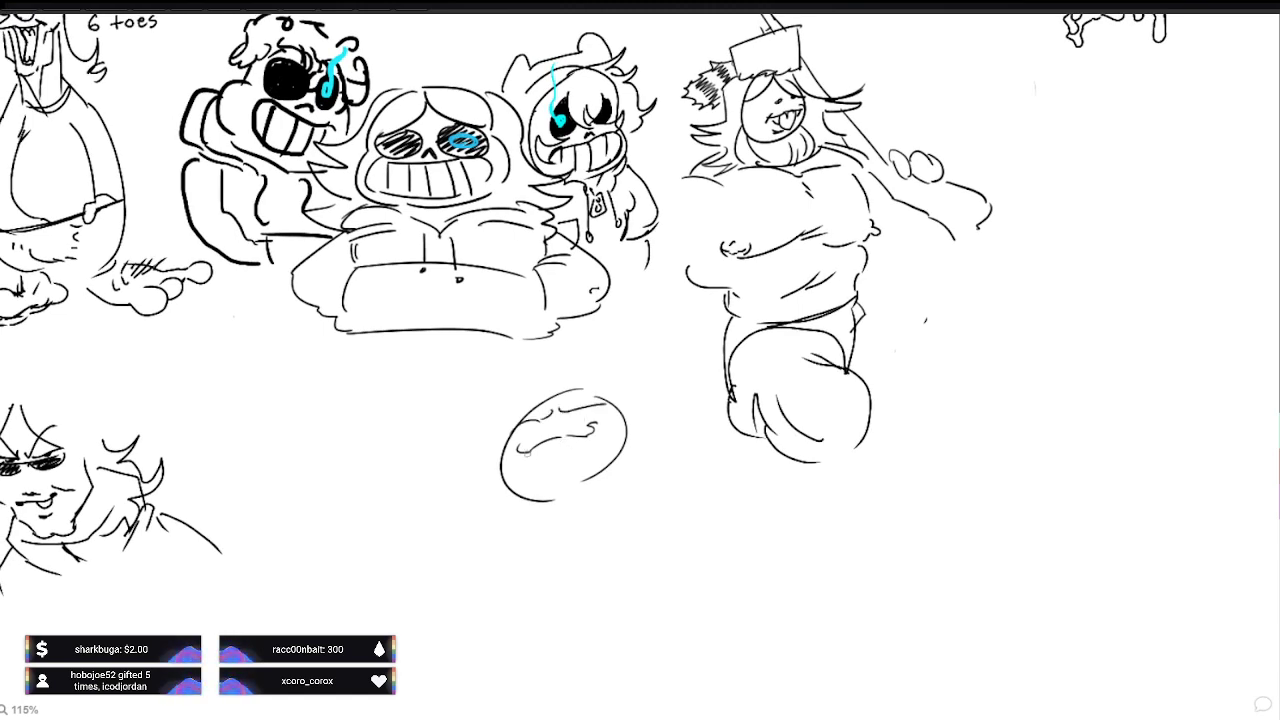
pyautogui.moveTo(512, 434); pyautogui.dragTo(596, 408)
pyautogui.moveTo(864, 316); pyautogui.dragTo(878, 412)
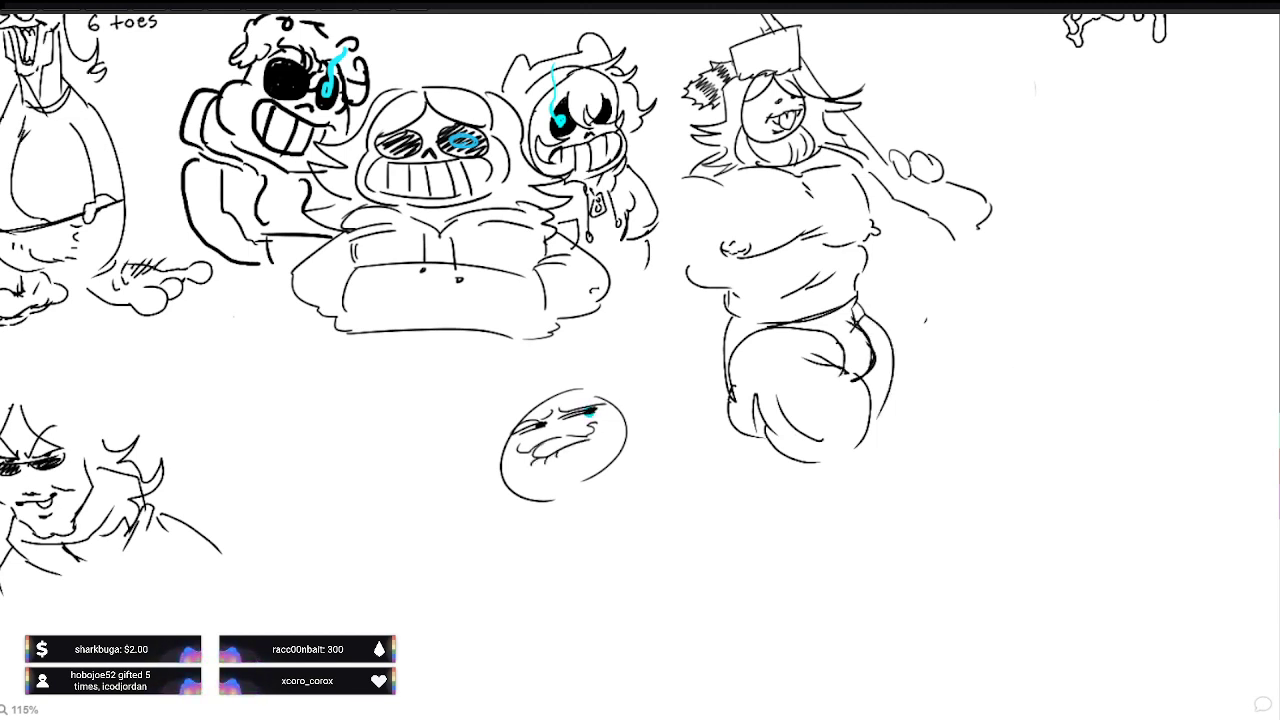
pyautogui.moveTo(584, 414); pyautogui.dragTo(594, 408)
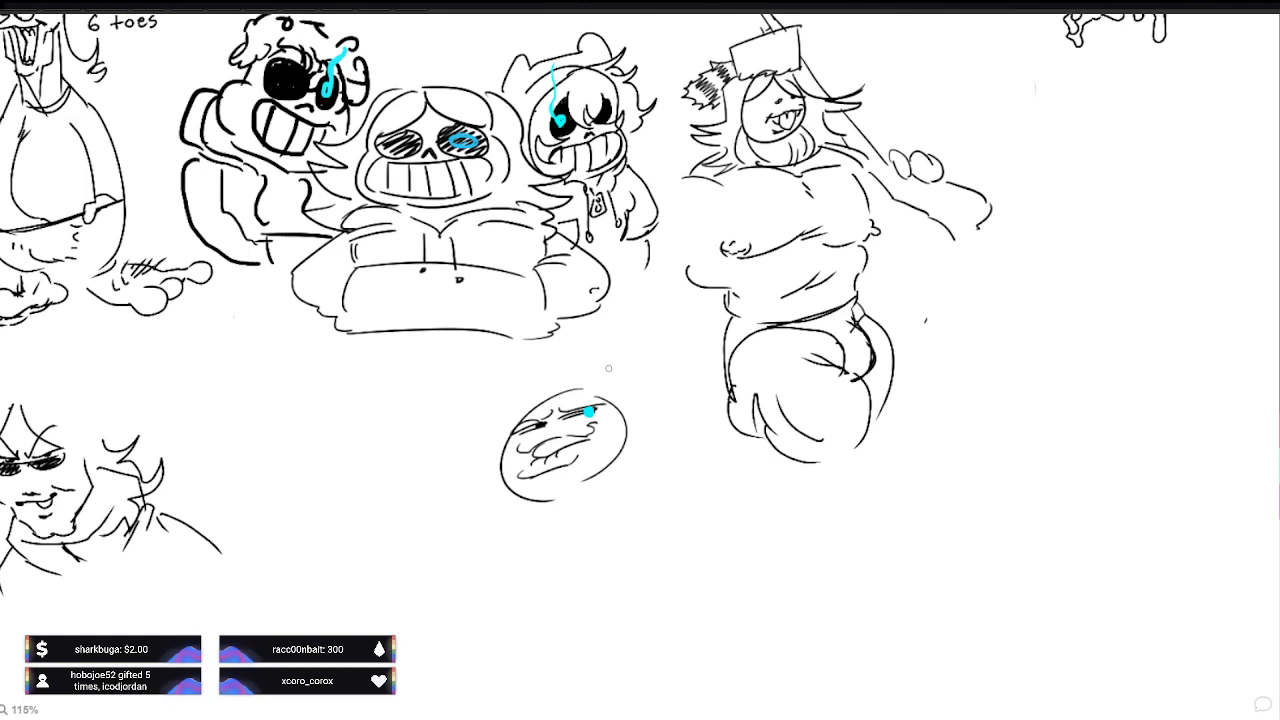
pyautogui.moveTo(590, 410); pyautogui.dragTo(595, 372)
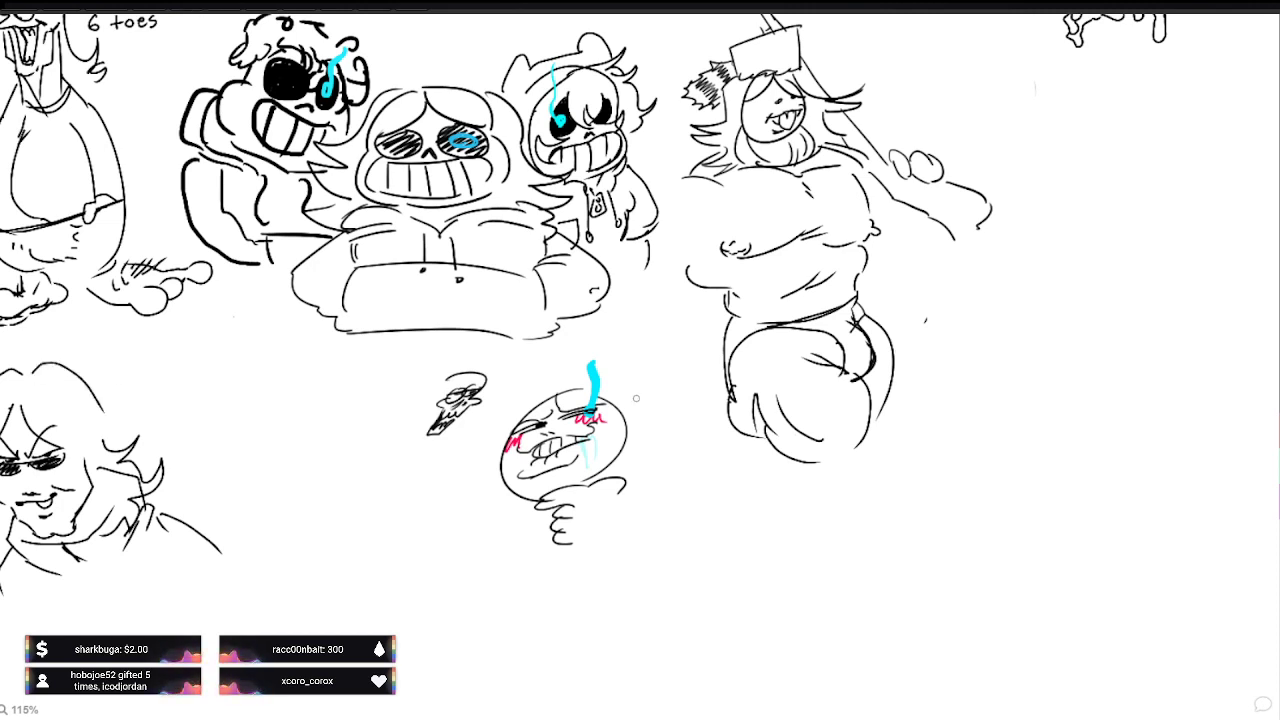
# Step: Undo the arrow-like strokes beside the shoulder of the long-haired figure in sunglasses
pyautogui.moveTo(605, 334); pyautogui.dragTo(641, 394)
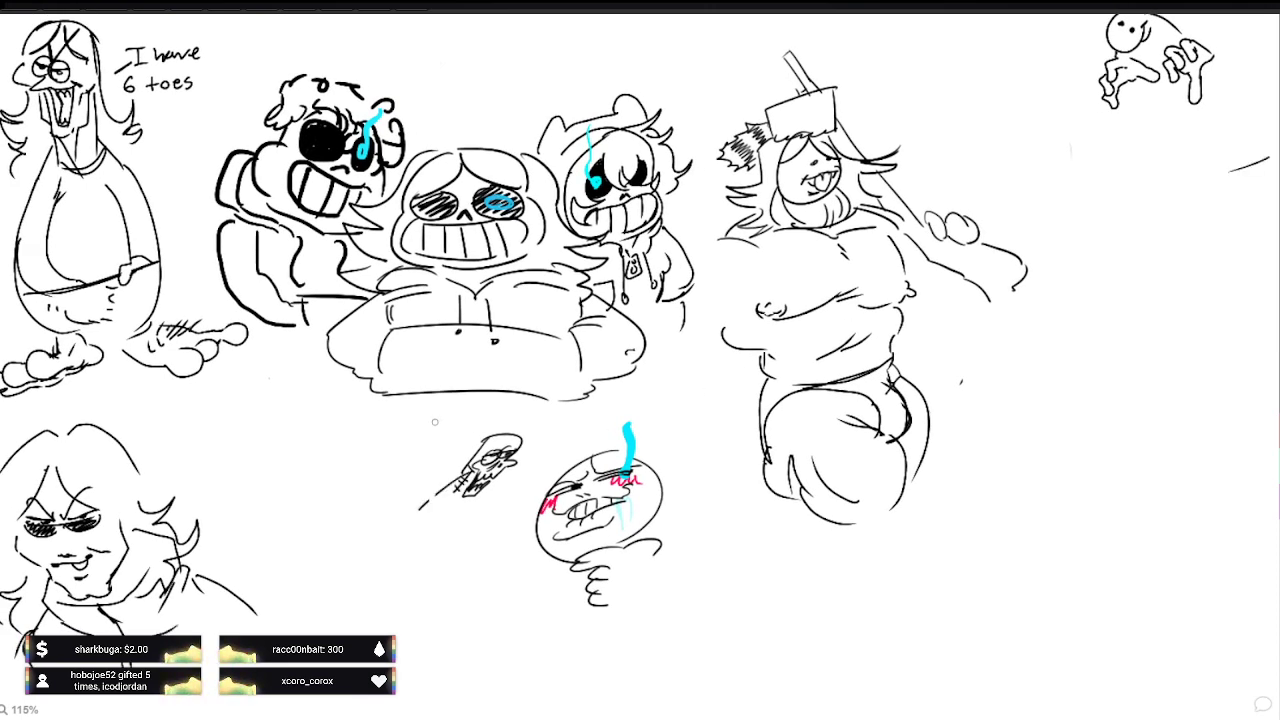
pyautogui.moveTo(392, 438); pyautogui.dragTo(786, 352)
pyautogui.moveTo(700, 320)
pyautogui.mouseDown()
pyautogui.moveTo(699, 493)
pyautogui.moveTo(817, 329)
pyautogui.moveTo(866, 163)
pyautogui.moveTo(842, 184)
pyautogui.mouseUp()
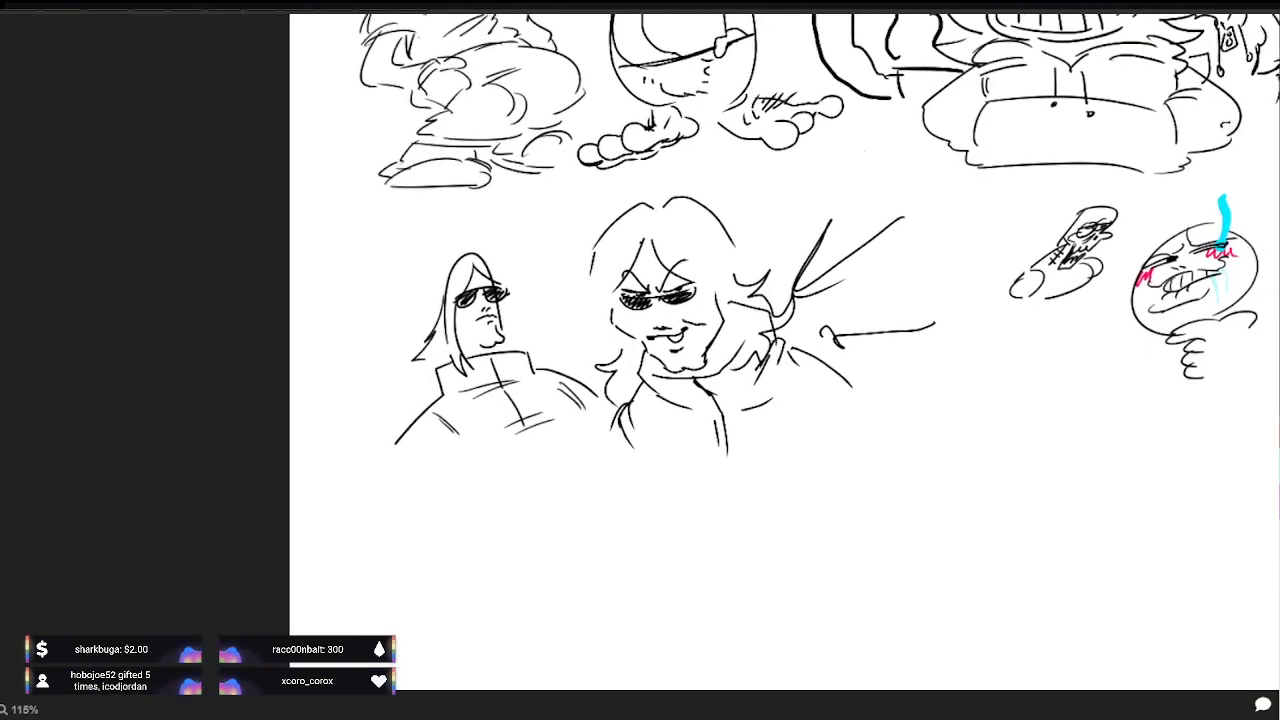
pyautogui.moveTo(557, 363); pyautogui.dragTo(529, 376)
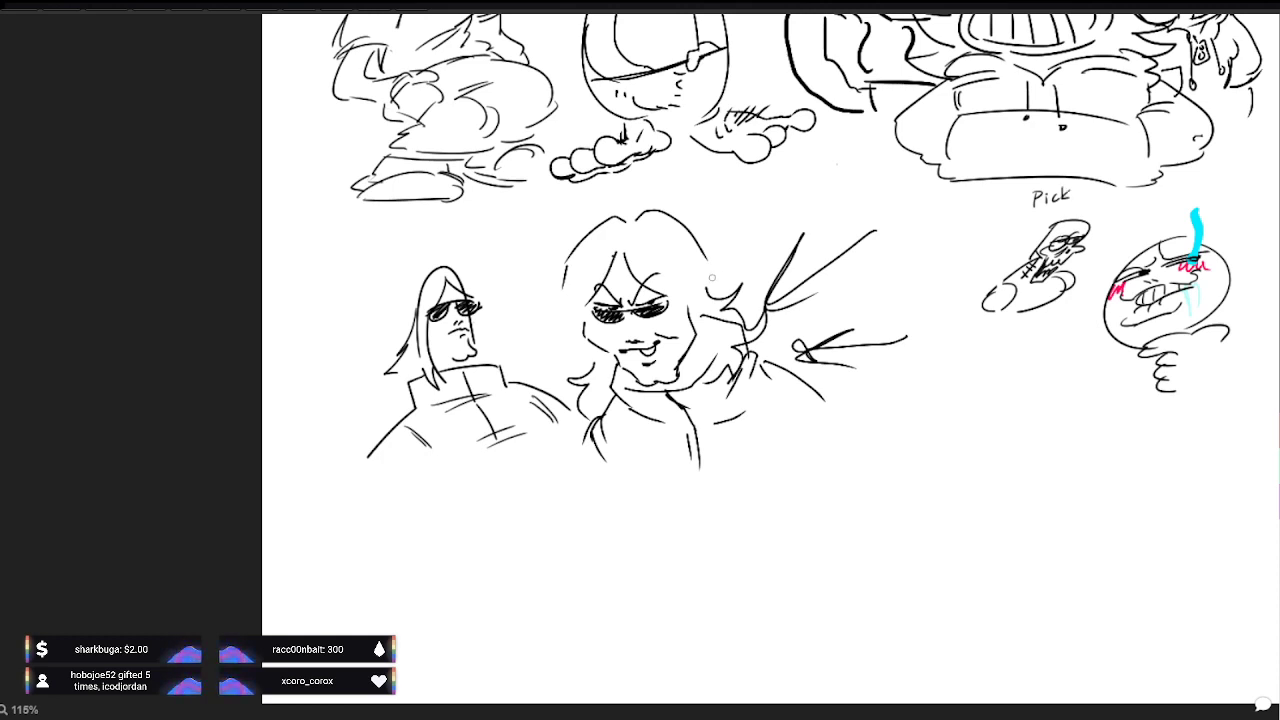
pyautogui.hotkey('ctrl', 'z')
pyautogui.hotkey('ctrl', 'z')
pyautogui.moveTo(626, 566)
pyautogui.mouseDown()
pyautogui.moveTo(622, 462)
pyautogui.moveTo(690, 530)
pyautogui.mouseUp()
pyautogui.hotkey('ctrl', 'z')
pyautogui.hotkey('ctrl', 'z')
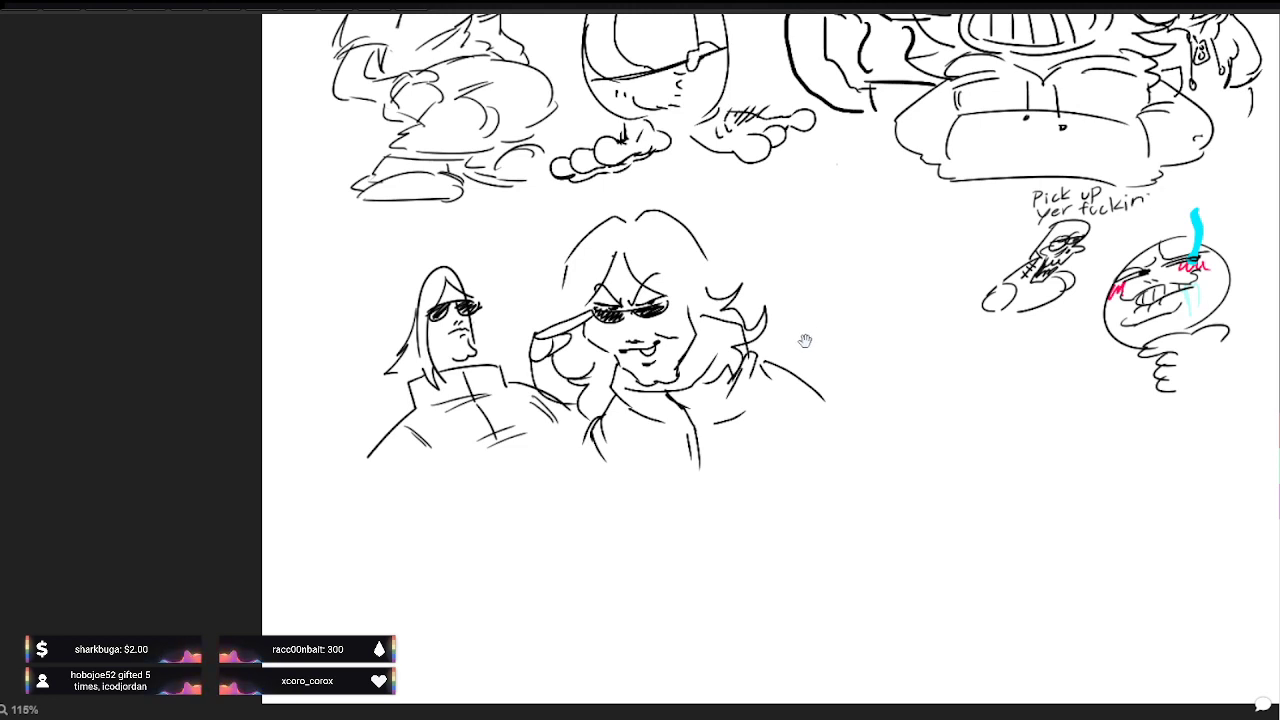
pyautogui.moveTo(830, 305); pyautogui.dragTo(780, 317)
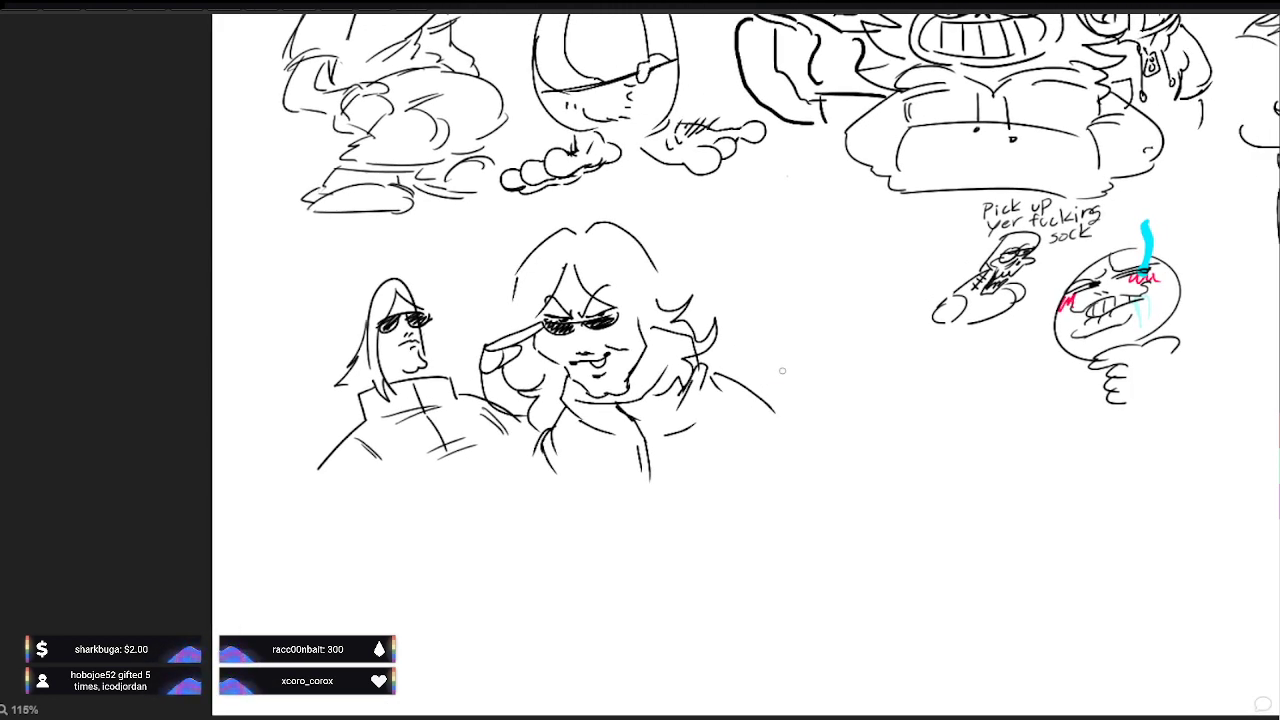
pyautogui.moveTo(760, 314); pyautogui.dragTo(694, 366)
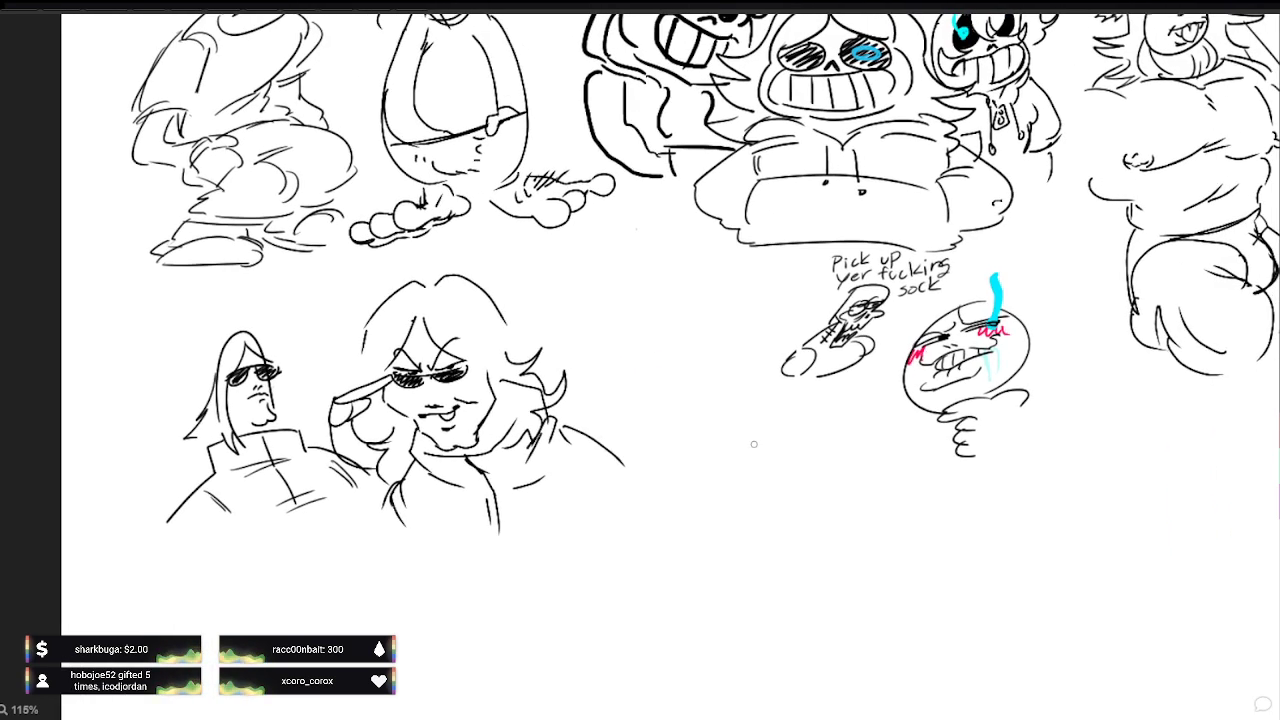
pyautogui.moveTo(827, 417)
pyautogui.mouseDown()
pyautogui.moveTo(835, 464)
pyautogui.moveTo(679, 488)
pyautogui.mouseUp()
pyautogui.moveTo(693, 488); pyautogui.dragTo(709, 544)
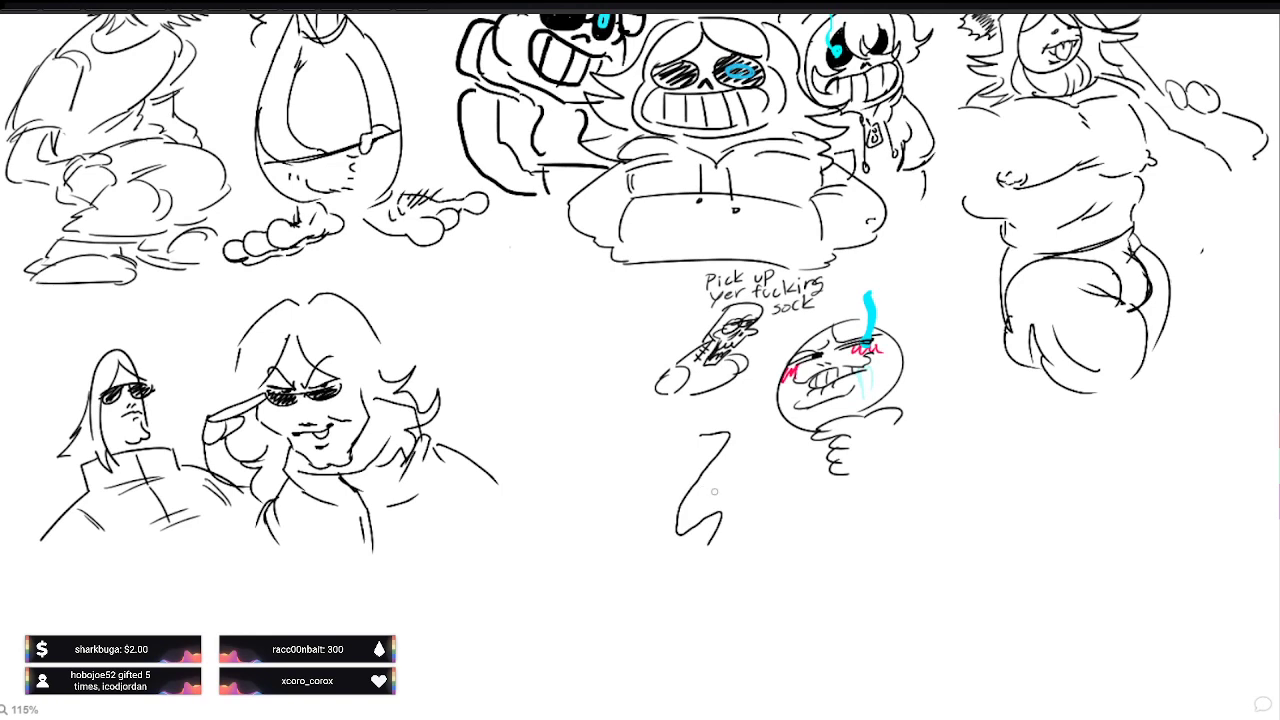
pyautogui.hotkey('ctrl', 'z')
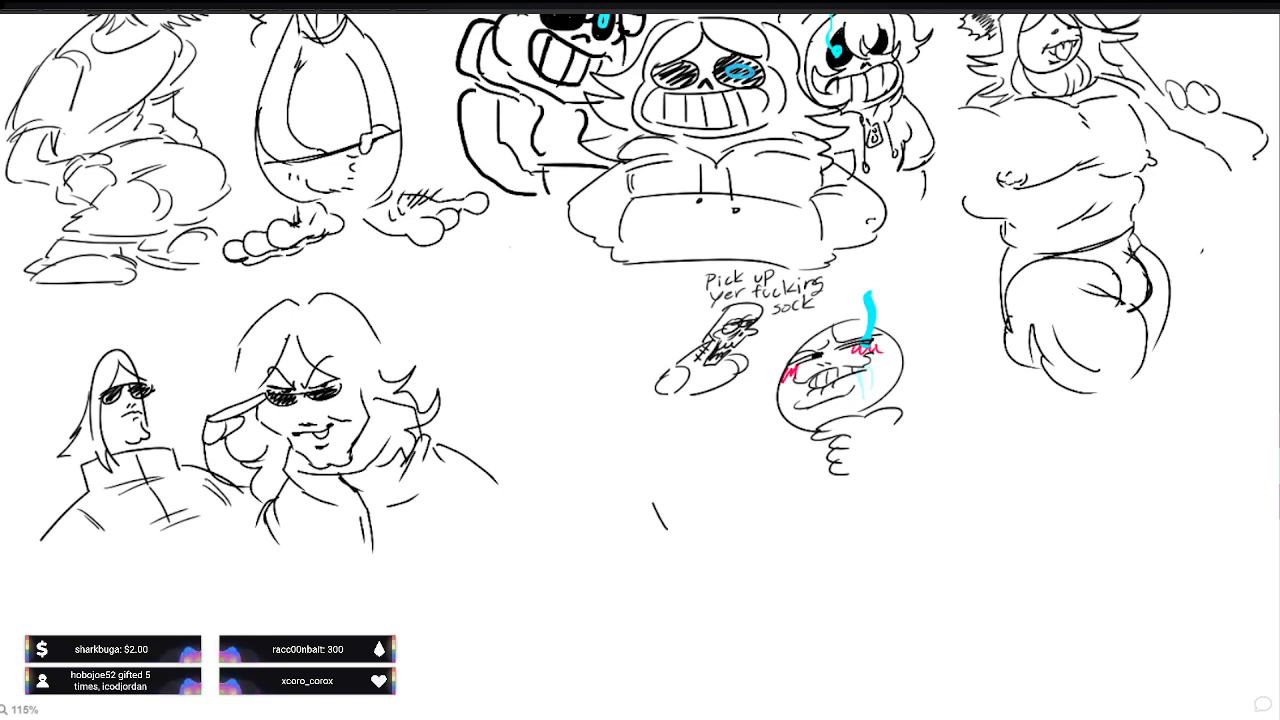
# Step: Draw a long oval head with round eyes and a crooked mouth below the sock doodle, and outline a pointed snout beside it
pyautogui.moveTo(766, 424); pyautogui.dragTo(727, 503)
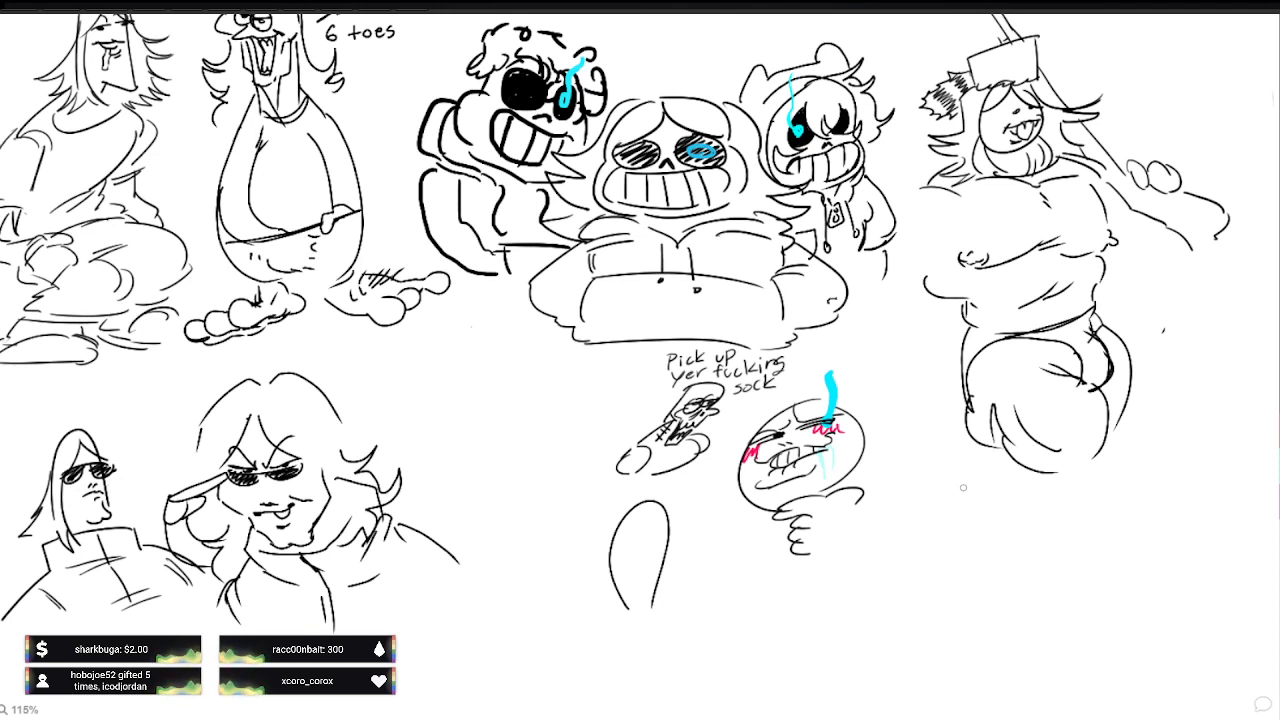
pyautogui.moveTo(628, 549); pyautogui.dragTo(652, 536)
pyautogui.moveTo(748, 576); pyautogui.dragTo(736, 510)
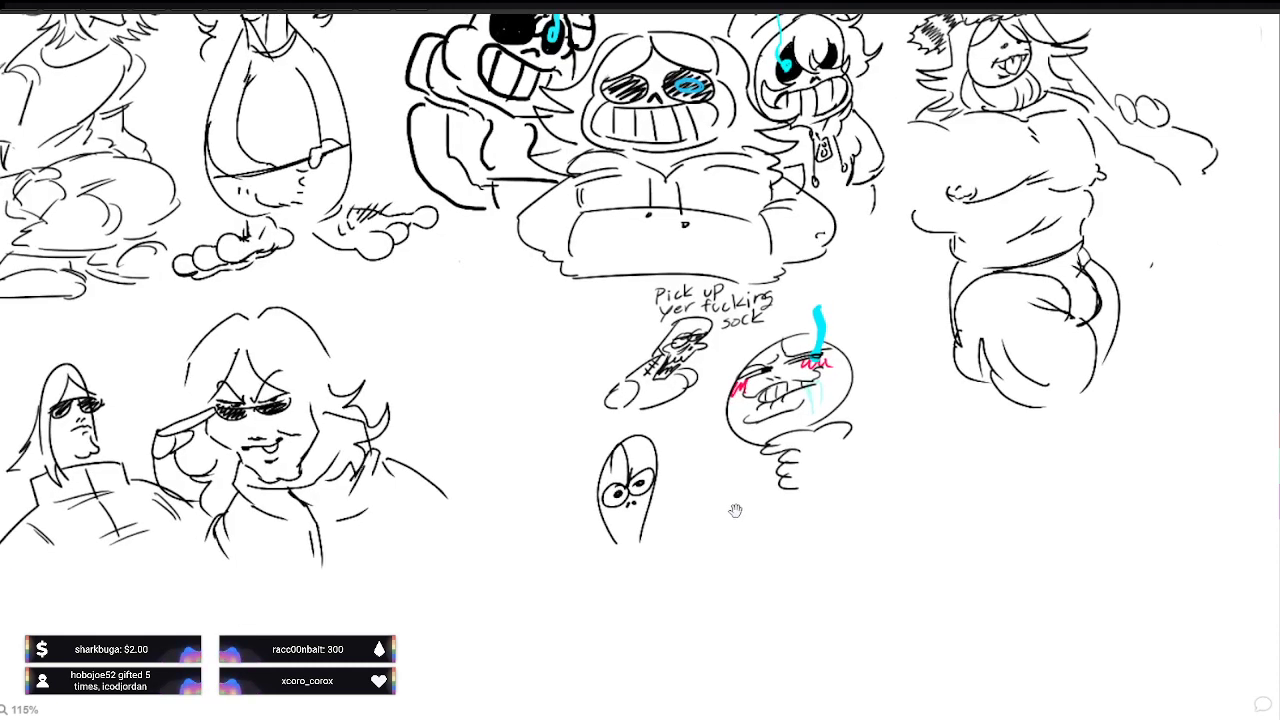
pyautogui.moveTo(516, 478)
pyautogui.mouseDown()
pyautogui.moveTo(570, 492)
pyautogui.moveTo(540, 514)
pyautogui.mouseUp()
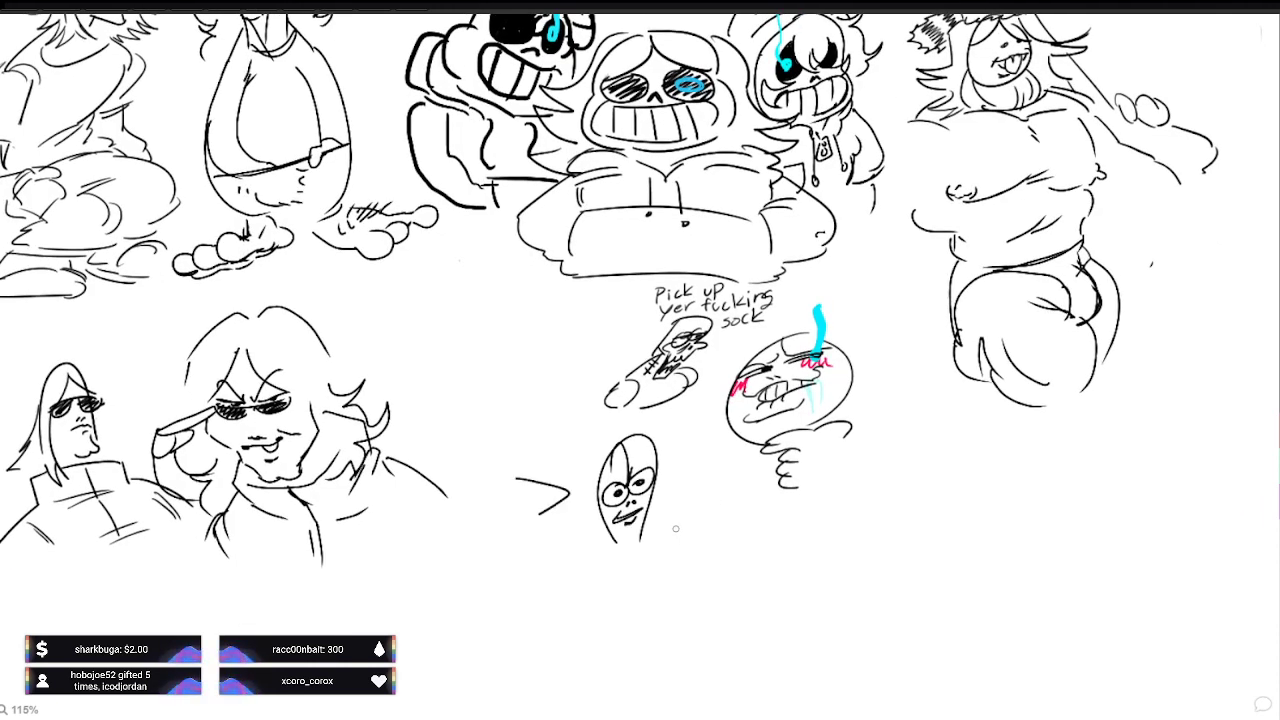
pyautogui.moveTo(624, 410); pyautogui.dragTo(632, 434)
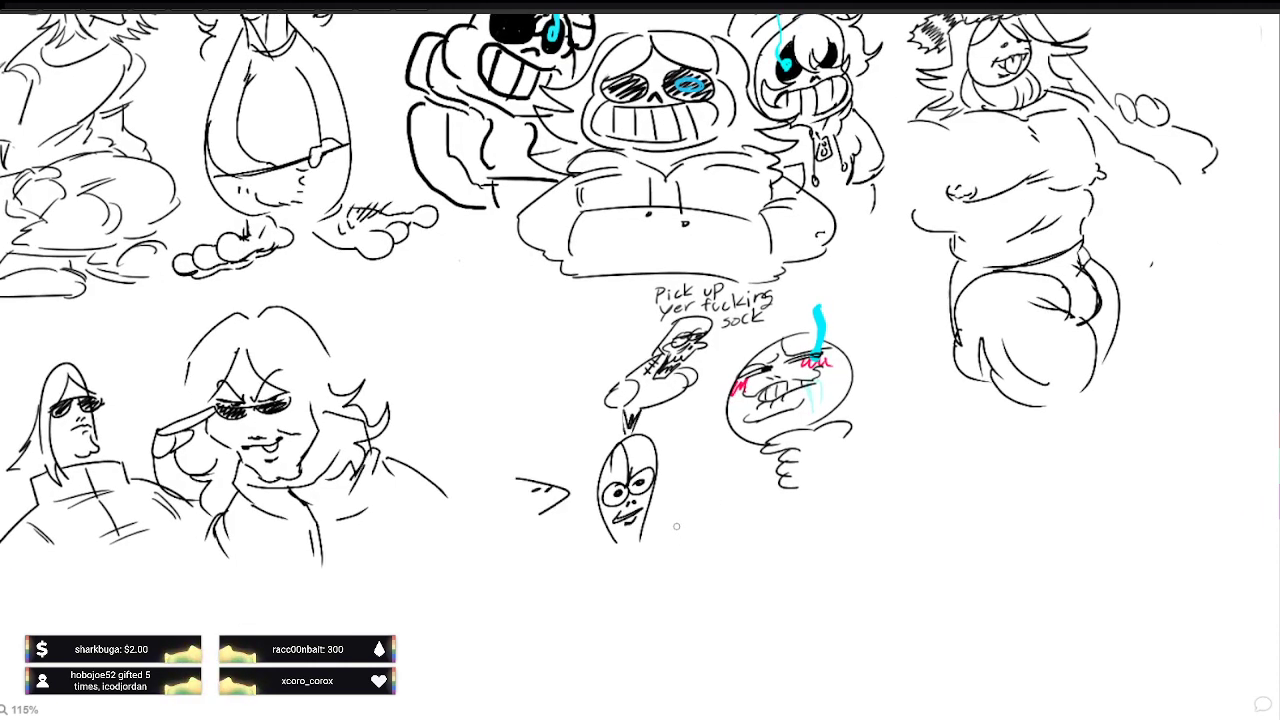
# Step: Add nostrils, square eyes and a lower jaw line to the pointed snout beside the oval head
pyautogui.moveTo(526, 484); pyautogui.dragTo(536, 492)
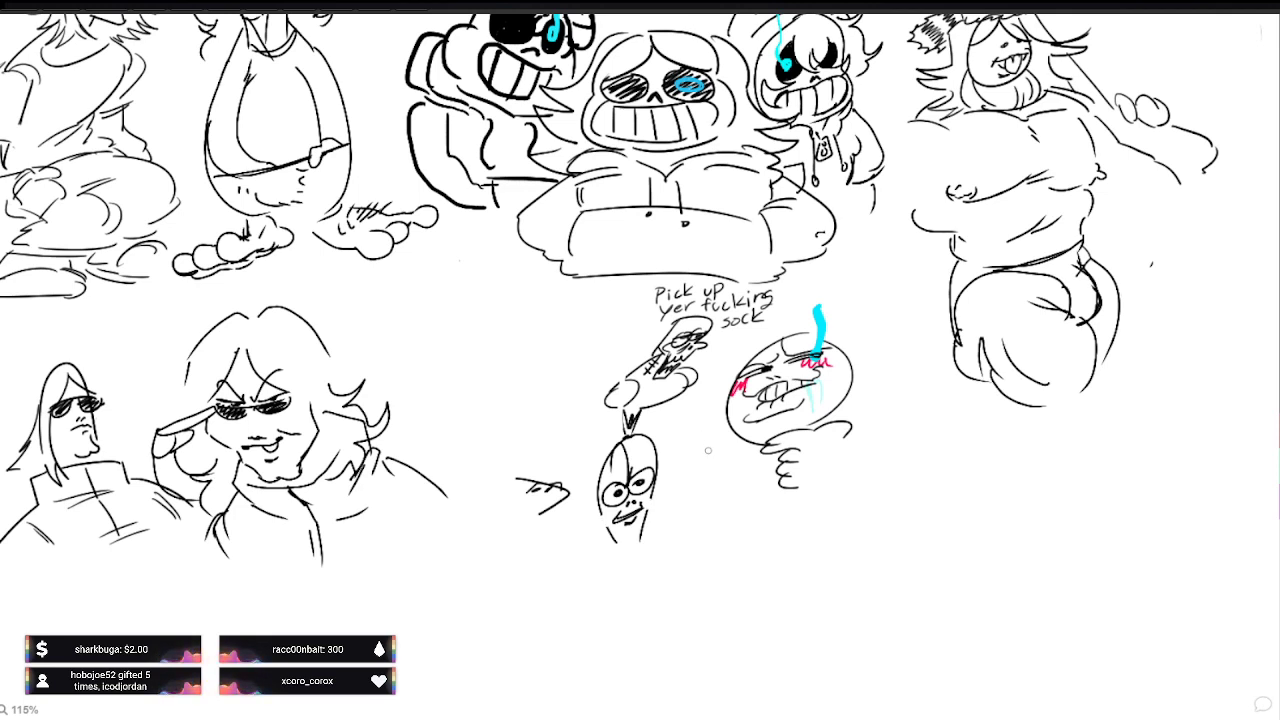
pyautogui.moveTo(694, 527); pyautogui.dragTo(674, 486)
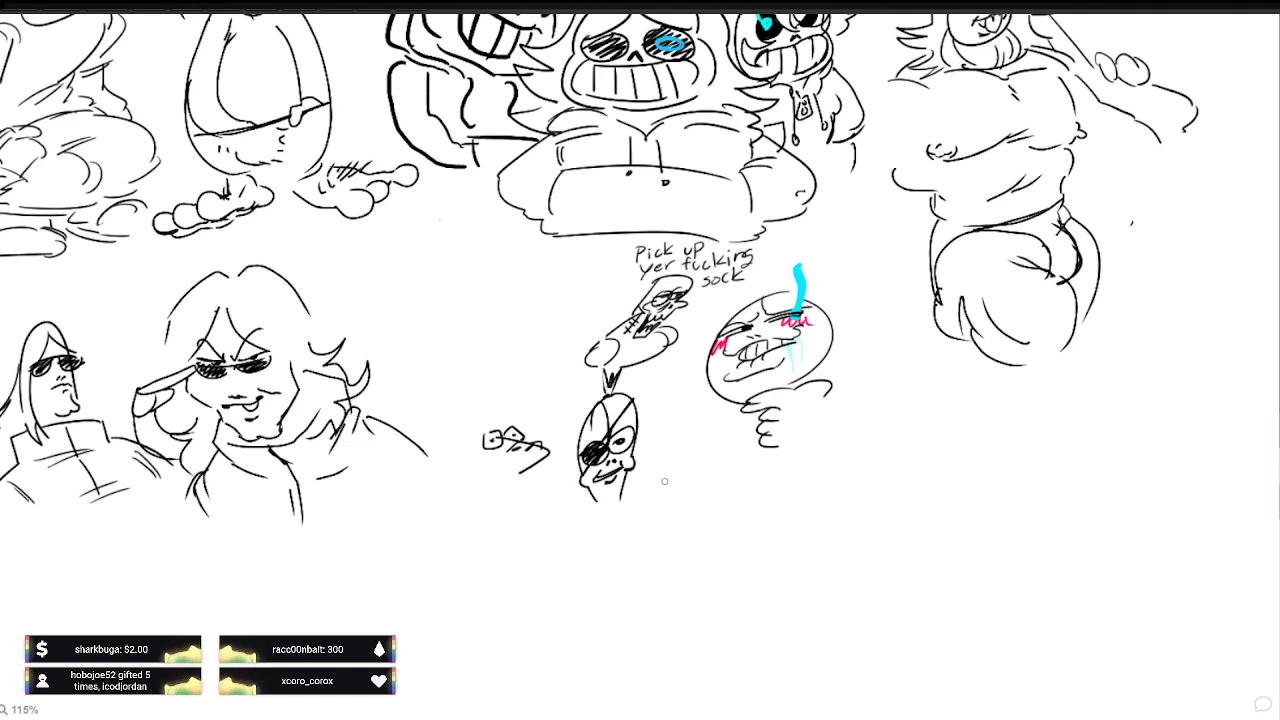
pyautogui.hotkey('ctrl', 'y')
pyautogui.hotkey('ctrl', 'y')
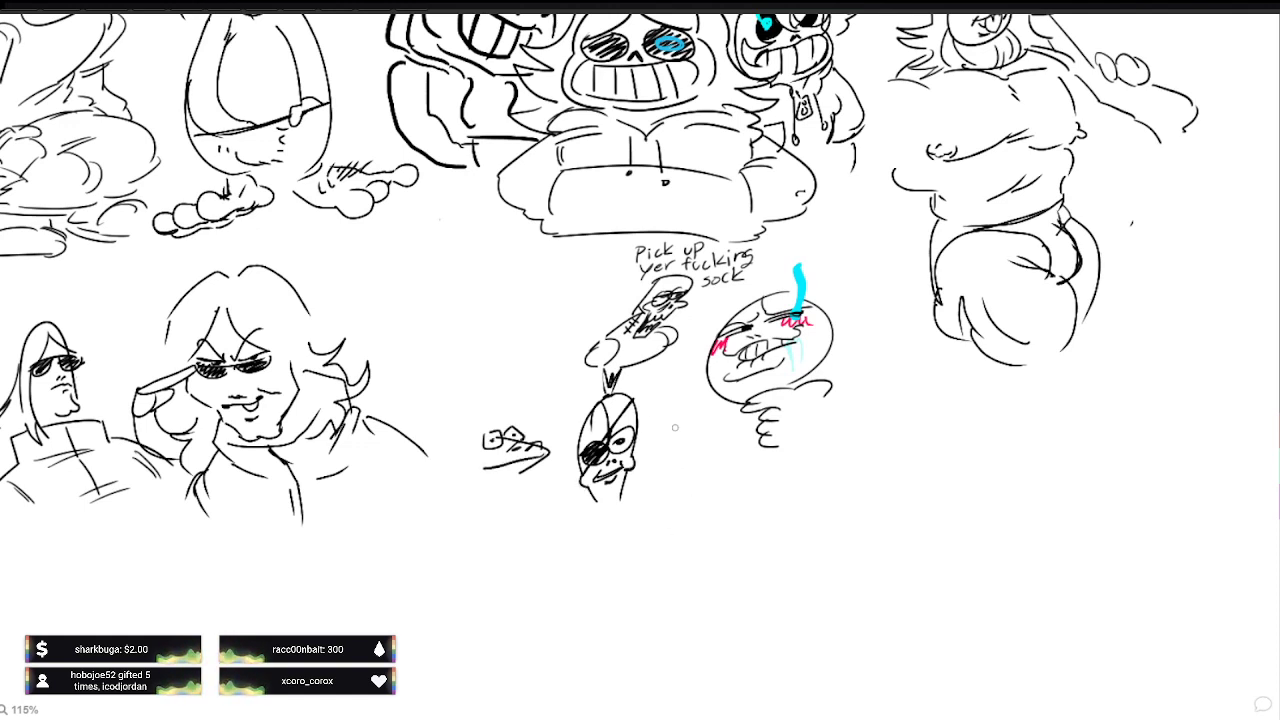
# Step: Draw a thick-outlined boxy head beside the eyepatch face, and extend the snouted creature with a spiky head and open jaw
pyautogui.moveTo(667, 431)
pyautogui.mouseDown()
pyautogui.moveTo(700, 436)
pyautogui.moveTo(691, 458)
pyautogui.moveTo(669, 457)
pyautogui.moveTo(690, 458)
pyautogui.mouseUp()
pyautogui.hotkey('ctrl', 'y')
pyautogui.moveTo(652, 419)
pyautogui.mouseDown()
pyautogui.moveTo(662, 461)
pyautogui.moveTo(700, 468)
pyautogui.moveTo(684, 467)
pyautogui.mouseUp()
pyautogui.moveTo(604, 592); pyautogui.dragTo(618, 612)
pyautogui.moveTo(452, 472); pyautogui.dragTo(432, 492)
pyautogui.moveTo(622, 582); pyautogui.dragTo(644, 604)
pyautogui.moveTo(434, 492); pyautogui.dragTo(490, 508)
# Step: Top the boxy head with a zigzag edge and draw the eyepatch figure's bulging arm
pyautogui.moveTo(652, 400); pyautogui.dragTo(712, 414)
pyautogui.moveTo(548, 520); pyautogui.dragTo(522, 560)
pyautogui.moveTo(704, 412)
pyautogui.mouseDown()
pyautogui.moveTo(732, 418)
pyautogui.moveTo(726, 434)
pyautogui.mouseUp()
pyautogui.moveTo(524, 550); pyautogui.dragTo(516, 590)
pyautogui.moveTo(438, 482); pyautogui.dragTo(412, 504)
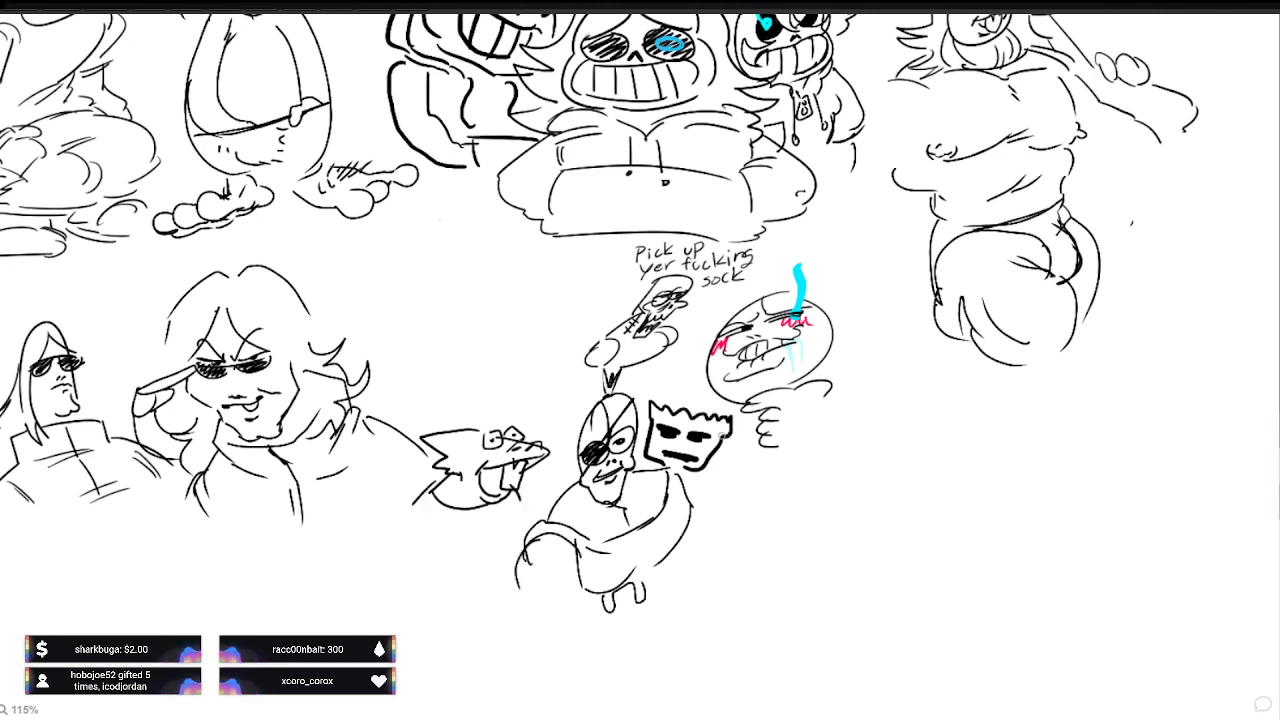
# Step: Add a curly fringe and neck to the boxy head, and draw the snouted creature's collar and neck
pyautogui.moveTo(518, 580); pyautogui.dragTo(570, 590)
pyautogui.moveTo(444, 492); pyautogui.dragTo(424, 510)
pyautogui.moveTo(720, 440)
pyautogui.mouseDown()
pyautogui.moveTo(680, 418)
pyautogui.moveTo(660, 430)
pyautogui.mouseUp()
pyautogui.moveTo(452, 510); pyautogui.dragTo(476, 520)
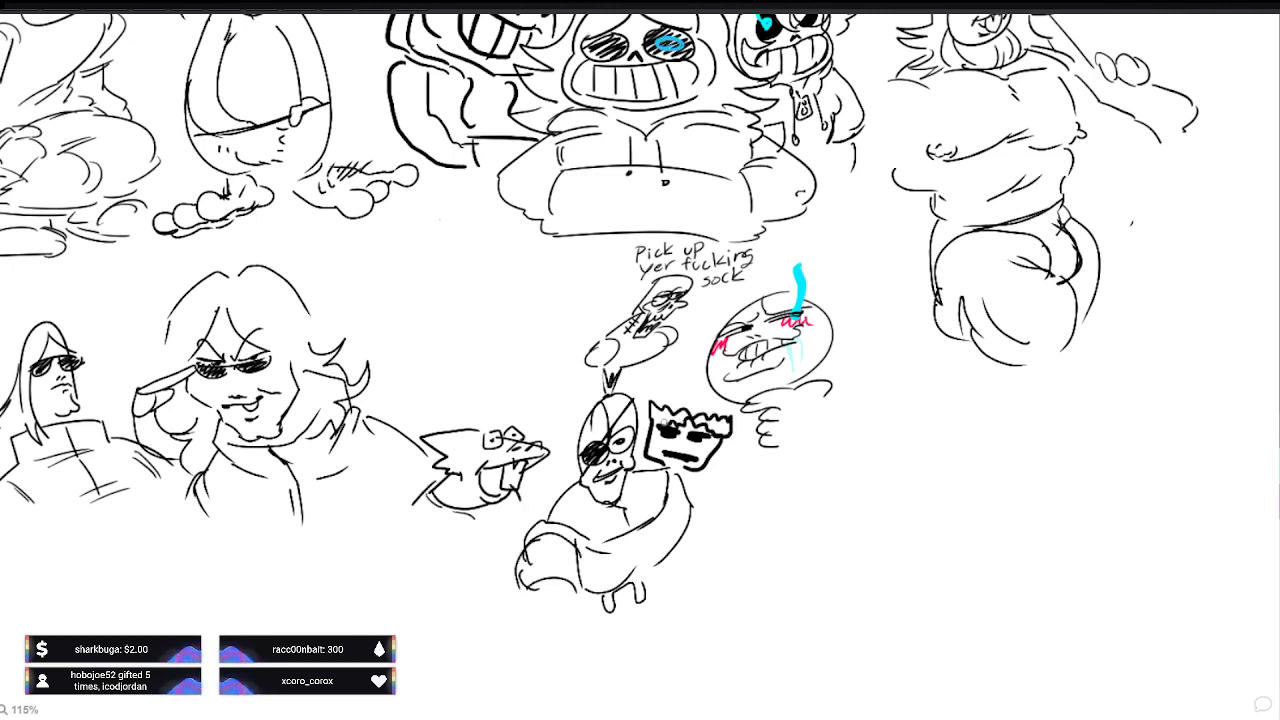
pyautogui.moveTo(668, 416); pyautogui.dragTo(646, 426)
pyautogui.moveTo(482, 506); pyautogui.dragTo(482, 544)
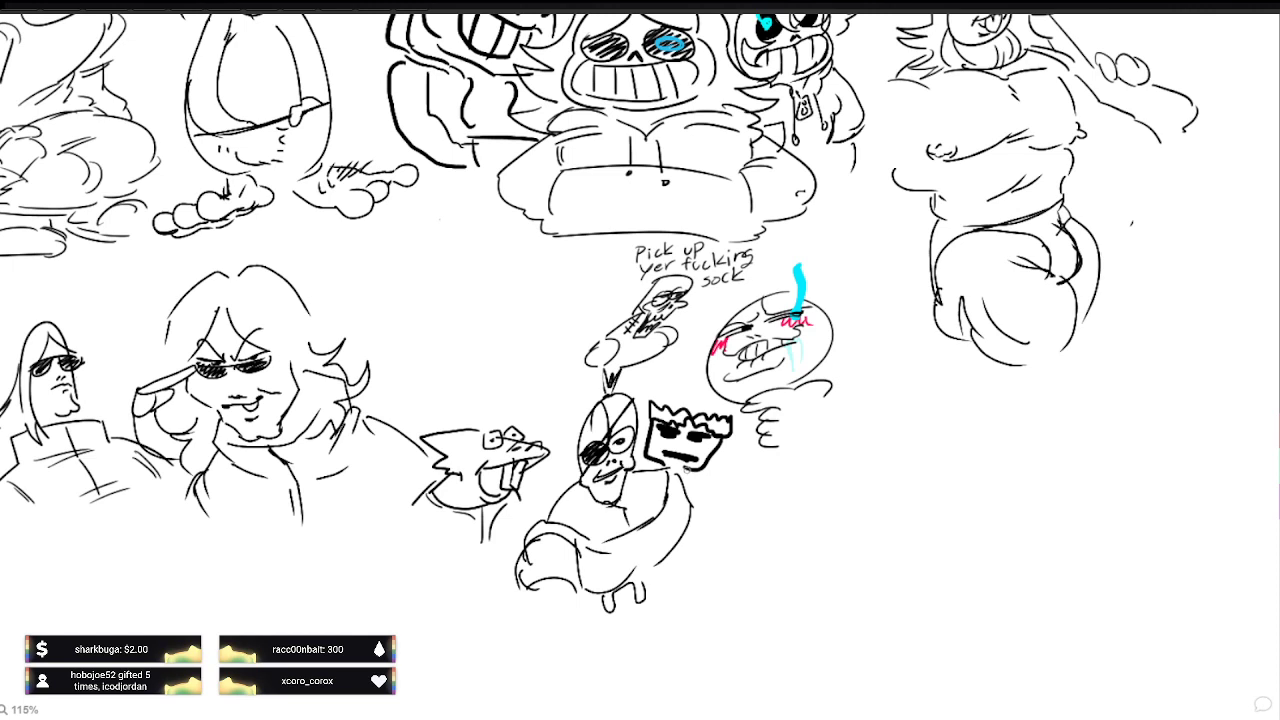
pyautogui.moveTo(692, 470)
pyautogui.mouseDown()
pyautogui.moveTo(668, 466)
pyautogui.moveTo(700, 484)
pyautogui.moveTo(642, 470)
pyautogui.moveTo(698, 486)
pyautogui.moveTo(684, 487)
pyautogui.mouseUp()
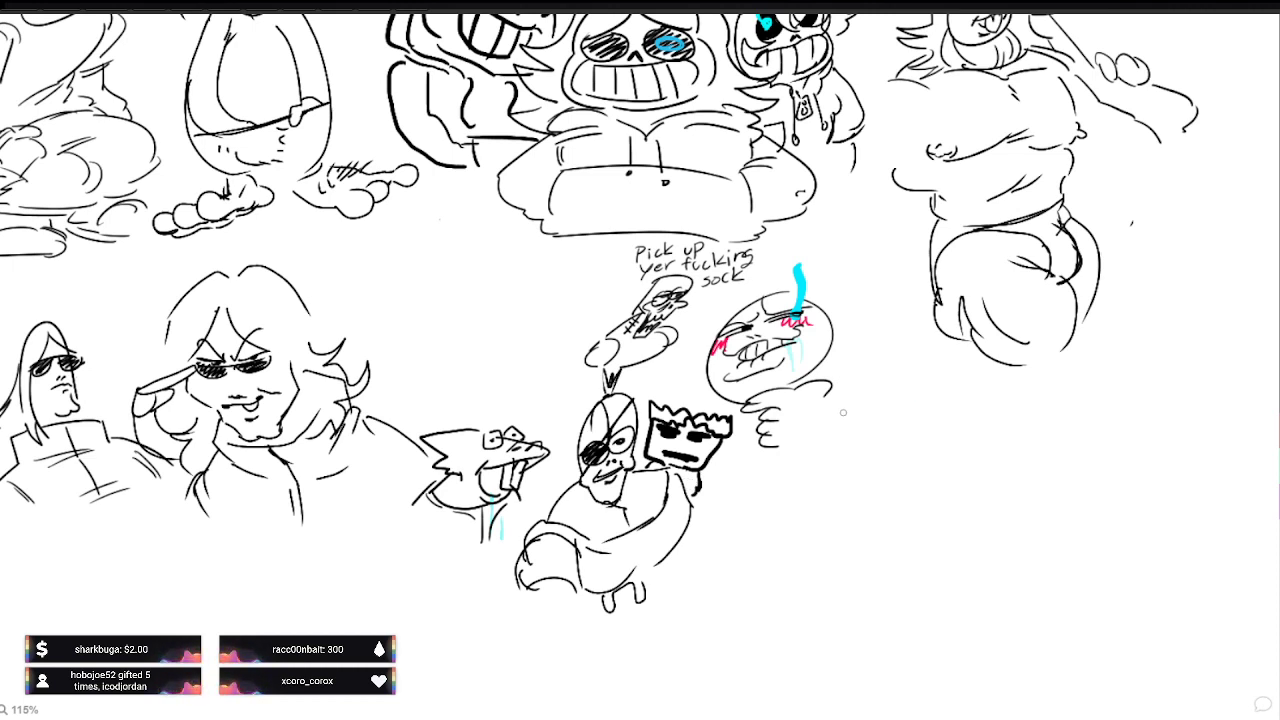
# Step: Draw a small wide-eyed round head beside the boxy one, and a thick-lined spiky head with glasses and a smirk
pyautogui.moveTo(728, 452)
pyautogui.mouseDown()
pyautogui.moveTo(730, 482)
pyautogui.moveTo(748, 486)
pyautogui.moveTo(680, 478)
pyautogui.moveTo(723, 497)
pyautogui.mouseUp()
pyautogui.moveTo(730, 498); pyautogui.dragTo(745, 493)
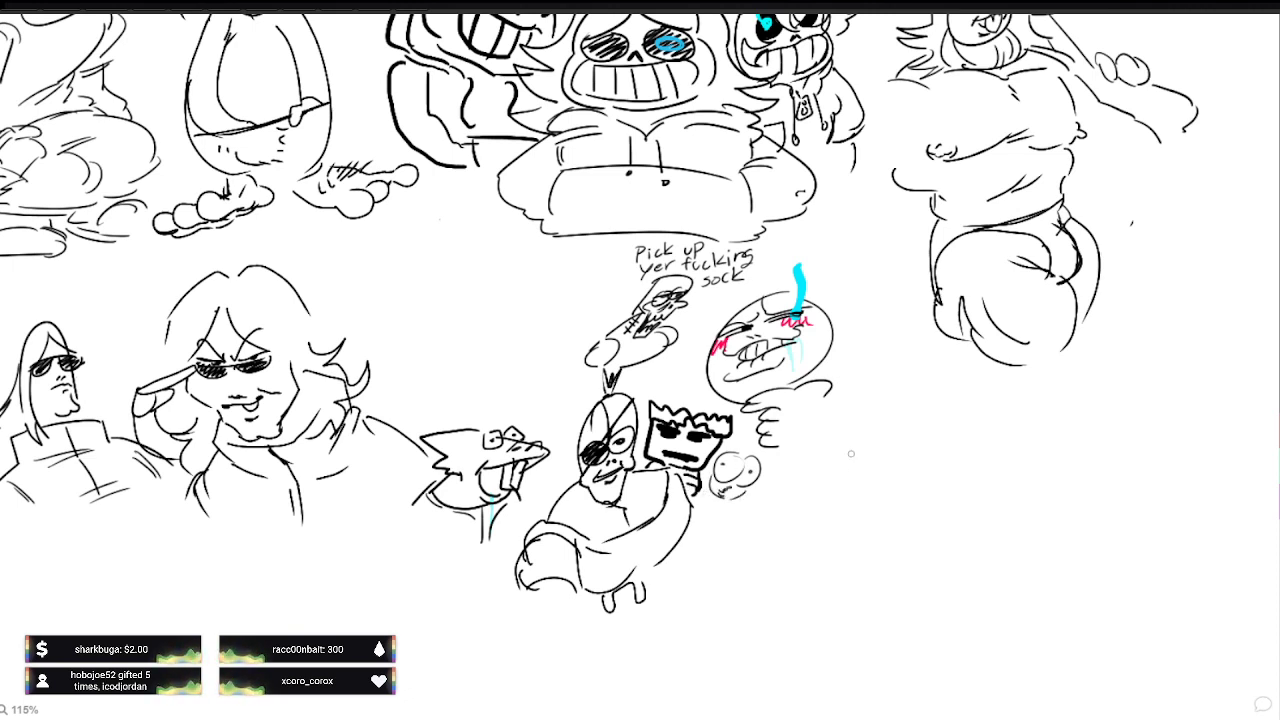
pyautogui.moveTo(846, 449)
pyautogui.mouseDown()
pyautogui.moveTo(905, 468)
pyautogui.moveTo(906, 526)
pyautogui.moveTo(842, 430)
pyautogui.moveTo(857, 405)
pyautogui.moveTo(888, 487)
pyautogui.moveTo(915, 500)
pyautogui.moveTo(873, 533)
pyautogui.mouseUp()
pyautogui.hotkey('ctrl', 'z')
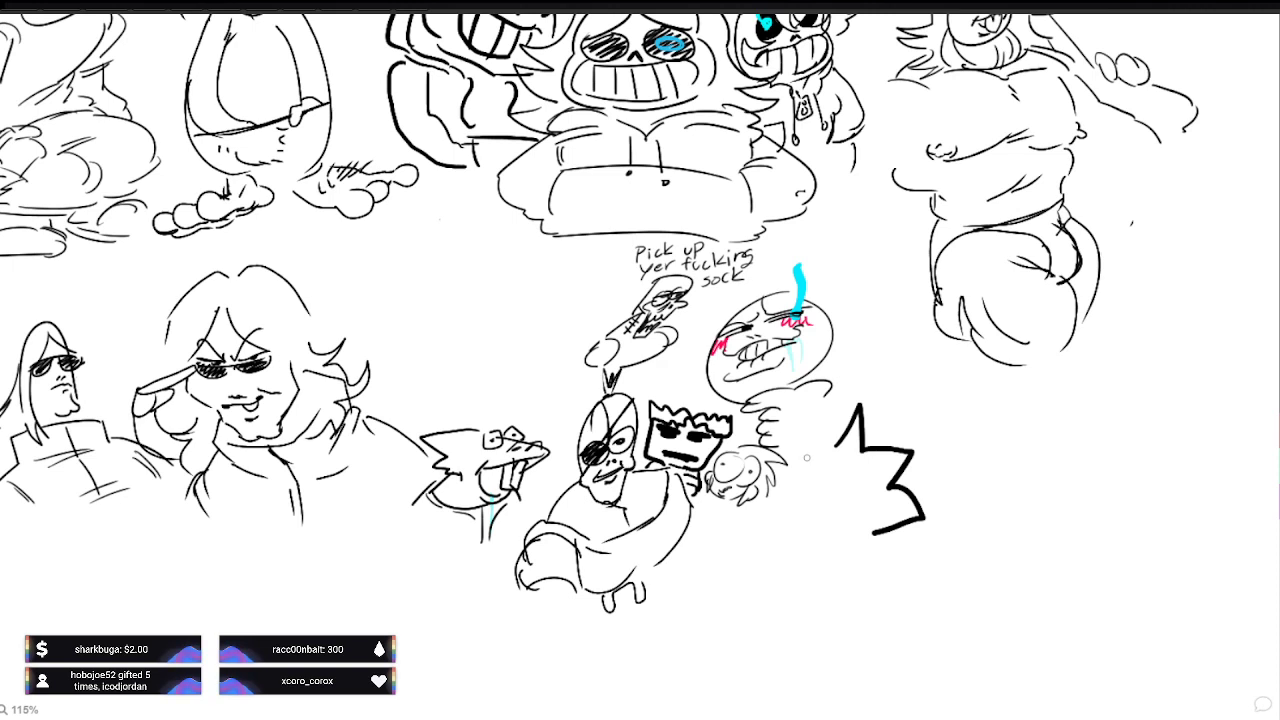
pyautogui.moveTo(838, 471)
pyautogui.mouseDown()
pyautogui.moveTo(848, 446)
pyautogui.moveTo(802, 482)
pyautogui.moveTo(800, 535)
pyautogui.moveTo(850, 508)
pyautogui.moveTo(791, 523)
pyautogui.moveTo(864, 524)
pyautogui.mouseUp()
pyautogui.moveTo(788, 532)
pyautogui.mouseDown()
pyautogui.moveTo(806, 544)
pyautogui.moveTo(877, 534)
pyautogui.mouseUp()
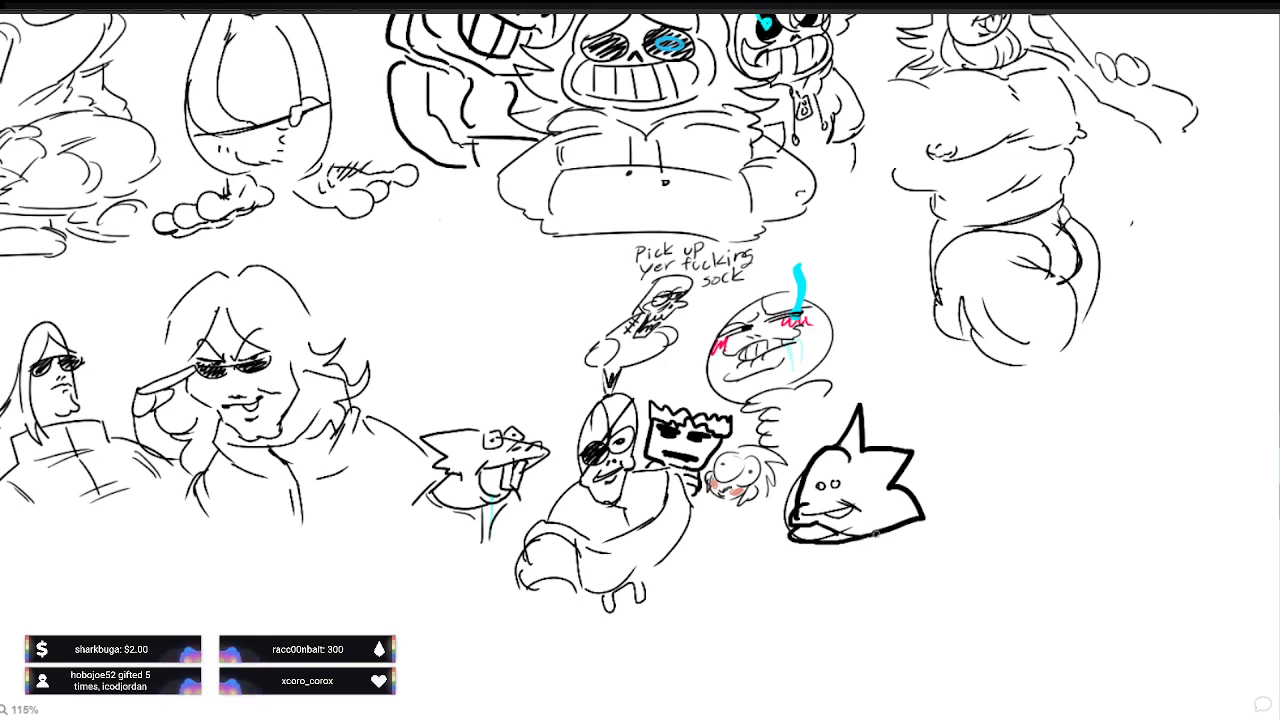
pyautogui.moveTo(813, 487)
pyautogui.mouseDown()
pyautogui.moveTo(857, 488)
pyautogui.moveTo(841, 491)
pyautogui.moveTo(842, 512)
pyautogui.mouseUp()
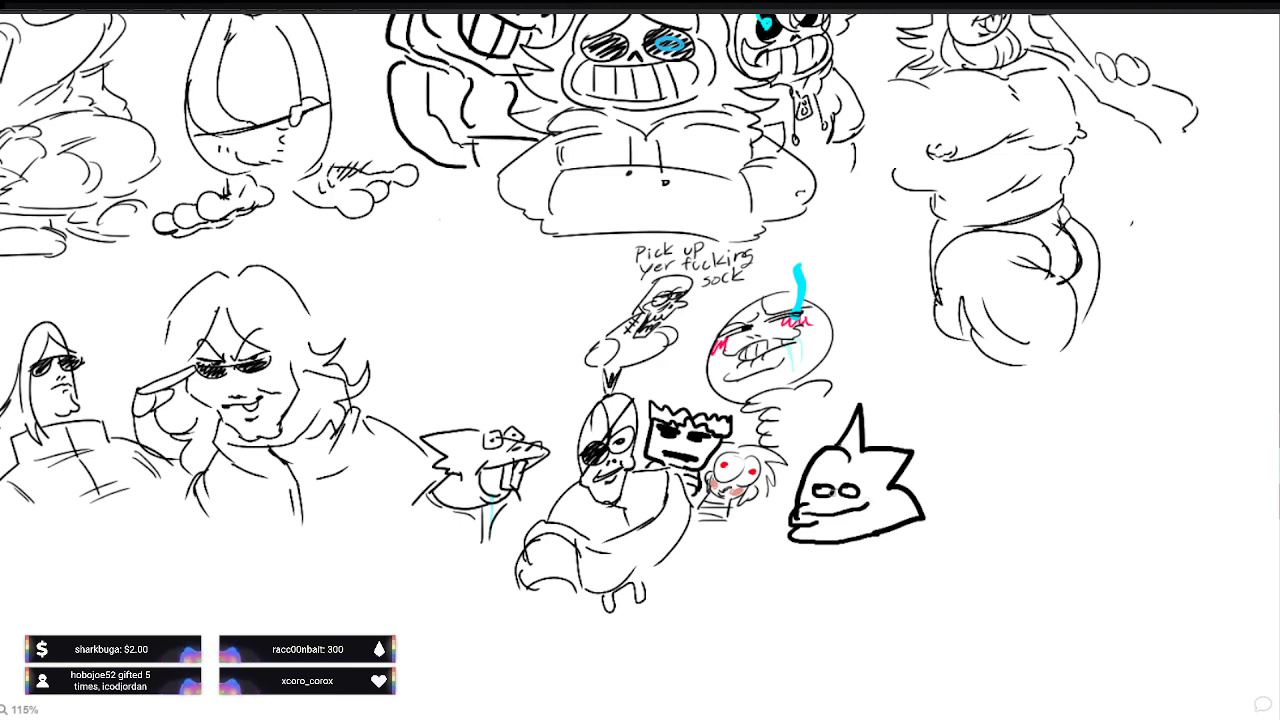
# Step: Give the spiky head teeth, a striped body and legs, and sketch a small face with bulging red eyes beside its feet
pyautogui.moveTo(772, 588)
pyautogui.mouseDown()
pyautogui.moveTo(780, 608)
pyautogui.moveTo(806, 572)
pyautogui.moveTo(800, 628)
pyautogui.mouseUp()
pyautogui.moveTo(780, 603); pyautogui.dragTo(782, 612)
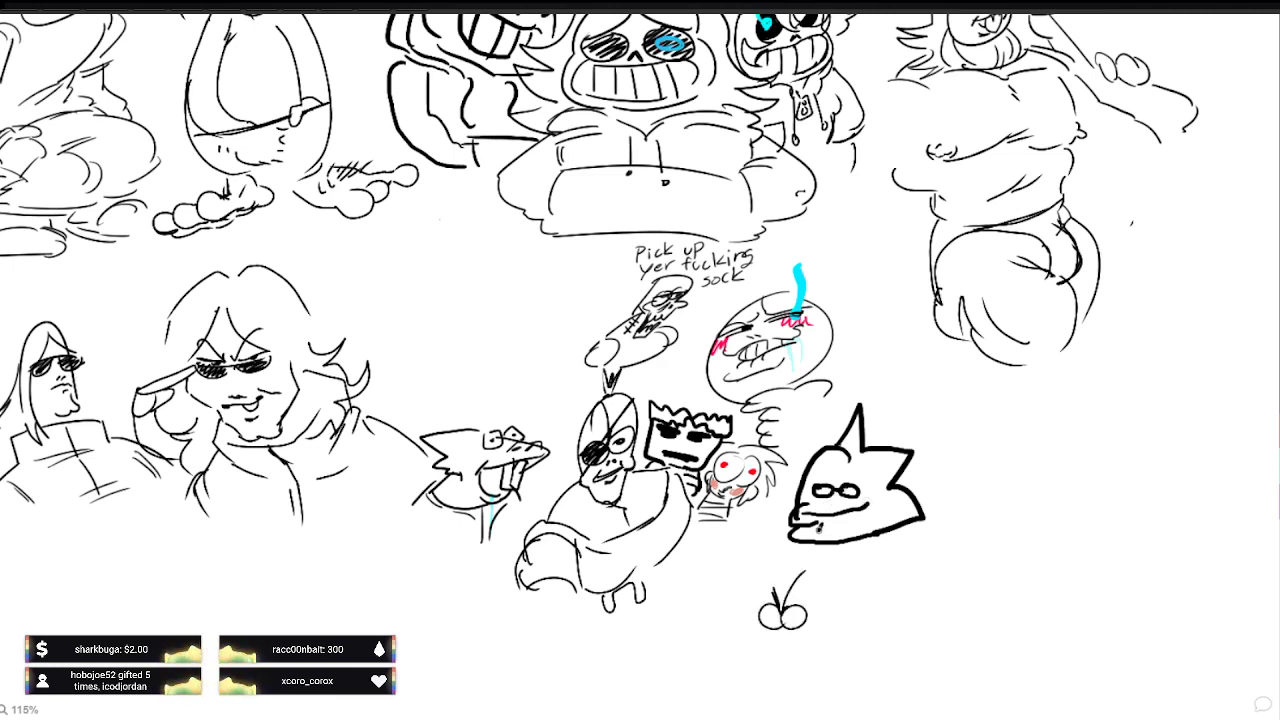
pyautogui.moveTo(812, 531)
pyautogui.mouseDown()
pyautogui.moveTo(851, 526)
pyautogui.moveTo(826, 533)
pyautogui.moveTo(806, 598)
pyautogui.moveTo(872, 592)
pyautogui.moveTo(867, 542)
pyautogui.mouseUp()
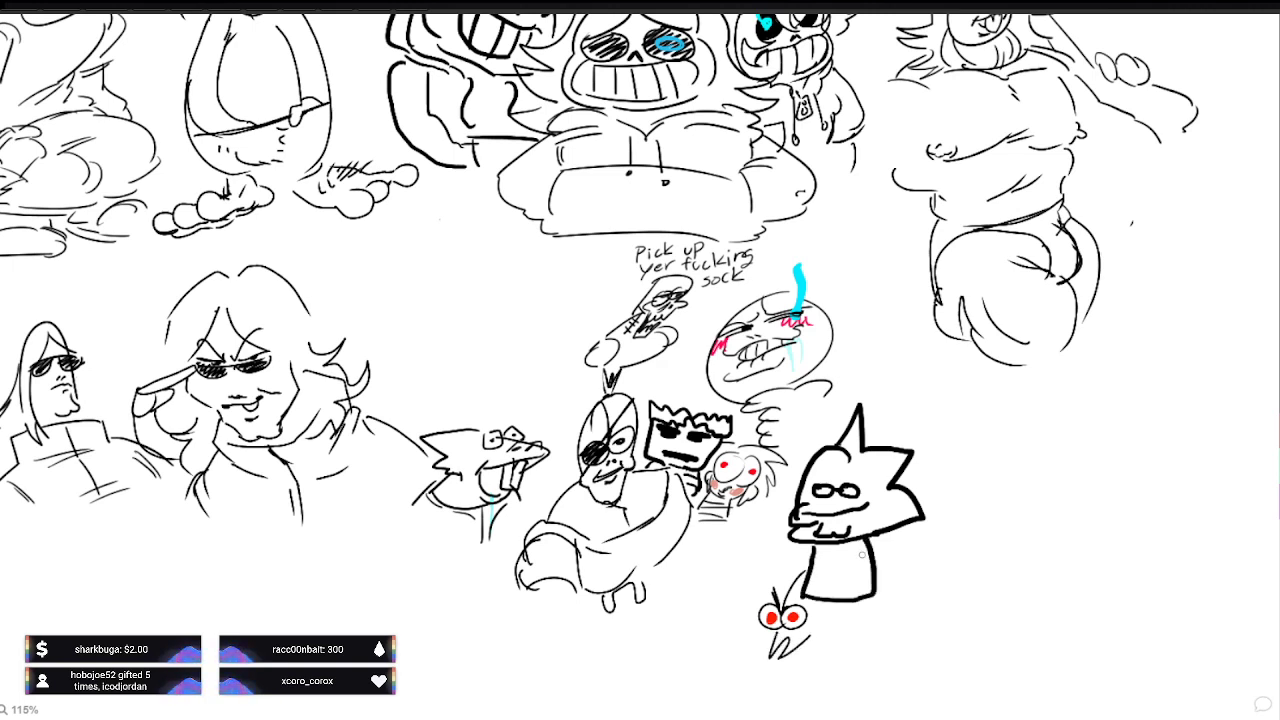
pyautogui.moveTo(813, 581)
pyautogui.mouseDown()
pyautogui.moveTo(859, 579)
pyautogui.moveTo(862, 565)
pyautogui.moveTo(855, 625)
pyautogui.moveTo(821, 626)
pyautogui.mouseUp()
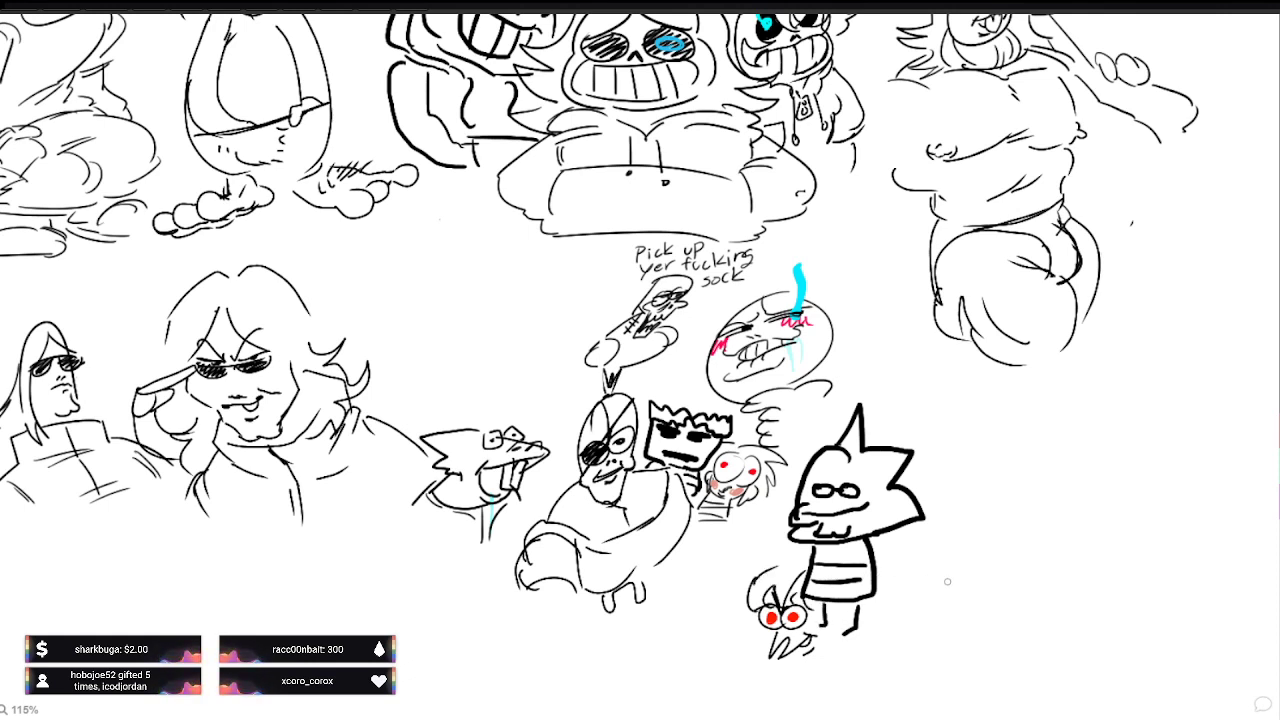
pyautogui.moveTo(859, 651); pyautogui.dragTo(919, 626)
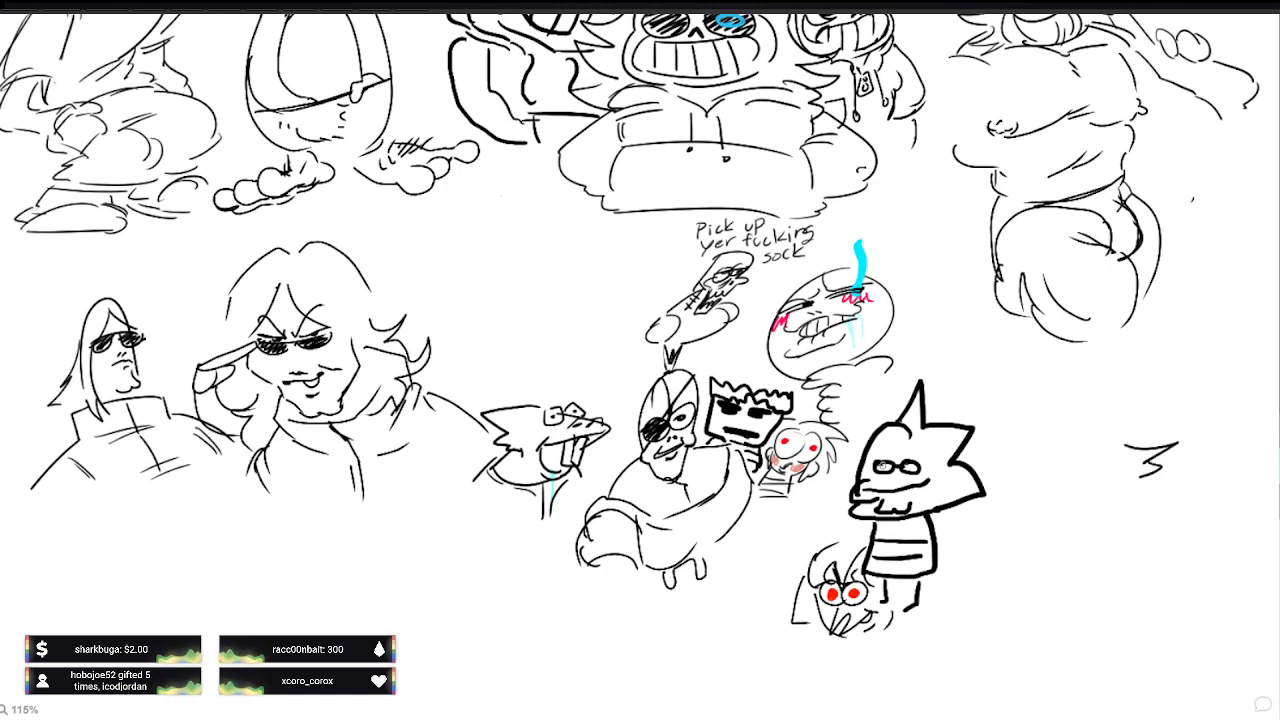
pyautogui.moveTo(907, 469); pyautogui.dragTo(911, 467)
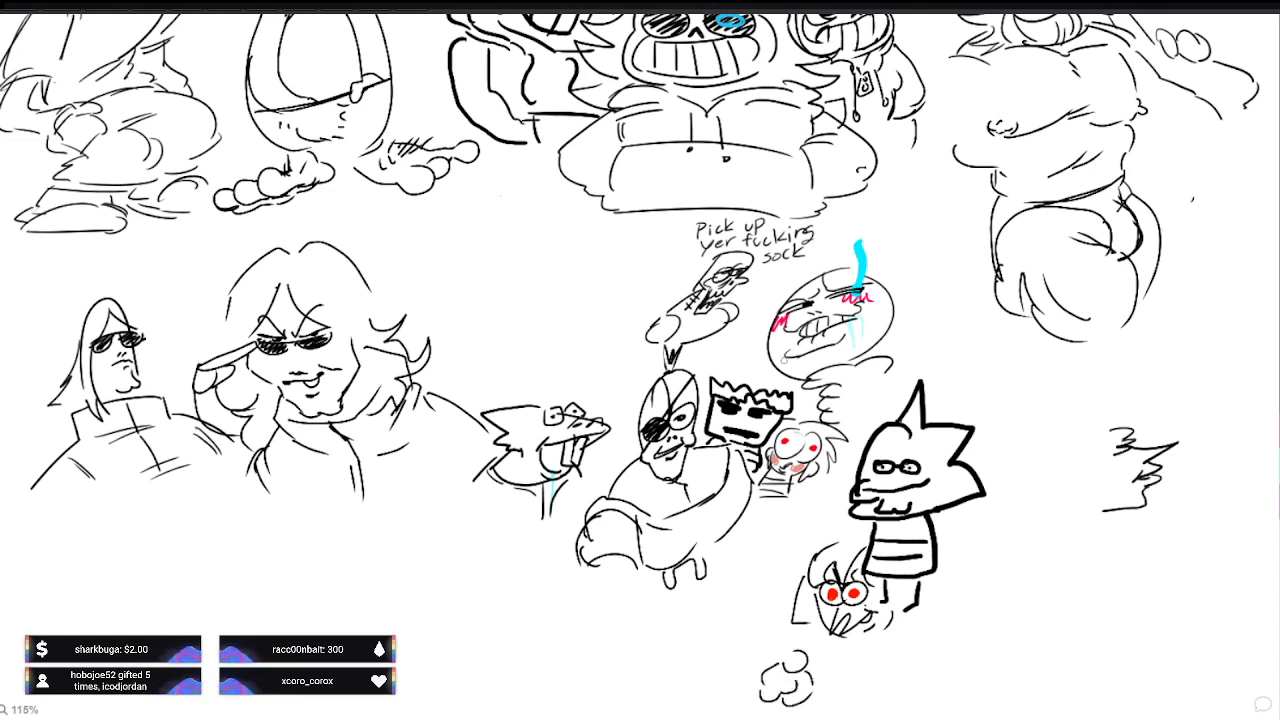
# Step: Draw a face in profile with jagged lips, a squinting eye and a heavy brow on the empty area beyond the spiky-headed figure
pyautogui.moveTo(884, 644); pyautogui.dragTo(888, 660)
pyautogui.moveTo(1142, 440); pyautogui.dragTo(1154, 442)
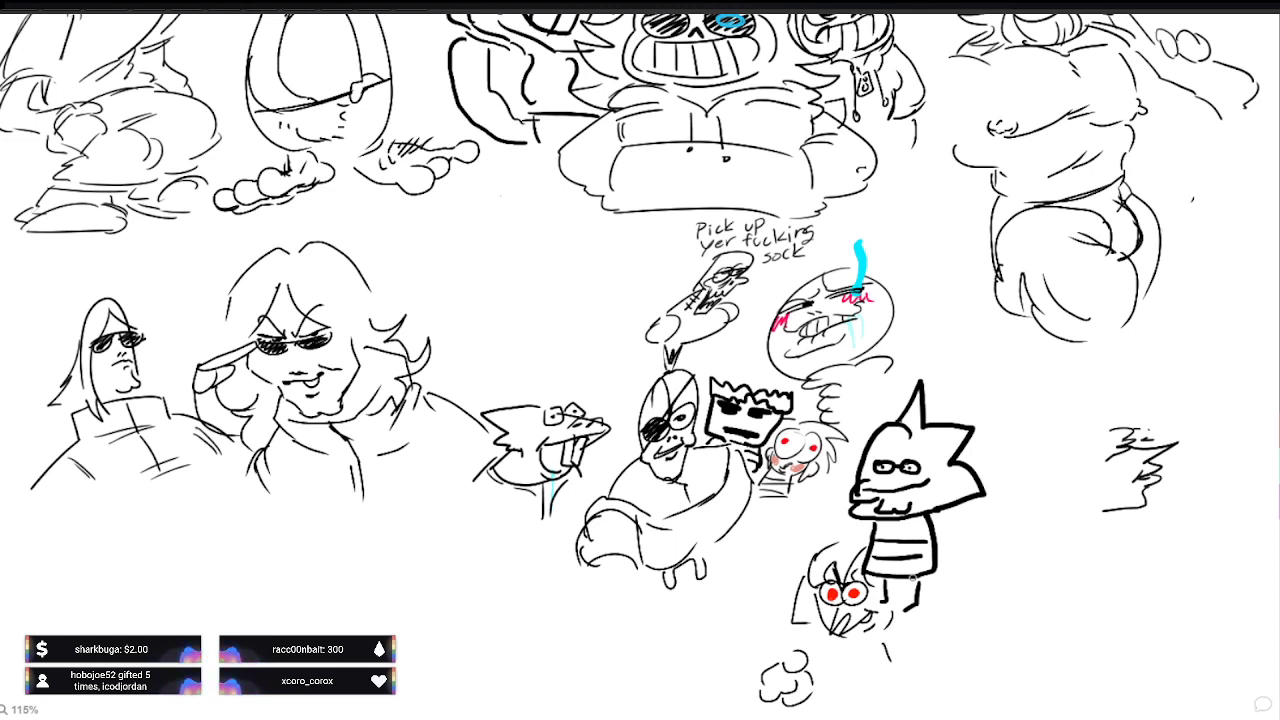
pyautogui.moveTo(1150, 444); pyautogui.dragTo(1100, 452)
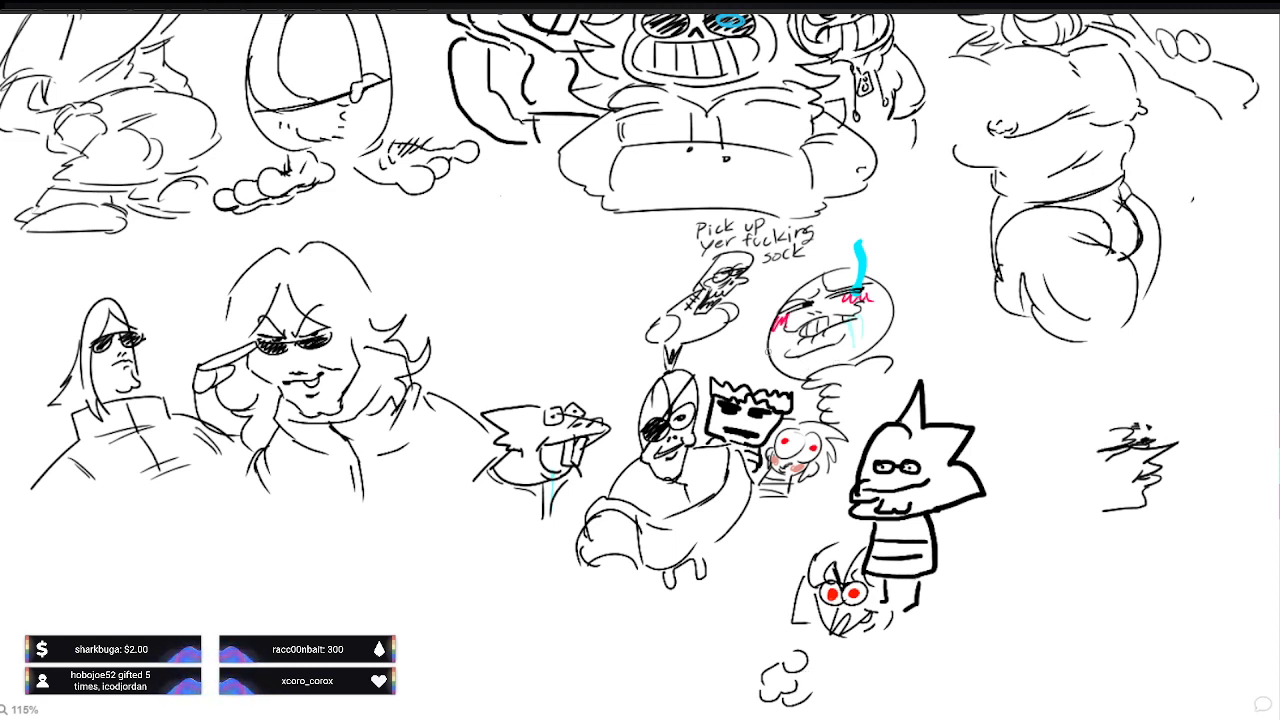
pyautogui.moveTo(1206, 386); pyautogui.dragTo(1168, 414)
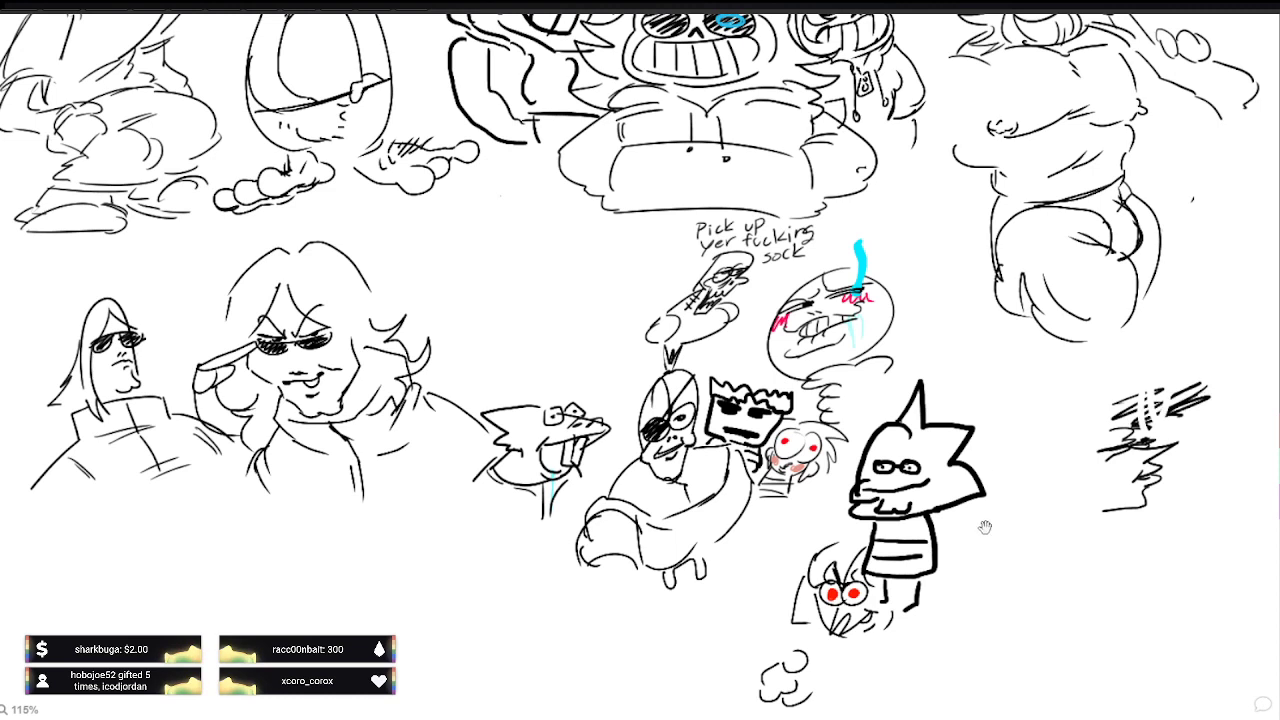
pyautogui.moveTo(970, 566)
pyautogui.mouseDown()
pyautogui.moveTo(950, 519)
pyautogui.moveTo(910, 511)
pyautogui.mouseUp()
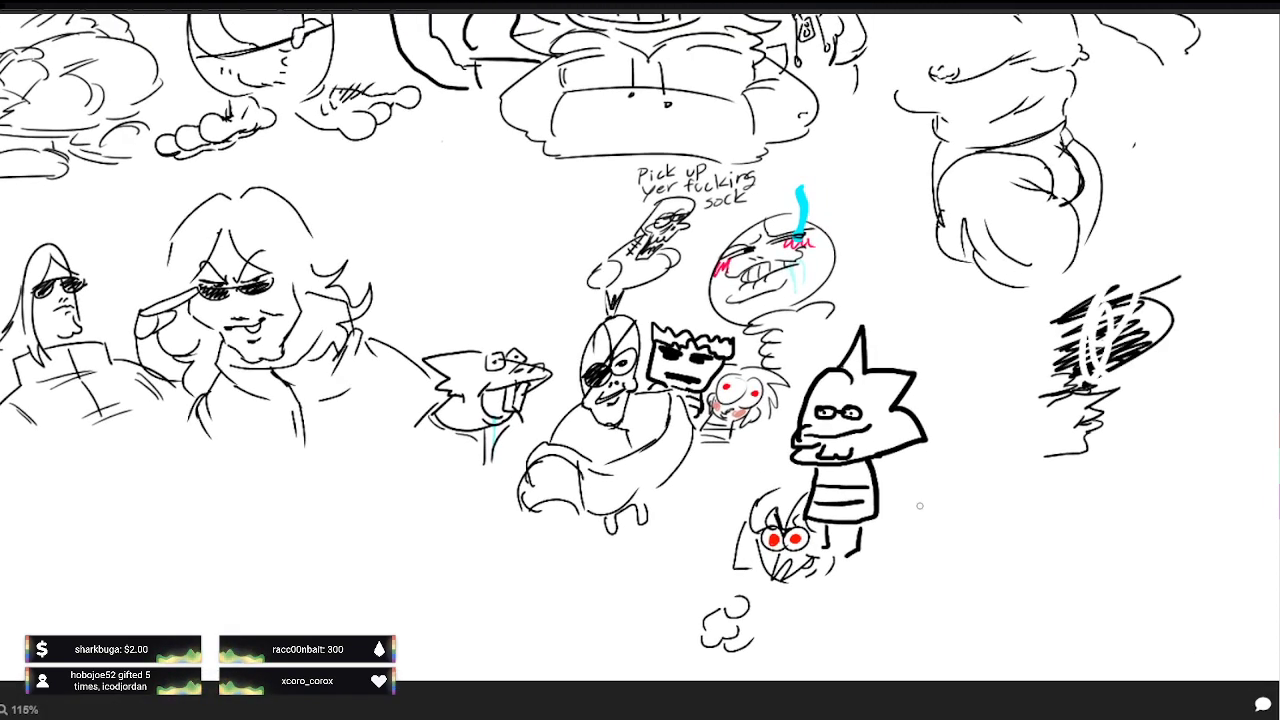
pyautogui.moveTo(1186, 264); pyautogui.dragTo(1070, 330)
pyautogui.moveTo(1158, 326)
pyautogui.mouseDown()
pyautogui.moveTo(1060, 358)
pyautogui.moveTo(1092, 384)
pyautogui.mouseUp()
pyautogui.moveTo(1132, 290)
pyautogui.mouseDown()
pyautogui.moveTo(1104, 314)
pyautogui.moveTo(1080, 398)
pyautogui.moveTo(1088, 316)
pyautogui.mouseUp()
pyautogui.moveTo(1136, 268); pyautogui.dragTo(1120, 334)
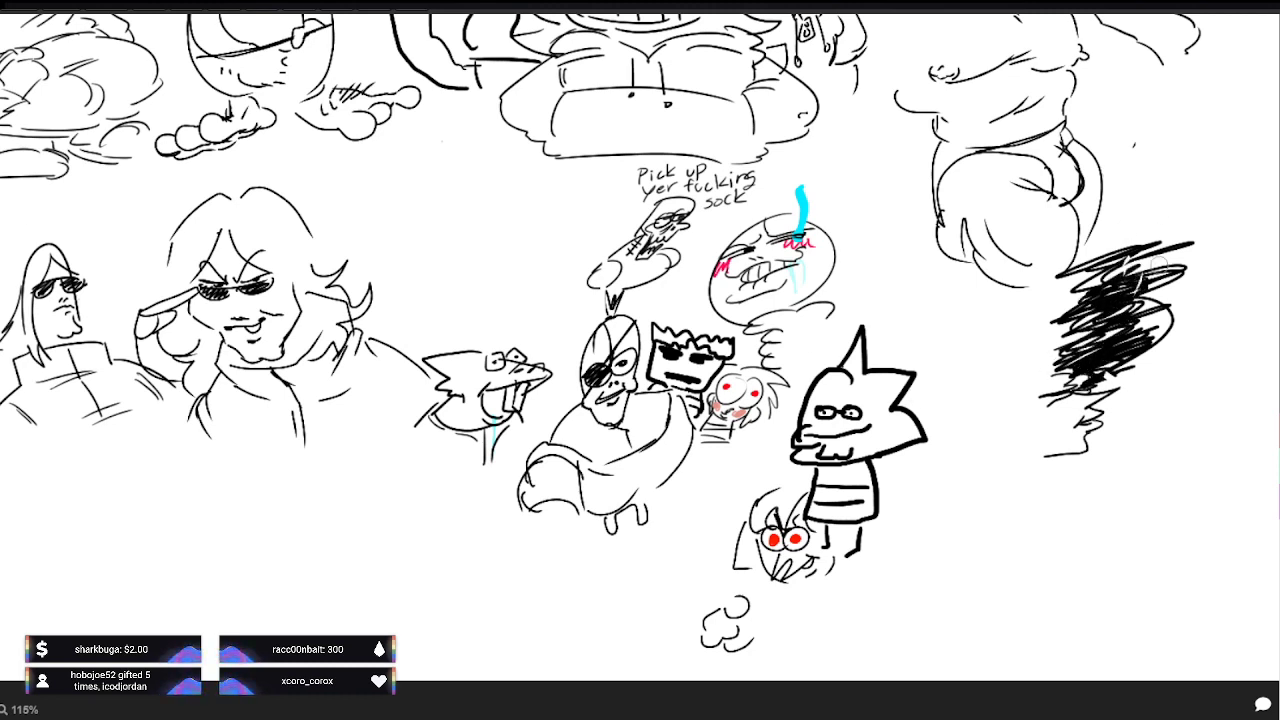
pyautogui.hotkey('ctrl', 'z')
pyautogui.hotkey('ctrl', 'z')
pyautogui.hotkey('ctrl', 'z')
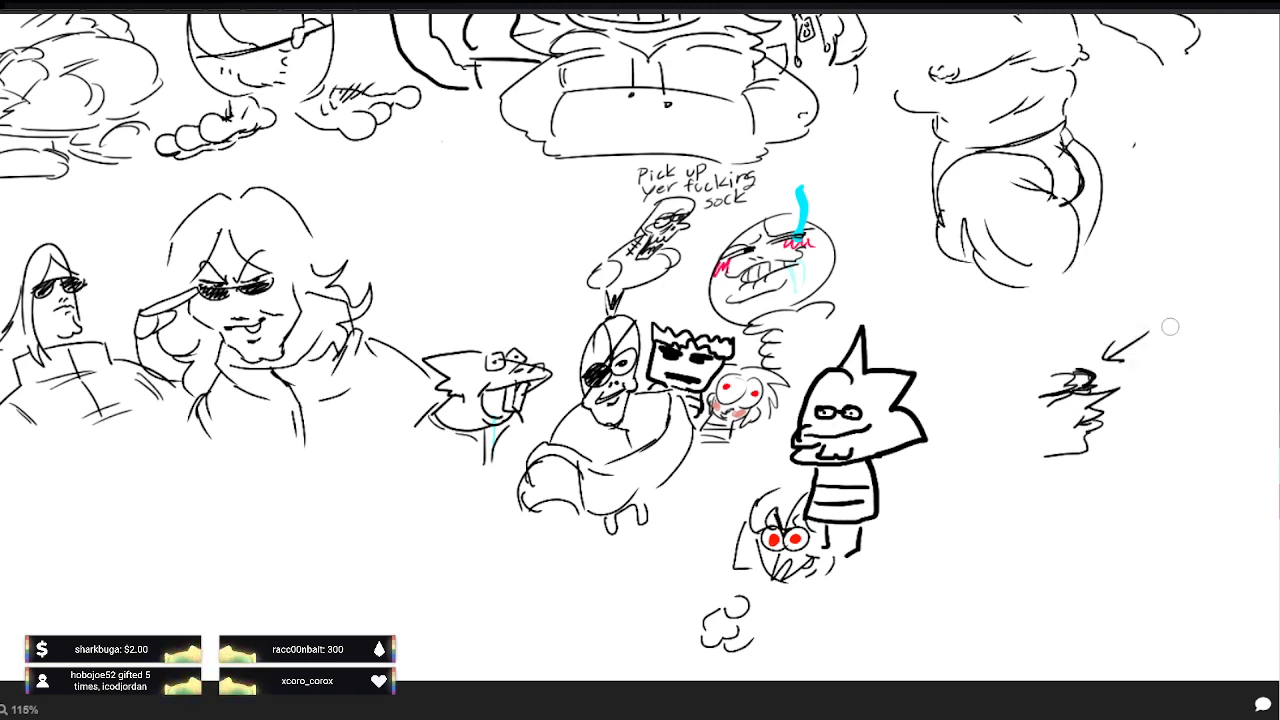
pyautogui.hotkey('ctrl', 'z')
pyautogui.hotkey('ctrl', 'z')
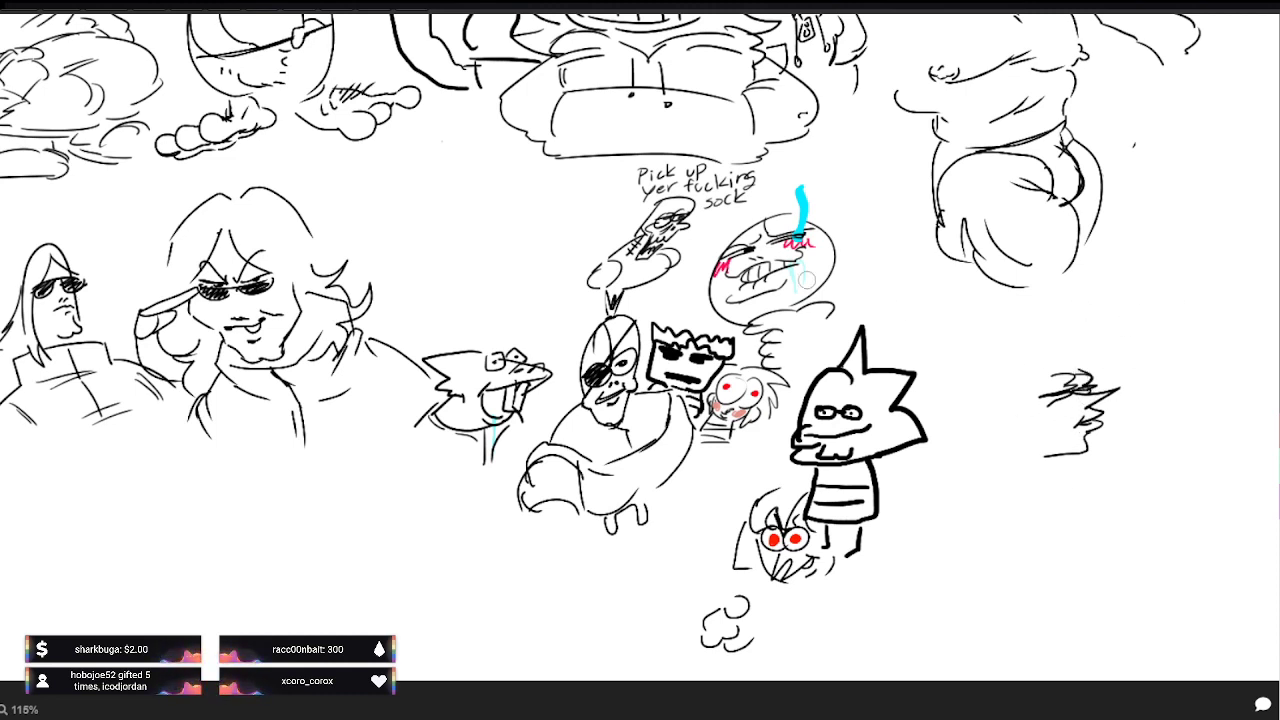
# Step: Give the profile face a bob haircut with curved bangs, and draw a double-lined oval wand ring in front of its lips
pyautogui.moveTo(1082, 346)
pyautogui.mouseDown()
pyautogui.moveTo(1112, 398)
pyautogui.moveTo(1108, 383)
pyautogui.mouseUp()
pyautogui.moveTo(1102, 347)
pyautogui.mouseDown()
pyautogui.moveTo(1110, 377)
pyautogui.moveTo(1045, 379)
pyautogui.mouseUp()
pyautogui.moveTo(1066, 351); pyautogui.dragTo(1056, 369)
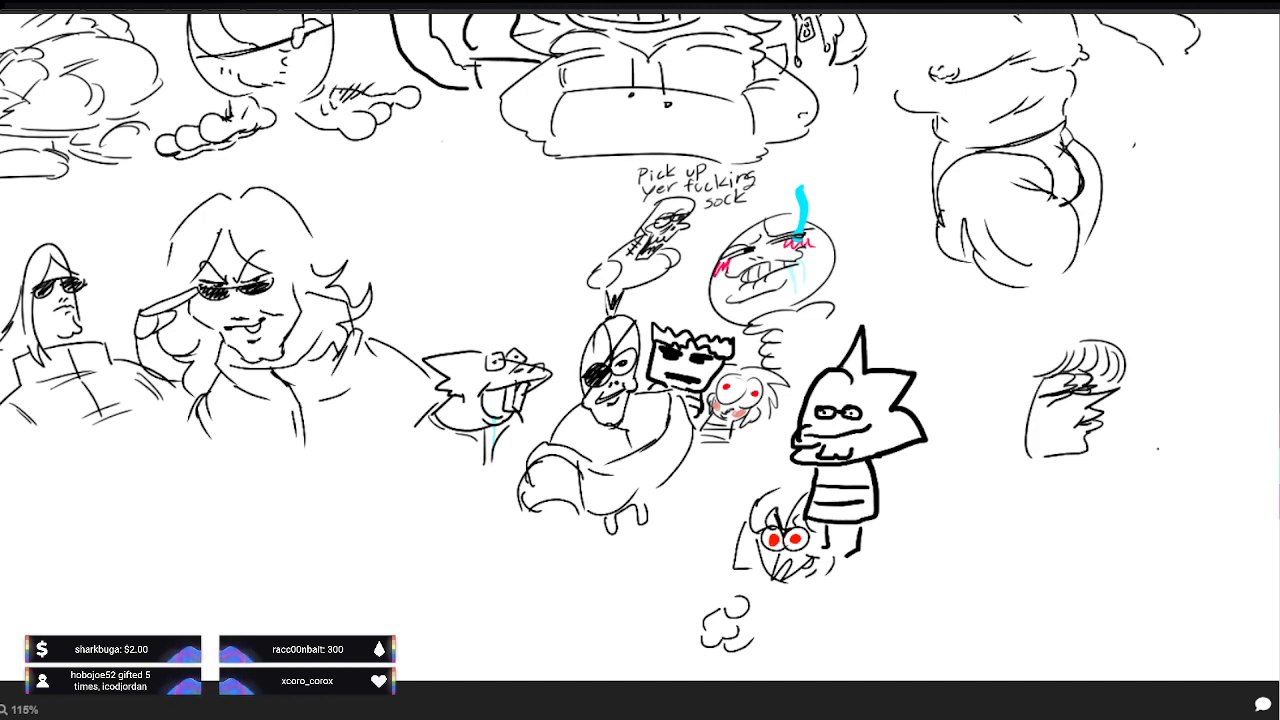
pyautogui.moveTo(1151, 449)
pyautogui.mouseDown()
pyautogui.moveTo(1155, 355)
pyautogui.moveTo(1182, 440)
pyautogui.moveTo(1169, 451)
pyautogui.mouseUp()
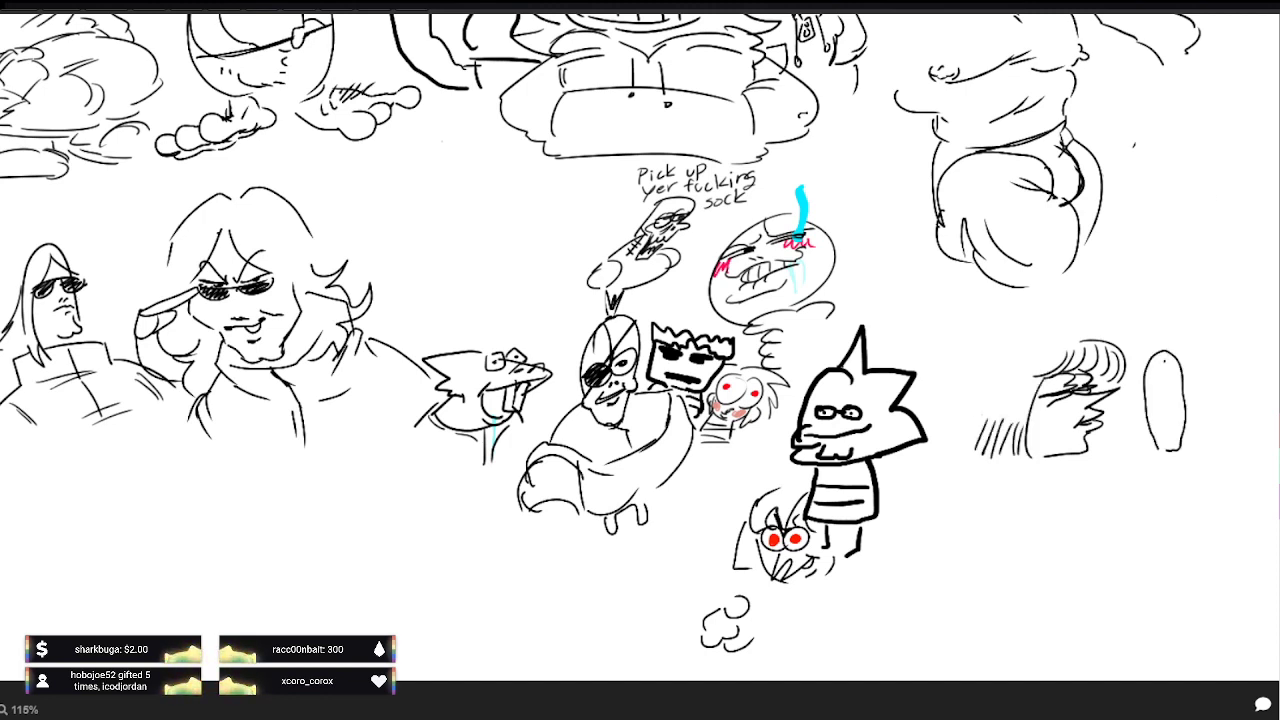
pyautogui.moveTo(1164, 357)
pyautogui.mouseDown()
pyautogui.moveTo(1153, 425)
pyautogui.moveTo(1181, 405)
pyautogui.moveTo(1173, 367)
pyautogui.mouseUp()
pyautogui.moveTo(996, 359); pyautogui.dragTo(1070, 334)
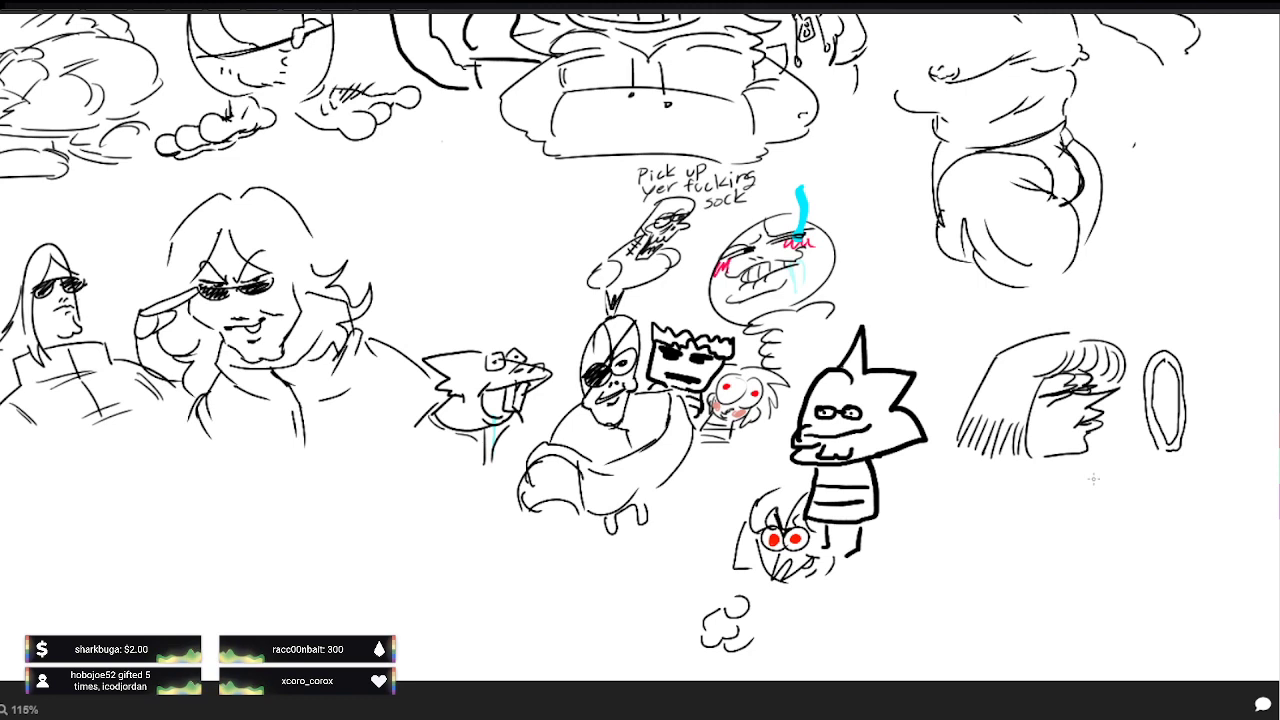
# Step: Draw a large bubble swelling out of the wand ring and two small round bubbles floating beyond it
pyautogui.moveTo(1083, 509); pyautogui.dragTo(939, 506)
pyautogui.moveTo(825, 552); pyautogui.dragTo(793, 548)
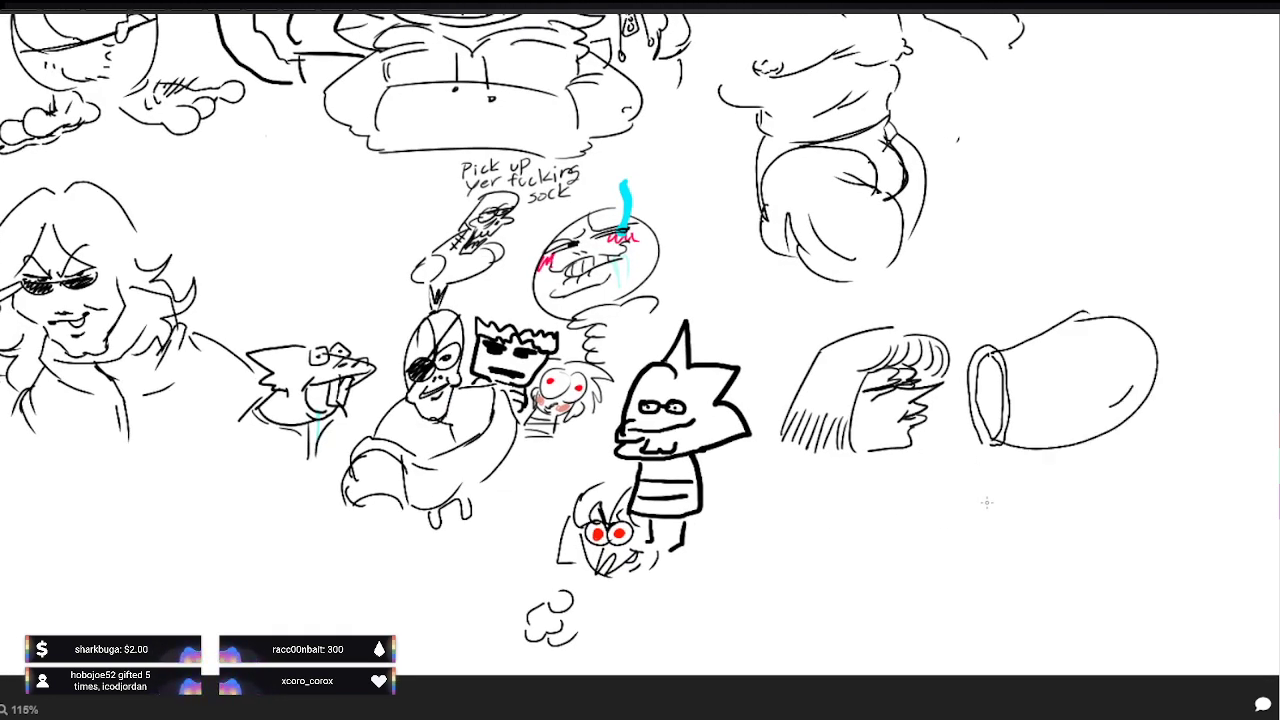
pyautogui.moveTo(987, 503); pyautogui.dragTo(877, 495)
pyautogui.moveTo(1118, 286); pyautogui.dragTo(1105, 301)
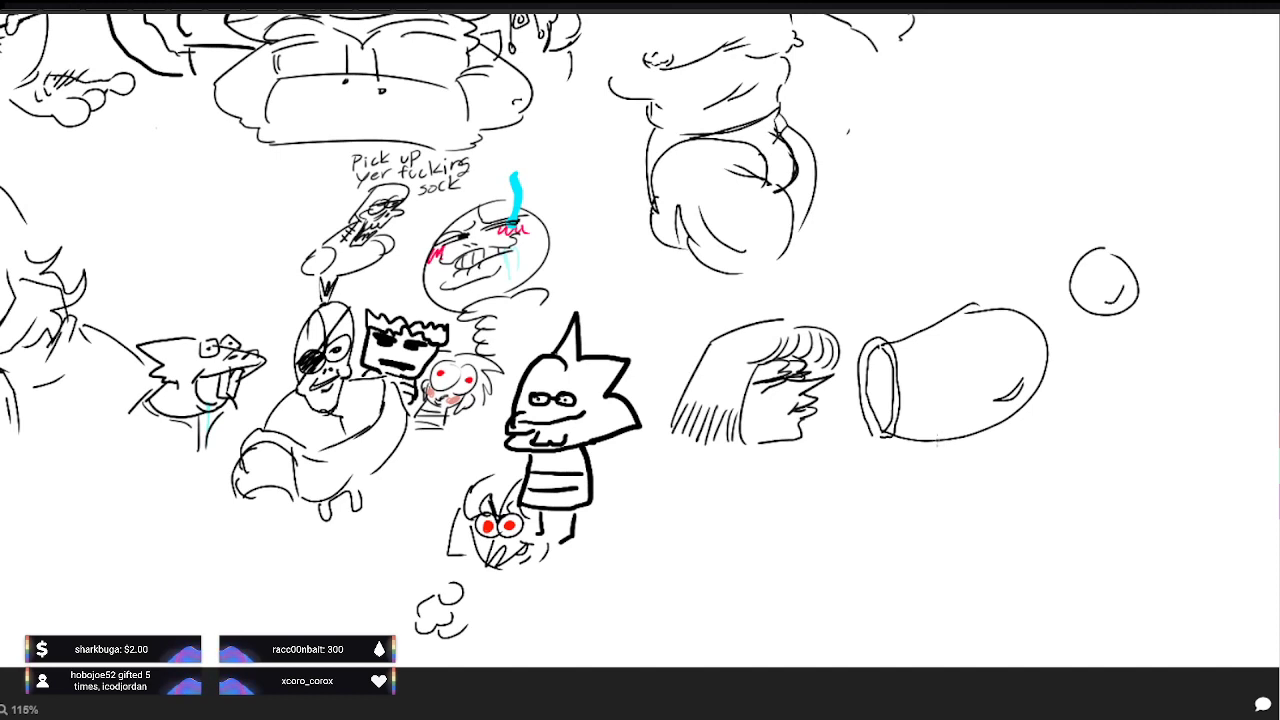
pyautogui.moveTo(1146, 416)
pyautogui.mouseDown()
pyautogui.moveTo(1154, 482)
pyautogui.moveTo(1148, 414)
pyautogui.moveTo(1150, 468)
pyautogui.mouseUp()
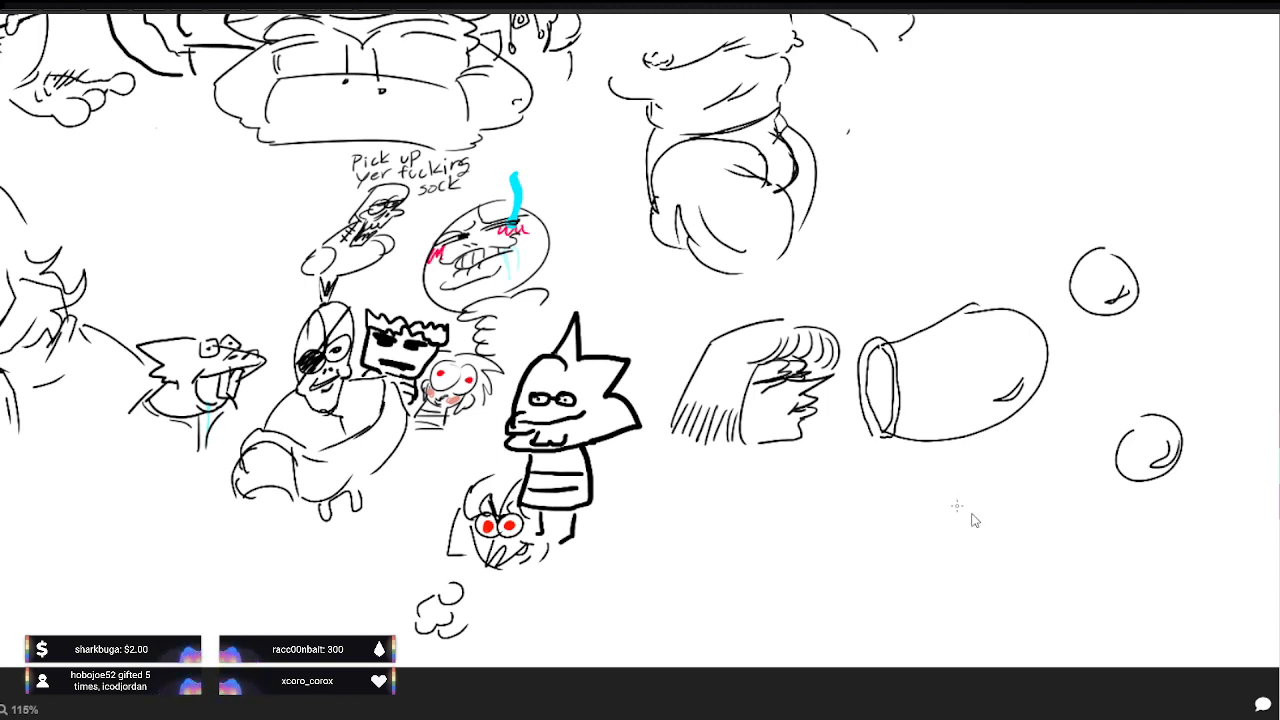
# Step: Draw a long handle gripped by a fist below the bubble wand's ring, and color the ring purple
pyautogui.moveTo(878, 440)
pyautogui.mouseDown()
pyautogui.moveTo(898, 562)
pyautogui.moveTo(890, 440)
pyautogui.moveTo(898, 451)
pyautogui.mouseUp()
pyautogui.moveTo(872, 454); pyautogui.dragTo(869, 483)
pyautogui.moveTo(776, 577); pyautogui.dragTo(770, 567)
pyautogui.moveTo(863, 470); pyautogui.dragTo(873, 514)
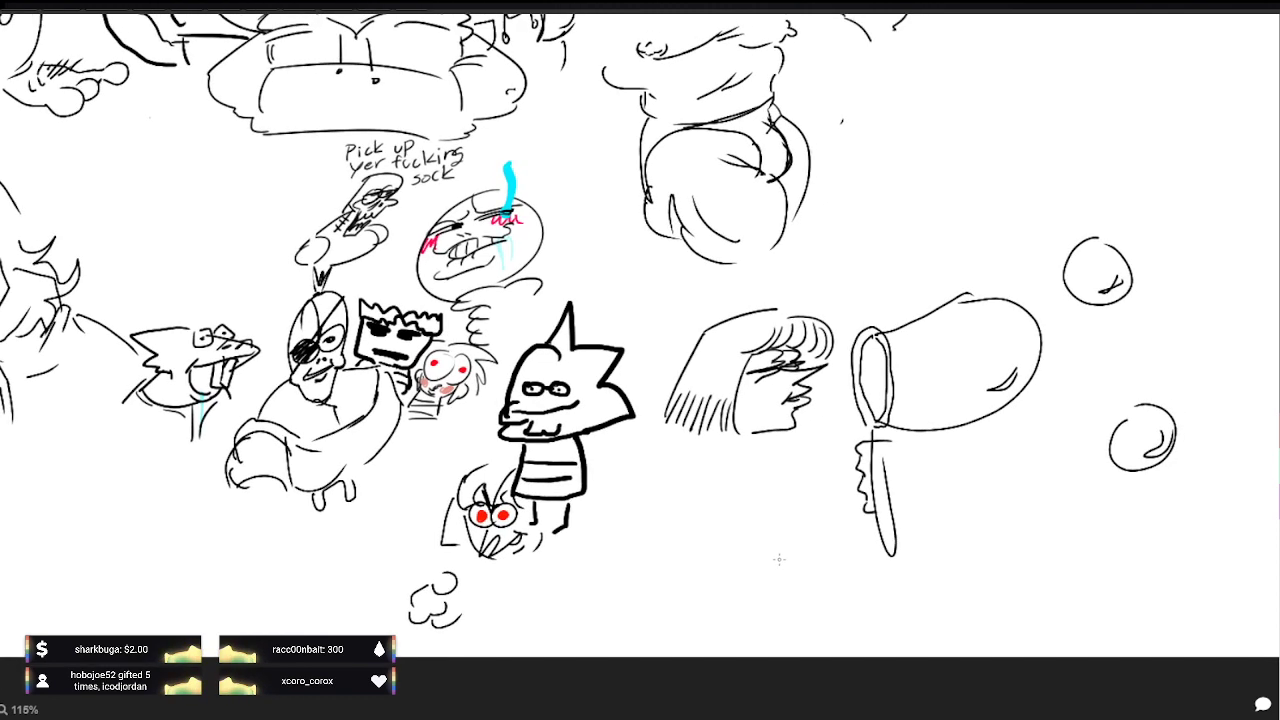
pyautogui.moveTo(861, 456)
pyautogui.mouseDown()
pyautogui.moveTo(896, 454)
pyautogui.moveTo(908, 508)
pyautogui.mouseUp()
pyautogui.click(855, 356)
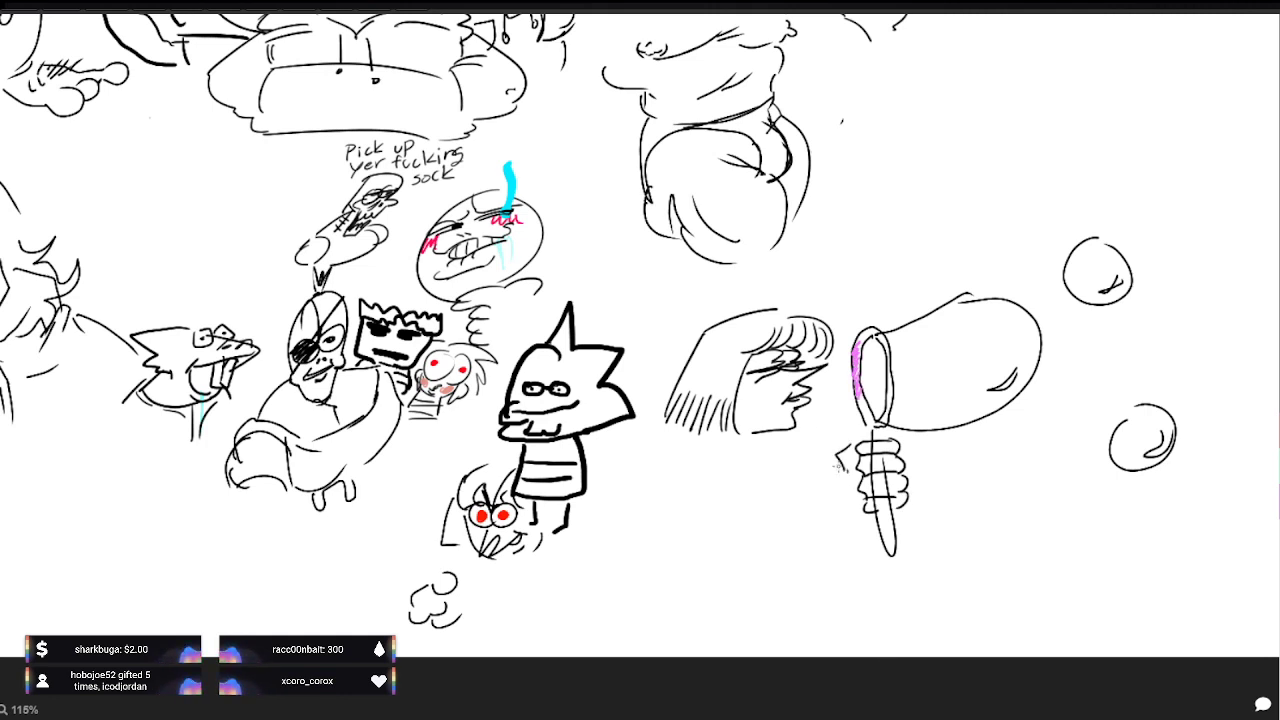
pyautogui.moveTo(859, 402); pyautogui.dragTo(870, 426)
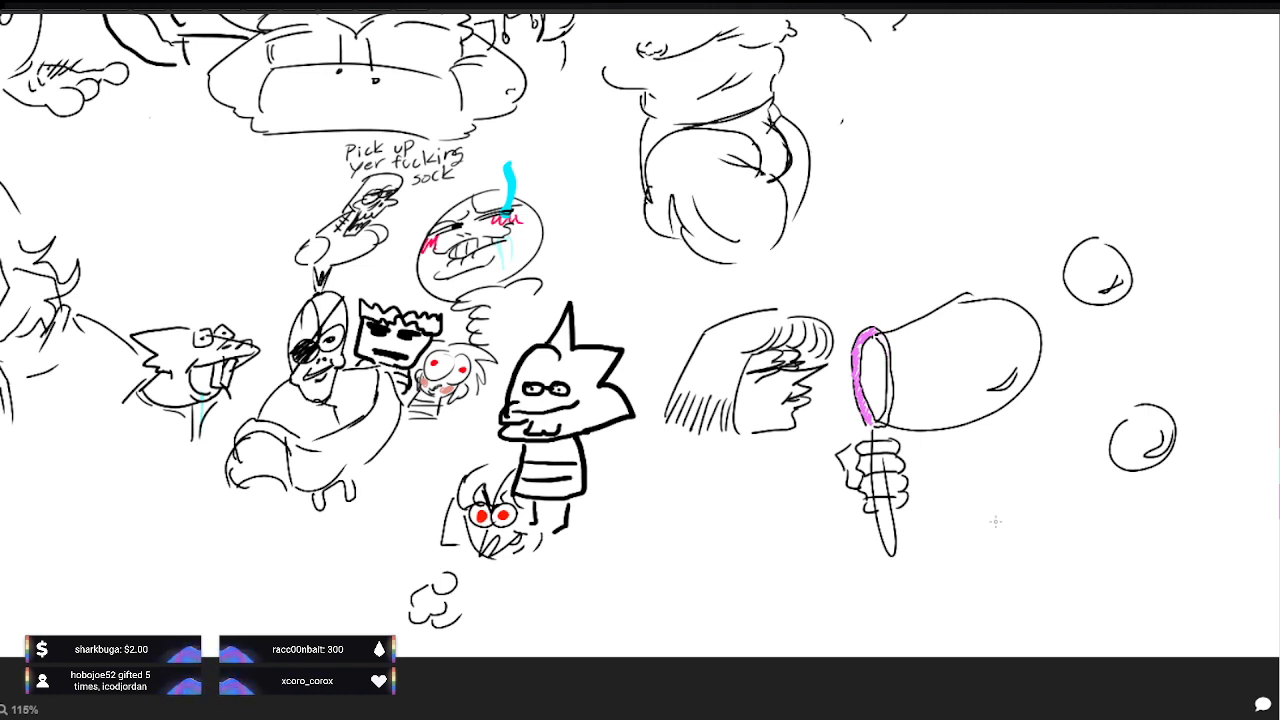
# Step: Draw the neck, collar, shoulders and curved back of the bob-haired profile figure
pyautogui.moveTo(711, 437)
pyautogui.mouseDown()
pyautogui.moveTo(755, 454)
pyautogui.moveTo(764, 438)
pyautogui.mouseUp()
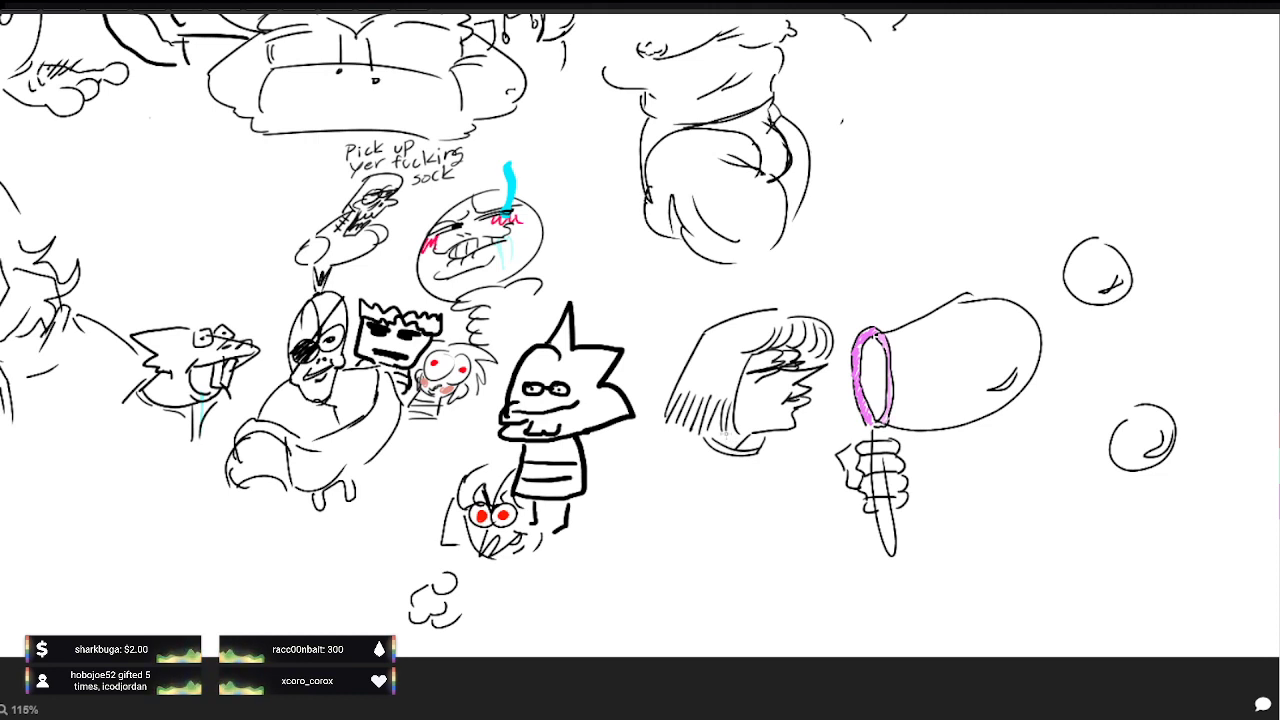
pyautogui.moveTo(690, 426)
pyautogui.mouseDown()
pyautogui.moveTo(657, 486)
pyautogui.moveTo(712, 463)
pyautogui.moveTo(720, 476)
pyautogui.mouseUp()
pyautogui.moveTo(764, 428)
pyautogui.mouseDown()
pyautogui.moveTo(808, 452)
pyautogui.moveTo(792, 448)
pyautogui.moveTo(799, 462)
pyautogui.mouseUp()
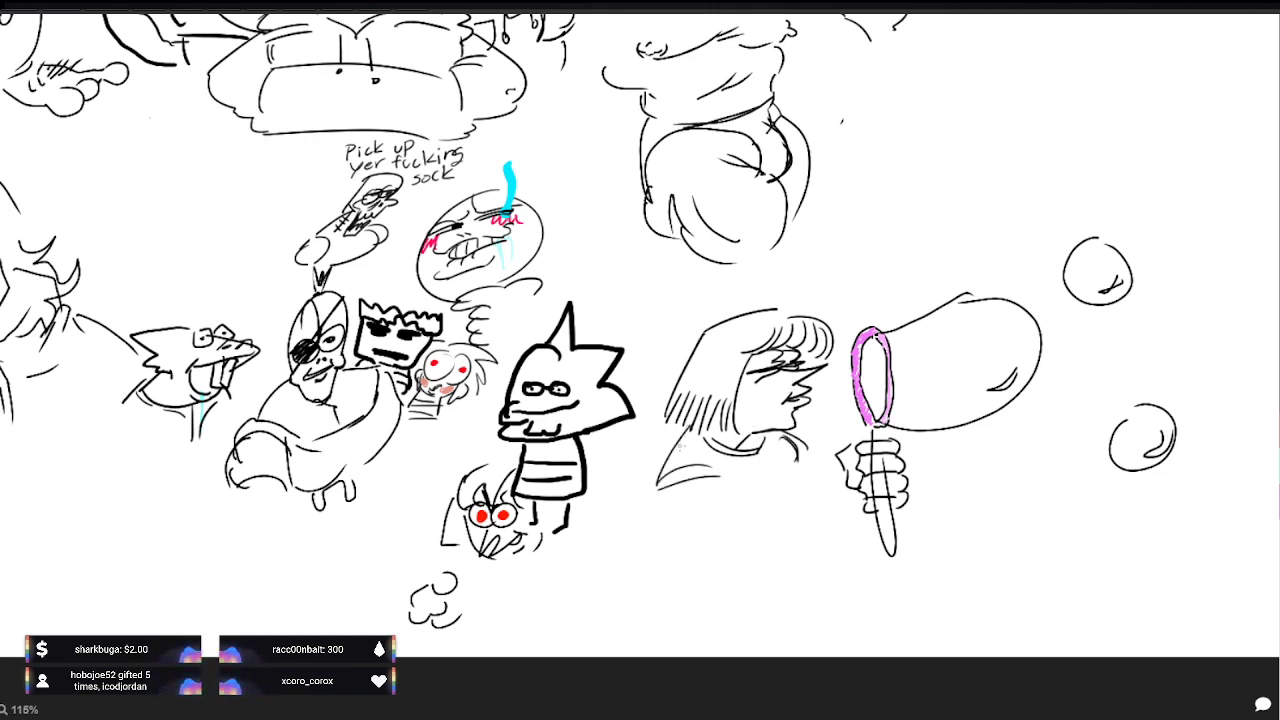
pyautogui.moveTo(652, 482); pyautogui.dragTo(642, 548)
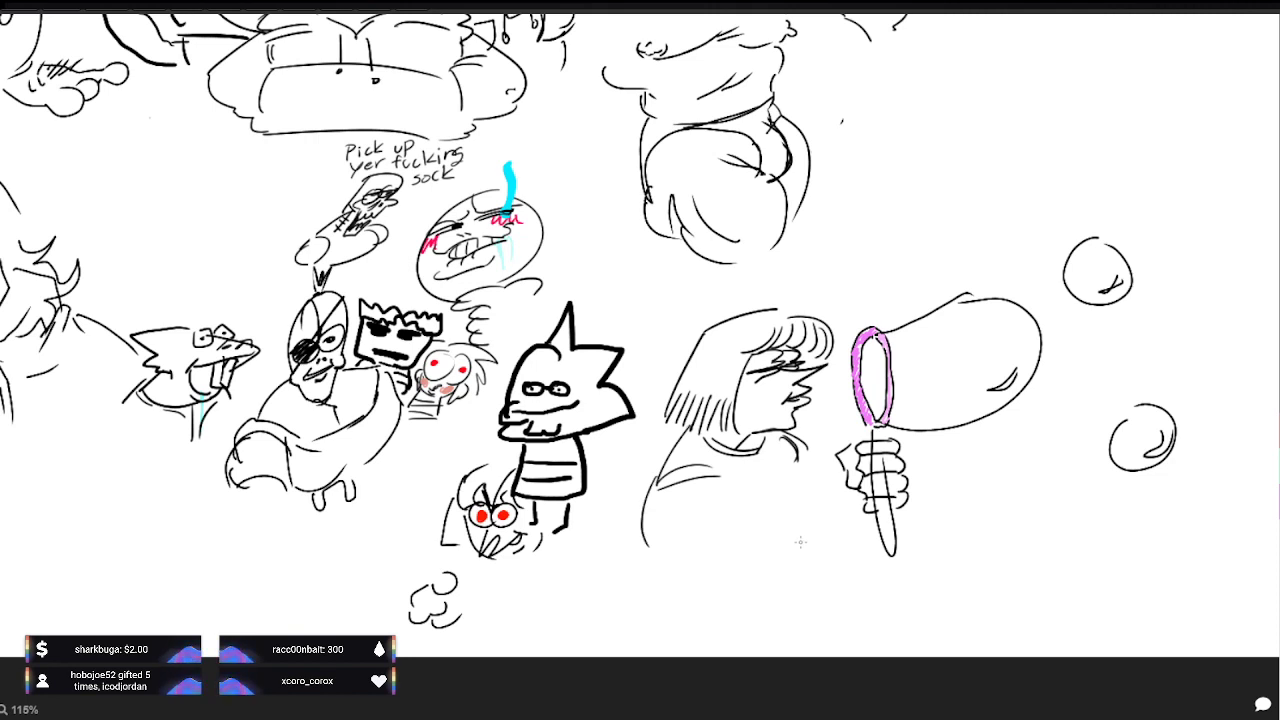
pyautogui.moveTo(802, 443); pyautogui.dragTo(812, 462)
pyautogui.moveTo(784, 510); pyautogui.dragTo(710, 500)
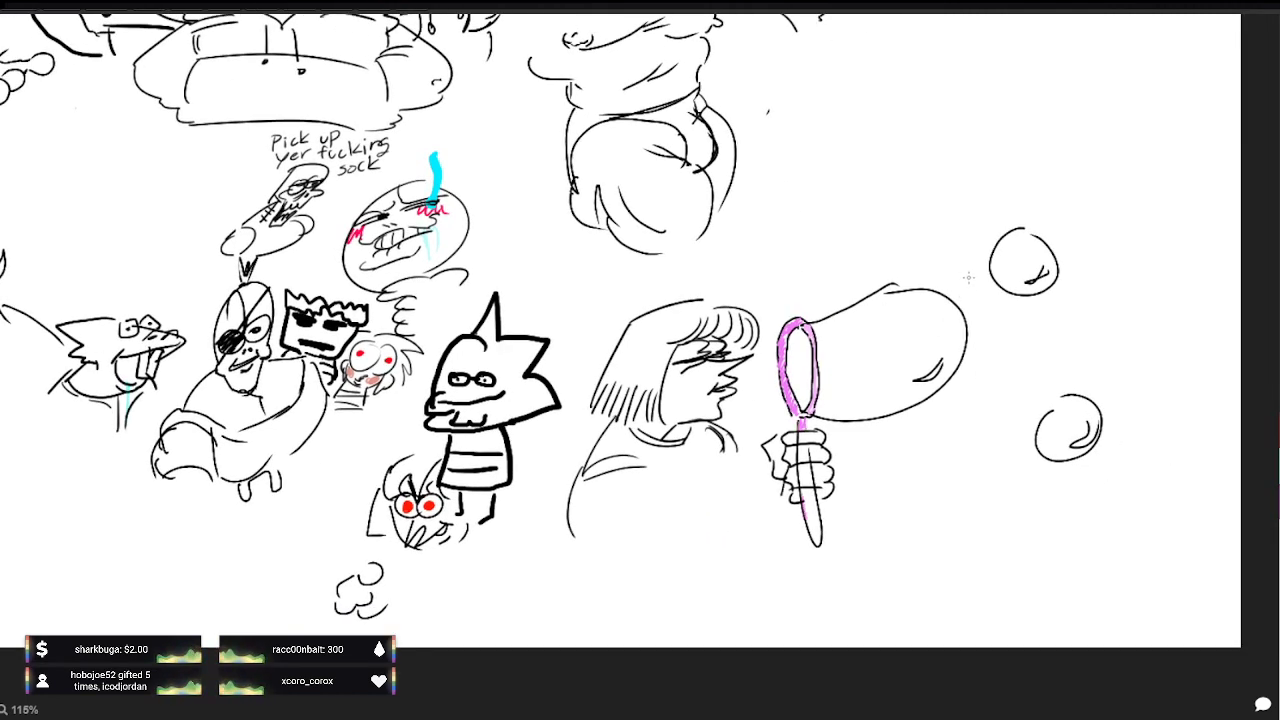
# Step: Color the wand's handle purple, and draw a ribbed cuff under the fist and arm lines down the figure's front
pyautogui.moveTo(805, 486); pyautogui.dragTo(815, 538)
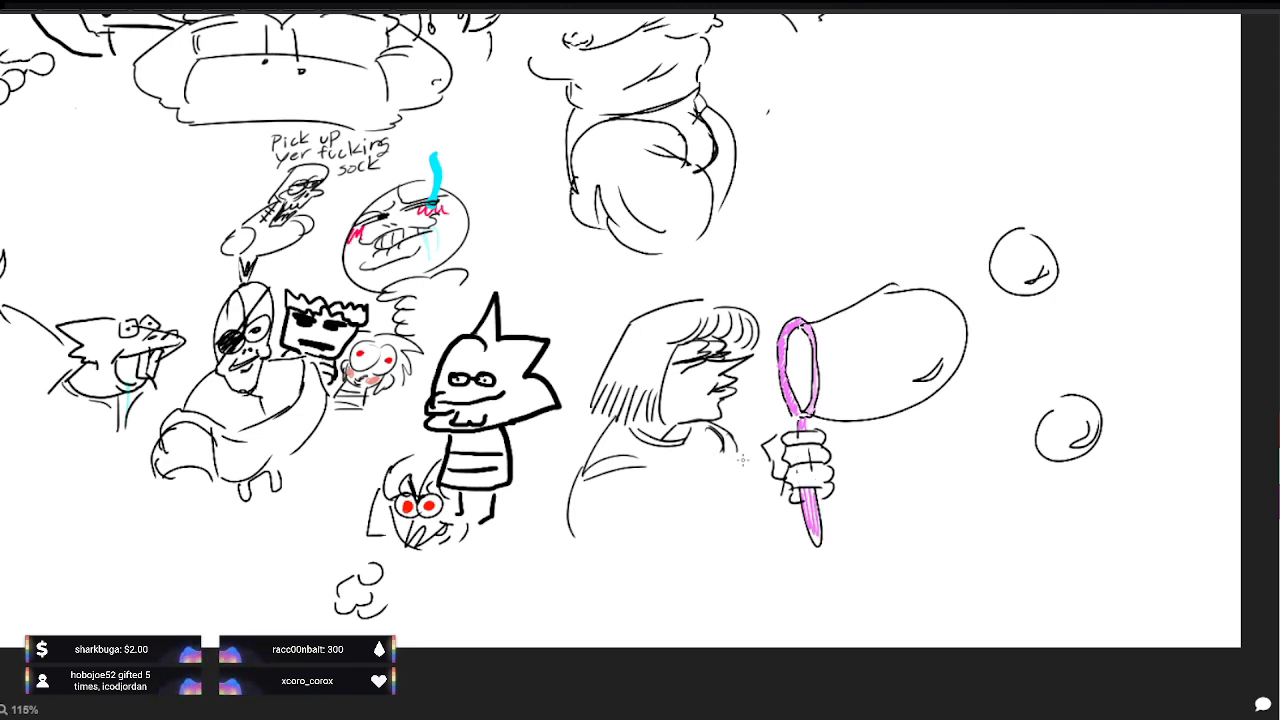
pyautogui.moveTo(779, 490); pyautogui.dragTo(799, 514)
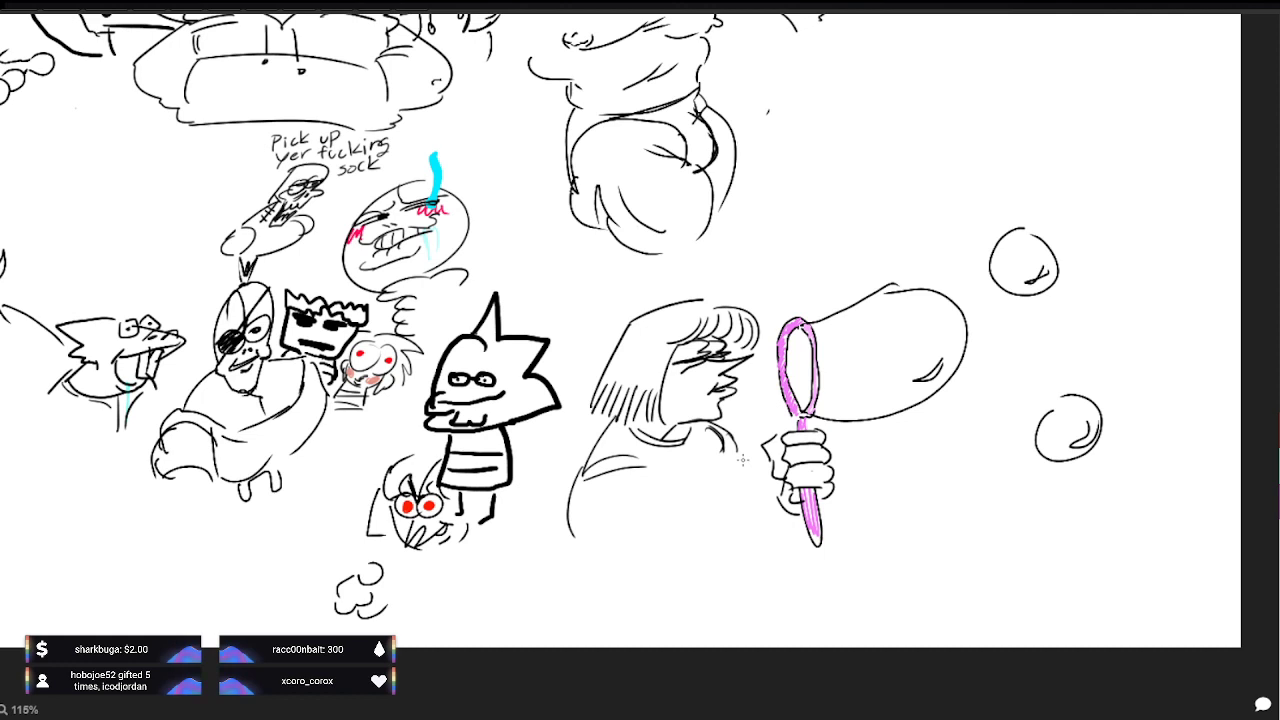
pyautogui.moveTo(742, 459)
pyautogui.mouseDown()
pyautogui.moveTo(775, 512)
pyautogui.moveTo(774, 533)
pyautogui.moveTo(751, 547)
pyautogui.mouseUp()
pyautogui.moveTo(759, 502); pyautogui.dragTo(757, 538)
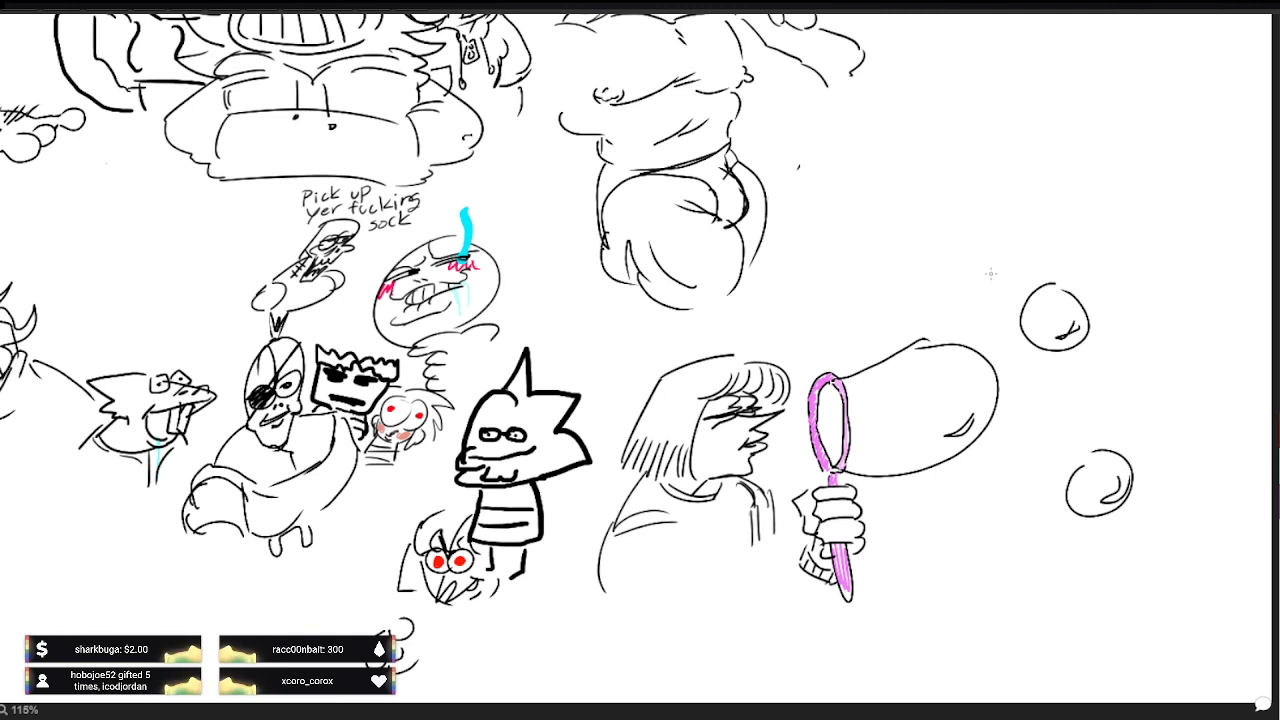
pyautogui.click(1092, 482)
pyautogui.hotkey('ctrl', 'z')
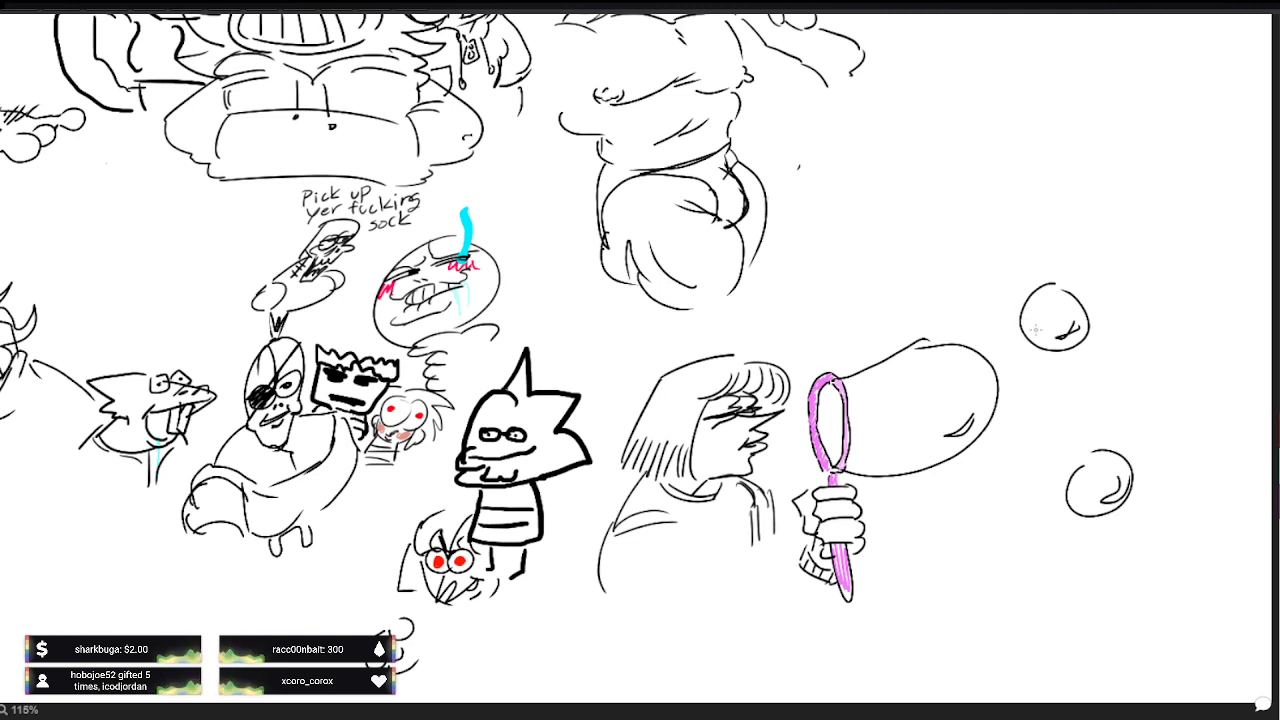
pyautogui.click(1090, 484)
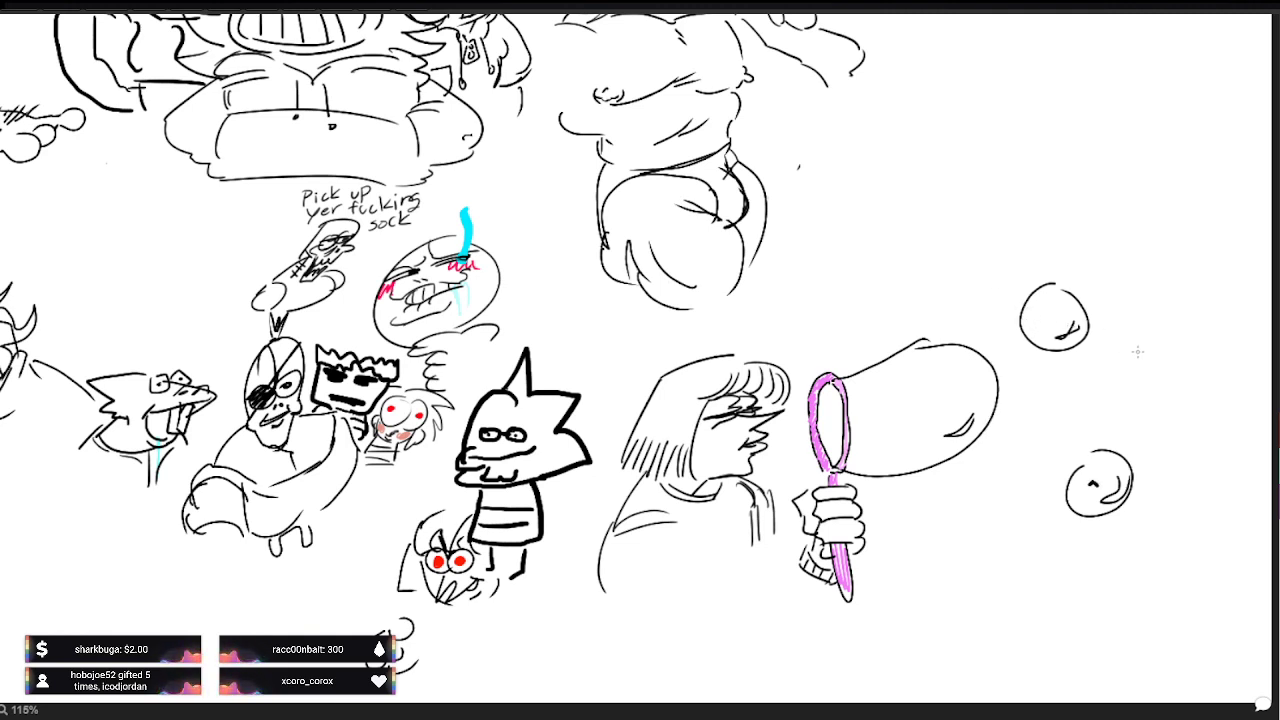
pyautogui.moveTo(1073, 494)
pyautogui.mouseDown()
pyautogui.moveTo(1114, 486)
pyautogui.moveTo(1104, 500)
pyautogui.mouseUp()
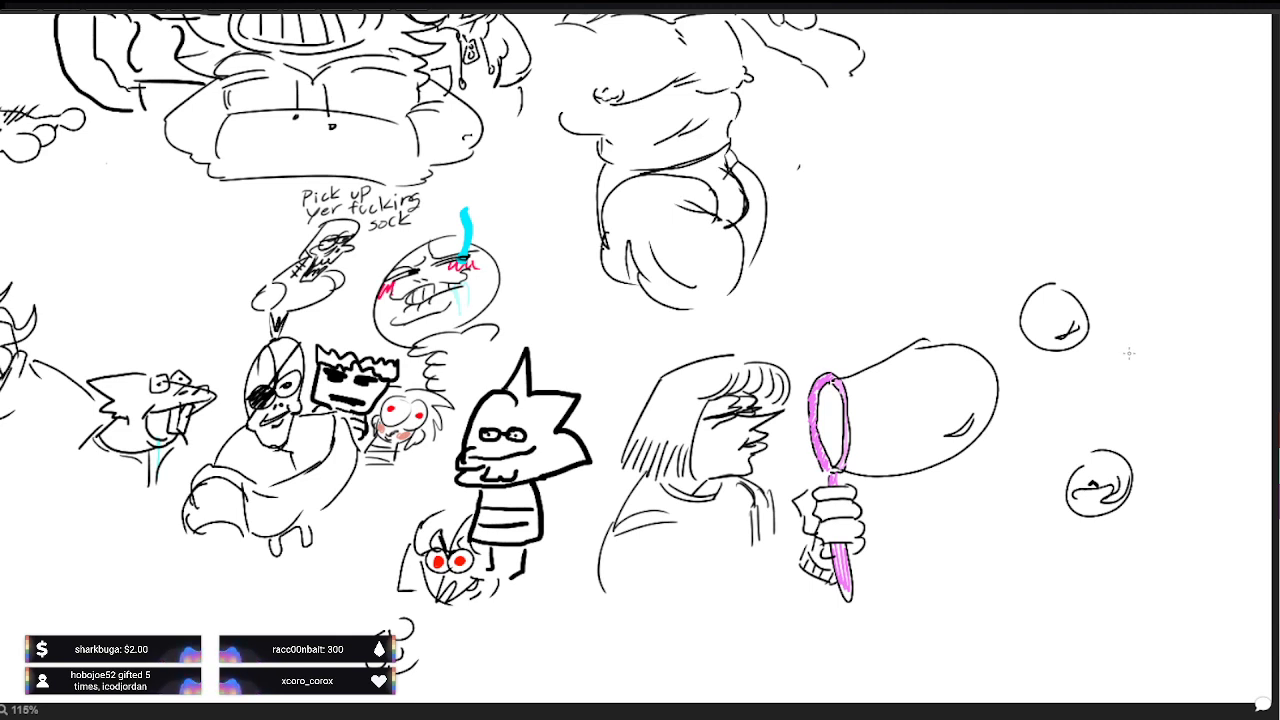
pyautogui.hotkey('ctrl', 'z')
pyautogui.hotkey('ctrl', 'z')
pyautogui.hotkey('ctrl', 'z')
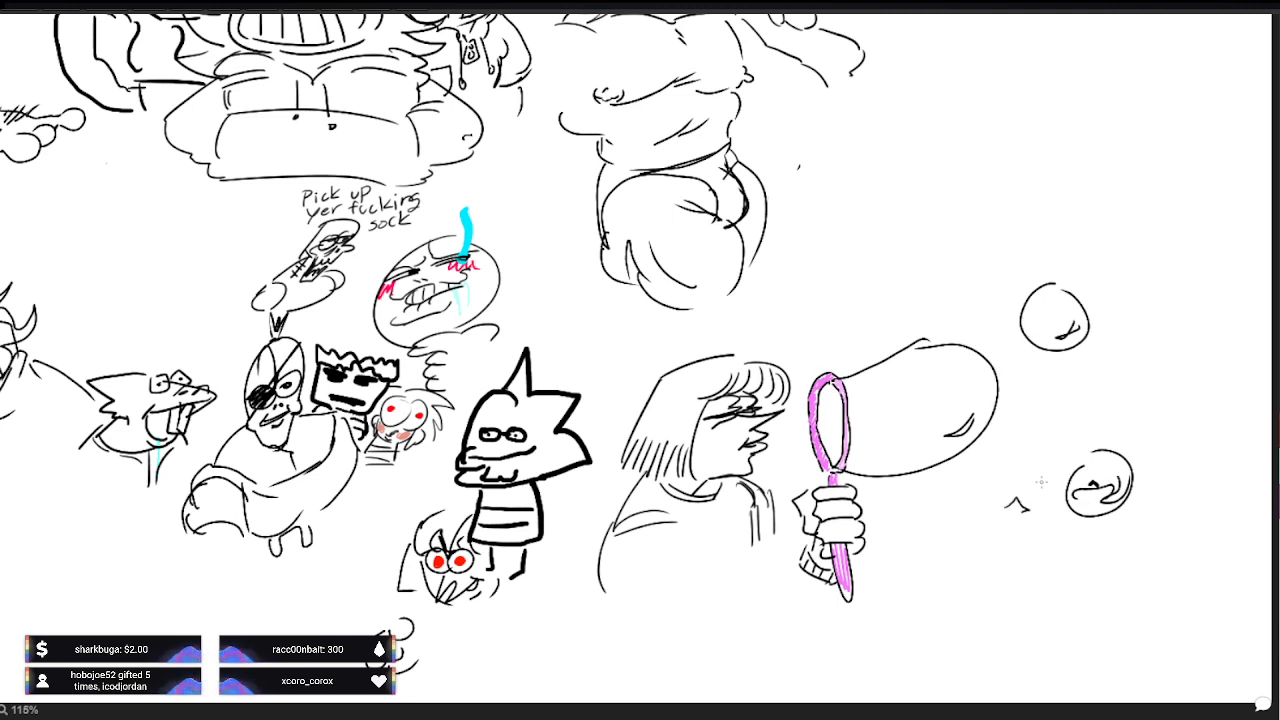
pyautogui.hotkey('ctrl', 'z')
pyautogui.hotkey('ctrl', 'z')
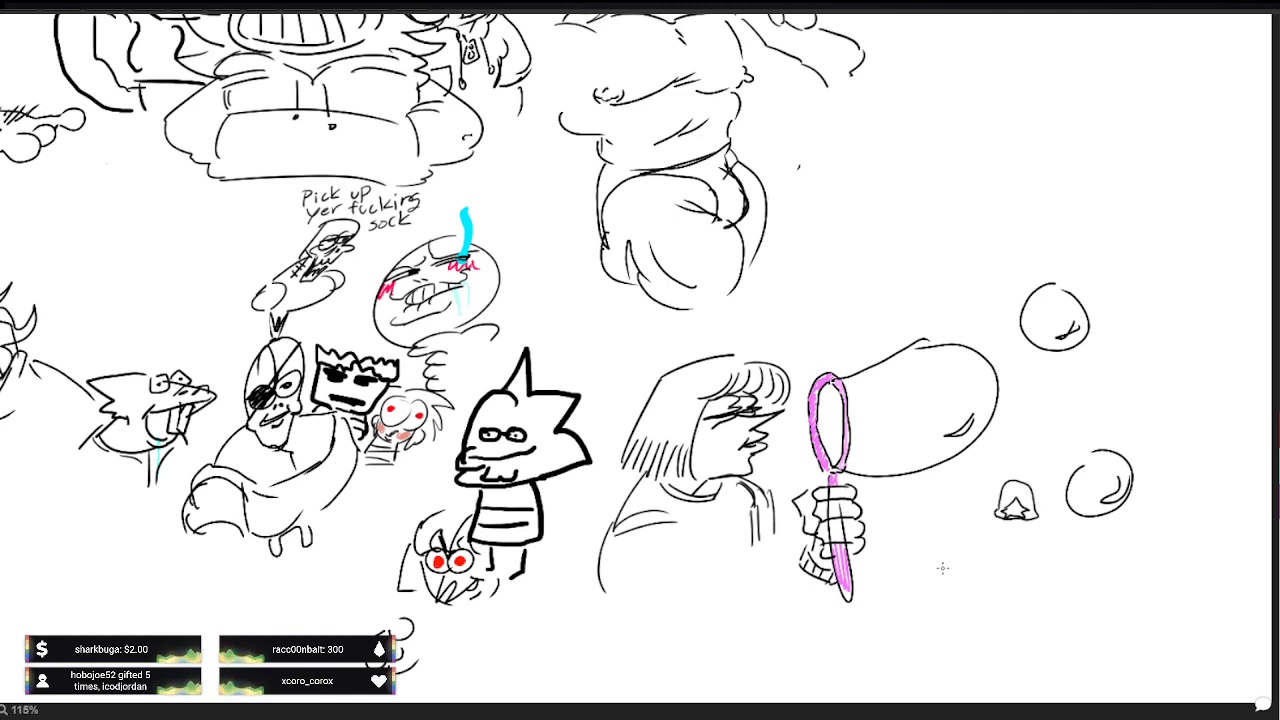
pyautogui.hotkey('ctrl', 'z')
pyautogui.hotkey('ctrl', 'z')
pyautogui.hotkey('ctrl', 'z')
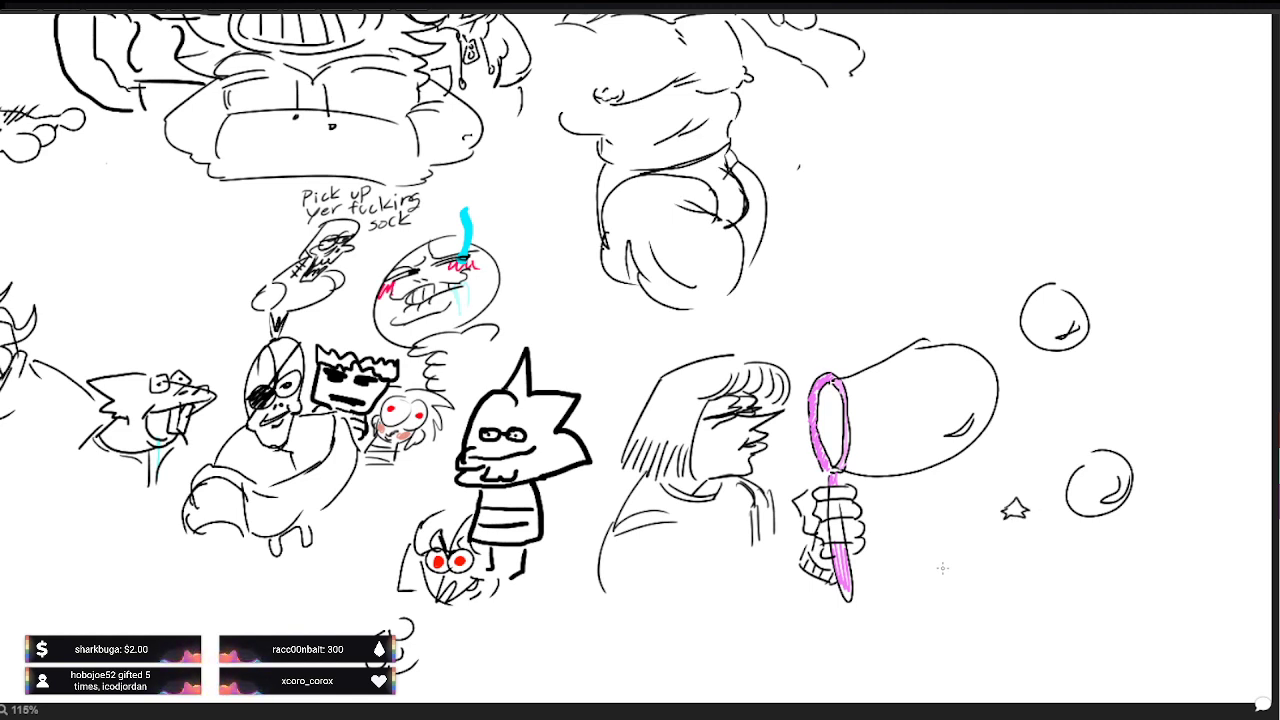
# Step: Draw two small heads below the large bubble: a bald one with a long nose and pointed ears, and a round one with tufted hair
pyautogui.moveTo(1020, 472); pyautogui.dragTo(985, 508)
pyautogui.hotkey('ctrl', 'y')
pyautogui.hotkey('ctrl', 'y')
pyautogui.hotkey('ctrl', 'y')
pyautogui.hotkey('ctrl', 'y')
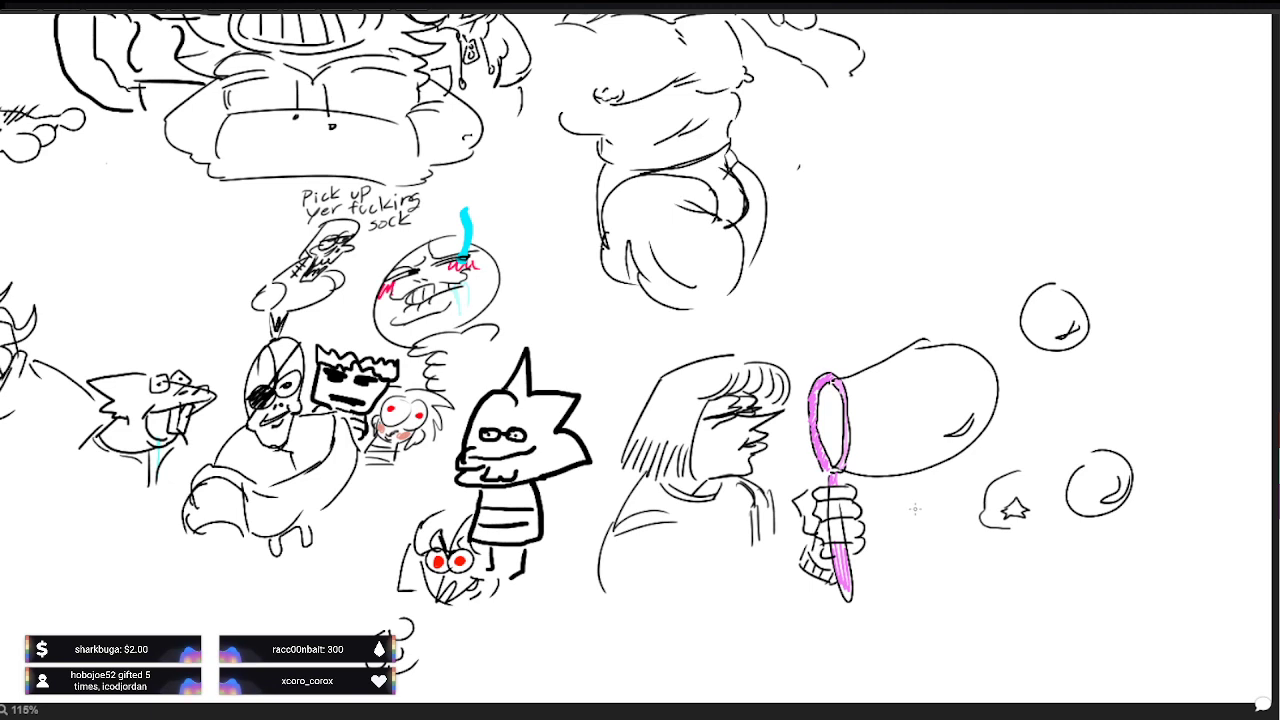
pyautogui.moveTo(928, 505)
pyautogui.mouseDown()
pyautogui.moveTo(922, 527)
pyautogui.moveTo(931, 505)
pyautogui.moveTo(904, 520)
pyautogui.moveTo(925, 530)
pyautogui.moveTo(927, 503)
pyautogui.moveTo(898, 530)
pyautogui.moveTo(912, 524)
pyautogui.moveTo(910, 476)
pyautogui.mouseUp()
pyautogui.moveTo(994, 480); pyautogui.dragTo(1034, 472)
pyautogui.moveTo(914, 479)
pyautogui.mouseDown()
pyautogui.moveTo(932, 476)
pyautogui.moveTo(943, 504)
pyautogui.moveTo(963, 506)
pyautogui.moveTo(944, 526)
pyautogui.moveTo(960, 526)
pyautogui.mouseUp()
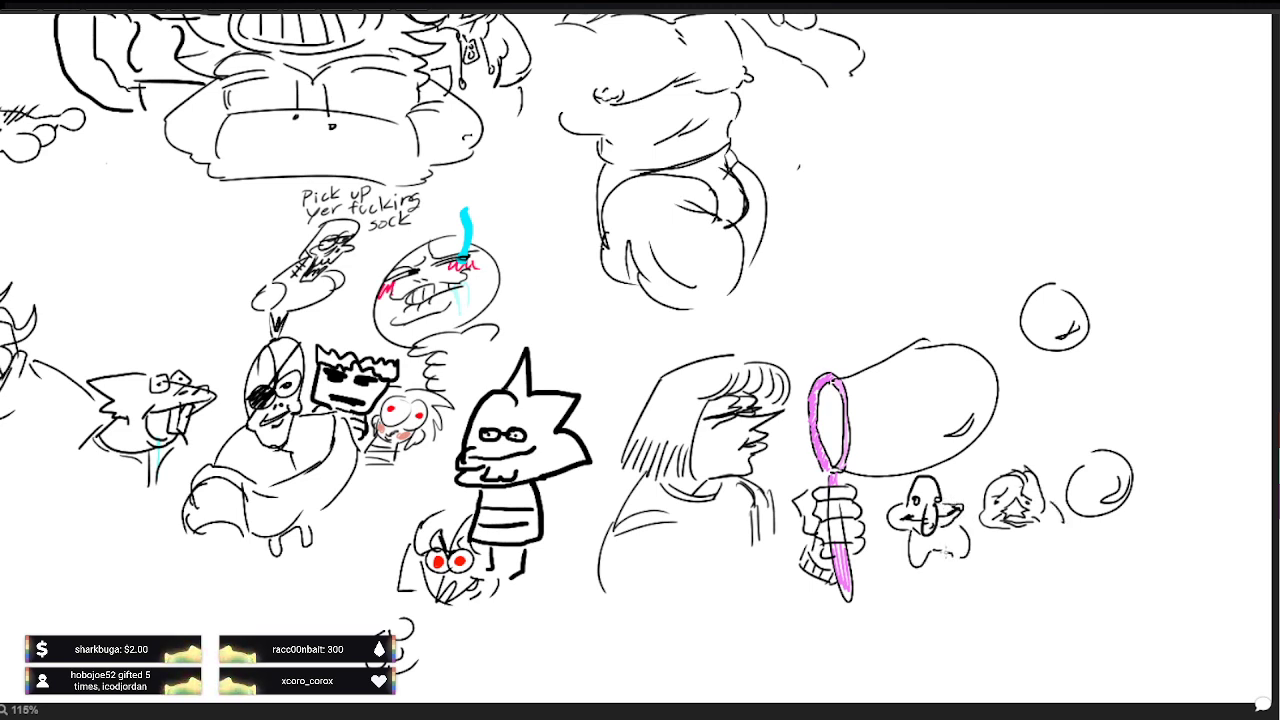
# Step: Give the small bald figure a rounded torso with a belly mark and short legs with feet
pyautogui.moveTo(913, 568)
pyautogui.mouseDown()
pyautogui.moveTo(914, 581)
pyautogui.moveTo(953, 577)
pyautogui.mouseUp()
pyautogui.moveTo(949, 574); pyautogui.dragTo(951, 570)
pyautogui.hotkey('ctrl', 'z')
pyautogui.hotkey('ctrl', 'z')
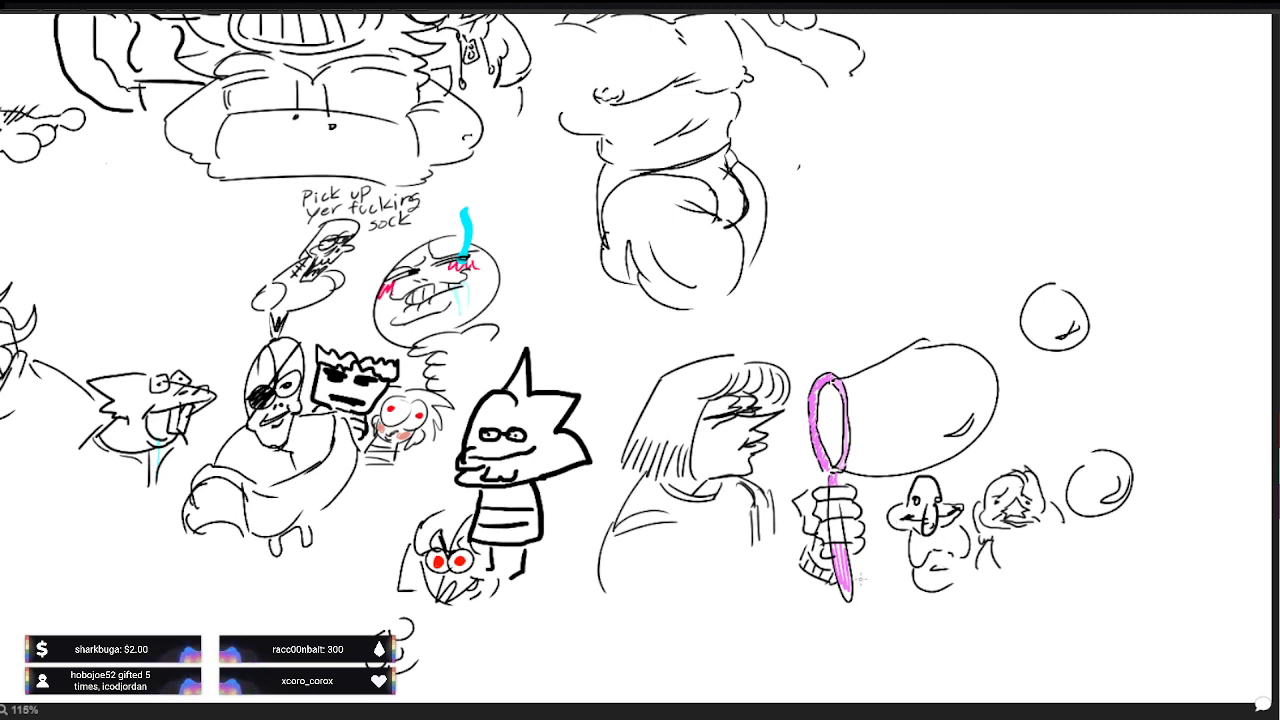
pyautogui.hotkey('ctrl', 'z')
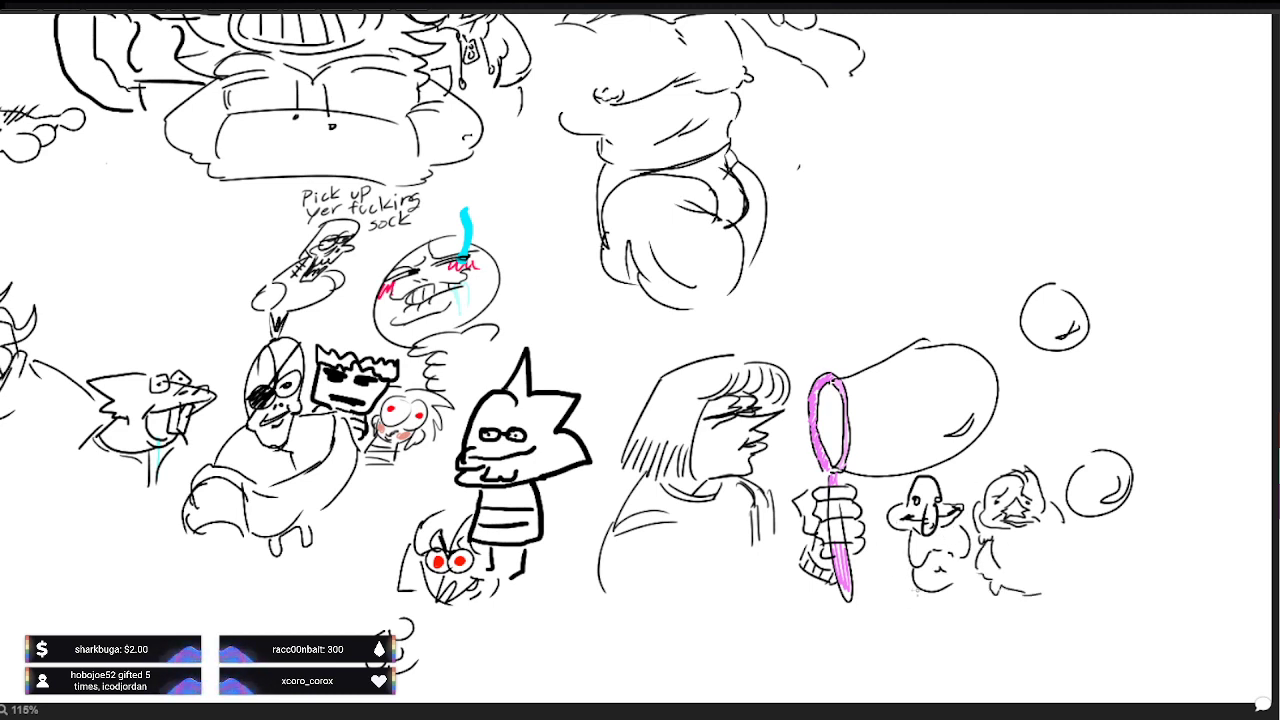
pyautogui.moveTo(918, 588)
pyautogui.mouseDown()
pyautogui.moveTo(921, 615)
pyautogui.moveTo(935, 599)
pyautogui.mouseUp()
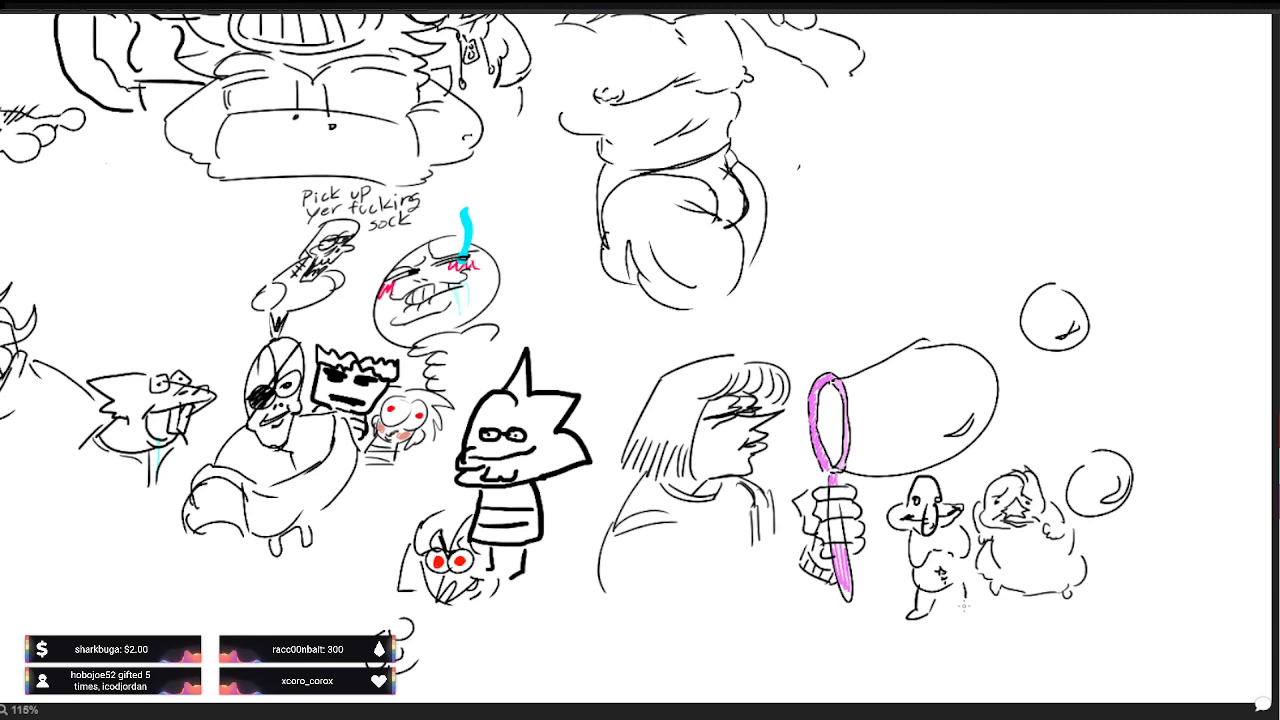
pyautogui.moveTo(965, 594)
pyautogui.mouseDown()
pyautogui.moveTo(972, 603)
pyautogui.moveTo(953, 608)
pyautogui.mouseUp()
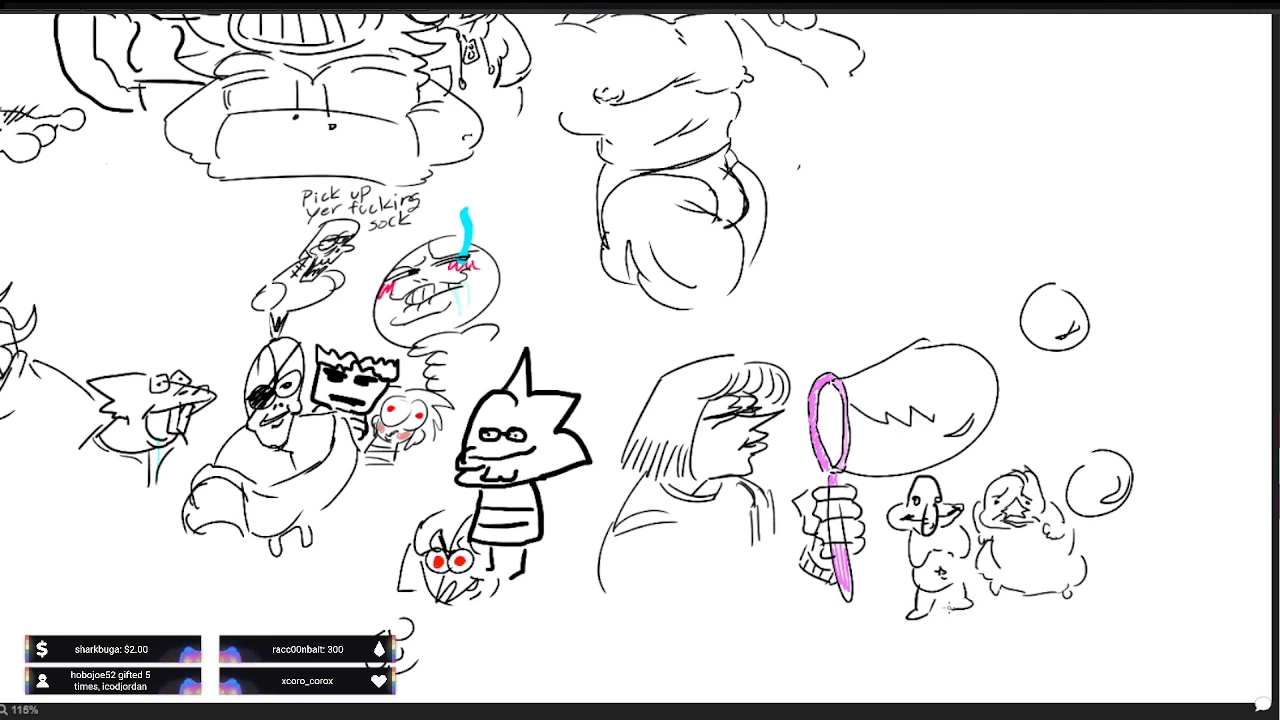
# Step: Draw a jagged toothy grin and two round eyes inside the large bubble, and add scribbled hair to the plump figure's lower belly
pyautogui.moveTo(935, 408)
pyautogui.mouseDown()
pyautogui.moveTo(956, 363)
pyautogui.moveTo(965, 416)
pyautogui.mouseUp()
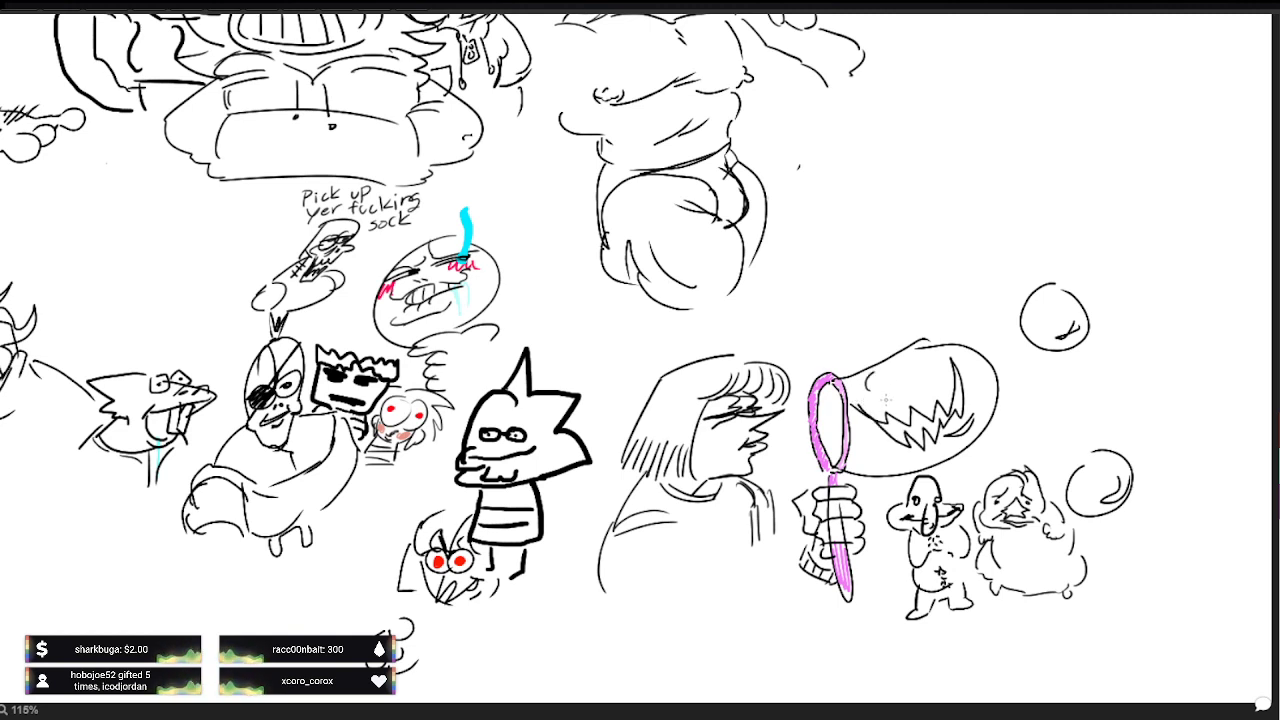
pyautogui.moveTo(886, 398); pyautogui.dragTo(922, 362)
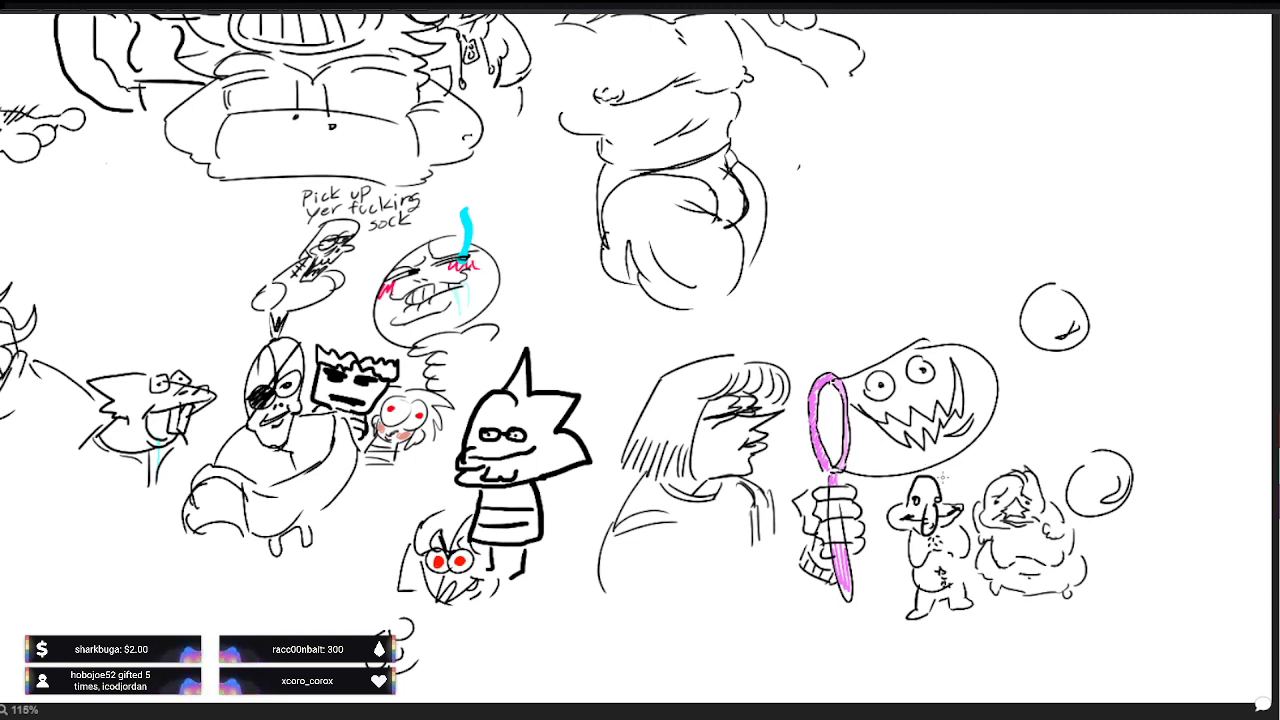
pyautogui.moveTo(1028, 576); pyautogui.dragTo(1038, 590)
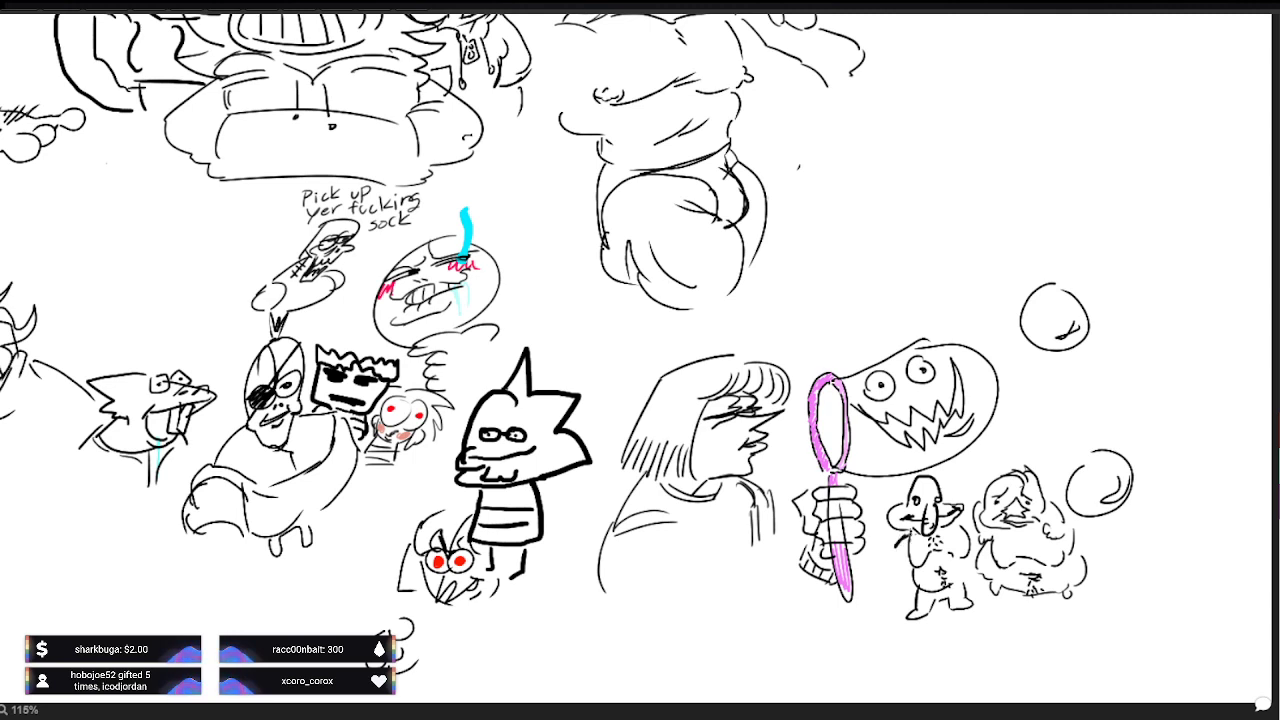
# Step: Draw a small figure with glasses, red mouth, dark bangs, bent arms and a raised hand beside the lower small bubble
pyautogui.moveTo(1150, 488)
pyautogui.mouseDown()
pyautogui.moveTo(1172, 465)
pyautogui.moveTo(1146, 496)
pyautogui.moveTo(1190, 494)
pyautogui.moveTo(1146, 514)
pyautogui.moveTo(1188, 516)
pyautogui.mouseUp()
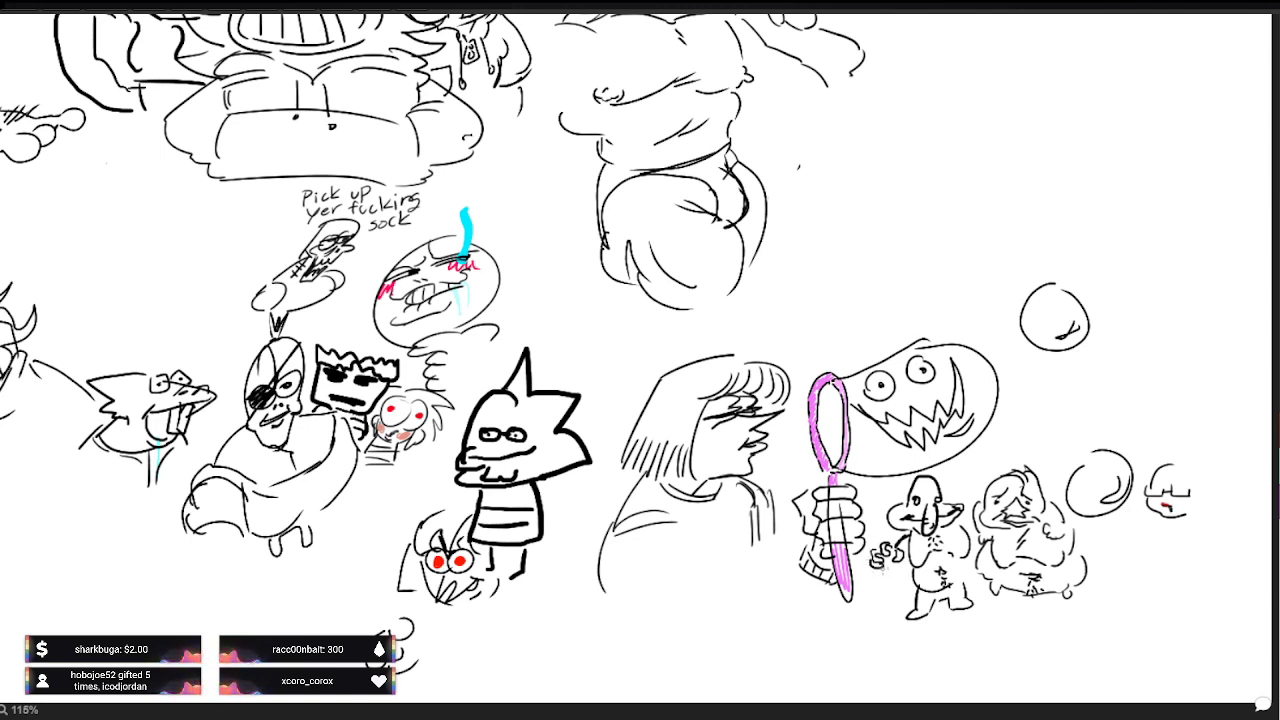
pyautogui.moveTo(1196, 504)
pyautogui.mouseDown()
pyautogui.moveTo(1214, 482)
pyautogui.moveTo(1213, 503)
pyautogui.mouseUp()
pyautogui.moveTo(1206, 500); pyautogui.dragTo(1212, 555)
pyautogui.moveTo(1171, 466)
pyautogui.mouseDown()
pyautogui.moveTo(1212, 555)
pyautogui.moveTo(1196, 483)
pyautogui.moveTo(1131, 552)
pyautogui.mouseUp()
pyautogui.moveTo(1168, 466); pyautogui.dragTo(1156, 486)
pyautogui.moveTo(1130, 551)
pyautogui.mouseDown()
pyautogui.moveTo(1143, 556)
pyautogui.moveTo(1067, 544)
pyautogui.mouseUp()
pyautogui.moveTo(1072, 486); pyautogui.dragTo(1067, 564)
pyautogui.moveTo(1120, 506); pyautogui.dragTo(1136, 574)
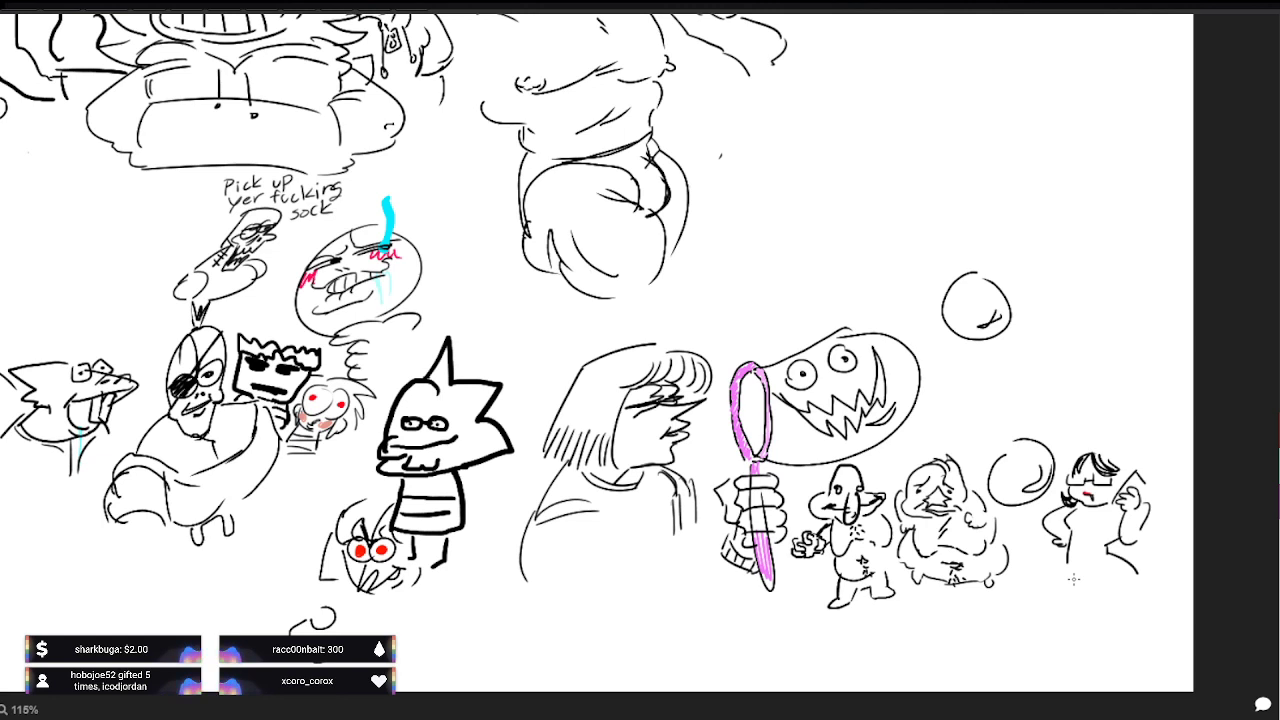
# Step: Give the glasses-wearing figure a long flared dress with a center seam and a tall puffy cap
pyautogui.moveTo(1062, 560)
pyautogui.mouseDown()
pyautogui.moveTo(1072, 600)
pyautogui.moveTo(1130, 602)
pyautogui.mouseUp()
pyautogui.moveTo(1090, 460); pyautogui.dragTo(1110, 482)
pyautogui.moveTo(1137, 572); pyautogui.dragTo(1128, 602)
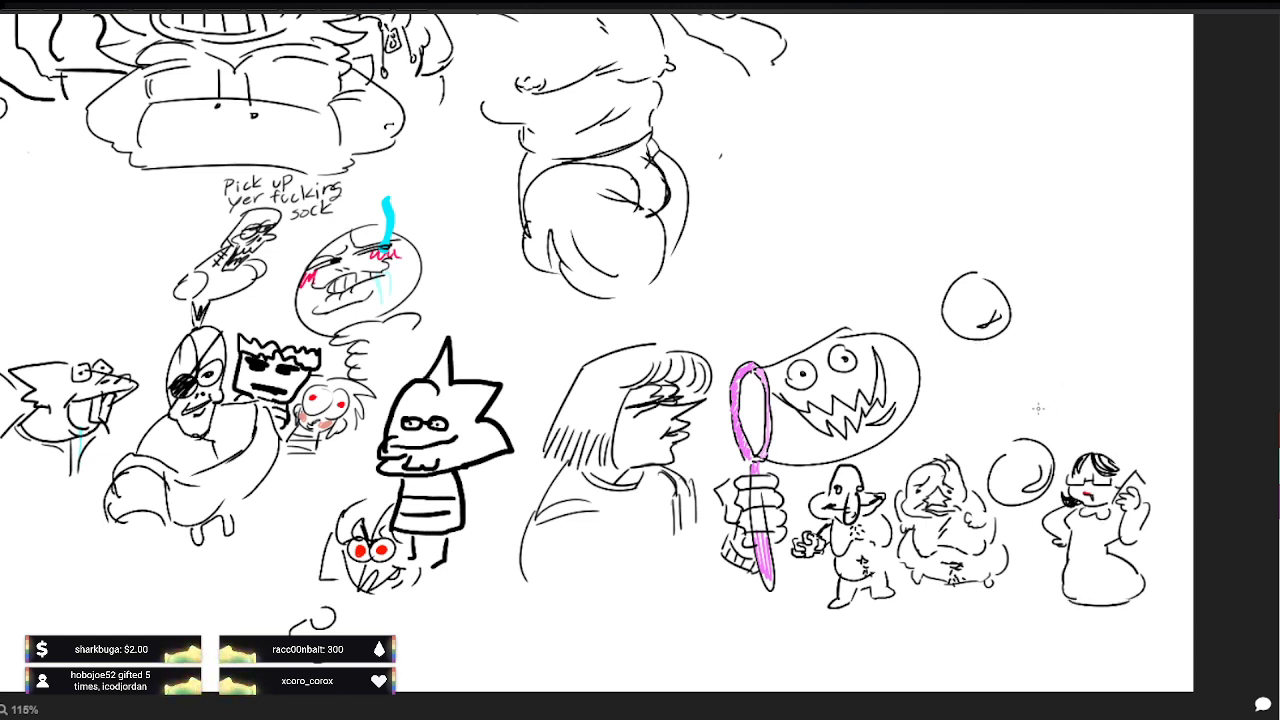
pyautogui.moveTo(1070, 458)
pyautogui.mouseDown()
pyautogui.moveTo(1074, 426)
pyautogui.moveTo(1138, 440)
pyautogui.mouseUp()
pyautogui.moveTo(1087, 530); pyautogui.dragTo(1086, 602)
pyautogui.moveTo(1137, 440); pyautogui.dragTo(1131, 471)
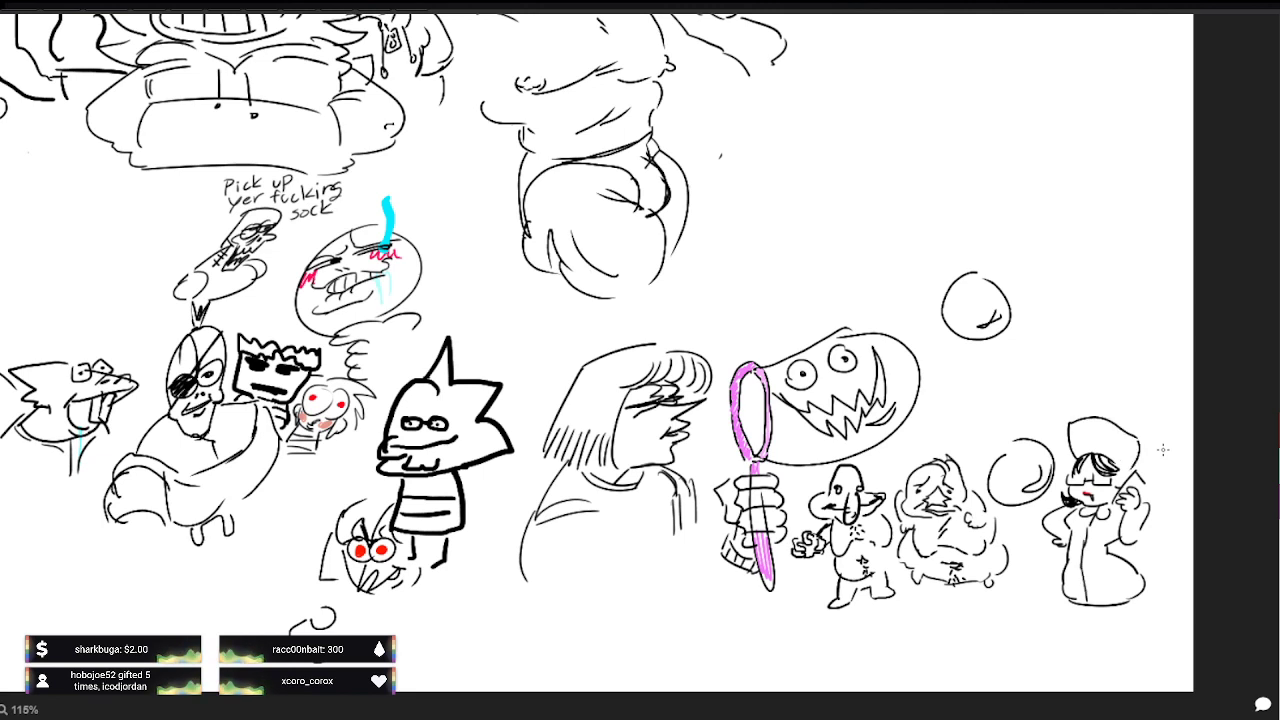
# Step: Write "Nurse" on the cap, add stitch marks along the dress seam and start a curved leg beneath the hem
pyautogui.moveTo(1074, 429); pyautogui.dragTo(1074, 445)
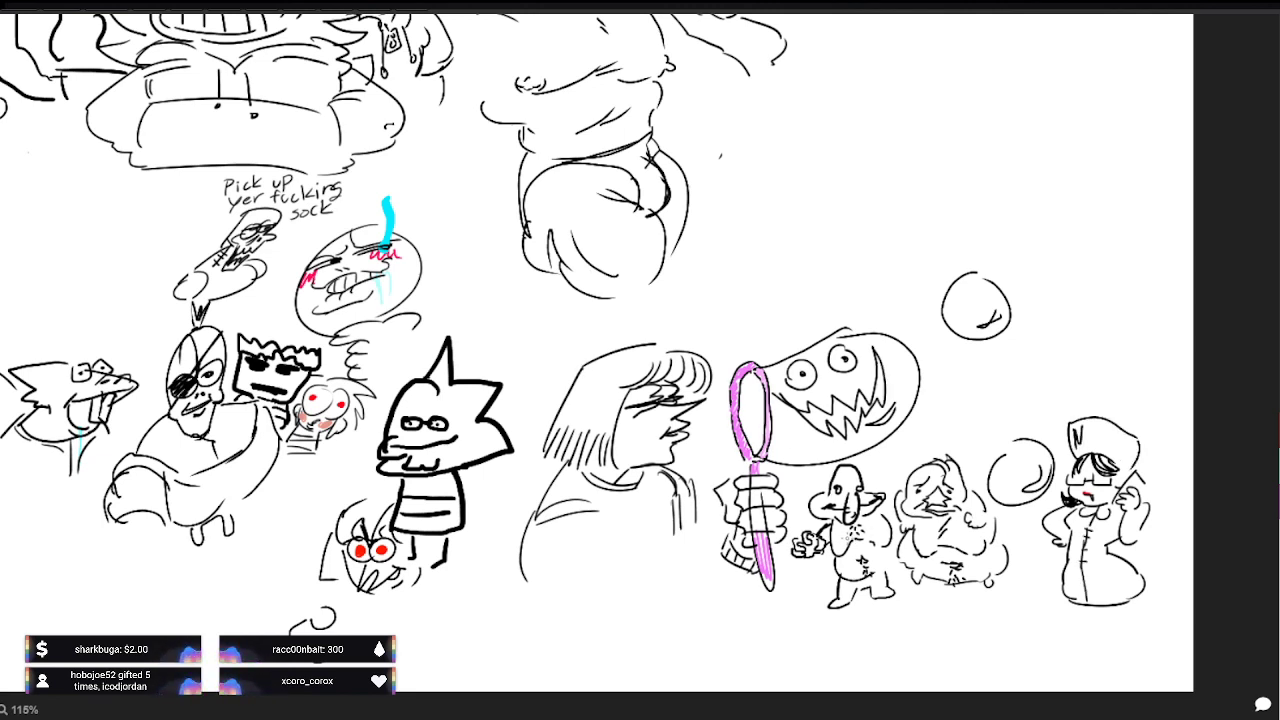
pyautogui.moveTo(1085, 434); pyautogui.dragTo(1094, 442)
pyautogui.moveTo(1095, 435); pyautogui.dragTo(1101, 434)
pyautogui.moveTo(1107, 432); pyautogui.dragTo(1102, 442)
pyautogui.moveTo(1108, 438); pyautogui.dragTo(1116, 441)
pyautogui.moveTo(1083, 577); pyautogui.dragTo(1092, 577)
pyautogui.moveTo(1083, 590)
pyautogui.mouseDown()
pyautogui.moveTo(1068, 620)
pyautogui.moveTo(1088, 632)
pyautogui.mouseUp()
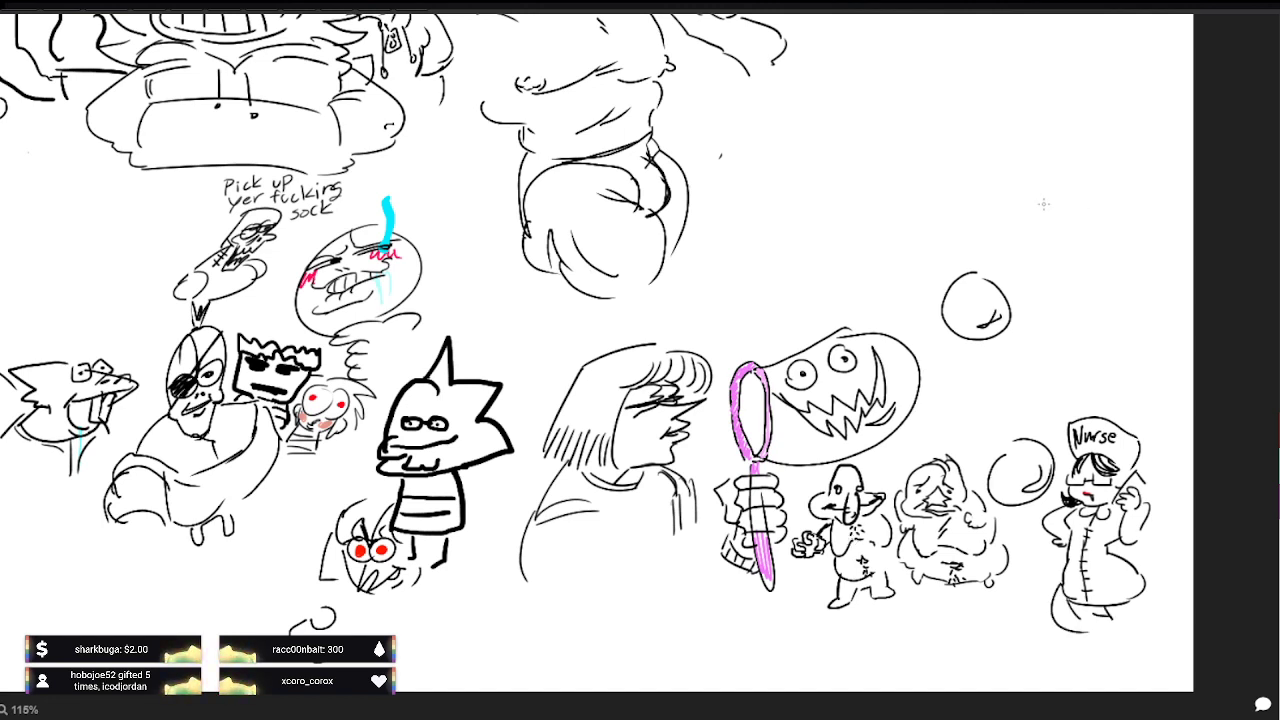
pyautogui.moveTo(1148, 582)
pyautogui.mouseDown()
pyautogui.moveTo(1168, 620)
pyautogui.moveTo(1058, 645)
pyautogui.moveTo(1124, 666)
pyautogui.moveTo(1172, 628)
pyautogui.moveTo(1137, 628)
pyautogui.moveTo(1106, 651)
pyautogui.mouseUp()
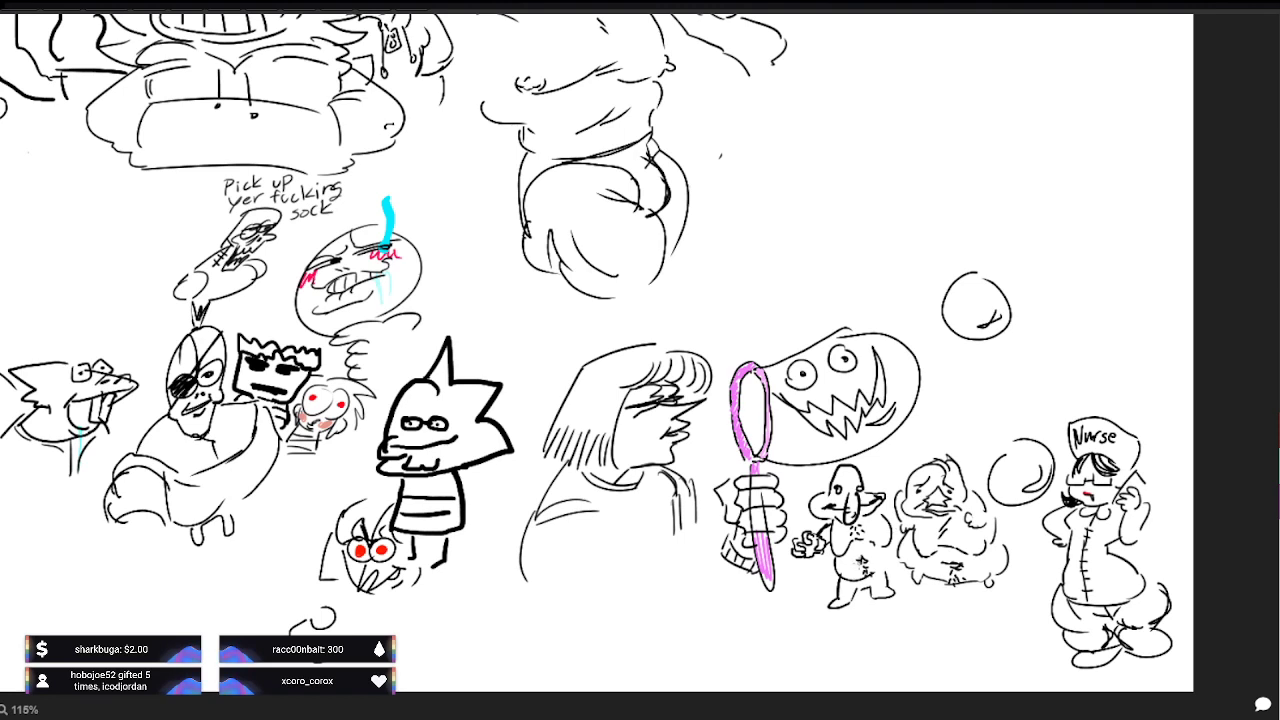
pyautogui.hotkey('ctrl', 'z')
pyautogui.hotkey('ctrl', 'z')
pyautogui.hotkey('ctrl', 'z')
pyautogui.hotkey('ctrl', 'z')
pyautogui.hotkey('ctrl', 'z')
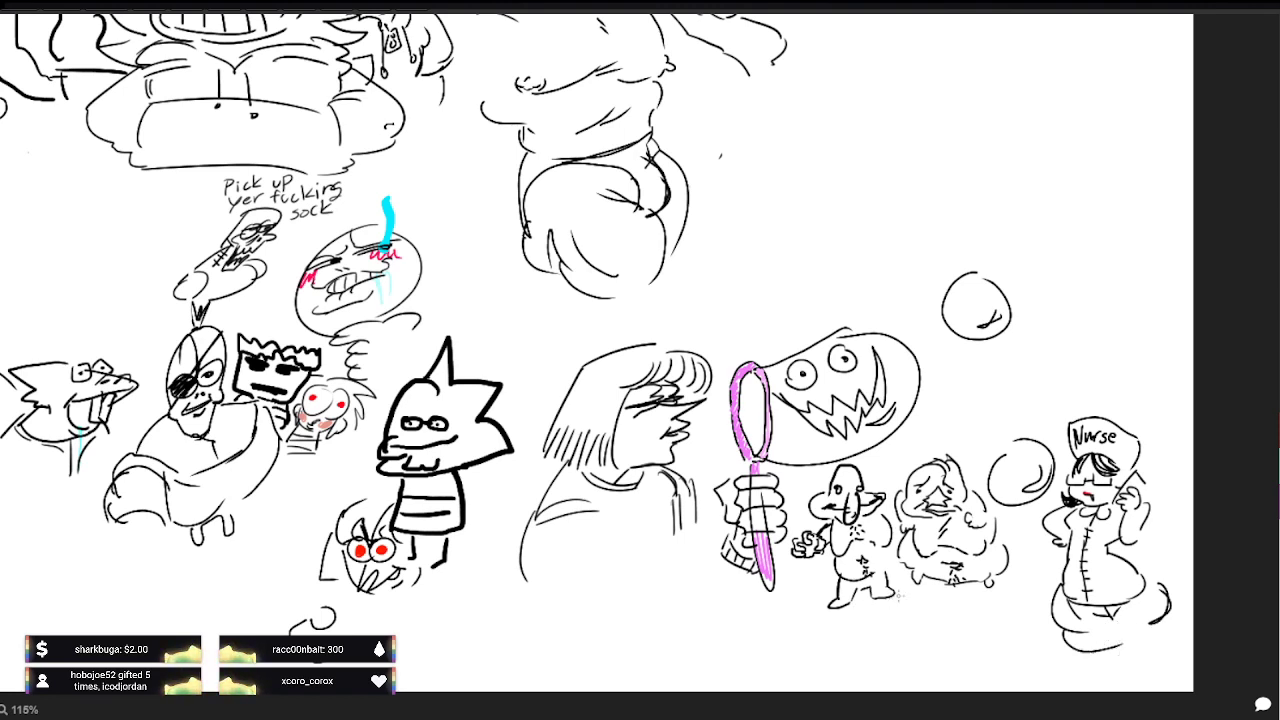
pyautogui.hotkey('ctrl', 'z')
pyautogui.hotkey('ctrl', 'z')
pyautogui.hotkey('ctrl', 'z')
pyautogui.hotkey('ctrl', 'z')
pyautogui.hotkey('ctrl', 'z')
pyautogui.hotkey('ctrl', 'y')
pyautogui.hotkey('ctrl', 'y')
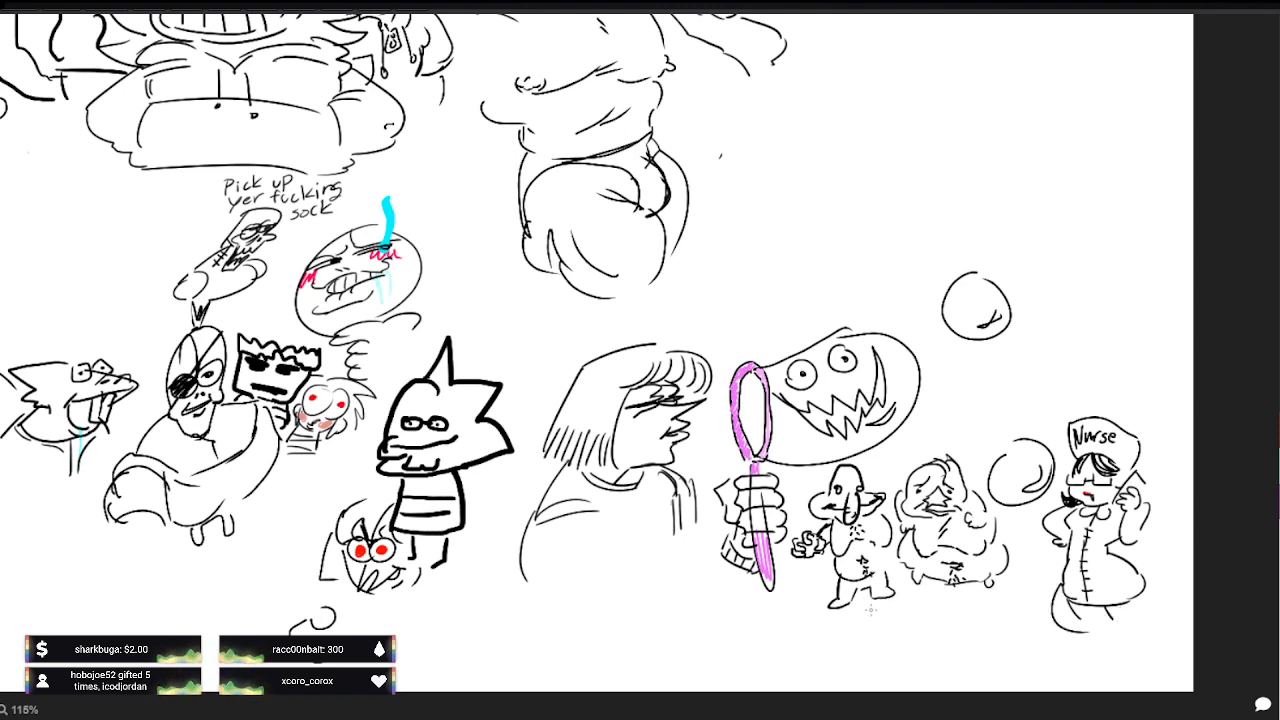
pyautogui.hotkey('ctrl', 'y')
pyautogui.hotkey('ctrl', 'y')
pyautogui.hotkey('ctrl', 'y')
pyautogui.hotkey('ctrl', 'y')
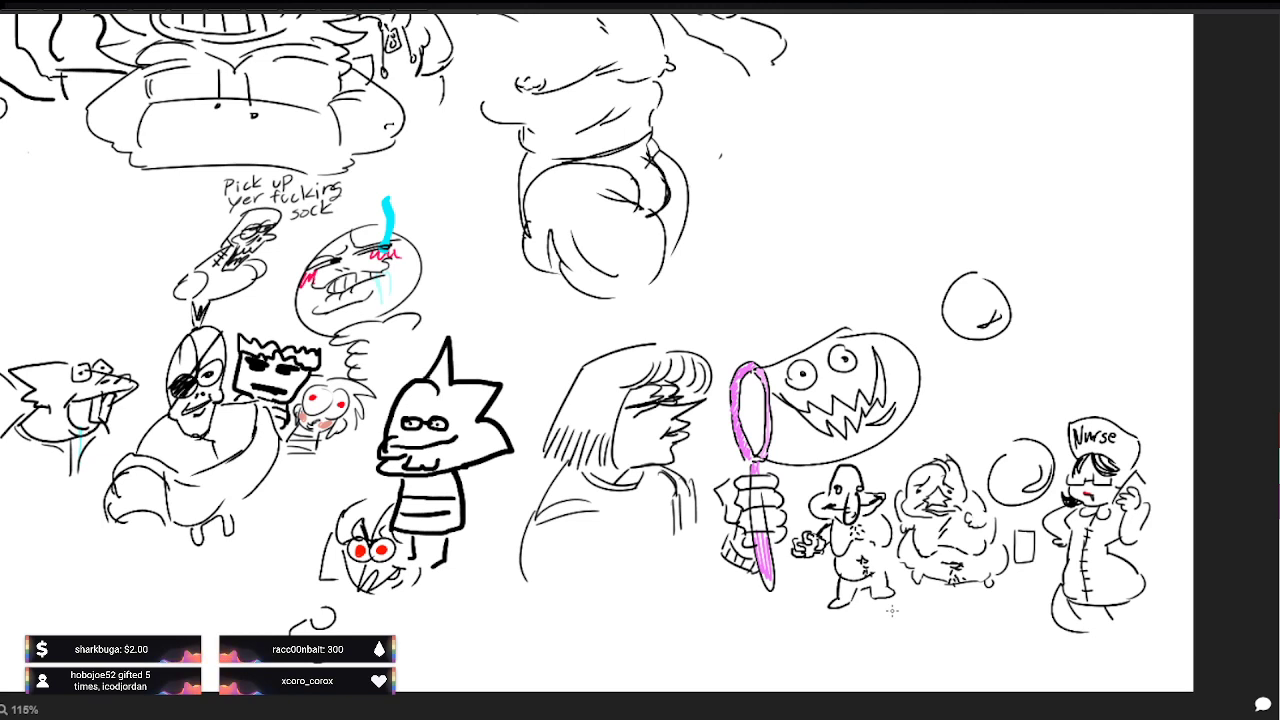
# Step: Replace the nurse's curved leg with short leg strokes and turn the small rectangle into a tiny figure with a face and legs
pyautogui.hotkey('ctrl', 'z')
pyautogui.hotkey('ctrl', 'y')
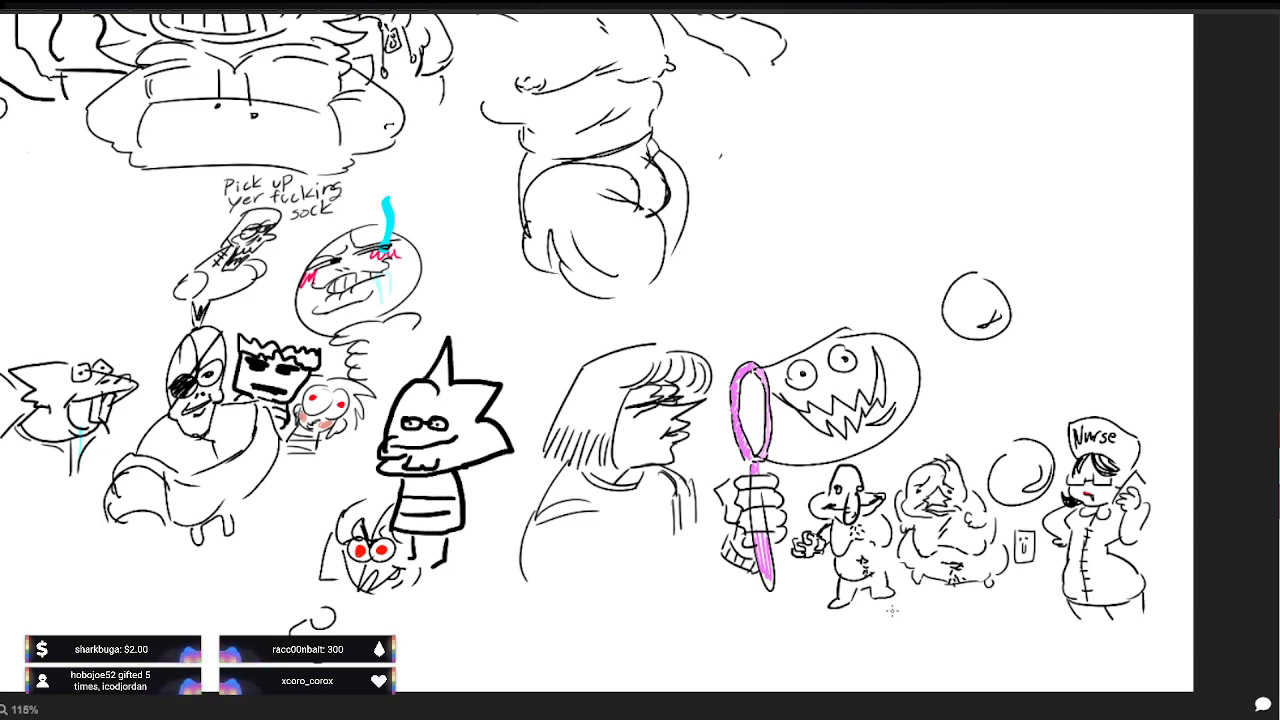
pyautogui.hotkey('ctrl', 'z')
pyautogui.hotkey('ctrl', 'z')
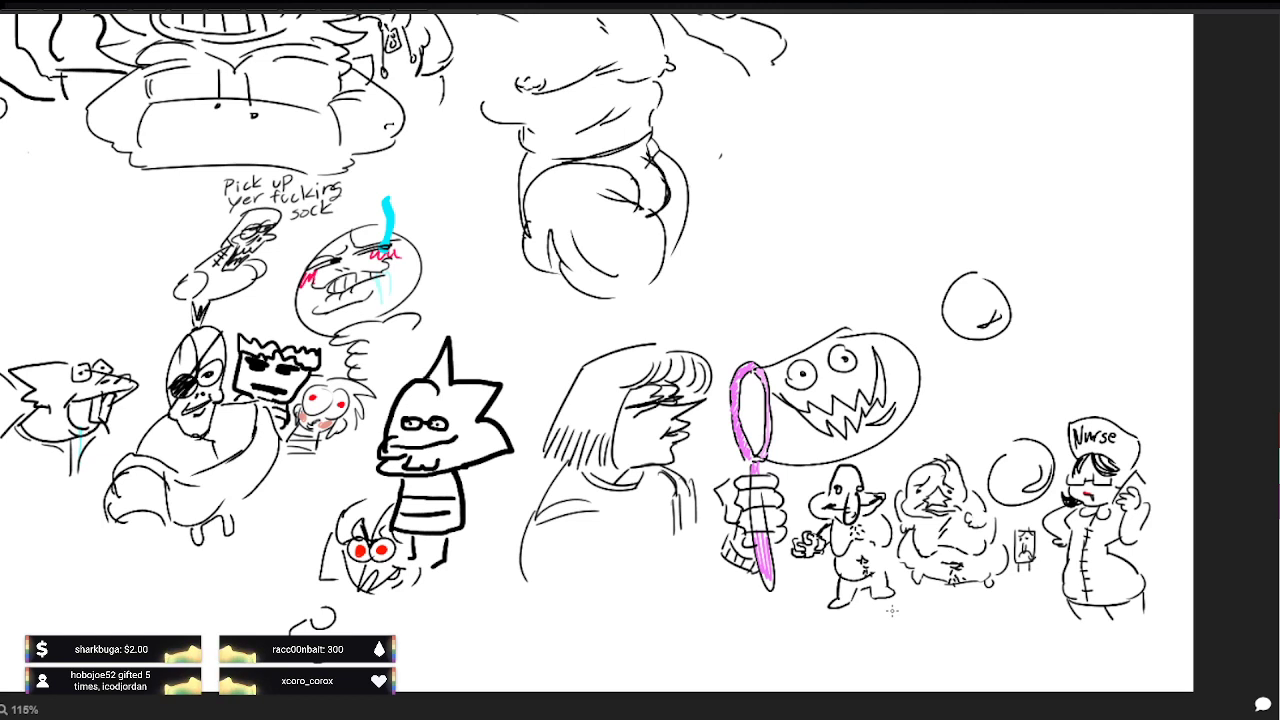
pyautogui.hotkey('ctrl', 'z')
pyautogui.hotkey('ctrl', 'y')
pyautogui.hotkey('ctrl', 'y')
pyautogui.hotkey('ctrl', 'y')
pyautogui.hotkey('ctrl', 'y')
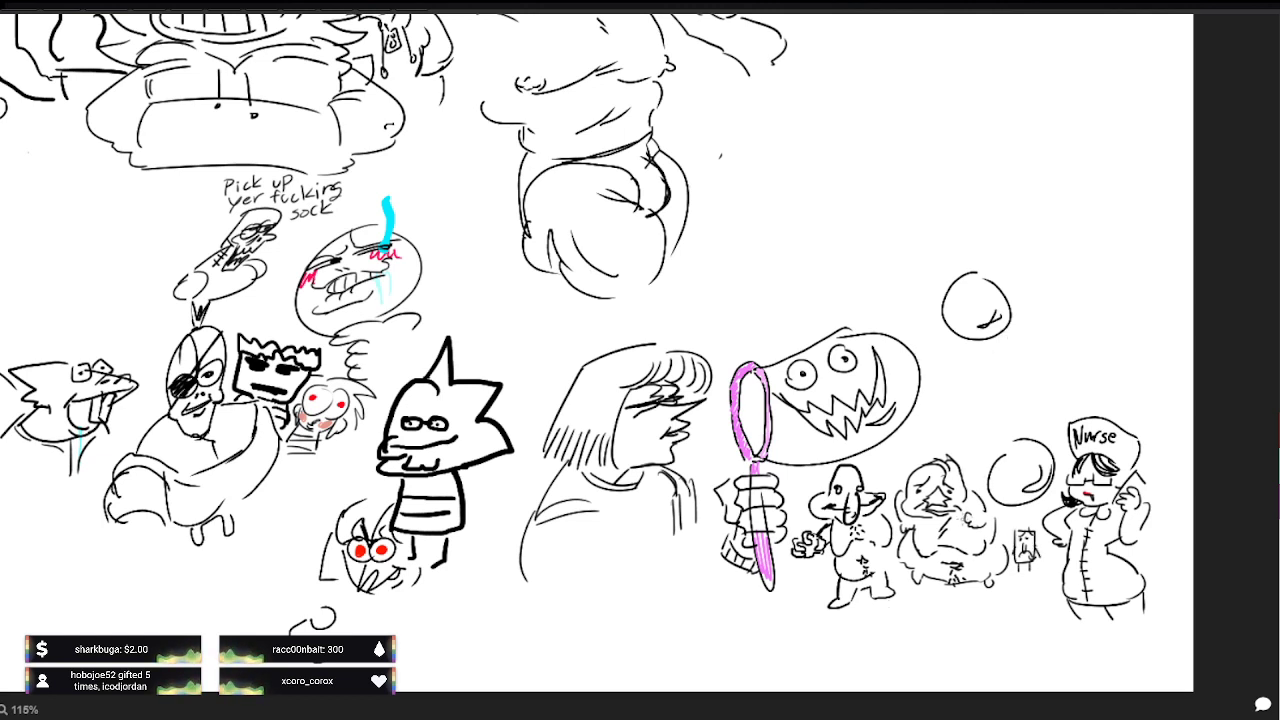
# Step: Remove the "Nurse" lettering from the cap and finish the tiny rectangular figure with lines above its head
pyautogui.hotkey('ctrl', 'z')
pyautogui.hotkey('ctrl', 'z')
pyautogui.hotkey('ctrl', 'z')
pyautogui.hotkey('ctrl', 'z')
pyautogui.hotkey('ctrl', 'z')
pyautogui.hotkey('ctrl', 'z')
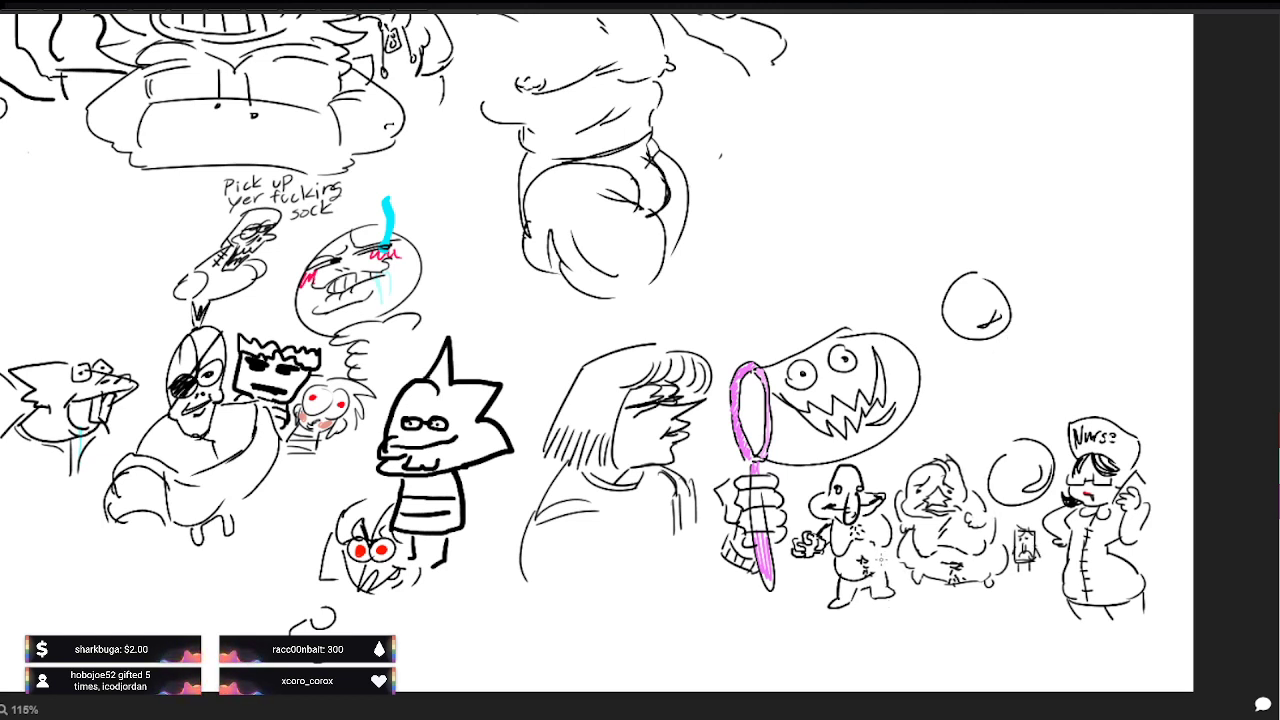
pyautogui.hotkey('ctrl', 'z')
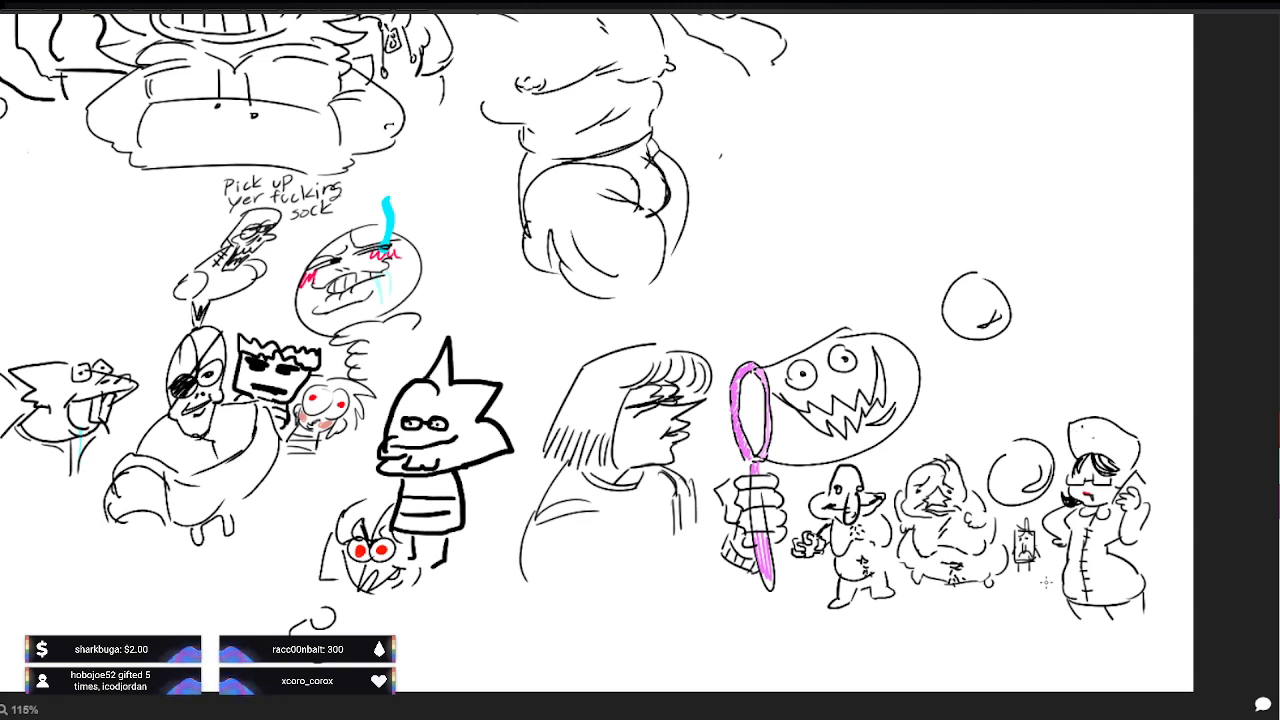
# Step: Write "SlUT" across the front of the empty nurse cap
pyautogui.hotkey('ctrl', 'y')
pyautogui.hotkey('ctrl', 'y')
pyautogui.hotkey('ctrl', 'y')
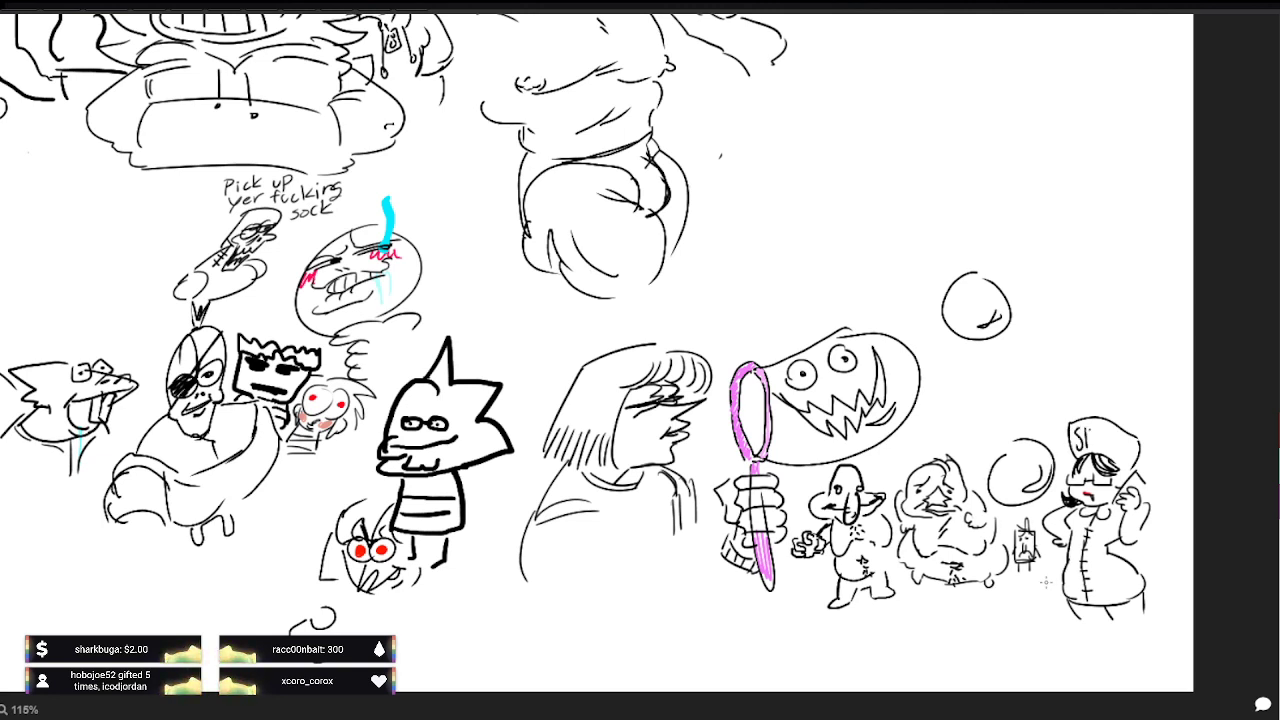
pyautogui.hotkey('ctrl', 'y')
pyautogui.hotkey('ctrl', 'y')
pyautogui.hotkey('ctrl', 'y')
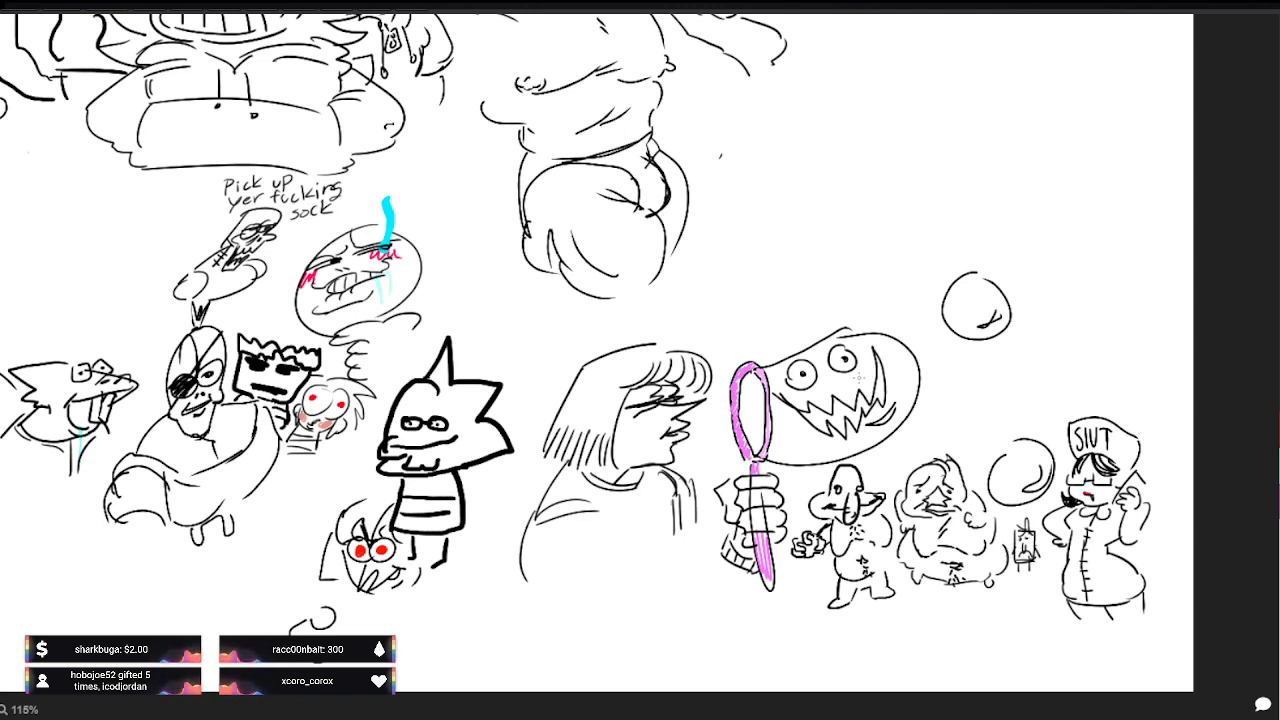
# Step: Write "they are out again" above the nurse and enclose the words in a speech bubble pointing down to her
pyautogui.moveTo(1035, 350)
pyautogui.mouseDown()
pyautogui.moveTo(1036, 372)
pyautogui.moveTo(1064, 352)
pyautogui.moveTo(1066, 378)
pyautogui.mouseUp()
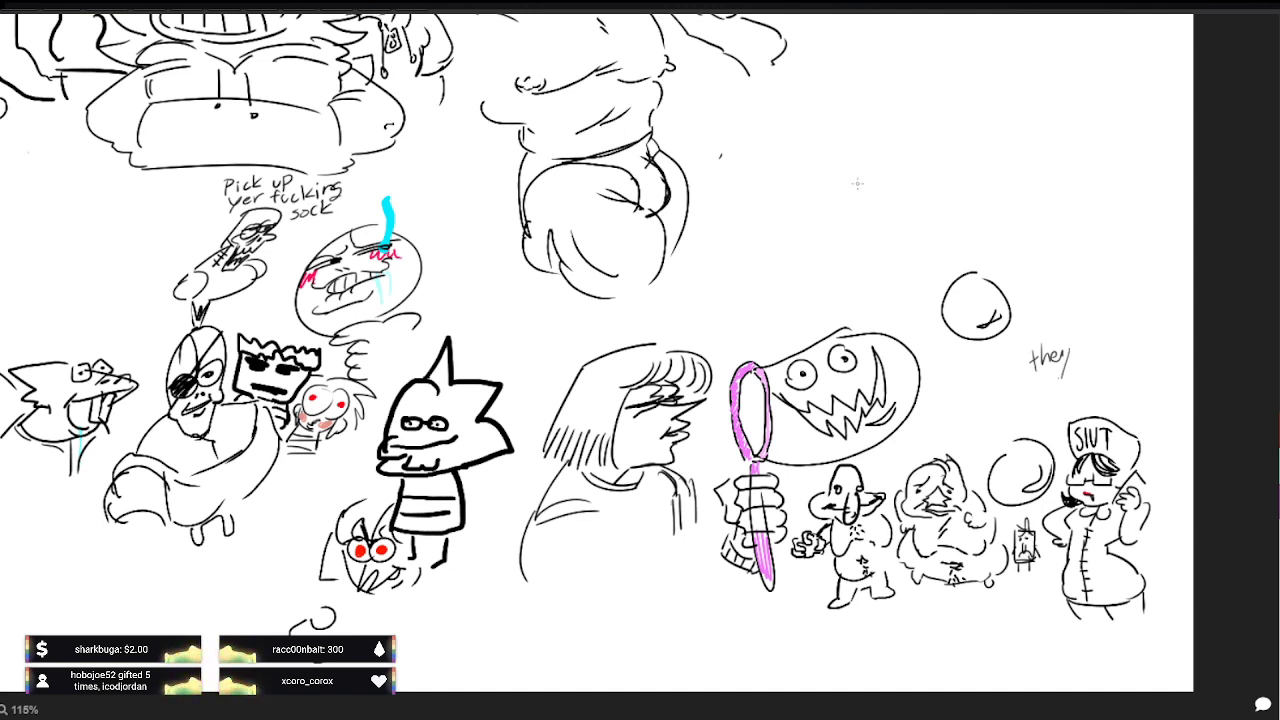
pyautogui.moveTo(1094, 344)
pyautogui.mouseDown()
pyautogui.moveTo(1086, 354)
pyautogui.moveTo(1106, 350)
pyautogui.mouseUp()
pyautogui.moveTo(1104, 350)
pyautogui.mouseDown()
pyautogui.moveTo(1118, 336)
pyautogui.moveTo(1078, 366)
pyautogui.moveTo(1104, 362)
pyautogui.moveTo(1070, 392)
pyautogui.moveTo(1080, 404)
pyautogui.moveTo(1097, 383)
pyautogui.moveTo(1138, 382)
pyautogui.mouseUp()
pyautogui.moveTo(1077, 325)
pyautogui.mouseDown()
pyautogui.moveTo(1083, 402)
pyautogui.moveTo(1121, 406)
pyautogui.moveTo(1080, 324)
pyautogui.mouseUp()
pyautogui.moveTo(1108, 399); pyautogui.dragTo(1121, 406)
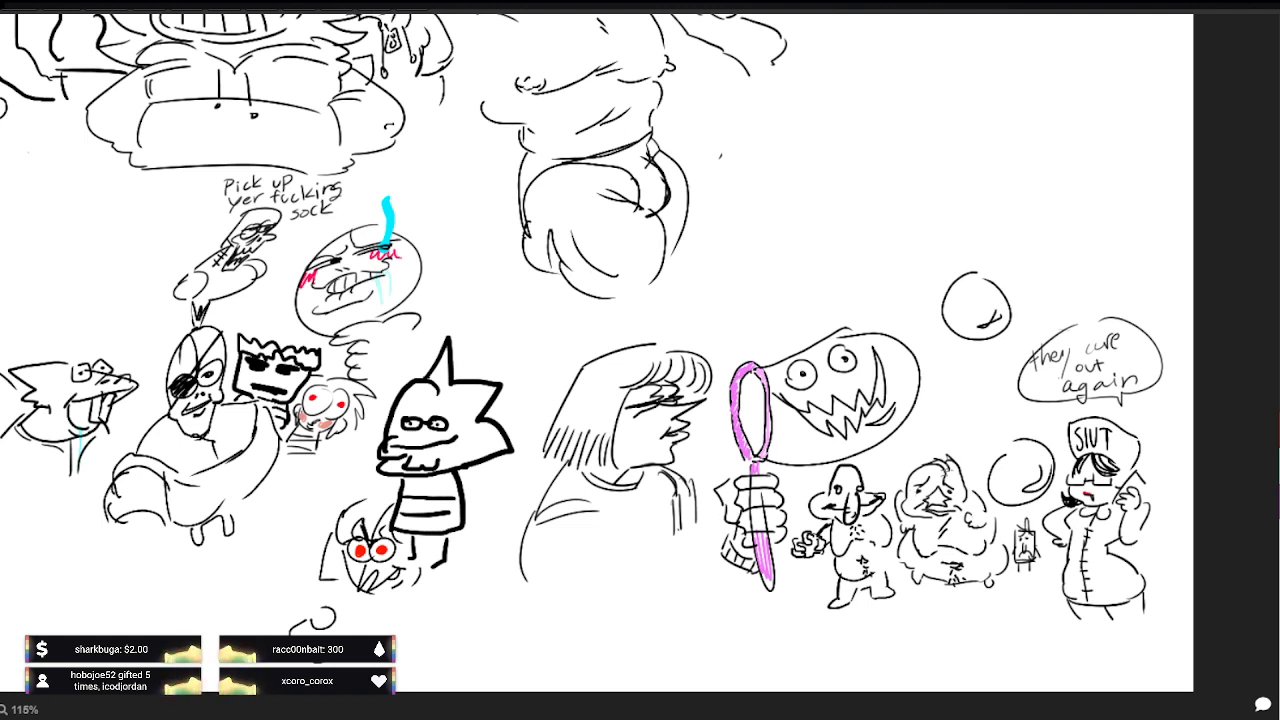
pyautogui.moveTo(516, 584); pyautogui.dragTo(608, 618)
pyautogui.moveTo(560, 622)
pyautogui.mouseDown()
pyautogui.moveTo(540, 626)
pyautogui.moveTo(566, 622)
pyautogui.mouseUp()
pyautogui.moveTo(660, 602)
pyautogui.mouseDown()
pyautogui.moveTo(704, 618)
pyautogui.moveTo(633, 622)
pyautogui.mouseUp()
pyautogui.hotkey('ctrl', 'z')
pyautogui.hotkey('ctrl', 'z')
pyautogui.hotkey('ctrl', 'z')
pyautogui.hotkey('ctrl', 'z')
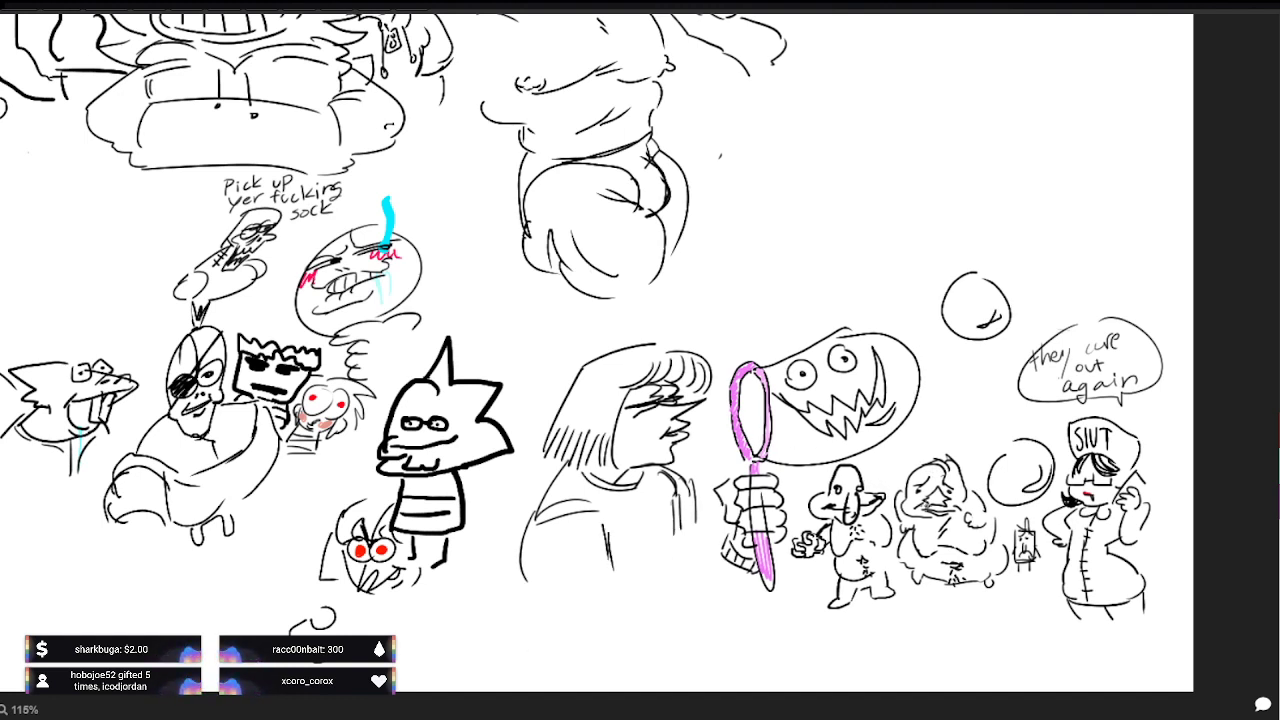
# Step: Draw the chin of the long-haired figure above the upper small bubble and put a long cigarette in its mouth
pyautogui.moveTo(1013, 16)
pyautogui.mouseDown()
pyautogui.moveTo(1033, 35)
pyautogui.moveTo(1088, 16)
pyautogui.mouseUp()
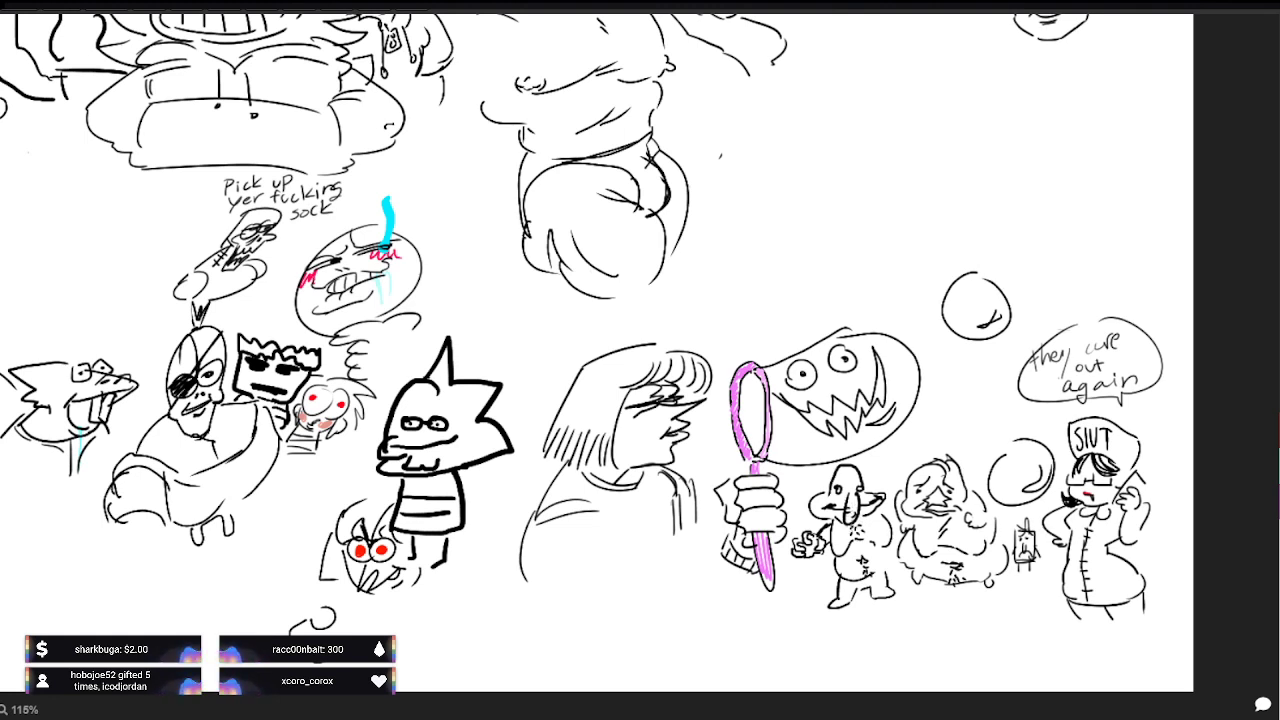
pyautogui.moveTo(1030, 22); pyautogui.dragTo(983, 66)
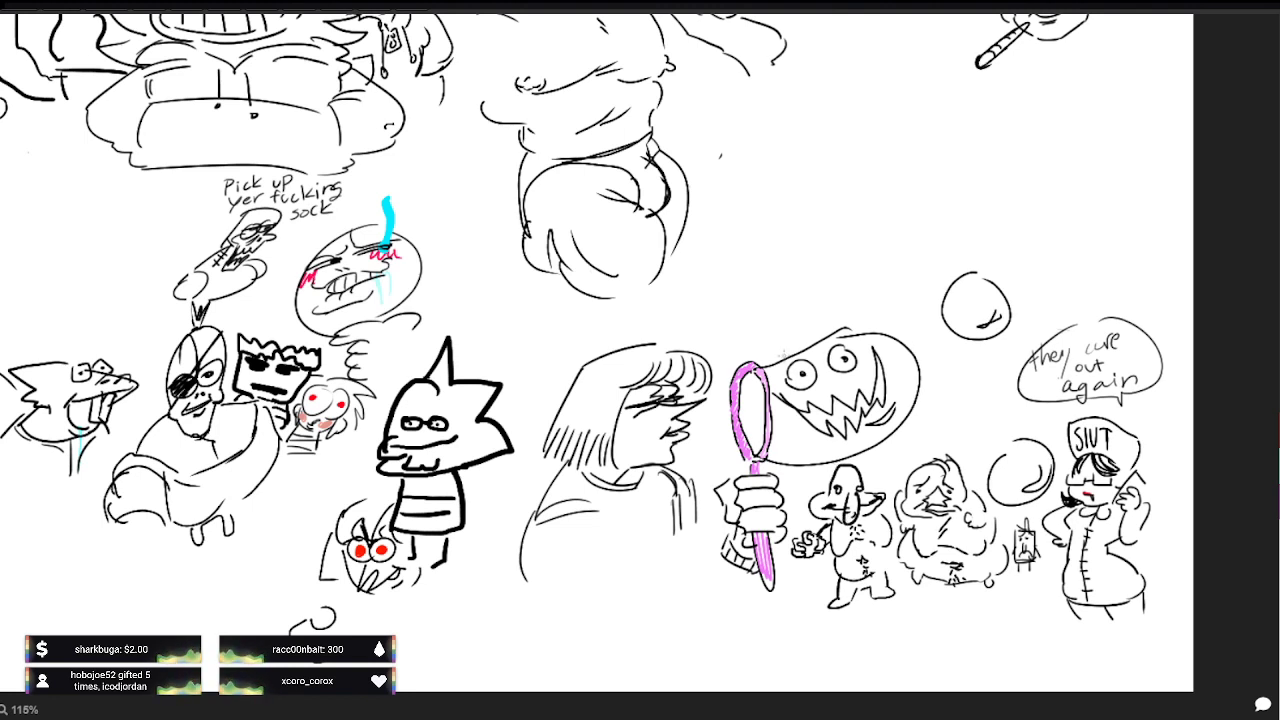
# Step: Draw a bear face with round eyes, a dark nose and puffy cheeks below the crouching bald figure
pyautogui.moveTo(697, 528); pyautogui.dragTo(696, 321)
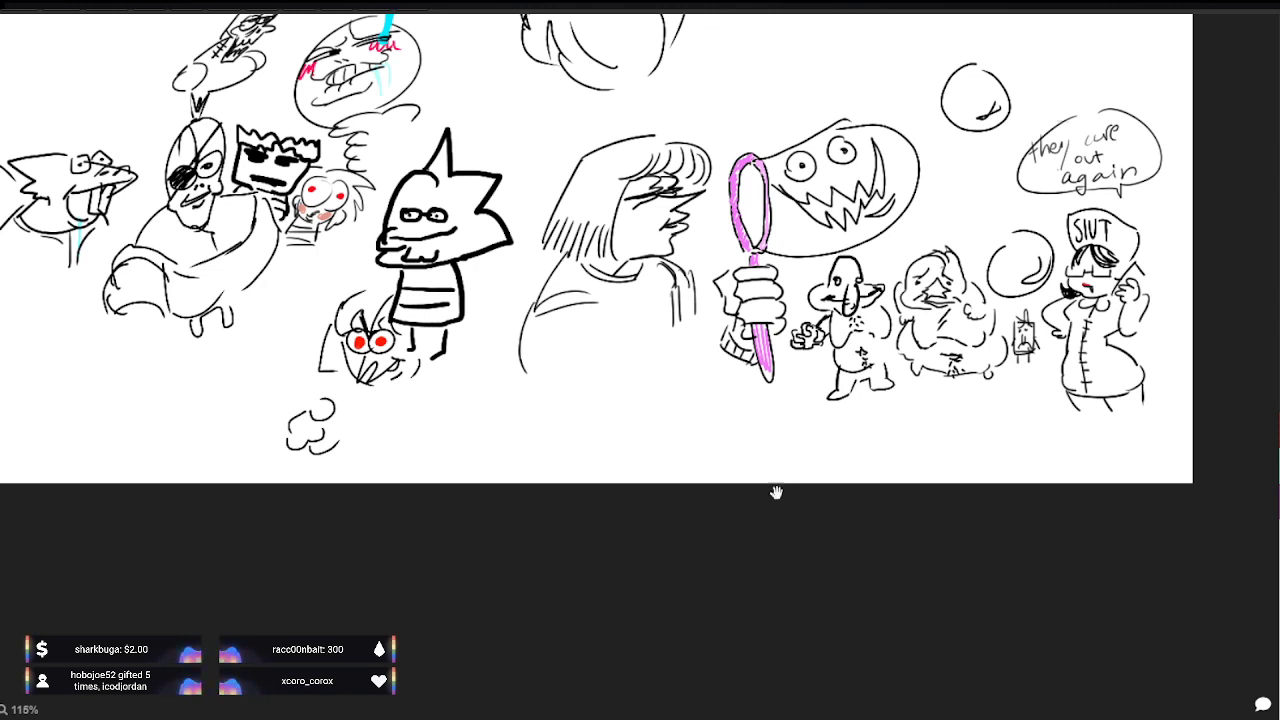
pyautogui.scroll(4, 774, 491)
pyautogui.moveTo(756, 173)
pyautogui.mouseDown()
pyautogui.moveTo(765, 330)
pyautogui.moveTo(725, 440)
pyautogui.moveTo(655, 495)
pyautogui.mouseUp()
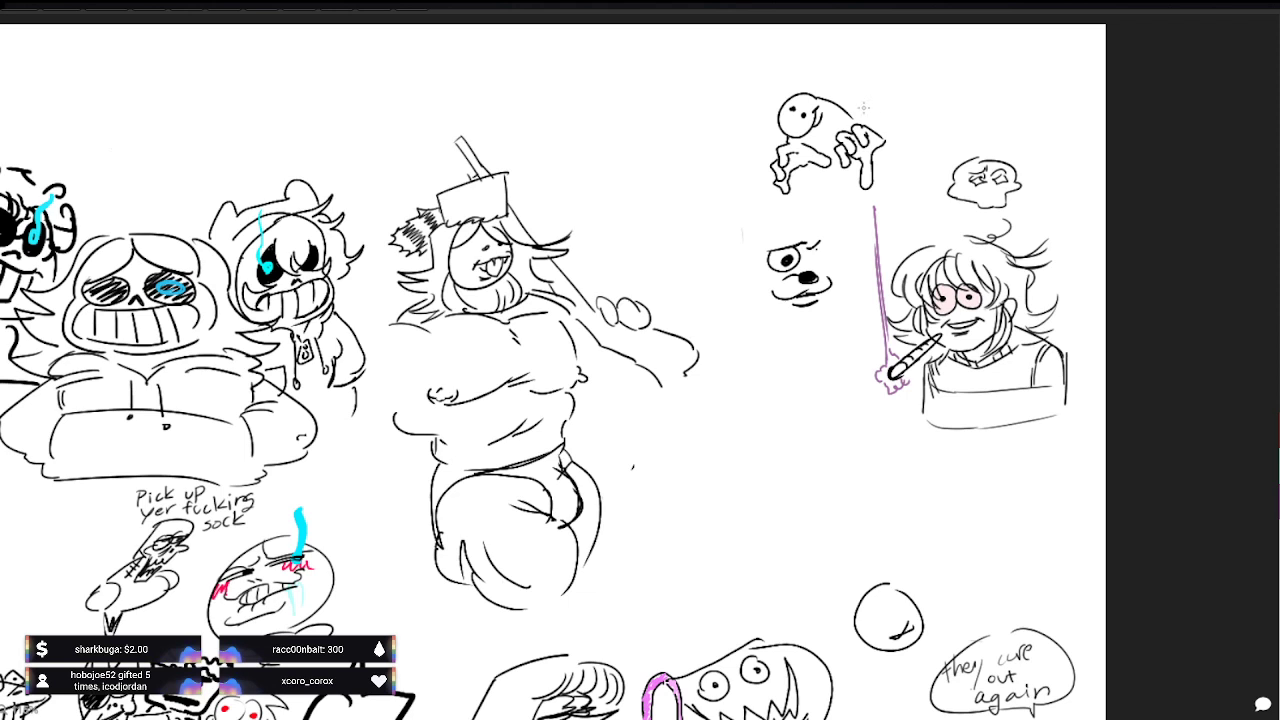
pyautogui.moveTo(935, 99)
pyautogui.mouseDown()
pyautogui.moveTo(897, 92)
pyautogui.moveTo(939, 138)
pyautogui.moveTo(933, 95)
pyautogui.moveTo(906, 118)
pyautogui.moveTo(940, 114)
pyautogui.moveTo(937, 127)
pyautogui.moveTo(905, 132)
pyautogui.moveTo(893, 121)
pyautogui.moveTo(910, 106)
pyautogui.moveTo(939, 113)
pyautogui.moveTo(894, 157)
pyautogui.mouseUp()
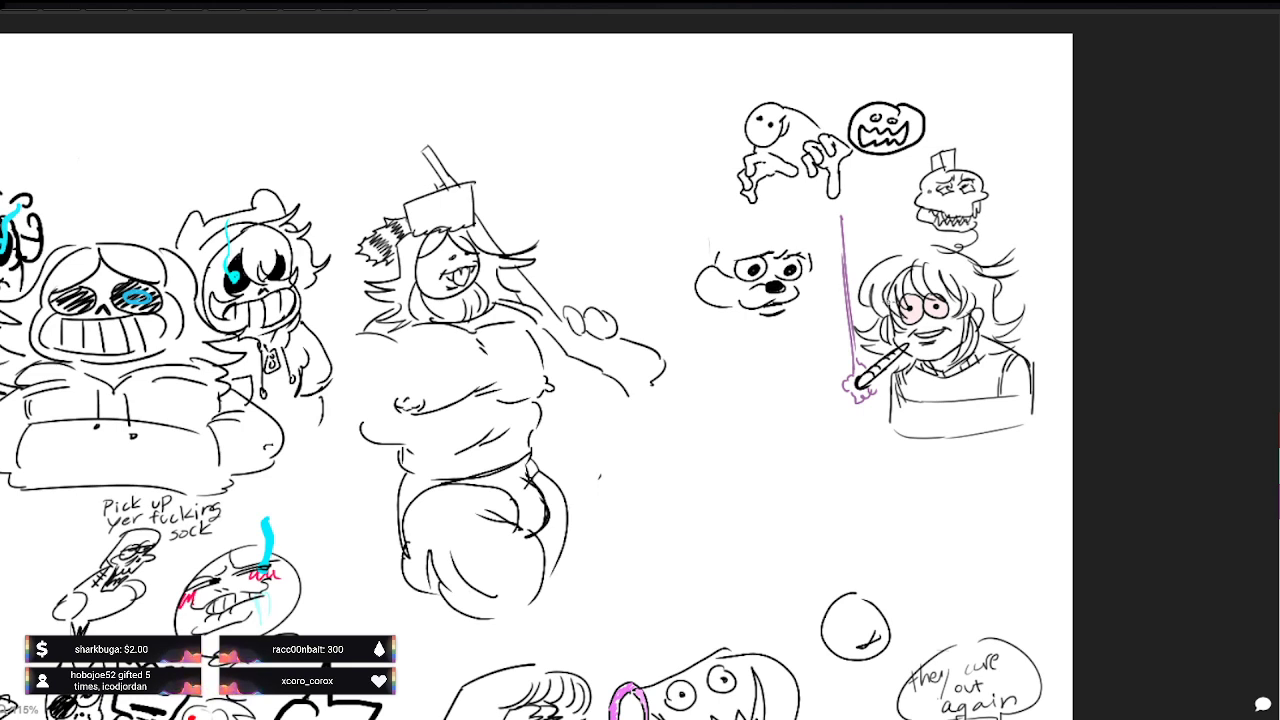
pyautogui.moveTo(812, 270); pyautogui.dragTo(816, 306)
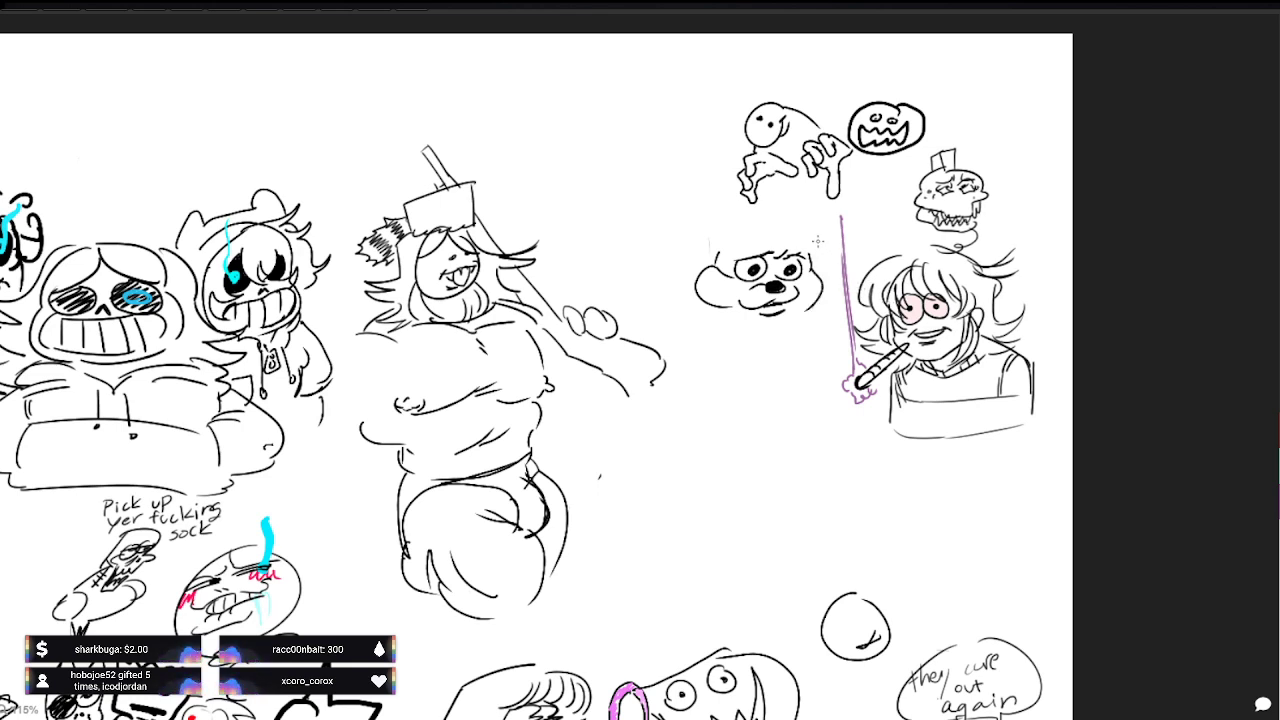
pyautogui.hotkey('ctrl', 'z')
pyautogui.hotkey('ctrl', 'z')
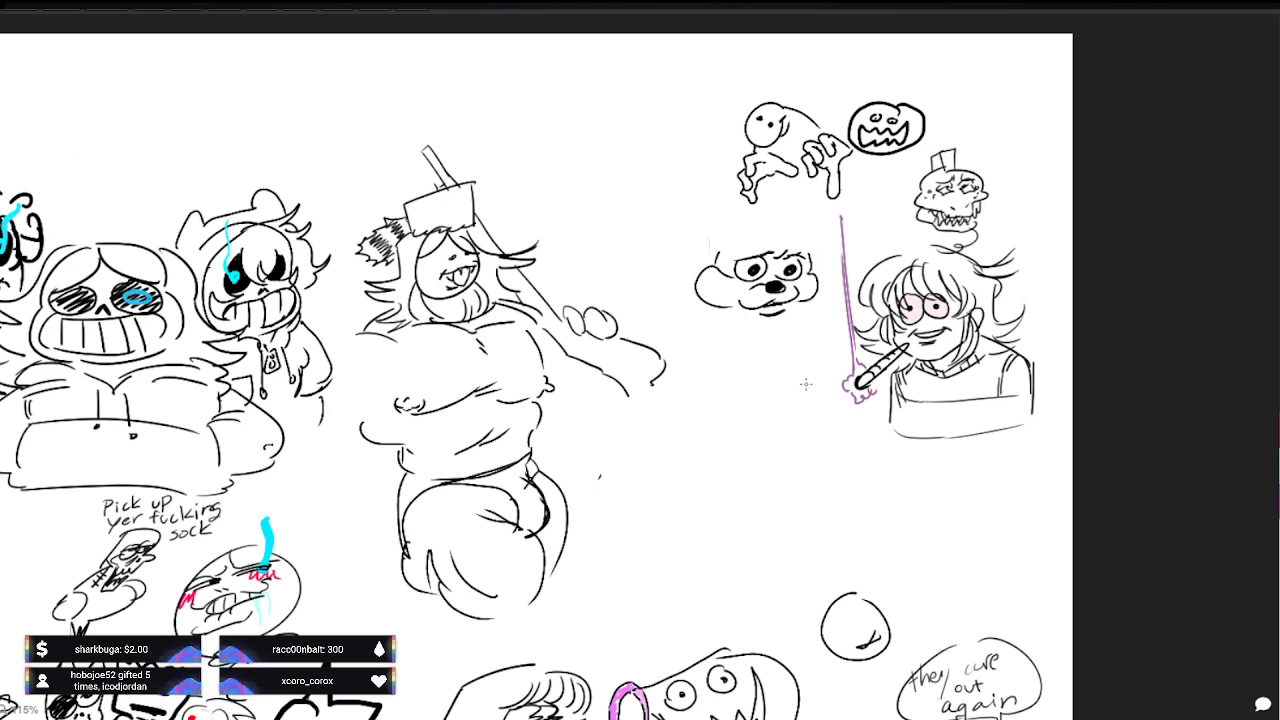
pyautogui.hotkey('ctrl', 'z')
pyautogui.hotkey('ctrl', 'z')
pyautogui.hotkey('ctrl', 'z')
pyautogui.hotkey('ctrl', 'z')
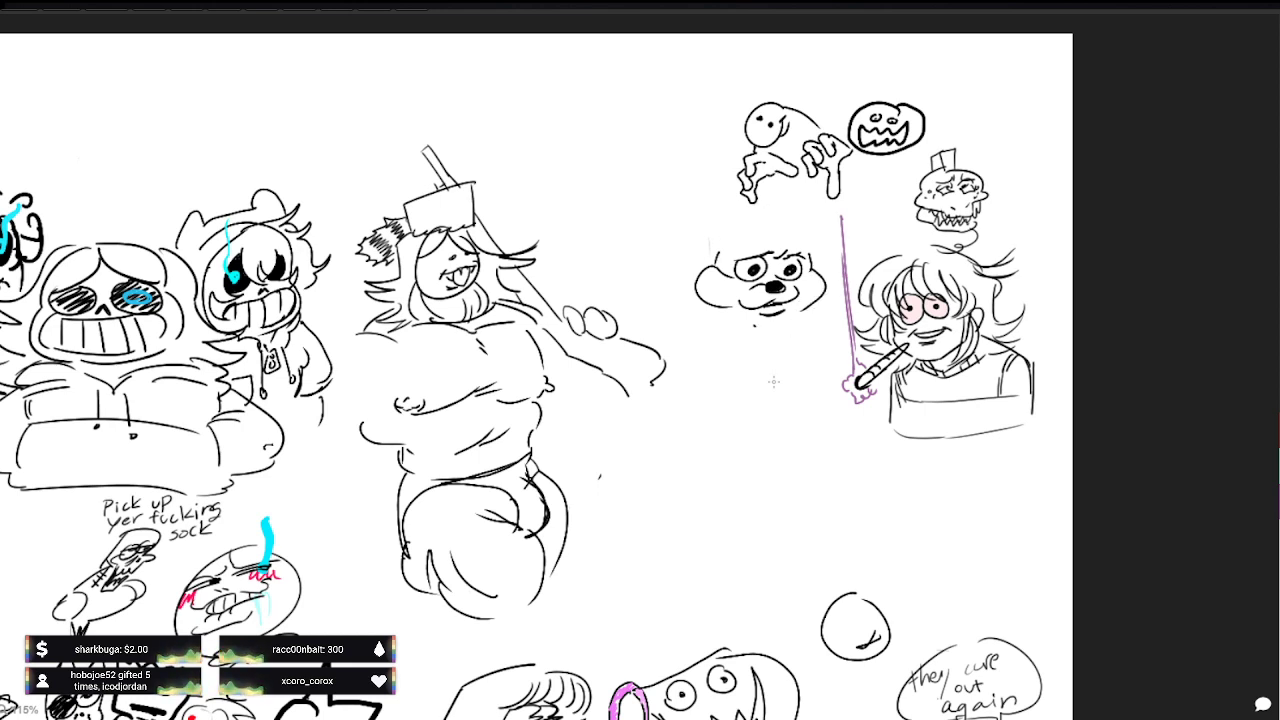
# Step: Add a large puffy bow tie beneath the bear's face and outline both sides of a broad body below it
pyautogui.moveTo(756, 325); pyautogui.dragTo(757, 347)
pyautogui.moveTo(762, 400)
pyautogui.mouseDown()
pyautogui.moveTo(745, 278)
pyautogui.moveTo(714, 351)
pyautogui.moveTo(682, 385)
pyautogui.moveTo(603, 407)
pyautogui.moveTo(626, 432)
pyautogui.mouseUp()
pyautogui.moveTo(612, 346); pyautogui.dragTo(614, 386)
pyautogui.moveTo(628, 347)
pyautogui.mouseDown()
pyautogui.moveTo(640, 380)
pyautogui.moveTo(620, 354)
pyautogui.moveTo(684, 349)
pyautogui.moveTo(688, 384)
pyautogui.mouseUp()
pyautogui.moveTo(662, 345)
pyautogui.mouseDown()
pyautogui.moveTo(656, 380)
pyautogui.moveTo(688, 396)
pyautogui.moveTo(674, 376)
pyautogui.mouseUp()
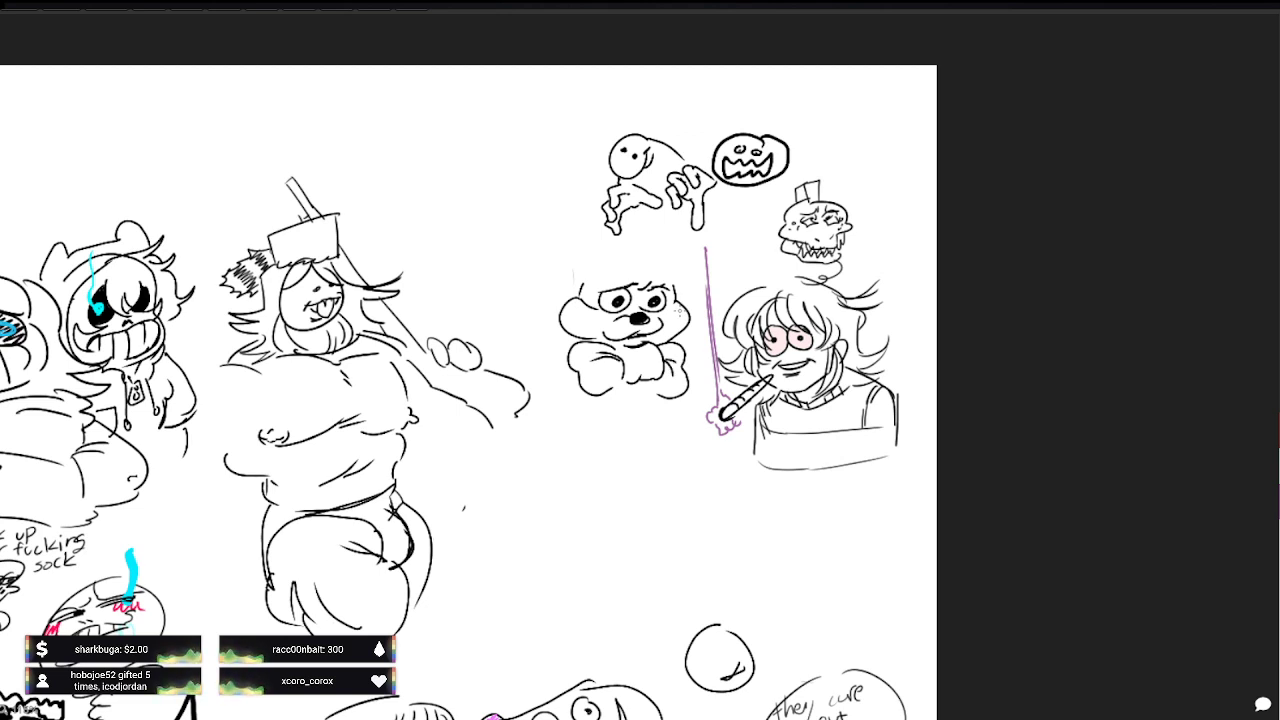
pyautogui.moveTo(560, 350)
pyautogui.mouseDown()
pyautogui.moveTo(550, 372)
pyautogui.moveTo(578, 485)
pyautogui.mouseUp()
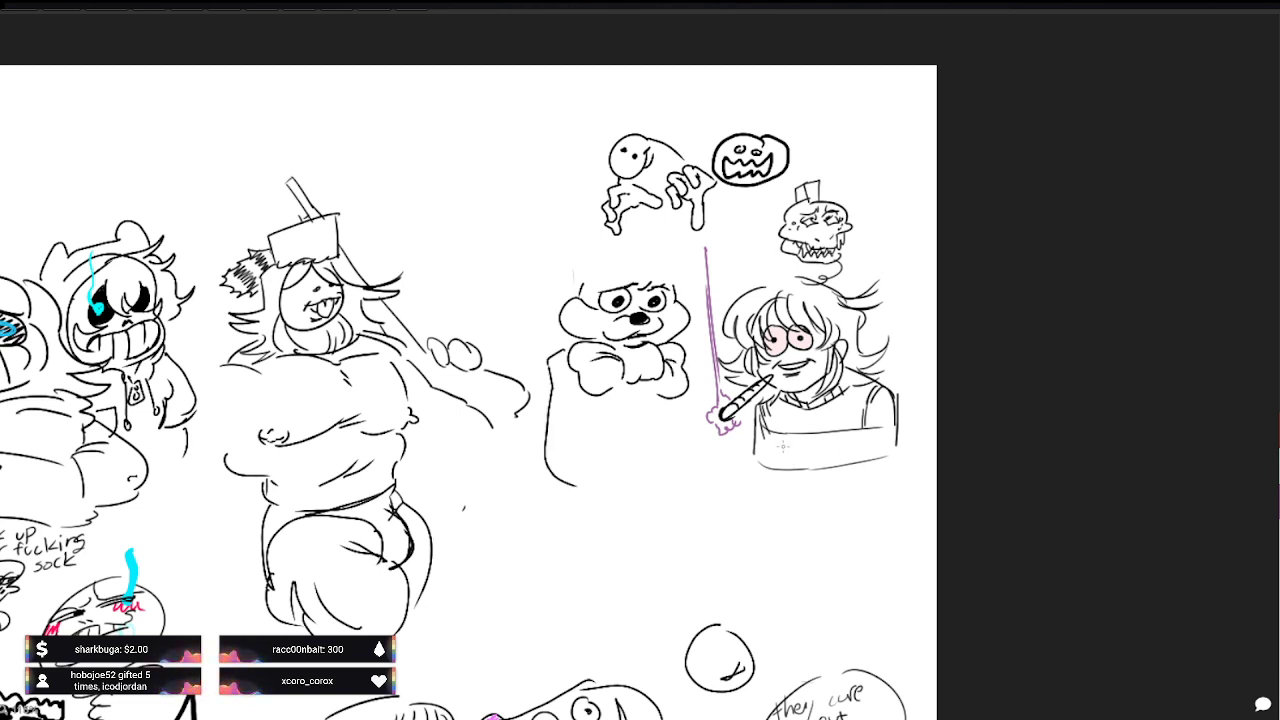
pyautogui.moveTo(688, 394); pyautogui.dragTo(675, 484)
pyautogui.hotkey('ctrl', 'z')
pyautogui.moveTo(685, 390); pyautogui.dragTo(694, 446)
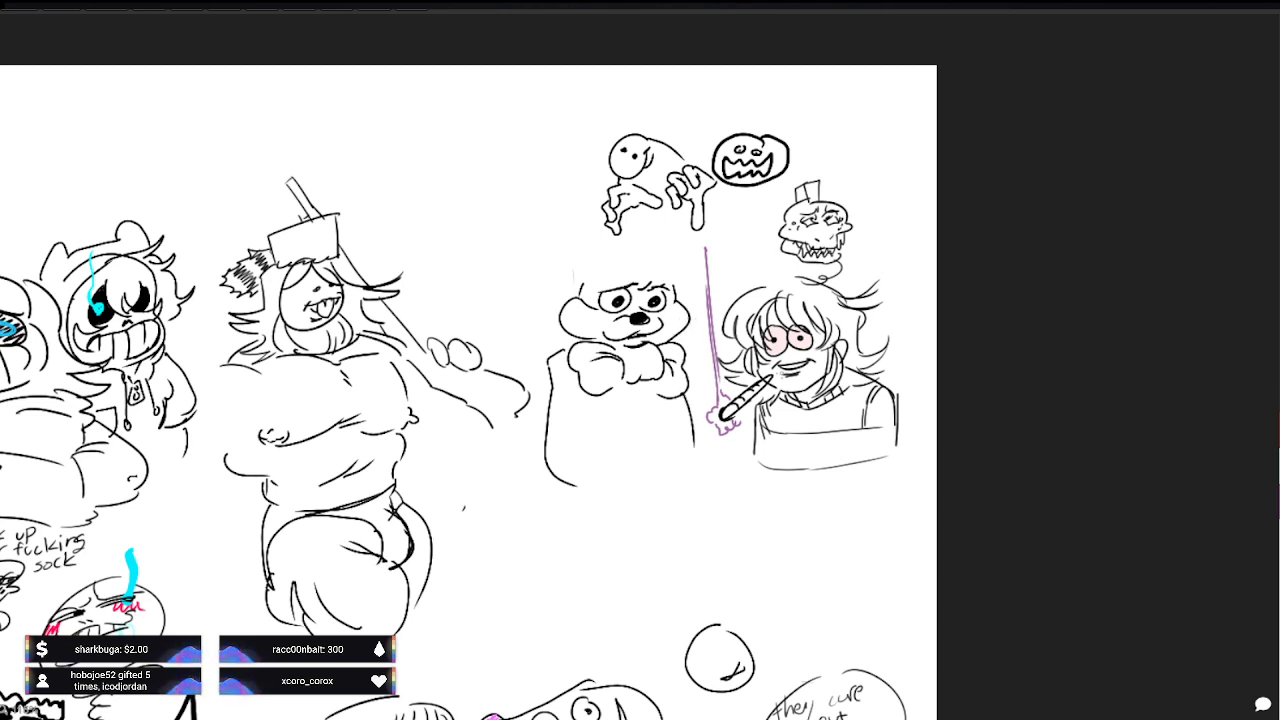
# Step: Complete the bear's head with two round ears and a small dark top hat, and outline shoulders around the skull and a square-headed stick figure
pyautogui.moveTo(575, 263)
pyautogui.mouseDown()
pyautogui.moveTo(566, 281)
pyautogui.moveTo(654, 271)
pyautogui.moveTo(620, 259)
pyautogui.moveTo(670, 278)
pyautogui.mouseUp()
pyautogui.hotkey('ctrl', 'z')
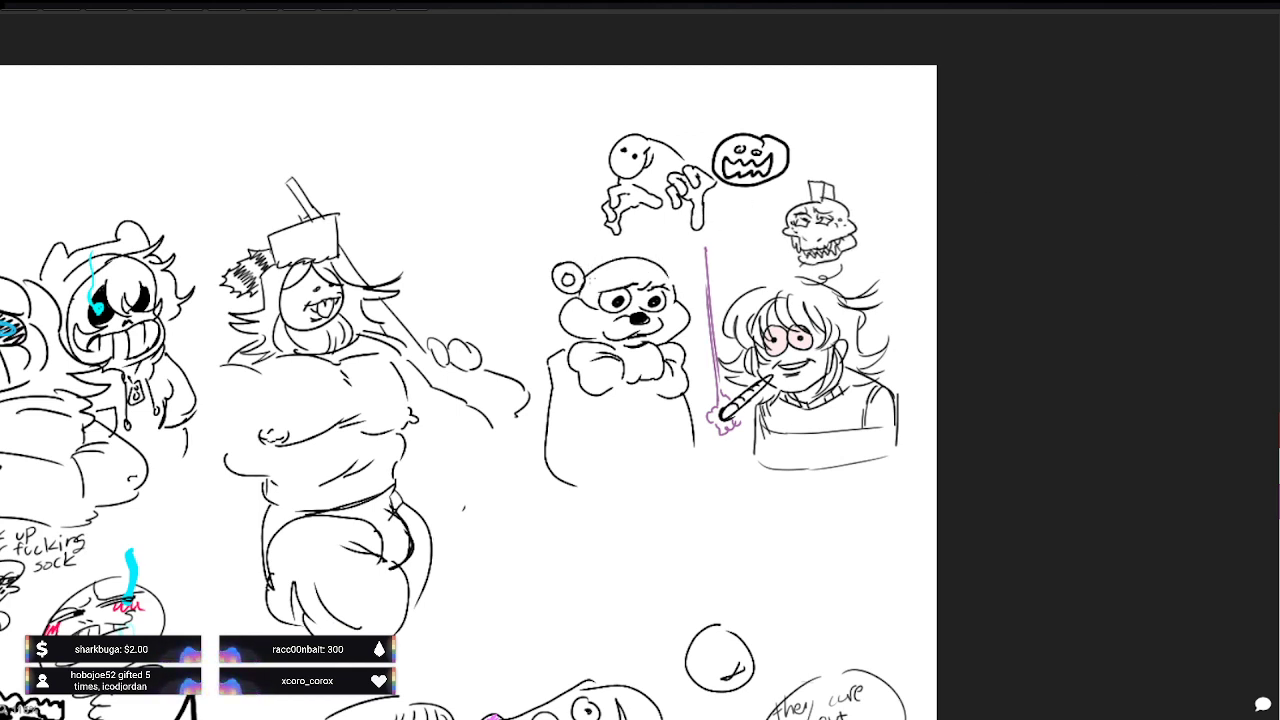
pyautogui.hotkey('ctrl', 'z')
pyautogui.hotkey('ctrl', 'z')
pyautogui.moveTo(589, 277)
pyautogui.mouseDown()
pyautogui.moveTo(668, 273)
pyautogui.moveTo(624, 252)
pyautogui.moveTo(636, 249)
pyautogui.moveTo(605, 256)
pyautogui.moveTo(606, 226)
pyautogui.moveTo(626, 233)
pyautogui.moveTo(608, 228)
pyautogui.mouseUp()
pyautogui.hotkey('ctrl', 'z')
pyautogui.moveTo(597, 236); pyautogui.dragTo(626, 244)
pyautogui.moveTo(888, 254); pyautogui.dragTo(902, 264)
pyautogui.moveTo(618, 226); pyautogui.dragTo(624, 238)
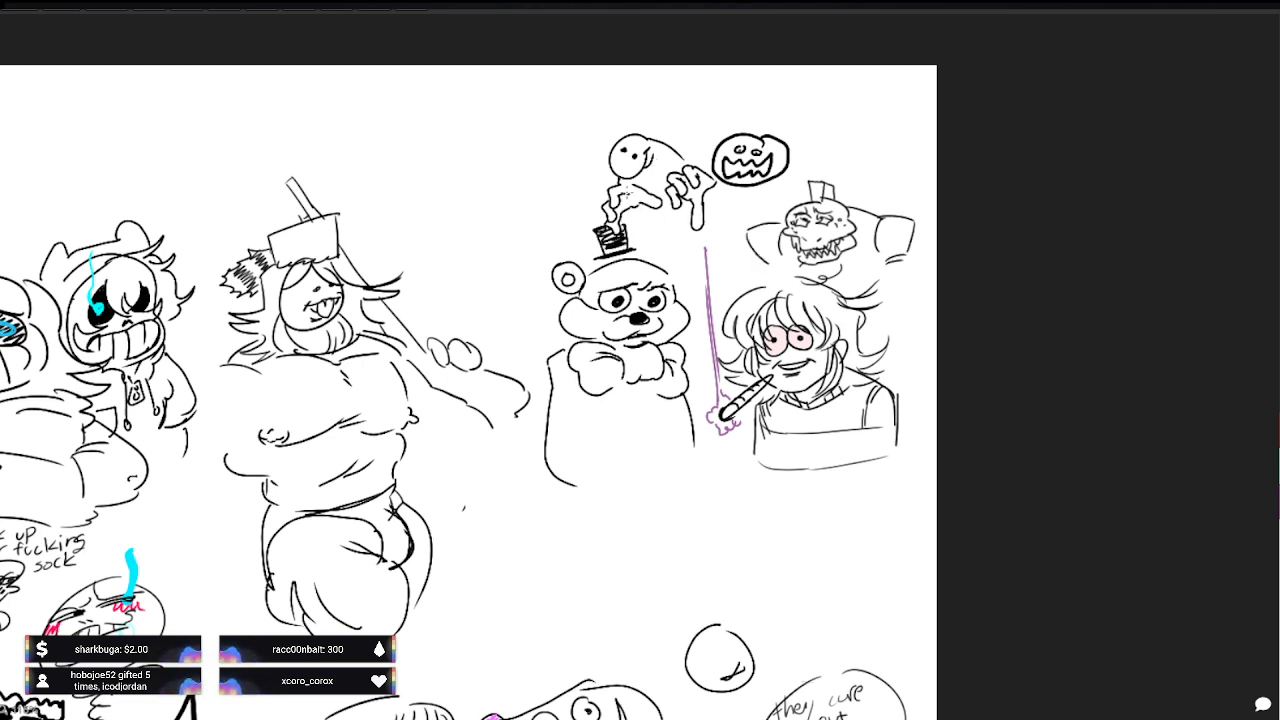
pyautogui.moveTo(912, 254); pyautogui.dragTo(908, 292)
pyautogui.moveTo(602, 236); pyautogui.dragTo(690, 274)
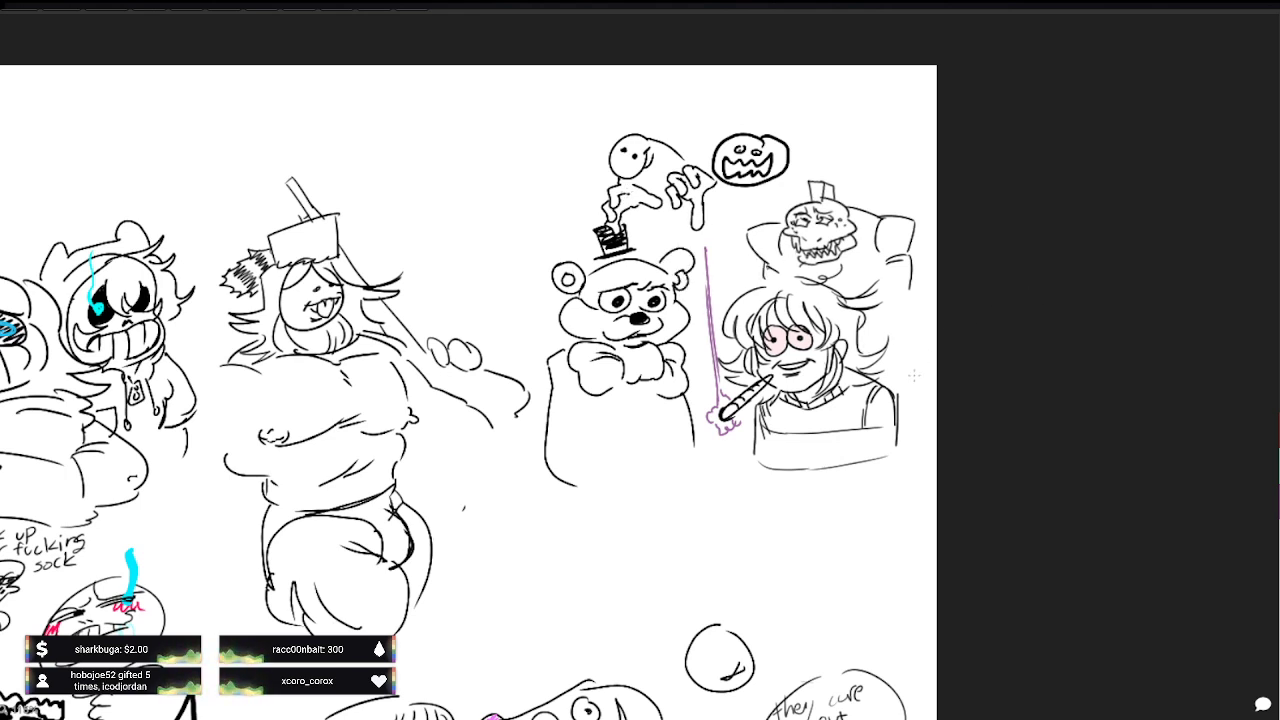
pyautogui.moveTo(916, 337)
pyautogui.mouseDown()
pyautogui.moveTo(906, 366)
pyautogui.moveTo(923, 355)
pyautogui.moveTo(902, 350)
pyautogui.moveTo(934, 368)
pyautogui.moveTo(932, 340)
pyautogui.moveTo(932, 370)
pyautogui.moveTo(900, 364)
pyautogui.moveTo(913, 399)
pyautogui.moveTo(919, 383)
pyautogui.moveTo(906, 411)
pyautogui.moveTo(922, 412)
pyautogui.mouseUp()
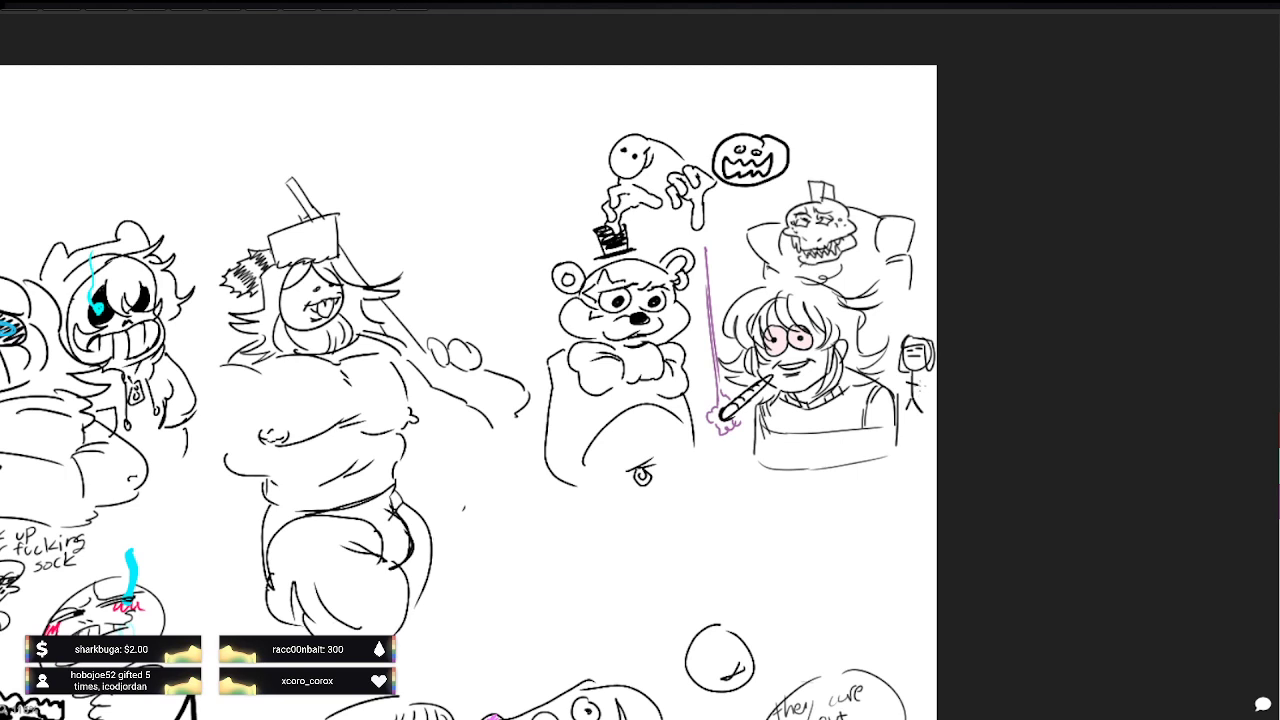
pyautogui.moveTo(547, 472)
pyautogui.mouseDown()
pyautogui.moveTo(568, 632)
pyautogui.moveTo(608, 484)
pyautogui.moveTo(706, 584)
pyautogui.moveTo(742, 460)
pyautogui.mouseUp()
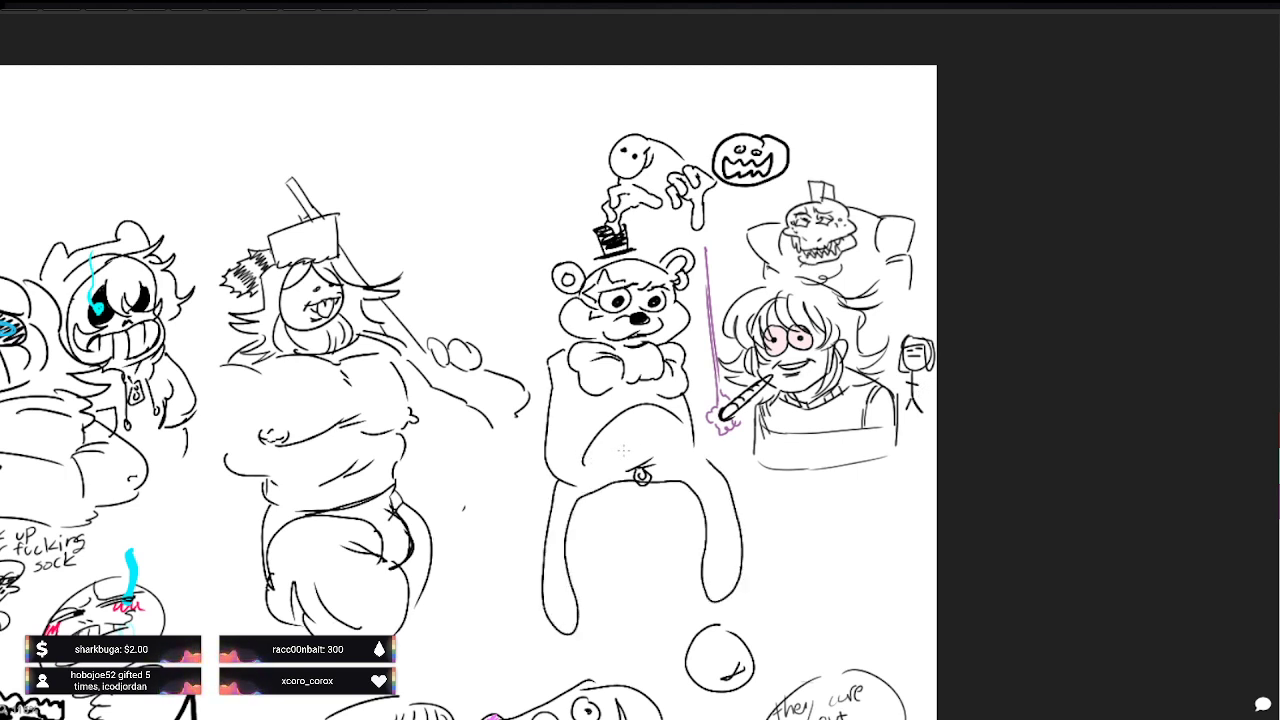
pyautogui.hotkey('ctrl', 'z')
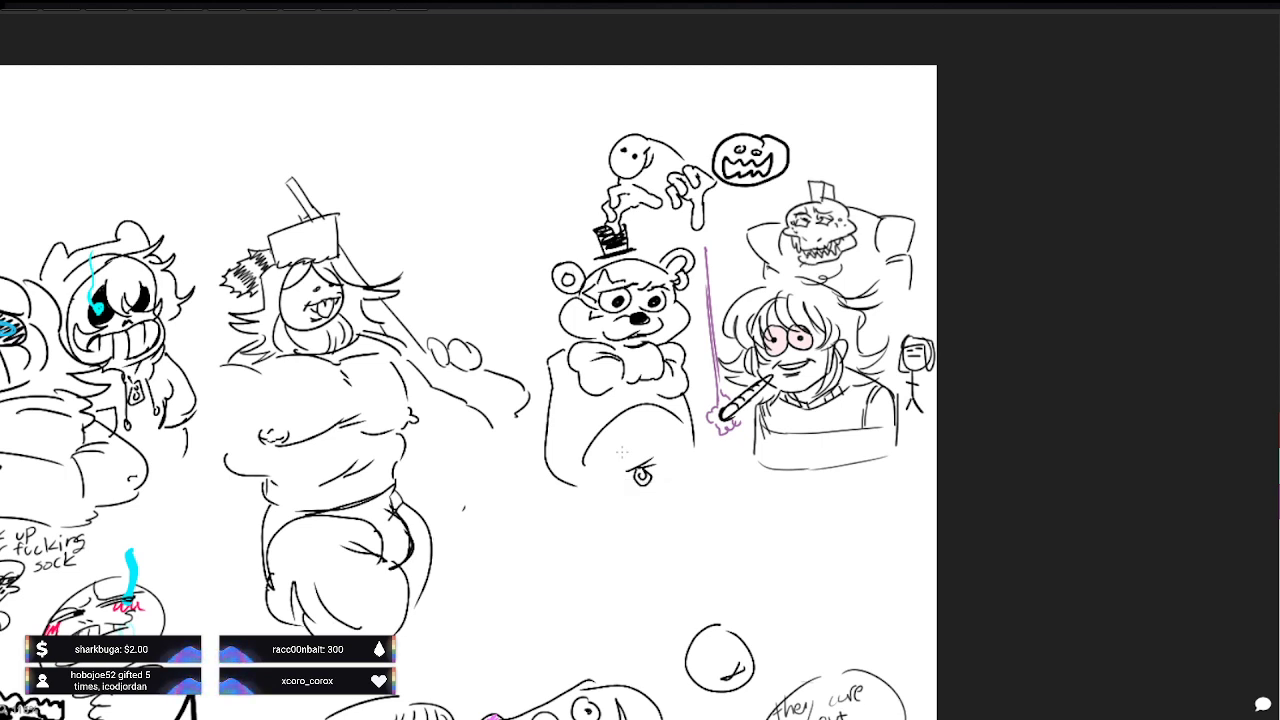
pyautogui.hotkey('ctrl', 'z')
pyautogui.moveTo(550, 440)
pyautogui.mouseDown()
pyautogui.moveTo(552, 556)
pyautogui.moveTo(654, 578)
pyautogui.moveTo(689, 474)
pyautogui.mouseUp()
pyautogui.hotkey('ctrl', 'z')
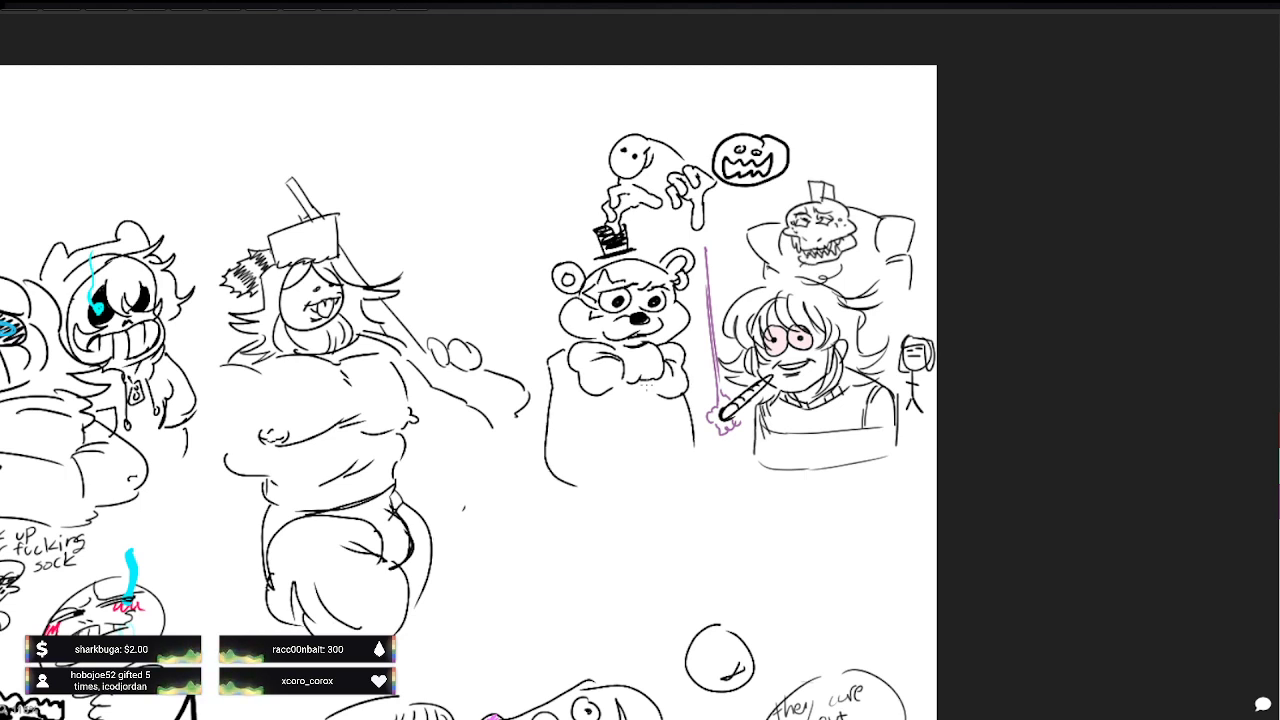
pyautogui.moveTo(624, 512); pyautogui.dragTo(676, 480)
pyautogui.hotkey('ctrl', 'z')
pyautogui.moveTo(620, 512); pyautogui.dragTo(570, 500)
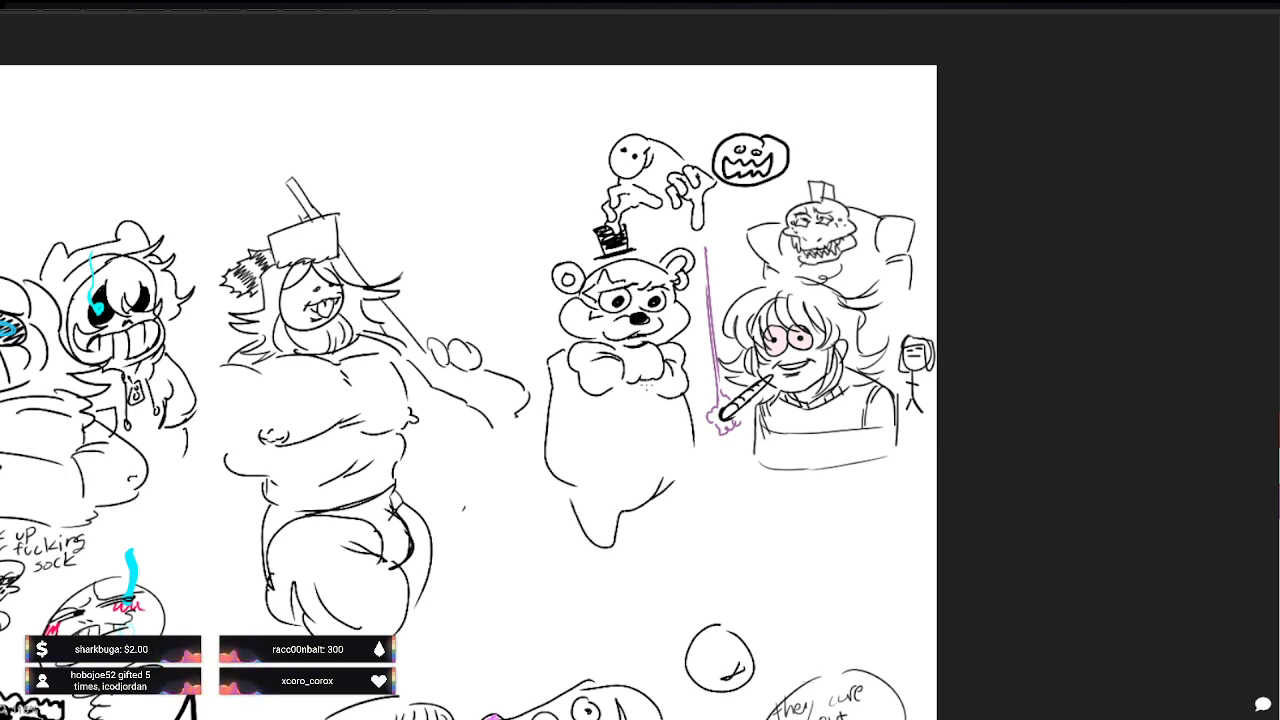
pyautogui.moveTo(656, 510)
pyautogui.mouseDown()
pyautogui.moveTo(688, 505)
pyautogui.moveTo(695, 464)
pyautogui.mouseUp()
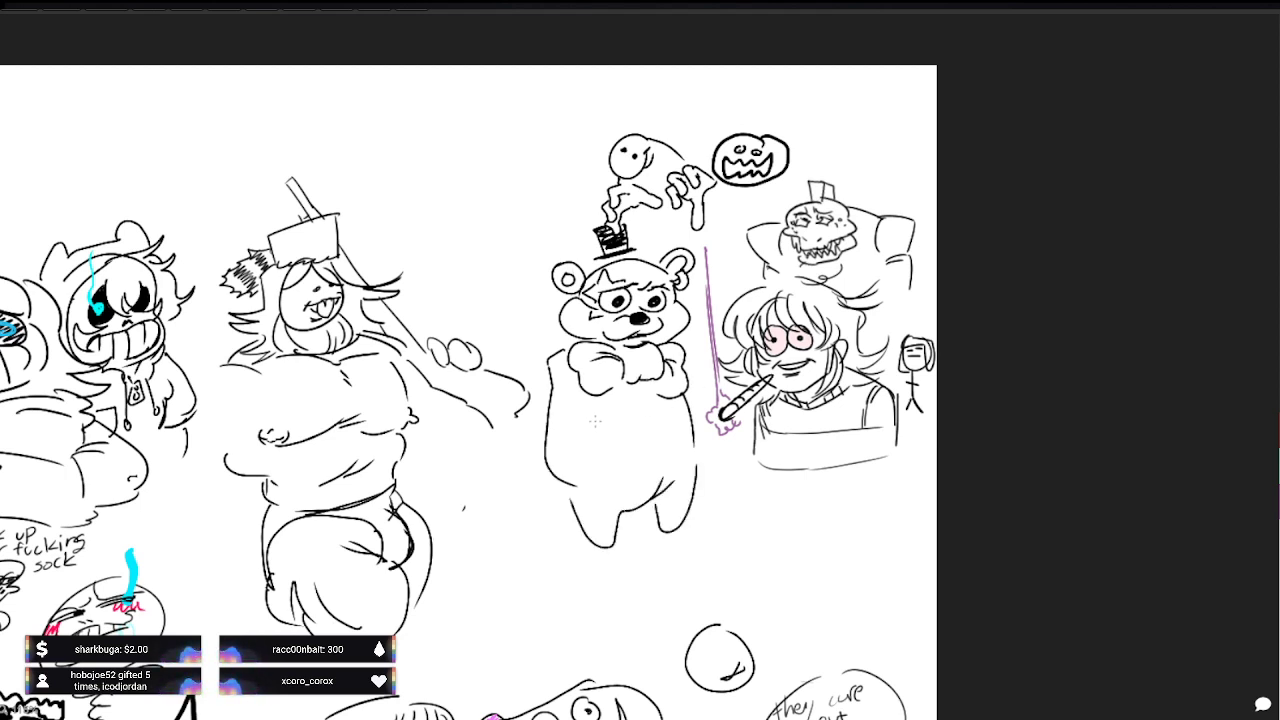
pyautogui.moveTo(592, 520)
pyautogui.mouseDown()
pyautogui.moveTo(555, 548)
pyautogui.moveTo(648, 562)
pyautogui.mouseUp()
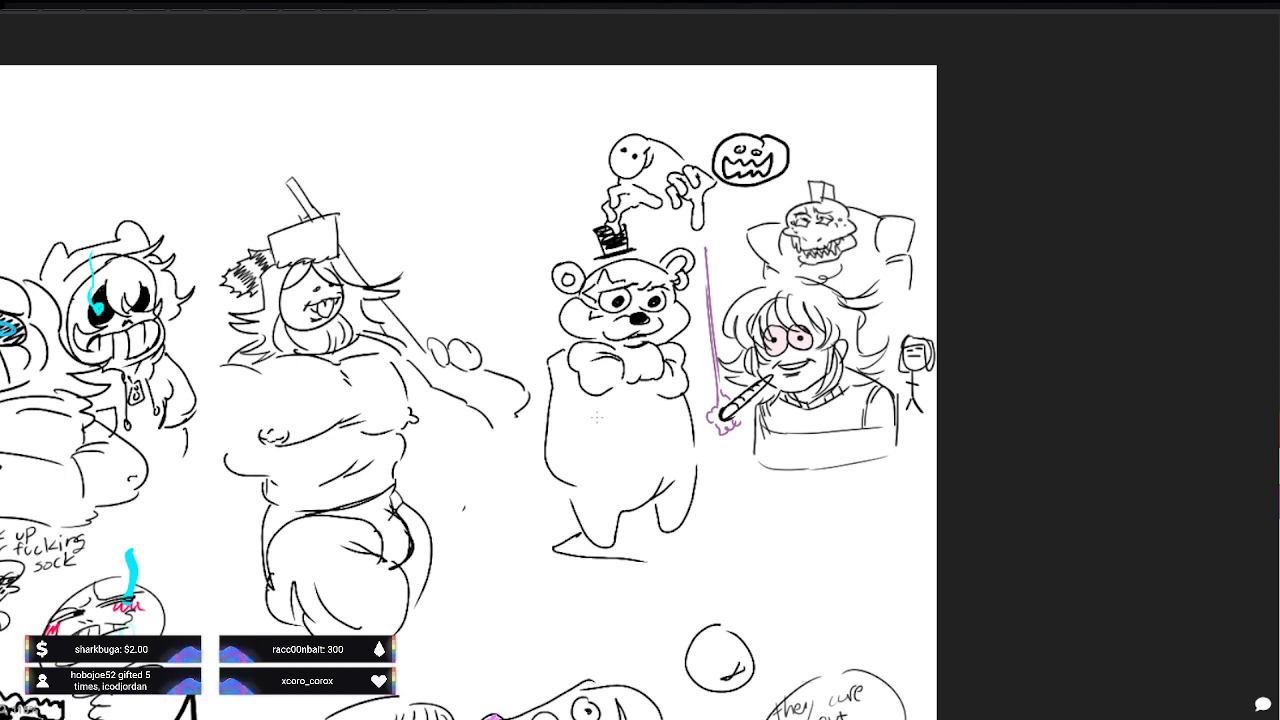
pyautogui.hotkey('ctrl', 'z')
pyautogui.hotkey('ctrl', 'z')
pyautogui.hotkey('ctrl', 'z')
pyautogui.hotkey('ctrl', 'z')
pyautogui.hotkey('ctrl', 'z')
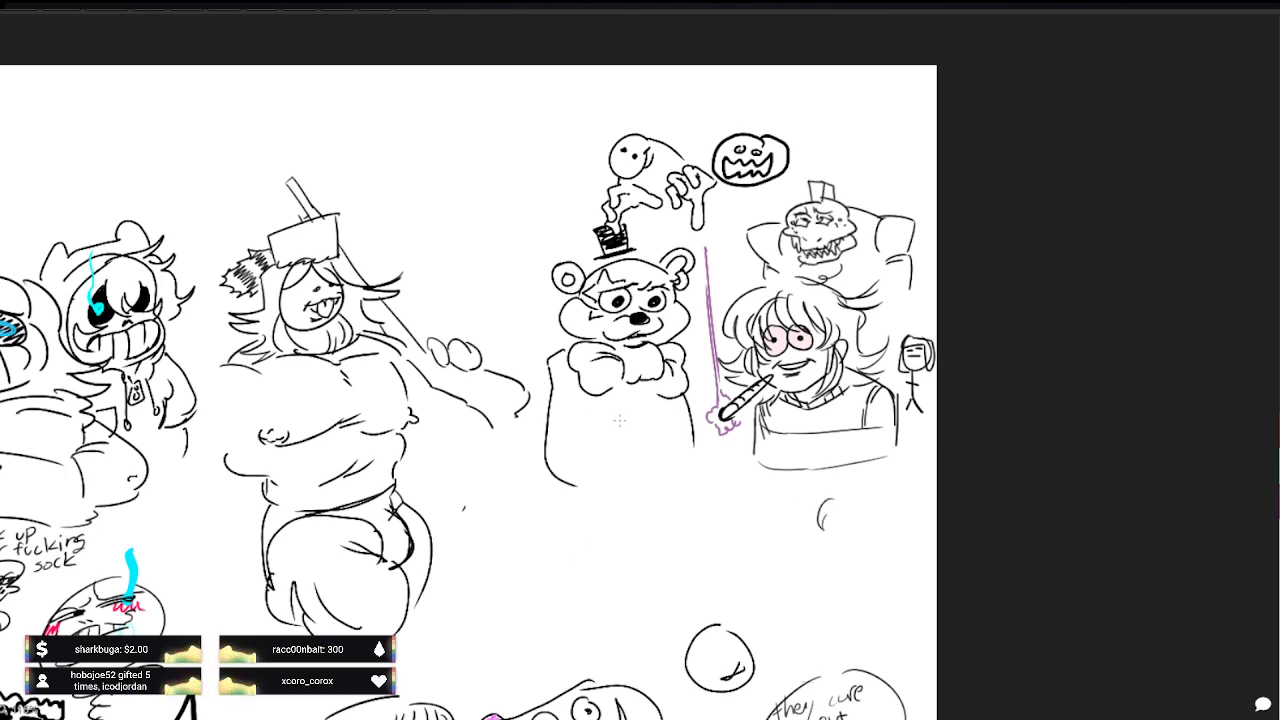
# Step: Replace the curved bottom of the bear's body with an inner belly line, and sketch a small closed-eyed head with bobbed hair below the smoking figure
pyautogui.hotkey('ctrl', 'z')
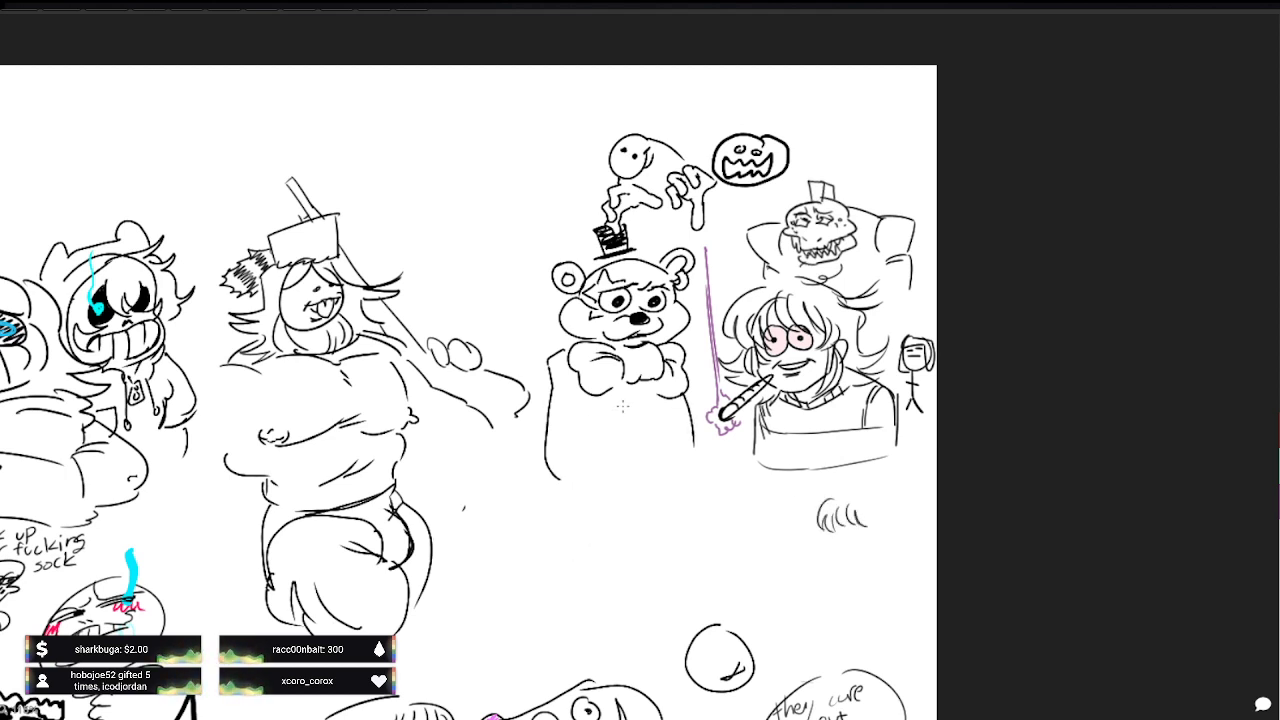
pyautogui.moveTo(866, 512); pyautogui.dragTo(874, 546)
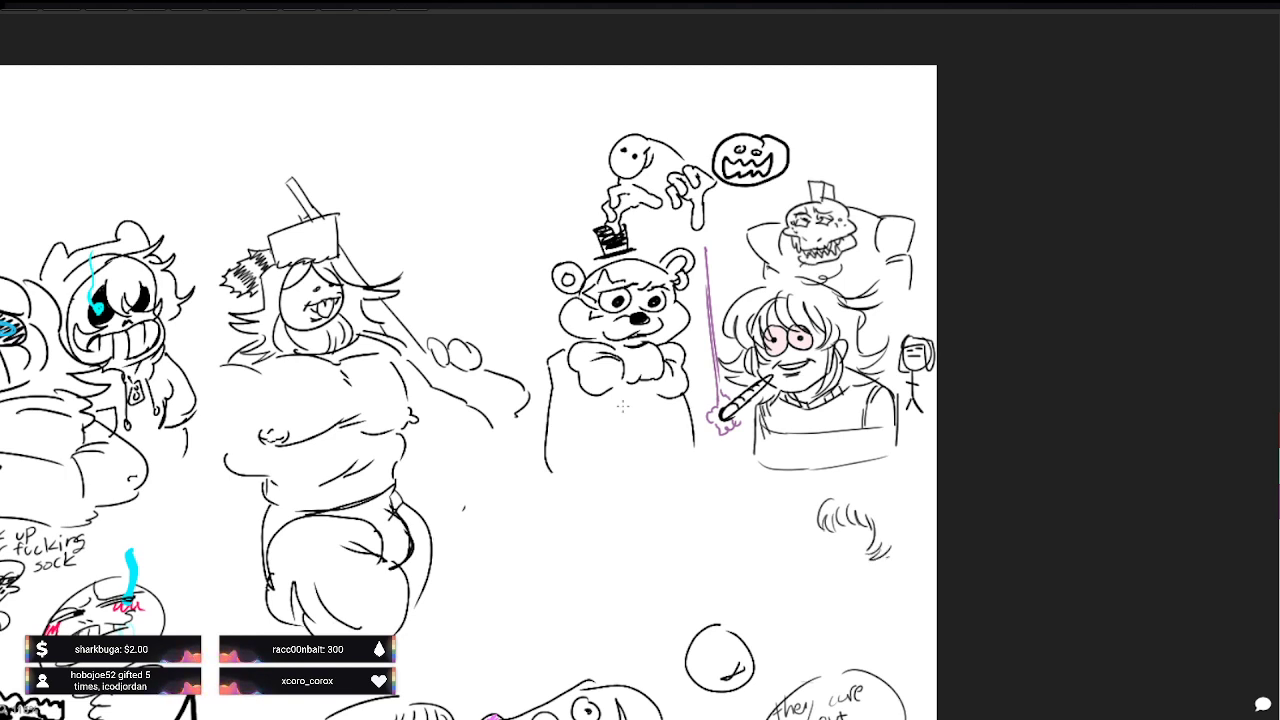
pyautogui.moveTo(630, 399); pyautogui.dragTo(586, 474)
pyautogui.moveTo(820, 528); pyautogui.dragTo(817, 564)
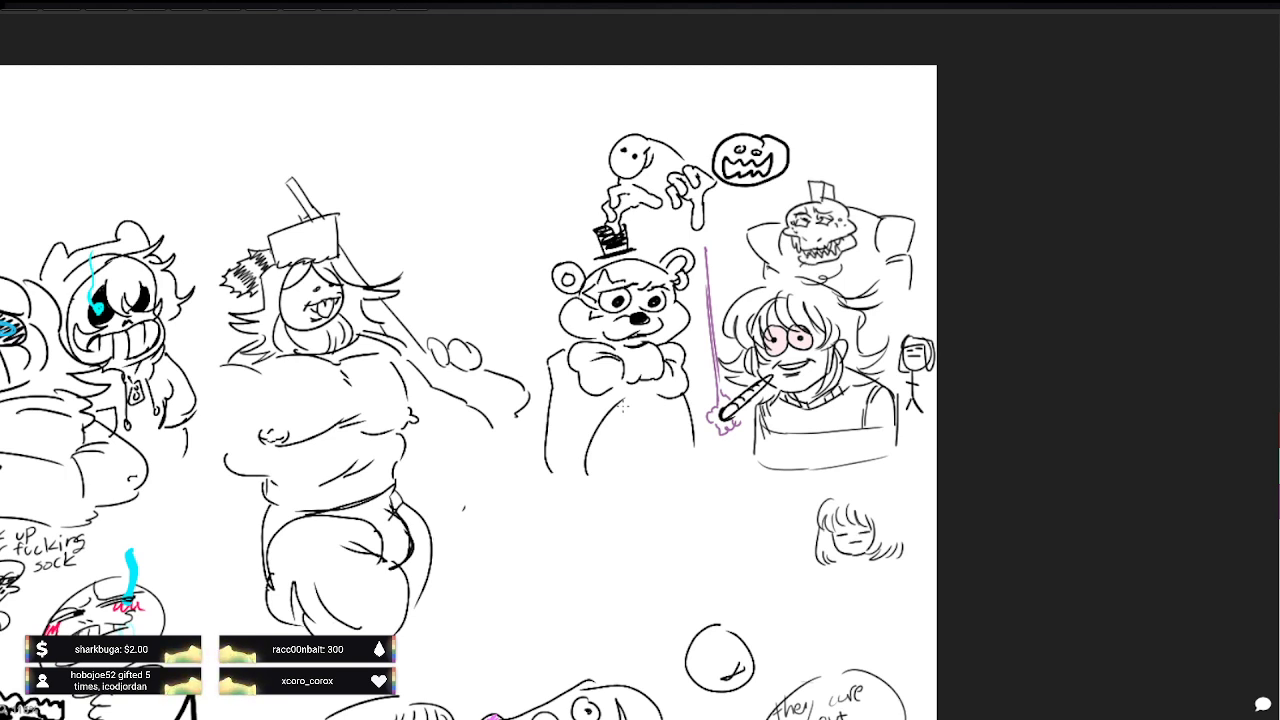
pyautogui.moveTo(822, 499)
pyautogui.mouseDown()
pyautogui.moveTo(809, 528)
pyautogui.moveTo(878, 477)
pyautogui.moveTo(902, 478)
pyautogui.moveTo(892, 501)
pyautogui.moveTo(904, 544)
pyautogui.mouseUp()
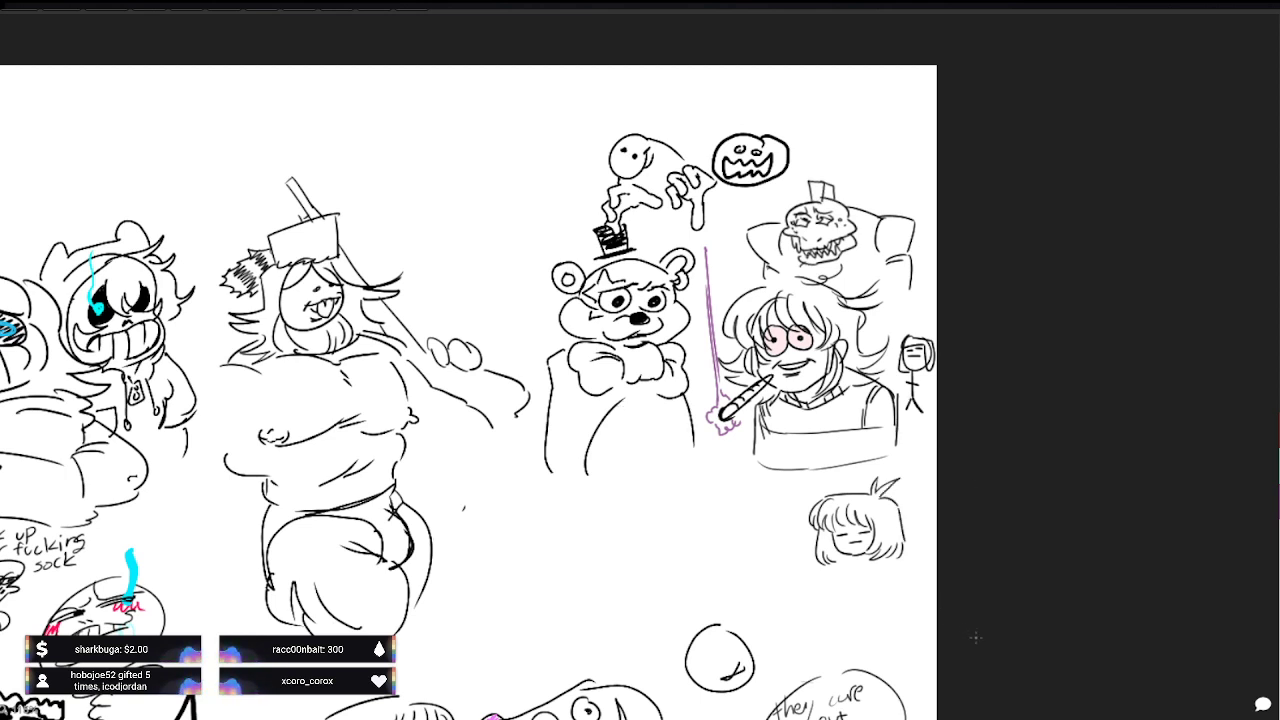
# Step: Hatch shading into the bob-haired head's hair and give the figure a striped turtleneck sweater
pyautogui.moveTo(824, 529); pyautogui.dragTo(829, 555)
pyautogui.moveTo(827, 531)
pyautogui.mouseDown()
pyautogui.moveTo(833, 559)
pyautogui.moveTo(875, 552)
pyautogui.mouseUp()
pyautogui.moveTo(879, 525)
pyautogui.mouseDown()
pyautogui.moveTo(879, 552)
pyautogui.moveTo(894, 552)
pyautogui.moveTo(821, 563)
pyautogui.mouseUp()
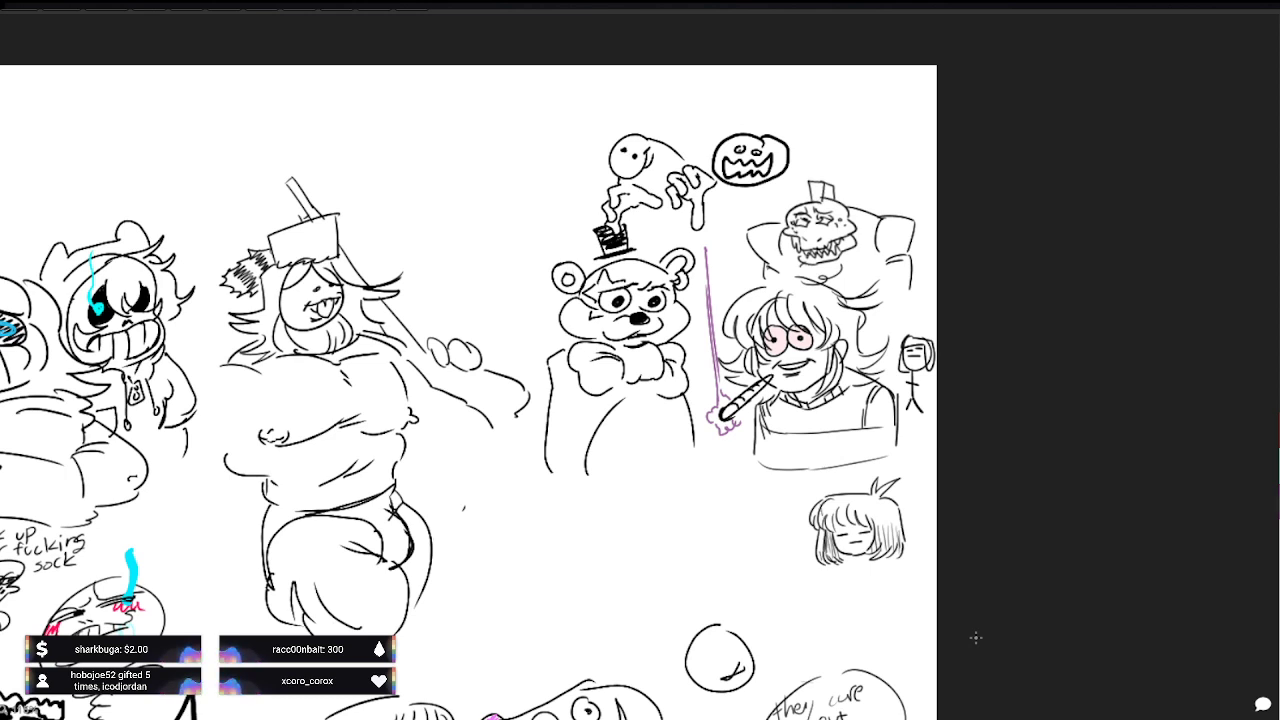
pyautogui.moveTo(858, 493); pyautogui.dragTo(857, 512)
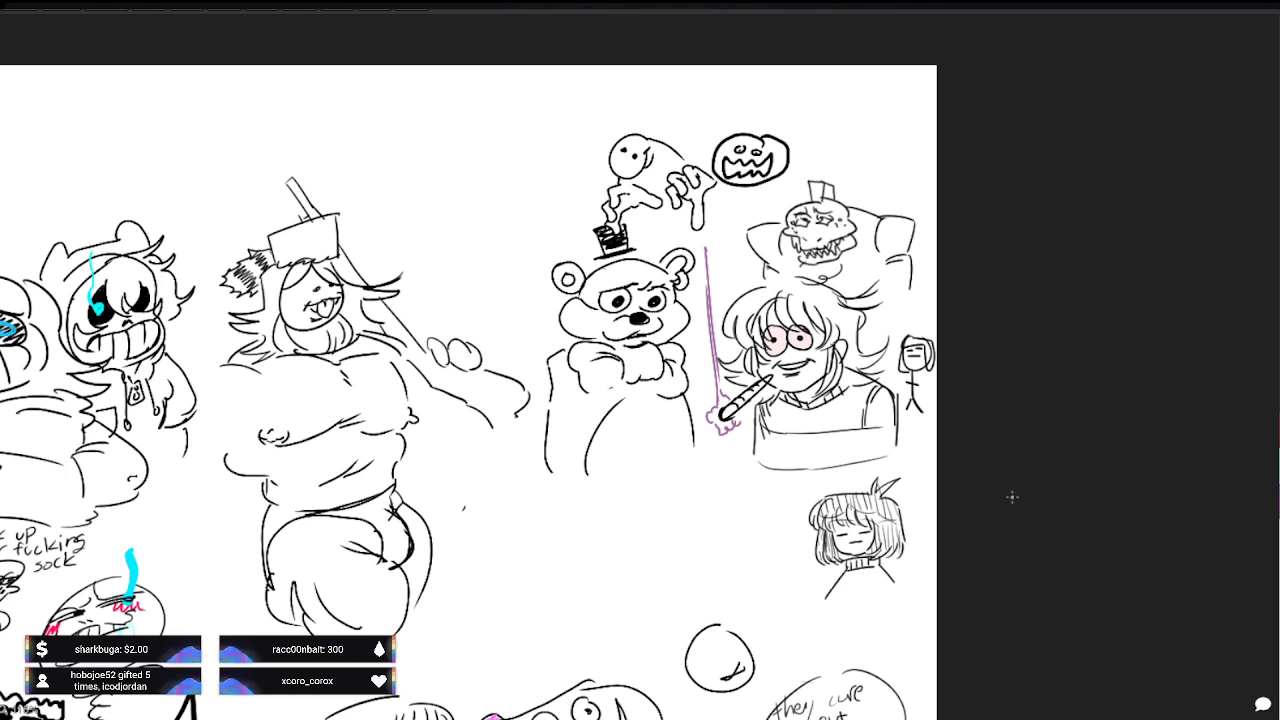
pyautogui.press('alt')
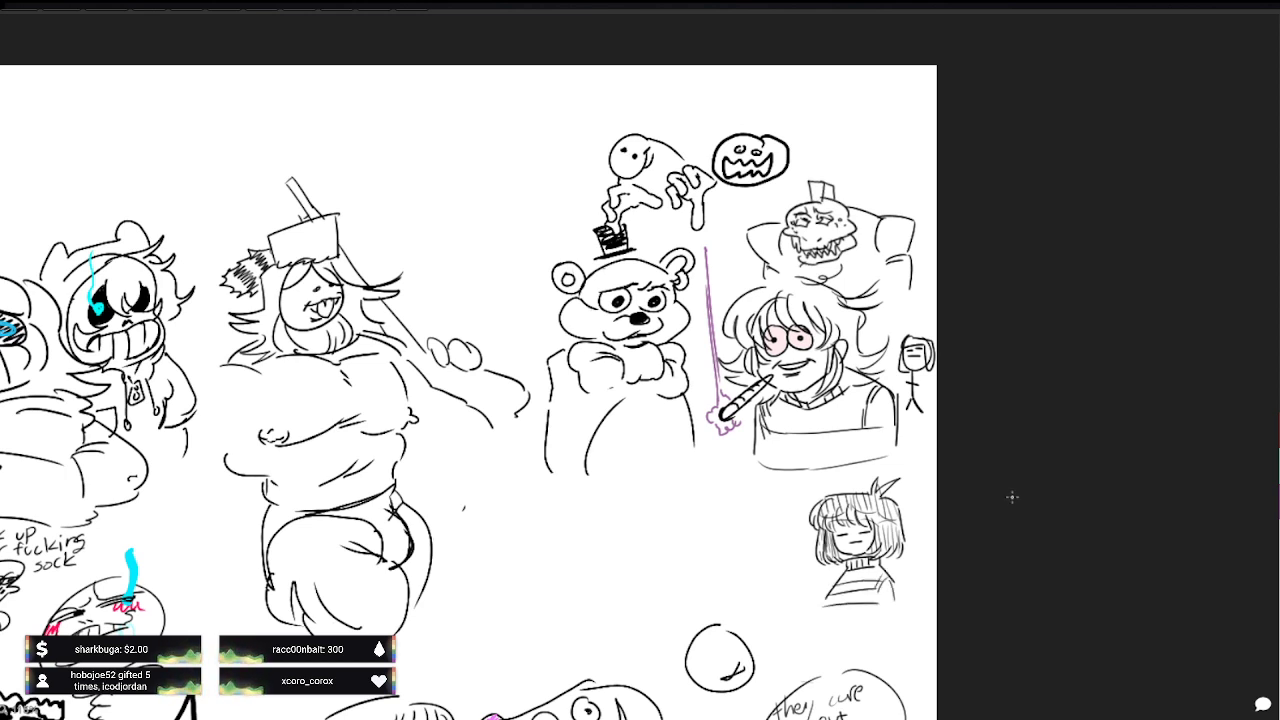
pyautogui.press('alt')
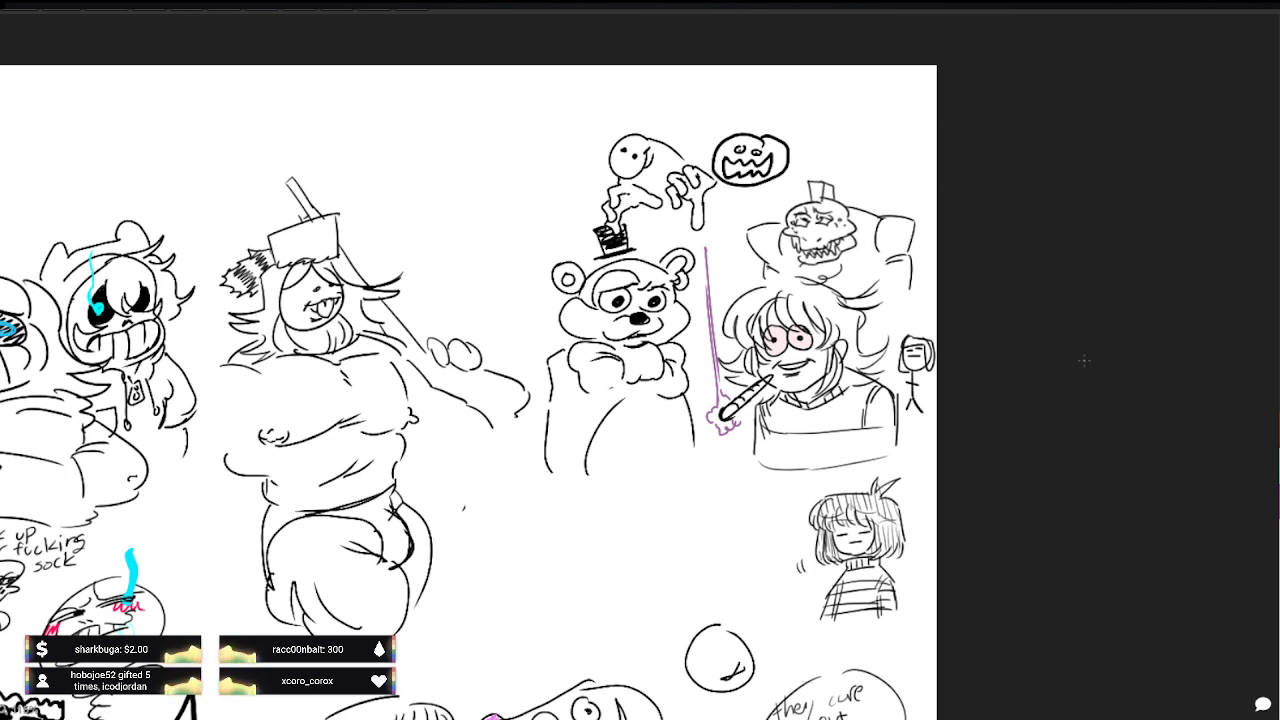
pyautogui.scroll(-1, 1100, 365)
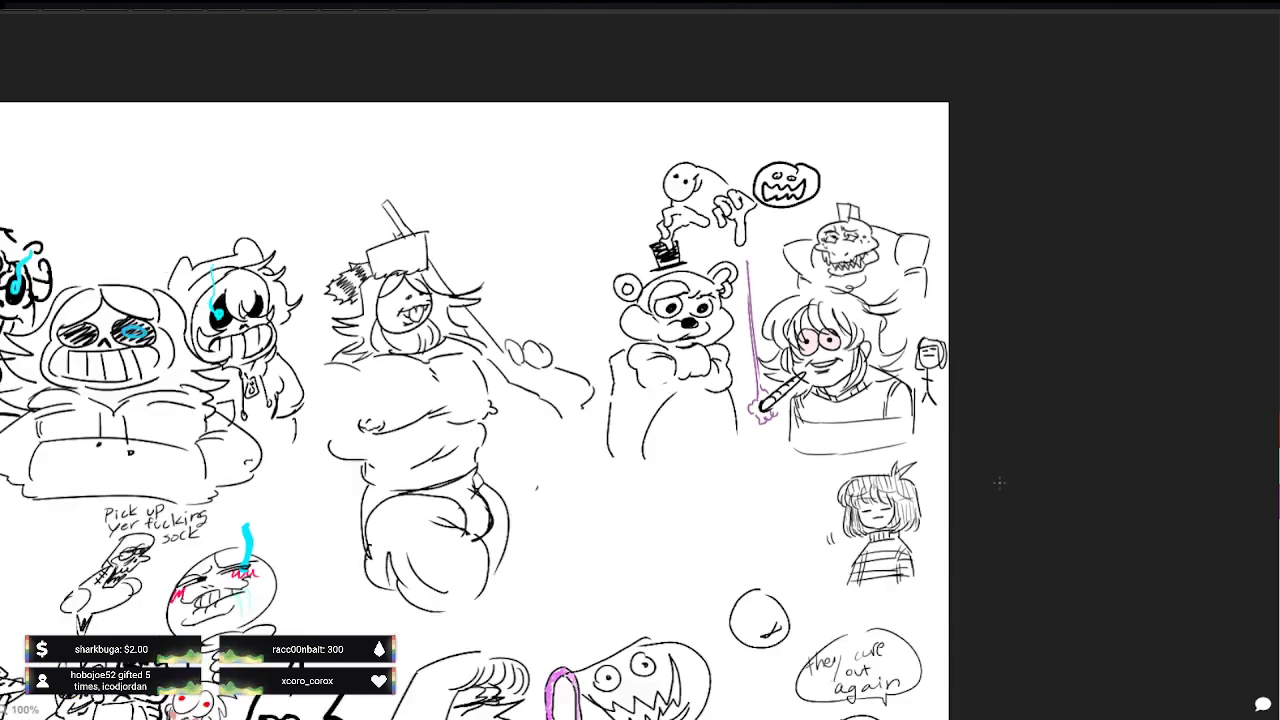
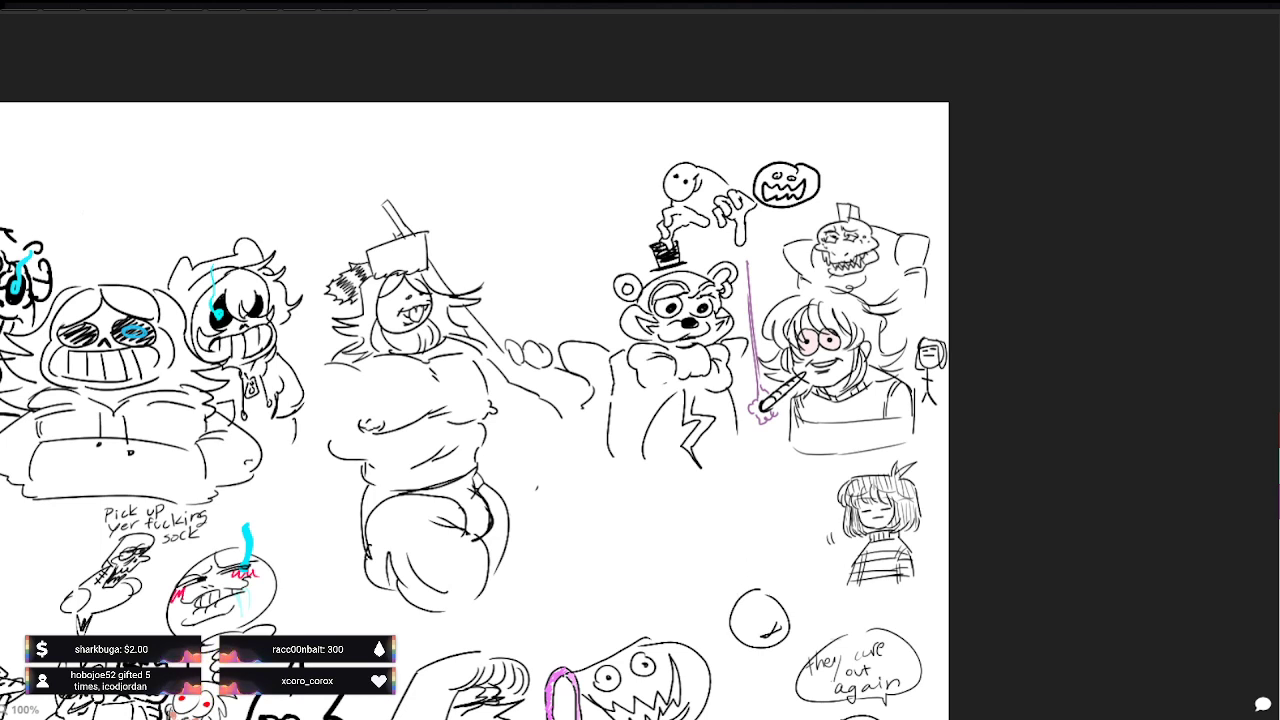
# Step: Draw the closed eyes, smirking mouth and jaw of a second face beside the striped-sweater figure
pyautogui.moveTo(700, 606); pyautogui.dragTo(764, 432)
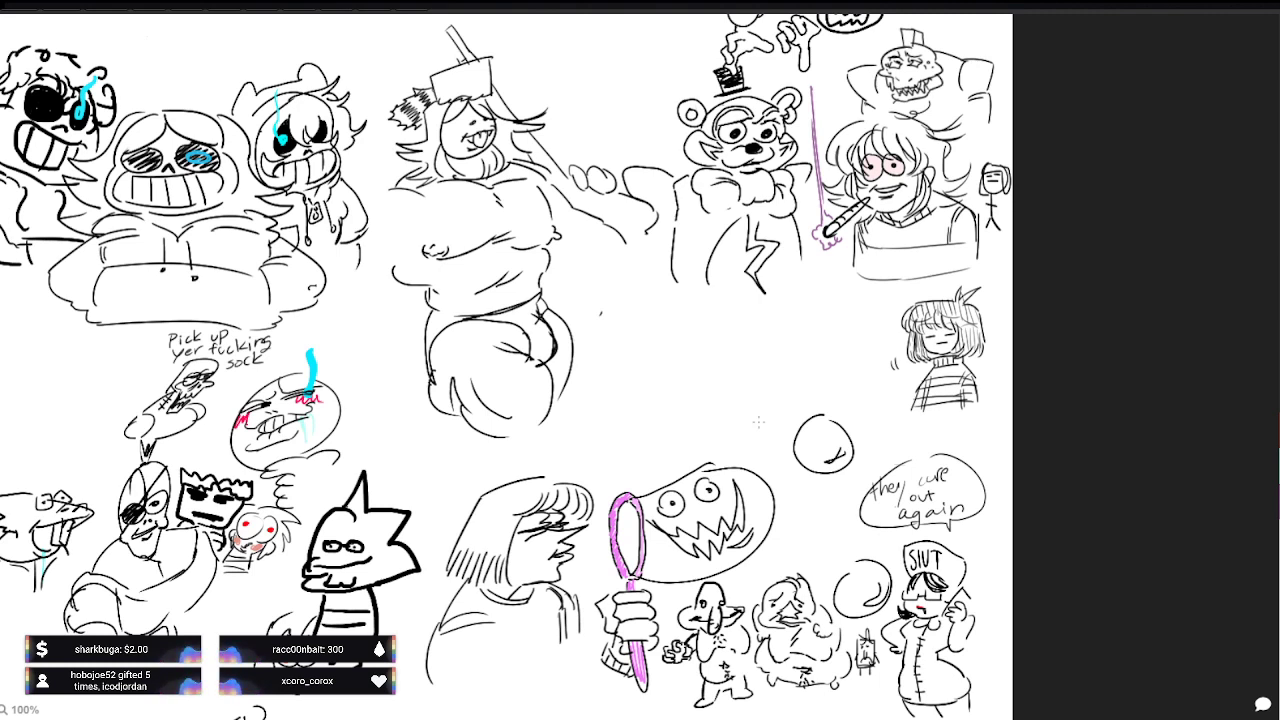
pyautogui.moveTo(840, 346); pyautogui.dragTo(853, 344)
pyautogui.moveTo(862, 342); pyautogui.dragTo(878, 339)
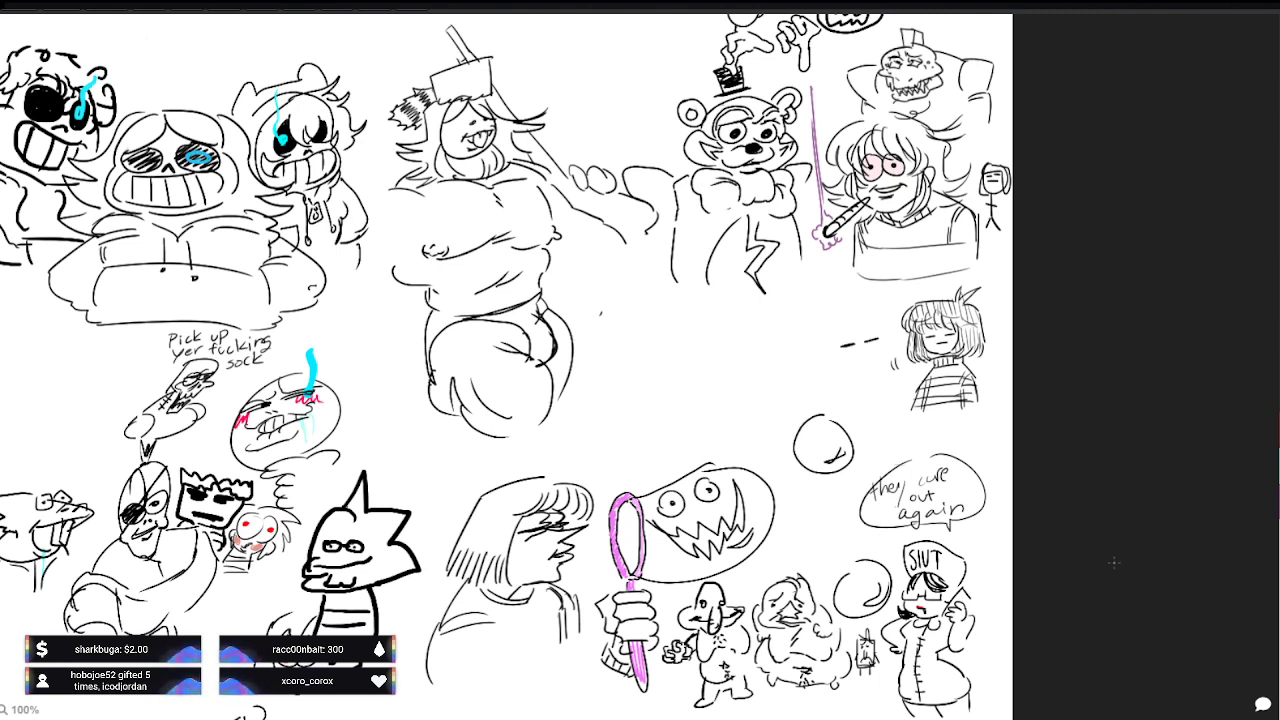
pyautogui.moveTo(870, 341)
pyautogui.mouseDown()
pyautogui.moveTo(881, 352)
pyautogui.moveTo(866, 354)
pyautogui.mouseUp()
pyautogui.moveTo(856, 352); pyautogui.dragTo(869, 352)
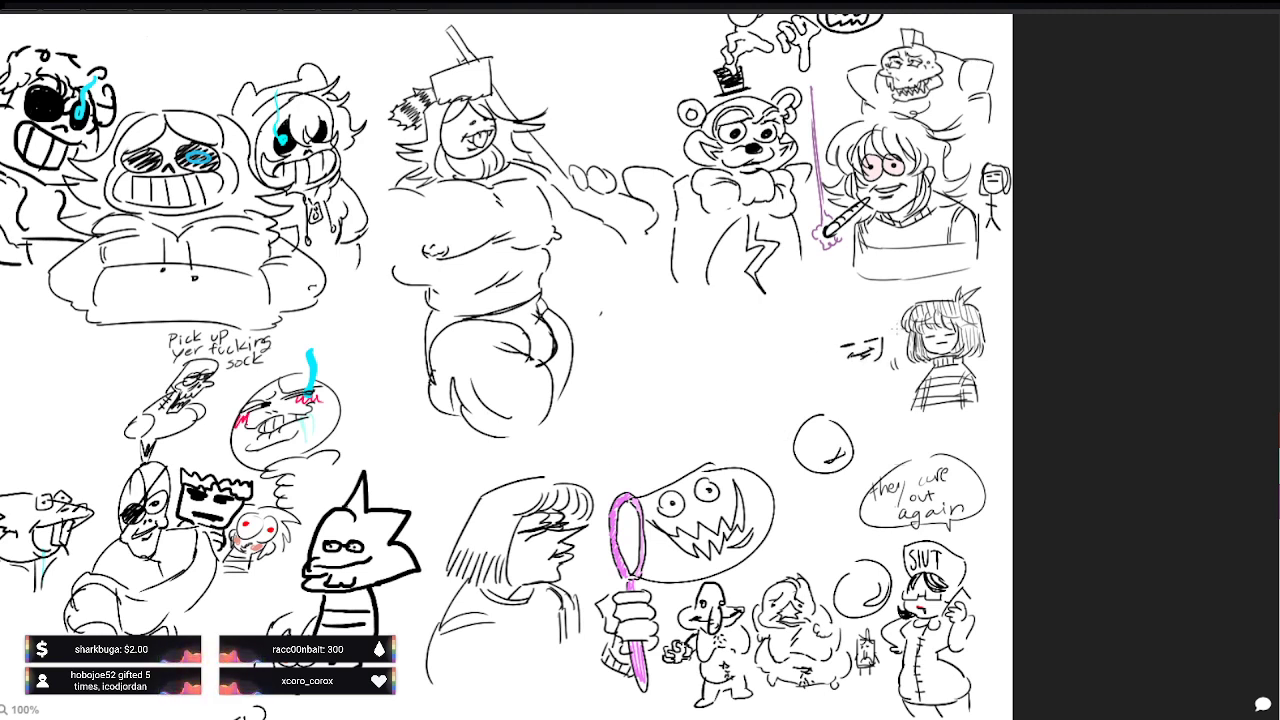
# Step: Frame the smirking face with a bobbed hair outline and fringe, and draw slanted eyes and a mouth for a third face beside it
pyautogui.scroll(5, 880, 376)
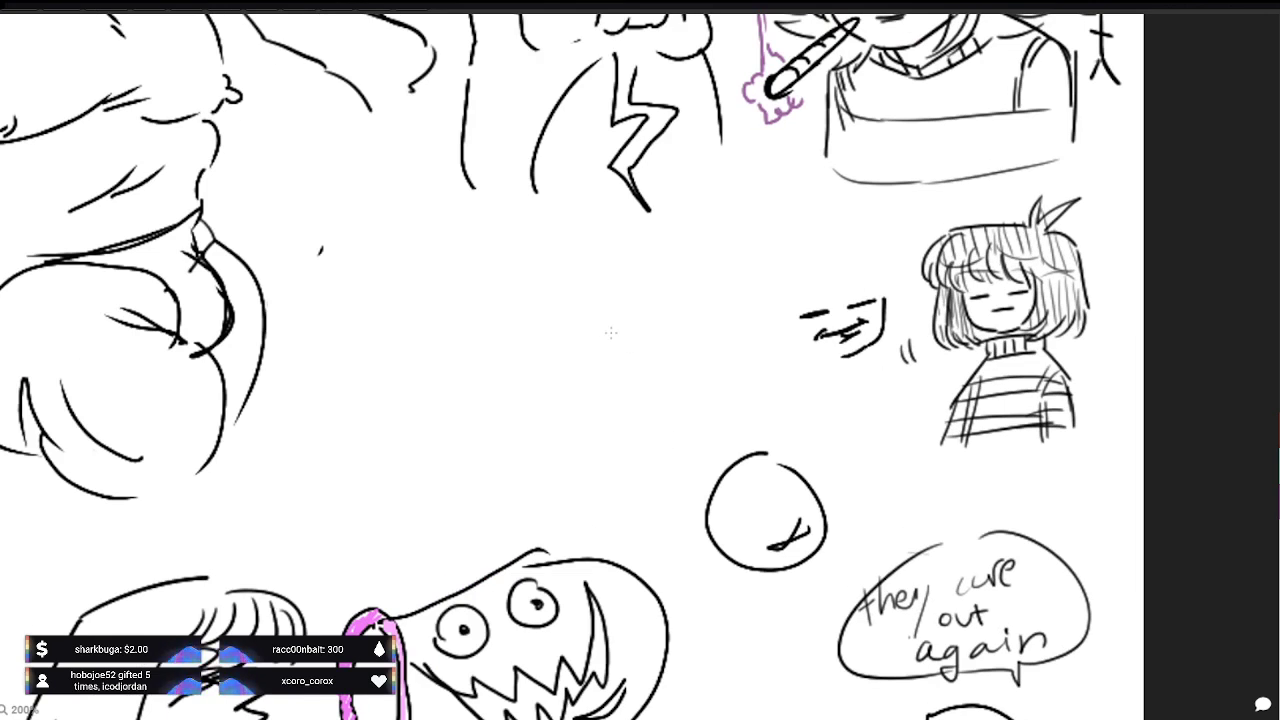
pyautogui.moveTo(878, 234); pyautogui.dragTo(884, 294)
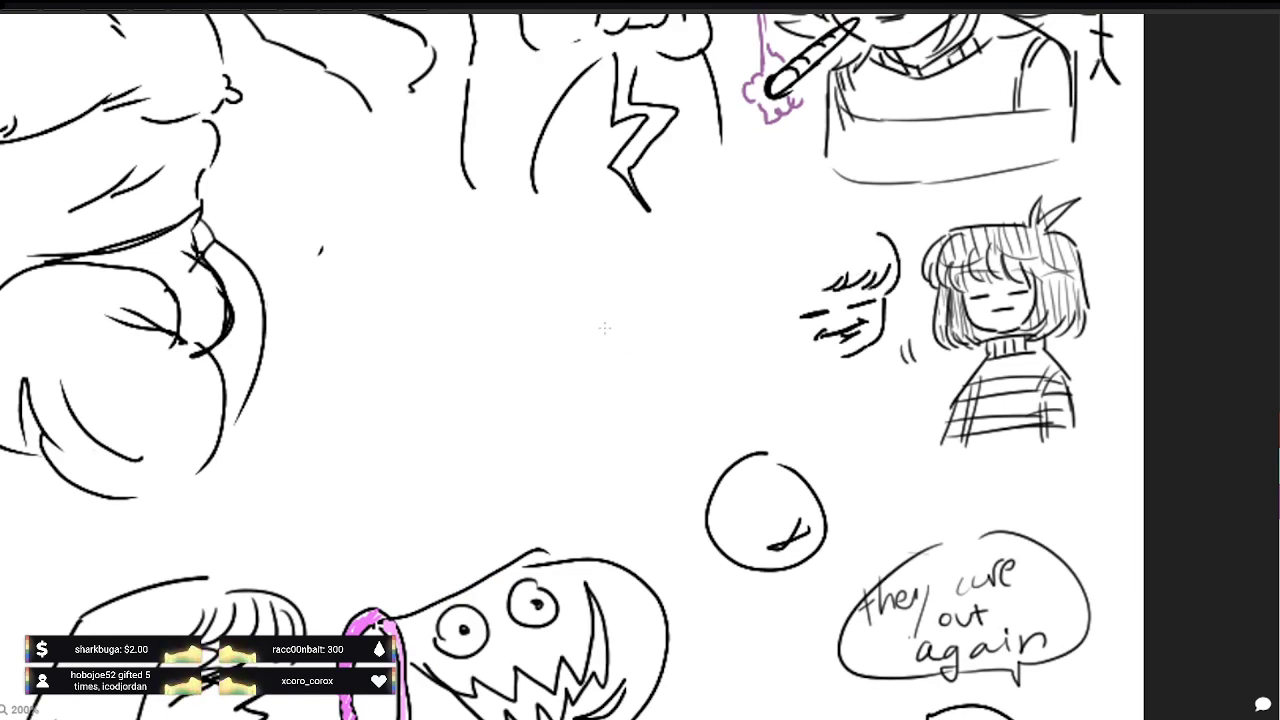
pyautogui.hotkey('ctrl', 'z')
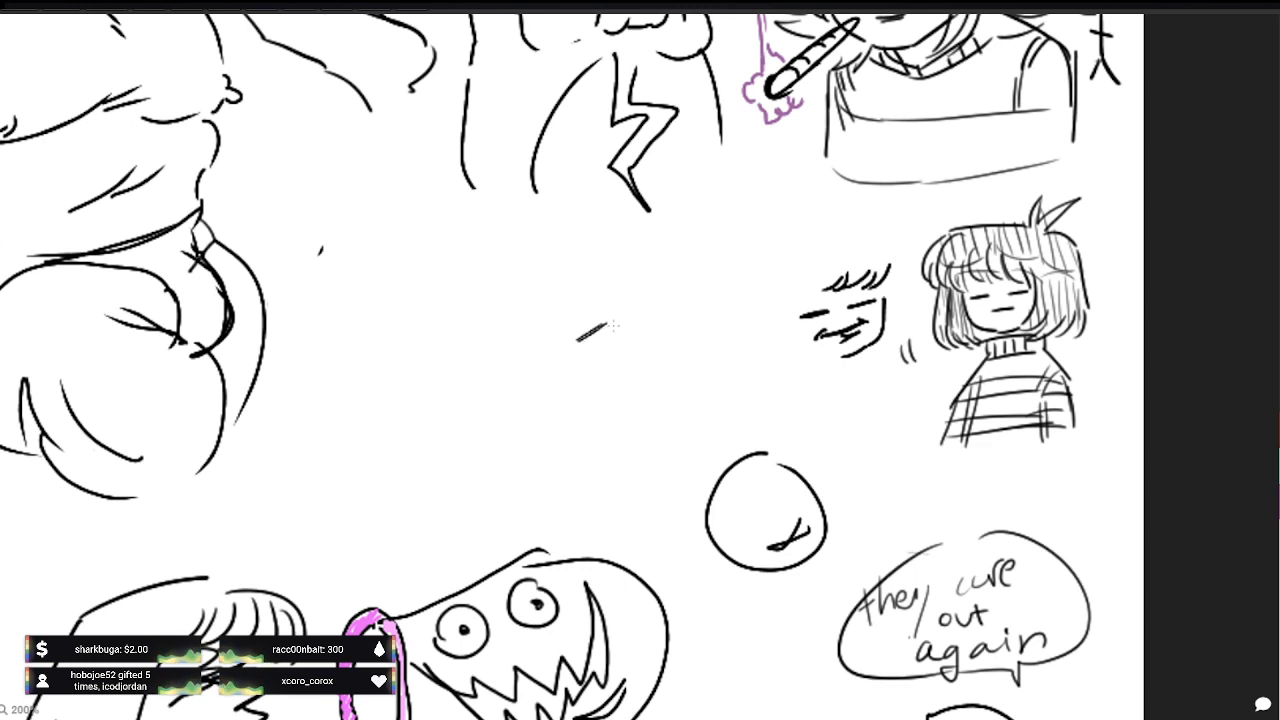
pyautogui.moveTo(617, 322)
pyautogui.mouseDown()
pyautogui.moveTo(655, 327)
pyautogui.moveTo(599, 341)
pyautogui.moveTo(628, 342)
pyautogui.mouseUp()
pyautogui.moveTo(876, 224)
pyautogui.mouseDown()
pyautogui.moveTo(722, 272)
pyautogui.moveTo(718, 382)
pyautogui.mouseUp()
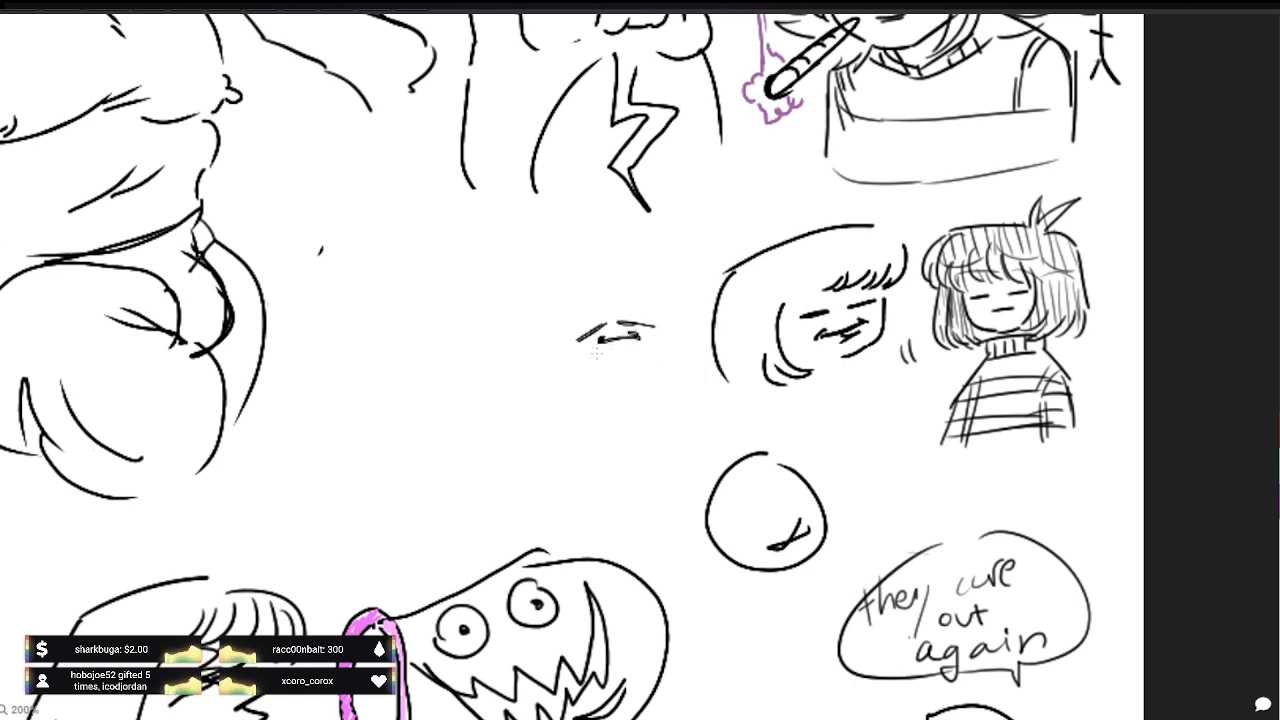
pyautogui.moveTo(822, 274); pyautogui.dragTo(794, 312)
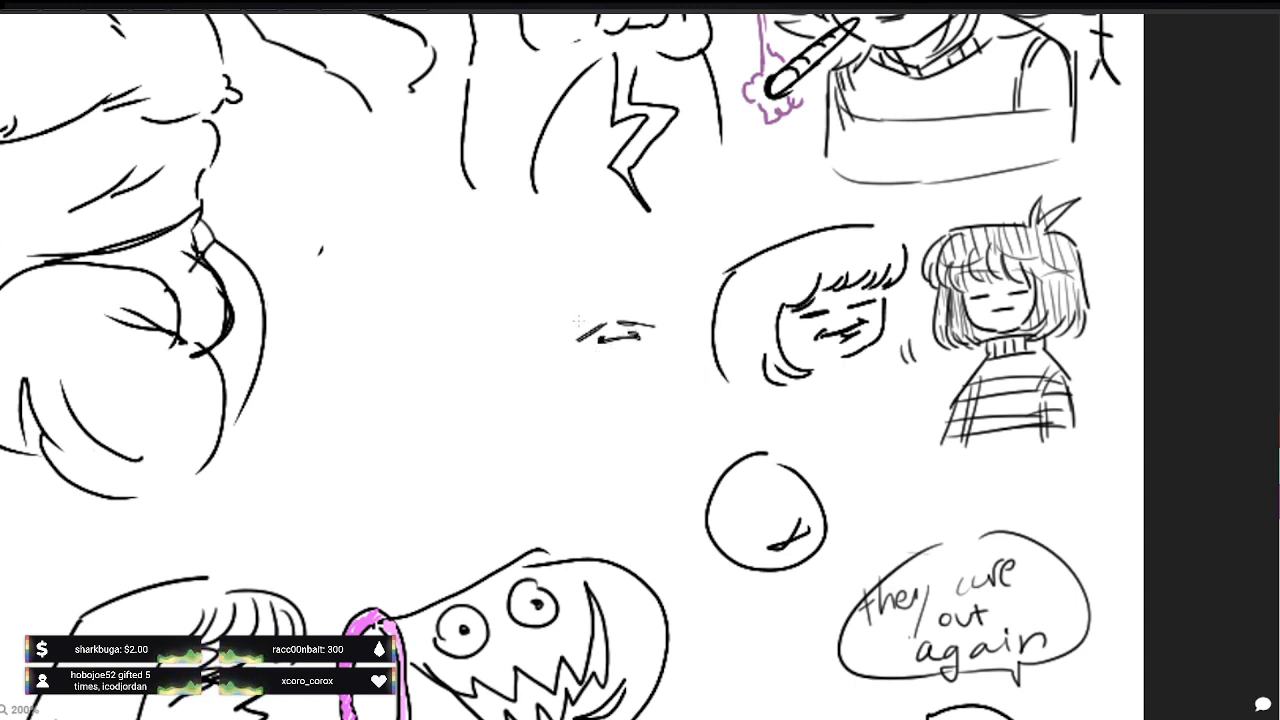
# Step: Outline a rounded, fringed head around the third face, and thicken the smirking figure's bob and top it with a two-loop bow
pyautogui.moveTo(566, 322)
pyautogui.mouseDown()
pyautogui.moveTo(658, 308)
pyautogui.moveTo(632, 270)
pyautogui.moveTo(556, 292)
pyautogui.moveTo(562, 304)
pyautogui.moveTo(540, 320)
pyautogui.mouseUp()
pyautogui.moveTo(730, 274); pyautogui.dragTo(722, 382)
pyautogui.moveTo(542, 312)
pyautogui.mouseDown()
pyautogui.moveTo(540, 344)
pyautogui.moveTo(580, 326)
pyautogui.moveTo(553, 359)
pyautogui.moveTo(567, 373)
pyautogui.moveTo(553, 356)
pyautogui.mouseUp()
pyautogui.moveTo(726, 262)
pyautogui.mouseDown()
pyautogui.moveTo(728, 274)
pyautogui.moveTo(718, 212)
pyautogui.moveTo(744, 262)
pyautogui.mouseUp()
pyautogui.moveTo(577, 338); pyautogui.dragTo(558, 362)
pyautogui.hotkey('ctrl', 'z')
pyautogui.moveTo(733, 270)
pyautogui.mouseDown()
pyautogui.moveTo(714, 214)
pyautogui.moveTo(738, 264)
pyautogui.mouseUp()
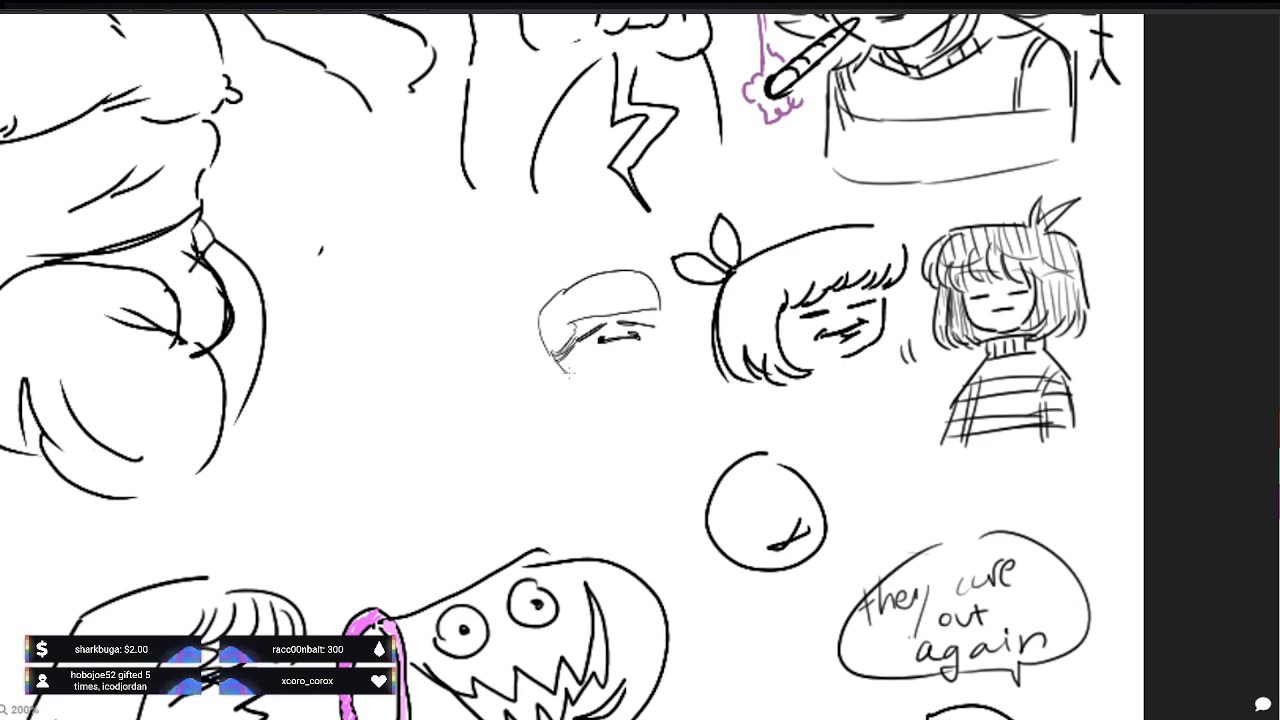
pyautogui.moveTo(568, 376)
pyautogui.mouseDown()
pyautogui.moveTo(612, 365)
pyautogui.moveTo(565, 378)
pyautogui.moveTo(630, 377)
pyautogui.moveTo(672, 350)
pyautogui.mouseUp()
pyautogui.hotkey('ctrl', 'z')
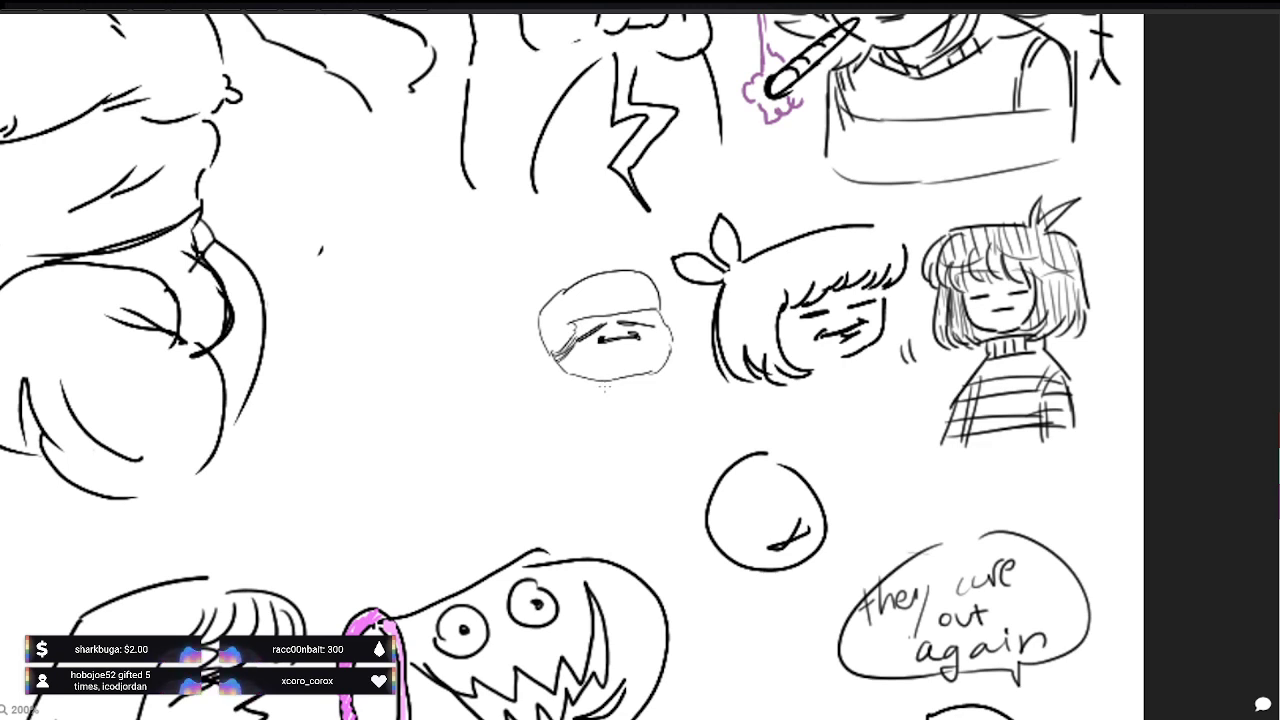
# Step: Add a collar and flicked-out hair to the bow-haired figure, and a dark hair strand and round ears to the rounded head
pyautogui.moveTo(618, 406); pyautogui.dragTo(686, 443)
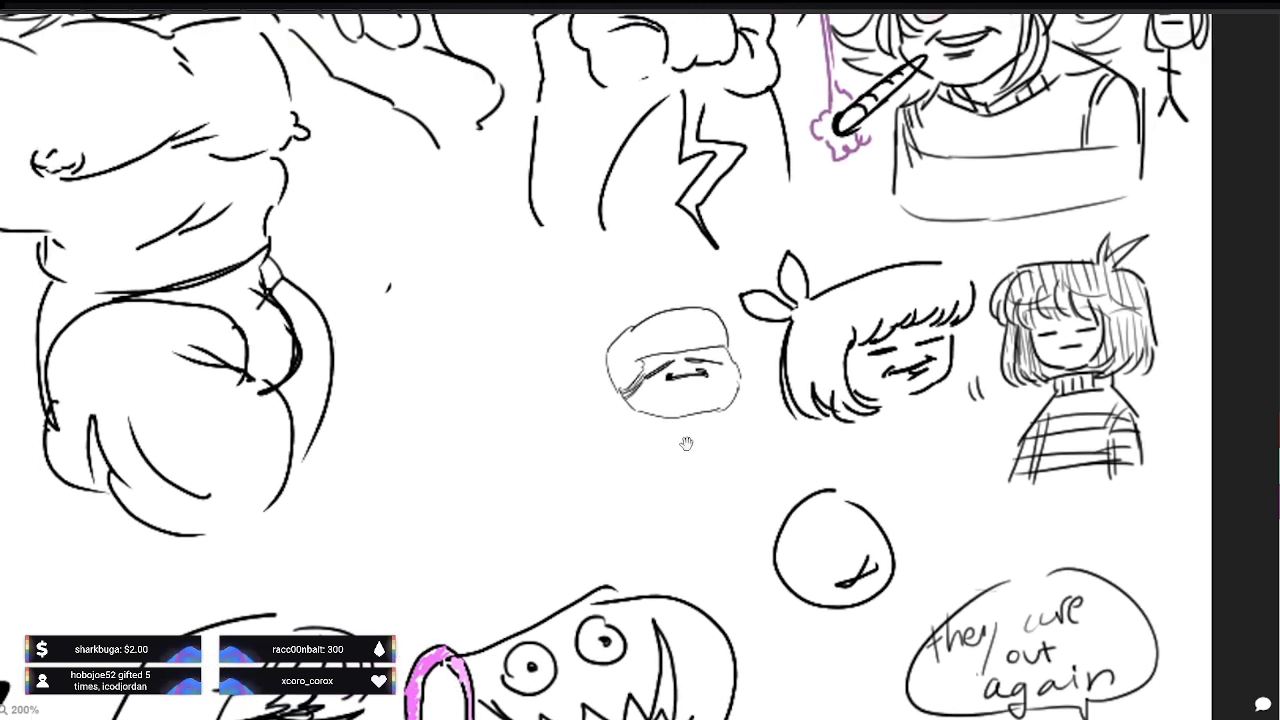
pyautogui.moveTo(840, 440)
pyautogui.mouseDown()
pyautogui.moveTo(852, 421)
pyautogui.moveTo(936, 403)
pyautogui.moveTo(920, 432)
pyautogui.moveTo(866, 444)
pyautogui.mouseUp()
pyautogui.moveTo(975, 332); pyautogui.dragTo(972, 398)
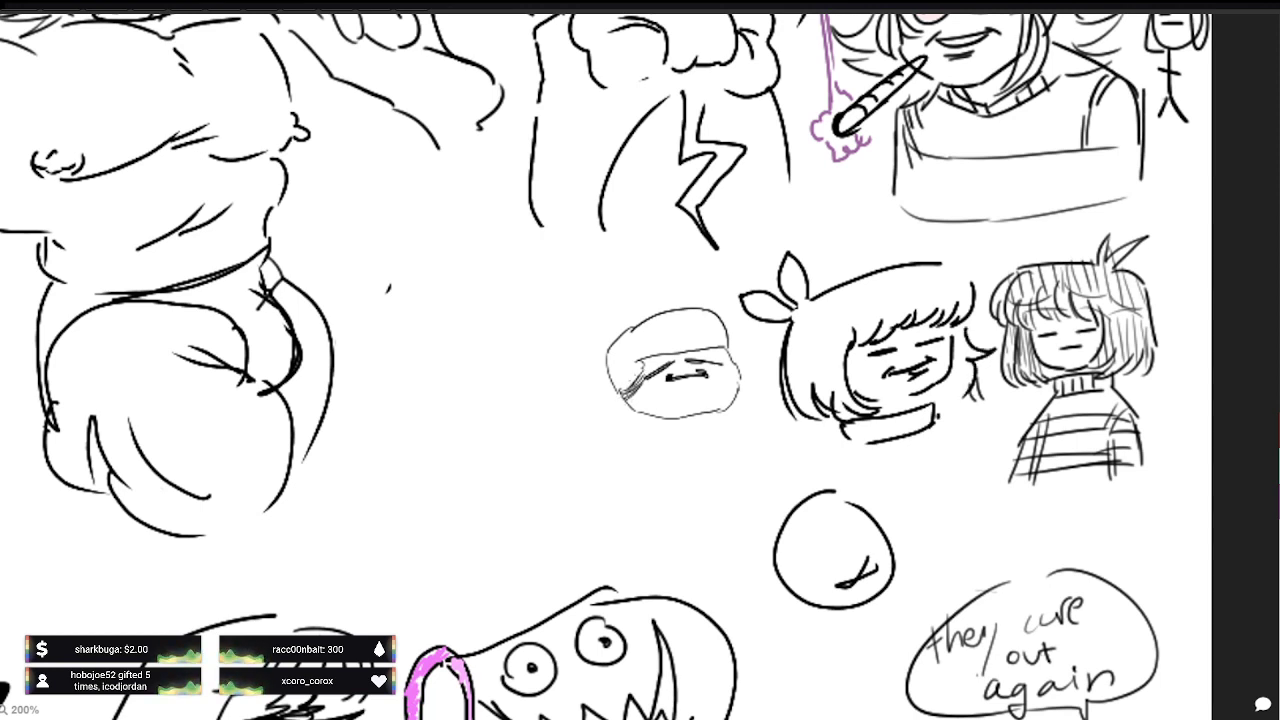
pyautogui.moveTo(649, 371)
pyautogui.mouseDown()
pyautogui.moveTo(625, 402)
pyautogui.moveTo(641, 393)
pyautogui.moveTo(636, 361)
pyautogui.moveTo(706, 352)
pyautogui.moveTo(610, 394)
pyautogui.moveTo(630, 414)
pyautogui.mouseUp()
pyautogui.moveTo(738, 364); pyautogui.dragTo(742, 388)
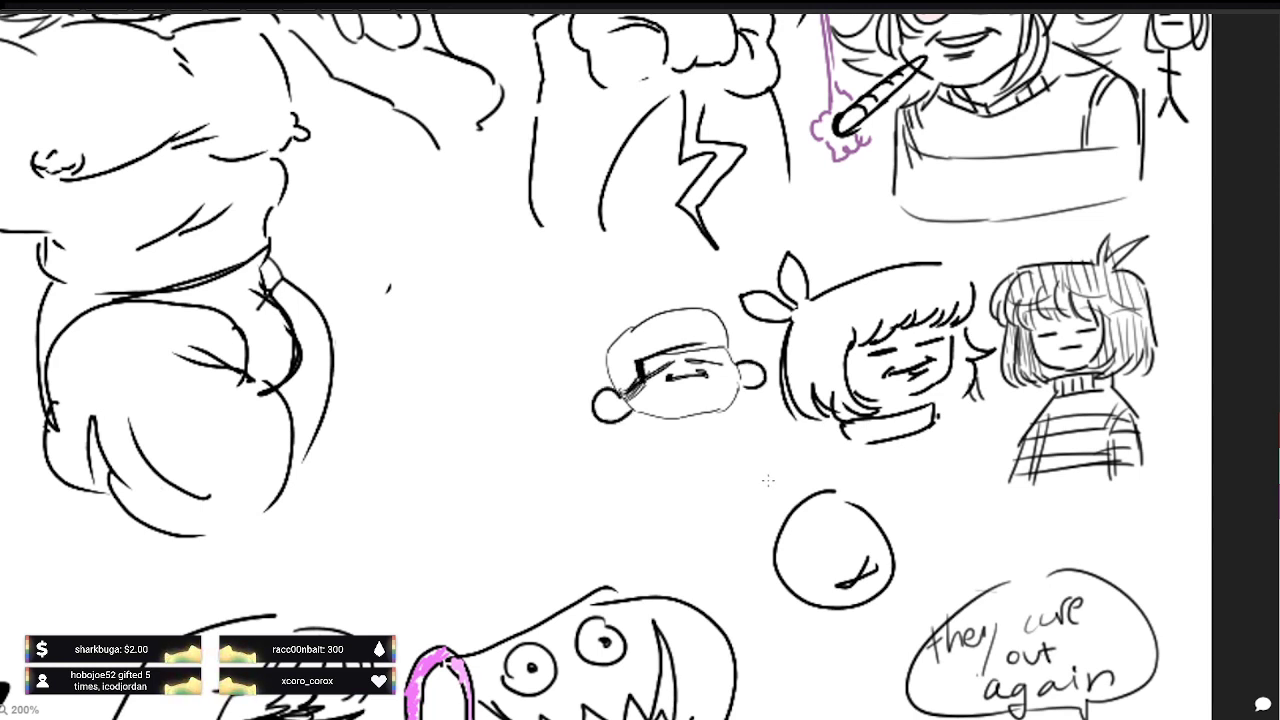
# Step: Try a puffy collar and large bundled body beneath the round-eared head, with a spiky hair outline beside it
pyautogui.moveTo(628, 418); pyautogui.dragTo(664, 455)
pyautogui.moveTo(746, 393); pyautogui.dragTo(756, 434)
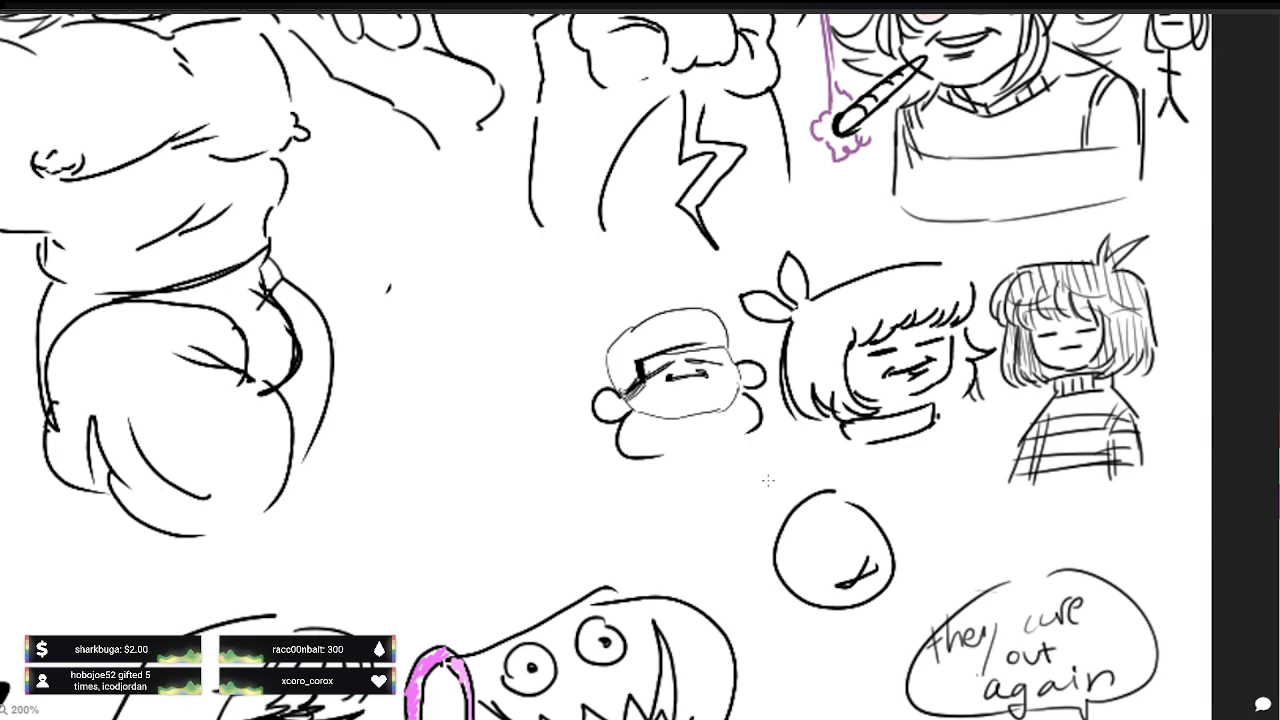
pyautogui.moveTo(674, 418); pyautogui.dragTo(640, 429)
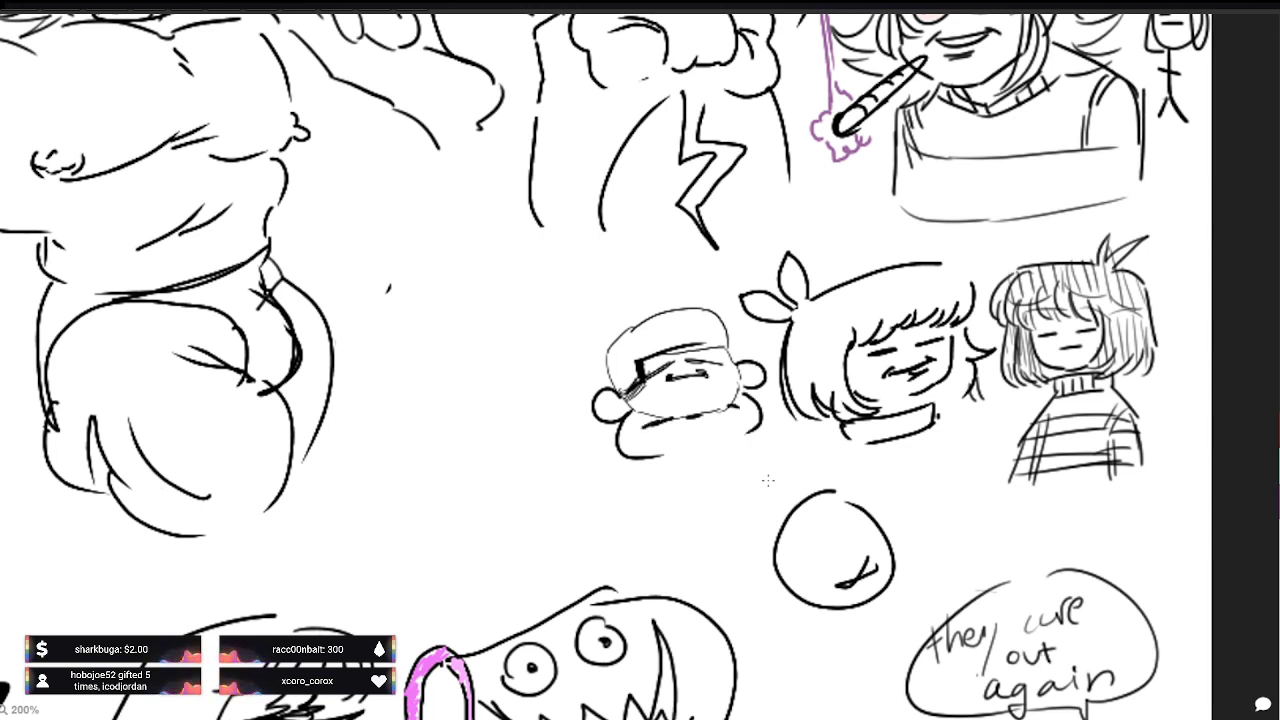
pyautogui.moveTo(580, 228); pyautogui.dragTo(506, 270)
pyautogui.moveTo(620, 455)
pyautogui.mouseDown()
pyautogui.moveTo(576, 522)
pyautogui.moveTo(760, 537)
pyautogui.mouseUp()
pyautogui.moveTo(766, 421); pyautogui.dragTo(808, 488)
pyautogui.moveTo(524, 341); pyautogui.dragTo(550, 352)
pyautogui.moveTo(632, 522); pyautogui.dragTo(704, 487)
pyautogui.moveTo(550, 352); pyautogui.dragTo(586, 353)
pyautogui.moveTo(738, 484); pyautogui.dragTo(772, 474)
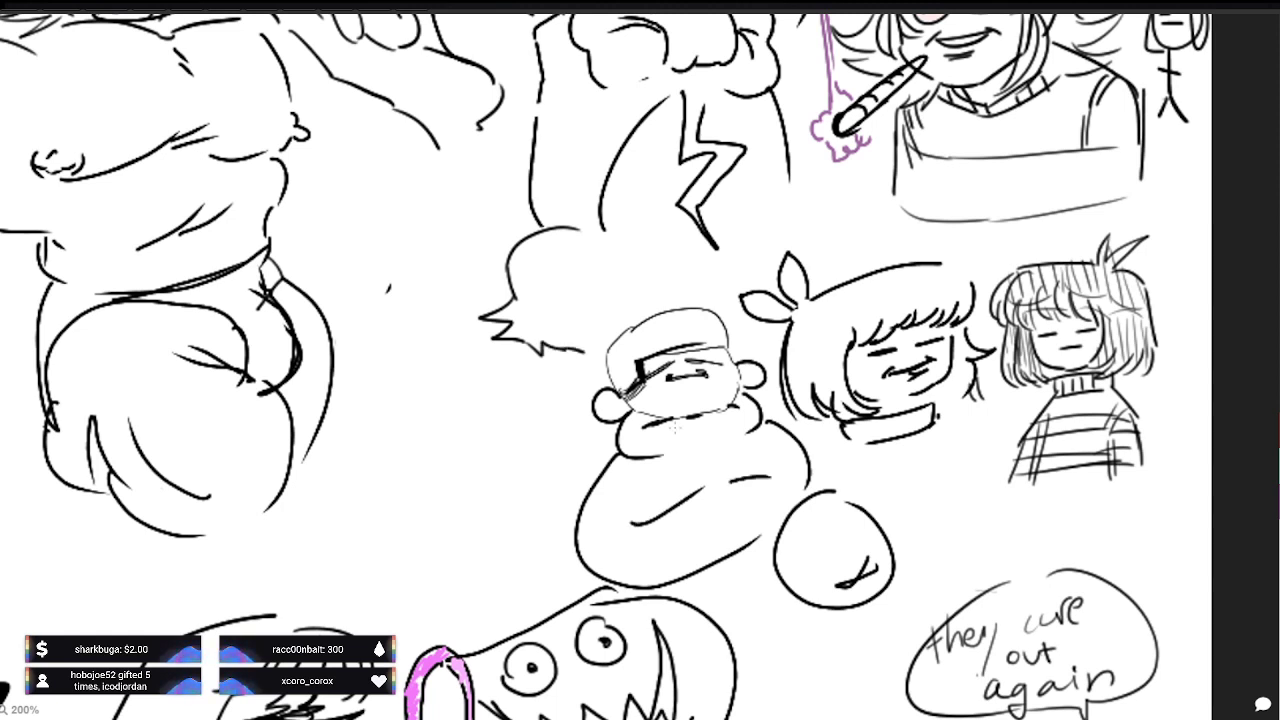
pyautogui.moveTo(692, 543)
pyautogui.mouseDown()
pyautogui.moveTo(764, 500)
pyautogui.moveTo(768, 512)
pyautogui.mouseUp()
# Step: Undo the puffy collar and bundled body beneath the round-eared head, keeping both of its ears
pyautogui.hotkey('ctrl', 'z')
pyautogui.hotkey('ctrl', 'z')
pyautogui.hotkey('ctrl', 'z')
pyautogui.hotkey('ctrl', 'z')
pyautogui.hotkey('ctrl', 'z')
pyautogui.hotkey('ctrl', 'z')
pyautogui.hotkey('ctrl', 'z')
pyautogui.hotkey('ctrl', 'z')
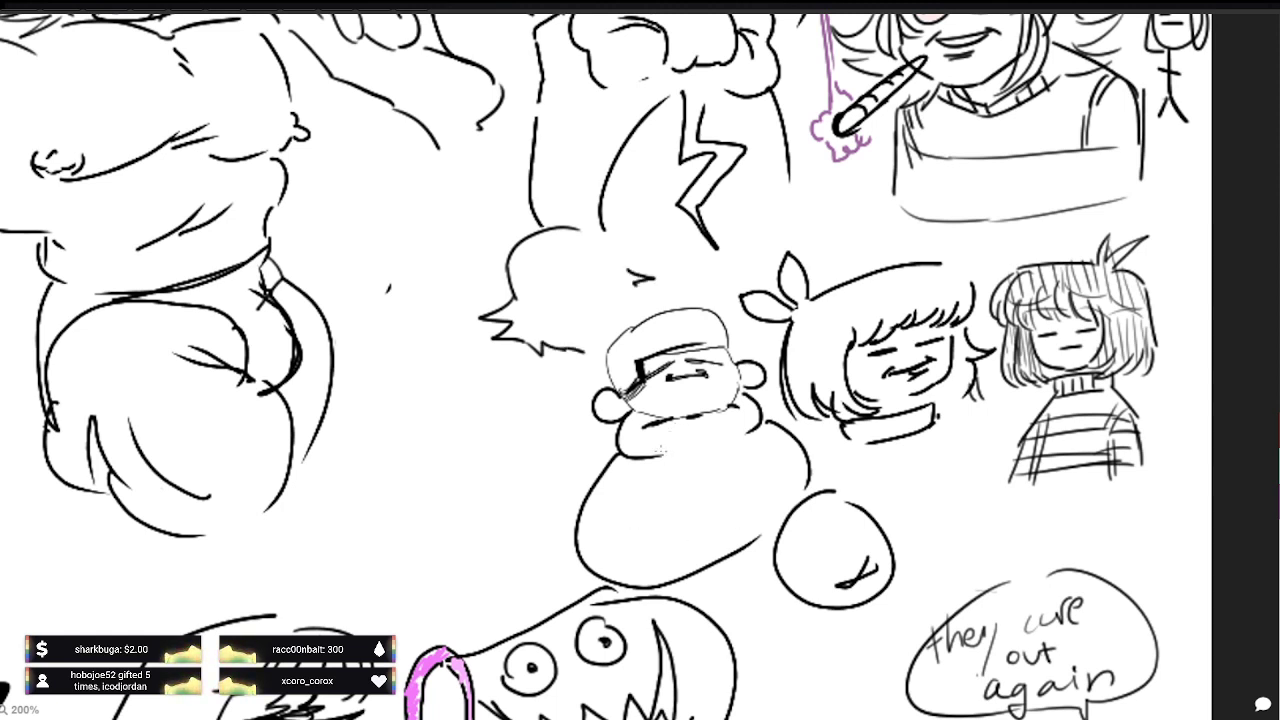
pyautogui.hotkey('ctrl', 'z')
pyautogui.hotkey('ctrl', 'z')
pyautogui.hotkey('ctrl', 'z')
pyautogui.hotkey('ctrl', 'z')
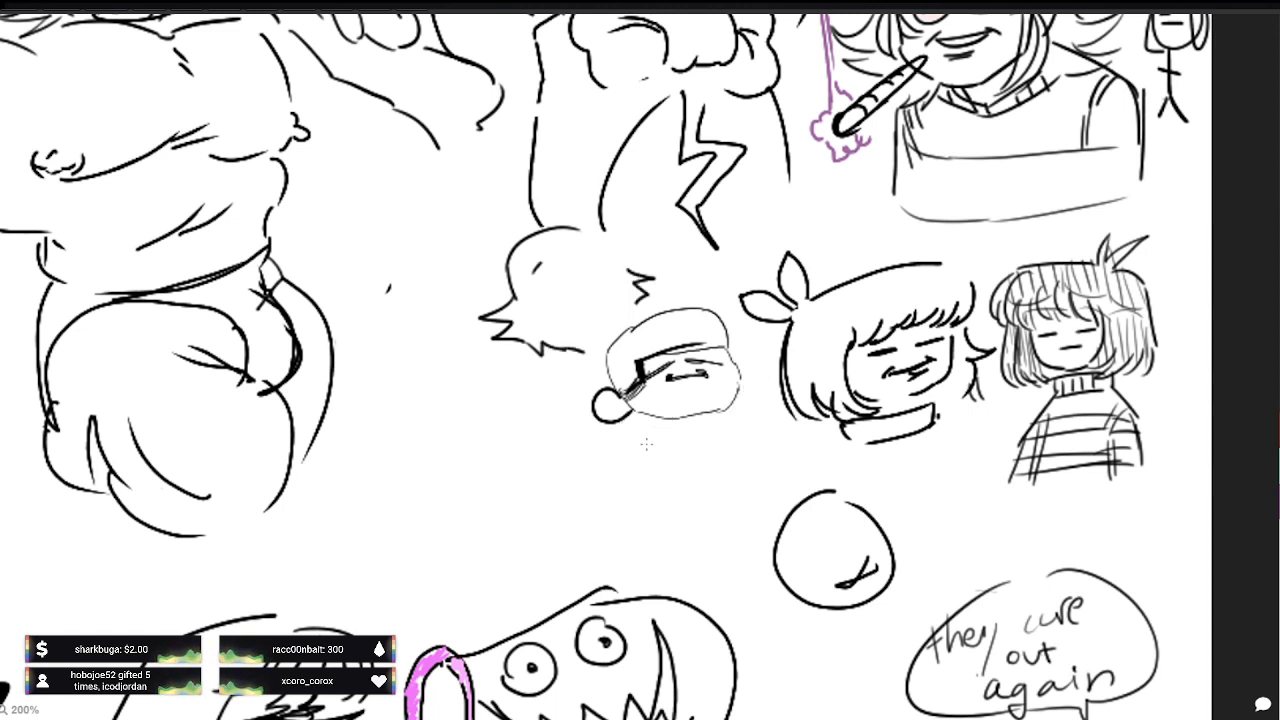
pyautogui.hotkey('ctrl', 'shift', 'z')
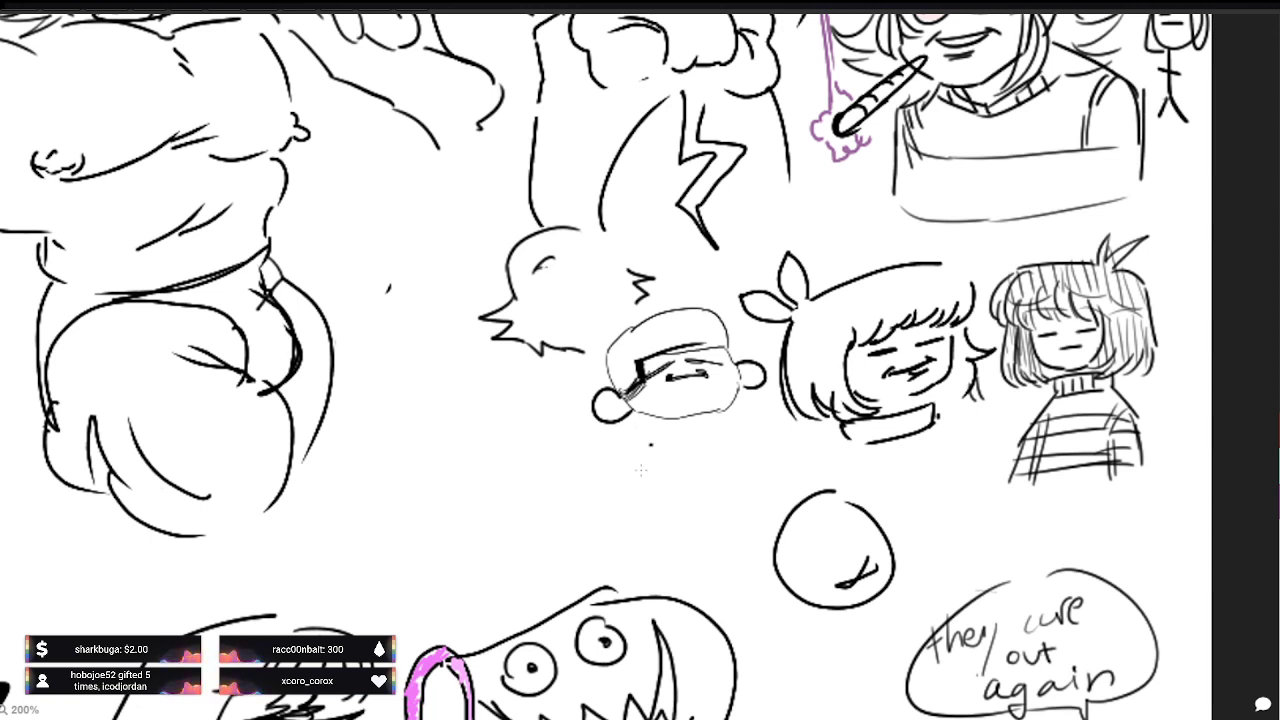
# Step: Draw a ribbed turtleneck, sloping shoulders and curved sweater stripes beneath the round-eared head
pyautogui.moveTo(651, 445)
pyautogui.mouseDown()
pyautogui.moveTo(731, 401)
pyautogui.moveTo(746, 431)
pyautogui.mouseUp()
pyautogui.moveTo(662, 430)
pyautogui.mouseDown()
pyautogui.moveTo(655, 440)
pyautogui.moveTo(733, 420)
pyautogui.mouseUp()
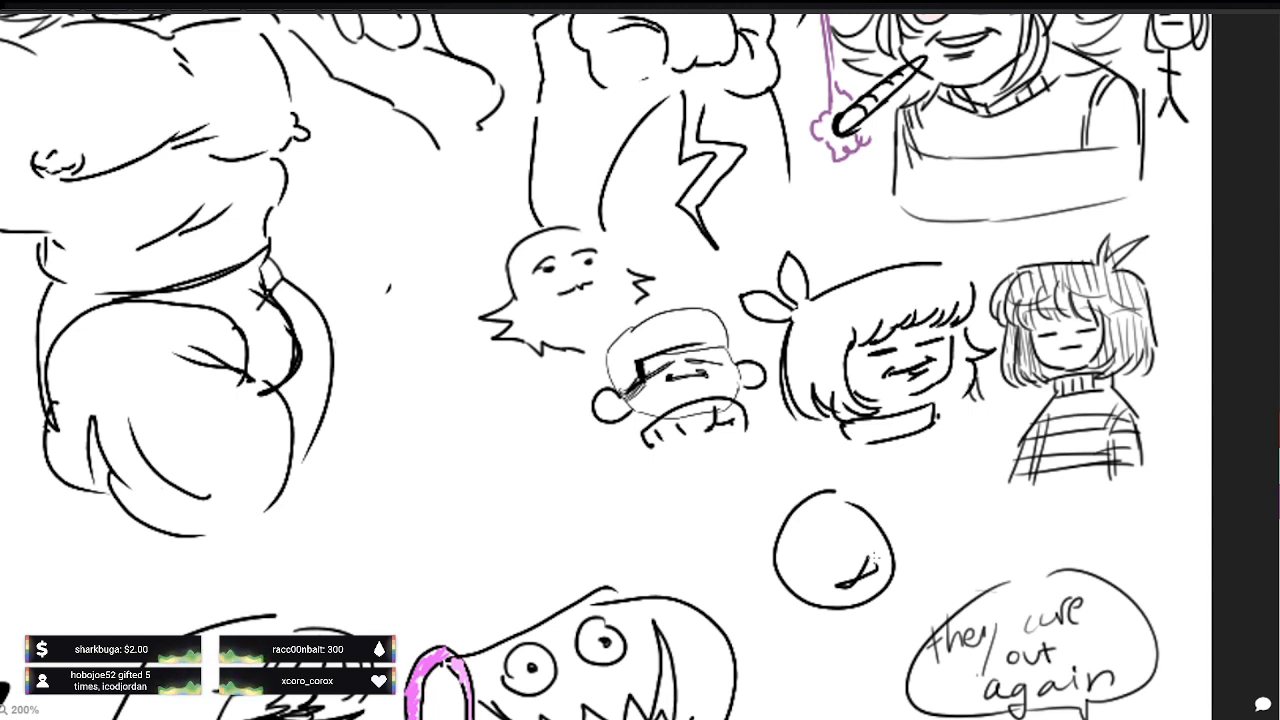
pyautogui.moveTo(650, 449); pyautogui.dragTo(627, 492)
pyautogui.moveTo(745, 430); pyautogui.dragTo(778, 460)
pyautogui.moveTo(650, 488)
pyautogui.mouseDown()
pyautogui.moveTo(777, 459)
pyautogui.moveTo(659, 509)
pyautogui.mouseUp()
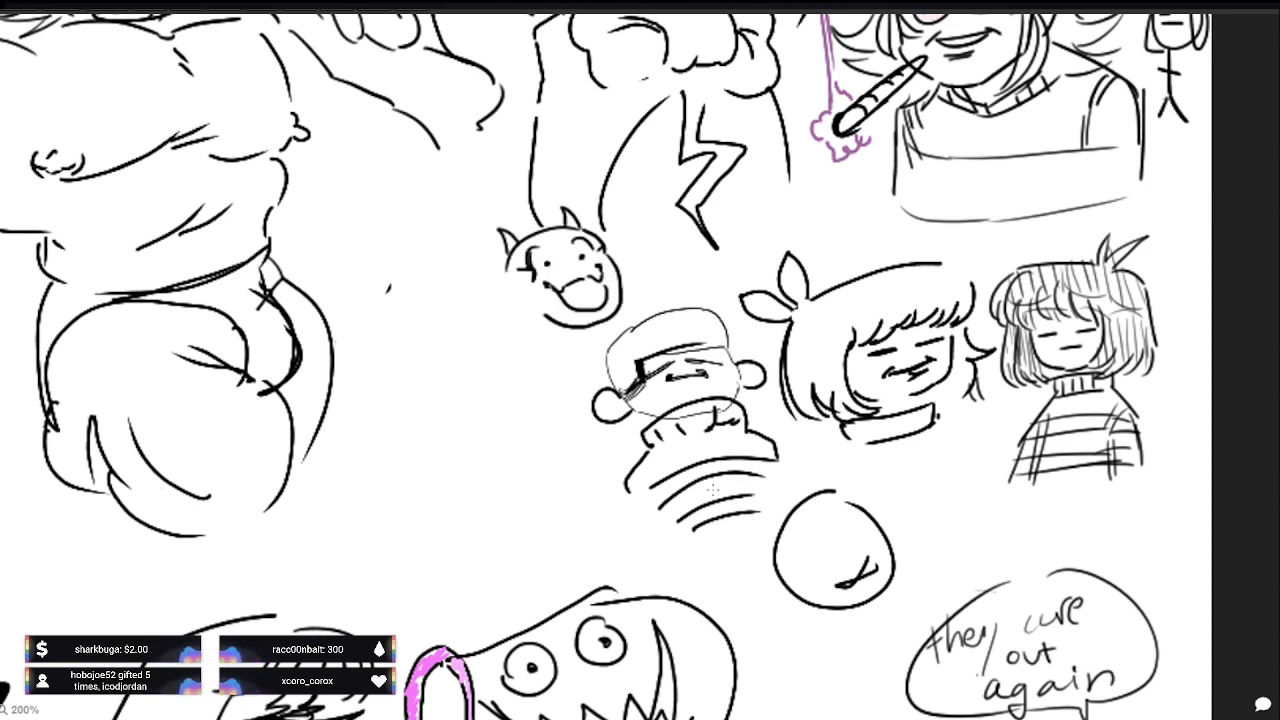
# Step: Give the horned, smiling goat face long floppy ears and a fluffy chest ruff beside the round-eared figure
pyautogui.moveTo(586, 234)
pyautogui.mouseDown()
pyautogui.moveTo(599, 259)
pyautogui.moveTo(495, 326)
pyautogui.moveTo(537, 360)
pyautogui.moveTo(550, 326)
pyautogui.moveTo(540, 302)
pyautogui.moveTo(650, 288)
pyautogui.moveTo(642, 300)
pyautogui.mouseUp()
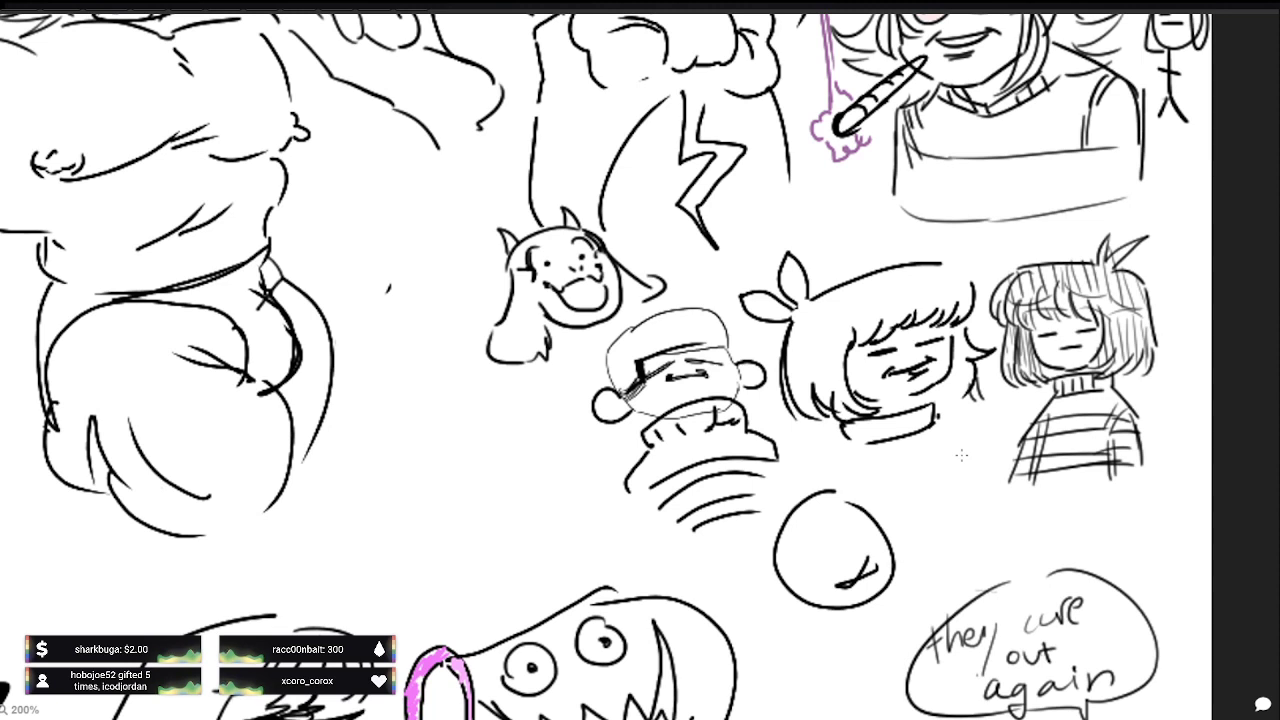
pyautogui.moveTo(532, 254); pyautogui.dragTo(538, 224)
pyautogui.moveTo(554, 223); pyautogui.dragTo(578, 222)
pyautogui.moveTo(550, 356); pyautogui.dragTo(572, 352)
pyautogui.moveTo(572, 352); pyautogui.dragTo(602, 336)
# Step: Try drawing a large hand with thick rounded fingers below the goat's shoulder
pyautogui.moveTo(575, 430); pyautogui.dragTo(639, 428)
pyautogui.moveTo(596, 429)
pyautogui.mouseDown()
pyautogui.moveTo(525, 470)
pyautogui.moveTo(573, 459)
pyautogui.mouseUp()
pyautogui.moveTo(580, 356)
pyautogui.mouseDown()
pyautogui.moveTo(570, 422)
pyautogui.moveTo(592, 368)
pyautogui.moveTo(602, 374)
pyautogui.mouseUp()
pyautogui.moveTo(620, 448)
pyautogui.mouseDown()
pyautogui.moveTo(700, 298)
pyautogui.moveTo(688, 478)
pyautogui.mouseUp()
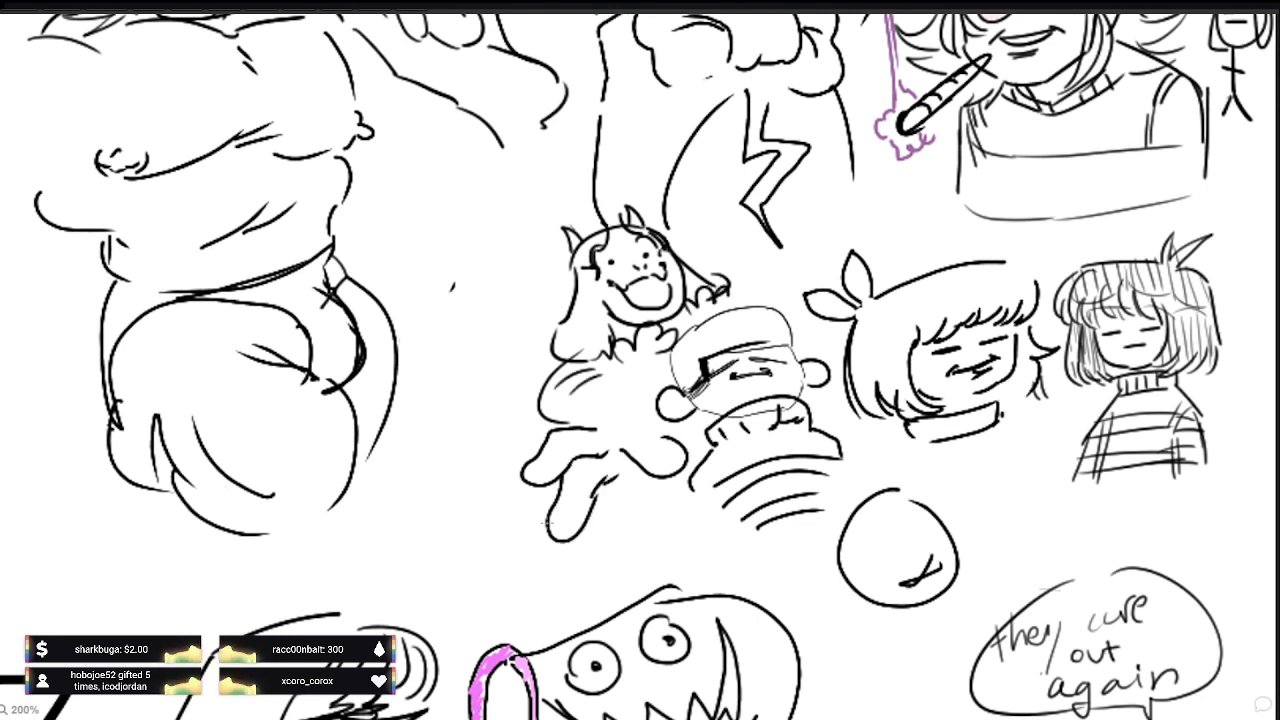
pyautogui.moveTo(710, 300); pyautogui.dragTo(732, 288)
pyautogui.moveTo(596, 536); pyautogui.dragTo(654, 482)
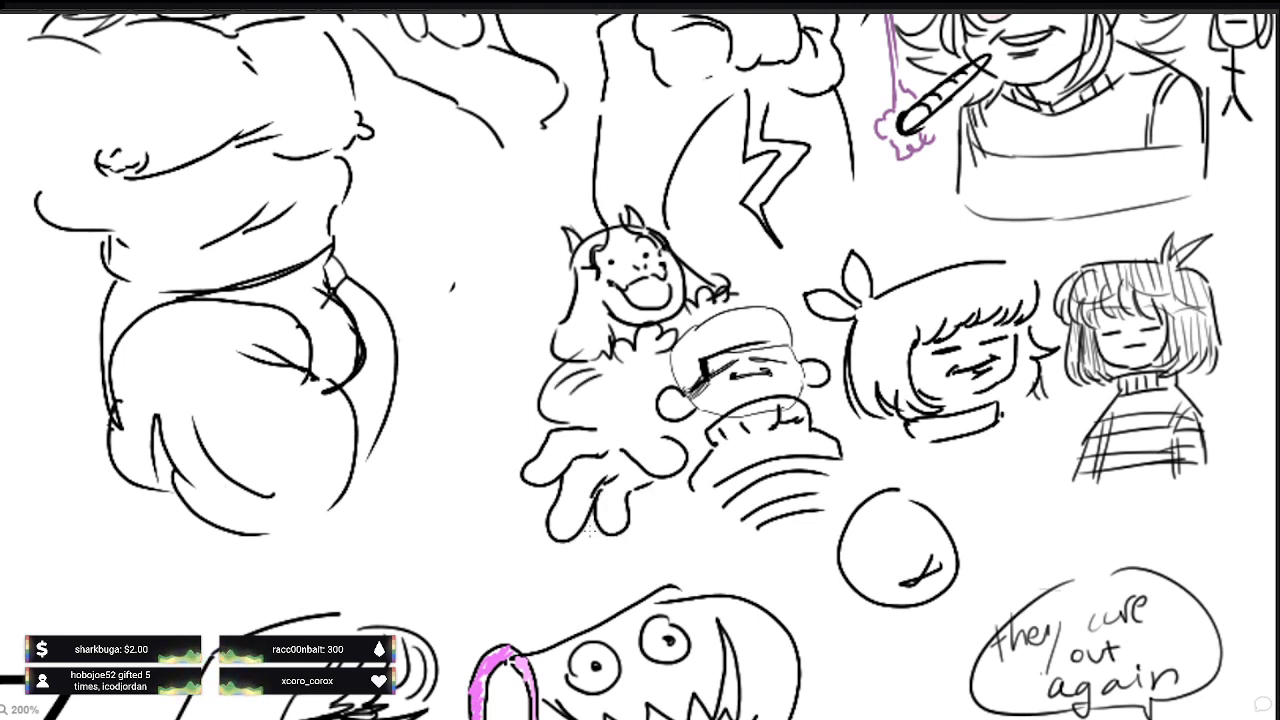
# Step: Undo the large hand below the goat's shoulder
pyautogui.hotkey('ctrl', 'z')
pyautogui.hotkey('ctrl', 'z')
pyautogui.hotkey('ctrl', 'z')
pyautogui.hotkey('ctrl', 'z')
pyautogui.hotkey('ctrl', 'z')
pyautogui.hotkey('ctrl', 'z')
pyautogui.hotkey('ctrl', 'z')
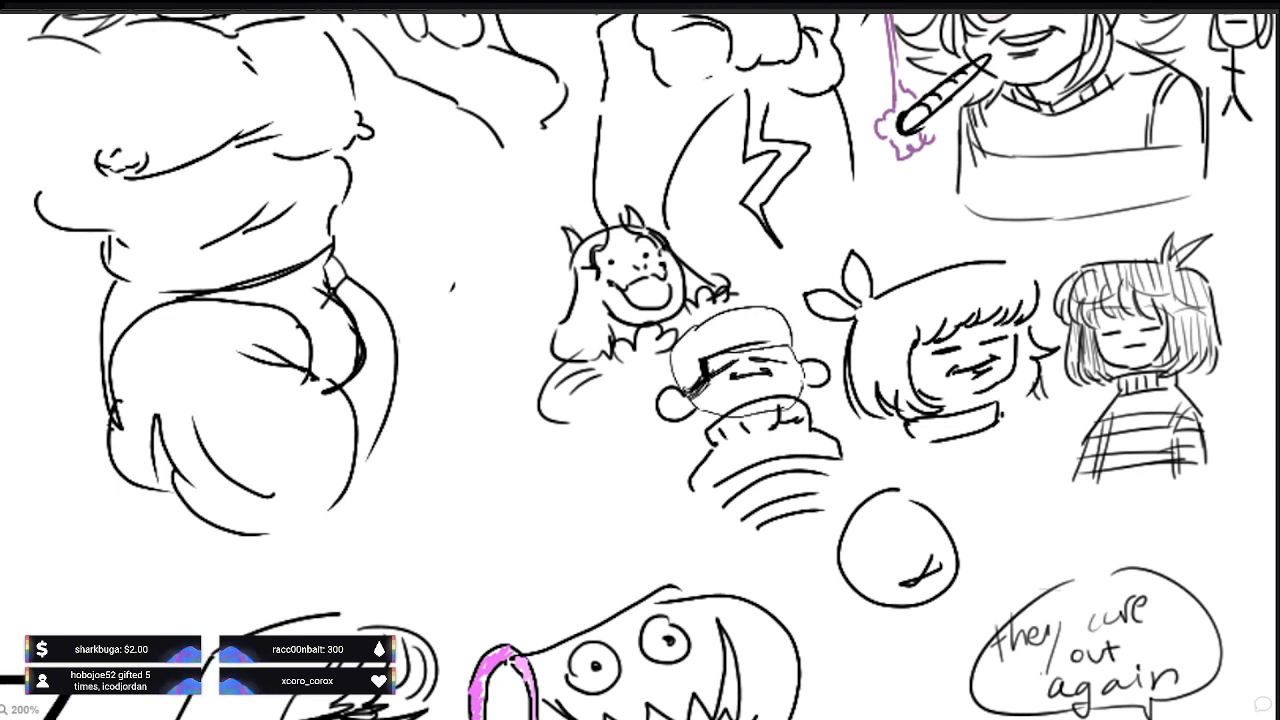
# Step: Clear all the existing doodles to leave a blank white canvas
pyautogui.hotkey('ctrl', 'z')
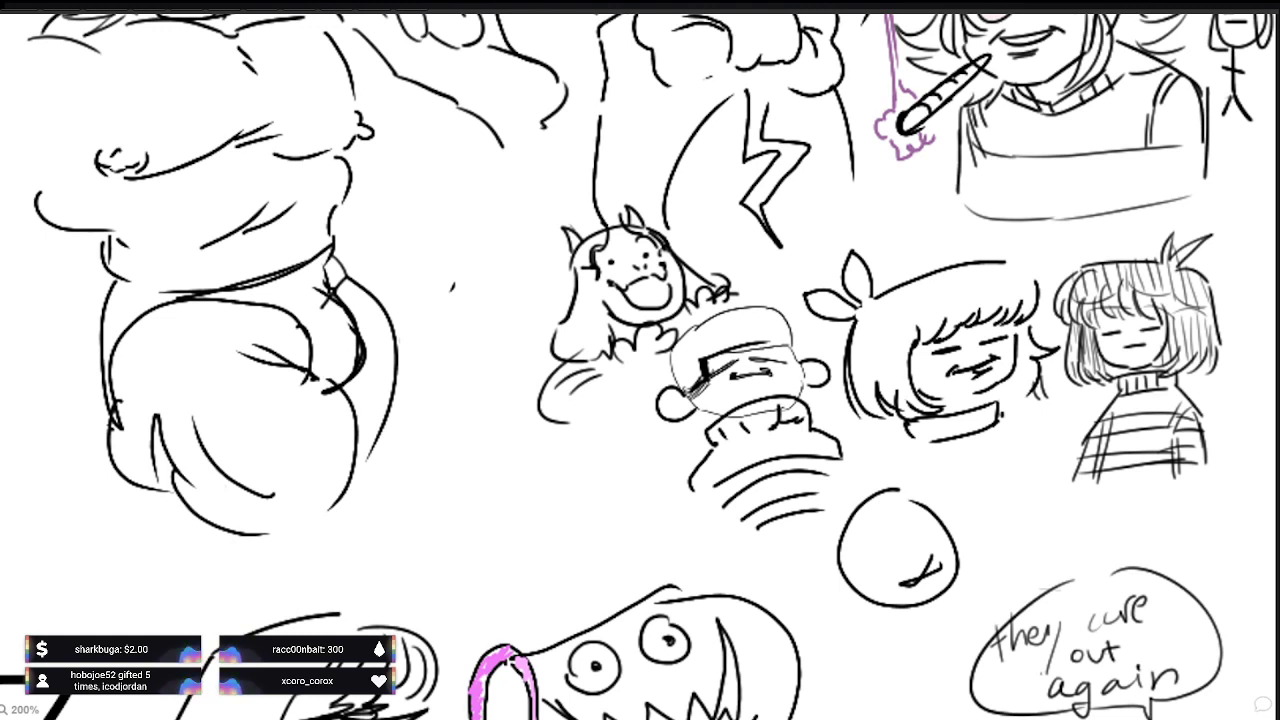
pyautogui.press('Delete')
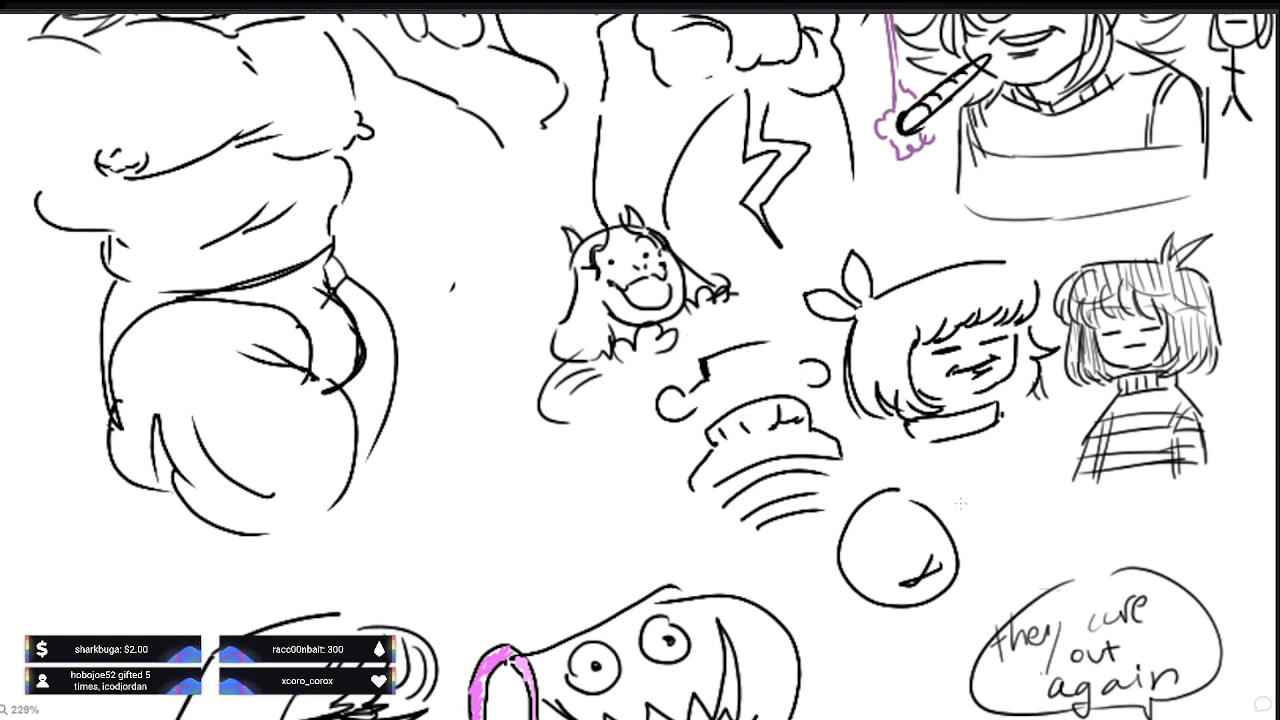
pyautogui.scroll(1, 962, 510)
pyautogui.scroll(-2, 830, 463)
pyautogui.scroll(-5, 827, 463)
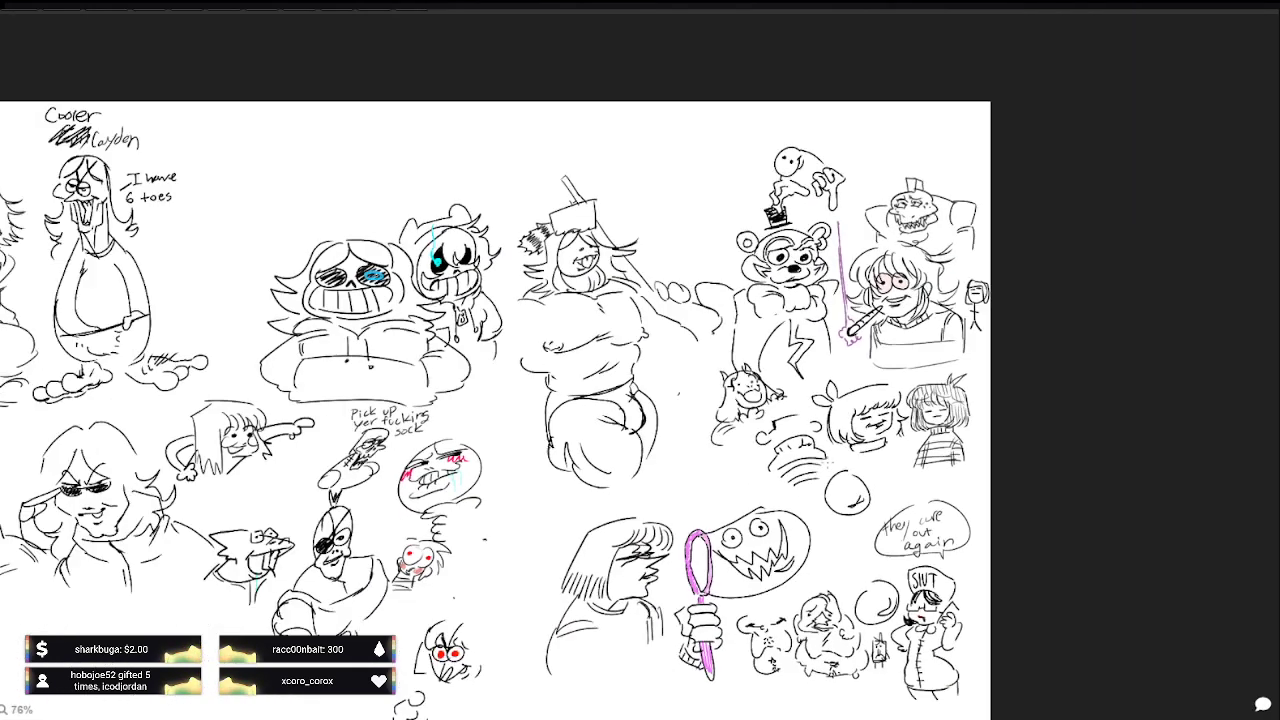
pyautogui.press('Delete')
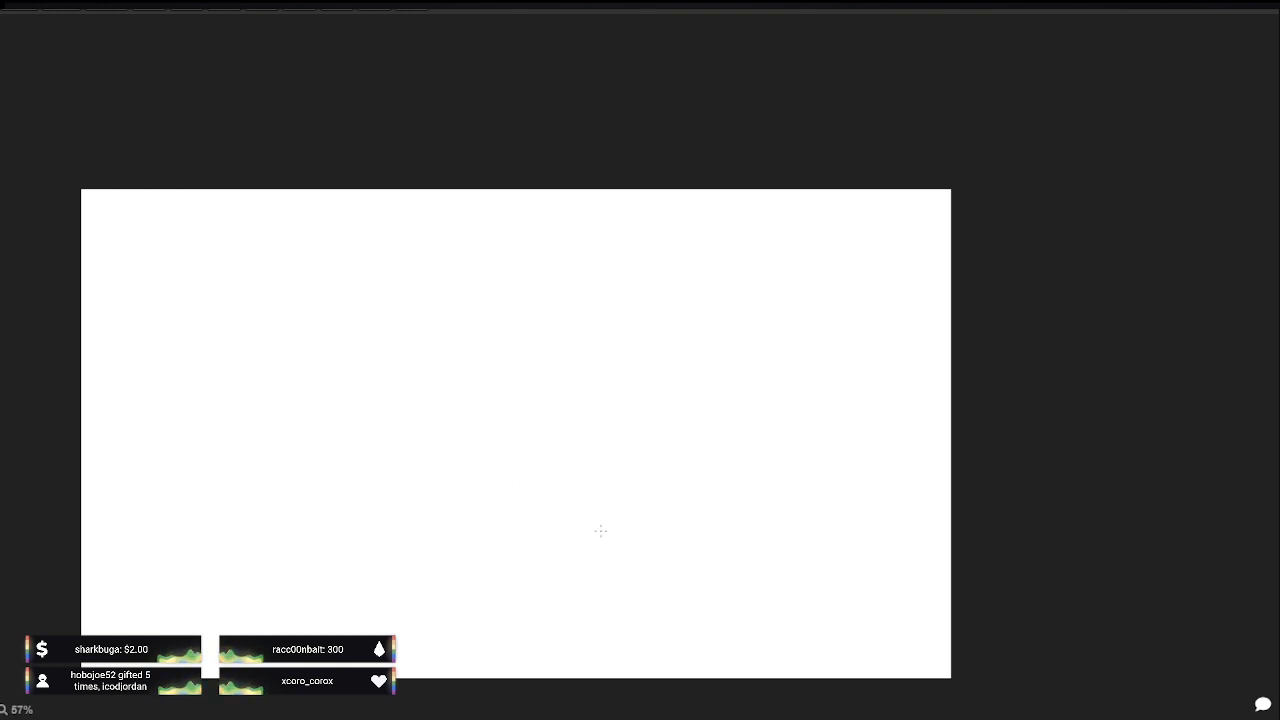
pyautogui.moveTo(600, 531); pyautogui.dragTo(817, 491)
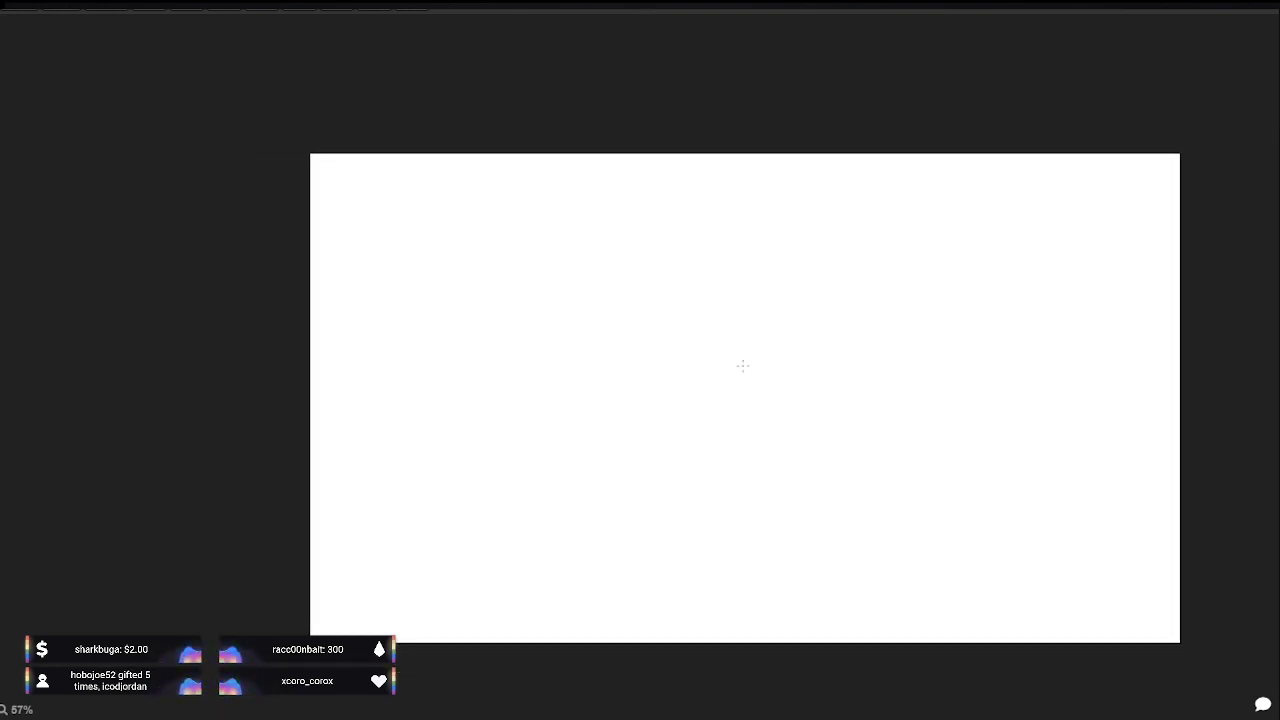
pyautogui.scroll(3, 750, 370)
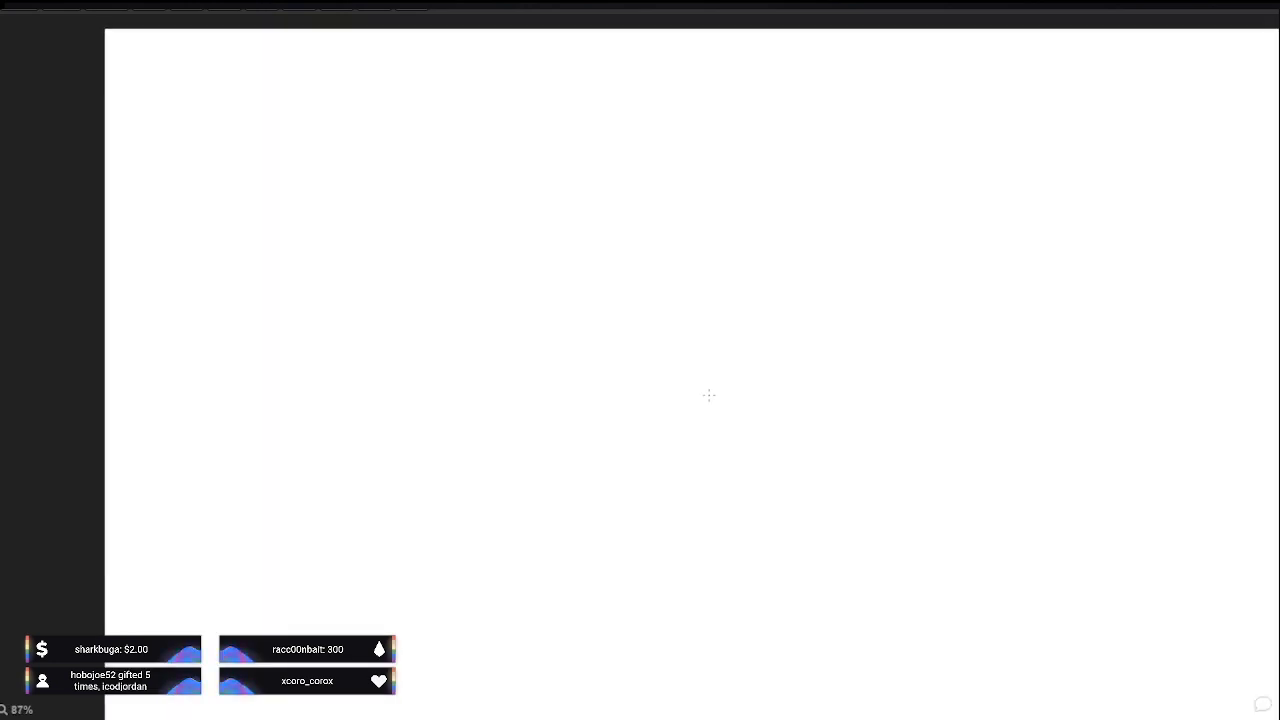
# Step: Sketch a slanted tablet outline and a round head beside it near the canvas's upper-left corner
pyautogui.moveTo(221, 135)
pyautogui.mouseDown()
pyautogui.moveTo(279, 118)
pyautogui.moveTo(248, 171)
pyautogui.moveTo(278, 167)
pyautogui.mouseUp()
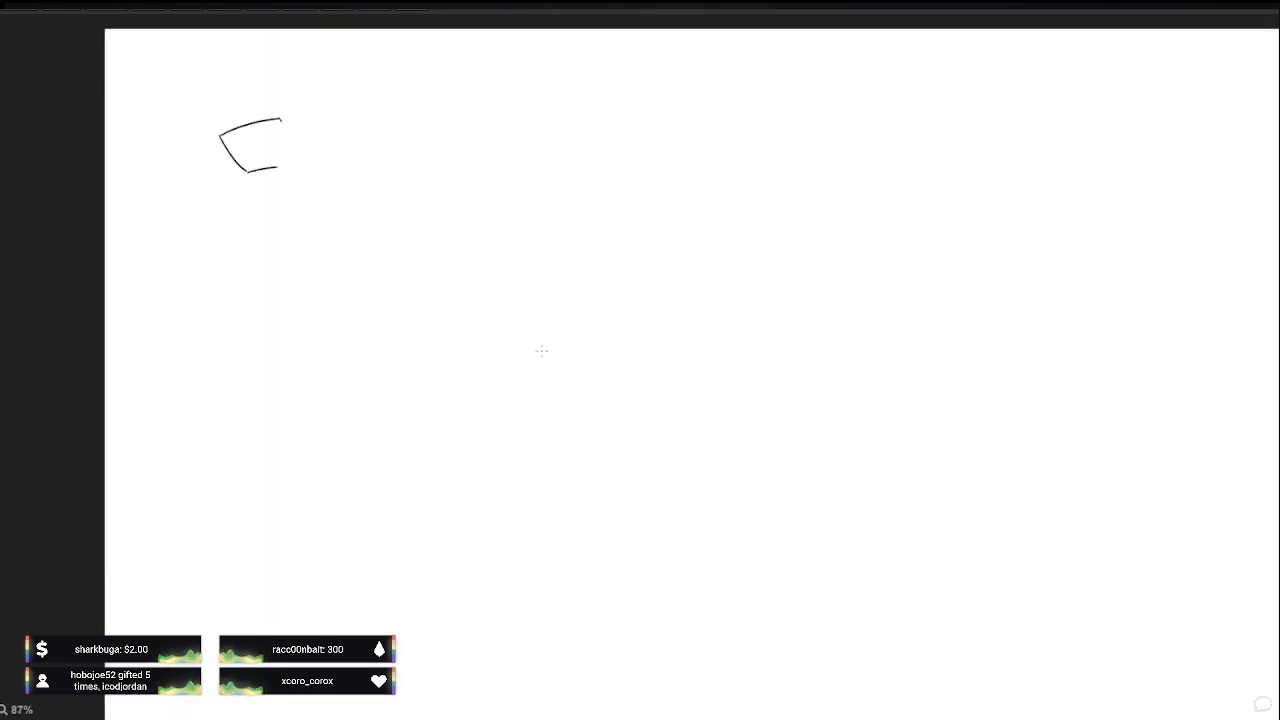
pyautogui.moveTo(282, 120); pyautogui.dragTo(306, 148)
pyautogui.moveTo(420, 260); pyautogui.dragTo(642, 383)
pyautogui.moveTo(568, 218)
pyautogui.mouseDown()
pyautogui.moveTo(590, 240)
pyautogui.moveTo(539, 270)
pyautogui.mouseUp()
pyautogui.scroll(4, 549, 298)
# Step: Sketch an open laptop with an upright screen and a slanted keyboard base above the tablet
pyautogui.moveTo(267, 76); pyautogui.dragTo(266, 165)
pyautogui.moveTo(266, 165); pyautogui.dragTo(308, 202)
pyautogui.moveTo(617, 389); pyautogui.dragTo(346, 446)
pyautogui.moveTo(38, 259); pyautogui.dragTo(147, 234)
pyautogui.moveTo(147, 234)
pyautogui.mouseDown()
pyautogui.moveTo(111, 198)
pyautogui.moveTo(124, 126)
pyautogui.mouseUp()
pyautogui.moveTo(16, 130); pyautogui.dragTo(126, 121)
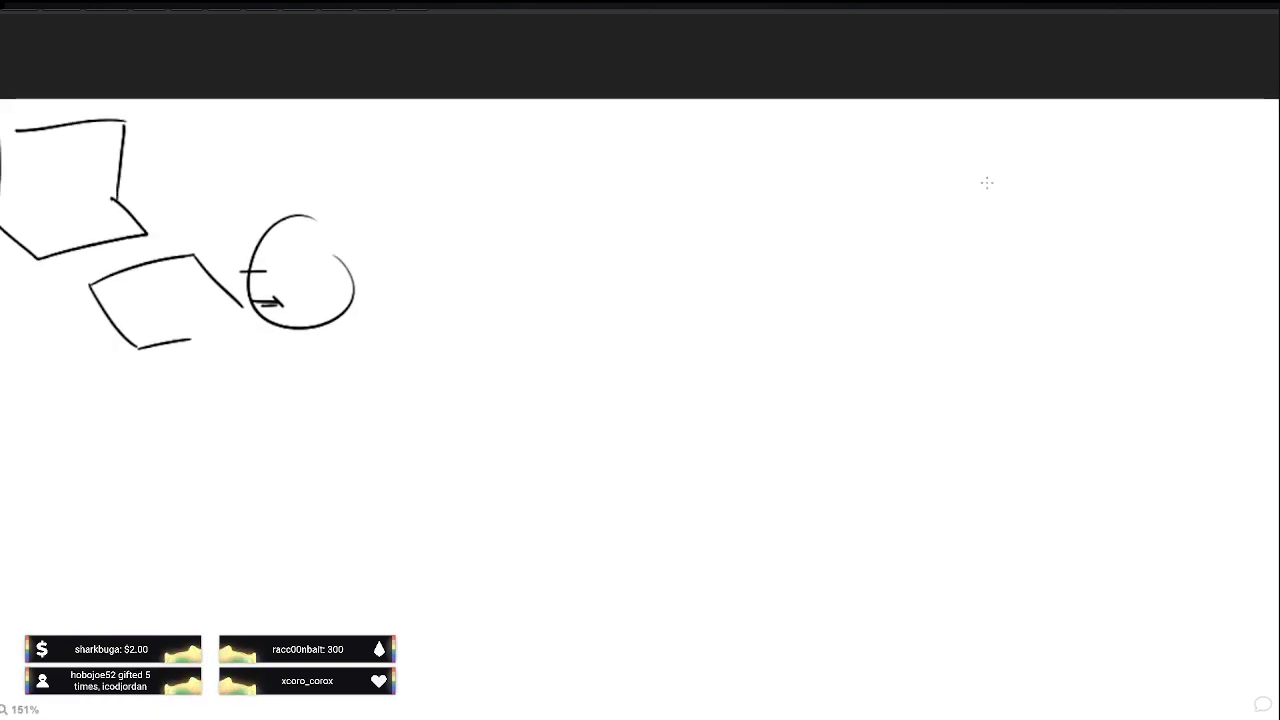
pyautogui.moveTo(102, 196); pyautogui.dragTo(1, 222)
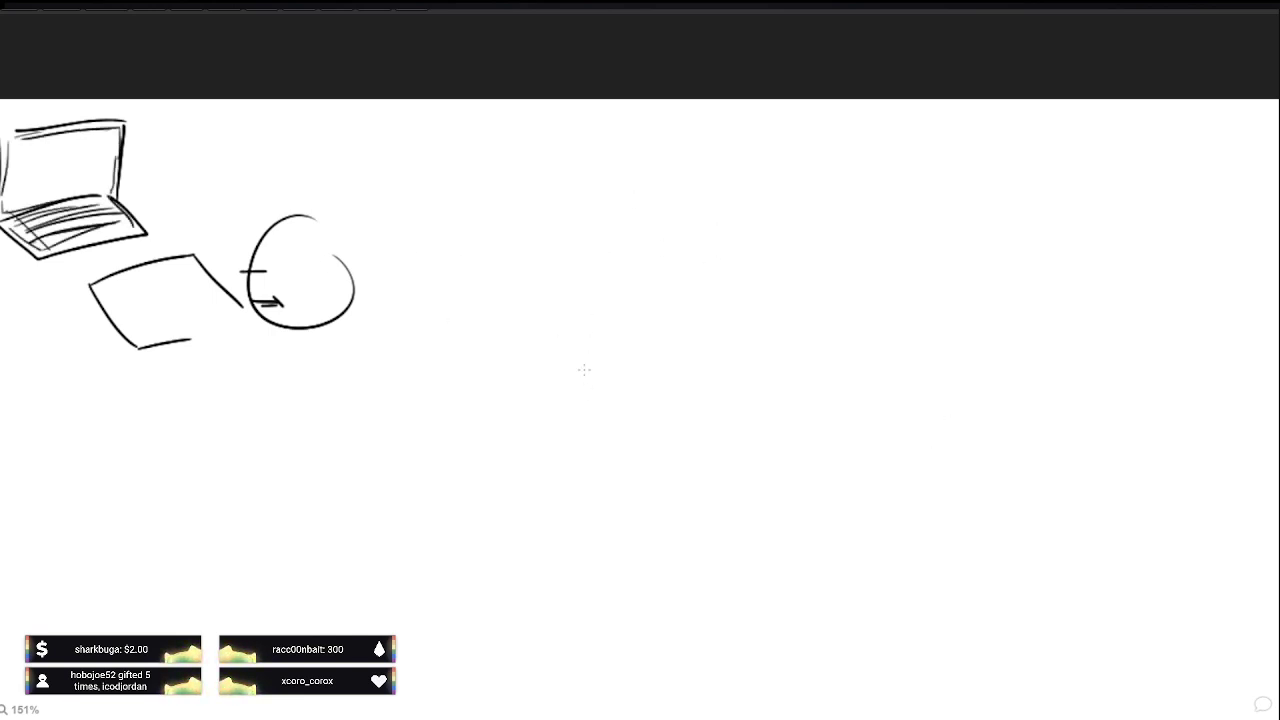
# Step: Try drawing a large rectangular frame divided by three upright lines and two horizontal lines beside the round head
pyautogui.moveTo(592, 389)
pyautogui.mouseDown()
pyautogui.moveTo(595, 133)
pyautogui.moveTo(1012, 157)
pyautogui.mouseUp()
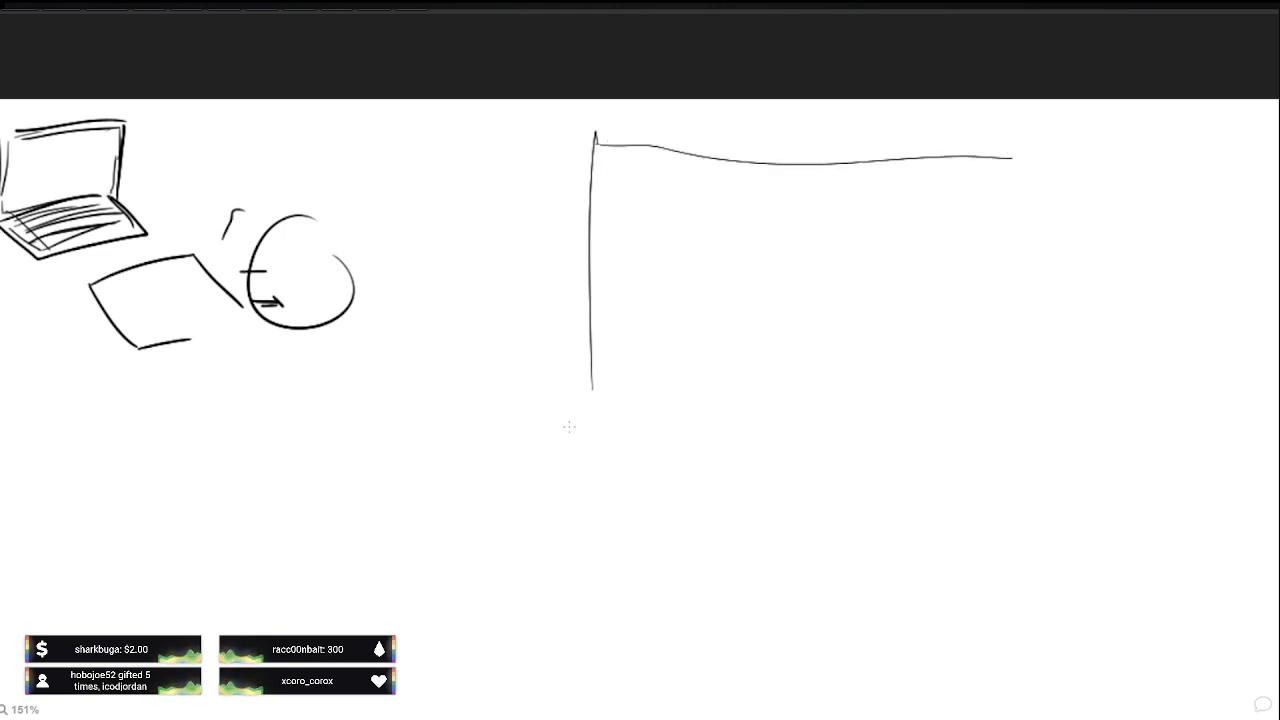
pyautogui.moveTo(592, 391)
pyautogui.mouseDown()
pyautogui.moveTo(985, 373)
pyautogui.moveTo(1008, 157)
pyautogui.mouseUp()
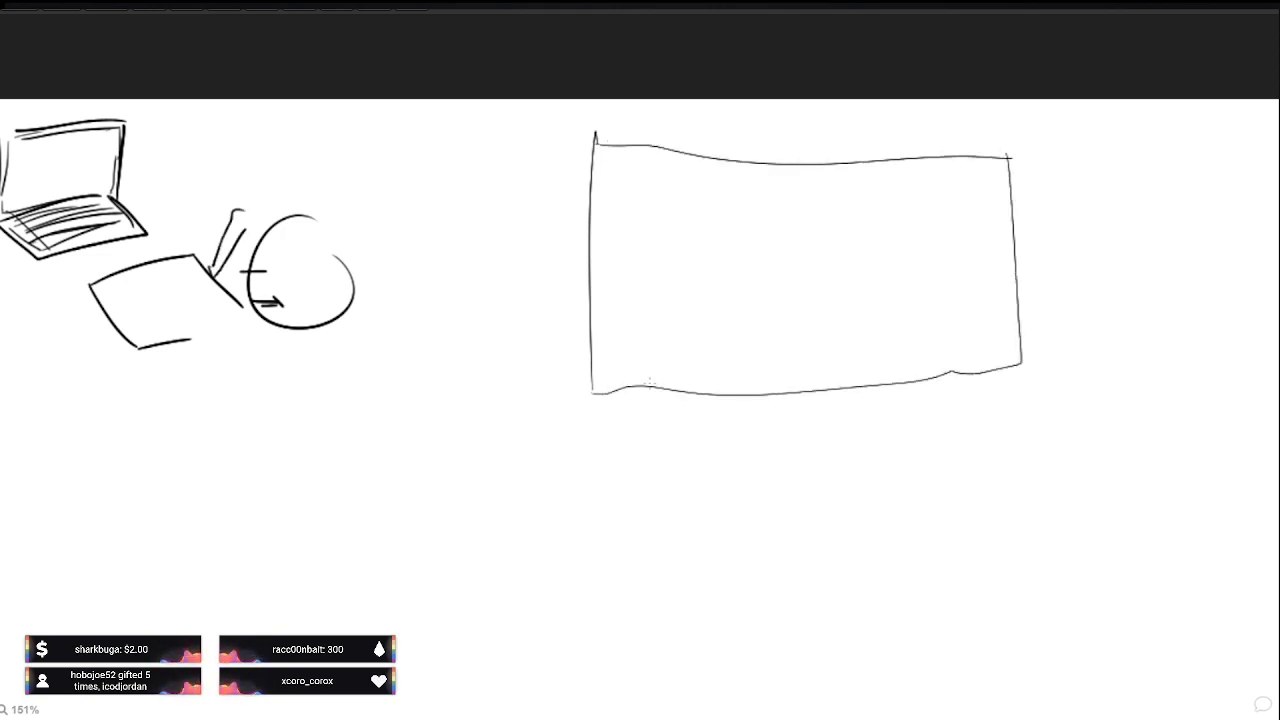
pyautogui.moveTo(688, 181); pyautogui.dragTo(692, 390)
pyautogui.moveTo(836, 400)
pyautogui.mouseDown()
pyautogui.moveTo(828, 194)
pyautogui.moveTo(938, 350)
pyautogui.mouseUp()
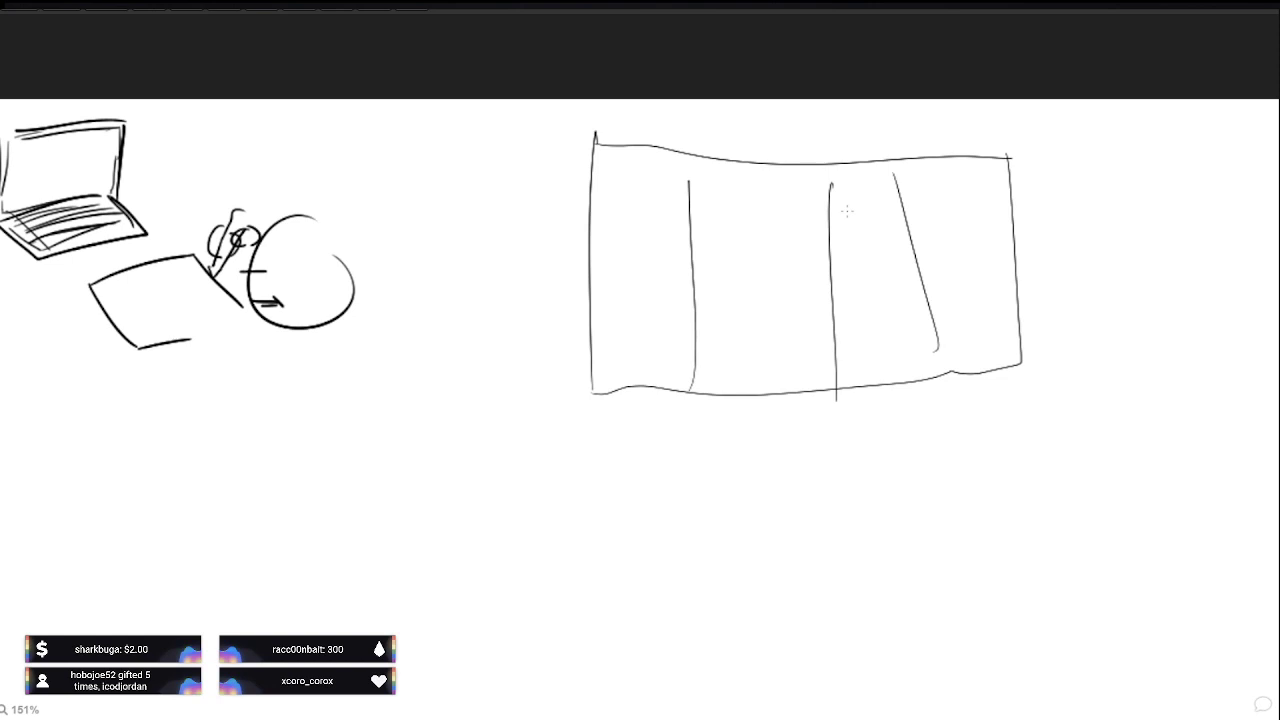
pyautogui.moveTo(602, 322); pyautogui.dragTo(980, 309)
pyautogui.moveTo(625, 258); pyautogui.dragTo(898, 258)
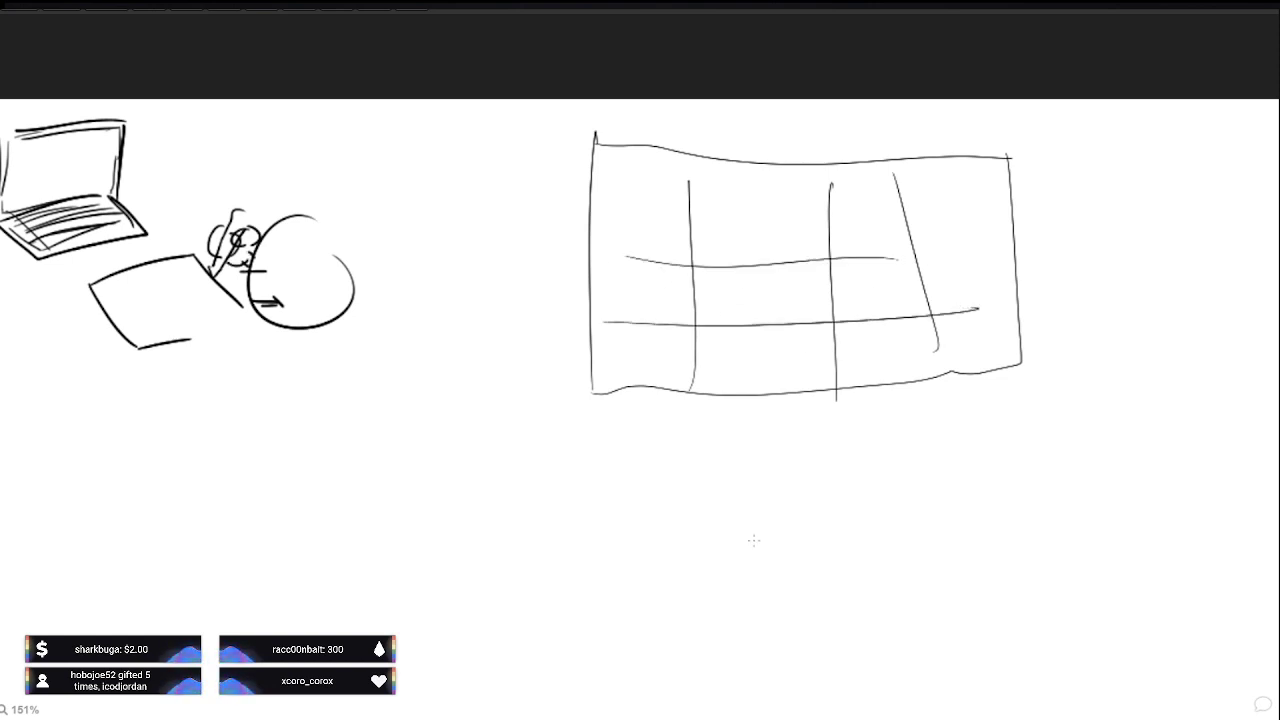
# Step: Try drawing a small round head with raised hands and a tablet below the frame, plus short strokes inside the frame
pyautogui.moveTo(812, 484); pyautogui.dragTo(815, 484)
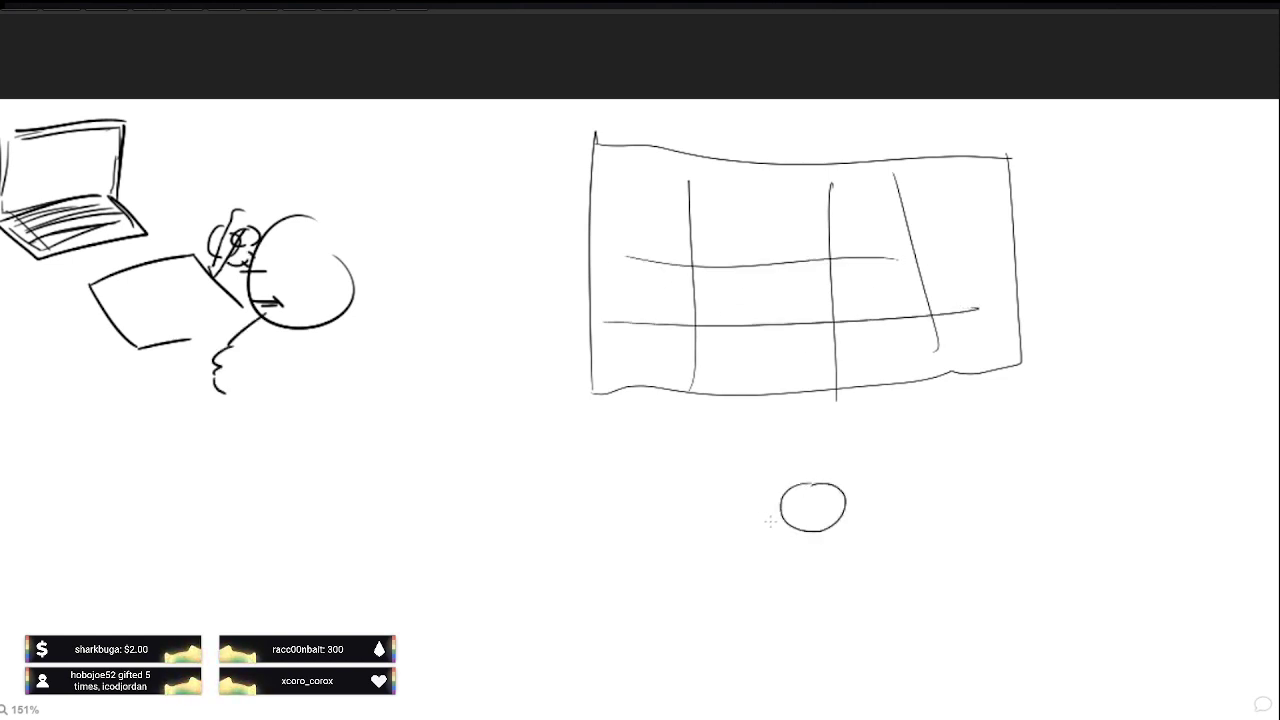
pyautogui.moveTo(774, 521); pyautogui.dragTo(718, 493)
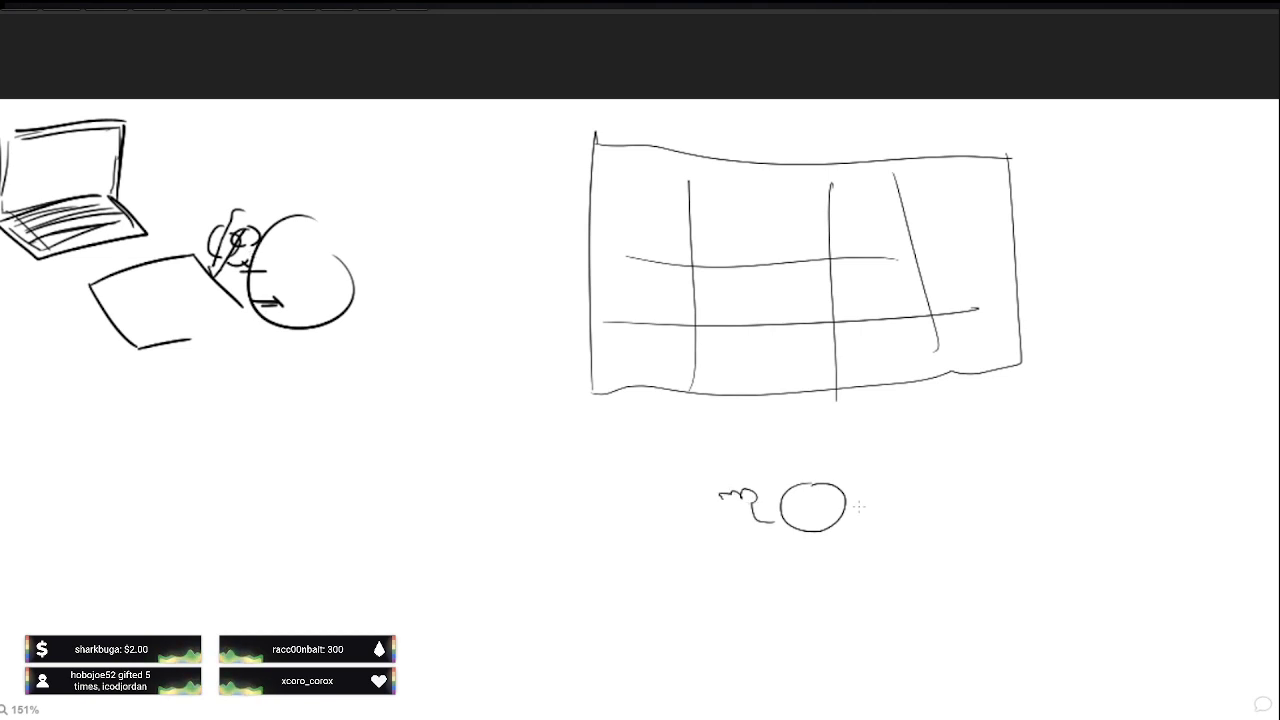
pyautogui.moveTo(859, 515)
pyautogui.mouseDown()
pyautogui.moveTo(872, 478)
pyautogui.moveTo(894, 487)
pyautogui.mouseUp()
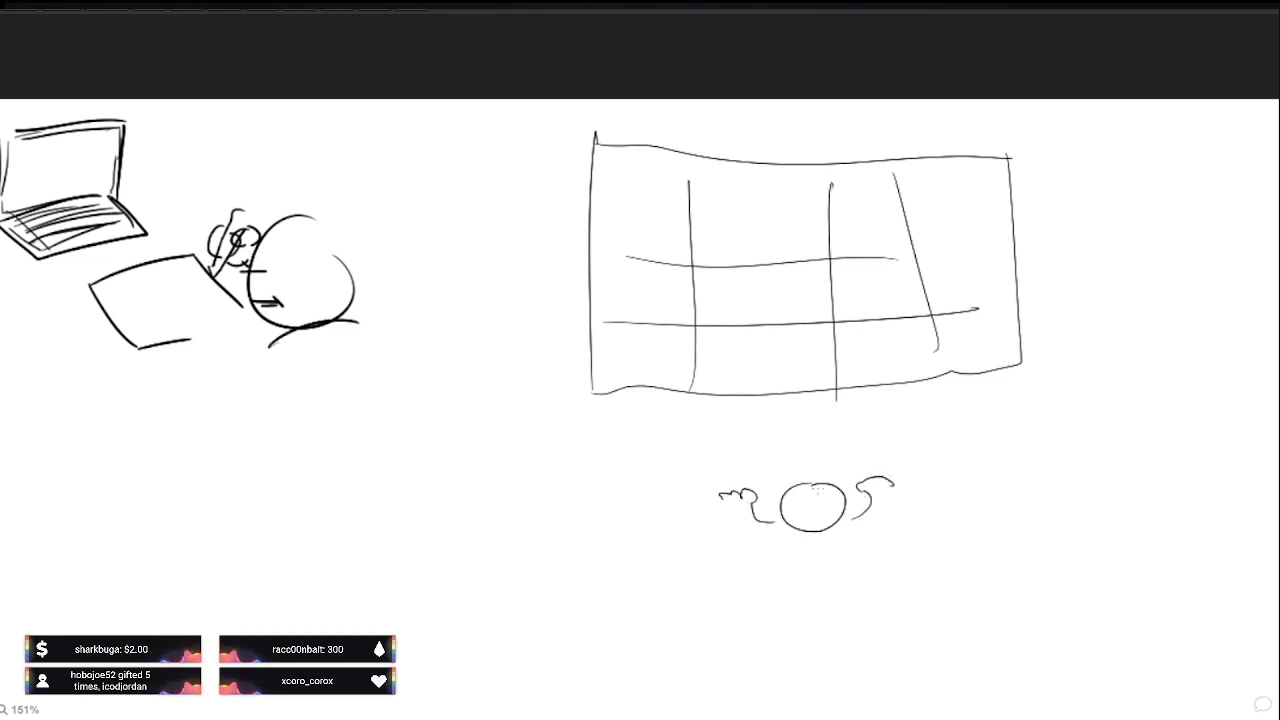
pyautogui.moveTo(771, 478)
pyautogui.mouseDown()
pyautogui.moveTo(781, 439)
pyautogui.moveTo(844, 437)
pyautogui.moveTo(857, 468)
pyautogui.moveTo(774, 477)
pyautogui.mouseUp()
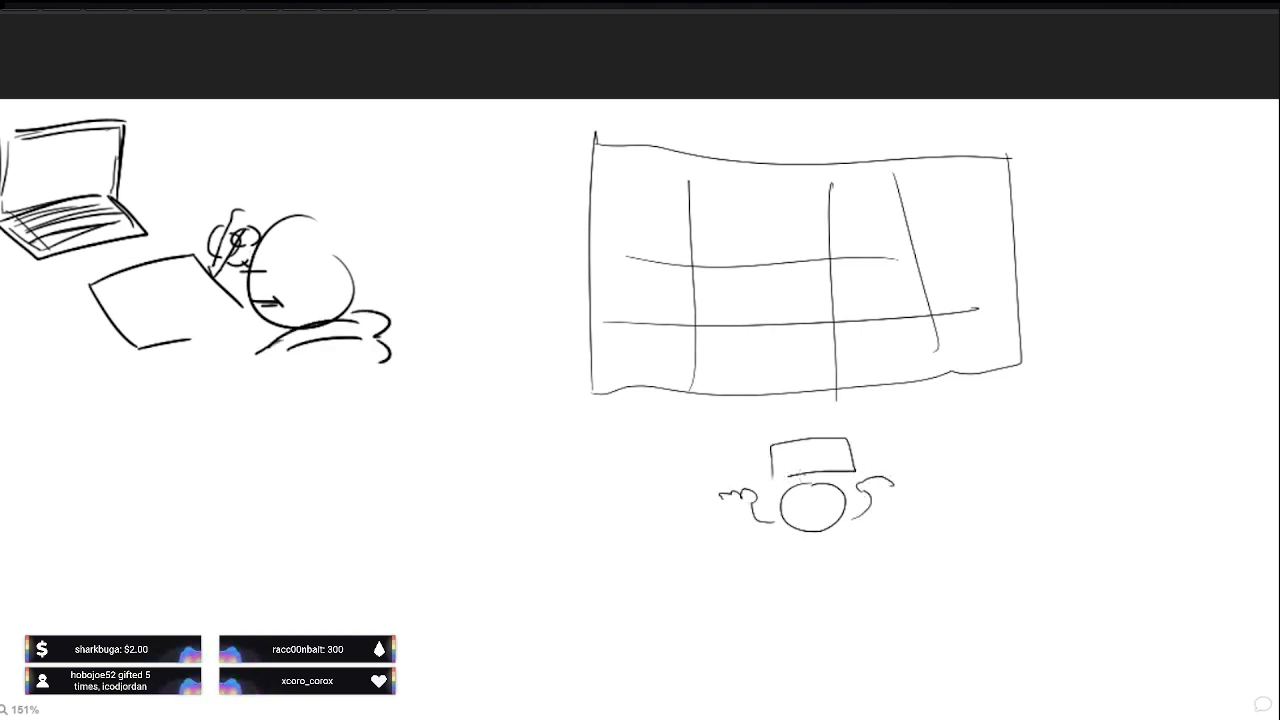
pyautogui.moveTo(668, 223)
pyautogui.mouseDown()
pyautogui.moveTo(664, 257)
pyautogui.moveTo(693, 168)
pyautogui.mouseUp()
pyautogui.moveTo(641, 200); pyautogui.dragTo(682, 194)
pyautogui.moveTo(701, 187)
pyautogui.mouseDown()
pyautogui.moveTo(722, 222)
pyautogui.moveTo(724, 178)
pyautogui.mouseUp()
pyautogui.moveTo(745, 173)
pyautogui.mouseDown()
pyautogui.moveTo(754, 206)
pyautogui.moveTo(775, 187)
pyautogui.moveTo(812, 214)
pyautogui.mouseUp()
# Step: Remove the small figure with raised hands and the large gridded frame above it
pyautogui.hotkey('ctrl', 'z')
pyautogui.hotkey('ctrl', 'z')
pyautogui.hotkey('ctrl', 'z')
pyautogui.hotkey('ctrl', 'z')
pyautogui.hotkey('ctrl', 'z')
pyautogui.hotkey('ctrl', 'z')
pyautogui.hotkey('ctrl', 'z')
pyautogui.hotkey('ctrl', 'z')
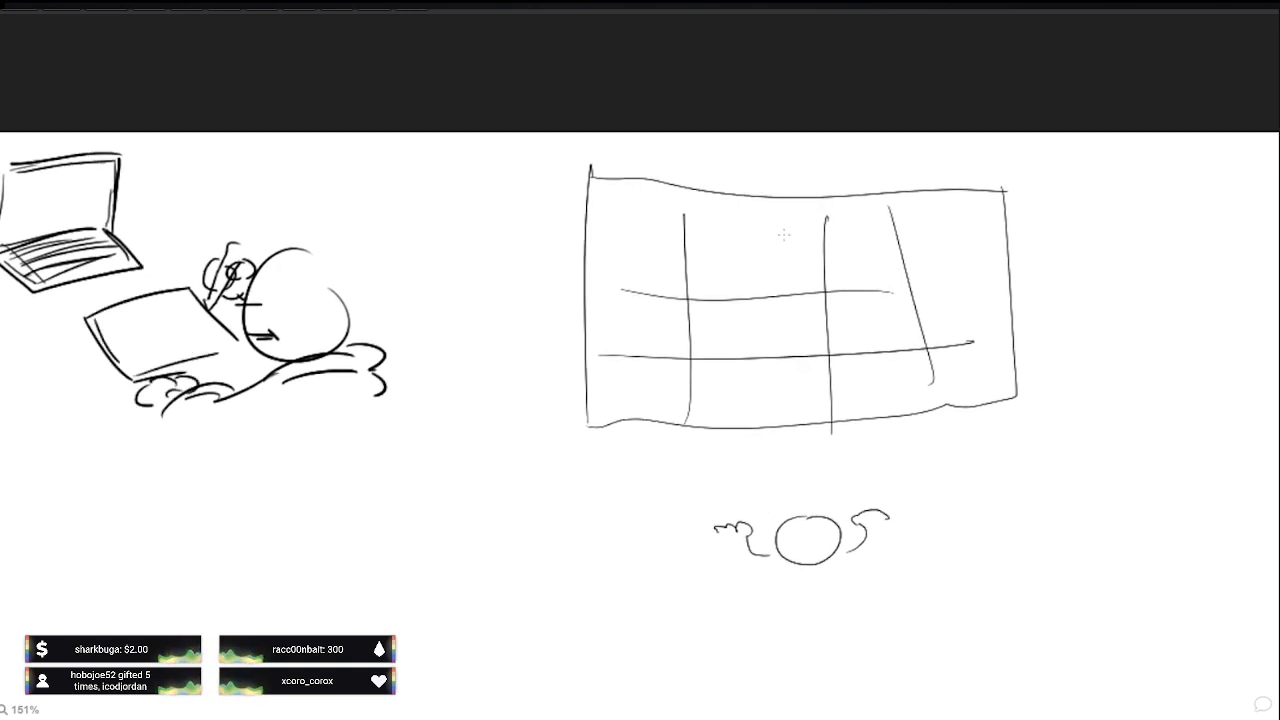
pyautogui.hotkey('ctrl', 'z')
pyautogui.hotkey('ctrl', 'z')
pyautogui.hotkey('ctrl', 'z')
pyautogui.hotkey('ctrl', 'z')
pyautogui.hotkey('ctrl', 'z')
pyautogui.hotkey('ctrl', 'z')
pyautogui.hotkey('ctrl', 'z')
pyautogui.hotkey('ctrl', 'z')
pyautogui.hotkey('ctrl', 'z')
pyautogui.hotkey('ctrl', 'z')
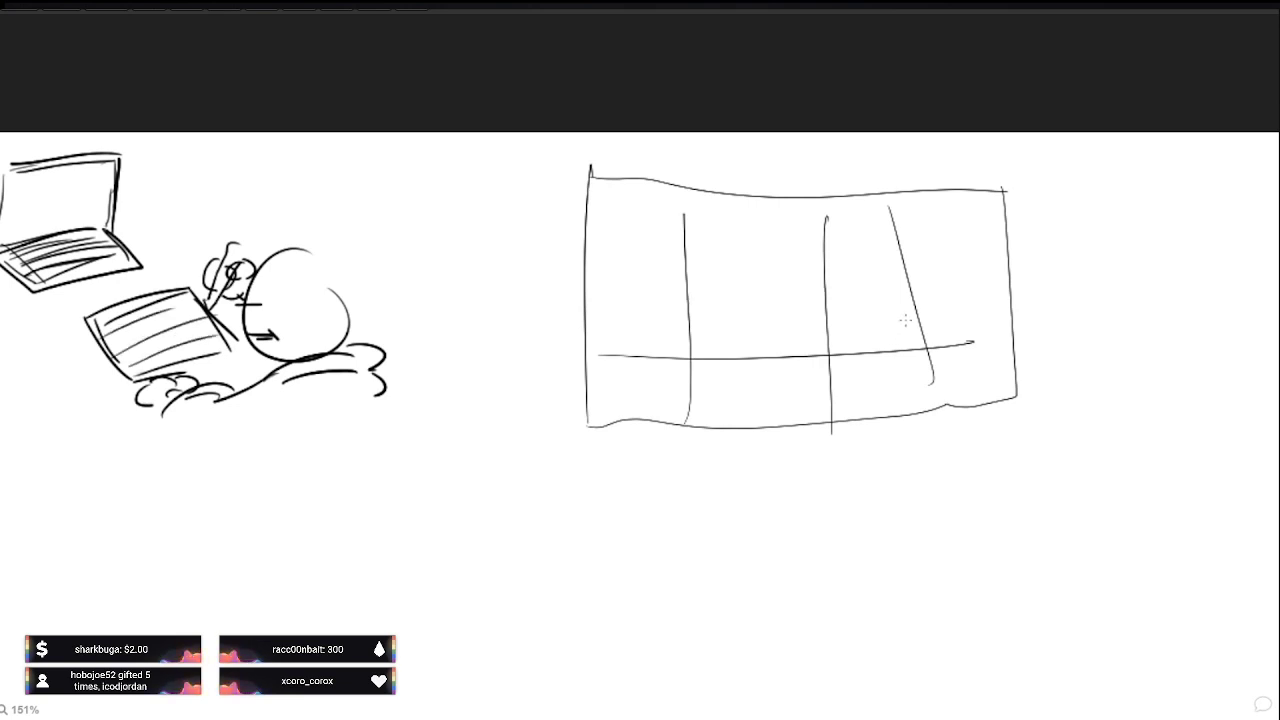
pyautogui.hotkey('ctrl', 'shift', 'z')
pyautogui.hotkey('ctrl', 'shift', 'z')
pyautogui.hotkey('ctrl', 'shift', 'z')
pyautogui.hotkey('ctrl', 'shift', 'z')
pyautogui.hotkey('ctrl', 'shift', 'z')
pyautogui.hotkey('ctrl', 'shift', 'z')
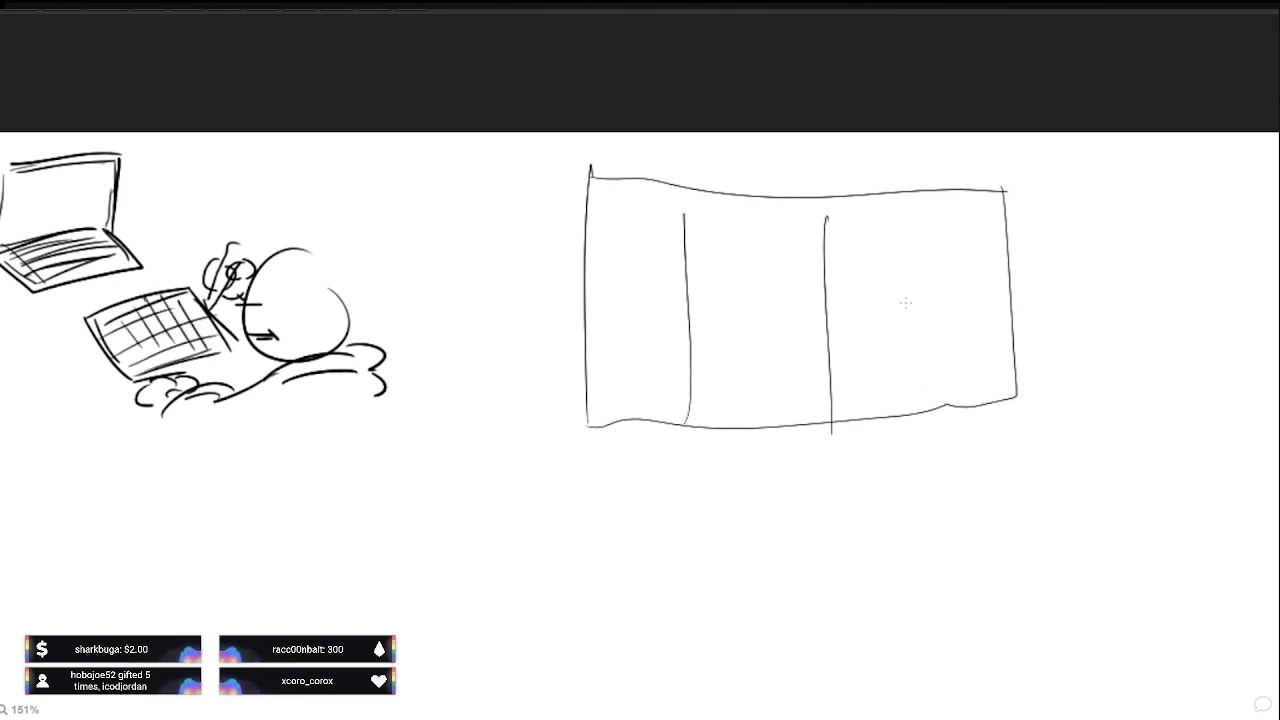
pyautogui.hotkey('ctrl', 'shift', 'z')
pyautogui.hotkey('ctrl', 'shift', 'z')
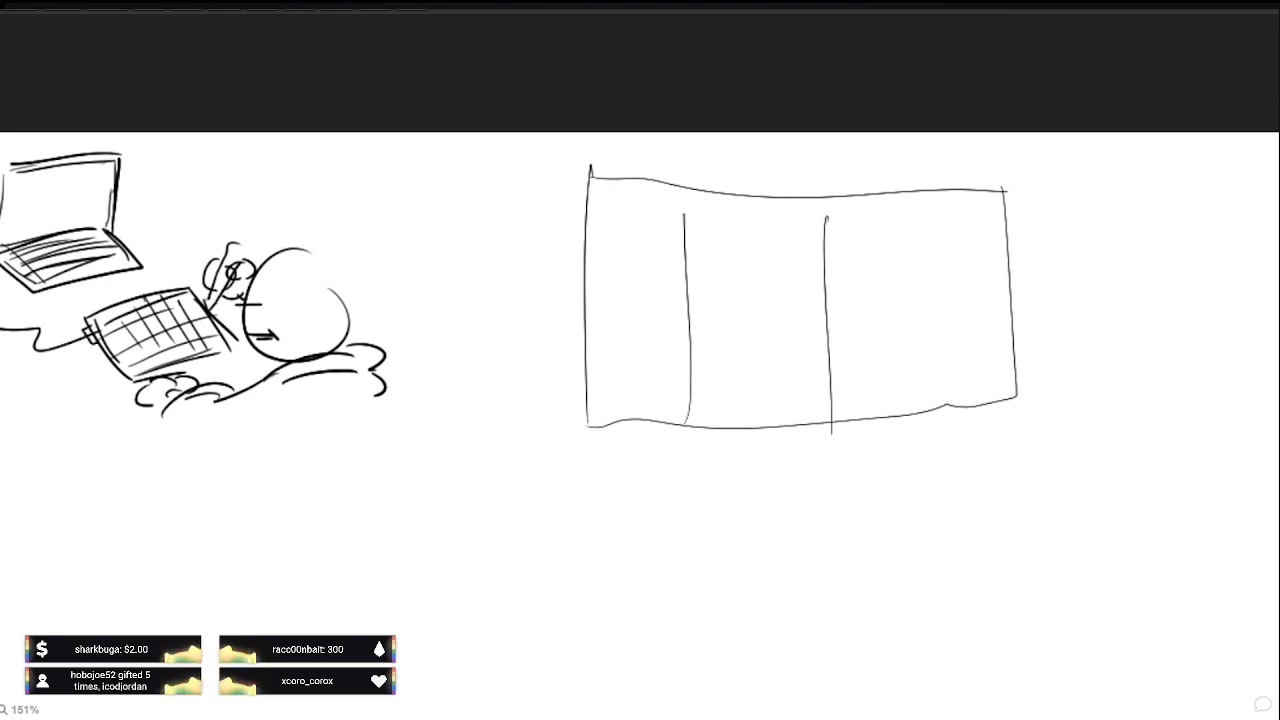
pyautogui.moveTo(596, 432)
pyautogui.mouseDown()
pyautogui.moveTo(576, 330)
pyautogui.moveTo(582, 187)
pyautogui.moveTo(598, 177)
pyautogui.moveTo(851, 197)
pyautogui.moveTo(1007, 186)
pyautogui.moveTo(992, 278)
pyautogui.moveTo(1004, 389)
pyautogui.moveTo(1009, 234)
pyautogui.moveTo(1001, 393)
pyautogui.moveTo(786, 432)
pyautogui.moveTo(589, 411)
pyautogui.moveTo(657, 408)
pyautogui.moveTo(678, 375)
pyautogui.moveTo(686, 208)
pyautogui.moveTo(688, 433)
pyautogui.moveTo(600, 422)
pyautogui.mouseUp()
pyautogui.moveTo(794, 437)
pyautogui.mouseDown()
pyautogui.moveTo(831, 366)
pyautogui.moveTo(828, 433)
pyautogui.moveTo(821, 256)
pyautogui.moveTo(817, 296)
pyautogui.mouseUp()
pyautogui.moveTo(510, 351)
pyautogui.mouseDown()
pyautogui.moveTo(913, 336)
pyautogui.moveTo(913, 356)
pyautogui.moveTo(902, 353)
pyautogui.mouseUp()
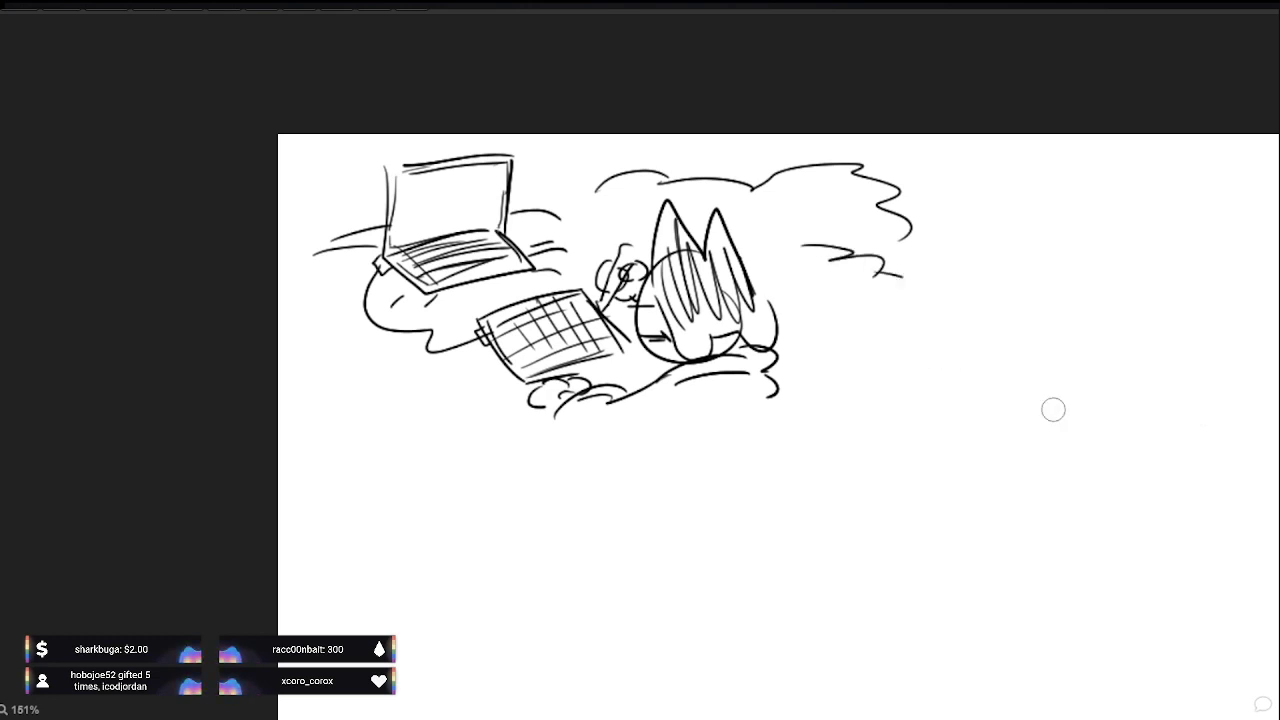
# Step: Add wavy cloud-like contours beside the pointy-eared figure, a sloping line beneath it, and curved outlines with hatching around the laptop
pyautogui.moveTo(798, 292)
pyautogui.mouseDown()
pyautogui.moveTo(886, 332)
pyautogui.moveTo(960, 326)
pyautogui.mouseUp()
pyautogui.moveTo(894, 256); pyautogui.dragTo(930, 294)
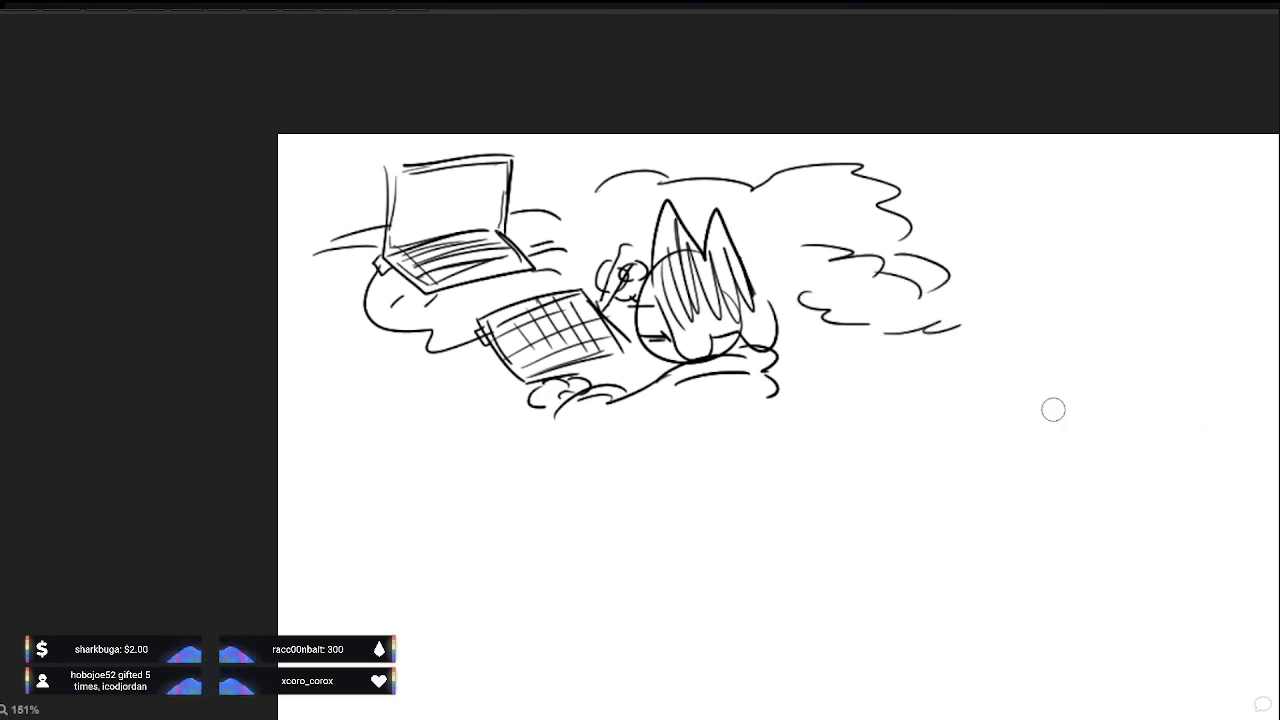
pyautogui.moveTo(562, 218); pyautogui.dragTo(630, 255)
pyautogui.moveTo(780, 362); pyautogui.dragTo(834, 396)
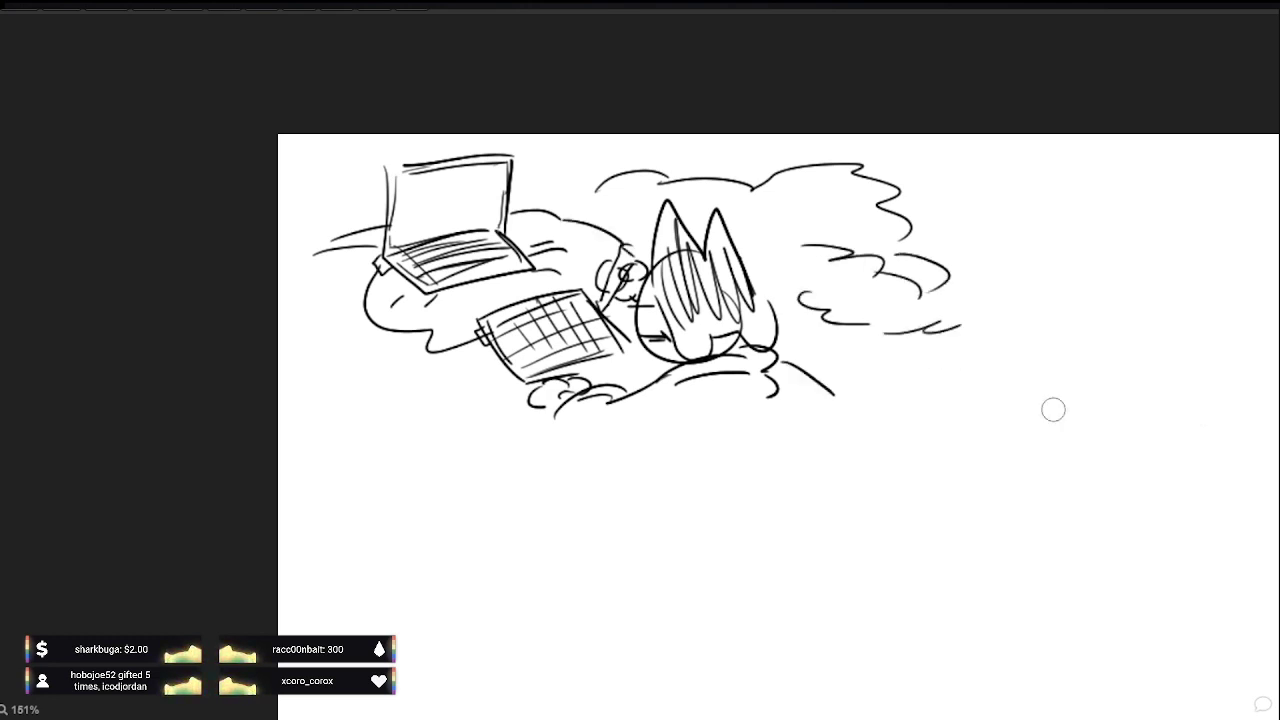
pyautogui.moveTo(310, 248); pyautogui.dragTo(294, 298)
pyautogui.moveTo(322, 320); pyautogui.dragTo(362, 296)
pyautogui.moveTo(334, 332); pyautogui.dragTo(356, 326)
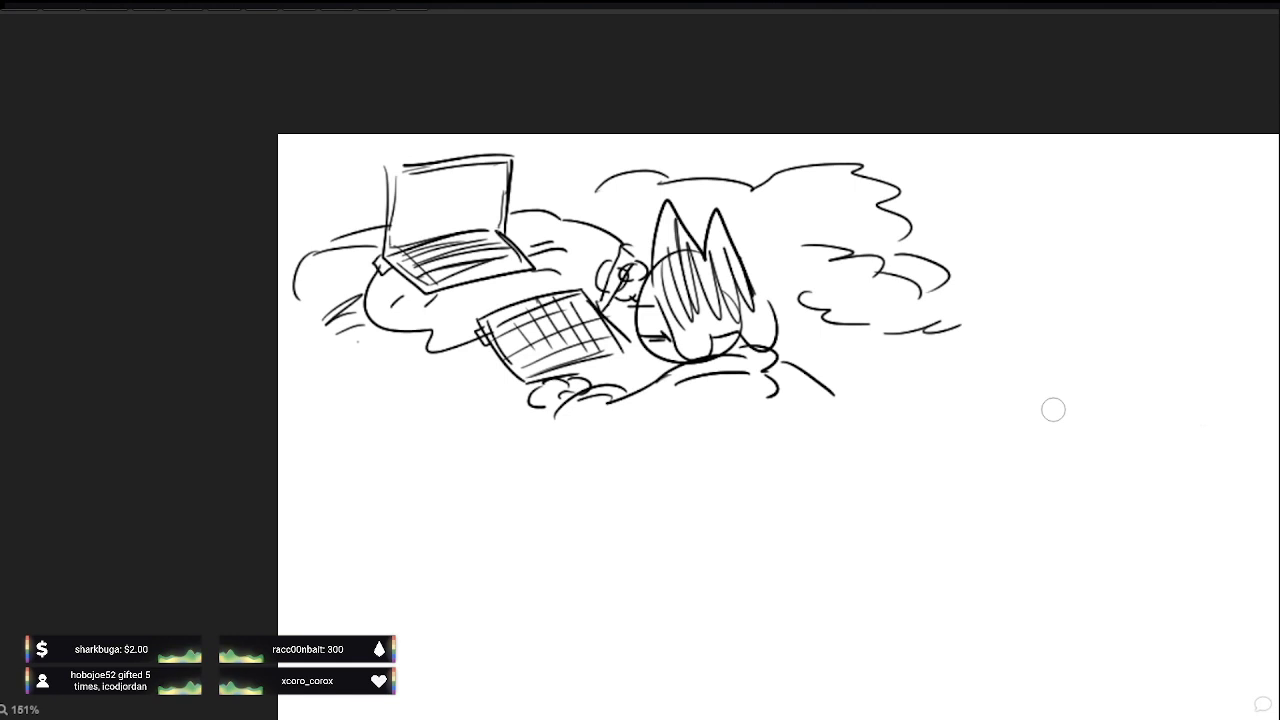
# Step: Redo the strokes of the small box and the hatched panel behind the wavy contours
pyautogui.hotkey('ctrl', 'shift', 'z')
pyautogui.hotkey('ctrl', 'shift', 'z')
pyautogui.hotkey('ctrl', 'shift', 'z')
pyautogui.hotkey('ctrl', 'shift', 'z')
pyautogui.hotkey('ctrl', 'shift', 'z')
pyautogui.hotkey('ctrl', 'shift', 'z')
pyautogui.hotkey('ctrl', 'shift', 'z')
pyautogui.hotkey('ctrl', 'shift', 'z')
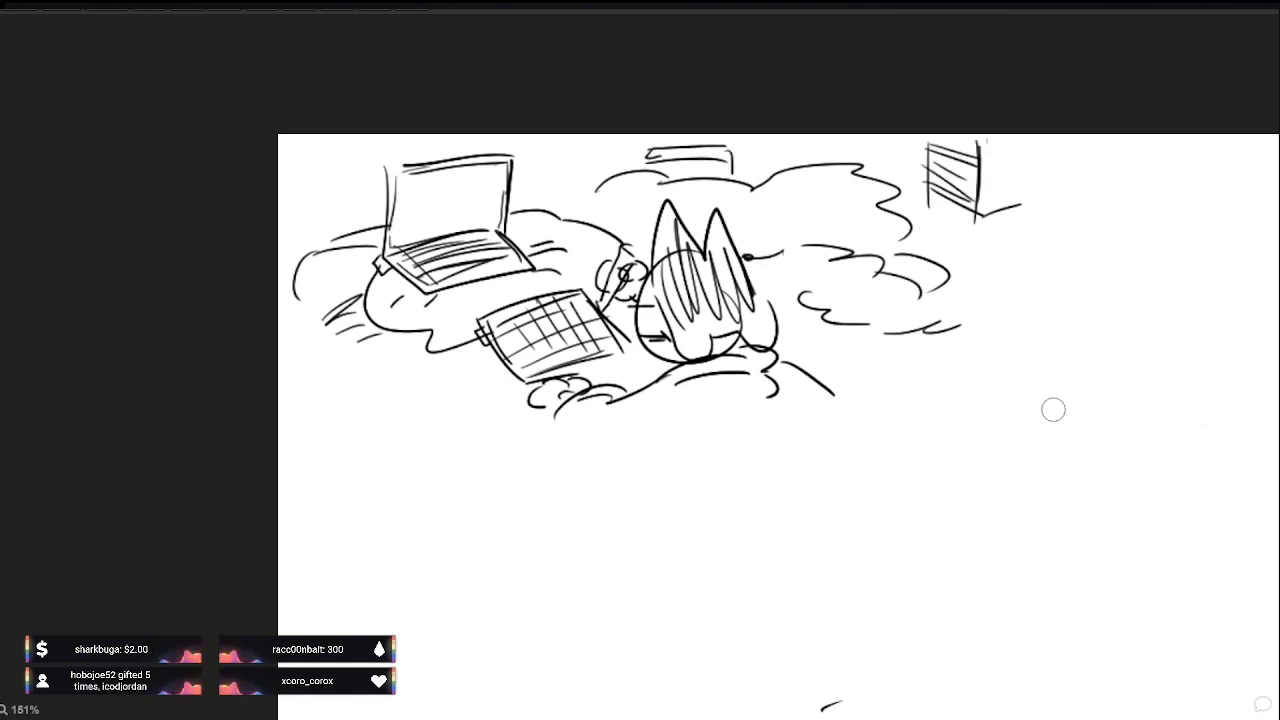
# Step: Add short upright strokes and crossing diagonals at the hatched panel beyond the wavy contours
pyautogui.press('space')
pyautogui.moveTo(966, 474); pyautogui.dragTo(651, 404)
pyautogui.moveTo(630, 72); pyautogui.dragTo(632, 116)
pyautogui.moveTo(641, 72); pyautogui.dragTo(643, 122)
pyautogui.moveTo(651, 74)
pyautogui.mouseDown()
pyautogui.moveTo(652, 130)
pyautogui.moveTo(694, 118)
pyautogui.mouseUp()
pyautogui.moveTo(666, 113)
pyautogui.mouseDown()
pyautogui.moveTo(701, 100)
pyautogui.moveTo(693, 81)
pyautogui.mouseUp()
pyautogui.moveTo(776, 453)
pyautogui.mouseDown()
pyautogui.moveTo(648, 411)
pyautogui.moveTo(635, 419)
pyautogui.moveTo(706, 317)
pyautogui.mouseUp()
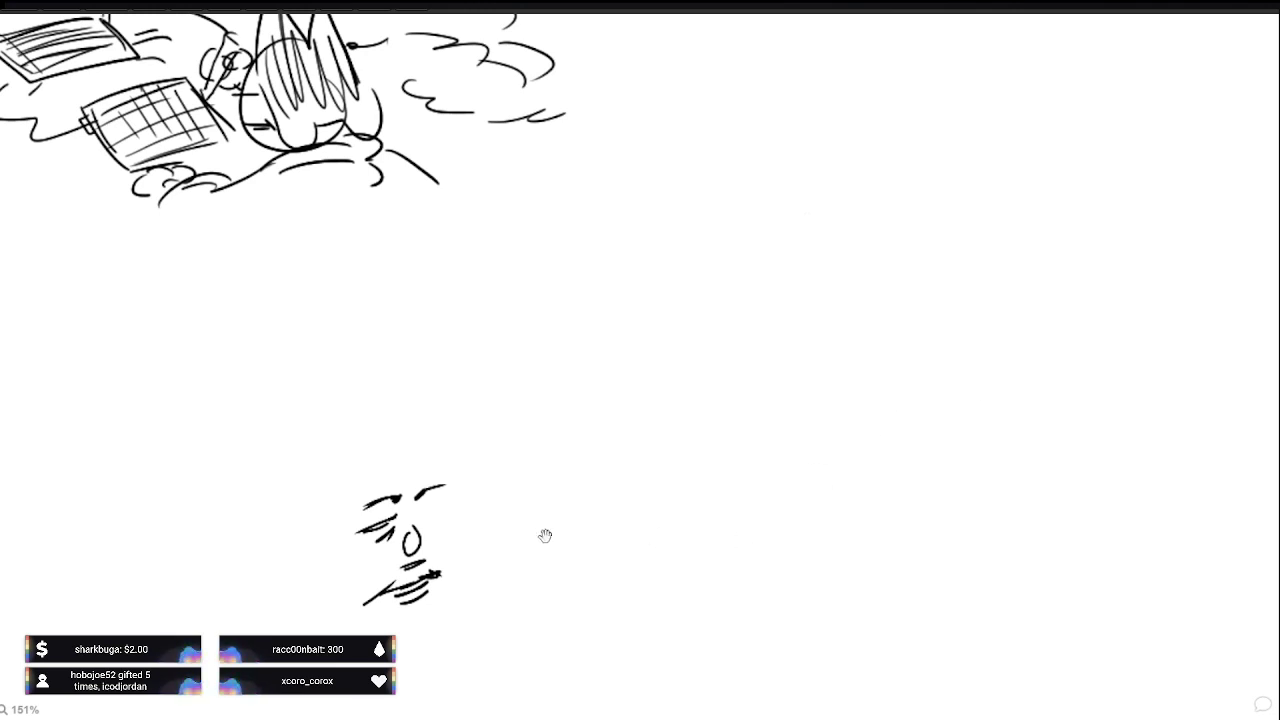
# Step: Add a temple line and eye stroke to the oval-nosed face, and sketch slanted brows and narrowed eyes for a second face beside it
pyautogui.moveTo(544, 536)
pyautogui.mouseDown()
pyautogui.moveTo(649, 455)
pyautogui.moveTo(663, 459)
pyautogui.mouseUp()
pyautogui.moveTo(591, 397); pyautogui.dragTo(593, 420)
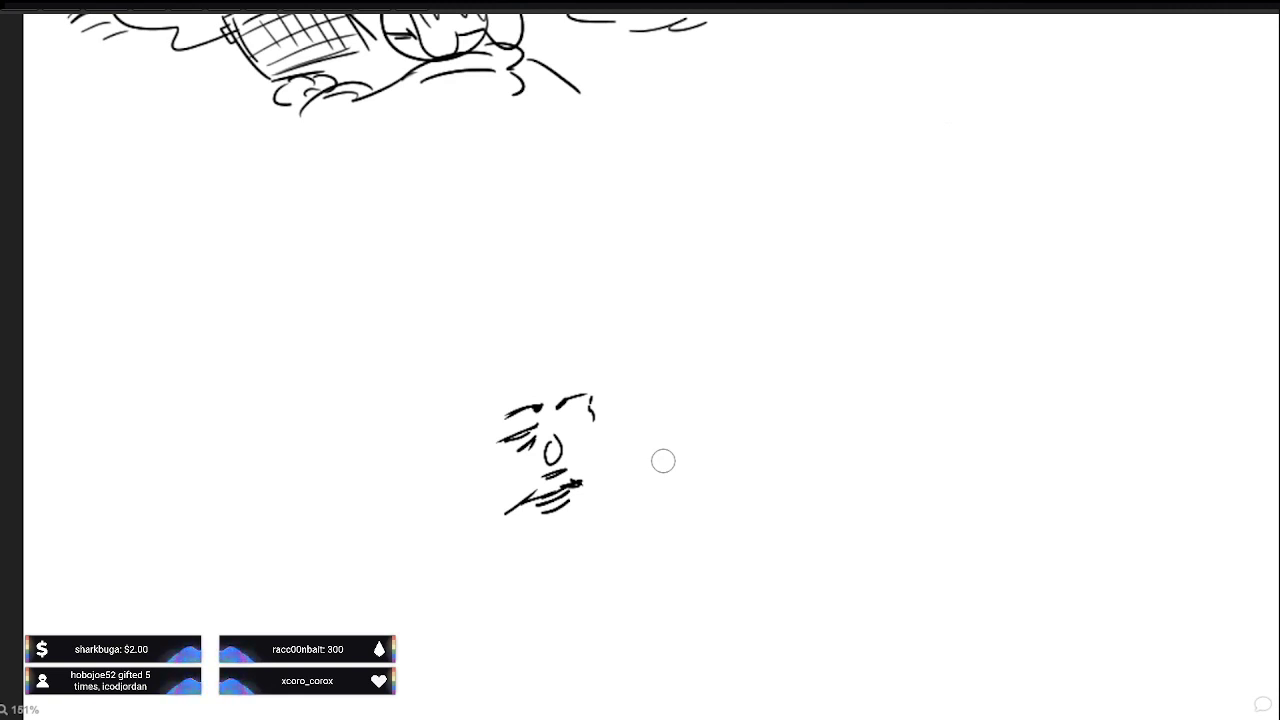
pyautogui.moveTo(556, 419); pyautogui.dragTo(584, 415)
pyautogui.moveTo(755, 397); pyautogui.dragTo(802, 379)
pyautogui.moveTo(811, 373); pyautogui.dragTo(860, 385)
pyautogui.moveTo(752, 418); pyautogui.dragTo(799, 406)
pyautogui.moveTo(812, 401); pyautogui.dragTo(858, 398)
pyautogui.moveTo(506, 387); pyautogui.dragTo(504, 418)
pyautogui.hotkey('ctrl', 'z')
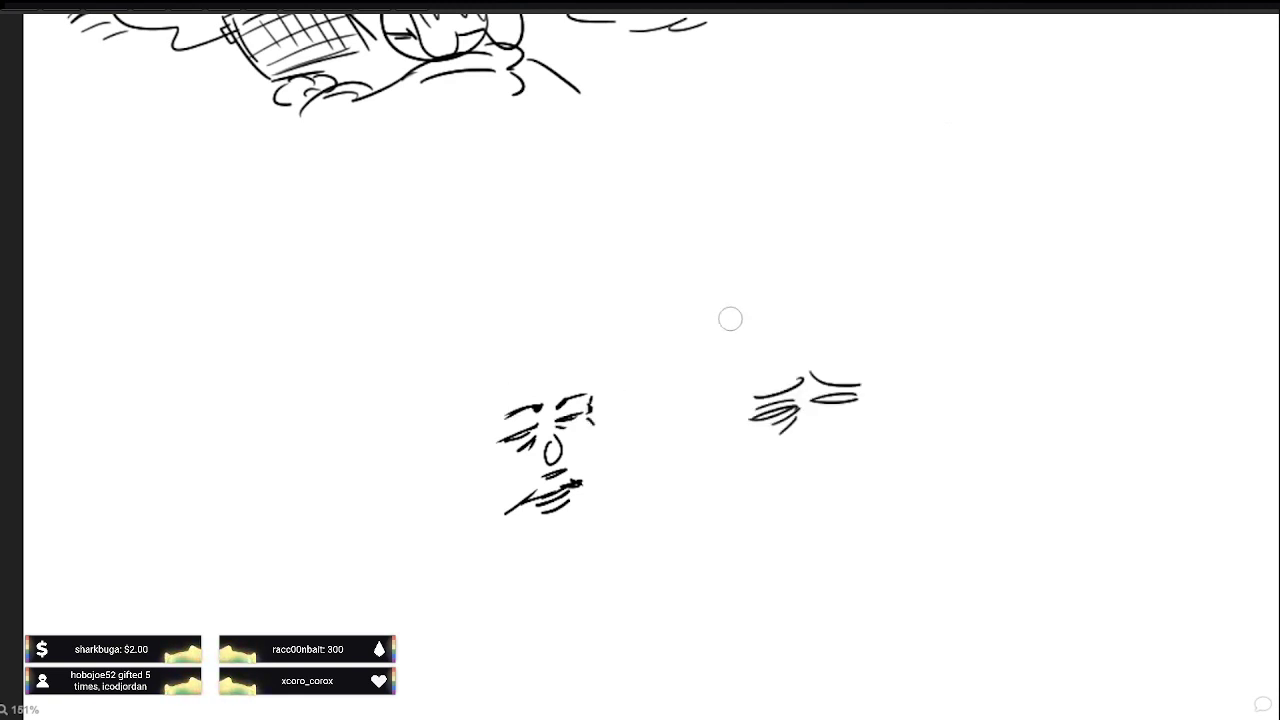
# Step: Add a short curved chin beneath the oval-nosed face and a wide upturned smile under the second face's eyes
pyautogui.moveTo(588, 419)
pyautogui.mouseDown()
pyautogui.moveTo(587, 480)
pyautogui.moveTo(669, 464)
pyautogui.mouseUp()
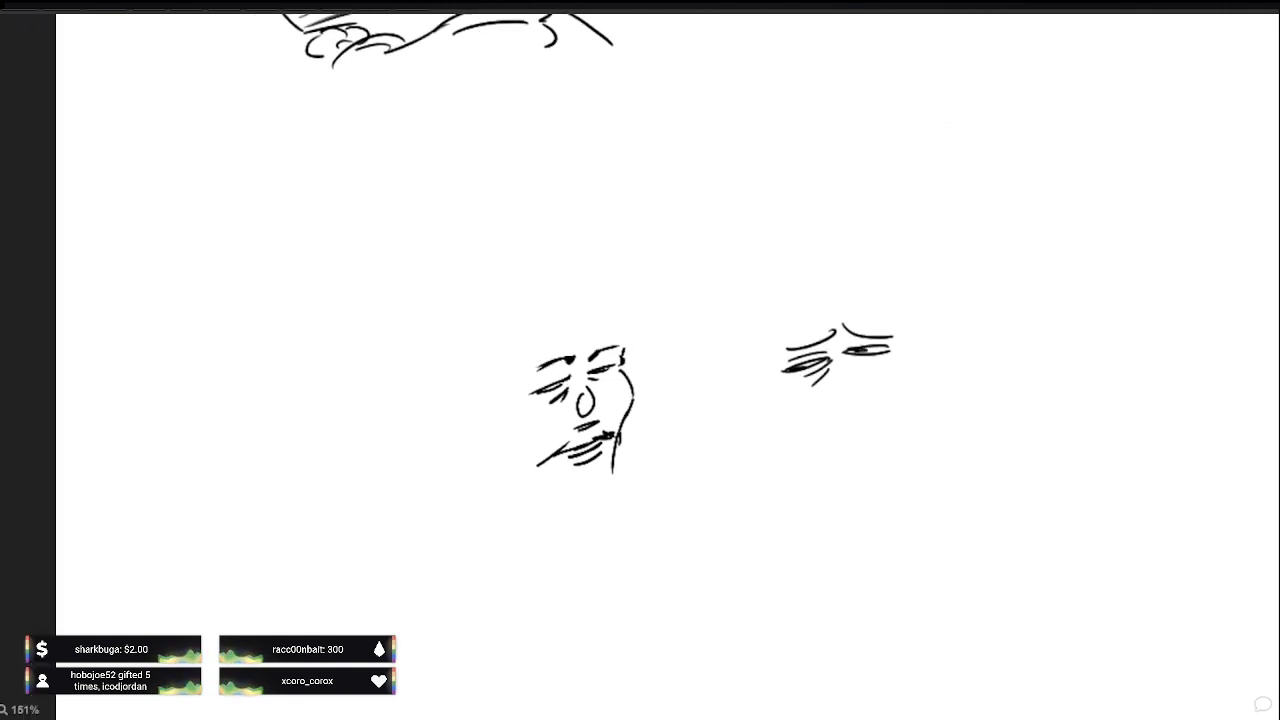
pyautogui.moveTo(778, 387); pyautogui.dragTo(889, 371)
pyautogui.moveTo(567, 500); pyautogui.dragTo(611, 486)
pyautogui.moveTo(882, 370); pyautogui.dragTo(901, 373)
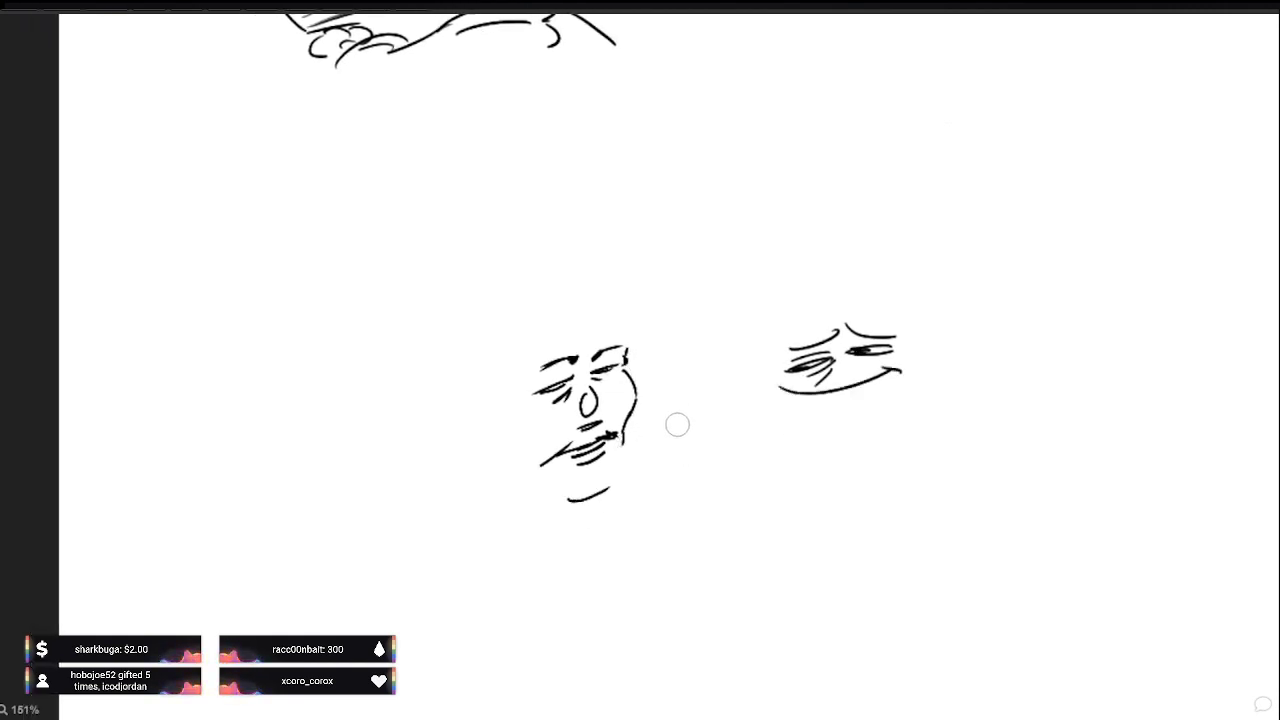
# Step: Redraw the chin of the frowning face and add a lower-lip shadow and cheek line to the smiling face beside it
pyautogui.hotkey('ctrl', 'z')
pyautogui.moveTo(579, 495); pyautogui.dragTo(620, 460)
pyautogui.moveTo(818, 402); pyautogui.dragTo(858, 396)
pyautogui.moveTo(513, 460)
pyautogui.mouseDown()
pyautogui.moveTo(522, 480)
pyautogui.moveTo(563, 494)
pyautogui.mouseUp()
pyautogui.hotkey('ctrl', 'z')
pyautogui.moveTo(789, 355); pyautogui.dragTo(761, 390)
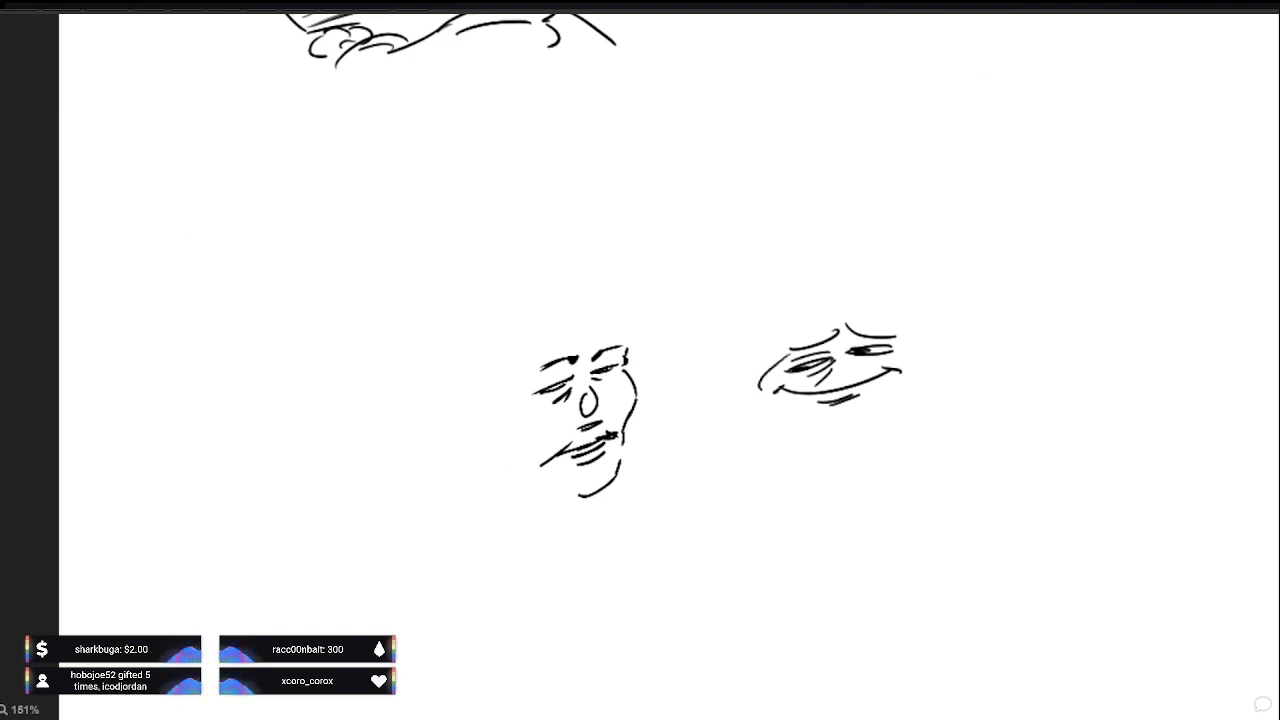
# Step: Draw the jaw contours of the frowning face and the neighbouring smiling face
pyautogui.moveTo(517, 455); pyautogui.dragTo(530, 469)
pyautogui.moveTo(760, 388); pyautogui.dragTo(793, 411)
pyautogui.moveTo(533, 472); pyautogui.dragTo(567, 492)
pyautogui.moveTo(793, 411)
pyautogui.mouseDown()
pyautogui.moveTo(858, 427)
pyautogui.moveTo(900, 402)
pyautogui.mouseUp()
# Step: Sketch two thin long-nosed profiles with half-closed eyes beside the curly-haired portrait
pyautogui.moveTo(312, 354)
pyautogui.mouseDown()
pyautogui.moveTo(328, 407)
pyautogui.moveTo(318, 414)
pyautogui.moveTo(335, 424)
pyautogui.moveTo(289, 428)
pyautogui.moveTo(322, 407)
pyautogui.moveTo(331, 416)
pyautogui.mouseUp()
pyautogui.moveTo(360, 355)
pyautogui.mouseDown()
pyautogui.moveTo(383, 384)
pyautogui.moveTo(342, 439)
pyautogui.moveTo(361, 408)
pyautogui.mouseUp()
pyautogui.moveTo(361, 406); pyautogui.dragTo(372, 411)
pyautogui.moveTo(369, 404); pyautogui.dragTo(369, 410)
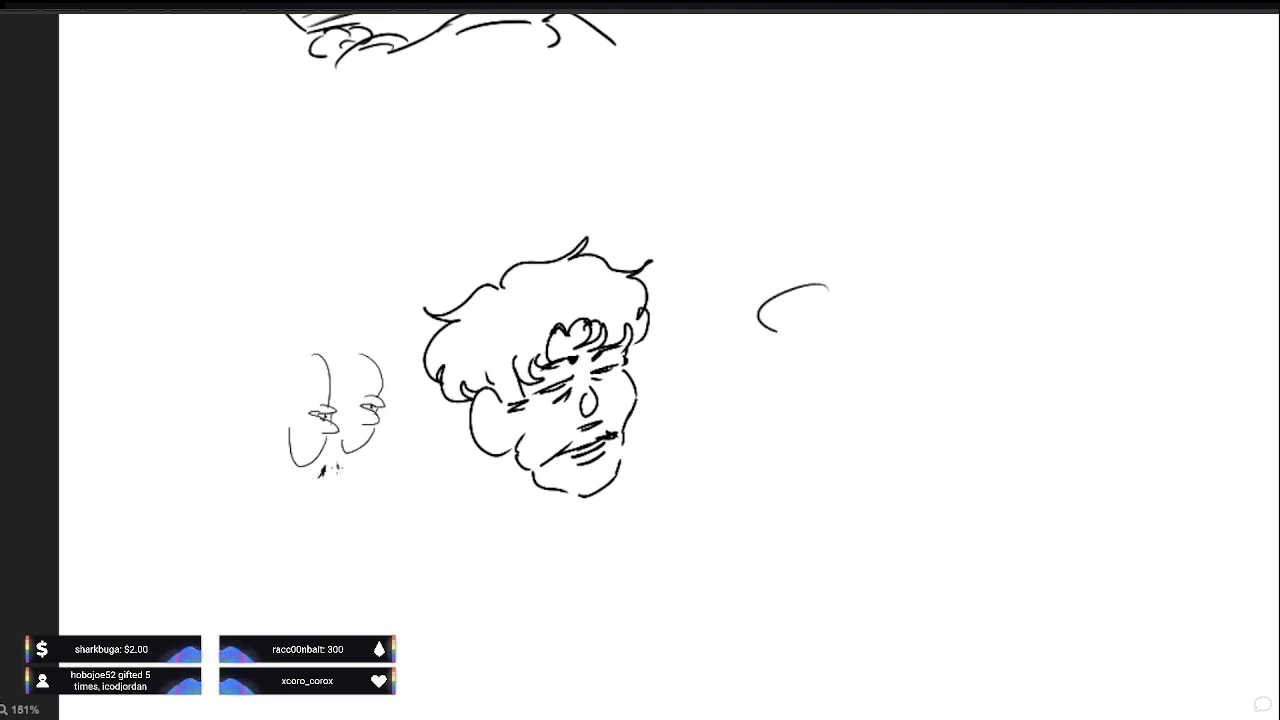
# Step: Undo the first head outline and enclose the two thin profiles in a single egg-shaped head
pyautogui.moveTo(337, 467)
pyautogui.mouseDown()
pyautogui.moveTo(328, 488)
pyautogui.moveTo(355, 489)
pyautogui.moveTo(307, 488)
pyautogui.moveTo(369, 440)
pyautogui.moveTo(347, 493)
pyautogui.moveTo(286, 502)
pyautogui.moveTo(306, 334)
pyautogui.mouseUp()
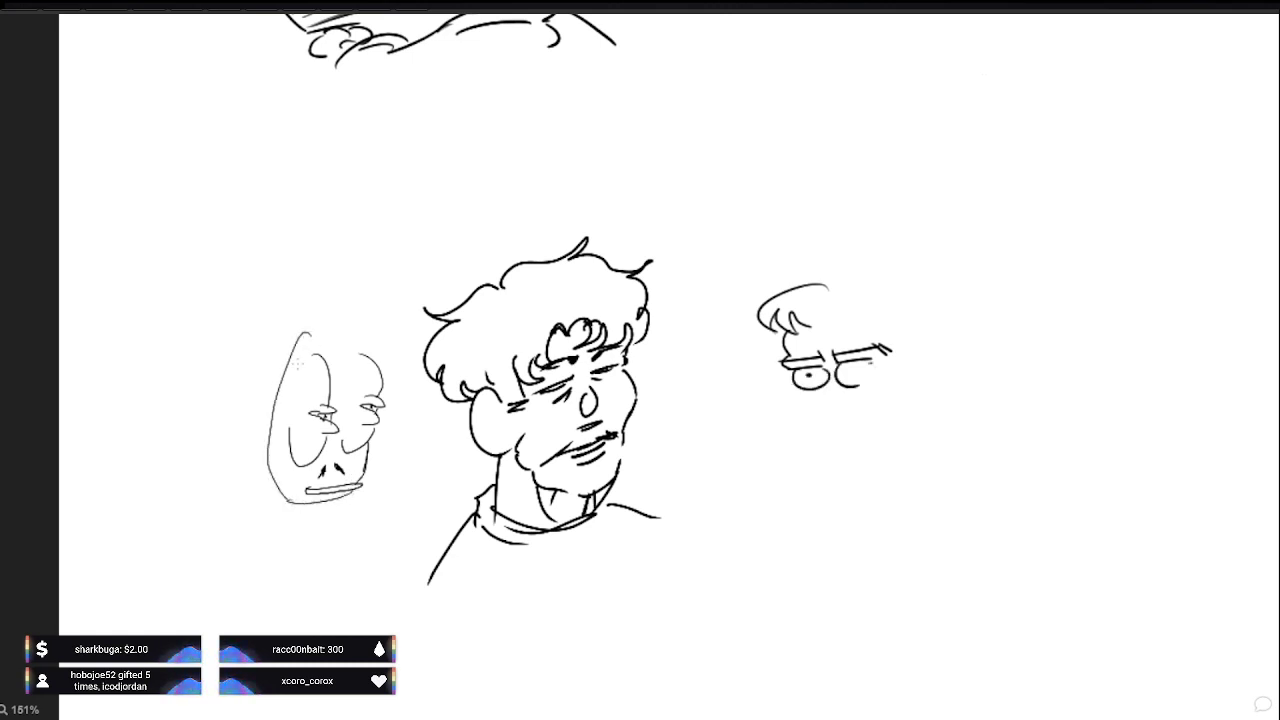
pyautogui.hotkey('ctrl', 'z')
pyautogui.moveTo(290, 502)
pyautogui.mouseDown()
pyautogui.moveTo(268, 368)
pyautogui.moveTo(282, 355)
pyautogui.mouseUp()
pyautogui.moveTo(373, 354); pyautogui.dragTo(291, 328)
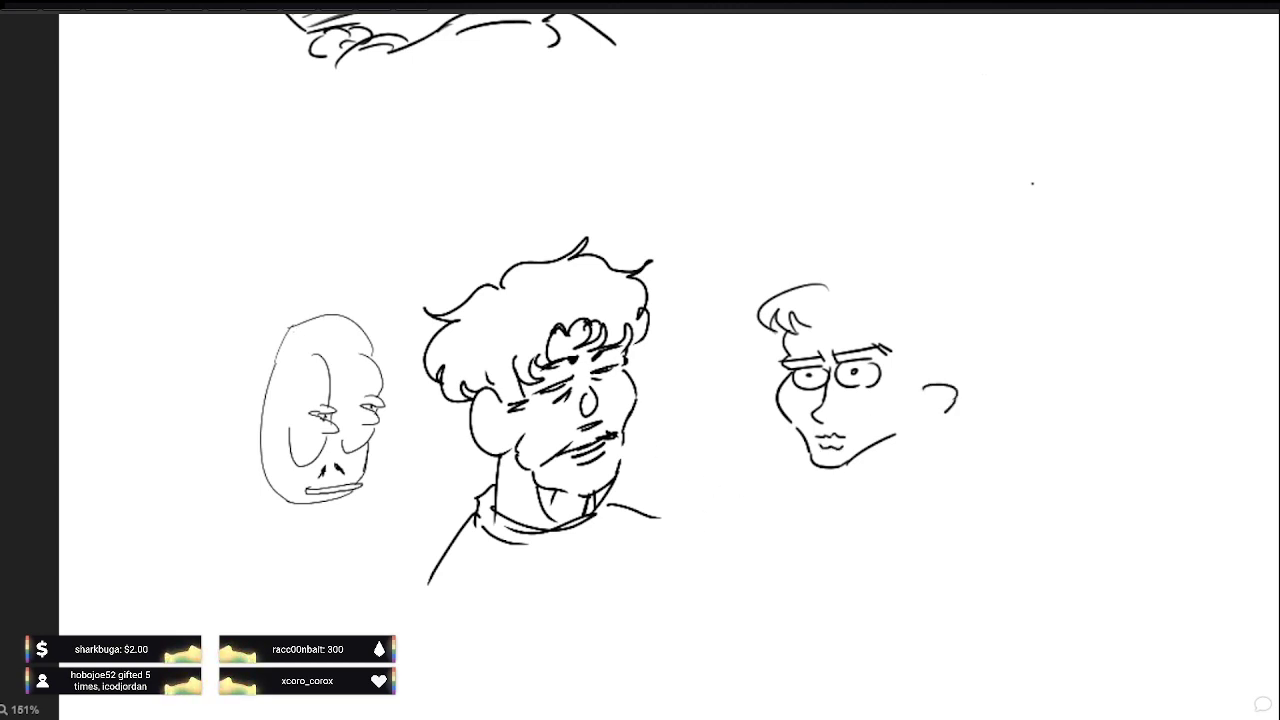
# Step: Add the hair curls, back of the head, sideburn and neck lines to the wide-eyed portrait
pyautogui.moveTo(722, 538)
pyautogui.mouseDown()
pyautogui.moveTo(665, 487)
pyautogui.moveTo(632, 501)
pyautogui.moveTo(677, 531)
pyautogui.mouseUp()
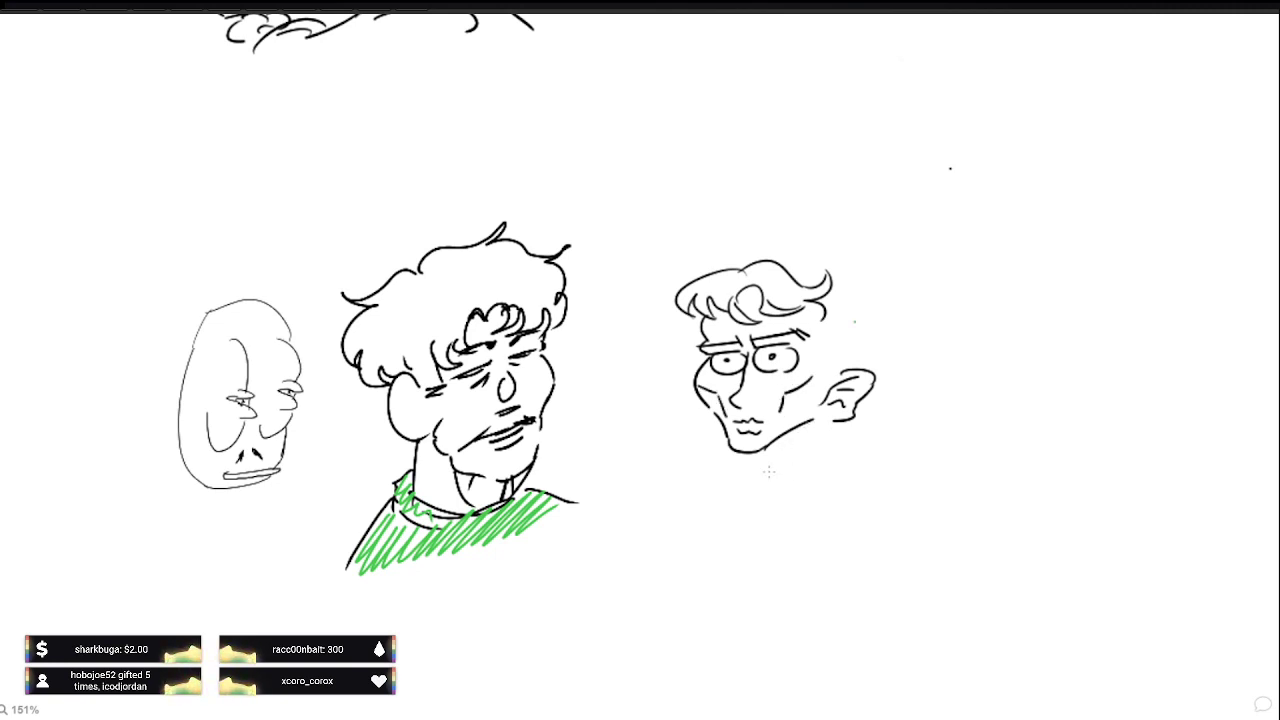
pyautogui.hotkey('ctrl', 'y')
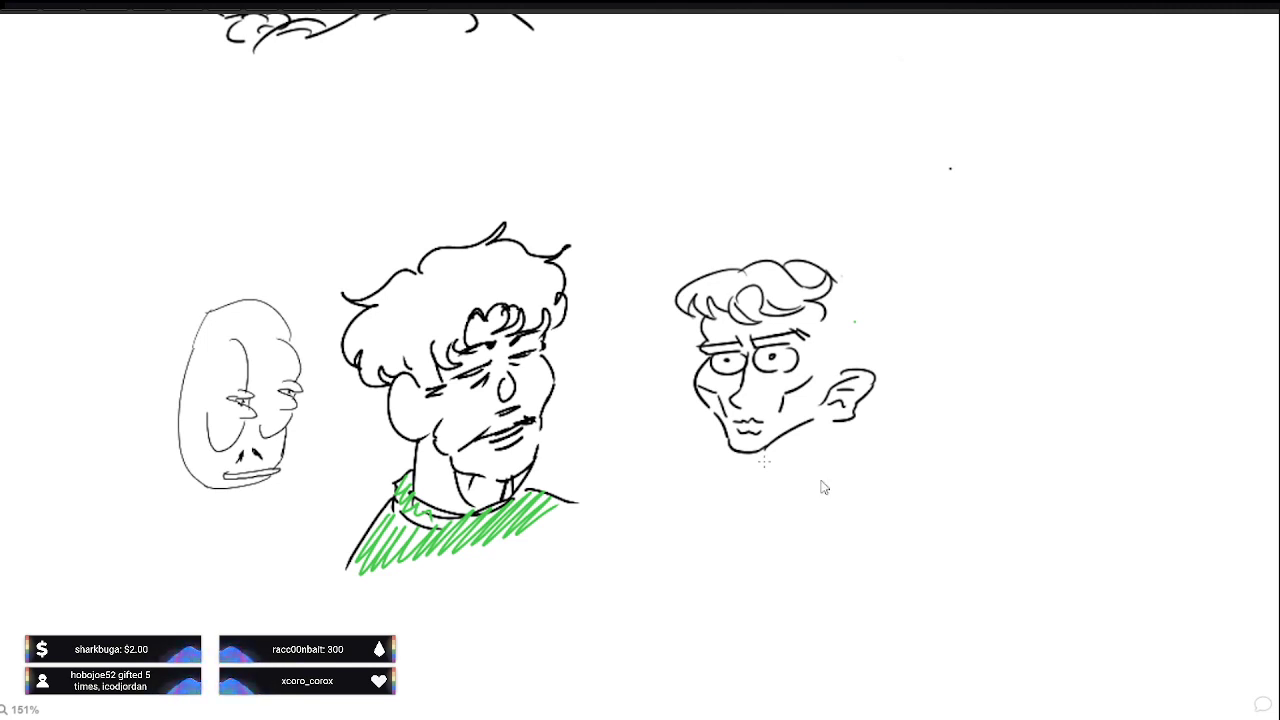
pyautogui.hotkey('ctrl', 'y')
pyautogui.hotkey('ctrl', 'y')
pyautogui.hotkey('ctrl', 'y')
pyautogui.hotkey('ctrl', 'y')
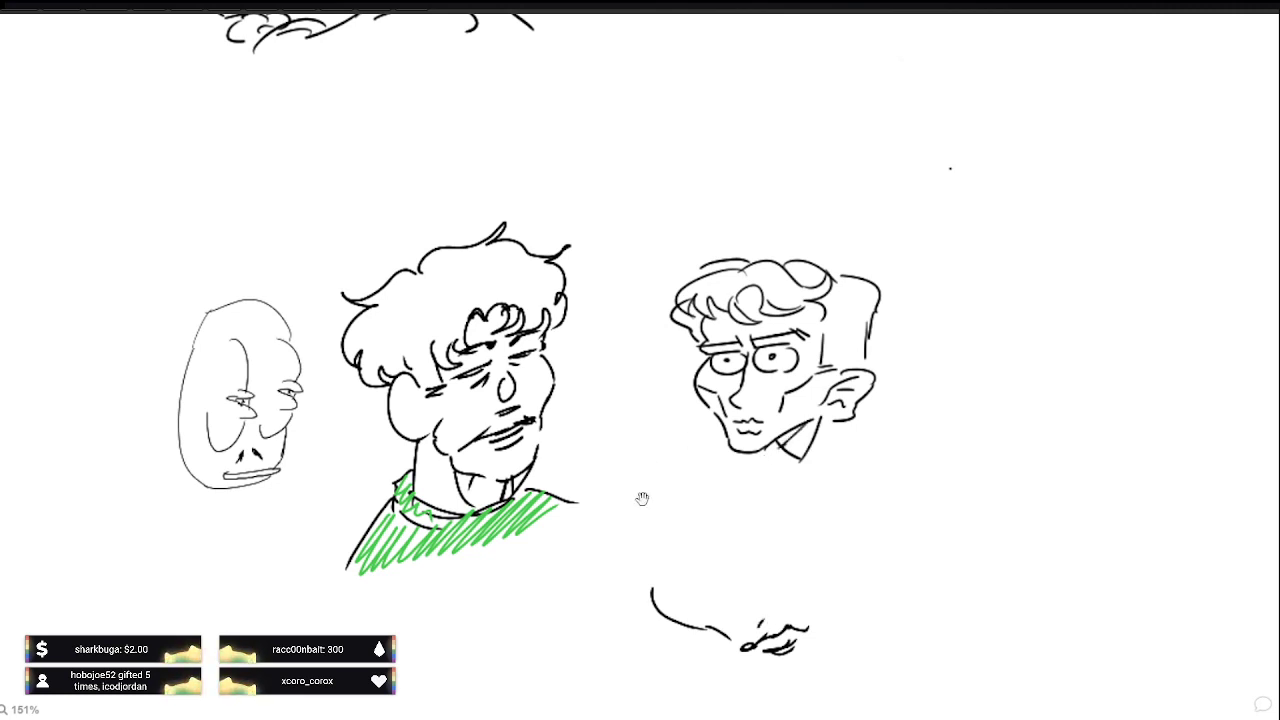
# Step: Draw the shoulder lines of the wide-eyed portrait and a shaded nose above the lips of the new face below it
pyautogui.moveTo(642, 499); pyautogui.dragTo(674, 479)
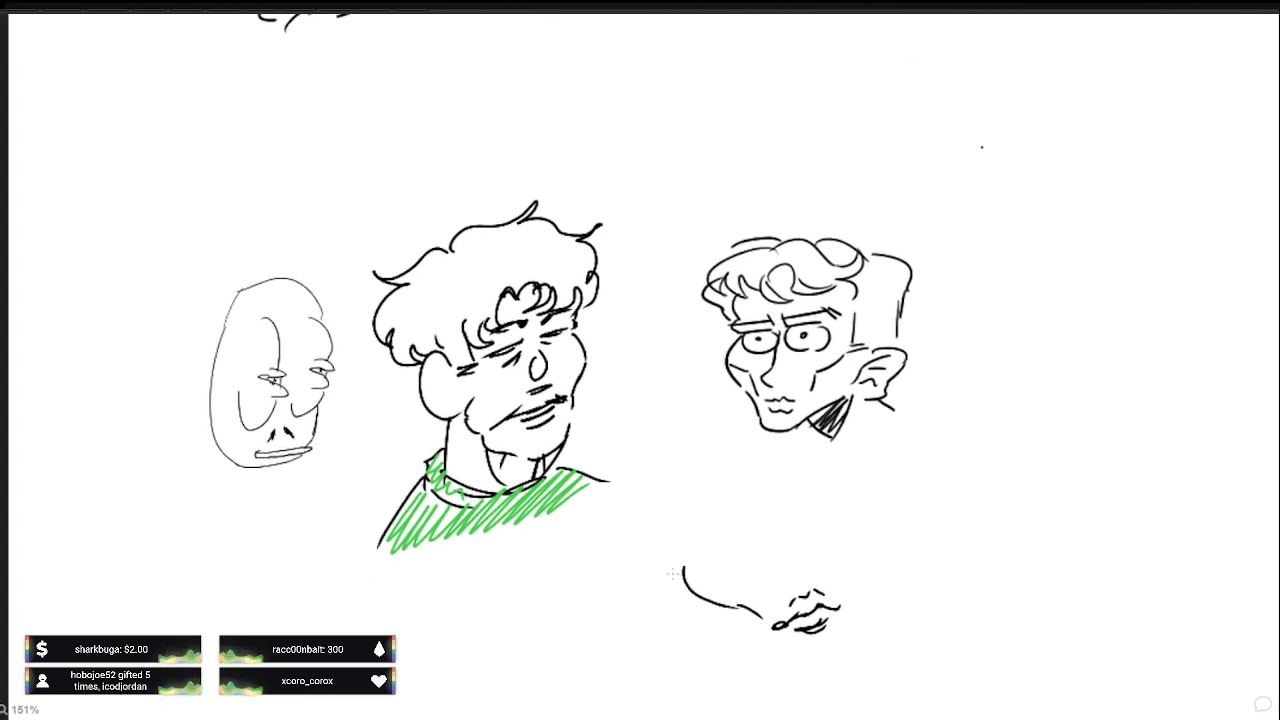
pyautogui.hotkey('ctrl', 'y')
pyautogui.hotkey('ctrl', 'y')
pyautogui.hotkey('ctrl', 'y')
pyautogui.hotkey('ctrl', 'y')
pyautogui.hotkey('ctrl', 'y')
pyautogui.hotkey('ctrl', 'y')
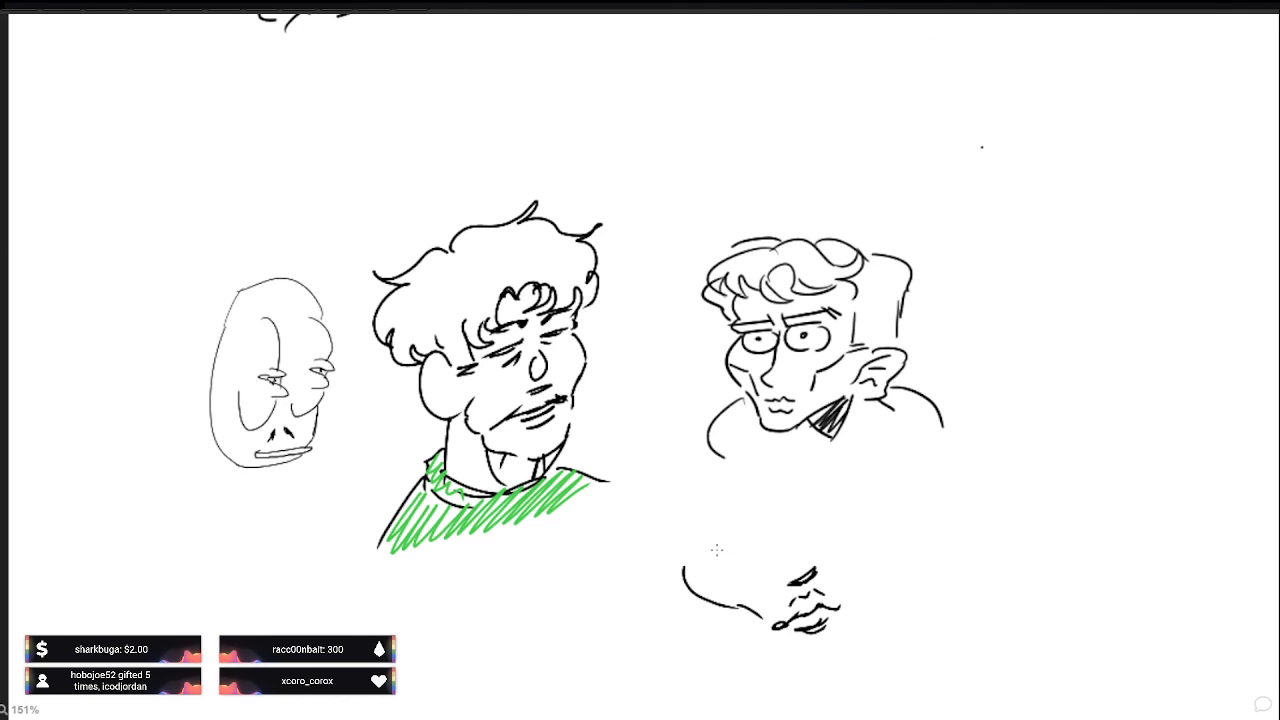
# Step: Draw the first half-closed eye and its eyebrow on the face below the wide-eyed portrait
pyautogui.moveTo(760, 519)
pyautogui.mouseDown()
pyautogui.moveTo(702, 546)
pyautogui.moveTo(752, 534)
pyautogui.mouseUp()
pyautogui.hotkey('ctrl', 'y')
pyautogui.hotkey('ctrl', 'y')
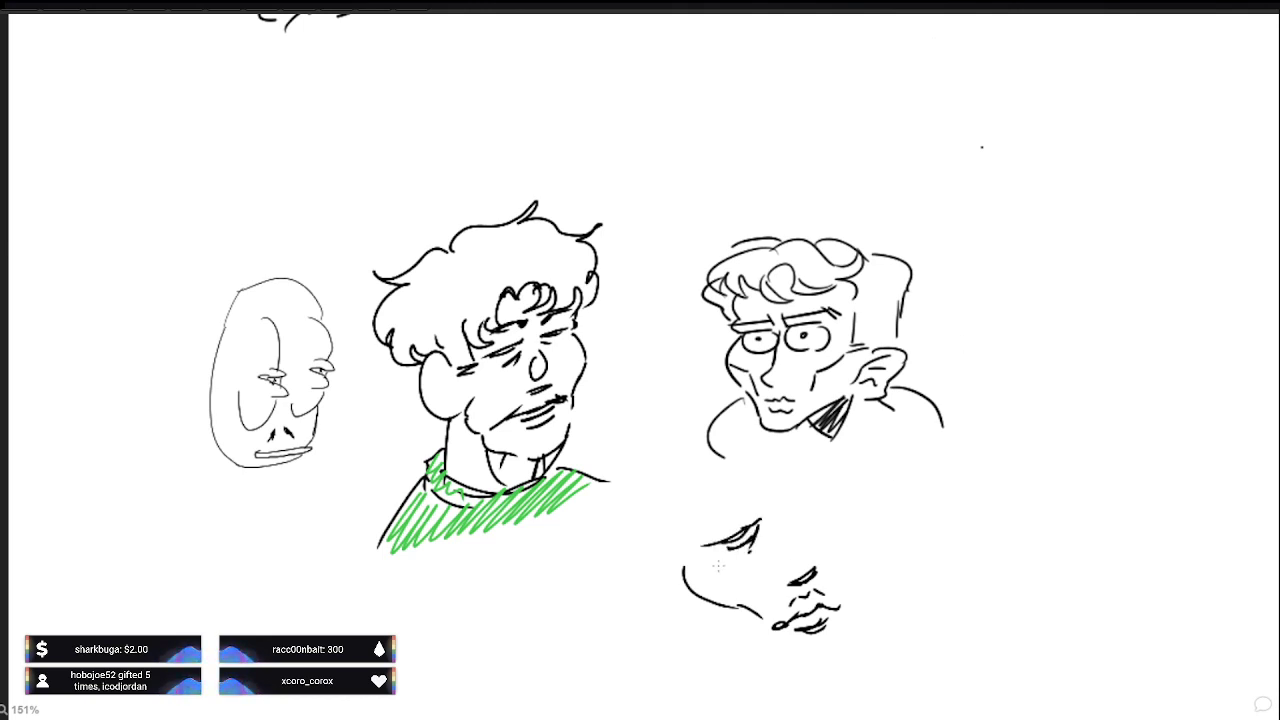
pyautogui.hotkey('ctrl', 'y')
pyautogui.hotkey('ctrl', 'y')
pyautogui.hotkey('ctrl', 'y')
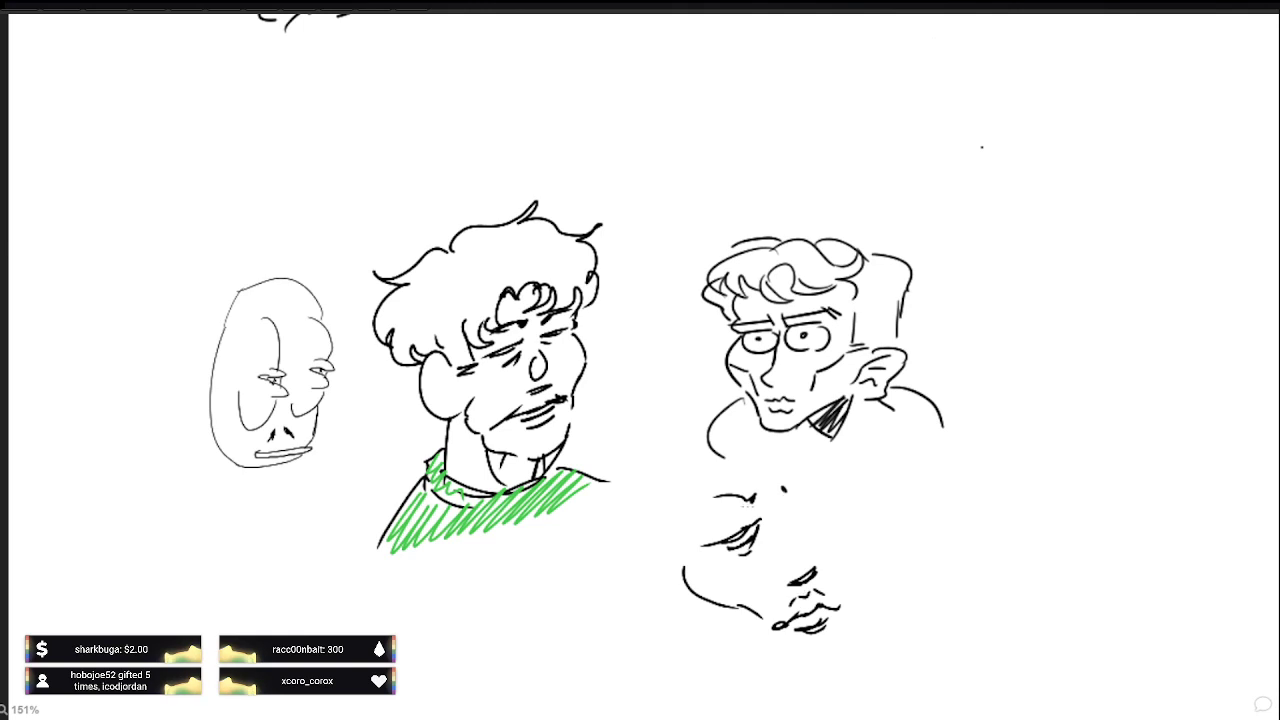
# Step: Draw the second half-closed eye and the angled eyebrow above it on the lower face
pyautogui.hotkey('ctrl', 'y')
pyautogui.hotkey('ctrl', 'y')
pyautogui.hotkey('ctrl', 'y')
pyautogui.hotkey('ctrl', 'y')
pyautogui.hotkey('ctrl', 'y')
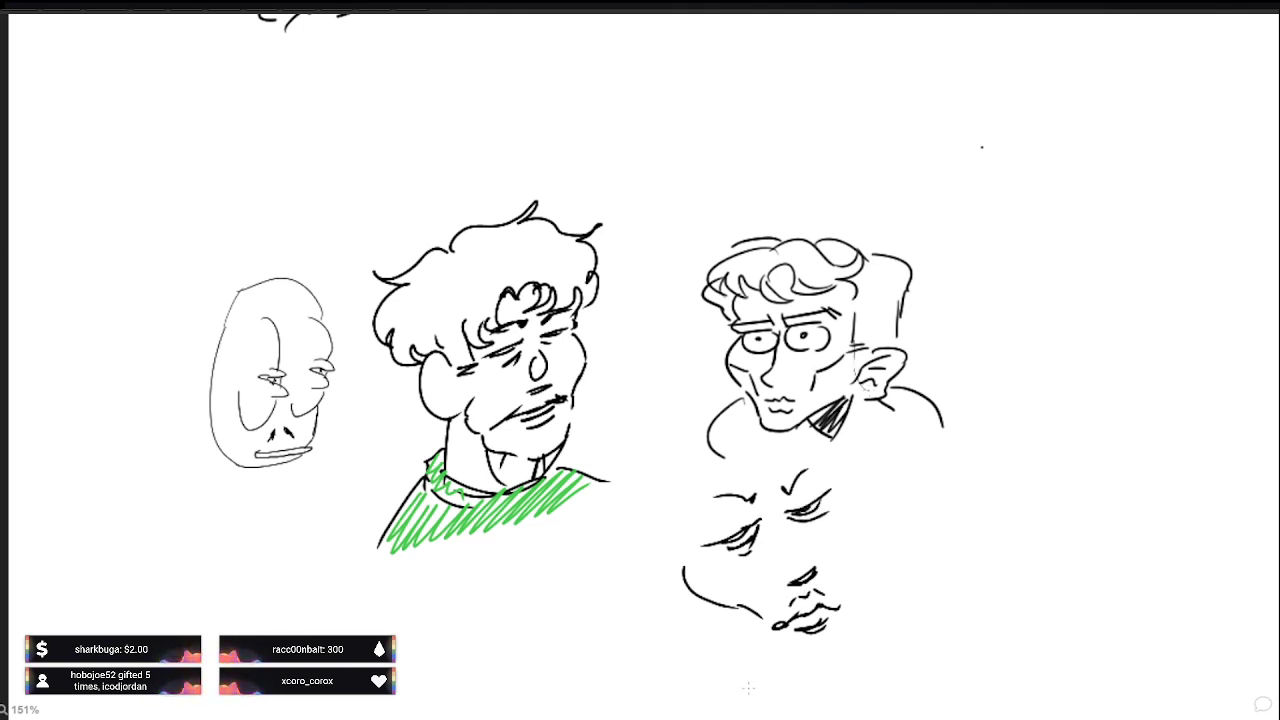
# Step: Outline the jaw and far cheek of the lower face and thicken its chin line
pyautogui.moveTo(688, 644); pyautogui.dragTo(720, 563)
pyautogui.hotkey('ctrl', 'y')
pyautogui.hotkey('ctrl', 'y')
pyautogui.moveTo(829, 657); pyautogui.dragTo(737, 580)
pyautogui.moveTo(631, 531); pyautogui.dragTo(617, 603)
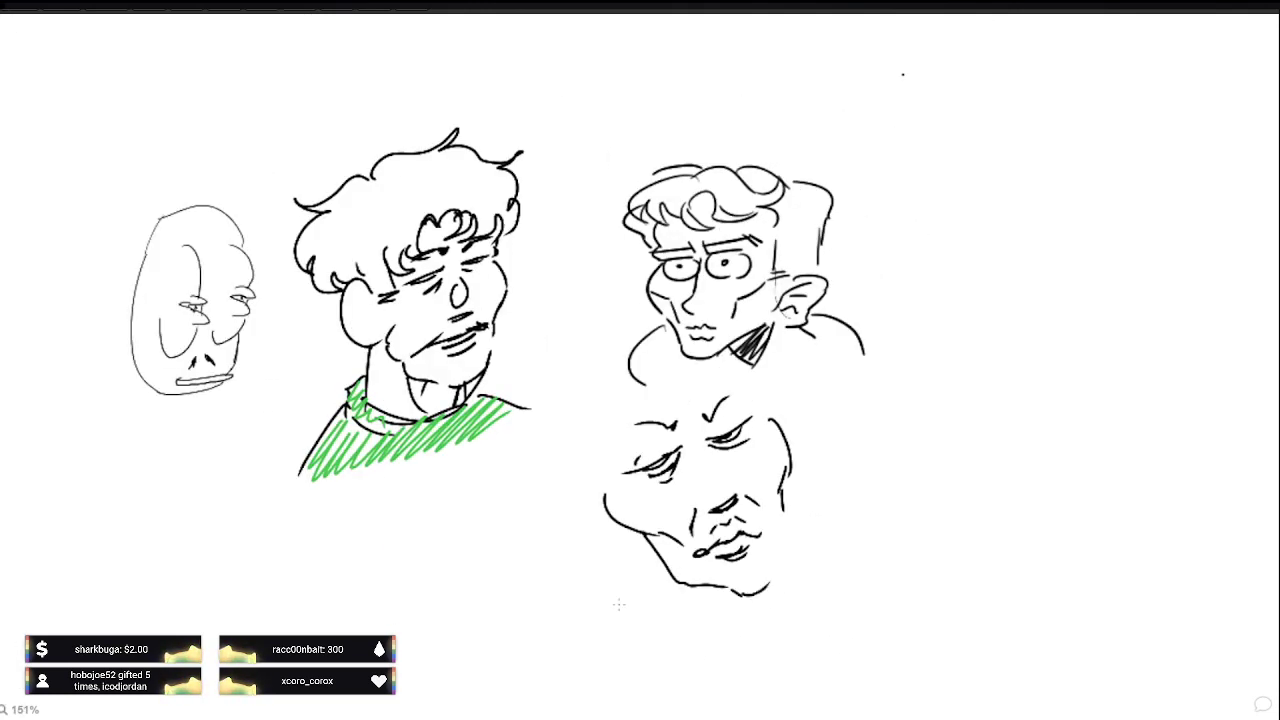
pyautogui.hotkey('ctrl', 'y')
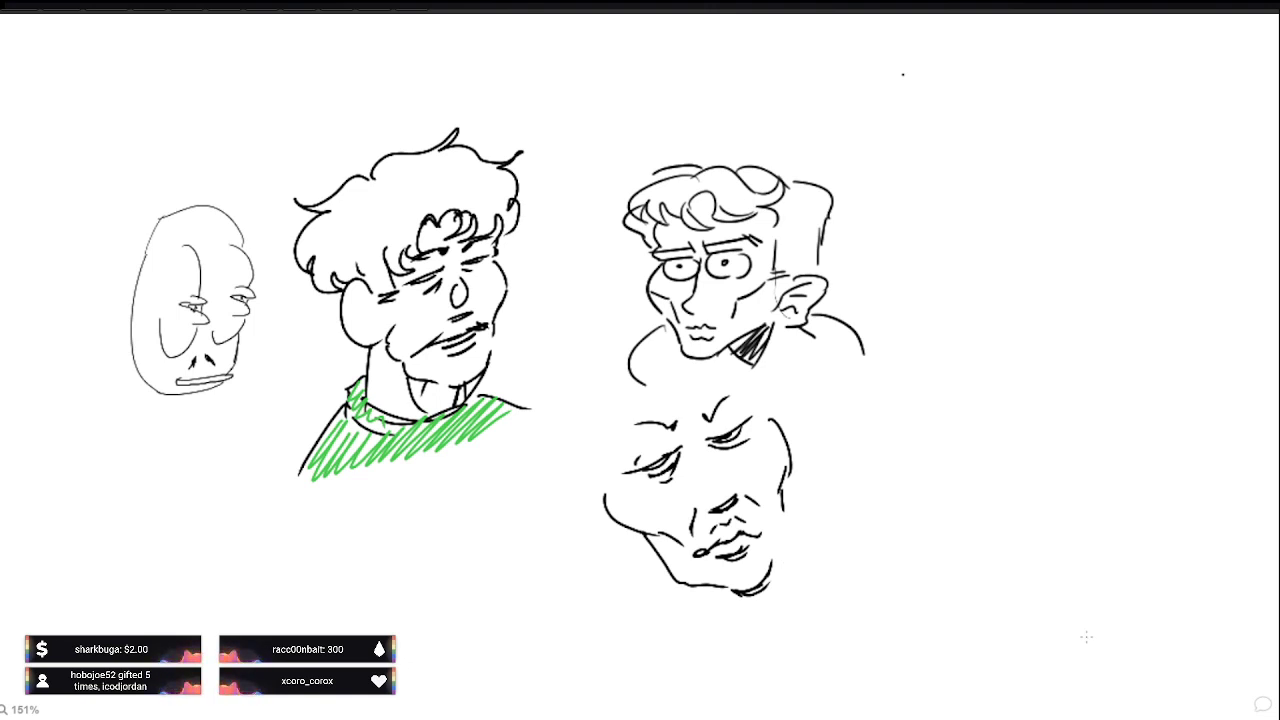
pyautogui.hotkey('ctrl', 'y')
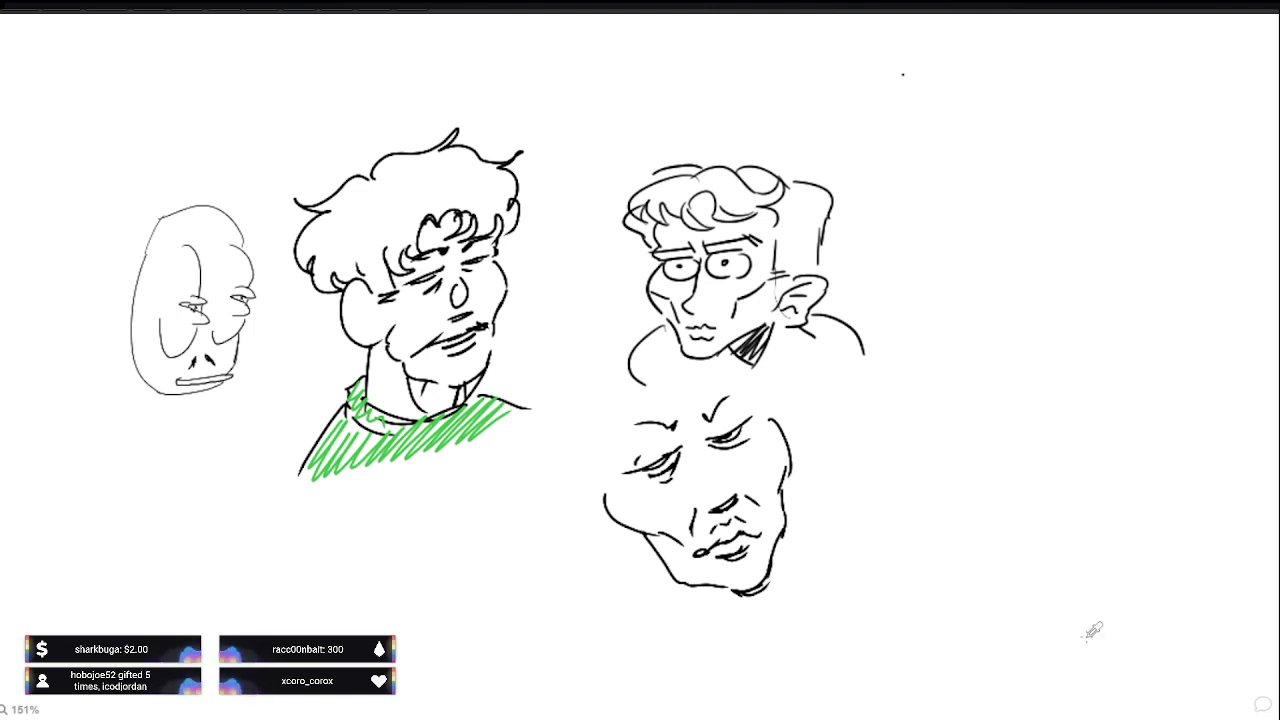
pyautogui.hotkey('ctrl', 'y')
pyautogui.hotkey('ctrl', 'y')
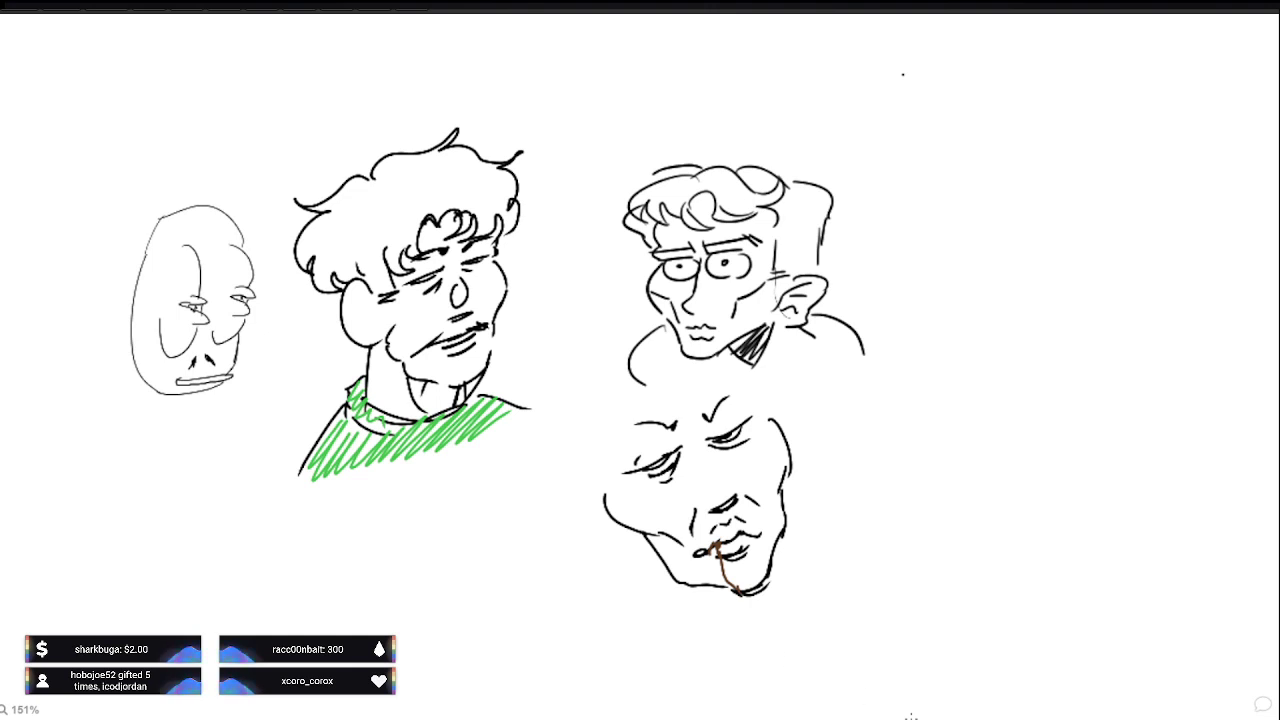
pyautogui.moveTo(714, 546); pyautogui.dragTo(727, 632)
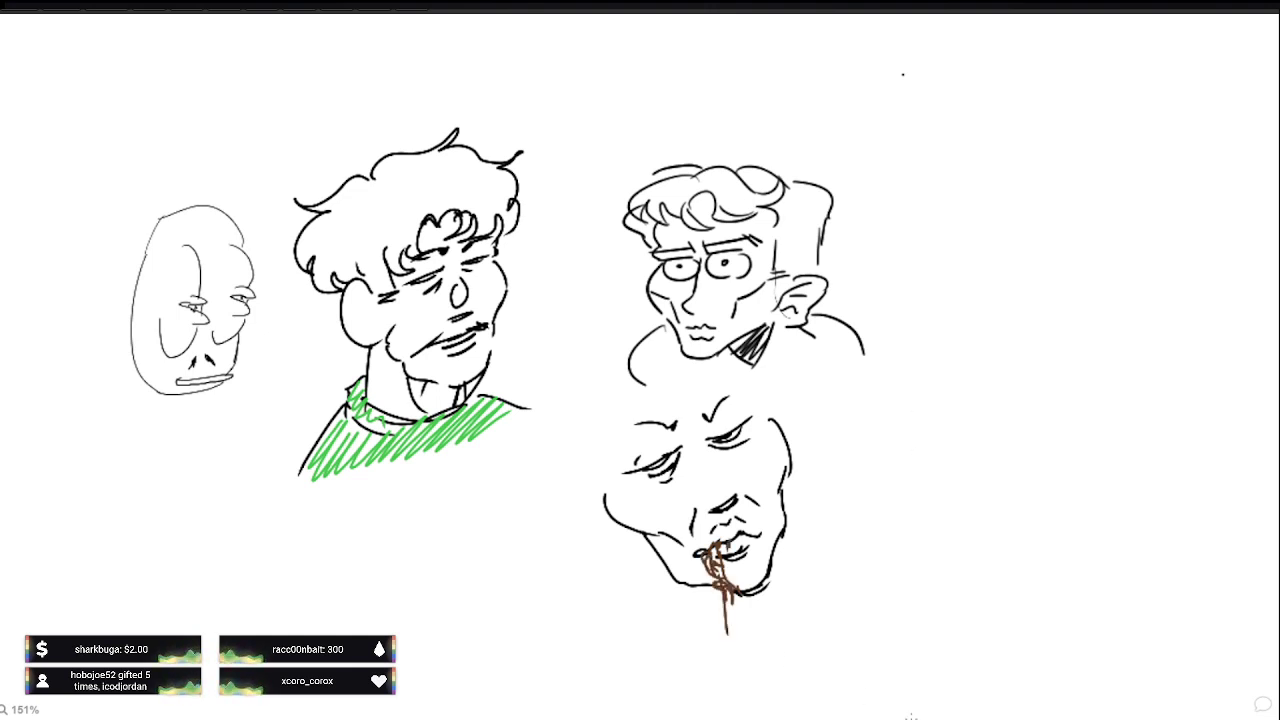
pyautogui.hotkey('ctrl', 'z')
pyautogui.hotkey('ctrl', 'z')
pyautogui.hotkey('ctrl', 'z')
pyautogui.hotkey('ctrl', 'z')
pyautogui.hotkey('ctrl', 'z')
pyautogui.hotkey('ctrl', 'z')
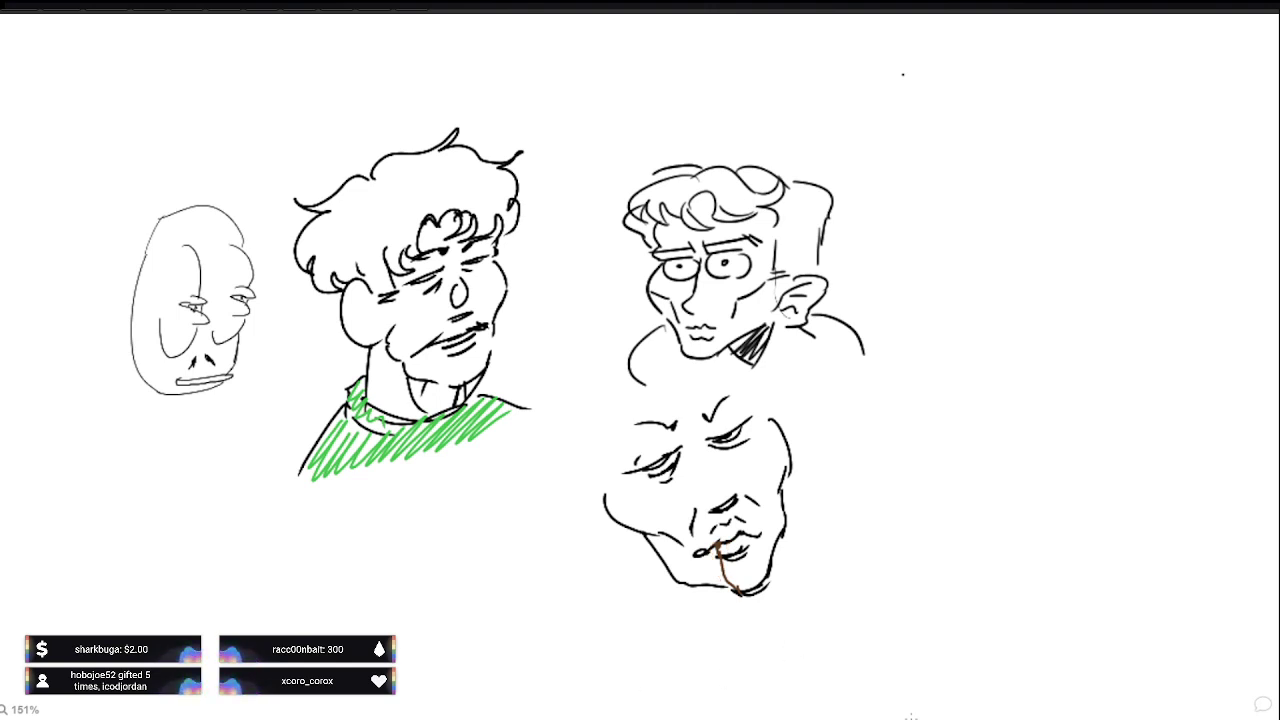
pyautogui.hotkey('ctrl', 'z')
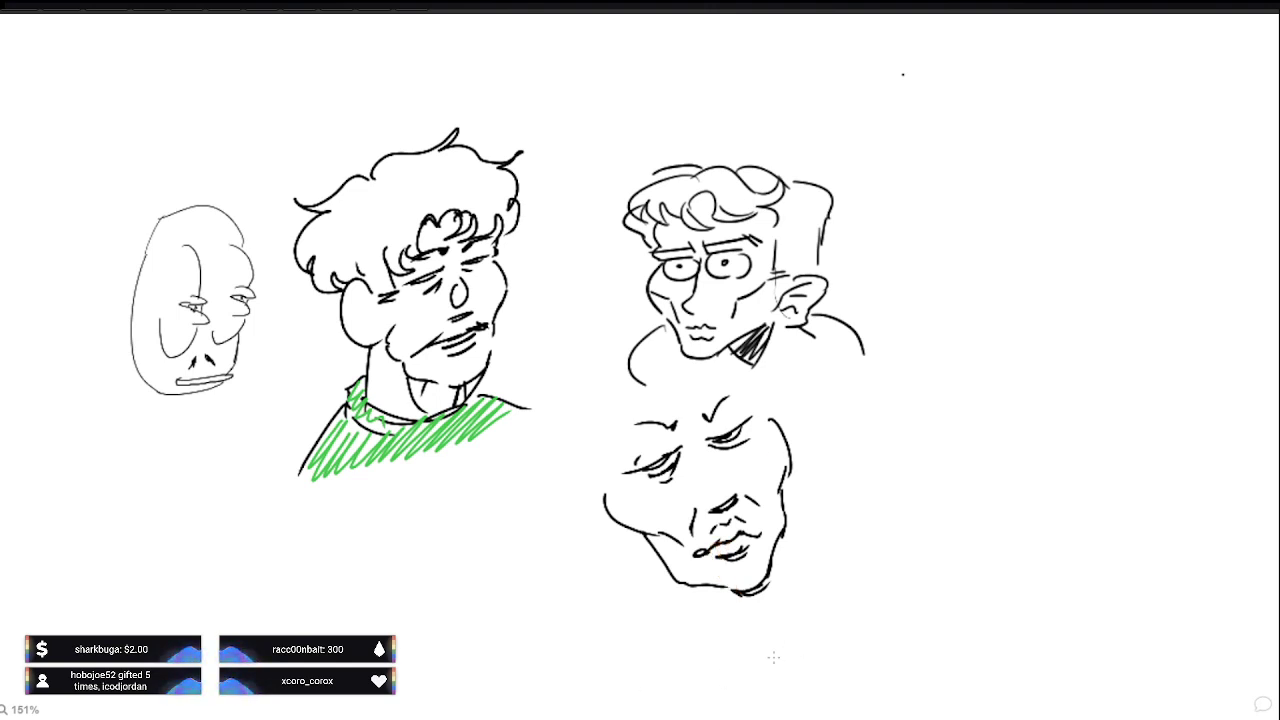
pyautogui.moveTo(770, 455); pyautogui.dragTo(988, 476)
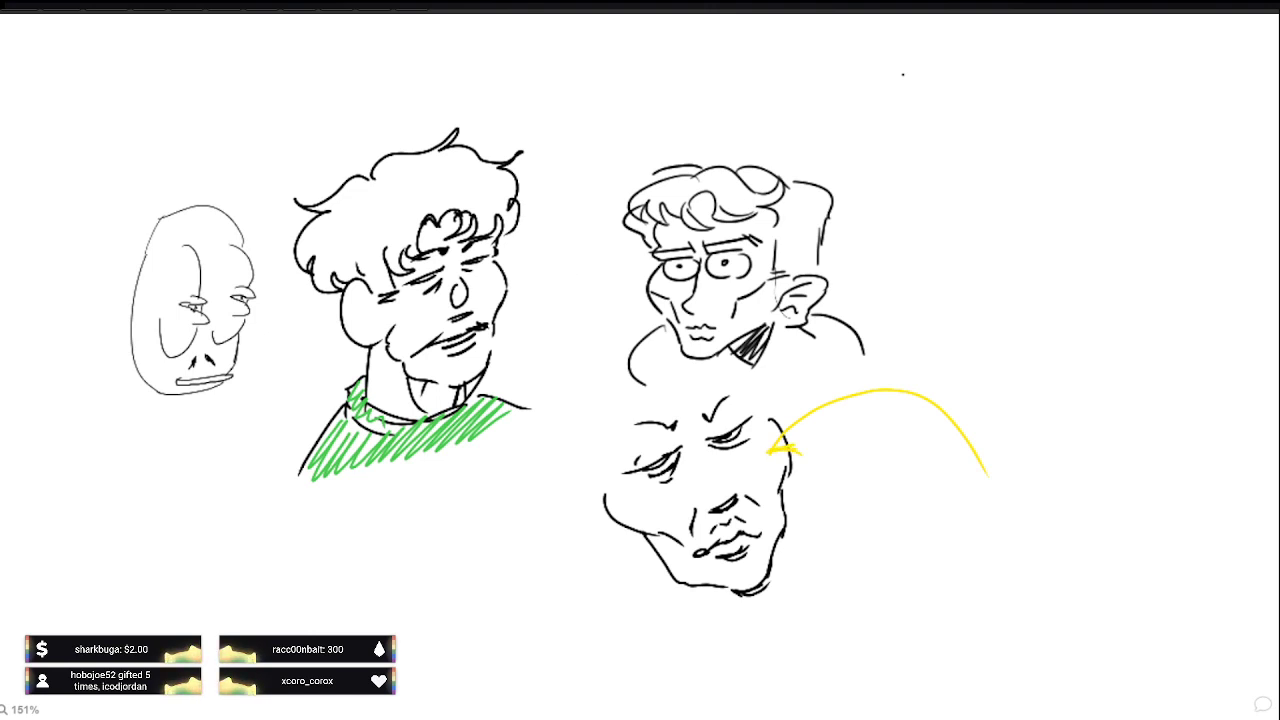
# Step: Draw the thin outlined block letters "TU" in the empty space above the curly-haired portrait
pyautogui.scroll(4, 531, 414)
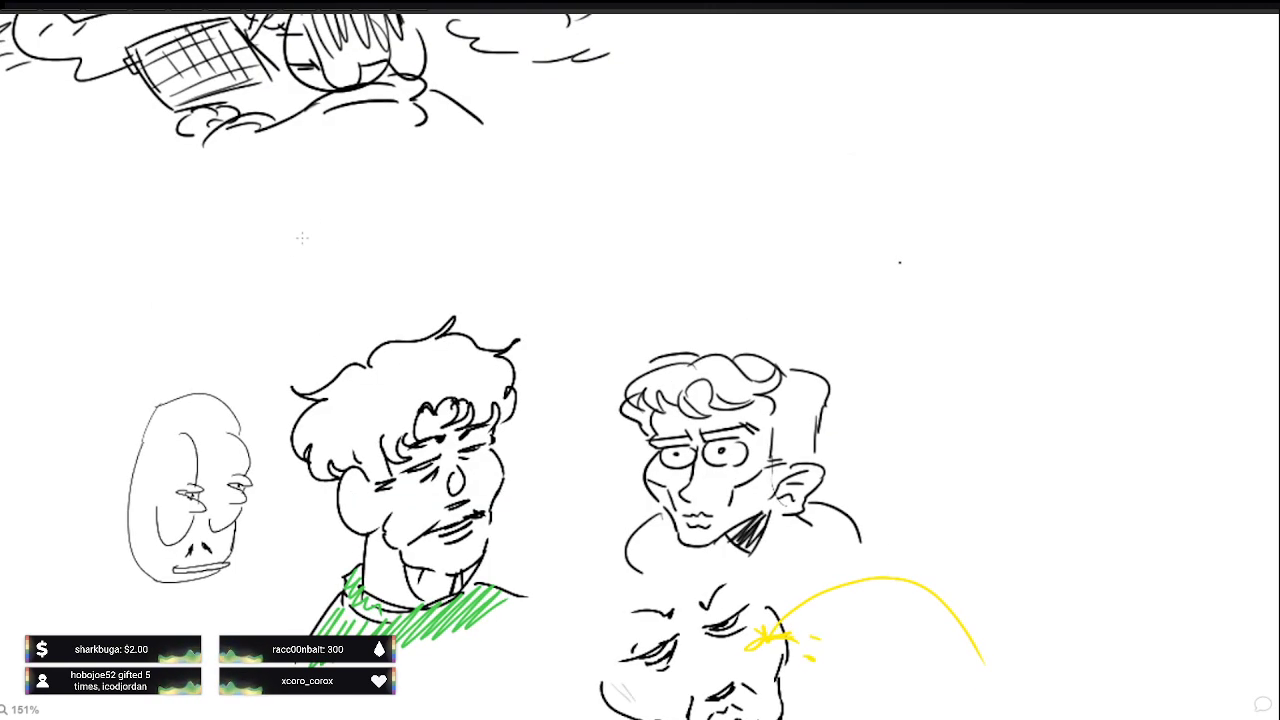
pyautogui.moveTo(317, 221)
pyautogui.mouseDown()
pyautogui.moveTo(284, 262)
pyautogui.moveTo(316, 250)
pyautogui.moveTo(320, 294)
pyautogui.moveTo(395, 259)
pyautogui.moveTo(382, 246)
pyautogui.moveTo(346, 264)
pyautogui.mouseUp()
pyautogui.moveTo(346, 264)
pyautogui.mouseDown()
pyautogui.moveTo(352, 281)
pyautogui.moveTo(346, 248)
pyautogui.moveTo(369, 234)
pyautogui.moveTo(361, 209)
pyautogui.moveTo(317, 224)
pyautogui.moveTo(388, 236)
pyautogui.moveTo(418, 204)
pyautogui.moveTo(421, 272)
pyautogui.moveTo(372, 270)
pyautogui.moveTo(372, 252)
pyautogui.mouseUp()
pyautogui.hotkey('ctrl', 'z')
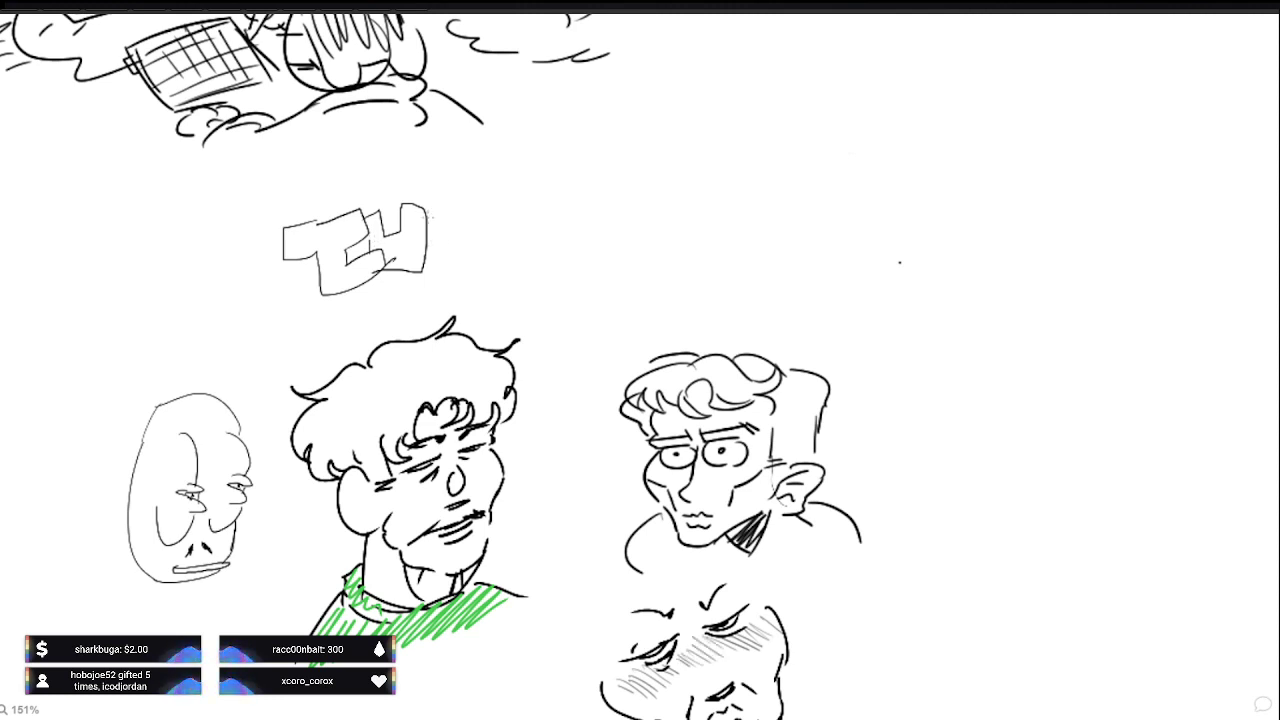
# Step: Undo the first outlined "R" and redraw it narrower, directly against the "U"
pyautogui.moveTo(426, 218)
pyautogui.mouseDown()
pyautogui.moveTo(448, 196)
pyautogui.moveTo(452, 216)
pyautogui.moveTo(490, 206)
pyautogui.moveTo(493, 240)
pyautogui.moveTo(458, 232)
pyautogui.moveTo(448, 270)
pyautogui.moveTo(434, 212)
pyautogui.mouseUp()
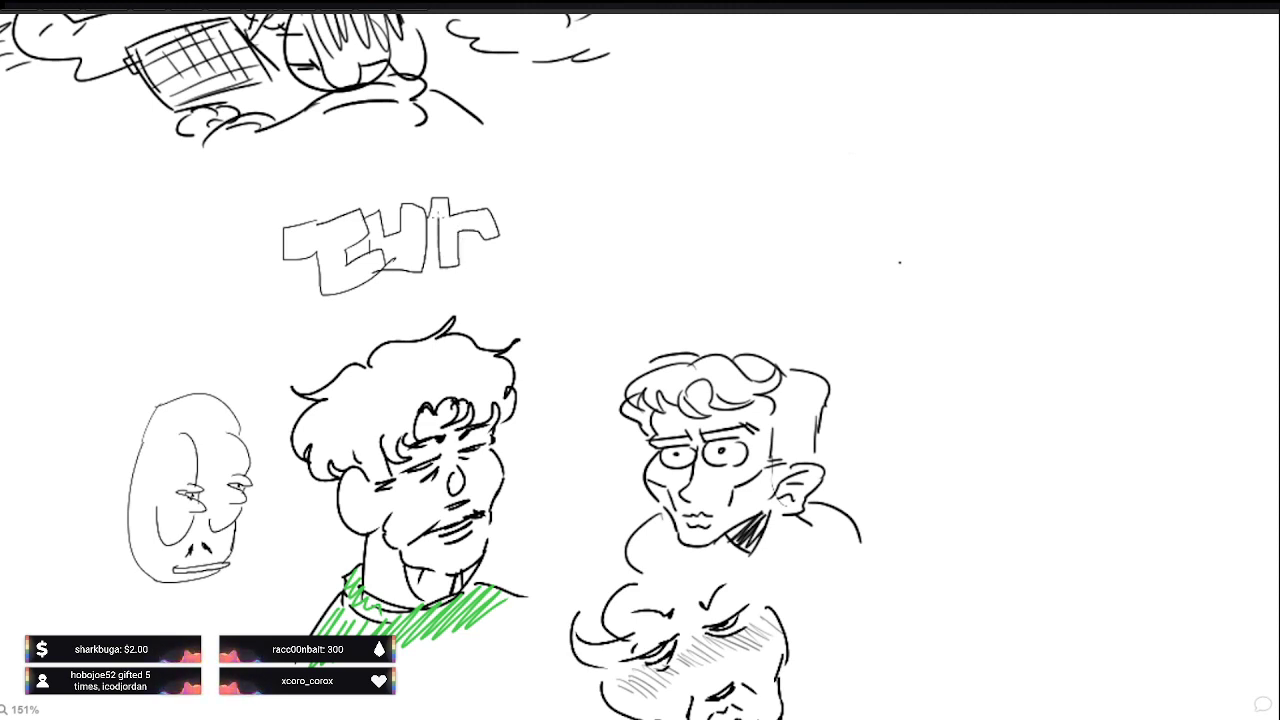
pyautogui.hotkey('ctrl', 'z')
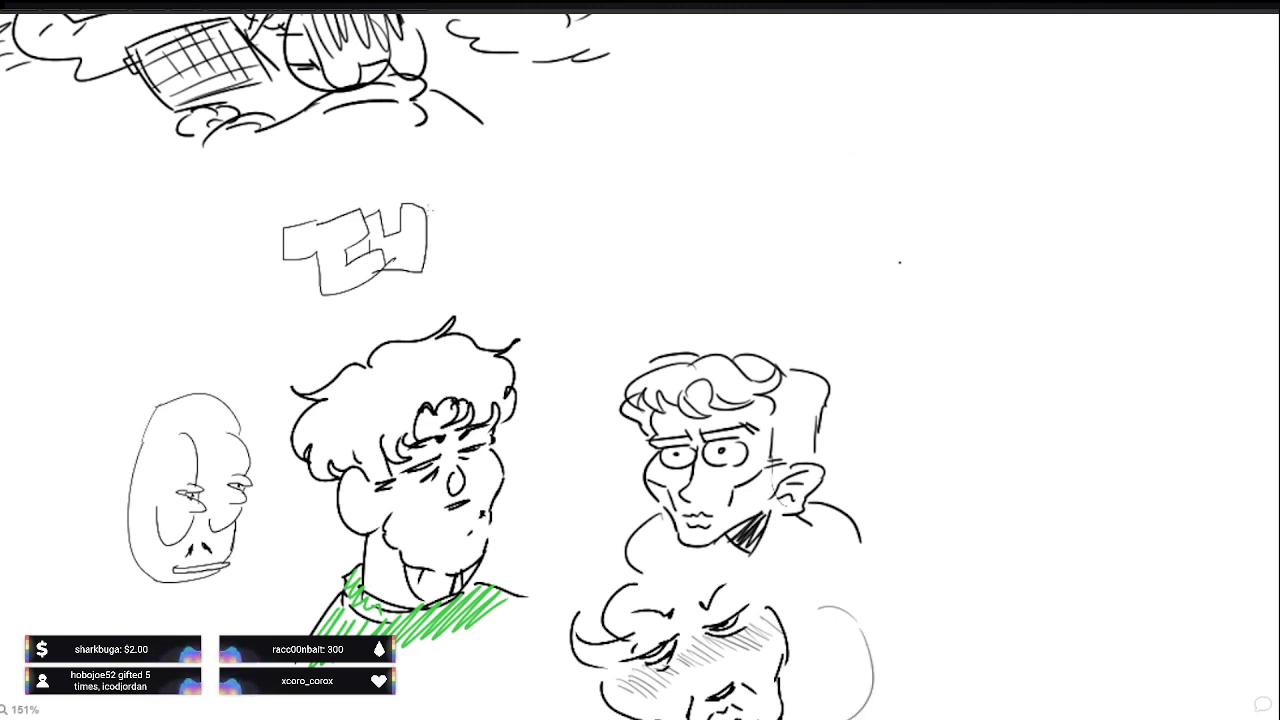
pyautogui.moveTo(427, 210)
pyautogui.mouseDown()
pyautogui.moveTo(438, 188)
pyautogui.moveTo(439, 209)
pyautogui.moveTo(478, 202)
pyautogui.moveTo(484, 224)
pyautogui.moveTo(449, 225)
pyautogui.moveTo(441, 268)
pyautogui.moveTo(428, 268)
pyautogui.mouseUp()
# Step: Give the curly-haired portrait an open smiling mouth and add faint wispy strokes beside the blushing face
pyautogui.moveTo(404, 538); pyautogui.dragTo(484, 508)
pyautogui.moveTo(950, 656); pyautogui.dragTo(954, 674)
pyautogui.moveTo(398, 542); pyautogui.dragTo(420, 528)
pyautogui.moveTo(958, 654); pyautogui.dragTo(960, 690)
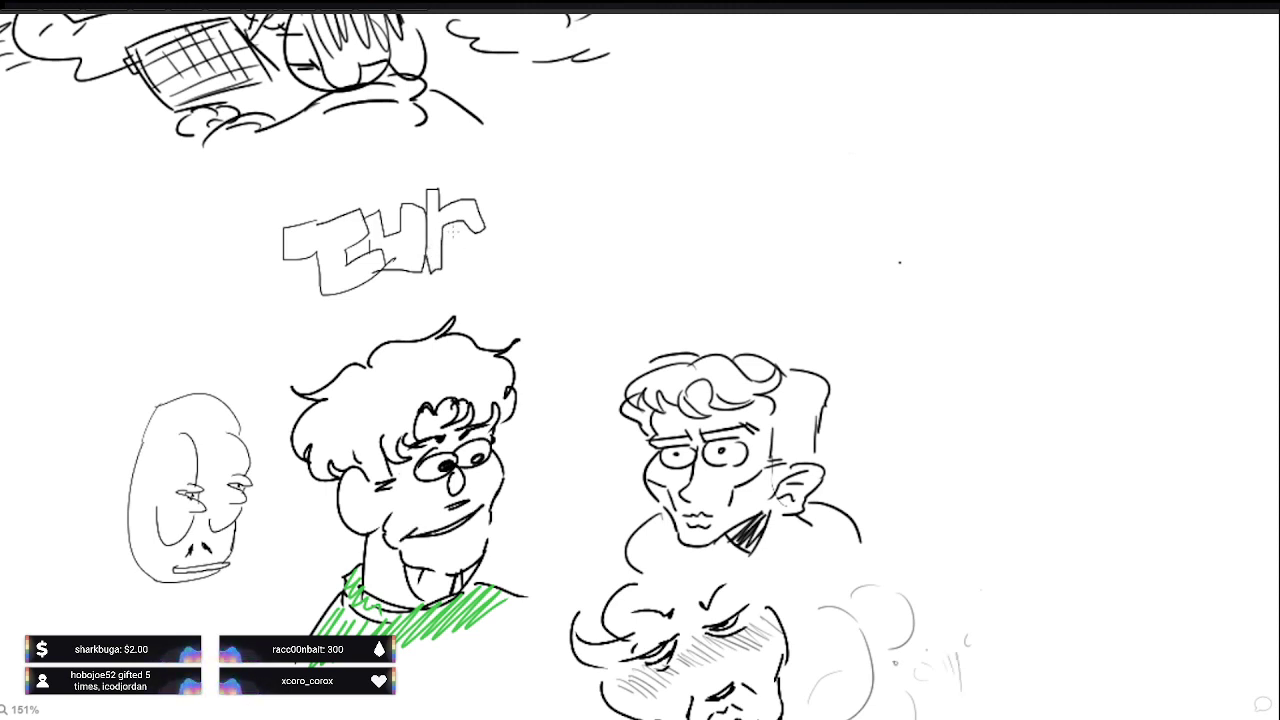
pyautogui.moveTo(404, 540); pyautogui.dragTo(432, 520)
pyautogui.moveTo(954, 696); pyautogui.dragTo(940, 714)
# Step: Continue the outlined lettering with a "B" including its inner counter, followed by a "U"
pyautogui.moveTo(462, 260); pyautogui.dragTo(466, 222)
pyautogui.moveTo(466, 222)
pyautogui.mouseDown()
pyautogui.moveTo(467, 260)
pyautogui.moveTo(517, 260)
pyautogui.moveTo(516, 221)
pyautogui.moveTo(490, 213)
pyautogui.moveTo(484, 187)
pyautogui.moveTo(462, 176)
pyautogui.mouseUp()
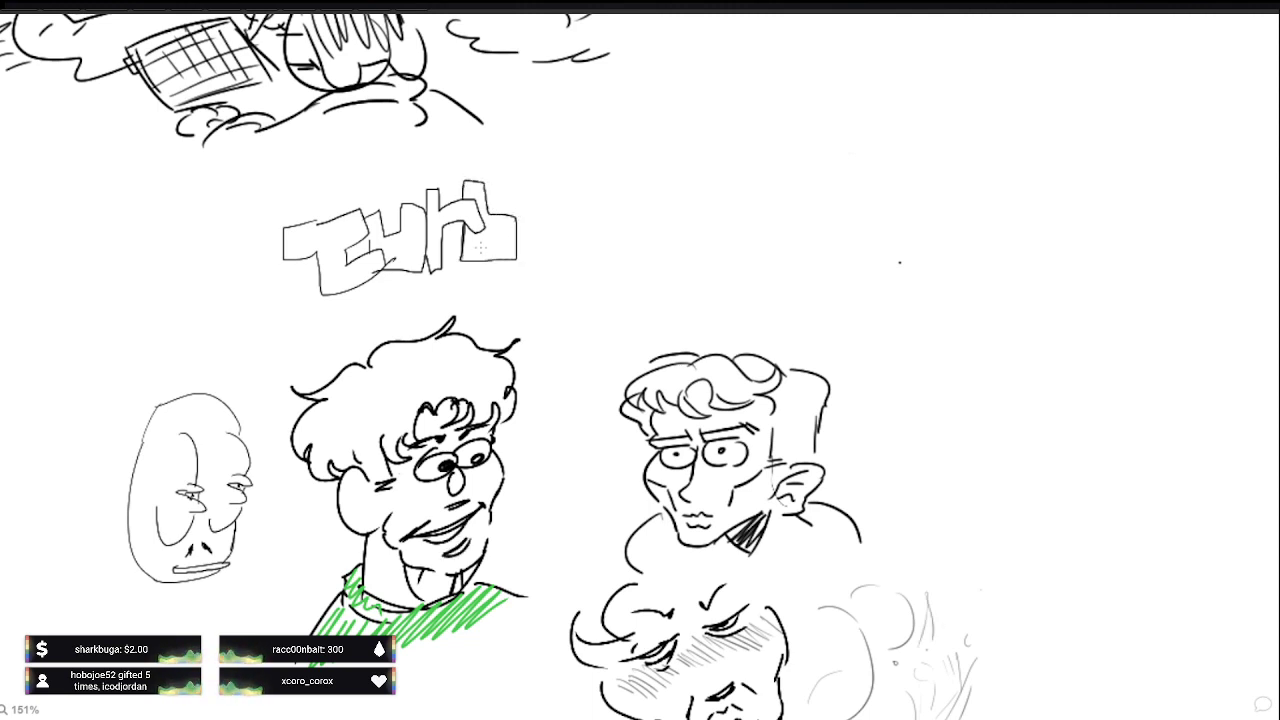
pyautogui.moveTo(480, 248)
pyautogui.mouseDown()
pyautogui.moveTo(507, 224)
pyautogui.moveTo(484, 250)
pyautogui.mouseUp()
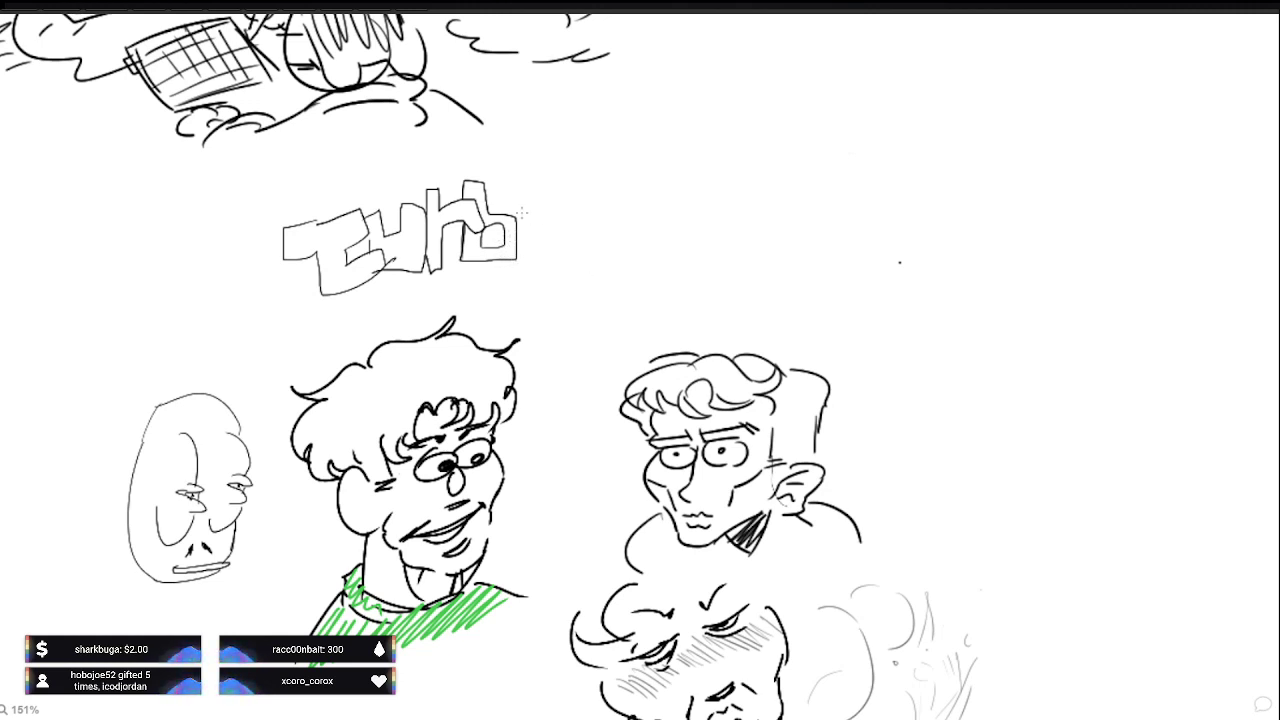
pyautogui.moveTo(511, 201)
pyautogui.mouseDown()
pyautogui.moveTo(506, 216)
pyautogui.moveTo(522, 189)
pyautogui.moveTo(530, 222)
pyautogui.moveTo(544, 224)
pyautogui.mouseUp()
pyautogui.moveTo(546, 222)
pyautogui.mouseDown()
pyautogui.moveTo(547, 190)
pyautogui.moveTo(566, 220)
pyautogui.moveTo(562, 252)
pyautogui.moveTo(530, 258)
pyautogui.mouseUp()
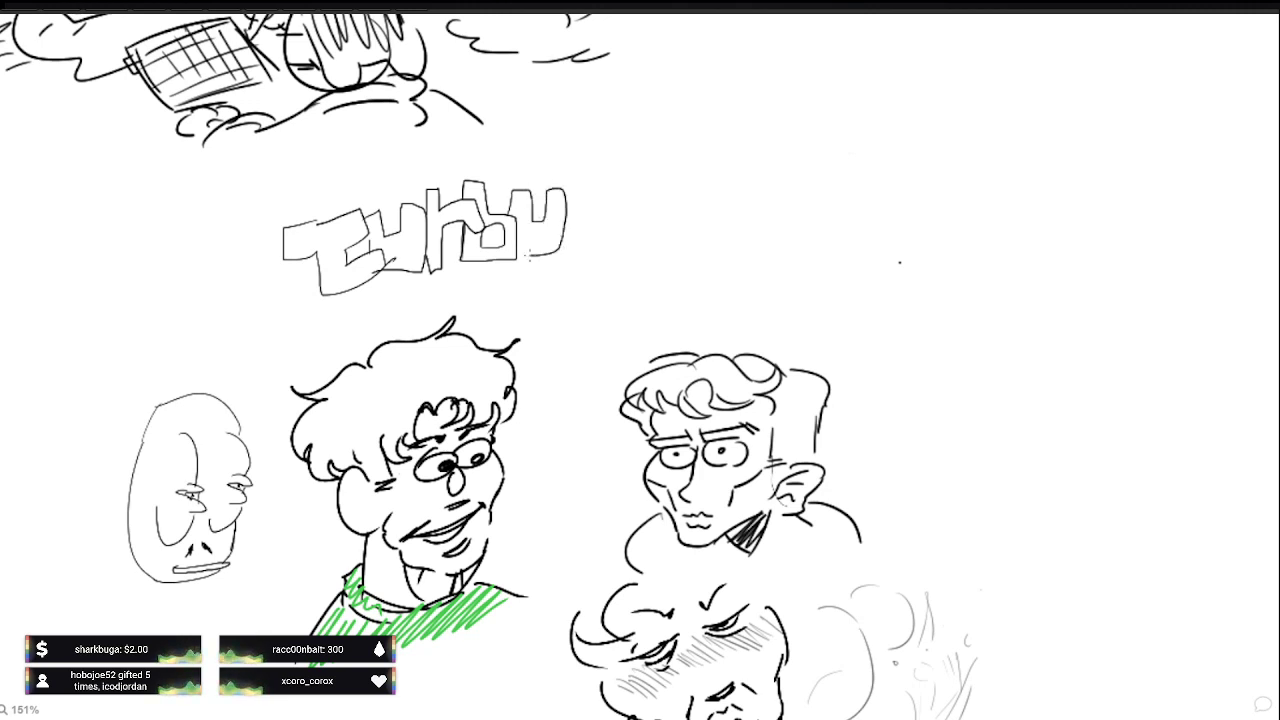
# Step: Finish the outlined word "Turbuscus" by drawing its last letters "S", "C", "U" and "S"
pyautogui.moveTo(612, 210)
pyautogui.mouseDown()
pyautogui.moveTo(610, 190)
pyautogui.moveTo(592, 183)
pyautogui.moveTo(566, 196)
pyautogui.mouseUp()
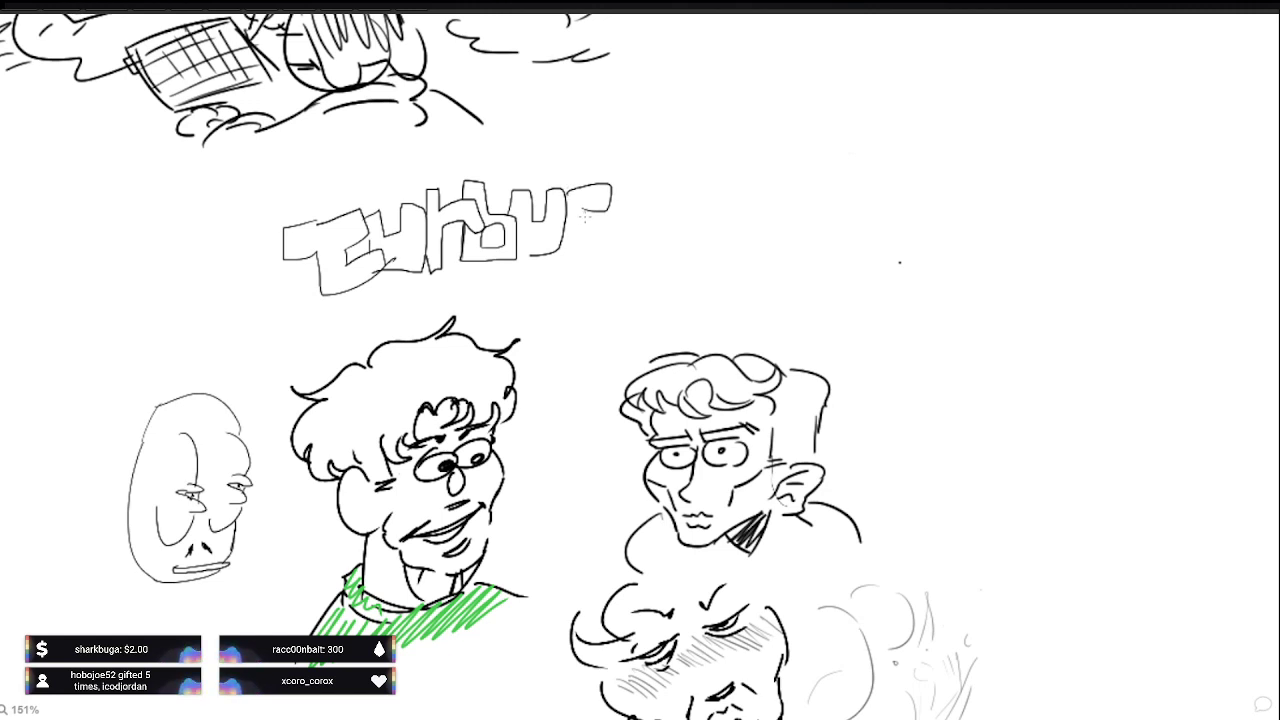
pyautogui.moveTo(582, 222)
pyautogui.mouseDown()
pyautogui.moveTo(602, 246)
pyautogui.moveTo(558, 252)
pyautogui.moveTo(562, 230)
pyautogui.moveTo(582, 240)
pyautogui.mouseUp()
pyautogui.moveTo(612, 190)
pyautogui.mouseDown()
pyautogui.moveTo(640, 188)
pyautogui.moveTo(649, 212)
pyautogui.moveTo(628, 236)
pyautogui.moveTo(646, 252)
pyautogui.moveTo(608, 258)
pyautogui.moveTo(606, 202)
pyautogui.mouseUp()
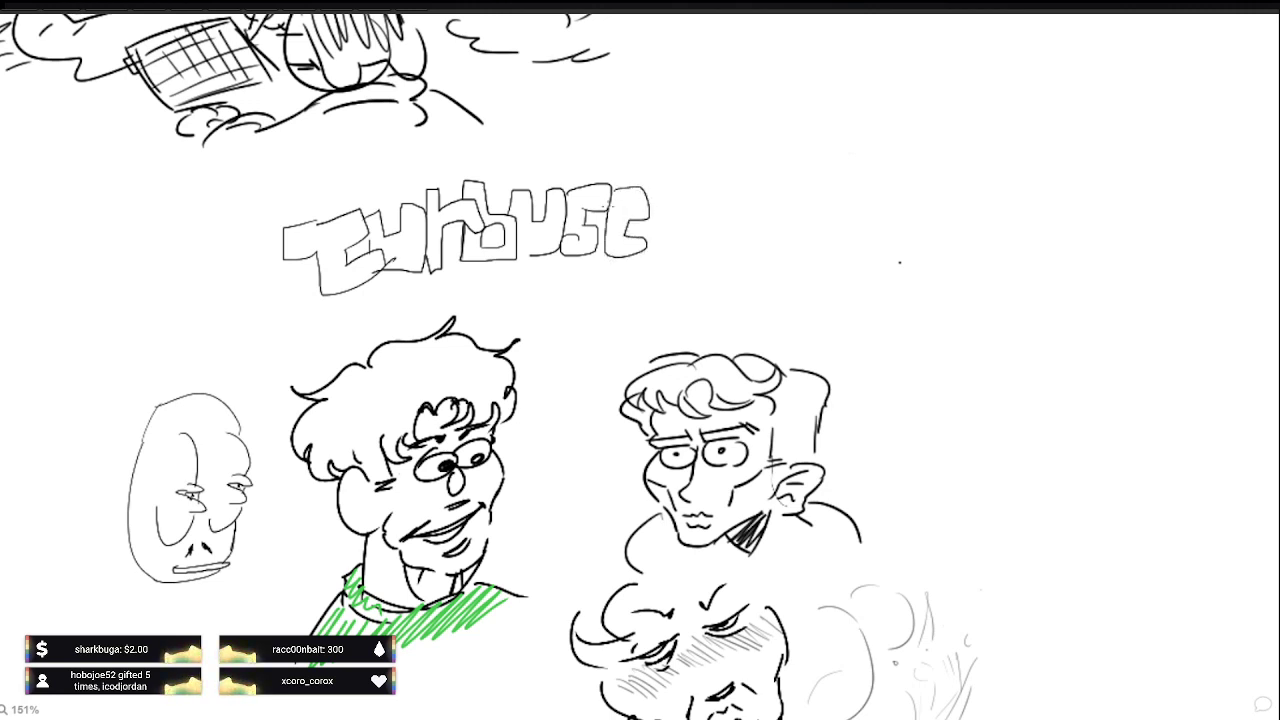
pyautogui.moveTo(638, 242)
pyautogui.mouseDown()
pyautogui.moveTo(650, 260)
pyautogui.moveTo(616, 258)
pyautogui.mouseUp()
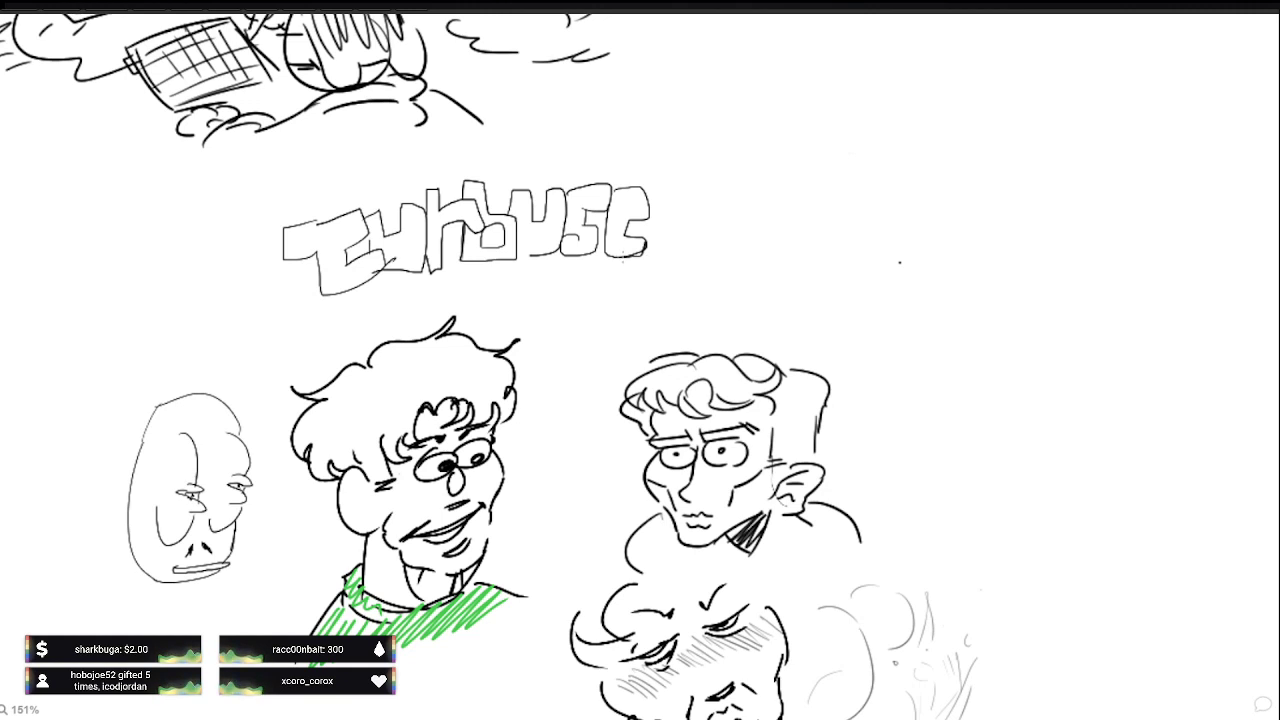
pyautogui.moveTo(656, 191)
pyautogui.mouseDown()
pyautogui.moveTo(664, 230)
pyautogui.moveTo(689, 197)
pyautogui.moveTo(704, 255)
pyautogui.moveTo(642, 262)
pyautogui.moveTo(652, 220)
pyautogui.moveTo(756, 200)
pyautogui.moveTo(705, 203)
pyautogui.moveTo(748, 266)
pyautogui.moveTo(688, 255)
pyautogui.moveTo(720, 258)
pyautogui.moveTo(722, 237)
pyautogui.mouseUp()
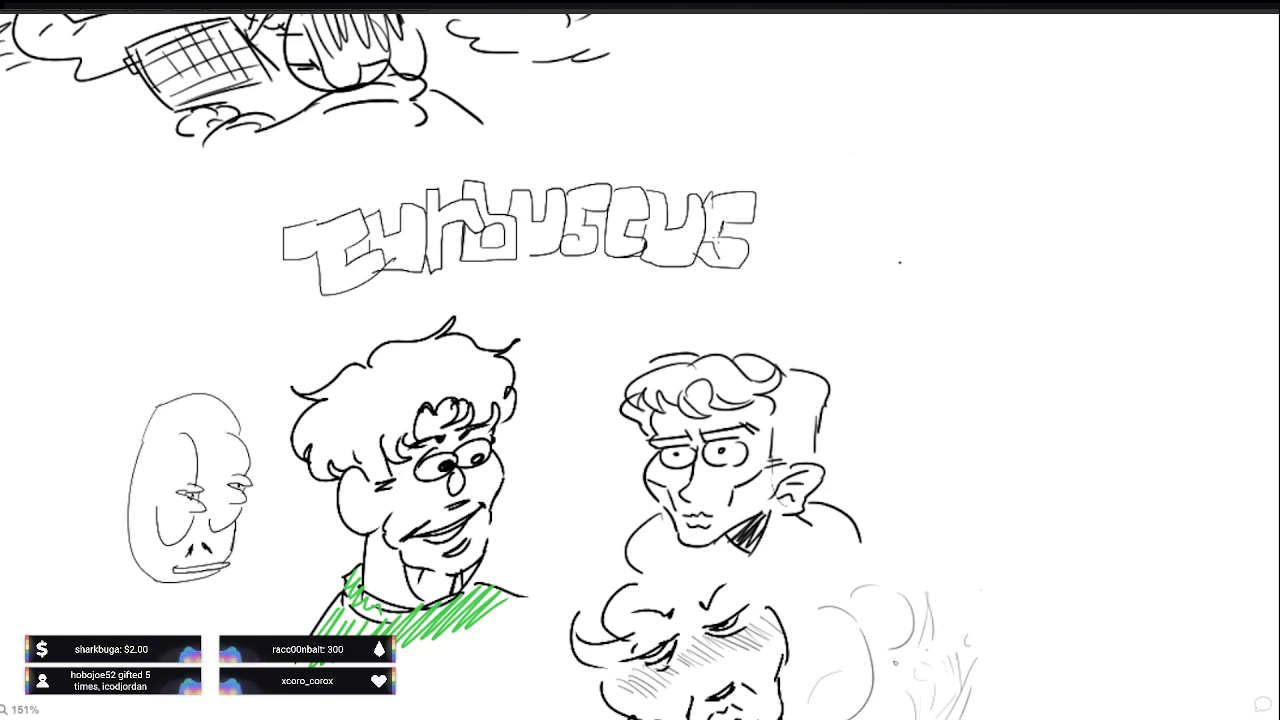
# Step: Draw the ear shape and jaw contour of the dark-haired face in the kissing-couple sketch below the portraits
pyautogui.moveTo(548, 420); pyautogui.dragTo(617, 96)
pyautogui.moveTo(623, 178)
pyautogui.mouseDown()
pyautogui.moveTo(641, 103)
pyautogui.moveTo(602, 103)
pyautogui.mouseUp()
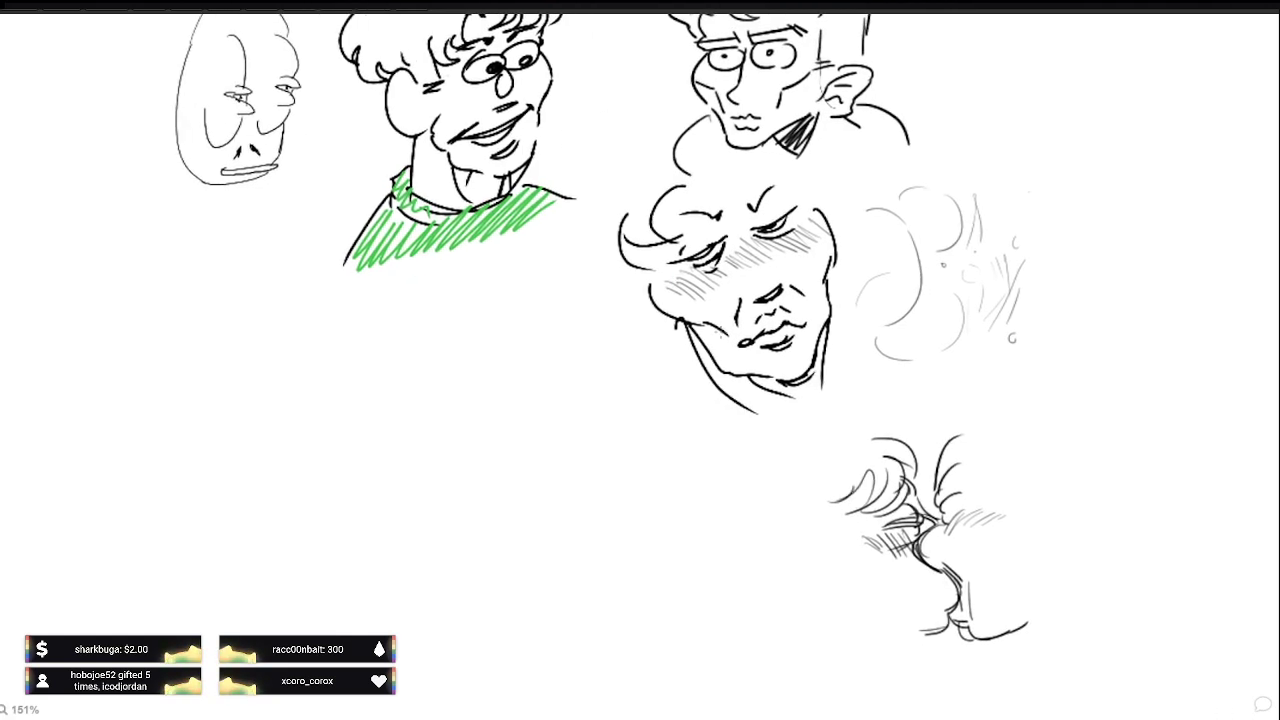
pyautogui.moveTo(803, 569)
pyautogui.mouseDown()
pyautogui.moveTo(683, 410)
pyautogui.moveTo(583, 368)
pyautogui.moveTo(454, 417)
pyautogui.moveTo(454, 430)
pyautogui.mouseUp()
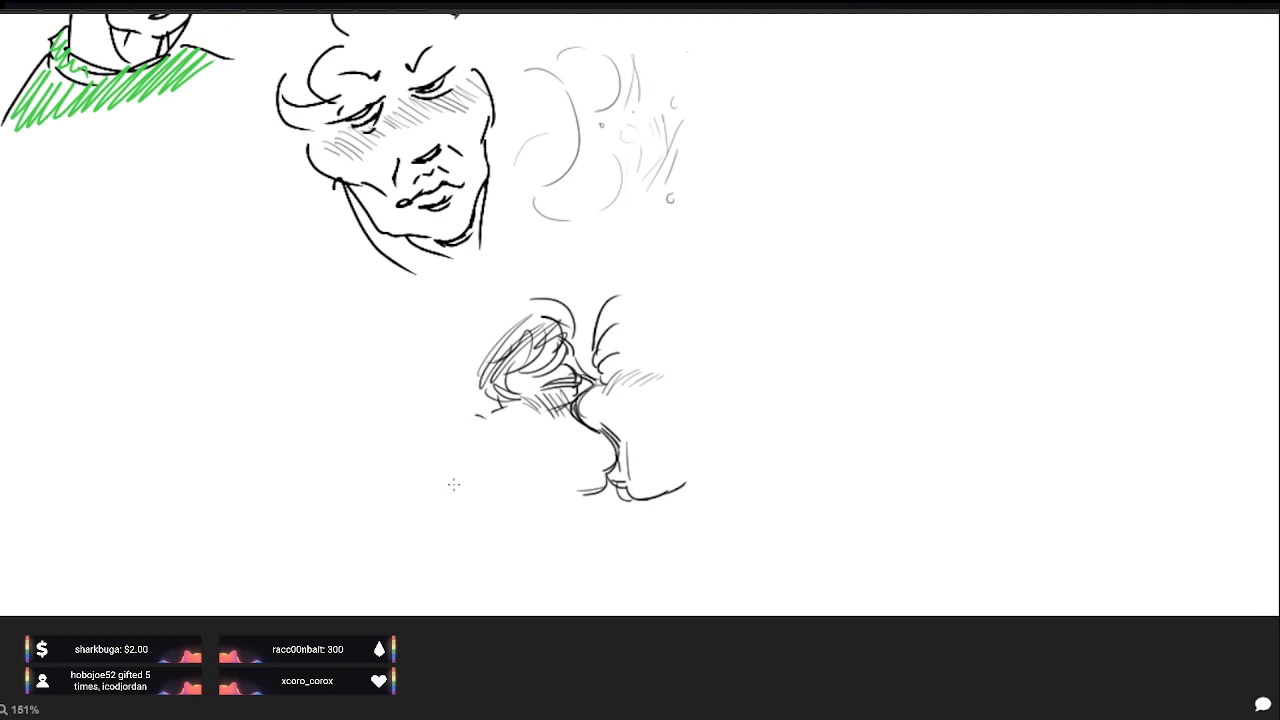
pyautogui.scroll(3, 600, 461)
pyautogui.scroll(2, 593, 497)
pyautogui.moveTo(405, 470)
pyautogui.mouseDown()
pyautogui.moveTo(433, 455)
pyautogui.moveTo(478, 506)
pyautogui.mouseUp()
pyautogui.moveTo(600, 464); pyautogui.dragTo(601, 472)
pyautogui.moveTo(467, 529); pyautogui.dragTo(531, 546)
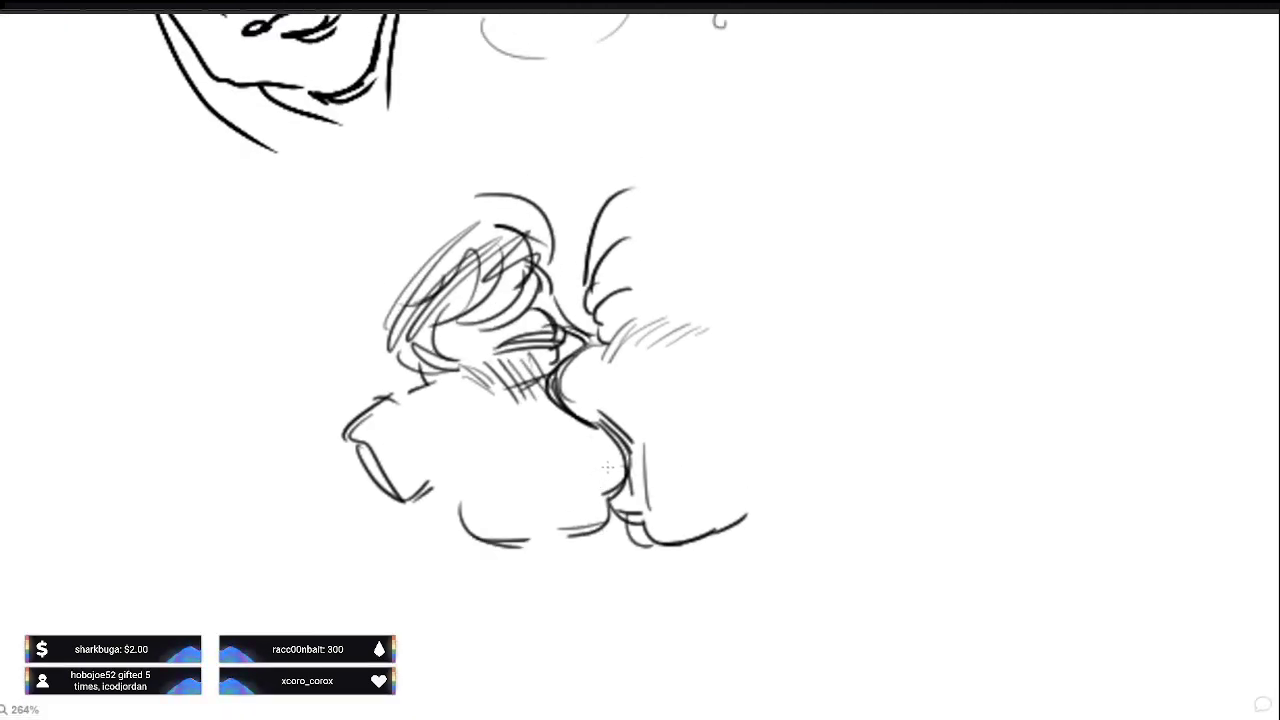
# Step: Add small curved strokes at the cheek beside the touching mouths in the kissing-couple sketch
pyautogui.scroll(2, 608, 458)
pyautogui.moveTo(587, 430)
pyautogui.mouseDown()
pyautogui.moveTo(588, 482)
pyautogui.moveTo(602, 490)
pyautogui.mouseUp()
pyautogui.moveTo(607, 461); pyautogui.dragTo(601, 489)
pyautogui.scroll(-6, 629, 419)
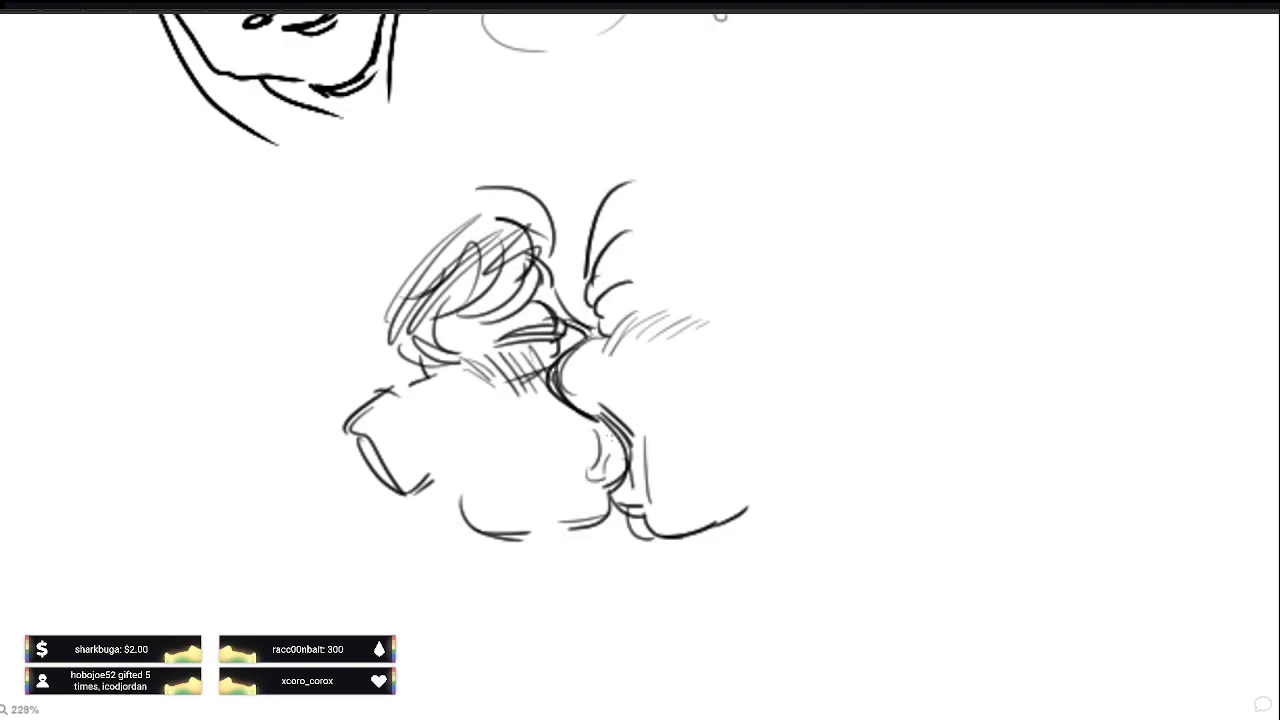
pyautogui.moveTo(530, 291)
pyautogui.mouseDown()
pyautogui.moveTo(570, 366)
pyautogui.moveTo(588, 451)
pyautogui.mouseUp()
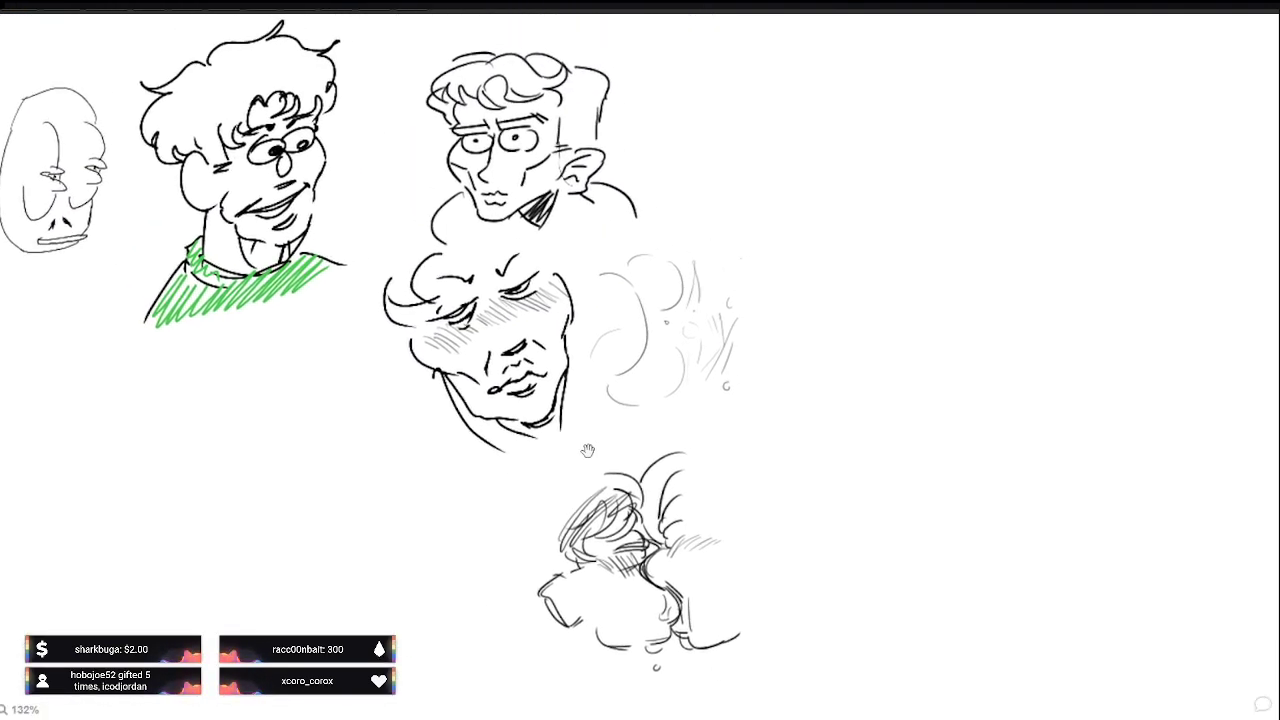
pyautogui.scroll(-2, 588, 451)
pyautogui.moveTo(811, 304); pyautogui.dragTo(774, 364)
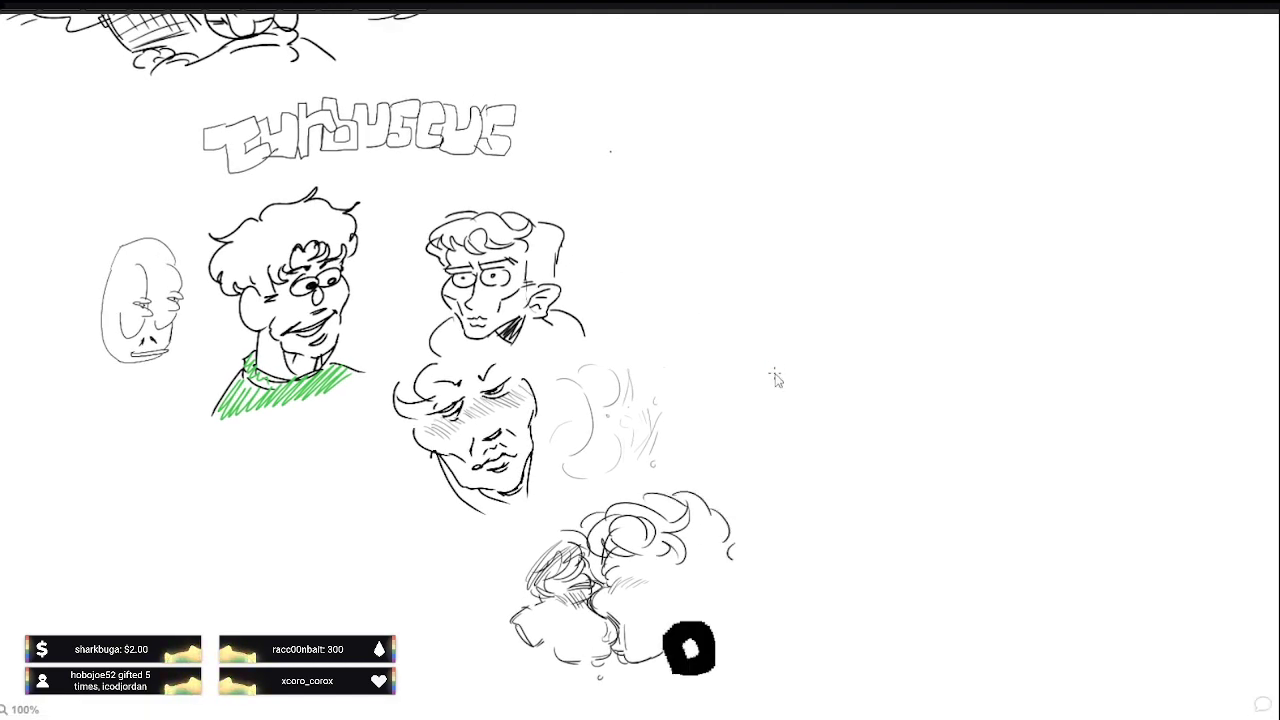
# Step: Undo the stray marks below the kissing couple and fill in the dark-haired figure's spiky, hatched hair
pyautogui.hotkey('ctrl', 'z')
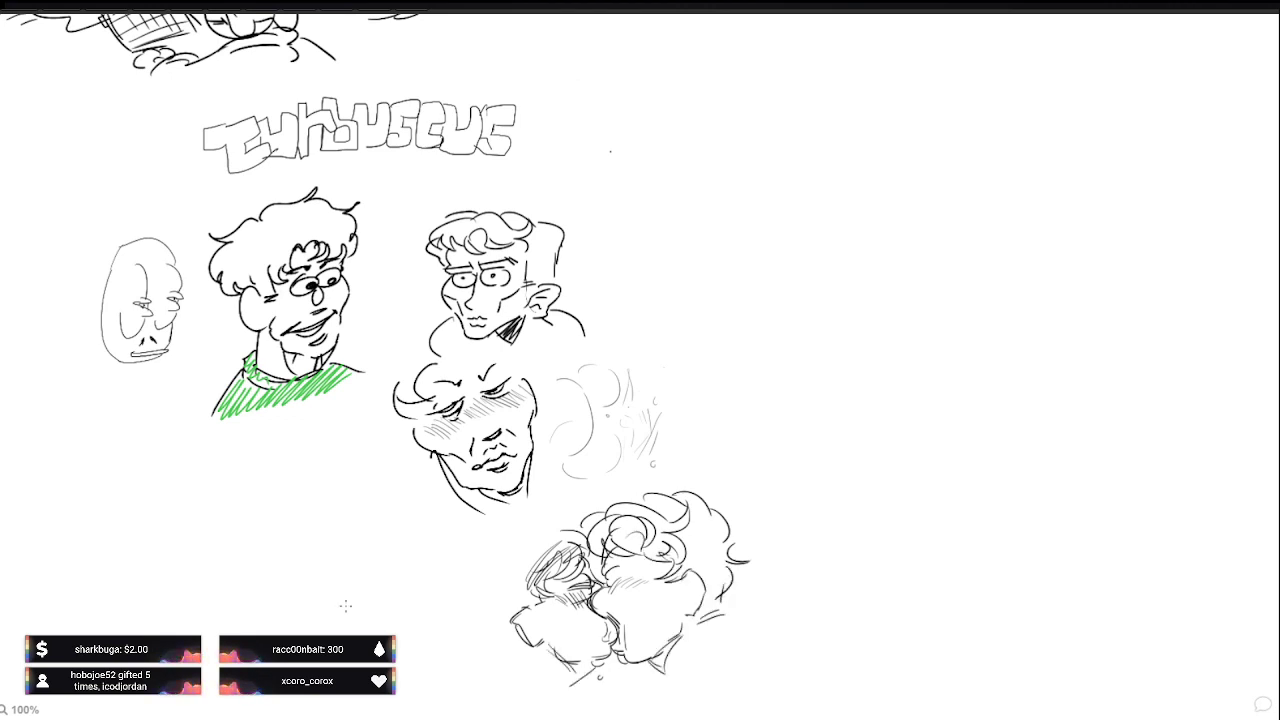
pyautogui.hotkey('ctrl', 'z')
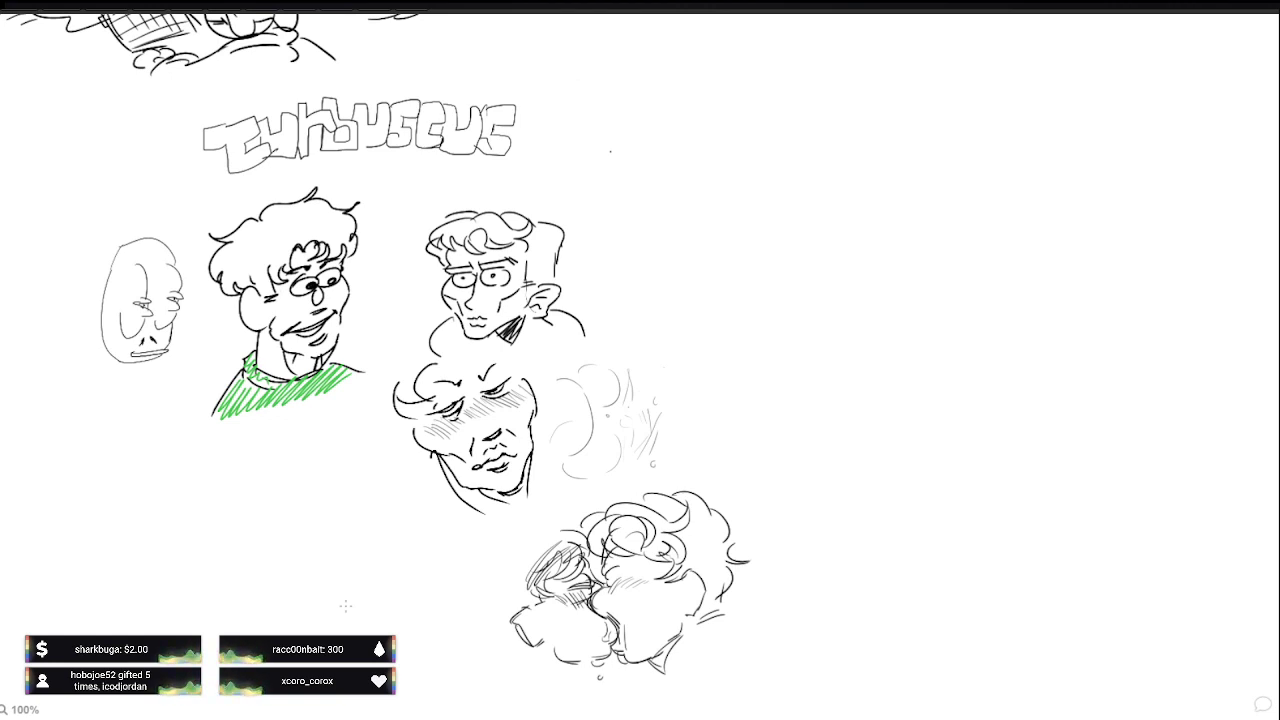
pyautogui.hotkey('ctrl', 'y')
pyautogui.hotkey('ctrl', 'y')
pyautogui.hotkey('ctrl', 'y')
pyautogui.hotkey('ctrl', 'y')
pyautogui.hotkey('ctrl', 'y')
pyautogui.hotkey('ctrl', 'y')
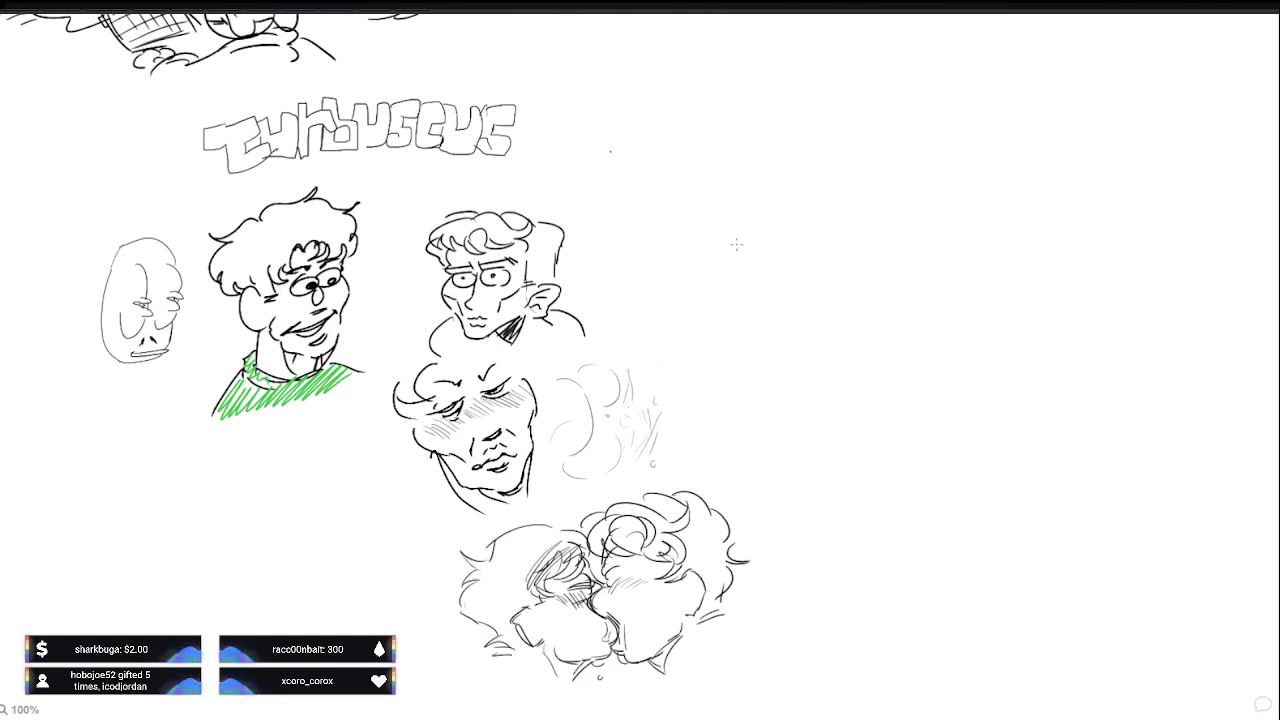
pyautogui.hotkey('ctrl', 'y')
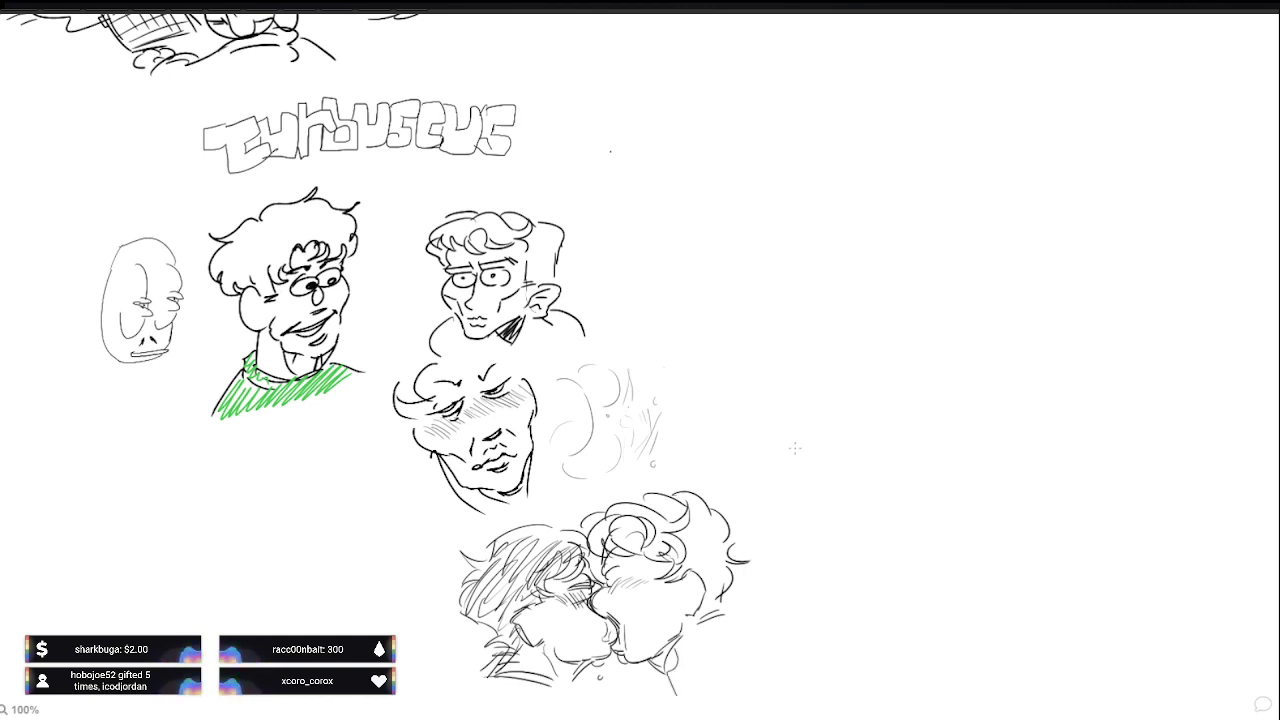
# Step: Add a raised hand, shoulder lines and light hatching behind the hair to the kissing couple
pyautogui.moveTo(420, 487)
pyautogui.mouseDown()
pyautogui.moveTo(435, 368)
pyautogui.moveTo(454, 412)
pyautogui.moveTo(444, 425)
pyautogui.mouseUp()
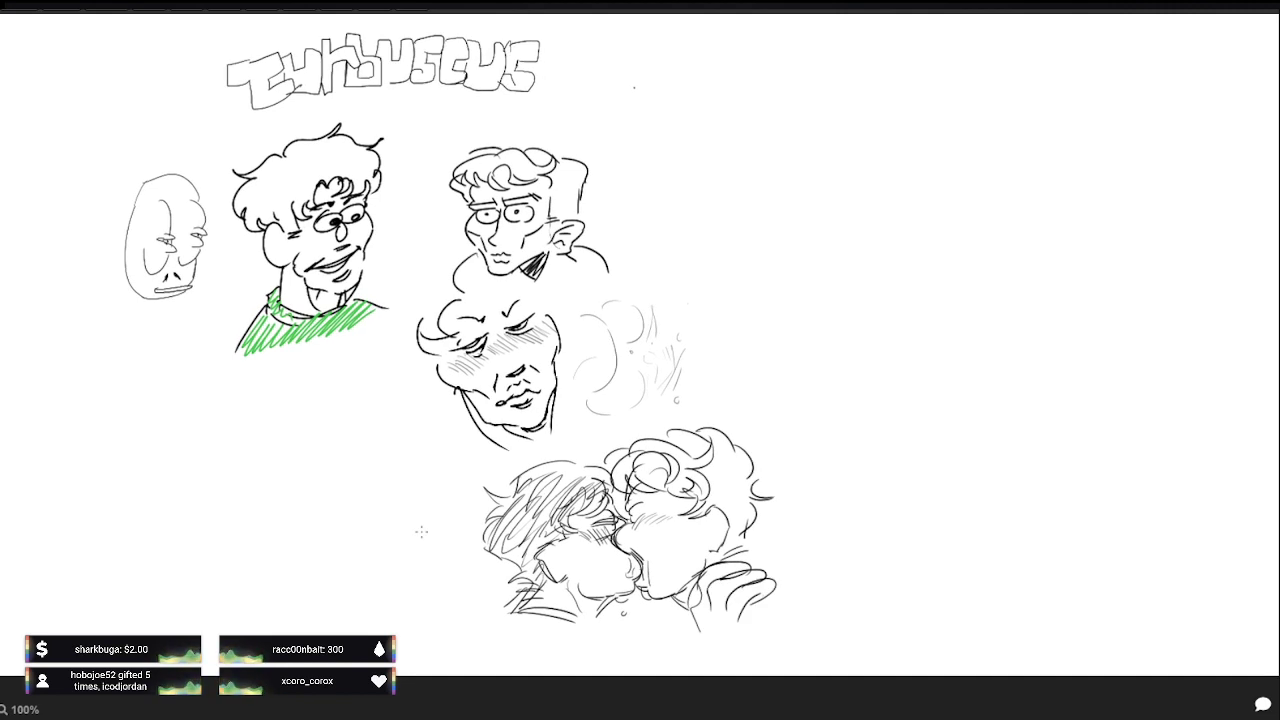
pyautogui.moveTo(700, 588); pyautogui.dragTo(703, 636)
pyautogui.moveTo(764, 590); pyautogui.dragTo(788, 618)
pyautogui.moveTo(706, 572); pyautogui.dragTo(766, 561)
pyautogui.moveTo(742, 580); pyautogui.dragTo(802, 566)
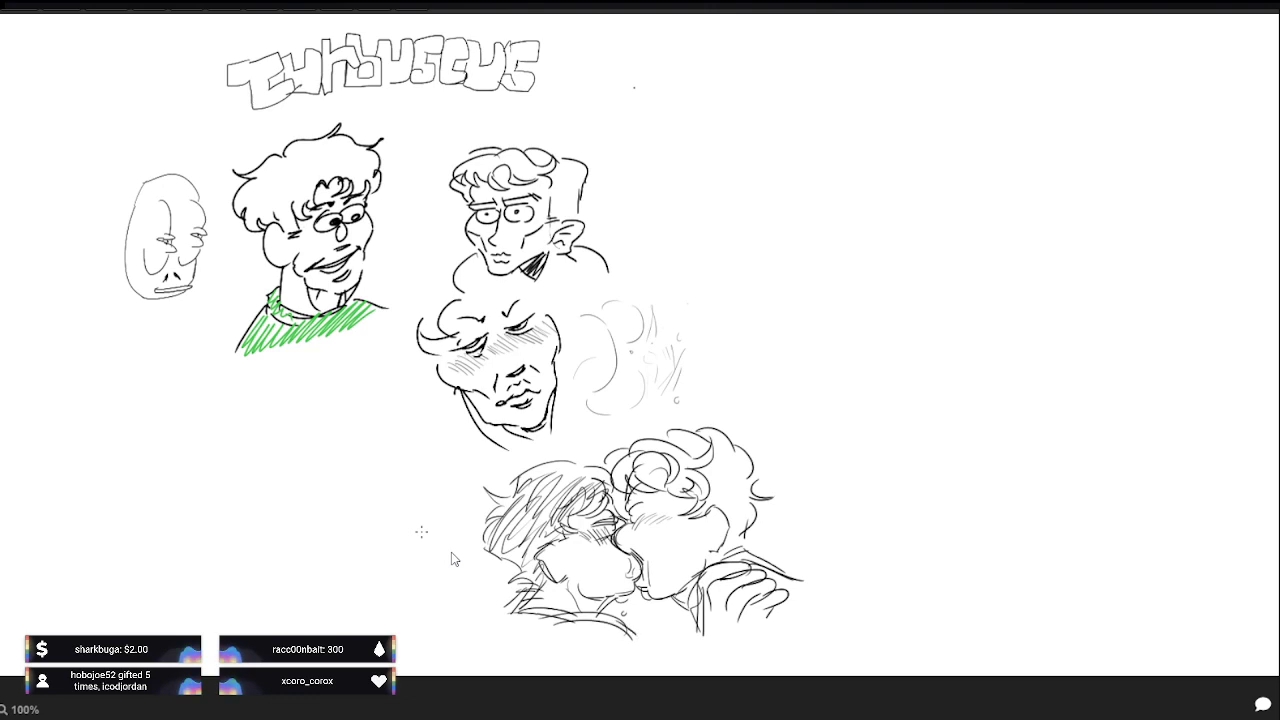
pyautogui.moveTo(468, 528); pyautogui.dragTo(462, 556)
pyautogui.moveTo(463, 548); pyautogui.dragTo(464, 572)
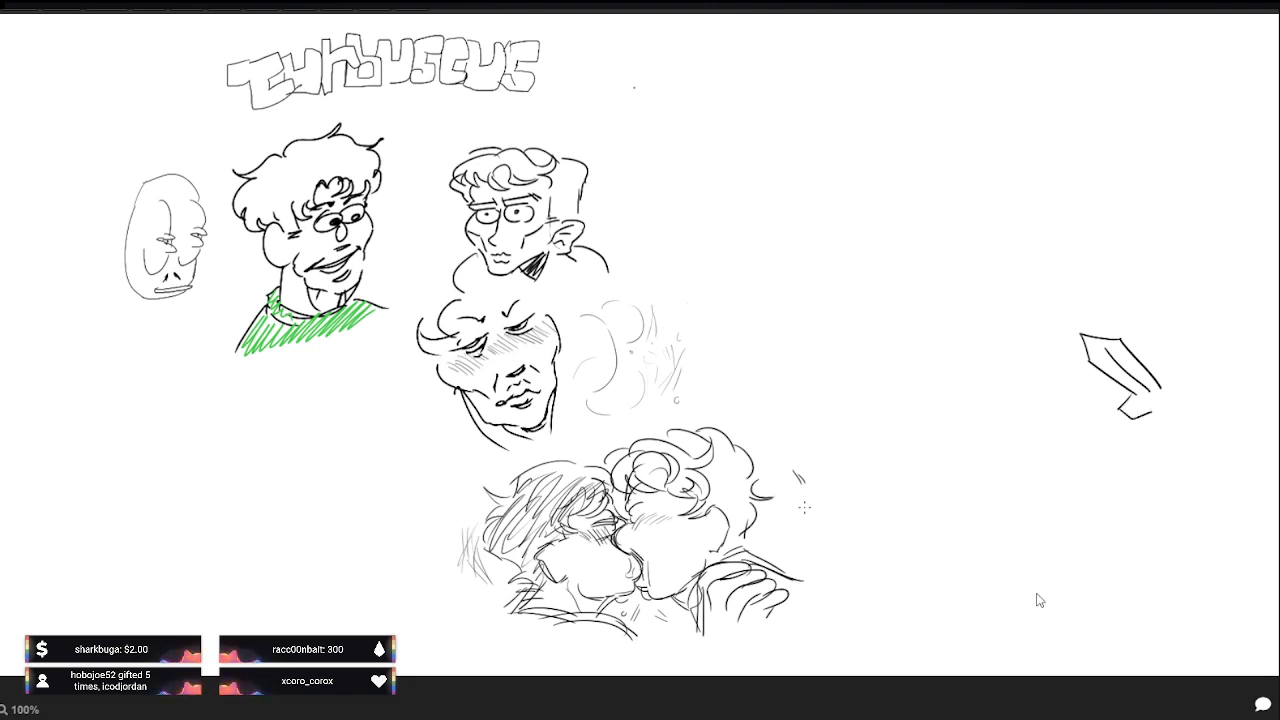
pyautogui.moveTo(1179, 386); pyautogui.dragTo(1119, 492)
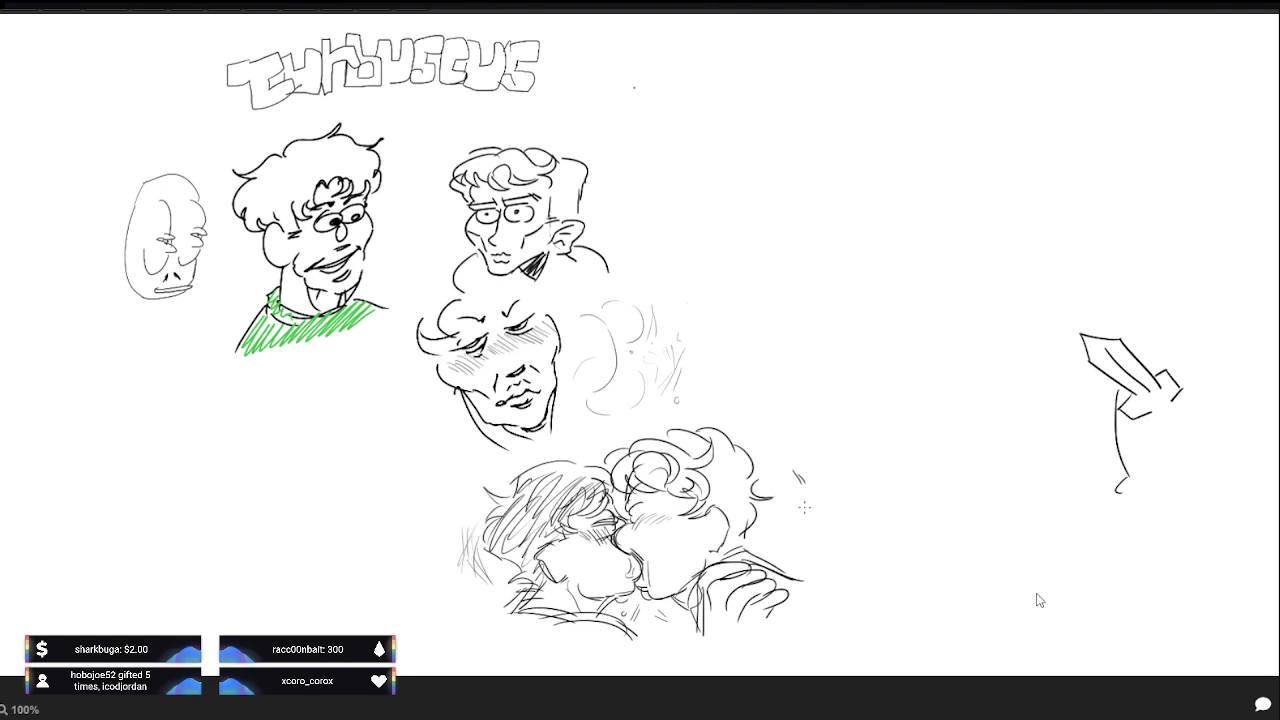
pyautogui.hotkey('ctrl', 'z')
pyautogui.hotkey('ctrl', 'z')
# Step: Sketch the first leg lines of a standing figure beneath the sword, tapering towards the ankles
pyautogui.moveTo(921, 426); pyautogui.dragTo(793, 448)
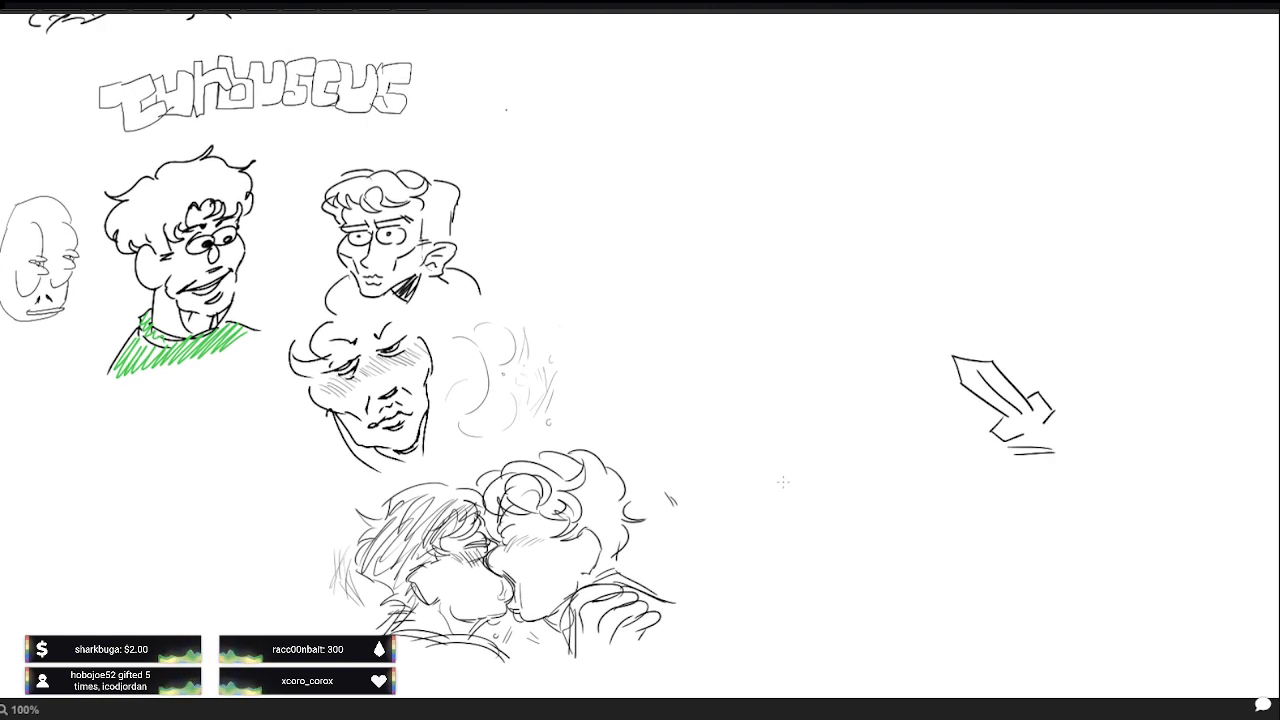
pyautogui.moveTo(998, 421)
pyautogui.mouseDown()
pyautogui.moveTo(988, 495)
pyautogui.moveTo(1008, 507)
pyautogui.mouseUp()
pyautogui.moveTo(1041, 465)
pyautogui.mouseDown()
pyautogui.moveTo(1013, 503)
pyautogui.moveTo(1077, 499)
pyautogui.mouseUp()
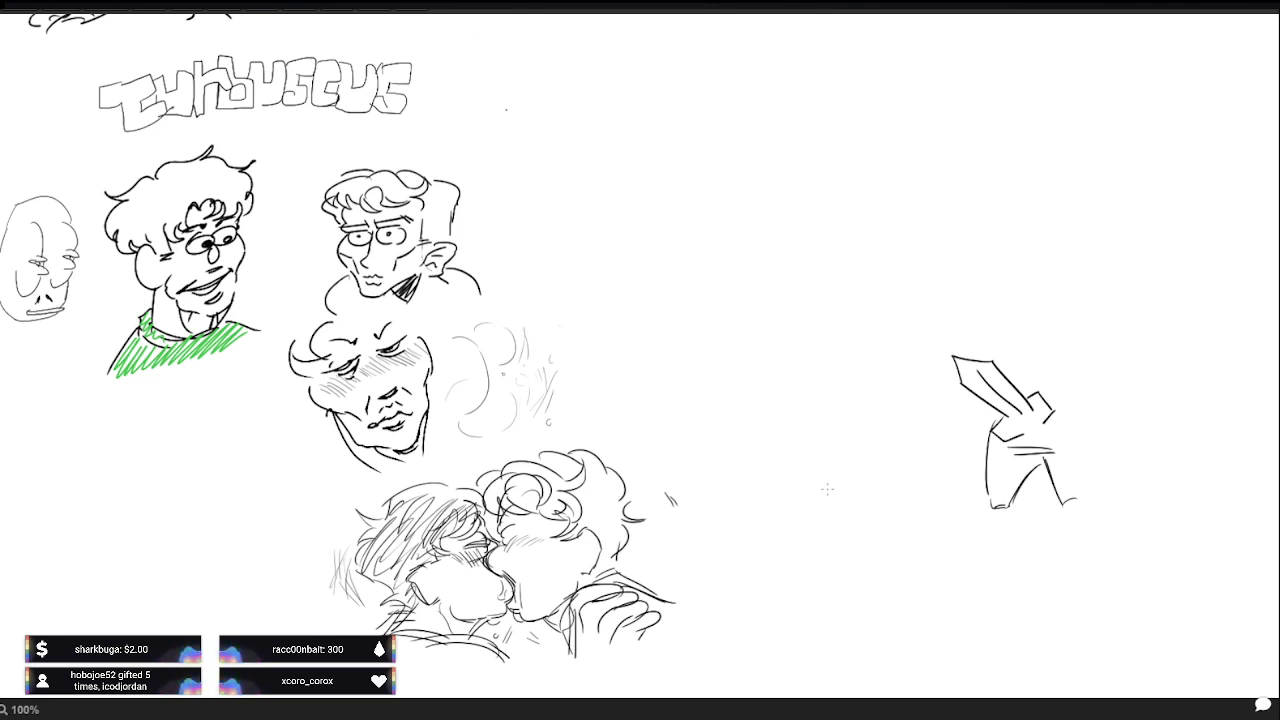
# Step: Add the sword figure's rounded torso, the sleeve and bent arm on the hilt side, and the outer leg line
pyautogui.hotkey('ctrl', 'y')
pyautogui.hotkey('ctrl', 'y')
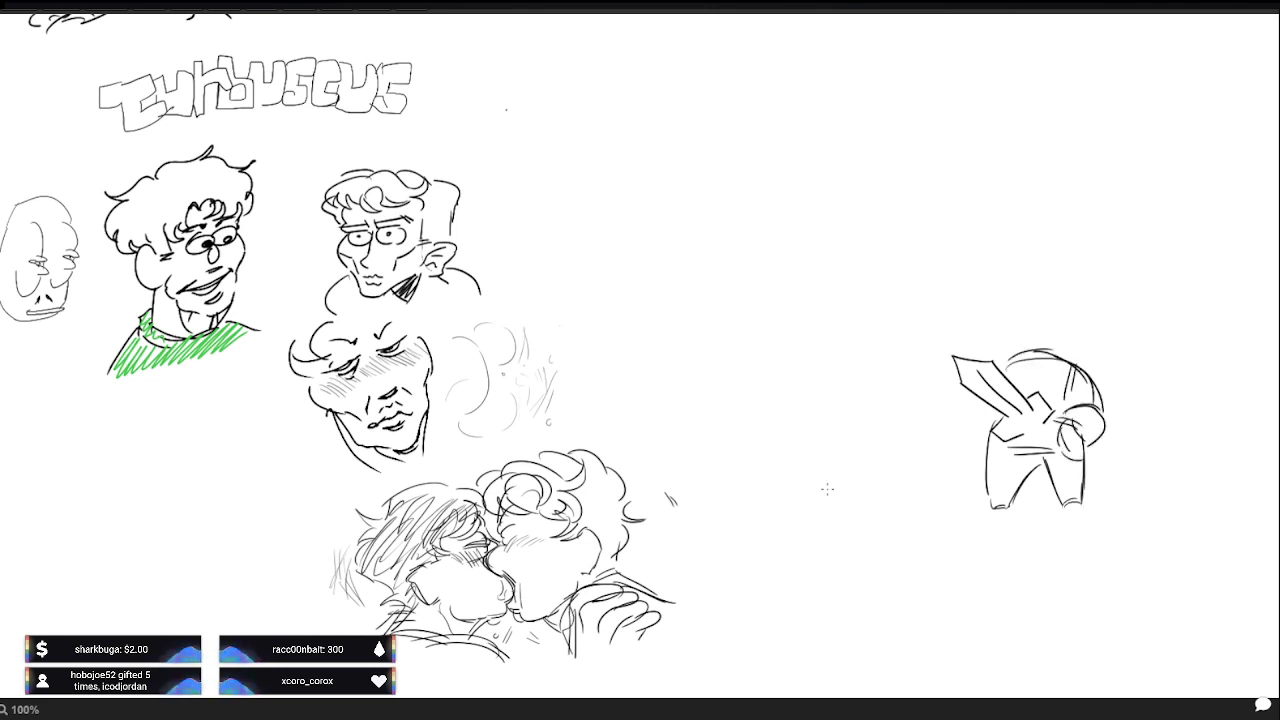
pyautogui.hotkey('ctrl', 'y')
pyautogui.hotkey('ctrl', 'y')
pyautogui.hotkey('ctrl', 'y')
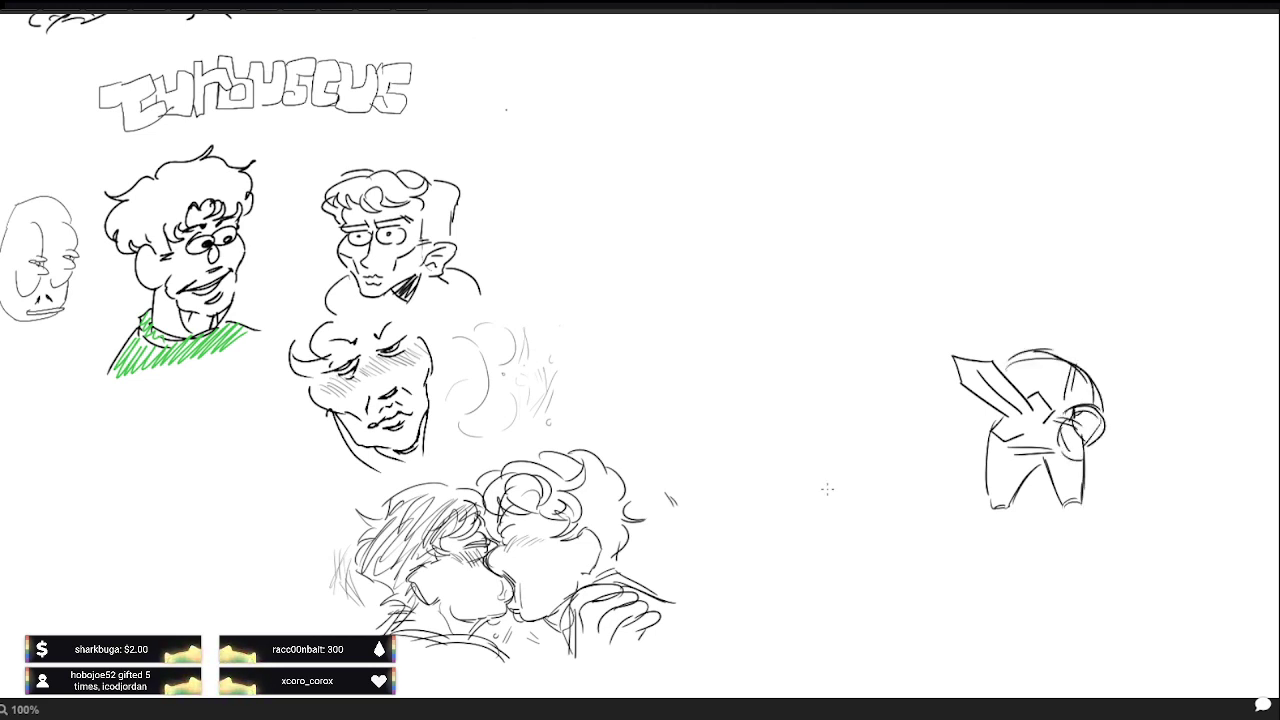
# Step: Sketch the sword figure's second sleeve and bent arm behind the blade
pyautogui.hotkey('ctrl', 'y')
pyautogui.hotkey('ctrl', 'y')
pyautogui.hotkey('ctrl', 'y')
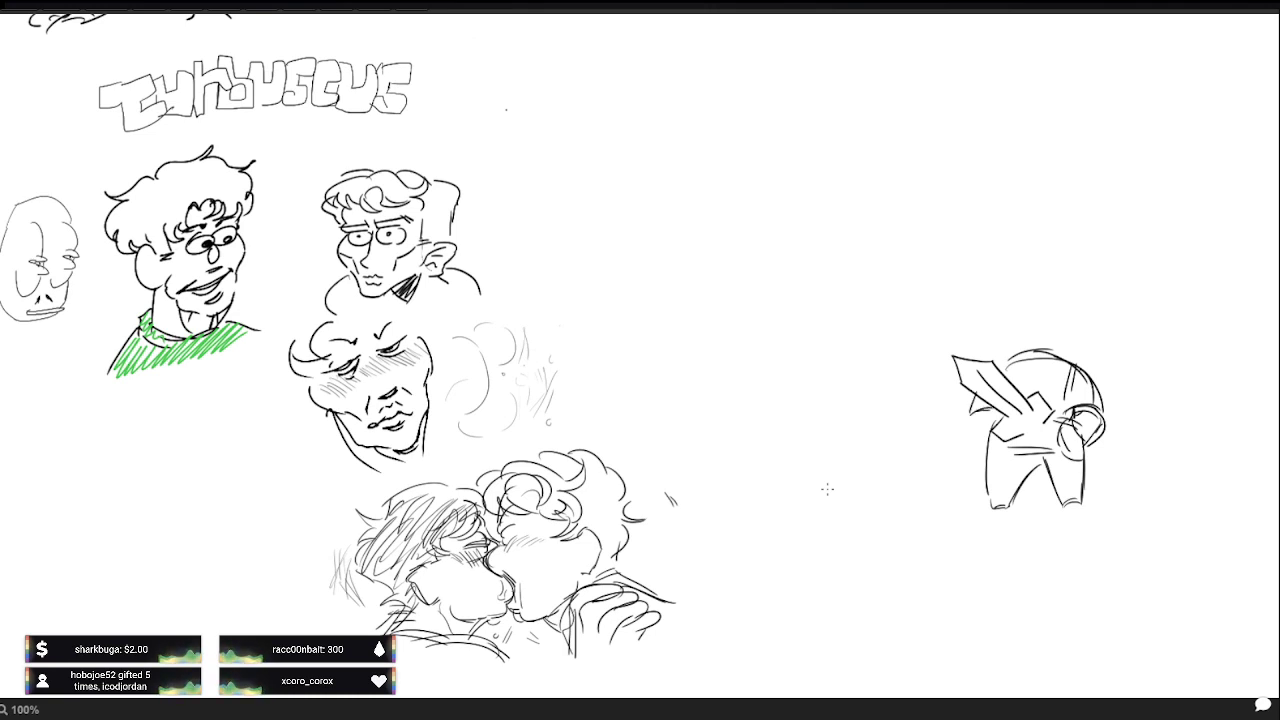
pyautogui.hotkey('ctrl', 'y')
pyautogui.hotkey('ctrl', 'y')
pyautogui.hotkey('ctrl', 'y')
pyautogui.hotkey('ctrl', 'y')
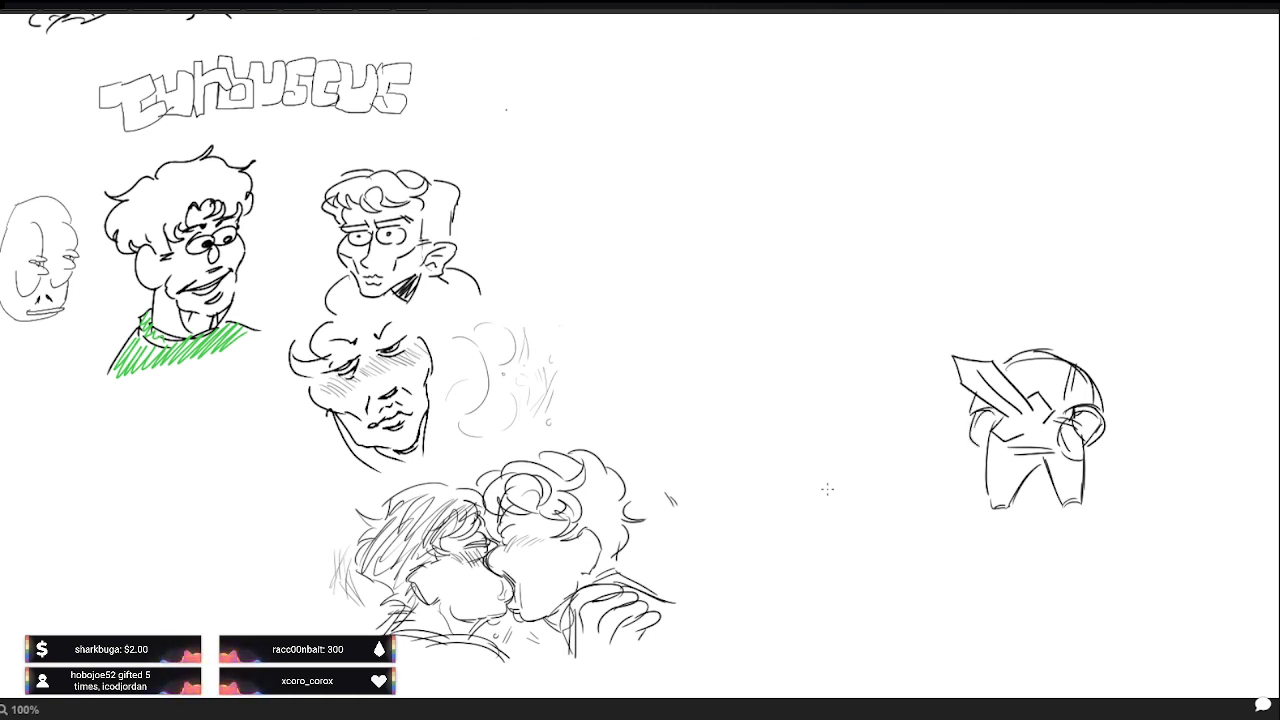
pyautogui.hotkey('ctrl', 'y')
pyautogui.hotkey('ctrl', 'y')
pyautogui.hotkey('ctrl', 'y')
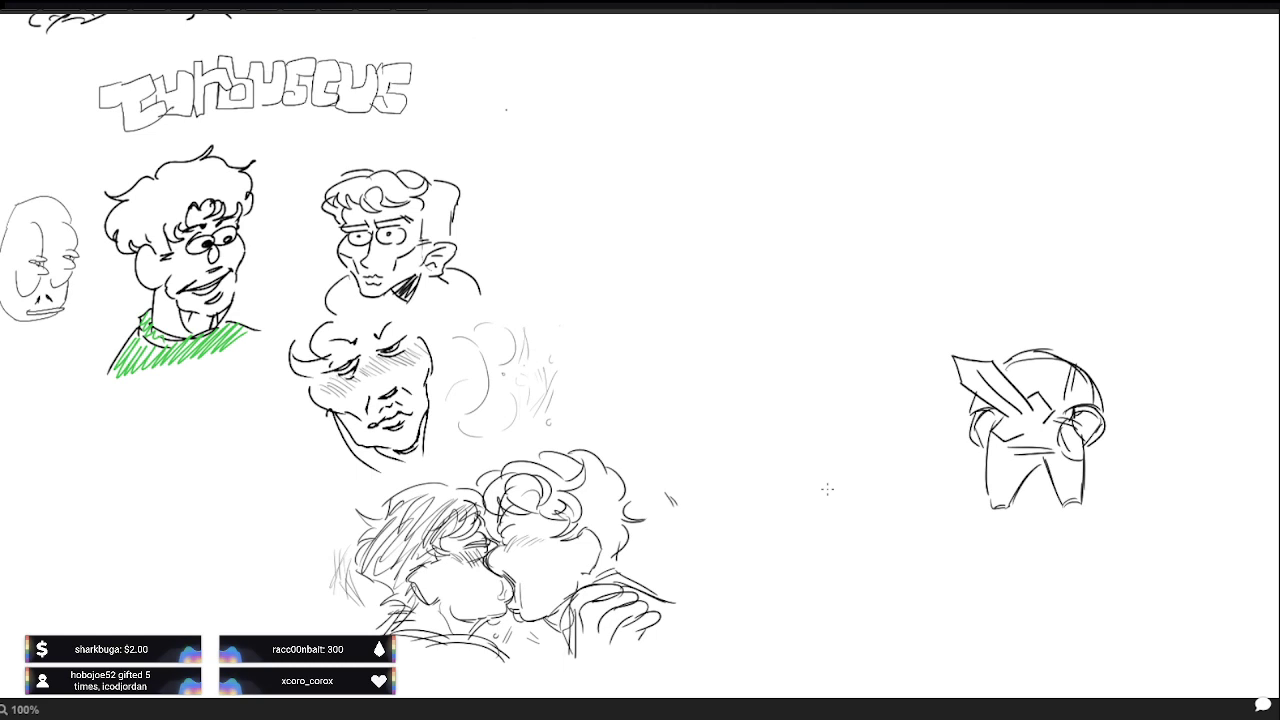
# Step: Draw a boot with a folded cuff on the sword figure's leg beneath the blade
pyautogui.hotkey('ctrl', 'y')
pyautogui.hotkey('ctrl', 'y')
pyautogui.hotkey('ctrl', 'y')
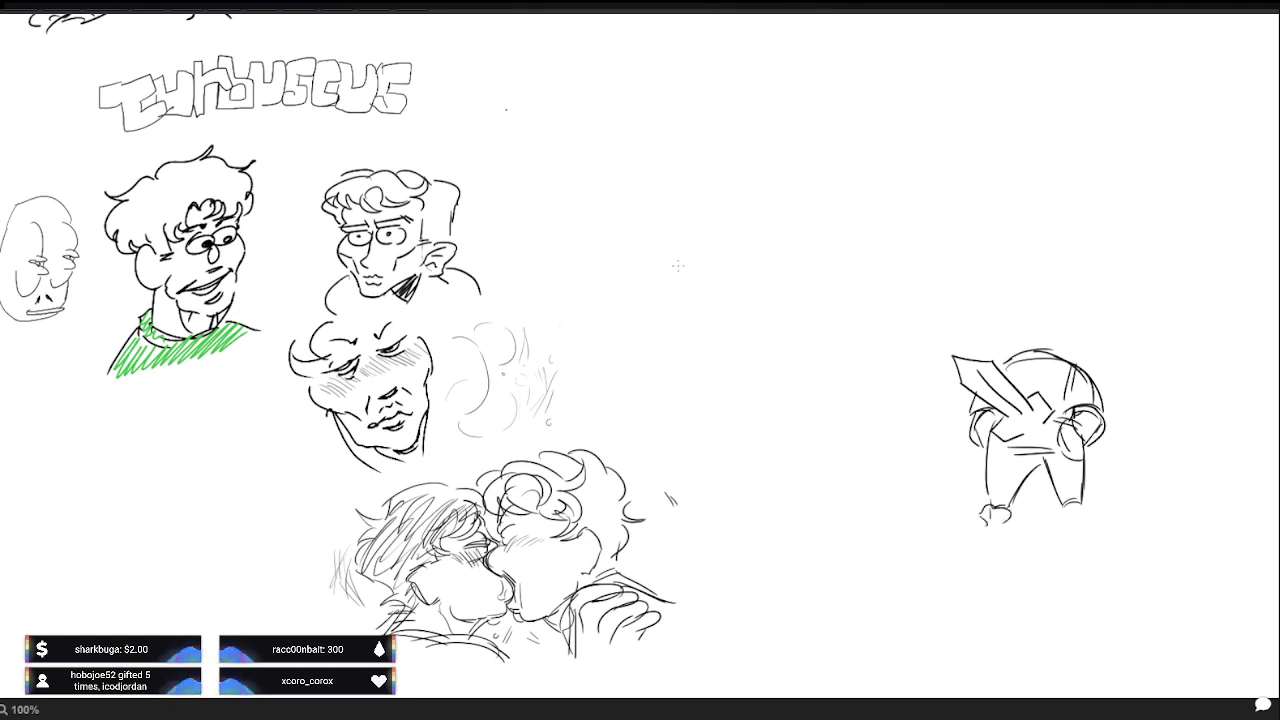
pyautogui.hotkey('ctrl', 'y')
pyautogui.hotkey('ctrl', 'y')
pyautogui.hotkey('ctrl', 'y')
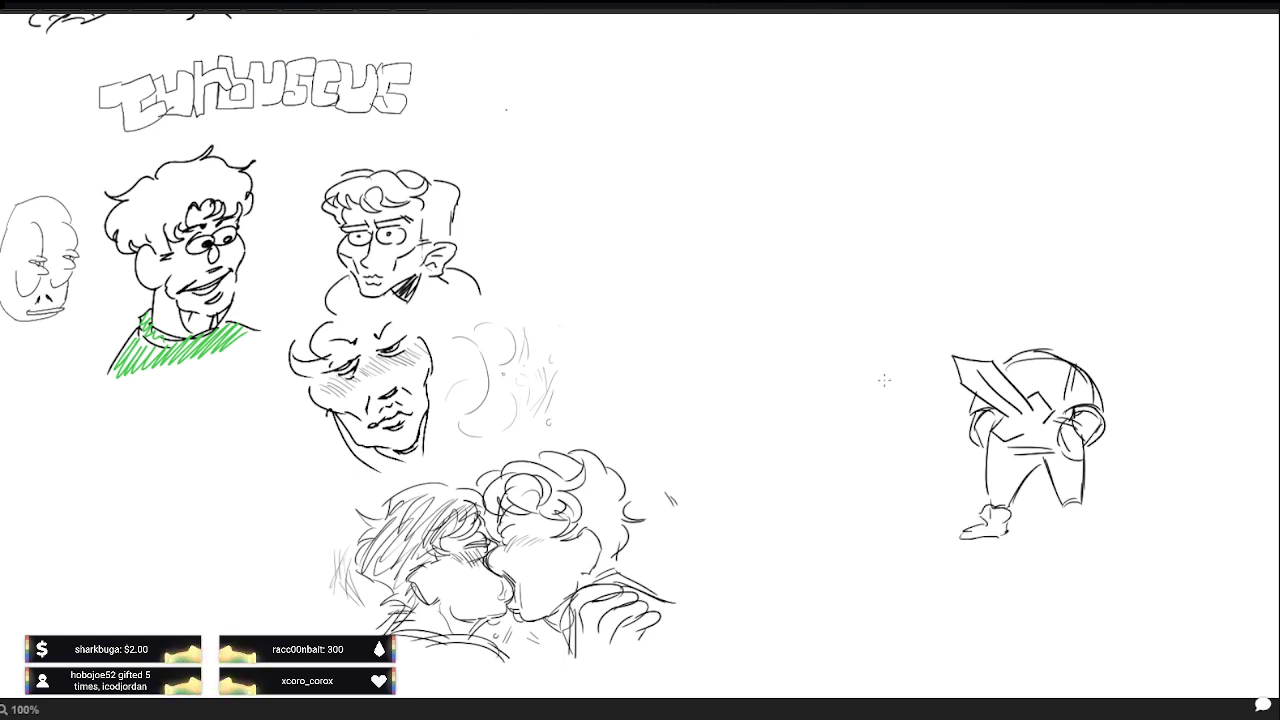
# Step: Draw the second boot on the sword figure's other leg and start the curve of the head
pyautogui.hotkey('ctrl', 'y')
pyautogui.hotkey('ctrl', 'y')
pyautogui.hotkey('ctrl', 'y')
pyautogui.hotkey('ctrl', 'y')
pyautogui.hotkey('ctrl', 'y')
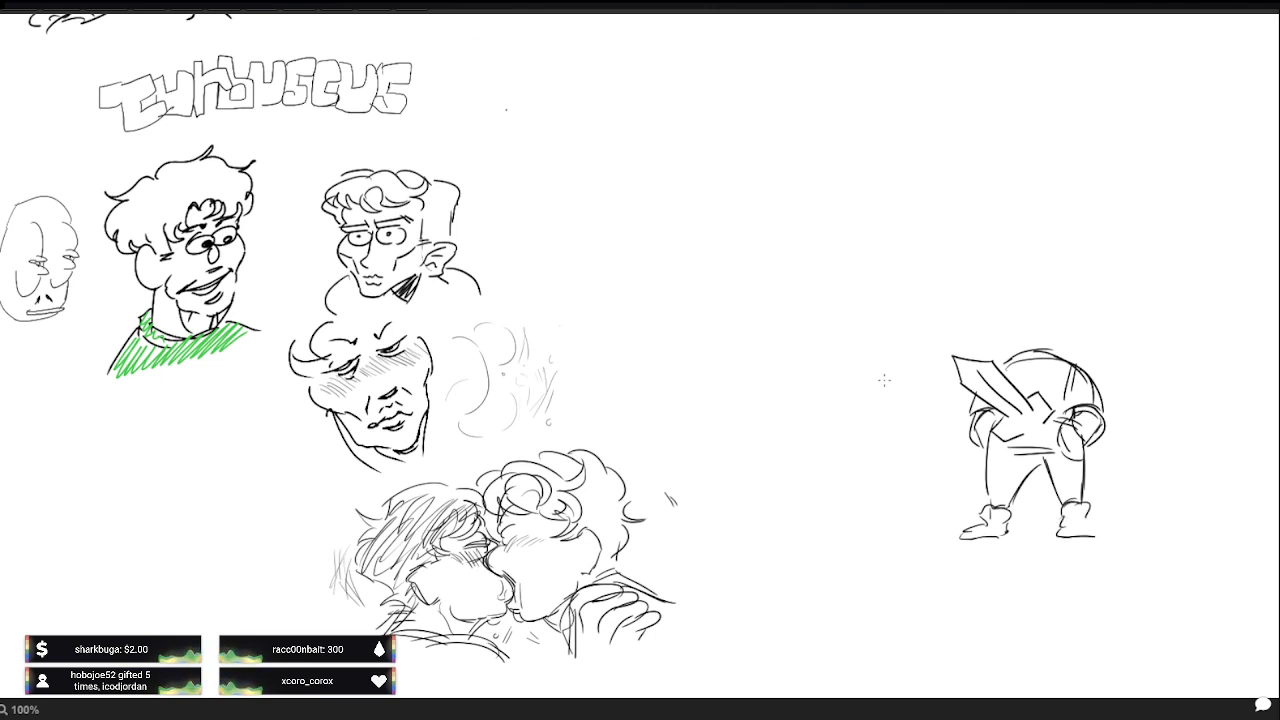
pyautogui.hotkey('ctrl', 'y')
pyautogui.hotkey('ctrl', 'y')
pyautogui.hotkey('ctrl', 'y')
pyautogui.hotkey('ctrl', 'y')
pyautogui.hotkey('ctrl', 'y')
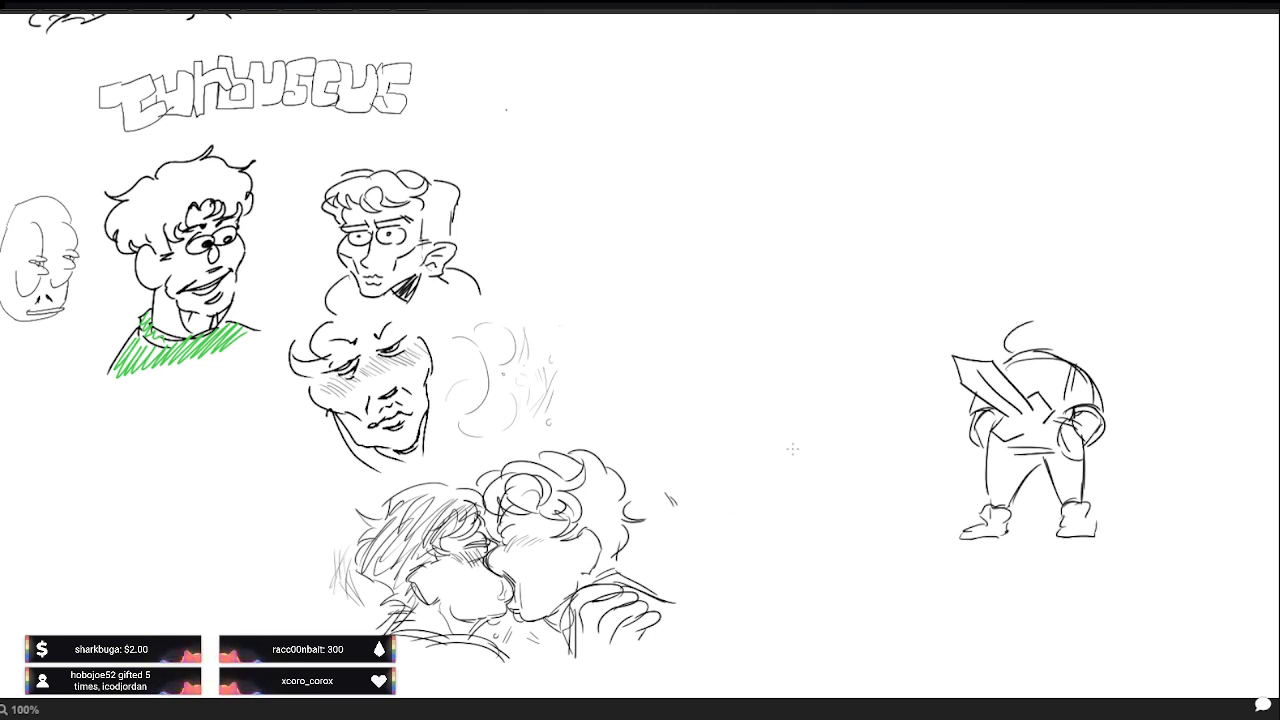
# Step: Draw the sword figure's round head with narrow, half-closed eyes
pyautogui.moveTo(776, 408)
pyautogui.mouseDown()
pyautogui.moveTo(822, 434)
pyautogui.moveTo(788, 436)
pyautogui.mouseUp()
pyautogui.hotkey('ctrl', 'y')
pyautogui.hotkey('ctrl', 'y')
pyautogui.hotkey('ctrl', 'y')
pyautogui.hotkey('ctrl', 'y')
pyautogui.hotkey('ctrl', 'y')
pyautogui.hotkey('ctrl', 'y')
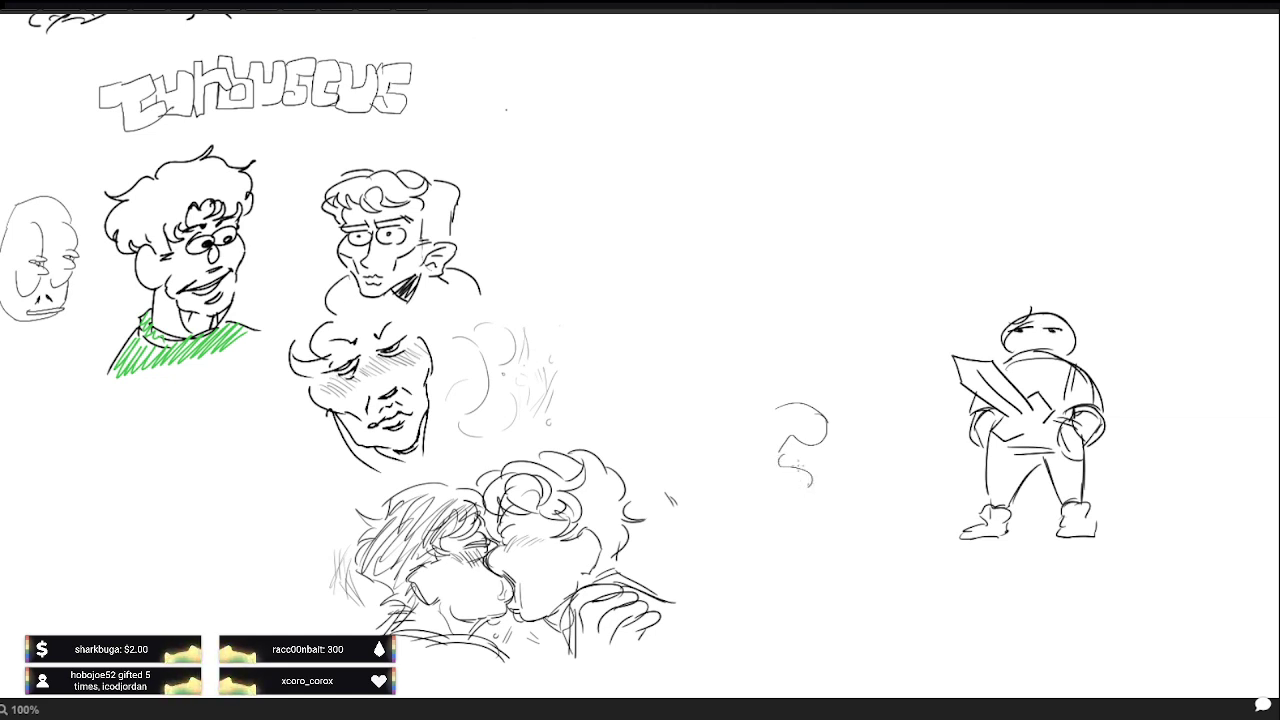
# Step: Give the sword figure a smirk and a curl of hair, and outline an empty speech bubble beside the head
pyautogui.hotkey('ctrl', 'z')
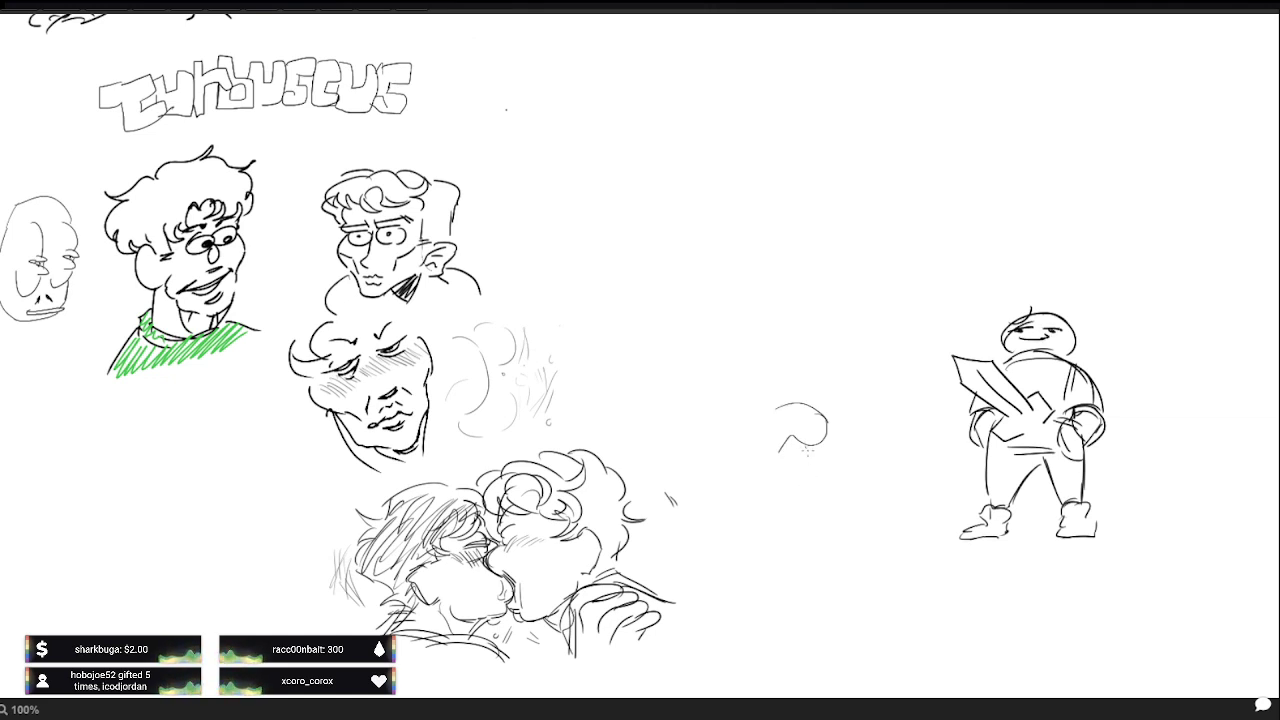
pyautogui.moveTo(808, 452); pyautogui.dragTo(787, 492)
pyautogui.moveTo(798, 438); pyautogui.dragTo(786, 488)
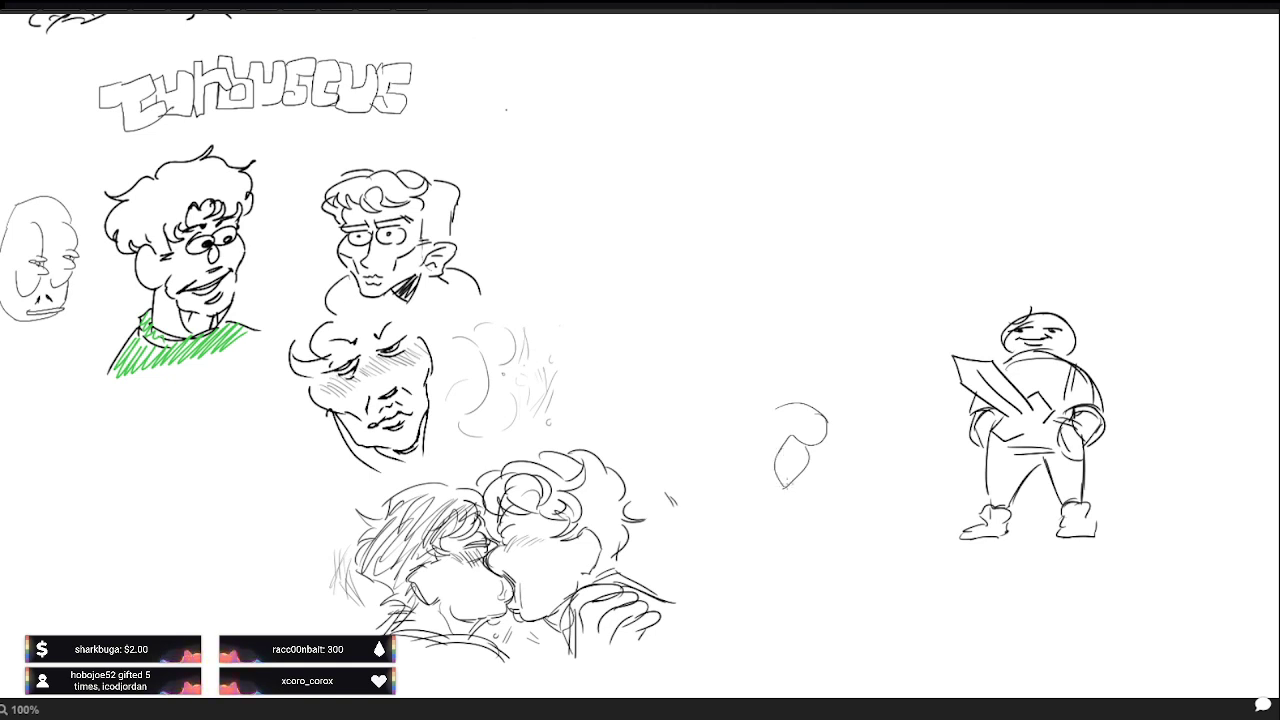
pyautogui.moveTo(953, 258); pyautogui.dragTo(888, 294)
pyautogui.moveTo(784, 487)
pyautogui.mouseDown()
pyautogui.moveTo(793, 497)
pyautogui.moveTo(720, 476)
pyautogui.mouseUp()
pyautogui.moveTo(955, 258); pyautogui.dragTo(966, 348)
pyautogui.moveTo(720, 478)
pyautogui.mouseDown()
pyautogui.moveTo(748, 326)
pyautogui.moveTo(765, 310)
pyautogui.moveTo(806, 348)
pyautogui.moveTo(775, 405)
pyautogui.mouseUp()
pyautogui.moveTo(1018, 322)
pyautogui.mouseDown()
pyautogui.moveTo(995, 312)
pyautogui.moveTo(1008, 322)
pyautogui.mouseUp()
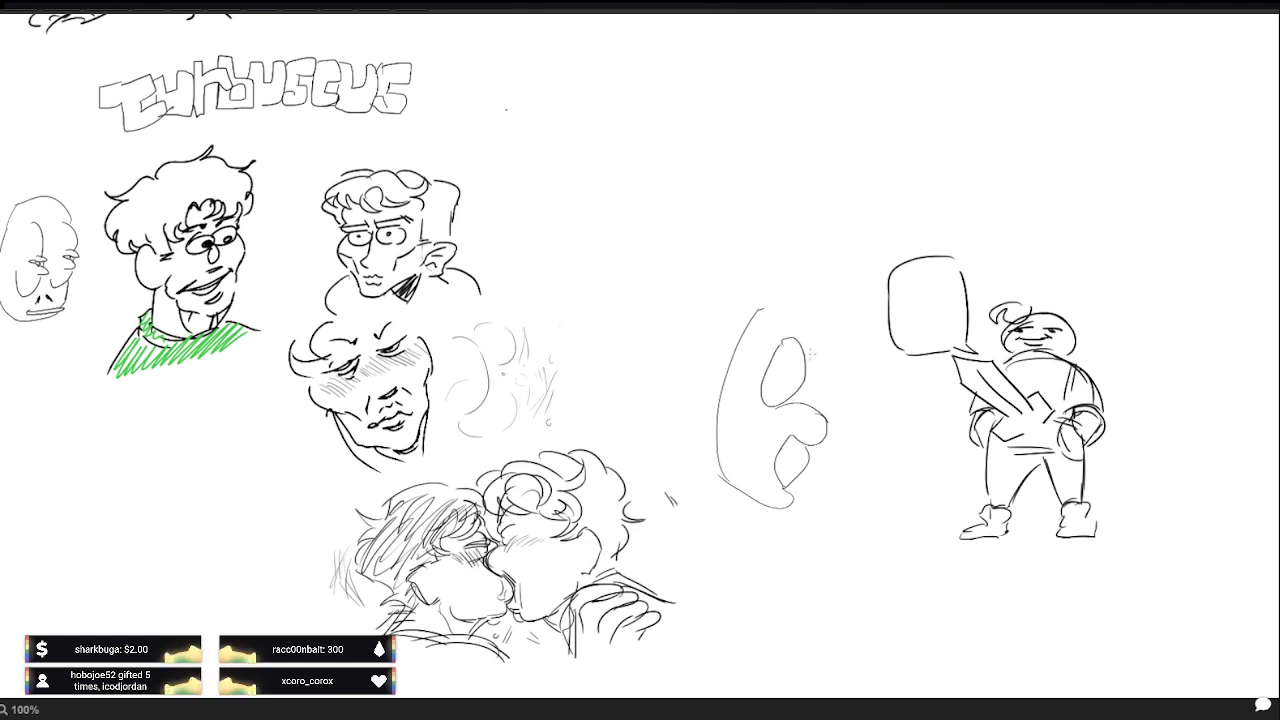
pyautogui.moveTo(818, 356); pyautogui.dragTo(812, 410)
# Step: Undo the loose curved outlines sketched between the kissing couple and the sword figure
pyautogui.hotkey('ctrl', 'z')
pyautogui.hotkey('ctrl', 'z')
pyautogui.hotkey('ctrl', 'z')
pyautogui.hotkey('ctrl', 'z')
pyautogui.hotkey('ctrl', 'z')
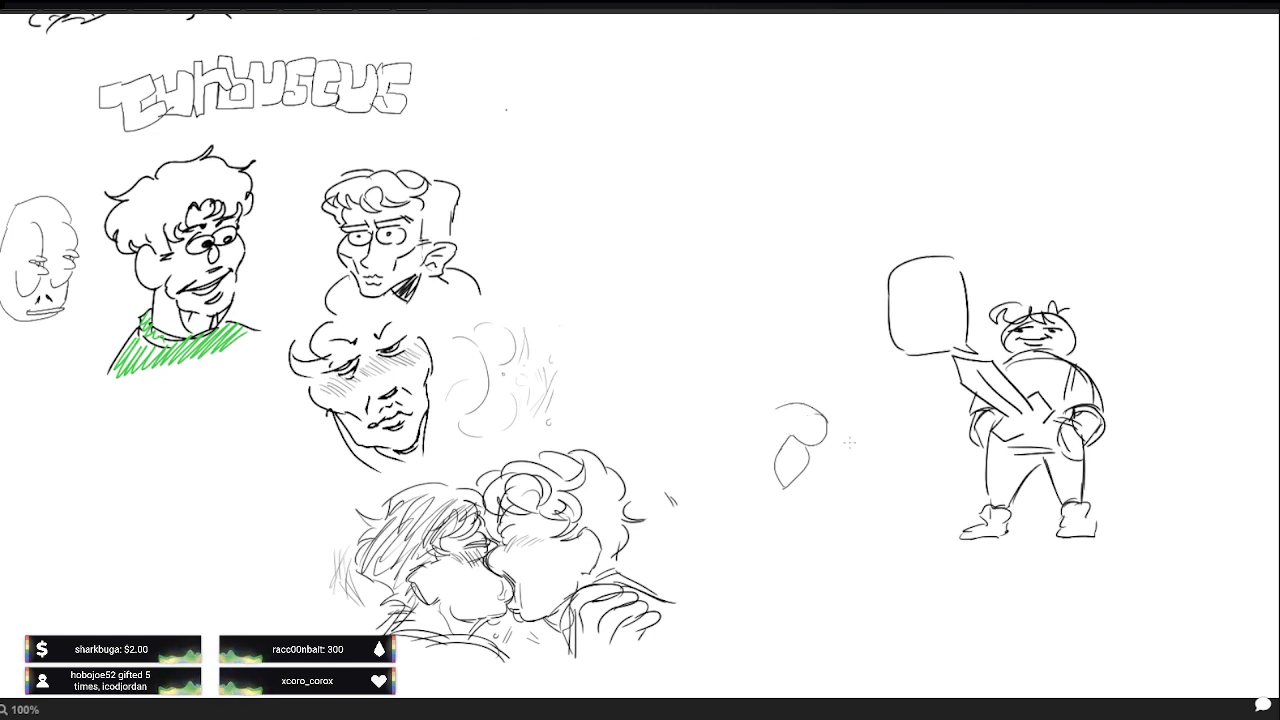
pyautogui.hotkey('ctrl', 'z')
pyautogui.hotkey('ctrl', 'z')
pyautogui.hotkey('ctrl', 'z')
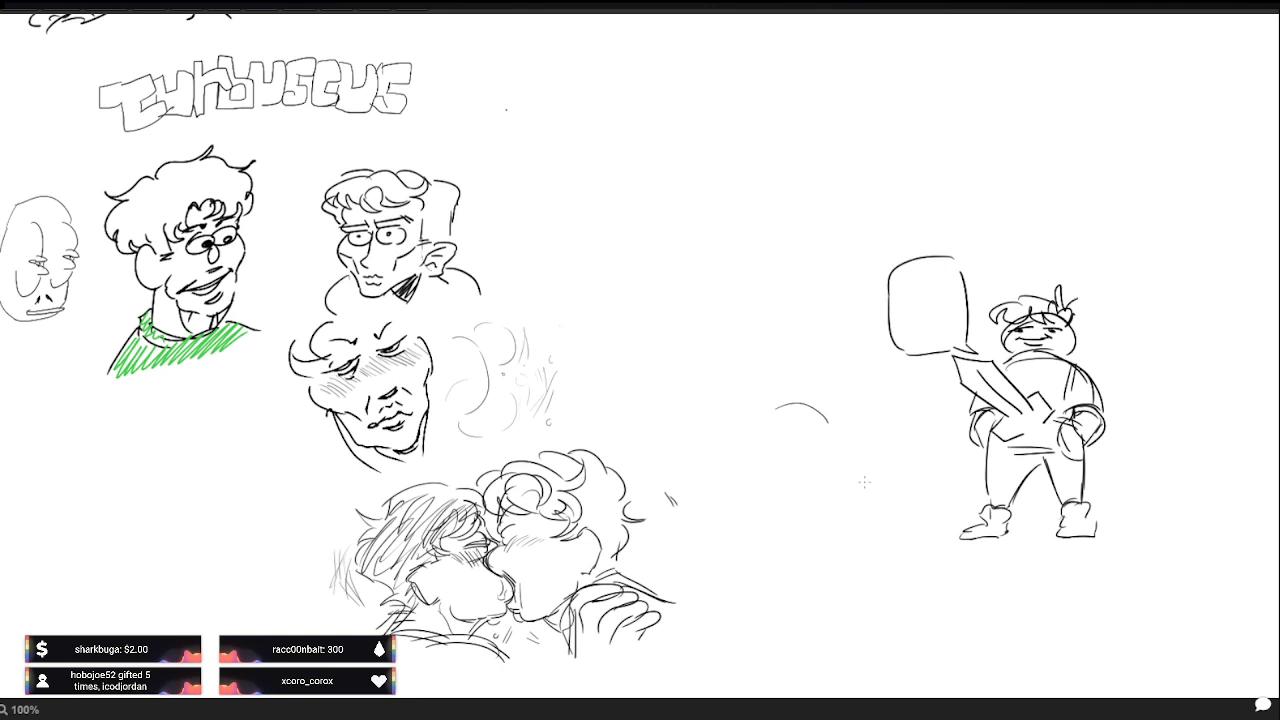
# Step: Scribble in the sword figure's dark hair and letter "Do u like mah sword?" inside the speech bubble
pyautogui.moveTo(1072, 312); pyautogui.dragTo(1088, 344)
pyautogui.moveTo(994, 312)
pyautogui.mouseDown()
pyautogui.moveTo(1046, 300)
pyautogui.moveTo(1086, 336)
pyautogui.mouseUp()
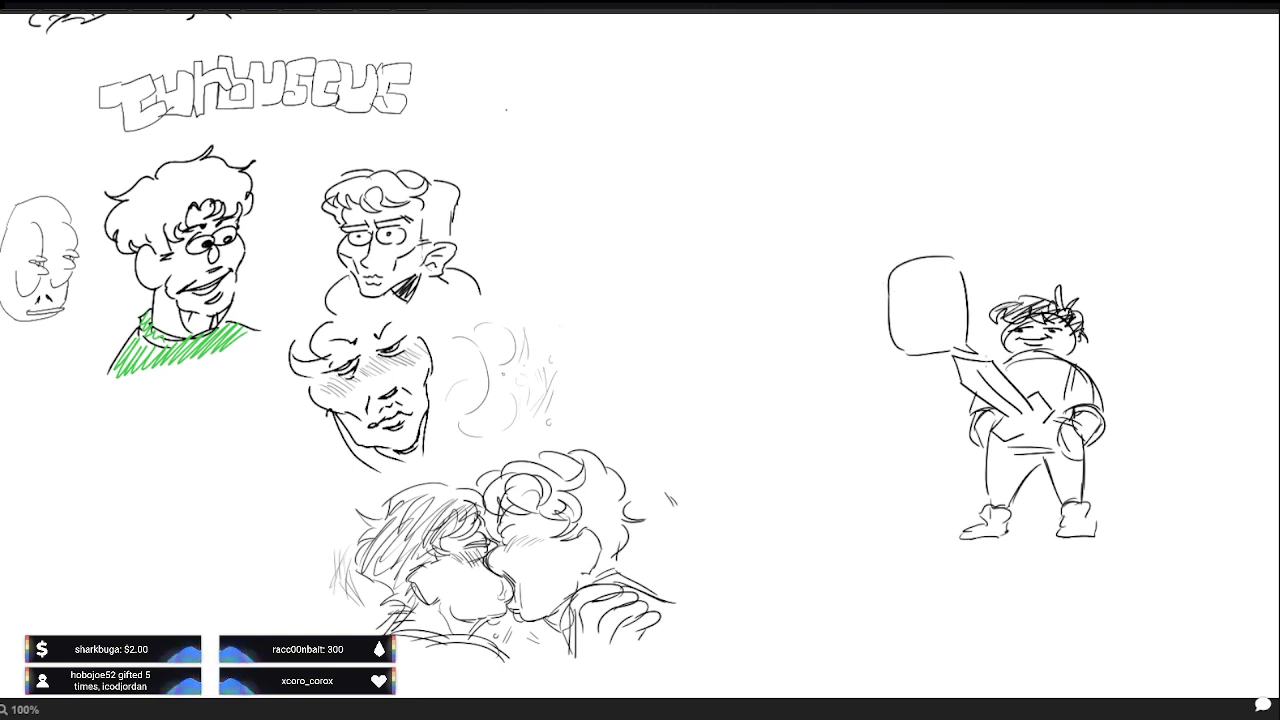
pyautogui.moveTo(897, 278); pyautogui.dragTo(897, 292)
pyautogui.moveTo(897, 279)
pyautogui.mouseDown()
pyautogui.moveTo(898, 292)
pyautogui.moveTo(927, 273)
pyautogui.moveTo(913, 314)
pyautogui.mouseUp()
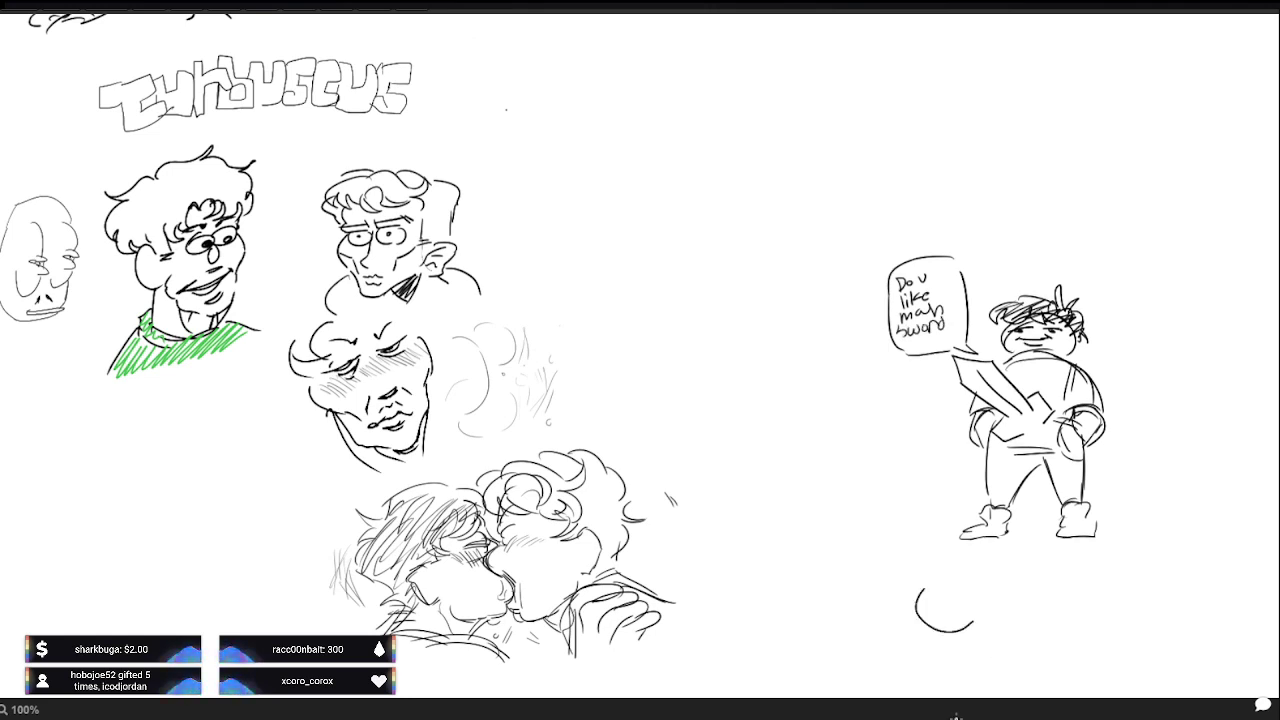
pyautogui.moveTo(952, 307); pyautogui.dragTo(953, 321)
pyautogui.moveTo(917, 590); pyautogui.dragTo(945, 633)
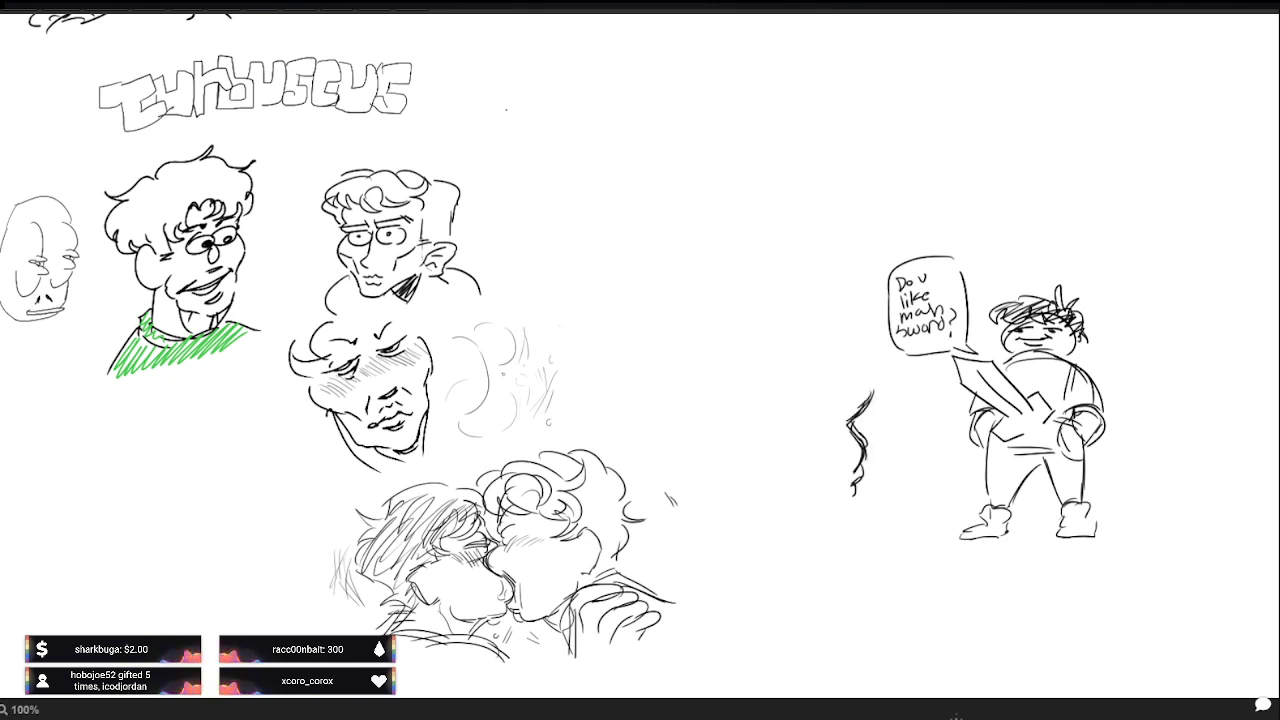
# Step: Sketch a side-profile head facing the sword figure, with a swept forelock, lips, chin and jawline
pyautogui.moveTo(856, 477); pyautogui.dragTo(850, 490)
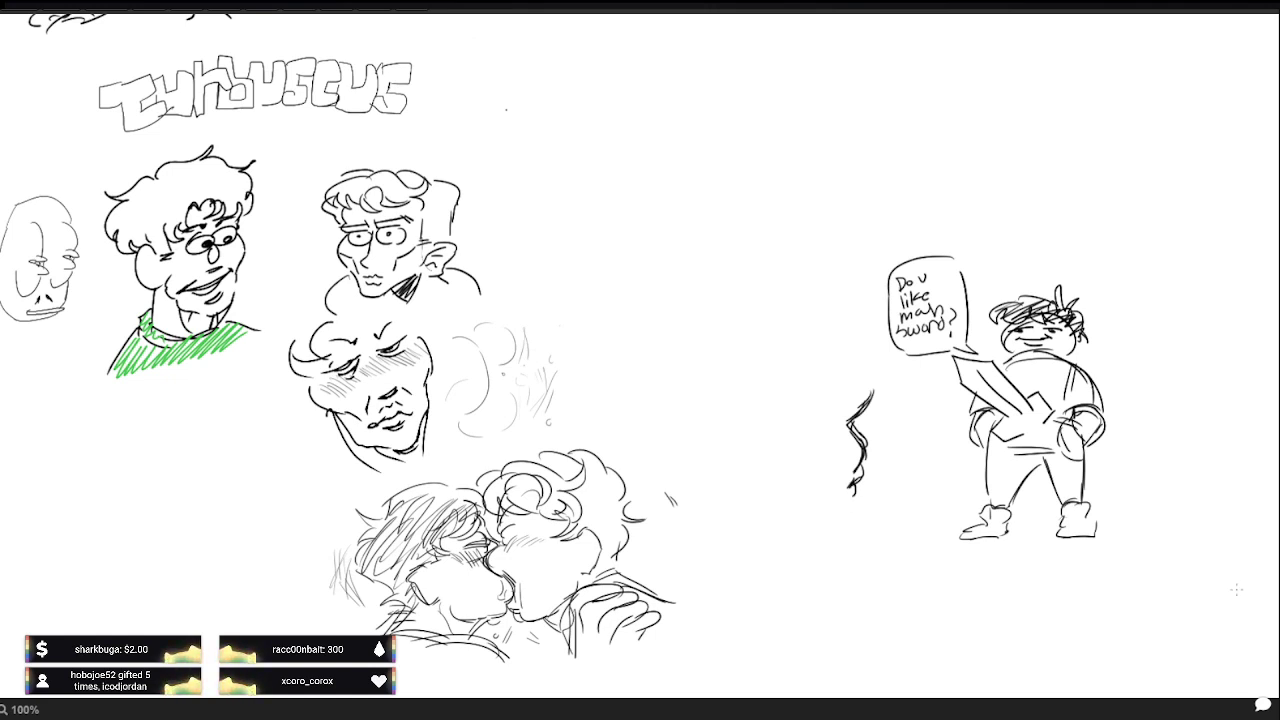
pyautogui.moveTo(852, 498)
pyautogui.mouseDown()
pyautogui.moveTo(842, 522)
pyautogui.moveTo(822, 521)
pyautogui.mouseUp()
pyautogui.moveTo(846, 424)
pyautogui.mouseDown()
pyautogui.moveTo(843, 434)
pyautogui.moveTo(850, 411)
pyautogui.moveTo(888, 416)
pyautogui.moveTo(872, 400)
pyautogui.moveTo(870, 412)
pyautogui.mouseUp()
pyautogui.moveTo(871, 373); pyautogui.dragTo(834, 413)
pyautogui.moveTo(847, 387)
pyautogui.mouseDown()
pyautogui.moveTo(818, 442)
pyautogui.moveTo(842, 446)
pyautogui.moveTo(810, 450)
pyautogui.mouseUp()
pyautogui.moveTo(862, 464); pyautogui.dragTo(848, 488)
pyautogui.moveTo(846, 436); pyautogui.dragTo(840, 456)
pyautogui.moveTo(816, 522); pyautogui.dragTo(812, 538)
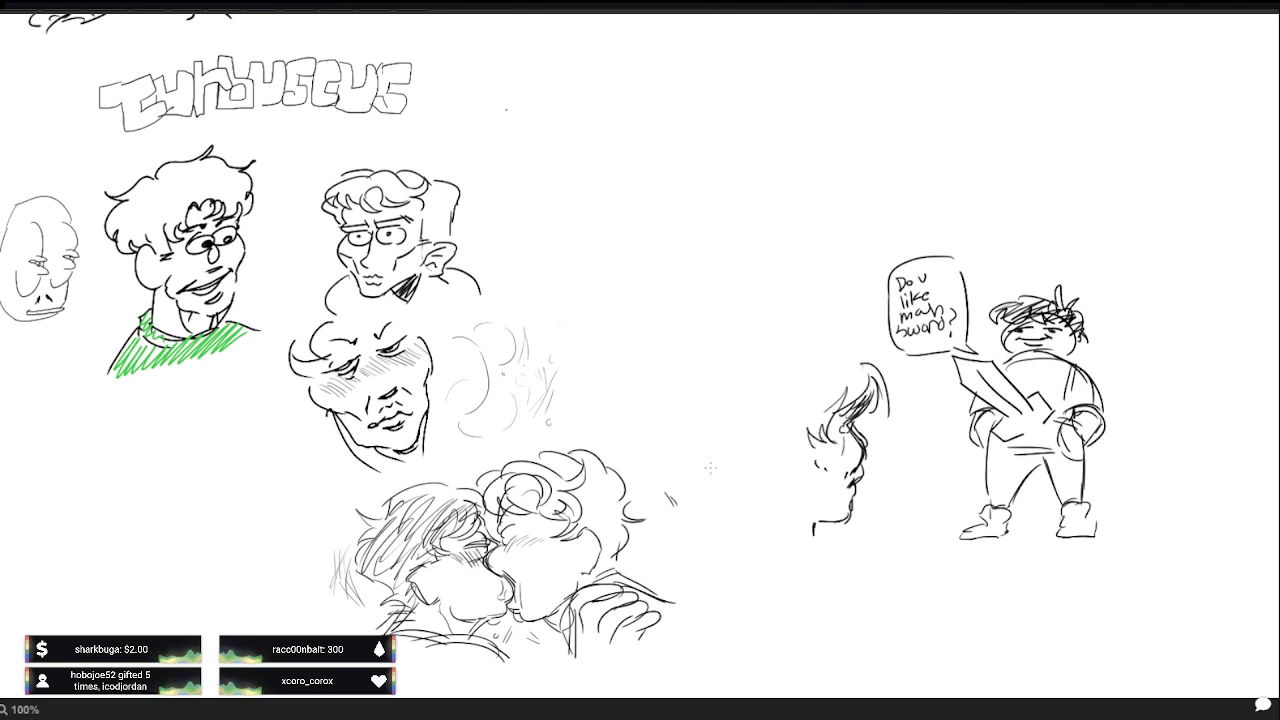
pyautogui.moveTo(844, 464); pyautogui.dragTo(842, 468)
# Step: Draw the back of the neck and an ear on the profile head, undoing the stray strokes in front of the ear
pyautogui.moveTo(741, 492); pyautogui.dragTo(740, 536)
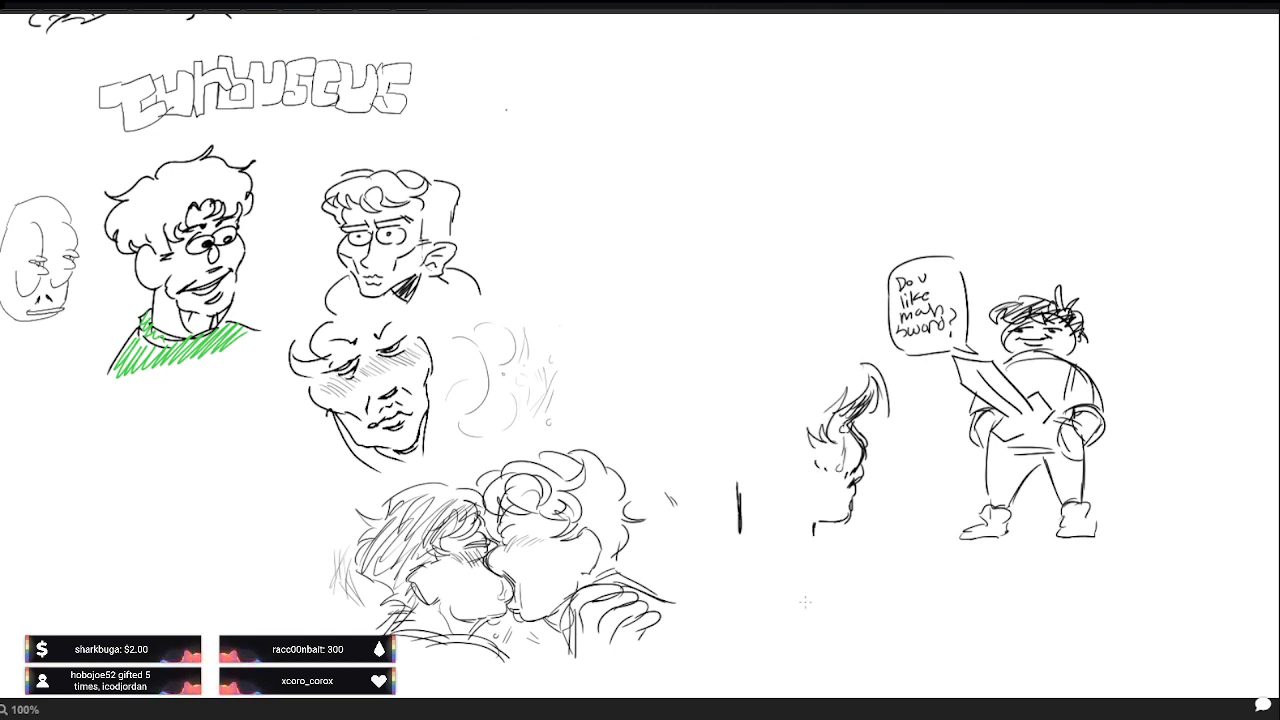
pyautogui.moveTo(866, 424); pyautogui.dragTo(850, 446)
pyautogui.moveTo(808, 403); pyautogui.dragTo(774, 430)
pyautogui.moveTo(814, 404)
pyautogui.mouseDown()
pyautogui.moveTo(778, 420)
pyautogui.moveTo(782, 468)
pyautogui.mouseUp()
pyautogui.moveTo(819, 402); pyautogui.dragTo(815, 424)
pyautogui.moveTo(817, 422); pyautogui.dragTo(812, 462)
pyautogui.moveTo(790, 444)
pyautogui.mouseDown()
pyautogui.moveTo(778, 468)
pyautogui.moveTo(800, 468)
pyautogui.mouseUp()
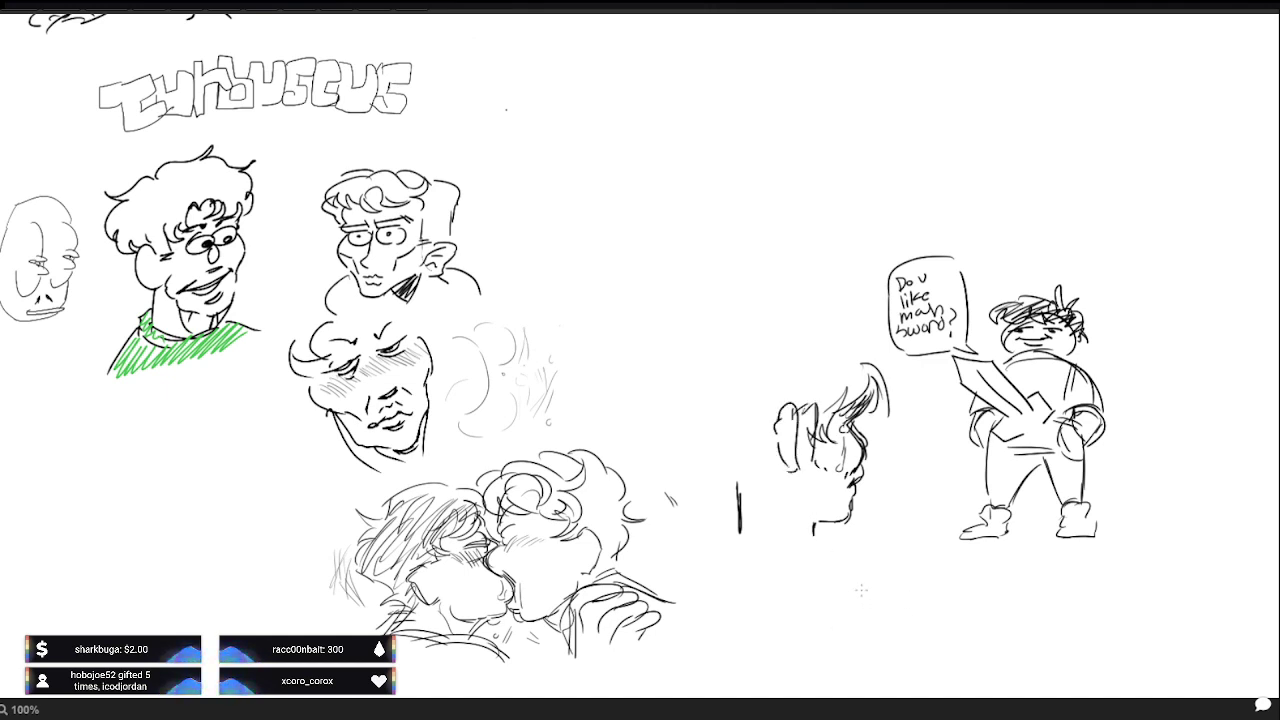
pyautogui.hotkey('ctrl', 'z')
pyautogui.hotkey('ctrl', 'z')
pyautogui.hotkey('ctrl', 'z')
pyautogui.hotkey('ctrl', 'z')
# Step: Outline the profile head's tousled hair from crown to nape, and draw a round speech bubble beside its face
pyautogui.moveTo(716, 488); pyautogui.dragTo(740, 480)
pyautogui.moveTo(736, 482)
pyautogui.mouseDown()
pyautogui.moveTo(744, 504)
pyautogui.moveTo(787, 493)
pyautogui.mouseUp()
pyautogui.moveTo(754, 487); pyautogui.dragTo(760, 499)
pyautogui.moveTo(762, 493); pyautogui.dragTo(778, 493)
pyautogui.moveTo(774, 488); pyautogui.dragTo(787, 494)
pyautogui.moveTo(732, 354)
pyautogui.mouseDown()
pyautogui.moveTo(738, 334)
pyautogui.moveTo(790, 302)
pyautogui.moveTo(795, 328)
pyautogui.mouseUp()
pyautogui.moveTo(930, 384); pyautogui.dragTo(897, 444)
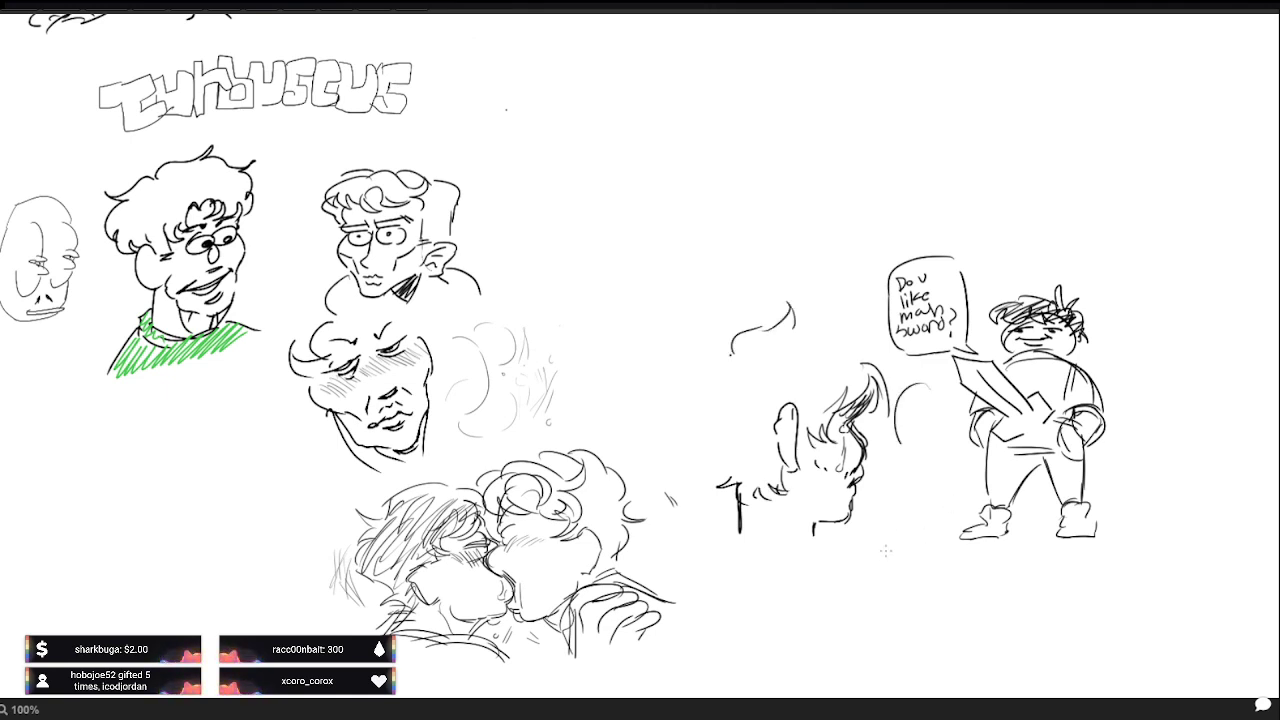
pyautogui.moveTo(731, 350)
pyautogui.mouseDown()
pyautogui.moveTo(674, 388)
pyautogui.moveTo(692, 452)
pyautogui.mouseUp()
pyautogui.moveTo(900, 450); pyautogui.dragTo(950, 460)
pyautogui.moveTo(931, 381); pyautogui.dragTo(951, 448)
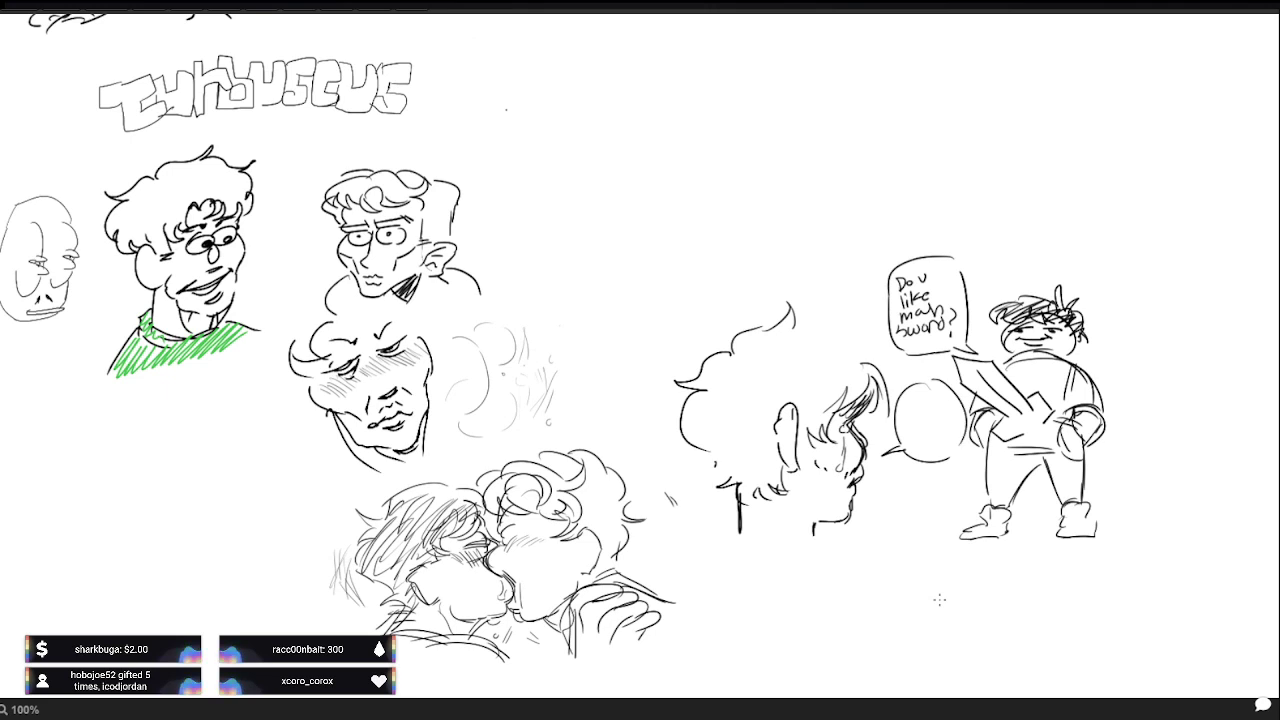
pyautogui.moveTo(715, 465); pyautogui.dragTo(722, 485)
# Step: Letter "its... perfect ...." in the round speech bubble and add hair strands around the profile head's ear and brow
pyautogui.moveTo(906, 396); pyautogui.dragTo(907, 408)
pyautogui.moveTo(914, 388); pyautogui.dragTo(915, 404)
pyautogui.moveTo(910, 397); pyautogui.dragTo(919, 396)
pyautogui.moveTo(815, 522); pyautogui.dragTo(814, 542)
pyautogui.moveTo(929, 392); pyautogui.dragTo(911, 420)
pyautogui.click(927, 400)
pyautogui.click(933, 400)
pyautogui.moveTo(772, 418)
pyautogui.mouseDown()
pyautogui.moveTo(748, 454)
pyautogui.moveTo(762, 450)
pyautogui.mouseUp()
pyautogui.moveTo(917, 416); pyautogui.dragTo(910, 424)
pyautogui.moveTo(806, 414); pyautogui.dragTo(794, 436)
pyautogui.moveTo(836, 394); pyautogui.dragTo(796, 436)
pyautogui.moveTo(870, 392); pyautogui.dragTo(840, 410)
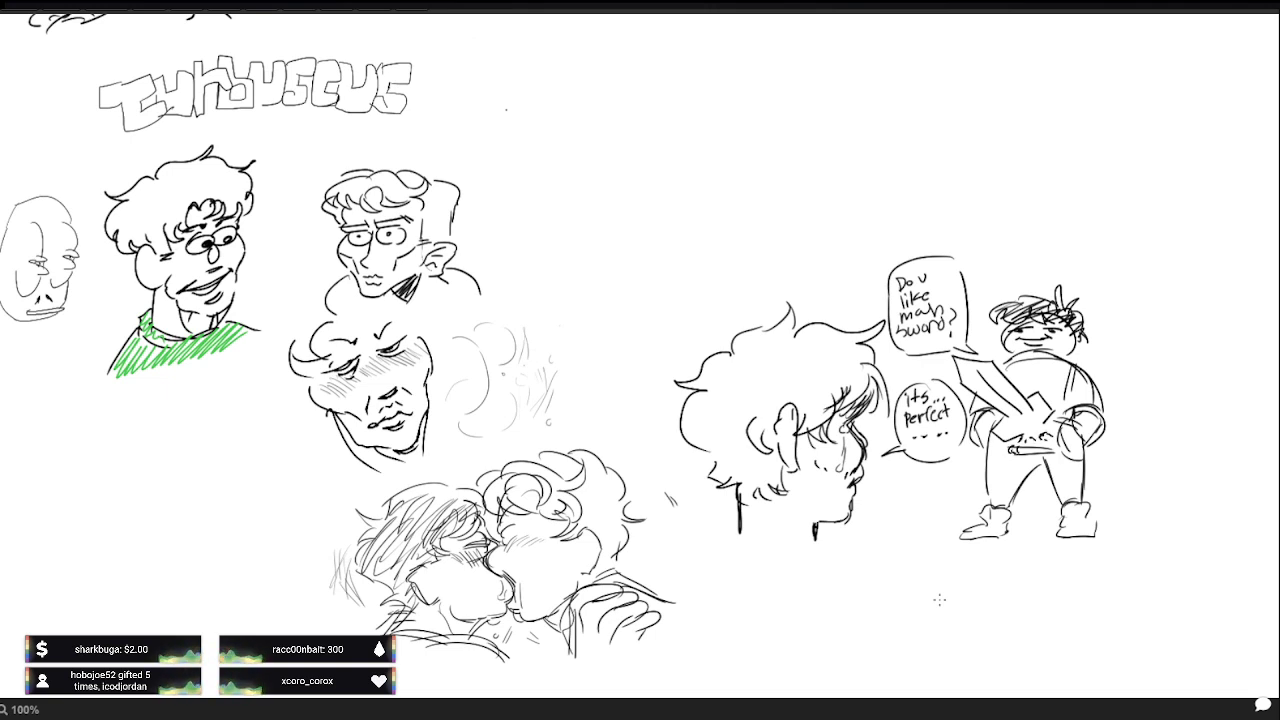
# Step: Sketch an oval bald head with slanted brows and eyes on the far side of the sword figure
pyautogui.moveTo(1222, 386)
pyautogui.mouseDown()
pyautogui.moveTo(1188, 446)
pyautogui.moveTo(1252, 424)
pyautogui.moveTo(1198, 458)
pyautogui.mouseUp()
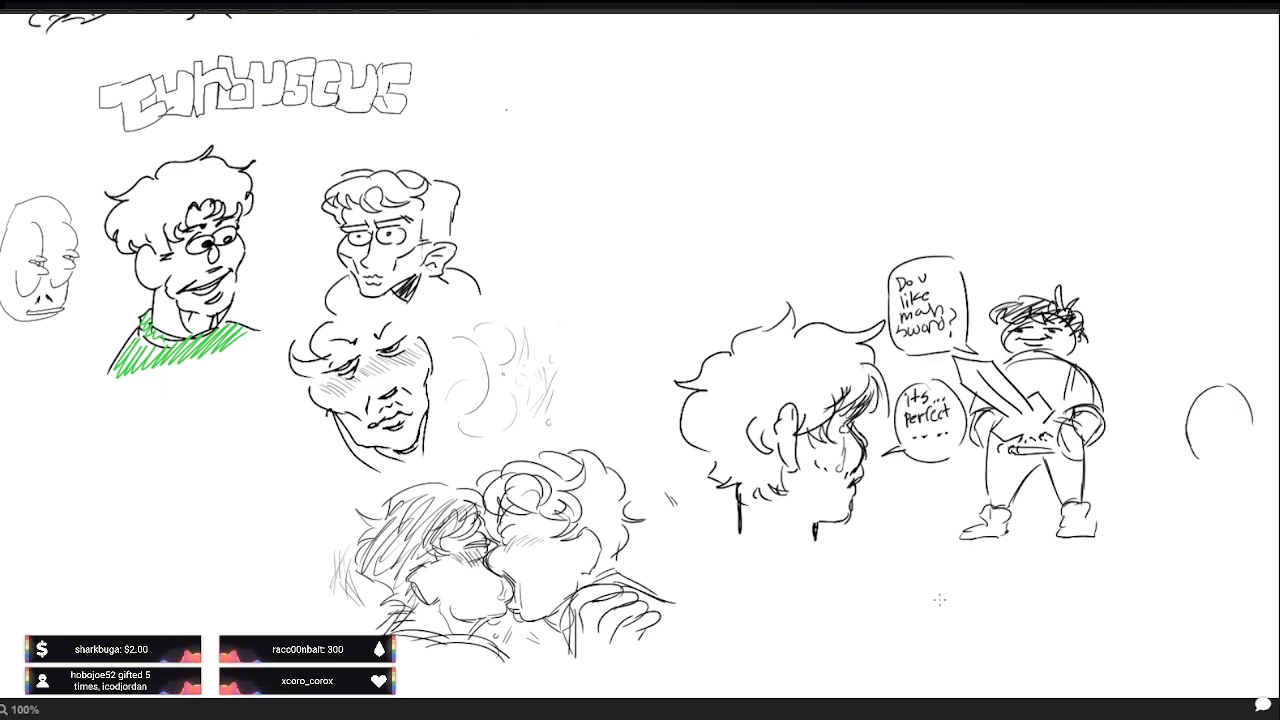
pyautogui.moveTo(1187, 414)
pyautogui.mouseDown()
pyautogui.moveTo(1201, 460)
pyautogui.moveTo(1222, 470)
pyautogui.mouseUp()
pyautogui.moveTo(1128, 490)
pyautogui.mouseDown()
pyautogui.moveTo(775, 497)
pyautogui.moveTo(821, 505)
pyautogui.mouseUp()
pyautogui.moveTo(924, 432); pyautogui.dragTo(909, 477)
pyautogui.moveTo(863, 438)
pyautogui.mouseDown()
pyautogui.moveTo(903, 411)
pyautogui.moveTo(887, 439)
pyautogui.mouseUp()
pyautogui.moveTo(893, 431)
pyautogui.mouseDown()
pyautogui.moveTo(911, 421)
pyautogui.moveTo(888, 439)
pyautogui.mouseUp()
# Step: Give the bald head a nose and crooked grin, and outline a puffy, cloud-like shape beneath it
pyautogui.moveTo(910, 502)
pyautogui.mouseDown()
pyautogui.moveTo(882, 503)
pyautogui.moveTo(898, 567)
pyautogui.mouseUp()
pyautogui.moveTo(889, 439); pyautogui.dragTo(891, 451)
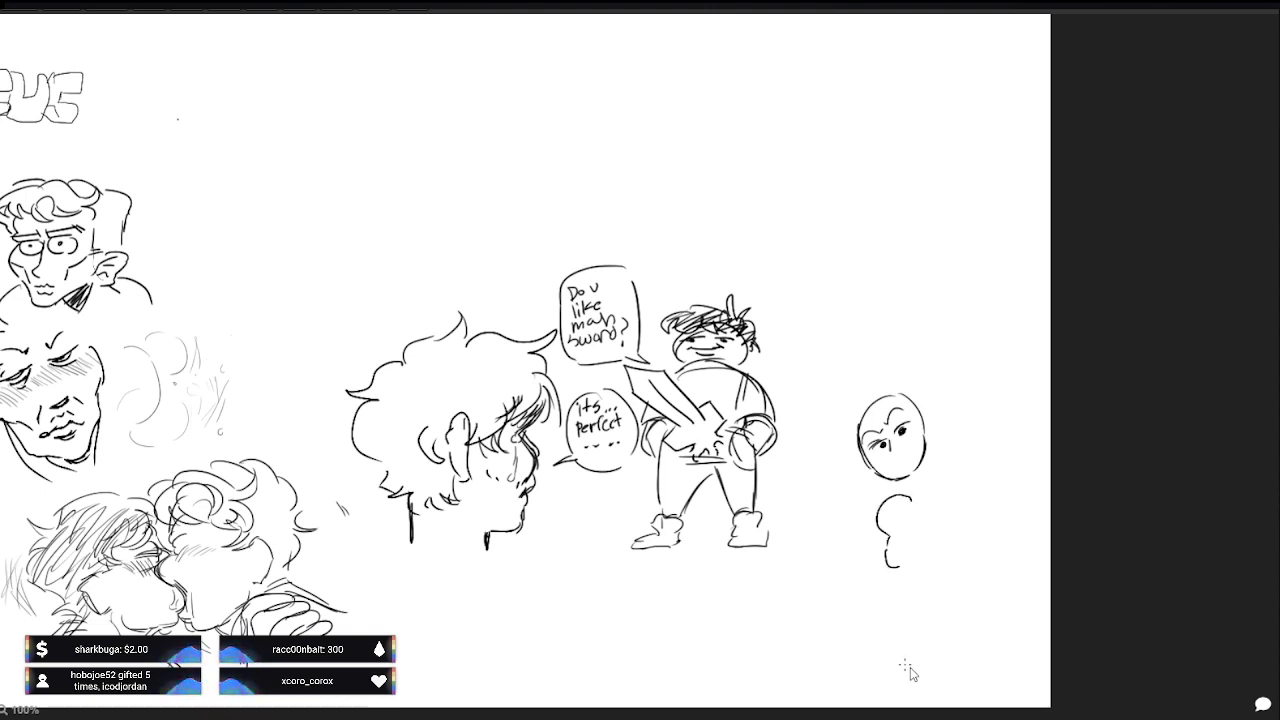
pyautogui.moveTo(887, 561)
pyautogui.mouseDown()
pyautogui.moveTo(896, 569)
pyautogui.moveTo(901, 543)
pyautogui.moveTo(924, 555)
pyautogui.mouseUp()
pyautogui.moveTo(897, 452); pyautogui.dragTo(917, 440)
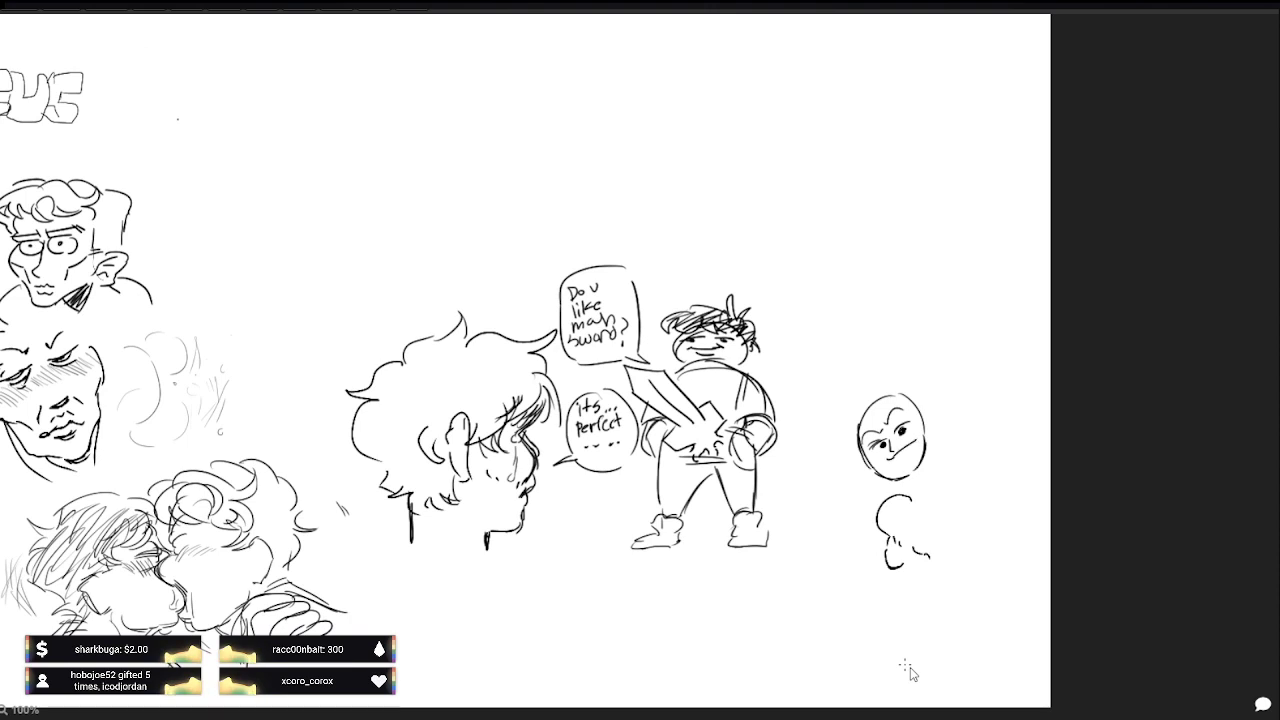
pyautogui.moveTo(928, 562)
pyautogui.mouseDown()
pyautogui.moveTo(930, 575)
pyautogui.moveTo(955, 539)
pyautogui.mouseUp()
pyautogui.moveTo(941, 541)
pyautogui.mouseDown()
pyautogui.moveTo(950, 520)
pyautogui.moveTo(912, 546)
pyautogui.moveTo(924, 567)
pyautogui.mouseUp()
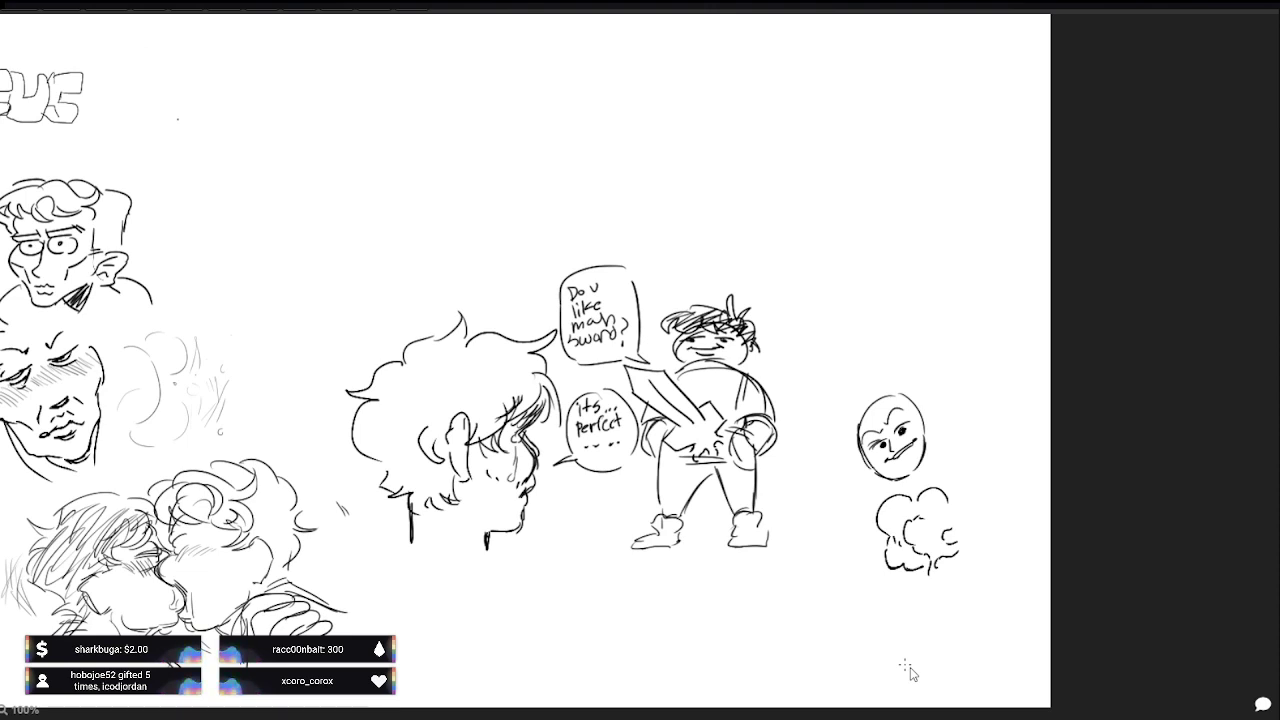
pyautogui.moveTo(843, 432); pyautogui.dragTo(826, 465)
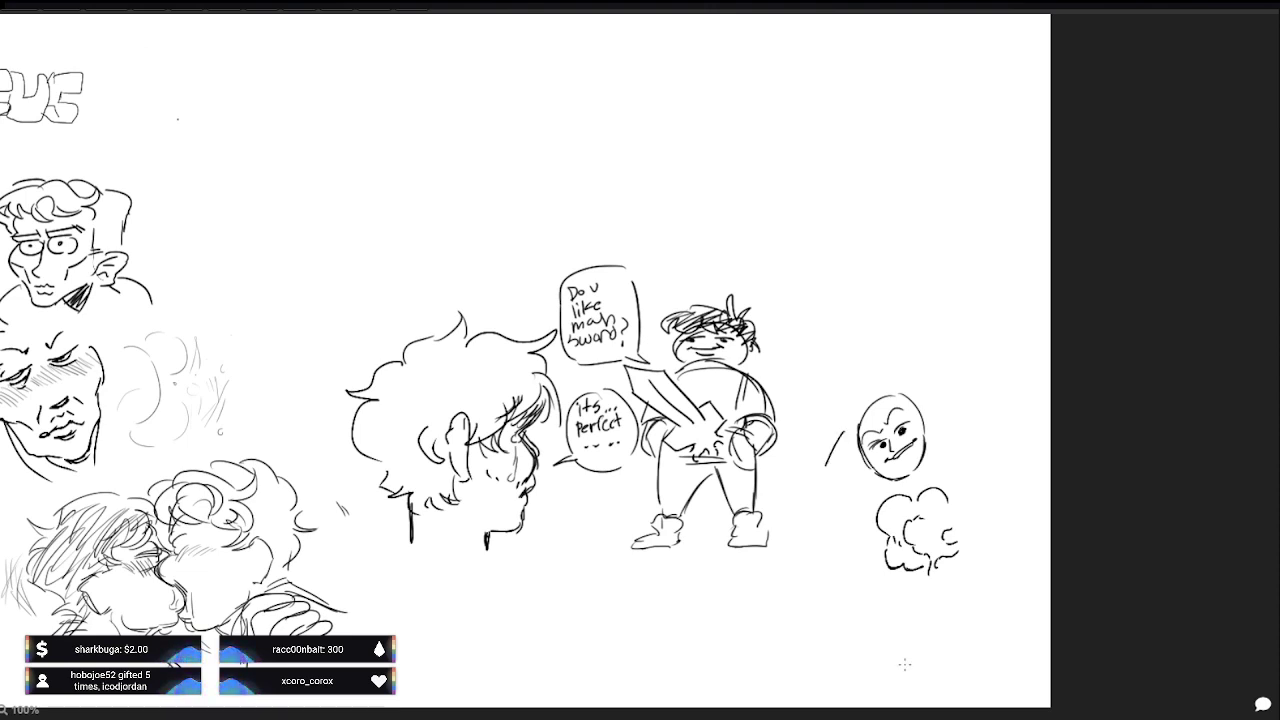
pyautogui.moveTo(990, 416); pyautogui.dragTo(986, 430)
pyautogui.moveTo(828, 462); pyautogui.dragTo(886, 478)
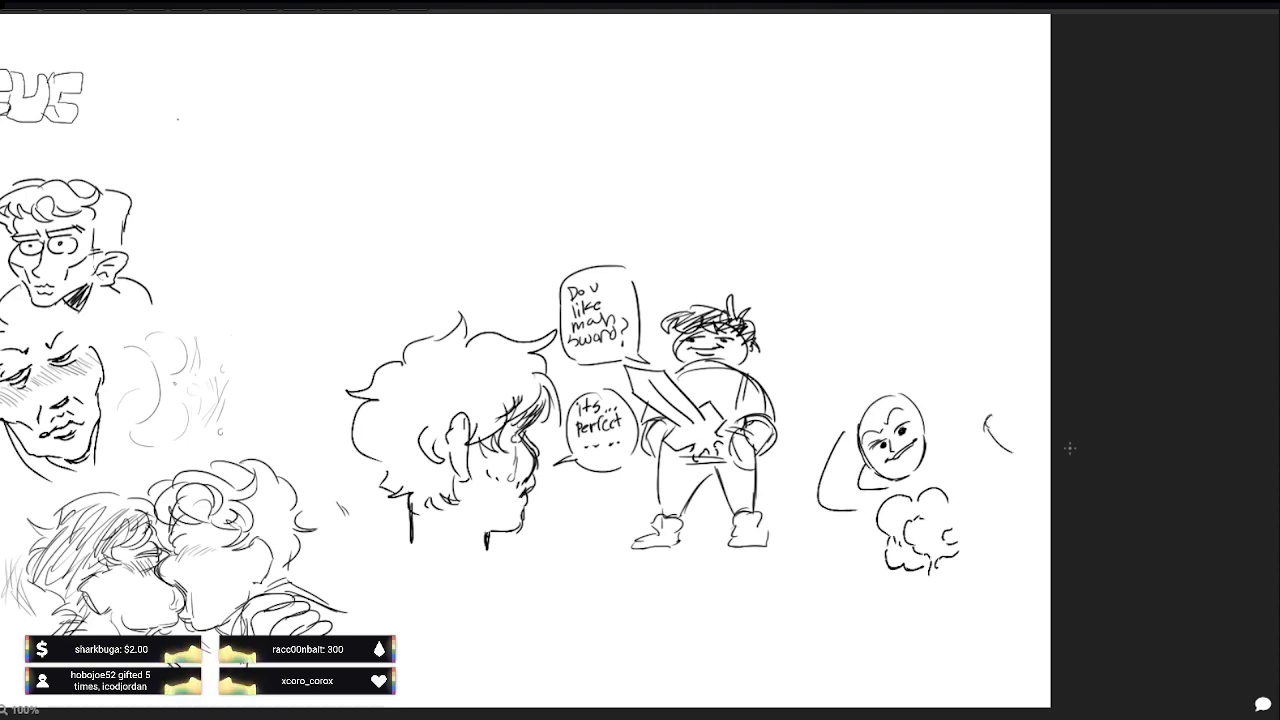
pyautogui.hotkey('ctrl', 'z')
pyautogui.hotkey('ctrl', 'z')
pyautogui.hotkey('ctrl', 'z')
pyautogui.hotkey('ctrl', 'z')
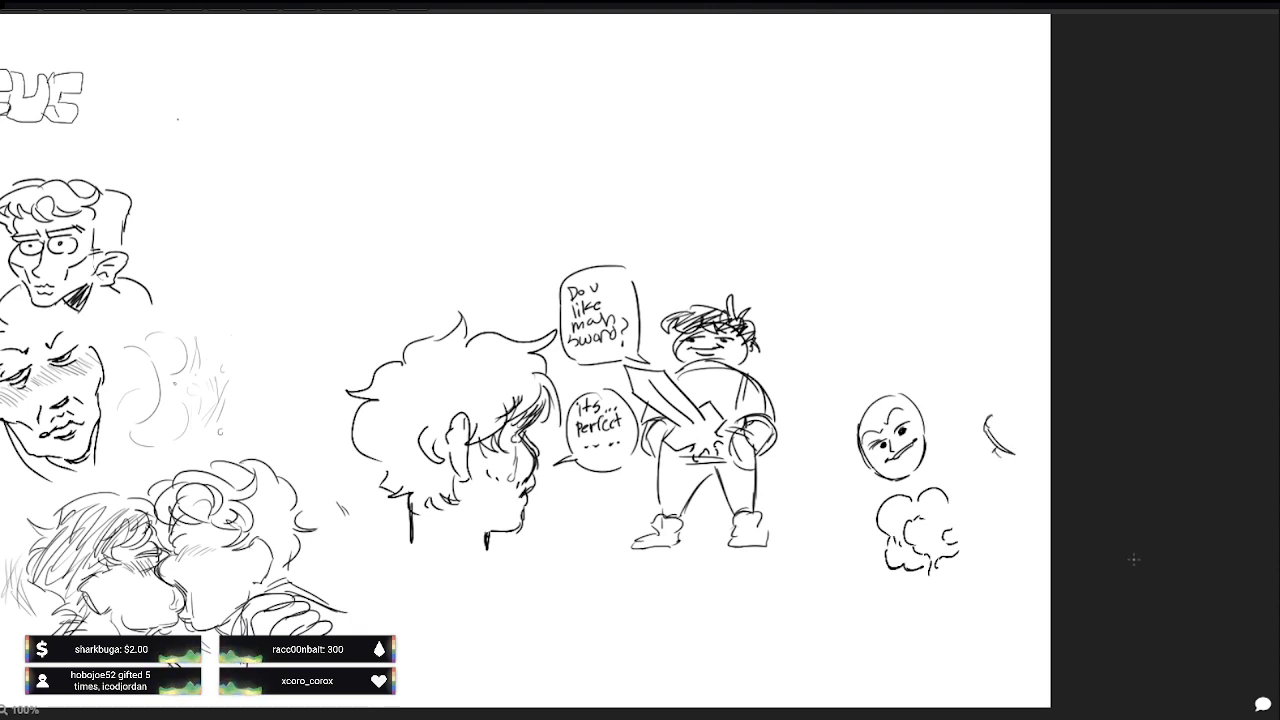
pyautogui.hotkey('ctrl', 'z')
pyautogui.hotkey('ctrl', 'z')
pyautogui.hotkey('ctrl', 'z')
pyautogui.hotkey('ctrl', 'z')
pyautogui.hotkey('ctrl', 'z')
pyautogui.hotkey('ctrl', 'z')
pyautogui.hotkey('ctrl', 'z')
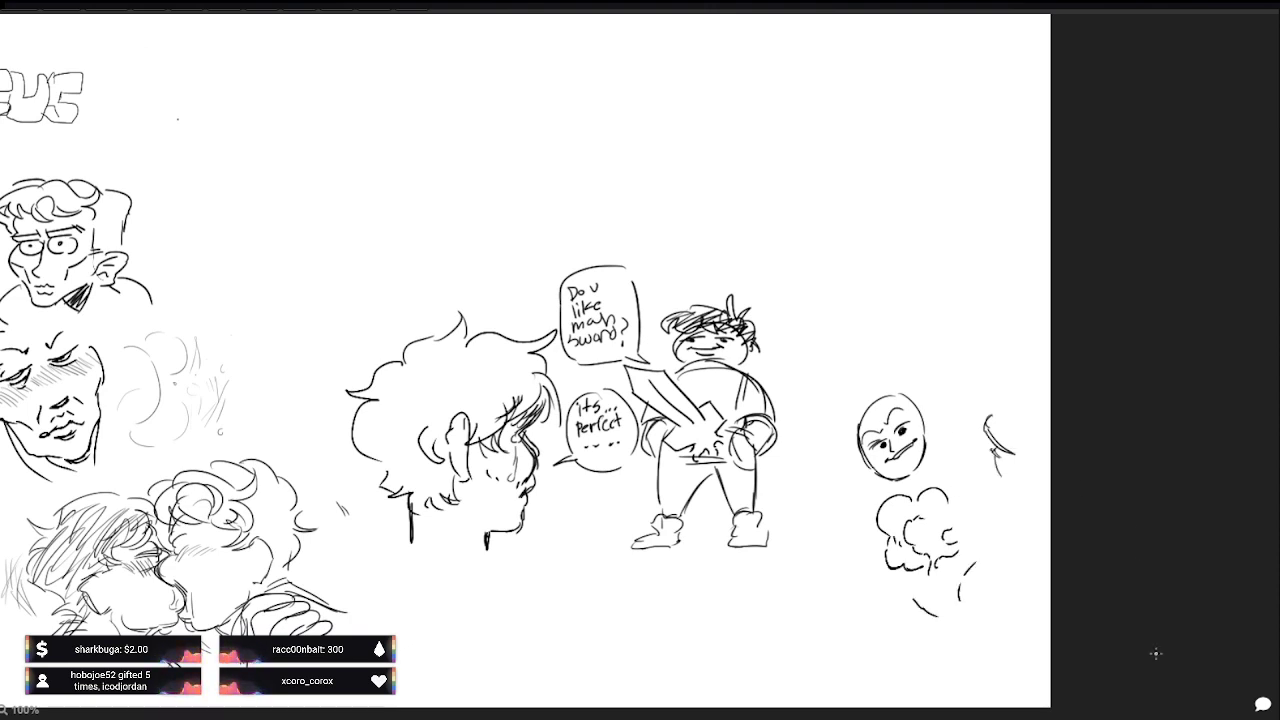
# Step: Sketch a torso with a slanted waistline under the puffy shape, and start a facing profile with an eye beside it
pyautogui.moveTo(995, 562); pyautogui.dragTo(906, 628)
pyautogui.moveTo(992, 446); pyautogui.dragTo(1008, 470)
pyautogui.moveTo(911, 625); pyautogui.dragTo(921, 633)
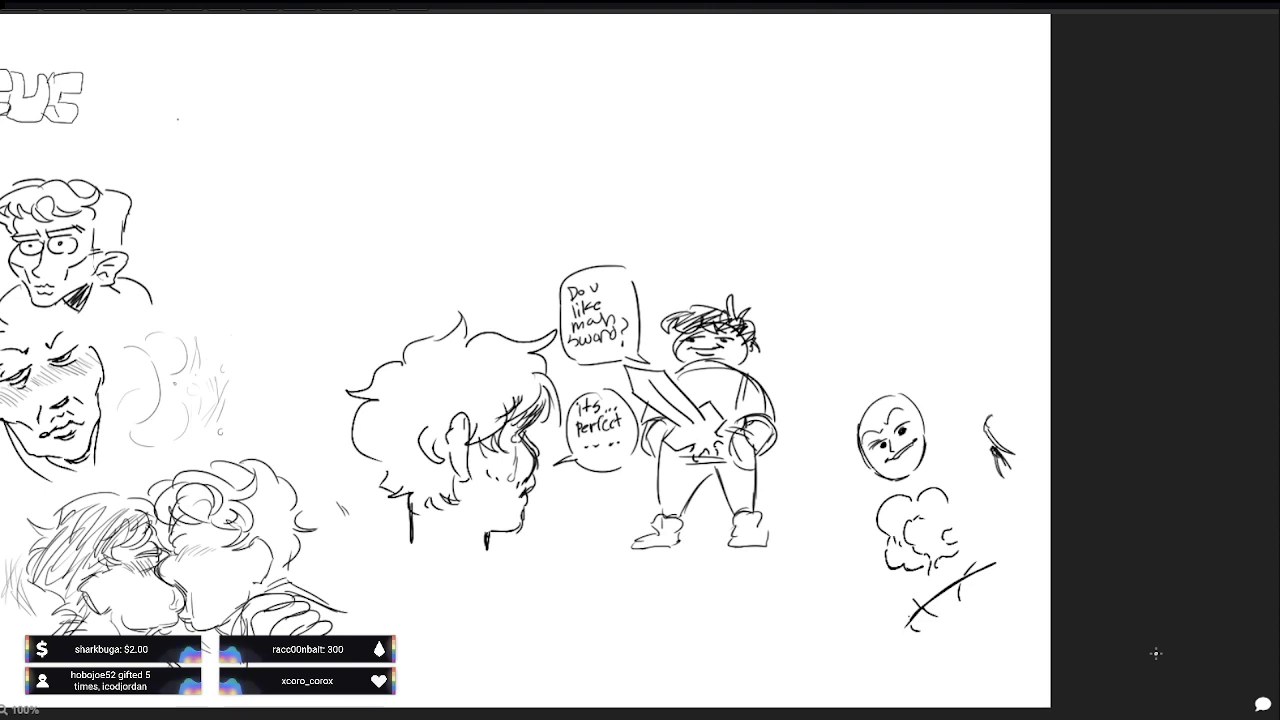
pyautogui.hotkey('ctrl', 'z')
pyautogui.hotkey('ctrl', 'z')
pyautogui.hotkey('ctrl', 'z')
pyautogui.hotkey('ctrl', 'z')
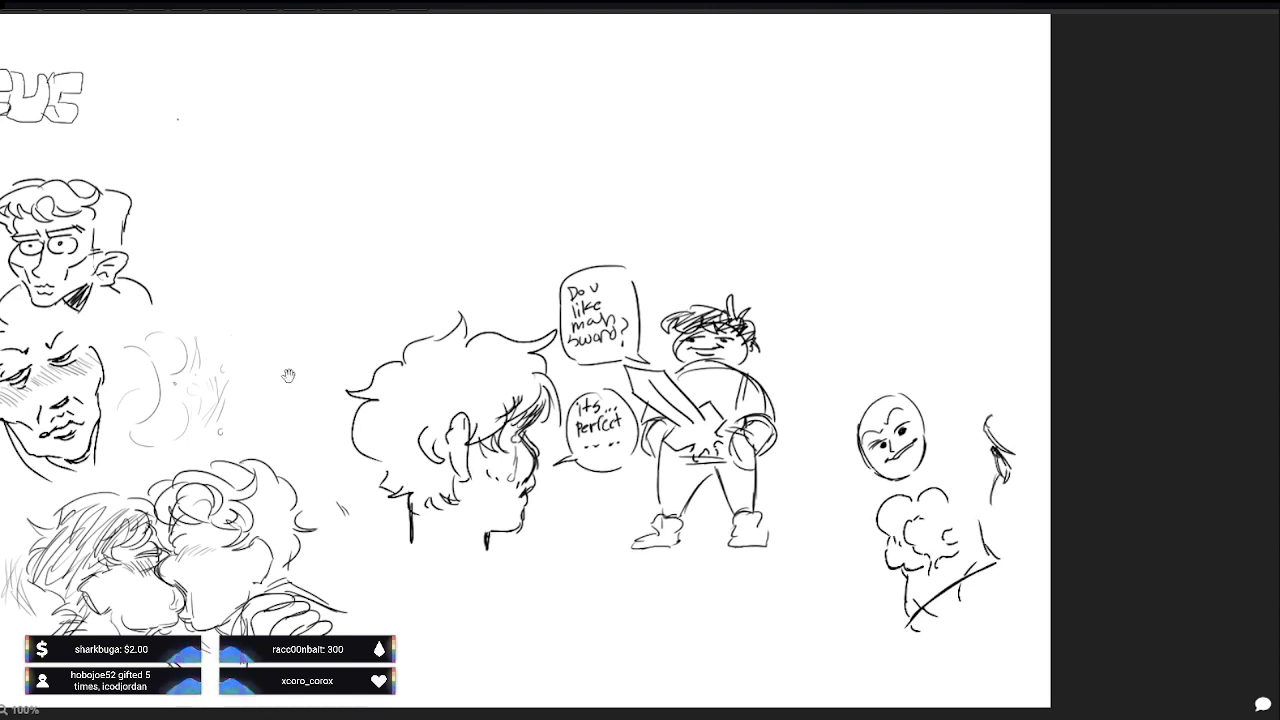
# Step: Paint the first lobes of the puffy shape red, and add forelock strands and sweat drops to the facing profile
pyautogui.moveTo(305, 354); pyautogui.dragTo(478, 460)
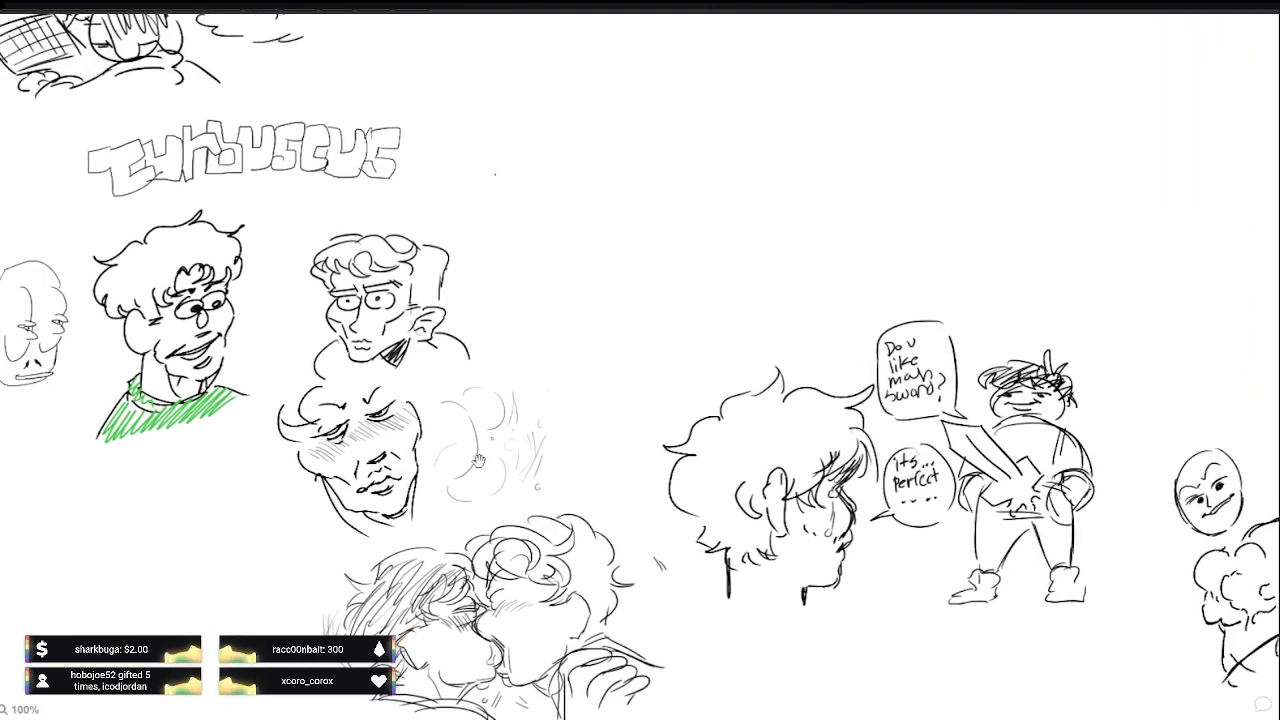
pyautogui.click(490, 446)
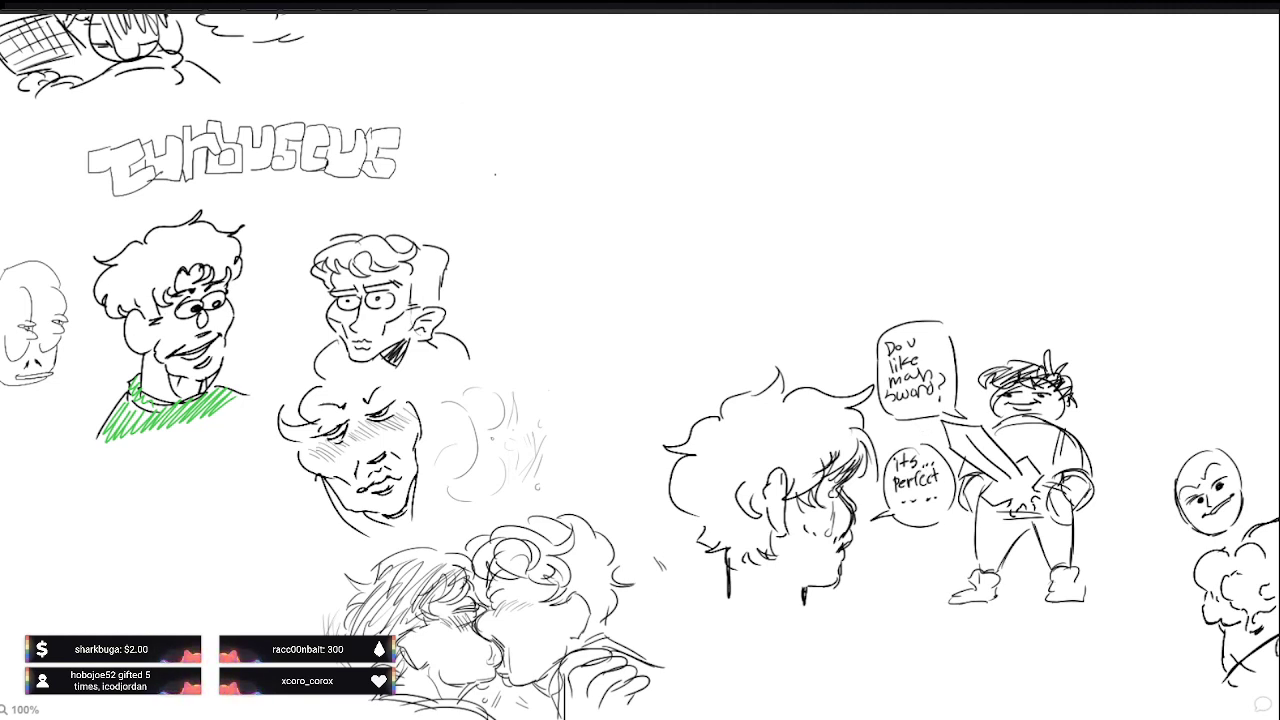
pyautogui.moveTo(1034, 592); pyautogui.dragTo(835, 519)
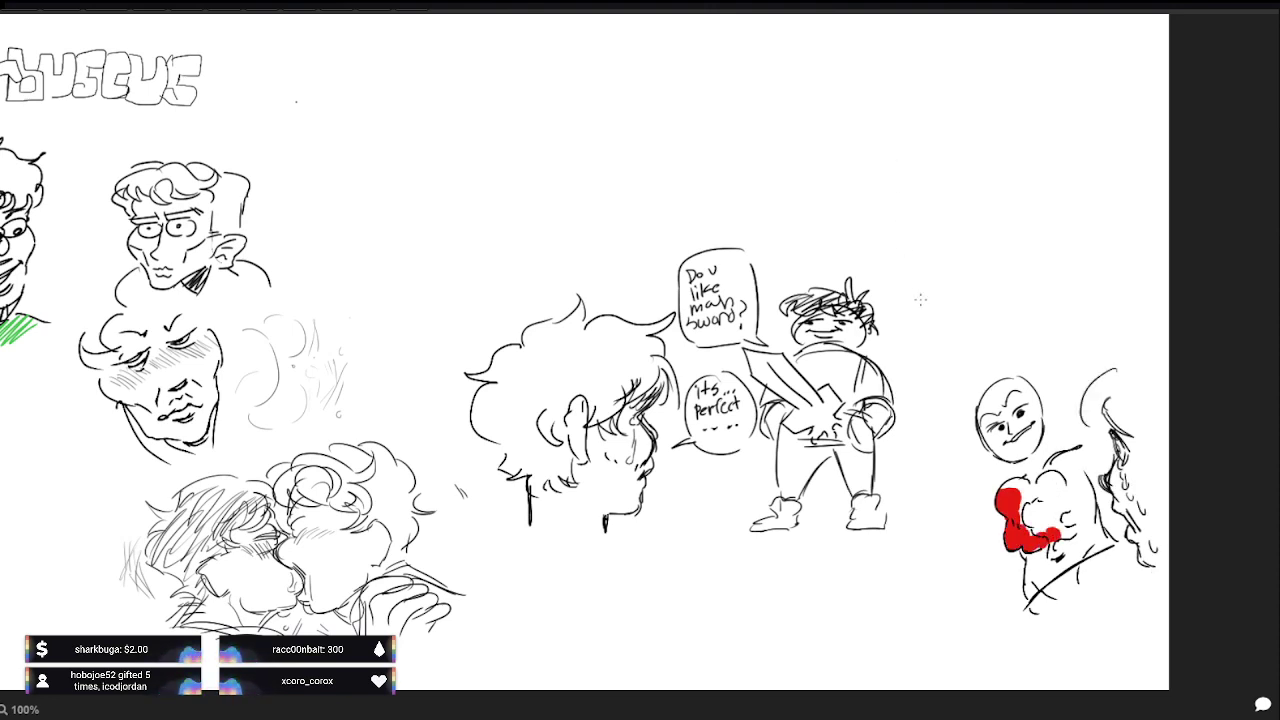
pyautogui.moveTo(1036, 516); pyautogui.dragTo(1020, 490)
pyautogui.moveTo(1126, 430); pyautogui.dragTo(1140, 414)
pyautogui.moveTo(1150, 436); pyautogui.dragTo(1140, 406)
pyautogui.moveTo(1028, 496); pyautogui.dragTo(1006, 481)
pyautogui.moveTo(1016, 490)
pyautogui.mouseDown()
pyautogui.moveTo(1000, 482)
pyautogui.moveTo(1032, 478)
pyautogui.mouseUp()
pyautogui.moveTo(1146, 472); pyautogui.dragTo(1148, 488)
pyautogui.moveTo(1032, 494); pyautogui.dragTo(1044, 482)
pyautogui.moveTo(1104, 510); pyautogui.dragTo(1132, 404)
pyautogui.moveTo(1038, 488); pyautogui.dragTo(1054, 474)
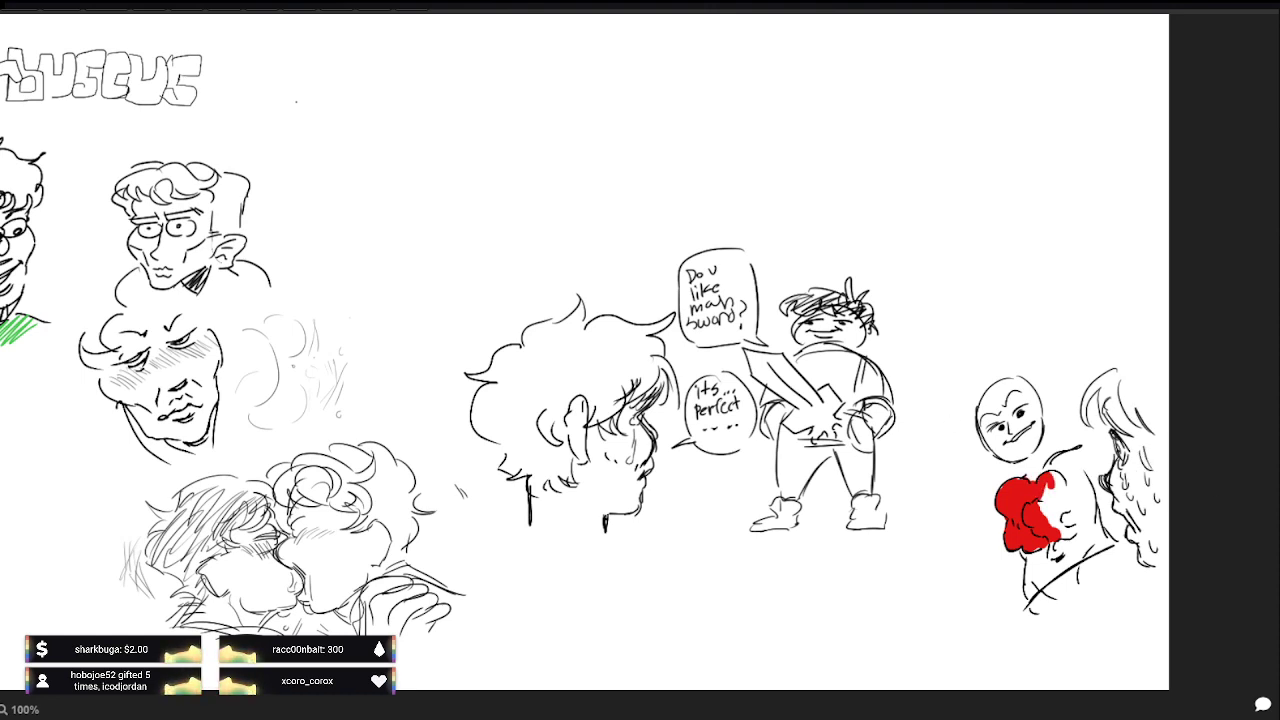
# Step: Fill and shade the rest of the puffy shape in red, and extend the sweating profile's spiky hair and chin
pyautogui.moveTo(1146, 470); pyautogui.dragTo(1160, 442)
pyautogui.moveTo(1044, 502); pyautogui.dragTo(1062, 474)
pyautogui.moveTo(1154, 468); pyautogui.dragTo(1160, 444)
pyautogui.moveTo(1110, 364); pyautogui.dragTo(1088, 362)
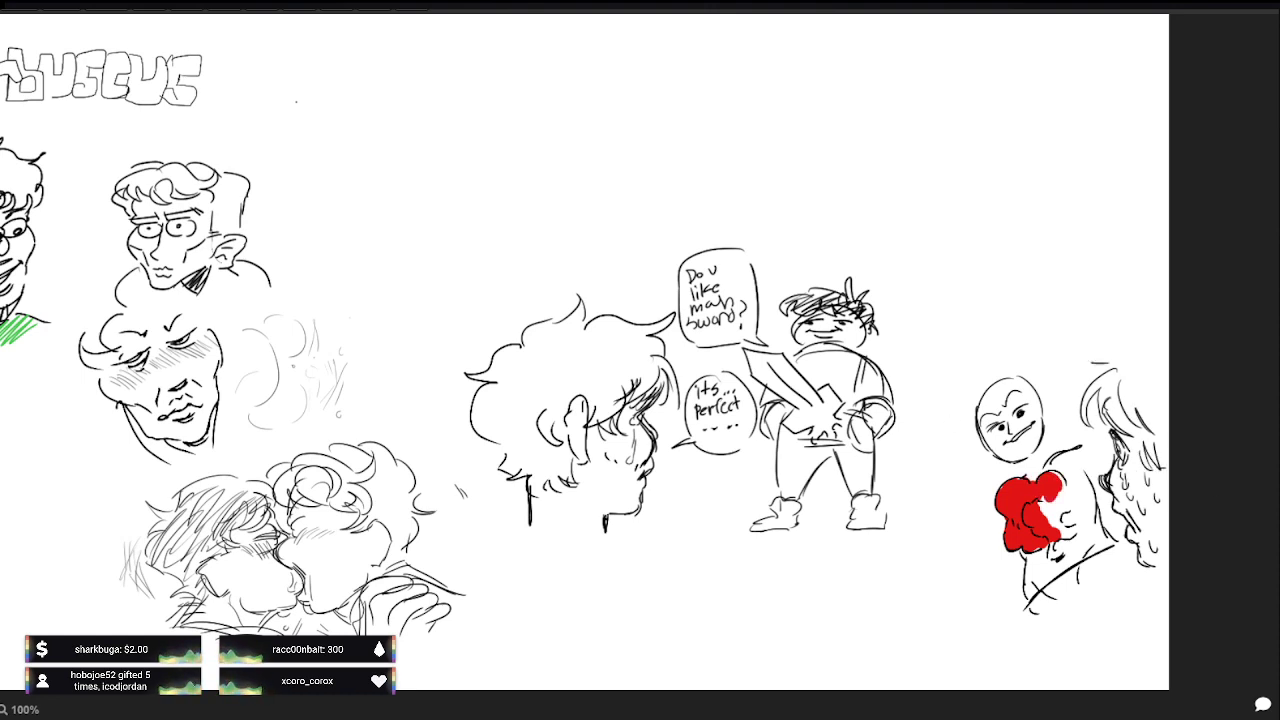
pyautogui.moveTo(1058, 494); pyautogui.dragTo(1065, 476)
pyautogui.moveTo(1114, 362)
pyautogui.mouseDown()
pyautogui.moveTo(1082, 348)
pyautogui.moveTo(1094, 344)
pyautogui.mouseUp()
pyautogui.moveTo(1130, 362); pyautogui.dragTo(1092, 342)
pyautogui.moveTo(1076, 398); pyautogui.dragTo(1090, 372)
pyautogui.moveTo(1067, 499)
pyautogui.mouseDown()
pyautogui.moveTo(1035, 509)
pyautogui.moveTo(1058, 527)
pyautogui.moveTo(1068, 517)
pyautogui.moveTo(1062, 560)
pyautogui.mouseUp()
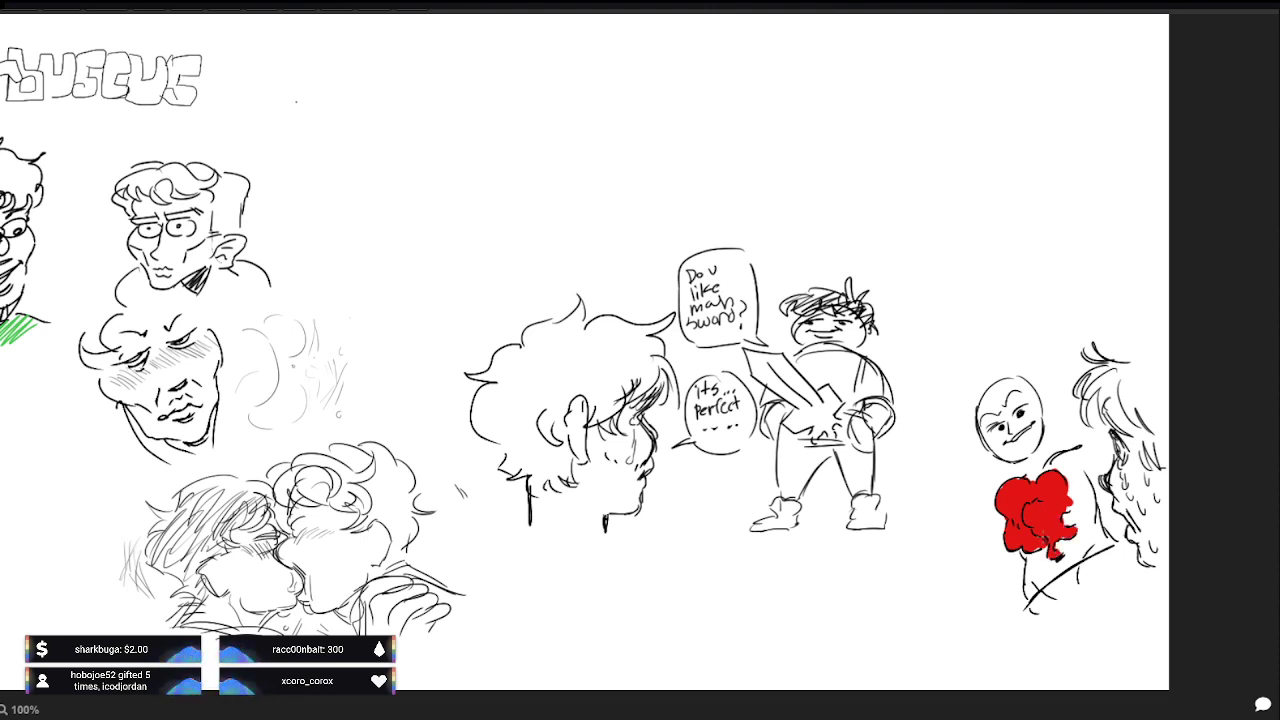
pyautogui.moveTo(1104, 350); pyautogui.dragTo(1164, 328)
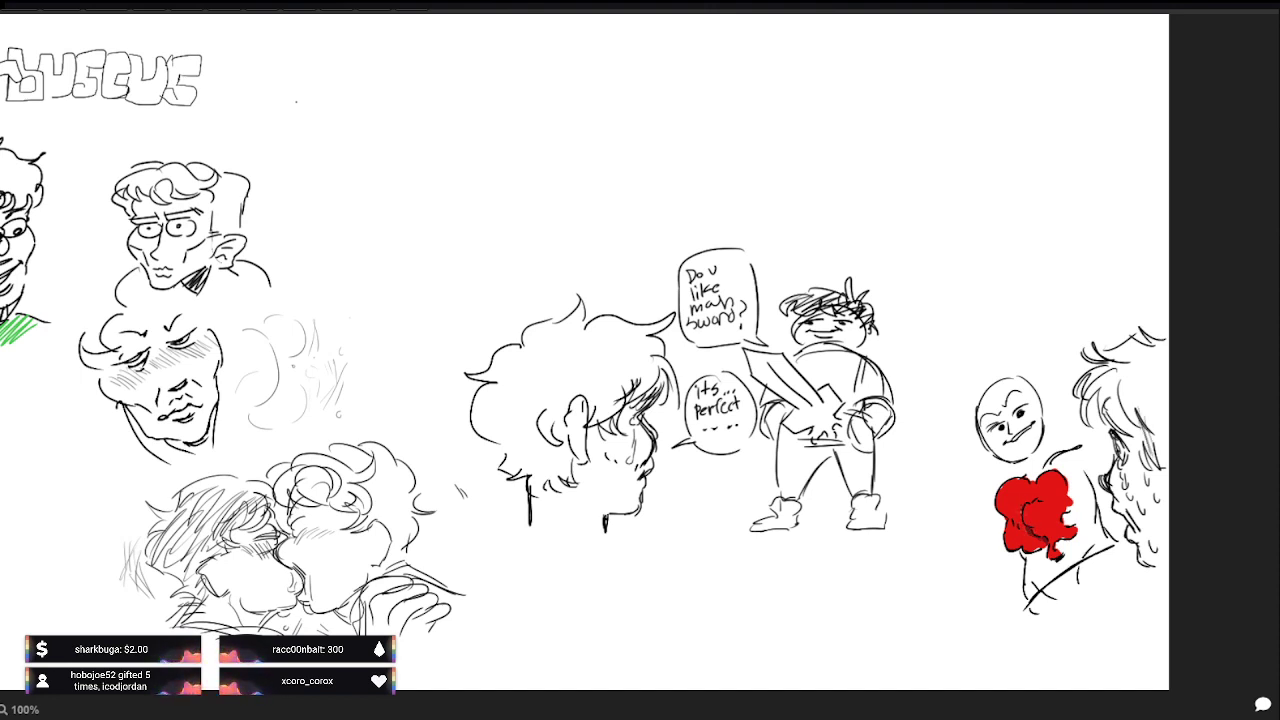
pyautogui.moveTo(1140, 566); pyautogui.dragTo(1168, 560)
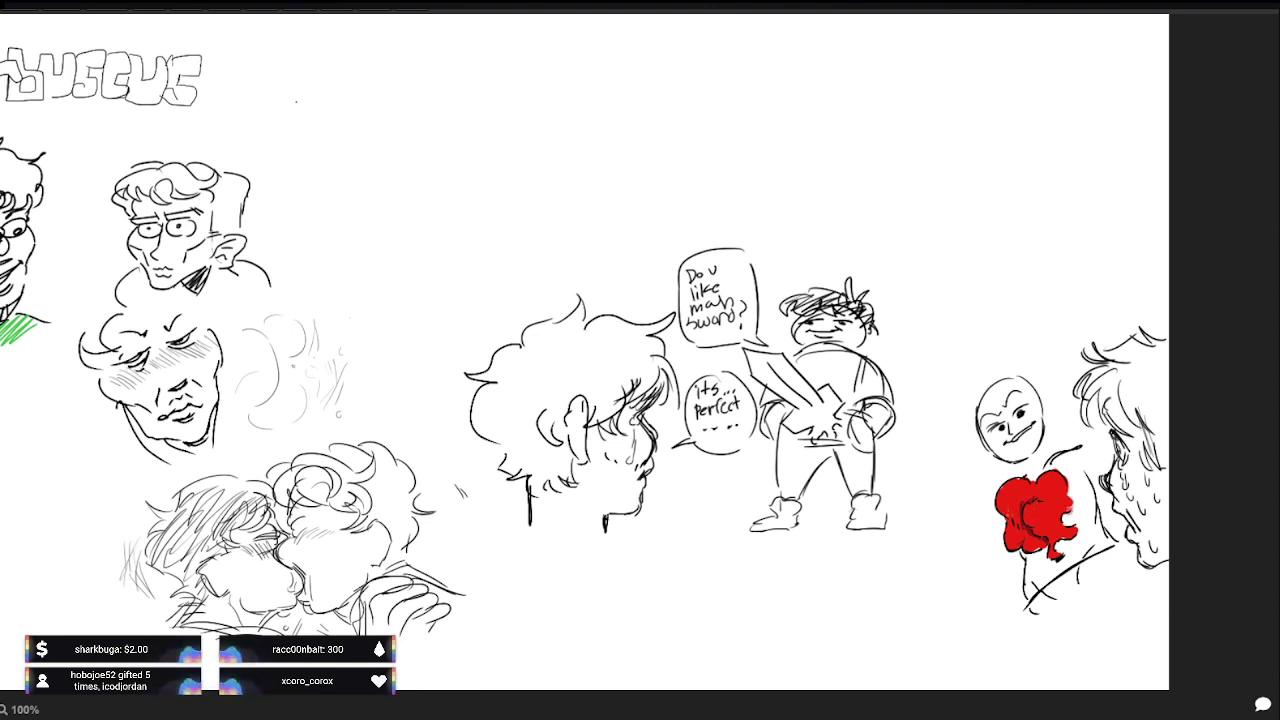
pyautogui.moveTo(1009, 521); pyautogui.dragTo(1074, 499)
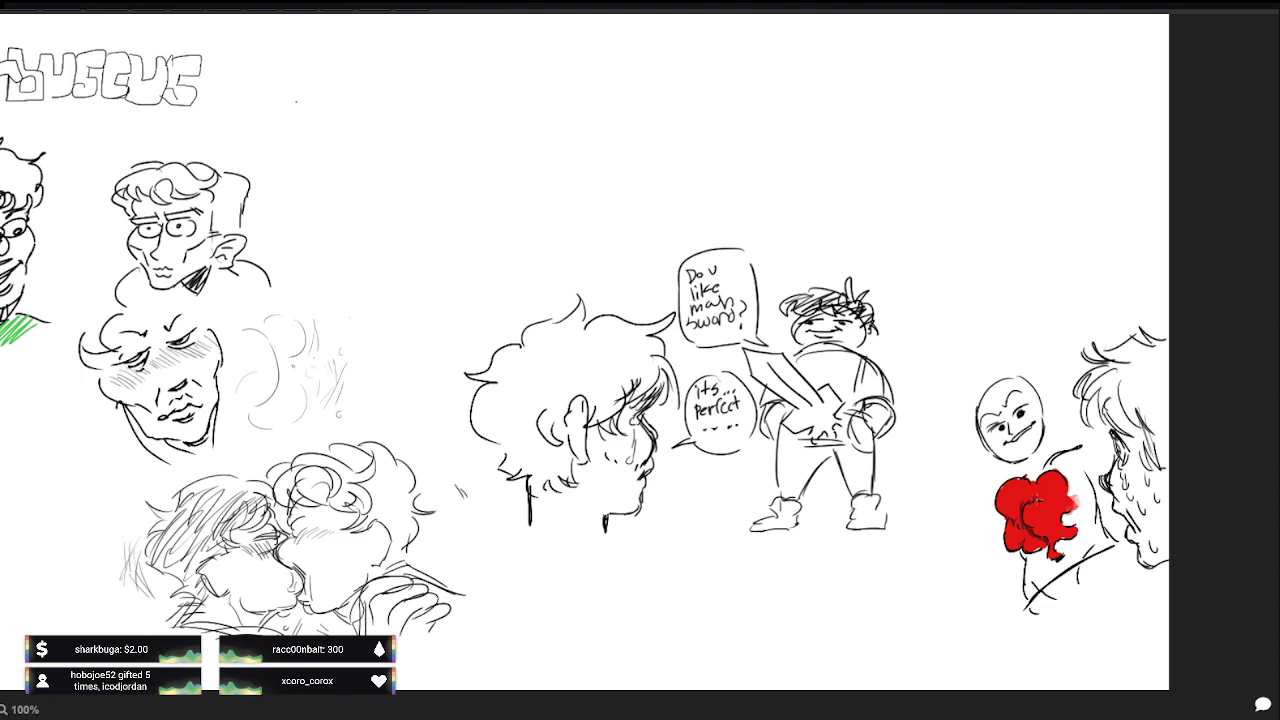
# Step: Draw a collar and sloping shoulder lines beneath the neck of the tousle-haired profile head
pyautogui.moveTo(531, 525); pyautogui.dragTo(606, 528)
pyautogui.moveTo(521, 533)
pyautogui.mouseDown()
pyautogui.moveTo(605, 526)
pyautogui.moveTo(618, 546)
pyautogui.moveTo(578, 564)
pyautogui.moveTo(705, 545)
pyautogui.moveTo(656, 572)
pyautogui.mouseUp()
pyautogui.moveTo(672, 552); pyautogui.dragTo(732, 564)
pyautogui.moveTo(700, 556); pyautogui.dragTo(732, 564)
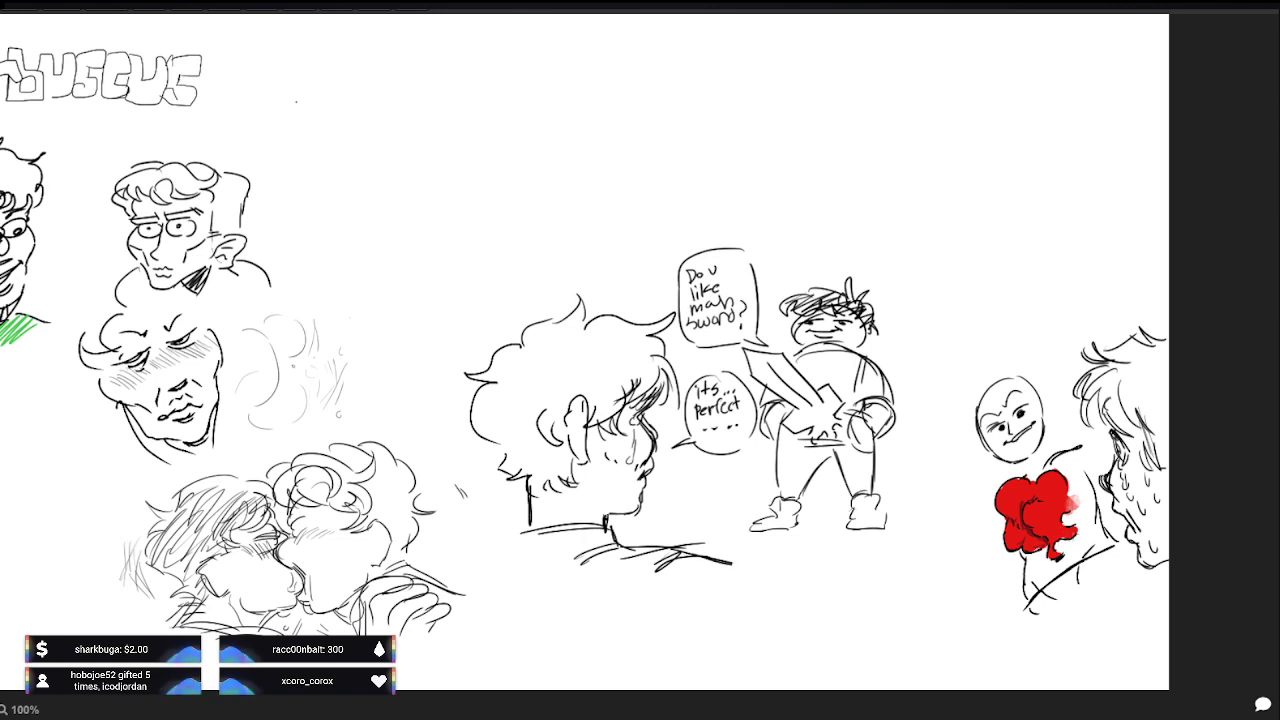
pyautogui.moveTo(530, 498); pyautogui.dragTo(530, 524)
pyautogui.moveTo(509, 520)
pyautogui.mouseDown()
pyautogui.moveTo(572, 530)
pyautogui.moveTo(495, 563)
pyautogui.mouseUp()
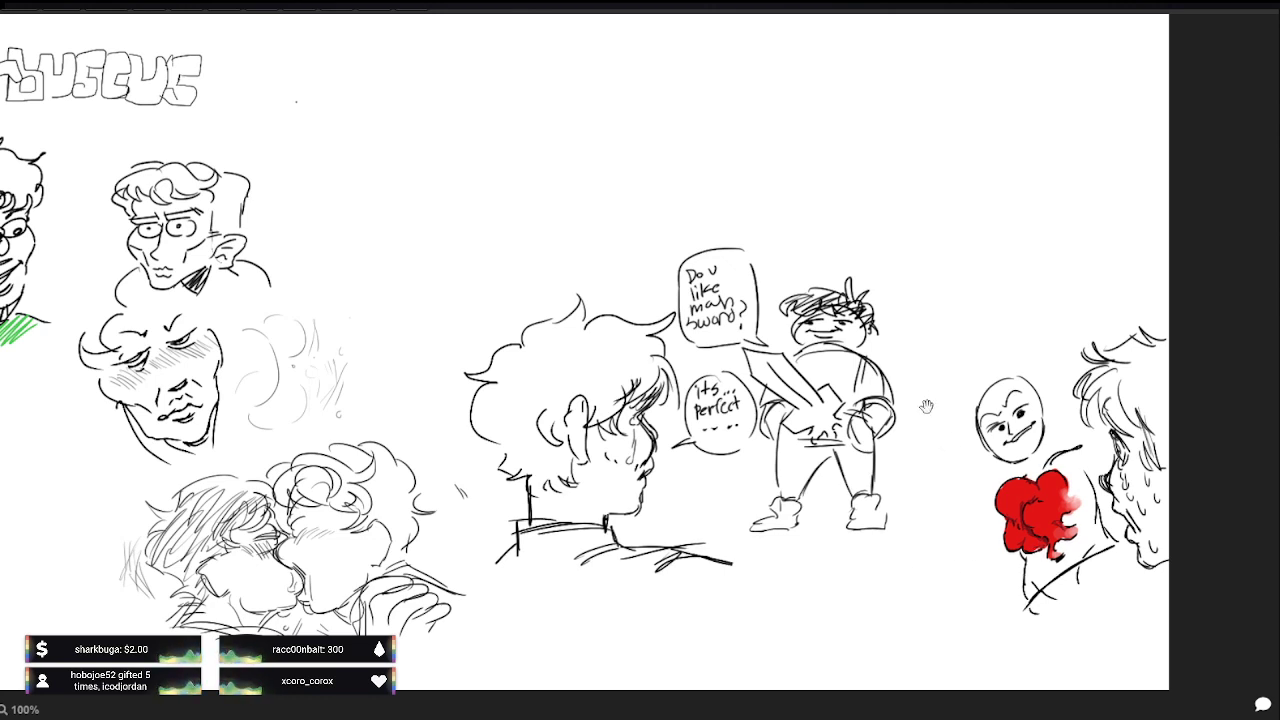
# Step: Start a new face in the empty area above the bald head with a curved cheek line and slanted brows
pyautogui.moveTo(905, 270); pyautogui.dragTo(925, 331)
pyautogui.moveTo(1037, 407)
pyautogui.mouseDown()
pyautogui.moveTo(1041, 430)
pyautogui.moveTo(1197, 480)
pyautogui.mouseUp()
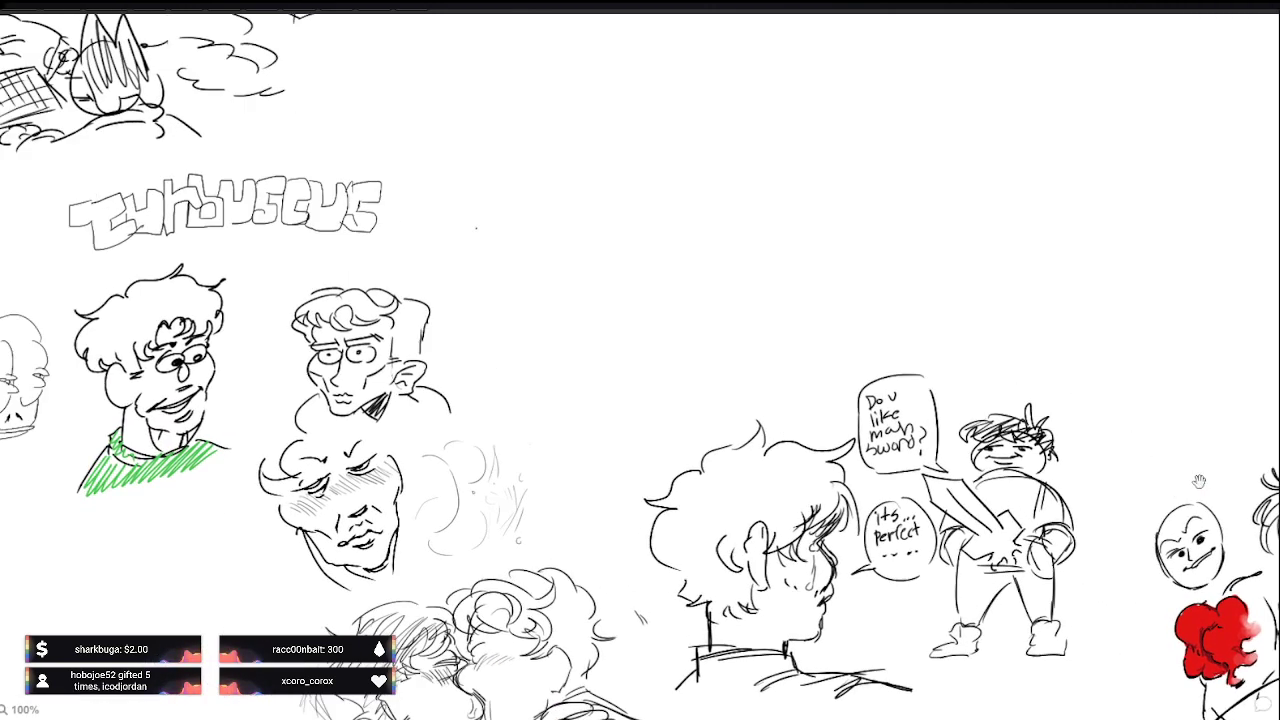
pyautogui.moveTo(808, 307); pyautogui.dragTo(908, 383)
pyautogui.moveTo(582, 272); pyautogui.dragTo(600, 292)
pyautogui.moveTo(1212, 541)
pyautogui.mouseDown()
pyautogui.moveTo(1137, 591)
pyautogui.moveTo(1082, 541)
pyautogui.moveTo(980, 511)
pyautogui.moveTo(887, 583)
pyautogui.mouseUp()
pyautogui.moveTo(933, 270); pyautogui.dragTo(969, 288)
pyautogui.moveTo(972, 289); pyautogui.dragTo(977, 322)
pyautogui.moveTo(940, 310)
pyautogui.mouseDown()
pyautogui.moveTo(973, 223)
pyautogui.moveTo(973, 248)
pyautogui.mouseUp()
pyautogui.moveTo(1030, 199); pyautogui.dragTo(1007, 225)
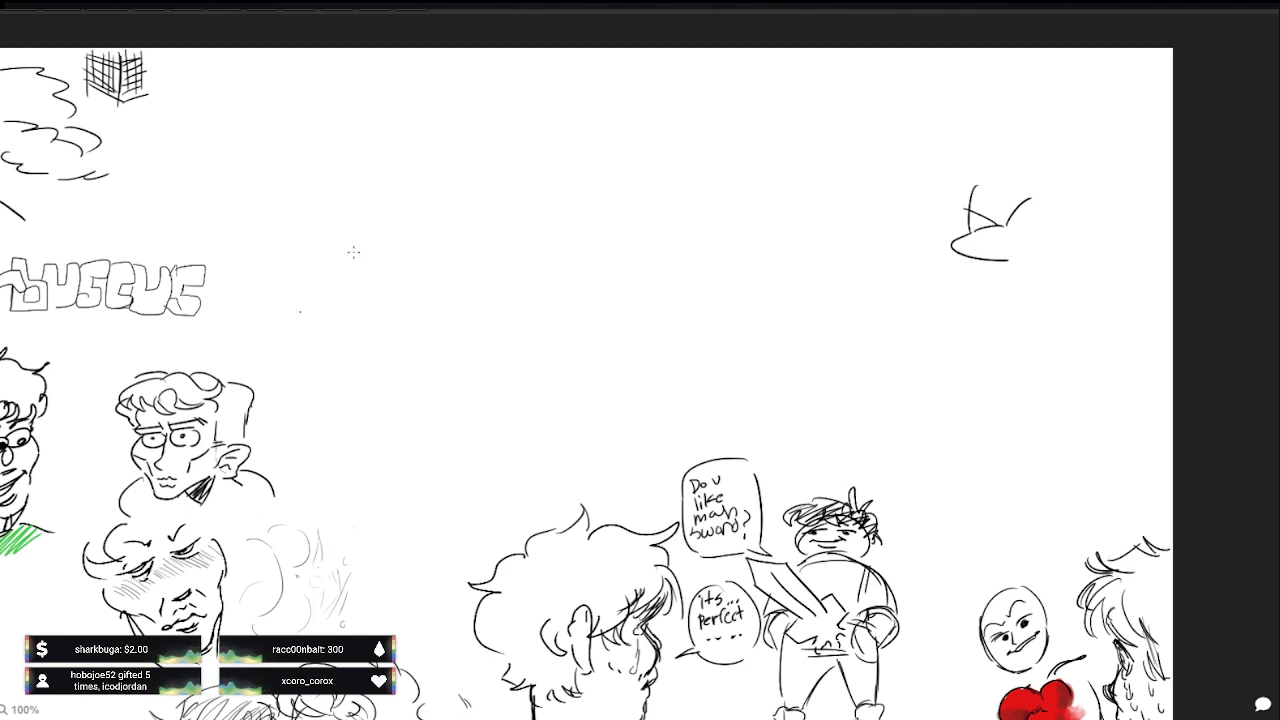
# Step: Add narrow eyes and a wide, open smirk to the new face above the bald head
pyautogui.moveTo(988, 222); pyautogui.dragTo(994, 233)
pyautogui.moveTo(1019, 215); pyautogui.dragTo(1028, 228)
pyautogui.moveTo(1011, 587); pyautogui.dragTo(998, 553)
pyautogui.moveTo(973, 209); pyautogui.dragTo(1030, 195)
pyautogui.moveTo(998, 553); pyautogui.dragTo(998, 545)
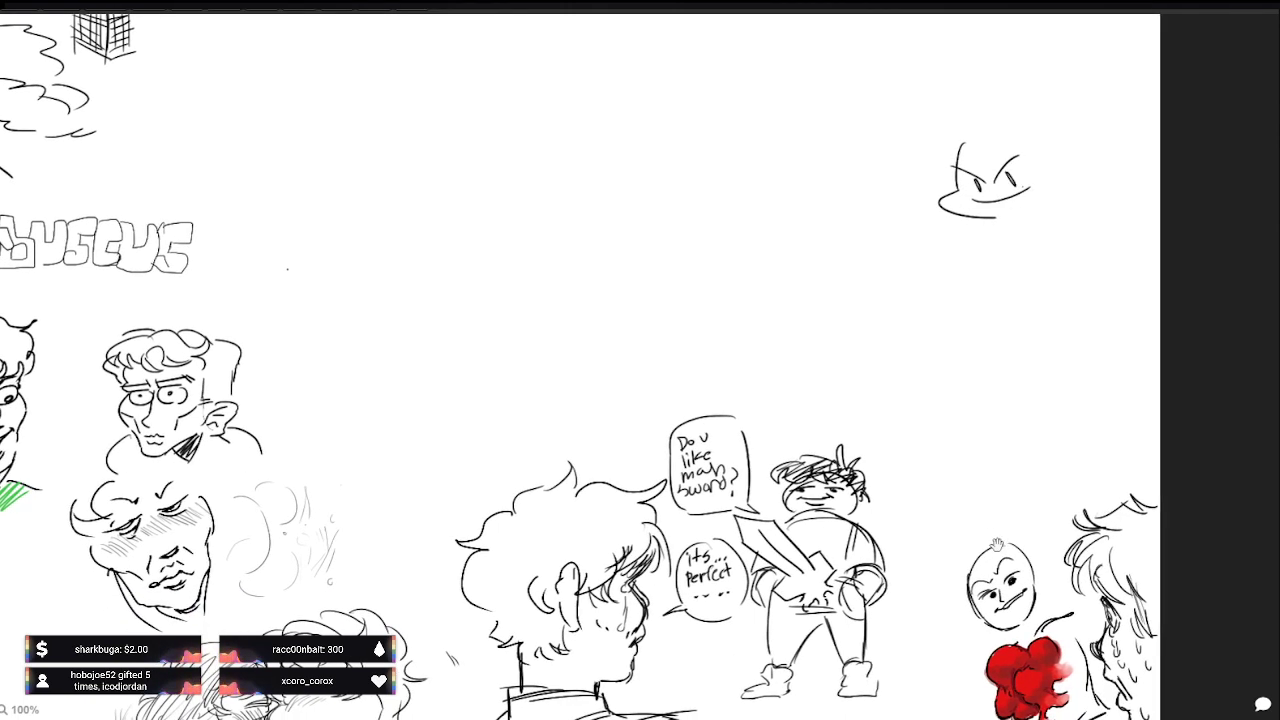
pyautogui.moveTo(992, 202); pyautogui.dragTo(1028, 189)
pyautogui.moveTo(1038, 447); pyautogui.dragTo(1026, 495)
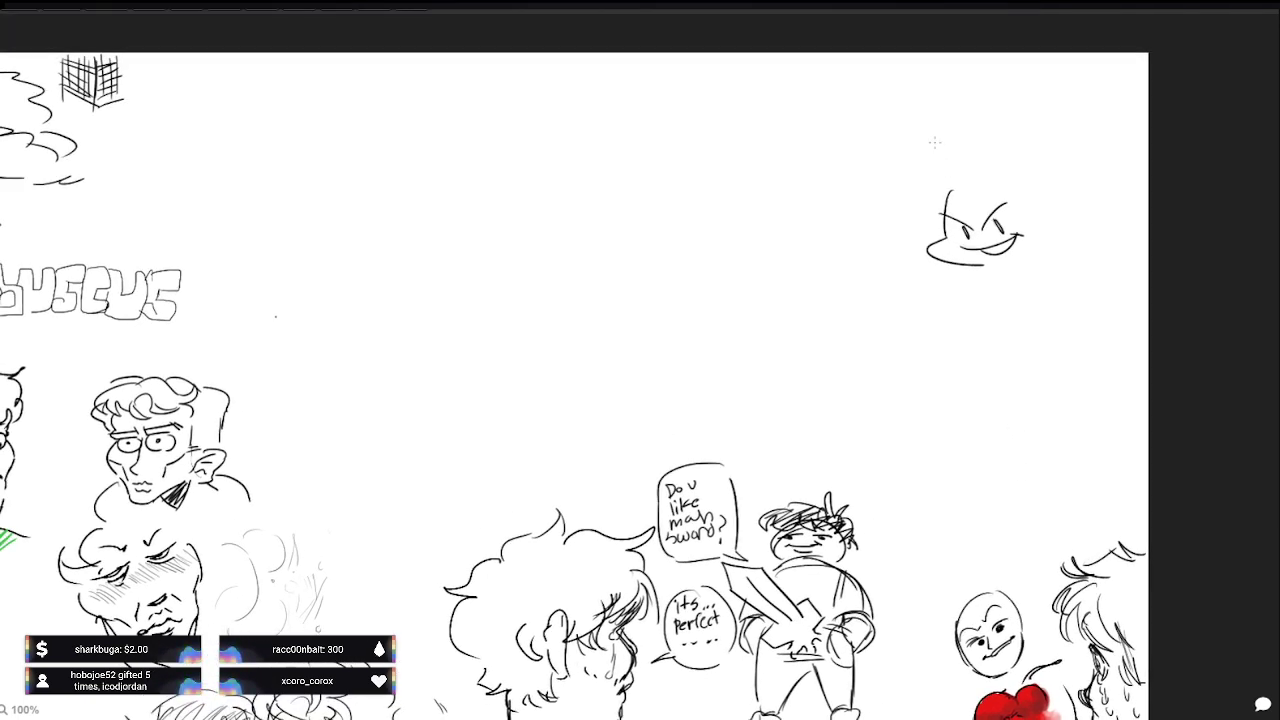
# Step: Sketch swept, spiky hair strands over the smirking face's forehead, undoing the rejected strokes
pyautogui.moveTo(972, 177)
pyautogui.mouseDown()
pyautogui.moveTo(943, 181)
pyautogui.moveTo(962, 186)
pyautogui.mouseUp()
pyautogui.hotkey('ctrl', 'z')
pyautogui.moveTo(949, 177)
pyautogui.mouseDown()
pyautogui.moveTo(894, 233)
pyautogui.moveTo(929, 201)
pyautogui.moveTo(936, 226)
pyautogui.mouseUp()
pyautogui.moveTo(960, 178); pyautogui.dragTo(959, 192)
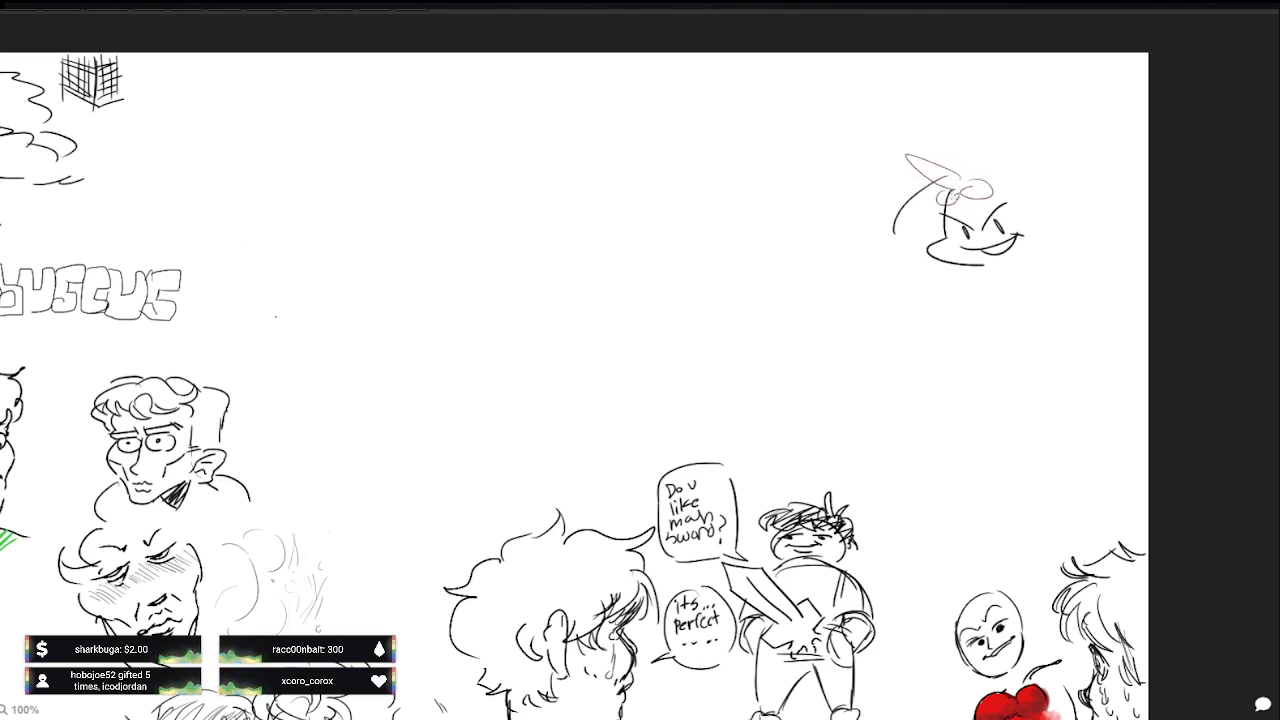
pyautogui.hotkey('ctrl', 'z')
pyautogui.moveTo(898, 144)
pyautogui.mouseDown()
pyautogui.moveTo(880, 163)
pyautogui.moveTo(902, 163)
pyautogui.mouseUp()
pyautogui.hotkey('ctrl', 'z')
pyautogui.hotkey('ctrl', 'z')
pyautogui.hotkey('ctrl', 'z')
pyautogui.hotkey('ctrl', 'z')
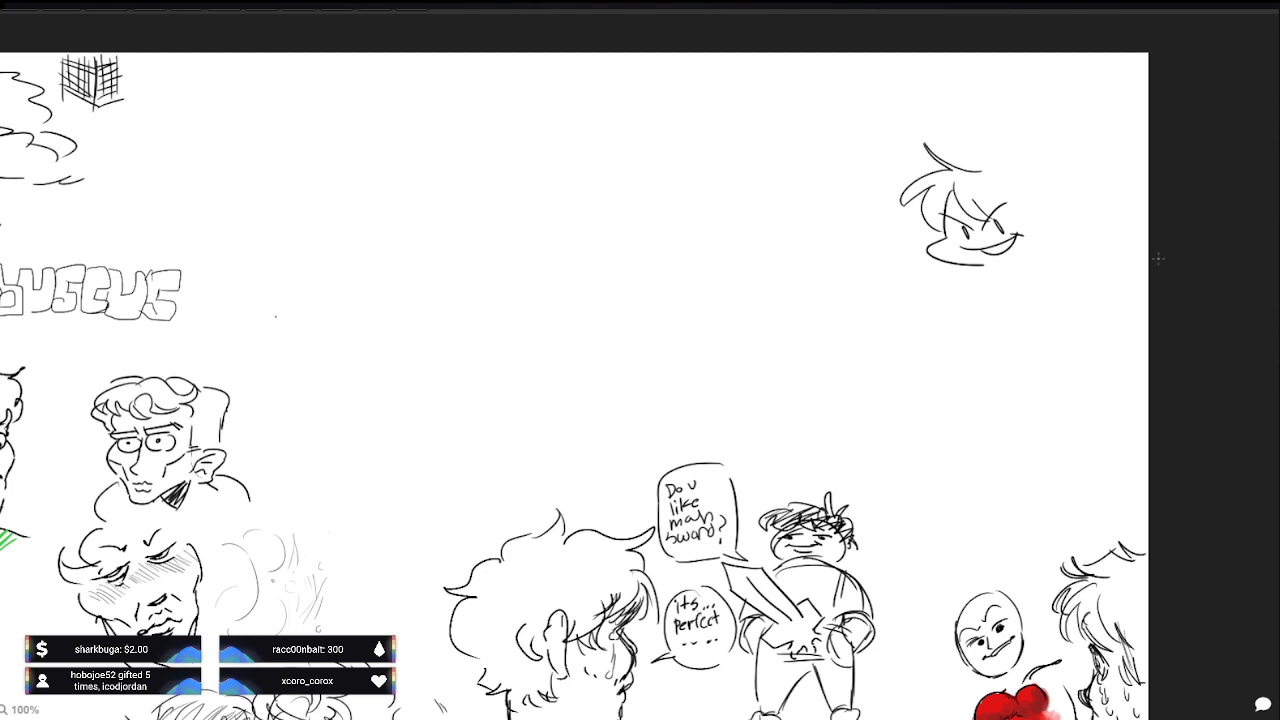
pyautogui.moveTo(972, 168)
pyautogui.mouseDown()
pyautogui.moveTo(1010, 184)
pyautogui.moveTo(866, 94)
pyautogui.moveTo(950, 176)
pyautogui.mouseUp()
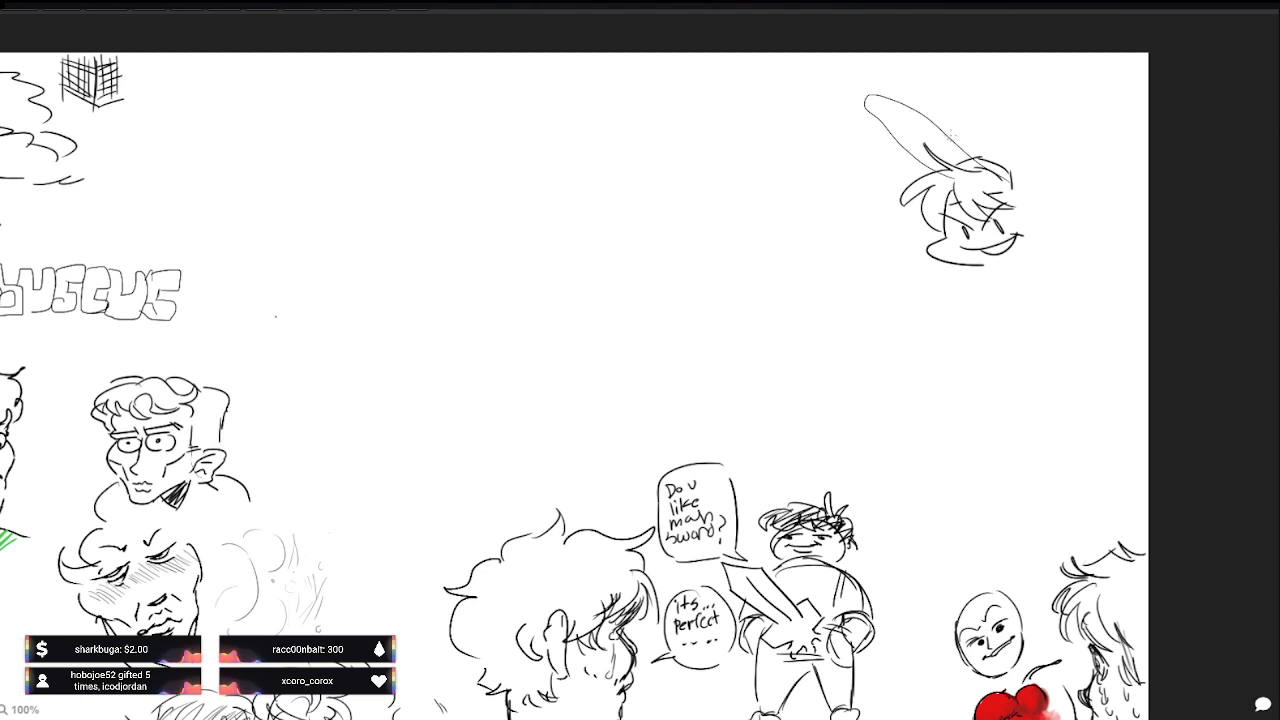
# Step: Replace the rounded cap attempt on the smirking face with an angular cap outline and side hair strands
pyautogui.moveTo(948, 132)
pyautogui.mouseDown()
pyautogui.moveTo(1018, 148)
pyautogui.moveTo(1048, 204)
pyautogui.moveTo(1006, 184)
pyautogui.mouseUp()
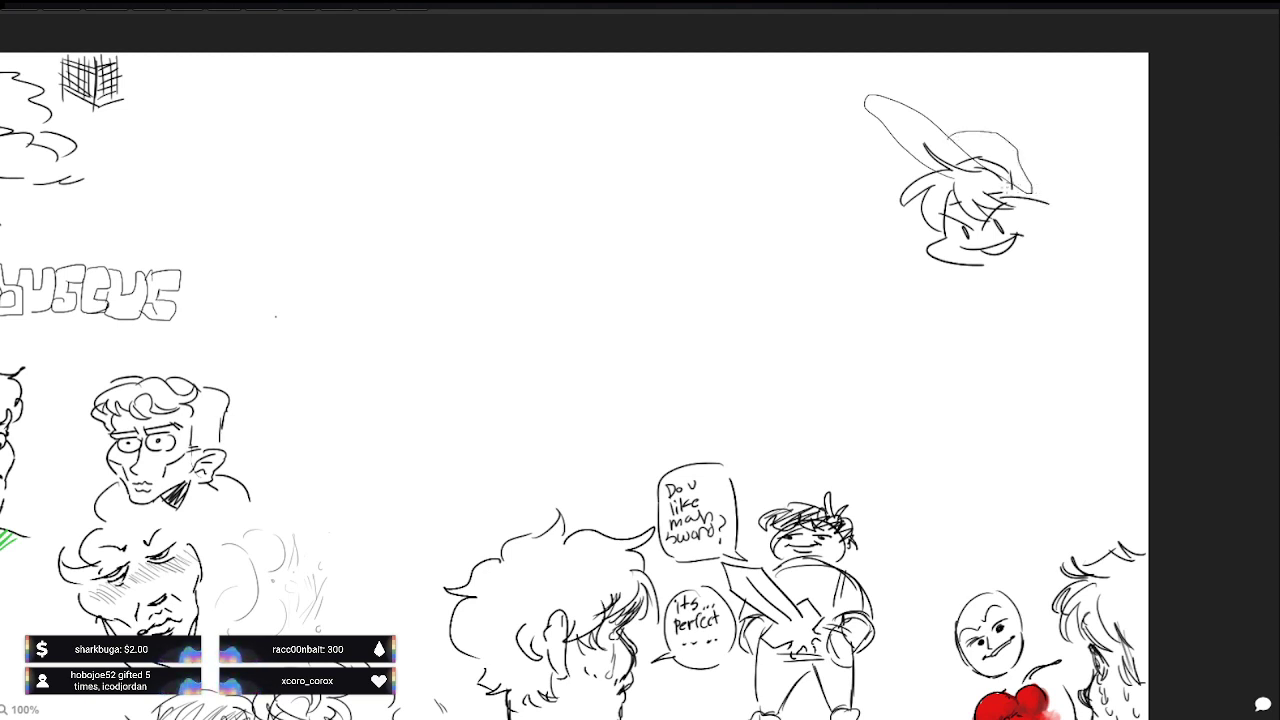
pyautogui.hotkey('ctrl', 'z')
pyautogui.hotkey('ctrl', 'z')
pyautogui.moveTo(946, 155)
pyautogui.mouseDown()
pyautogui.moveTo(1038, 150)
pyautogui.moveTo(1062, 176)
pyautogui.moveTo(1062, 202)
pyautogui.mouseUp()
pyautogui.moveTo(1046, 156); pyautogui.dragTo(1062, 176)
pyautogui.moveTo(1030, 190)
pyautogui.mouseDown()
pyautogui.moveTo(928, 130)
pyautogui.moveTo(829, 158)
pyautogui.moveTo(896, 216)
pyautogui.moveTo(928, 204)
pyautogui.moveTo(1046, 216)
pyautogui.mouseUp()
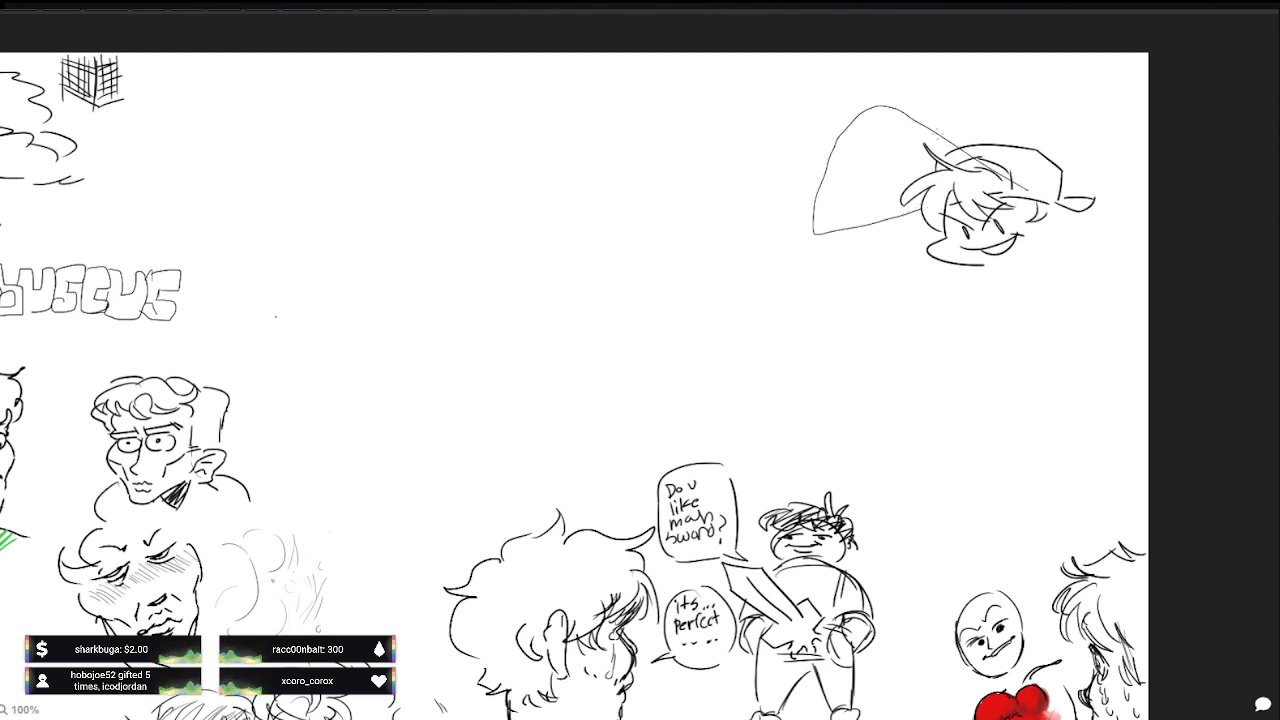
# Step: Add jagged hair tufts along the smirking face's cheeks, undoing the attempt at a taller cap crown
pyautogui.moveTo(952, 132)
pyautogui.mouseDown()
pyautogui.moveTo(952, 121)
pyautogui.moveTo(1046, 121)
pyautogui.moveTo(1070, 176)
pyautogui.moveTo(1035, 238)
pyautogui.mouseUp()
pyautogui.moveTo(914, 186); pyautogui.dragTo(922, 246)
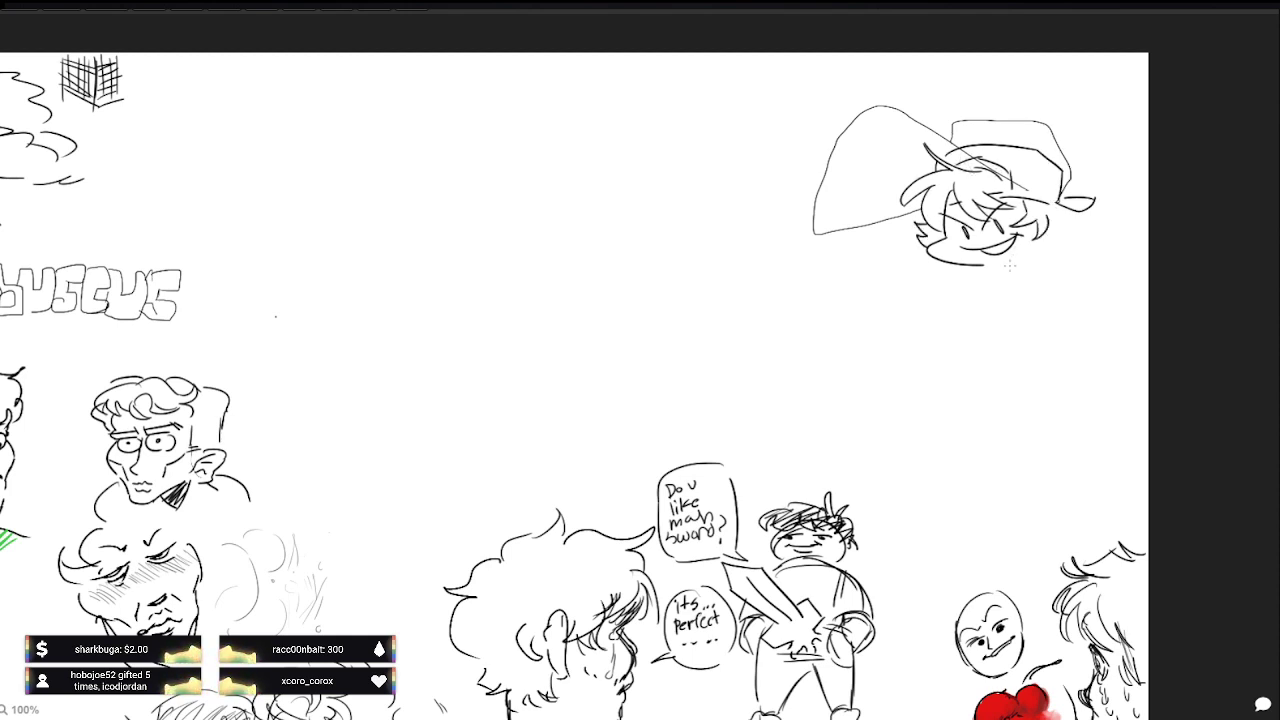
pyautogui.moveTo(971, 171); pyautogui.dragTo(971, 201)
pyautogui.hotkey('ctrl', 'z')
pyautogui.hotkey('ctrl', 'z')
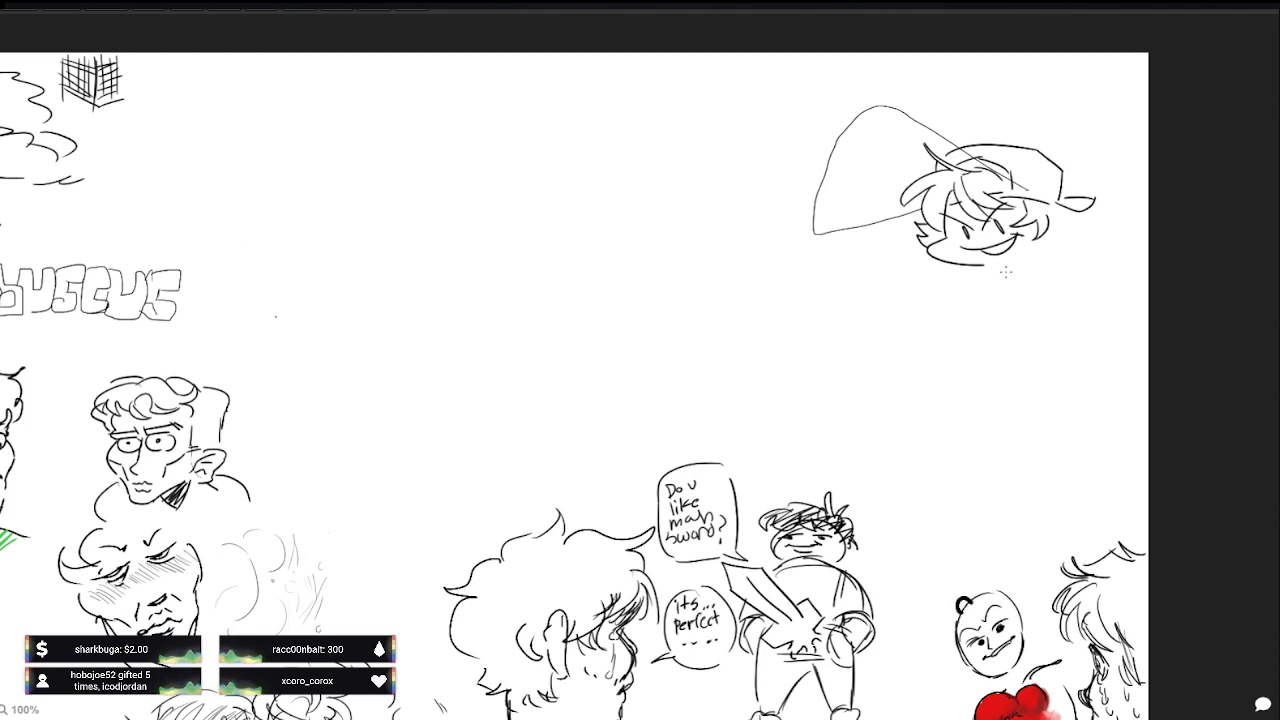
# Step: Finish the capped figure's head with hatched hair, spiky back strands, a pointed chin tuft and a jacket collar
pyautogui.moveTo(914, 220)
pyautogui.mouseDown()
pyautogui.moveTo(932, 180)
pyautogui.moveTo(966, 166)
pyautogui.mouseUp()
pyautogui.moveTo(958, 200); pyautogui.dragTo(970, 184)
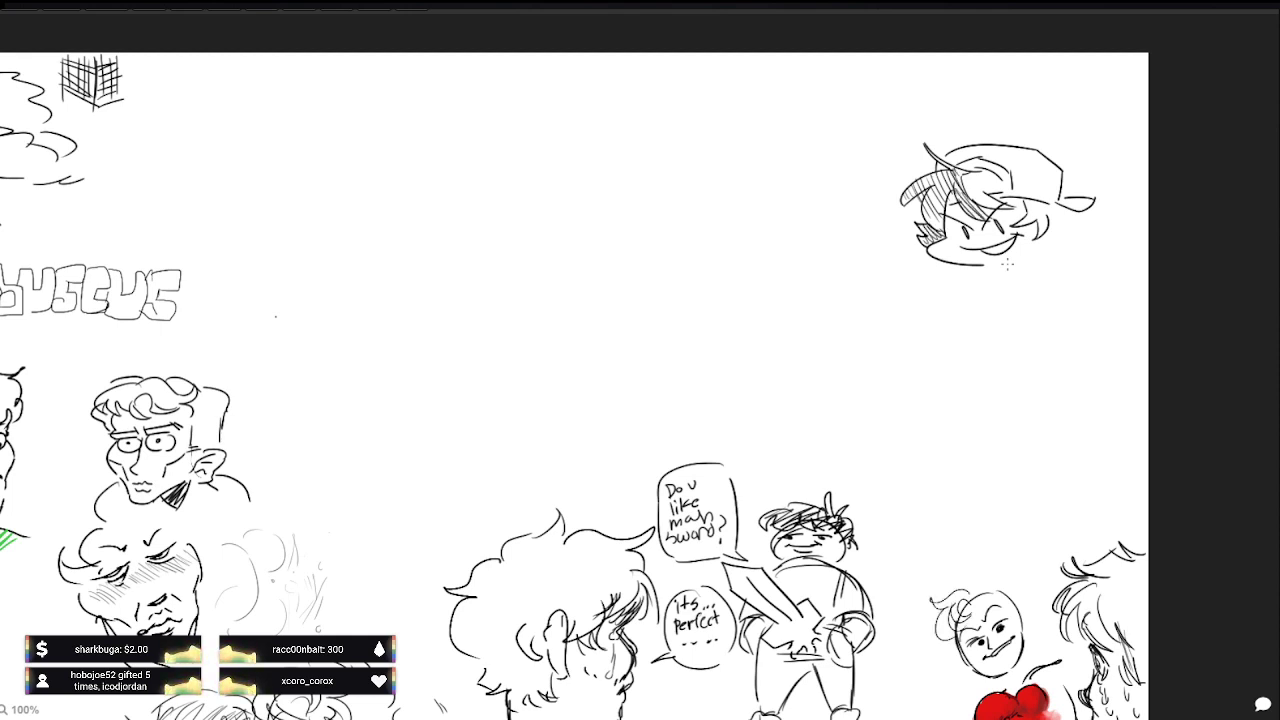
pyautogui.moveTo(1048, 216)
pyautogui.mouseDown()
pyautogui.moveTo(1034, 240)
pyautogui.moveTo(1058, 218)
pyautogui.moveTo(1080, 240)
pyautogui.moveTo(1064, 250)
pyautogui.mouseUp()
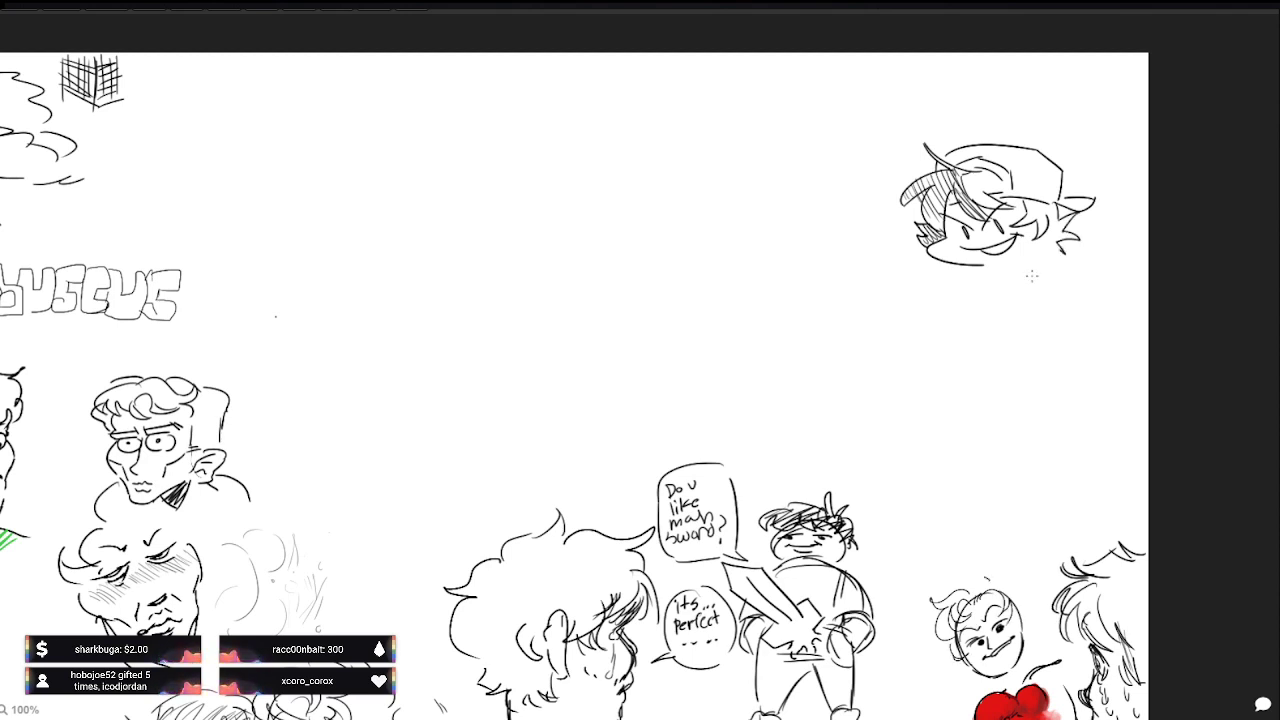
pyautogui.moveTo(945, 264)
pyautogui.mouseDown()
pyautogui.moveTo(943, 276)
pyautogui.moveTo(955, 272)
pyautogui.mouseUp()
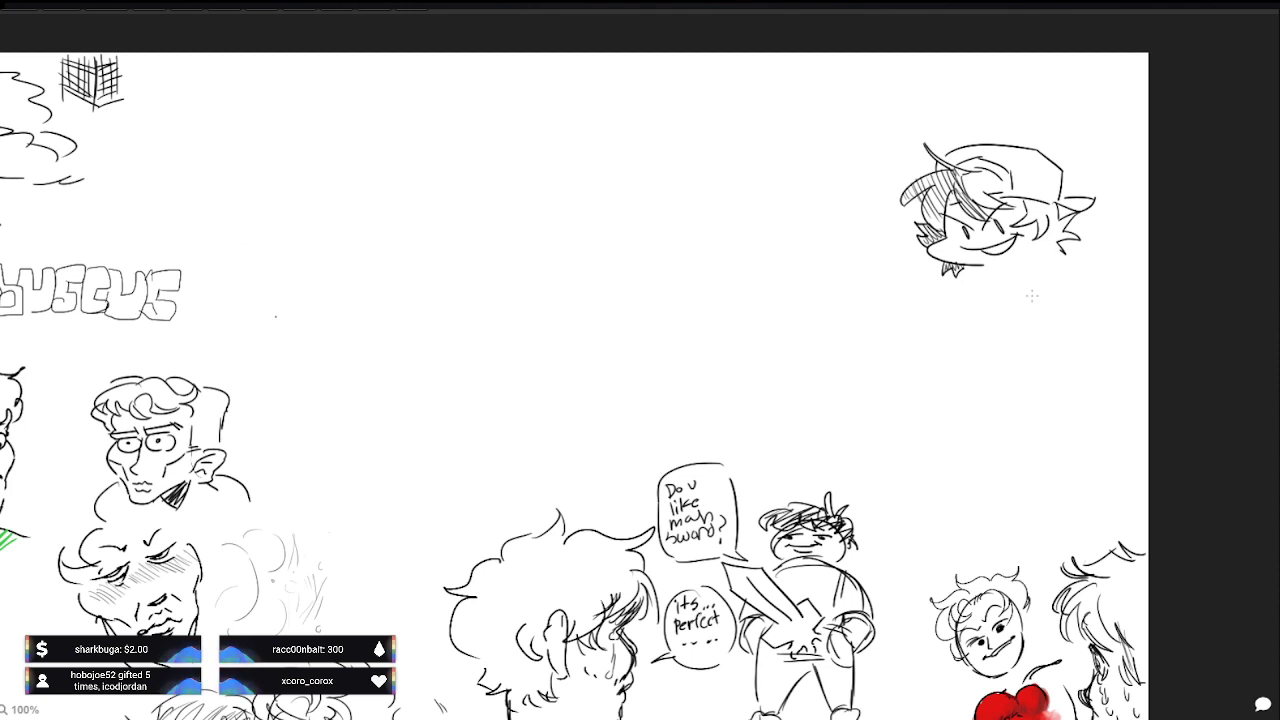
pyautogui.moveTo(1029, 241); pyautogui.dragTo(1043, 231)
pyautogui.moveTo(997, 274)
pyautogui.mouseDown()
pyautogui.moveTo(1052, 233)
pyautogui.moveTo(1072, 256)
pyautogui.moveTo(1080, 236)
pyautogui.moveTo(1090, 262)
pyautogui.mouseUp()
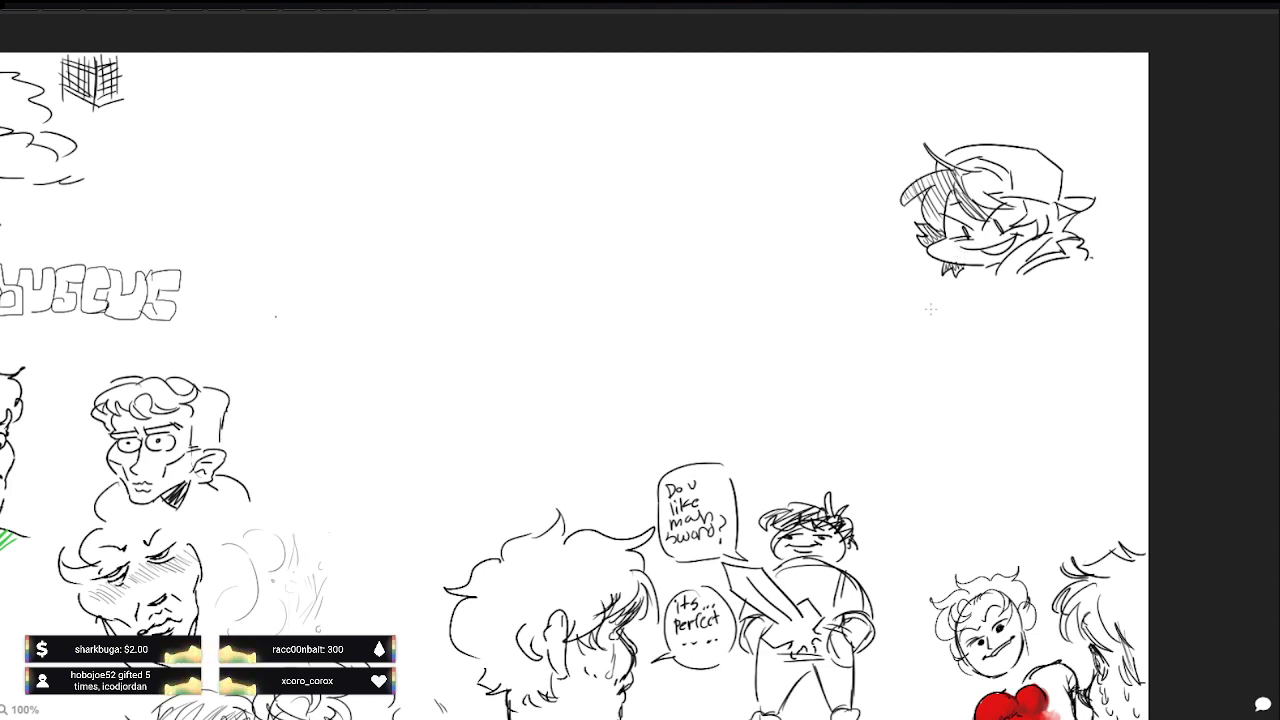
# Step: Draw a ball with a cross mark before the capped figure, and two oval eyes framed by ragged hair beside it
pyautogui.moveTo(892, 248); pyautogui.dragTo(898, 272)
pyautogui.moveTo(806, 192)
pyautogui.mouseDown()
pyautogui.moveTo(806, 212)
pyautogui.moveTo(808, 194)
pyautogui.moveTo(844, 196)
pyautogui.mouseUp()
pyautogui.moveTo(901, 312); pyautogui.dragTo(926, 298)
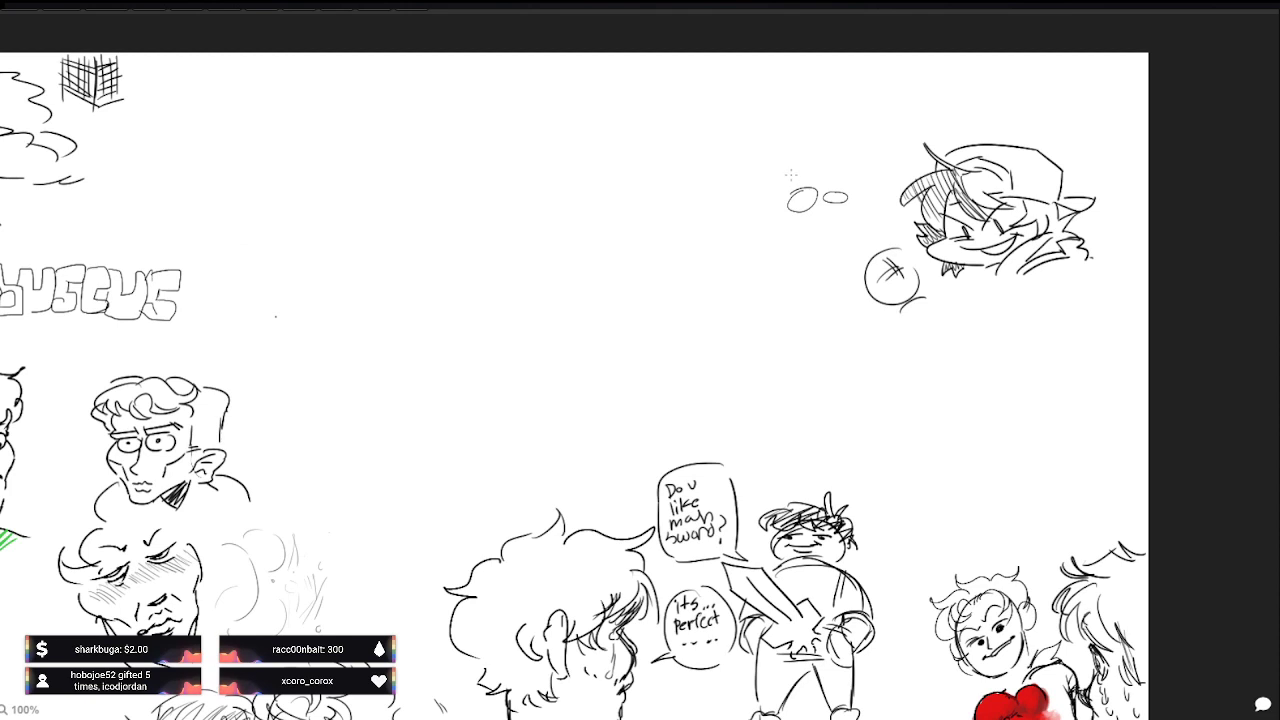
pyautogui.moveTo(785, 175)
pyautogui.mouseDown()
pyautogui.moveTo(748, 228)
pyautogui.moveTo(786, 246)
pyautogui.moveTo(800, 210)
pyautogui.moveTo(866, 214)
pyautogui.mouseUp()
pyautogui.moveTo(926, 298); pyautogui.dragTo(942, 310)
pyautogui.moveTo(866, 210)
pyautogui.mouseDown()
pyautogui.moveTo(856, 250)
pyautogui.moveTo(836, 238)
pyautogui.mouseUp()
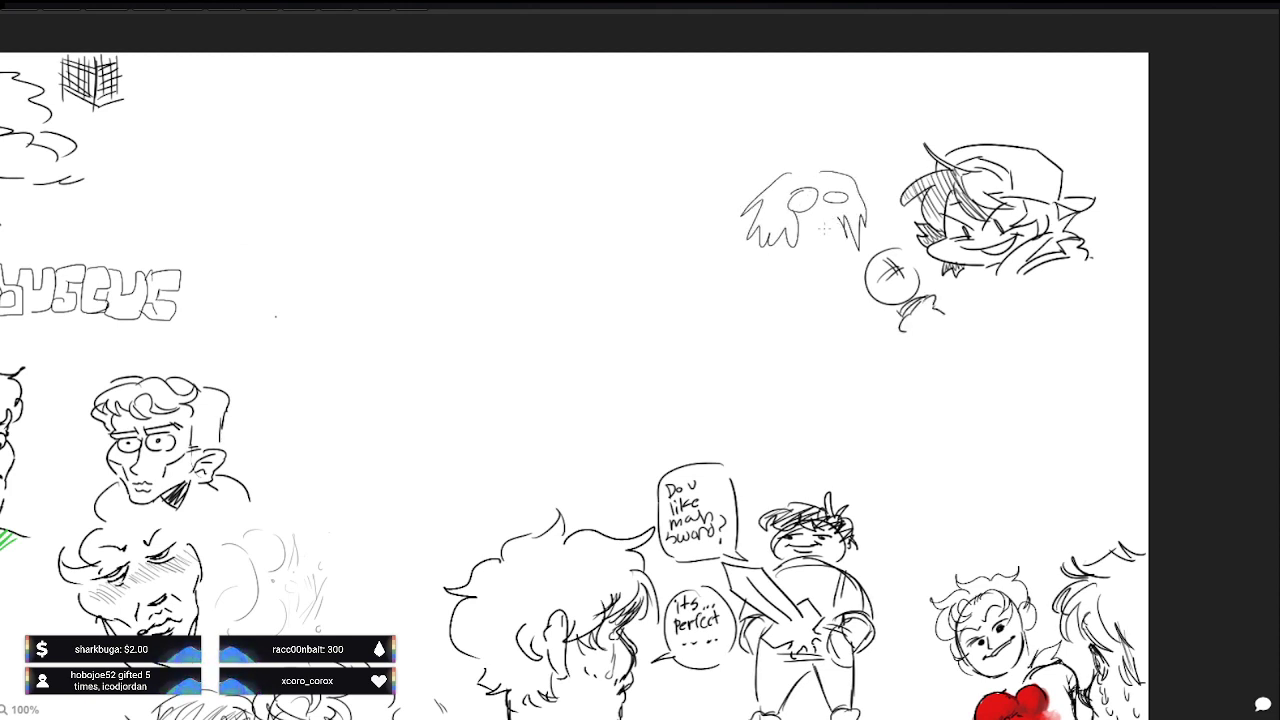
# Step: Complete the jagged fist below the marked ball and add a nose, smile and crown line to the shaggy-haired face
pyautogui.moveTo(902, 328); pyautogui.dragTo(910, 334)
pyautogui.moveTo(807, 217)
pyautogui.mouseDown()
pyautogui.moveTo(827, 212)
pyautogui.moveTo(810, 231)
pyautogui.moveTo(793, 212)
pyautogui.mouseUp()
pyautogui.moveTo(906, 328); pyautogui.dragTo(934, 342)
pyautogui.moveTo(786, 170); pyautogui.dragTo(834, 176)
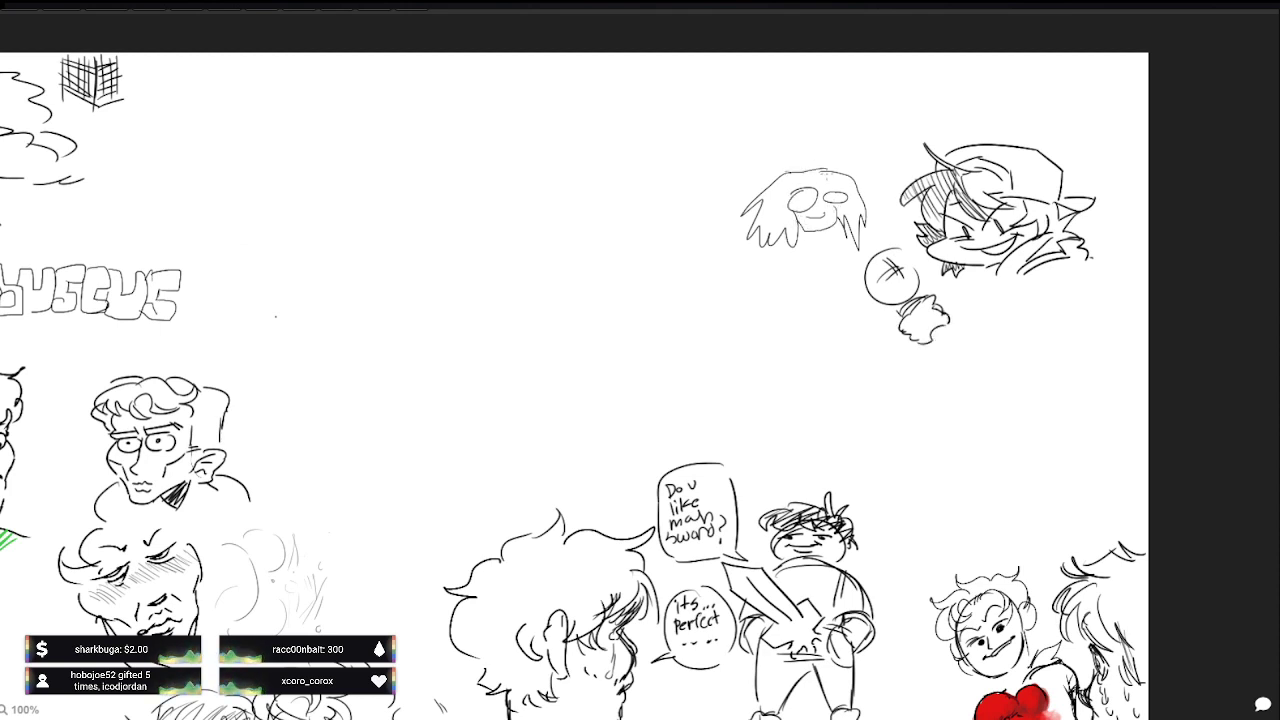
pyautogui.moveTo(932, 314); pyautogui.dragTo(950, 338)
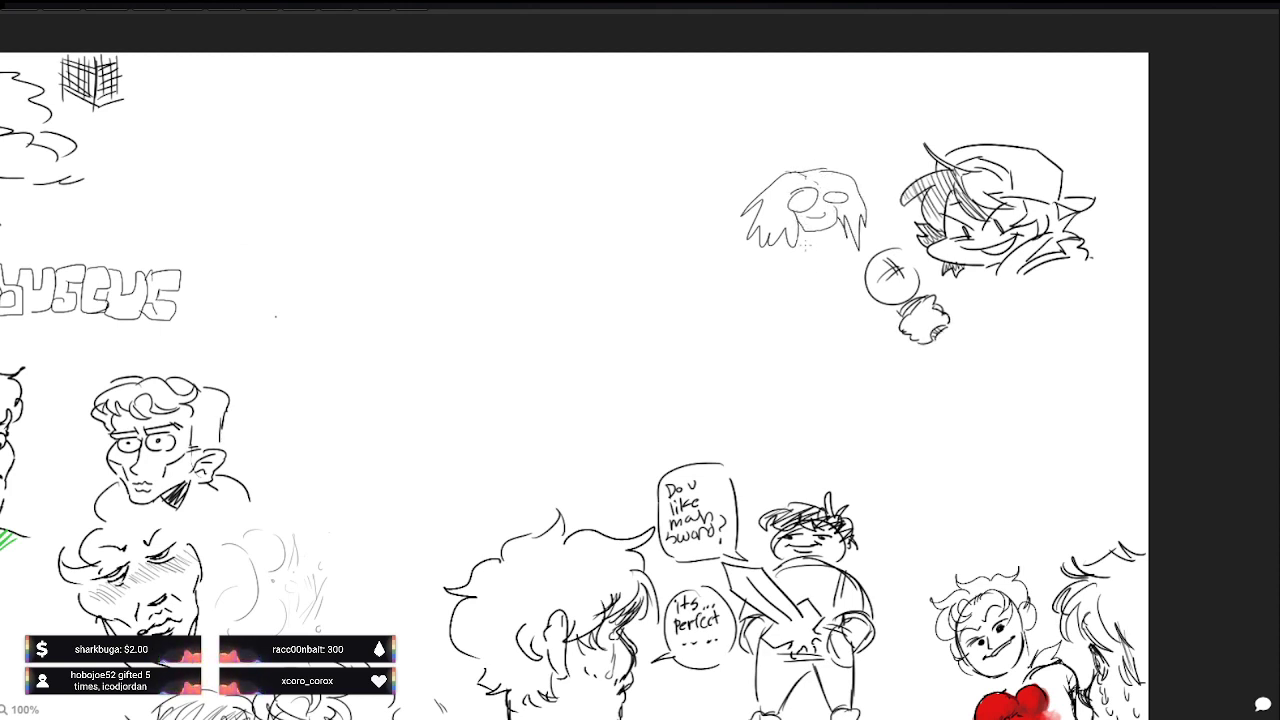
# Step: Sketch the shaggy-haired figure's chest, curved waist and hips, and one bent arm, undoing the rejected strokes
pyautogui.moveTo(797, 254); pyautogui.dragTo(838, 254)
pyautogui.hotkey('ctrl', 'z')
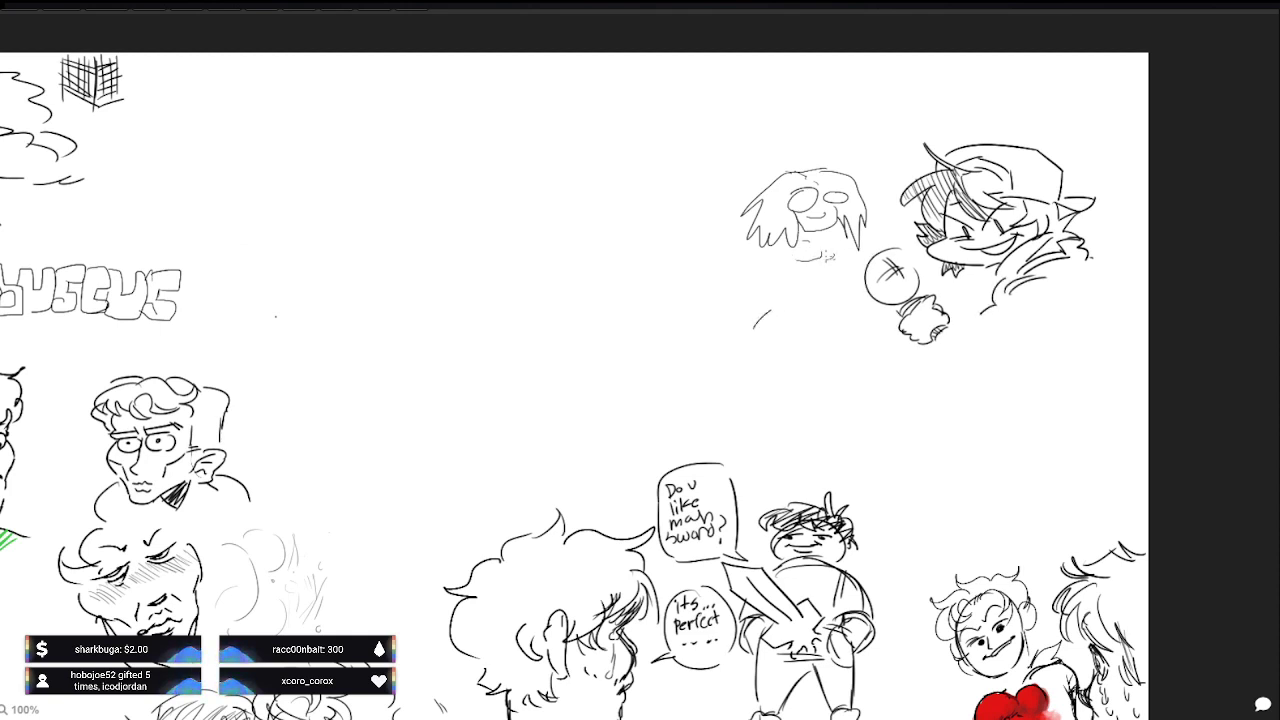
pyautogui.moveTo(824, 252)
pyautogui.mouseDown()
pyautogui.moveTo(805, 266)
pyautogui.moveTo(776, 253)
pyautogui.moveTo(820, 260)
pyautogui.moveTo(849, 246)
pyautogui.mouseUp()
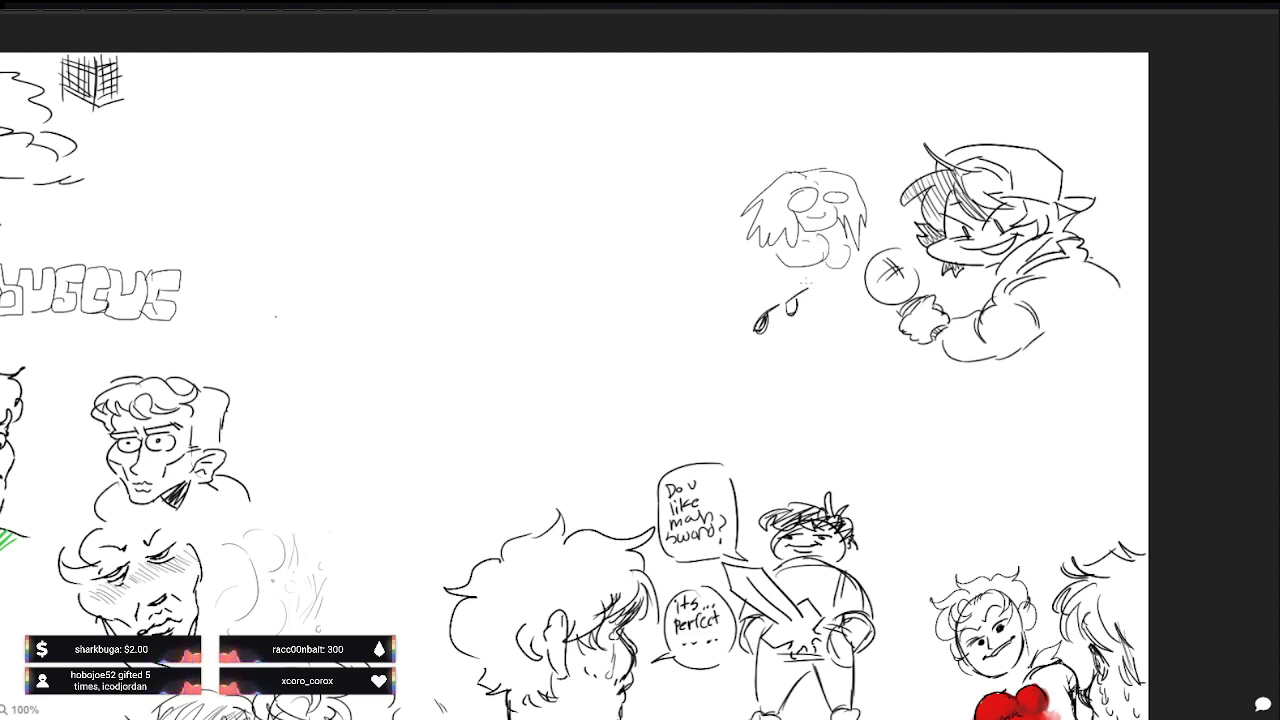
pyautogui.moveTo(790, 300); pyautogui.dragTo(796, 314)
pyautogui.moveTo(788, 270)
pyautogui.mouseDown()
pyautogui.moveTo(806, 302)
pyautogui.moveTo(797, 333)
pyautogui.moveTo(848, 311)
pyautogui.mouseUp()
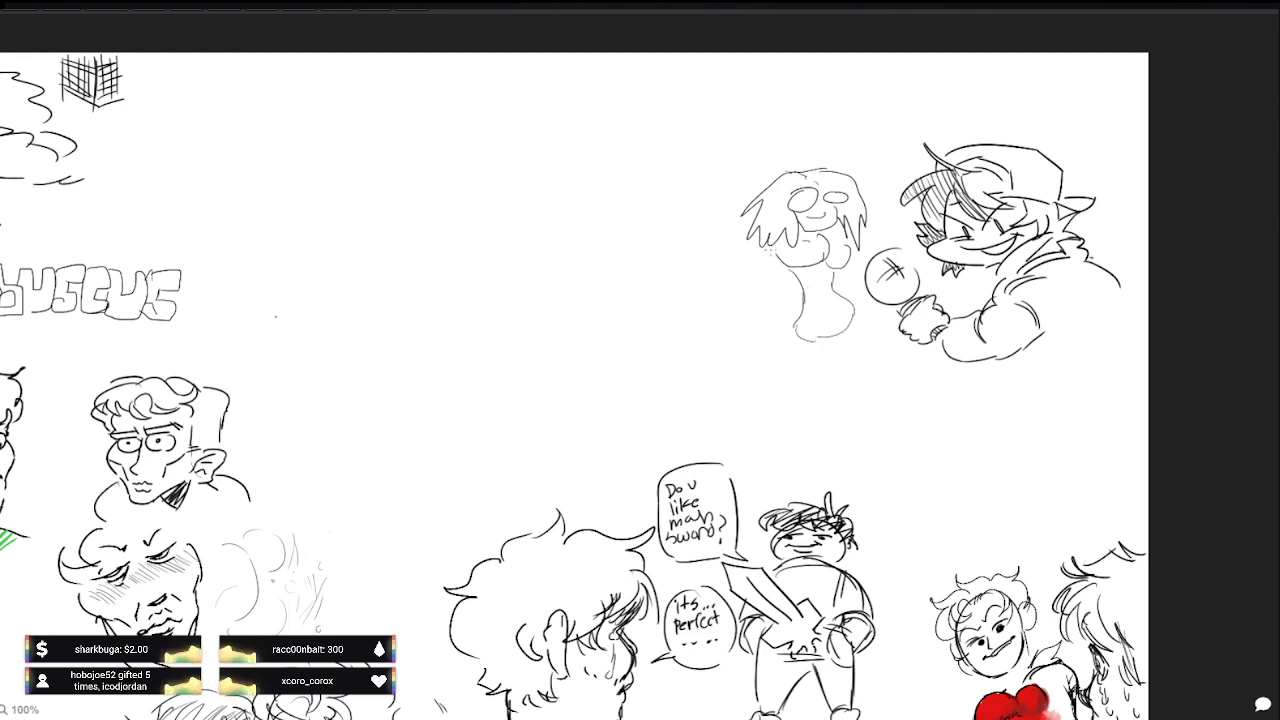
pyautogui.moveTo(768, 248)
pyautogui.mouseDown()
pyautogui.moveTo(750, 276)
pyautogui.moveTo(800, 326)
pyautogui.moveTo(808, 306)
pyautogui.moveTo(784, 284)
pyautogui.mouseUp()
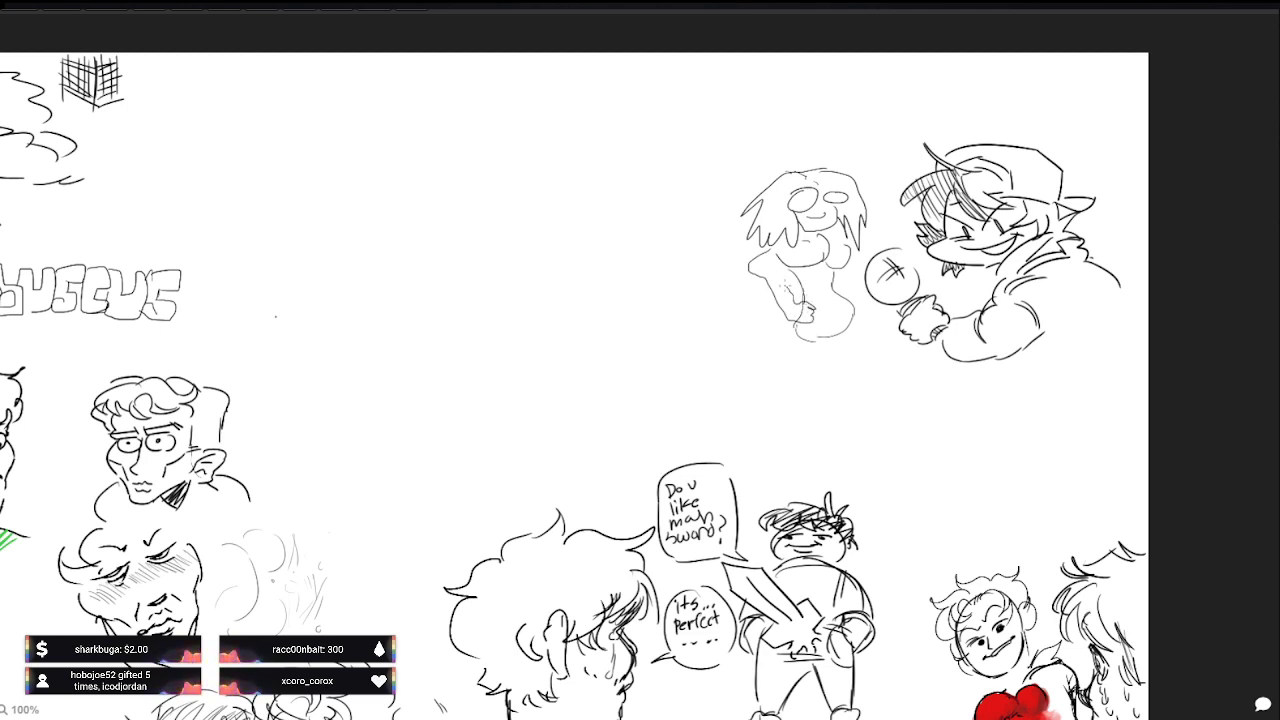
# Step: Draw a pair of slanted, half-lidded eyes above the shaggy-haired figure and add that figure's second arm
pyautogui.moveTo(906, 99)
pyautogui.mouseDown()
pyautogui.moveTo(868, 122)
pyautogui.moveTo(889, 114)
pyautogui.mouseUp()
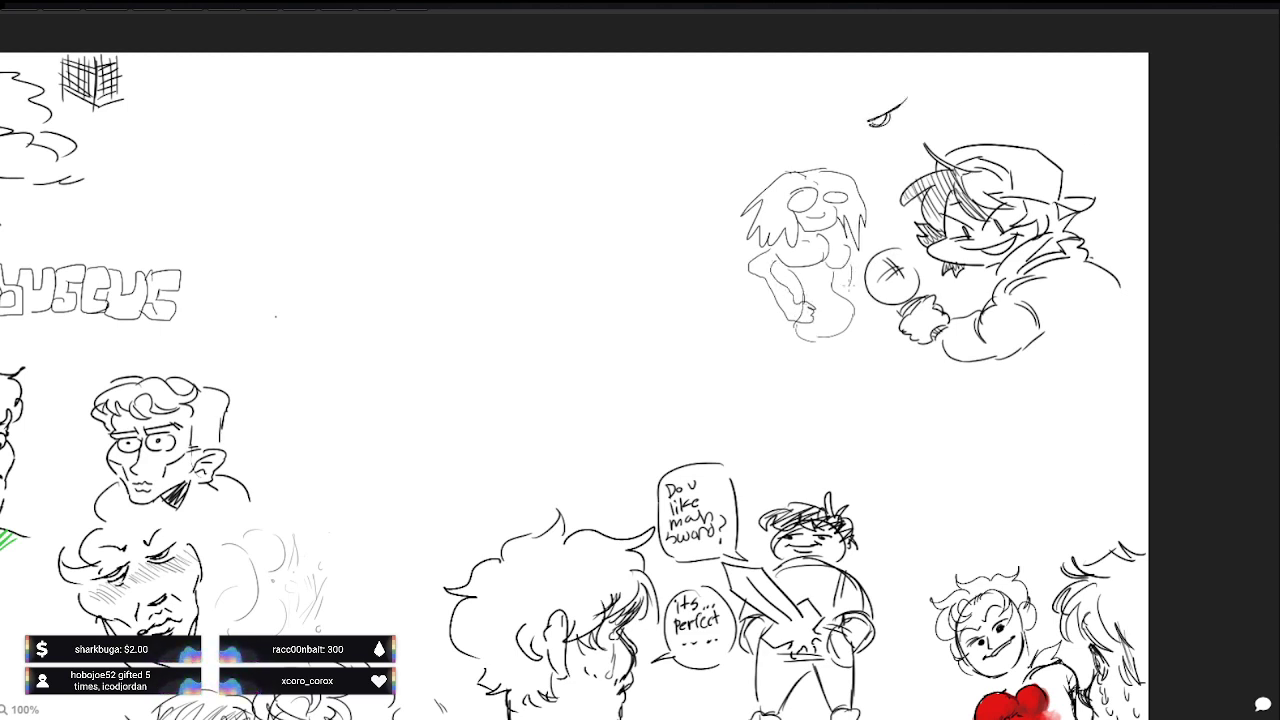
pyautogui.moveTo(852, 286)
pyautogui.mouseDown()
pyautogui.moveTo(831, 307)
pyautogui.moveTo(846, 312)
pyautogui.mouseUp()
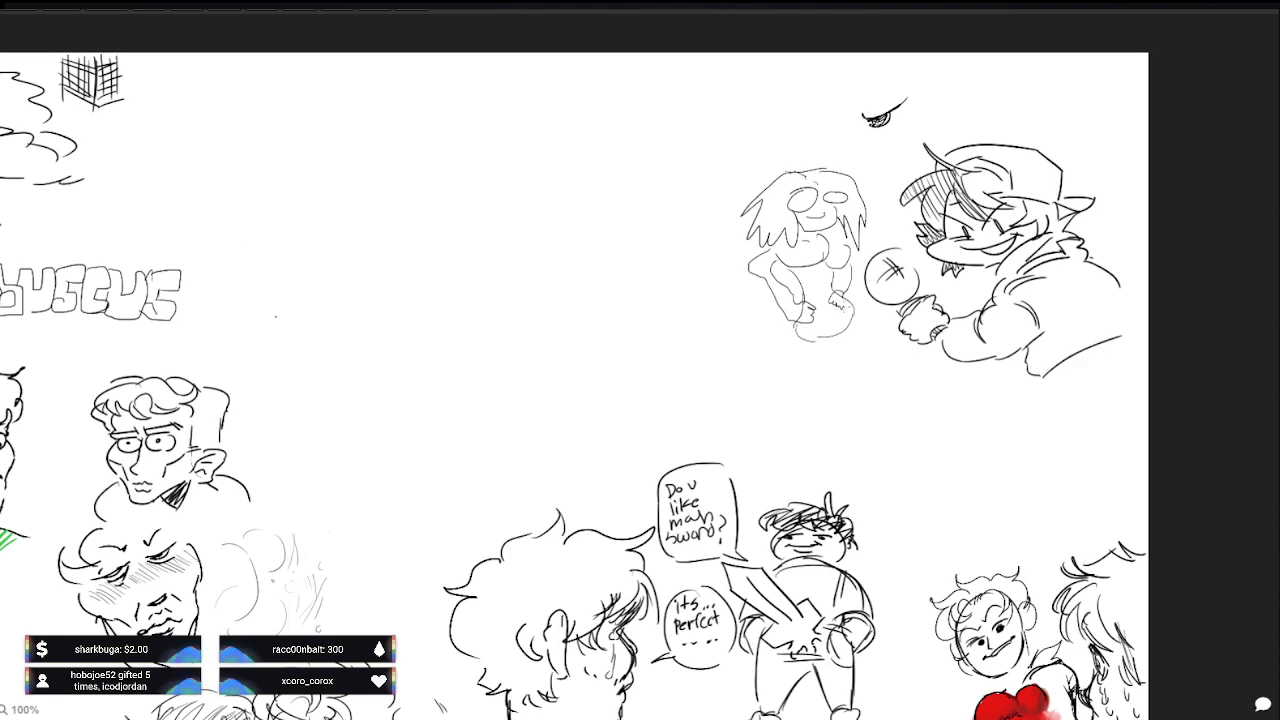
pyautogui.moveTo(922, 99)
pyautogui.mouseDown()
pyautogui.moveTo(945, 83)
pyautogui.moveTo(912, 106)
pyautogui.mouseUp()
pyautogui.moveTo(804, 334); pyautogui.dragTo(802, 346)
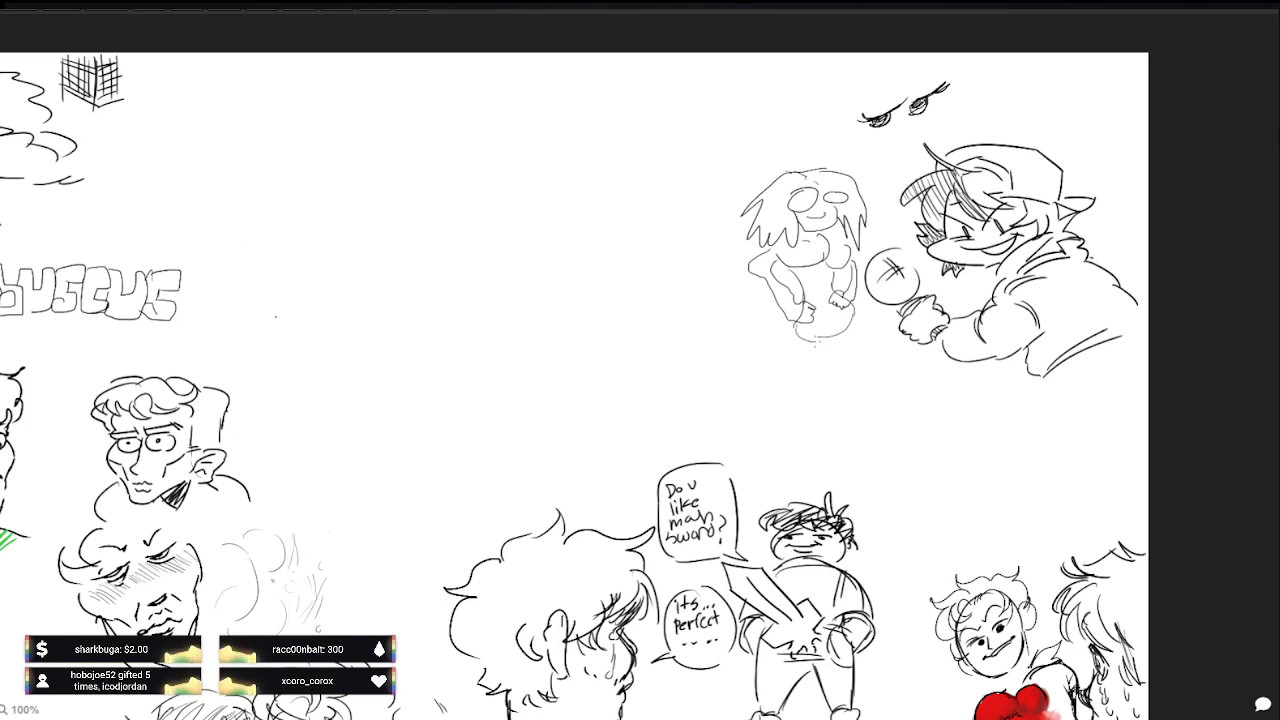
# Step: Give the half-lidded face small lips and wavy hair, and add pupils and heavy lashes to the shaggy figure's eyes
pyautogui.moveTo(898, 138); pyautogui.dragTo(918, 130)
pyautogui.moveTo(808, 190)
pyautogui.mouseDown()
pyautogui.moveTo(790, 208)
pyautogui.moveTo(850, 192)
pyautogui.mouseUp()
pyautogui.moveTo(862, 120)
pyautogui.mouseDown()
pyautogui.moveTo(900, 106)
pyautogui.moveTo(886, 106)
pyautogui.mouseUp()
pyautogui.moveTo(796, 254); pyautogui.dragTo(808, 264)
pyautogui.moveTo(882, 88); pyautogui.dragTo(862, 118)
pyautogui.moveTo(846, 202); pyautogui.dragTo(805, 205)
pyautogui.moveTo(834, 84)
pyautogui.mouseDown()
pyautogui.moveTo(813, 117)
pyautogui.moveTo(839, 160)
pyautogui.moveTo(868, 138)
pyautogui.mouseUp()
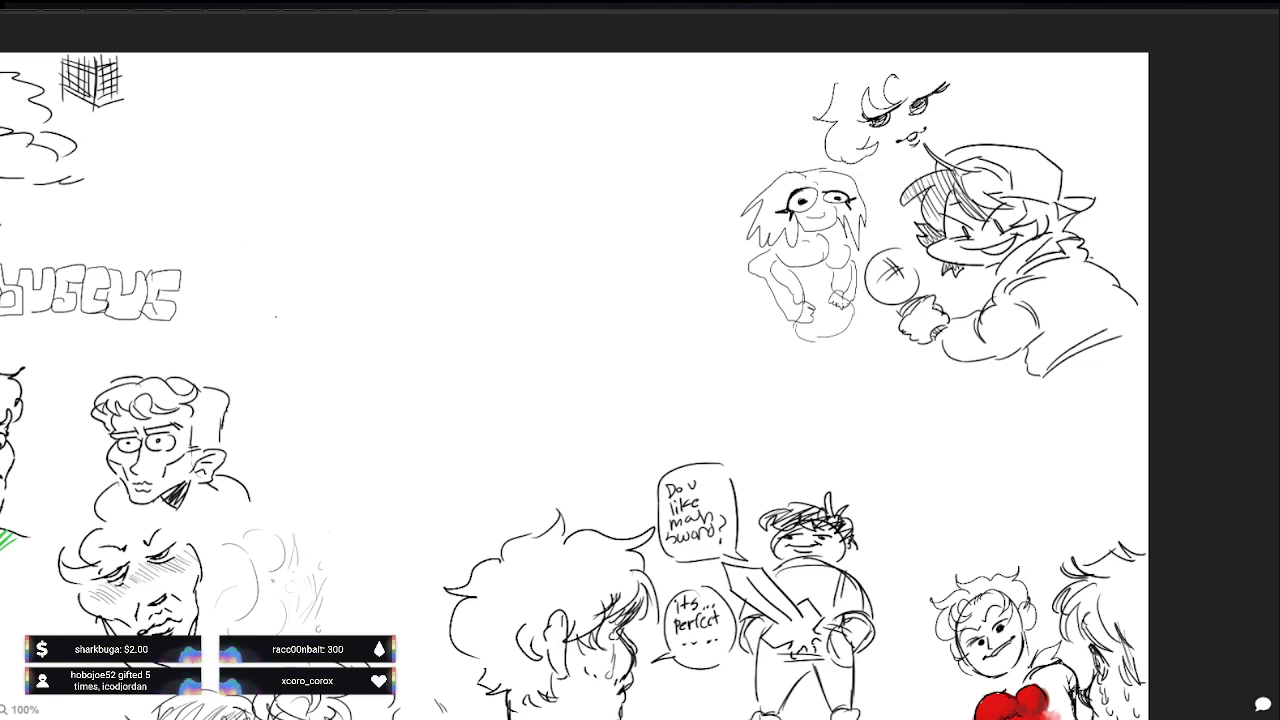
pyautogui.moveTo(946, 88)
pyautogui.mouseDown()
pyautogui.moveTo(962, 90)
pyautogui.moveTo(966, 110)
pyautogui.moveTo(927, 110)
pyautogui.mouseUp()
pyautogui.moveTo(944, 107); pyautogui.dragTo(938, 129)
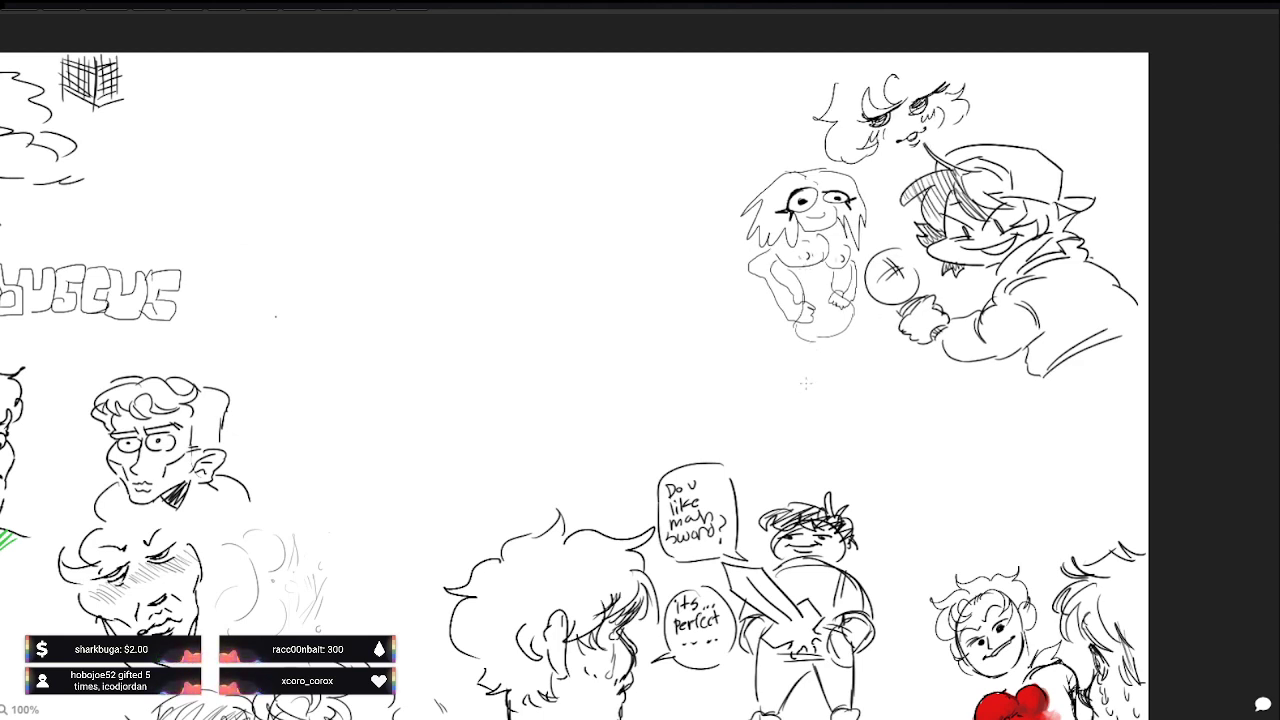
# Step: Draw two thin legs with small feet under the shaggy-haired figure and add wavy lines on its stomach
pyautogui.moveTo(810, 340); pyautogui.dragTo(826, 404)
pyautogui.moveTo(822, 341); pyautogui.dragTo(826, 398)
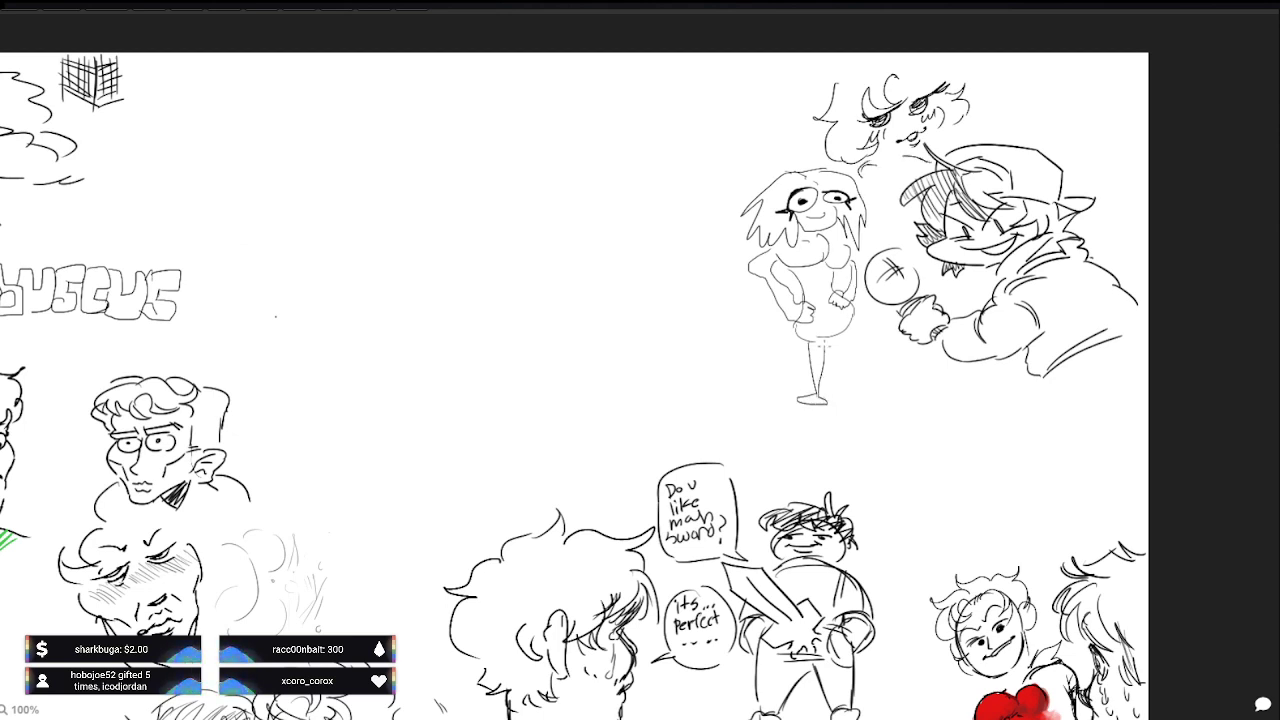
pyautogui.moveTo(838, 342); pyautogui.dragTo(841, 384)
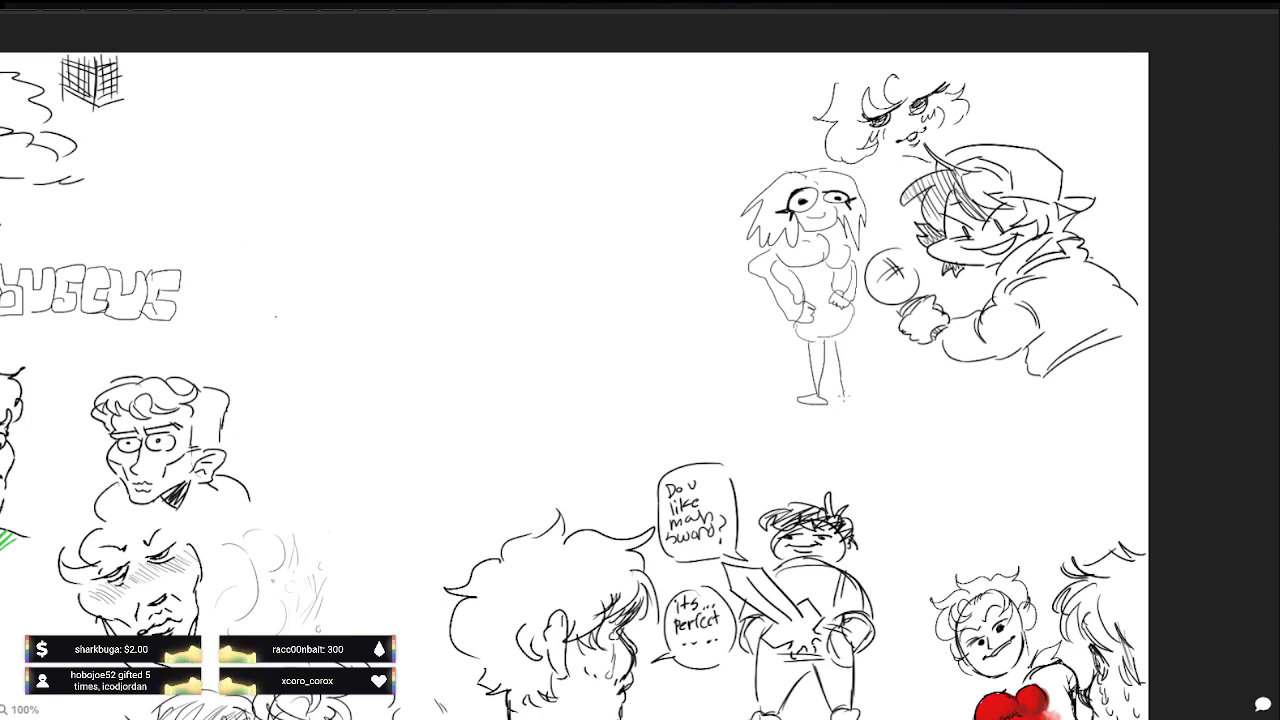
pyautogui.moveTo(850, 340); pyautogui.dragTo(854, 402)
pyautogui.moveTo(822, 276); pyautogui.dragTo(819, 286)
pyautogui.moveTo(851, 333)
pyautogui.mouseDown()
pyautogui.moveTo(851, 402)
pyautogui.moveTo(838, 403)
pyautogui.moveTo(847, 398)
pyautogui.mouseUp()
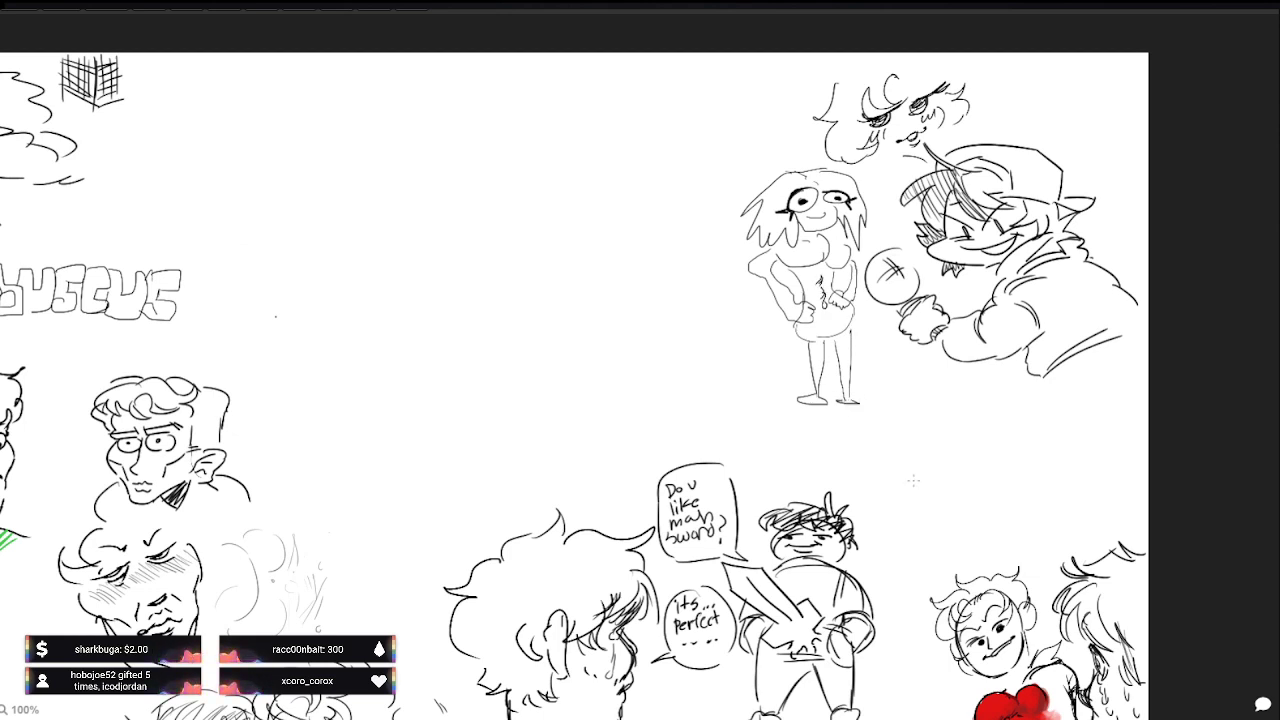
# Step: Sketch a frightened face with bulging eyes and a long, toothy open mouth below the capped figure
pyautogui.moveTo(966, 436); pyautogui.dragTo(1004, 468)
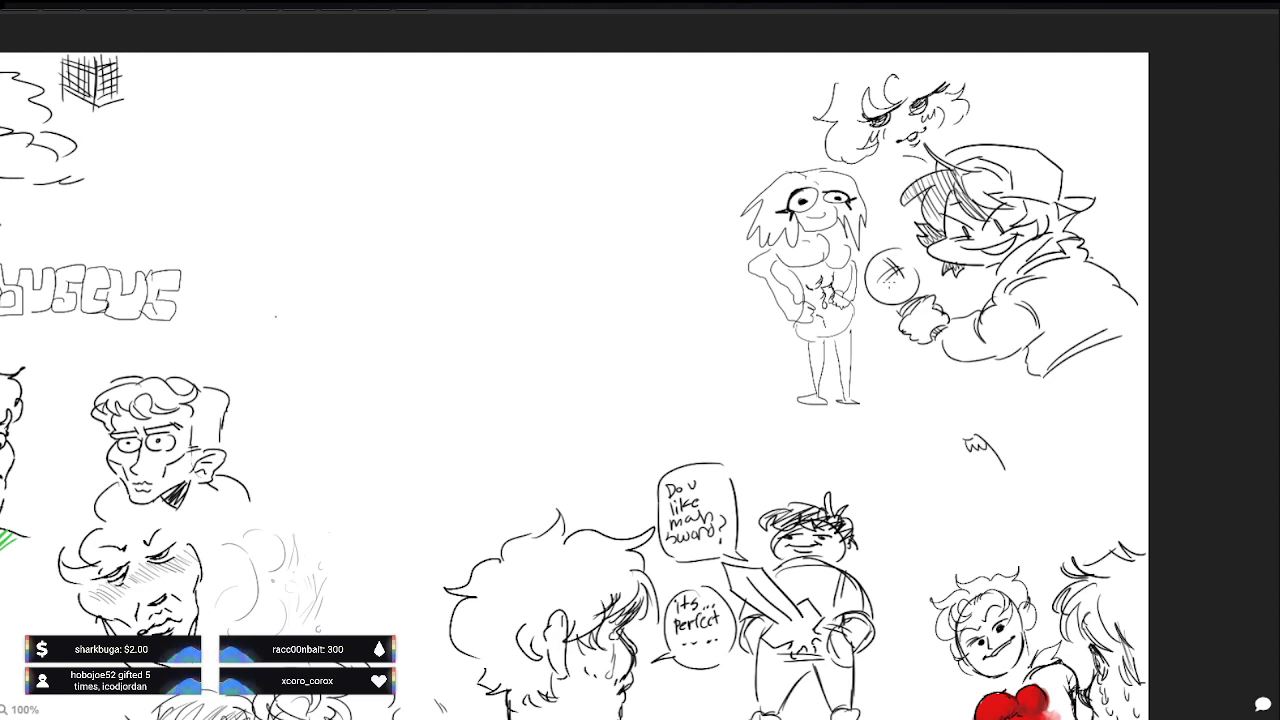
pyautogui.moveTo(966, 413)
pyautogui.mouseDown()
pyautogui.moveTo(962, 430)
pyautogui.moveTo(985, 432)
pyautogui.mouseUp()
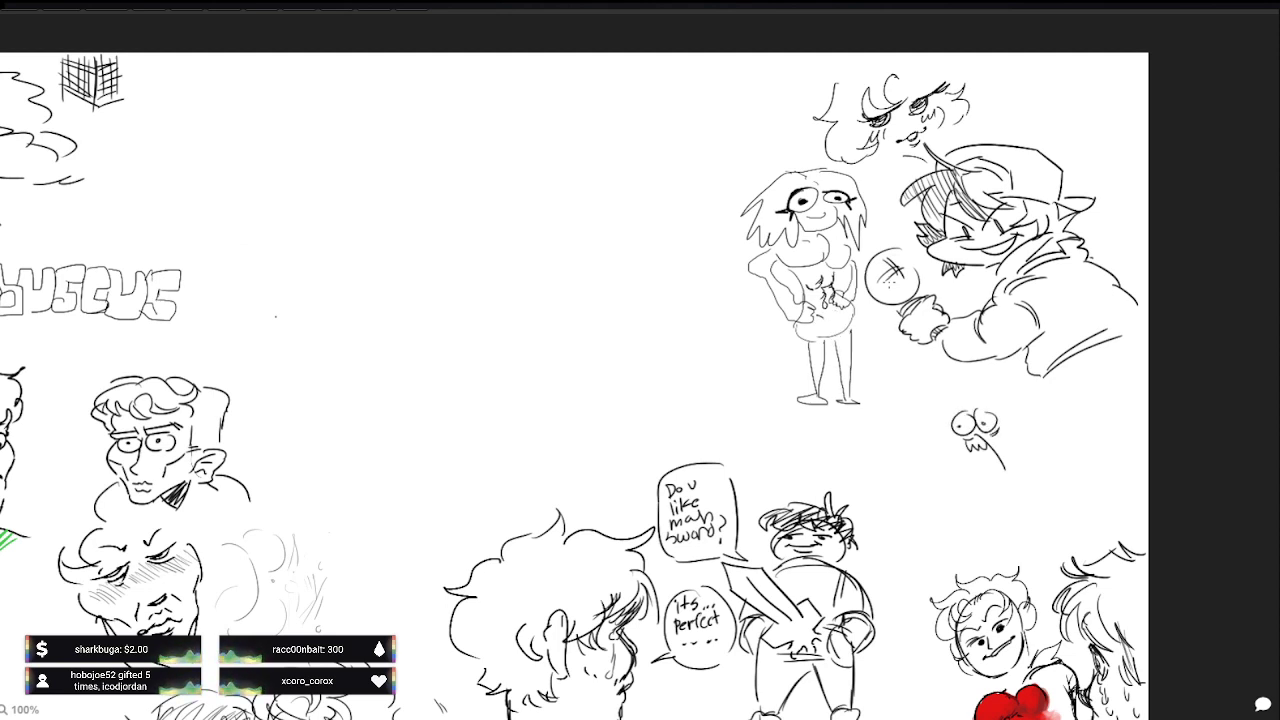
pyautogui.moveTo(846, 331)
pyautogui.mouseDown()
pyautogui.moveTo(827, 341)
pyautogui.moveTo(845, 334)
pyautogui.mouseUp()
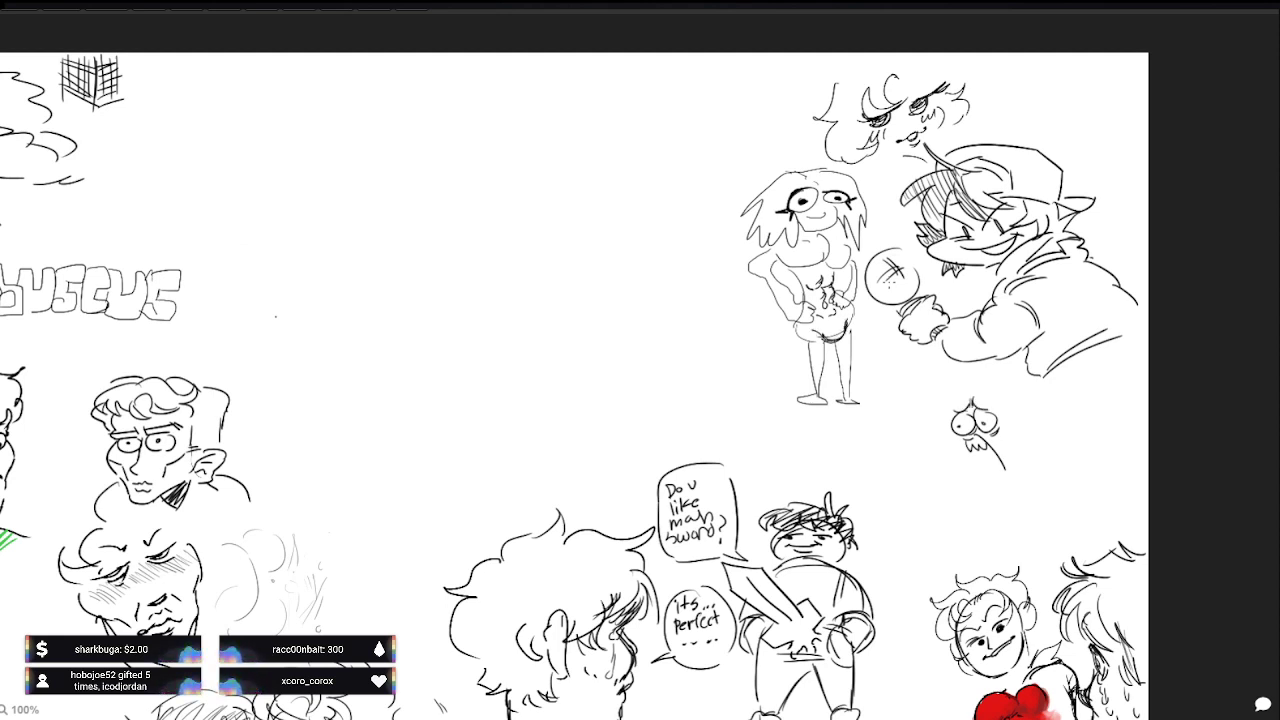
pyautogui.moveTo(999, 428); pyautogui.dragTo(991, 439)
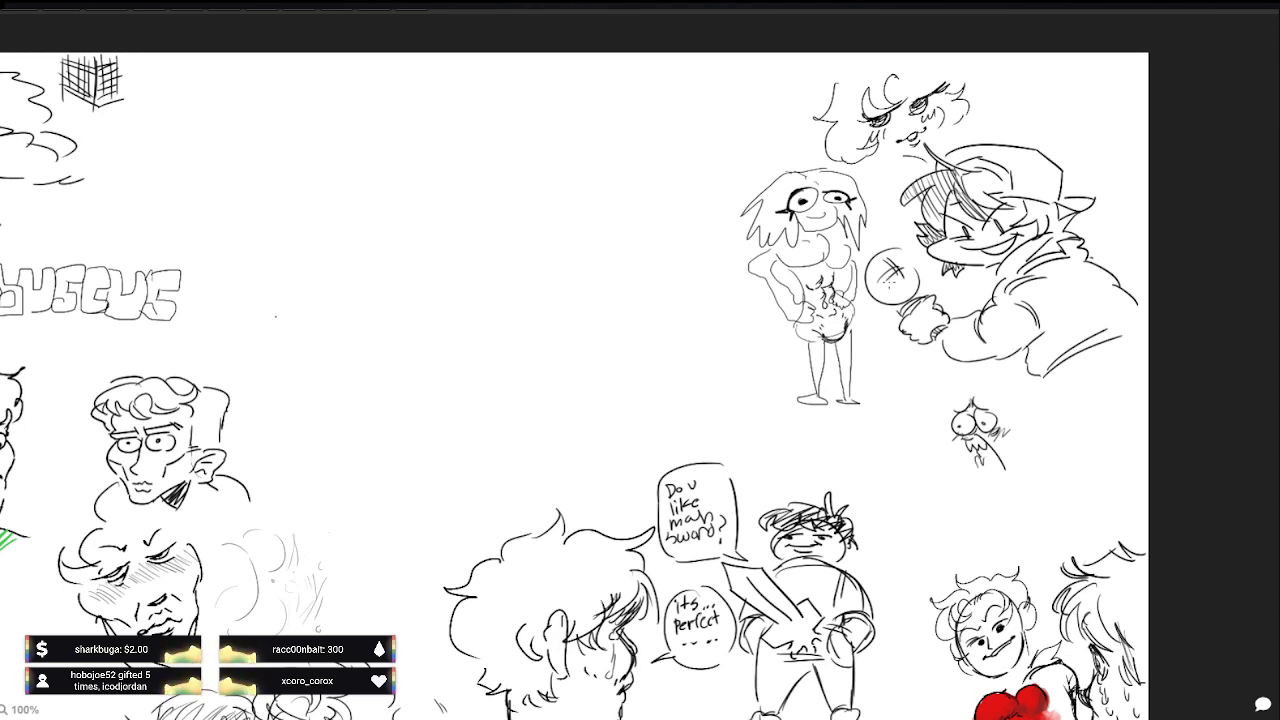
pyautogui.moveTo(986, 456); pyautogui.dragTo(1004, 477)
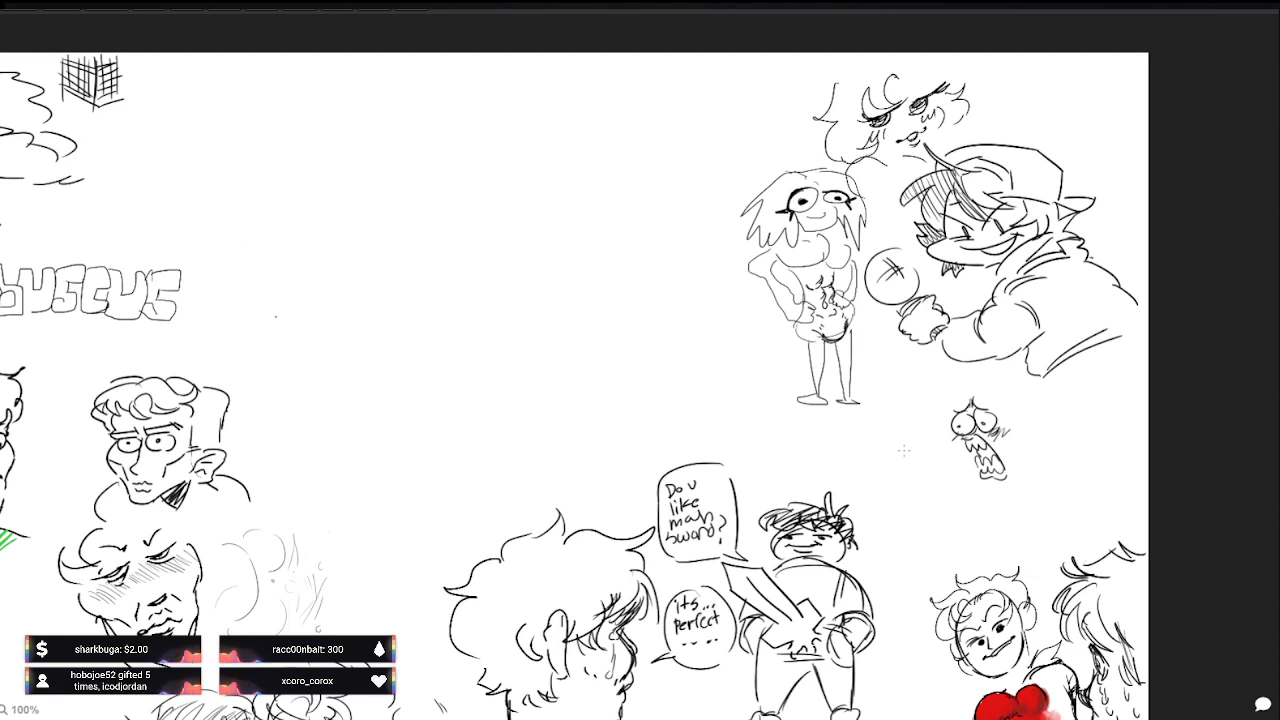
# Step: Give the frightened face a rounded cap and side hair, and draw a large staring eye facing it
pyautogui.scroll(-2, 914, 517)
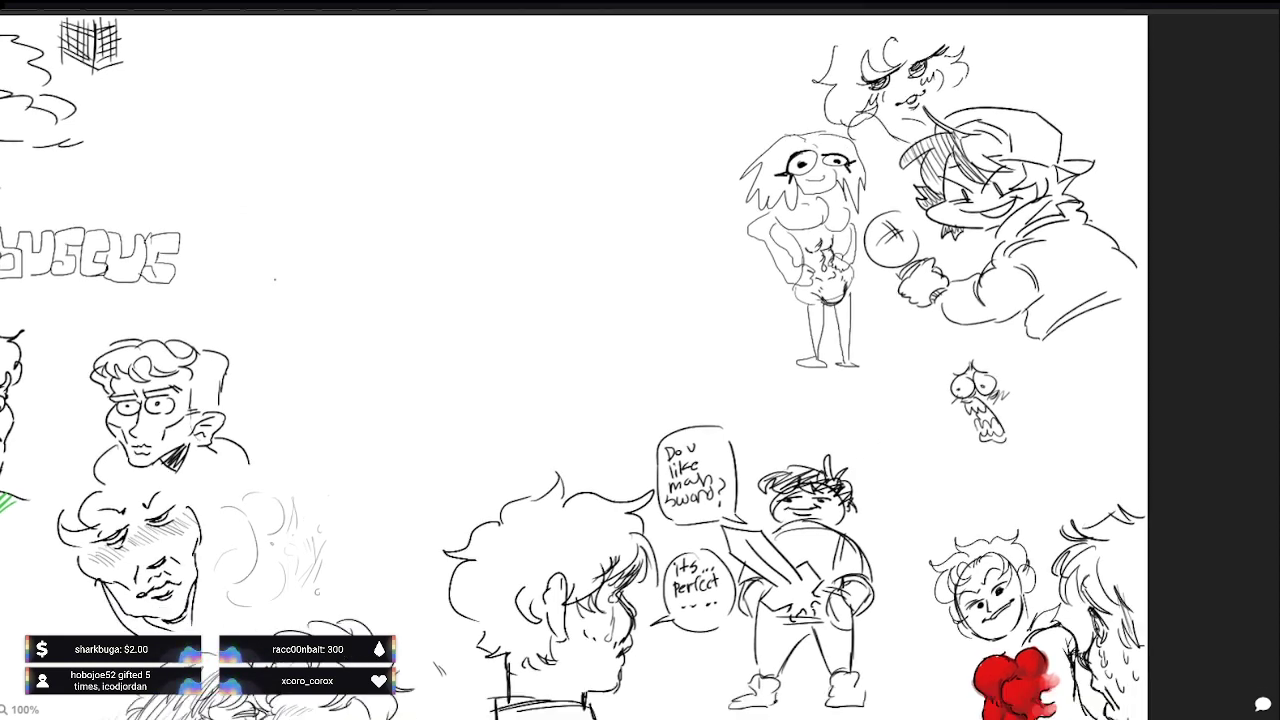
pyautogui.moveTo(914, 474); pyautogui.dragTo(896, 441)
pyautogui.moveTo(892, 346)
pyautogui.mouseDown()
pyautogui.moveTo(902, 361)
pyautogui.moveTo(912, 332)
pyautogui.moveTo(928, 336)
pyautogui.mouseUp()
pyautogui.moveTo(922, 336)
pyautogui.mouseDown()
pyautogui.moveTo(935, 369)
pyautogui.moveTo(1004, 376)
pyautogui.mouseUp()
pyautogui.click(962, 433)
pyautogui.moveTo(870, 410)
pyautogui.mouseDown()
pyautogui.moveTo(900, 432)
pyautogui.moveTo(892, 406)
pyautogui.moveTo(940, 384)
pyautogui.mouseUp()
pyautogui.moveTo(882, 414)
pyautogui.mouseDown()
pyautogui.moveTo(890, 424)
pyautogui.moveTo(956, 392)
pyautogui.mouseUp()
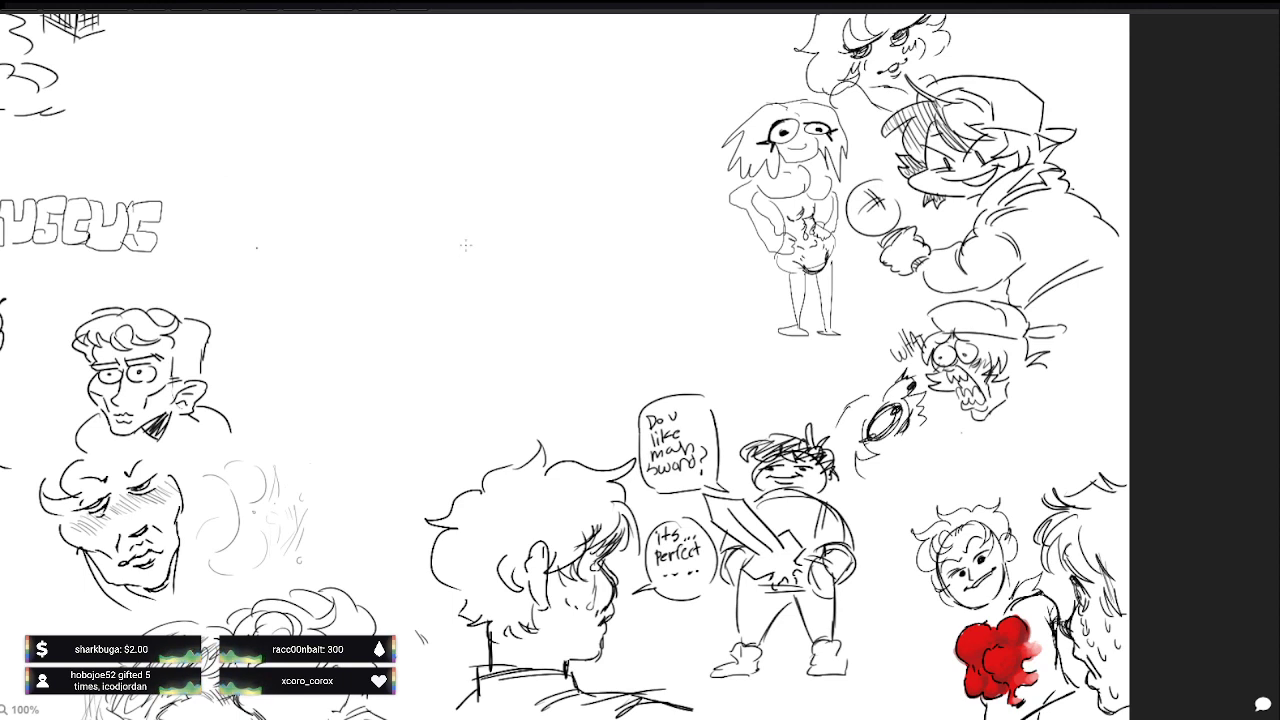
# Step: Draw a rat-like head with a long snout, dark eye, upright ears and short cheek strokes in the empty middle area
pyautogui.moveTo(497, 207)
pyautogui.mouseDown()
pyautogui.moveTo(565, 270)
pyautogui.moveTo(491, 259)
pyautogui.moveTo(502, 268)
pyautogui.moveTo(466, 275)
pyautogui.mouseUp()
pyautogui.moveTo(469, 227)
pyautogui.mouseDown()
pyautogui.moveTo(505, 194)
pyautogui.moveTo(449, 170)
pyautogui.moveTo(427, 208)
pyautogui.moveTo(452, 206)
pyautogui.mouseUp()
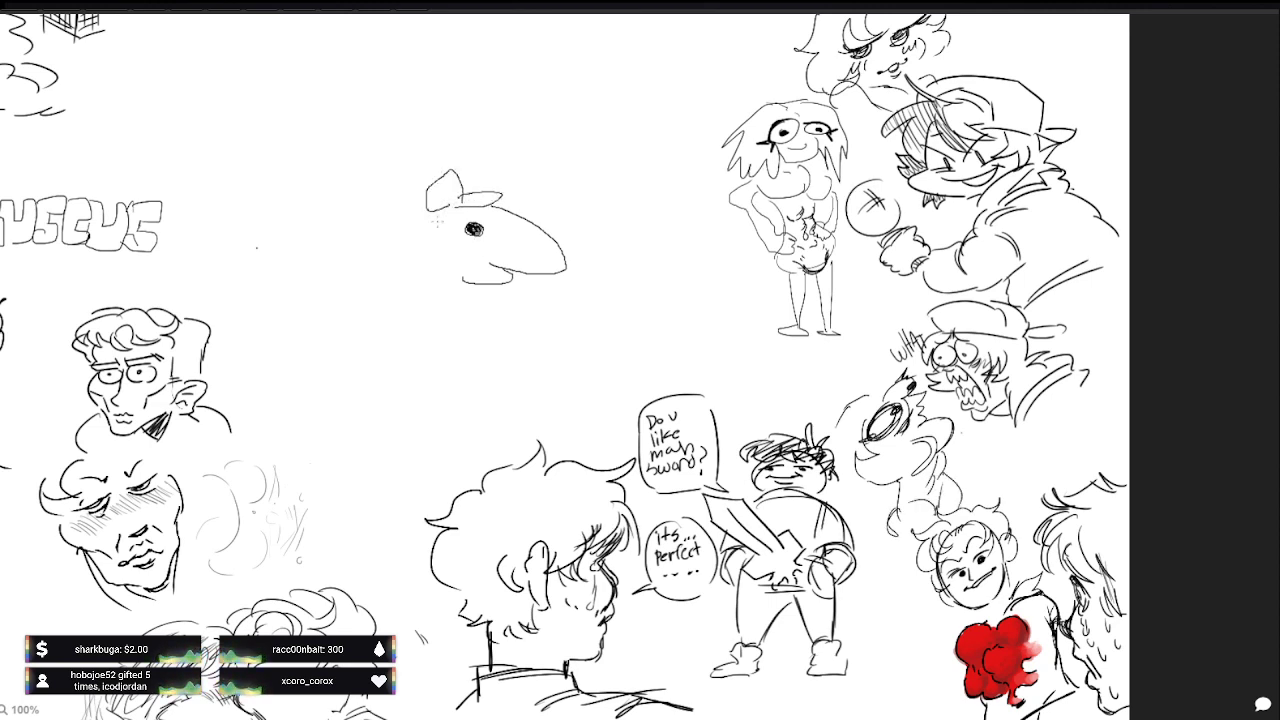
pyautogui.click(430, 218)
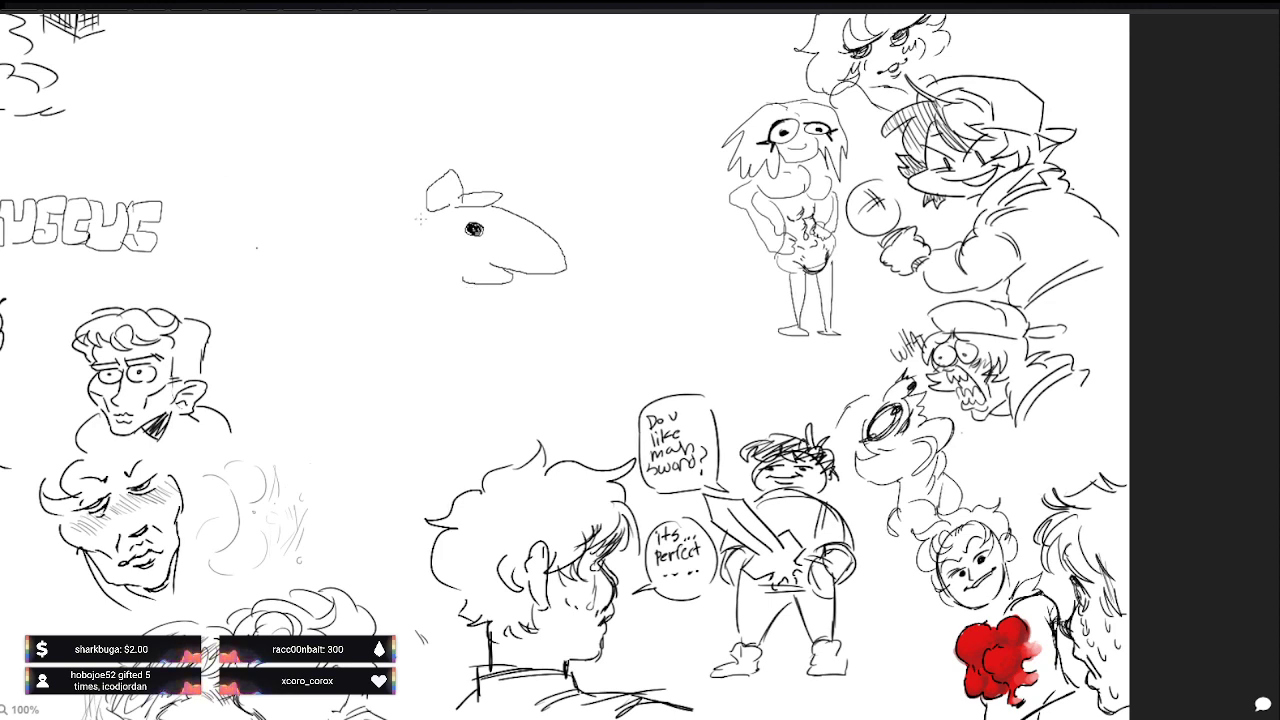
pyautogui.moveTo(430, 208)
pyautogui.mouseDown()
pyautogui.moveTo(412, 272)
pyautogui.moveTo(404, 236)
pyautogui.moveTo(399, 258)
pyautogui.mouseUp()
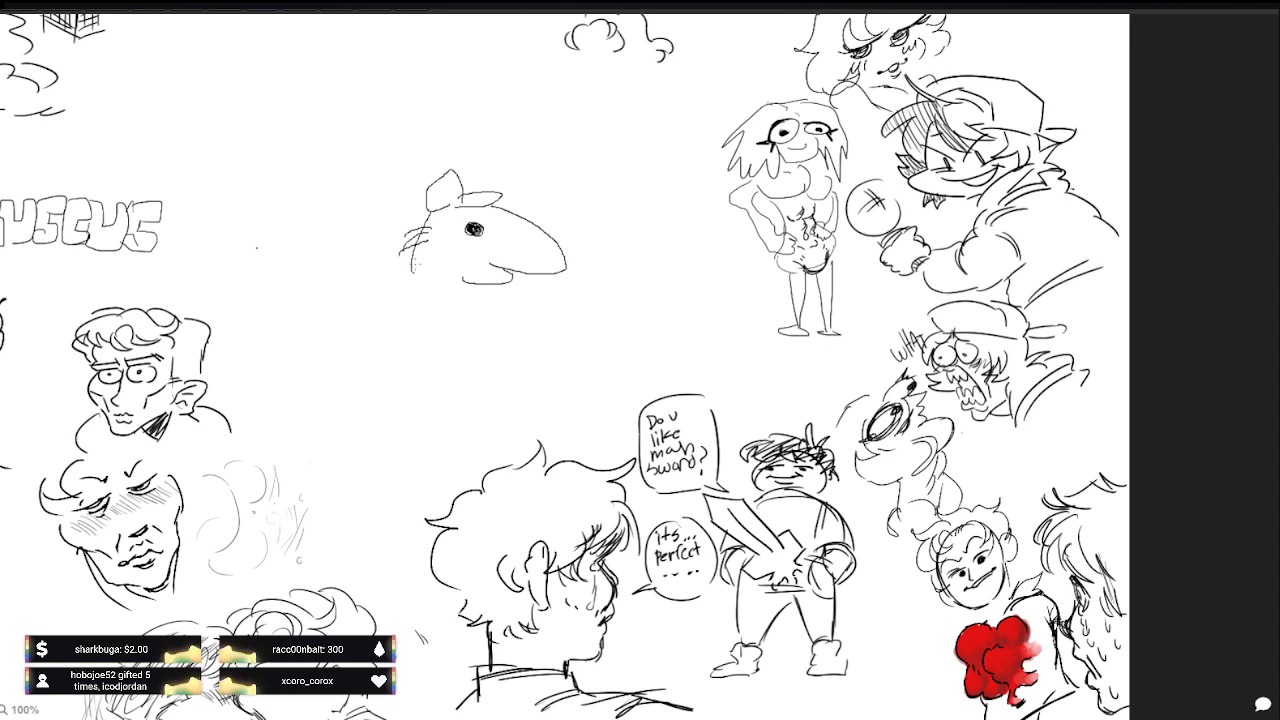
# Step: Give the rat-like head a bulky hood, a rounded sweater body and two long legs with a small foot
pyautogui.moveTo(411, 261)
pyautogui.mouseDown()
pyautogui.moveTo(408, 297)
pyautogui.moveTo(432, 307)
pyautogui.moveTo(469, 291)
pyautogui.moveTo(480, 338)
pyautogui.moveTo(492, 310)
pyautogui.moveTo(504, 320)
pyautogui.moveTo(466, 300)
pyautogui.mouseUp()
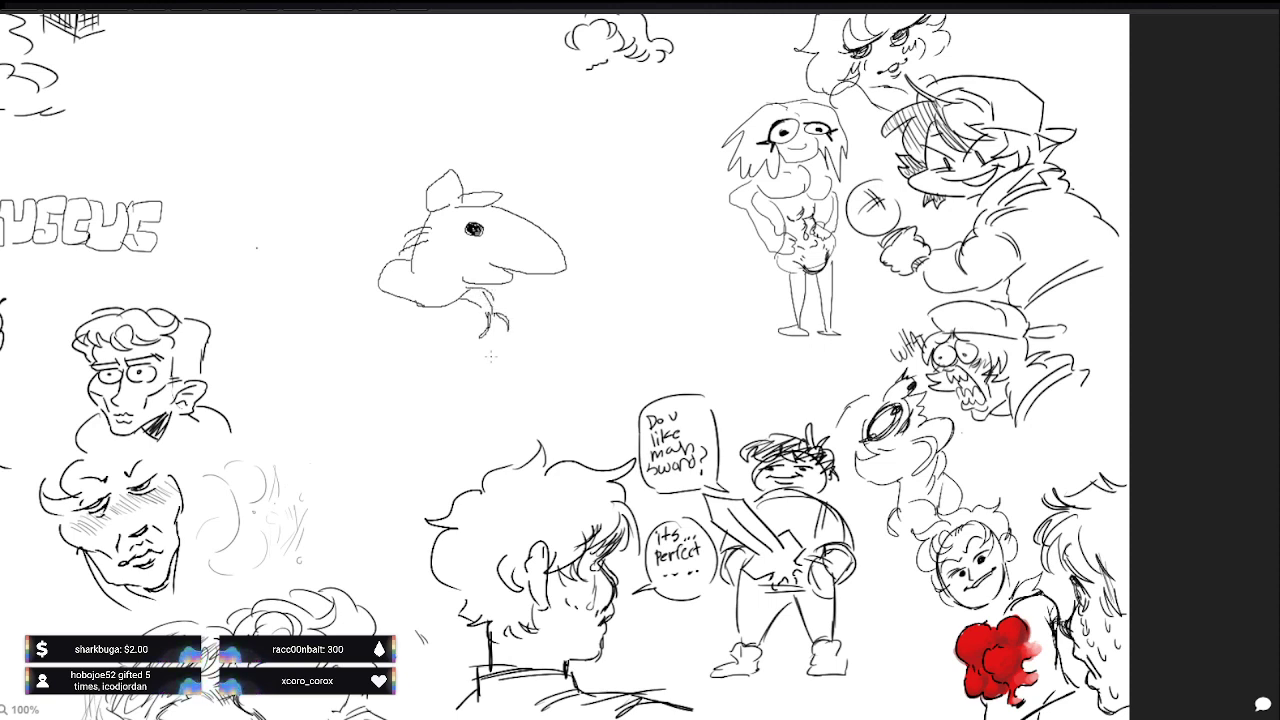
pyautogui.moveTo(418, 246)
pyautogui.mouseDown()
pyautogui.moveTo(350, 276)
pyautogui.moveTo(364, 308)
pyautogui.moveTo(399, 314)
pyautogui.moveTo(372, 356)
pyautogui.moveTo(400, 386)
pyautogui.moveTo(478, 390)
pyautogui.moveTo(492, 368)
pyautogui.moveTo(484, 328)
pyautogui.mouseUp()
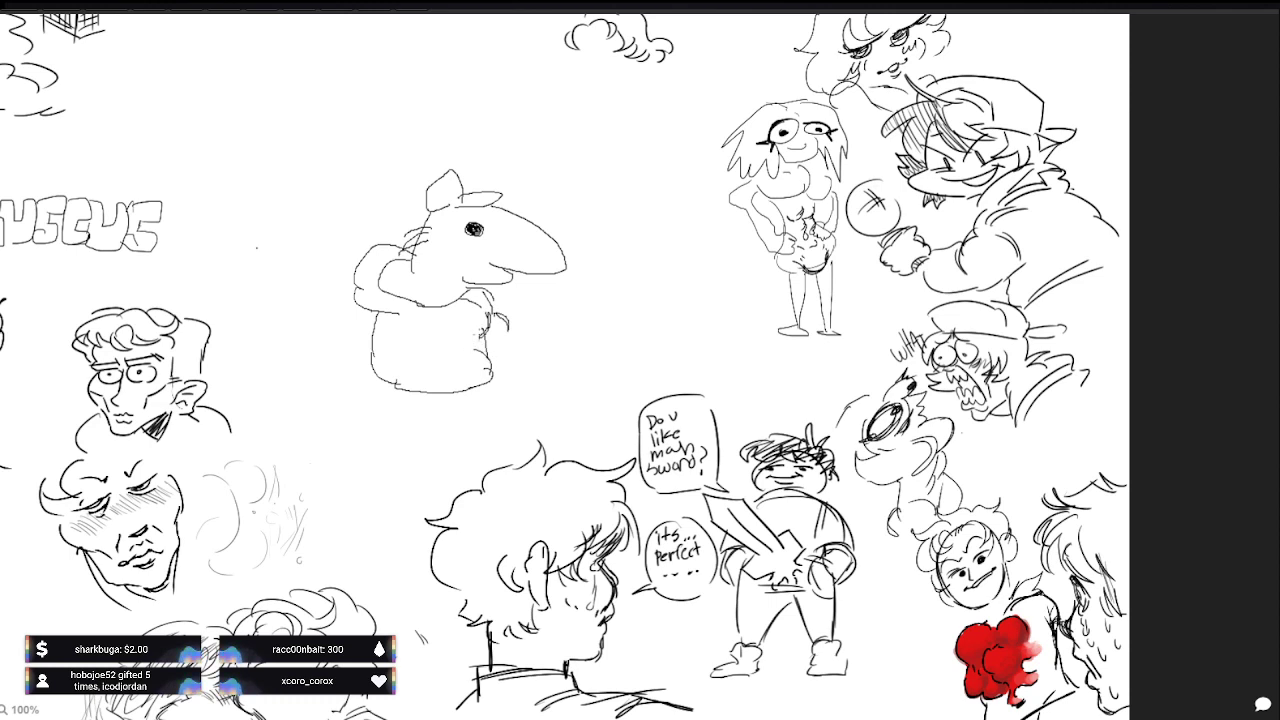
pyautogui.moveTo(380, 381)
pyautogui.mouseDown()
pyautogui.moveTo(376, 483)
pyautogui.moveTo(424, 492)
pyautogui.moveTo(419, 472)
pyautogui.moveTo(396, 473)
pyautogui.moveTo(404, 389)
pyautogui.moveTo(392, 447)
pyautogui.moveTo(411, 407)
pyautogui.moveTo(472, 407)
pyautogui.moveTo(462, 492)
pyautogui.mouseUp()
pyautogui.moveTo(490, 390); pyautogui.dragTo(485, 476)
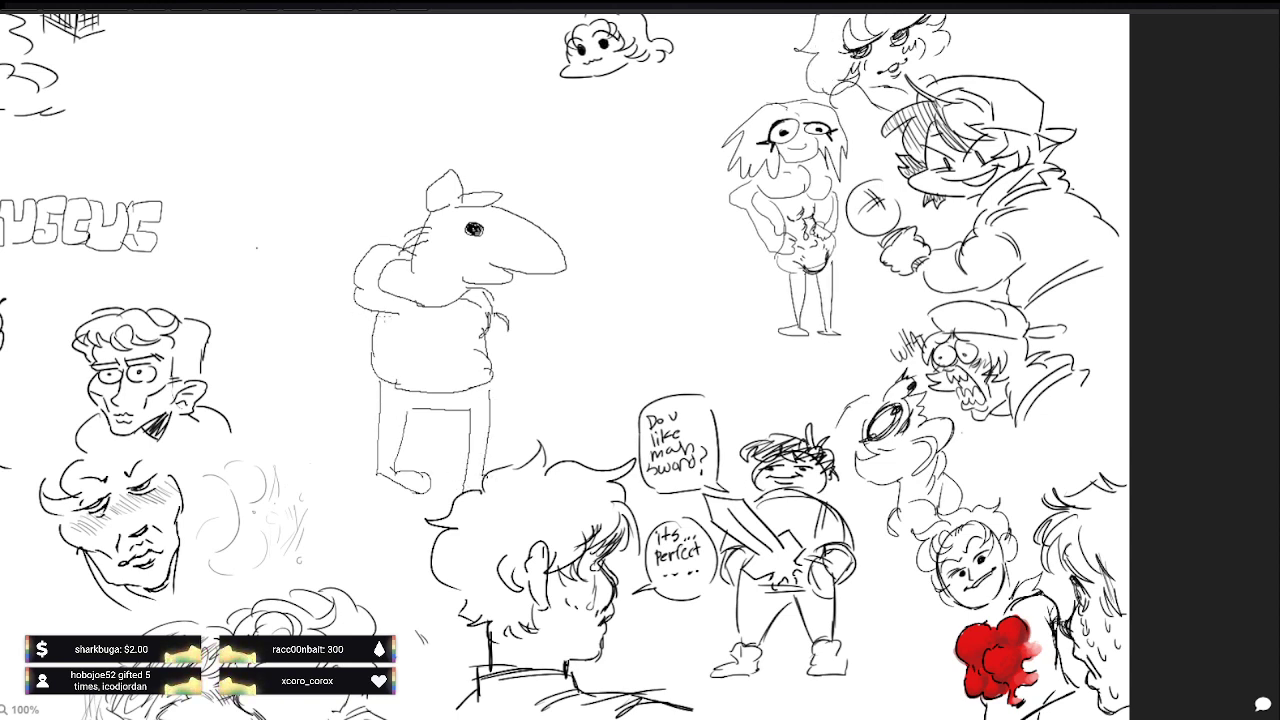
# Step: Draw the rat figure's lowered back arm ending in a hand with spread, claw-like fingers
pyautogui.moveTo(388, 308); pyautogui.dragTo(342, 380)
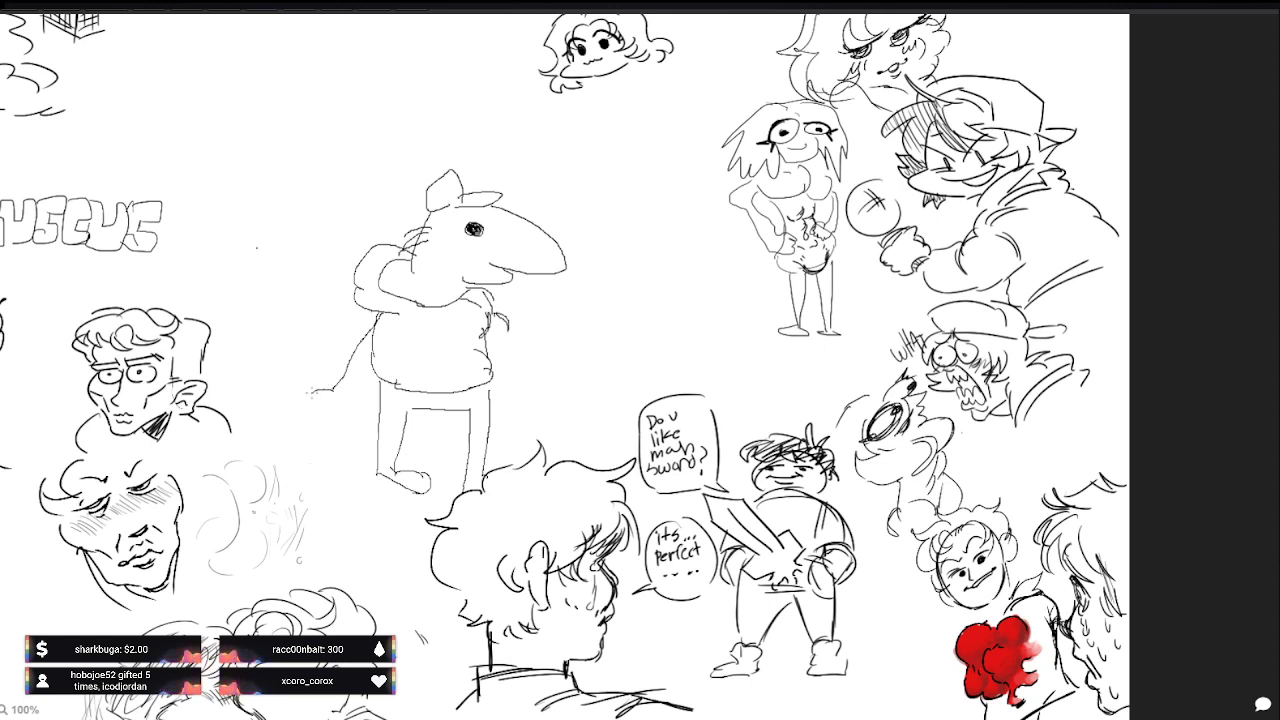
pyautogui.moveTo(313, 391)
pyautogui.mouseDown()
pyautogui.moveTo(320, 430)
pyautogui.moveTo(366, 342)
pyautogui.mouseUp()
pyautogui.hotkey('ctrl', 'z')
pyautogui.hotkey('ctrl', 'z')
pyautogui.hotkey('ctrl', 'z')
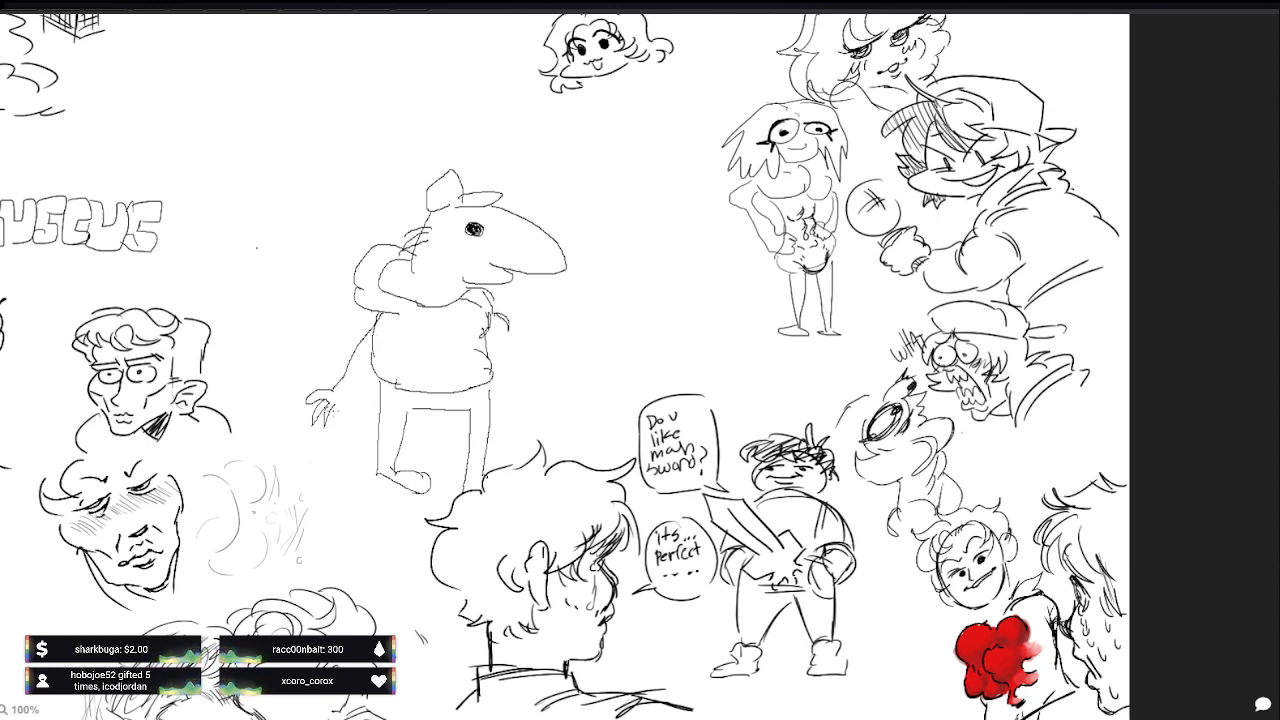
pyautogui.moveTo(332, 424)
pyautogui.mouseDown()
pyautogui.moveTo(356, 410)
pyautogui.moveTo(340, 421)
pyautogui.moveTo(371, 354)
pyautogui.mouseUp()
pyautogui.hotkey('ctrl', 'z')
pyautogui.hotkey('ctrl', 'z')
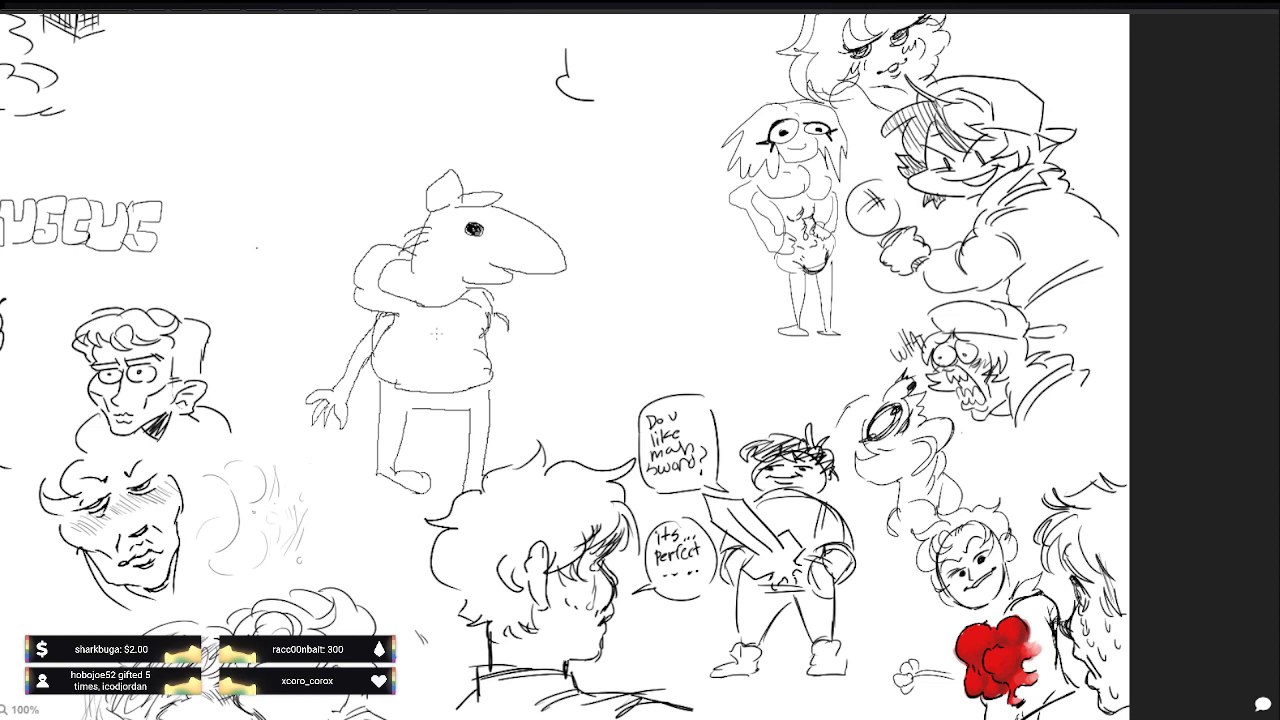
# Step: Draw the rat figure's other arm stretched forward with a pointing finger
pyautogui.moveTo(492, 308)
pyautogui.mouseDown()
pyautogui.moveTo(632, 308)
pyautogui.moveTo(634, 319)
pyautogui.moveTo(605, 314)
pyautogui.moveTo(630, 326)
pyautogui.moveTo(602, 336)
pyautogui.moveTo(611, 327)
pyautogui.mouseUp()
pyautogui.hotkey('ctrl', 'z')
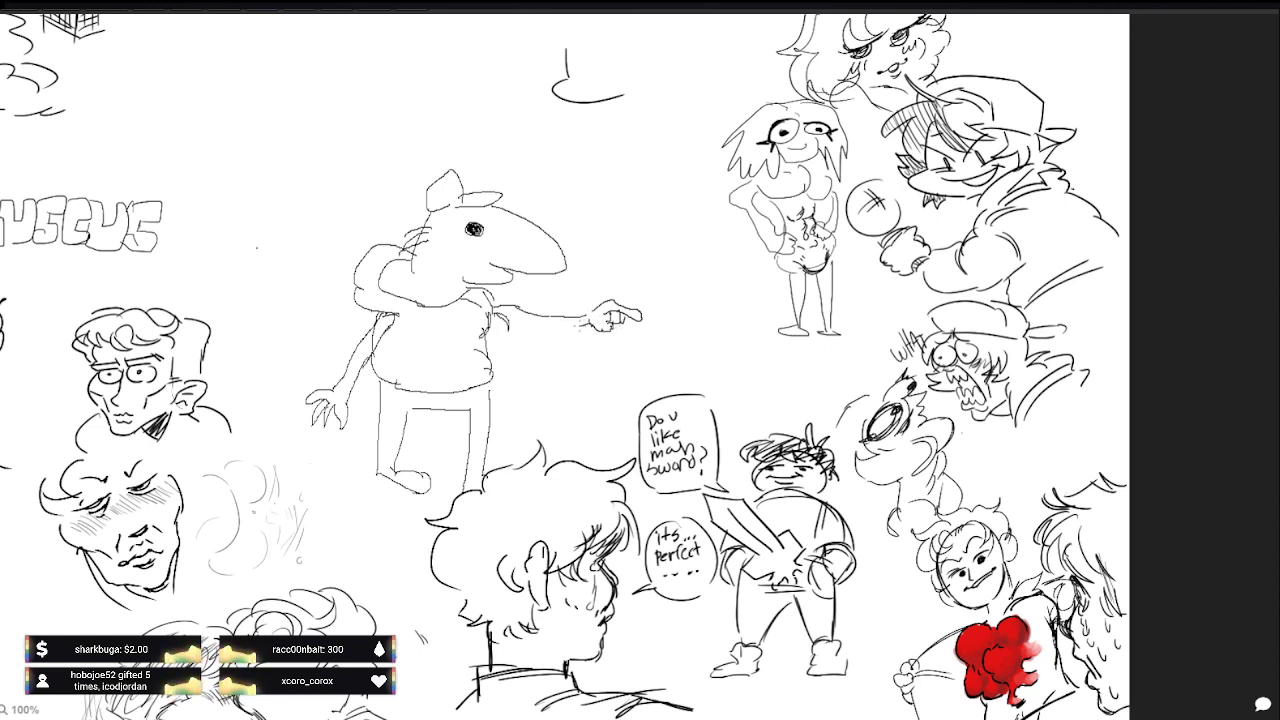
pyautogui.moveTo(534, 320); pyautogui.dragTo(502, 322)
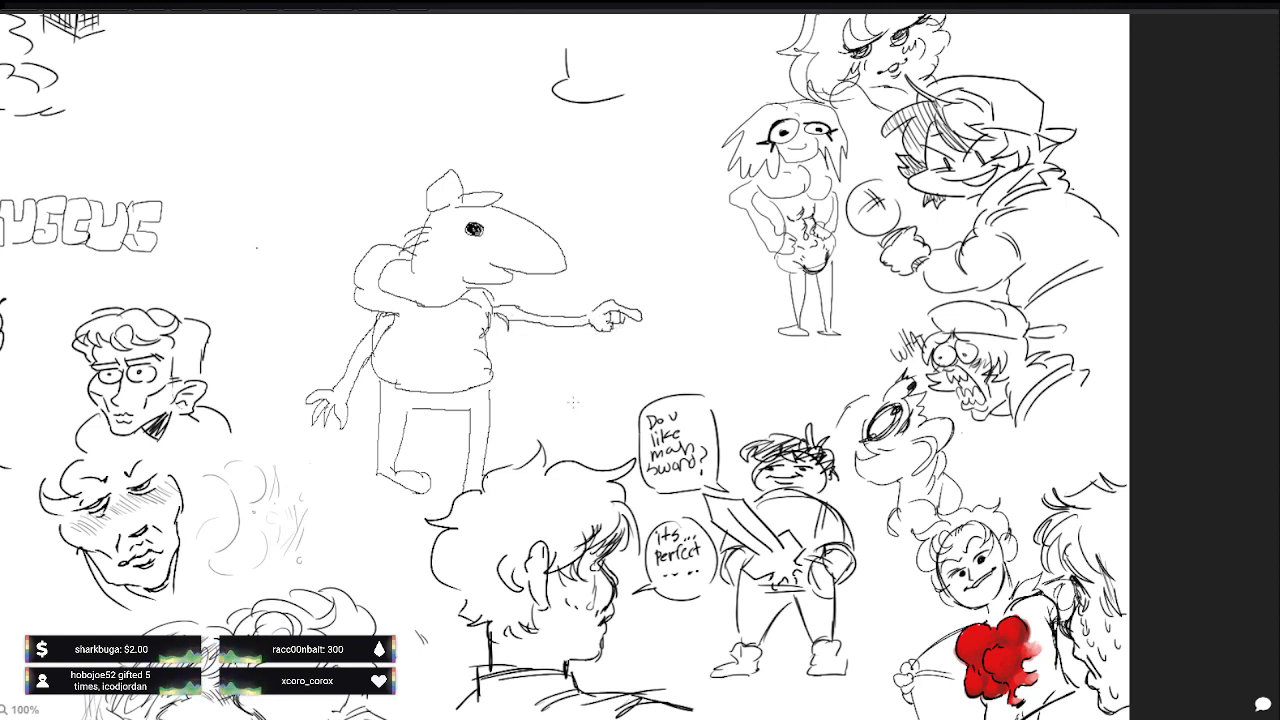
# Step: Add short contour lines inside the large curved shape beside the grinning figure's red heart
pyautogui.moveTo(634, 574); pyautogui.dragTo(520, 370)
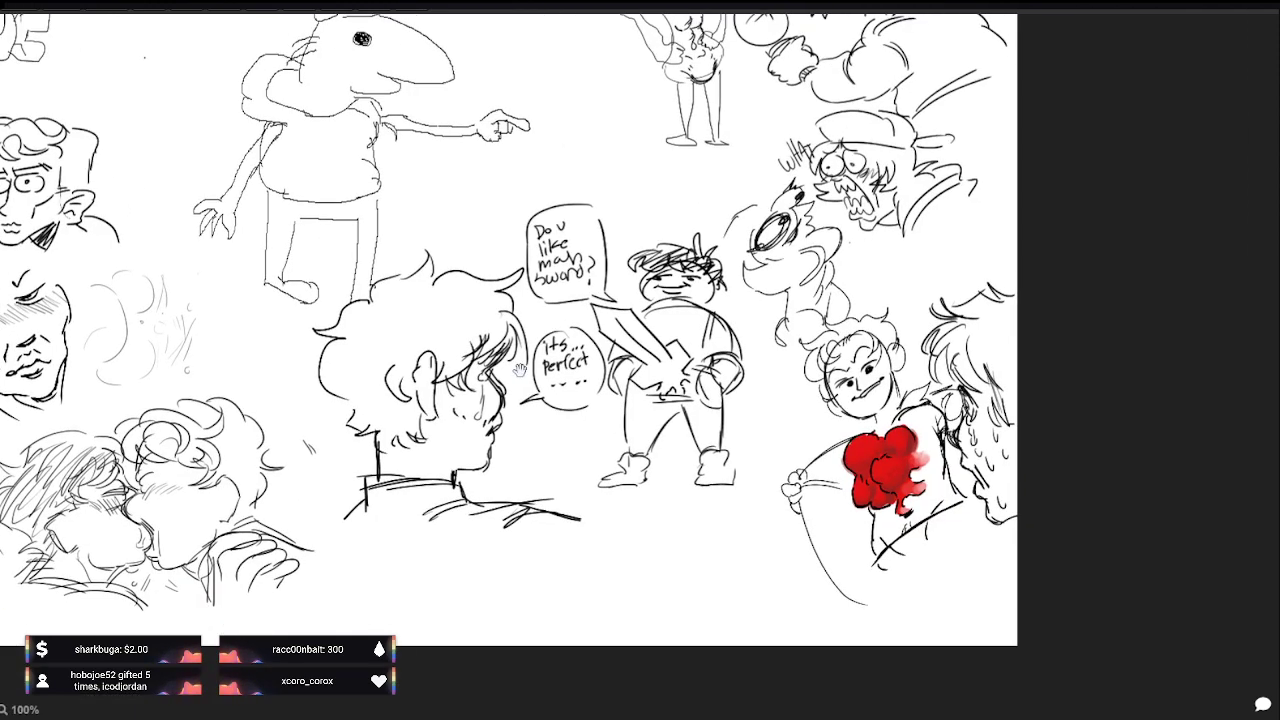
pyautogui.moveTo(827, 519); pyautogui.dragTo(868, 522)
pyautogui.moveTo(829, 525)
pyautogui.mouseDown()
pyautogui.moveTo(856, 526)
pyautogui.moveTo(879, 565)
pyautogui.mouseUp()
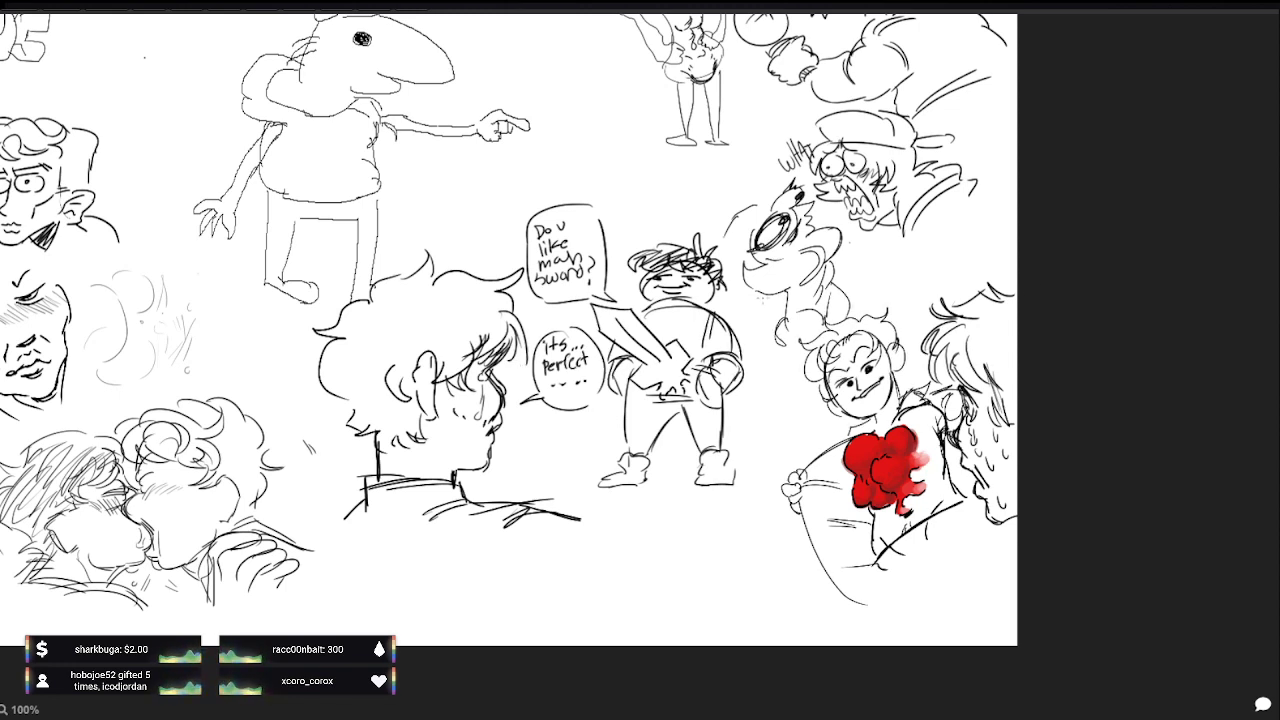
pyautogui.moveTo(632, 198); pyautogui.dragTo(688, 290)
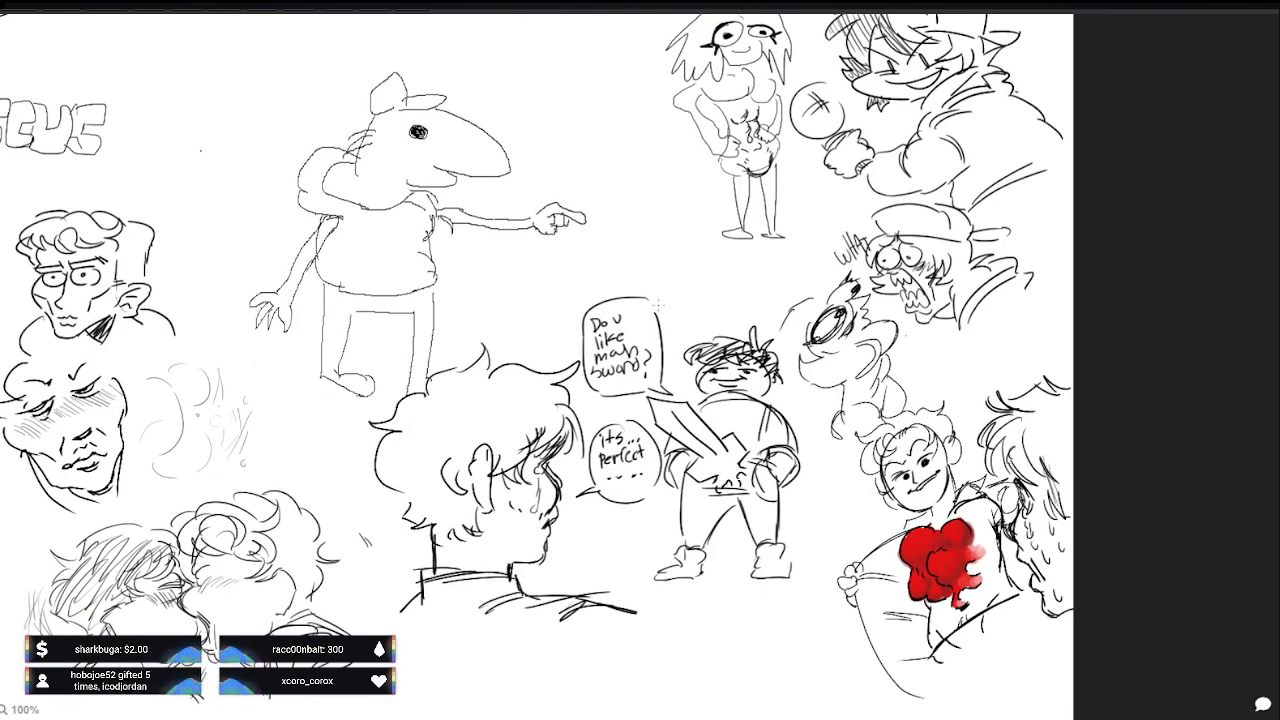
pyautogui.moveTo(668, 334); pyautogui.dragTo(661, 445)
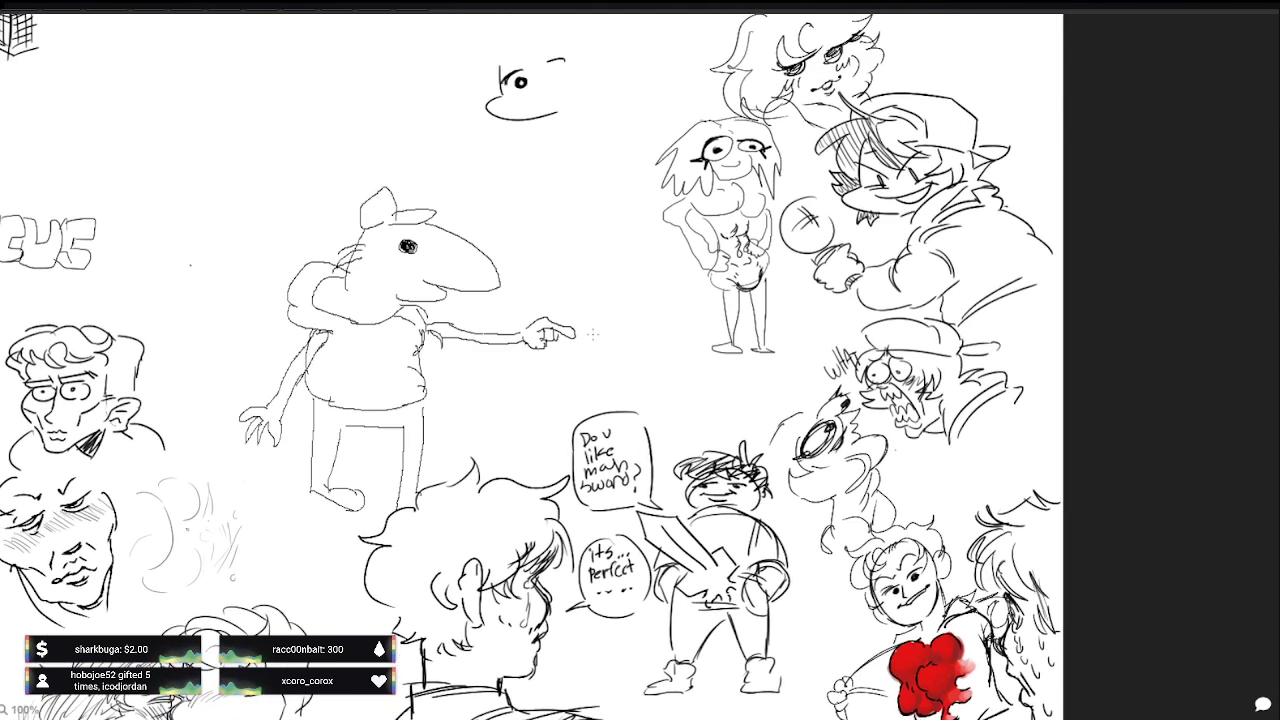
pyautogui.moveTo(615, 363); pyautogui.dragTo(619, 413)
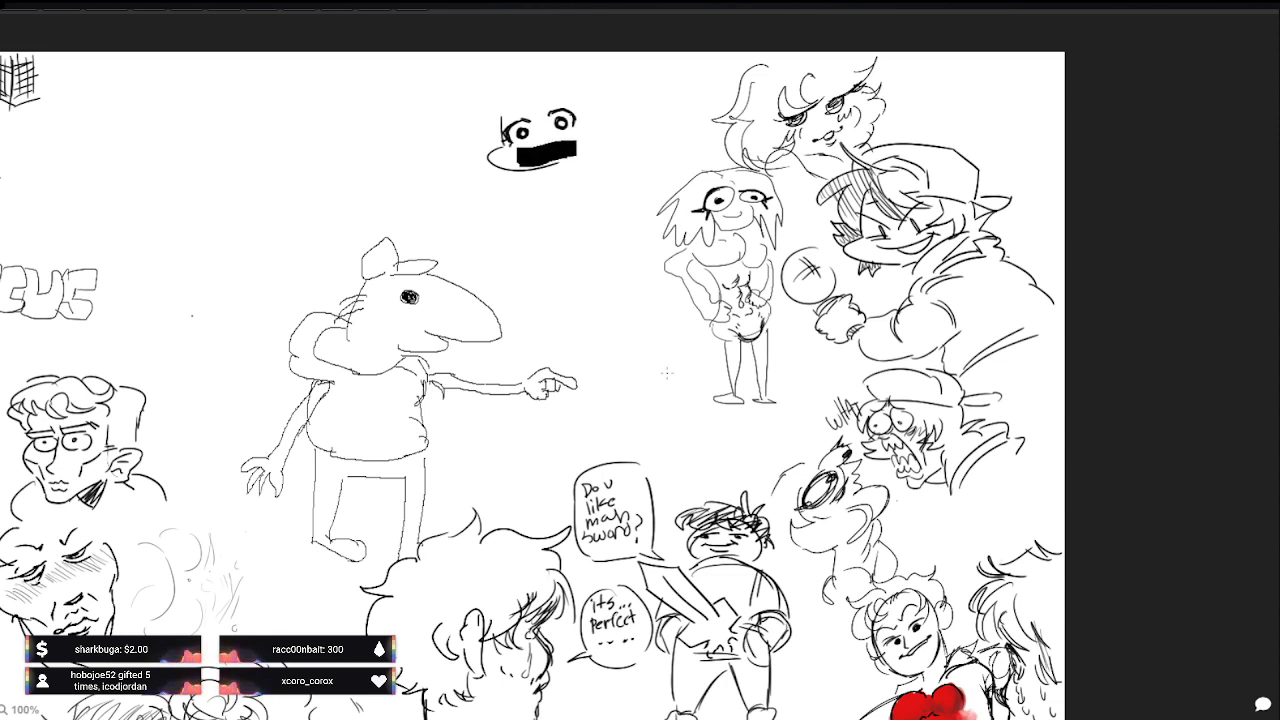
pyautogui.moveTo(607, 363); pyautogui.dragTo(683, 349)
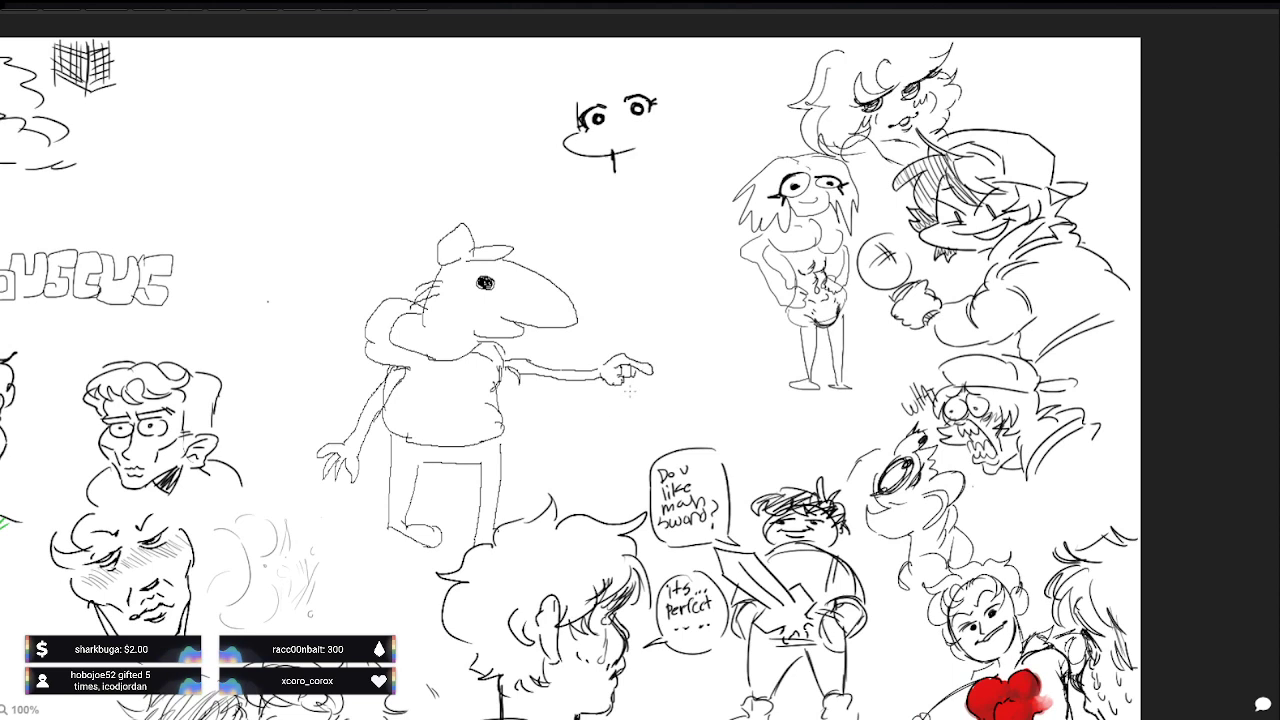
pyautogui.moveTo(590, 340); pyautogui.dragTo(658, 376)
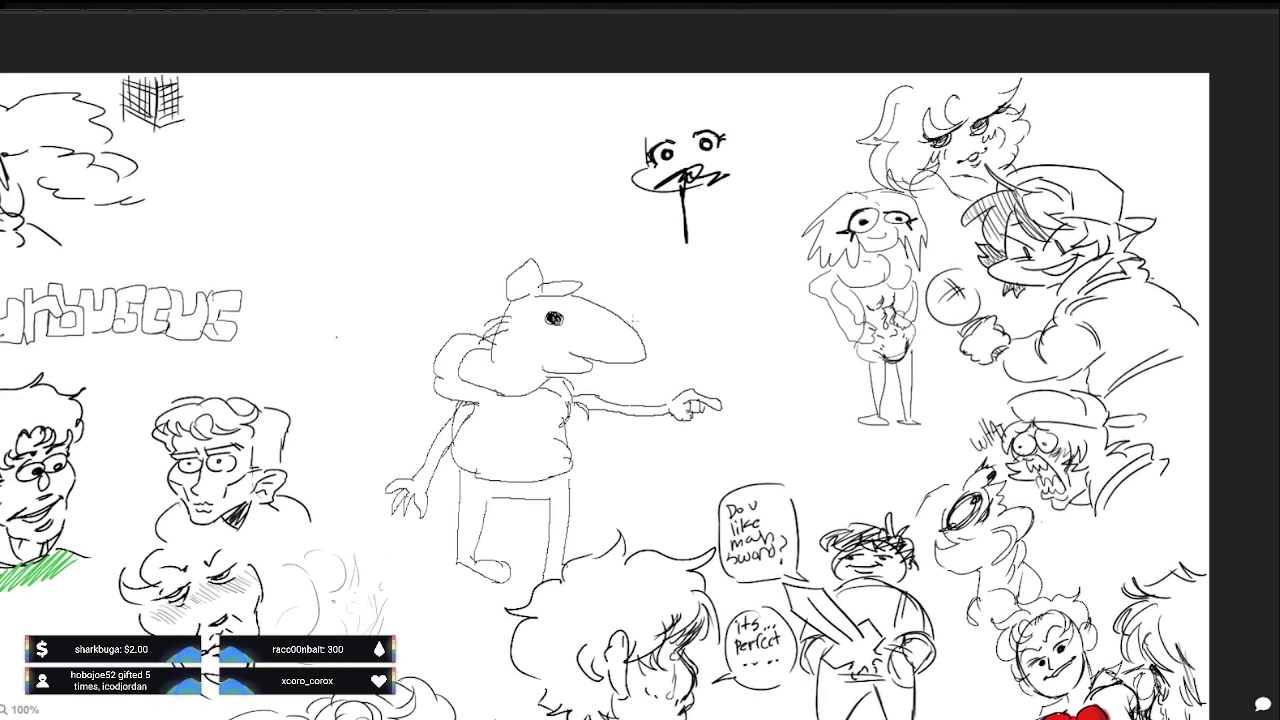
pyautogui.moveTo(634, 320)
pyautogui.mouseDown()
pyautogui.moveTo(661, 436)
pyautogui.moveTo(583, 466)
pyautogui.moveTo(642, 384)
pyautogui.mouseUp()
pyautogui.hotkey('ctrl', 'z')
pyautogui.moveTo(744, 438); pyautogui.dragTo(630, 396)
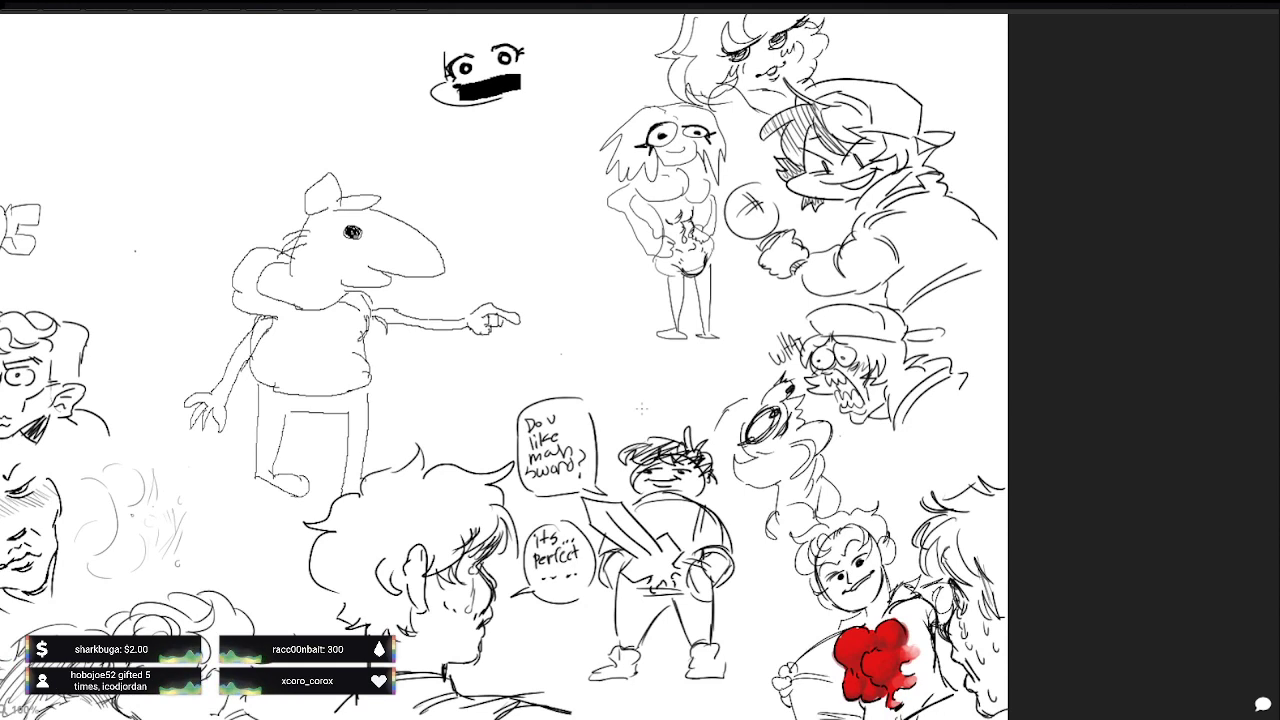
pyautogui.moveTo(477, 343); pyautogui.dragTo(589, 371)
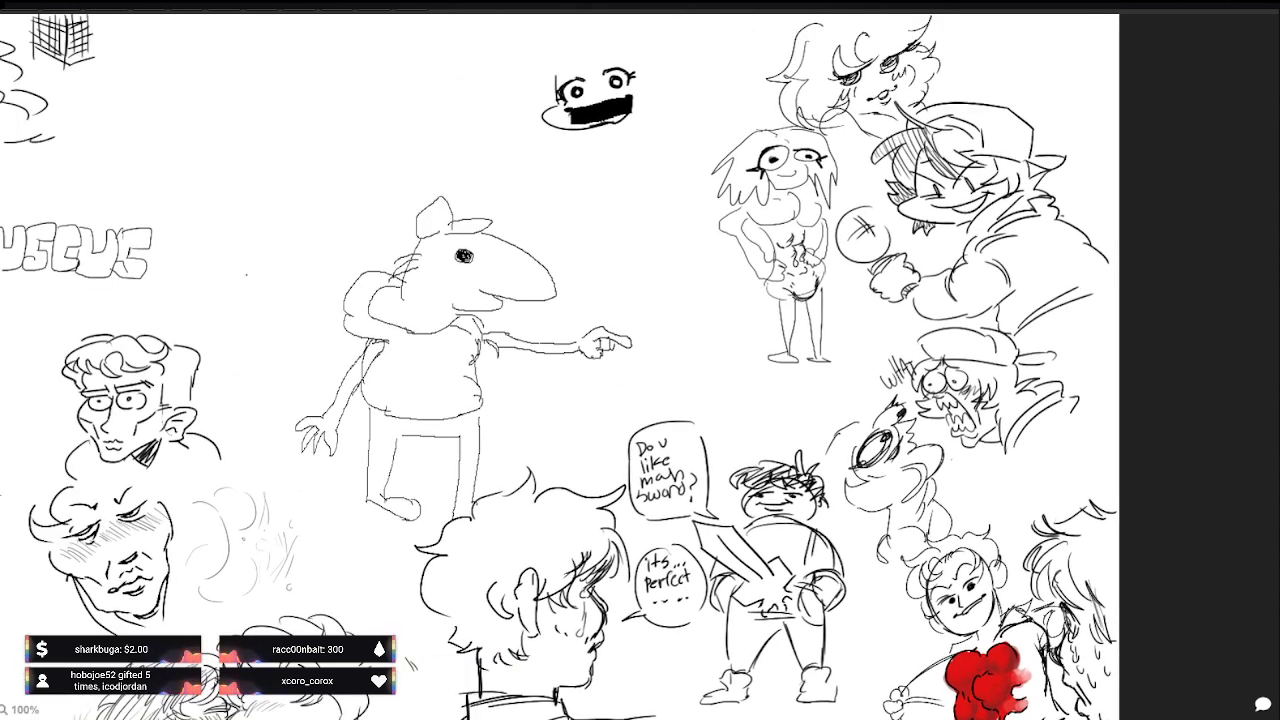
pyautogui.moveTo(503, 162); pyautogui.dragTo(633, 284)
pyautogui.moveTo(459, 388); pyautogui.dragTo(558, 283)
pyautogui.moveTo(674, 185); pyautogui.dragTo(534, 372)
pyautogui.moveTo(657, 438); pyautogui.dragTo(421, 219)
pyautogui.moveTo(576, 438); pyautogui.dragTo(688, 538)
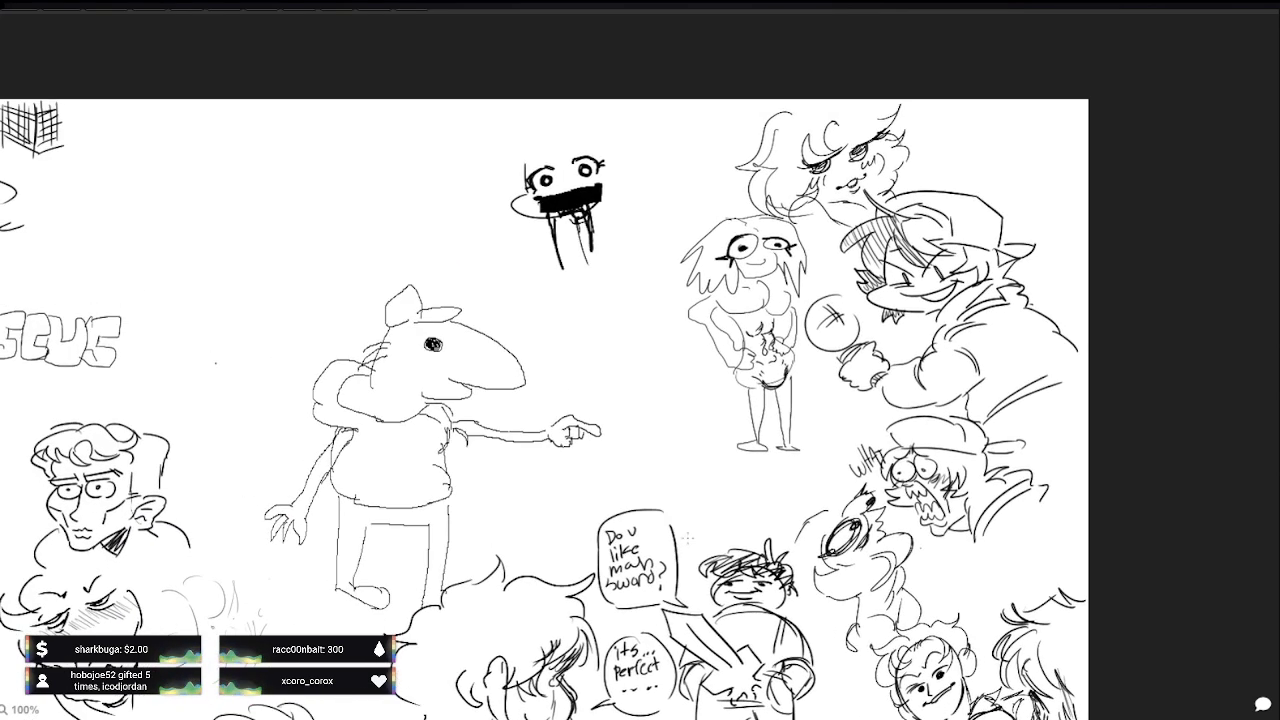
# Step: Thicken the black drips running from the wide-eyed face's mouth and start its curly hair
pyautogui.moveTo(556, 212); pyautogui.dragTo(566, 282)
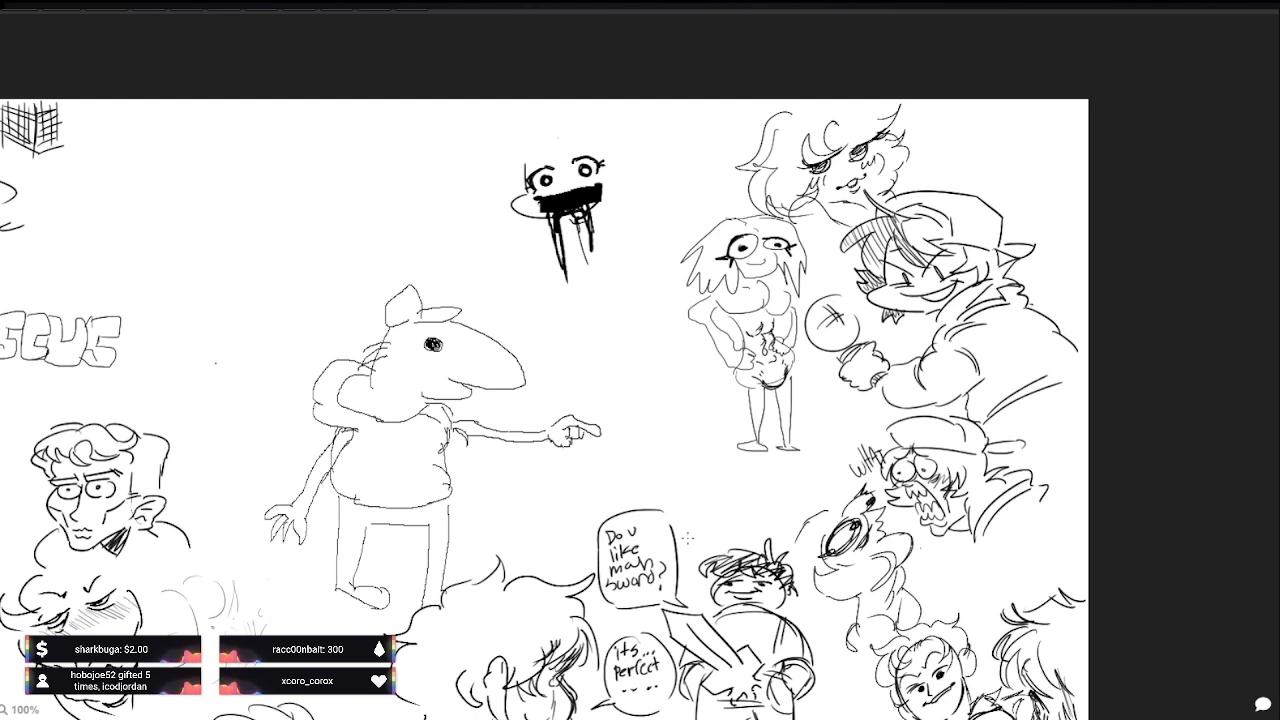
pyautogui.moveTo(562, 150); pyautogui.dragTo(574, 134)
pyautogui.moveTo(562, 254); pyautogui.dragTo(562, 266)
pyautogui.moveTo(570, 156); pyautogui.dragTo(586, 138)
pyautogui.moveTo(566, 214); pyautogui.dragTo(584, 278)
pyautogui.moveTo(586, 140)
pyautogui.mouseDown()
pyautogui.moveTo(602, 154)
pyautogui.moveTo(600, 122)
pyautogui.moveTo(626, 118)
pyautogui.mouseUp()
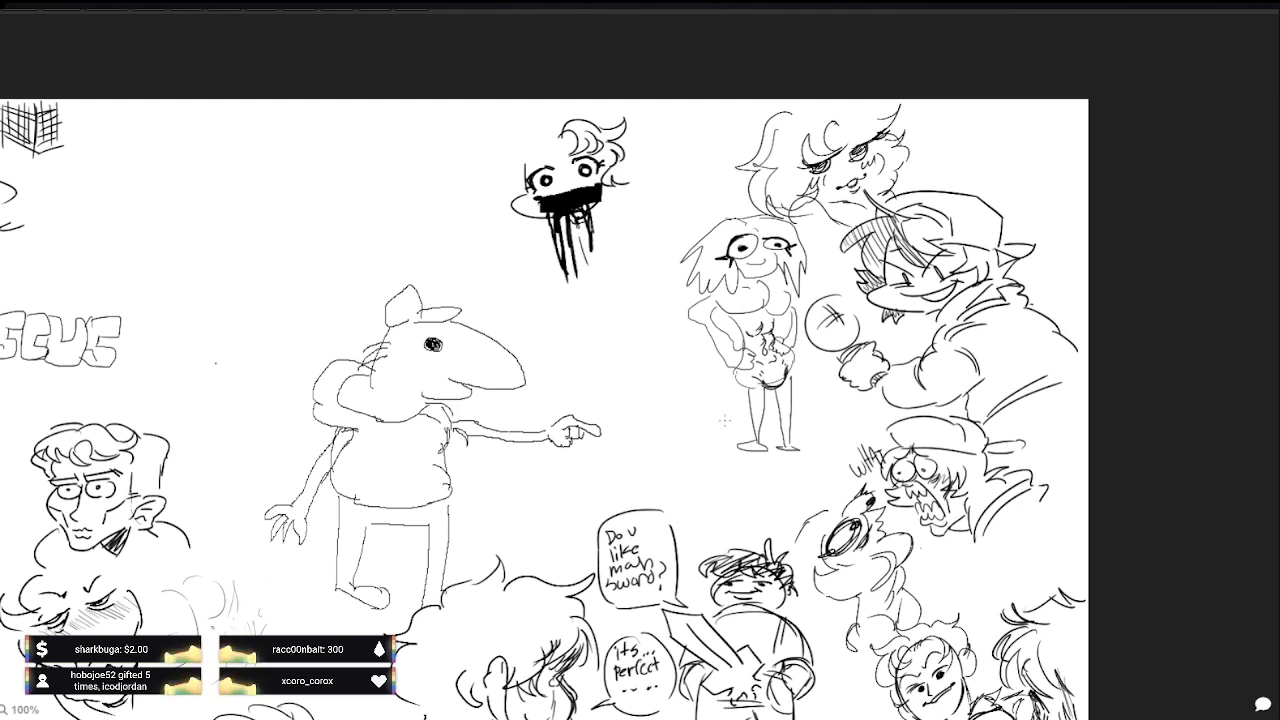
# Step: Sketch a rounded head with a scribbled curly fringe, small eyes and a crooked mouth in the empty area above the rat figure
pyautogui.moveTo(606, 474)
pyautogui.mouseDown()
pyautogui.moveTo(696, 424)
pyautogui.moveTo(745, 337)
pyautogui.moveTo(714, 480)
pyautogui.moveTo(720, 397)
pyautogui.moveTo(845, 510)
pyautogui.mouseUp()
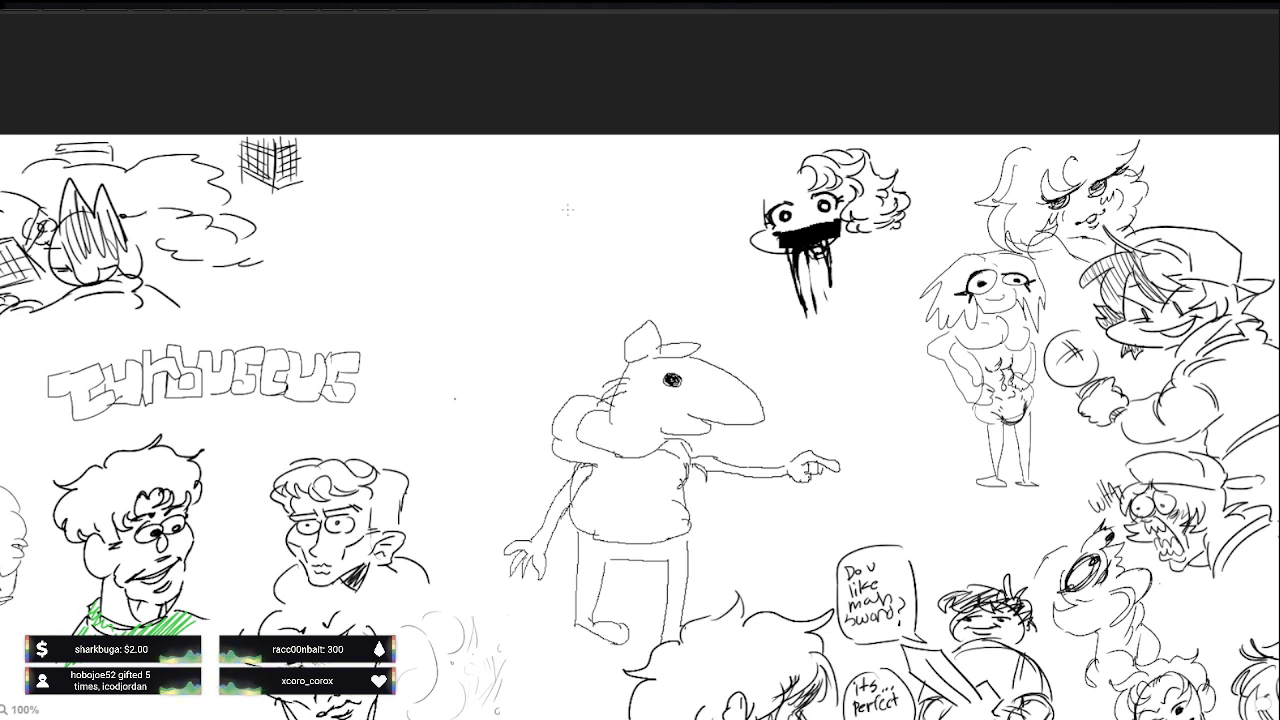
pyautogui.moveTo(547, 195)
pyautogui.mouseDown()
pyautogui.moveTo(577, 198)
pyautogui.moveTo(555, 184)
pyautogui.moveTo(515, 191)
pyautogui.moveTo(485, 203)
pyautogui.moveTo(482, 239)
pyautogui.moveTo(520, 214)
pyautogui.moveTo(559, 232)
pyautogui.moveTo(601, 188)
pyautogui.moveTo(502, 176)
pyautogui.moveTo(482, 240)
pyautogui.moveTo(490, 273)
pyautogui.moveTo(587, 222)
pyautogui.moveTo(550, 250)
pyautogui.moveTo(510, 246)
pyautogui.mouseUp()
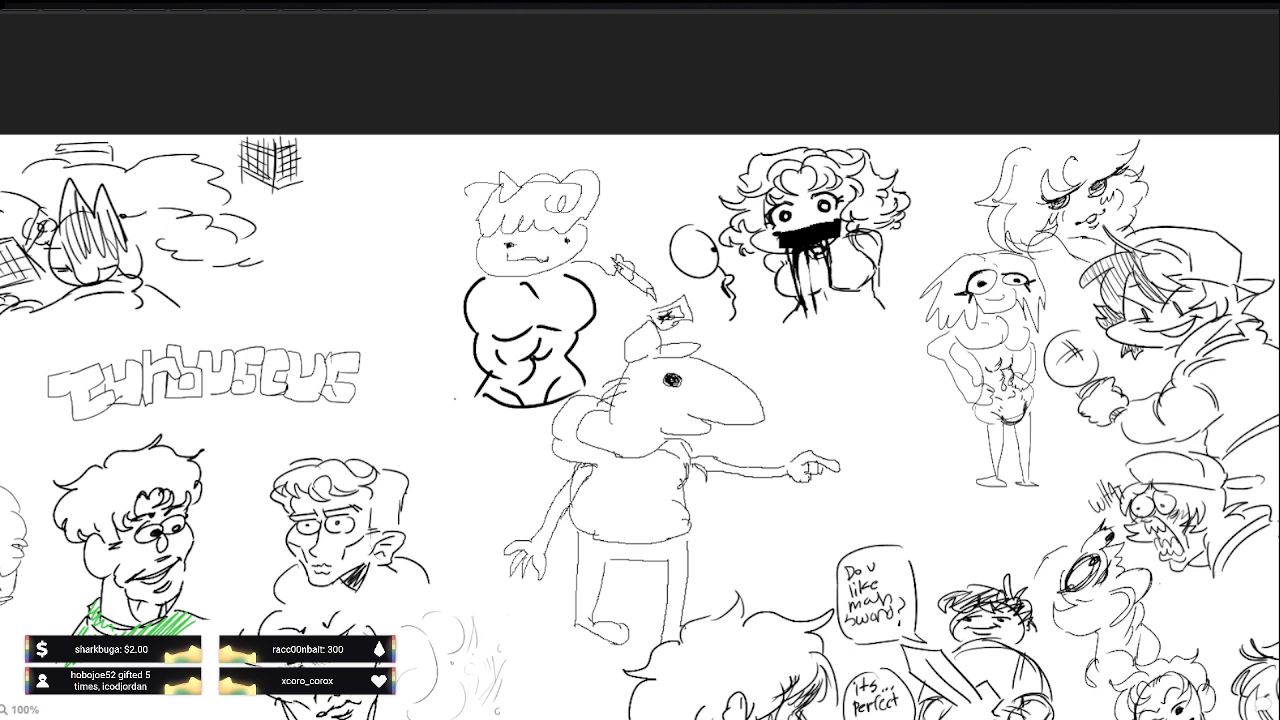
pyautogui.moveTo(787, 368); pyautogui.dragTo(674, 380)
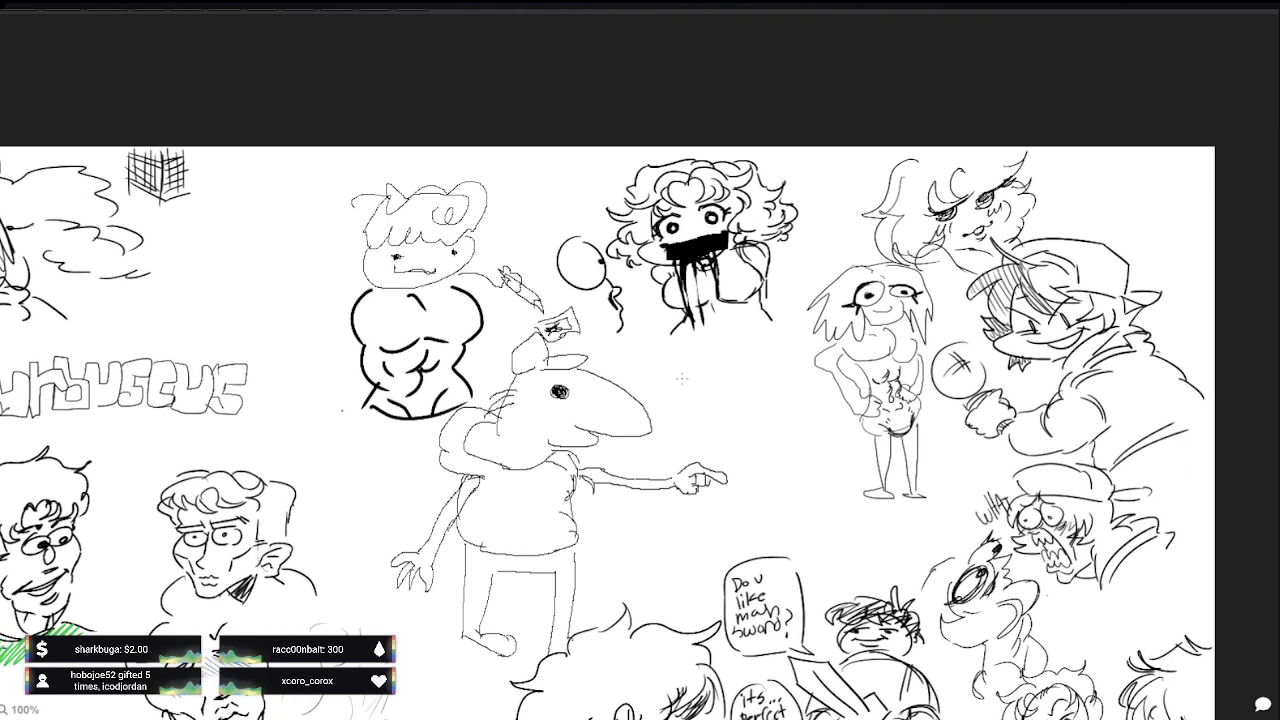
# Step: Draw the second eye on the small blank face below the bald head
pyautogui.moveTo(682, 378)
pyautogui.mouseDown()
pyautogui.moveTo(640, 332)
pyautogui.moveTo(503, 52)
pyautogui.mouseUp()
pyautogui.moveTo(539, 301)
pyautogui.mouseDown()
pyautogui.moveTo(905, 642)
pyautogui.moveTo(1032, 533)
pyautogui.mouseUp()
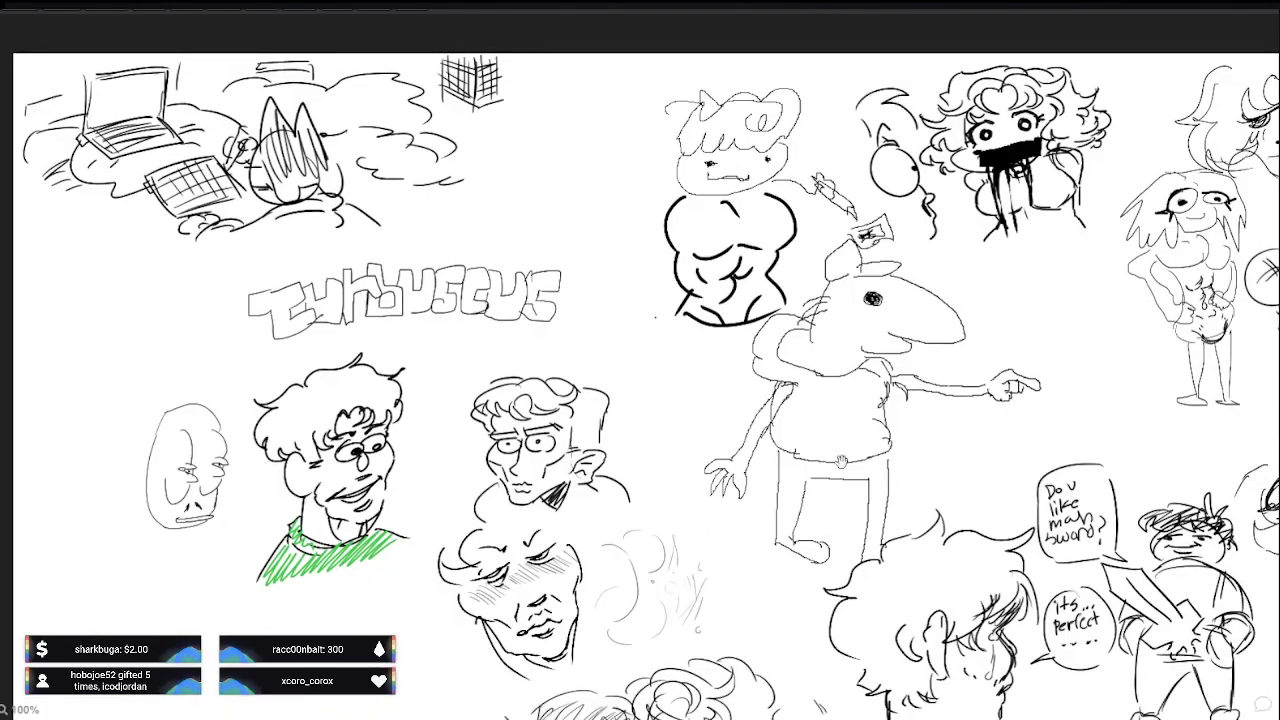
pyautogui.moveTo(942, 512)
pyautogui.mouseDown()
pyautogui.moveTo(918, 459)
pyautogui.moveTo(588, 402)
pyautogui.moveTo(529, 352)
pyautogui.moveTo(683, 406)
pyautogui.moveTo(678, 520)
pyautogui.moveTo(693, 523)
pyautogui.mouseUp()
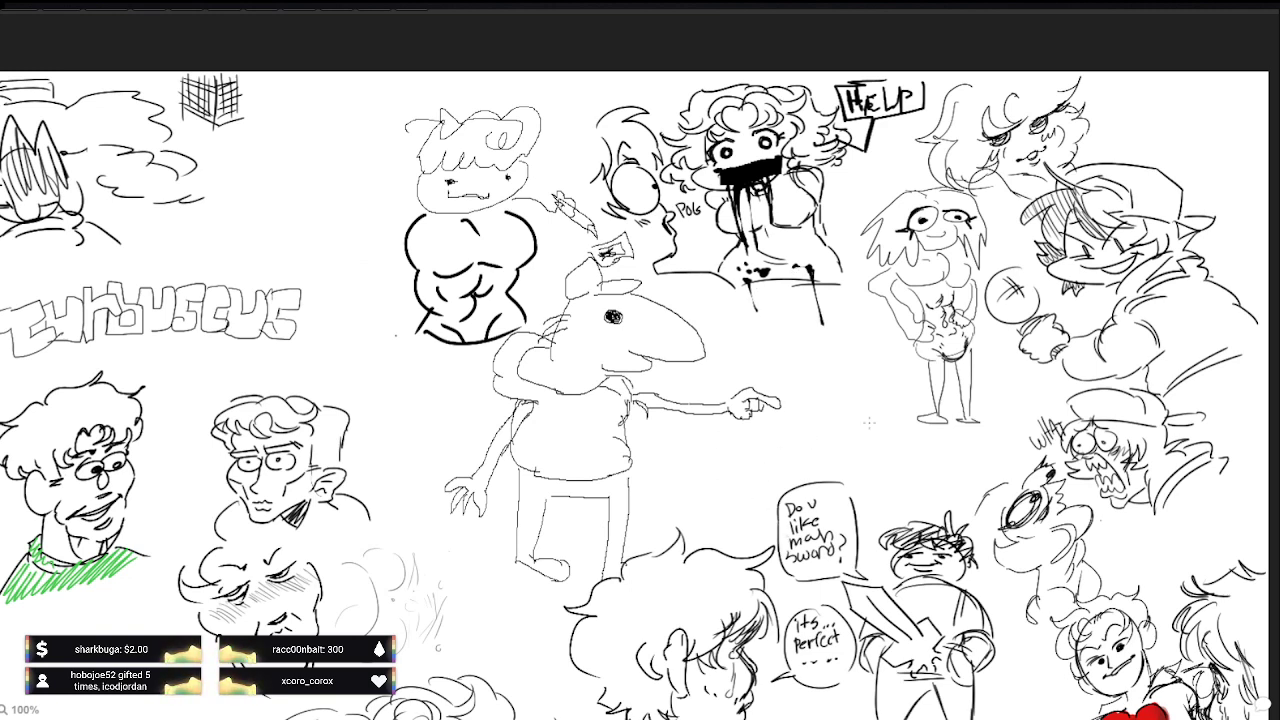
pyautogui.moveTo(837, 484)
pyautogui.mouseDown()
pyautogui.moveTo(656, 348)
pyautogui.moveTo(733, 345)
pyautogui.moveTo(781, 431)
pyautogui.moveTo(790, 482)
pyautogui.moveTo(812, 492)
pyautogui.mouseUp()
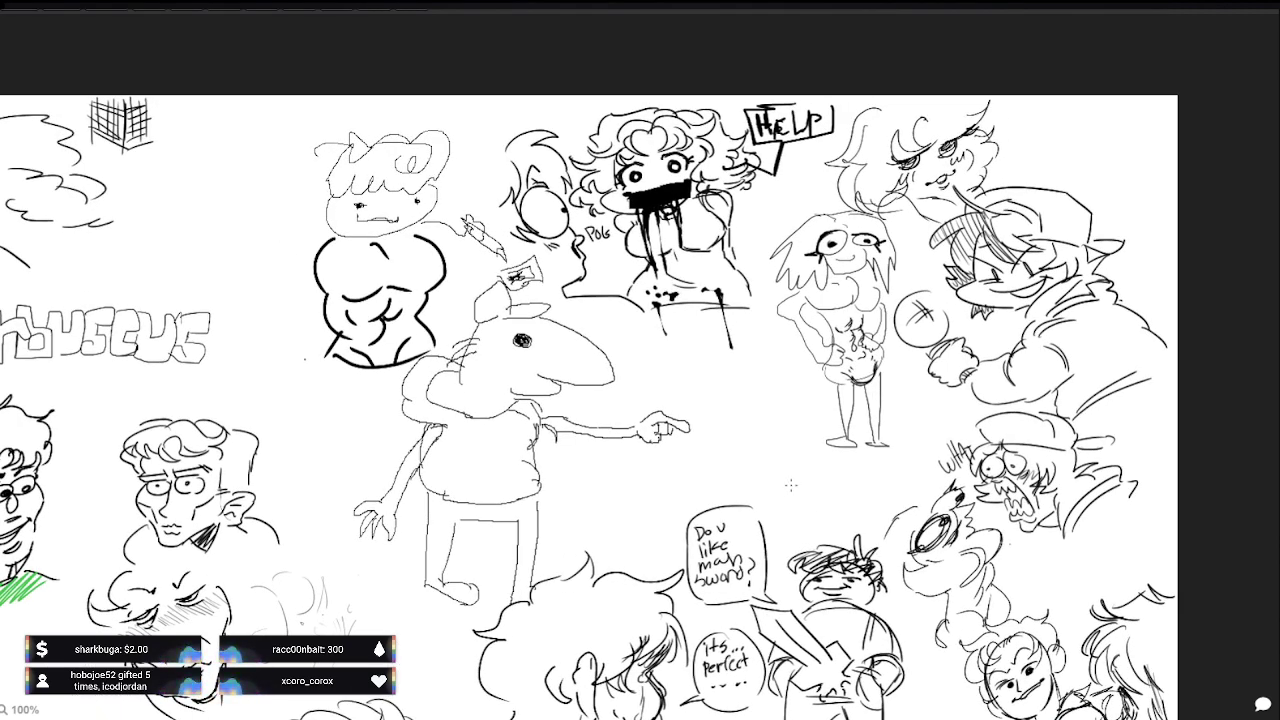
pyautogui.moveTo(575, 528)
pyautogui.mouseDown()
pyautogui.moveTo(808, 440)
pyautogui.moveTo(859, 435)
pyautogui.mouseUp()
pyautogui.moveTo(621, 535)
pyautogui.mouseDown()
pyautogui.moveTo(669, 465)
pyautogui.moveTo(686, 477)
pyautogui.moveTo(839, 335)
pyautogui.moveTo(860, 335)
pyautogui.mouseUp()
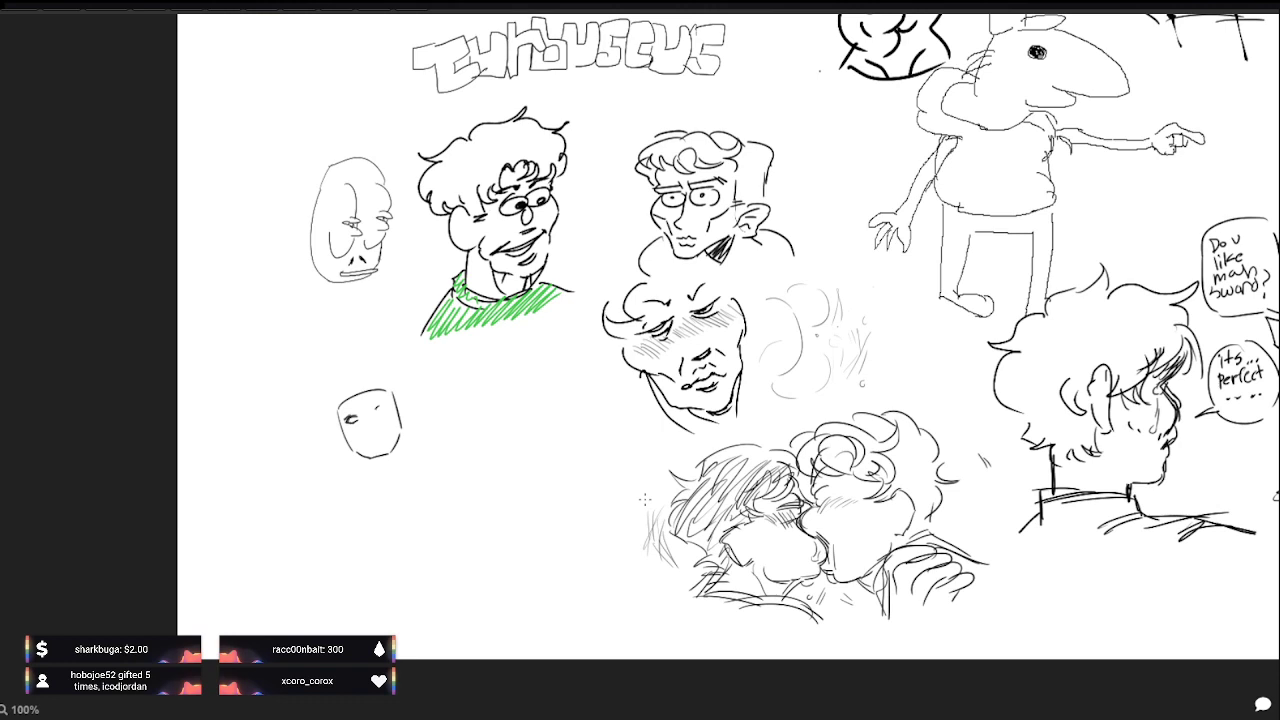
pyautogui.moveTo(377, 408); pyautogui.dragTo(389, 411)
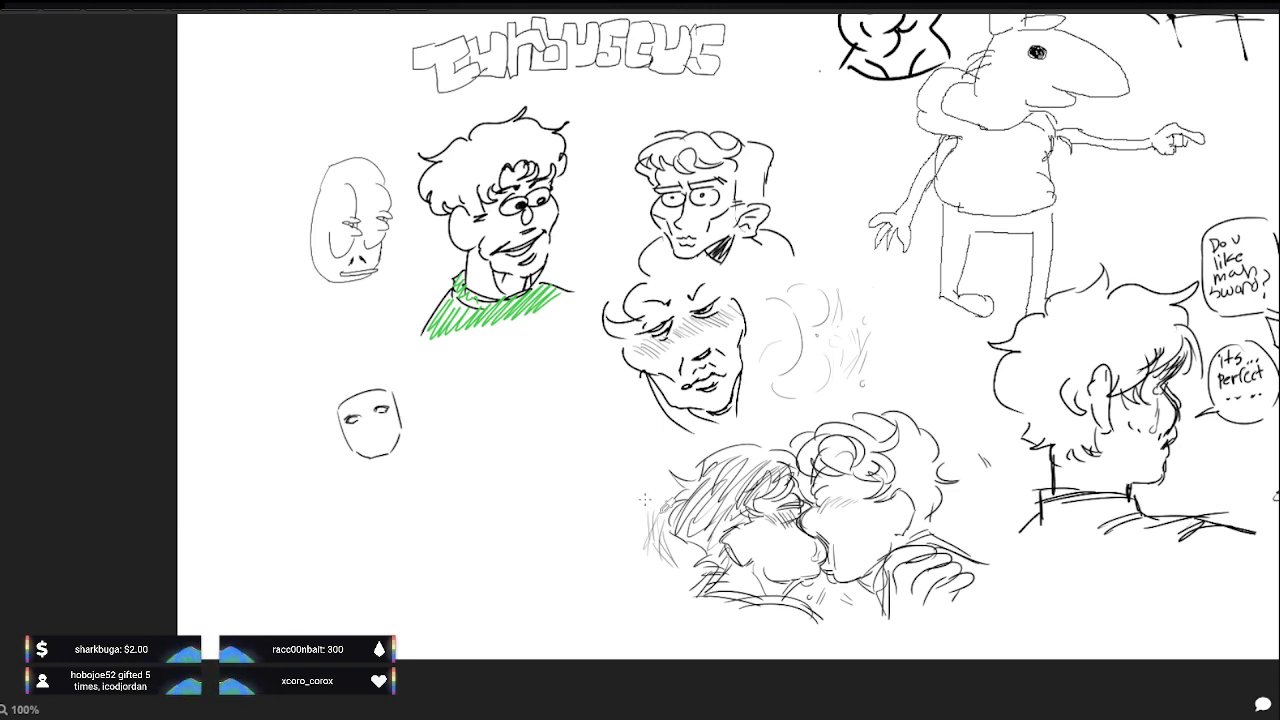
pyautogui.moveTo(821, 125); pyautogui.dragTo(821, 135)
pyautogui.hotkey('ctrl', 'z')
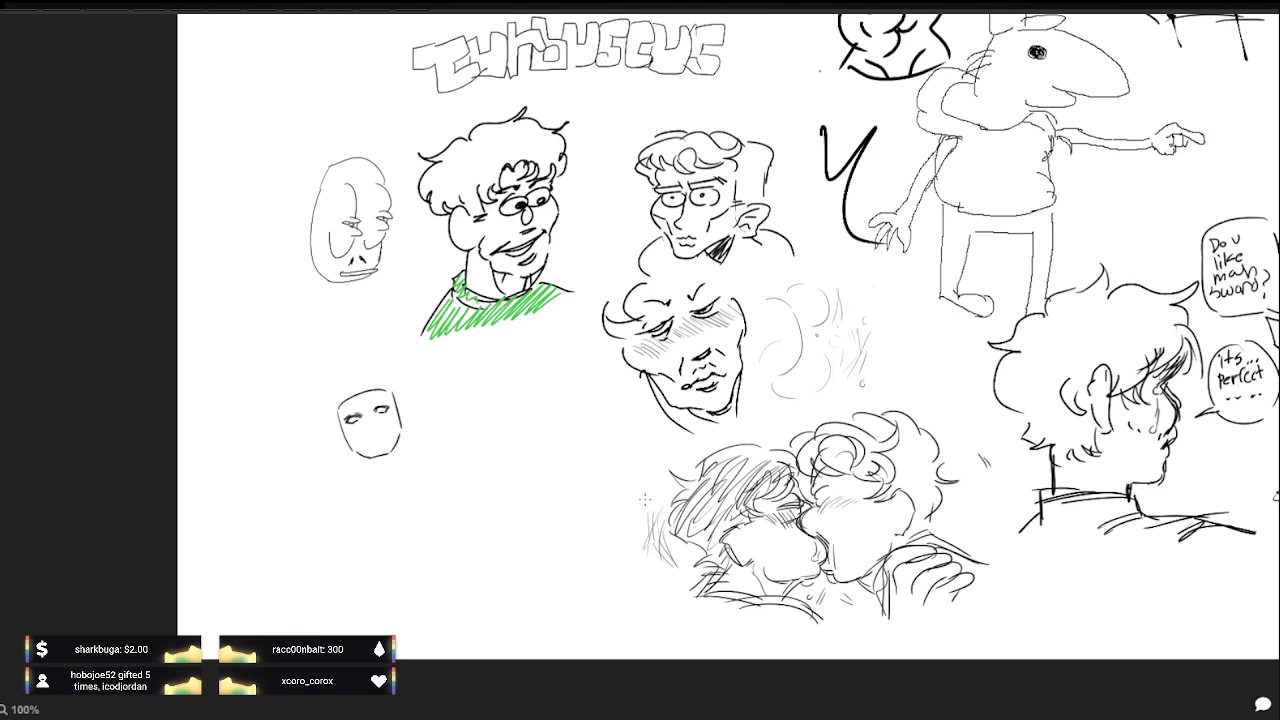
pyautogui.hotkey('ctrl', 'z')
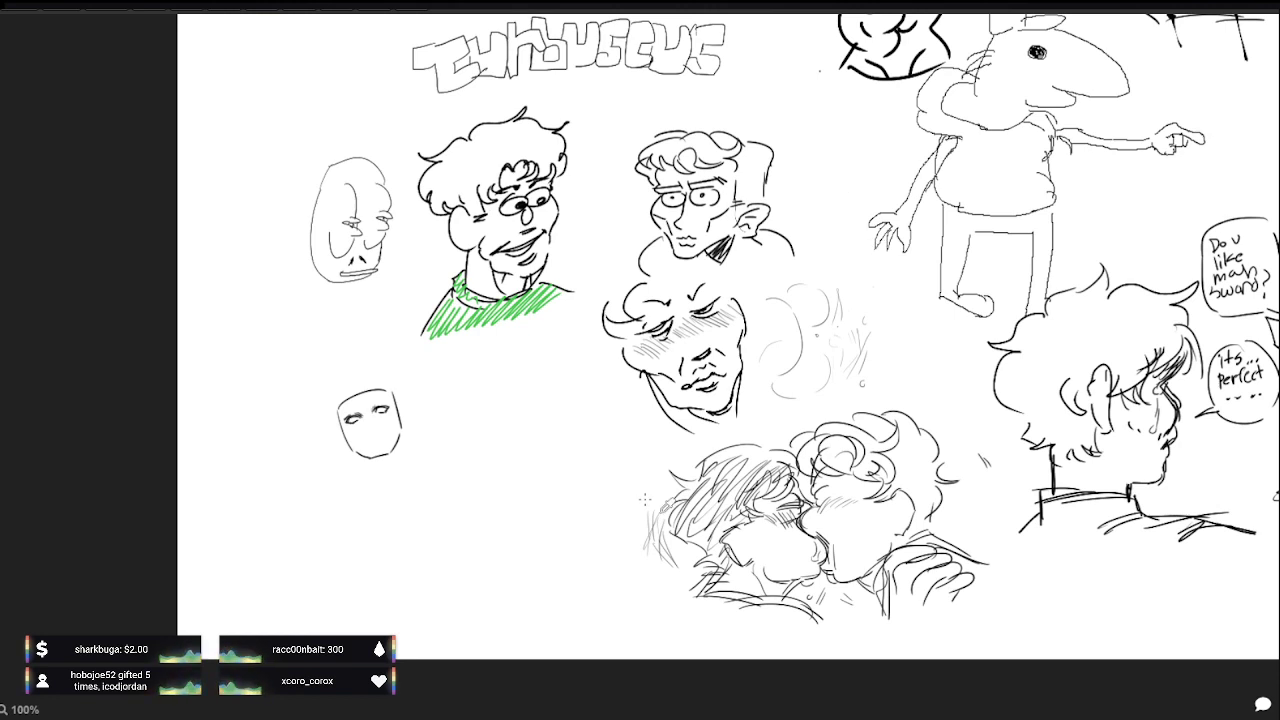
pyautogui.hotkey('ctrl', 'z')
# Step: Draw an arched, bent-over figure with a small round smiling head beside the kissing couple
pyautogui.moveTo(474, 391); pyautogui.dragTo(558, 420)
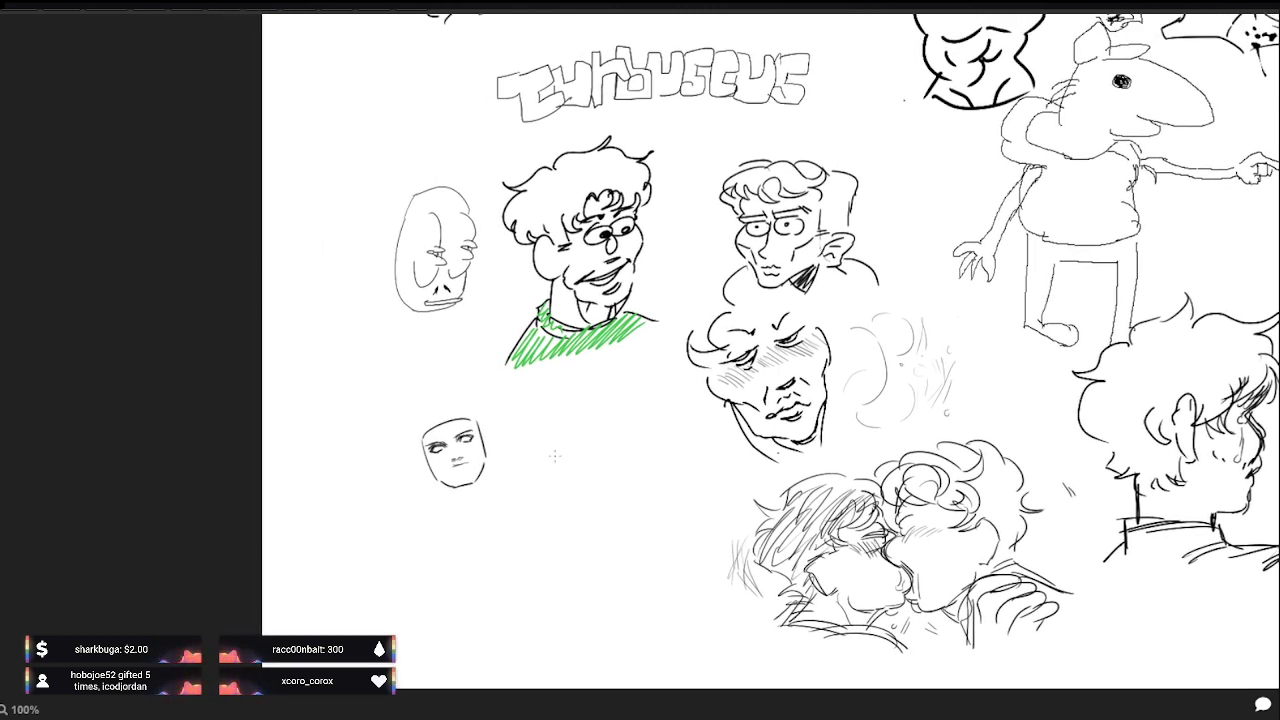
pyautogui.moveTo(618, 505)
pyautogui.mouseDown()
pyautogui.moveTo(670, 496)
pyautogui.moveTo(697, 516)
pyautogui.mouseUp()
pyautogui.moveTo(612, 483)
pyautogui.mouseDown()
pyautogui.moveTo(648, 458)
pyautogui.moveTo(598, 506)
pyautogui.moveTo(597, 525)
pyautogui.moveTo(688, 532)
pyautogui.mouseUp()
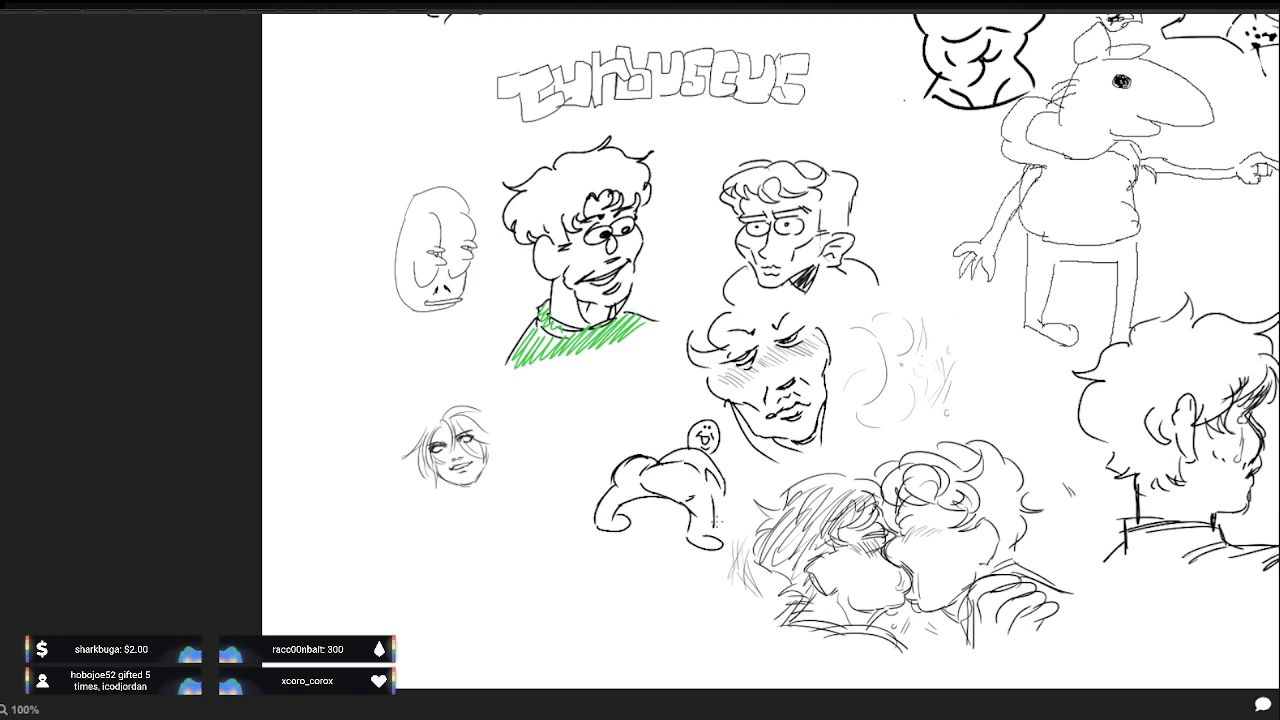
# Step: Add flicked hair strands to both sides of the small smirking face below the bald head
pyautogui.moveTo(470, 434); pyautogui.dragTo(506, 414)
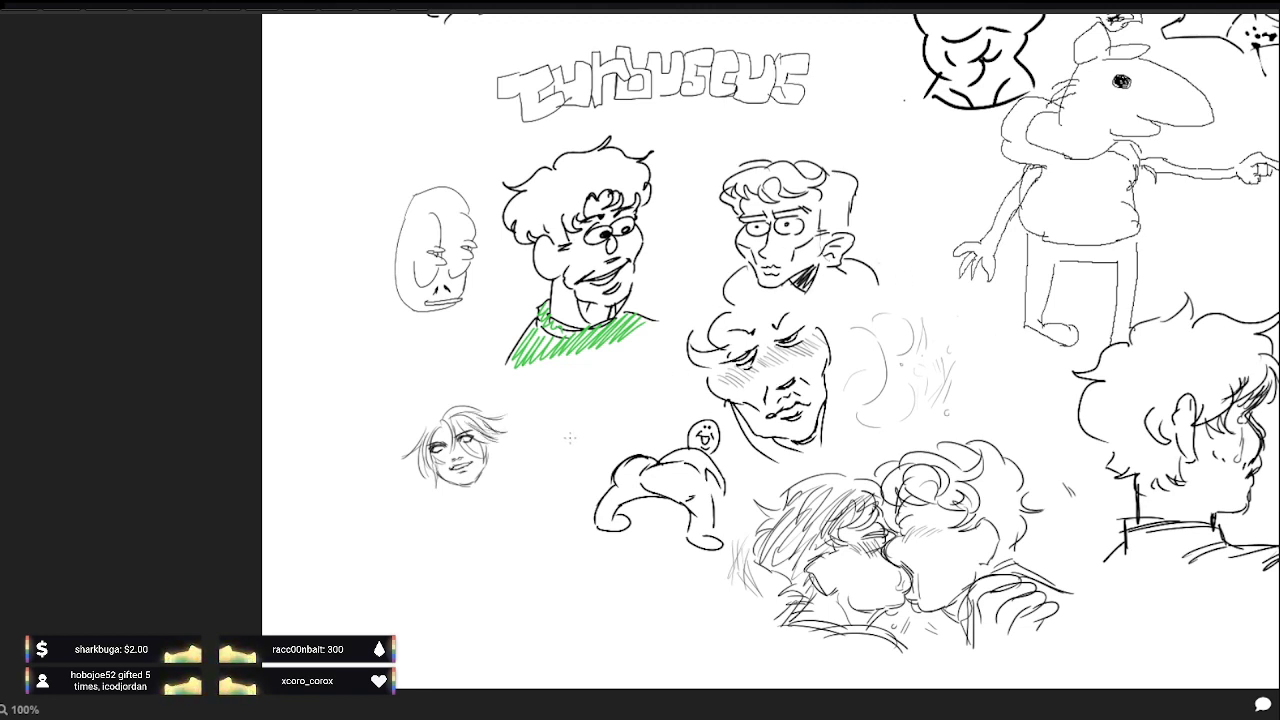
pyautogui.moveTo(628, 405)
pyautogui.mouseDown()
pyautogui.moveTo(611, 410)
pyautogui.moveTo(588, 475)
pyautogui.moveTo(466, 565)
pyautogui.moveTo(440, 629)
pyautogui.mouseUp()
pyautogui.moveTo(704, 442)
pyautogui.mouseDown()
pyautogui.moveTo(518, 405)
pyautogui.moveTo(542, 345)
pyautogui.moveTo(538, 360)
pyautogui.moveTo(428, 316)
pyautogui.moveTo(363, 192)
pyautogui.moveTo(381, 182)
pyautogui.moveTo(632, 266)
pyautogui.moveTo(668, 355)
pyautogui.mouseUp()
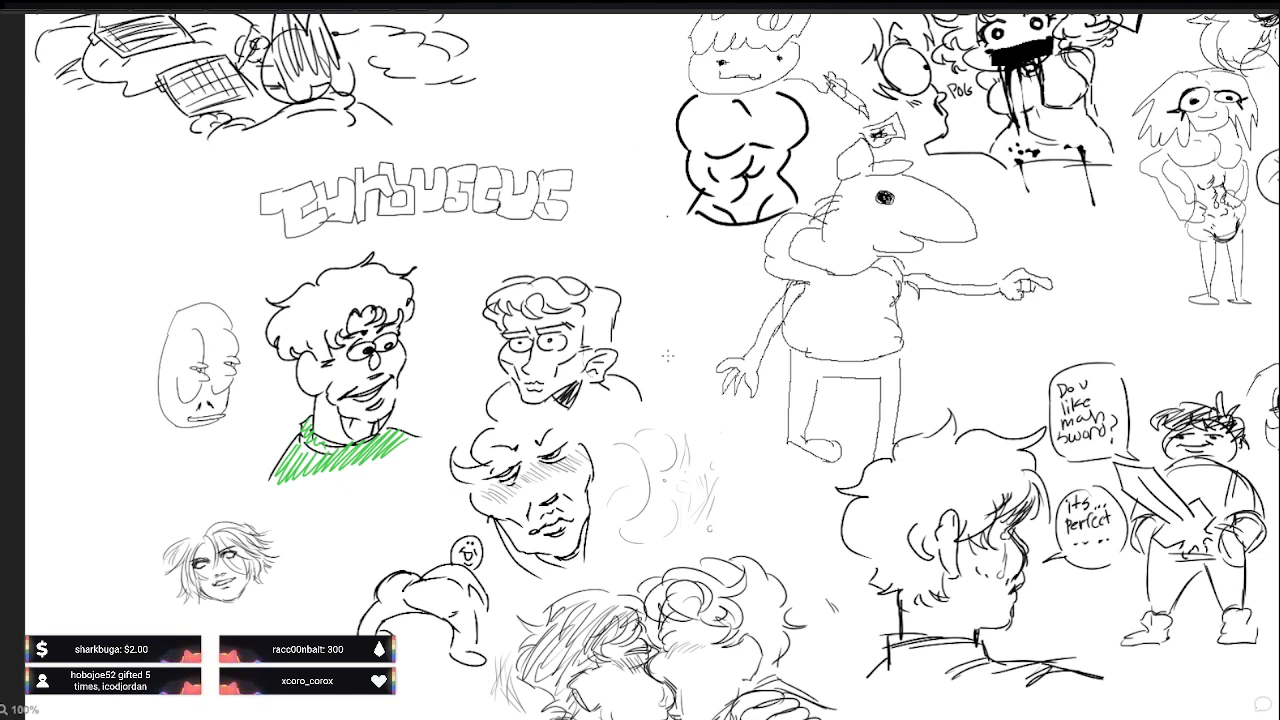
pyautogui.moveTo(176, 565); pyautogui.dragTo(166, 583)
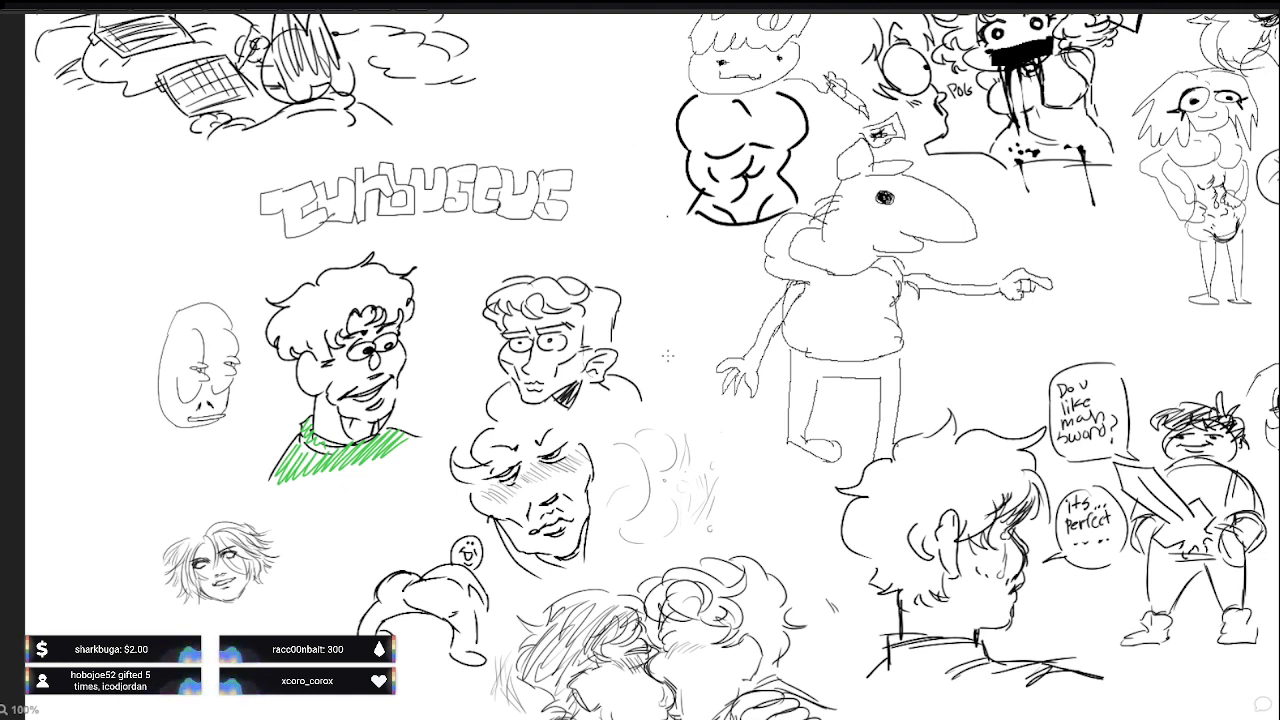
# Step: Sketch the shoulder line extending outward from the neck of the smirking face with flicked hair
pyautogui.moveTo(346, 618); pyautogui.dragTo(736, 410)
pyautogui.scroll(4, 443, 384)
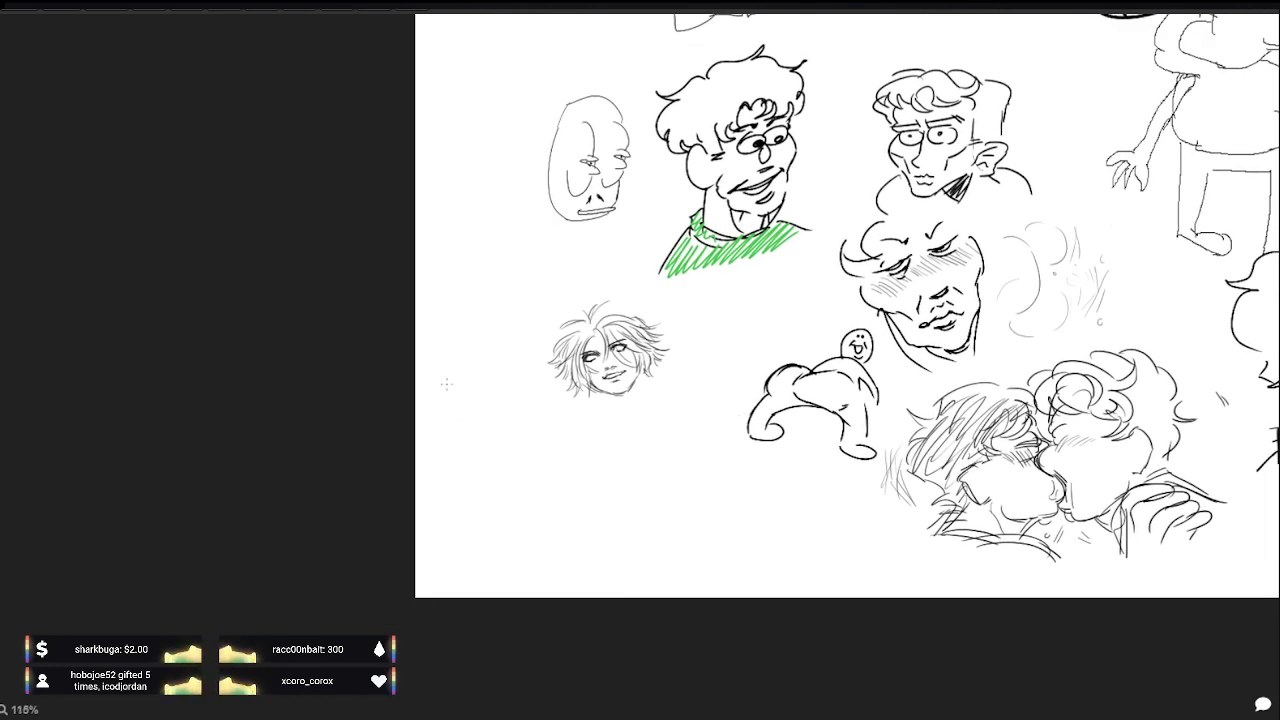
pyautogui.scroll(3, 740, 414)
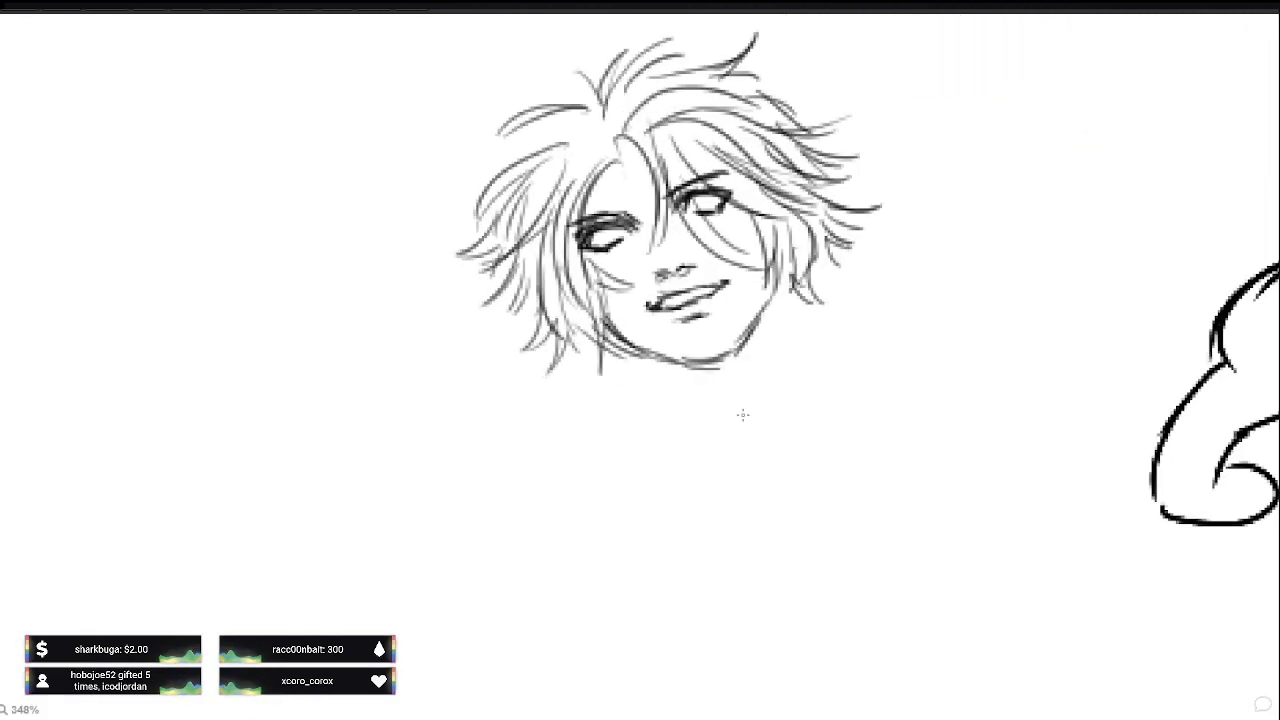
pyautogui.moveTo(752, 405); pyautogui.dragTo(714, 495)
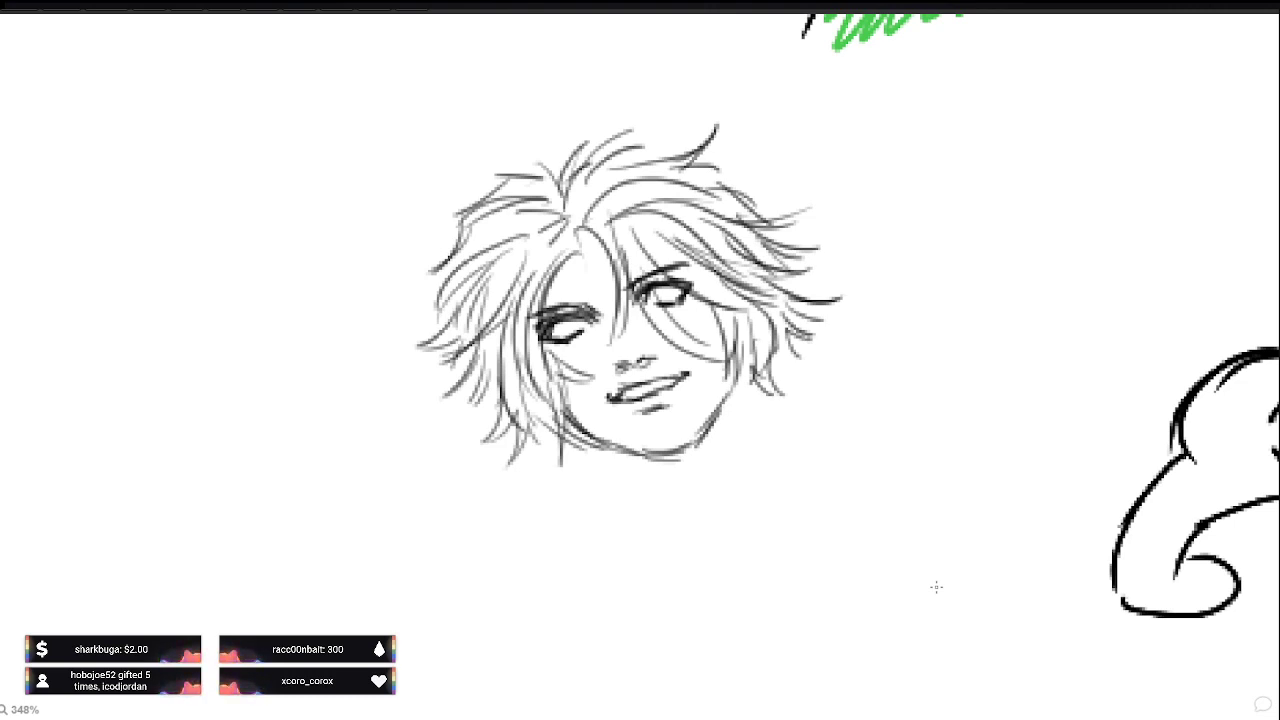
pyautogui.moveTo(895, 430); pyautogui.dragTo(943, 419)
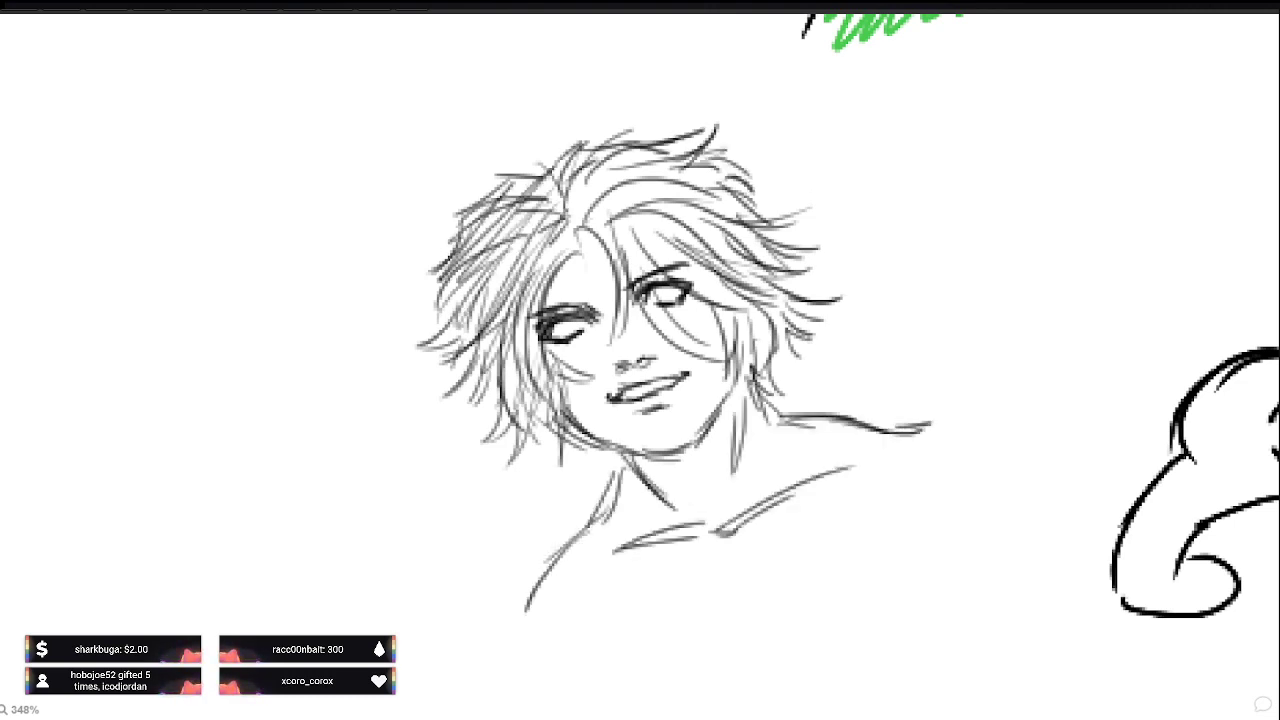
pyautogui.moveTo(906, 436); pyautogui.dragTo(970, 435)
pyautogui.moveTo(864, 435); pyautogui.dragTo(994, 446)
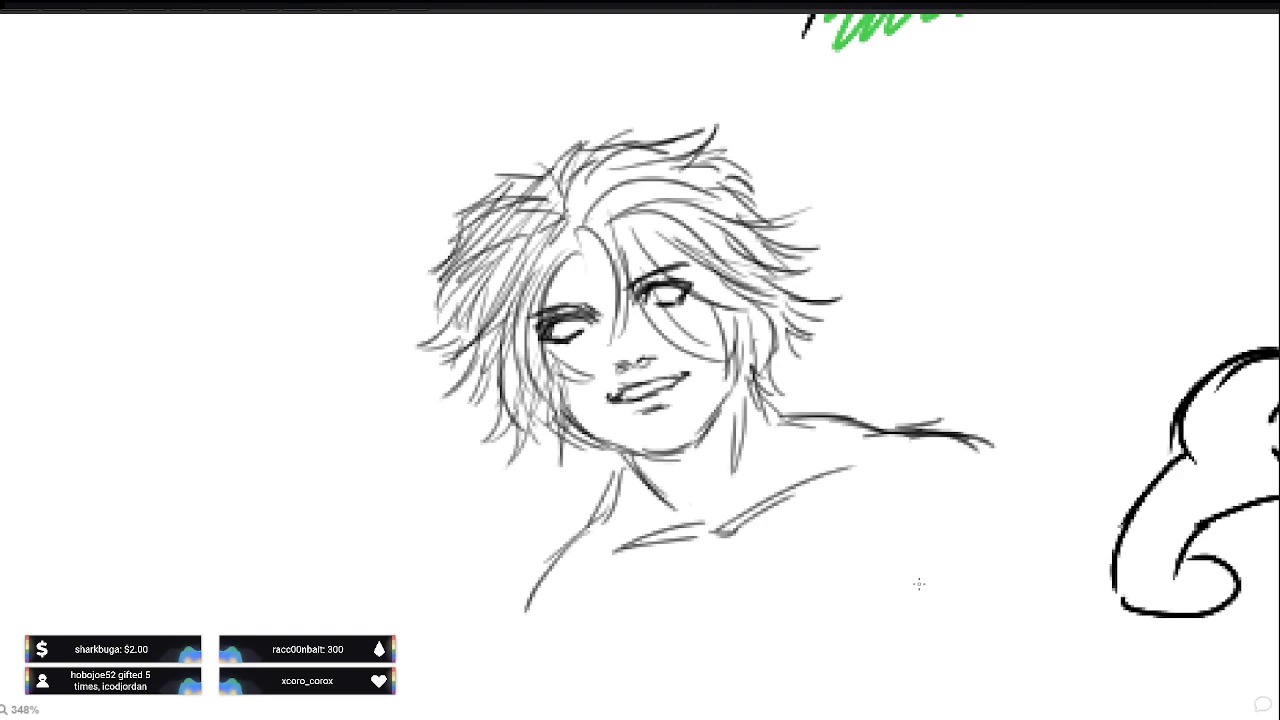
# Step: Handwrite "YOU SHOULD" on two lines in the blank space beside the smirking figure
pyautogui.scroll(-5, 905, 584)
pyautogui.moveTo(755, 440); pyautogui.dragTo(710, 453)
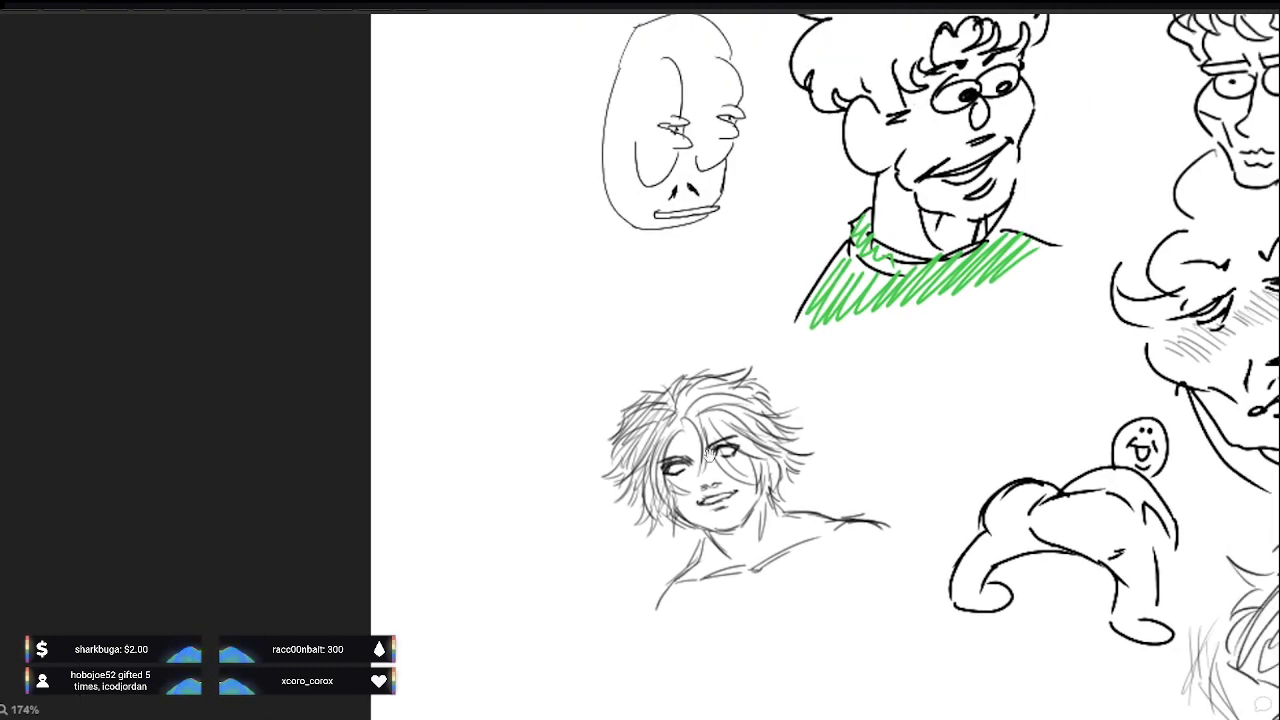
pyautogui.hscroll(3, 709, 455)
pyautogui.scroll(-2, 750, 450)
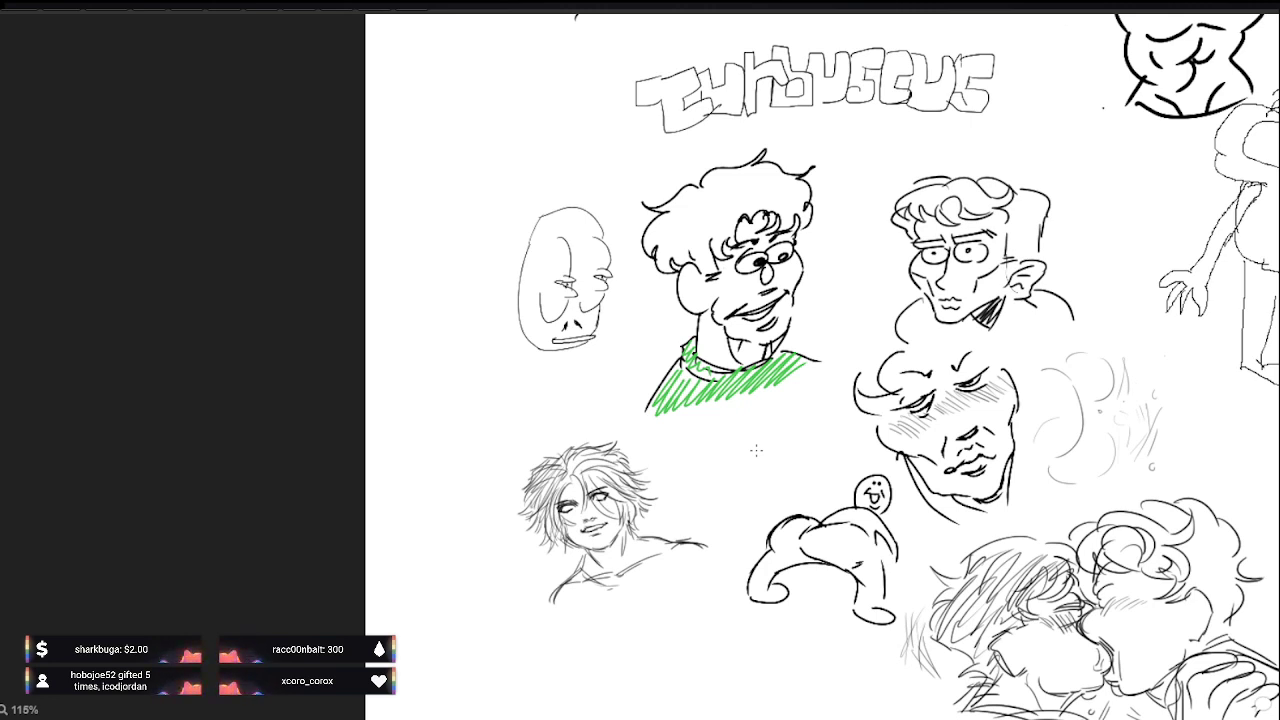
pyautogui.moveTo(426, 480); pyautogui.dragTo(438, 506)
pyautogui.moveTo(455, 478); pyautogui.dragTo(453, 480)
pyautogui.moveTo(464, 476); pyautogui.dragTo(477, 472)
pyautogui.moveTo(426, 520)
pyautogui.mouseDown()
pyautogui.moveTo(424, 544)
pyautogui.moveTo(438, 542)
pyautogui.mouseUp()
pyautogui.moveTo(446, 518)
pyautogui.mouseDown()
pyautogui.moveTo(448, 544)
pyautogui.moveTo(447, 527)
pyautogui.mouseUp()
pyautogui.moveTo(455, 515)
pyautogui.mouseDown()
pyautogui.moveTo(458, 535)
pyautogui.moveTo(451, 518)
pyautogui.moveTo(469, 510)
pyautogui.mouseUp()
pyautogui.moveTo(471, 506); pyautogui.dragTo(492, 518)
# Step: Continue the slanted handwriting beside the smirking figure with "TREAT URSELF NOW" on three further lines
pyautogui.moveTo(424, 556)
pyautogui.mouseDown()
pyautogui.moveTo(450, 547)
pyautogui.moveTo(442, 568)
pyautogui.mouseUp()
pyautogui.moveTo(452, 556)
pyautogui.mouseDown()
pyautogui.moveTo(454, 568)
pyautogui.moveTo(469, 555)
pyautogui.mouseUp()
pyautogui.moveTo(472, 538); pyautogui.dragTo(461, 546)
pyautogui.moveTo(469, 552); pyautogui.dragTo(479, 557)
pyautogui.moveTo(477, 556)
pyautogui.mouseDown()
pyautogui.moveTo(483, 535)
pyautogui.moveTo(492, 552)
pyautogui.mouseUp()
pyautogui.moveTo(480, 546)
pyautogui.mouseDown()
pyautogui.moveTo(502, 525)
pyautogui.moveTo(497, 550)
pyautogui.mouseUp()
pyautogui.moveTo(433, 576)
pyautogui.mouseDown()
pyautogui.moveTo(448, 574)
pyautogui.moveTo(455, 595)
pyautogui.moveTo(474, 587)
pyautogui.mouseUp()
pyautogui.moveTo(483, 568)
pyautogui.mouseDown()
pyautogui.moveTo(489, 583)
pyautogui.moveTo(491, 564)
pyautogui.mouseUp()
pyautogui.moveTo(486, 575); pyautogui.dragTo(512, 575)
pyautogui.moveTo(513, 556)
pyautogui.mouseDown()
pyautogui.moveTo(518, 574)
pyautogui.moveTo(525, 556)
pyautogui.mouseUp()
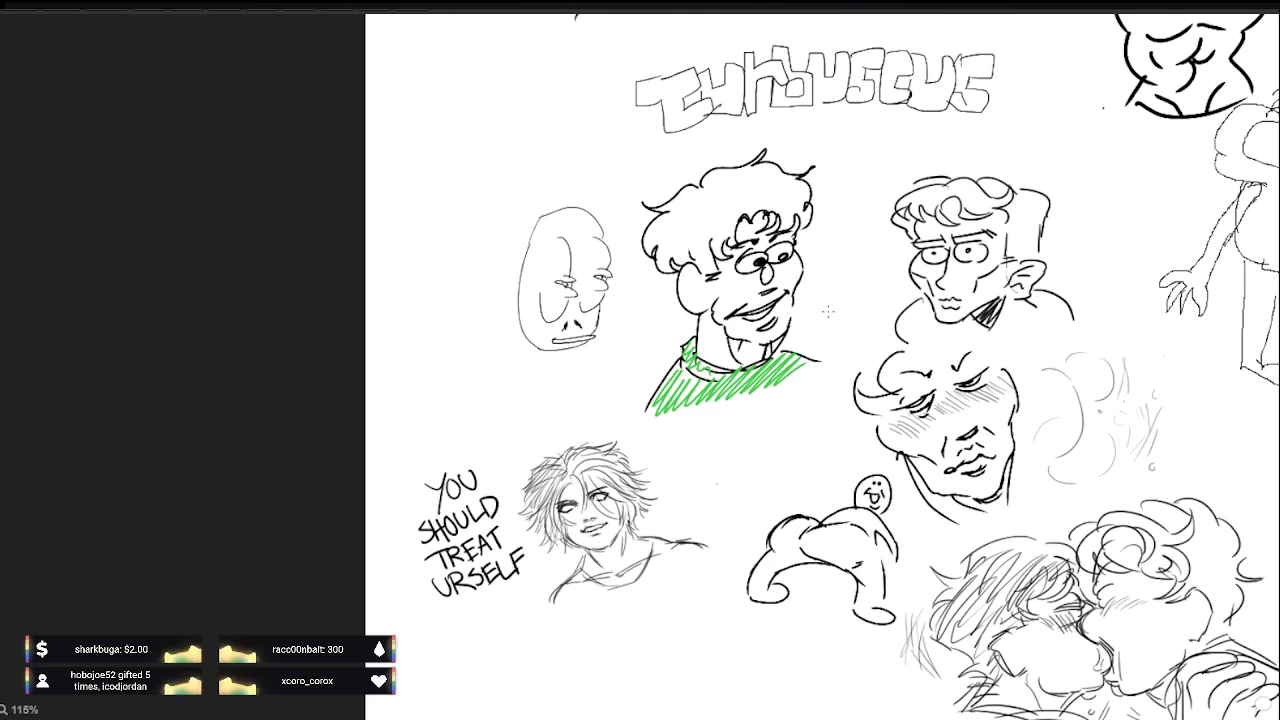
pyautogui.moveTo(480, 611); pyautogui.dragTo(530, 584)
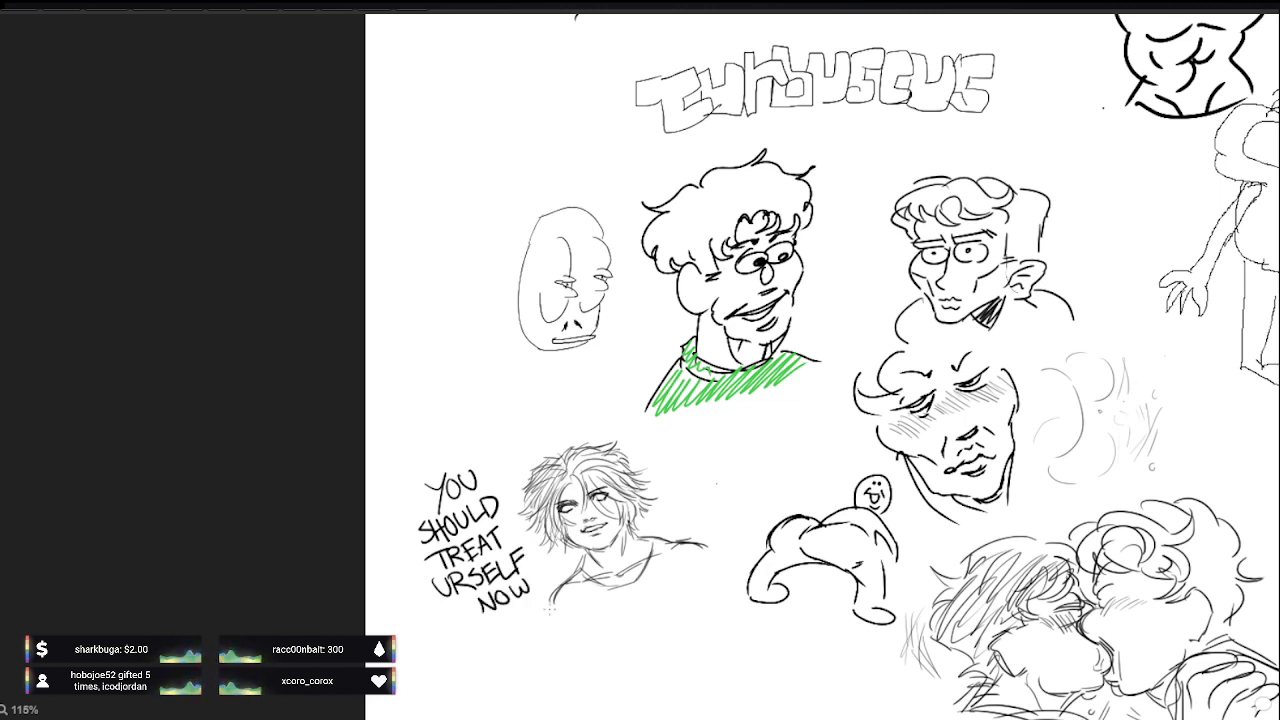
# Step: Put a period after "NOW", scribble over "TREAT", and add sleeve and background strokes around the smirking figure
pyautogui.moveTo(699, 543)
pyautogui.mouseDown()
pyautogui.moveTo(694, 572)
pyautogui.moveTo(718, 553)
pyautogui.mouseUp()
pyautogui.moveTo(432, 560)
pyautogui.mouseDown()
pyautogui.moveTo(450, 546)
pyautogui.moveTo(464, 560)
pyautogui.moveTo(498, 530)
pyautogui.moveTo(512, 544)
pyautogui.mouseUp()
pyautogui.click(535, 587)
pyautogui.moveTo(518, 484)
pyautogui.mouseDown()
pyautogui.moveTo(506, 512)
pyautogui.moveTo(520, 548)
pyautogui.mouseUp()
pyautogui.moveTo(684, 476); pyautogui.dragTo(736, 470)
pyautogui.moveTo(526, 508)
pyautogui.mouseDown()
pyautogui.moveTo(512, 530)
pyautogui.moveTo(526, 554)
pyautogui.mouseUp()
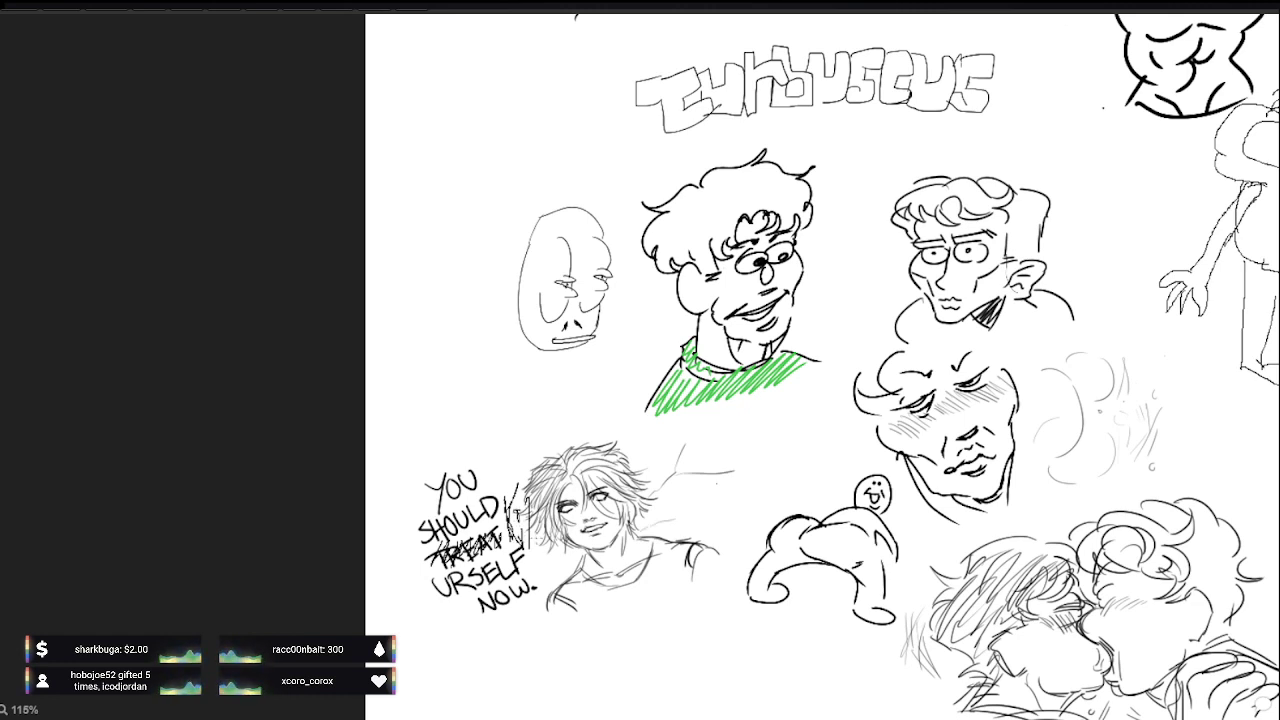
# Step: Undo the scribble over "TREAT" and the stray vertical strokes between the lettering and the hair
pyautogui.hotkey('ctrl', 'z')
pyautogui.hotkey('ctrl', 'z')
pyautogui.hotkey('ctrl', 'z')
pyautogui.hotkey('ctrl', 'z')
pyautogui.hotkey('ctrl', 'z')
pyautogui.hotkey('ctrl', 'z')
pyautogui.hotkey('ctrl', 'z')
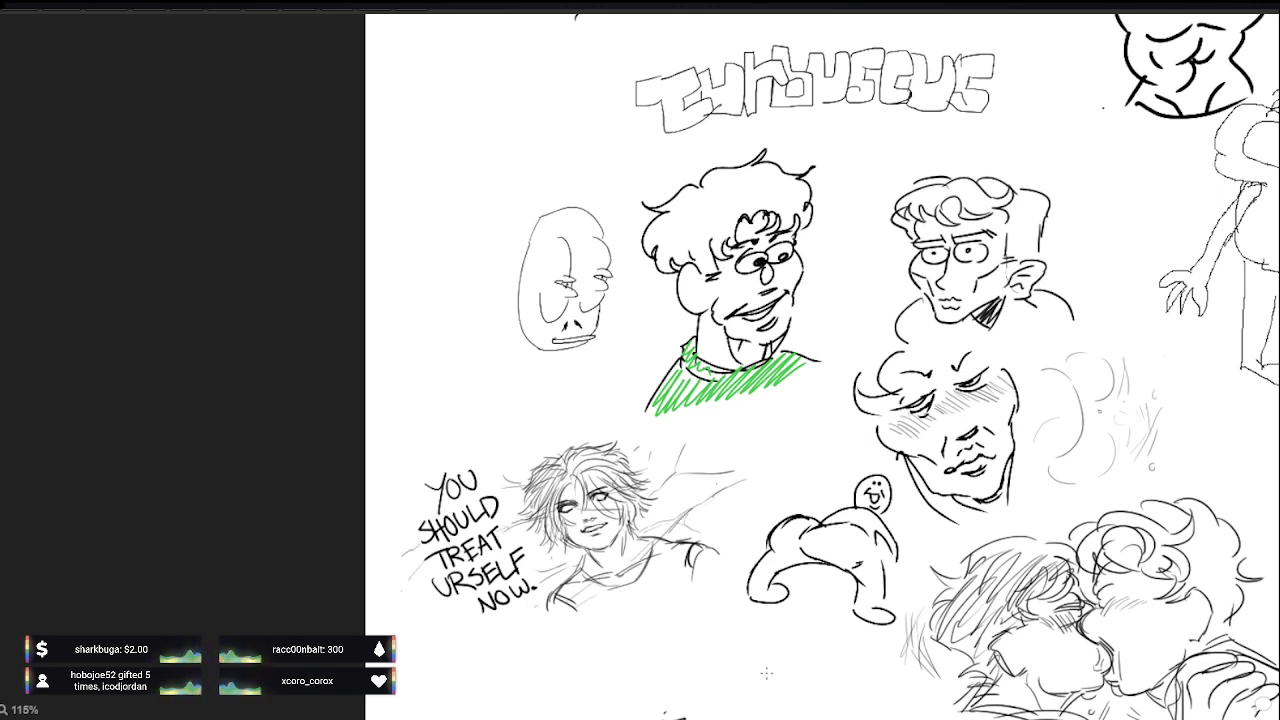
# Step: Add a diagonal stroke beneath the lettering and short strokes forming a small pointed shape below the smirking figure
pyautogui.moveTo(464, 641); pyautogui.dragTo(484, 619)
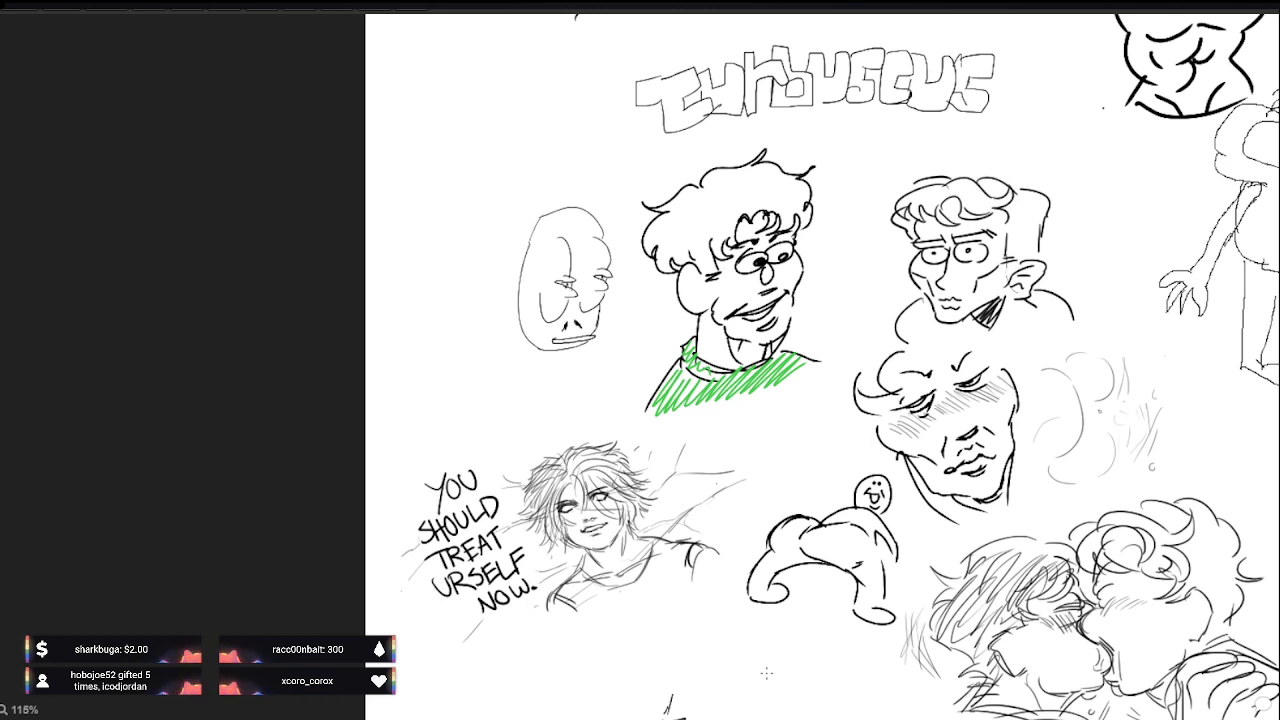
pyautogui.moveTo(672, 718)
pyautogui.mouseDown()
pyautogui.moveTo(669, 689)
pyautogui.moveTo(661, 712)
pyautogui.mouseUp()
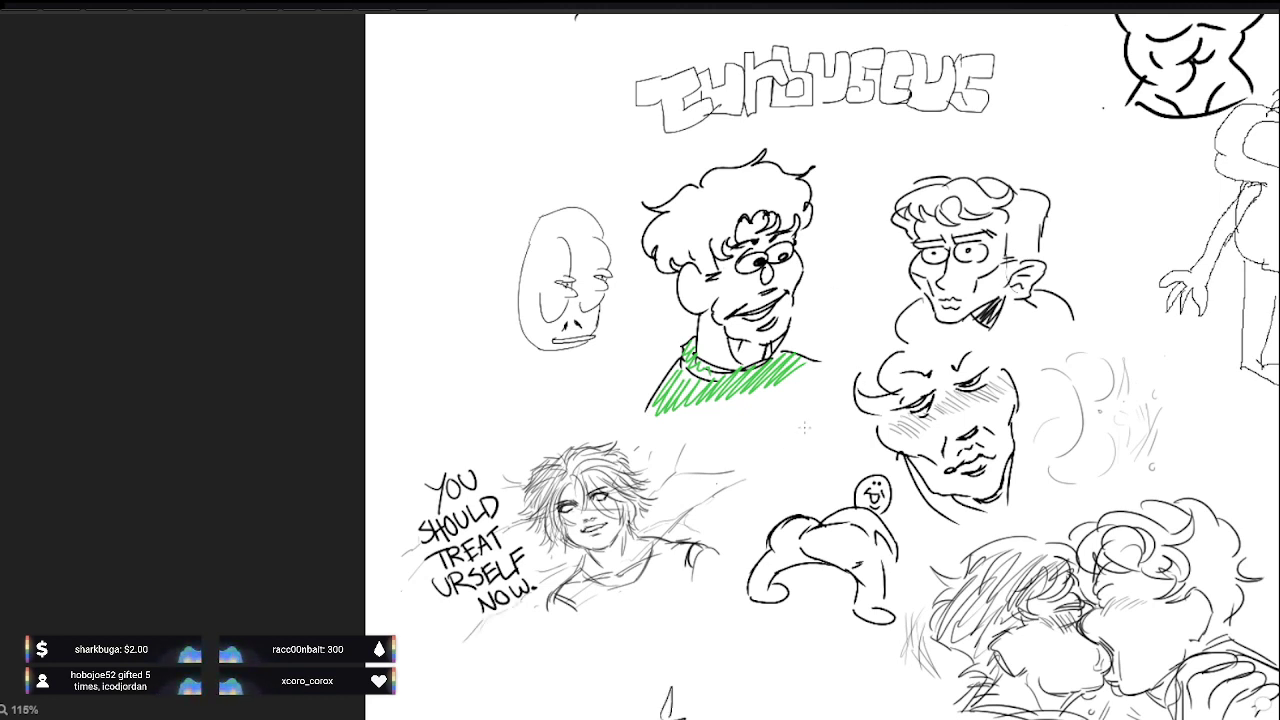
pyautogui.scroll(-3, 722, 462)
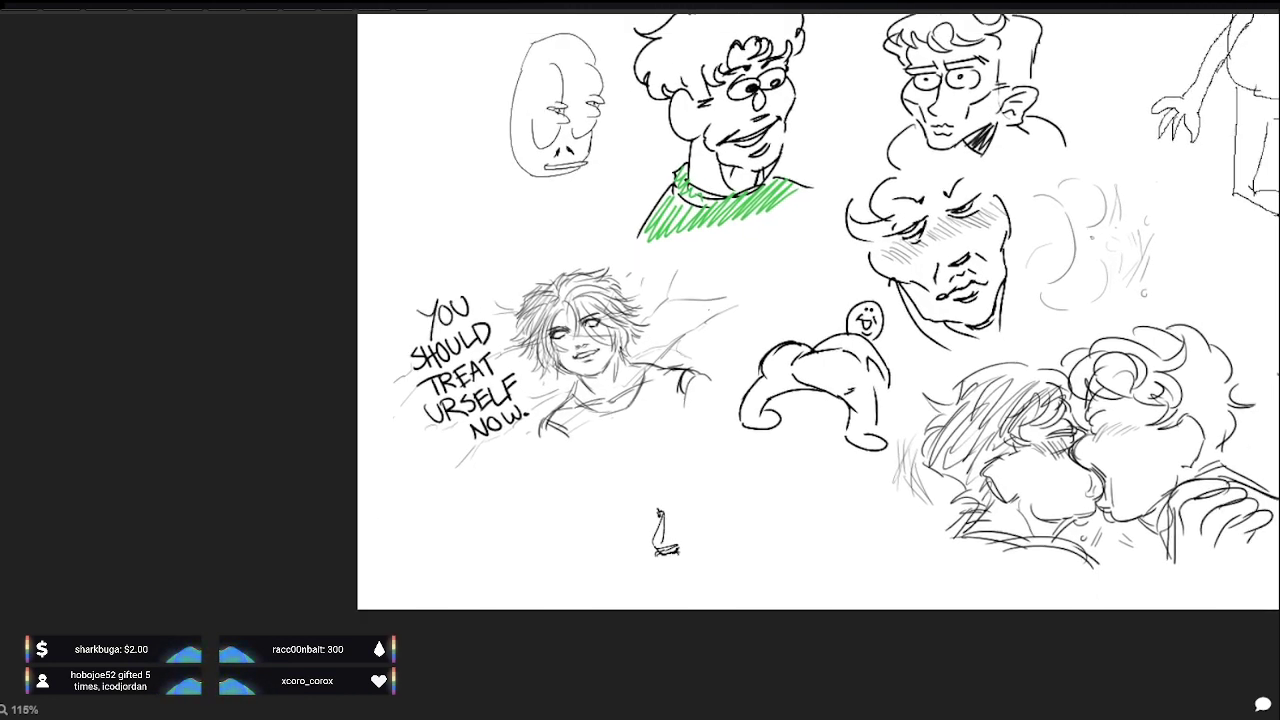
pyautogui.moveTo(657, 517); pyautogui.dragTo(656, 500)
# Step: Look over the pointing hooded rat up close and the neighbouring sketches across the canvas
pyautogui.moveTo(721, 384); pyautogui.dragTo(549, 551)
pyautogui.moveTo(816, 267)
pyautogui.mouseDown()
pyautogui.moveTo(487, 397)
pyautogui.moveTo(465, 377)
pyautogui.mouseUp()
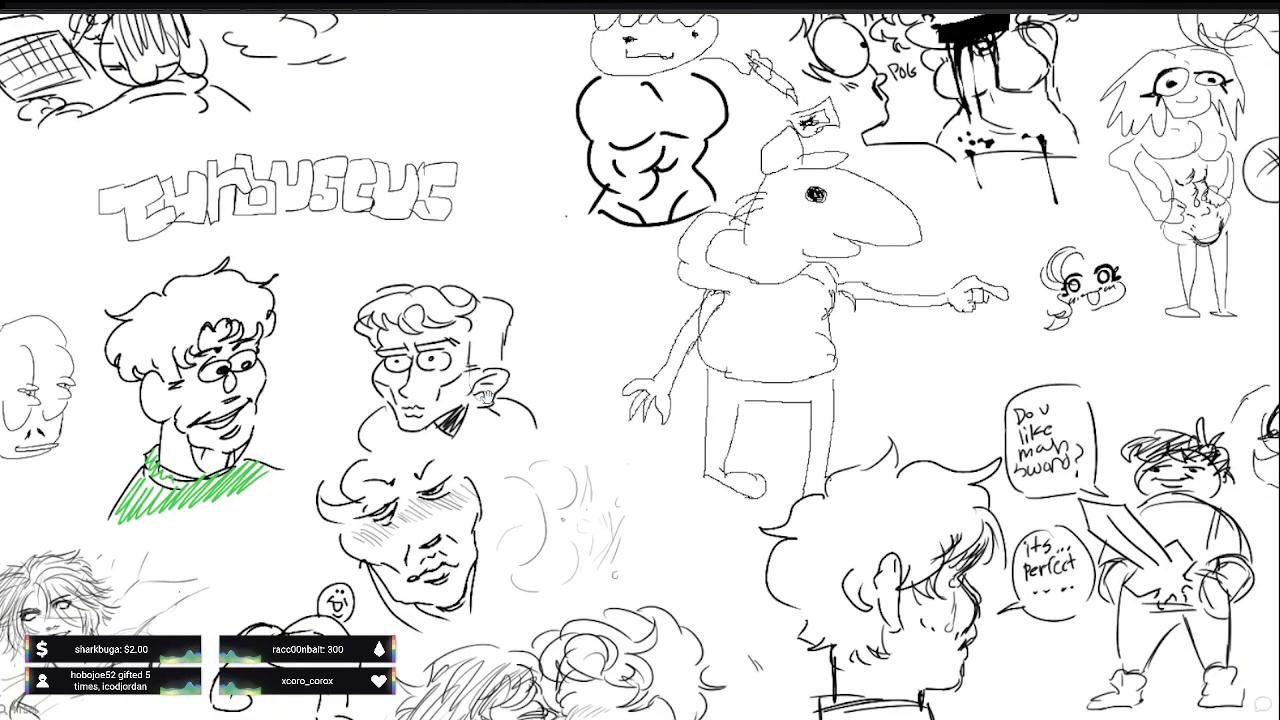
pyautogui.scroll(2, 761, 298)
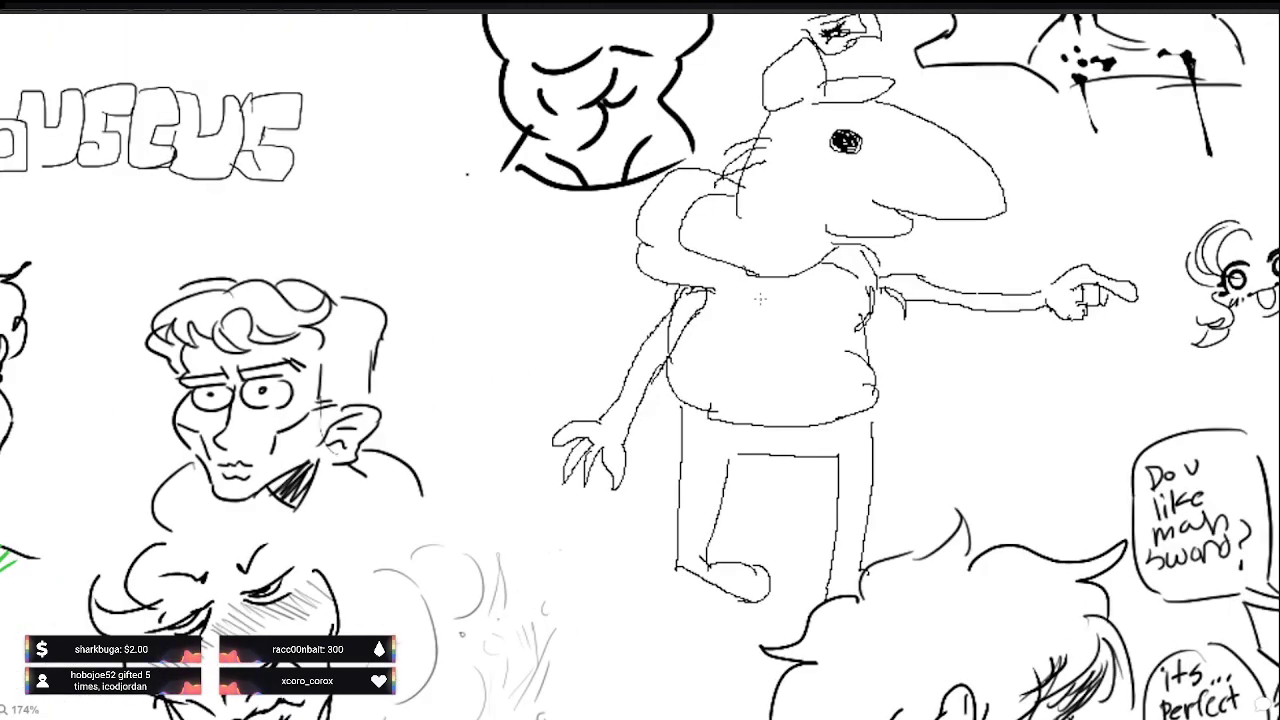
pyautogui.moveTo(788, 330); pyautogui.dragTo(724, 393)
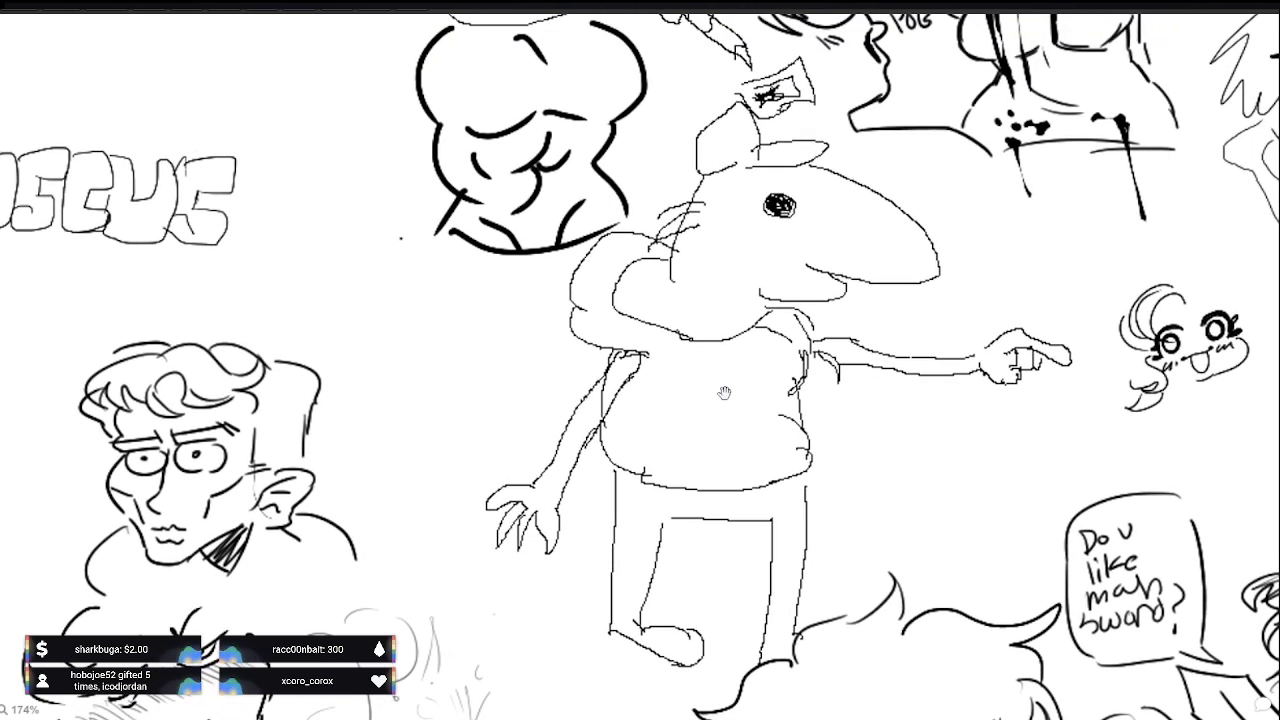
pyautogui.scroll(1, 737, 432)
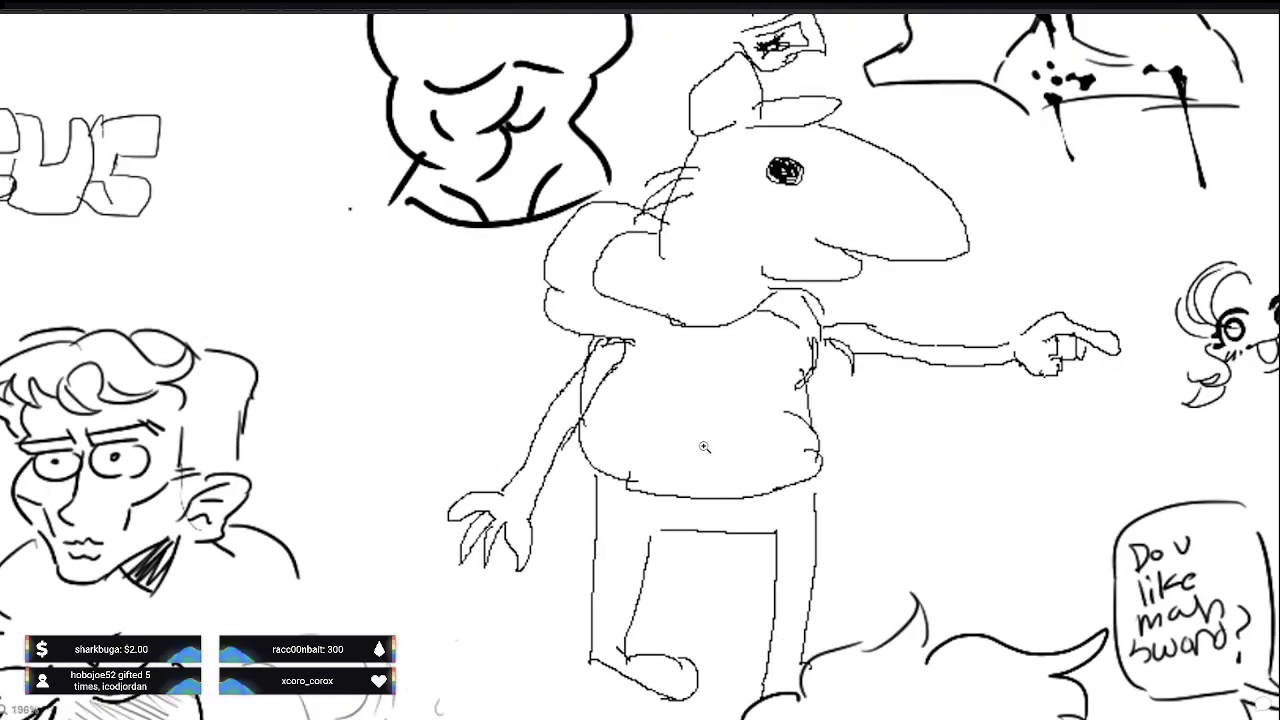
pyautogui.scroll(-2, 737, 432)
pyautogui.scroll(3, 732, 428)
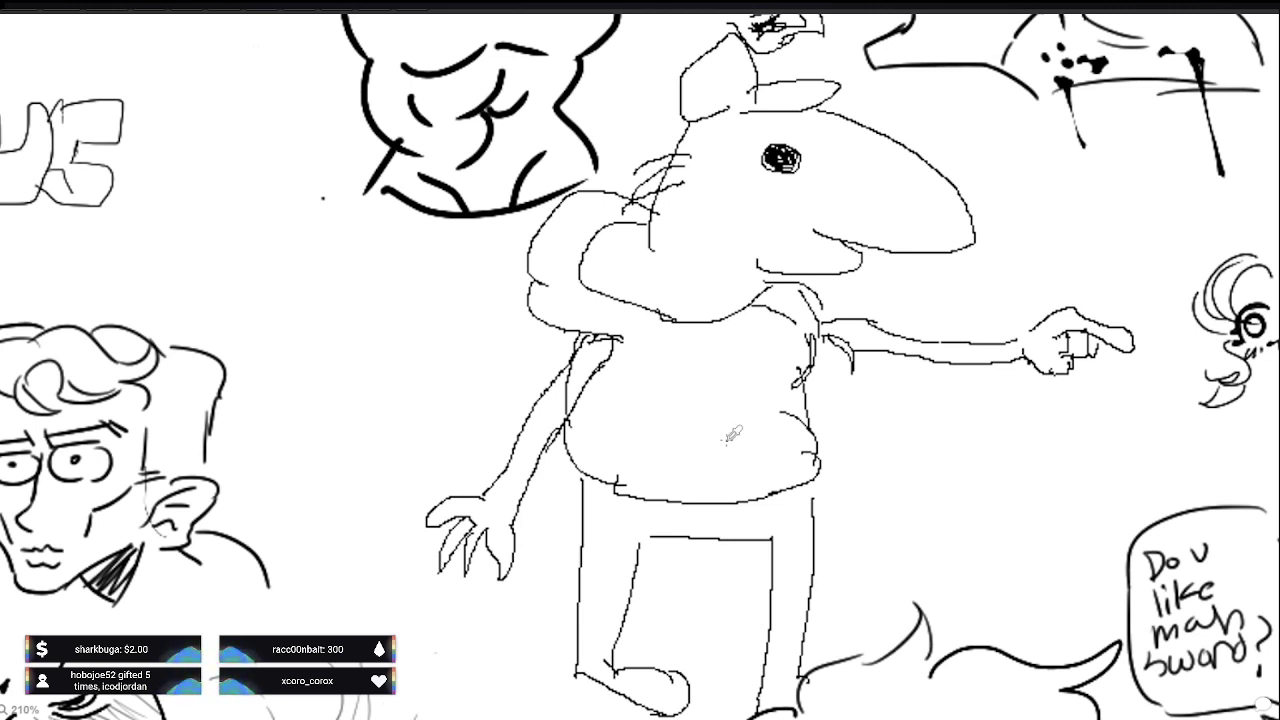
pyautogui.scroll(-5, 741, 458)
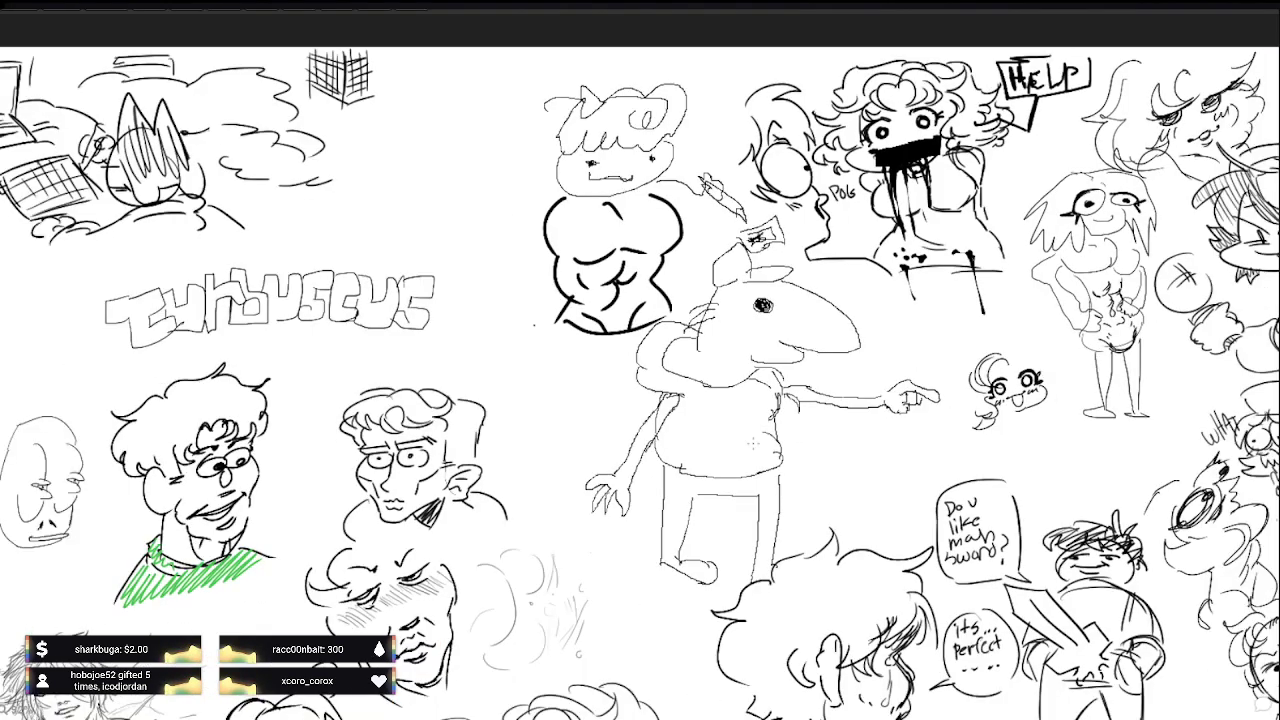
pyautogui.moveTo(662, 589)
pyautogui.mouseDown()
pyautogui.moveTo(769, 505)
pyautogui.moveTo(855, 404)
pyautogui.mouseUp()
pyautogui.moveTo(790, 480); pyautogui.dragTo(824, 489)
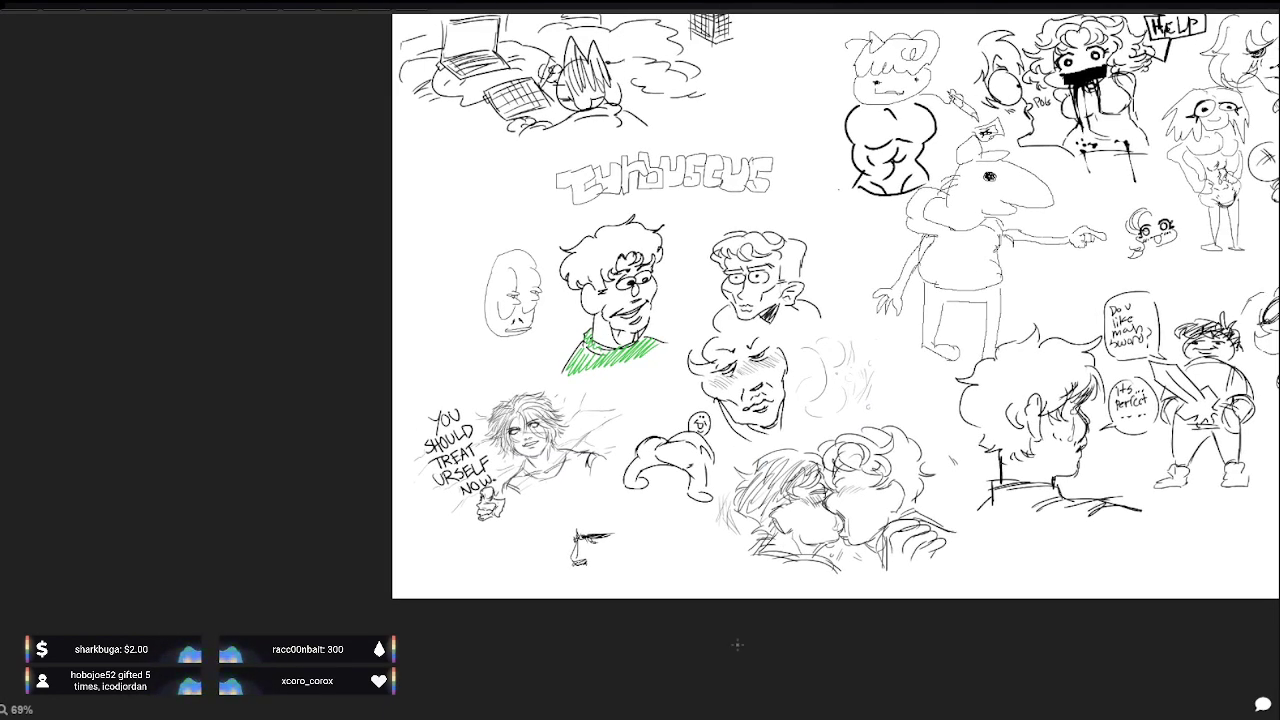
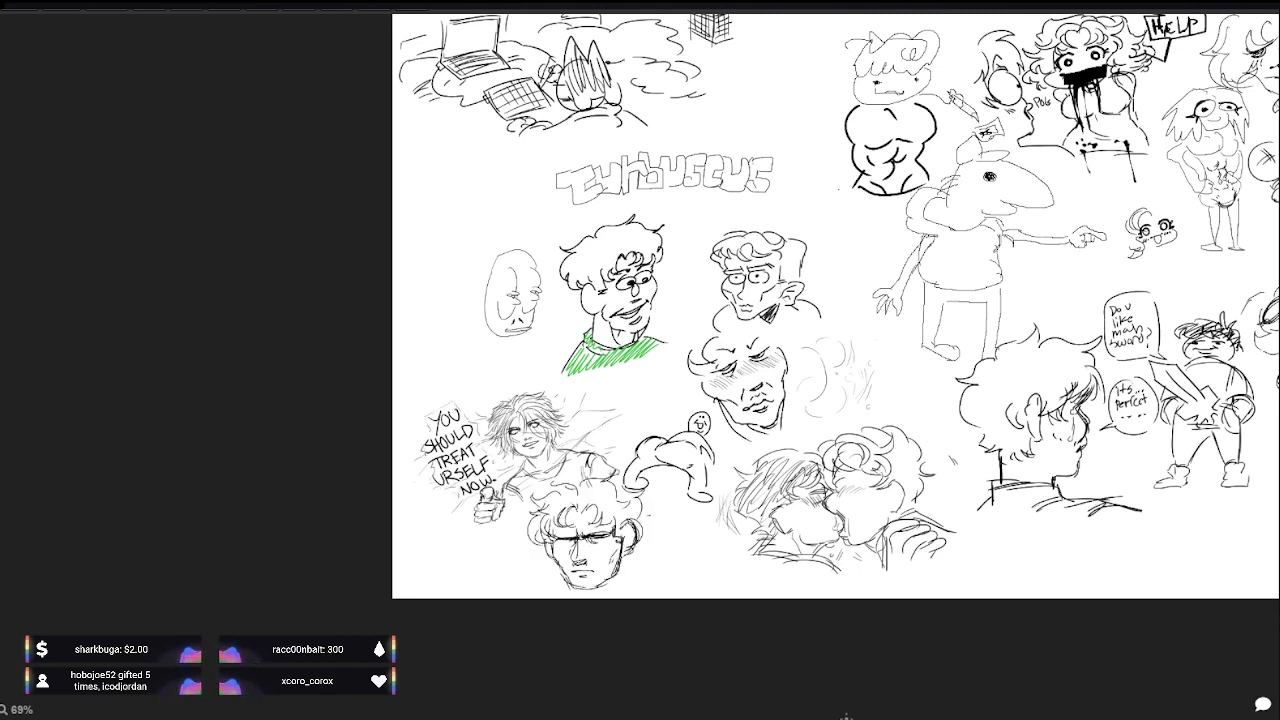
# Step: Add short strokes to the frowning curly head's neck, the tiny corner portrait's shoulder and the small panel beside the two socks
pyautogui.moveTo(636, 555); pyautogui.dragTo(620, 524)
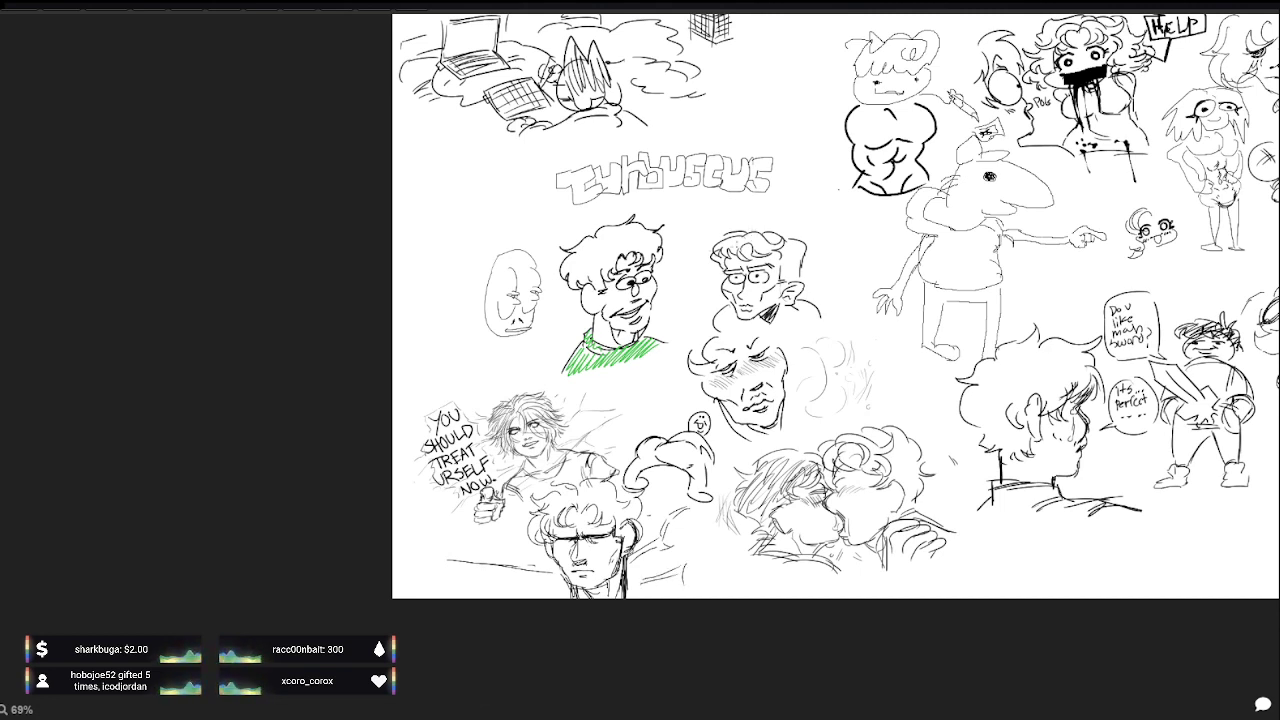
pyautogui.moveTo(825, 232)
pyautogui.mouseDown()
pyautogui.moveTo(693, 310)
pyautogui.moveTo(598, 412)
pyautogui.moveTo(676, 348)
pyautogui.mouseUp()
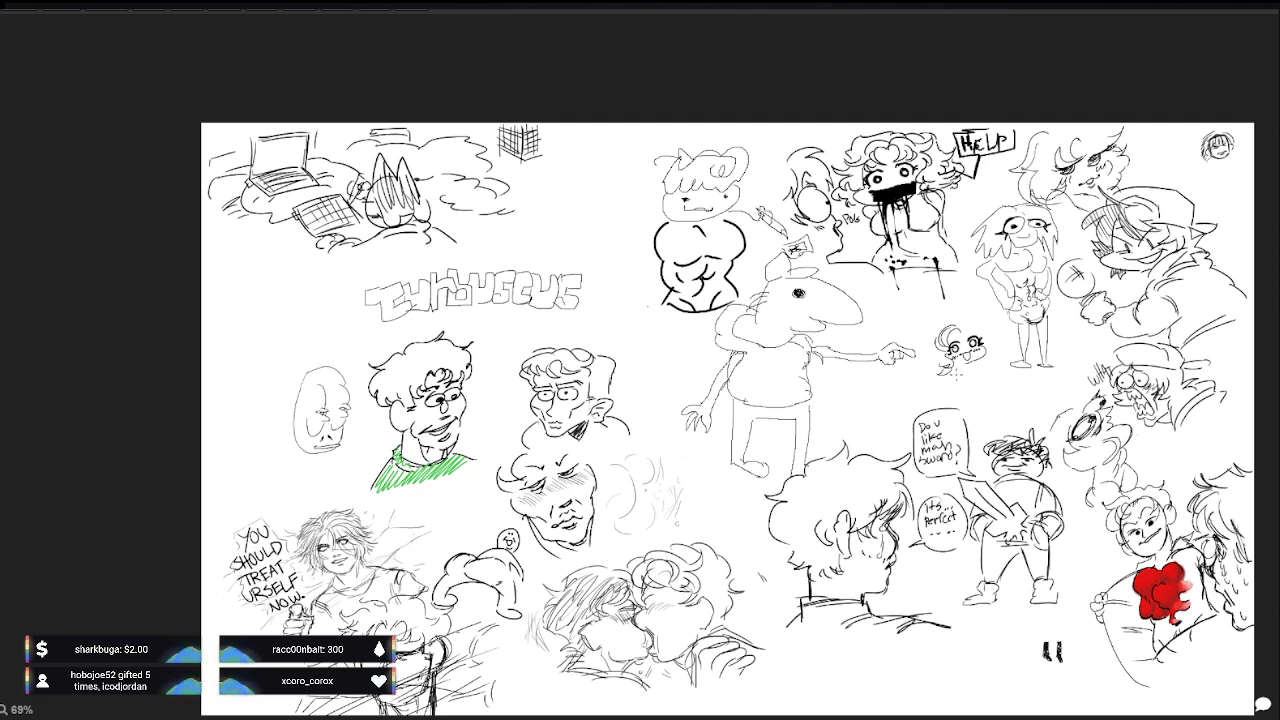
pyautogui.moveTo(1212, 157); pyautogui.dragTo(1200, 181)
pyautogui.moveTo(1010, 688)
pyautogui.mouseDown()
pyautogui.moveTo(1034, 660)
pyautogui.moveTo(1036, 690)
pyautogui.moveTo(1018, 666)
pyautogui.mouseUp()
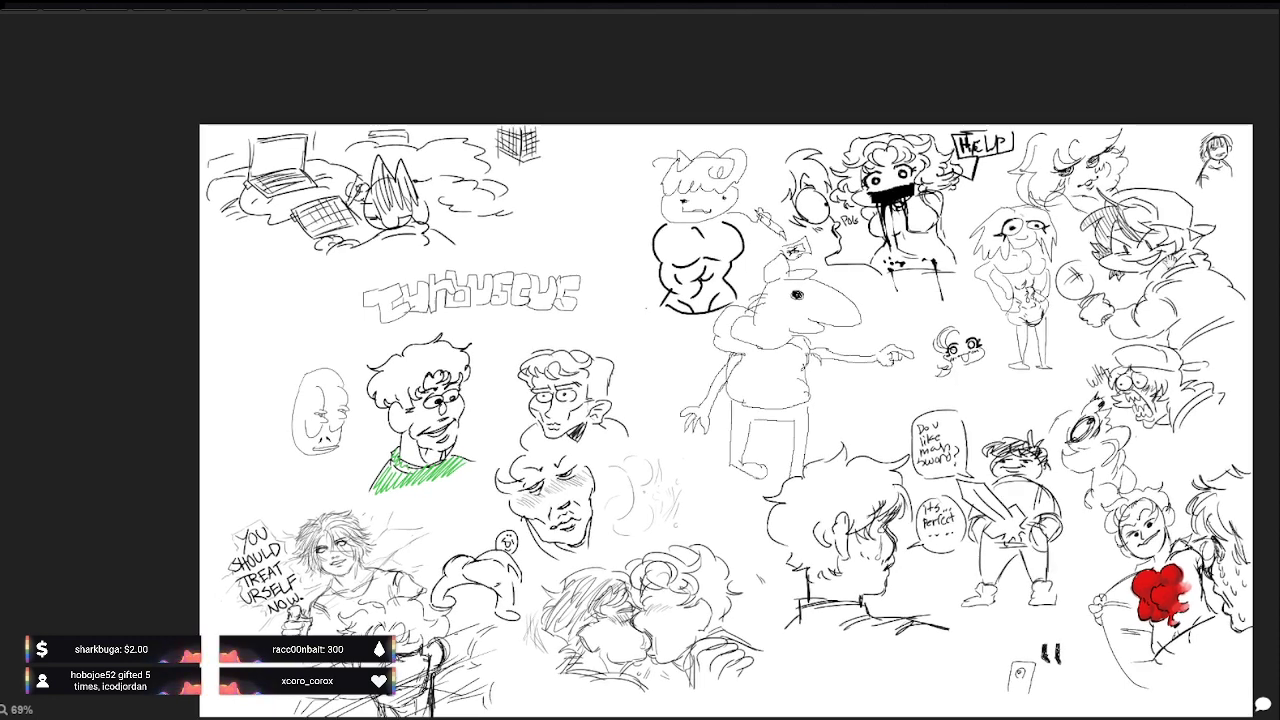
# Step: Examine the sketches around the sword dialogue and the tiny seated portrait in the canvas corner up close
pyautogui.moveTo(1194, 238)
pyautogui.mouseDown()
pyautogui.moveTo(1150, 250)
pyautogui.moveTo(1113, 182)
pyautogui.moveTo(983, 229)
pyautogui.mouseUp()
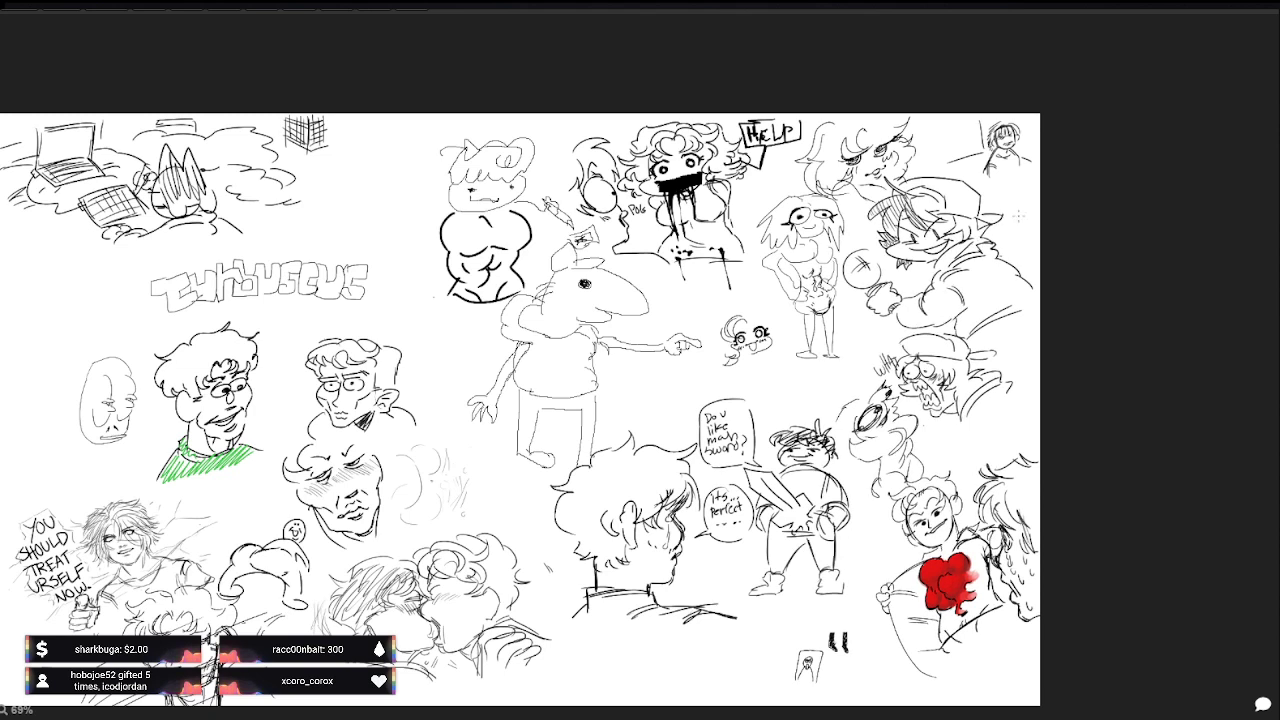
pyautogui.scroll(5, 837, 687)
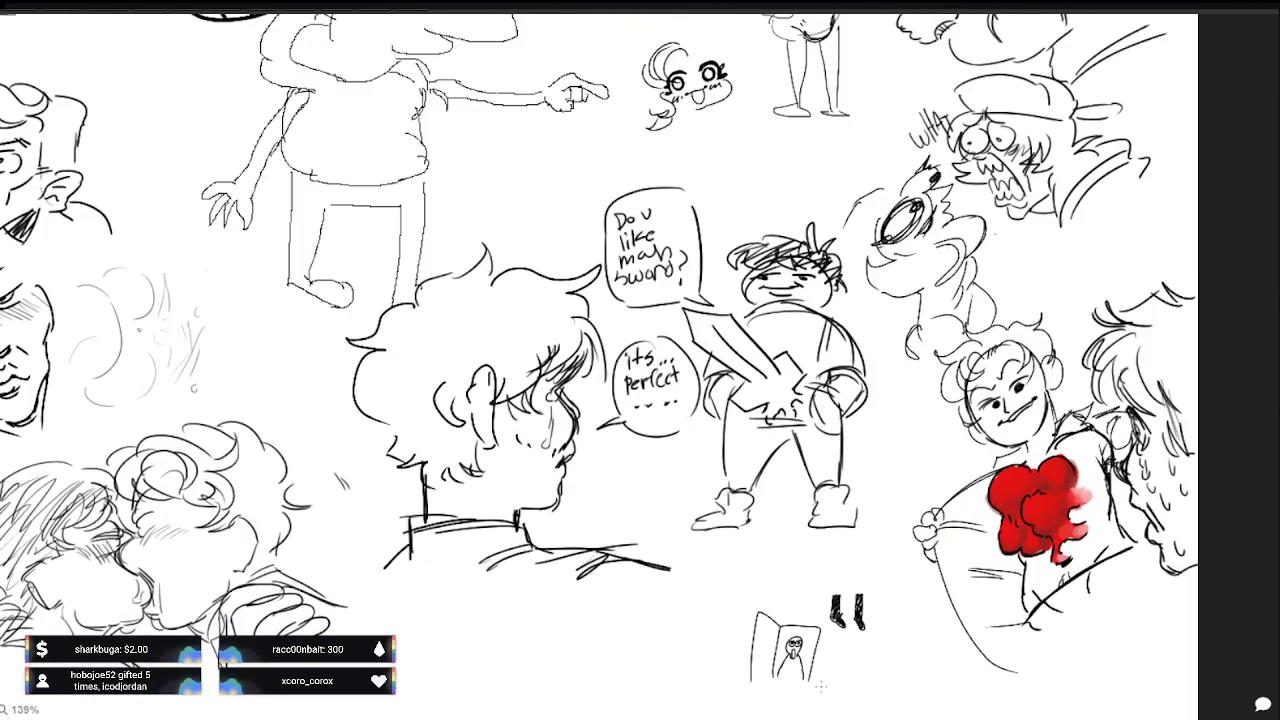
pyautogui.scroll(-3, 837, 687)
pyautogui.moveTo(951, 371); pyautogui.dragTo(836, 678)
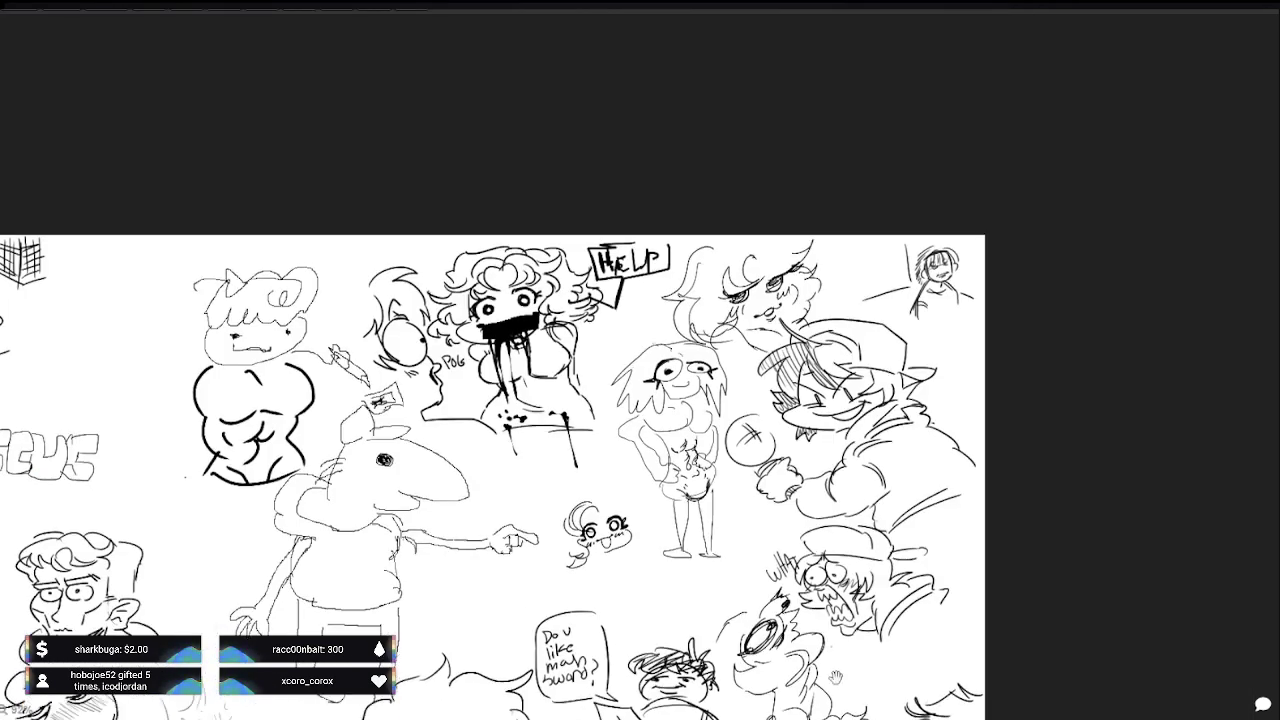
pyautogui.scroll(3, 953, 305)
pyautogui.scroll(1, 885, 369)
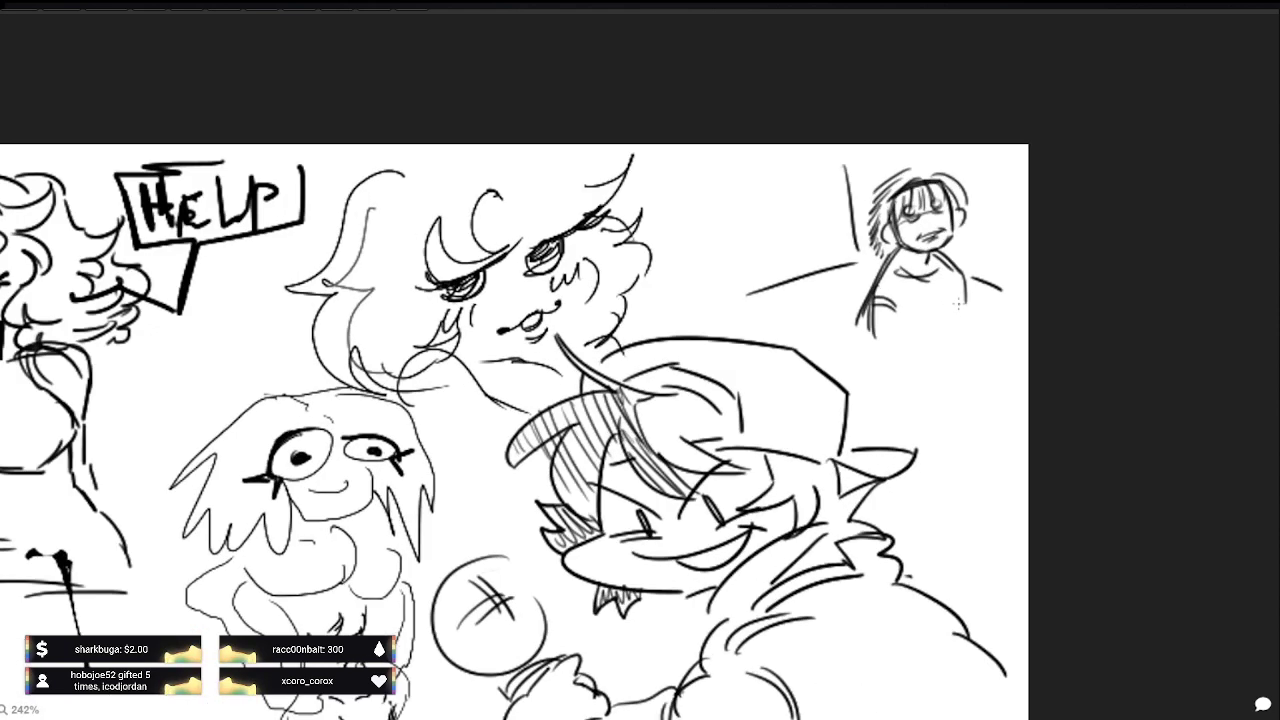
pyautogui.scroll(2, 885, 369)
pyautogui.scroll(1, 885, 369)
pyautogui.scroll(4, 885, 369)
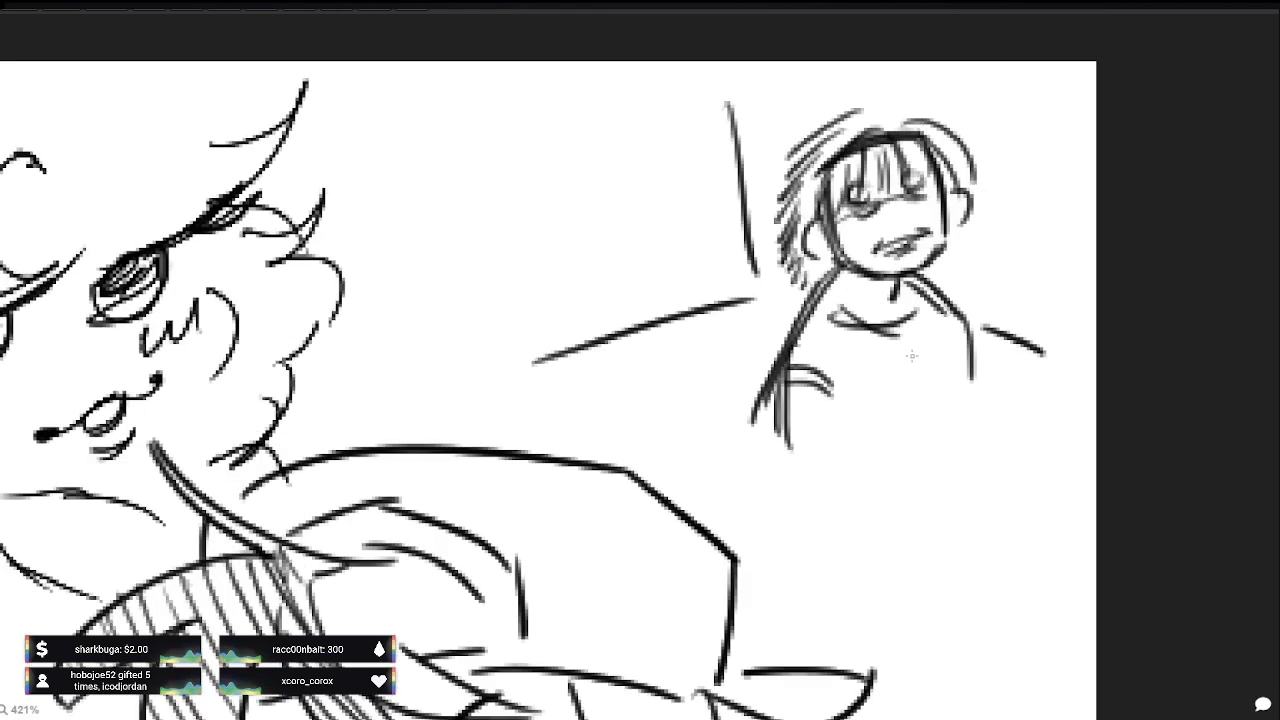
pyautogui.scroll(1, 905, 390)
pyautogui.moveTo(907, 394); pyautogui.dragTo(890, 447)
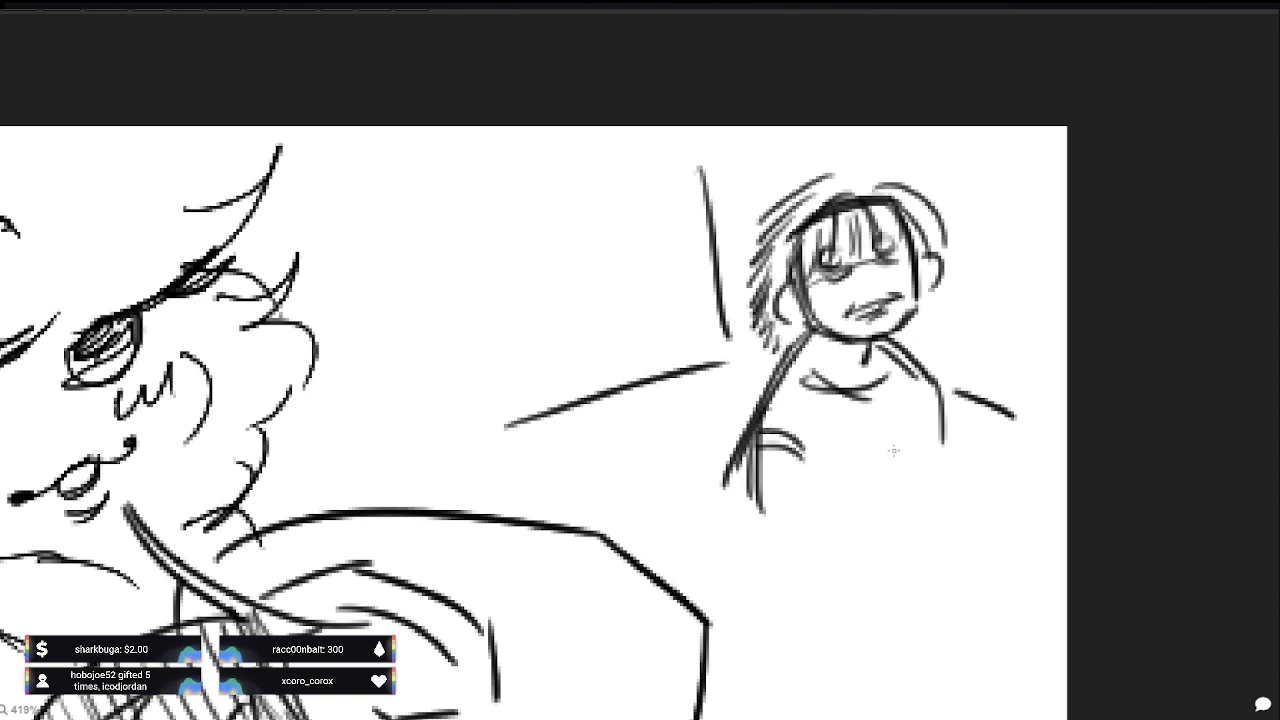
# Step: Sketch a banana's three curved upper edges above the end of the block lettering and scribble in its dark stem tip
pyautogui.moveTo(308, 528); pyautogui.dragTo(651, 449)
pyautogui.scroll(-2, 649, 444)
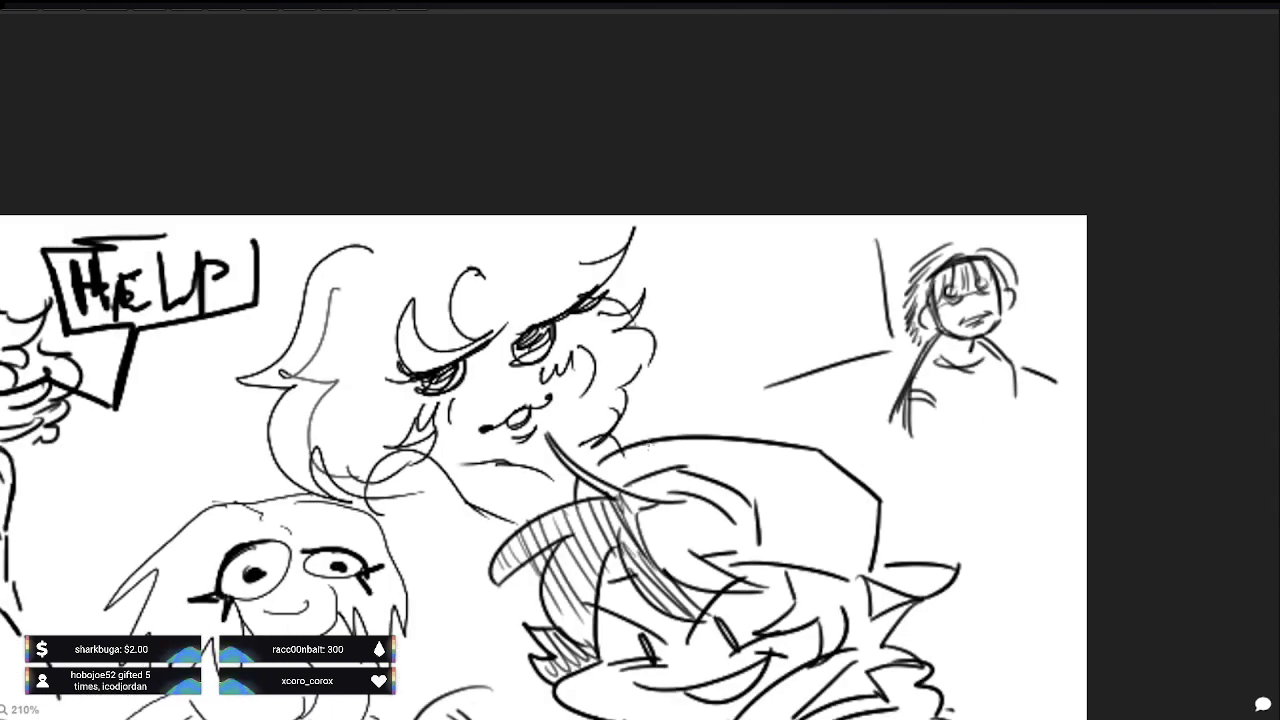
pyautogui.scroll(-1, 649, 446)
pyautogui.moveTo(575, 626); pyautogui.dragTo(950, 559)
pyautogui.moveTo(60, 466)
pyautogui.mouseDown()
pyautogui.moveTo(848, 457)
pyautogui.moveTo(1048, 432)
pyautogui.mouseUp()
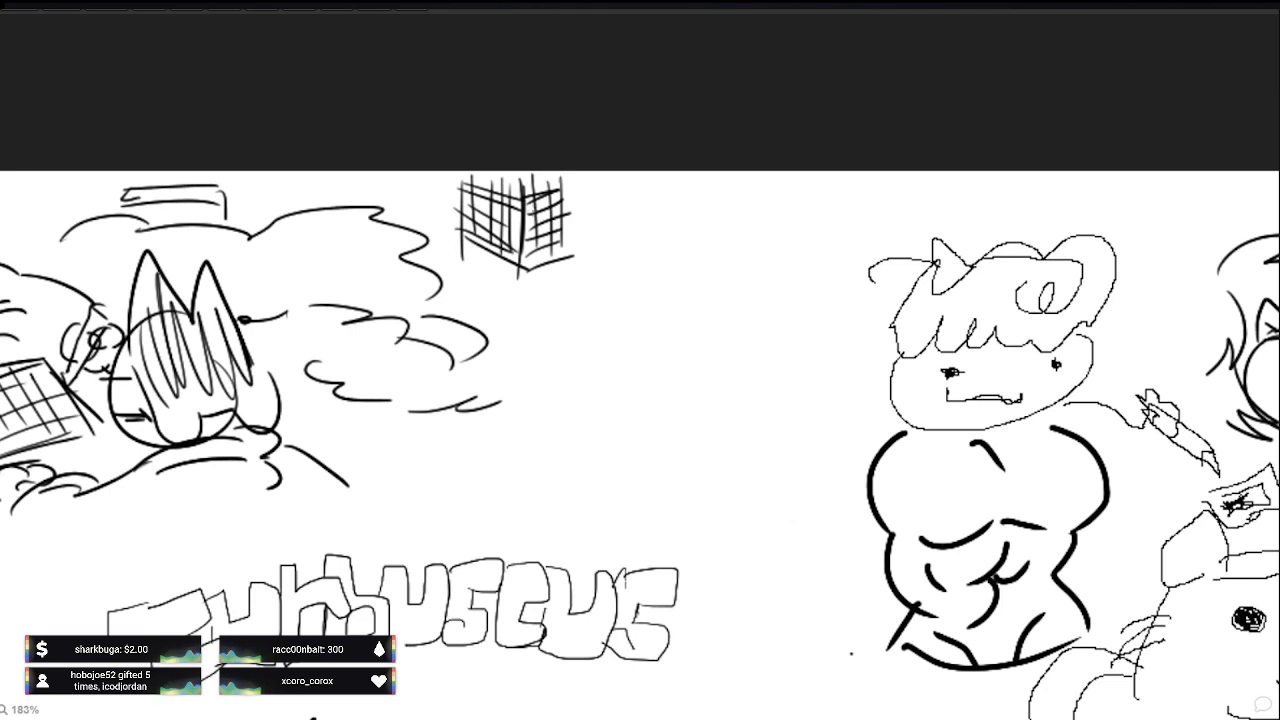
pyautogui.moveTo(643, 535)
pyautogui.mouseDown()
pyautogui.moveTo(681, 440)
pyautogui.moveTo(668, 404)
pyautogui.mouseUp()
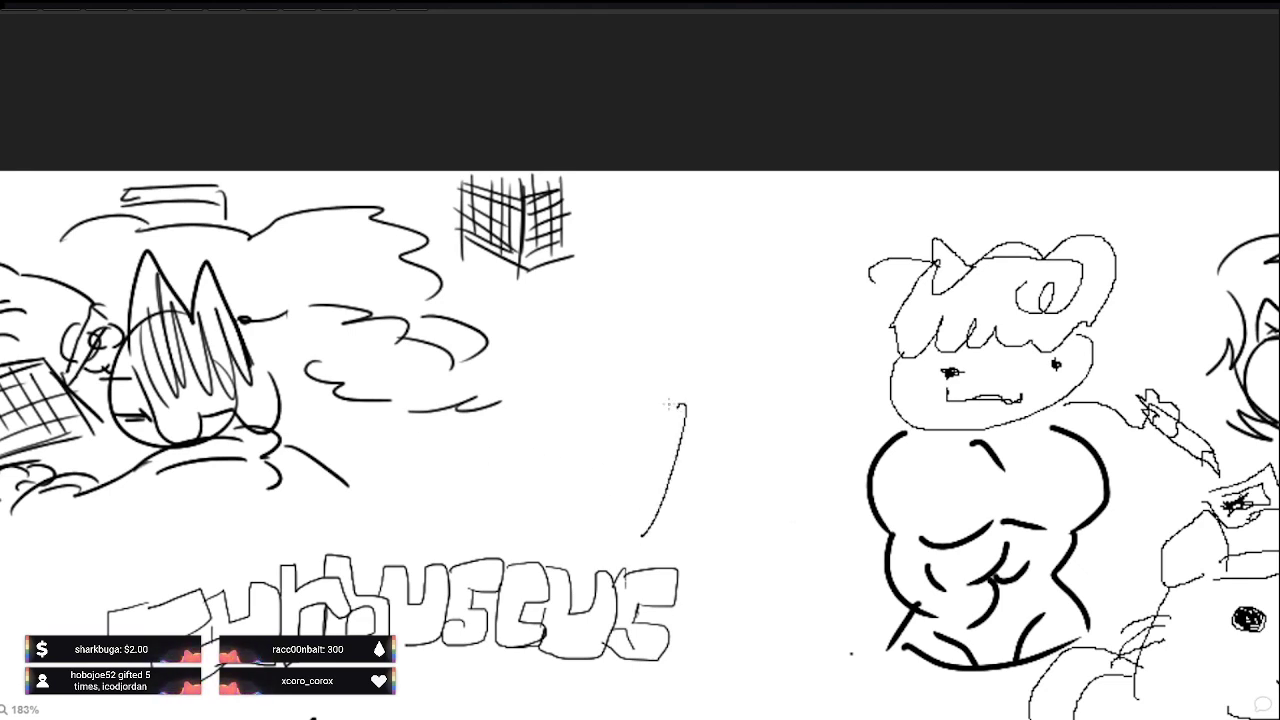
pyautogui.moveTo(600, 474); pyautogui.dragTo(678, 415)
pyautogui.hotkey('ctrl', 'z')
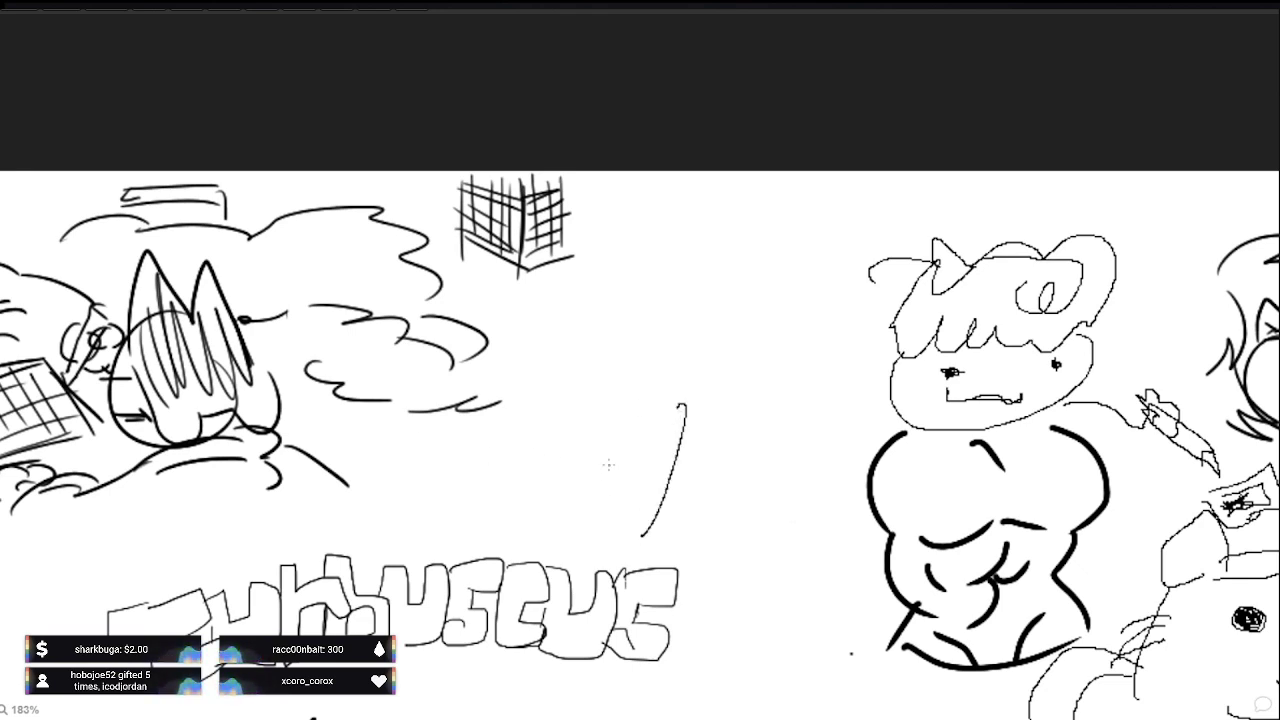
pyautogui.moveTo(597, 474); pyautogui.dragTo(670, 390)
pyautogui.moveTo(715, 502)
pyautogui.mouseDown()
pyautogui.moveTo(712, 410)
pyautogui.moveTo(684, 406)
pyautogui.mouseUp()
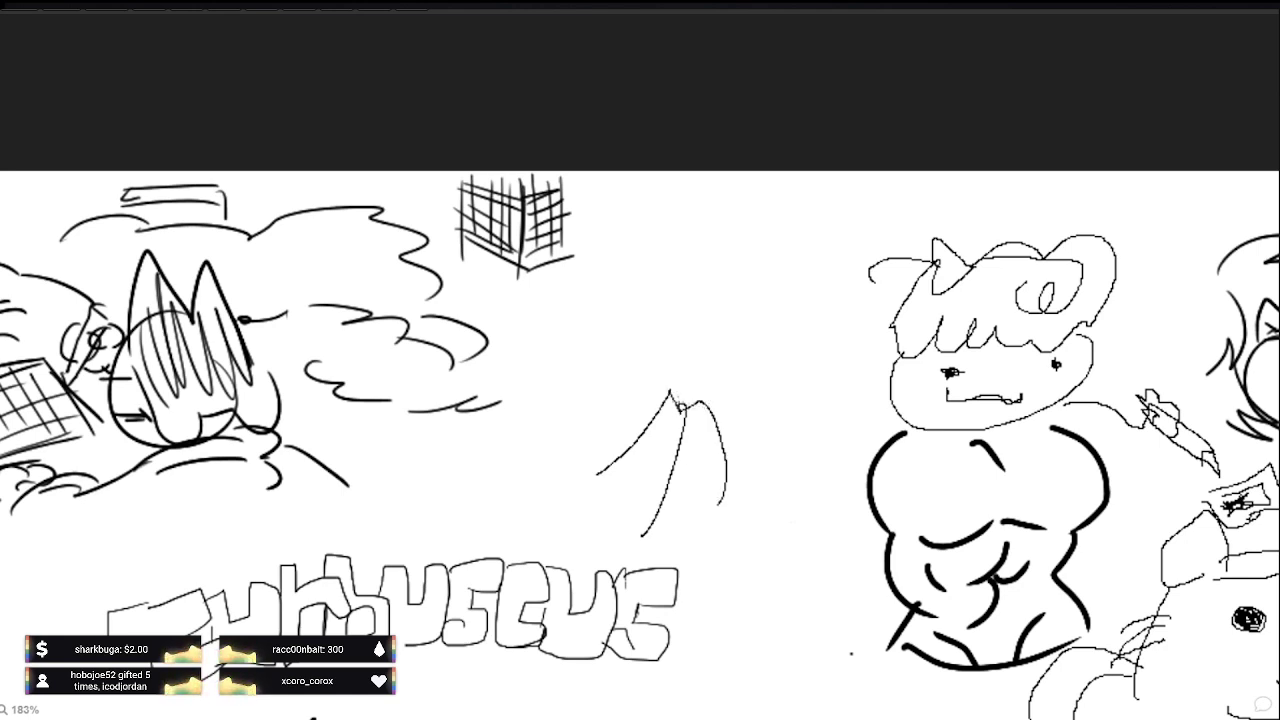
pyautogui.moveTo(669, 387); pyautogui.dragTo(669, 400)
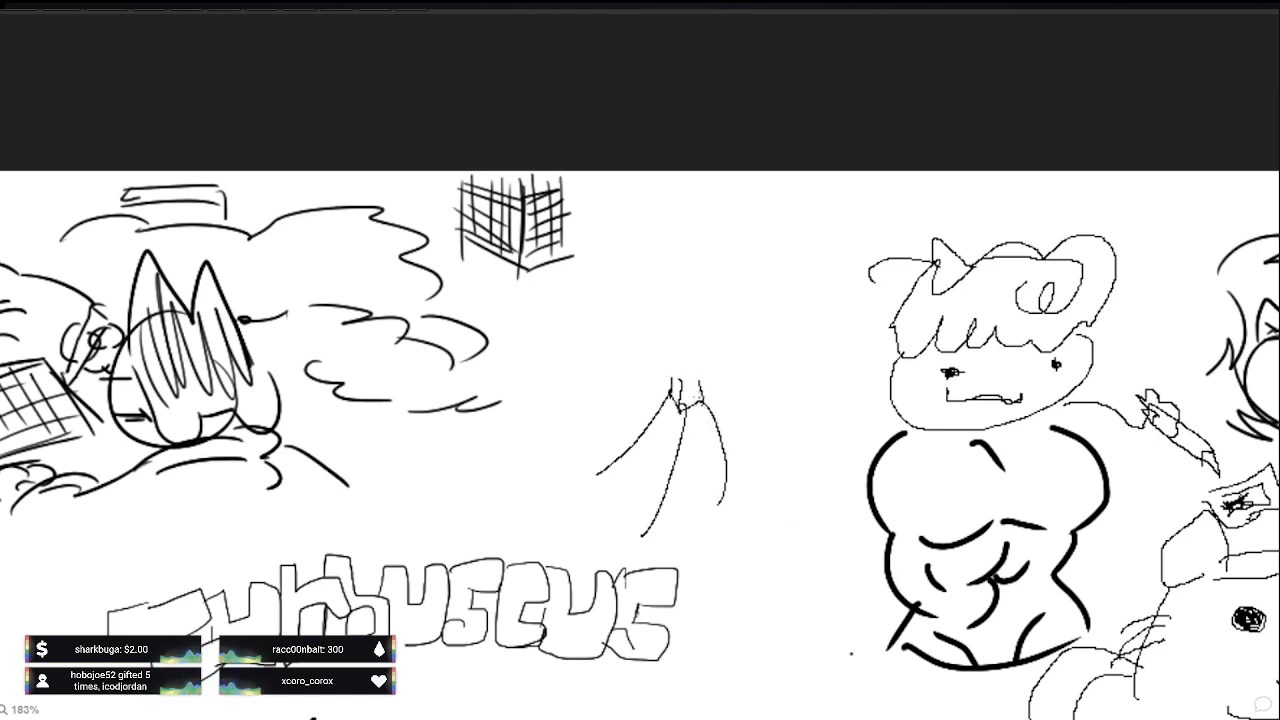
pyautogui.moveTo(675, 384)
pyautogui.mouseDown()
pyautogui.moveTo(698, 384)
pyautogui.moveTo(674, 380)
pyautogui.moveTo(678, 390)
pyautogui.moveTo(698, 384)
pyautogui.moveTo(690, 374)
pyautogui.mouseUp()
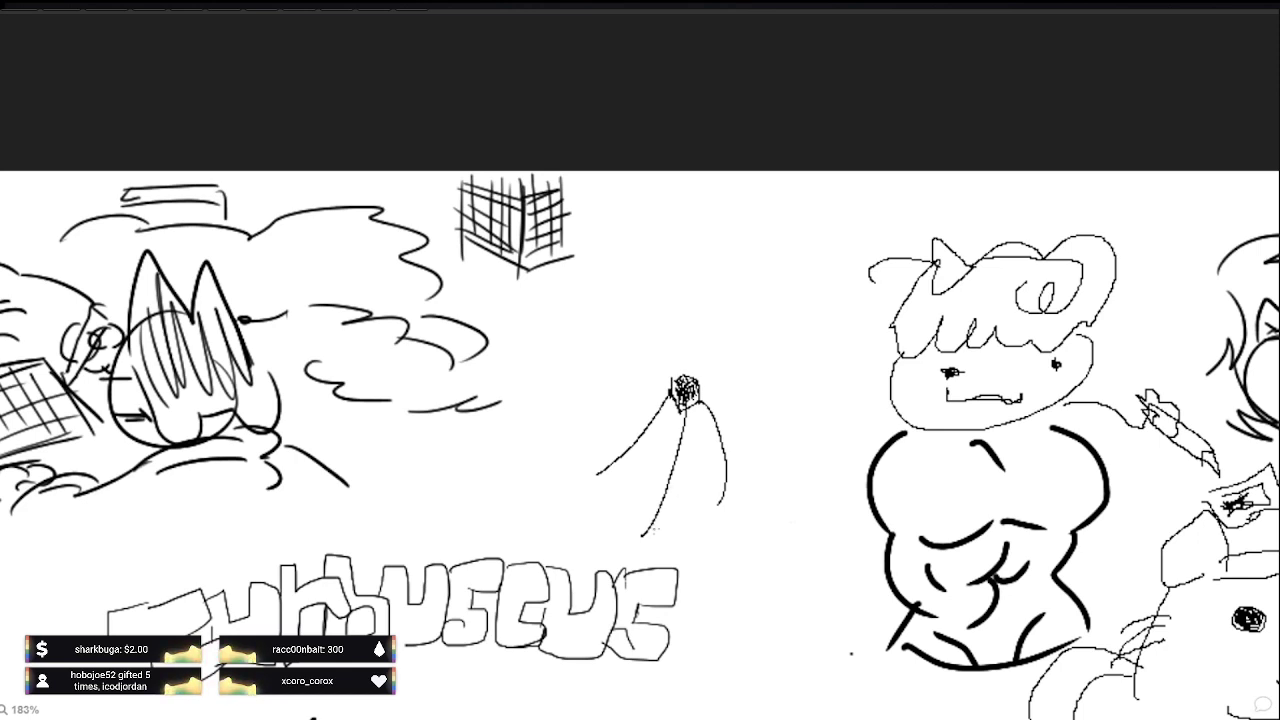
# Step: Add short curved crease marks to both faces of the banana beneath the stem
pyautogui.moveTo(629, 476); pyautogui.dragTo(624, 488)
pyautogui.moveTo(645, 446)
pyautogui.mouseDown()
pyautogui.moveTo(622, 482)
pyautogui.moveTo(650, 464)
pyautogui.moveTo(650, 496)
pyautogui.moveTo(634, 486)
pyautogui.mouseUp()
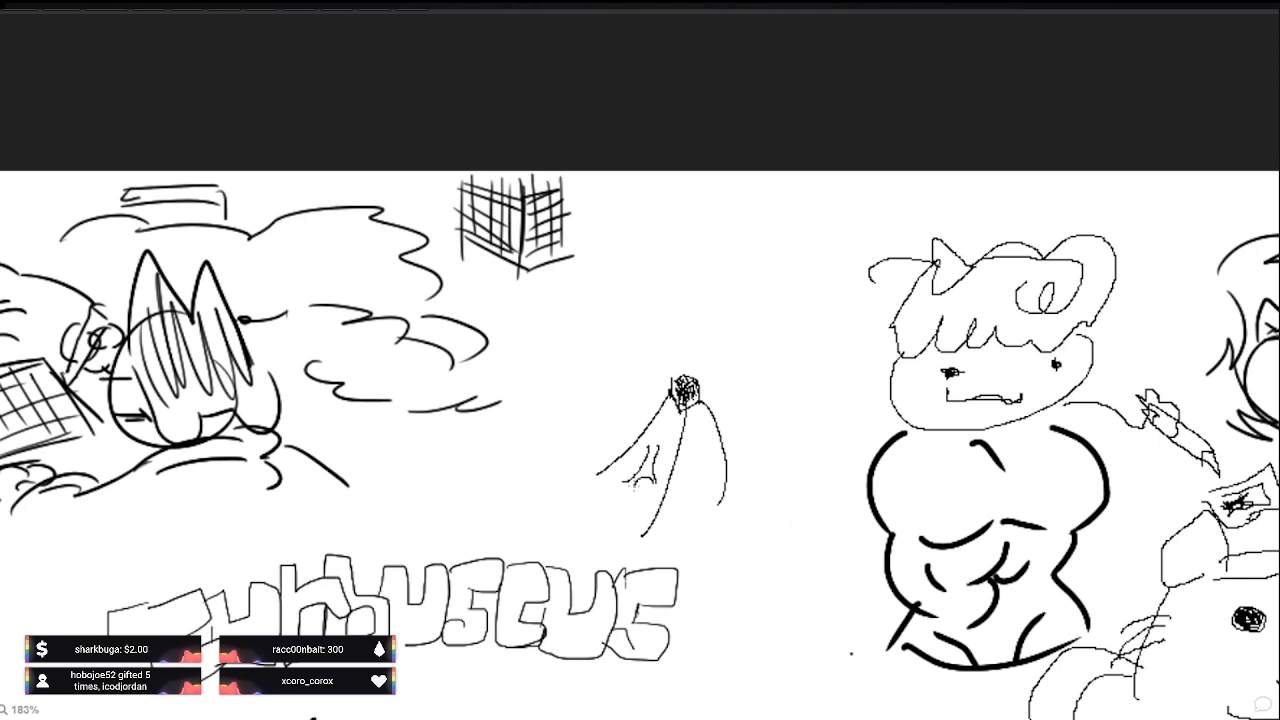
pyautogui.moveTo(686, 438)
pyautogui.mouseDown()
pyautogui.moveTo(688, 490)
pyautogui.moveTo(702, 456)
pyautogui.moveTo(705, 494)
pyautogui.moveTo(709, 433)
pyautogui.mouseUp()
pyautogui.hotkey('ctrl', 'z')
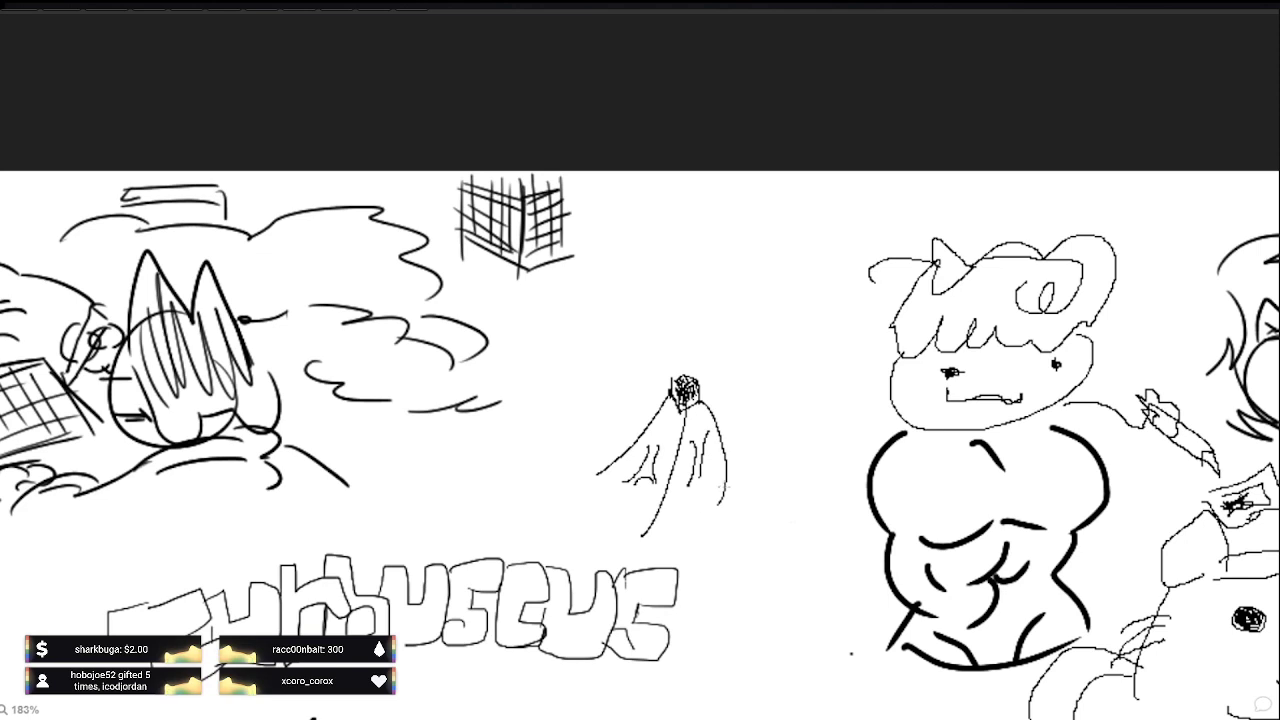
# Step: Extend the banana's outer edges and close its lower side with curved lines
pyautogui.moveTo(725, 496); pyautogui.dragTo(681, 563)
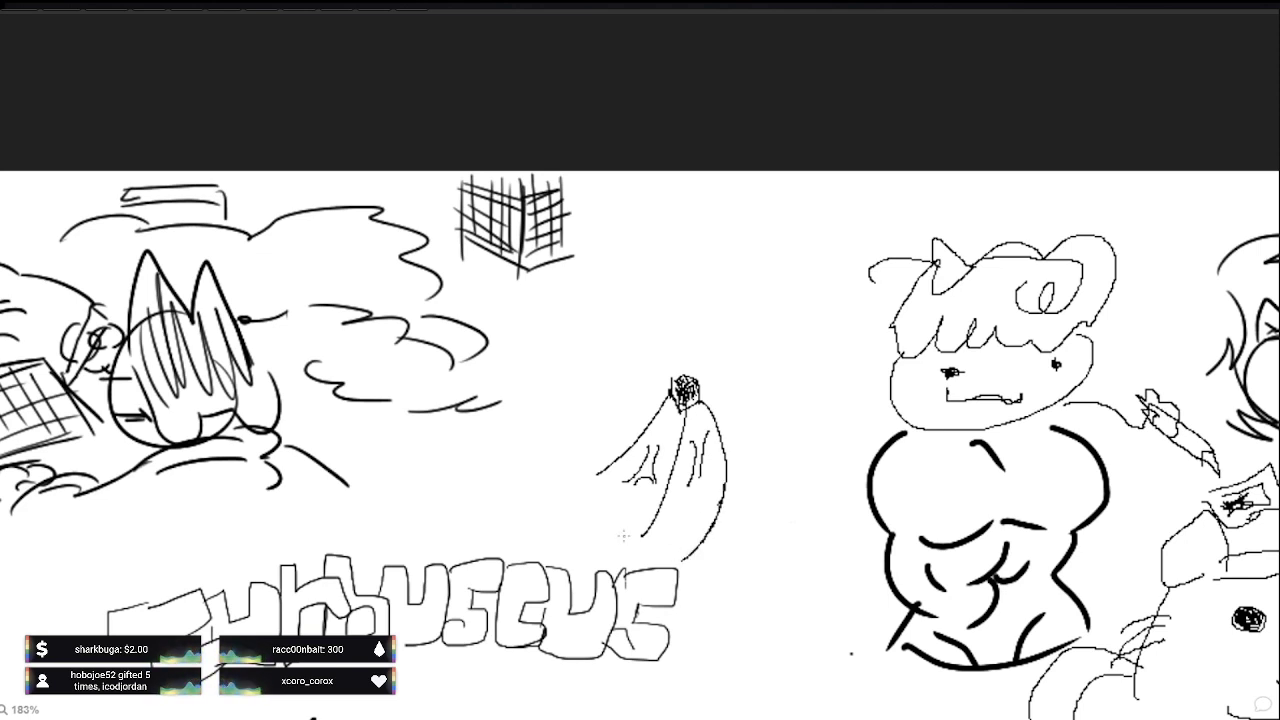
pyautogui.moveTo(597, 476); pyautogui.dragTo(563, 479)
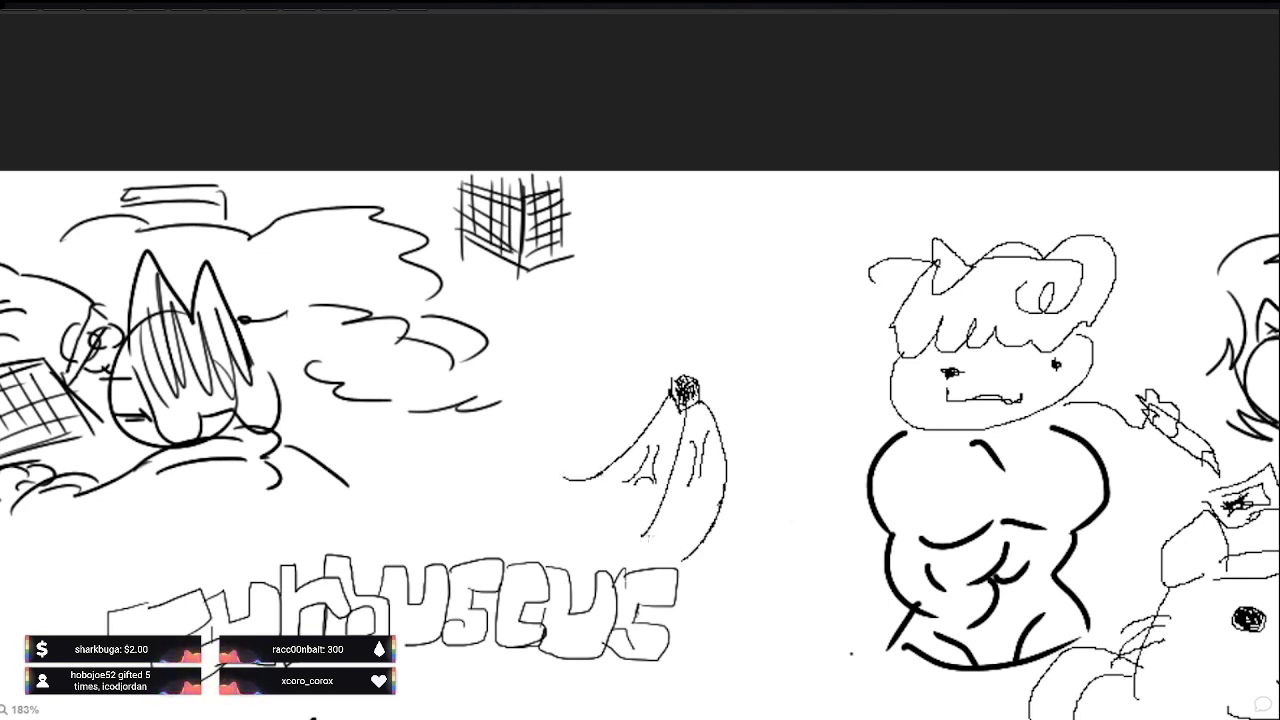
pyautogui.moveTo(648, 538); pyautogui.dragTo(582, 548)
pyautogui.moveTo(656, 528); pyautogui.dragTo(548, 520)
# Step: Undo the last strokes on the tiny figure gripping a bar beside the two socks
pyautogui.scroll(-10, 723, 569)
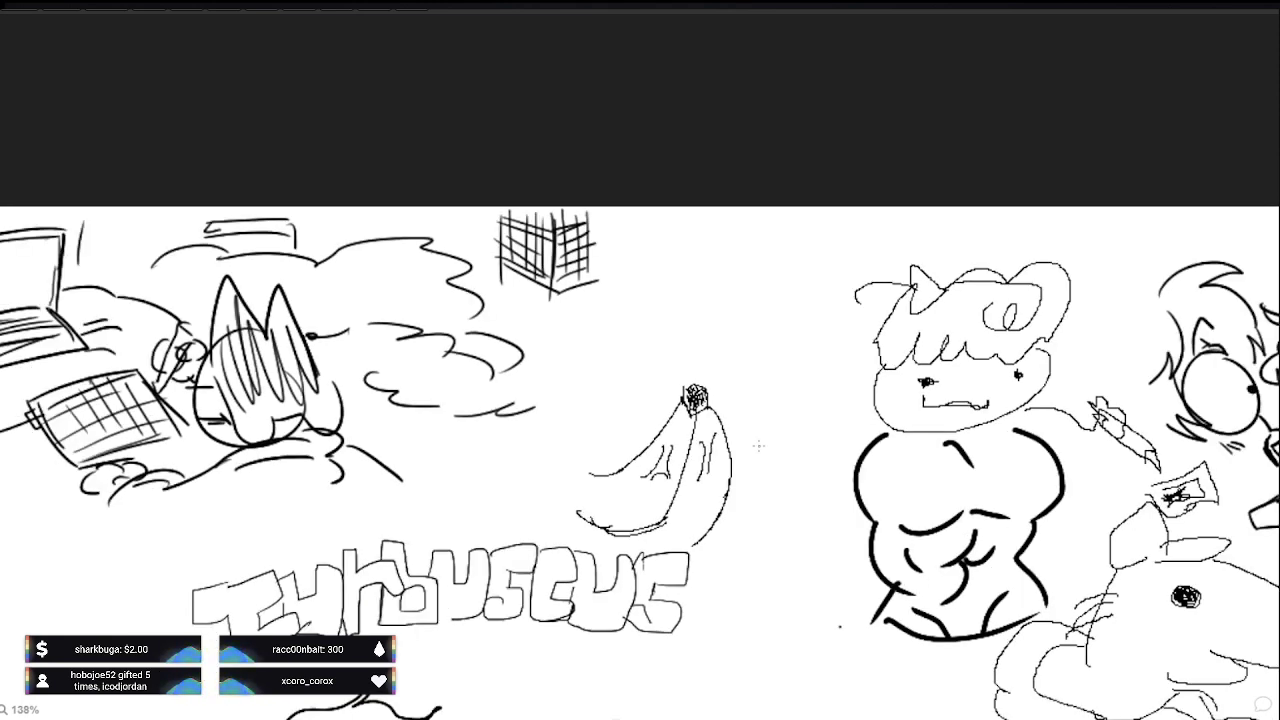
pyautogui.moveTo(760, 580); pyautogui.dragTo(699, 381)
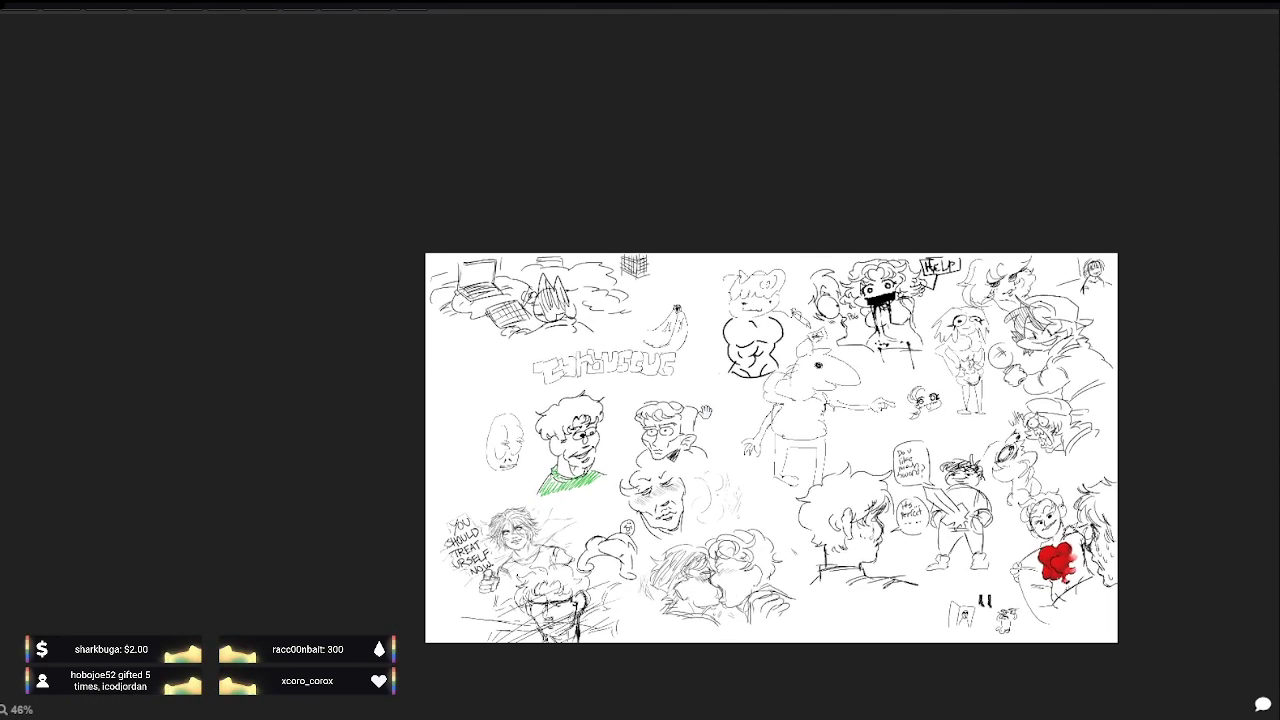
pyautogui.scroll(8, 1010, 643)
pyautogui.scroll(4, 1010, 643)
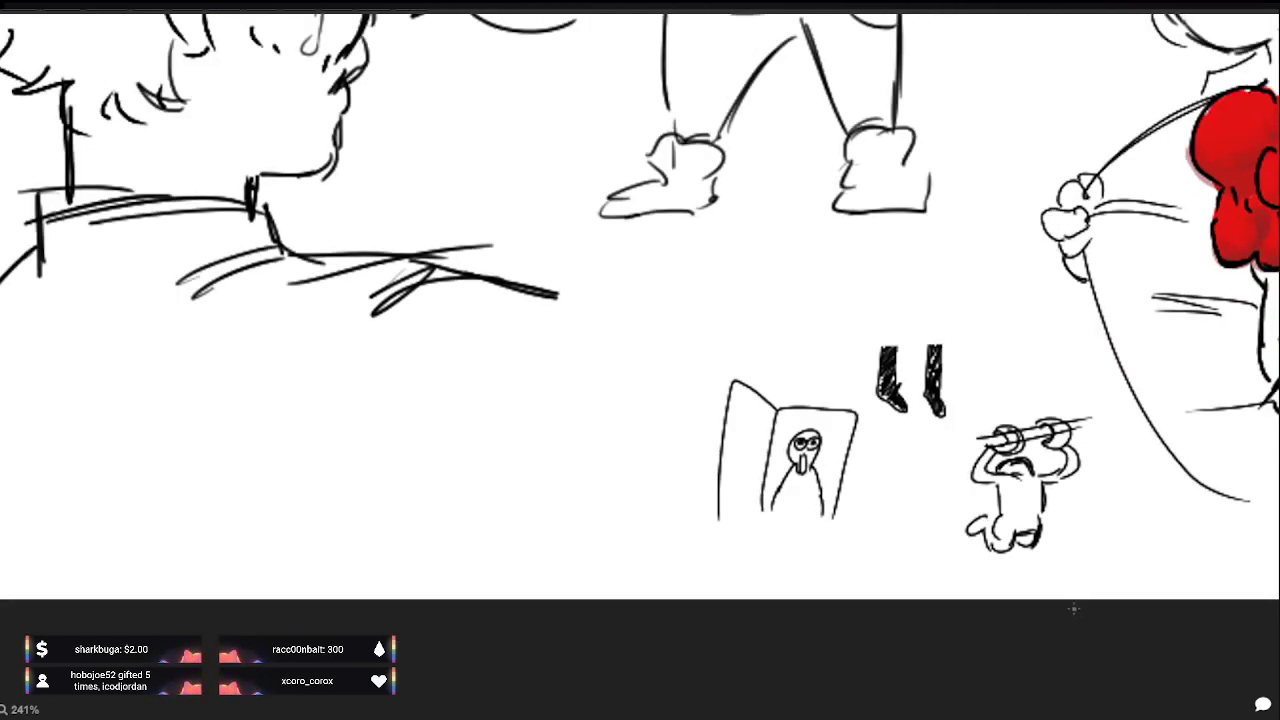
pyautogui.hotkey('ctrl', 'z')
pyautogui.hotkey('ctrl', 'z')
pyautogui.hotkey('ctrl', 'z')
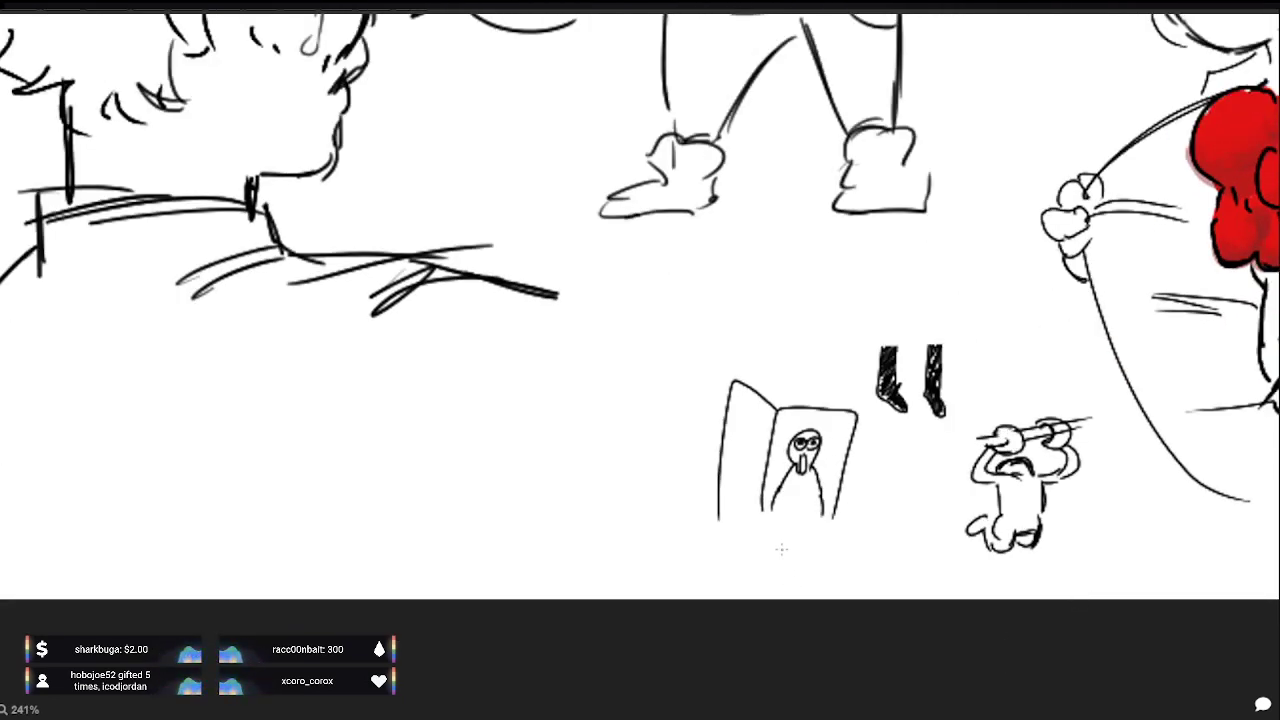
pyautogui.scroll(-8, 781, 548)
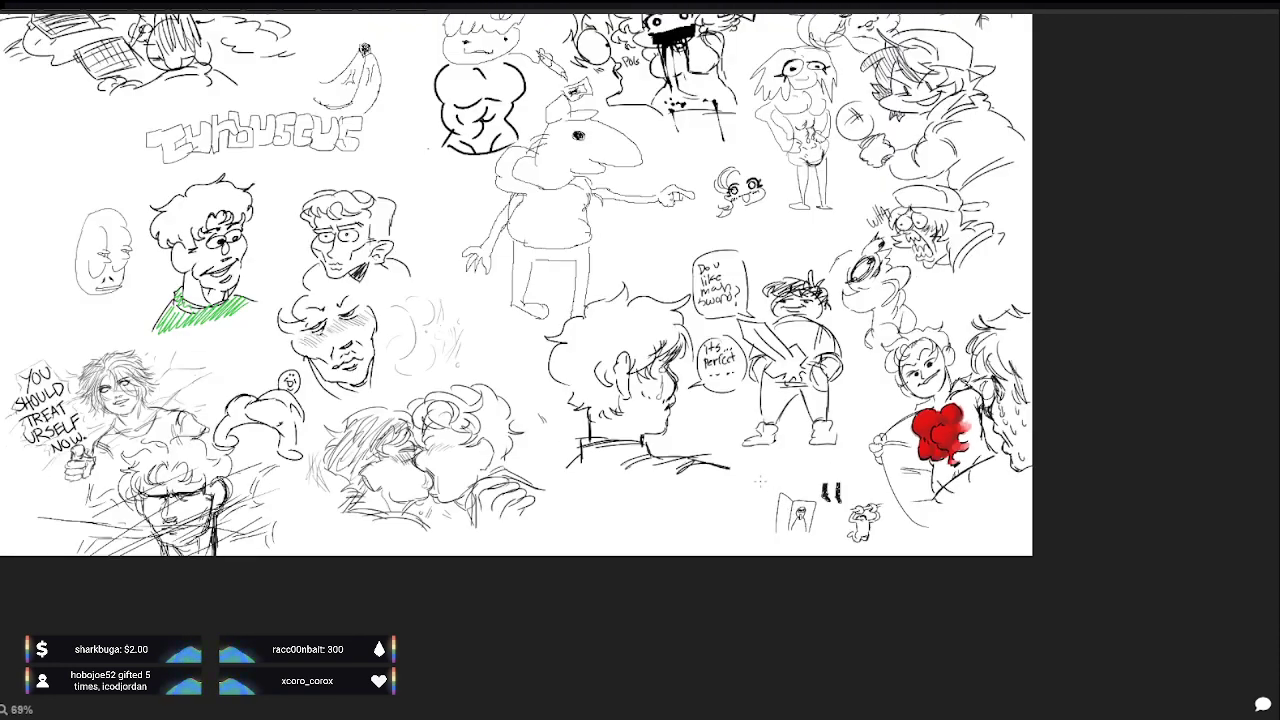
# Step: Clear all the sketches from the shared canvas to leave a blank page
pyautogui.moveTo(518, 392); pyautogui.dragTo(579, 439)
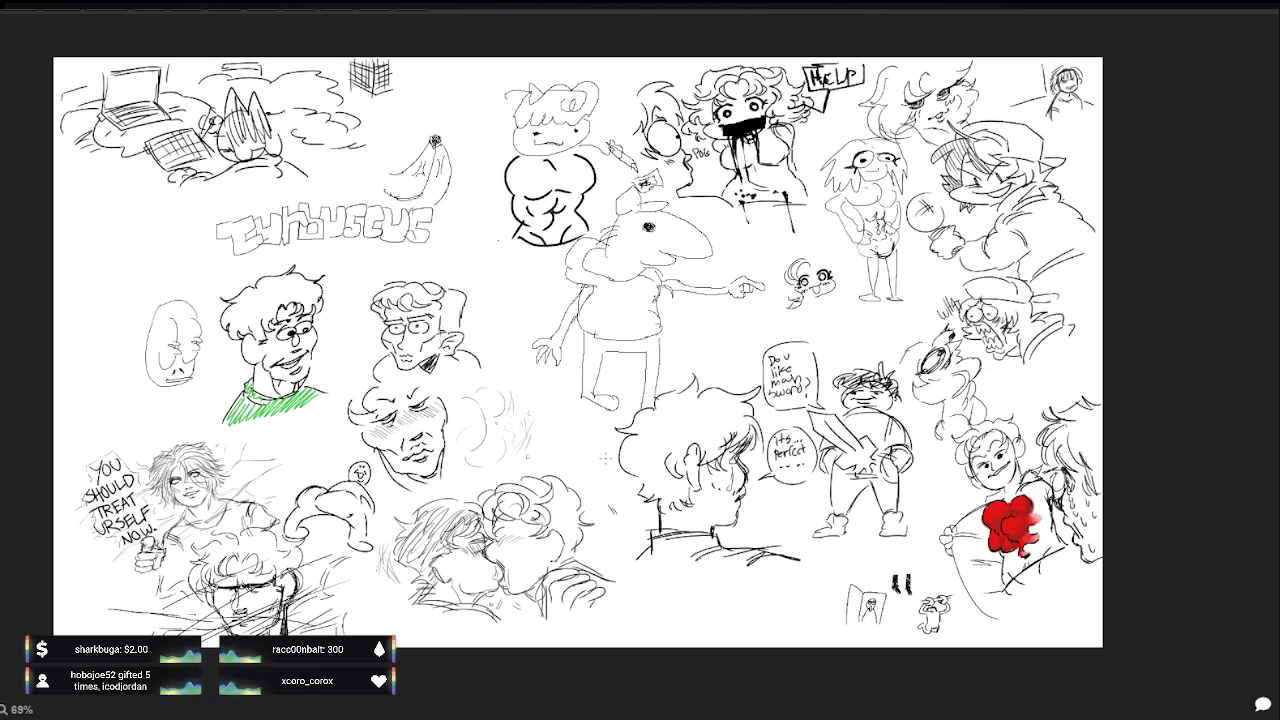
pyautogui.moveTo(585, 390); pyautogui.dragTo(636, 404)
pyautogui.scroll(1, 625, 381)
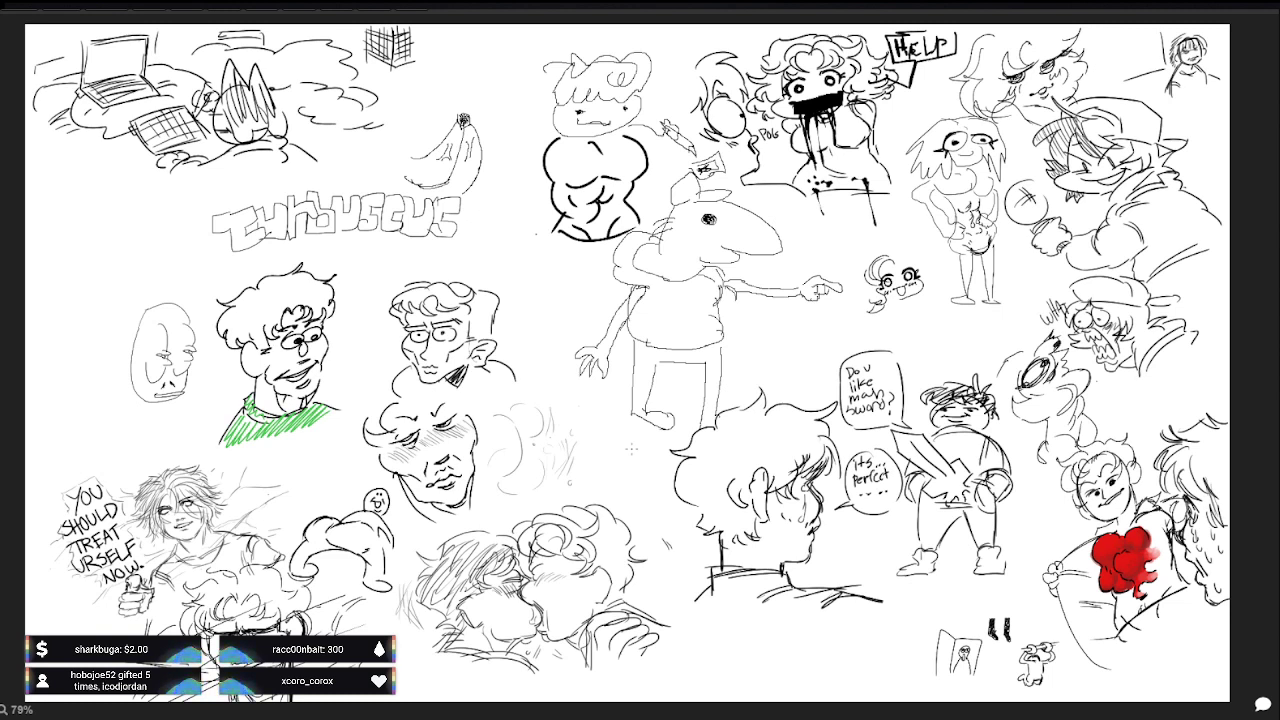
pyautogui.press('Delete')
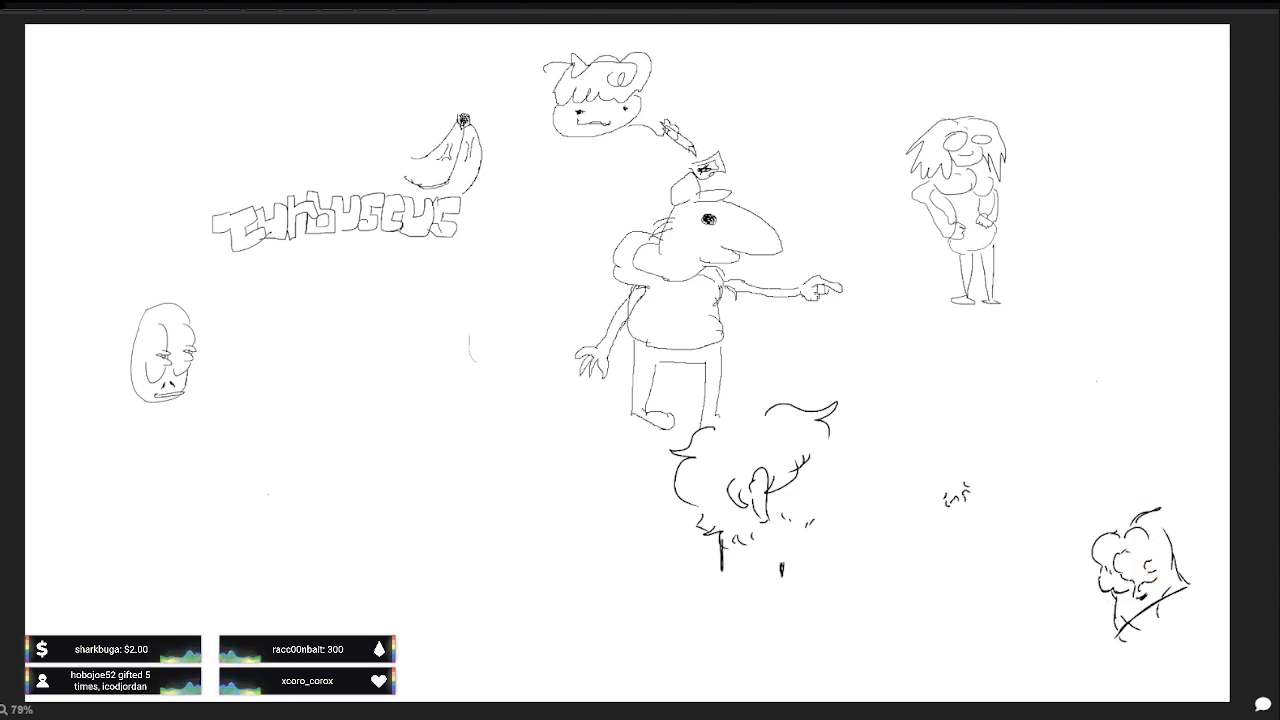
pyautogui.press('Delete')
pyautogui.press('Delete')
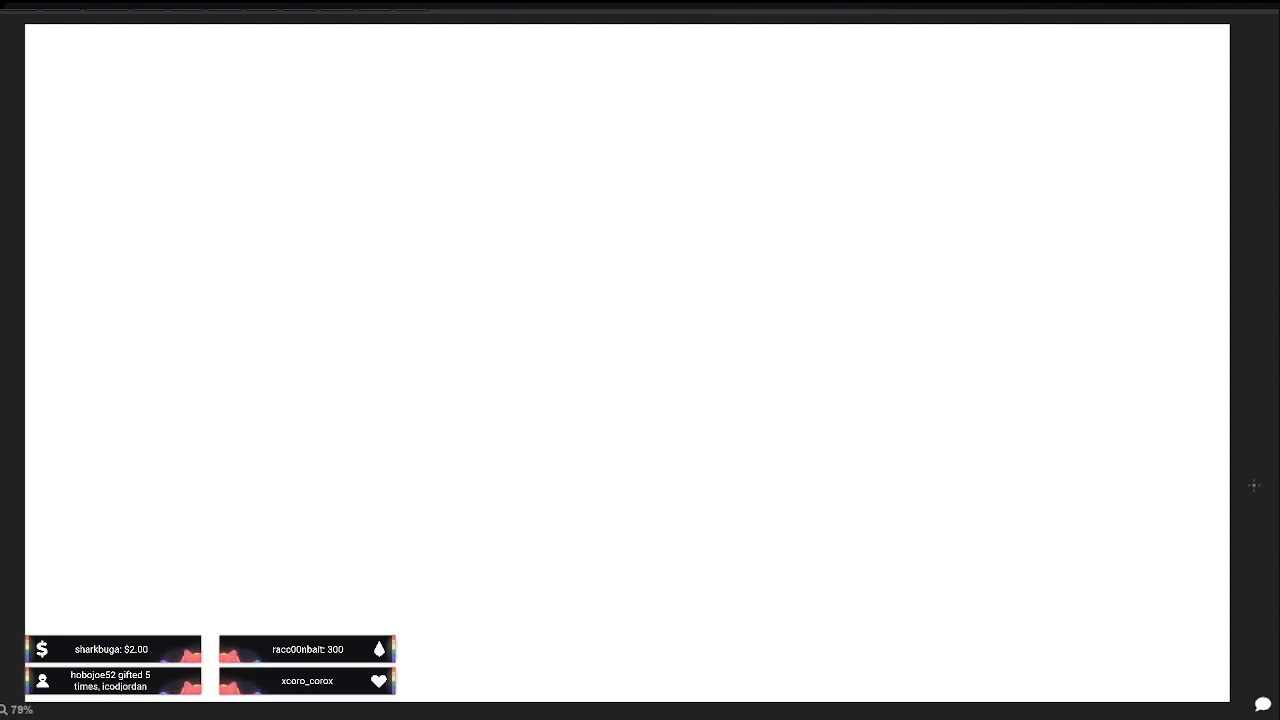
pyautogui.hotkey('ctrl', 'z')
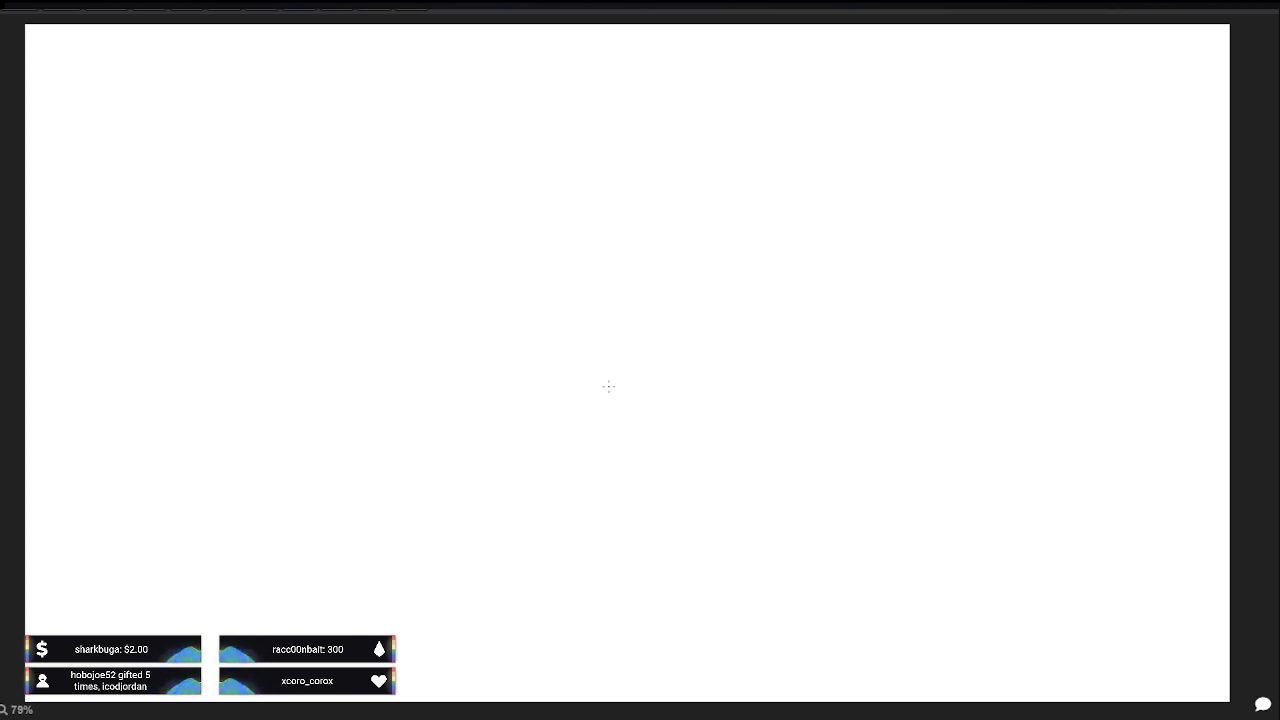
# Step: Sketch an arched hairline with a pointed tuft and a curved forehead edge near the canvas's upper left corner
pyautogui.moveTo(209, 90)
pyautogui.mouseDown()
pyautogui.moveTo(230, 79)
pyautogui.moveTo(270, 89)
pyautogui.moveTo(283, 68)
pyautogui.moveTo(295, 84)
pyautogui.mouseUp()
pyautogui.moveTo(285, 66); pyautogui.dragTo(294, 79)
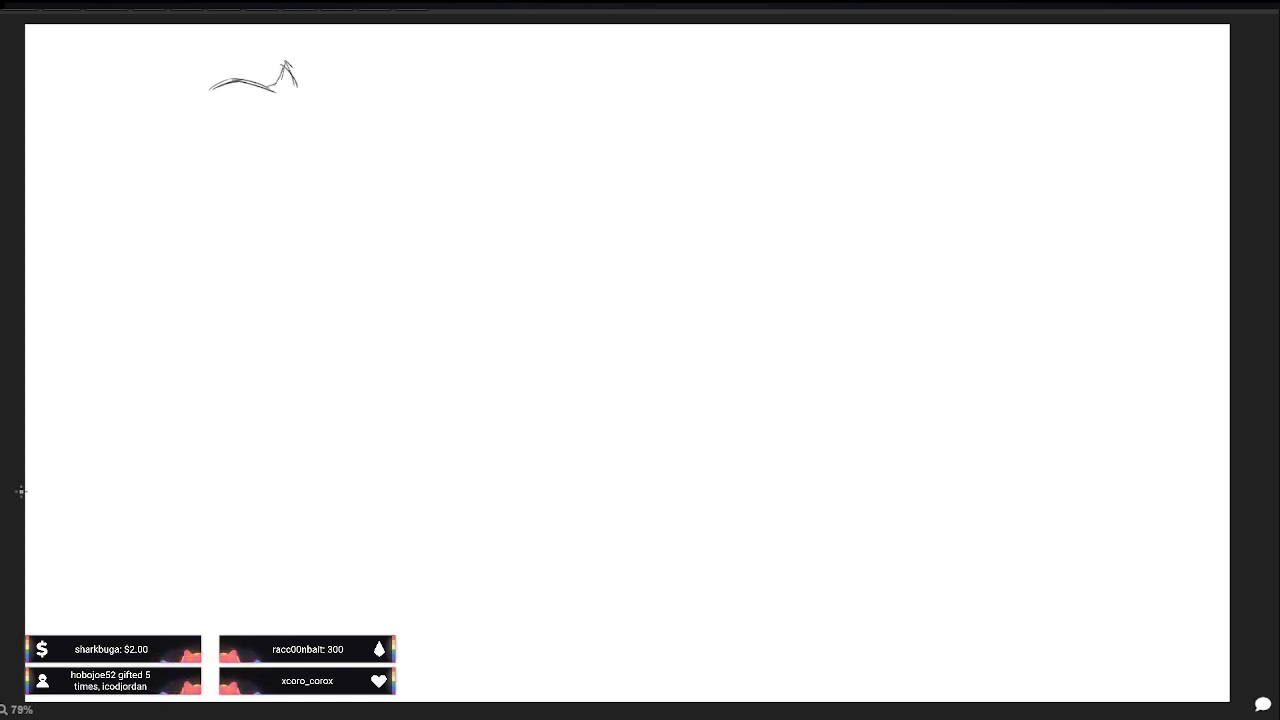
pyautogui.scroll(1, 21, 490)
pyautogui.moveTo(337, 15); pyautogui.dragTo(343, 34)
pyautogui.scroll(-1, 21, 491)
pyautogui.moveTo(301, 93); pyautogui.dragTo(295, 108)
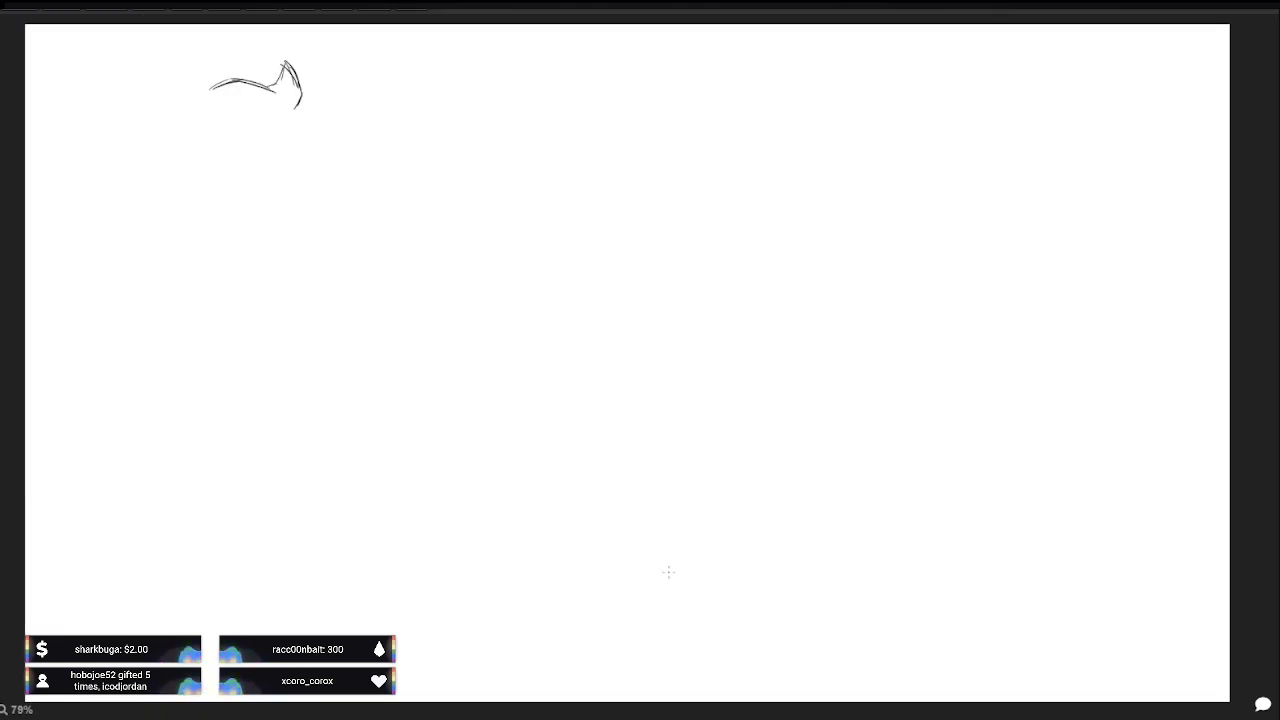
# Step: Add another pointed tuft, a hanging strand and a small spike to the other end of the hairline
pyautogui.moveTo(220, 95)
pyautogui.mouseDown()
pyautogui.moveTo(222, 74)
pyautogui.moveTo(239, 91)
pyautogui.mouseUp()
pyautogui.moveTo(219, 68); pyautogui.dragTo(245, 94)
pyautogui.moveTo(222, 73); pyautogui.dragTo(247, 118)
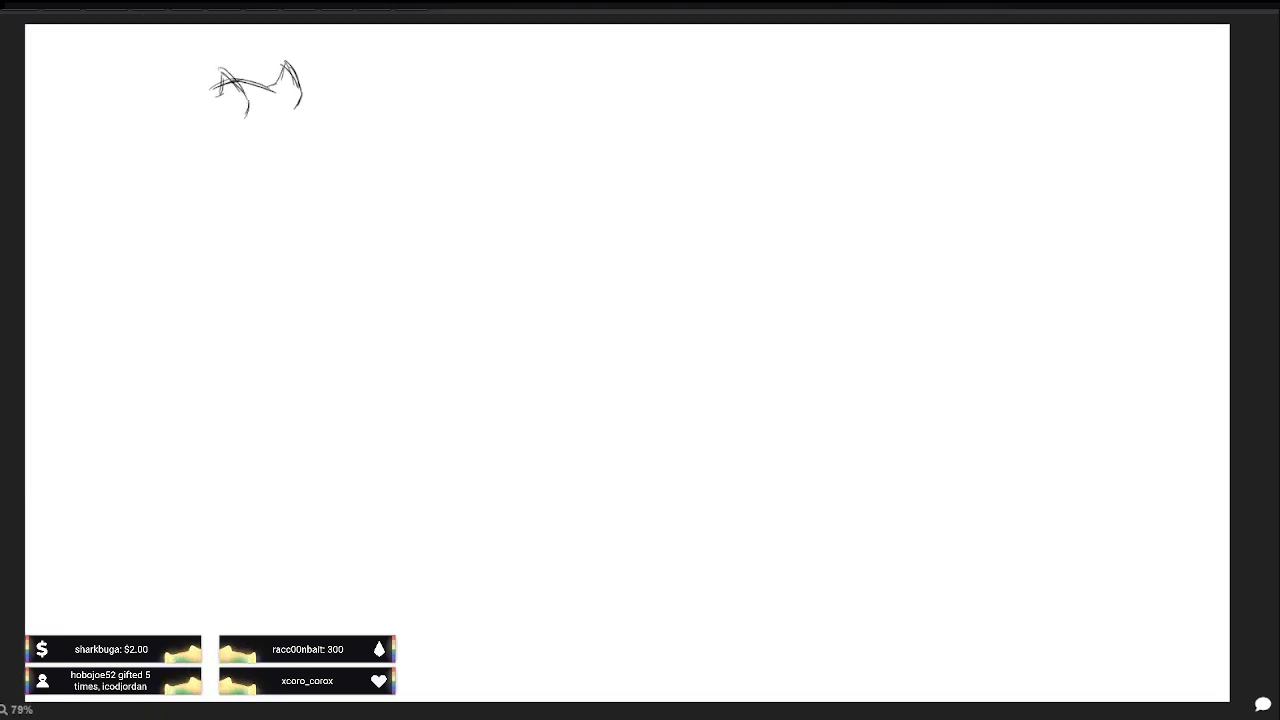
pyautogui.moveTo(196, 75); pyautogui.dragTo(214, 80)
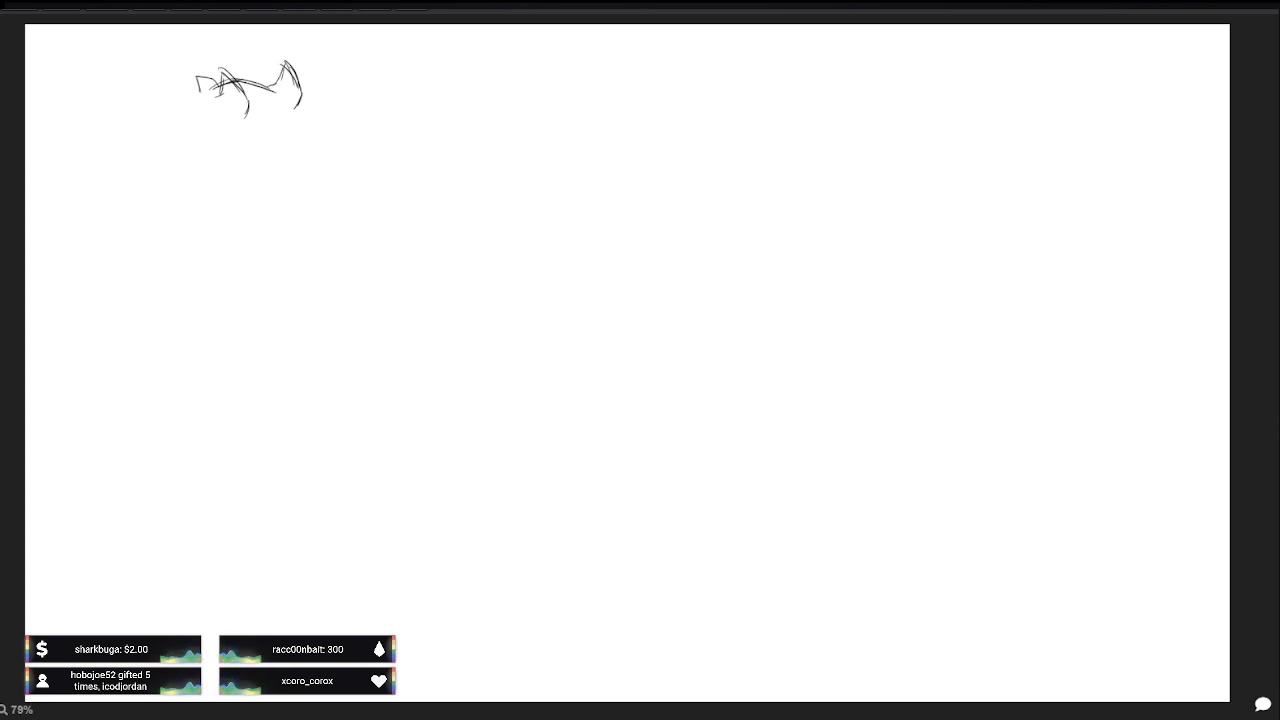
# Step: Sketch a second head's pointed hair locks beside the first, and add a hatched tuft and a brow line to the first head
pyautogui.moveTo(383, 160)
pyautogui.mouseDown()
pyautogui.moveTo(380, 124)
pyautogui.moveTo(421, 95)
pyautogui.moveTo(410, 140)
pyautogui.mouseUp()
pyautogui.moveTo(266, 84); pyautogui.dragTo(274, 74)
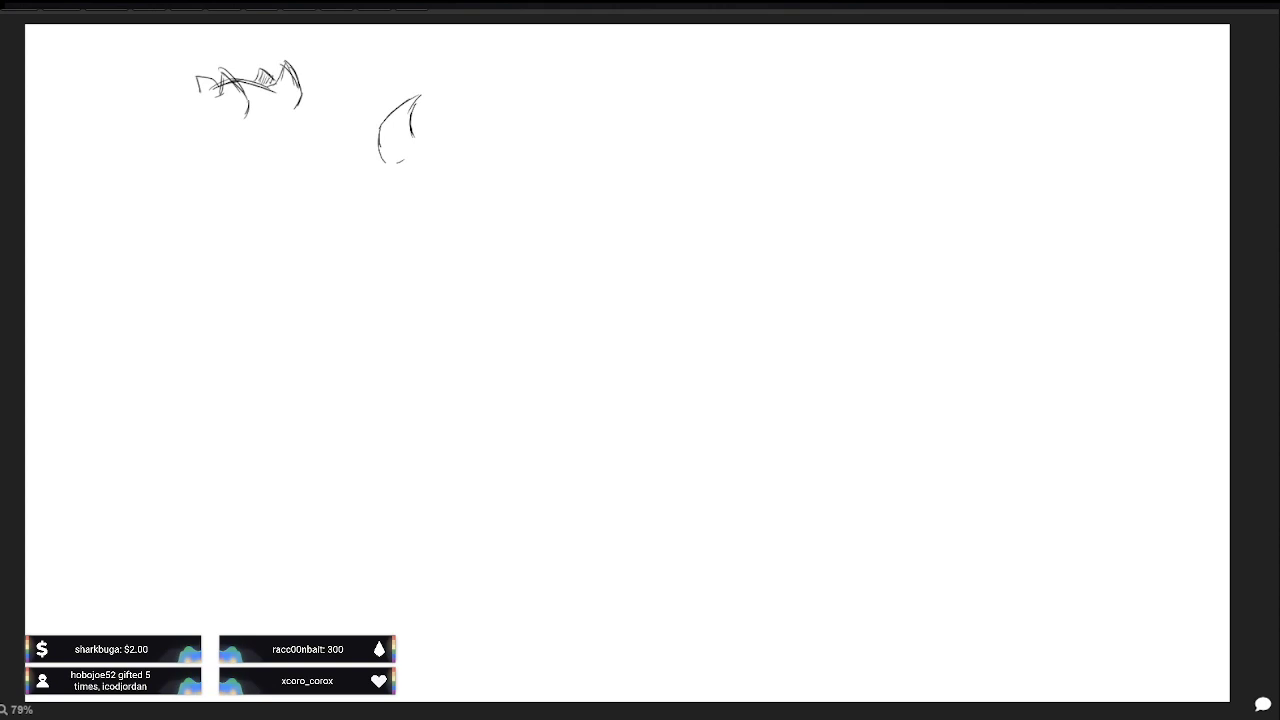
pyautogui.moveTo(390, 162)
pyautogui.mouseDown()
pyautogui.moveTo(454, 161)
pyautogui.moveTo(464, 122)
pyautogui.moveTo(493, 99)
pyautogui.moveTo(484, 162)
pyautogui.mouseUp()
pyautogui.moveTo(290, 121)
pyautogui.mouseDown()
pyautogui.moveTo(465, 165)
pyautogui.moveTo(285, 138)
pyautogui.moveTo(240, 150)
pyautogui.mouseUp()
pyautogui.moveTo(466, 144); pyautogui.dragTo(462, 160)
pyautogui.moveTo(268, 144); pyautogui.dragTo(242, 150)
pyautogui.moveTo(428, 130)
pyautogui.mouseDown()
pyautogui.moveTo(438, 100)
pyautogui.moveTo(456, 116)
pyautogui.mouseUp()
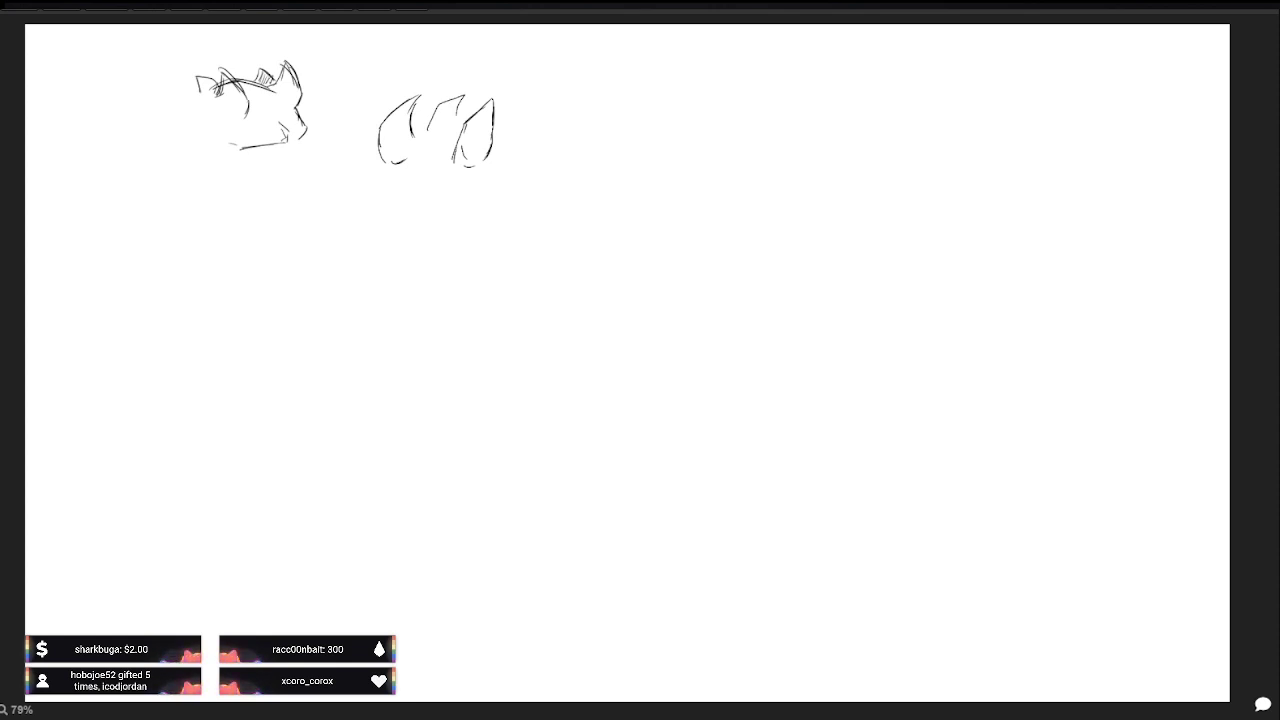
pyautogui.moveTo(412, 137); pyautogui.dragTo(427, 130)
pyautogui.moveTo(501, 105); pyautogui.dragTo(505, 131)
# Step: Draw the first head's narrowed eyes under the brow and the second head's side contour and the start of its brows
pyautogui.moveTo(232, 144)
pyautogui.mouseDown()
pyautogui.moveTo(250, 158)
pyautogui.moveTo(271, 148)
pyautogui.mouseUp()
pyautogui.moveTo(393, 165); pyautogui.dragTo(390, 208)
pyautogui.moveTo(386, 192); pyautogui.dragTo(409, 214)
pyautogui.moveTo(287, 151); pyautogui.dragTo(301, 143)
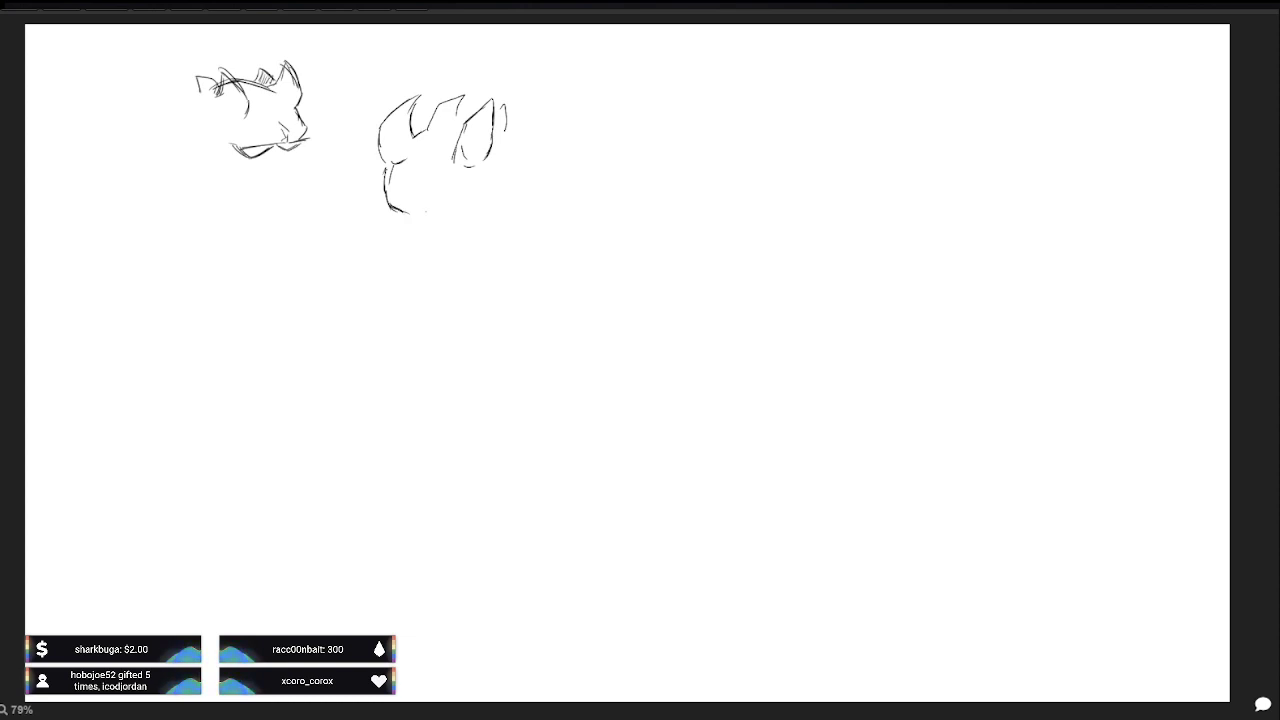
pyautogui.moveTo(424, 204); pyautogui.dragTo(432, 220)
pyautogui.moveTo(277, 148); pyautogui.dragTo(285, 157)
pyautogui.moveTo(434, 213); pyautogui.dragTo(458, 216)
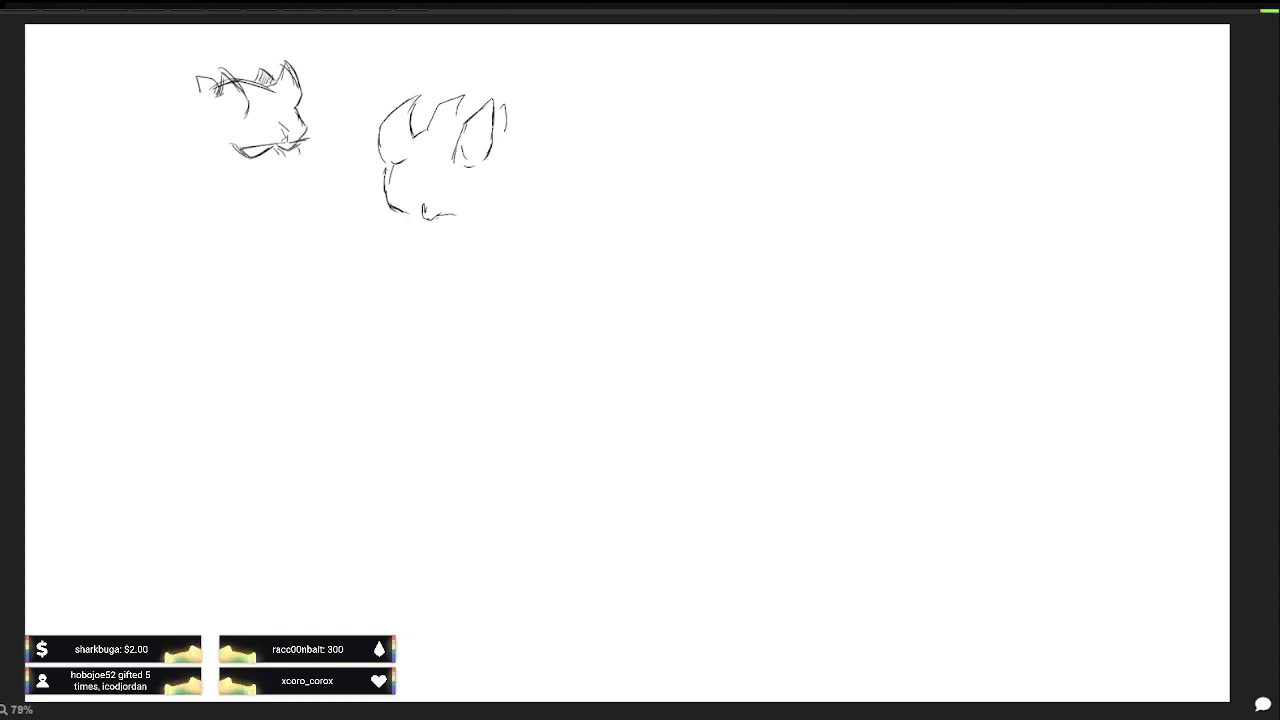
# Step: Build up the second head's furrowed brows and eye lines, and add the first head's face contour, back hair and eye creases
pyautogui.moveTo(306, 143); pyautogui.dragTo(297, 155)
pyautogui.moveTo(438, 217)
pyautogui.mouseDown()
pyautogui.moveTo(479, 219)
pyautogui.moveTo(304, 160)
pyautogui.moveTo(294, 185)
pyautogui.moveTo(462, 200)
pyautogui.mouseUp()
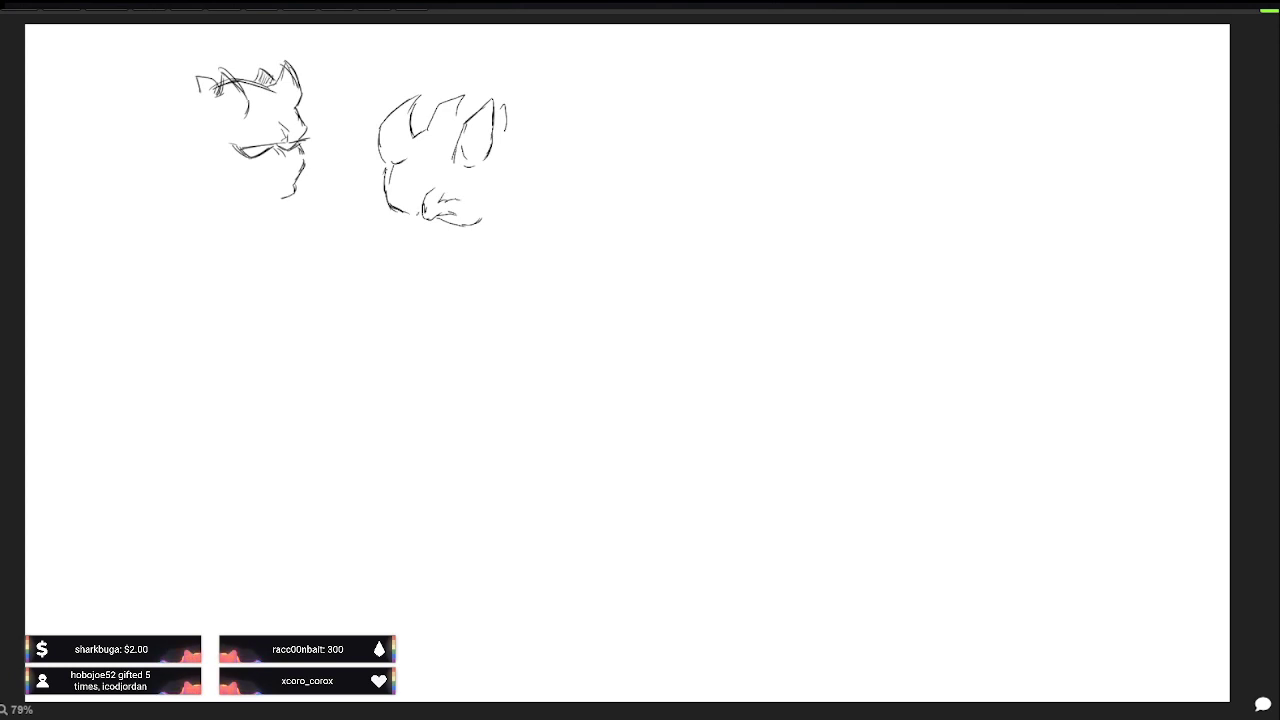
pyautogui.moveTo(298, 192); pyautogui.dragTo(262, 200)
pyautogui.moveTo(410, 208); pyautogui.dragTo(424, 219)
pyautogui.moveTo(198, 90); pyautogui.dragTo(181, 114)
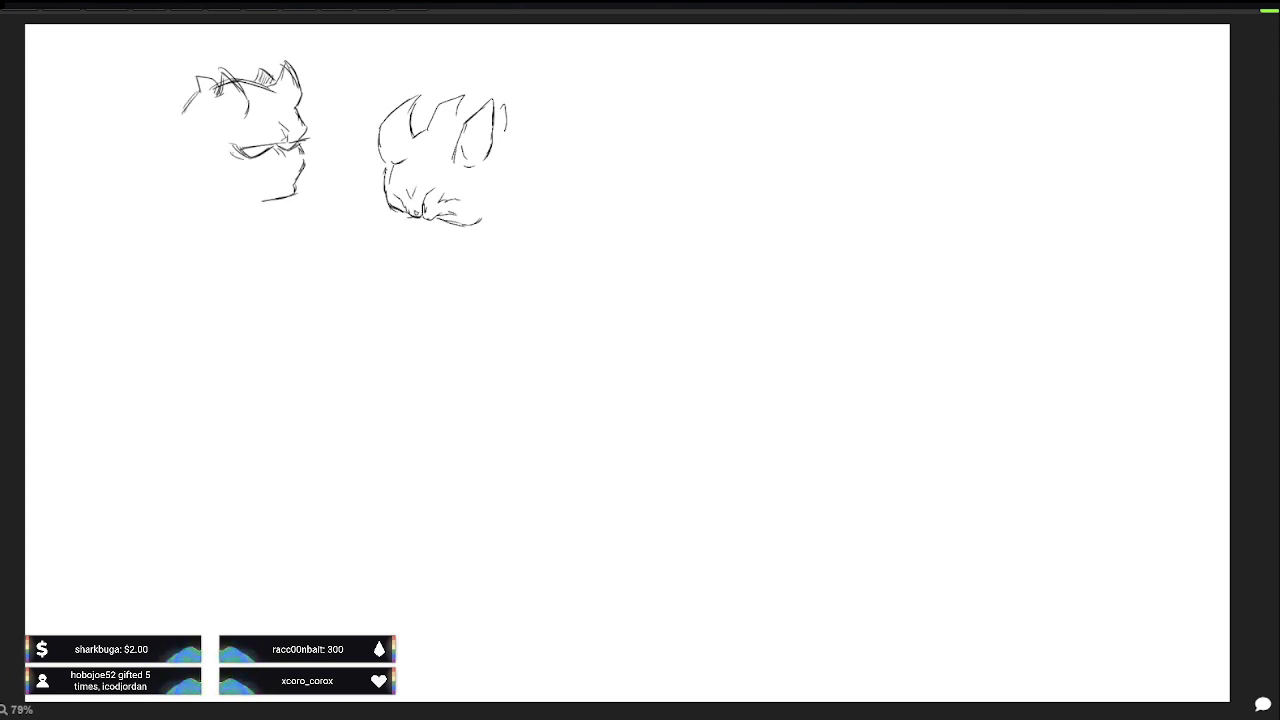
pyautogui.moveTo(254, 150); pyautogui.dragTo(272, 164)
pyautogui.moveTo(434, 220); pyautogui.dragTo(478, 231)
pyautogui.moveTo(280, 150); pyautogui.dragTo(294, 154)
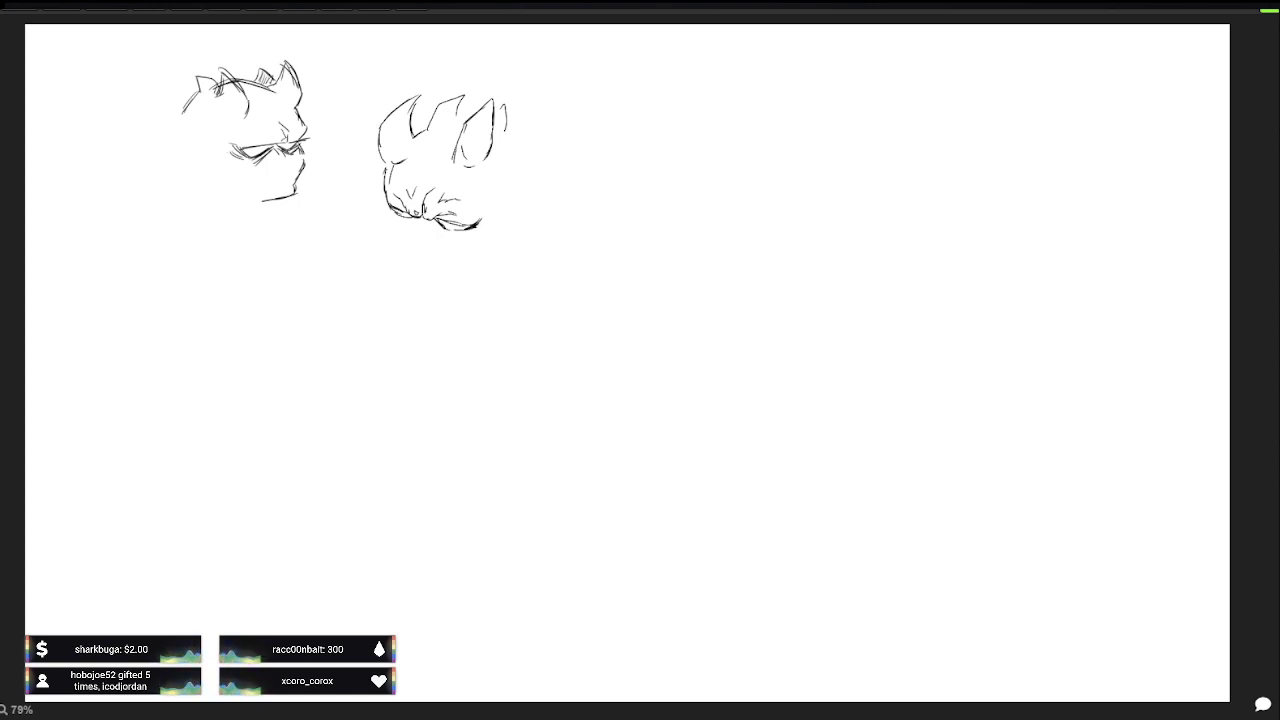
pyautogui.moveTo(436, 224); pyautogui.dragTo(452, 235)
pyautogui.moveTo(648, 134)
pyautogui.mouseDown()
pyautogui.moveTo(622, 158)
pyautogui.moveTo(642, 204)
pyautogui.mouseUp()
pyautogui.hotkey('ctrl', 'z')
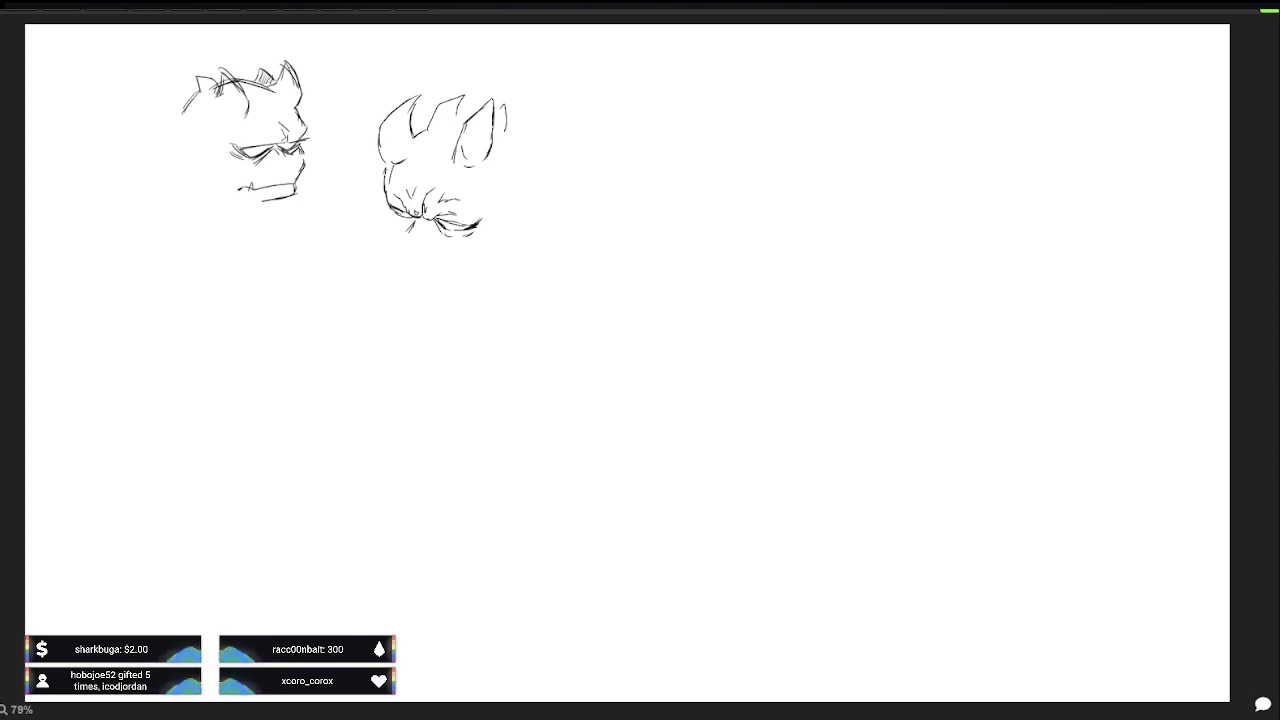
pyautogui.hotkey('ctrl', 'z')
pyautogui.moveTo(575, 144); pyautogui.dragTo(637, 79)
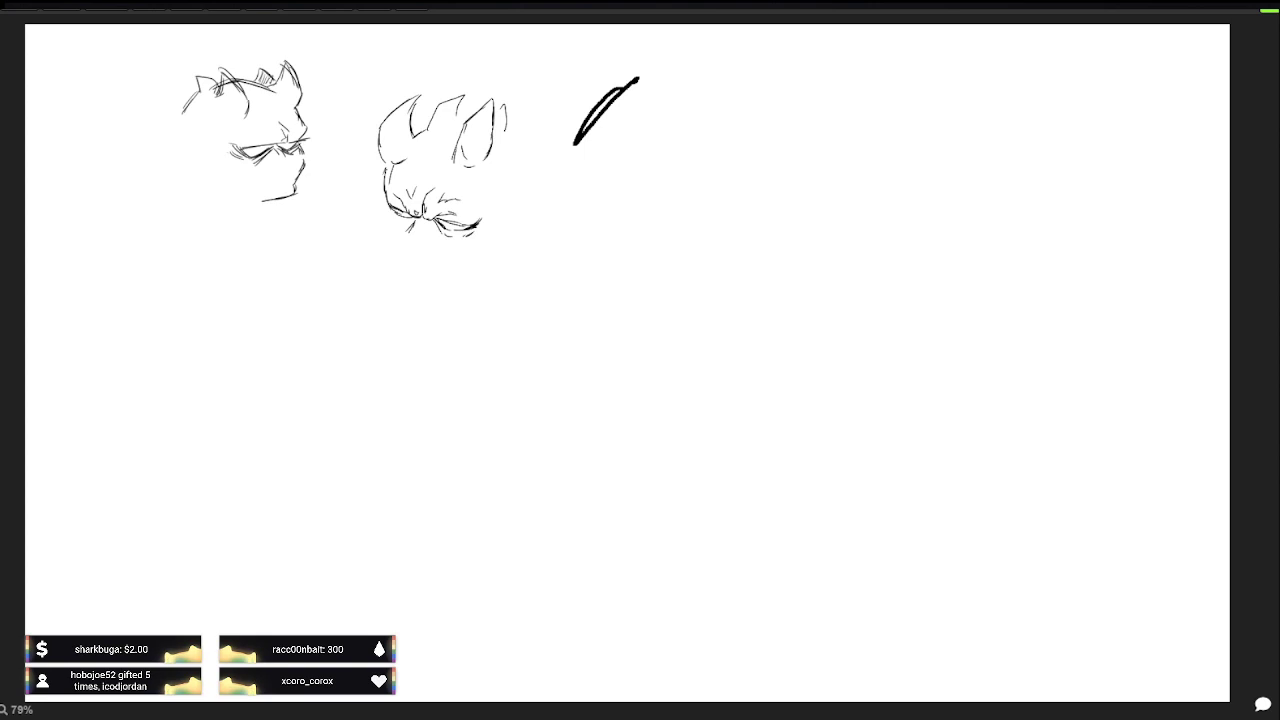
# Step: Draw the first head's slanted mouth line, undo the stray thick arc and sketch the second head's small eye
pyautogui.moveTo(256, 187); pyautogui.dragTo(306, 175)
pyautogui.hotkey('ctrl', 'z')
pyautogui.moveTo(397, 211)
pyautogui.mouseDown()
pyautogui.moveTo(417, 221)
pyautogui.moveTo(406, 228)
pyautogui.mouseUp()
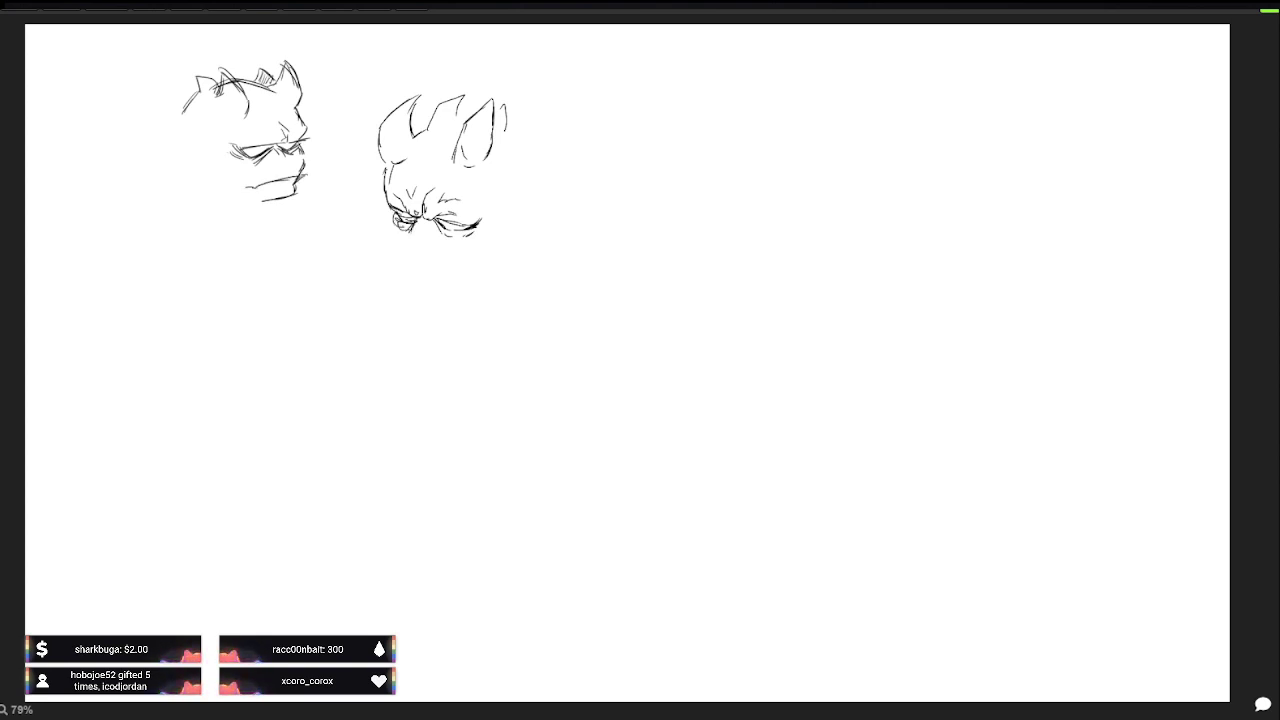
# Step: Sketch a small long-snouted creature head with a spiky crown beside the two heads, and start the second head's mouth
pyautogui.moveTo(620, 118)
pyautogui.mouseDown()
pyautogui.moveTo(565, 180)
pyautogui.moveTo(628, 162)
pyautogui.mouseUp()
pyautogui.moveTo(396, 228); pyautogui.dragTo(442, 258)
pyautogui.moveTo(607, 123)
pyautogui.mouseDown()
pyautogui.moveTo(617, 96)
pyautogui.moveTo(621, 114)
pyautogui.mouseUp()
pyautogui.moveTo(424, 253); pyautogui.dragTo(428, 262)
pyautogui.moveTo(424, 262); pyautogui.dragTo(453, 263)
pyautogui.moveTo(621, 114); pyautogui.dragTo(637, 123)
pyautogui.moveTo(449, 254); pyautogui.dragTo(459, 262)
pyautogui.moveTo(642, 132)
pyautogui.mouseDown()
pyautogui.moveTo(654, 116)
pyautogui.moveTo(665, 130)
pyautogui.mouseUp()
pyautogui.moveTo(608, 178); pyautogui.dragTo(652, 145)
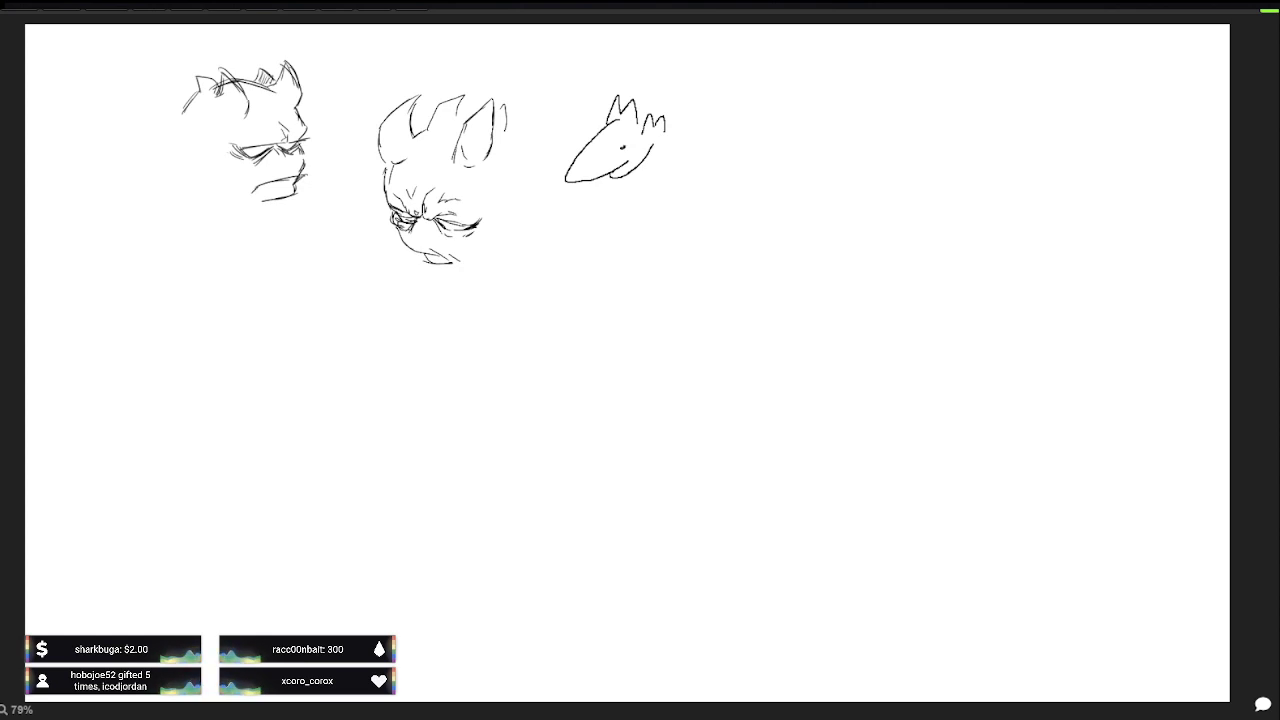
# Step: Add the second head's lower lip and the creature's rear head edge, undoing the trial jaw and back strokes
pyautogui.moveTo(414, 252); pyautogui.dragTo(456, 267)
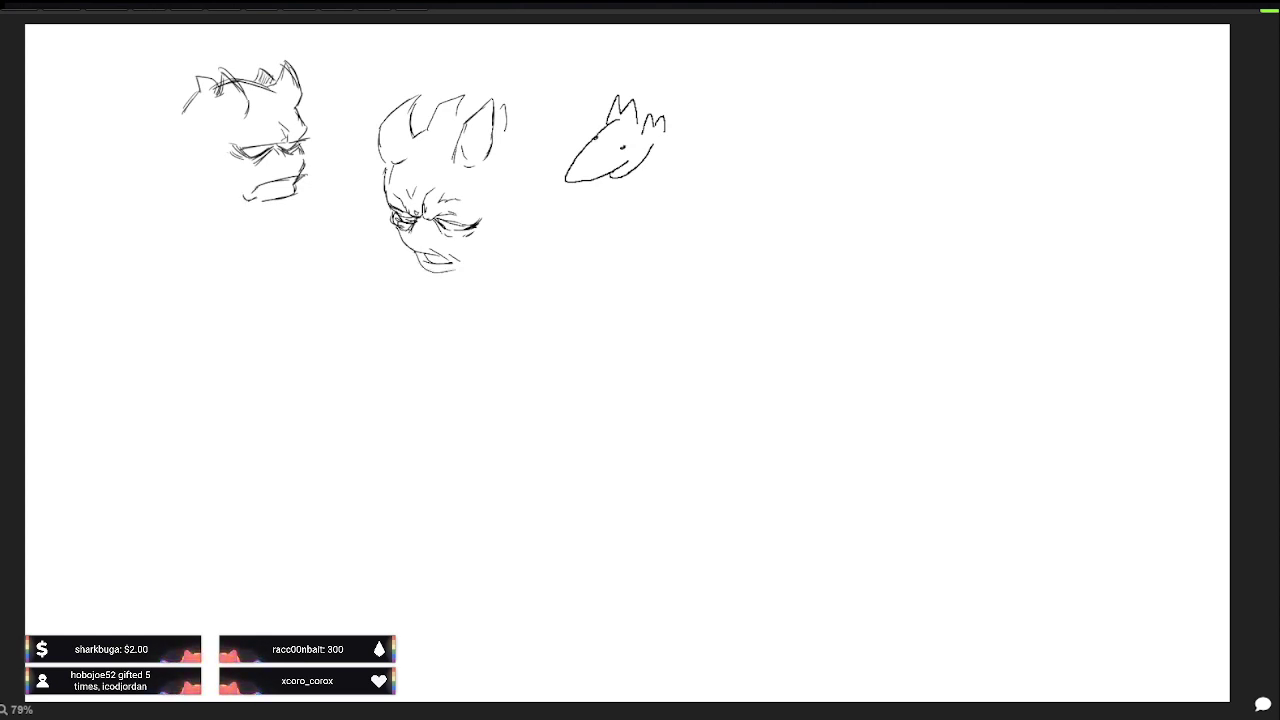
pyautogui.moveTo(666, 130); pyautogui.dragTo(648, 158)
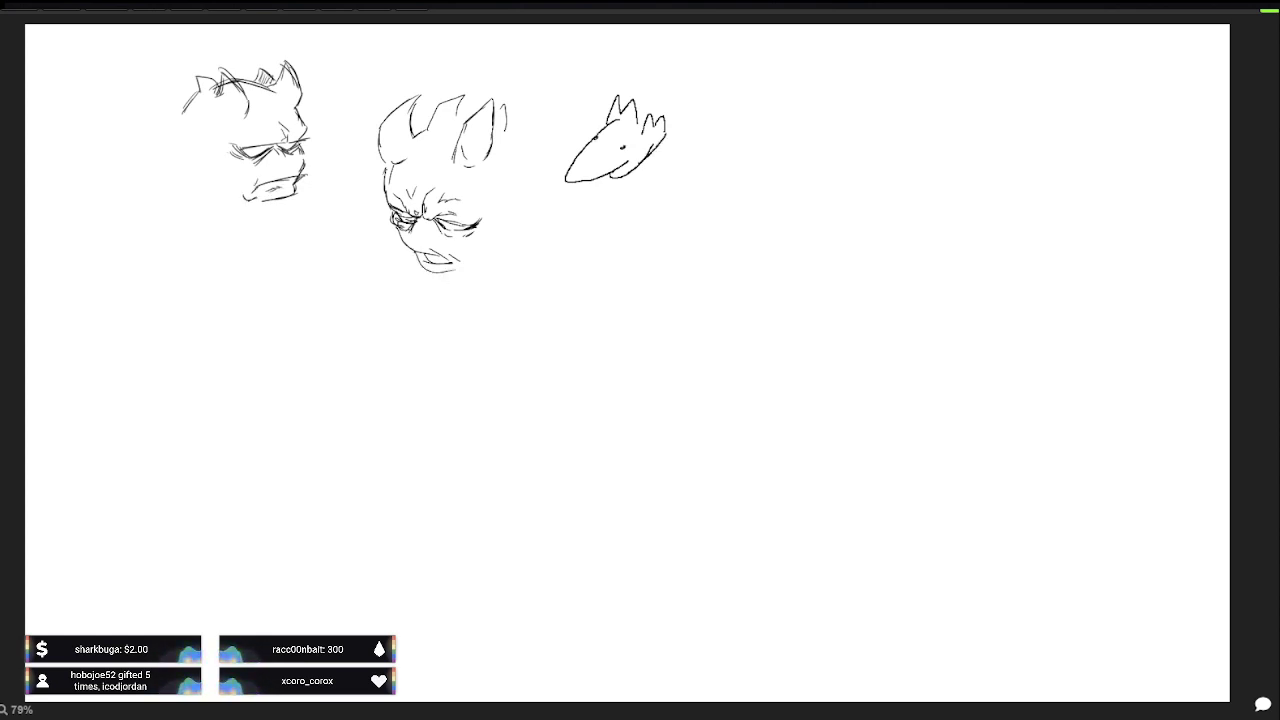
pyautogui.moveTo(447, 272); pyautogui.dragTo(493, 265)
pyautogui.moveTo(665, 131); pyautogui.dragTo(671, 151)
pyautogui.hotkey('ctrl', 'z')
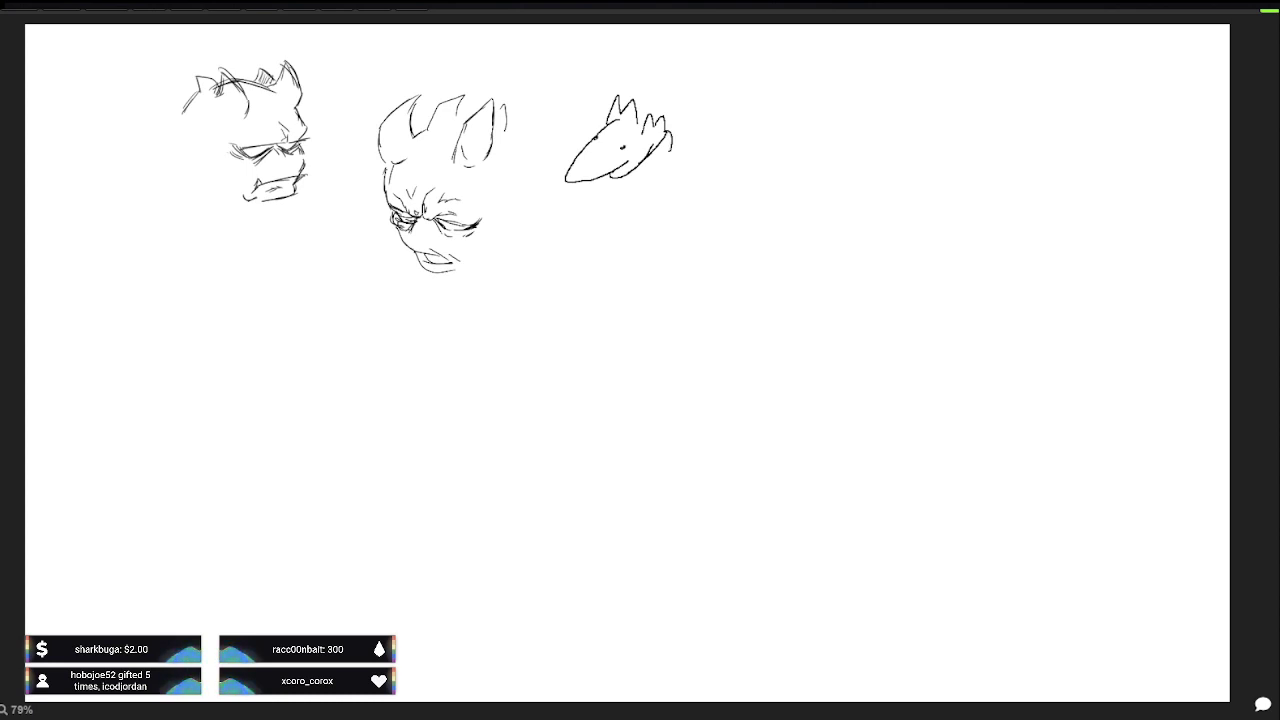
pyautogui.moveTo(443, 273); pyautogui.dragTo(492, 268)
pyautogui.hotkey('ctrl', 'z')
pyautogui.hotkey('ctrl', 'z')
# Step: Outline the first head's long back hair curving downward, and draw the second head's jaw and neck lines
pyautogui.moveTo(497, 218)
pyautogui.mouseDown()
pyautogui.moveTo(499, 256)
pyautogui.moveTo(470, 271)
pyautogui.mouseUp()
pyautogui.moveTo(198, 96); pyautogui.dragTo(167, 180)
pyautogui.moveTo(181, 118)
pyautogui.mouseDown()
pyautogui.moveTo(169, 199)
pyautogui.moveTo(196, 235)
pyautogui.mouseUp()
pyautogui.moveTo(585, 187); pyautogui.dragTo(575, 198)
pyautogui.moveTo(171, 206); pyautogui.dragTo(205, 241)
pyautogui.moveTo(498, 238); pyautogui.dragTo(494, 292)
# Step: Close the first head's hair into a point and add flowing locks at both sides of the second head
pyautogui.moveTo(574, 198); pyautogui.dragTo(599, 203)
pyautogui.moveTo(390, 227); pyautogui.dragTo(402, 294)
pyautogui.moveTo(224, 246); pyautogui.dragTo(212, 264)
pyautogui.moveTo(506, 134); pyautogui.dragTo(528, 204)
pyautogui.moveTo(234, 204); pyautogui.dragTo(228, 222)
pyautogui.moveTo(522, 166); pyautogui.dragTo(562, 234)
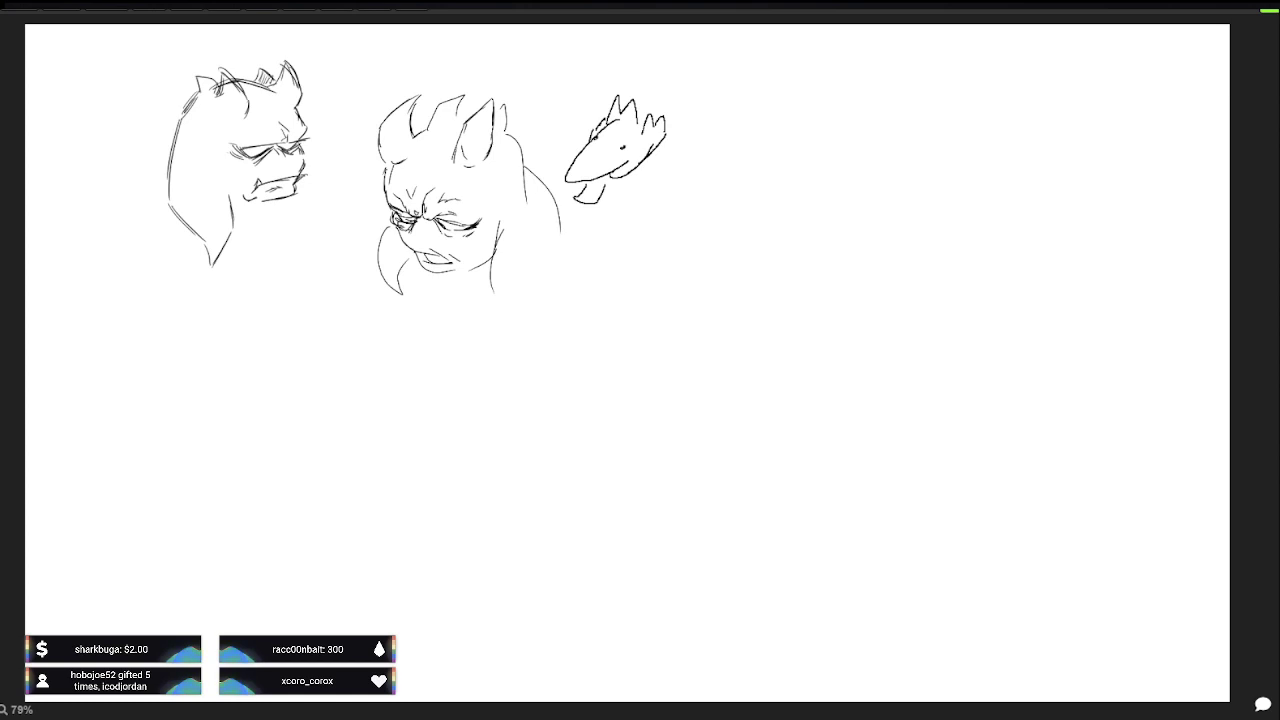
# Step: Draw the first head's inner hair edge and first band, the second head's pointed lock and the creature's curved neck piece
pyautogui.moveTo(224, 160); pyautogui.dragTo(224, 184)
pyautogui.moveTo(536, 236); pyautogui.dragTo(506, 300)
pyautogui.moveTo(224, 172); pyautogui.dragTo(226, 194)
pyautogui.moveTo(622, 172); pyautogui.dragTo(634, 194)
pyautogui.moveTo(542, 238); pyautogui.dragTo(536, 252)
pyautogui.moveTo(624, 194)
pyautogui.mouseDown()
pyautogui.moveTo(650, 188)
pyautogui.moveTo(670, 158)
pyautogui.mouseUp()
pyautogui.moveTo(168, 186); pyautogui.dragTo(208, 200)
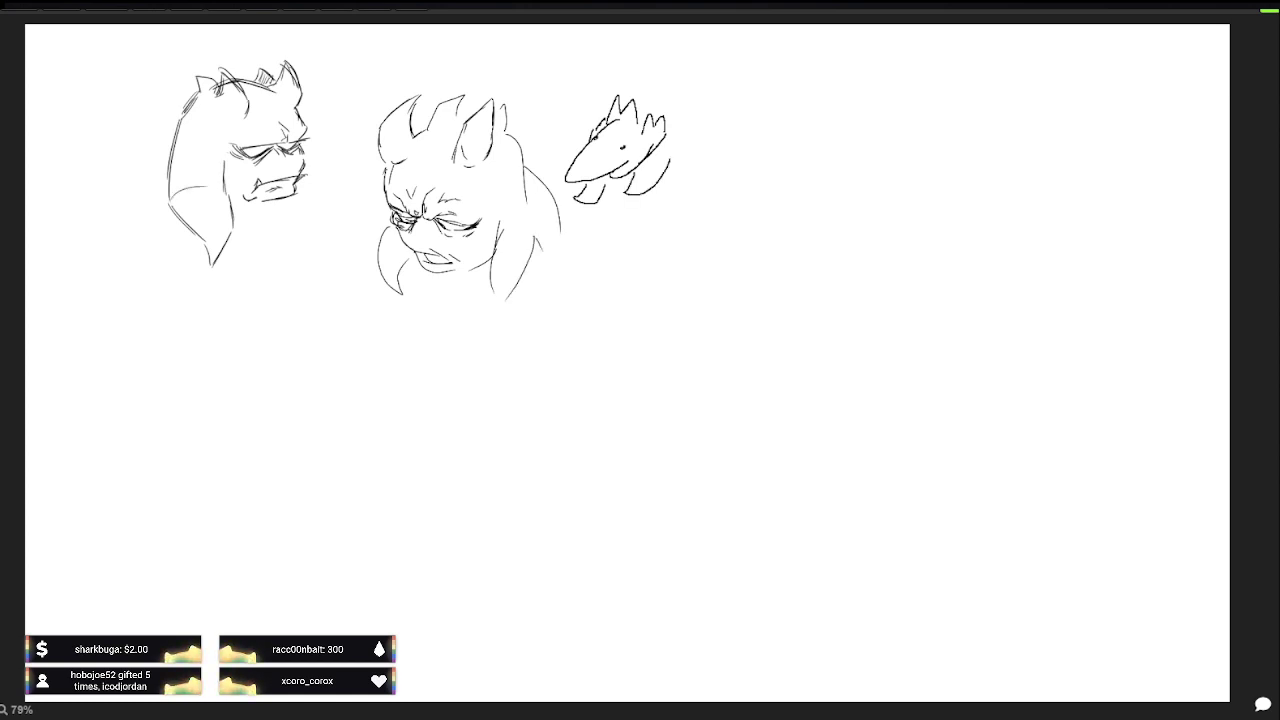
# Step: Add curved bands across the first head's hair, and begin the second figure's collar and chin shading
pyautogui.moveTo(672, 162); pyautogui.dragTo(666, 132)
pyautogui.moveTo(176, 190)
pyautogui.mouseDown()
pyautogui.moveTo(220, 186)
pyautogui.moveTo(214, 198)
pyautogui.mouseUp()
pyautogui.moveTo(372, 262); pyautogui.dragTo(442, 324)
pyautogui.moveTo(184, 208); pyautogui.dragTo(222, 198)
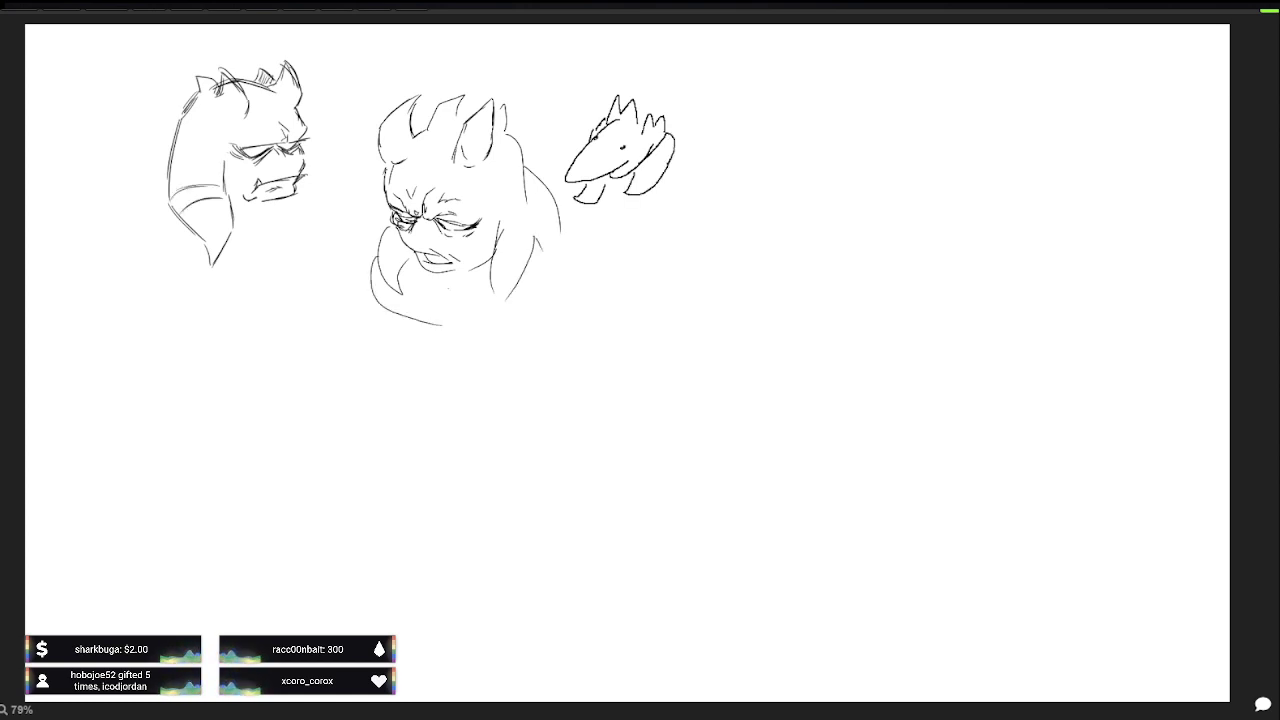
pyautogui.moveTo(446, 278); pyautogui.dragTo(458, 288)
pyautogui.moveTo(186, 218); pyautogui.dragTo(214, 206)
# Step: Extend the second figure's collar line across its chest and thicken the rear edge of the creature's head
pyautogui.moveTo(670, 134); pyautogui.dragTo(668, 160)
pyautogui.moveTo(436, 286); pyautogui.dragTo(450, 280)
pyautogui.moveTo(182, 220); pyautogui.dragTo(218, 208)
pyautogui.moveTo(414, 322); pyautogui.dragTo(470, 332)
pyautogui.moveTo(672, 160); pyautogui.dragTo(676, 128)
pyautogui.moveTo(464, 334); pyautogui.dragTo(526, 320)
pyautogui.moveTo(668, 138); pyautogui.dragTo(672, 122)
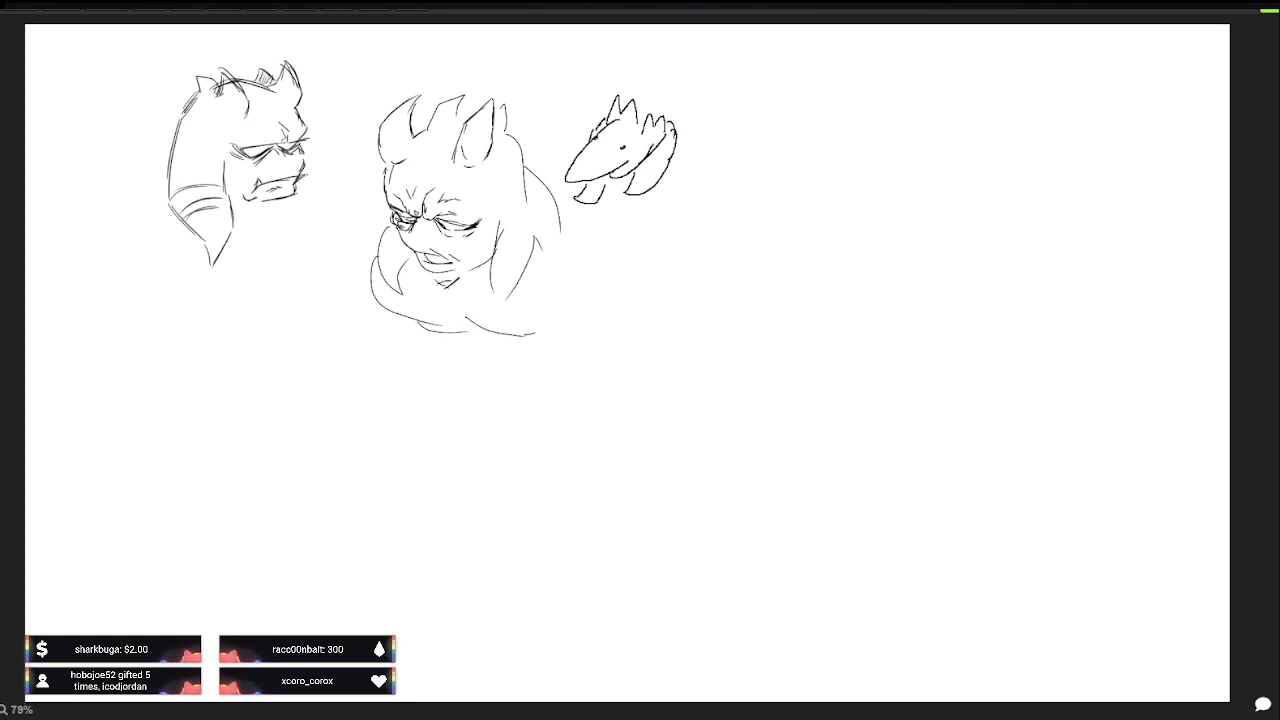
# Step: Sketch the second figure's draped cape and chest below the collar, and a rounded arc under the first head's mouth
pyautogui.moveTo(534, 332); pyautogui.dragTo(554, 318)
pyautogui.moveTo(452, 336); pyautogui.dragTo(514, 346)
pyautogui.moveTo(286, 206); pyautogui.dragTo(296, 228)
pyautogui.moveTo(454, 344)
pyautogui.mouseDown()
pyautogui.moveTo(446, 392)
pyautogui.moveTo(556, 376)
pyautogui.moveTo(552, 332)
pyautogui.mouseUp()
pyautogui.moveTo(296, 228)
pyautogui.mouseDown()
pyautogui.moveTo(338, 230)
pyautogui.moveTo(412, 396)
pyautogui.mouseUp()
pyautogui.moveTo(326, 232); pyautogui.dragTo(342, 226)
pyautogui.moveTo(412, 396); pyautogui.dragTo(448, 398)
pyautogui.moveTo(334, 230); pyautogui.dragTo(346, 222)
pyautogui.moveTo(438, 342); pyautogui.dragTo(424, 362)
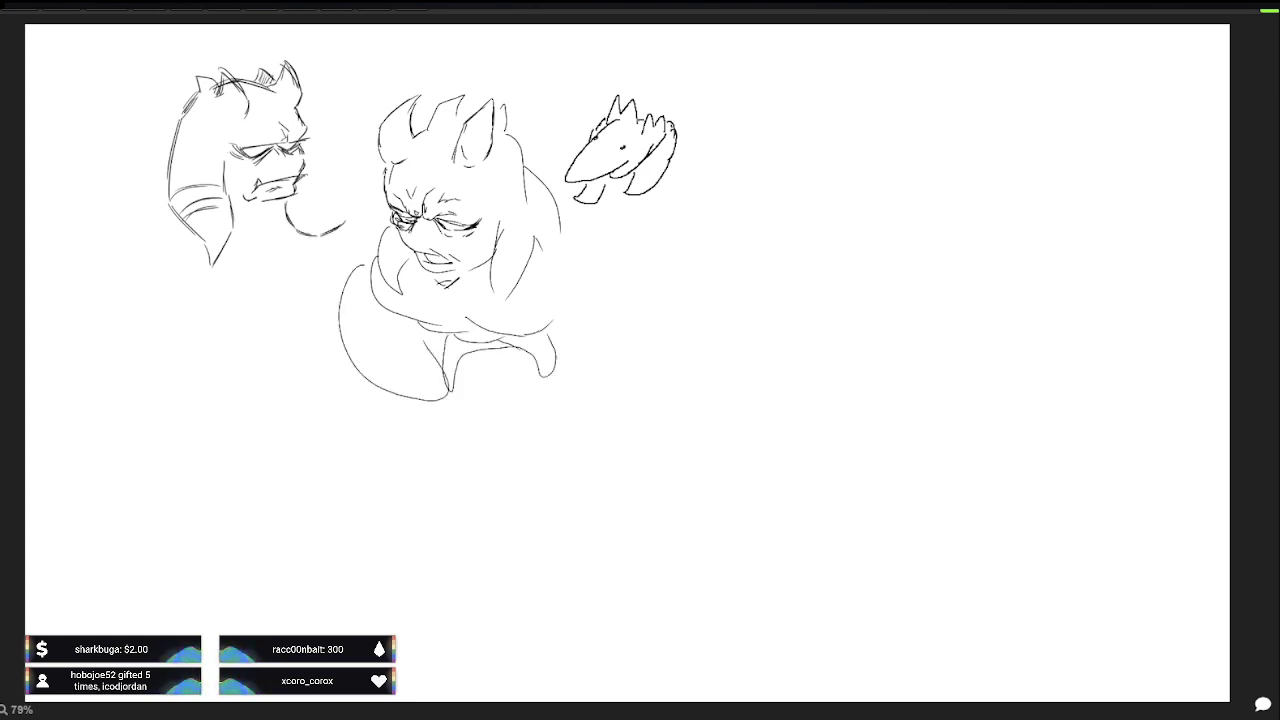
# Step: Undo the second figure's collar, chest and cape strokes
pyautogui.hotkey('ctrl', 'z')
pyautogui.hotkey('ctrl', 'z')
pyautogui.hotkey('ctrl', 'z')
pyautogui.hotkey('ctrl', 'z')
pyautogui.hotkey('ctrl', 'z')
pyautogui.hotkey('ctrl', 'z')
pyautogui.hotkey('ctrl', 'z')
pyautogui.hotkey('ctrl', 'z')
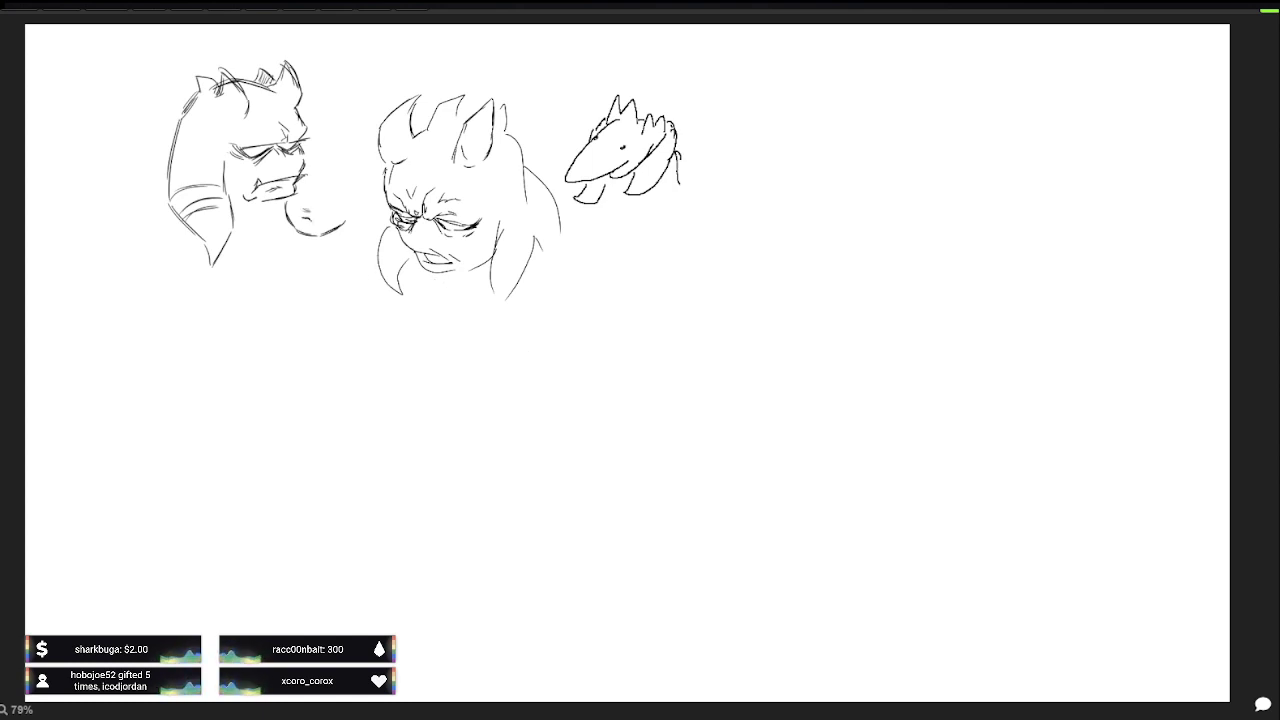
# Step: Draw the creature's boxy body, two legs and arms, and undo the hair strokes behind the second head
pyautogui.moveTo(677, 173); pyautogui.dragTo(683, 204)
pyautogui.moveTo(612, 178)
pyautogui.mouseDown()
pyautogui.moveTo(613, 220)
pyautogui.moveTo(682, 203)
pyautogui.moveTo(606, 248)
pyautogui.mouseUp()
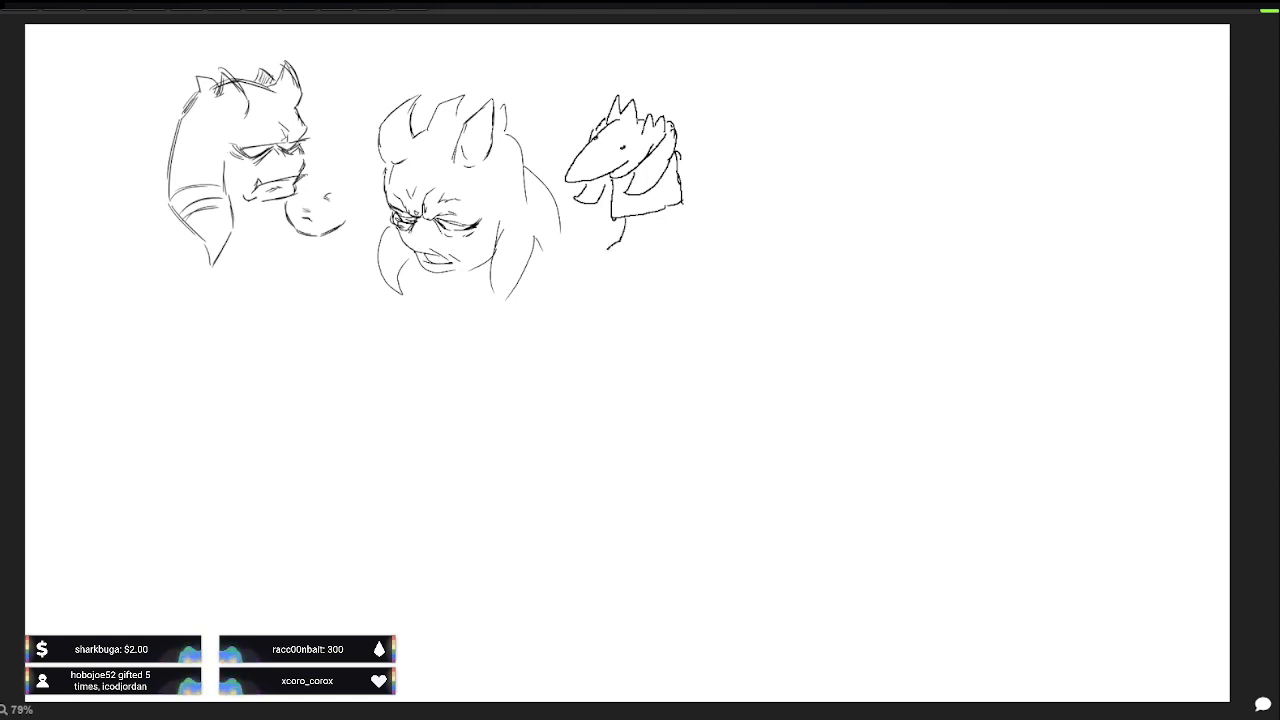
pyautogui.moveTo(670, 212); pyautogui.dragTo(700, 227)
pyautogui.moveTo(676, 156)
pyautogui.mouseDown()
pyautogui.moveTo(708, 172)
pyautogui.moveTo(724, 163)
pyautogui.moveTo(711, 191)
pyautogui.mouseUp()
pyautogui.hotkey('ctrl', 'z')
pyautogui.hotkey('ctrl', 'z')
pyautogui.hotkey('ctrl', 'z')
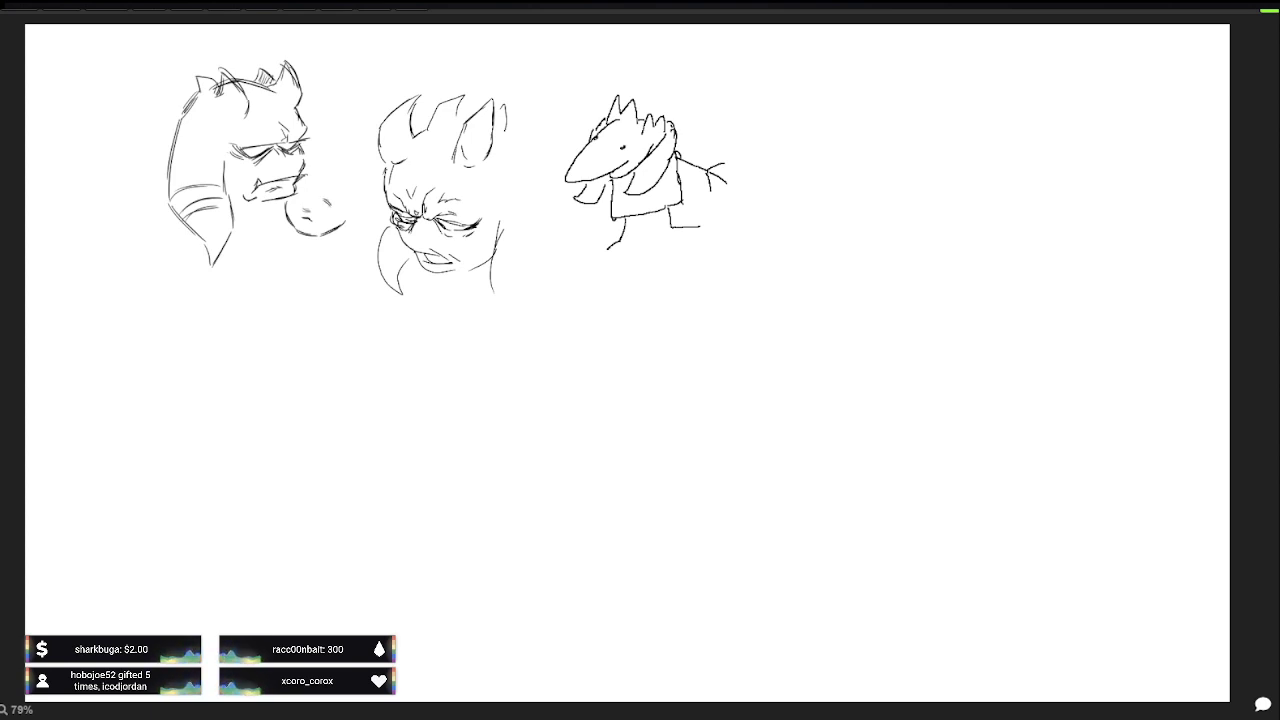
pyautogui.moveTo(609, 181); pyautogui.dragTo(599, 203)
# Step: Remove the rest of the second scowling head from the canvas by undoing its strokes
pyautogui.hotkey('ctrl', 'z')
pyautogui.hotkey('ctrl', 'z')
pyautogui.hotkey('ctrl', 'z')
pyautogui.hotkey('ctrl', 'z')
pyautogui.hotkey('ctrl', 'z')
pyautogui.hotkey('ctrl', 'z')
pyautogui.hotkey('ctrl', 'z')
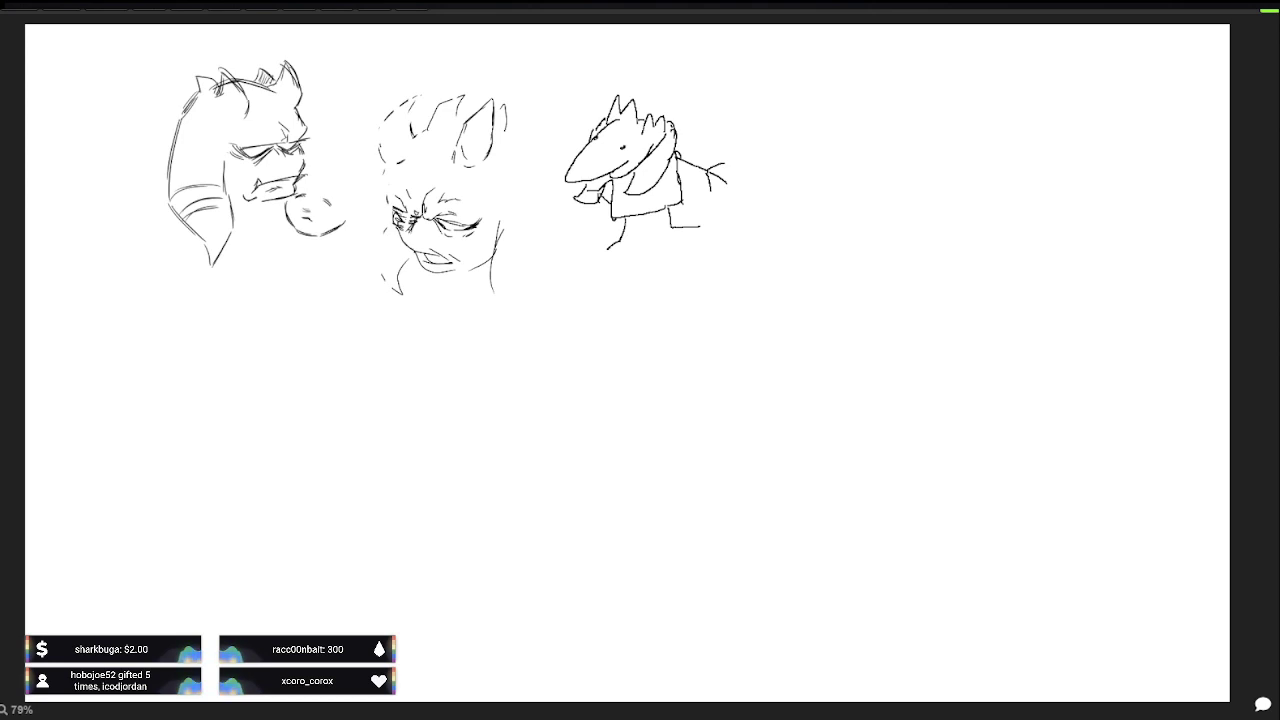
pyautogui.hotkey('ctrl', 'z')
pyautogui.hotkey('ctrl', 'z')
pyautogui.hotkey('ctrl', 'z')
pyautogui.hotkey('ctrl', 'z')
pyautogui.hotkey('ctrl', 'z')
pyautogui.hotkey('ctrl', 'z')
pyautogui.hotkey('ctrl', 'z')
pyautogui.hotkey('ctrl', 'z')
pyautogui.hotkey('ctrl', 'z')
pyautogui.hotkey('ctrl', 'z')
pyautogui.hotkey('ctrl', 'z')
pyautogui.hotkey('ctrl', 'z')
pyautogui.hotkey('ctrl', 'z')
pyautogui.hotkey('ctrl', 'z')
pyautogui.hotkey('ctrl', 'z')
pyautogui.hotkey('ctrl', 'z')
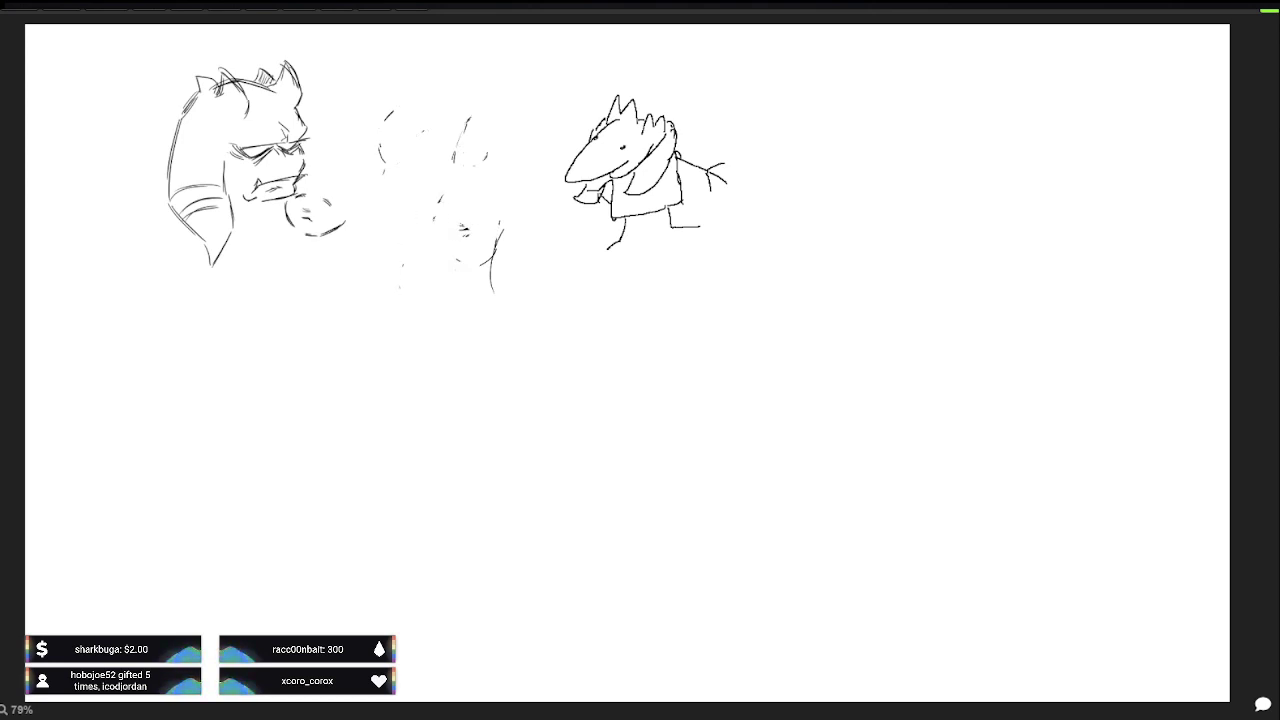
pyautogui.hotkey('ctrl', 'z')
pyautogui.hotkey('ctrl', 'z')
pyautogui.hotkey('ctrl', 'z')
pyautogui.hotkey('ctrl', 'z')
pyautogui.hotkey('ctrl', 'z')
pyautogui.hotkey('ctrl', 'z')
pyautogui.hotkey('ctrl', 'z')
pyautogui.hotkey('ctrl', 'z')
pyautogui.hotkey('ctrl', 'z')
pyautogui.hotkey('ctrl', 'z')
pyautogui.hotkey('ctrl', 'z')
pyautogui.hotkey('ctrl', 'z')
pyautogui.hotkey('ctrl', 'z')
pyautogui.hotkey('ctrl', 'z')
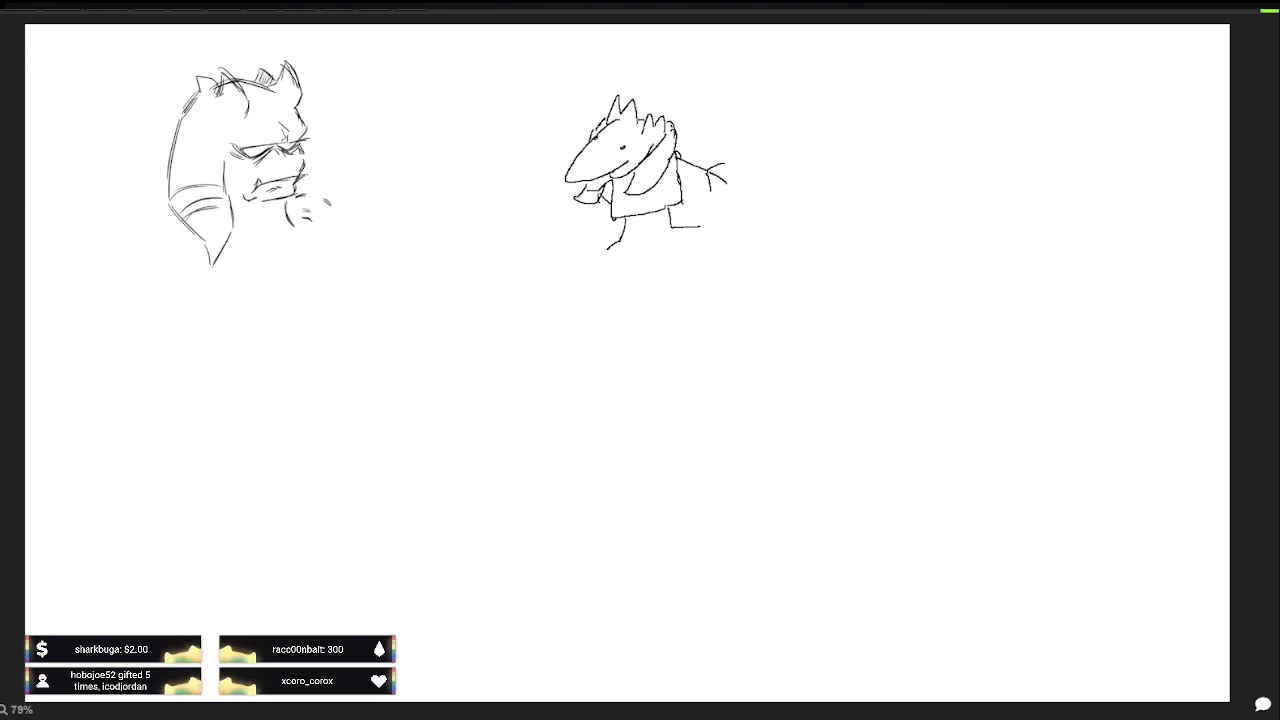
# Step: Try sketching a round shape wrapped in concentric arcs in front of the first head's chin
pyautogui.moveTo(292, 214)
pyautogui.mouseDown()
pyautogui.moveTo(308, 231)
pyautogui.moveTo(362, 229)
pyautogui.moveTo(348, 239)
pyautogui.mouseUp()
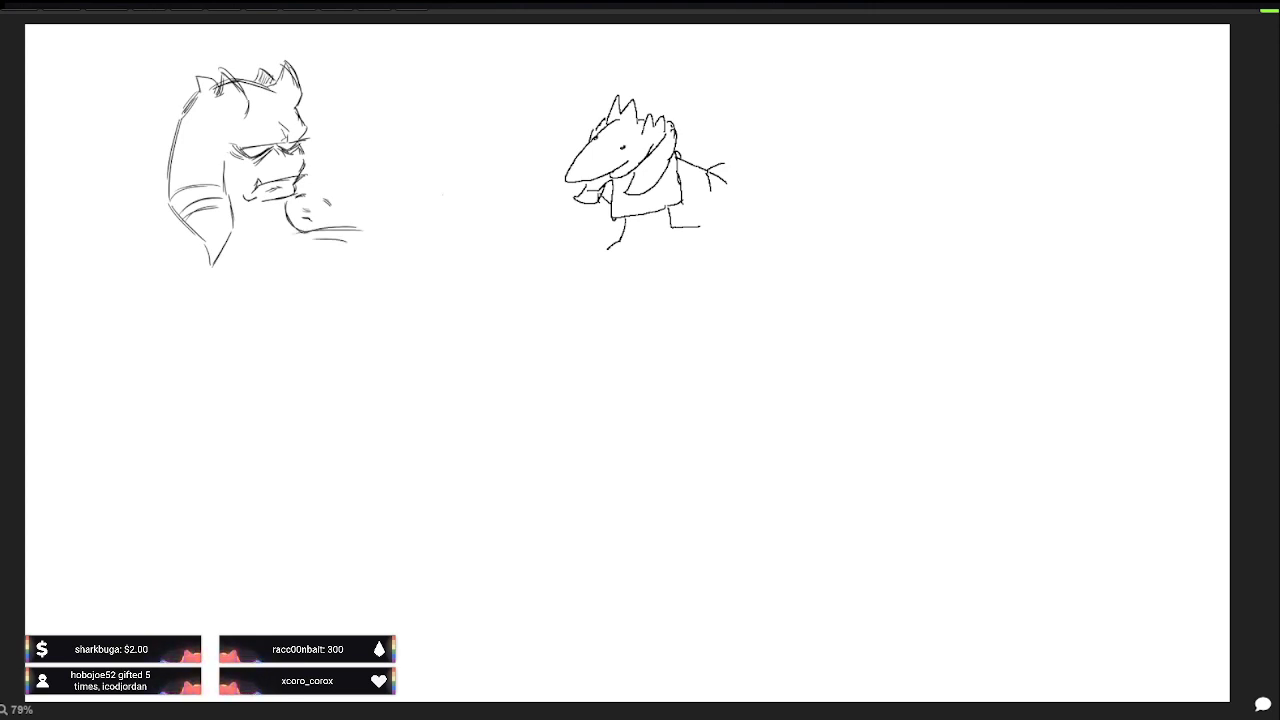
pyautogui.moveTo(264, 208); pyautogui.dragTo(278, 228)
pyautogui.moveTo(276, 208)
pyautogui.mouseDown()
pyautogui.moveTo(298, 232)
pyautogui.moveTo(280, 250)
pyautogui.moveTo(324, 254)
pyautogui.moveTo(362, 226)
pyautogui.moveTo(346, 200)
pyautogui.moveTo(308, 184)
pyautogui.moveTo(338, 189)
pyautogui.moveTo(328, 175)
pyautogui.mouseUp()
pyautogui.moveTo(328, 179)
pyautogui.mouseDown()
pyautogui.moveTo(358, 200)
pyautogui.moveTo(328, 171)
pyautogui.mouseUp()
pyautogui.moveTo(330, 175)
pyautogui.mouseDown()
pyautogui.moveTo(364, 196)
pyautogui.moveTo(330, 163)
pyautogui.moveTo(378, 192)
pyautogui.moveTo(370, 180)
pyautogui.moveTo(376, 212)
pyautogui.moveTo(362, 198)
pyautogui.mouseUp()
pyautogui.moveTo(350, 212)
pyautogui.mouseDown()
pyautogui.moveTo(366, 194)
pyautogui.moveTo(360, 208)
pyautogui.mouseUp()
pyautogui.moveTo(356, 226)
pyautogui.mouseDown()
pyautogui.moveTo(364, 210)
pyautogui.moveTo(340, 193)
pyautogui.mouseUp()
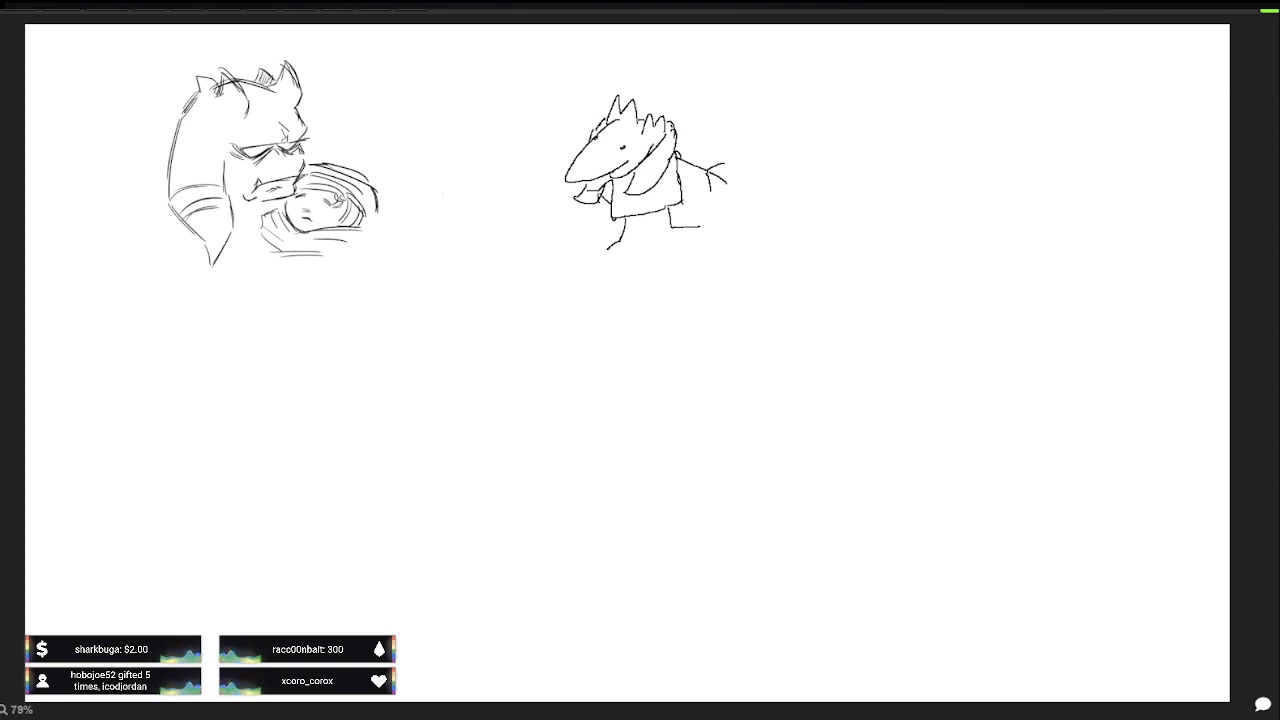
pyautogui.moveTo(350, 229)
pyautogui.mouseDown()
pyautogui.moveTo(362, 220)
pyautogui.moveTo(352, 206)
pyautogui.mouseUp()
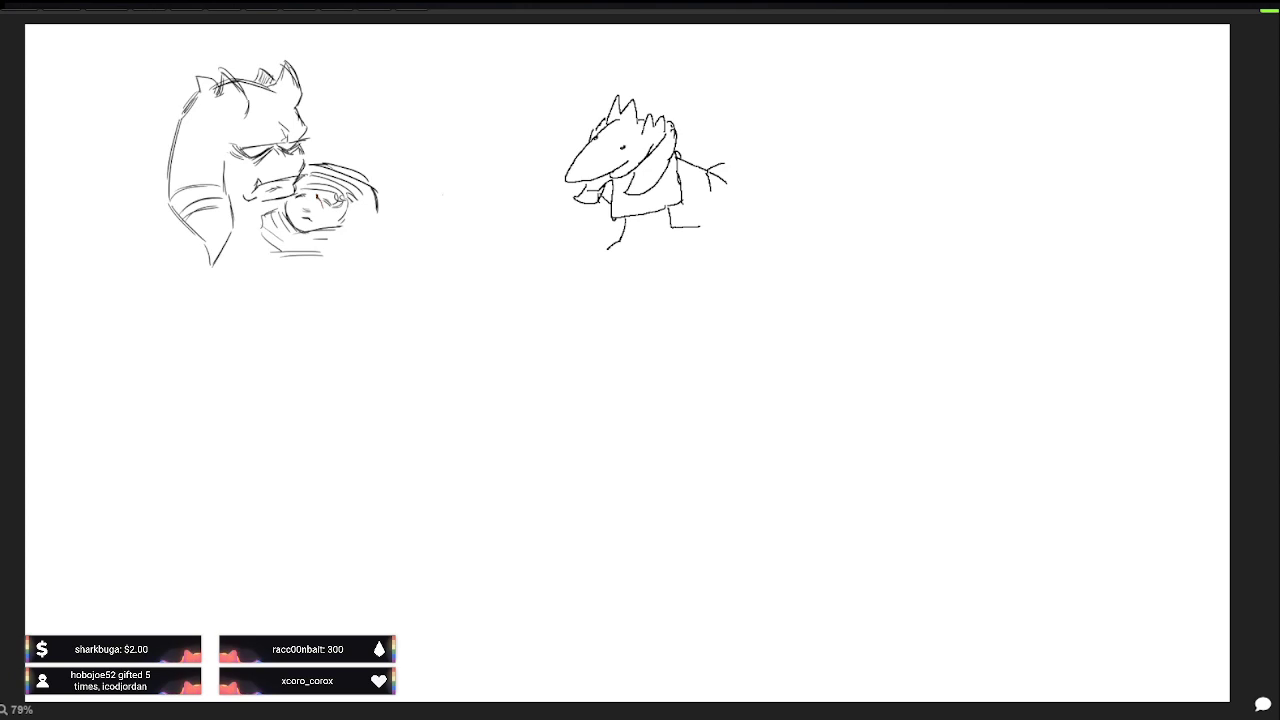
# Step: Undo the round shape and the arcs around it below the first head's mouth
pyautogui.hotkey('ctrl', 'z')
pyautogui.hotkey('ctrl', 'z')
pyautogui.hotkey('ctrl', 'z')
pyautogui.hotkey('ctrl', 'z')
pyautogui.hotkey('ctrl', 'z')
pyautogui.hotkey('ctrl', 'z')
pyautogui.hotkey('ctrl', 'z')
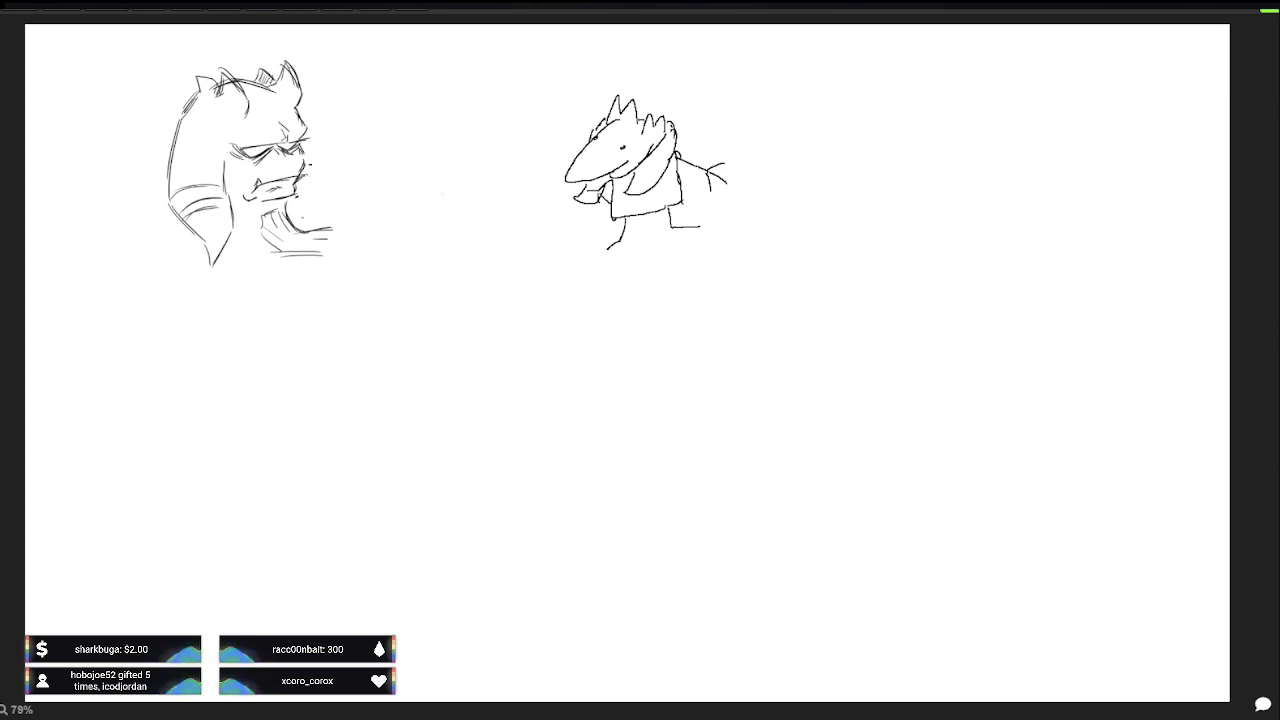
pyautogui.hotkey('ctrl', 'z')
pyautogui.hotkey('ctrl', 'z')
pyautogui.hotkey('ctrl', 'z')
pyautogui.hotkey('ctrl', 'z')
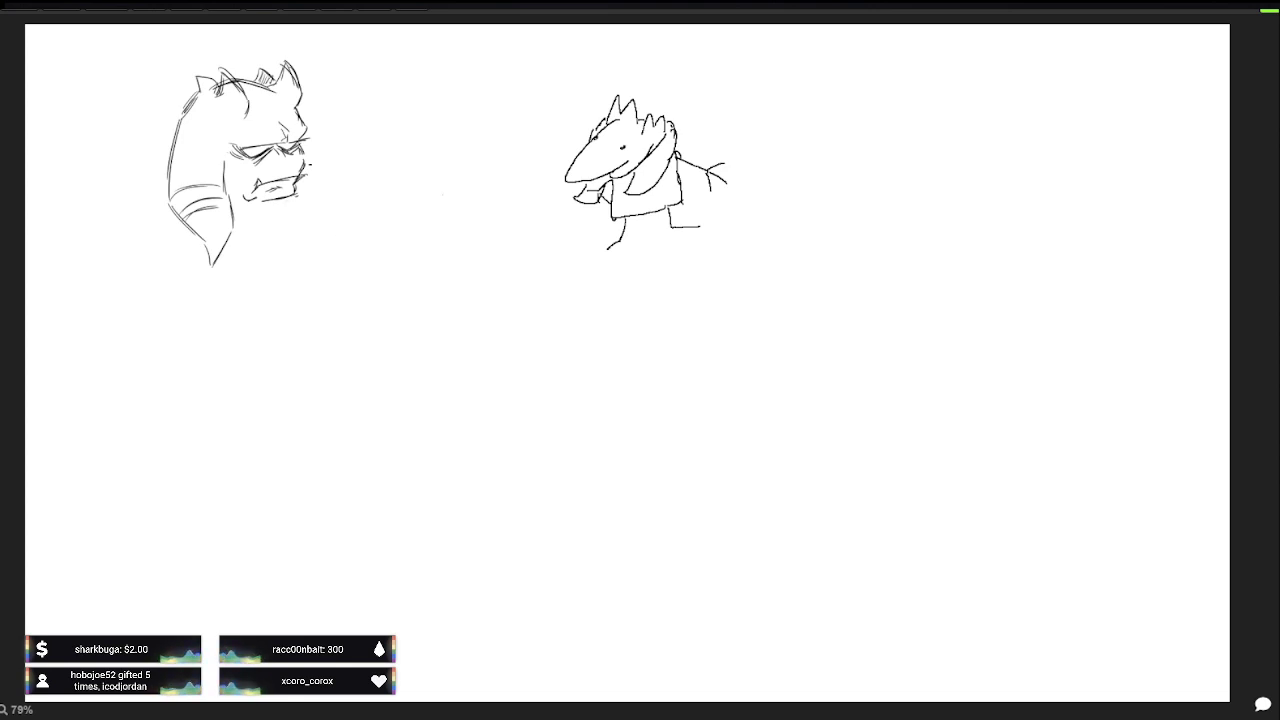
# Step: Sketch a small curly-haired head under the first head's chin, and add the first figure's sloping shoulder and back
pyautogui.moveTo(312, 184); pyautogui.dragTo(310, 220)
pyautogui.moveTo(318, 197)
pyautogui.mouseDown()
pyautogui.moveTo(318, 229)
pyautogui.moveTo(337, 224)
pyautogui.moveTo(280, 228)
pyautogui.mouseUp()
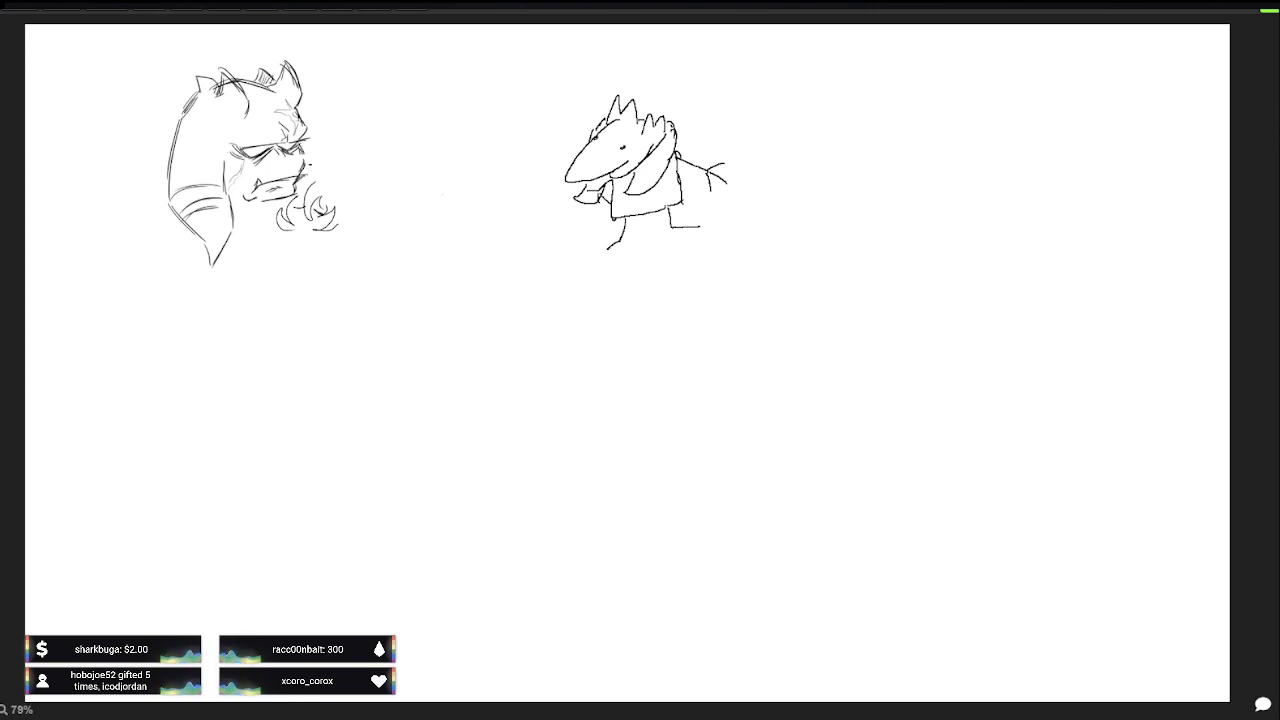
pyautogui.moveTo(158, 172)
pyautogui.mouseDown()
pyautogui.moveTo(115, 228)
pyautogui.moveTo(138, 215)
pyautogui.mouseUp()
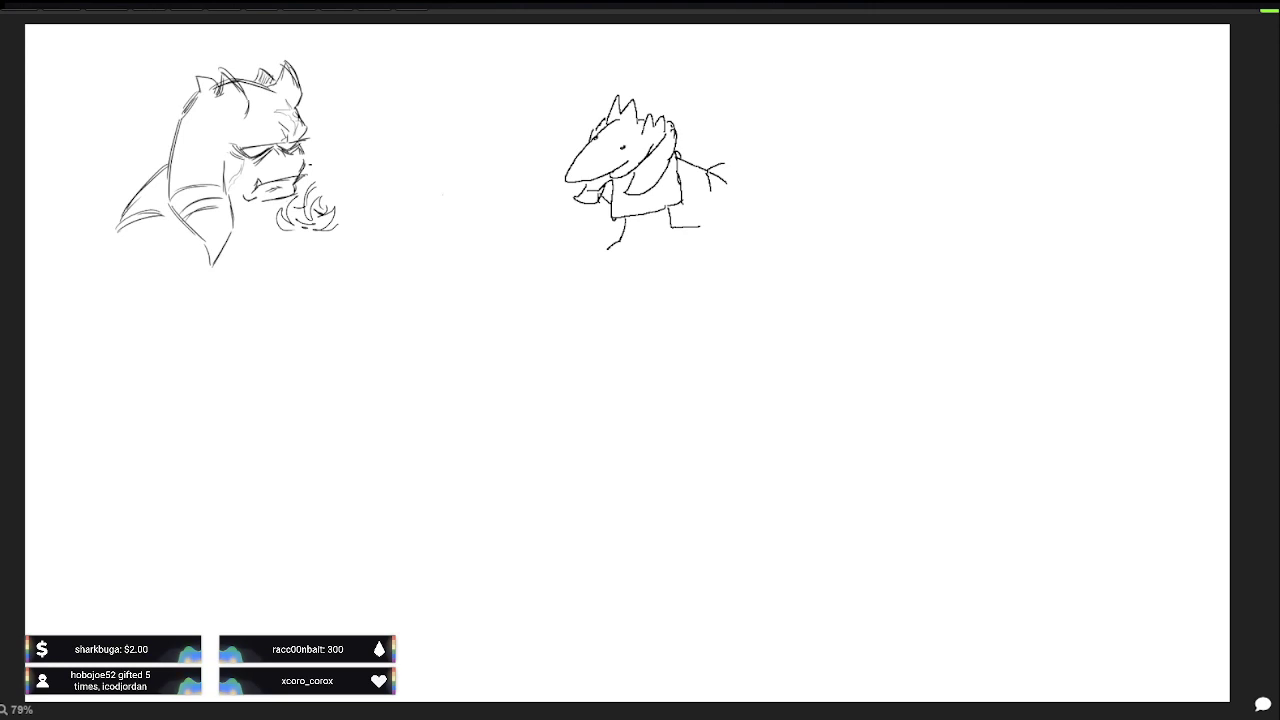
pyautogui.moveTo(304, 196)
pyautogui.mouseDown()
pyautogui.moveTo(350, 188)
pyautogui.moveTo(353, 220)
pyautogui.moveTo(330, 240)
pyautogui.moveTo(340, 208)
pyautogui.mouseUp()
pyautogui.moveTo(138, 215); pyautogui.dragTo(113, 248)
pyautogui.moveTo(276, 208); pyautogui.dragTo(274, 228)
pyautogui.moveTo(136, 219); pyautogui.dragTo(122, 272)
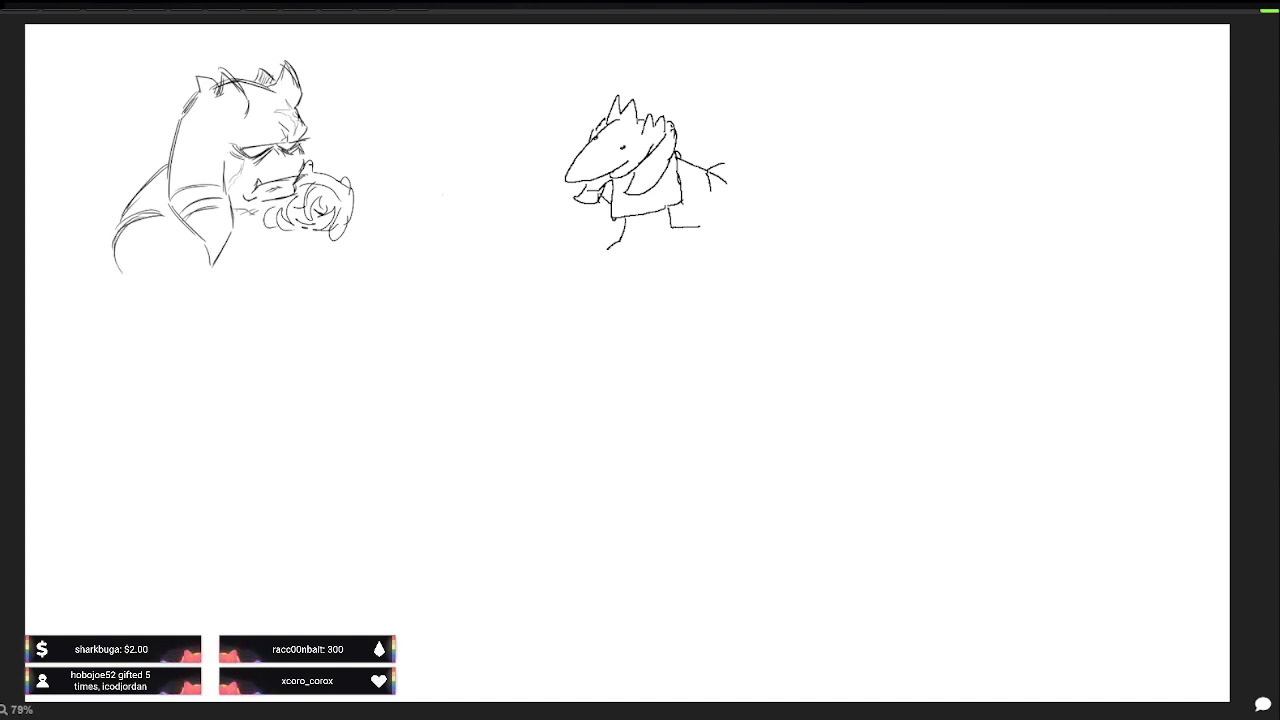
# Step: Add the small figure's hair tuft, little puffy paws, arm and rounded cuff, and refine its face
pyautogui.moveTo(306, 160); pyautogui.dragTo(324, 170)
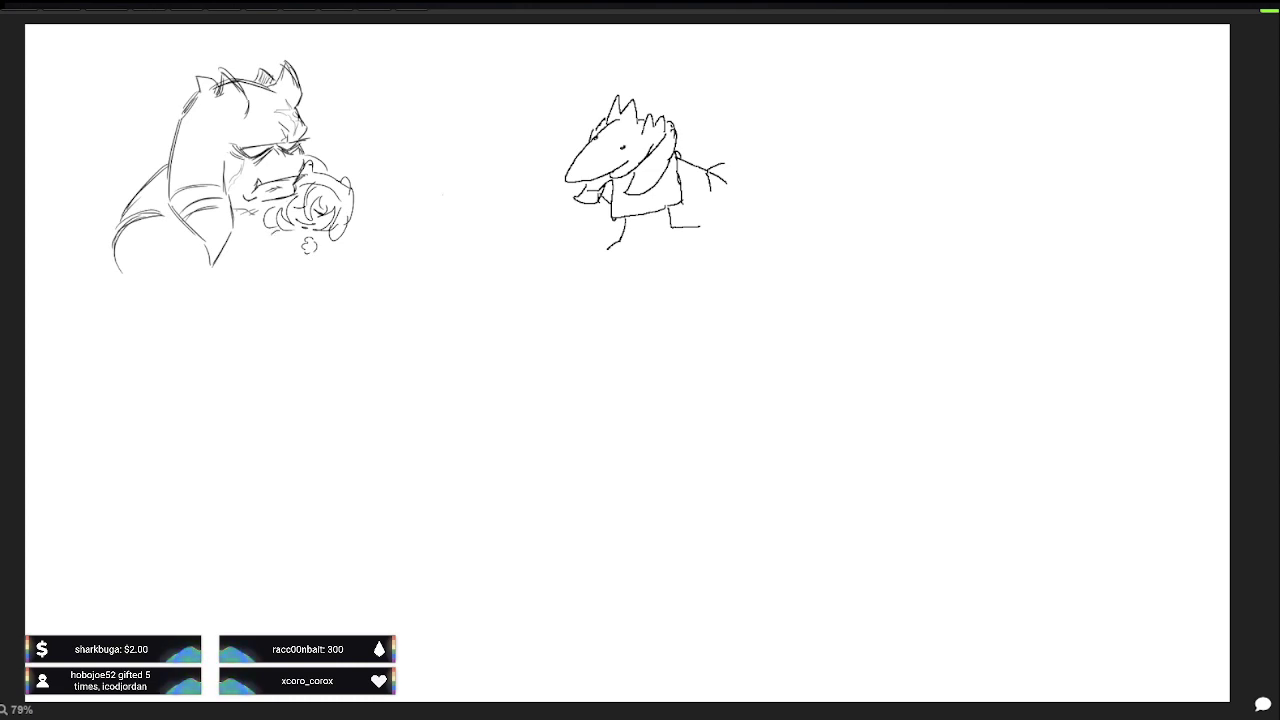
pyautogui.moveTo(283, 233); pyautogui.dragTo(268, 248)
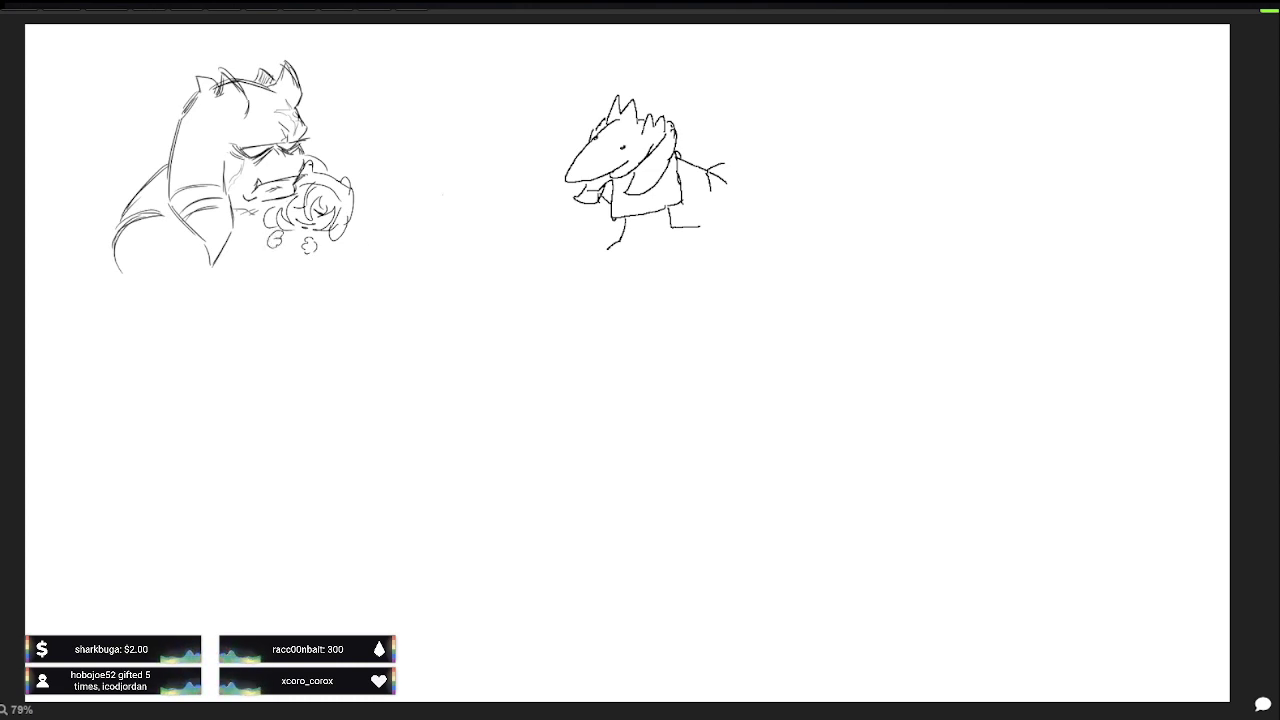
pyautogui.moveTo(366, 231)
pyautogui.mouseDown()
pyautogui.moveTo(364, 246)
pyautogui.moveTo(318, 254)
pyautogui.mouseUp()
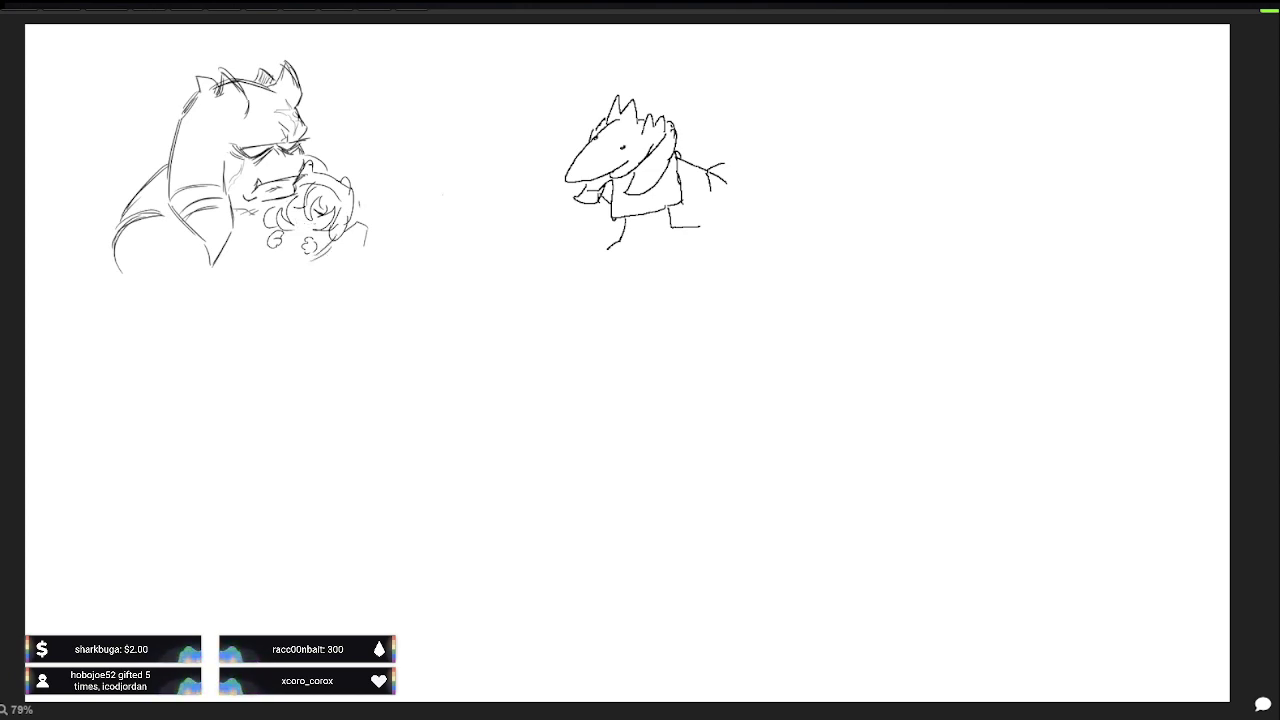
pyautogui.moveTo(361, 206); pyautogui.dragTo(358, 250)
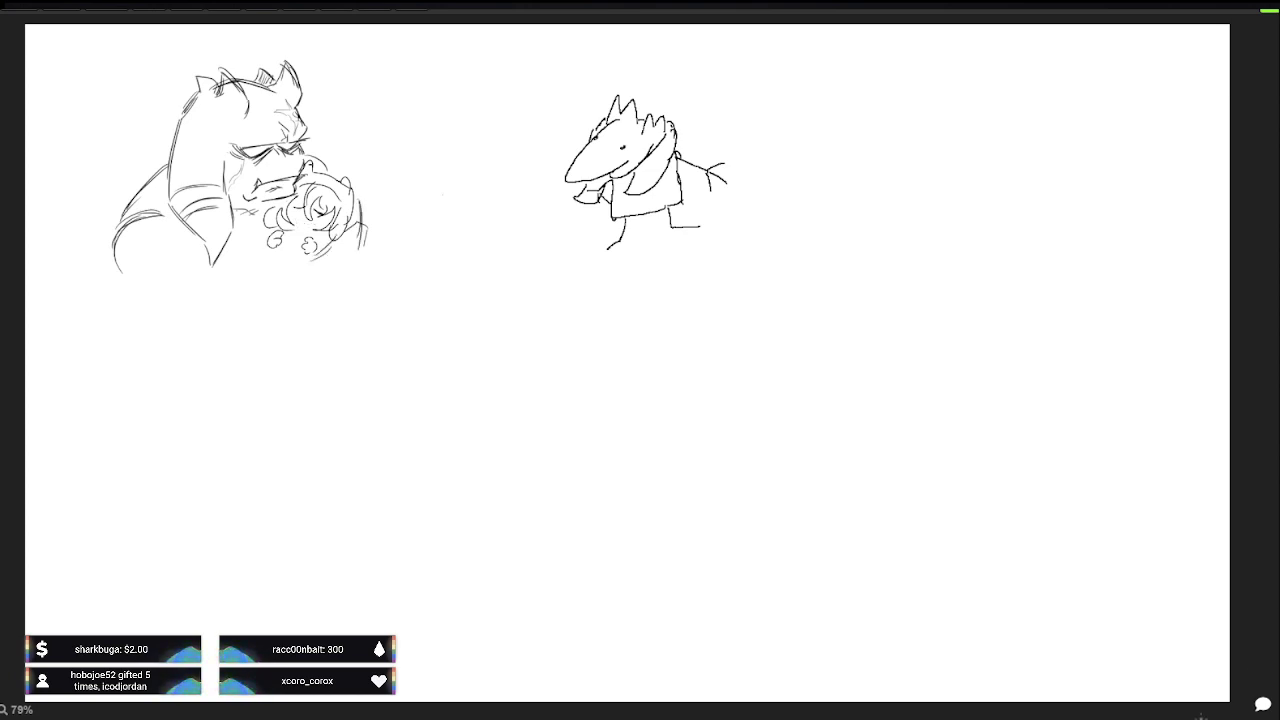
pyautogui.moveTo(334, 194); pyautogui.dragTo(314, 208)
pyautogui.moveTo(348, 231)
pyautogui.mouseDown()
pyautogui.moveTo(344, 243)
pyautogui.moveTo(366, 245)
pyautogui.mouseUp()
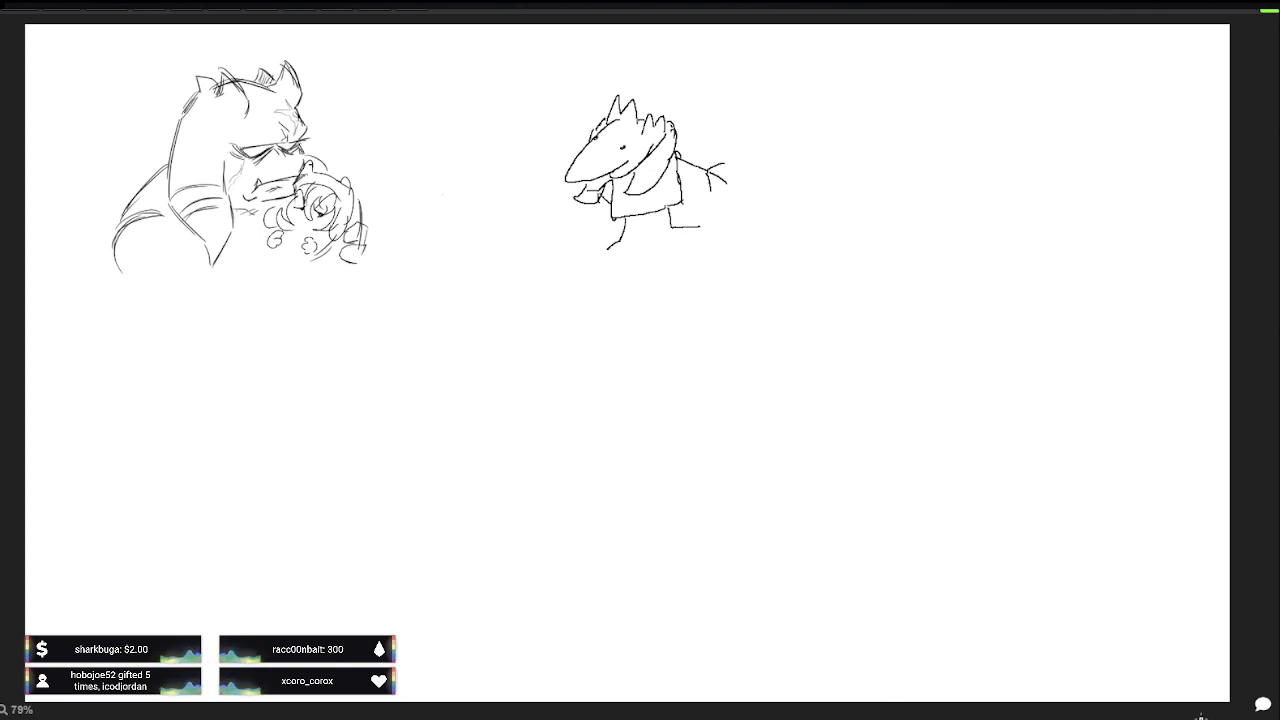
pyautogui.moveTo(352, 258)
pyautogui.mouseDown()
pyautogui.moveTo(334, 278)
pyautogui.moveTo(368, 266)
pyautogui.mouseUp()
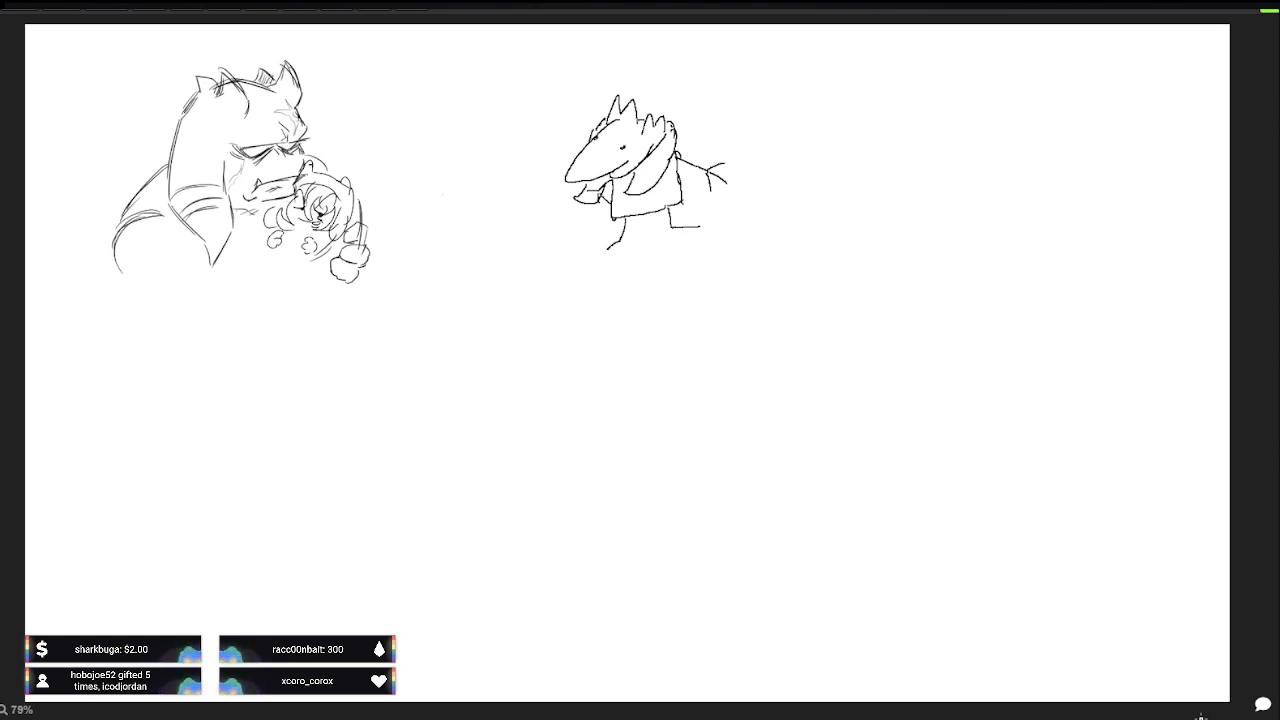
# Step: Try a tailed speech bubble with scribbled lettering beside the small figure, and draw a short curve under its paws
pyautogui.moveTo(405, 116); pyautogui.dragTo(362, 178)
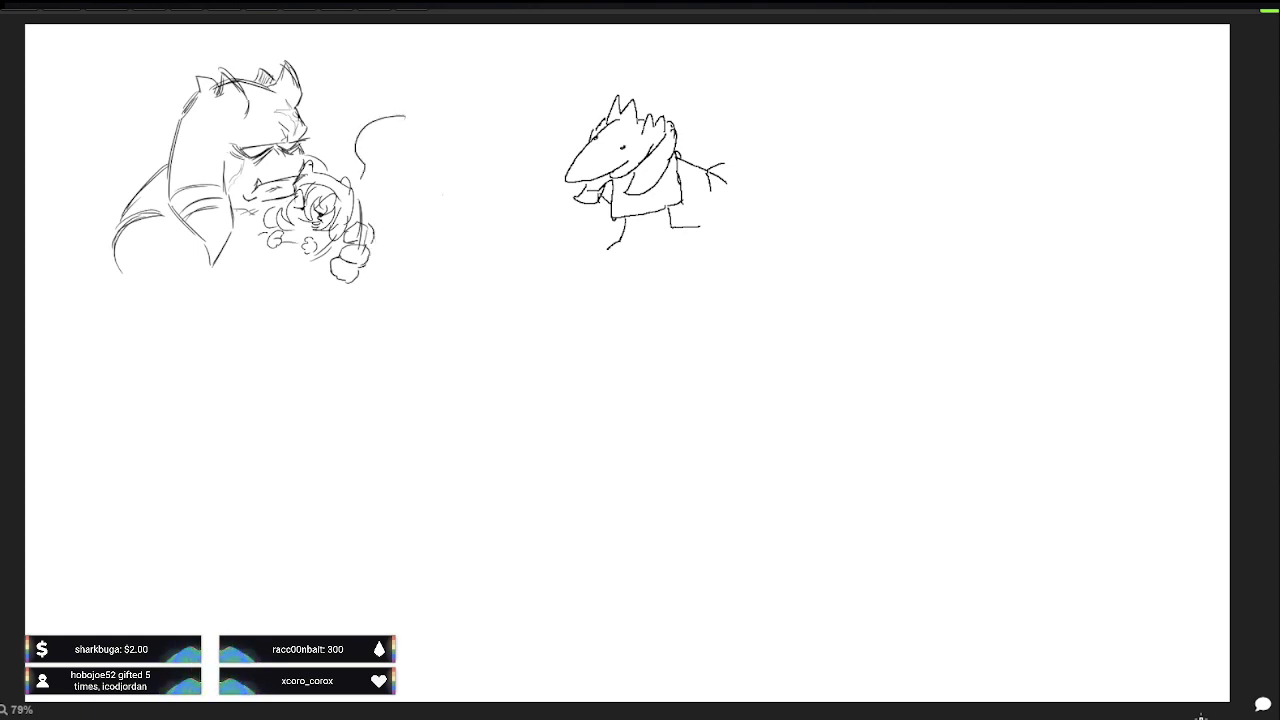
pyautogui.moveTo(258, 232); pyautogui.dragTo(246, 268)
pyautogui.moveTo(358, 178)
pyautogui.mouseDown()
pyautogui.moveTo(386, 177)
pyautogui.moveTo(432, 122)
pyautogui.moveTo(375, 146)
pyautogui.mouseUp()
pyautogui.moveTo(391, 136)
pyautogui.mouseDown()
pyautogui.moveTo(386, 150)
pyautogui.moveTo(450, 146)
pyautogui.moveTo(406, 198)
pyautogui.mouseUp()
pyautogui.moveTo(398, 162); pyautogui.dragTo(430, 164)
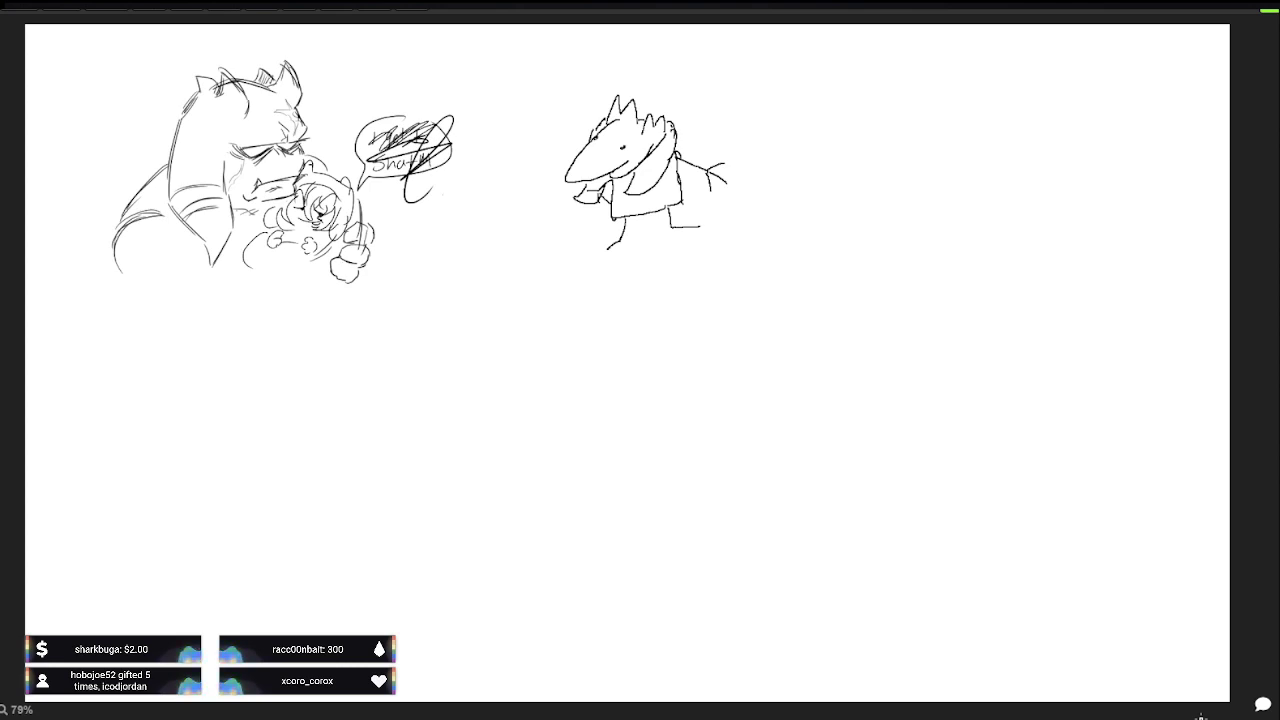
# Step: Undo the speech bubble with its scribbled lettering and stray marks, and the short curve under the small figure's paws
pyautogui.hotkey('ctrl', 'z')
pyautogui.hotkey('ctrl', 'z')
pyautogui.hotkey('ctrl', 'z')
pyautogui.hotkey('ctrl', 'z')
pyautogui.hotkey('ctrl', 'z')
pyautogui.hotkey('ctrl', 'z')
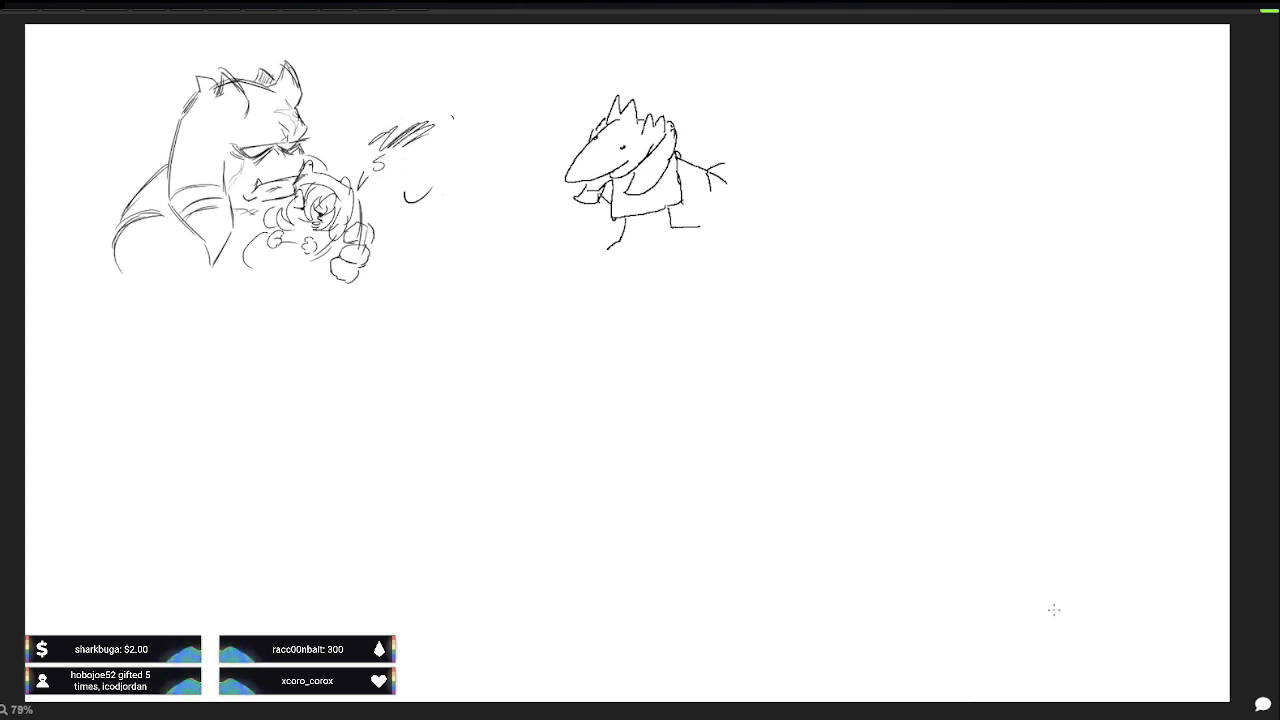
pyautogui.hotkey('ctrl', 'z')
pyautogui.hotkey('ctrl', 'z')
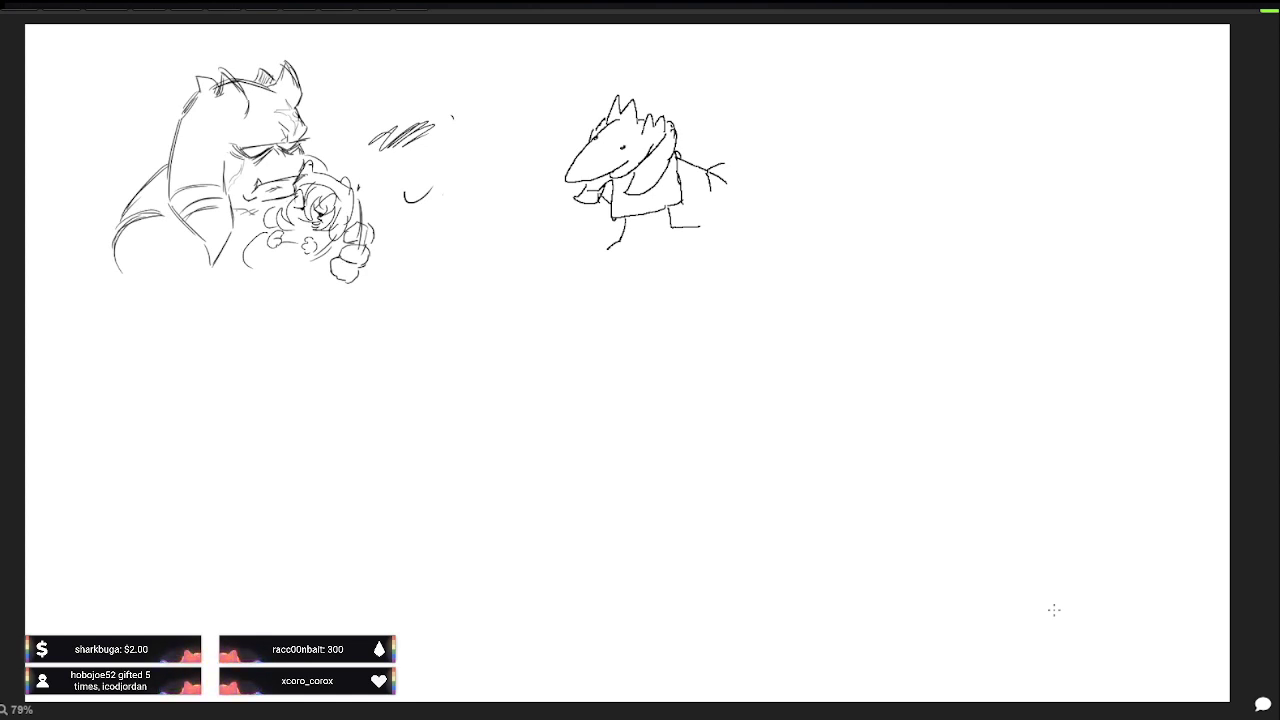
pyautogui.hotkey('ctrl', 'z')
pyautogui.hotkey('ctrl', 'z')
pyautogui.hotkey('ctrl', 'z')
pyautogui.hotkey('ctrl', 'z')
pyautogui.hotkey('ctrl', 'z')
pyautogui.hotkey('ctrl', 'z')
pyautogui.hotkey('ctrl', 'z')
pyautogui.hotkey('ctrl', 'z')
pyautogui.hotkey('ctrl', 'z')
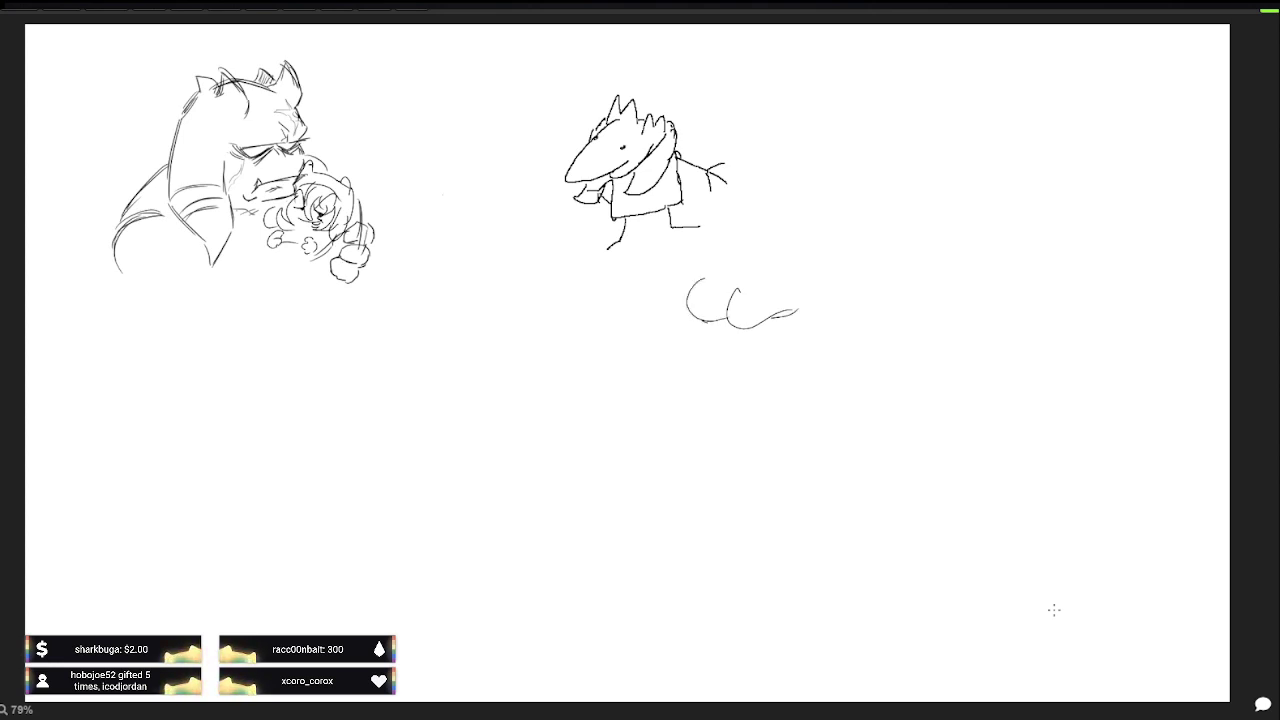
# Step: Undo the leftmost curve of the face below the bird doodle and sketch its brow, mouth and jaw lines
pyautogui.hotkey('ctrl', 'z')
pyautogui.hotkey('ctrl', 'z')
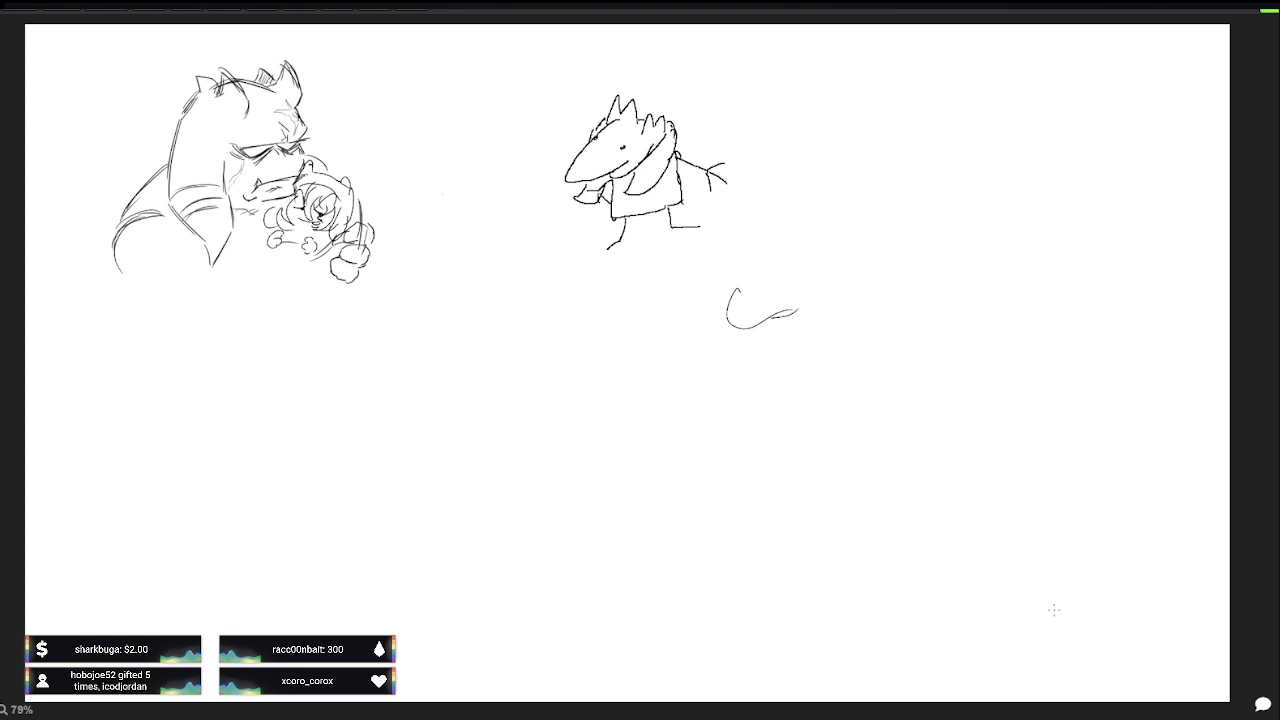
pyautogui.moveTo(719, 282)
pyautogui.mouseDown()
pyautogui.moveTo(728, 326)
pyautogui.moveTo(690, 308)
pyautogui.moveTo(720, 324)
pyautogui.moveTo(706, 334)
pyautogui.moveTo(768, 370)
pyautogui.mouseUp()
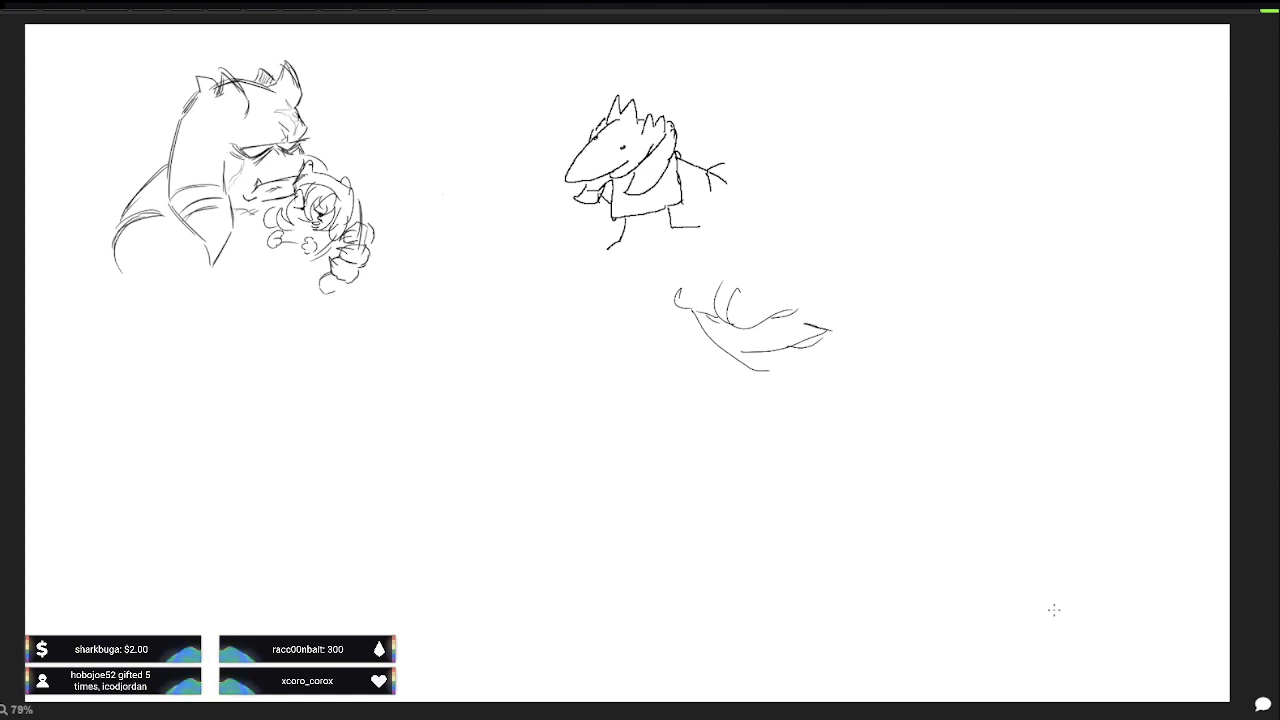
pyautogui.moveTo(838, 298); pyautogui.dragTo(824, 362)
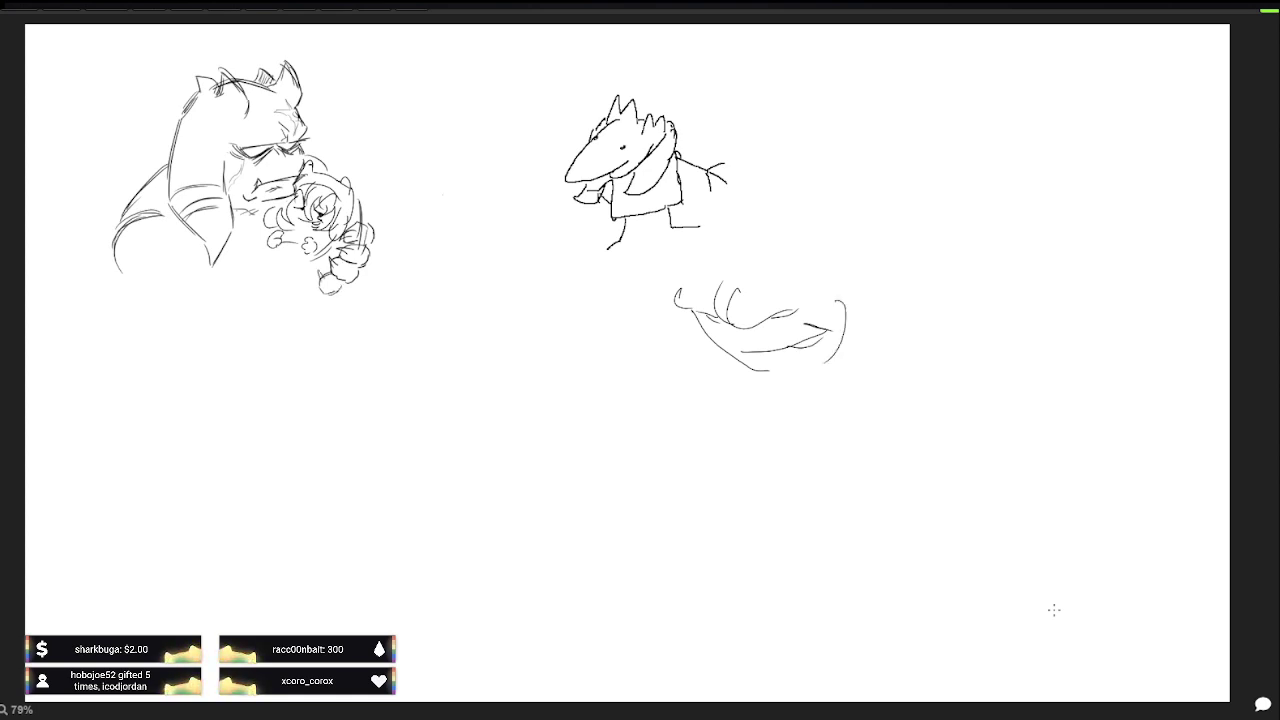
# Step: Sketch long curved shapes hanging from both sides of the face, plus body lines on the large creature and an arrow toward the bird doodle
pyautogui.moveTo(842, 306); pyautogui.dragTo(812, 432)
pyautogui.moveTo(250, 256); pyautogui.dragTo(290, 254)
pyautogui.moveTo(828, 430); pyautogui.dragTo(884, 350)
pyautogui.moveTo(252, 264); pyautogui.dragTo(298, 262)
pyautogui.moveTo(538, 64)
pyautogui.mouseDown()
pyautogui.moveTo(594, 100)
pyautogui.moveTo(556, 94)
pyautogui.mouseUp()
pyautogui.moveTo(680, 308); pyautogui.dragTo(726, 408)
pyautogui.moveTo(716, 356); pyautogui.dragTo(712, 406)
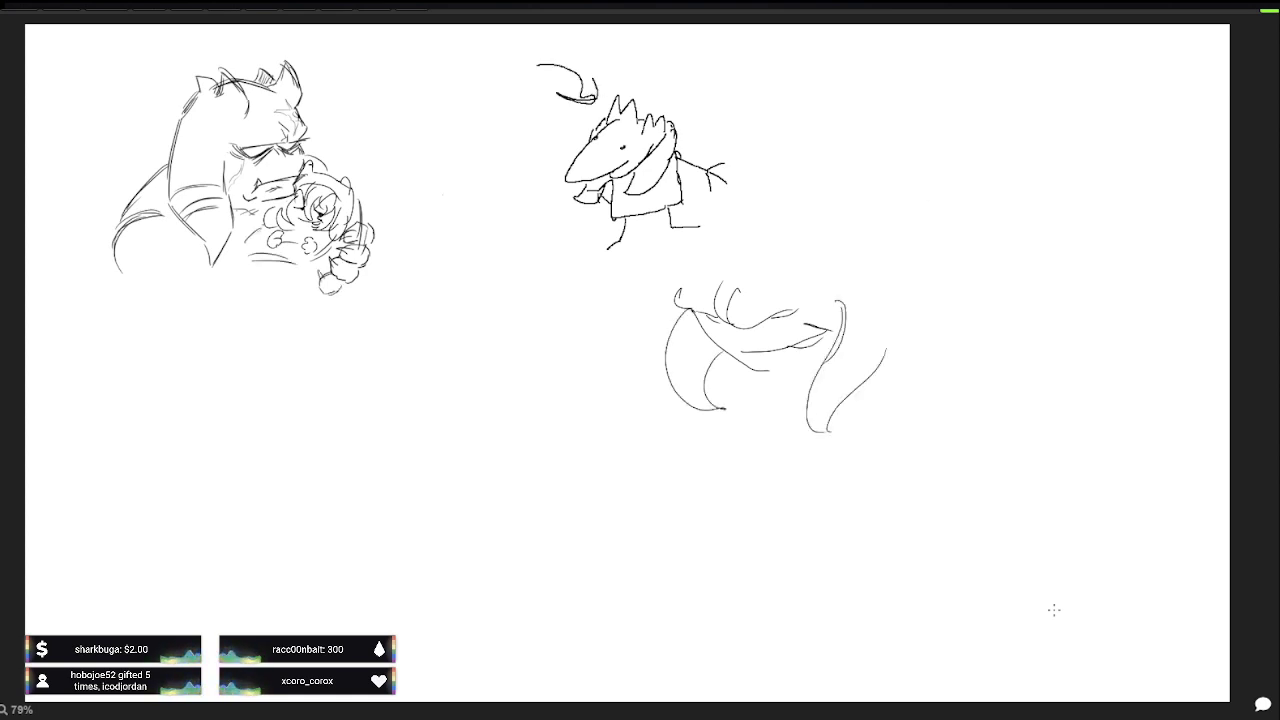
# Step: Draw a spiky crest on top of the face and more thin black arrows pointing at the bird doodle
pyautogui.moveTo(678, 298)
pyautogui.mouseDown()
pyautogui.moveTo(738, 244)
pyautogui.moveTo(790, 244)
pyautogui.mouseUp()
pyautogui.moveTo(676, 92)
pyautogui.mouseDown()
pyautogui.moveTo(730, 46)
pyautogui.moveTo(678, 92)
pyautogui.mouseUp()
pyautogui.moveTo(222, 272); pyautogui.dragTo(230, 298)
pyautogui.moveTo(766, 276); pyautogui.dragTo(800, 236)
pyautogui.moveTo(564, 260); pyautogui.dragTo(526, 324)
pyautogui.moveTo(288, 300); pyautogui.dragTo(316, 296)
pyautogui.moveTo(524, 262); pyautogui.dragTo(586, 258)
pyautogui.moveTo(812, 252); pyautogui.dragTo(840, 270)
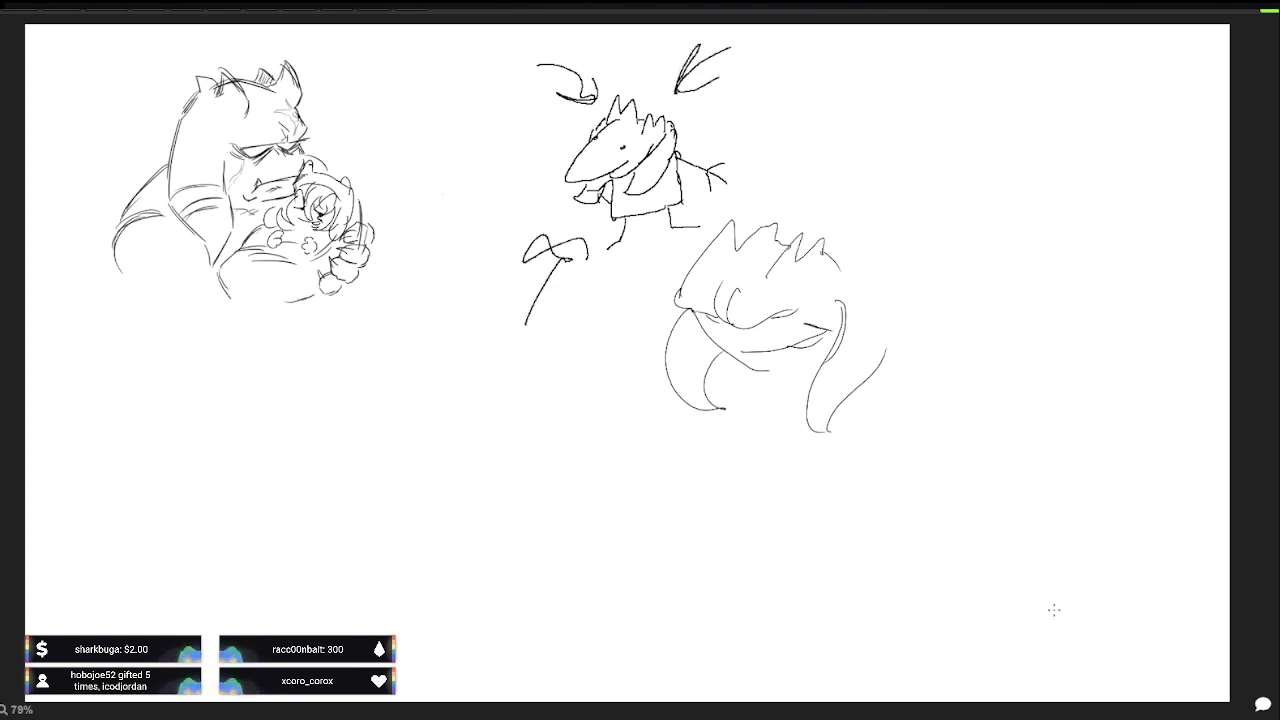
# Step: Remove the thin black arrows around the bird doodle and add spikes and spots to the large creature's shoulder
pyautogui.moveTo(670, 92)
pyautogui.mouseDown()
pyautogui.moveTo(622, 94)
pyautogui.moveTo(692, 94)
pyautogui.mouseUp()
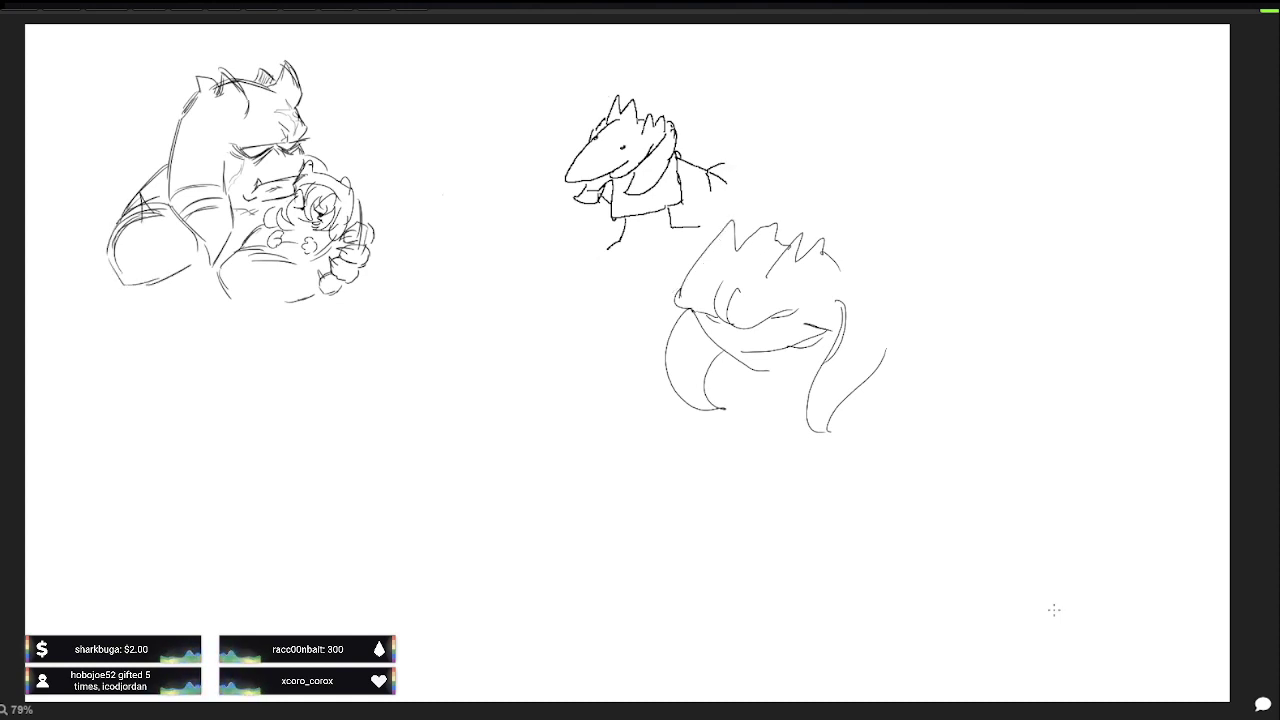
pyautogui.moveTo(136, 218); pyautogui.dragTo(115, 232)
pyautogui.moveTo(128, 219); pyautogui.dragTo(116, 239)
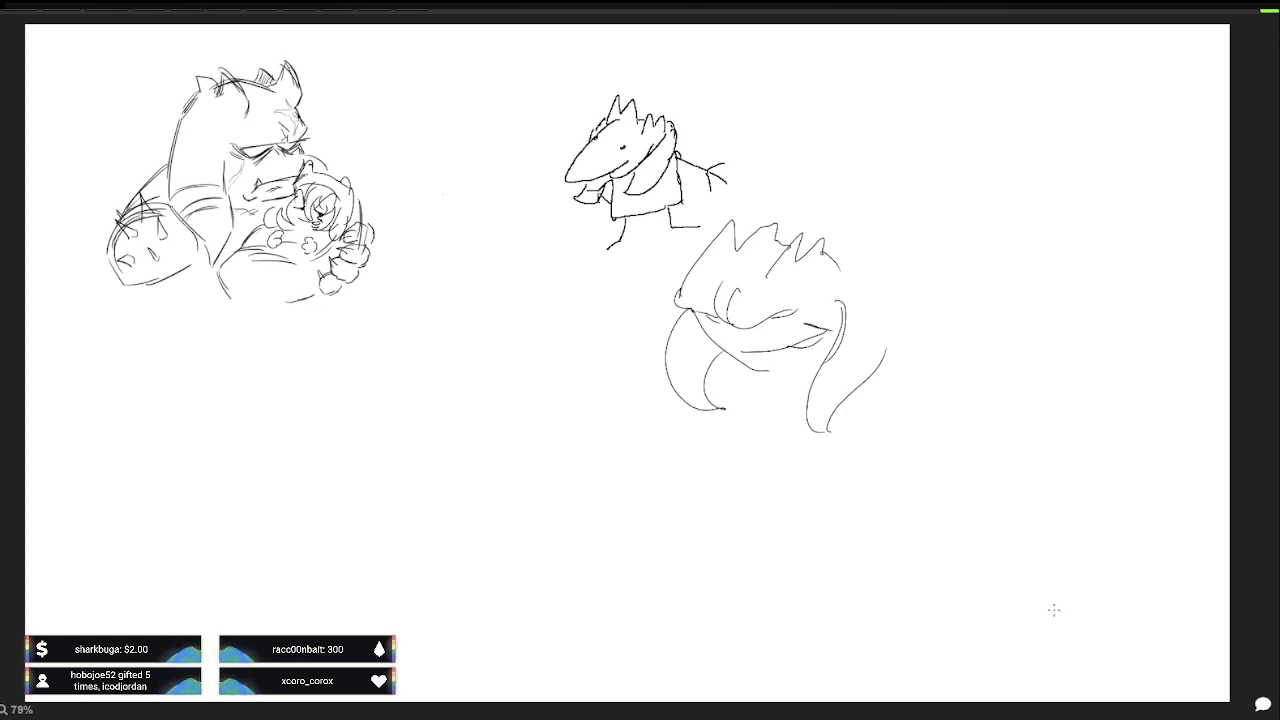
# Step: Draw three thick red arrows pointing at the bird doodle from the lower left, right and upper left
pyautogui.moveTo(486, 371); pyautogui.dragTo(603, 249)
pyautogui.moveTo(522, 284)
pyautogui.mouseDown()
pyautogui.moveTo(605, 248)
pyautogui.moveTo(592, 322)
pyautogui.mouseUp()
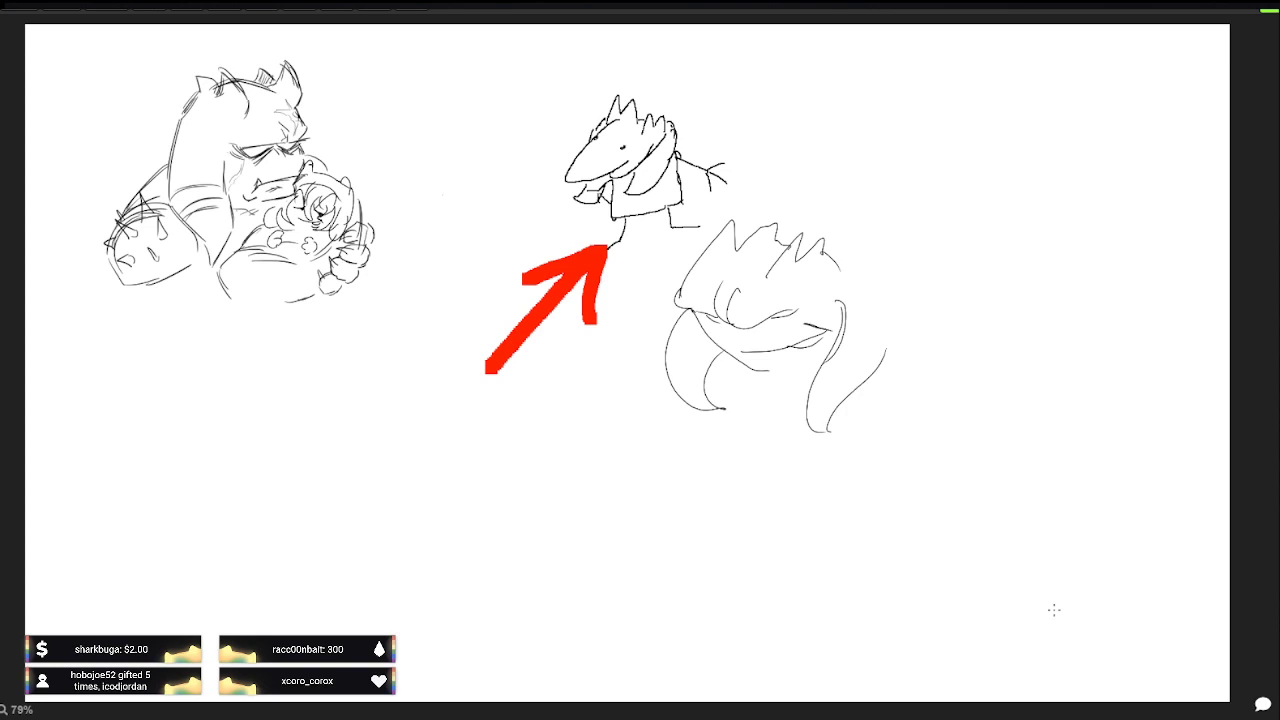
pyautogui.moveTo(906, 98); pyautogui.dragTo(692, 135)
pyautogui.moveTo(692, 132)
pyautogui.mouseDown()
pyautogui.moveTo(802, 90)
pyautogui.moveTo(782, 157)
pyautogui.mouseUp()
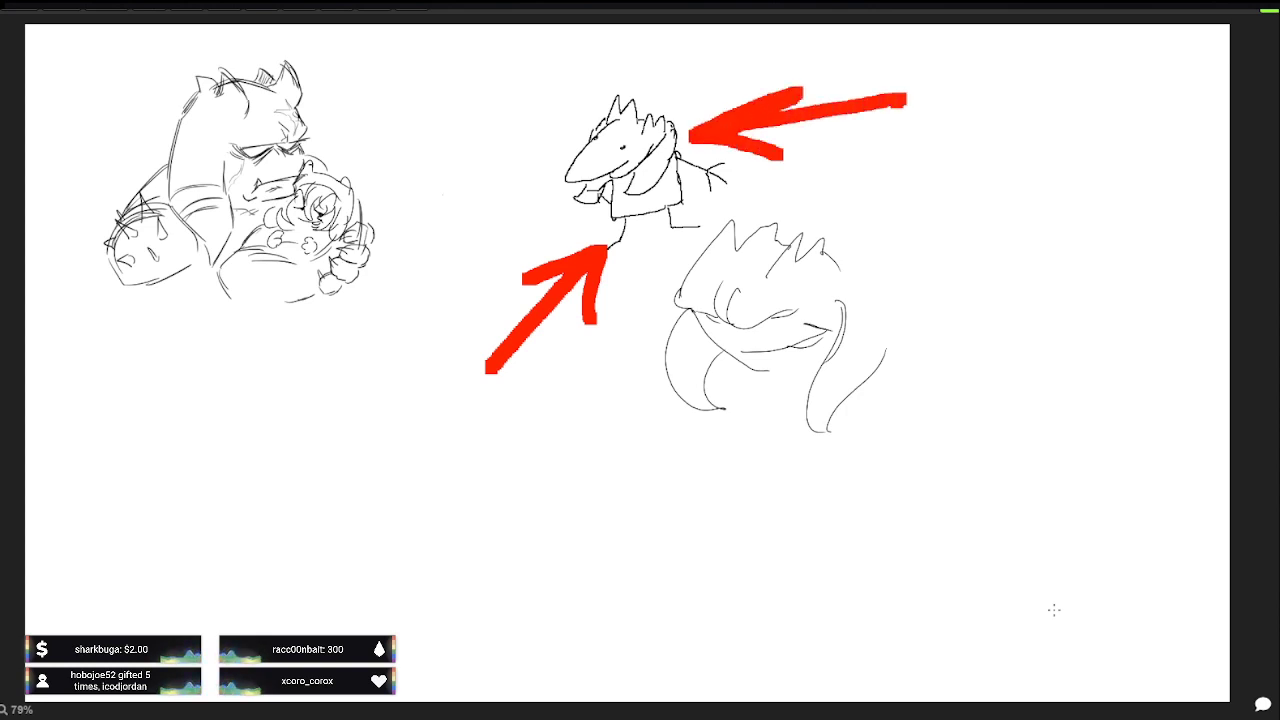
pyautogui.moveTo(458, 101); pyautogui.dragTo(553, 148)
pyautogui.moveTo(533, 98); pyautogui.dragTo(557, 163)
pyautogui.moveTo(557, 163); pyautogui.dragTo(496, 180)
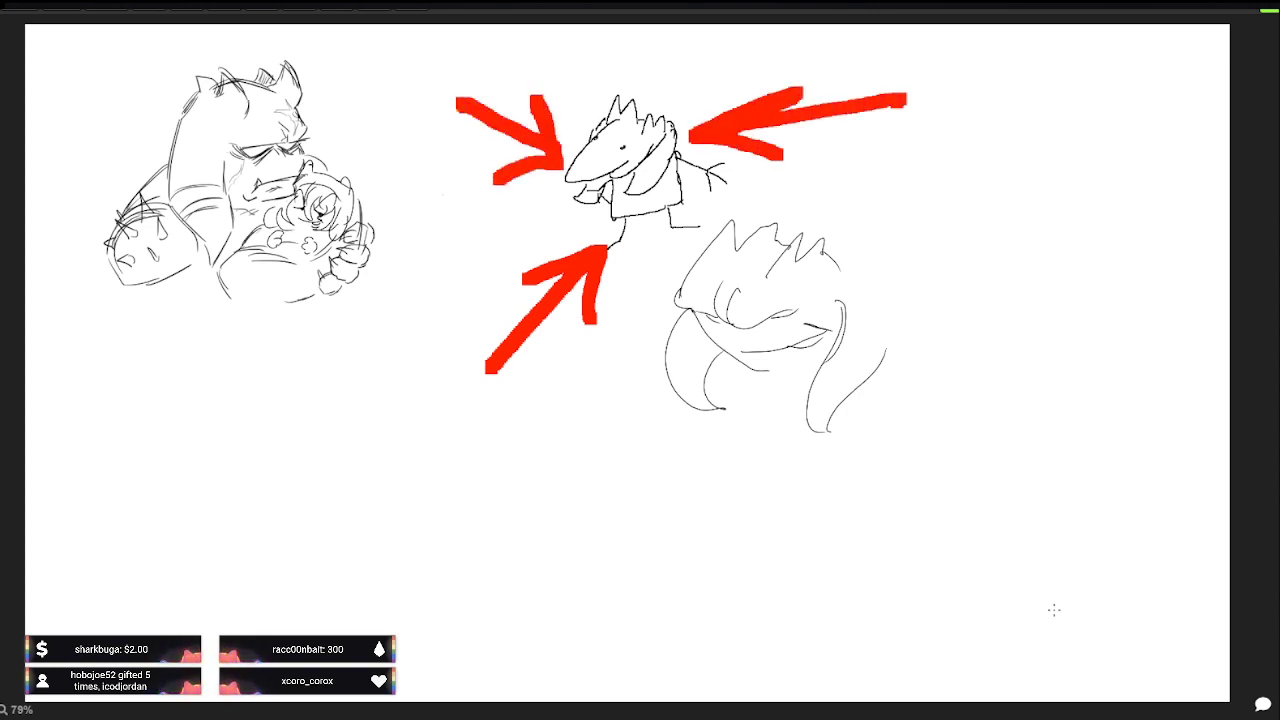
# Step: Add two thick red arrows pointing down at the top of the bird doodle's head
pyautogui.moveTo(720, 36); pyautogui.dragTo(662, 106)
pyautogui.moveTo(714, 78); pyautogui.dragTo(660, 104)
pyautogui.moveTo(550, 36); pyautogui.dragTo(612, 78)
pyautogui.moveTo(610, 66)
pyautogui.mouseDown()
pyautogui.moveTo(612, 100)
pyautogui.moveTo(615, 58)
pyautogui.mouseUp()
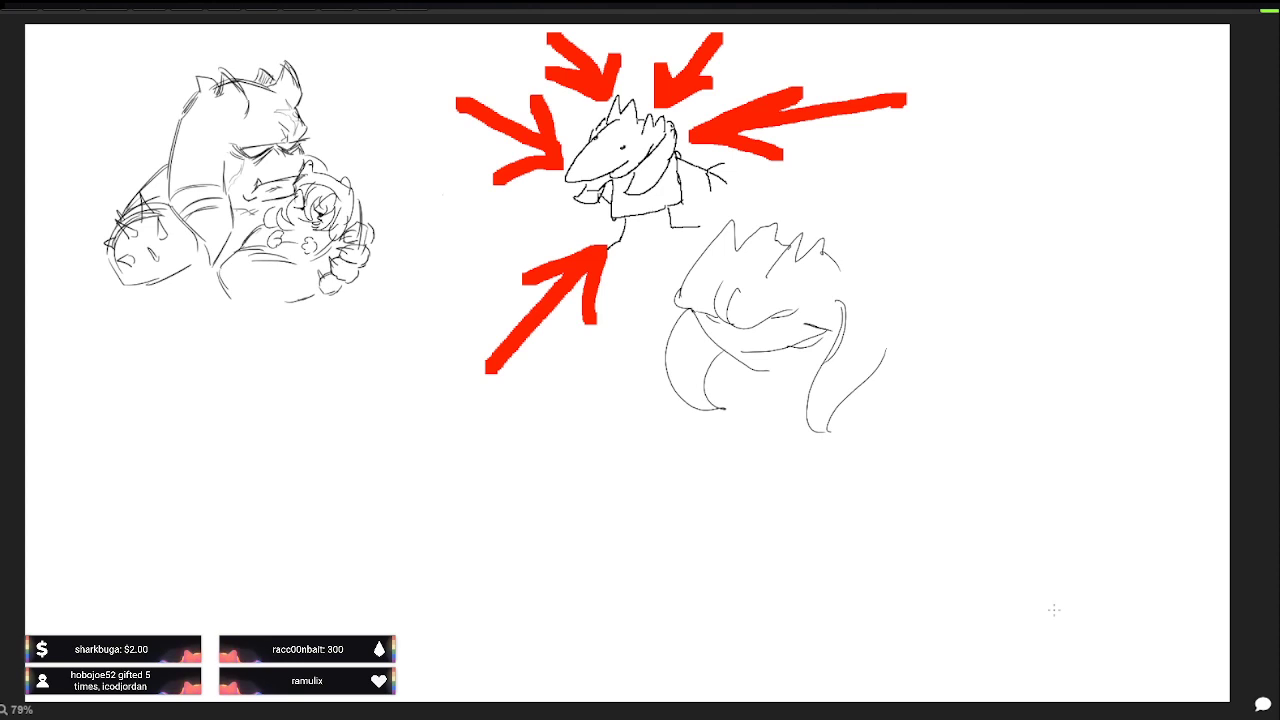
# Step: Add a spike to the small creature's head and draw a wedge-headed character with jagged teeth below the large creature
pyautogui.moveTo(317, 162); pyautogui.dragTo(341, 170)
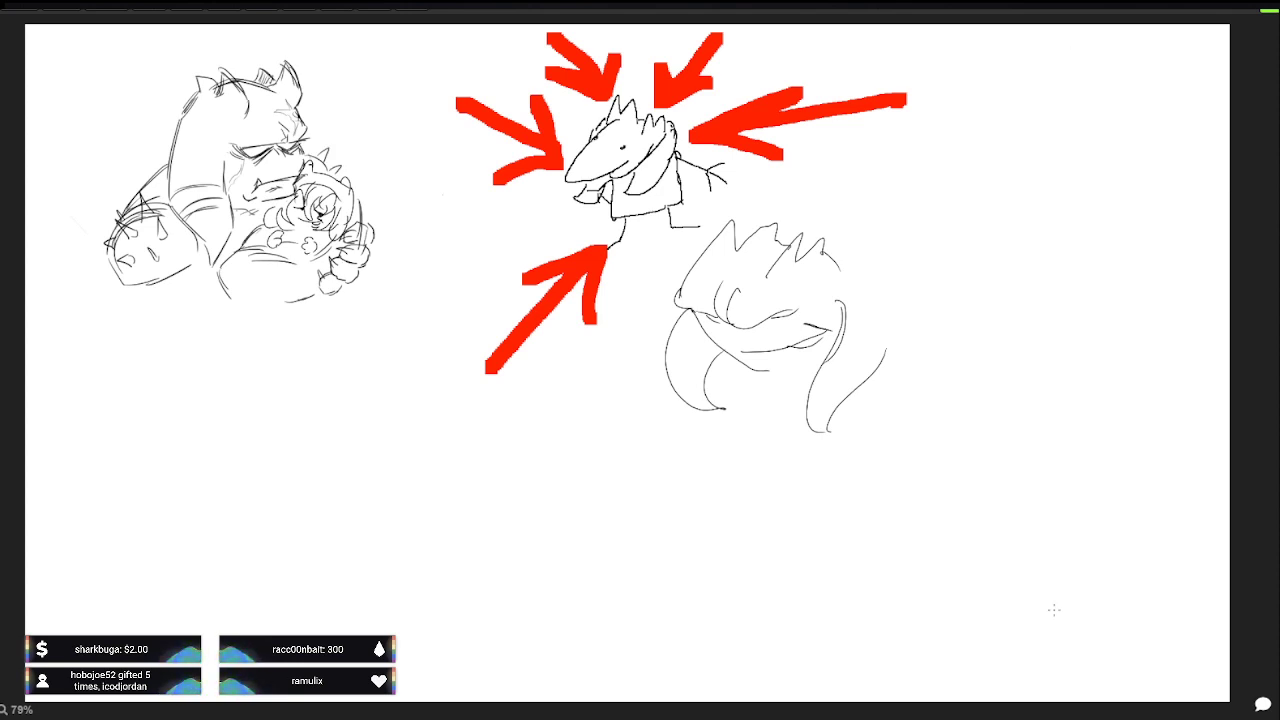
pyautogui.moveTo(370, 366)
pyautogui.mouseDown()
pyautogui.moveTo(428, 396)
pyautogui.moveTo(454, 434)
pyautogui.moveTo(386, 408)
pyautogui.moveTo(390, 446)
pyautogui.moveTo(460, 434)
pyautogui.moveTo(360, 353)
pyautogui.moveTo(310, 372)
pyautogui.moveTo(388, 446)
pyautogui.mouseUp()
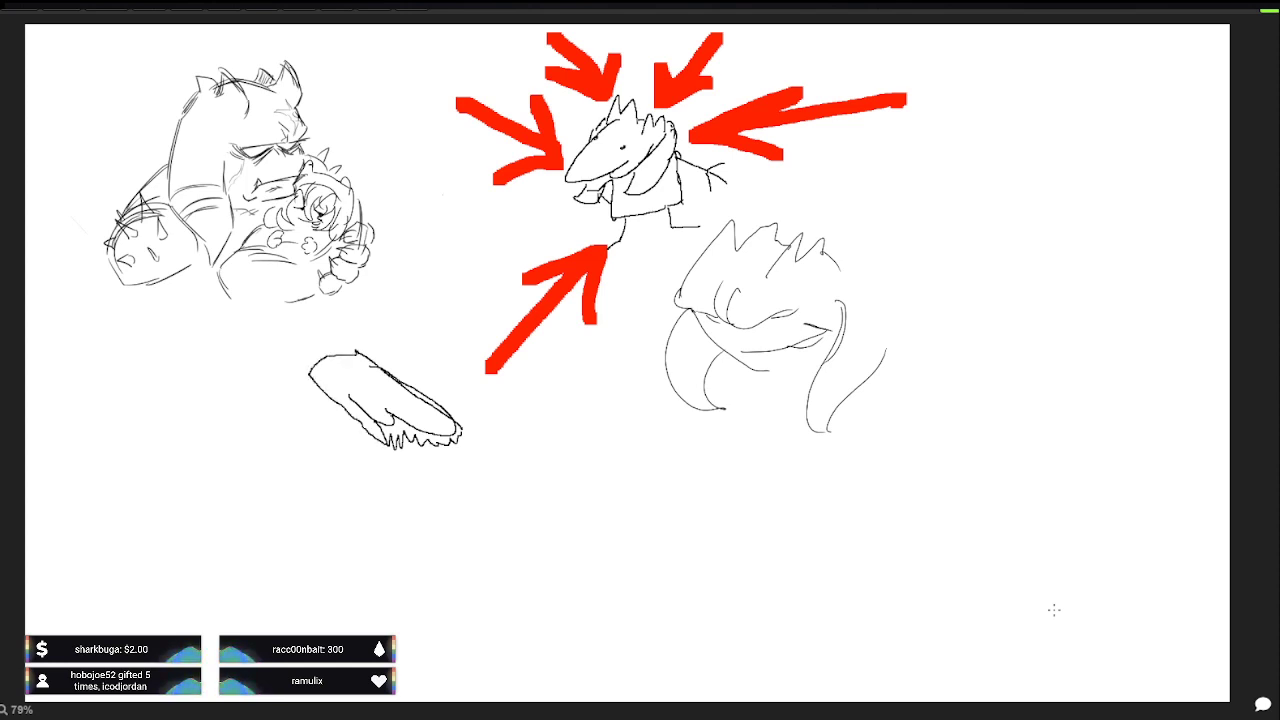
pyautogui.moveTo(324, 358); pyautogui.dragTo(390, 432)
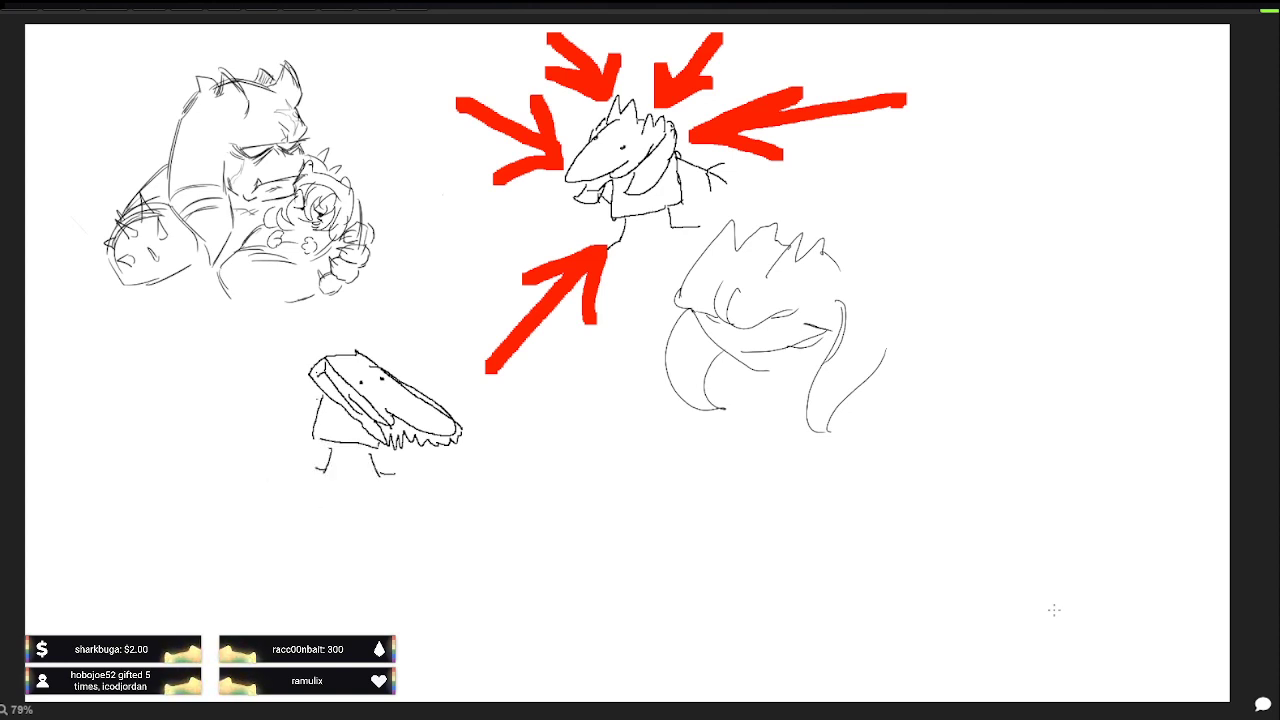
pyautogui.hotkey('ctrl', 'z')
# Step: Outline a tall cloud-shaped hairdo in the lower middle of the canvas and rough out a small figure near the lower right
pyautogui.moveTo(871, 612); pyautogui.dragTo(891, 598)
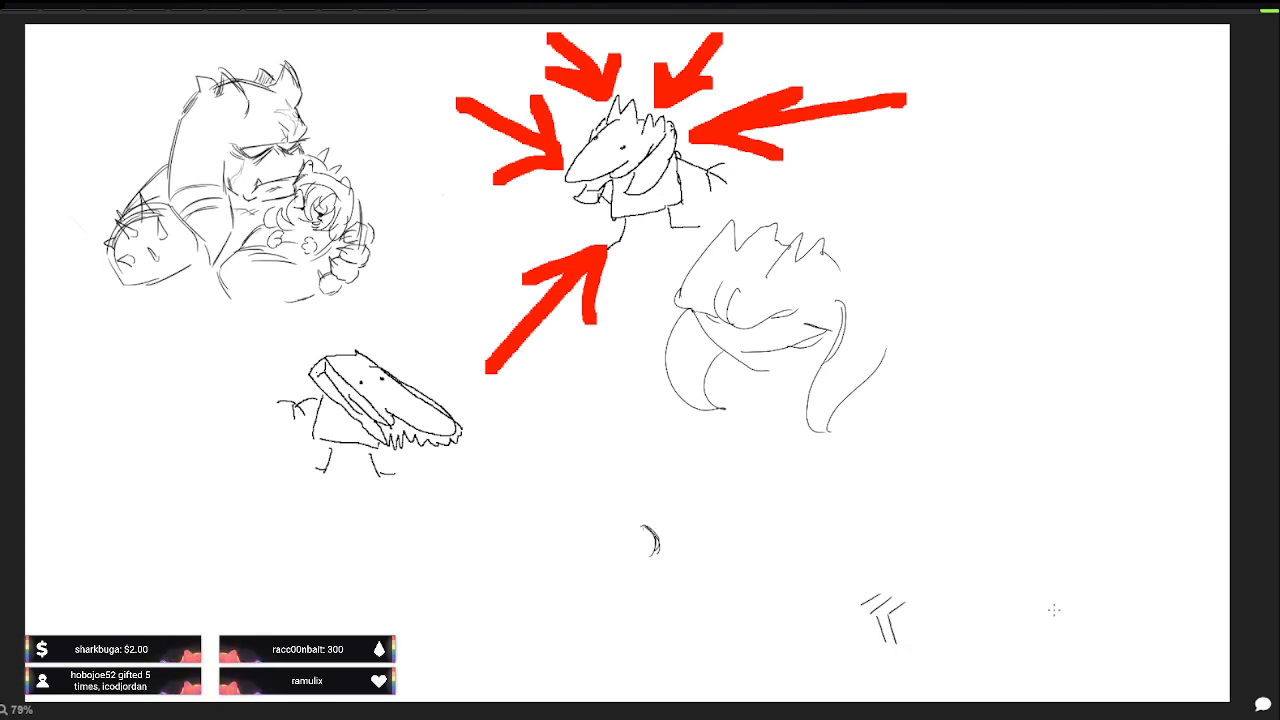
pyautogui.moveTo(645, 532)
pyautogui.mouseDown()
pyautogui.moveTo(621, 502)
pyautogui.moveTo(646, 530)
pyautogui.mouseUp()
pyautogui.moveTo(602, 459); pyautogui.dragTo(624, 500)
pyautogui.moveTo(851, 616); pyautogui.dragTo(872, 609)
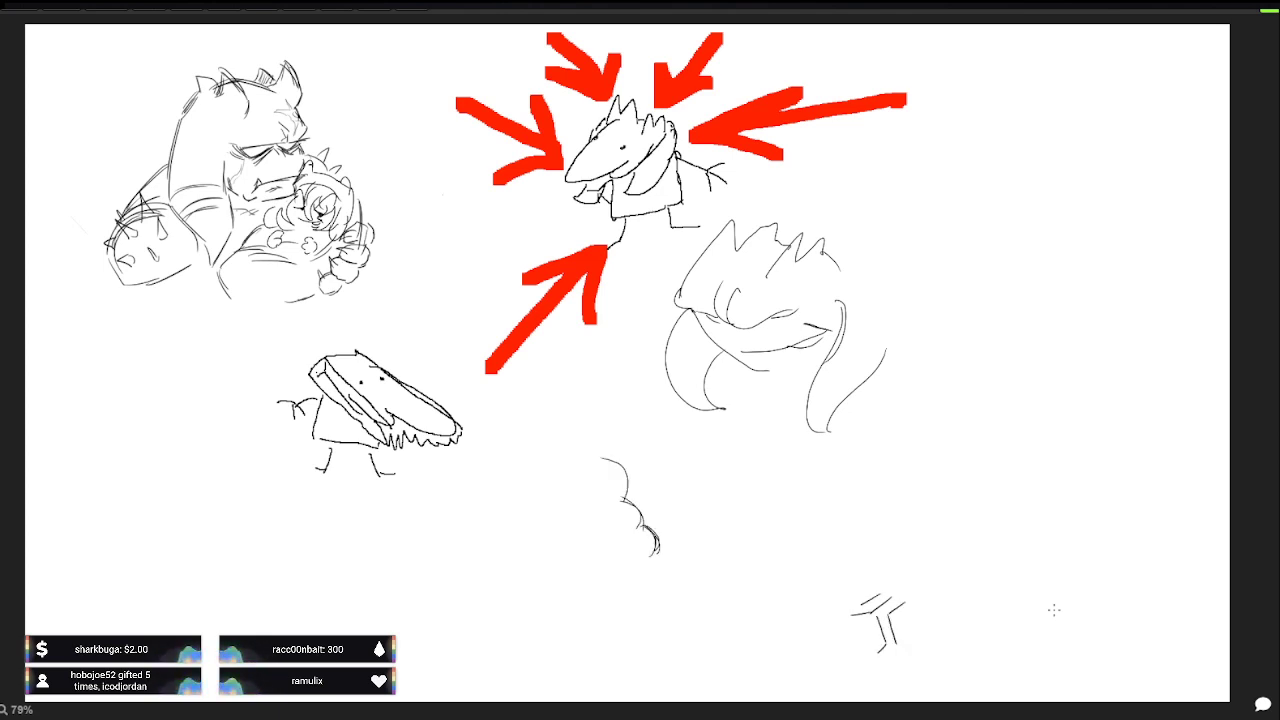
pyautogui.moveTo(602, 458)
pyautogui.mouseDown()
pyautogui.moveTo(534, 411)
pyautogui.moveTo(513, 440)
pyautogui.mouseUp()
pyautogui.moveTo(884, 565); pyautogui.dragTo(886, 590)
pyautogui.moveTo(516, 440); pyautogui.dragTo(516, 478)
pyautogui.moveTo(900, 565); pyautogui.dragTo(910, 598)
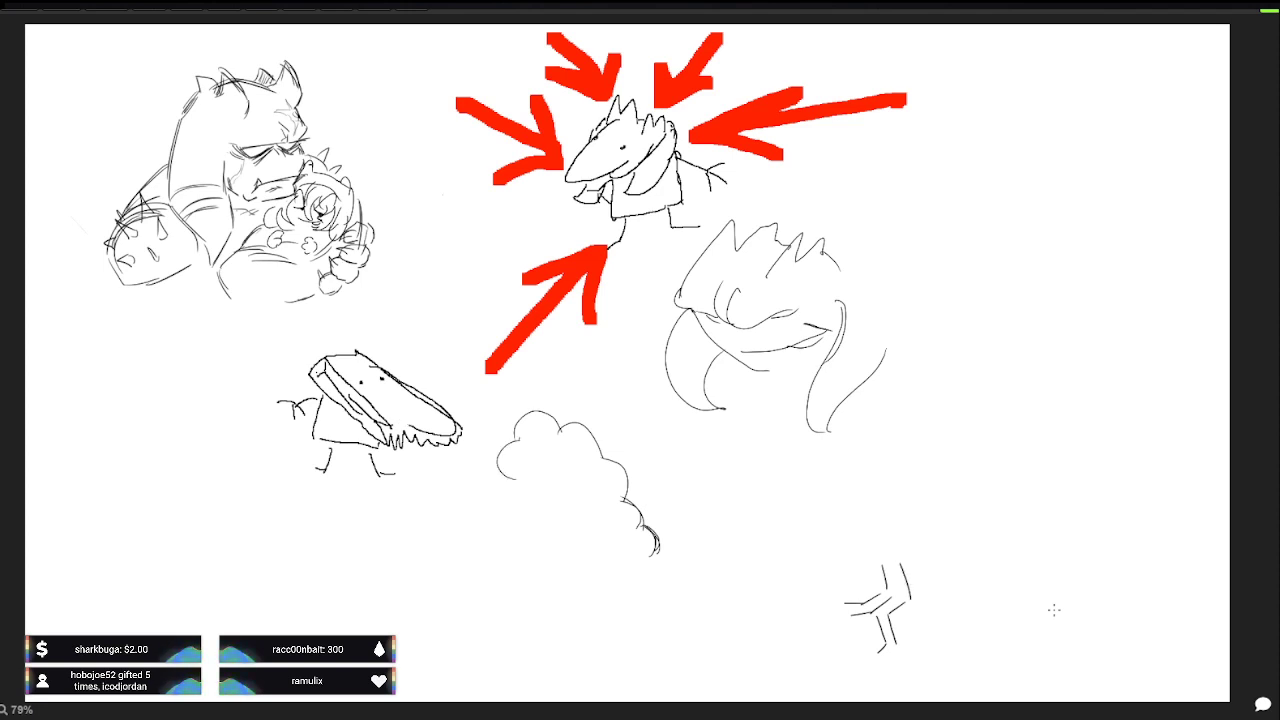
pyautogui.moveTo(514, 480)
pyautogui.mouseDown()
pyautogui.moveTo(518, 513)
pyautogui.moveTo(566, 542)
pyautogui.mouseUp()
pyautogui.moveTo(884, 539); pyautogui.dragTo(878, 545)
pyautogui.moveTo(564, 545); pyautogui.dragTo(610, 582)
pyautogui.moveTo(881, 560); pyautogui.dragTo(882, 574)
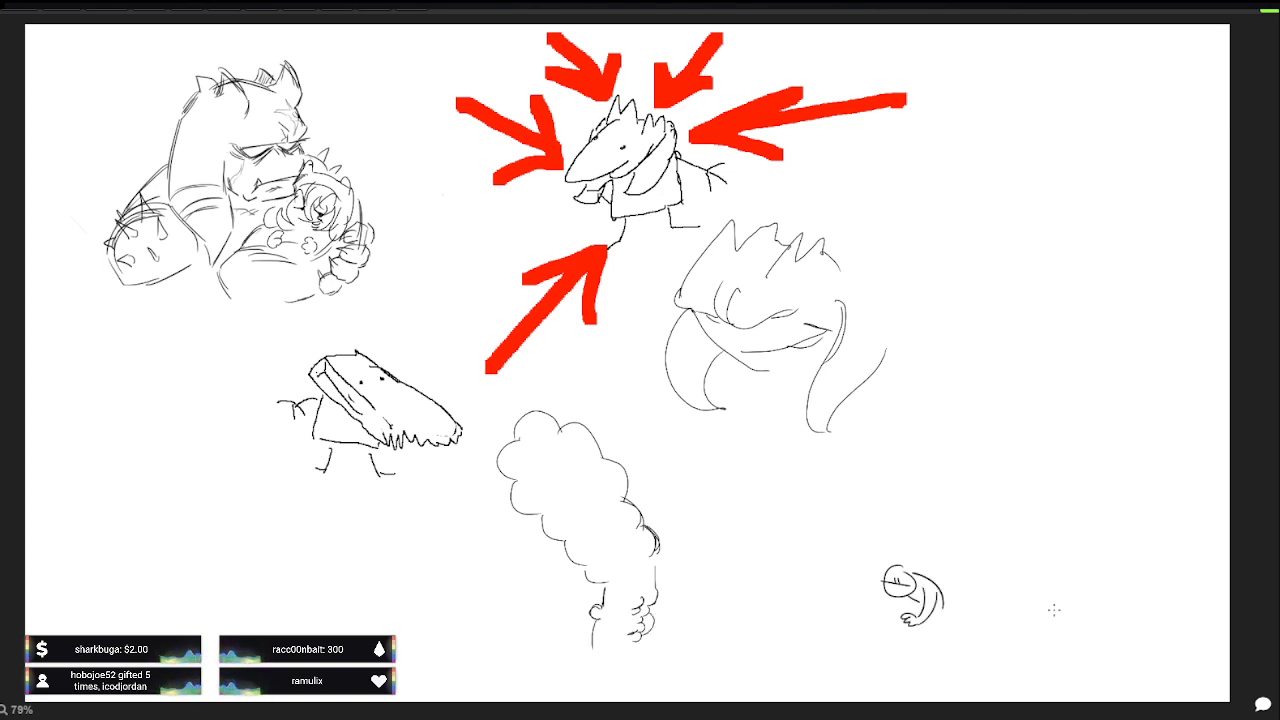
# Step: Undo the curly beard strokes and neck line on the cloud-haired figure's face
pyautogui.hotkey('ctrl', 'z')
pyautogui.hotkey('ctrl', 'z')
pyautogui.hotkey('ctrl', 'z')
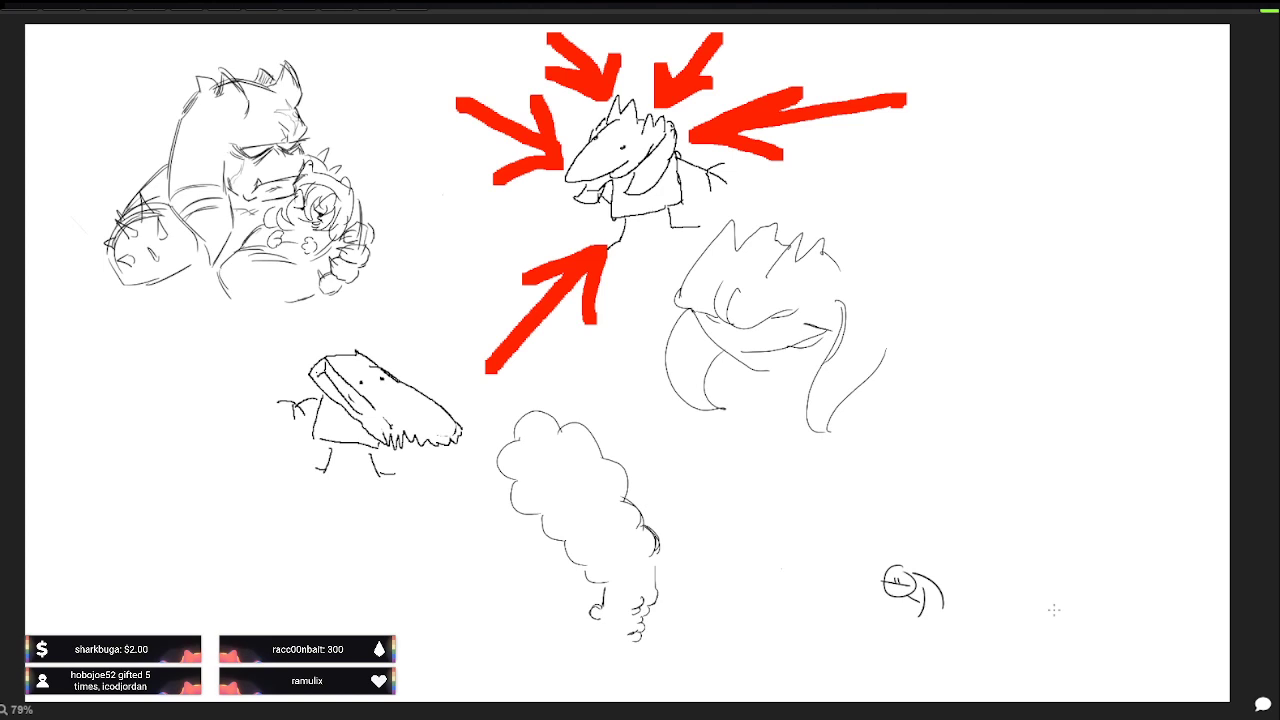
pyautogui.hotkey('ctrl', 'z')
pyautogui.hotkey('ctrl', 'z')
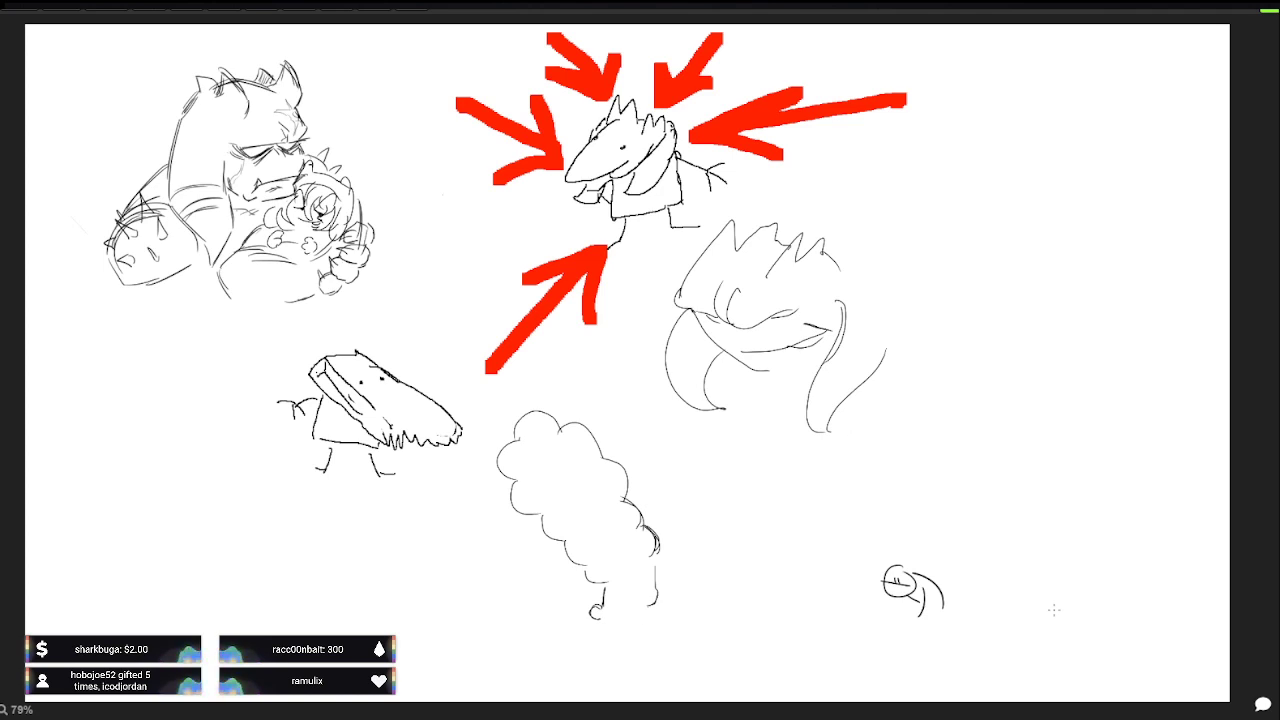
# Step: Try out several jaw, mouth and chin strokes on the cloud-haired figure's face
pyautogui.hotkey('ctrl', 'y')
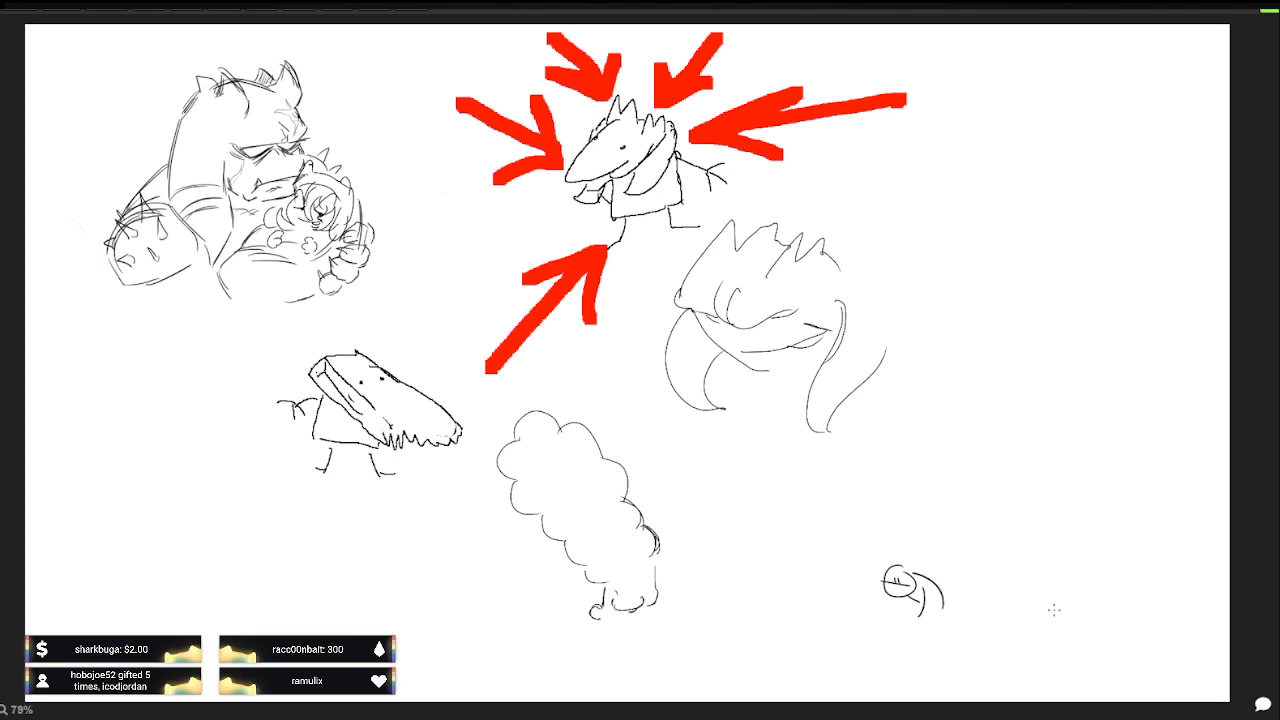
pyautogui.hotkey('ctrl', 'y')
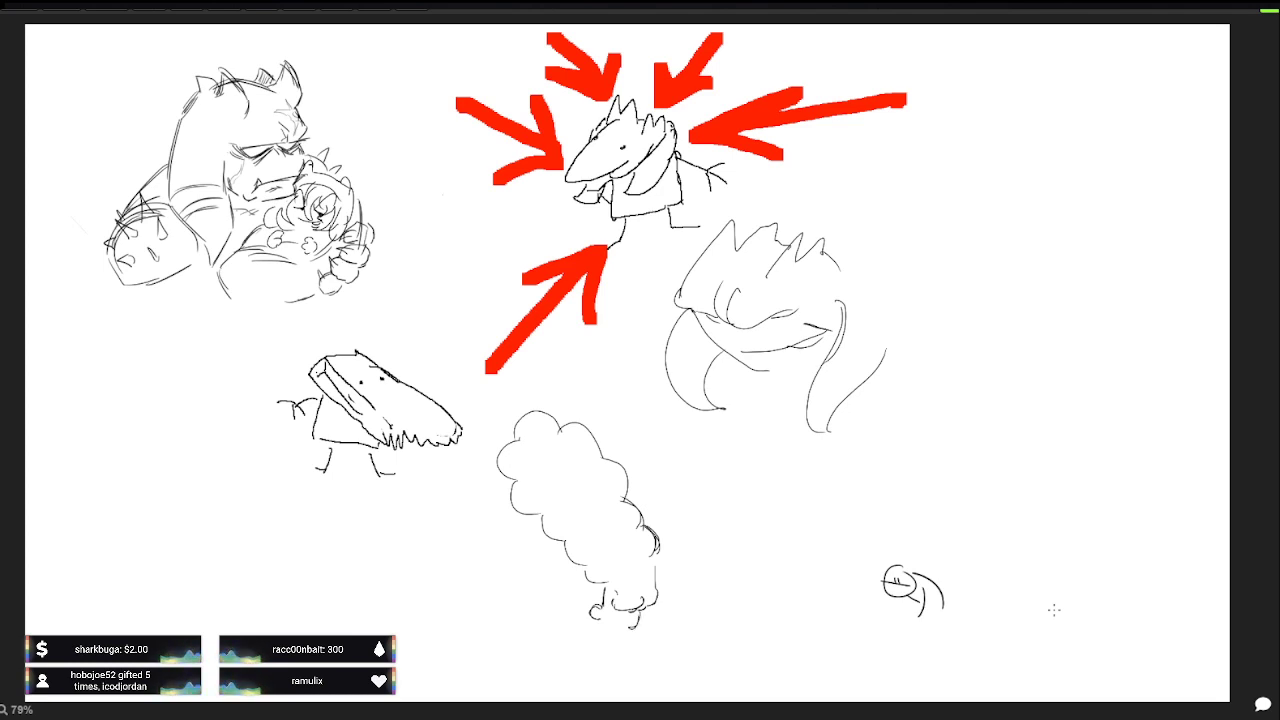
pyautogui.hotkey('ctrl', 'y')
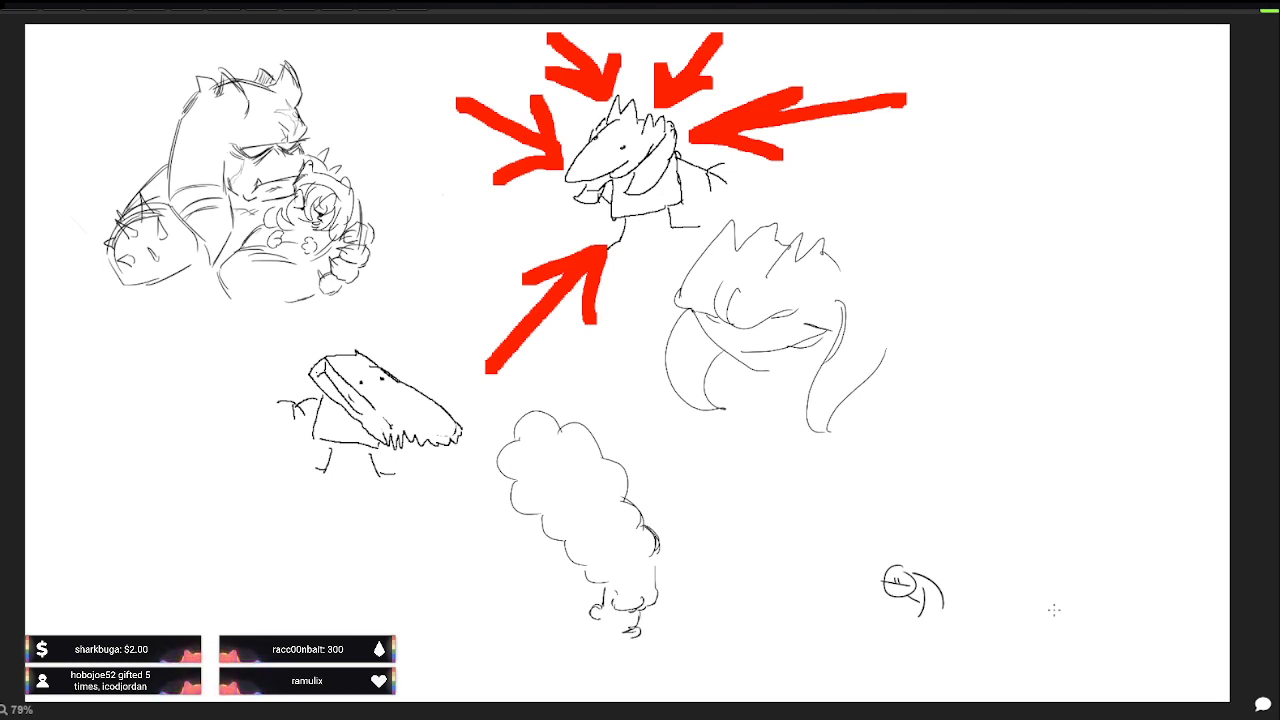
pyautogui.hotkey('ctrl', 'y')
pyautogui.hotkey('ctrl', 'z')
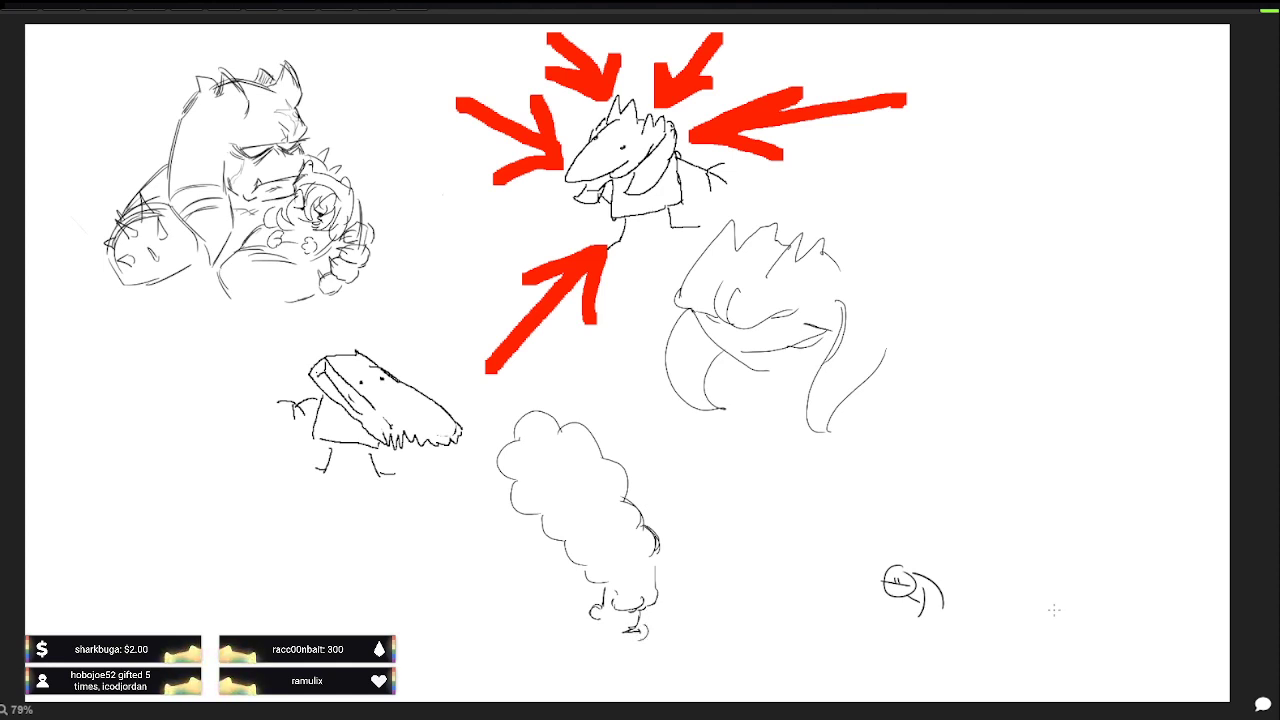
pyautogui.hotkey('ctrl', 'z')
pyautogui.hotkey('ctrl', 'z')
pyautogui.hotkey('ctrl', 'y')
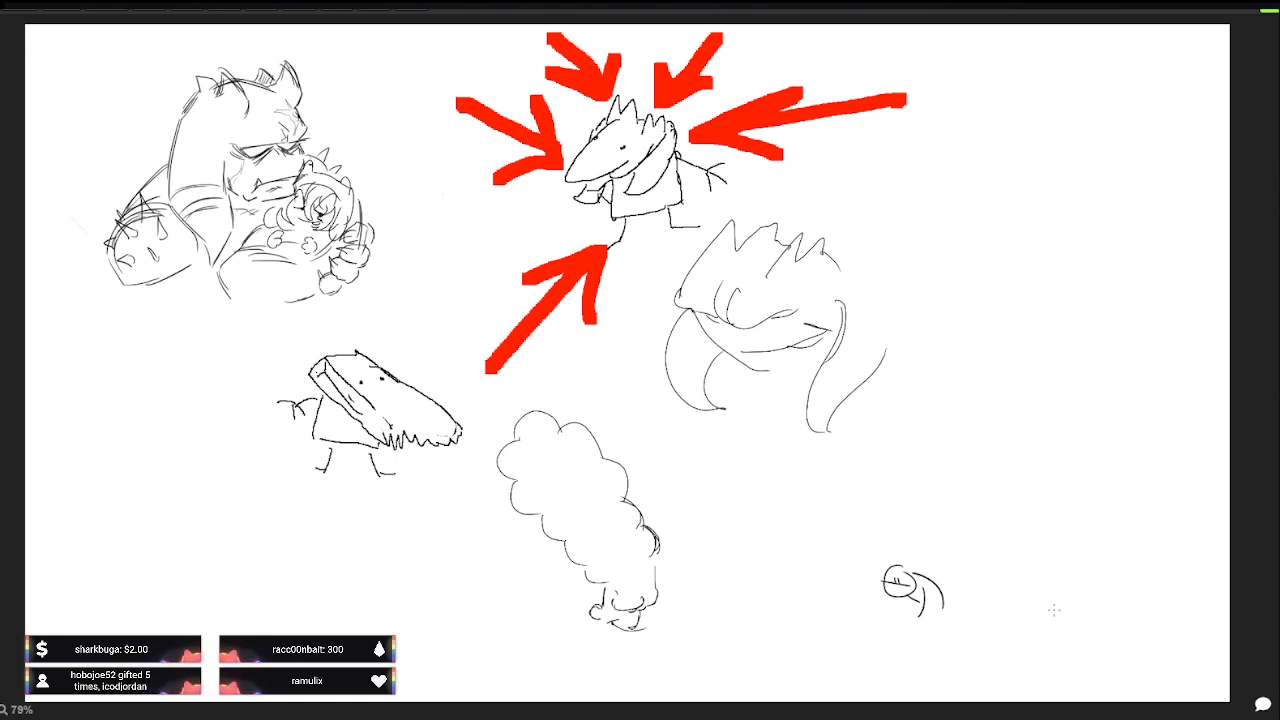
pyautogui.hotkey('ctrl', 'z')
pyautogui.hotkey('ctrl', 'z')
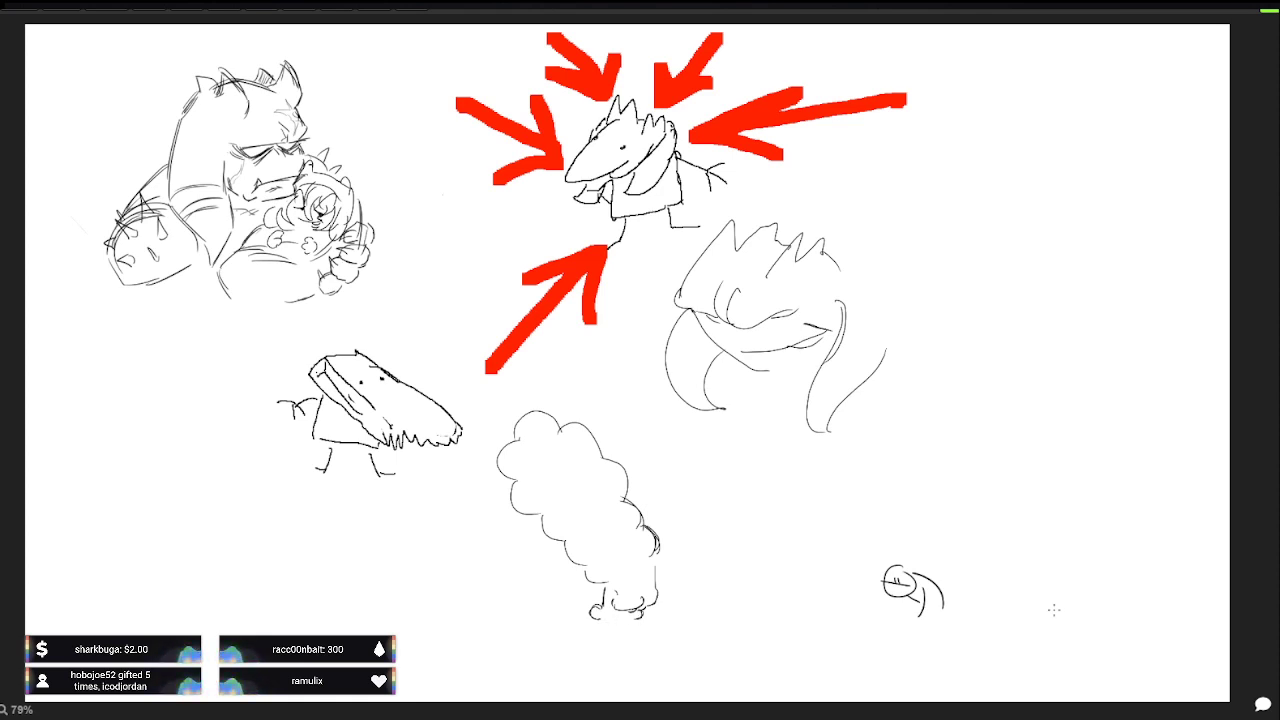
# Step: Sketch the crouching figure's arms and hands, and try another set of lips on the cloud-haired figure
pyautogui.hotkey('ctrl', 'z')
pyautogui.hotkey('ctrl', 'y')
pyautogui.hotkey('ctrl', 'y')
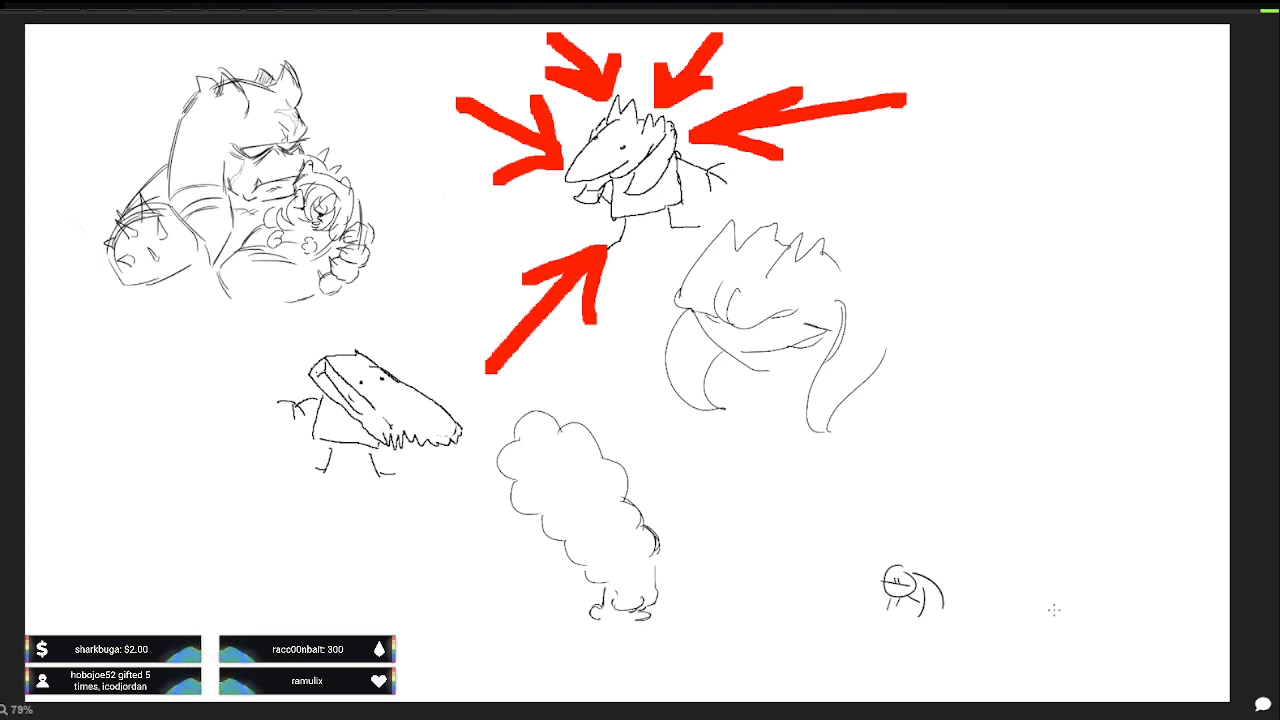
pyautogui.hotkey('ctrl', 'y')
pyautogui.hotkey('ctrl', 'y')
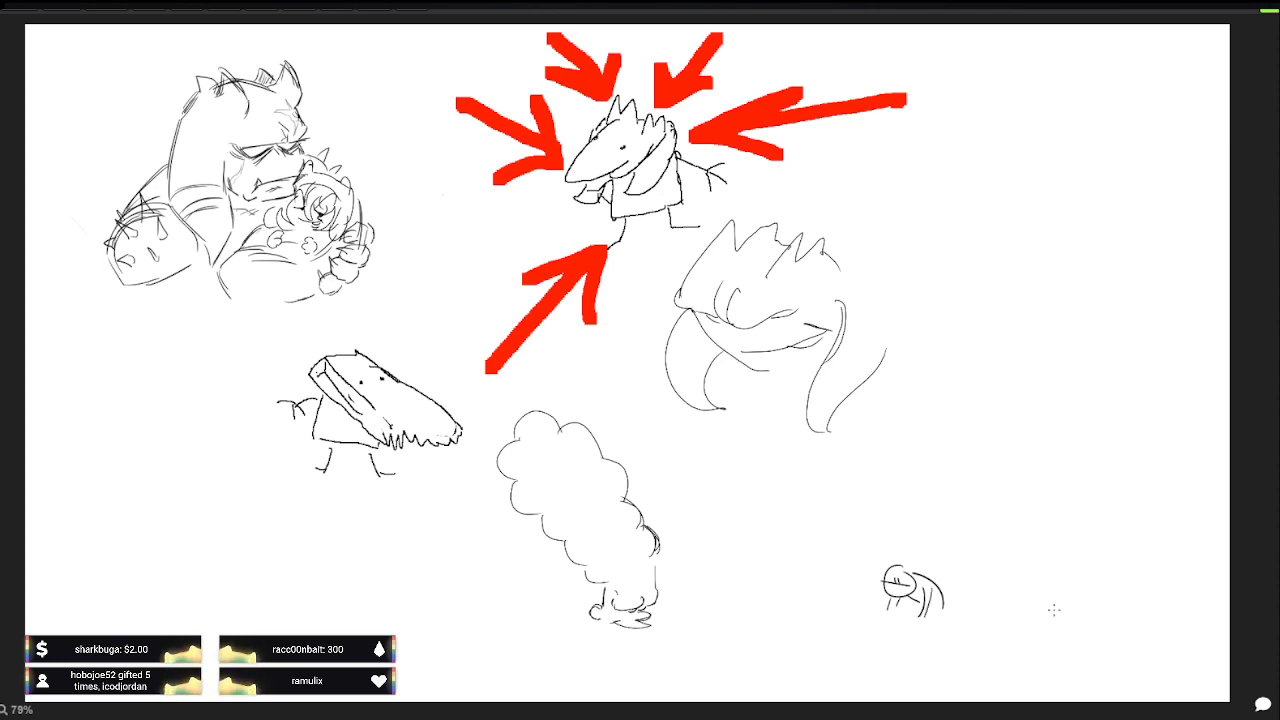
pyautogui.hotkey('ctrl', 'y')
pyautogui.hotkey('ctrl', 'y')
pyautogui.hotkey('ctrl', 'y')
pyautogui.hotkey('ctrl', 'y')
pyautogui.hotkey('ctrl', 'y')
pyautogui.hotkey('ctrl', 'y')
pyautogui.hotkey('ctrl', 'y')
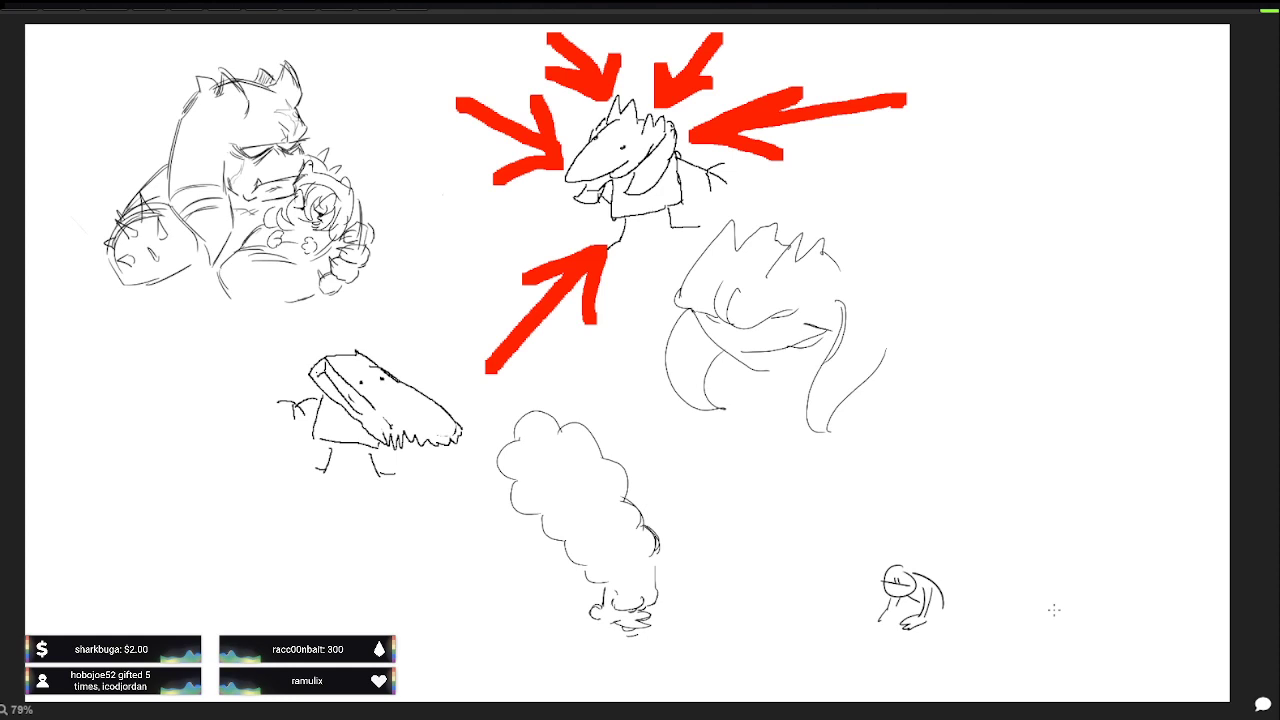
# Step: Undo the cloud-haired figure's lips, jaw and front face line
pyautogui.hotkey('ctrl', 'z')
pyautogui.hotkey('ctrl', 'z')
pyautogui.hotkey('ctrl', 'z')
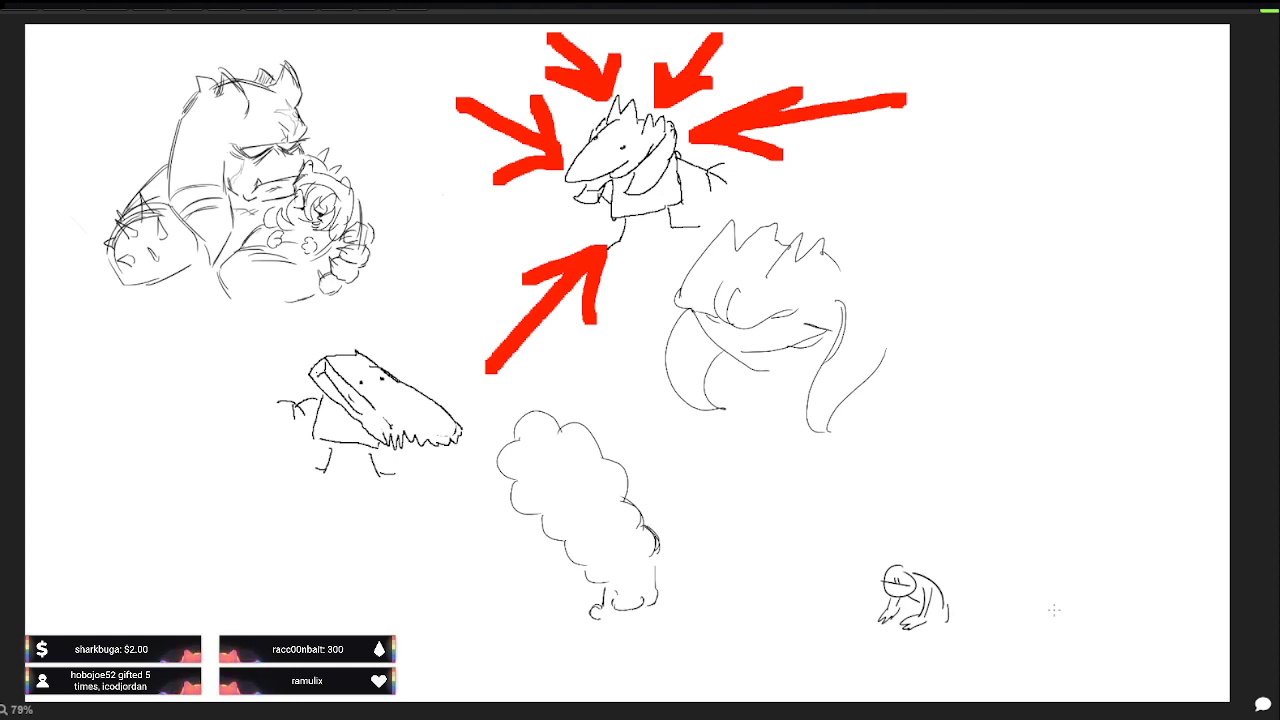
pyautogui.hotkey('ctrl', 'z')
pyautogui.hotkey('ctrl', 'z')
pyautogui.hotkey('ctrl', 'z')
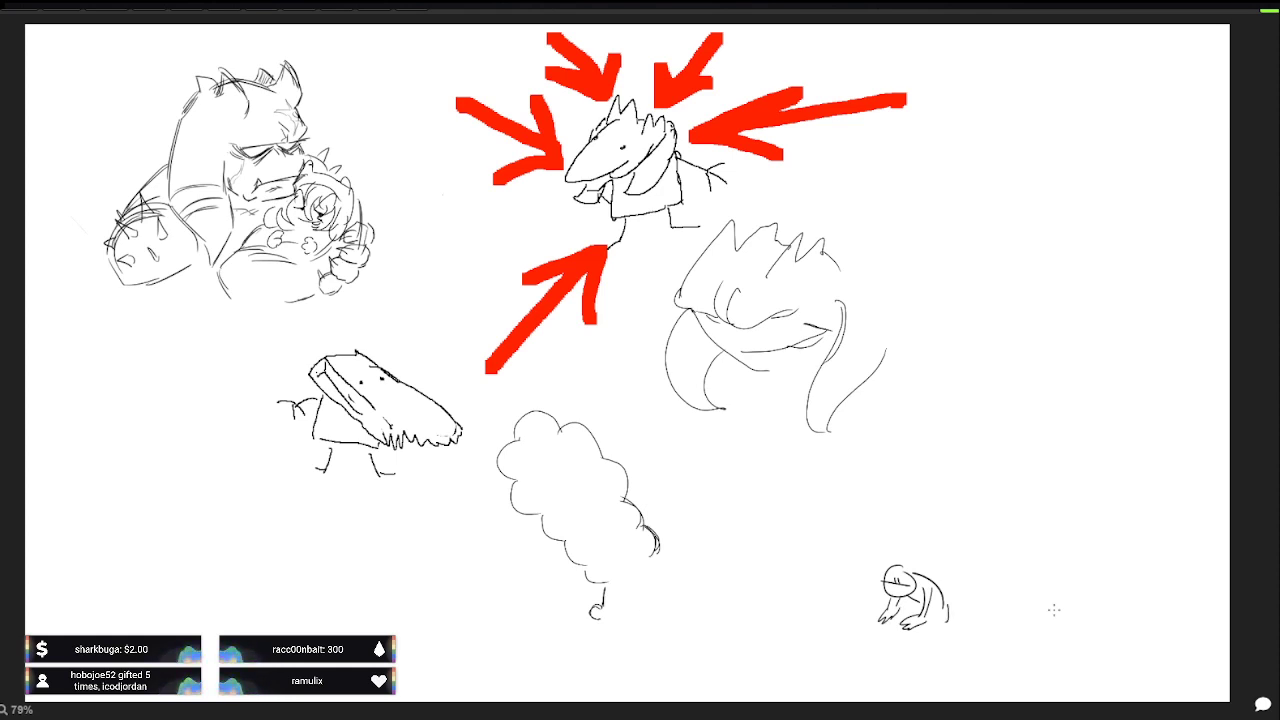
# Step: Redraw the cloud-haired figure's front face line with two round eyes and start a small skateboard beside it
pyautogui.hotkey('ctrl', 'y')
pyautogui.hotkey('ctrl', 'y')
pyautogui.hotkey('ctrl', 'y')
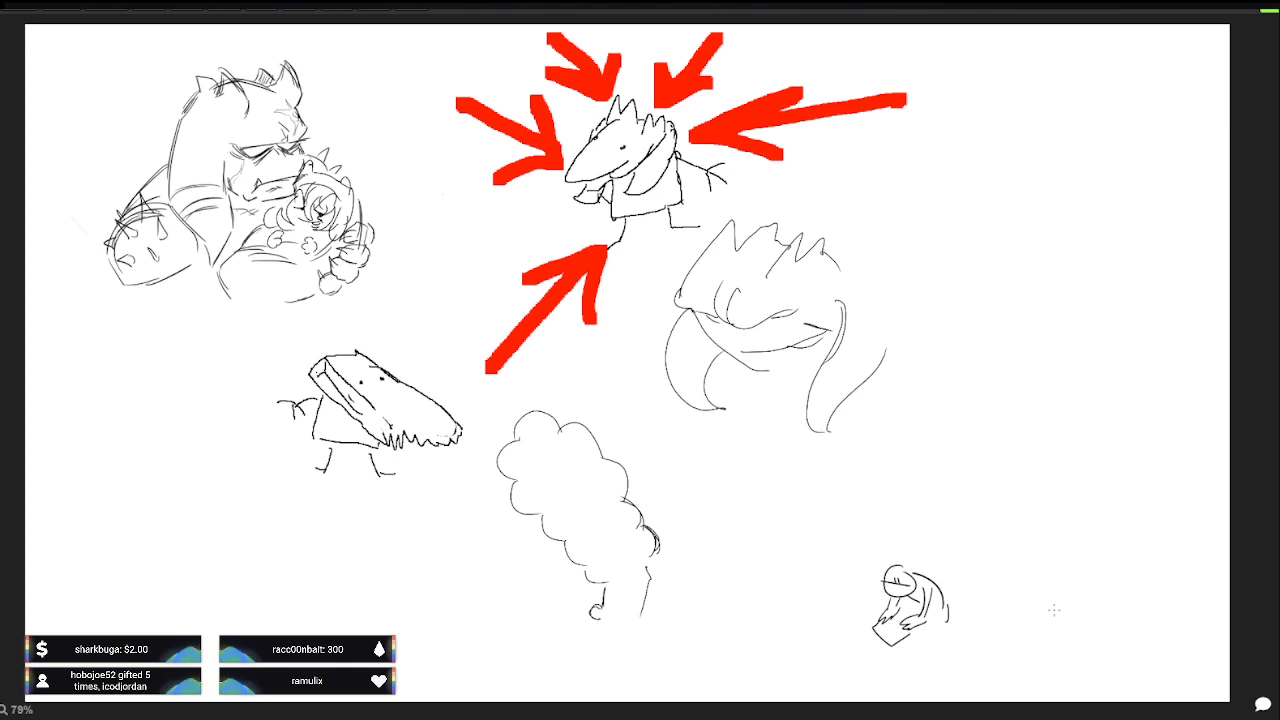
pyautogui.hotkey('ctrl', 'y')
pyautogui.hotkey('ctrl', 'y')
pyautogui.hotkey('ctrl', 'y')
pyautogui.hotkey('ctrl', 'y')
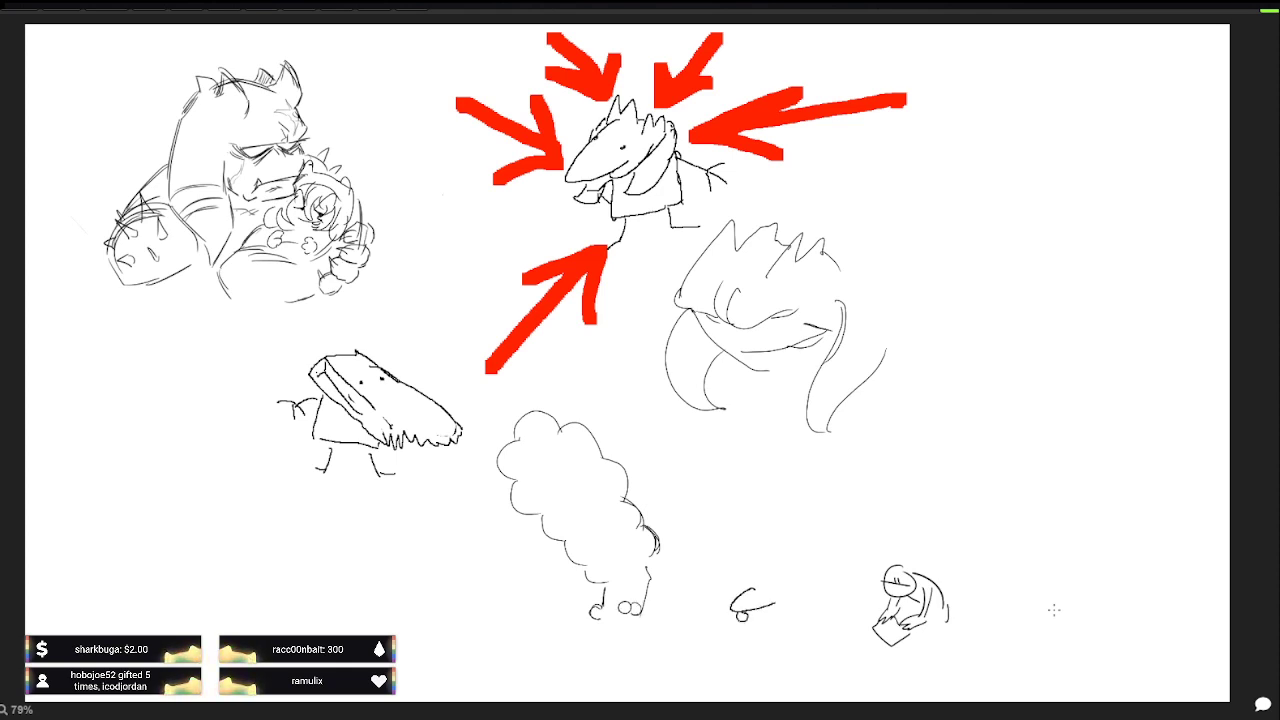
# Step: Add the skateboard's second wheel and sketch the crouching figure's legs and foot
pyautogui.hotkey('ctrl', 'y')
pyautogui.hotkey('ctrl', 'y')
pyautogui.hotkey('ctrl', 'y')
pyautogui.hotkey('ctrl', 'y')
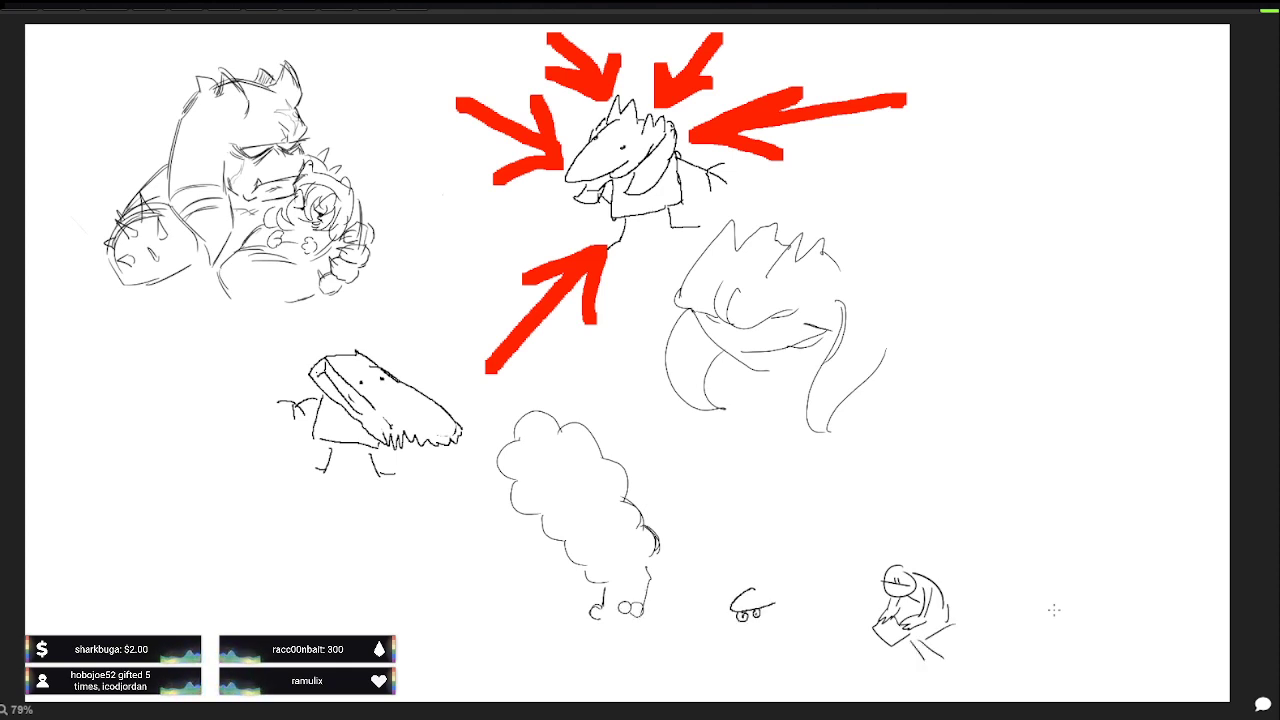
pyautogui.hotkey('ctrl', 'y')
pyautogui.hotkey('ctrl', 'y')
pyautogui.hotkey('ctrl', 'y')
pyautogui.hotkey('ctrl', 'y')
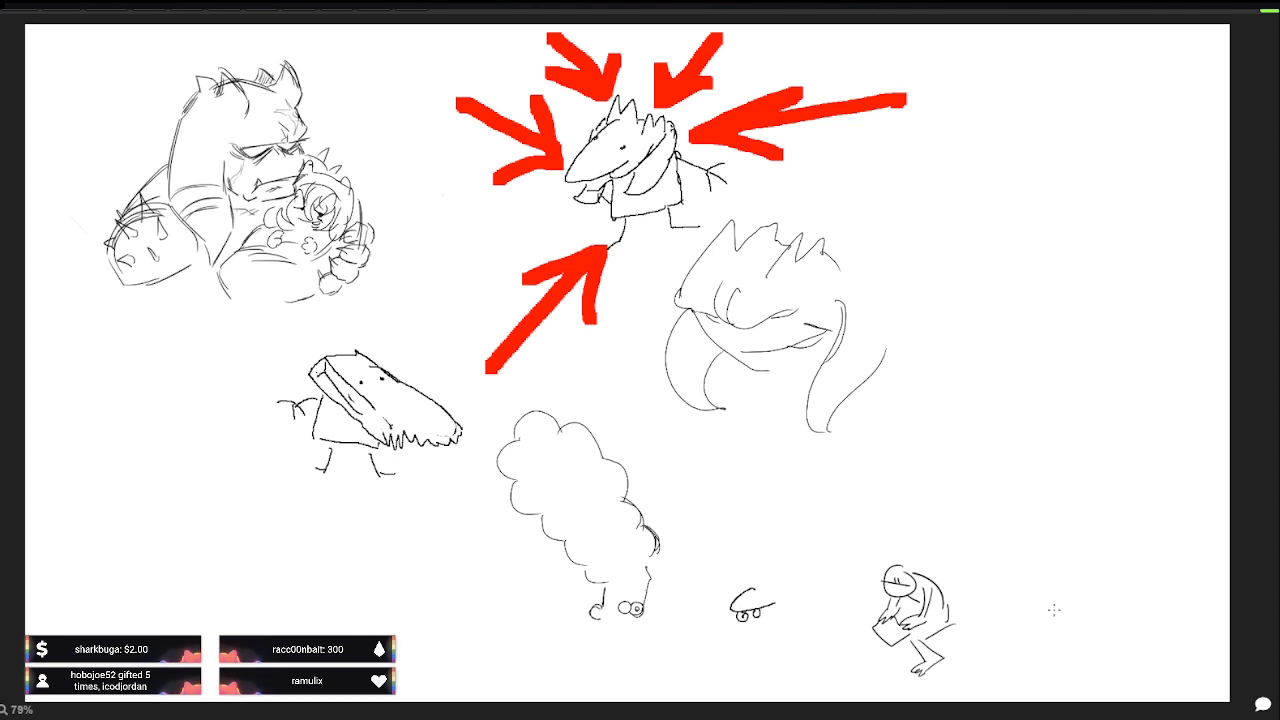
# Step: Redo the strokes of the crouching figure, including its outstretched forearm and hand
pyautogui.hotkey('ctrl', 'y')
pyautogui.hotkey('ctrl', 'y')
pyautogui.hotkey('ctrl', 'y')
pyautogui.hotkey('ctrl', 'y')
pyautogui.hotkey('ctrl', 'y')
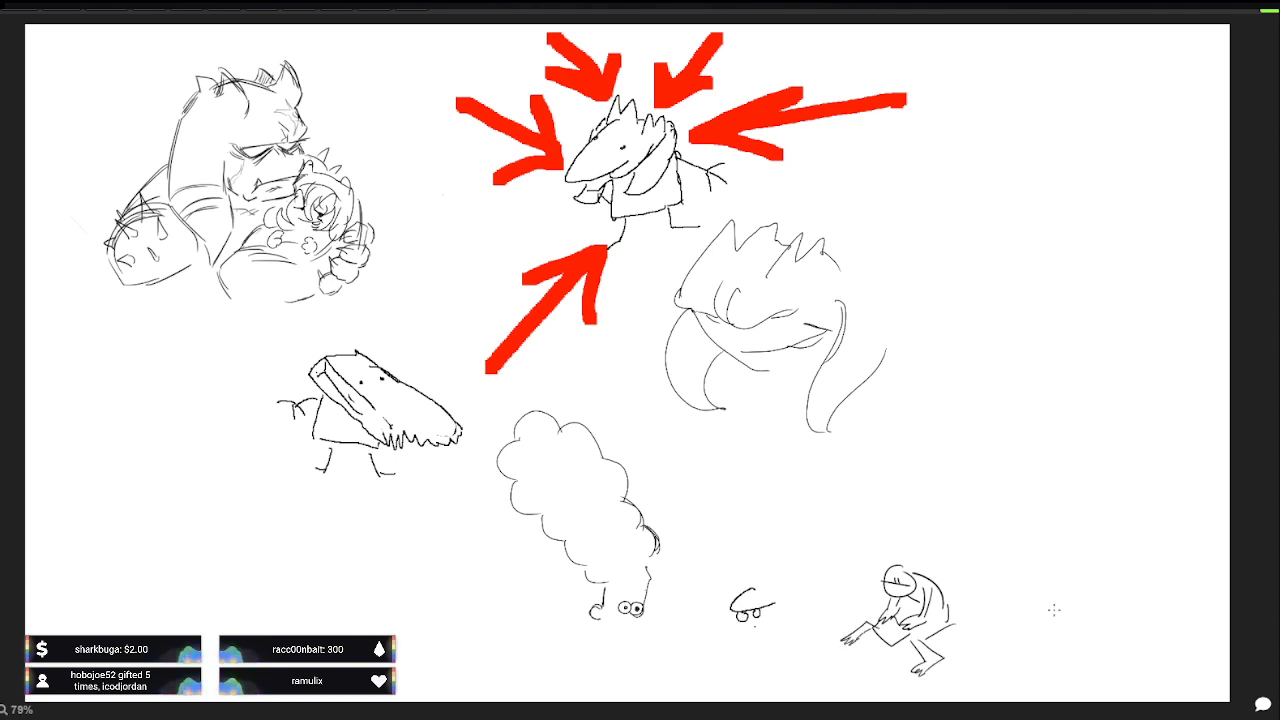
pyautogui.hotkey('ctrl', 'y')
pyautogui.hotkey('ctrl', 'y')
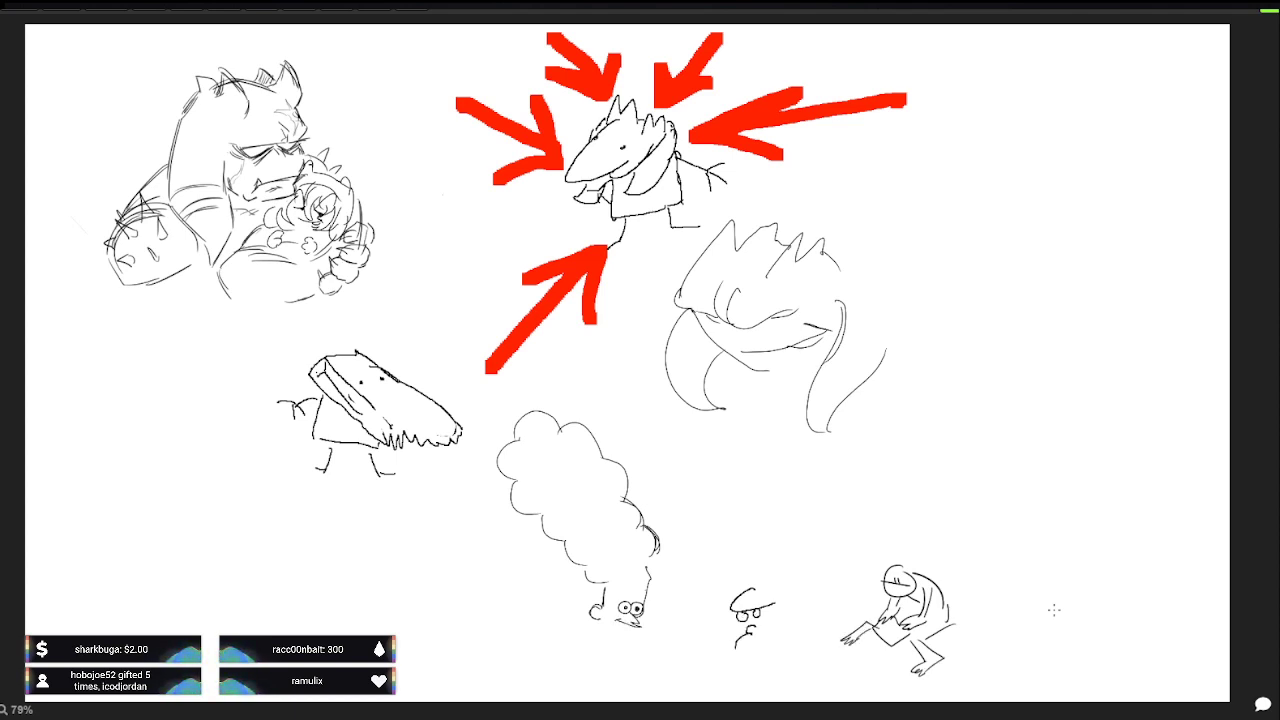
# Step: Undo all of the crouching figure's strokes until that part of the canvas is blank
pyautogui.hotkey('ctrl', 'z')
pyautogui.hotkey('ctrl', 'z')
pyautogui.hotkey('ctrl', 'z')
pyautogui.hotkey('ctrl', 'z')
pyautogui.hotkey('ctrl', 'z')
pyautogui.hotkey('ctrl', 'z')
pyautogui.hotkey('ctrl', 'z')
pyautogui.hotkey('ctrl', 'z')
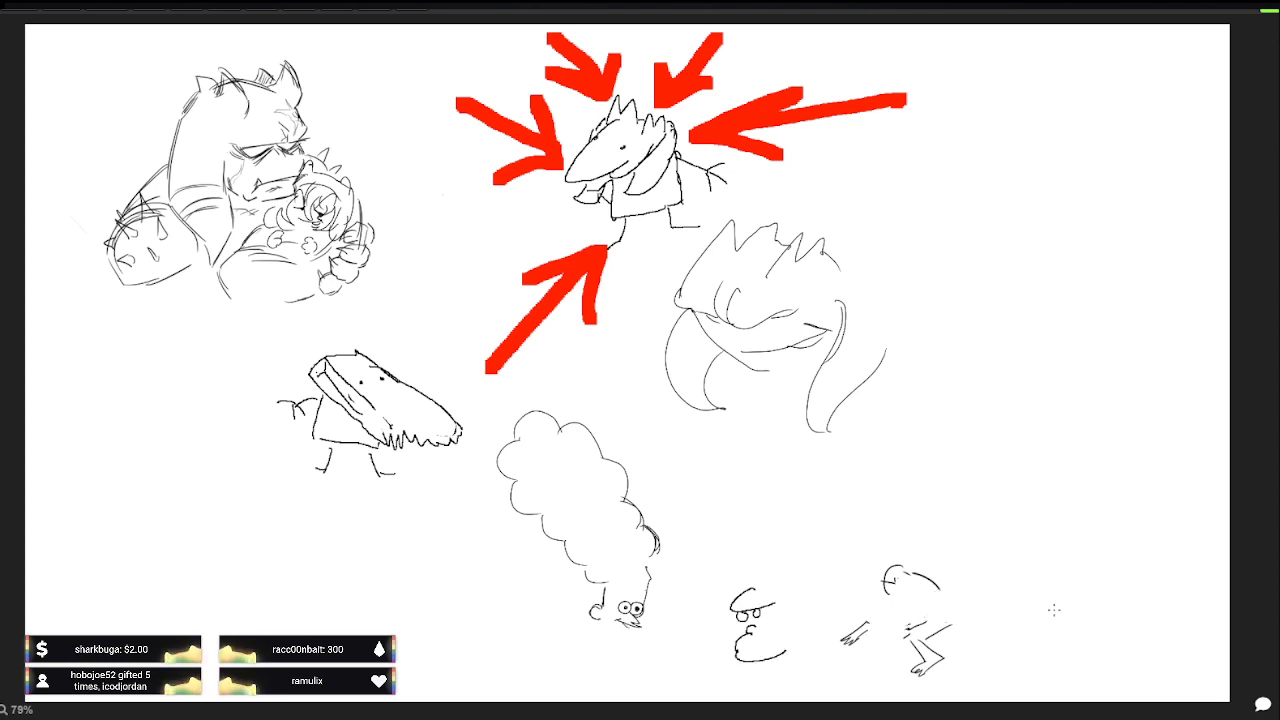
pyautogui.hotkey('ctrl', 'z')
pyautogui.hotkey('ctrl', 'z')
pyautogui.hotkey('ctrl', 'z')
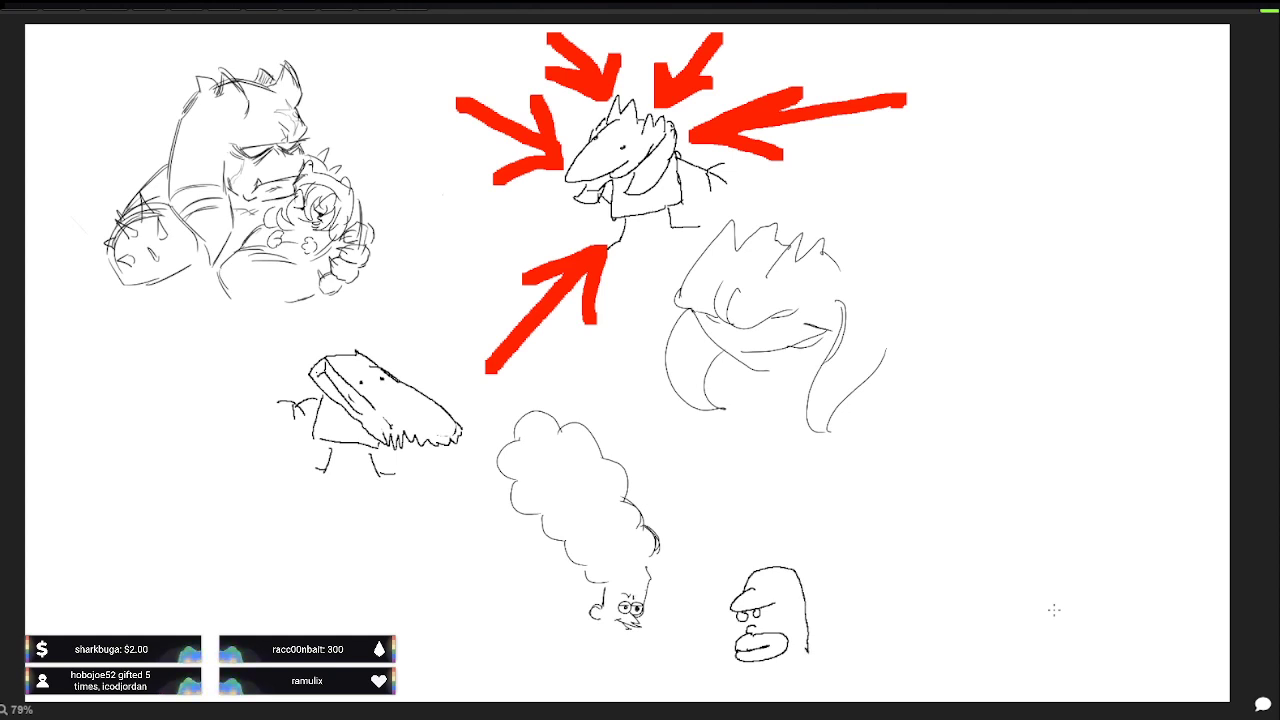
# Step: Sketch curved hair strands over the thick-lipped head's crown and a zigzag hairline along its side
pyautogui.moveTo(750, 570); pyautogui.dragTo(790, 566)
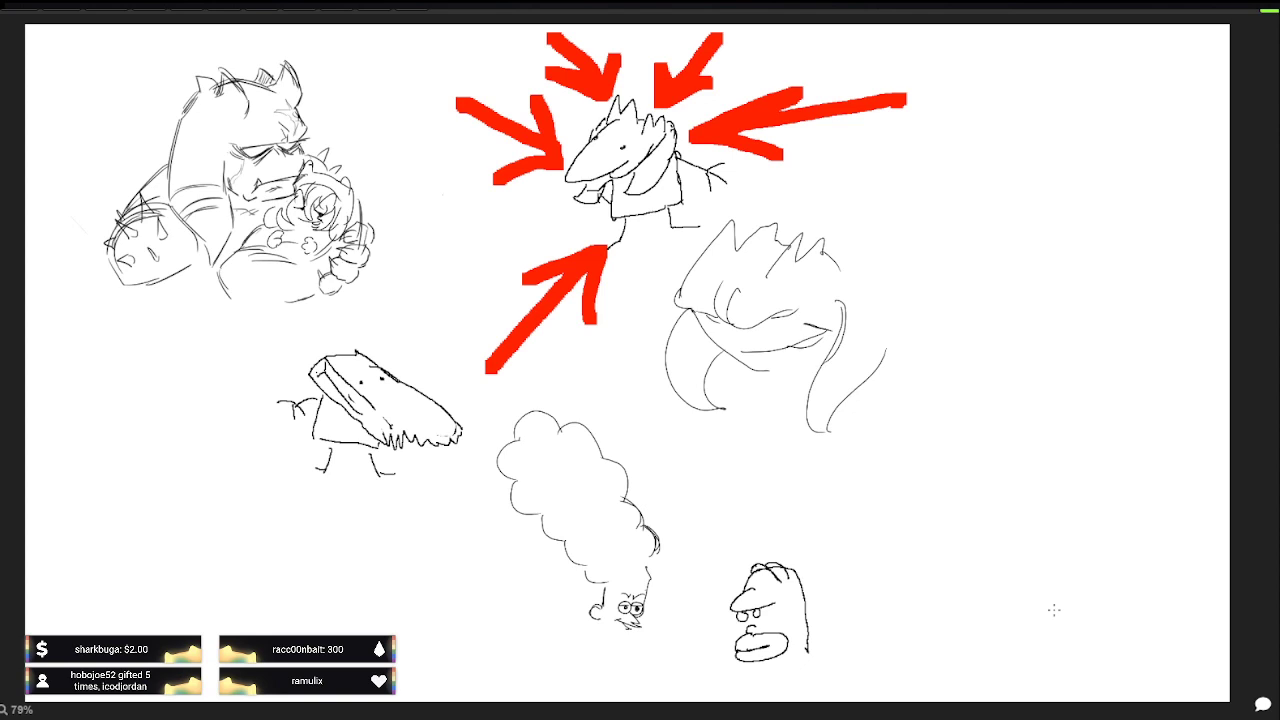
pyautogui.moveTo(782, 614); pyautogui.dragTo(822, 614)
pyautogui.moveTo(778, 574); pyautogui.dragTo(796, 564)
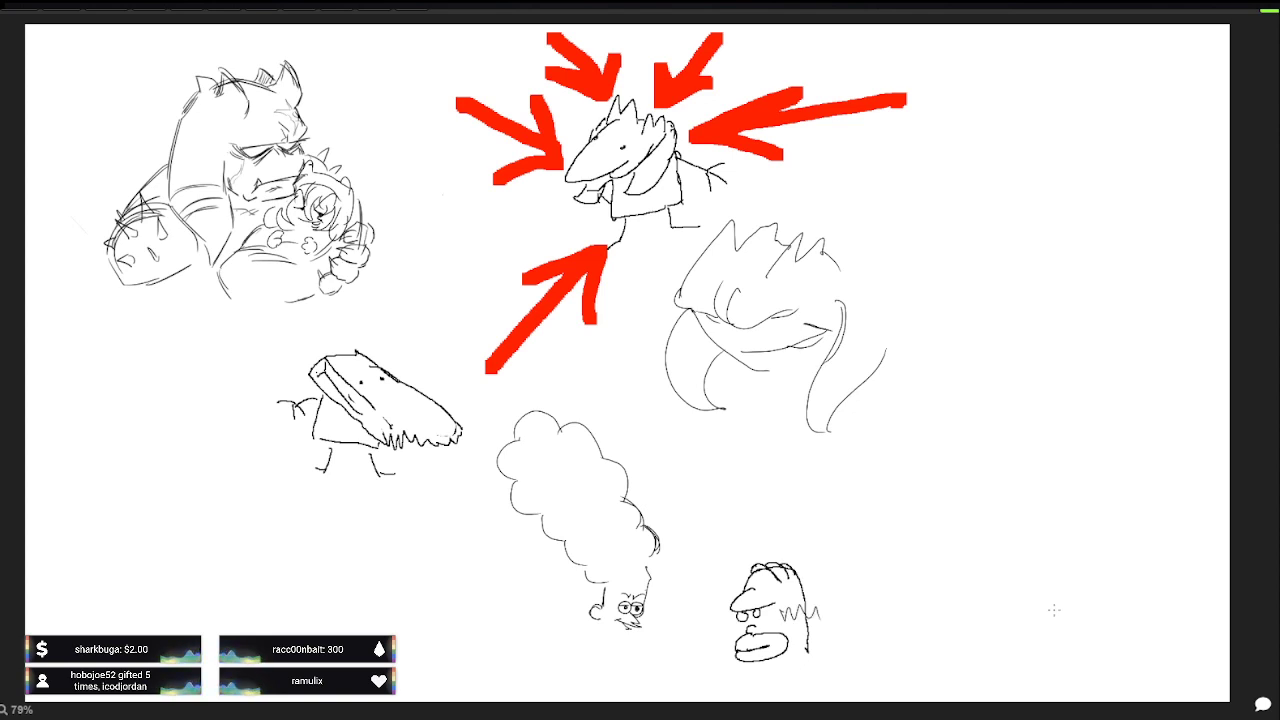
# Step: Draw the cloud-haired figure's chin, neck and necklace beads, and the thick-lipped head's neck and collar
pyautogui.moveTo(620, 632)
pyautogui.mouseDown()
pyautogui.moveTo(632, 644)
pyautogui.moveTo(590, 653)
pyautogui.mouseUp()
pyautogui.moveTo(646, 620); pyautogui.dragTo(636, 638)
pyautogui.moveTo(766, 660); pyautogui.dragTo(776, 676)
pyautogui.moveTo(638, 638); pyautogui.dragTo(634, 656)
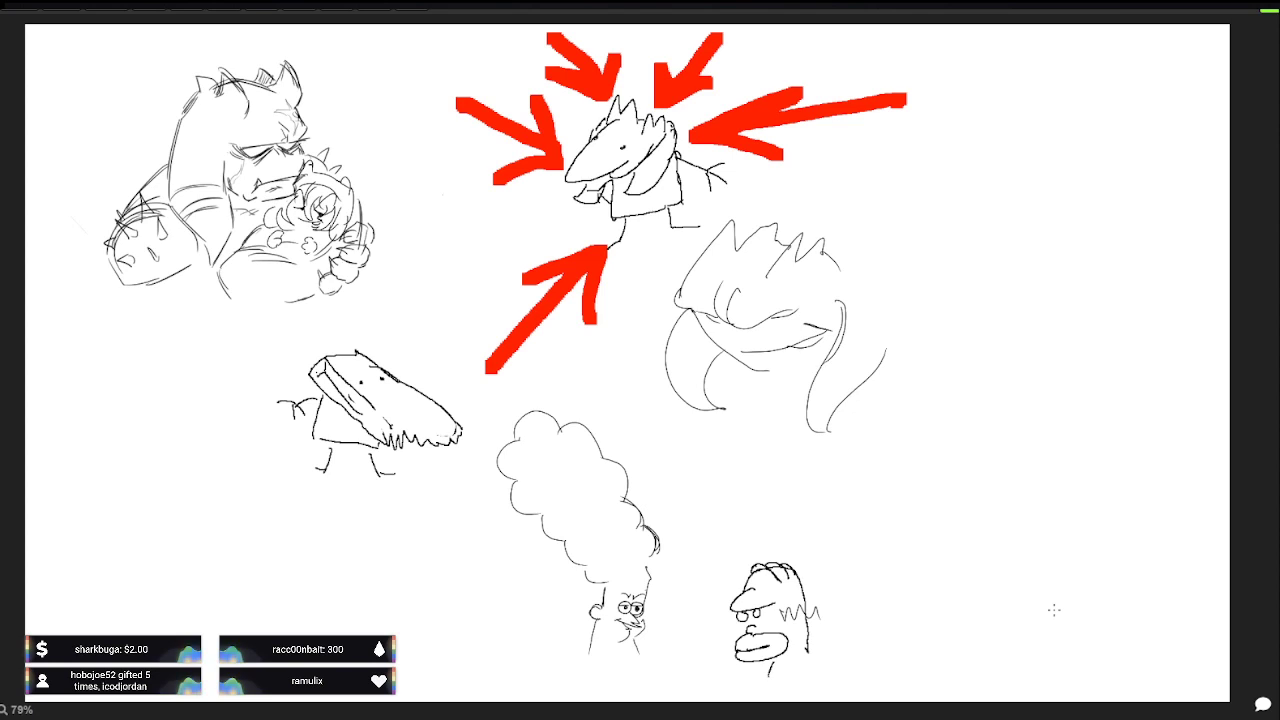
pyautogui.moveTo(770, 676); pyautogui.dragTo(814, 650)
pyautogui.moveTo(586, 656)
pyautogui.mouseDown()
pyautogui.moveTo(625, 666)
pyautogui.moveTo(645, 649)
pyautogui.moveTo(581, 645)
pyautogui.mouseUp()
pyautogui.hotkey('ctrl', 'z')
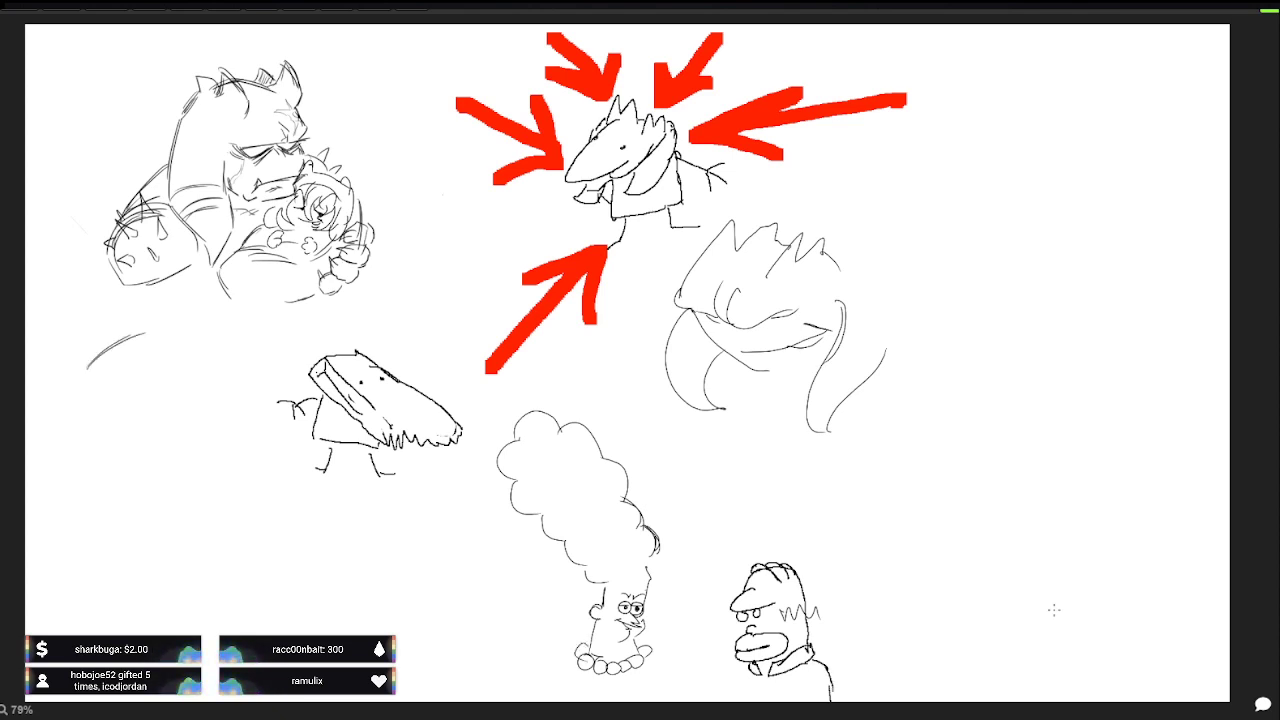
# Step: Sketch a smiling bald man with large round eyes beside the scowling one, with solid black patches flanking his torso
pyautogui.moveTo(935, 576); pyautogui.dragTo(920, 563)
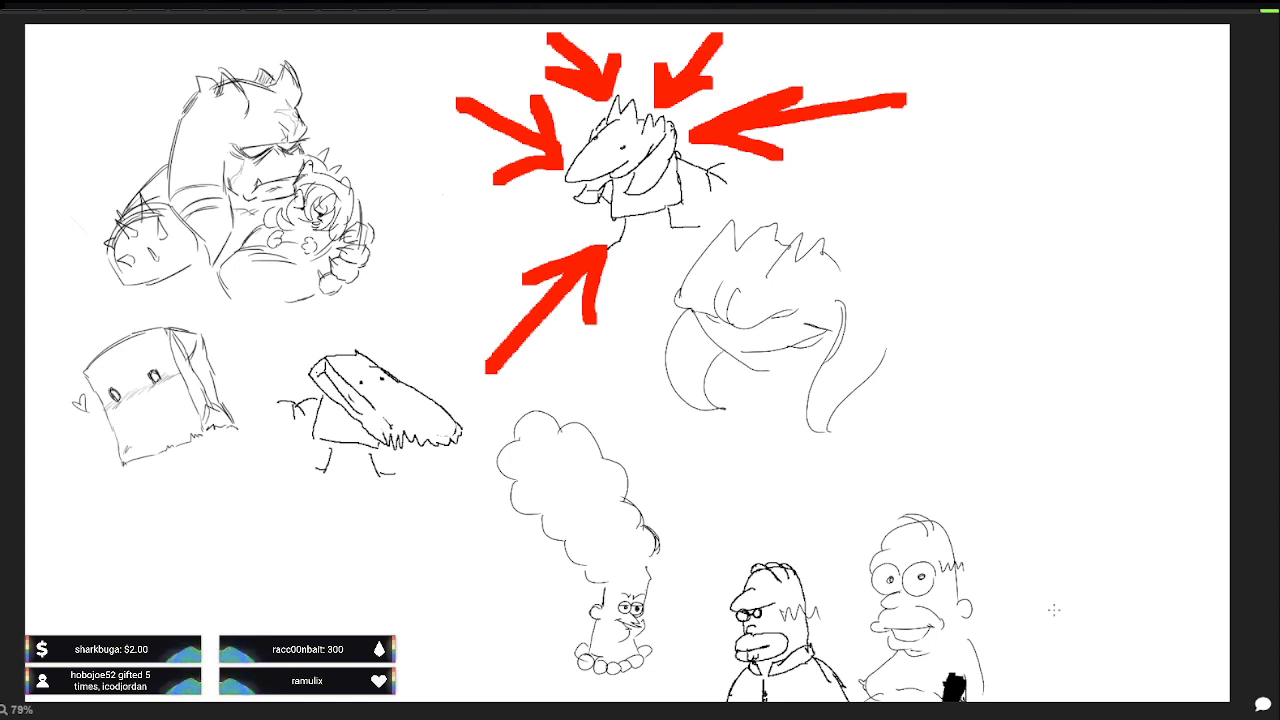
pyautogui.moveTo(866, 672)
pyautogui.mouseDown()
pyautogui.moveTo(856, 692)
pyautogui.moveTo(874, 684)
pyautogui.mouseUp()
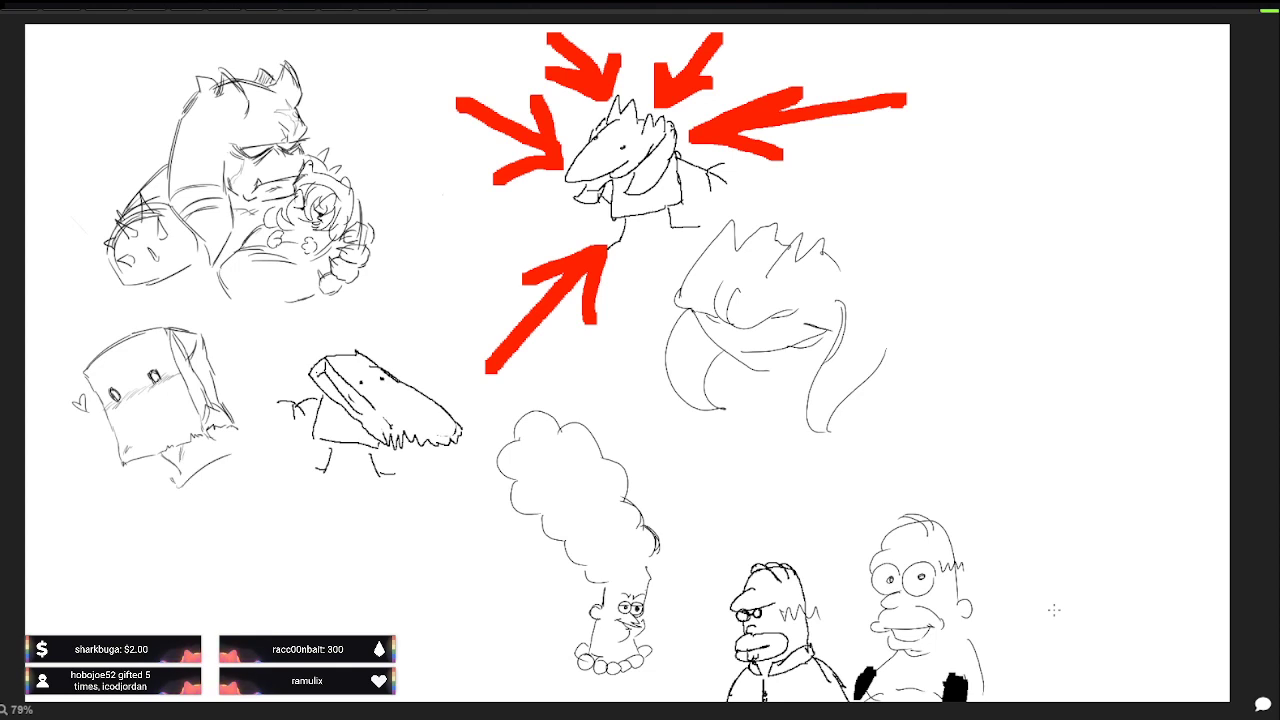
# Step: Sketch the bag-headed figure's shoulders and pointed collar below its head
pyautogui.moveTo(212, 441)
pyautogui.mouseDown()
pyautogui.moveTo(242, 429)
pyautogui.moveTo(230, 425)
pyautogui.moveTo(215, 439)
pyautogui.moveTo(282, 436)
pyautogui.mouseUp()
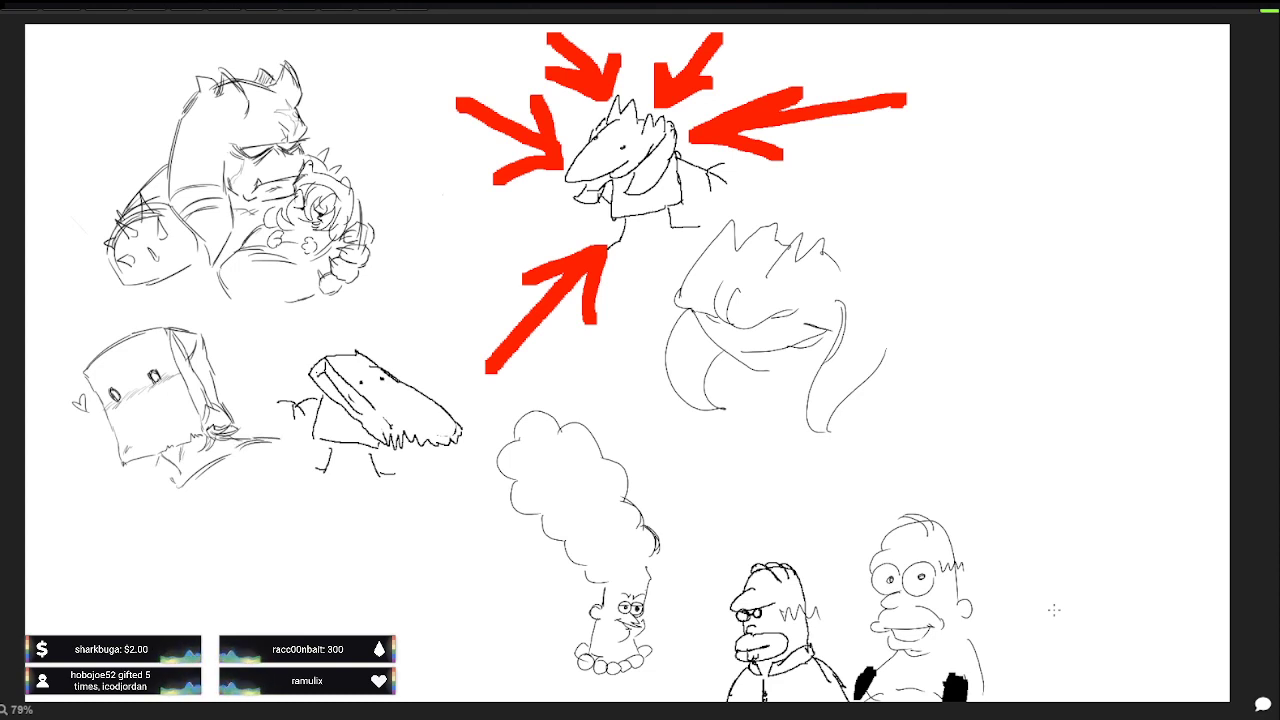
pyautogui.moveTo(138, 476)
pyautogui.mouseDown()
pyautogui.moveTo(156, 458)
pyautogui.moveTo(204, 488)
pyautogui.moveTo(211, 478)
pyautogui.mouseUp()
pyautogui.moveTo(234, 440); pyautogui.dragTo(212, 482)
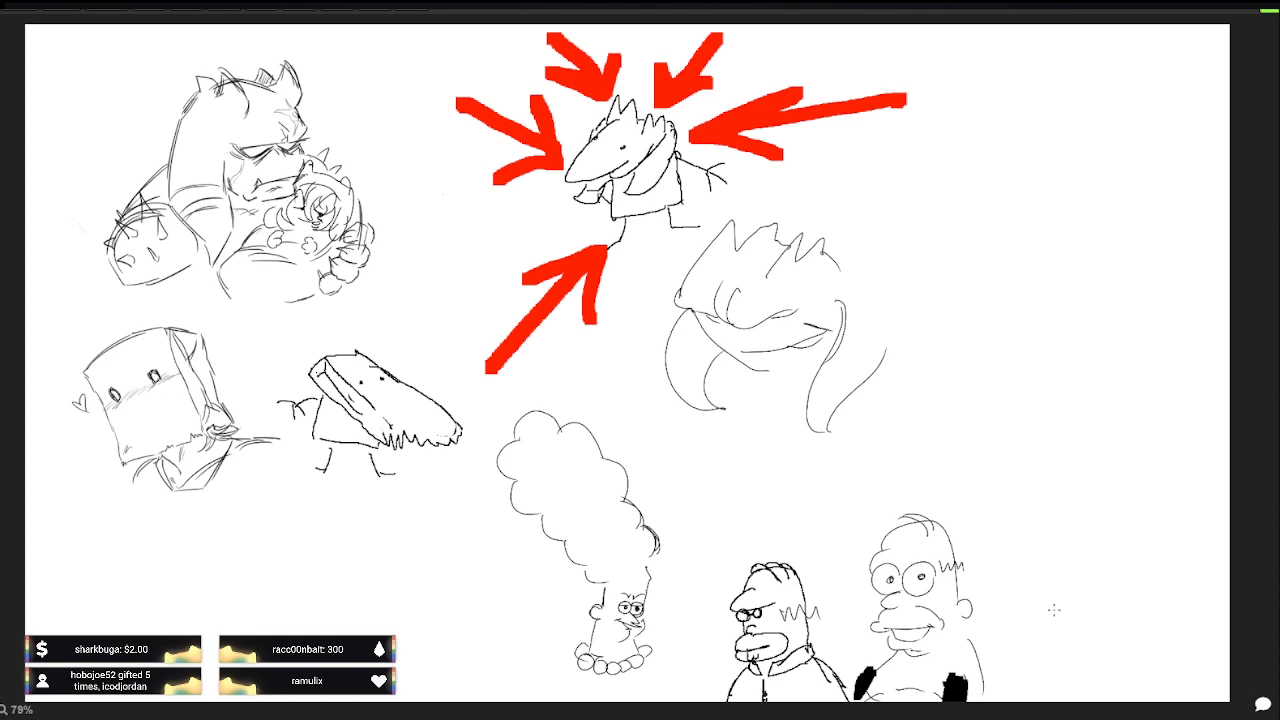
# Step: Draw a new face's narrow scowling eyes and start its nose and pointed hair spikes in the lower-right corner of the canvas
pyautogui.moveTo(1036, 569); pyautogui.dragTo(1030, 570)
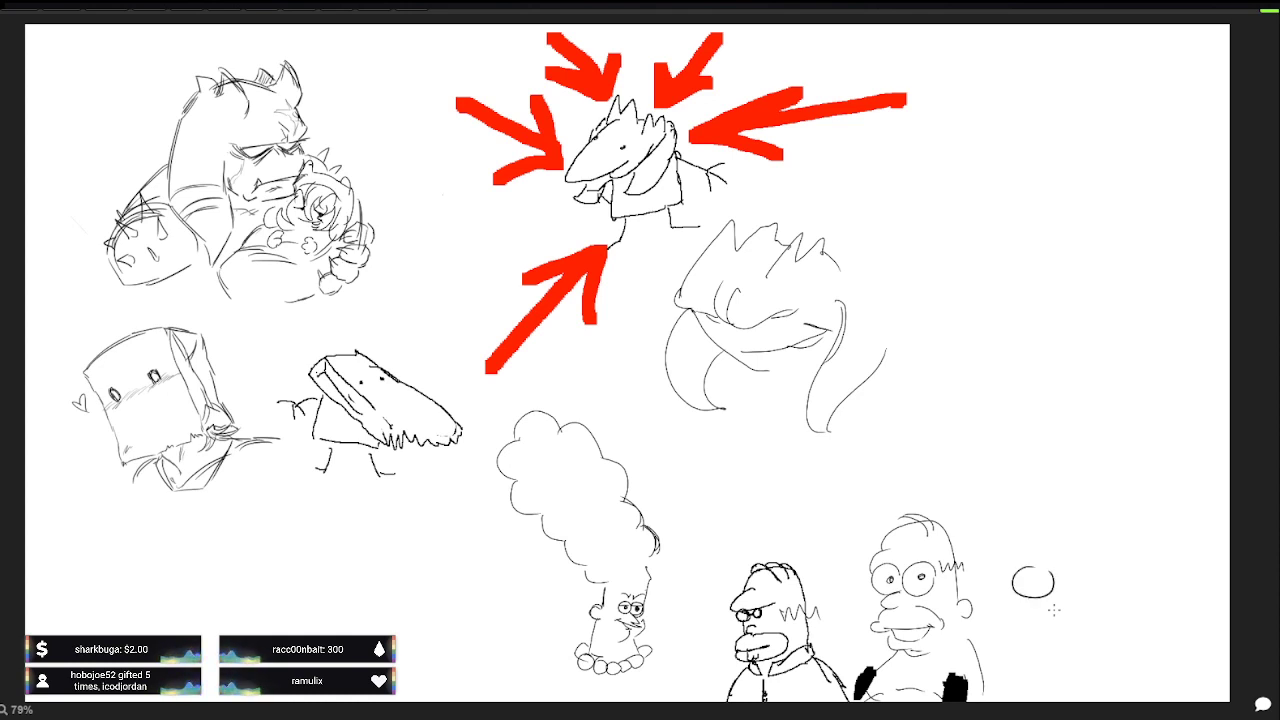
pyautogui.hotkey('ctrl', 'z')
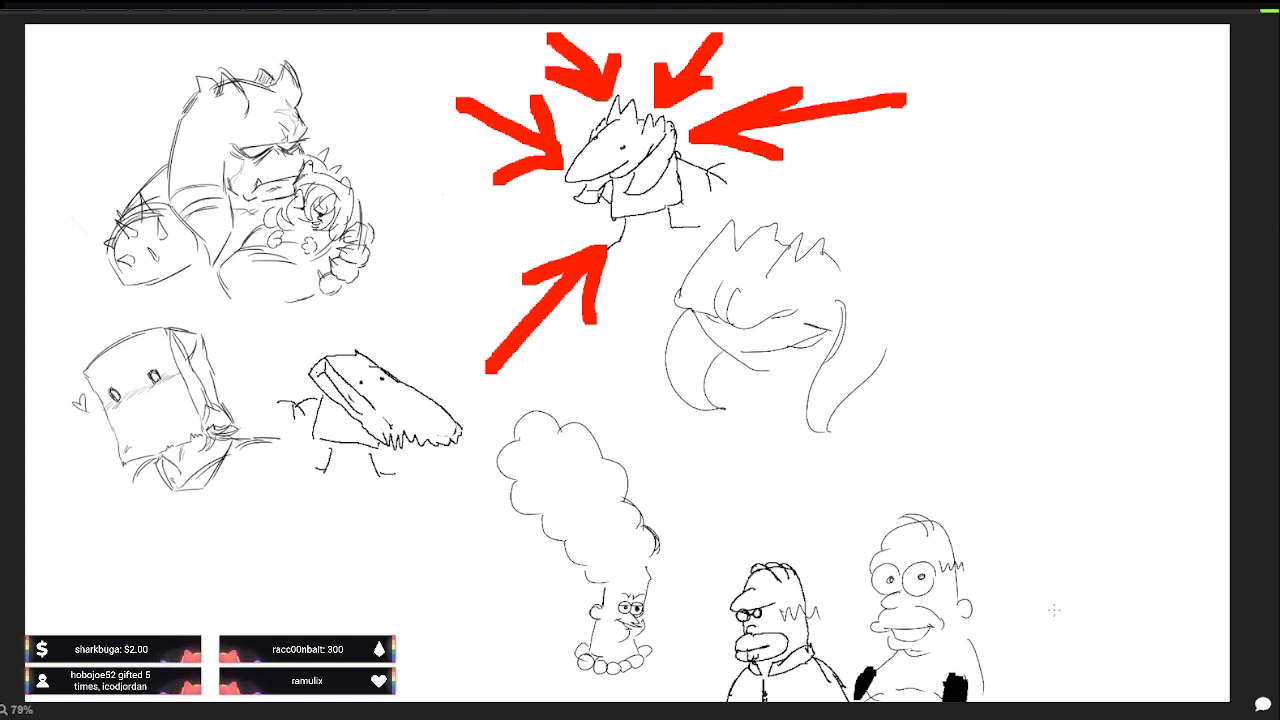
pyautogui.moveTo(1078, 563)
pyautogui.mouseDown()
pyautogui.moveTo(1100, 582)
pyautogui.moveTo(1150, 572)
pyautogui.moveTo(1060, 576)
pyautogui.moveTo(1027, 563)
pyautogui.moveTo(1052, 584)
pyautogui.moveTo(1131, 580)
pyautogui.mouseUp()
pyautogui.moveTo(1109, 590); pyautogui.dragTo(1128, 581)
pyautogui.moveTo(1052, 516)
pyautogui.mouseDown()
pyautogui.moveTo(1060, 535)
pyautogui.moveTo(1050, 521)
pyautogui.mouseUp()
pyautogui.moveTo(1062, 606); pyautogui.dragTo(1072, 596)
pyautogui.moveTo(1020, 503); pyautogui.dragTo(1031, 512)
pyautogui.moveTo(1066, 608); pyautogui.dragTo(1074, 598)
pyautogui.moveTo(1010, 530); pyautogui.dragTo(1020, 508)
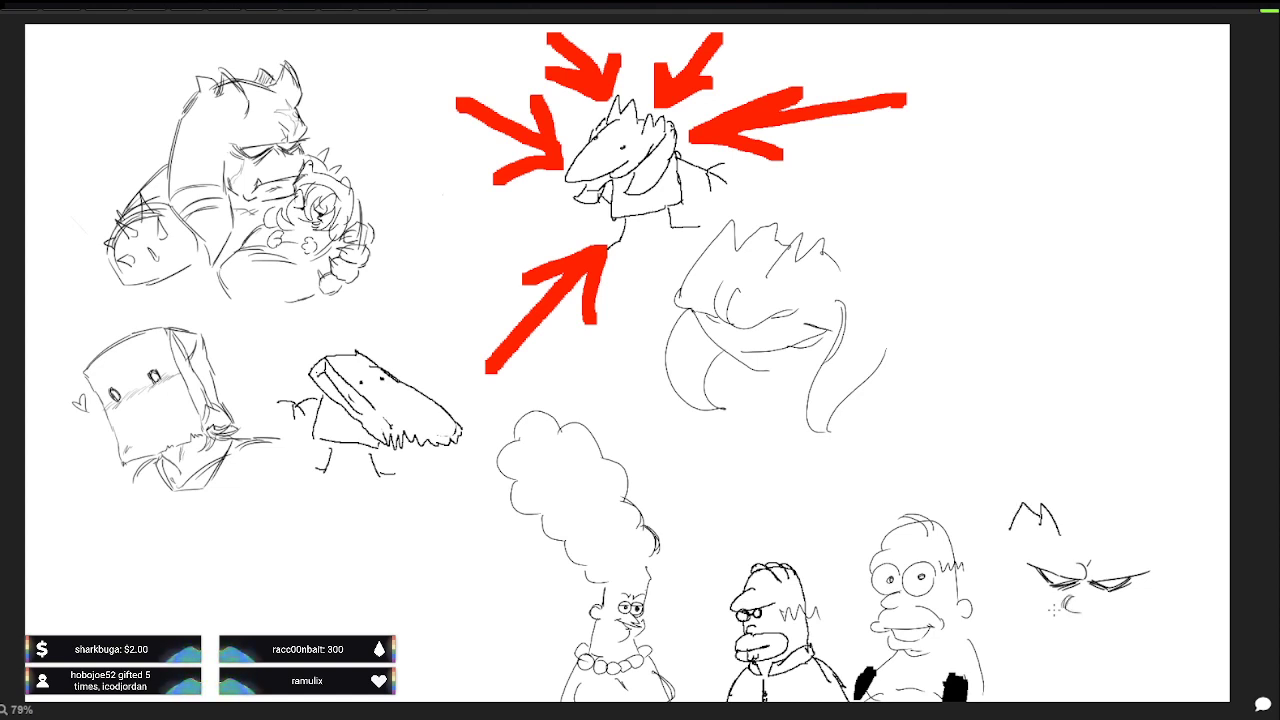
# Step: Finish the scowling face's rounded nose and add tall pointed spikes on the opposite side of its head
pyautogui.moveTo(1064, 608); pyautogui.dragTo(1092, 612)
pyautogui.moveTo(1108, 534)
pyautogui.mouseDown()
pyautogui.moveTo(1124, 512)
pyautogui.moveTo(1132, 532)
pyautogui.mouseUp()
pyautogui.moveTo(1084, 614); pyautogui.dragTo(1100, 606)
pyautogui.moveTo(1130, 522); pyautogui.dragTo(1154, 544)
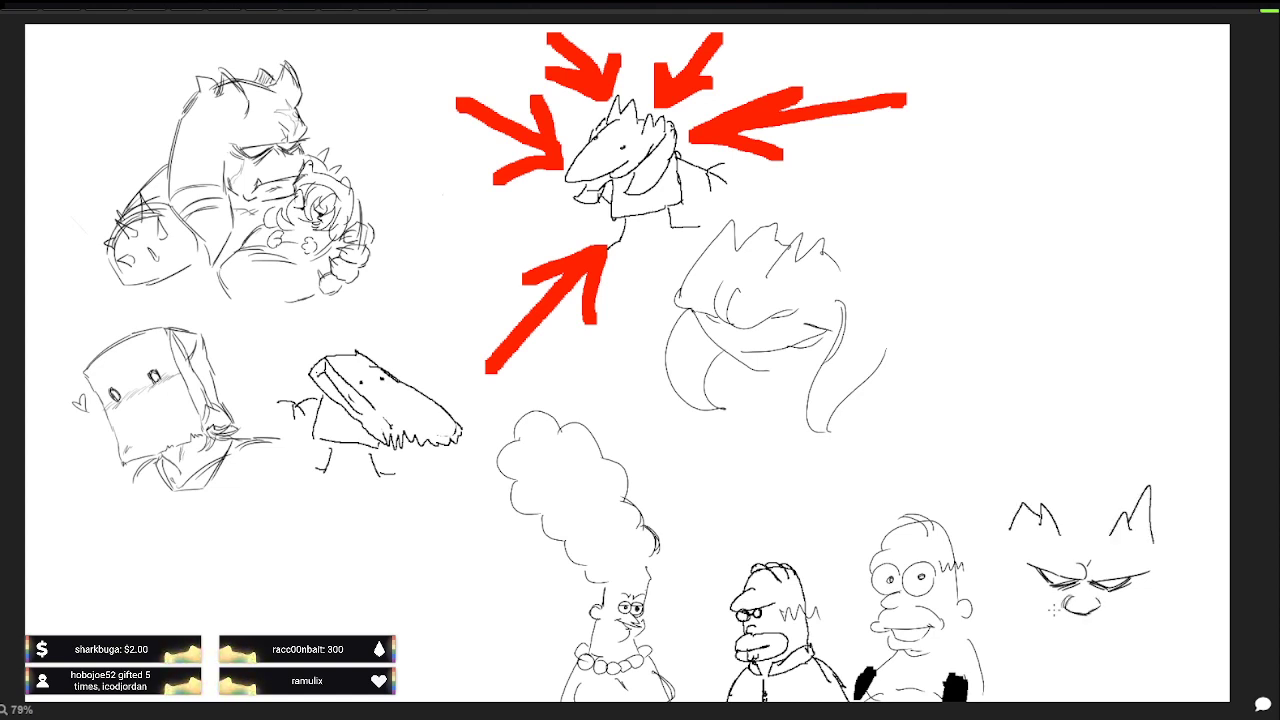
# Step: Sketch the scowling face's wide muzzle, curved mouth line, cheek and chin
pyautogui.moveTo(1094, 594); pyautogui.dragTo(1104, 606)
pyautogui.moveTo(1040, 598)
pyautogui.mouseDown()
pyautogui.moveTo(1008, 660)
pyautogui.moveTo(1146, 648)
pyautogui.mouseUp()
pyautogui.moveTo(1068, 655); pyautogui.dragTo(1120, 649)
pyautogui.moveTo(1146, 604); pyautogui.dragTo(1148, 668)
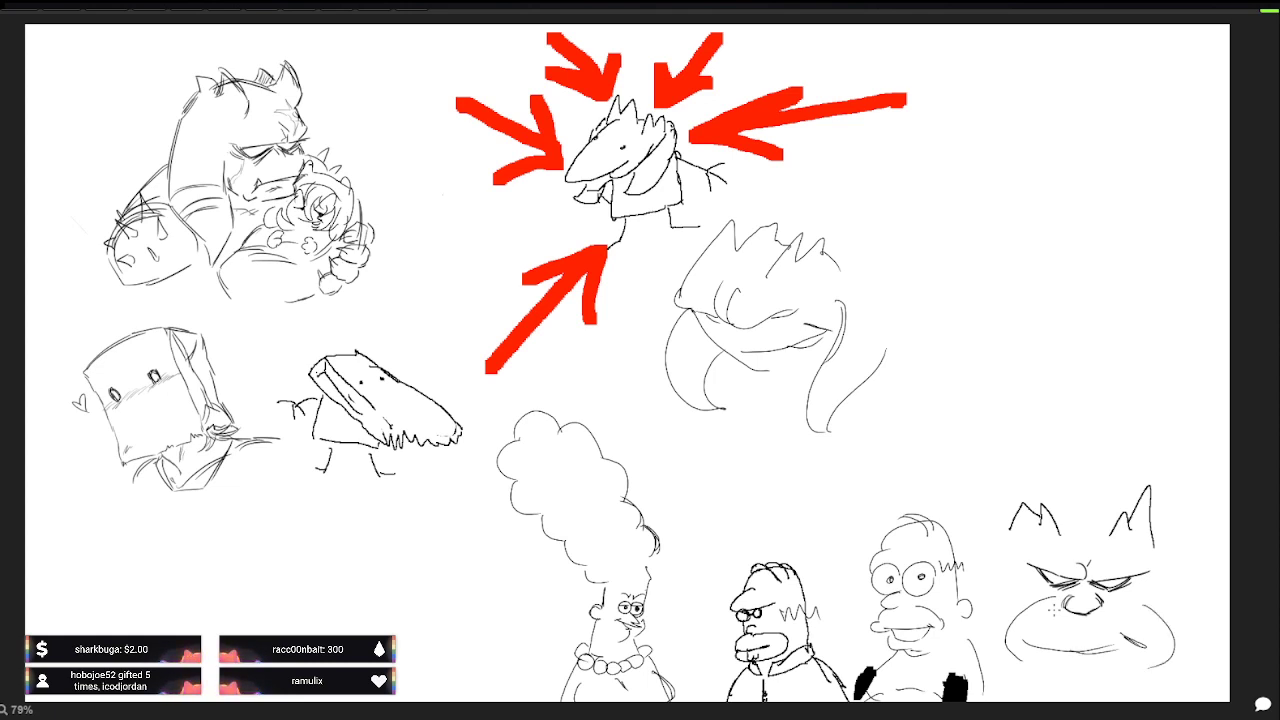
pyautogui.moveTo(1056, 678); pyautogui.dragTo(1114, 681)
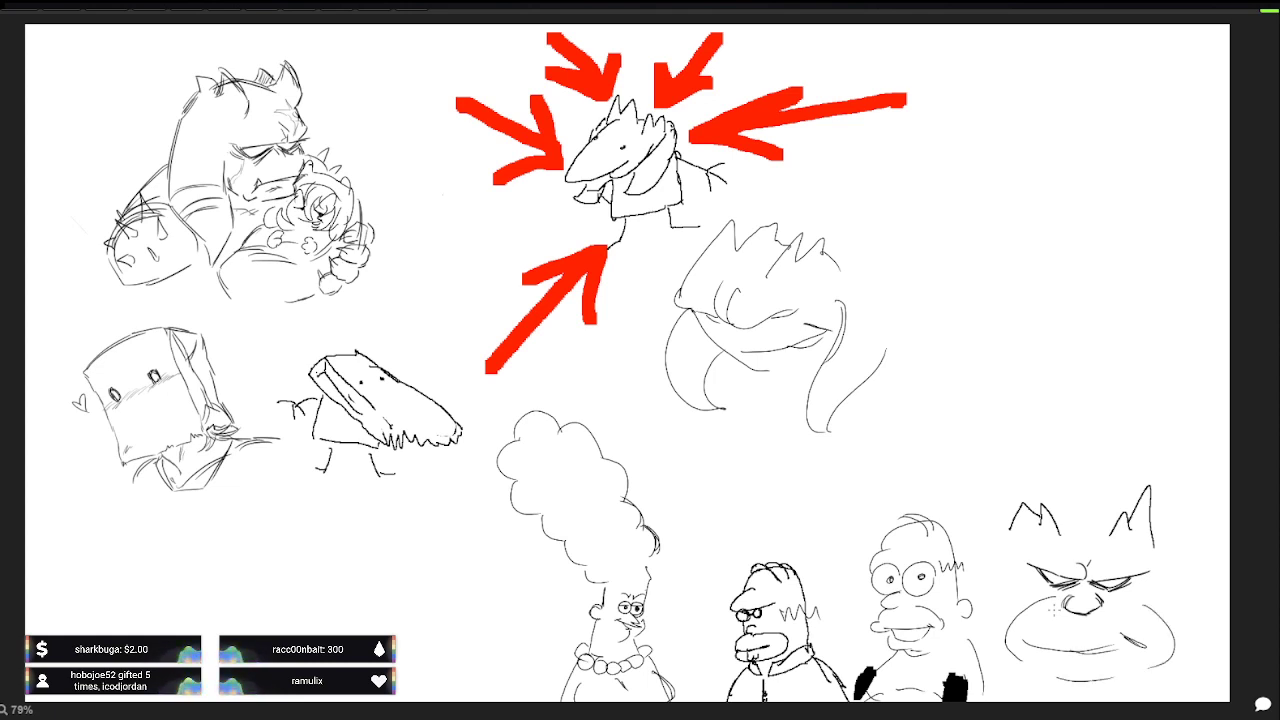
# Step: Add the scowling face's curved crown, side hair and ears, and start the tall wavy hair above it
pyautogui.moveTo(1038, 522); pyautogui.dragTo(1118, 500)
pyautogui.moveTo(990, 550)
pyautogui.mouseDown()
pyautogui.moveTo(998, 569)
pyautogui.moveTo(1012, 553)
pyautogui.mouseUp()
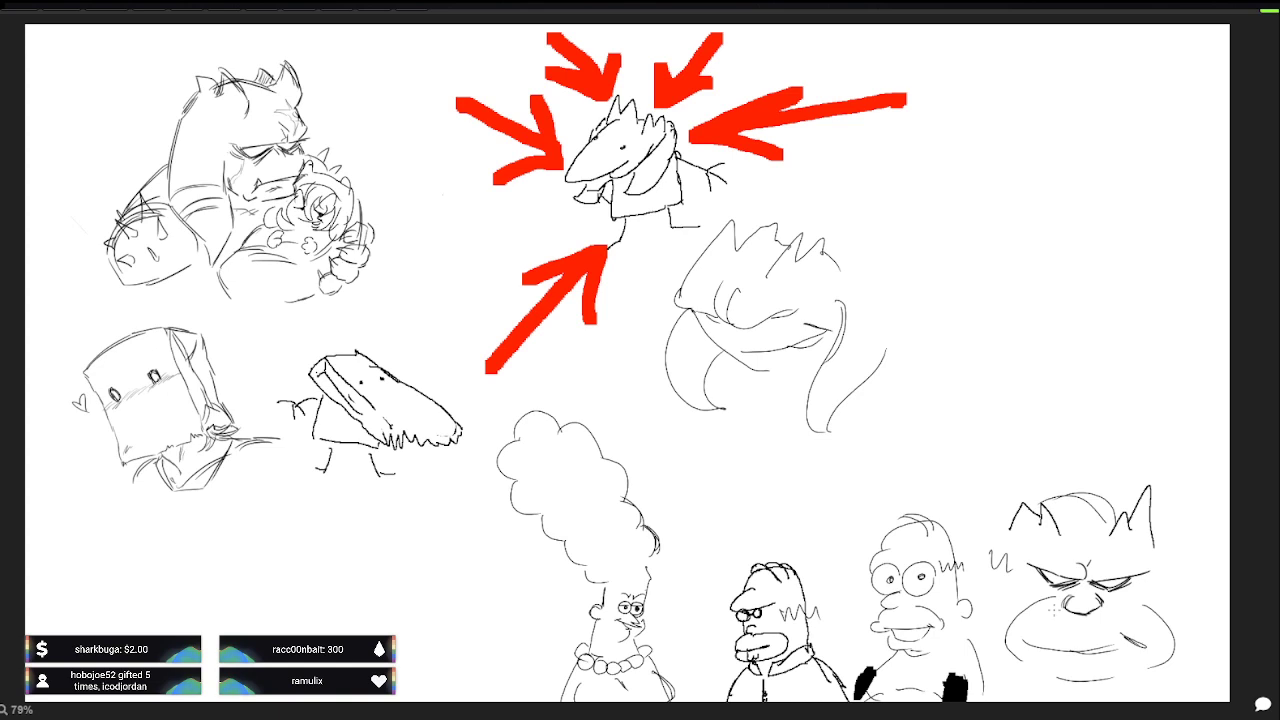
pyautogui.moveTo(1152, 582)
pyautogui.mouseDown()
pyautogui.moveTo(1174, 566)
pyautogui.moveTo(1204, 612)
pyautogui.mouseUp()
pyautogui.moveTo(998, 578); pyautogui.dragTo(972, 608)
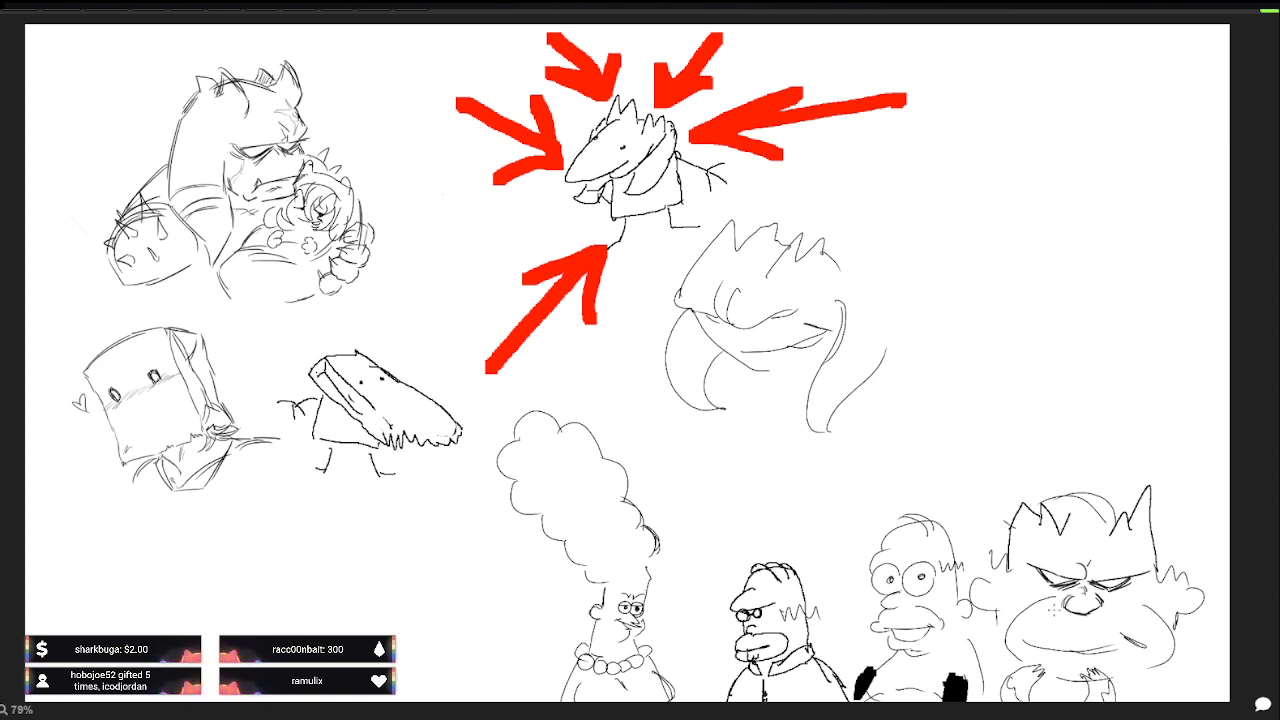
pyautogui.moveTo(1010, 520)
pyautogui.mouseDown()
pyautogui.moveTo(982, 376)
pyautogui.moveTo(1040, 222)
pyautogui.moveTo(1165, 348)
pyautogui.moveTo(1190, 515)
pyautogui.moveTo(1157, 543)
pyautogui.mouseUp()
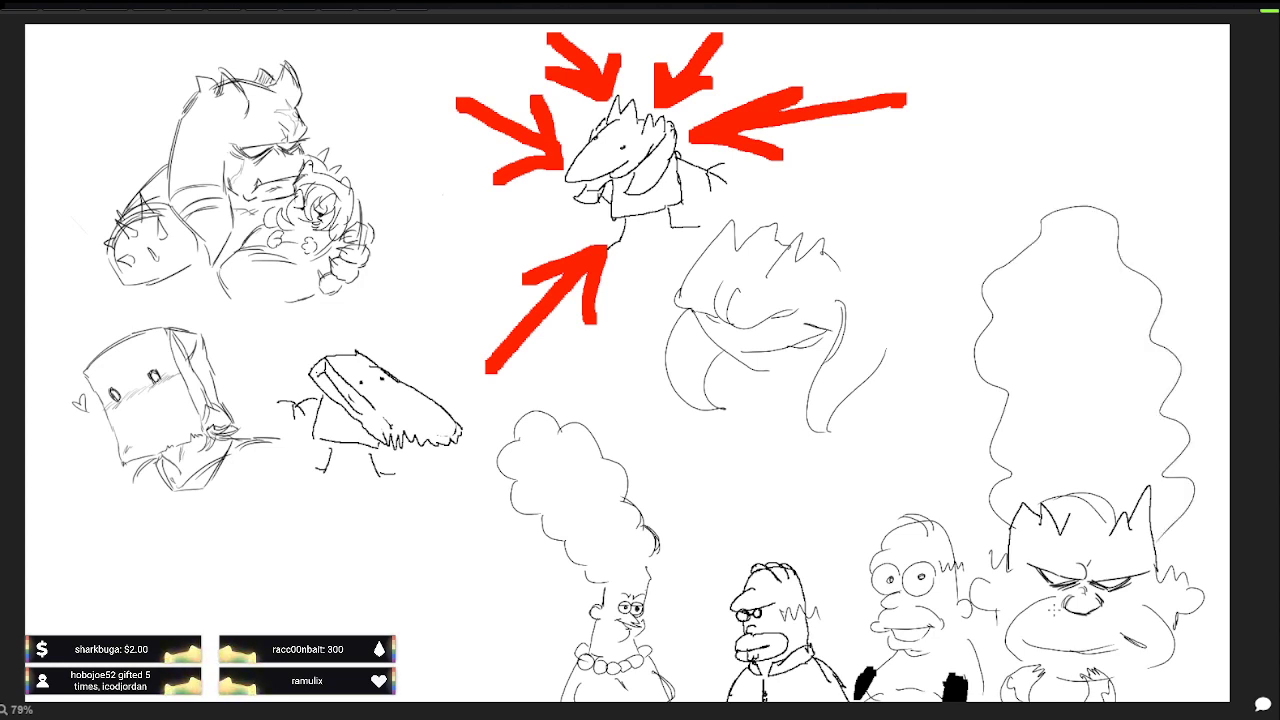
# Step: Draw a round pacifier beside the scowling face's mouth and curled strands along the tall hair's wavy edge
pyautogui.moveTo(1122, 634)
pyautogui.mouseDown()
pyautogui.moveTo(1150, 646)
pyautogui.moveTo(1134, 666)
pyautogui.moveTo(1152, 660)
pyautogui.moveTo(1134, 666)
pyautogui.mouseUp()
pyautogui.moveTo(1012, 400)
pyautogui.mouseDown()
pyautogui.moveTo(996, 454)
pyautogui.moveTo(1020, 468)
pyautogui.moveTo(988, 500)
pyautogui.moveTo(1006, 512)
pyautogui.mouseUp()
pyautogui.moveTo(994, 504); pyautogui.dragTo(1012, 518)
pyautogui.moveTo(960, 462)
pyautogui.mouseDown()
pyautogui.moveTo(972, 473)
pyautogui.moveTo(968, 463)
pyautogui.mouseUp()
pyautogui.moveTo(977, 340); pyautogui.dragTo(978, 364)
pyautogui.moveTo(980, 354); pyautogui.dragTo(996, 383)
pyautogui.moveTo(1001, 365); pyautogui.dragTo(1006, 387)
# Step: Add more curls inside the tall hair and start two small spiky tufts, beside it and in the lower-left corner
pyautogui.moveTo(952, 457); pyautogui.dragTo(958, 471)
pyautogui.moveTo(945, 460); pyautogui.dragTo(957, 473)
pyautogui.moveTo(1012, 373); pyautogui.dragTo(1021, 389)
pyautogui.moveTo(1027, 377); pyautogui.dragTo(1058, 382)
pyautogui.moveTo(110, 556)
pyautogui.mouseDown()
pyautogui.moveTo(121, 532)
pyautogui.moveTo(118, 557)
pyautogui.mouseUp()
pyautogui.moveTo(118, 557)
pyautogui.mouseDown()
pyautogui.moveTo(146, 545)
pyautogui.moveTo(133, 557)
pyautogui.mouseUp()
pyautogui.moveTo(1175, 365); pyautogui.dragTo(1133, 411)
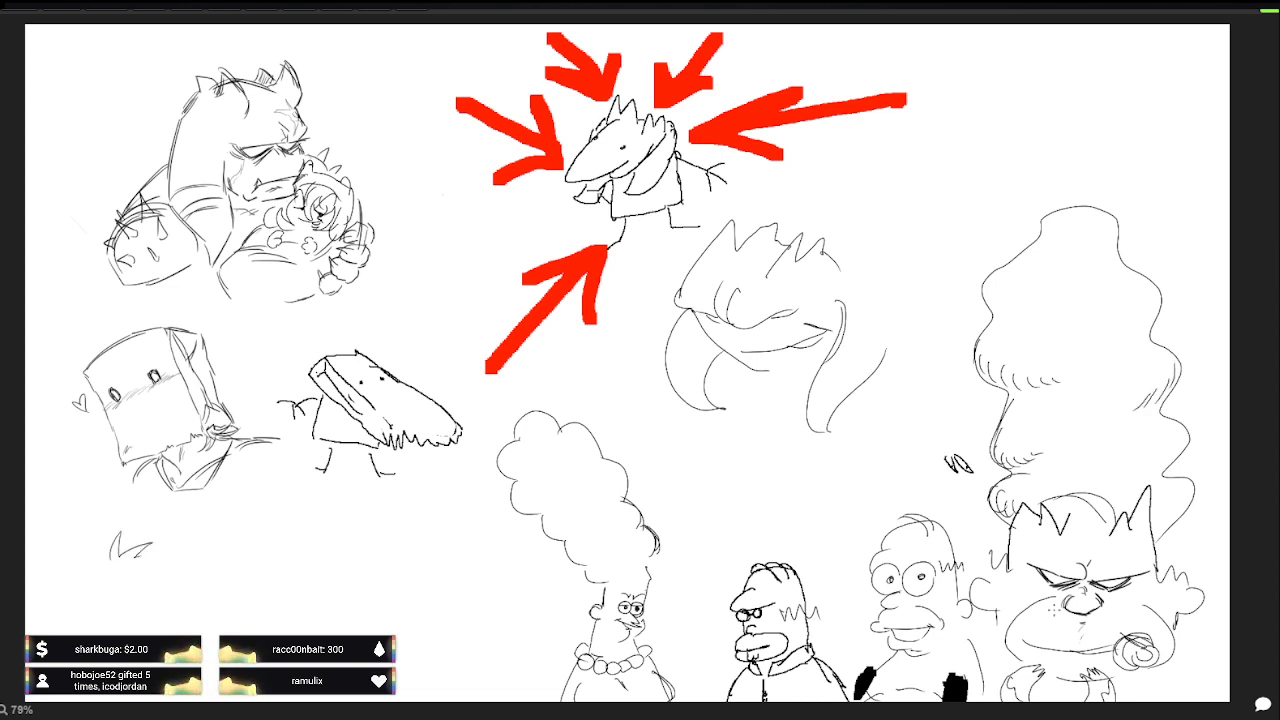
# Step: Extend the small figure's jagged hair beside the tall hair and add curls inside the tall hair's top
pyautogui.moveTo(960, 446)
pyautogui.mouseDown()
pyautogui.moveTo(947, 422)
pyautogui.moveTo(918, 468)
pyautogui.mouseUp()
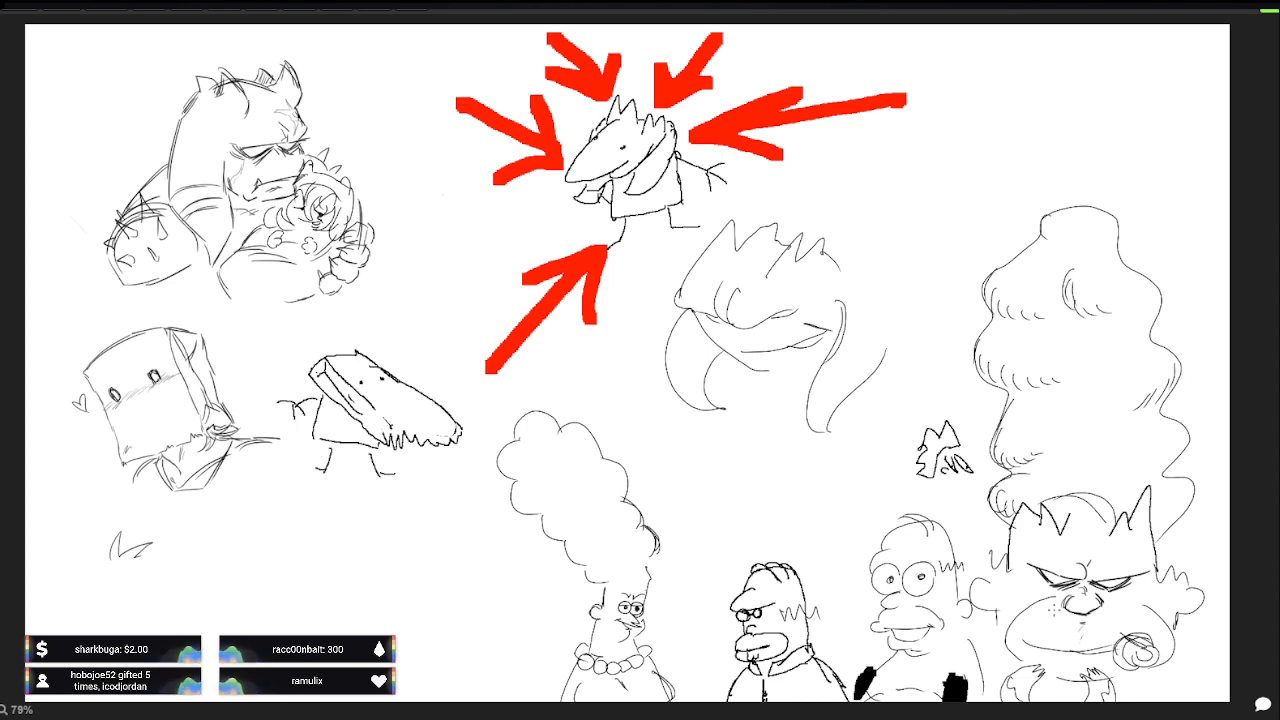
pyautogui.moveTo(1056, 234); pyautogui.dragTo(1086, 248)
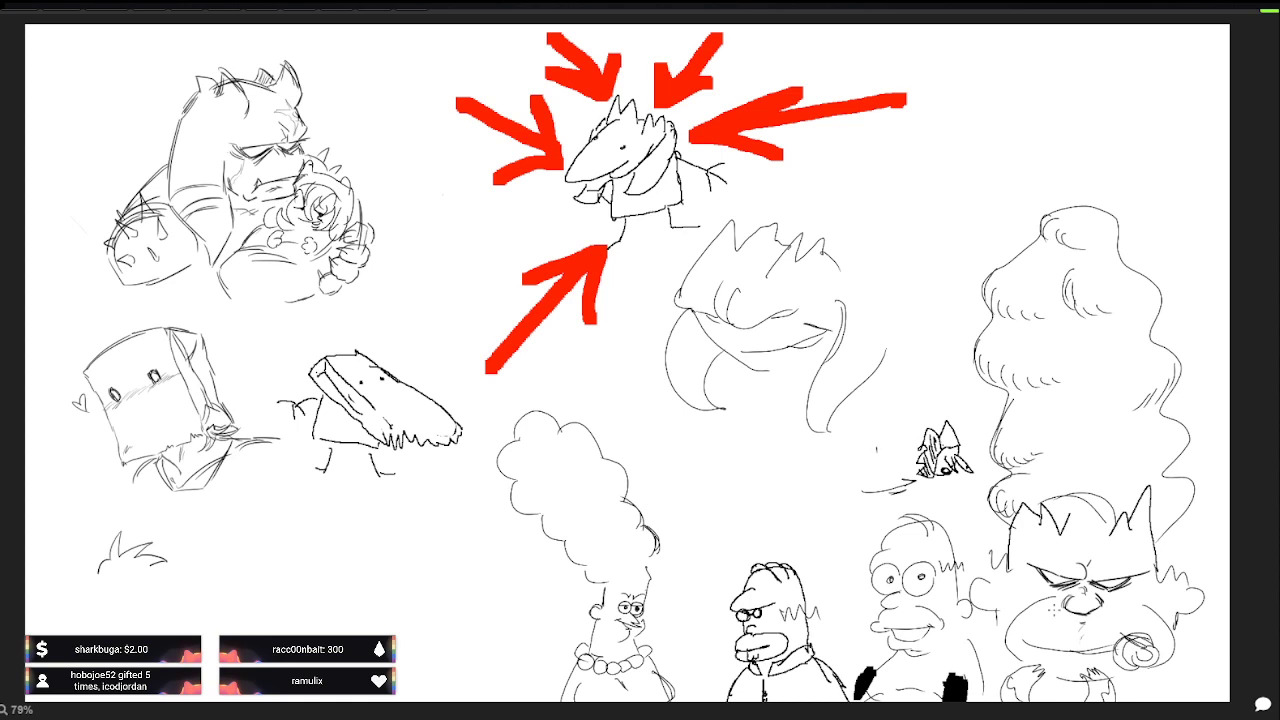
# Step: Sketch the lower-left head's side spikes, jaw and brow, and add the second round eye to the small smiling face
pyautogui.moveTo(96, 575); pyautogui.dragTo(72, 590)
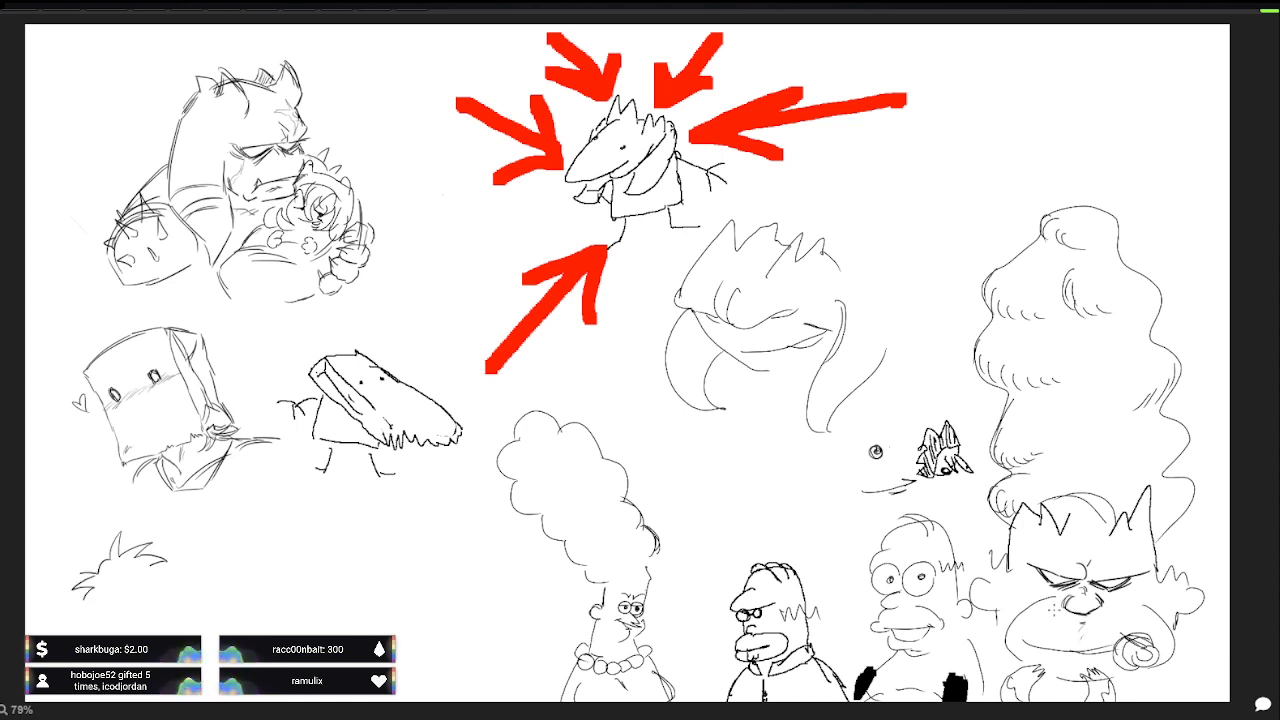
pyautogui.moveTo(890, 447); pyautogui.dragTo(894, 458)
pyautogui.moveTo(88, 600); pyautogui.dragTo(106, 605)
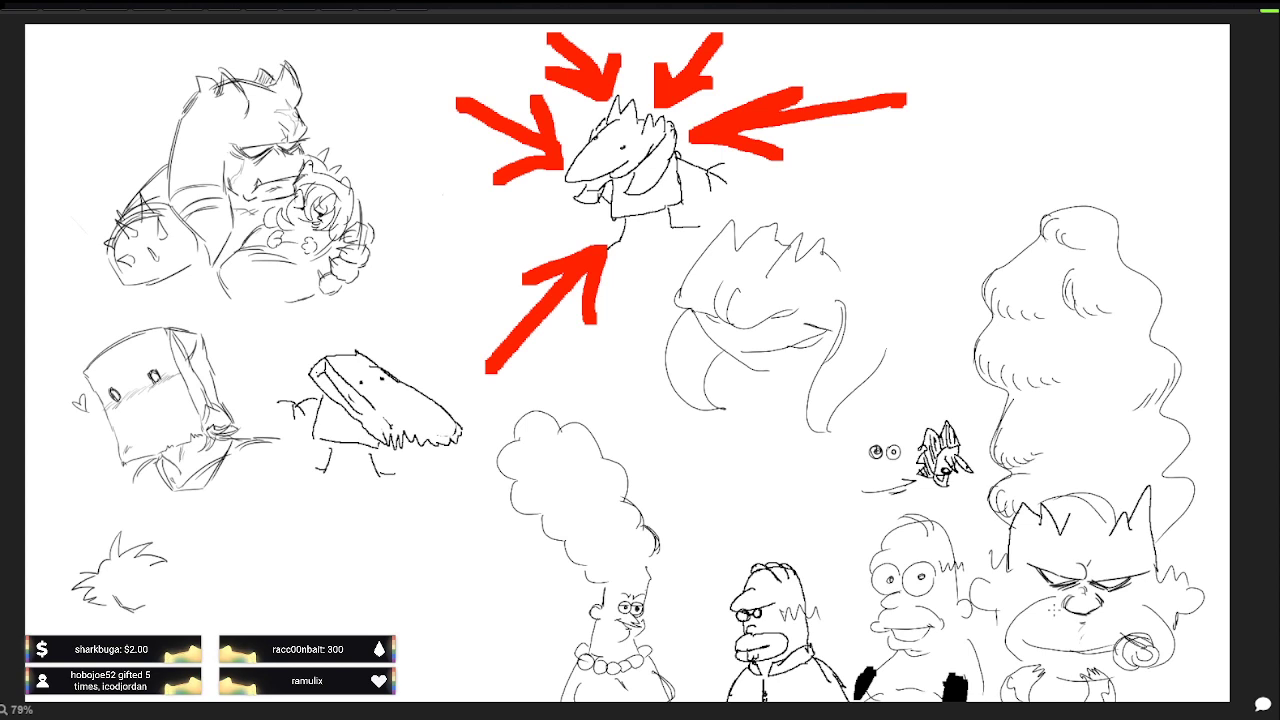
pyautogui.moveTo(152, 588)
pyautogui.mouseDown()
pyautogui.moveTo(148, 604)
pyautogui.moveTo(143, 592)
pyautogui.mouseUp()
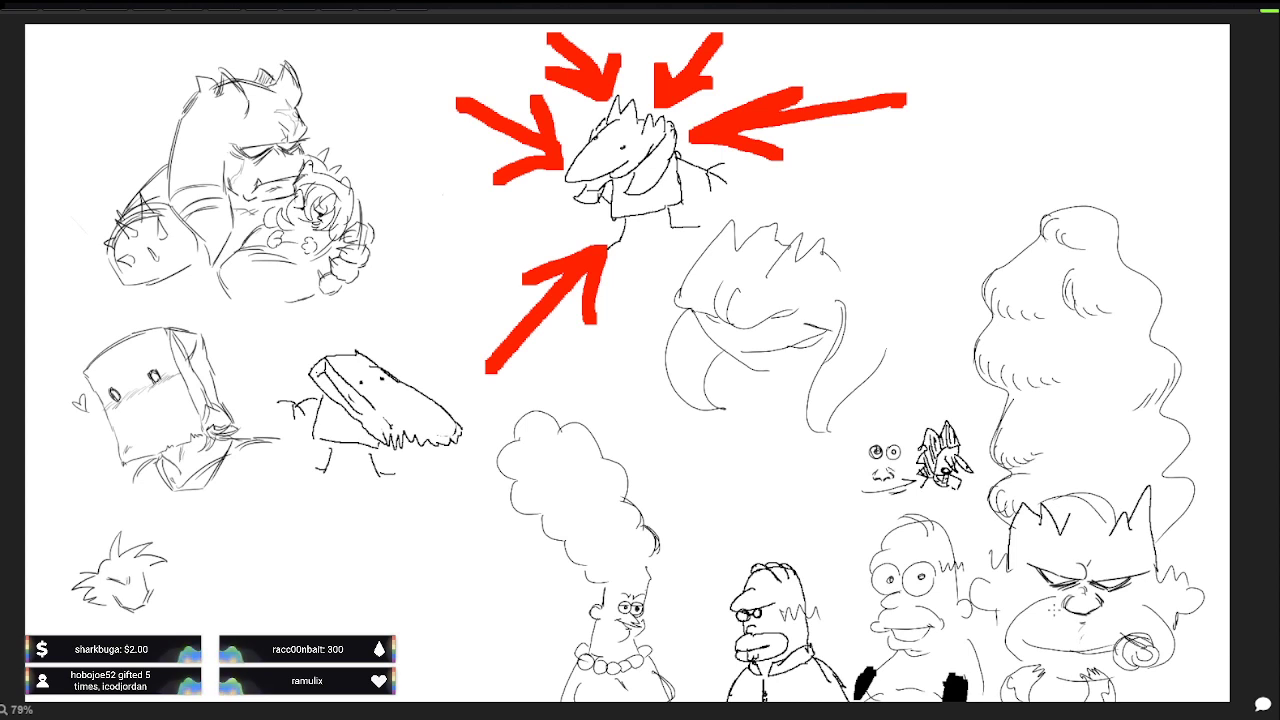
pyautogui.moveTo(131, 564); pyautogui.dragTo(141, 583)
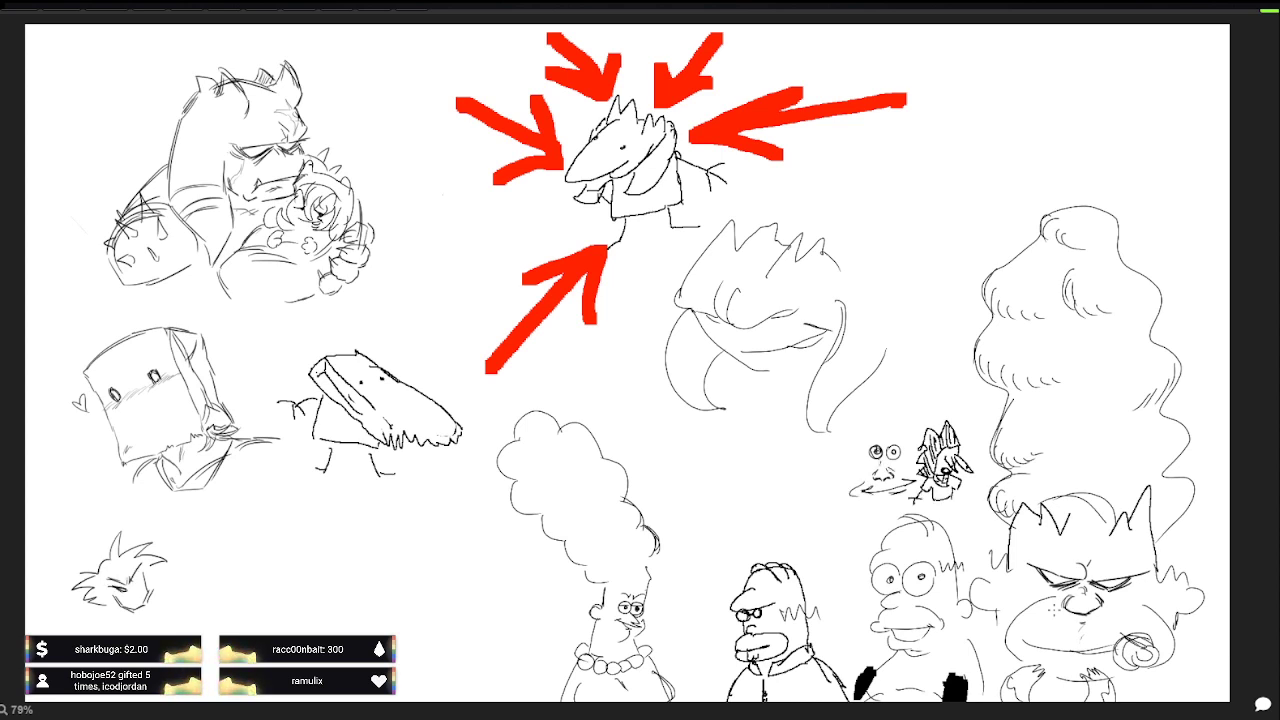
# Step: Draw the small smiling face's side and pointed witch hat with hair, and the neighbouring spiky figure's lower body
pyautogui.moveTo(862, 447); pyautogui.dragTo(862, 480)
pyautogui.moveTo(938, 500)
pyautogui.mouseDown()
pyautogui.moveTo(938, 516)
pyautogui.moveTo(952, 514)
pyautogui.mouseUp()
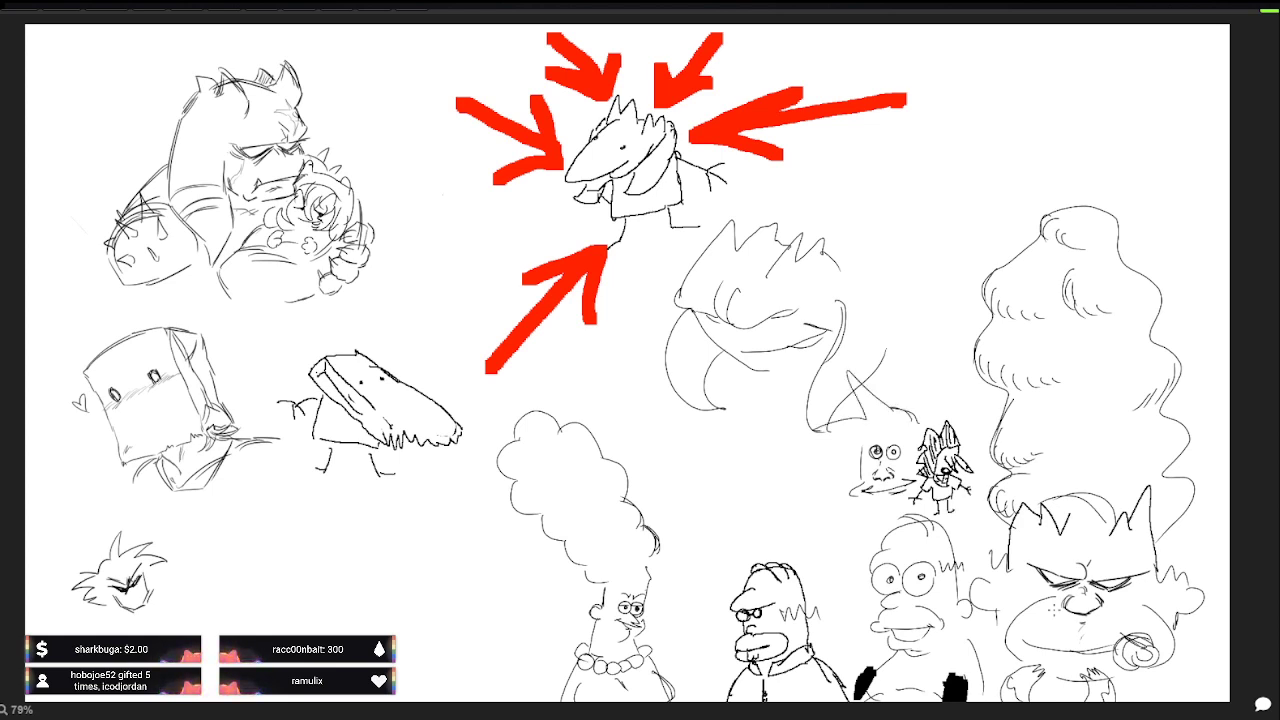
pyautogui.moveTo(858, 432); pyautogui.dragTo(822, 446)
pyautogui.moveTo(856, 450); pyautogui.dragTo(834, 466)
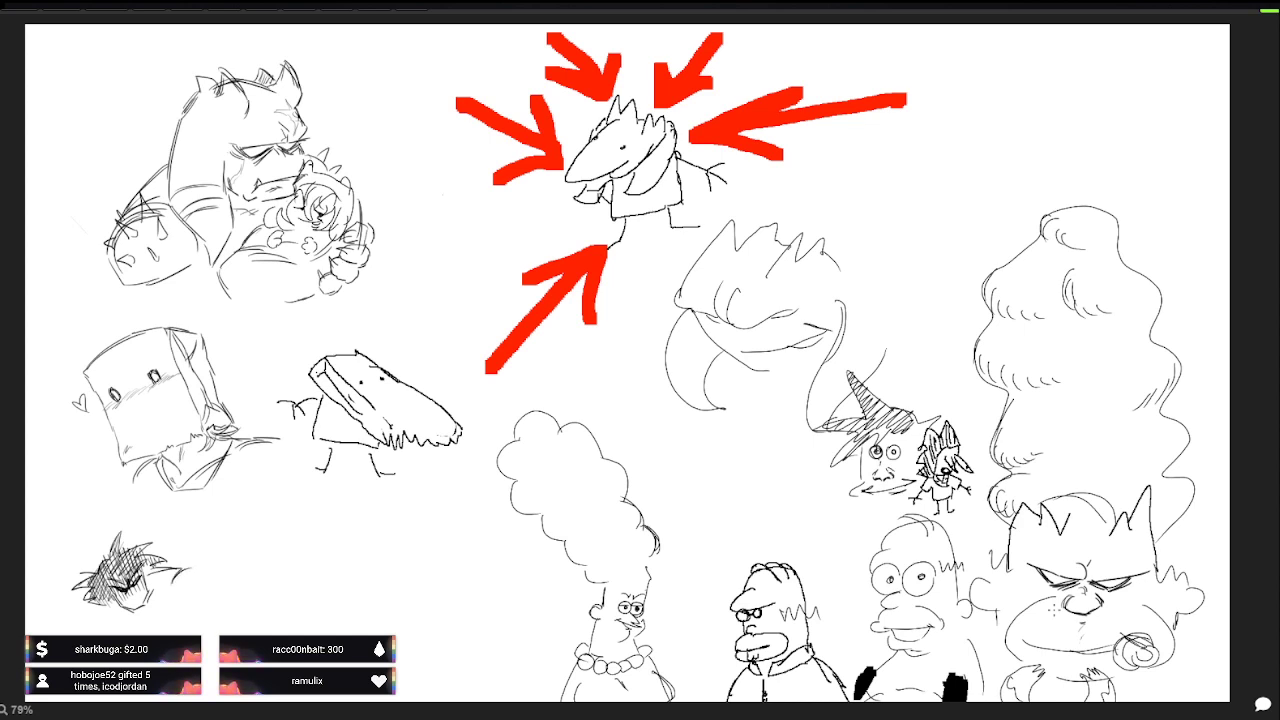
# Step: Sketch the lower-left spiky-haired figure's muscular shoulders and arms, and a small bag-headed figure in a long coat in the upper-right corner
pyautogui.moveTo(174, 570); pyautogui.dragTo(209, 563)
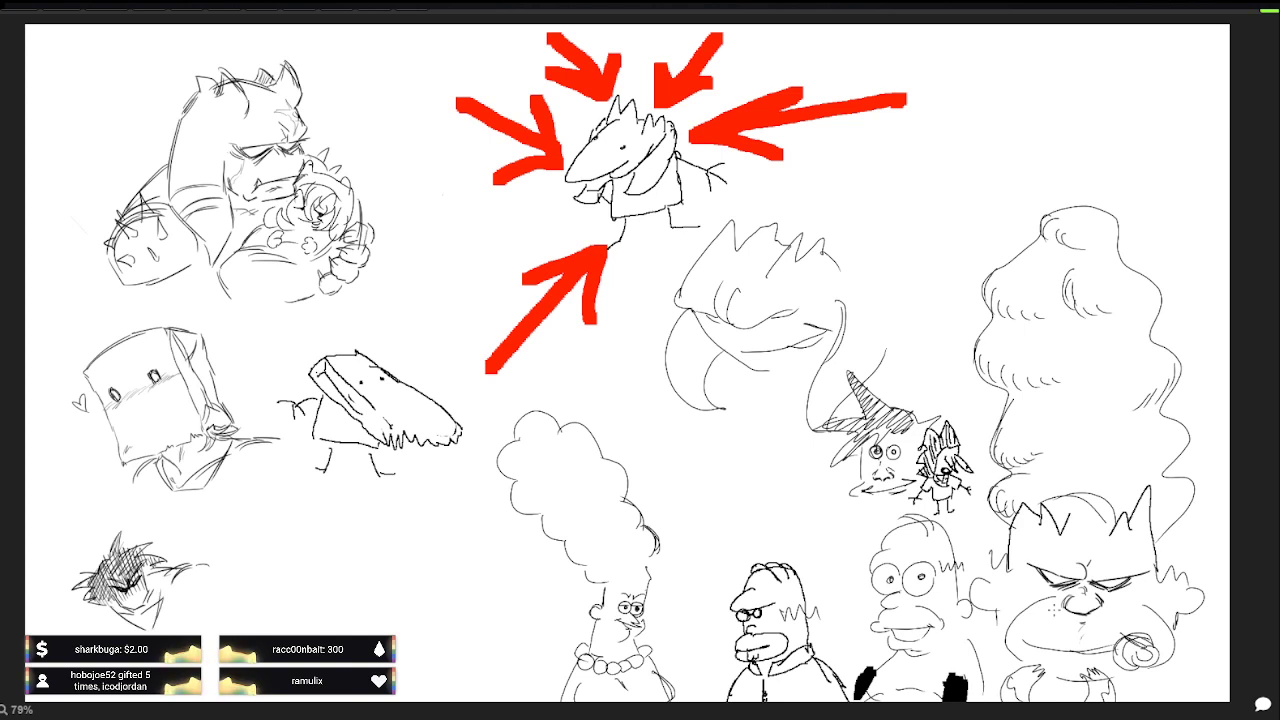
pyautogui.moveTo(712, 483); pyautogui.dragTo(1230, 408)
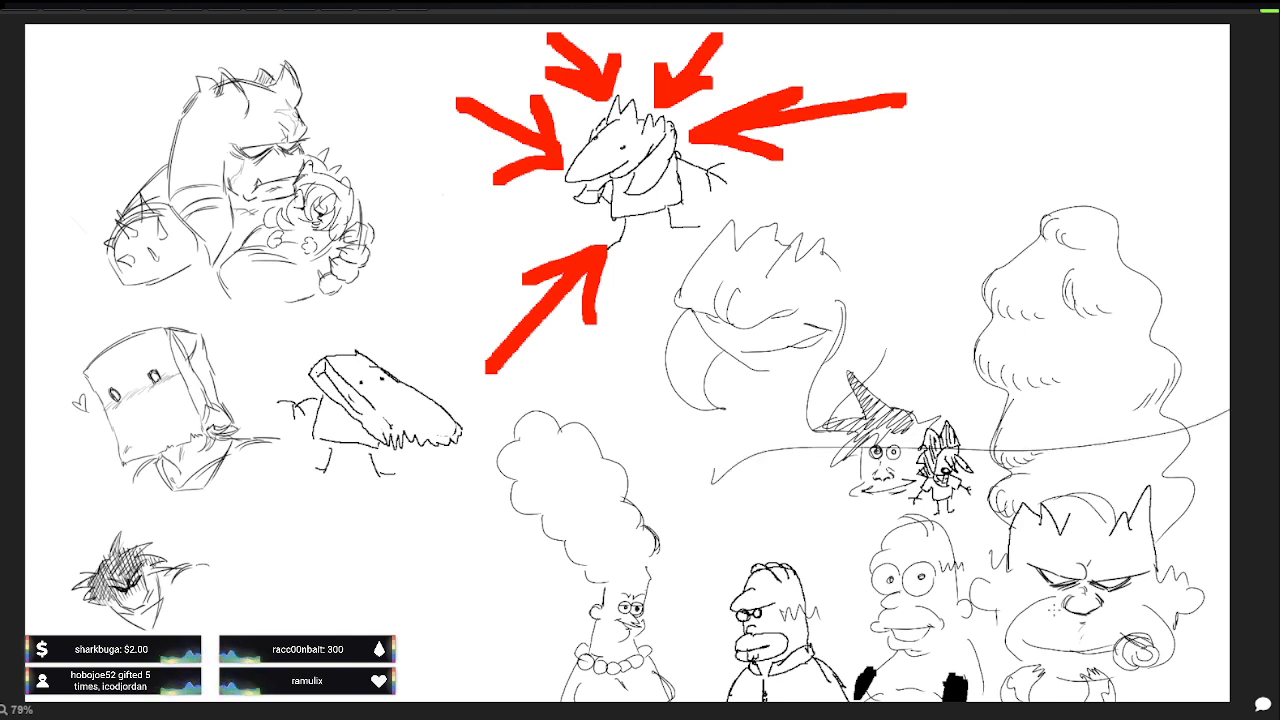
pyautogui.hotkey('ctrl', 'z')
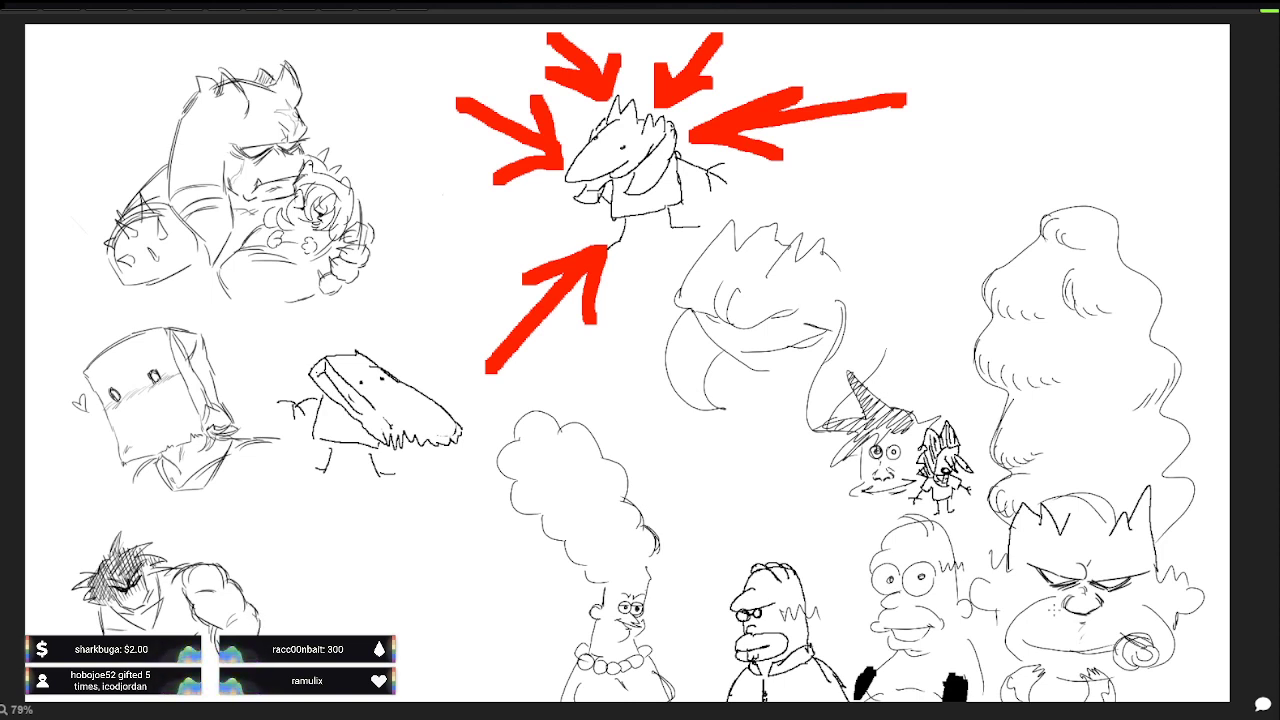
pyautogui.moveTo(88, 591)
pyautogui.mouseDown()
pyautogui.moveTo(74, 621)
pyautogui.moveTo(90, 627)
pyautogui.mouseUp()
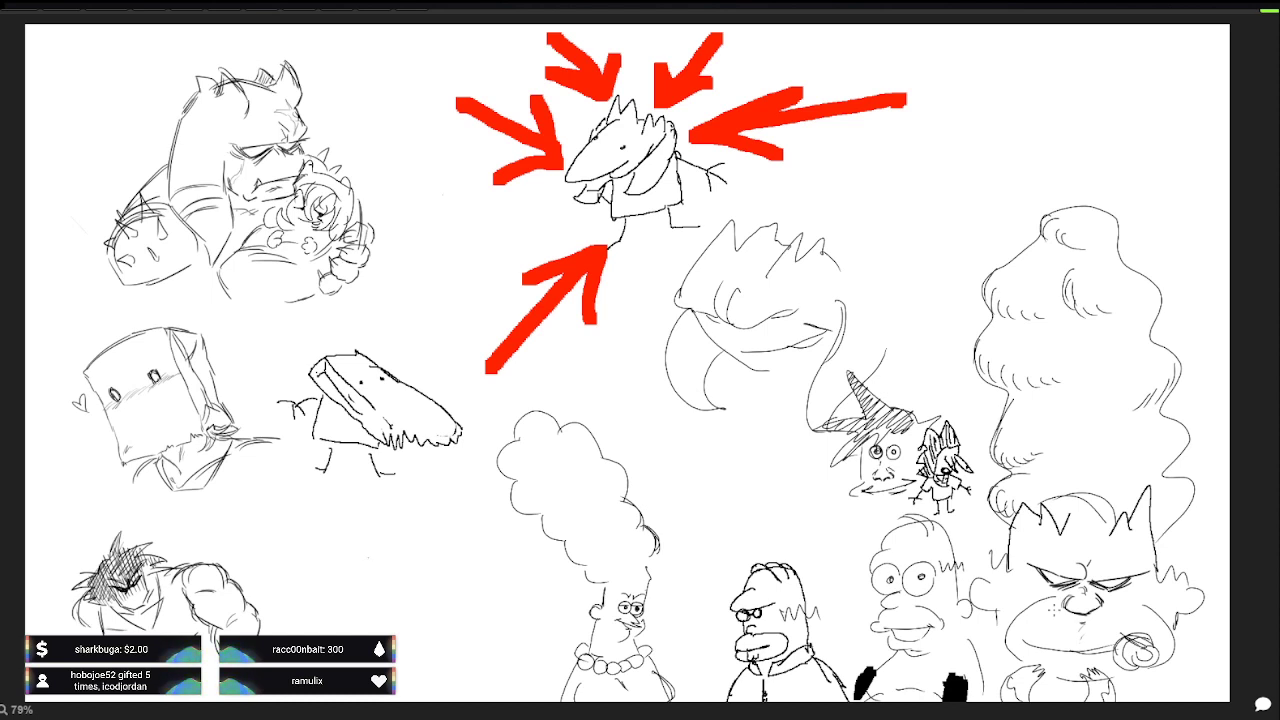
pyautogui.moveTo(1119, 50)
pyautogui.mouseDown()
pyautogui.moveTo(1119, 93)
pyautogui.moveTo(1152, 97)
pyautogui.moveTo(1148, 52)
pyautogui.moveTo(1120, 47)
pyautogui.mouseUp()
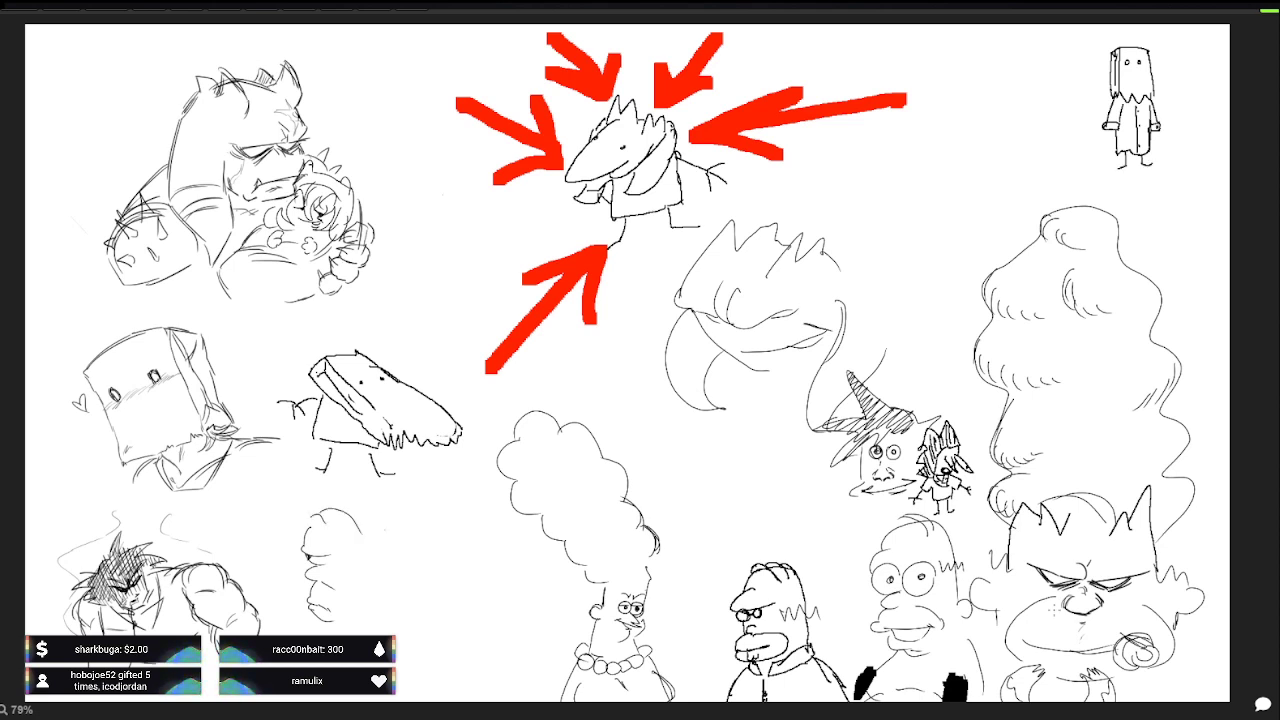
# Step: Undo the curved crown of the lower-left profile face, leaving only its bumpy front outline
pyautogui.hotkey('ctrl', 'z')
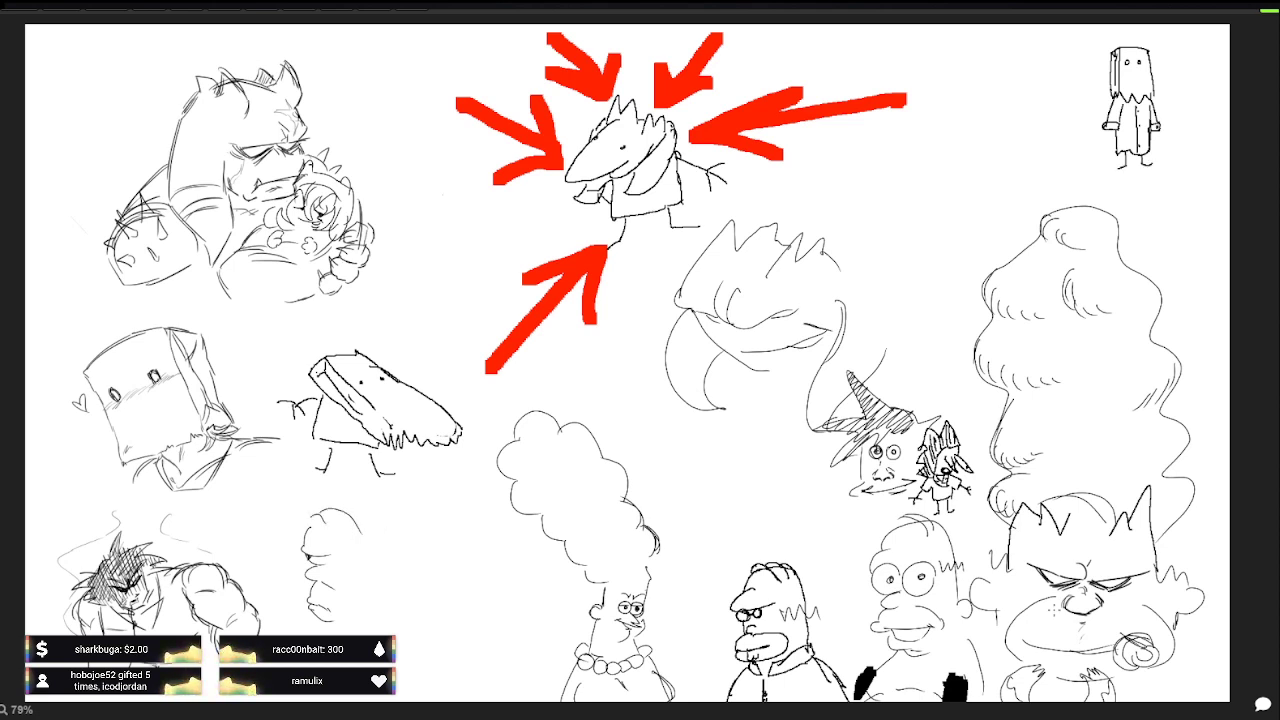
pyautogui.hotkey('ctrl', 'z')
pyautogui.moveTo(344, 550)
pyautogui.mouseDown()
pyautogui.moveTo(398, 606)
pyautogui.moveTo(398, 630)
pyautogui.mouseUp()
pyautogui.hotkey('ctrl', 'z')
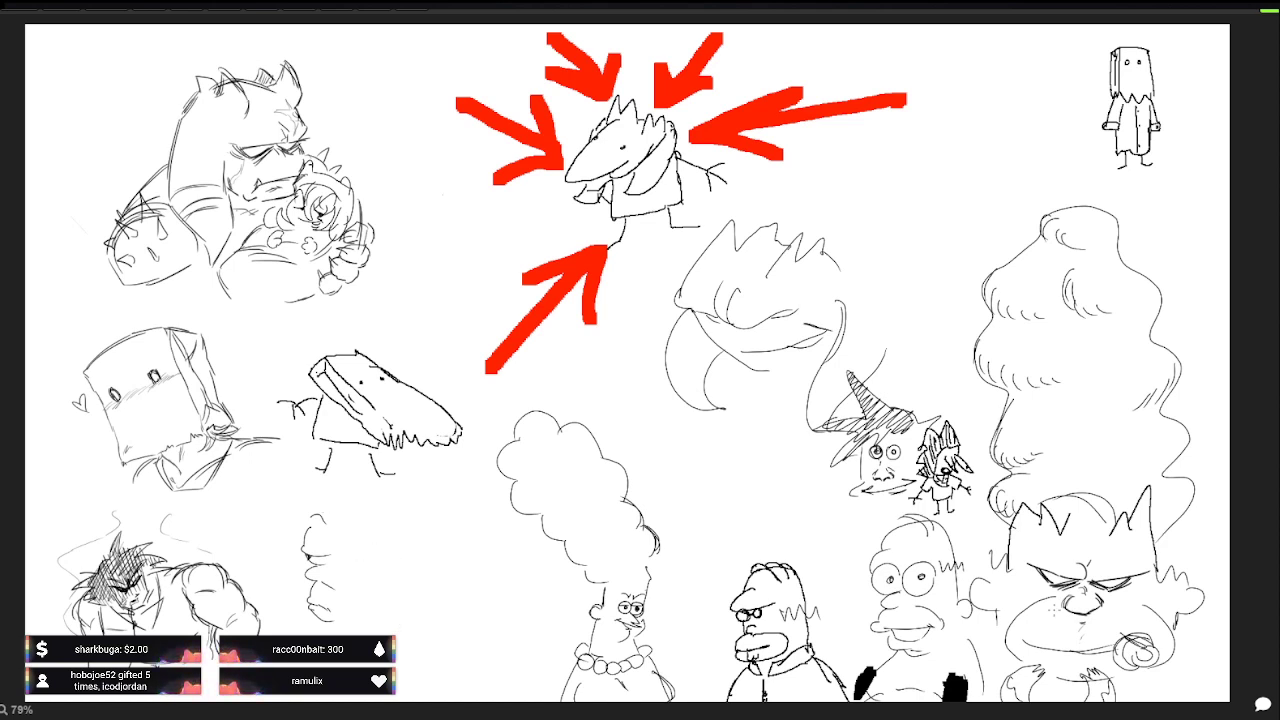
pyautogui.moveTo(308, 516)
pyautogui.mouseDown()
pyautogui.moveTo(336, 499)
pyautogui.moveTo(402, 606)
pyautogui.mouseUp()
pyautogui.hotkey('ctrl', 'z')
pyautogui.moveTo(320, 512)
pyautogui.mouseDown()
pyautogui.moveTo(358, 500)
pyautogui.moveTo(382, 586)
pyautogui.moveTo(415, 628)
pyautogui.mouseUp()
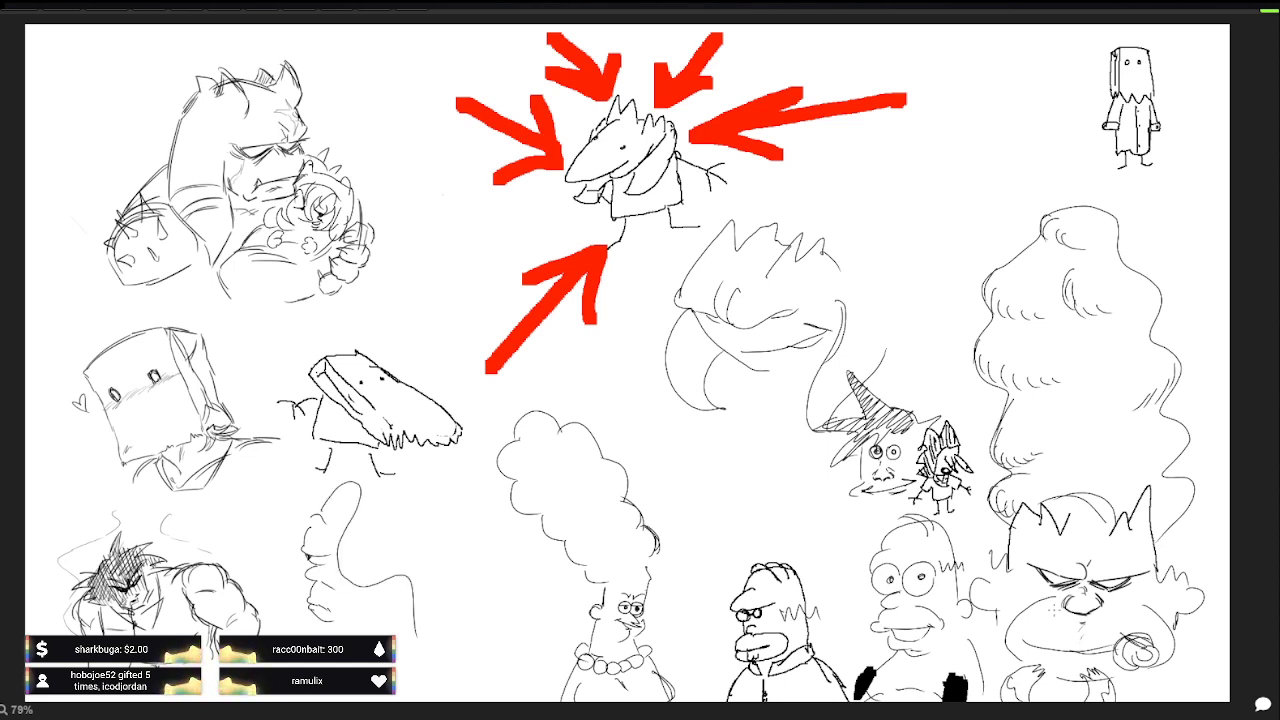
pyautogui.hotkey('ctrl', 'z')
pyautogui.moveTo(326, 530); pyautogui.dragTo(408, 614)
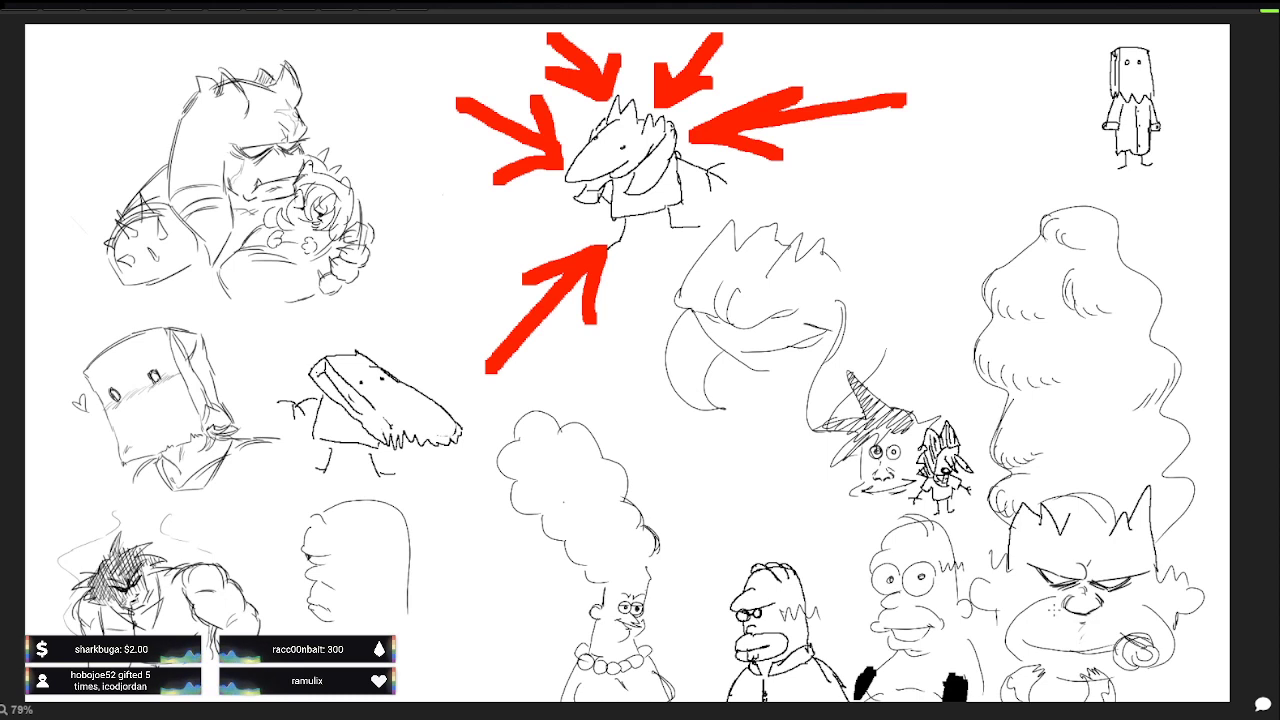
pyautogui.hotkey('ctrl', 'z')
# Step: Draw the lower-left profile's sloping head back, zigzag hair, ear and straight rear edge, plus a small raised finger in front
pyautogui.moveTo(328, 516); pyautogui.dragTo(405, 655)
pyautogui.moveTo(325, 511)
pyautogui.mouseDown()
pyautogui.moveTo(399, 519)
pyautogui.moveTo(362, 494)
pyautogui.moveTo(396, 504)
pyautogui.mouseUp()
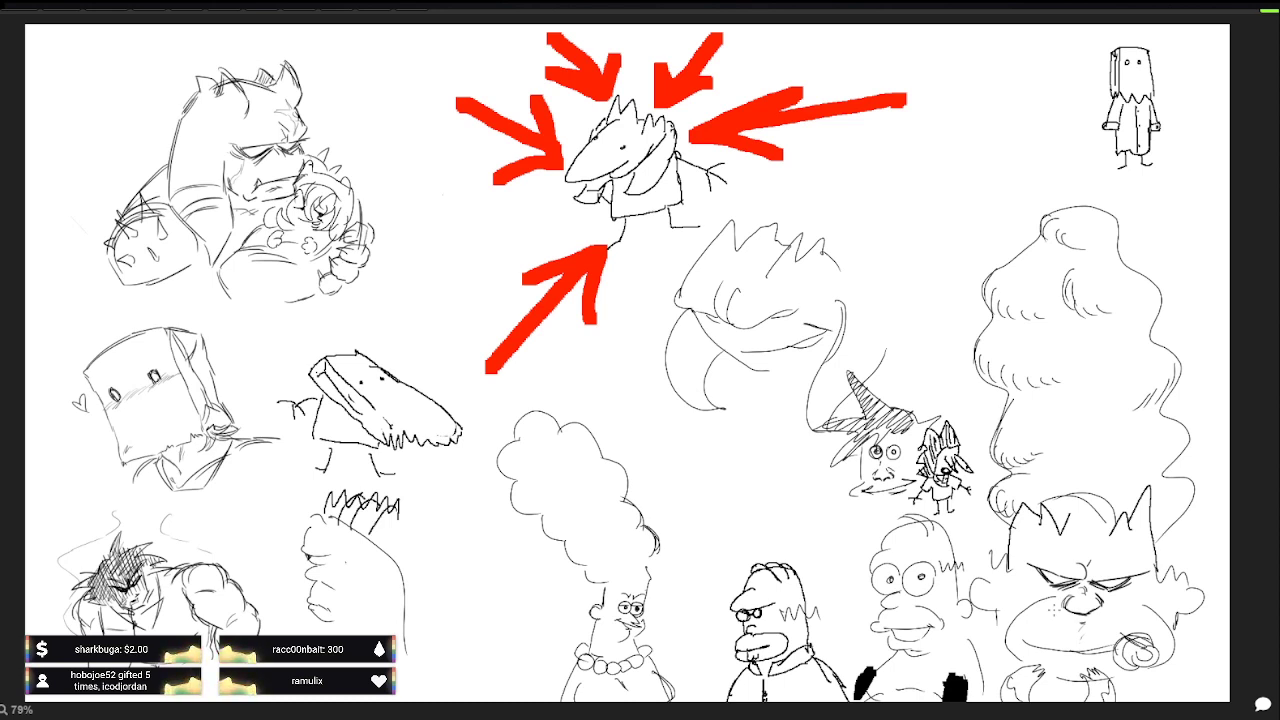
pyautogui.moveTo(345, 572)
pyautogui.mouseDown()
pyautogui.moveTo(363, 562)
pyautogui.moveTo(354, 594)
pyautogui.mouseUp()
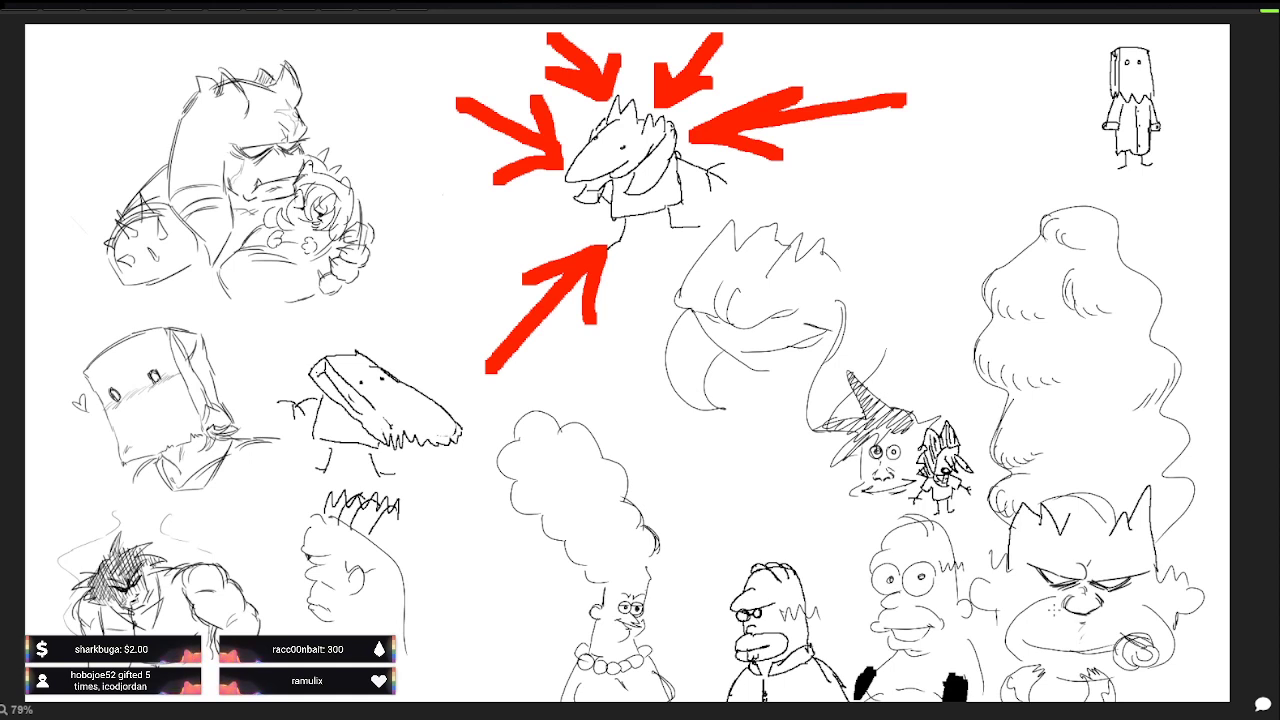
pyautogui.moveTo(401, 518); pyautogui.dragTo(401, 652)
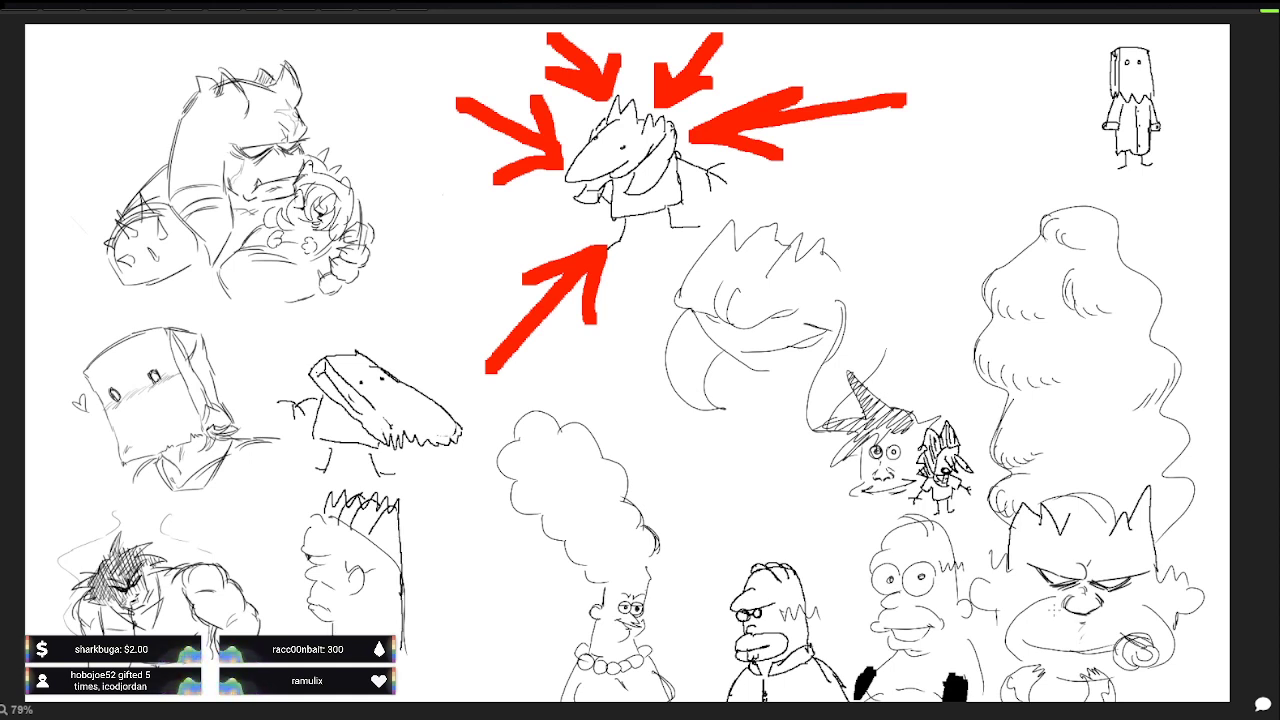
pyautogui.moveTo(292, 613); pyautogui.dragTo(290, 634)
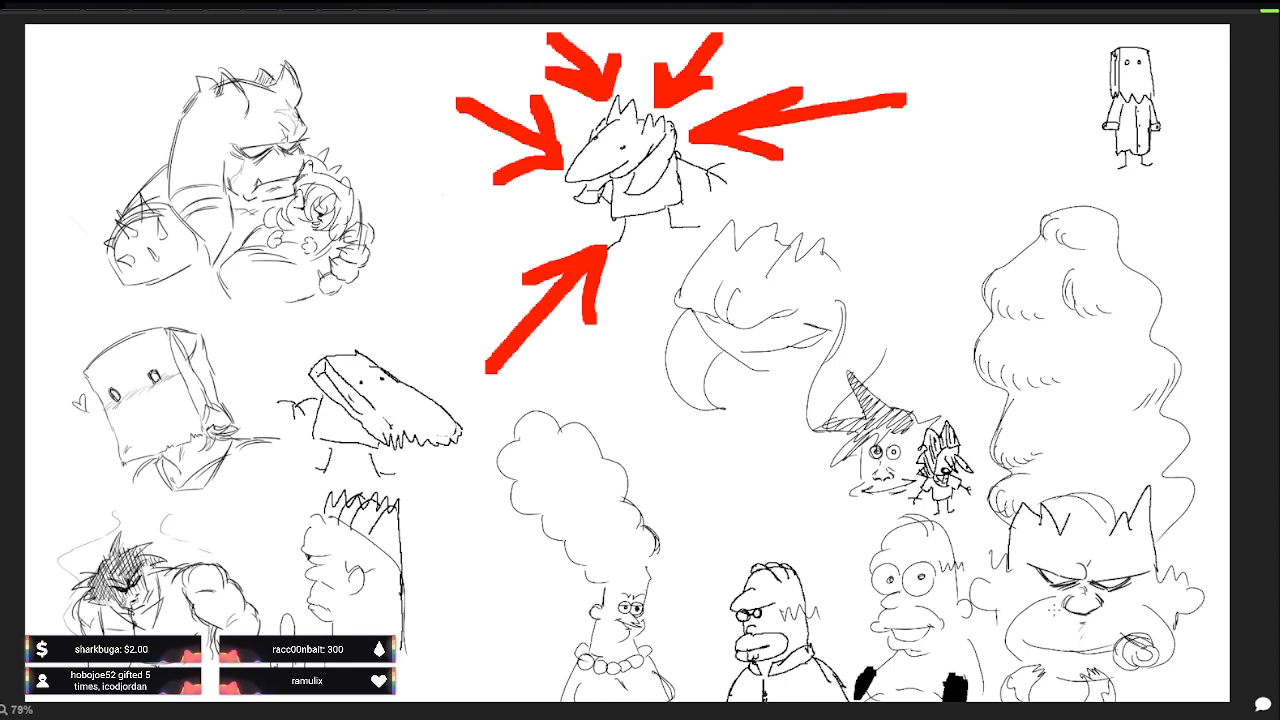
# Step: Sketch a bushy-haired silhouette beside the cloud-haired figure and shade it with horizontal hatching from the hair down to the shoulders
pyautogui.moveTo(482, 495)
pyautogui.mouseDown()
pyautogui.moveTo(440, 550)
pyautogui.moveTo(464, 588)
pyautogui.mouseUp()
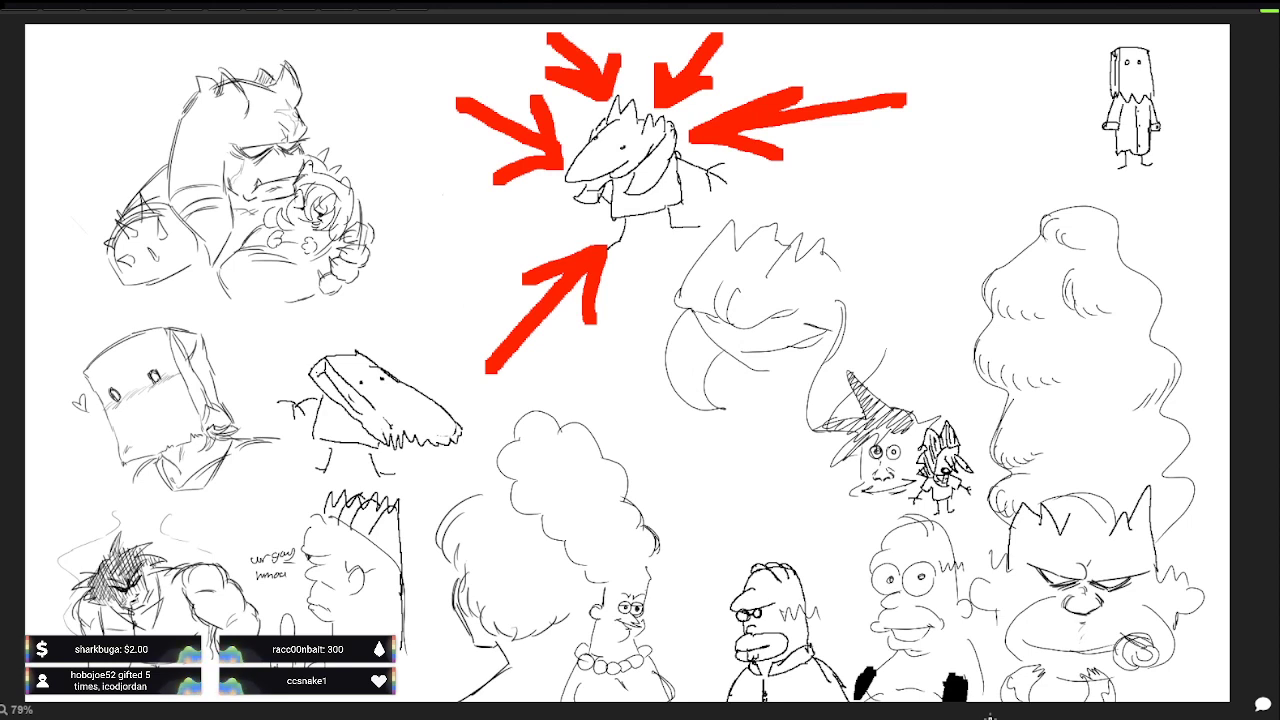
pyautogui.moveTo(442, 491)
pyautogui.mouseDown()
pyautogui.moveTo(490, 492)
pyautogui.moveTo(538, 540)
pyautogui.mouseUp()
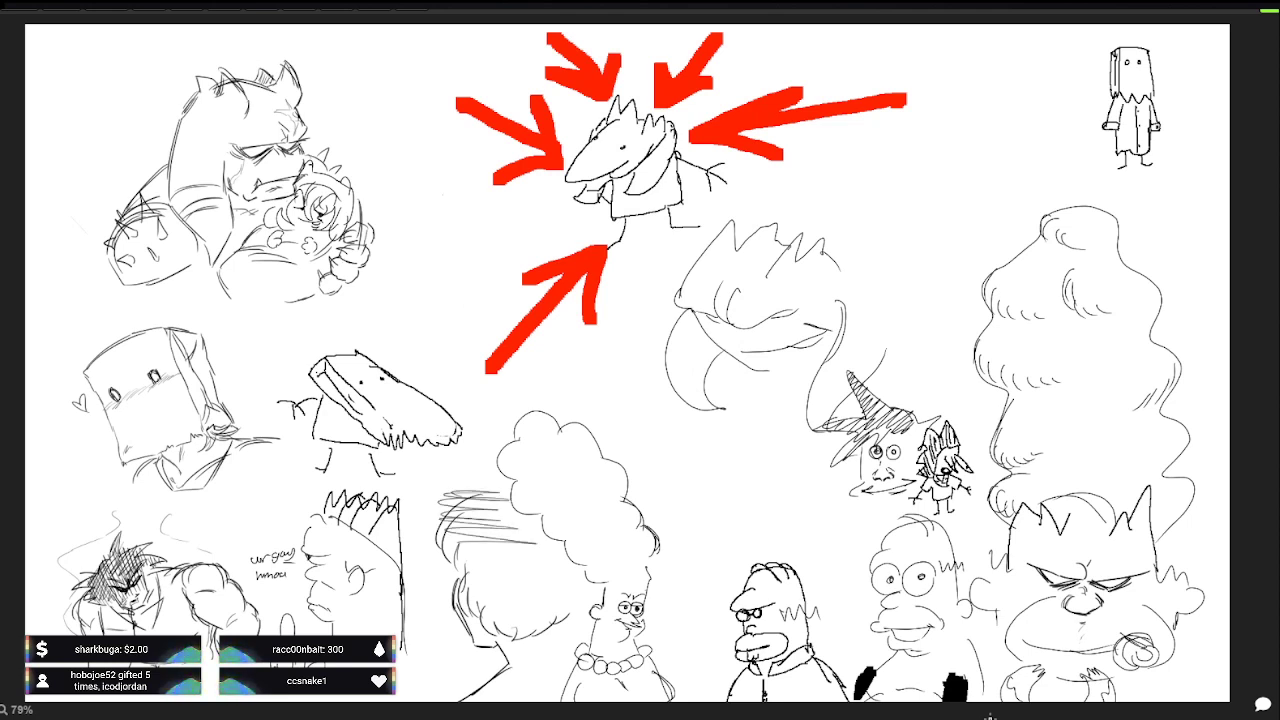
pyautogui.moveTo(458, 548); pyautogui.dragTo(550, 570)
pyautogui.moveTo(470, 572)
pyautogui.mouseDown()
pyautogui.moveTo(554, 586)
pyautogui.moveTo(568, 604)
pyautogui.mouseUp()
pyautogui.moveTo(448, 612); pyautogui.dragTo(556, 636)
pyautogui.moveTo(486, 638)
pyautogui.mouseDown()
pyautogui.moveTo(552, 646)
pyautogui.moveTo(484, 688)
pyautogui.mouseUp()
pyautogui.moveTo(516, 686); pyautogui.dragTo(472, 704)
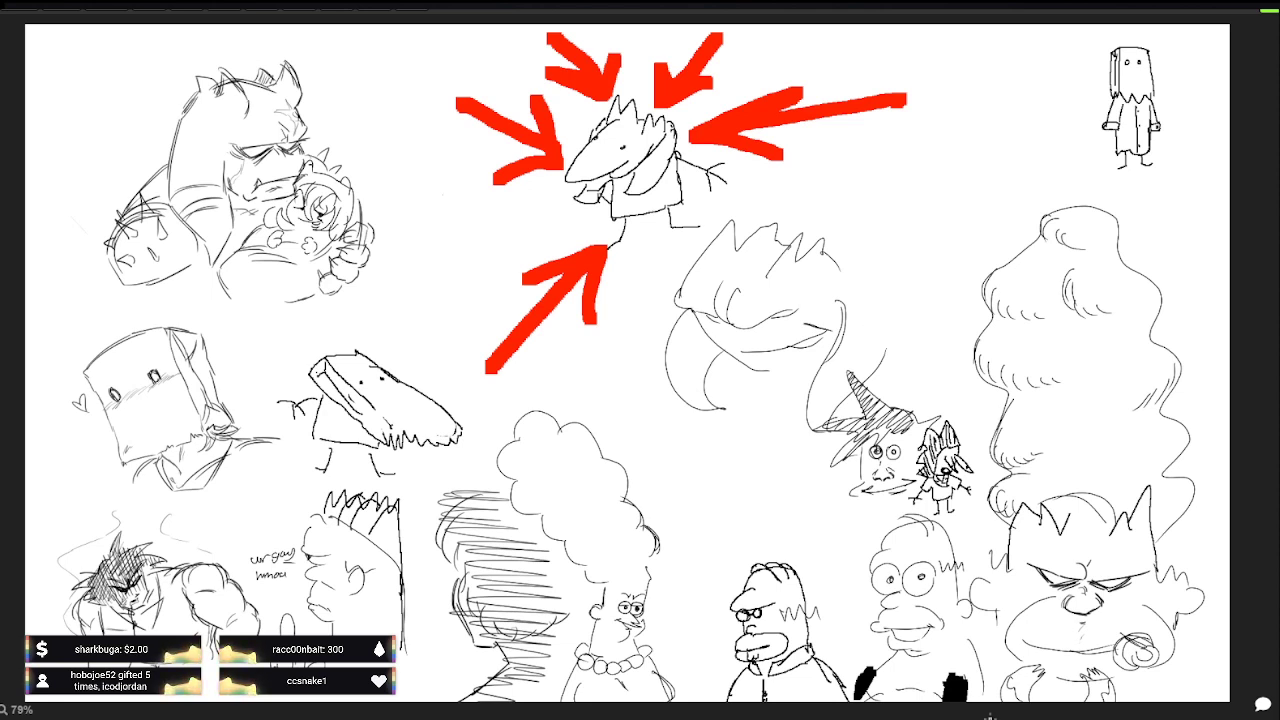
# Step: Draw a larger ragged-edged bag head with broad shoulders and sweeping arm lines beside the small coat-wearing figure
pyautogui.moveTo(1057, 62)
pyautogui.mouseDown()
pyautogui.moveTo(1070, 104)
pyautogui.moveTo(1083, 86)
pyautogui.moveTo(1056, 58)
pyautogui.mouseUp()
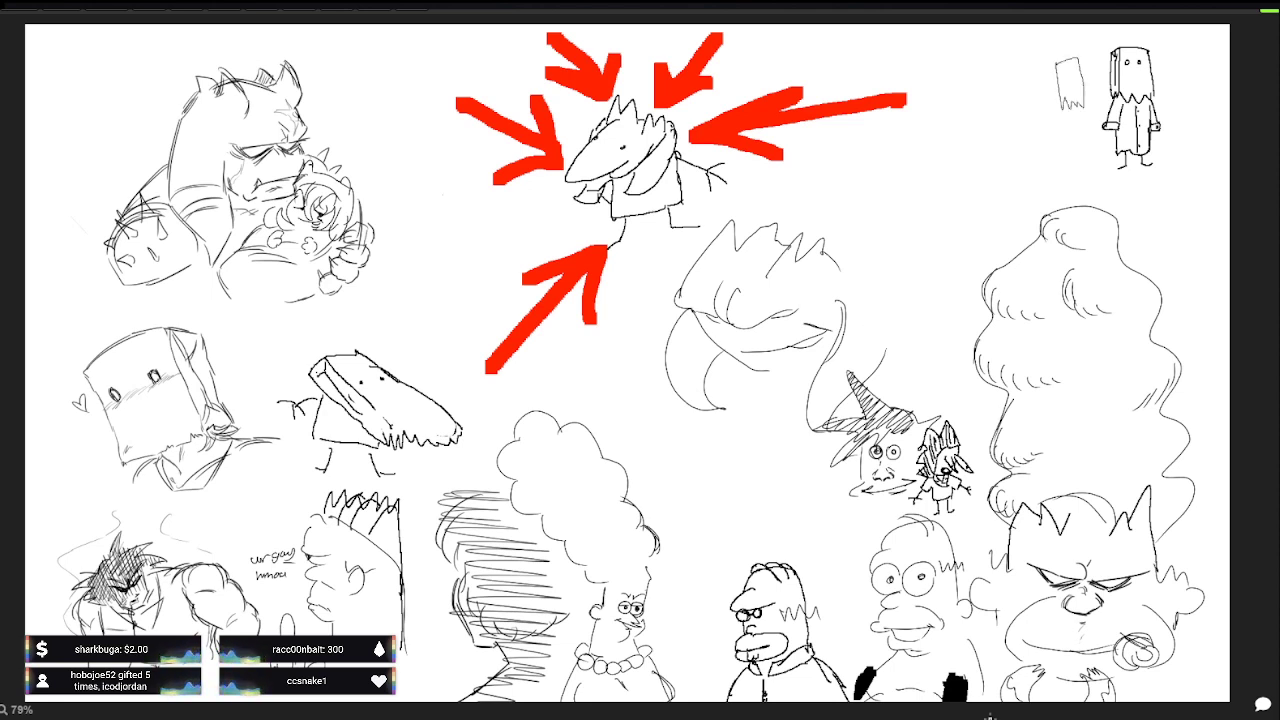
pyautogui.hotkey('ctrl', 'z')
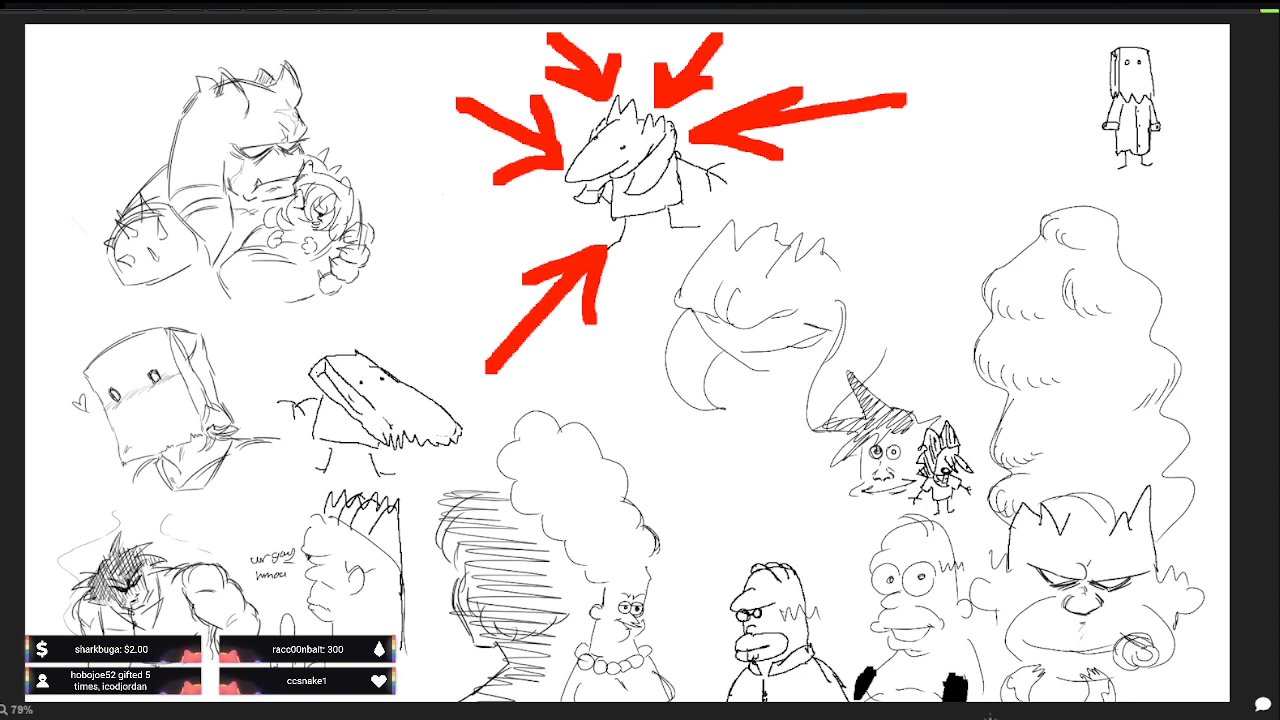
pyautogui.moveTo(1038, 54)
pyautogui.mouseDown()
pyautogui.moveTo(1056, 98)
pyautogui.moveTo(1074, 44)
pyautogui.moveTo(1096, 100)
pyautogui.moveTo(1102, 50)
pyautogui.mouseUp()
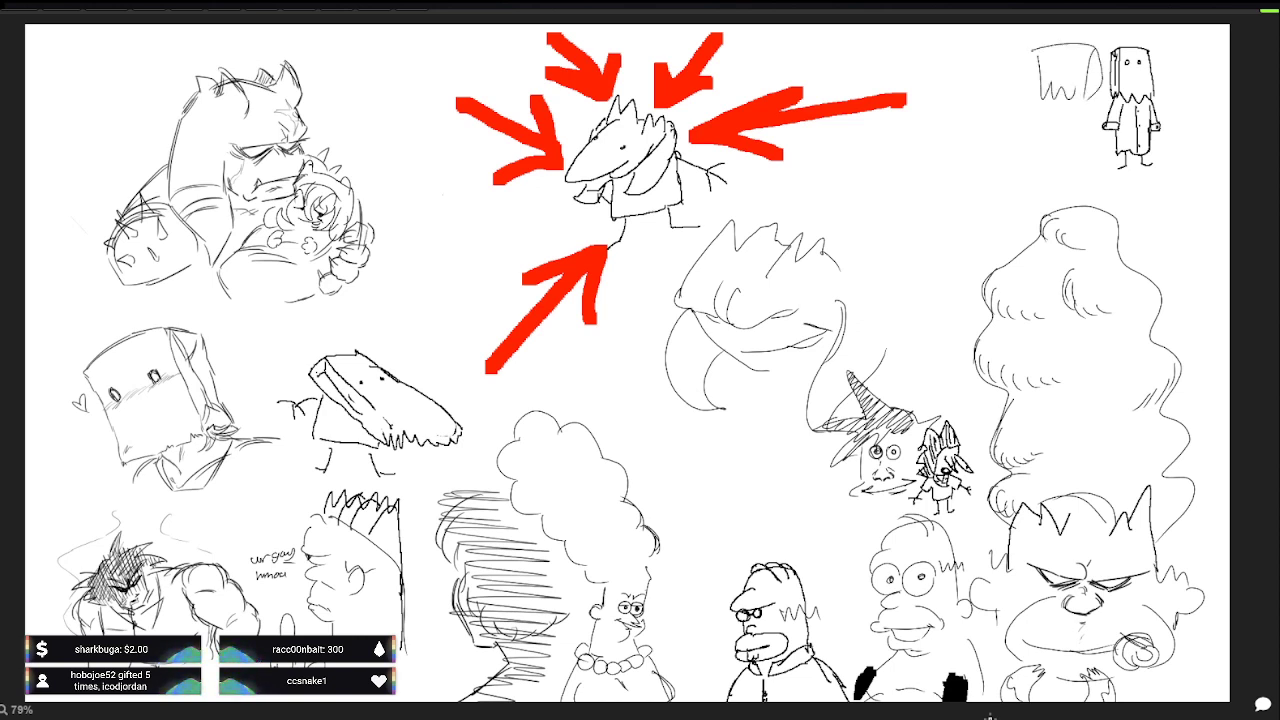
pyautogui.moveTo(1048, 97)
pyautogui.mouseDown()
pyautogui.moveTo(995, 168)
pyautogui.moveTo(1115, 162)
pyautogui.mouseUp()
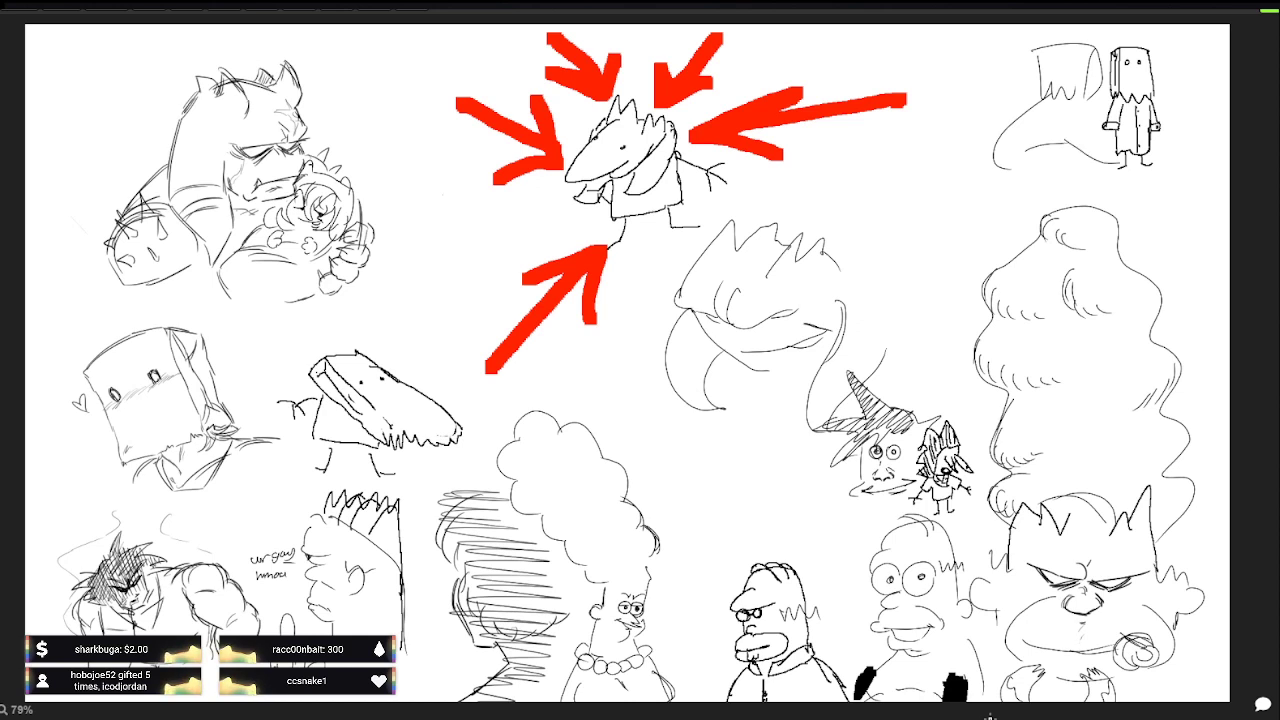
pyautogui.moveTo(1024, 186)
pyautogui.mouseDown()
pyautogui.moveTo(1066, 180)
pyautogui.moveTo(968, 218)
pyautogui.mouseUp()
pyautogui.moveTo(1122, 166); pyautogui.dragTo(1136, 198)
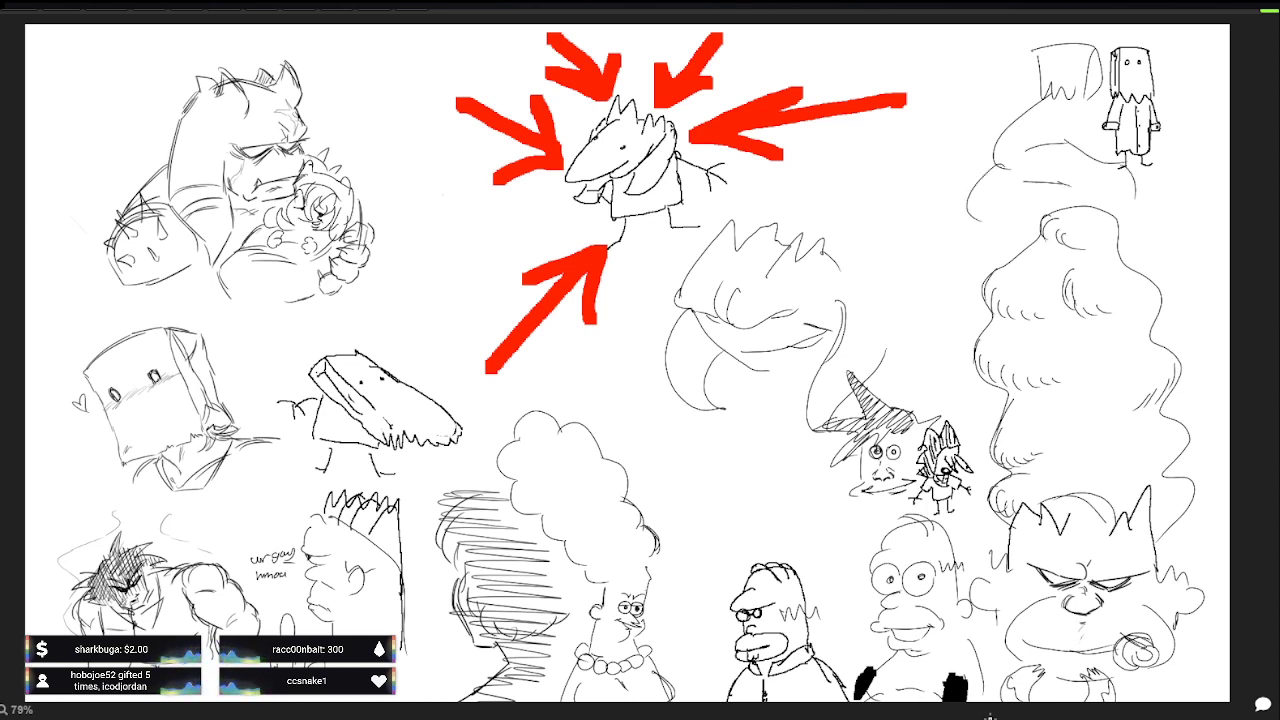
# Step: Add the larger bag-headed figure's eyes, torso marks and a big outer arm curve
pyautogui.moveTo(1032, 194); pyautogui.dragTo(1042, 215)
pyautogui.moveTo(1167, 55); pyautogui.dragTo(1178, 97)
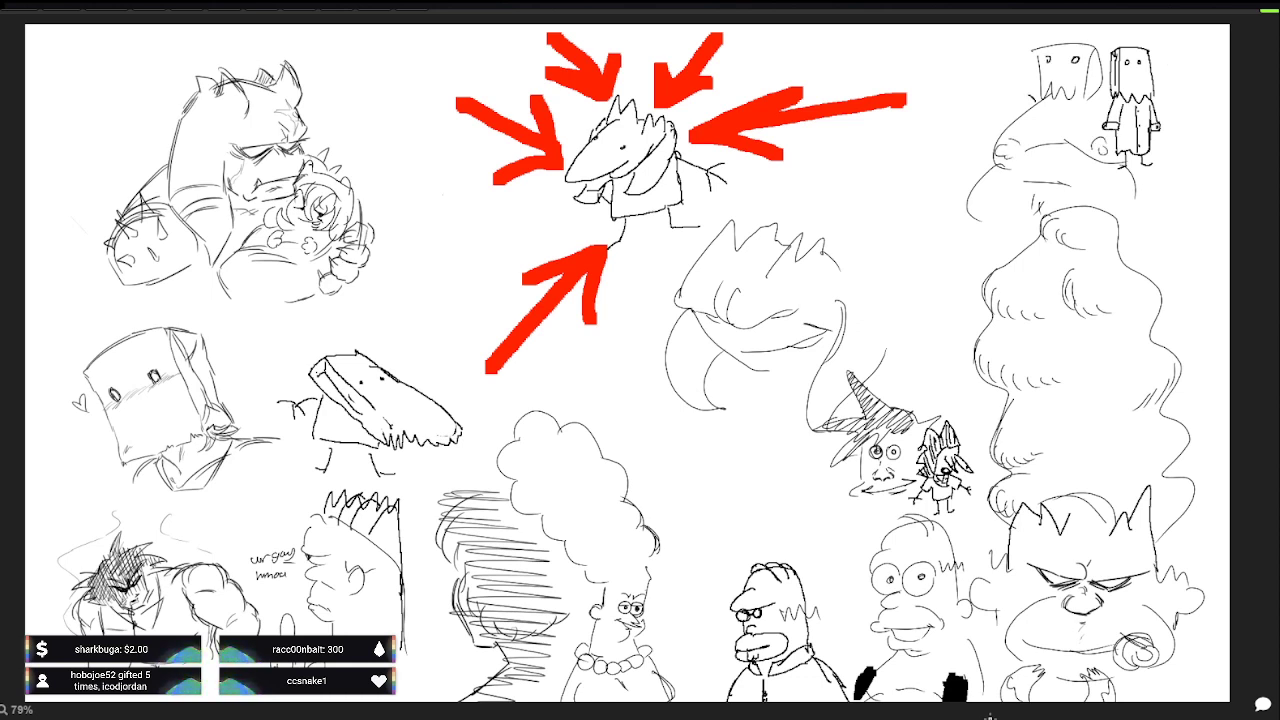
pyautogui.moveTo(1030, 100); pyautogui.dragTo(1003, 72)
pyautogui.moveTo(993, 112)
pyautogui.mouseDown()
pyautogui.moveTo(973, 162)
pyautogui.moveTo(945, 180)
pyautogui.moveTo(938, 218)
pyautogui.mouseUp()
pyautogui.moveTo(1000, 56)
pyautogui.mouseDown()
pyautogui.moveTo(1012, 70)
pyautogui.moveTo(1016, 40)
pyautogui.moveTo(1034, 48)
pyautogui.mouseUp()
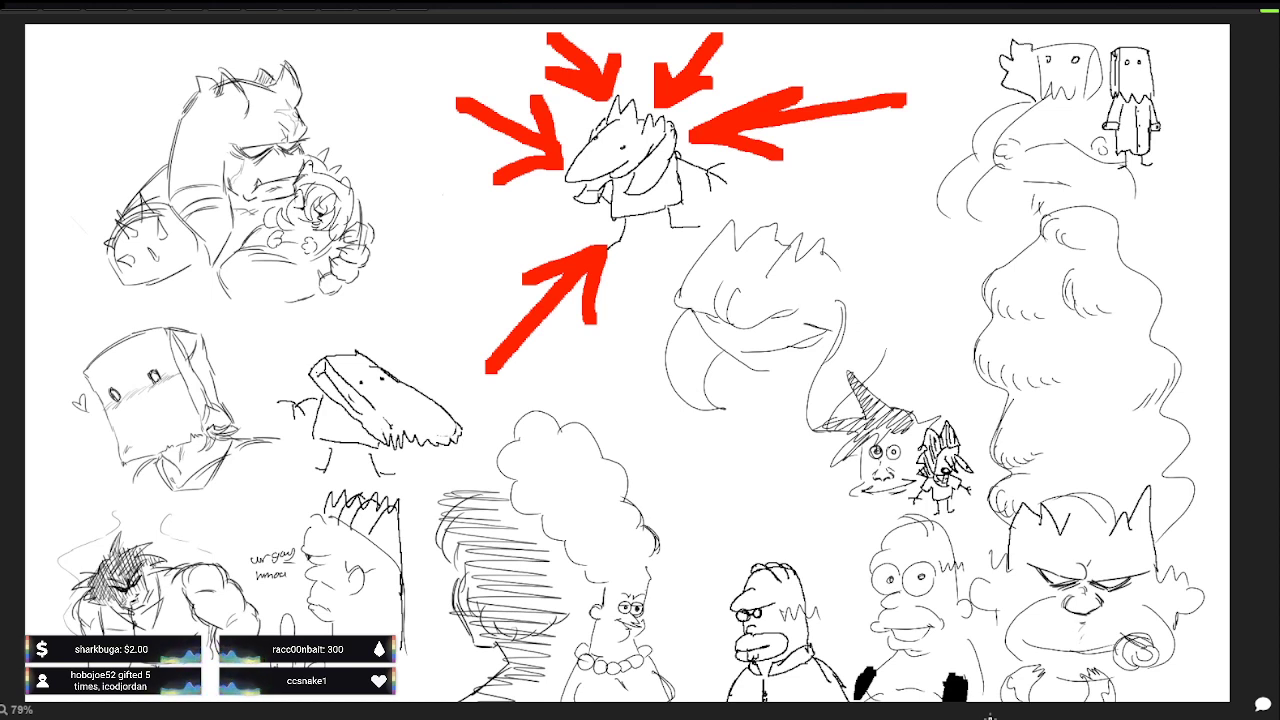
pyautogui.hotkey('ctrl', 'z')
pyautogui.hotkey('ctrl', 'z')
pyautogui.hotkey('ctrl', 'z')
pyautogui.hotkey('ctrl', 'z')
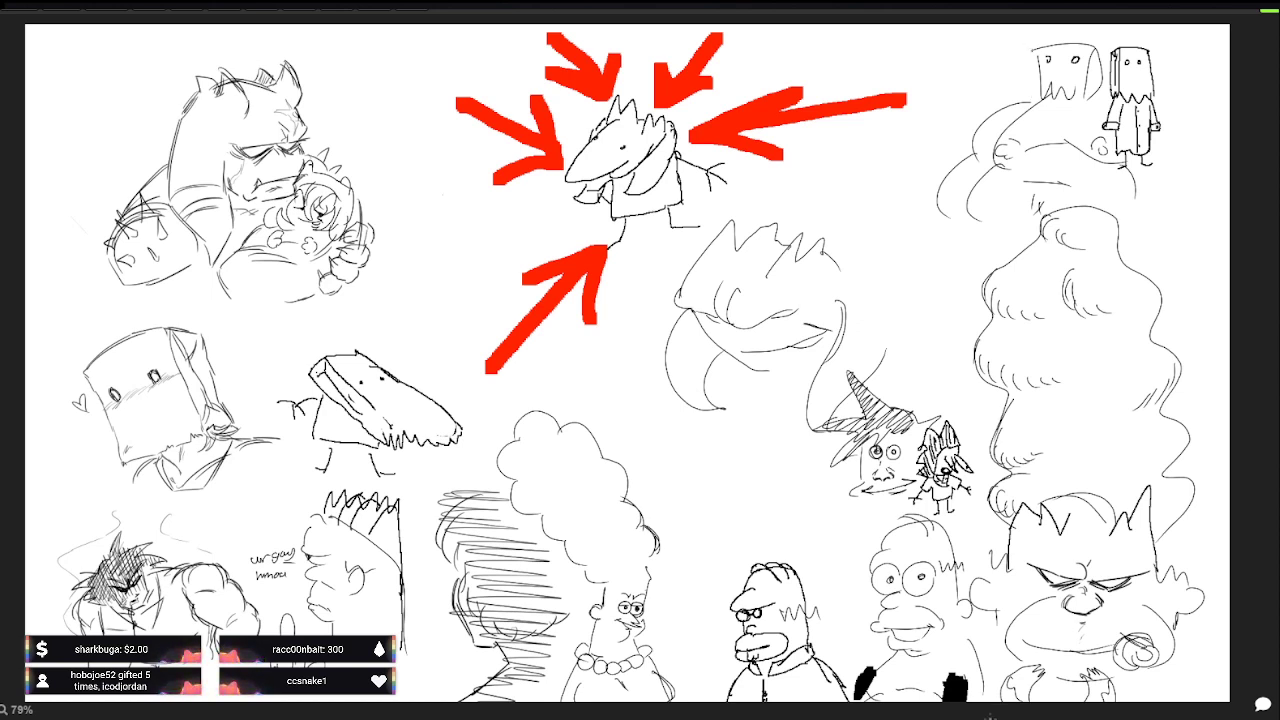
# Step: Draw the larger bag-headed figure's raised arm and open hand, and scribble a tiny dark bag-headed figure in the upper-right corner
pyautogui.moveTo(1071, 103); pyautogui.dragTo(1051, 121)
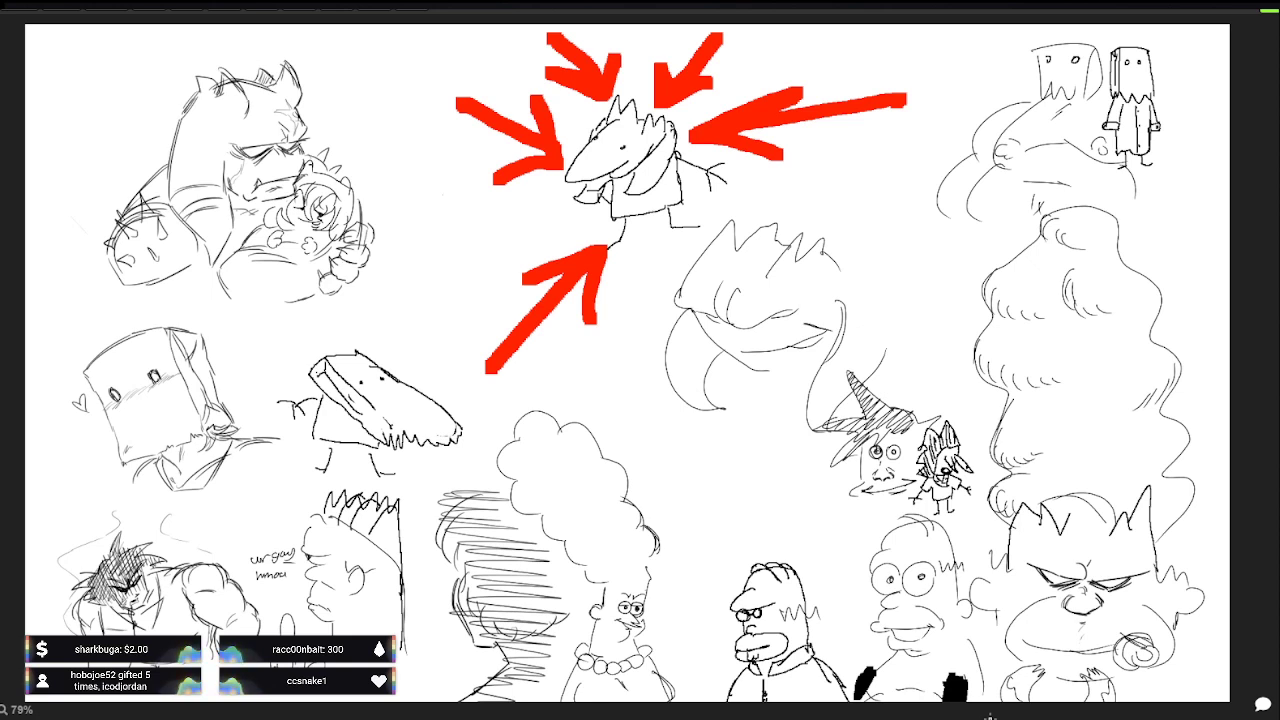
pyautogui.moveTo(1178, 62)
pyautogui.mouseDown()
pyautogui.moveTo(1184, 92)
pyautogui.moveTo(1206, 90)
pyautogui.moveTo(1195, 73)
pyautogui.mouseUp()
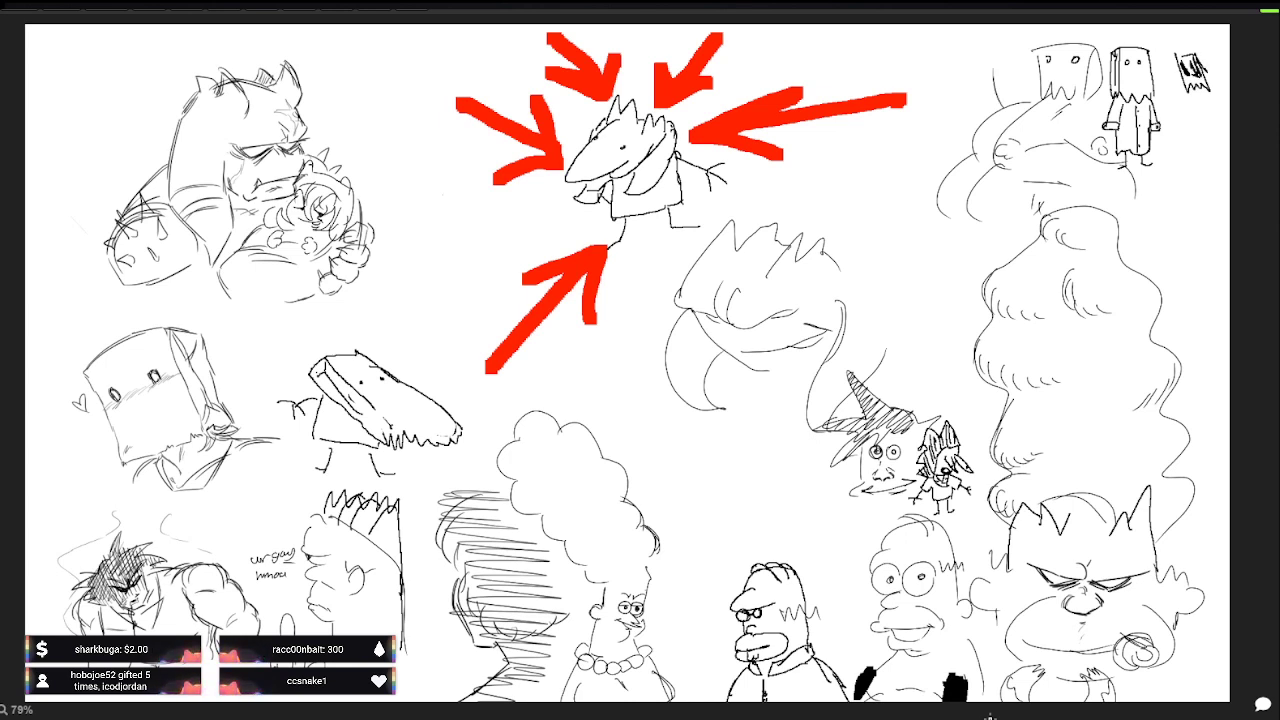
pyautogui.moveTo(1000, 54); pyautogui.dragTo(996, 70)
pyautogui.moveTo(1198, 88)
pyautogui.mouseDown()
pyautogui.moveTo(1210, 144)
pyautogui.moveTo(1204, 130)
pyautogui.mouseUp()
pyautogui.moveTo(1200, 90); pyautogui.dragTo(1210, 110)
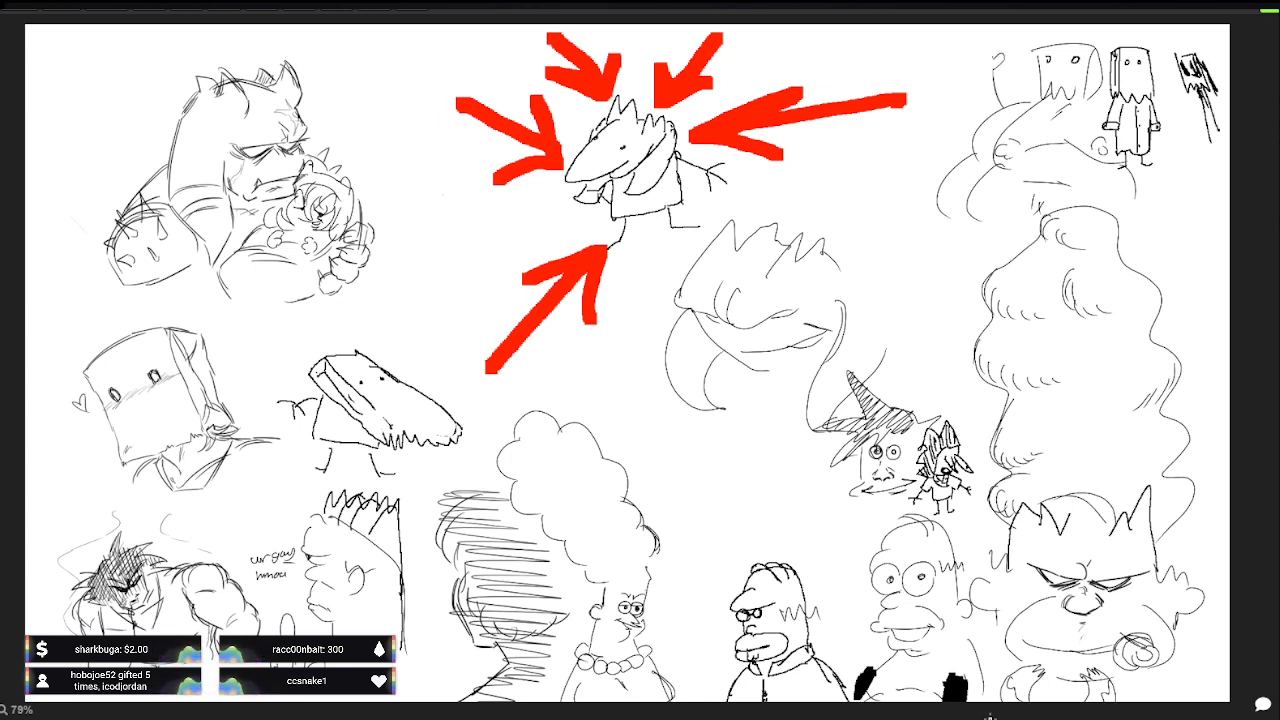
pyautogui.moveTo(990, 36); pyautogui.dragTo(986, 58)
pyautogui.moveTo(1196, 98); pyautogui.dragTo(1214, 114)
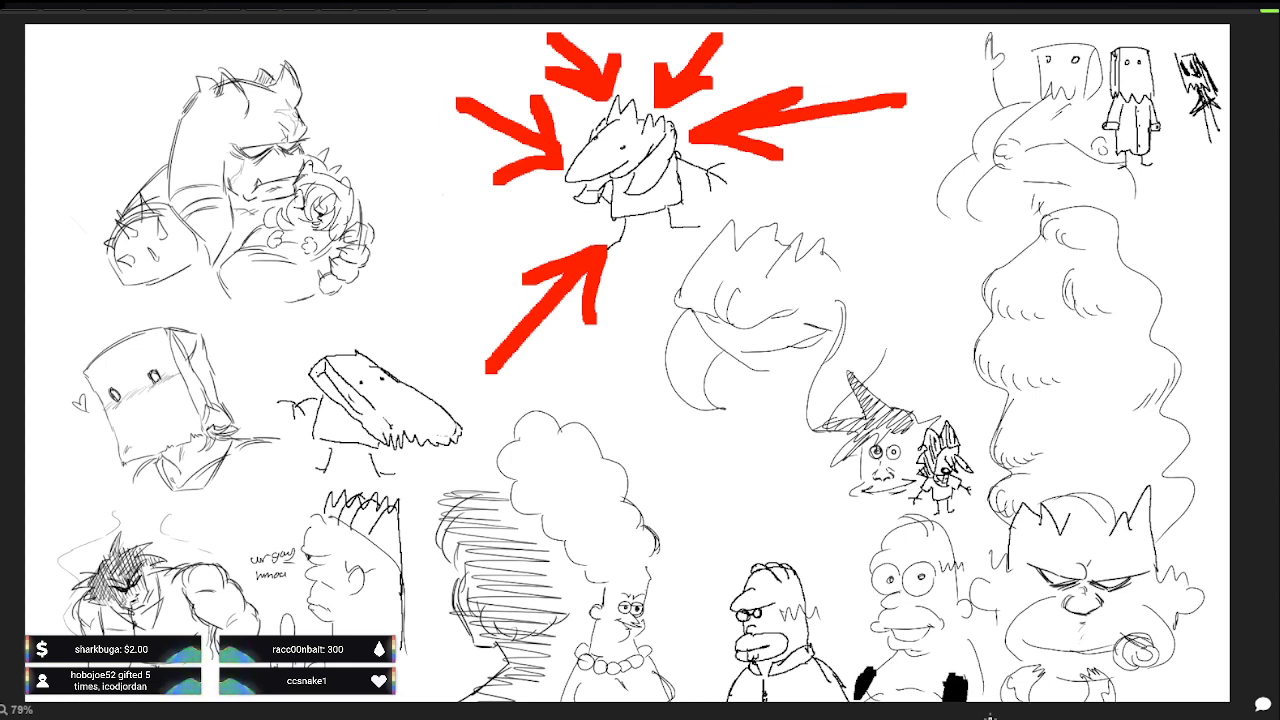
pyautogui.moveTo(984, 33)
pyautogui.mouseDown()
pyautogui.moveTo(980, 60)
pyautogui.moveTo(963, 58)
pyautogui.moveTo(981, 107)
pyautogui.mouseUp()
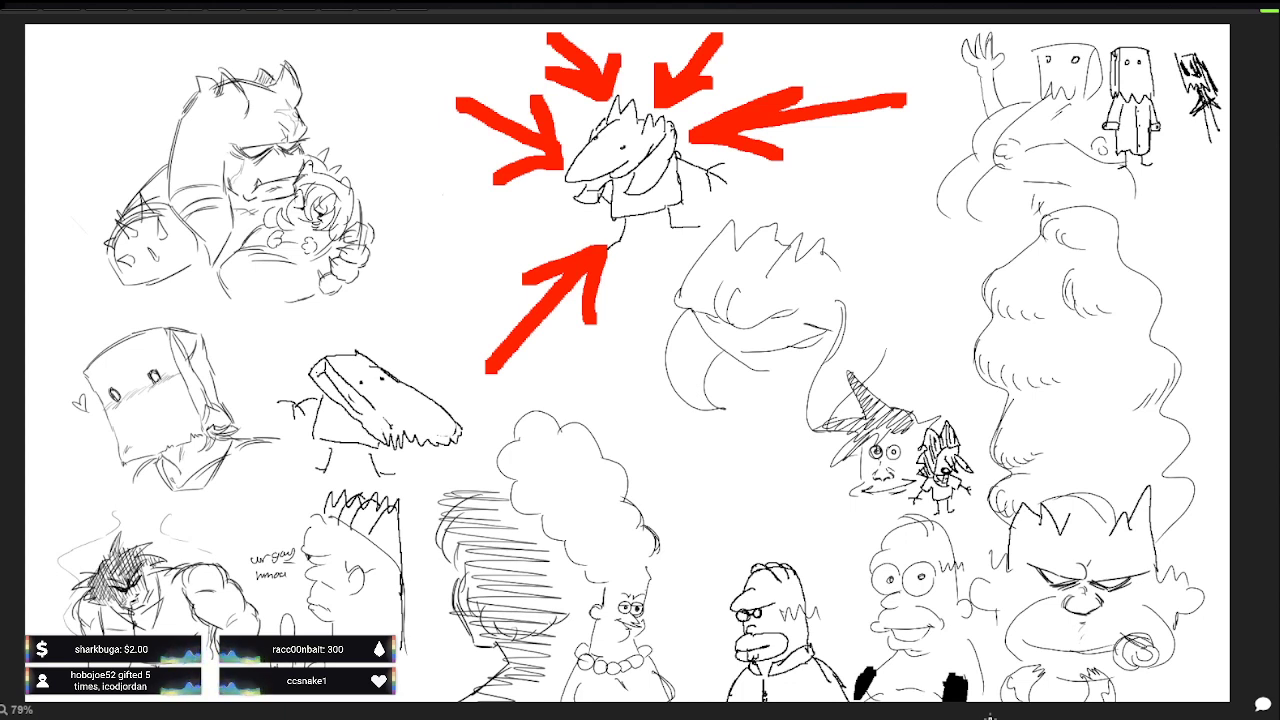
# Step: Sketch a small bag head with round eyes near the red arrows, and a nose with one spread hand in the canvas centre
pyautogui.moveTo(840, 158)
pyautogui.mouseDown()
pyautogui.moveTo(860, 198)
pyautogui.moveTo(874, 198)
pyautogui.moveTo(880, 176)
pyautogui.mouseUp()
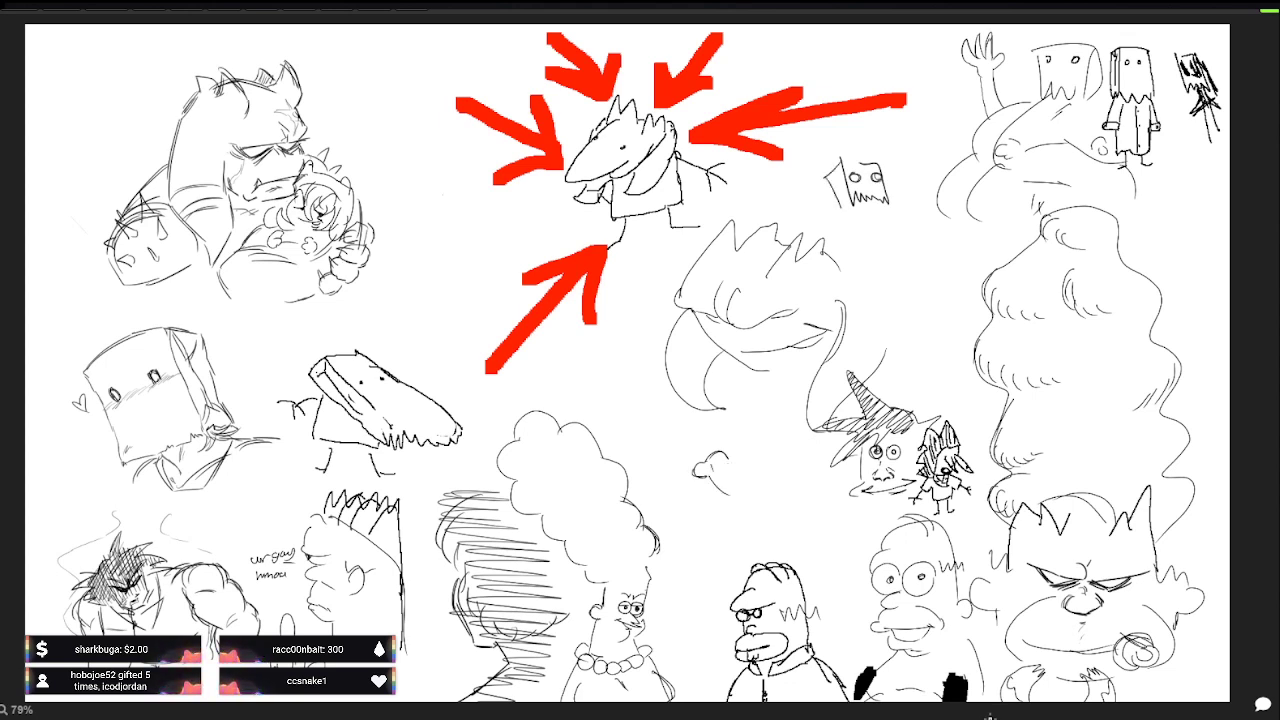
pyautogui.moveTo(736, 460)
pyautogui.mouseDown()
pyautogui.moveTo(738, 476)
pyautogui.moveTo(676, 474)
pyautogui.moveTo(644, 446)
pyautogui.mouseUp()
pyautogui.moveTo(664, 472)
pyautogui.mouseDown()
pyautogui.moveTo(634, 478)
pyautogui.moveTo(638, 490)
pyautogui.mouseUp()
pyautogui.moveTo(662, 486); pyautogui.dragTo(642, 498)
pyautogui.moveTo(838, 204); pyautogui.dragTo(850, 218)
pyautogui.moveTo(696, 484); pyautogui.dragTo(652, 496)
pyautogui.moveTo(856, 200); pyautogui.dragTo(830, 224)
# Step: Draw the central face's second spread hand, round eyes and arched crown, and finish the small bag head's shoulder lines
pyautogui.moveTo(740, 470); pyautogui.dragTo(760, 462)
pyautogui.moveTo(760, 462); pyautogui.dragTo(804, 448)
pyautogui.moveTo(876, 202); pyautogui.dragTo(880, 226)
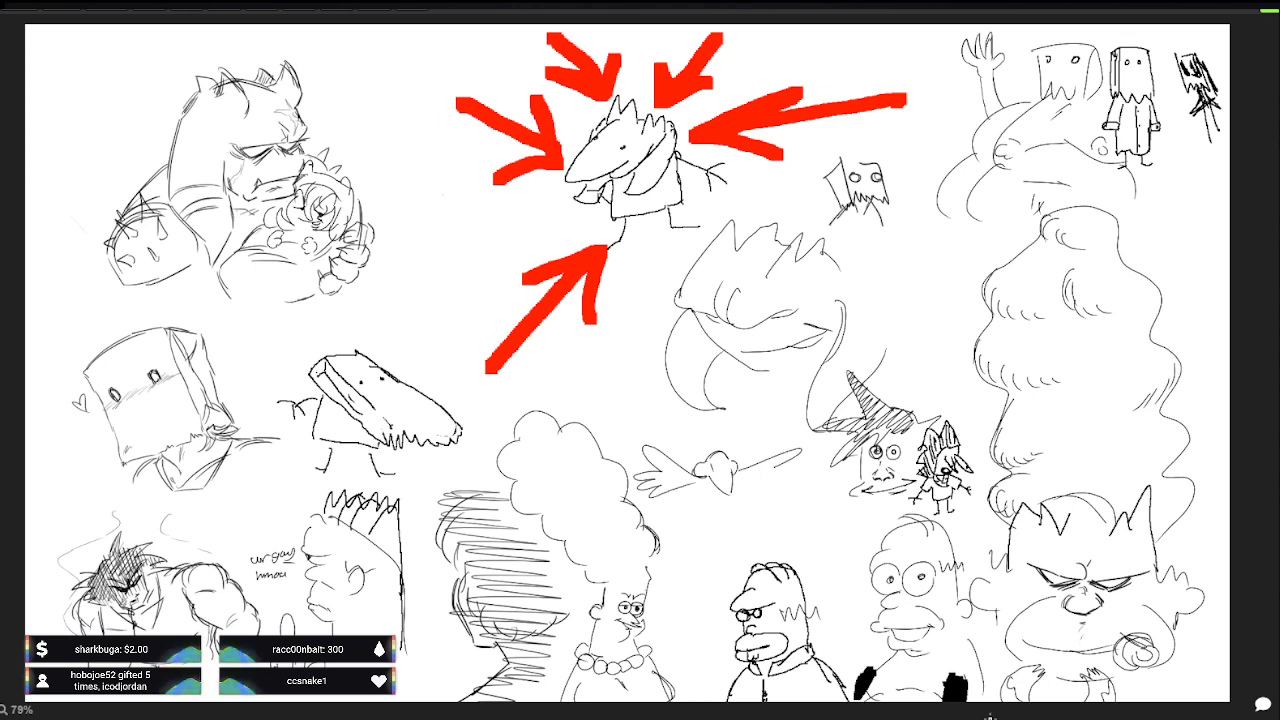
pyautogui.moveTo(786, 468); pyautogui.dragTo(770, 480)
pyautogui.moveTo(786, 478)
pyautogui.mouseDown()
pyautogui.moveTo(738, 490)
pyautogui.moveTo(689, 450)
pyautogui.moveTo(744, 454)
pyautogui.mouseUp()
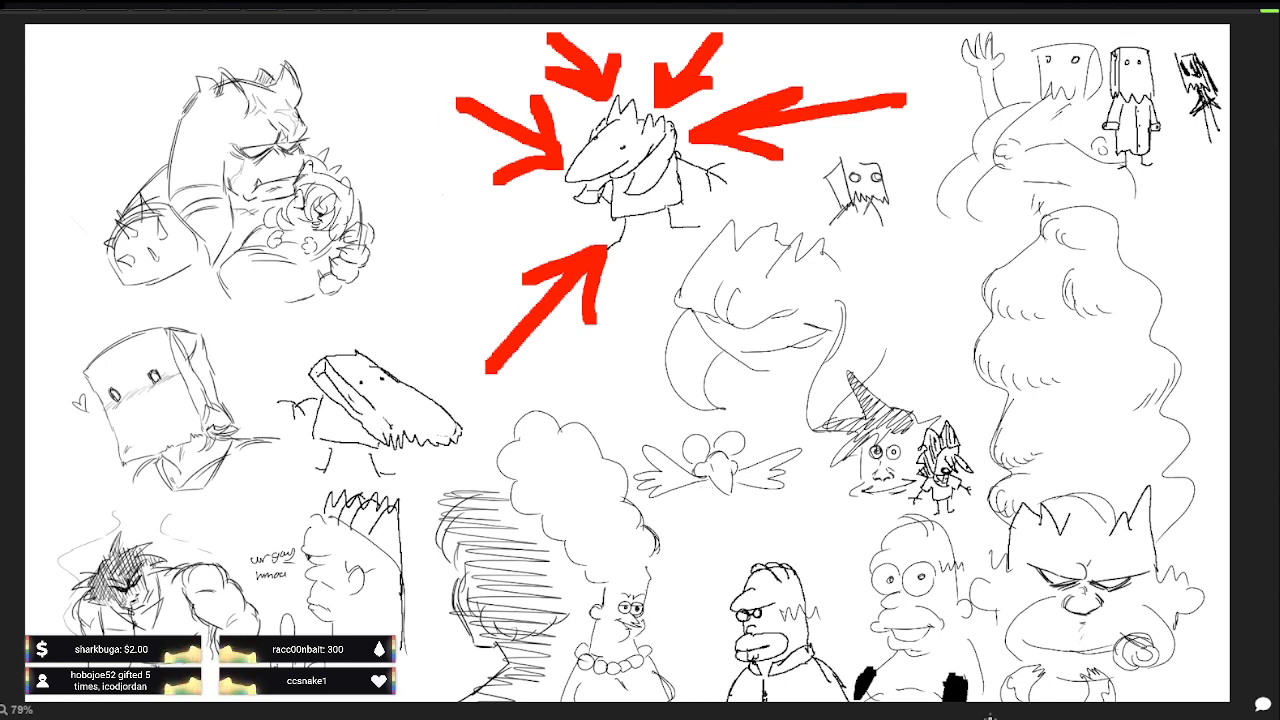
pyautogui.moveTo(670, 454)
pyautogui.mouseDown()
pyautogui.moveTo(673, 429)
pyautogui.moveTo(750, 450)
pyautogui.moveTo(679, 435)
pyautogui.moveTo(744, 440)
pyautogui.mouseUp()
pyautogui.hotkey('ctrl', 'z')
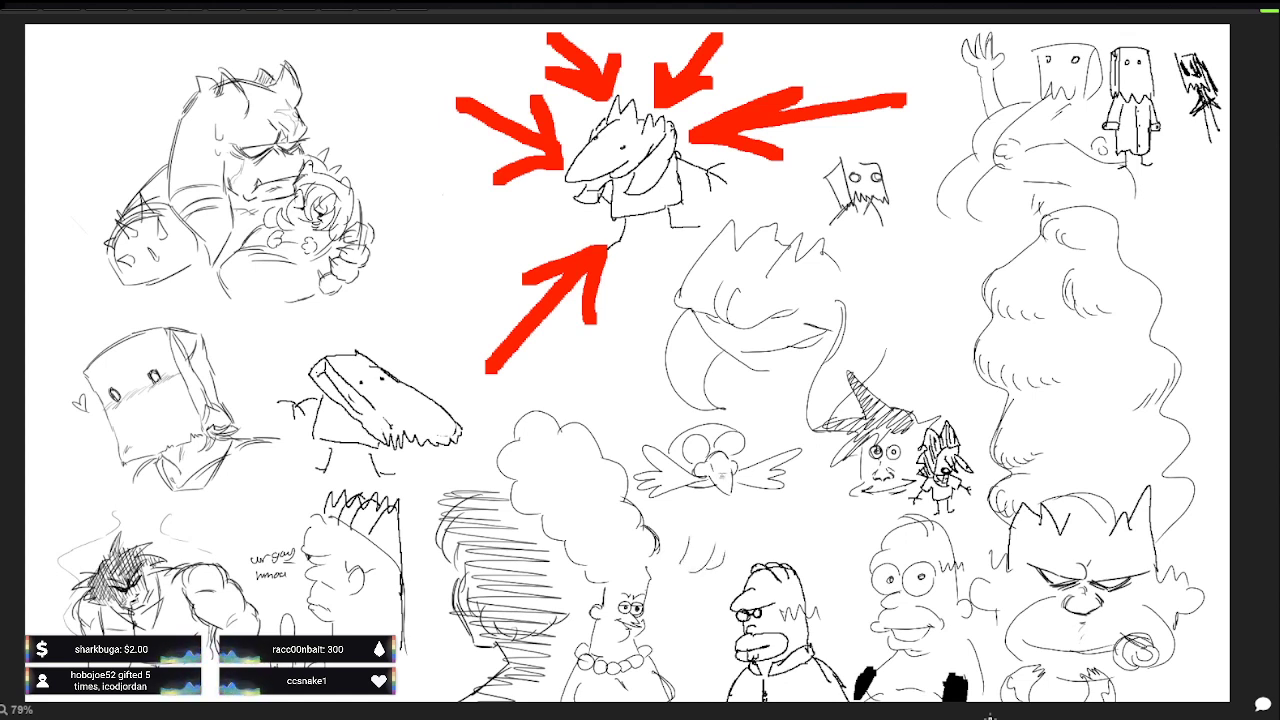
# Step: Draw a bare foot with rounded toes below the central face, and a second long-toed foot next to it
pyautogui.moveTo(698, 501); pyautogui.dragTo(697, 517)
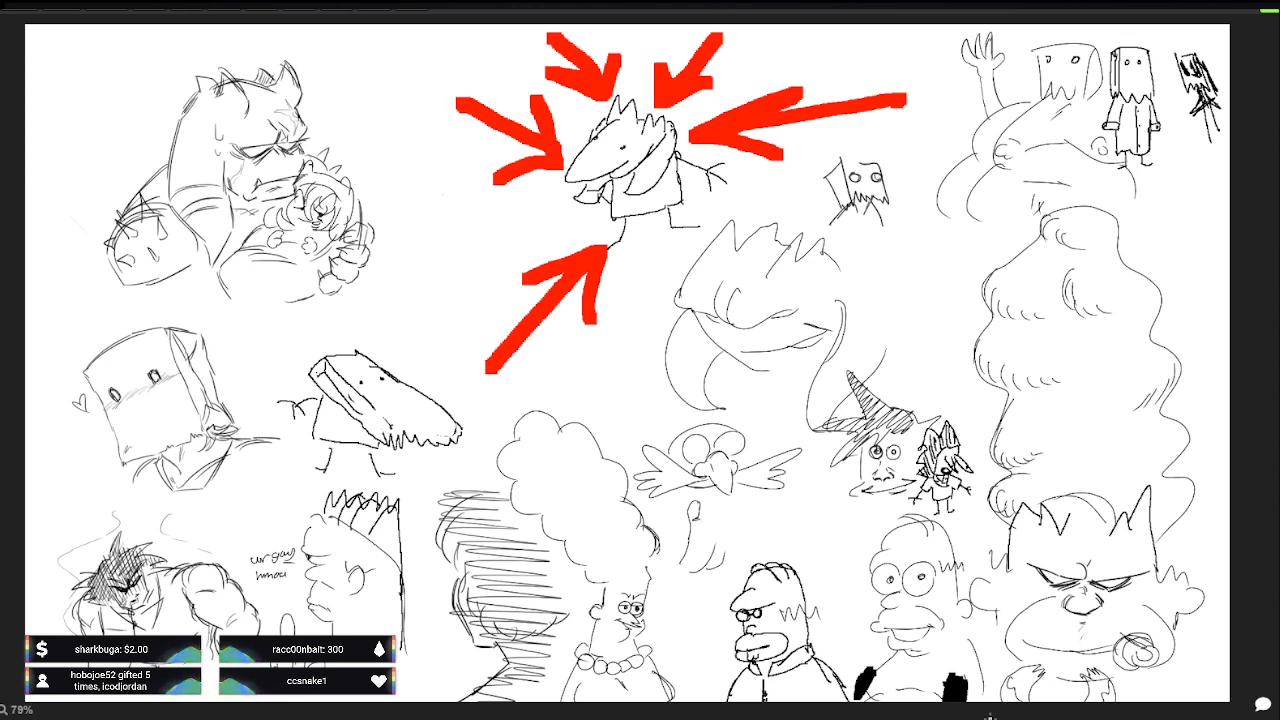
pyautogui.moveTo(704, 505); pyautogui.dragTo(709, 517)
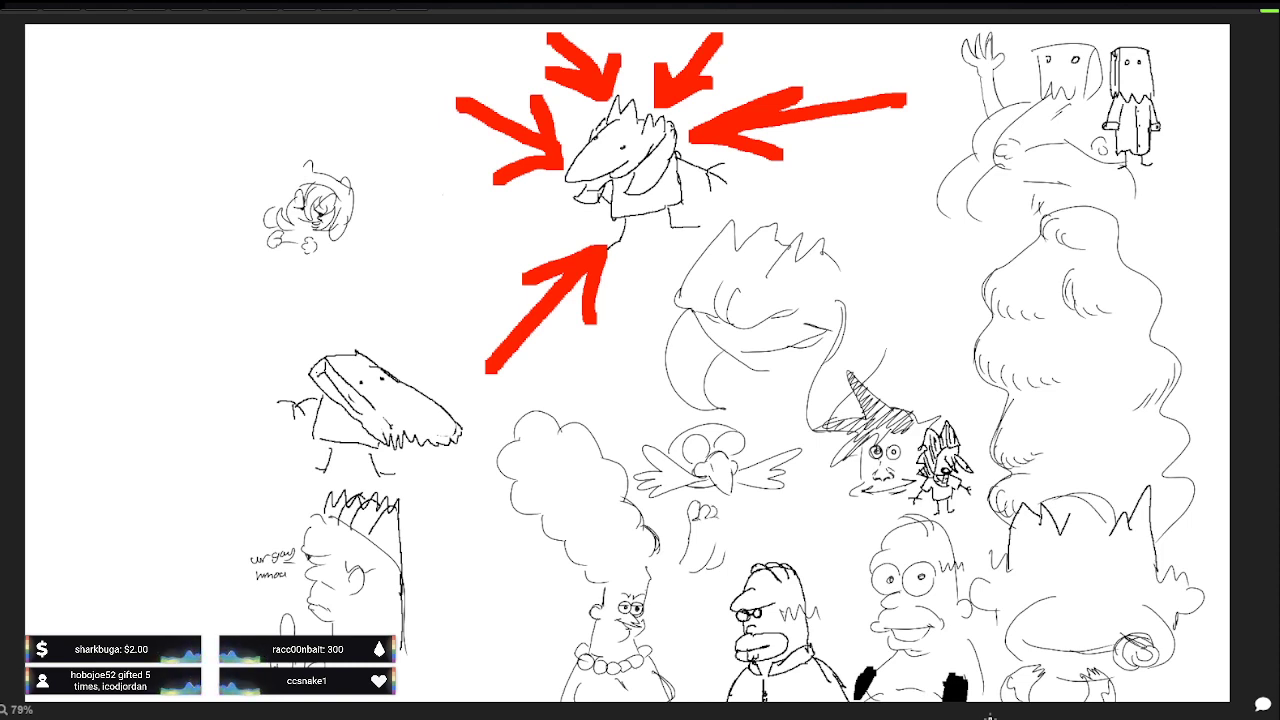
pyautogui.moveTo(725, 520); pyautogui.dragTo(727, 558)
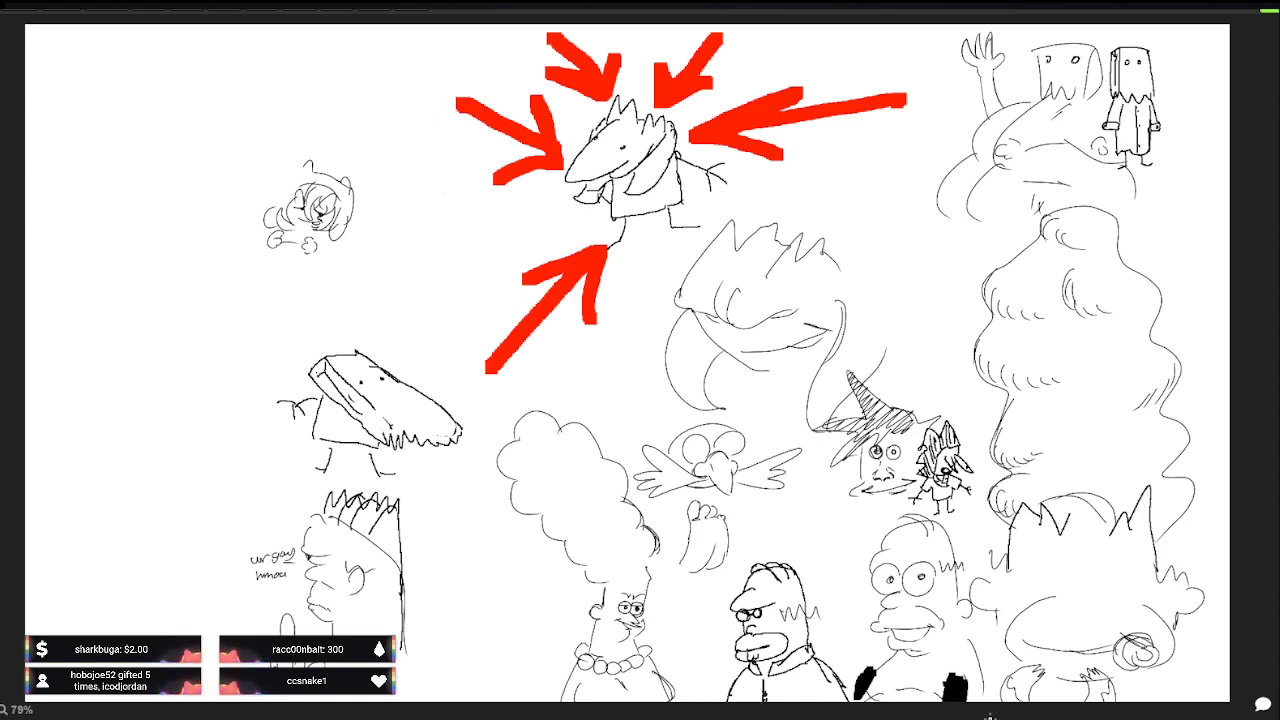
pyautogui.hotkey('ctrl', 'z')
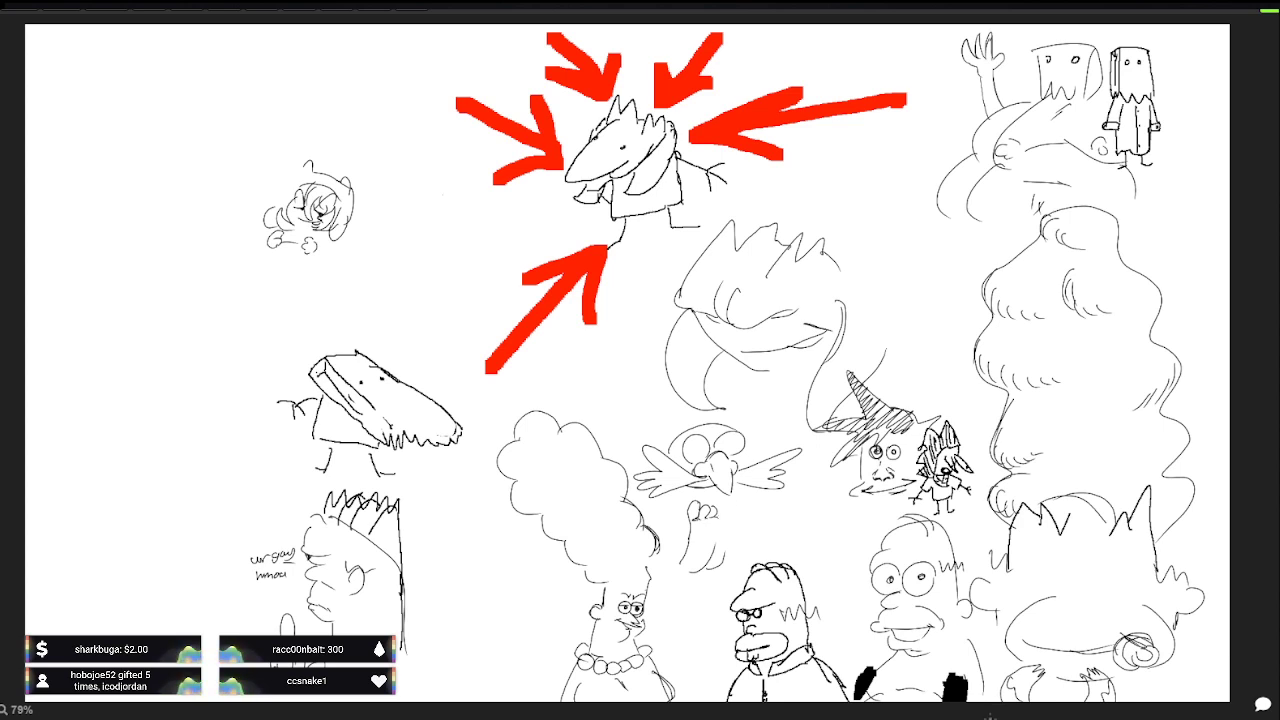
pyautogui.moveTo(716, 508); pyautogui.dragTo(717, 519)
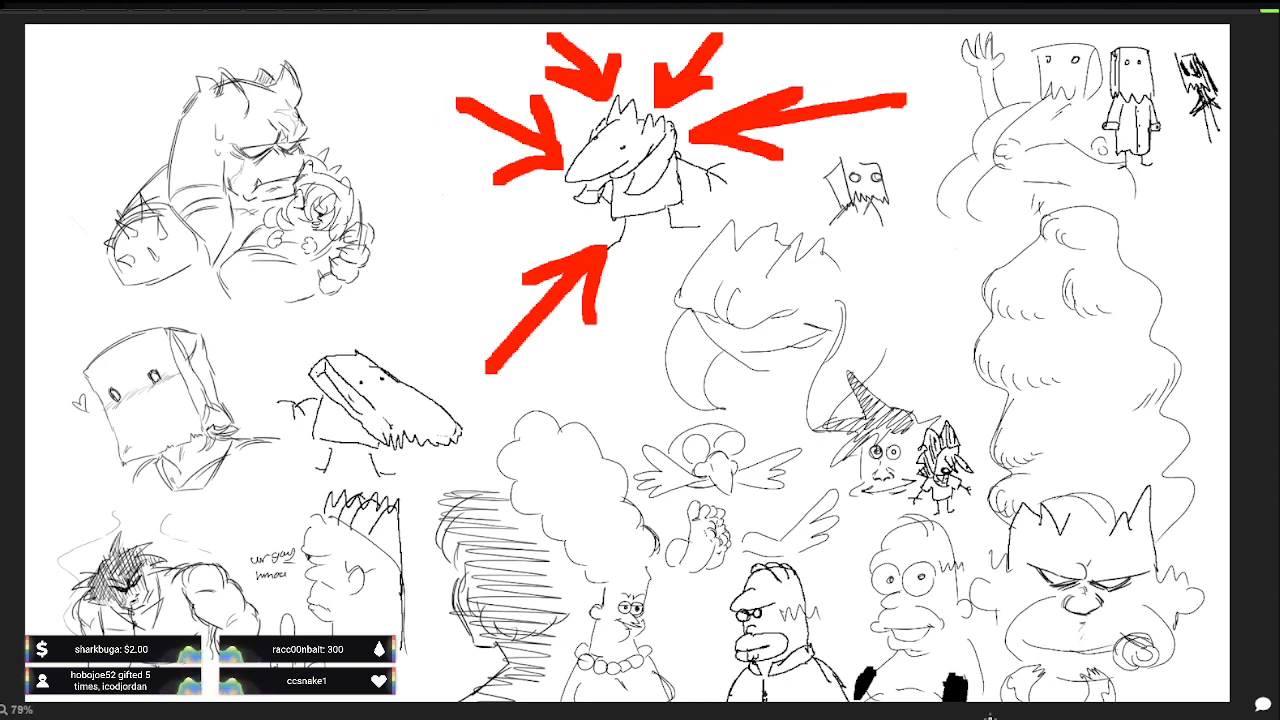
# Step: Sketch a small round nose and an eye with a dark pupil beside the cloud-haired figure
pyautogui.moveTo(913, 318)
pyautogui.mouseDown()
pyautogui.moveTo(930, 293)
pyautogui.moveTo(938, 312)
pyautogui.moveTo(915, 329)
pyautogui.mouseUp()
pyautogui.hotkey('ctrl', 'z')
pyautogui.hotkey('ctrl', 'z')
pyautogui.hotkey('ctrl', 'z')
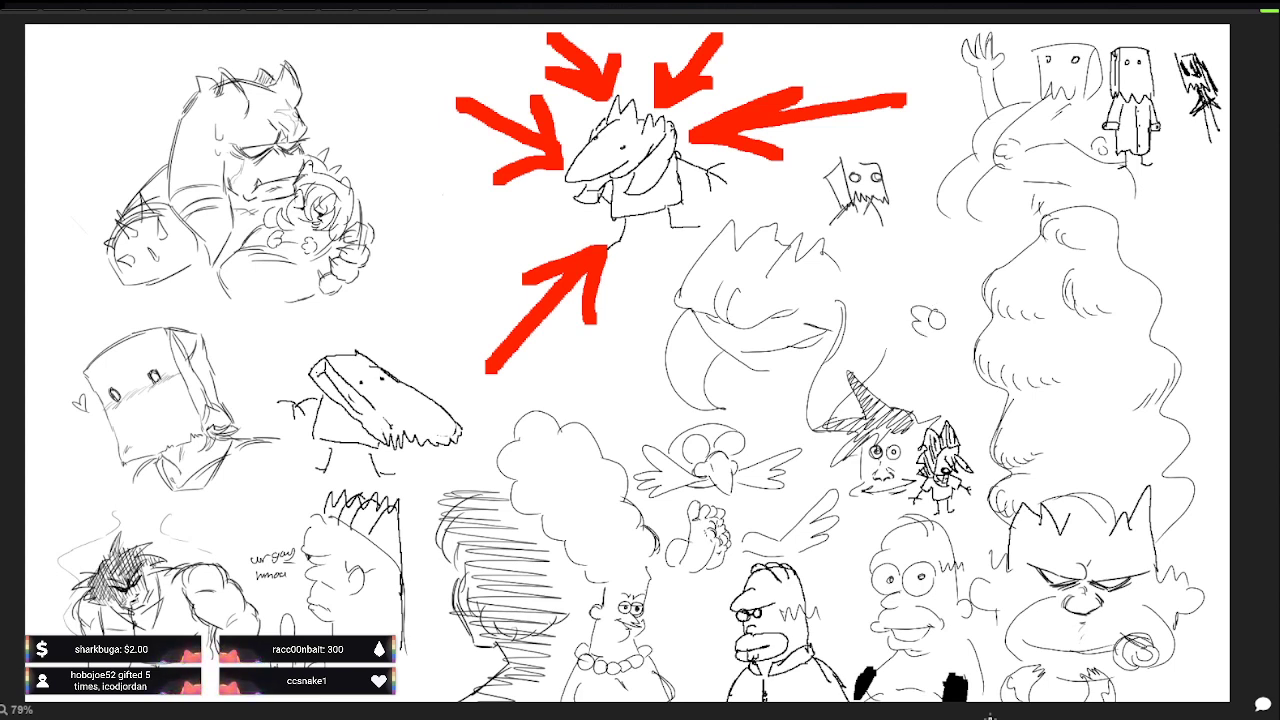
pyautogui.hotkey('ctrl', 'z')
pyautogui.moveTo(912, 318)
pyautogui.mouseDown()
pyautogui.moveTo(924, 334)
pyautogui.moveTo(935, 322)
pyautogui.mouseUp()
pyautogui.hotkey('ctrl', 'z')
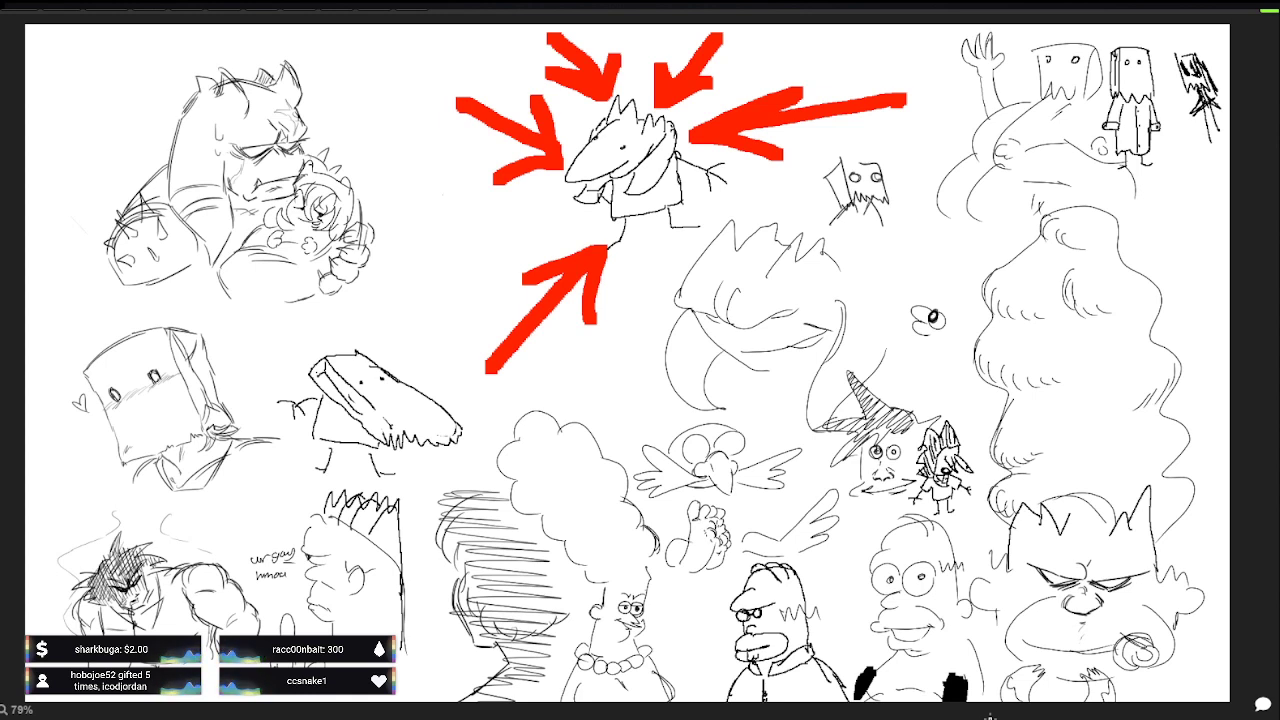
# Step: Add slanted brow lines over the new eye, start a shaggy profile under the small bag head, and remove the lettering near the cloud-haired figure
pyautogui.moveTo(866, 234)
pyautogui.mouseDown()
pyautogui.moveTo(884, 262)
pyautogui.moveTo(875, 287)
pyautogui.moveTo(966, 320)
pyautogui.mouseUp()
pyautogui.moveTo(928, 296); pyautogui.dragTo(950, 312)
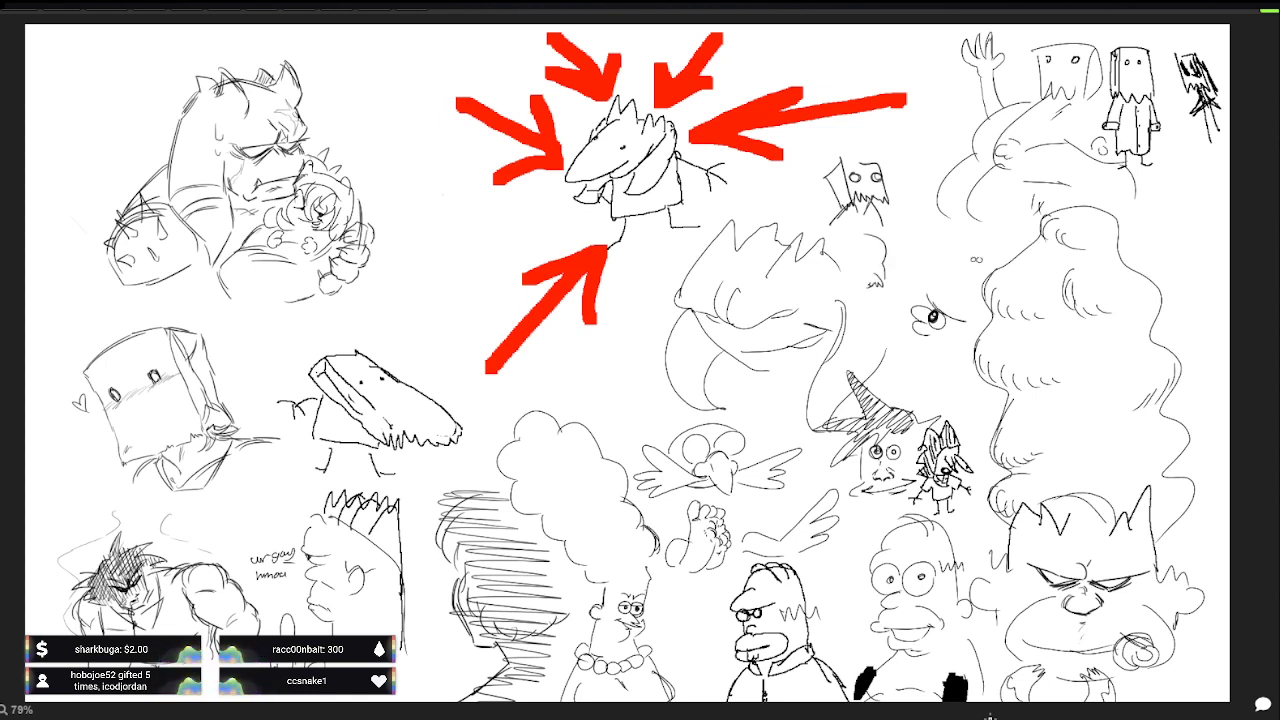
pyautogui.moveTo(876, 290)
pyautogui.mouseDown()
pyautogui.moveTo(877, 306)
pyautogui.moveTo(966, 316)
pyautogui.moveTo(966, 269)
pyautogui.moveTo(976, 303)
pyautogui.mouseUp()
pyautogui.hotkey('ctrl', 'z')
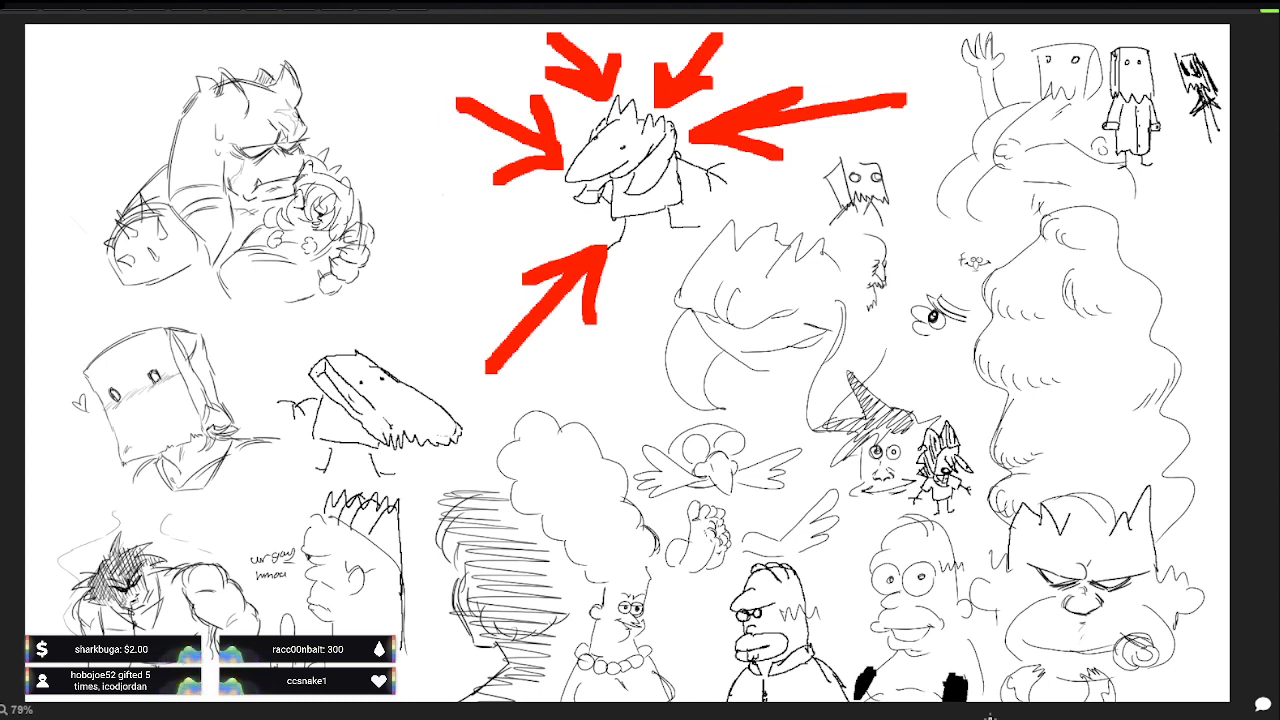
pyautogui.hotkey('ctrl', 'z')
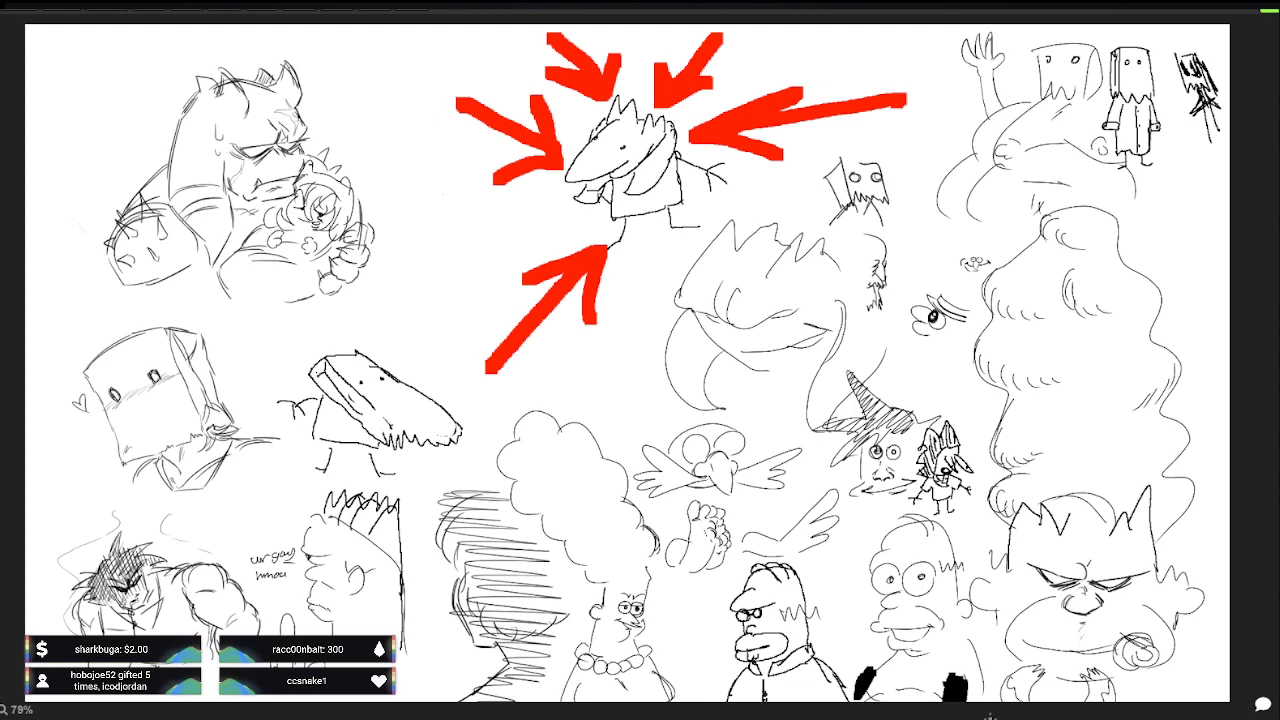
# Step: Draw a tiny bearded gnome with a tall pointed hat above the slanted eye, and extend the shaggy profile's hair
pyautogui.hotkey('ctrl', 'y')
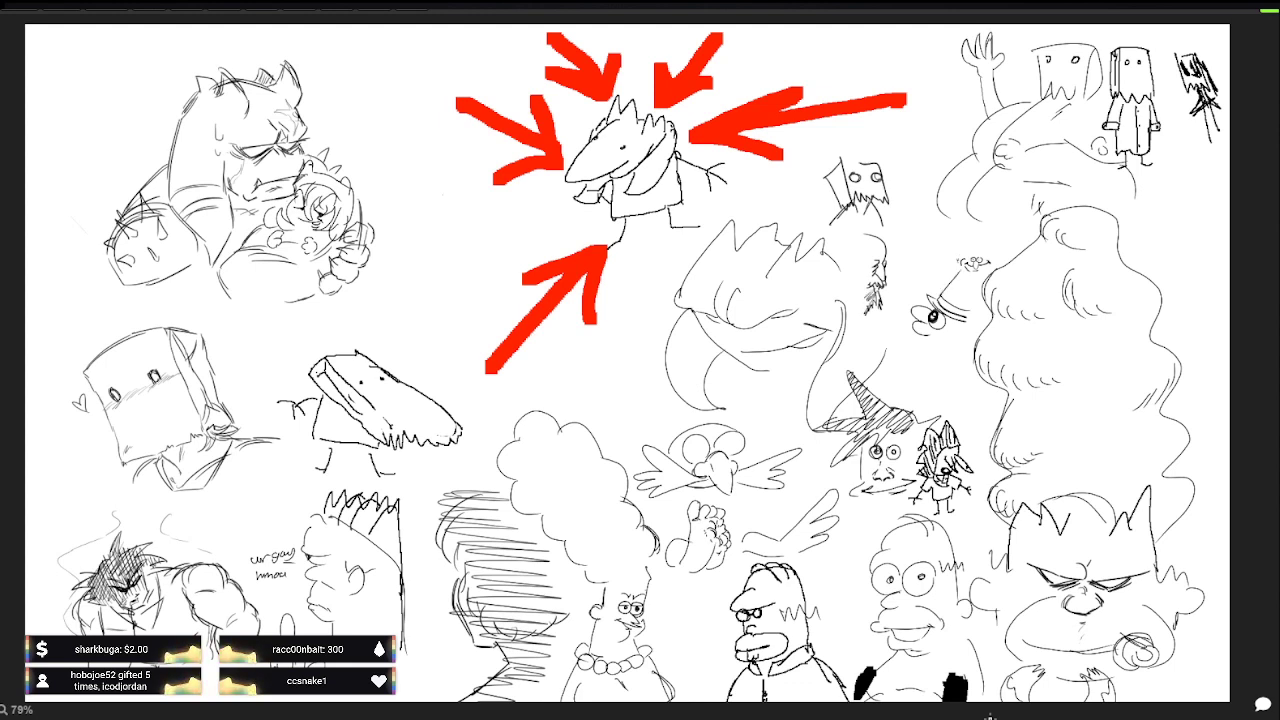
pyautogui.hotkey('ctrl', 'y')
pyautogui.hotkey('ctrl', 'y')
pyautogui.hotkey('ctrl', 'y')
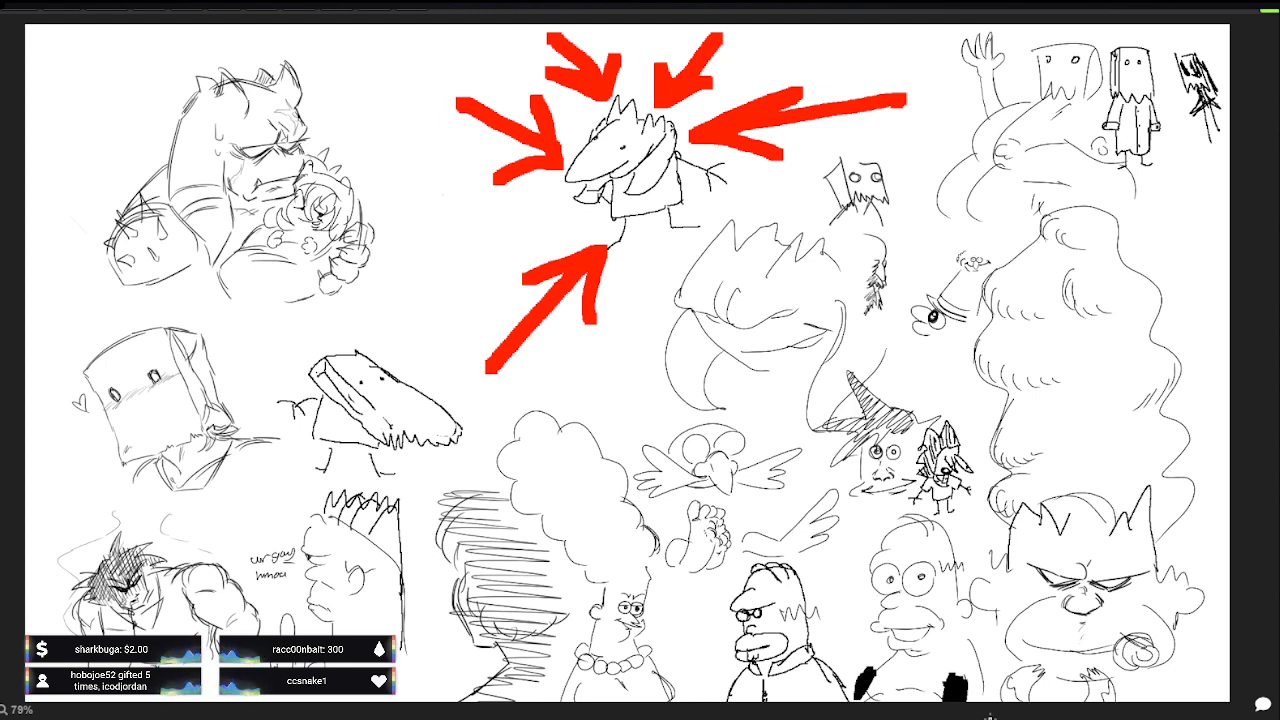
pyautogui.hotkey('ctrl', 'y')
pyautogui.hotkey('ctrl', 'y')
pyautogui.hotkey('ctrl', 'y')
pyautogui.hotkey('ctrl', 'y')
pyautogui.hotkey('ctrl', 'y')
pyautogui.hotkey('ctrl', 'y')
pyautogui.hotkey('ctrl', 'y')
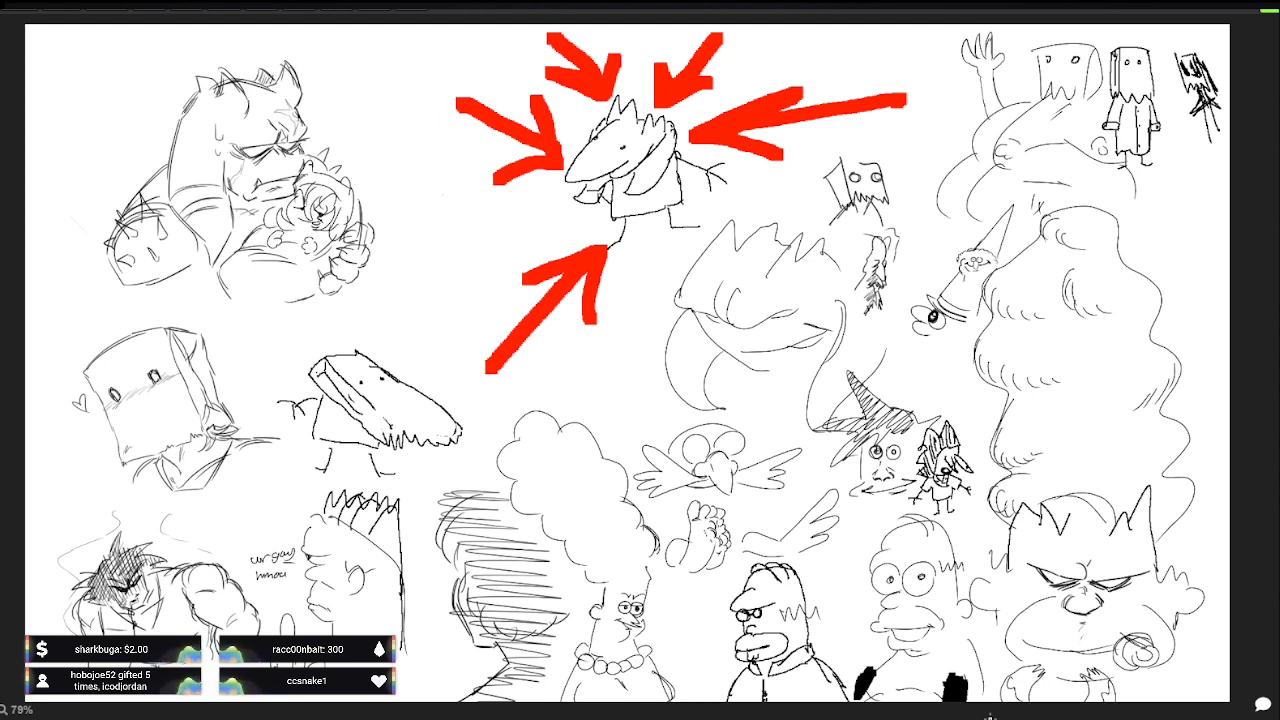
pyautogui.hotkey('ctrl', 'y')
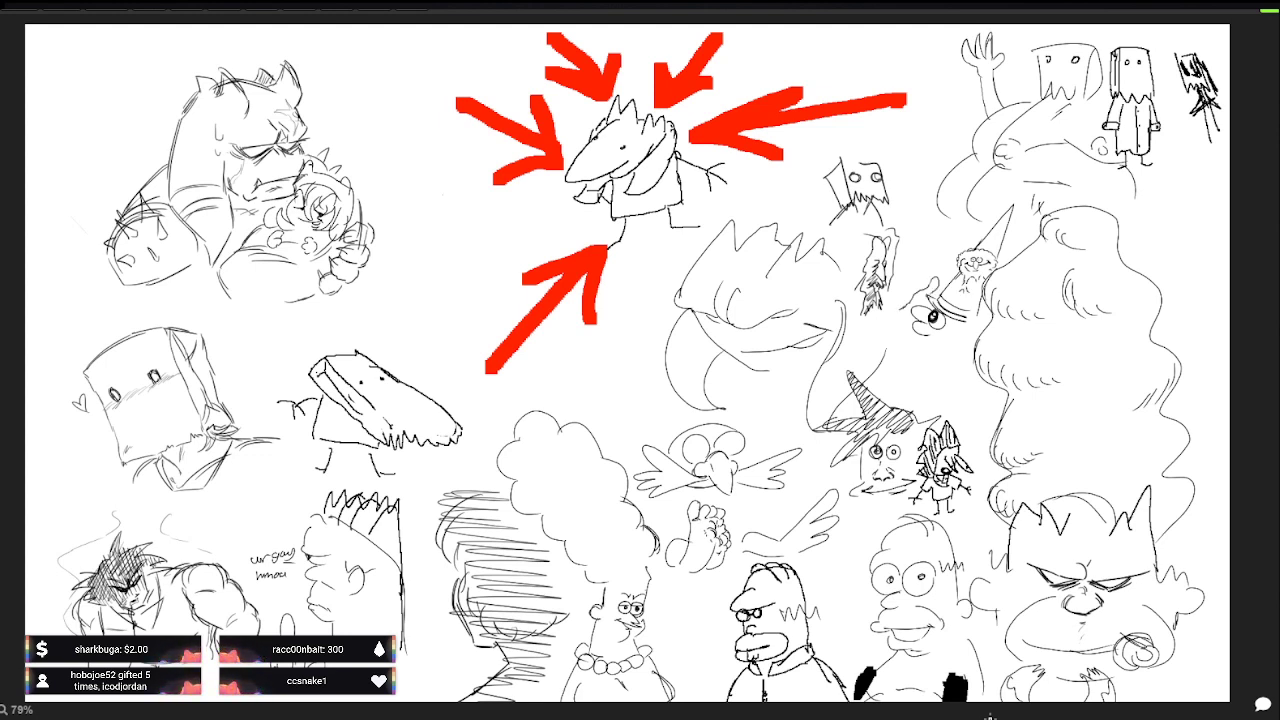
# Step: Draw the slant-browed face's lips and mouth, and hatch dark hair behind the profile under the small bag head
pyautogui.hotkey('ctrl', 'y')
pyautogui.hotkey('ctrl', 'y')
pyautogui.hotkey('ctrl', 'y')
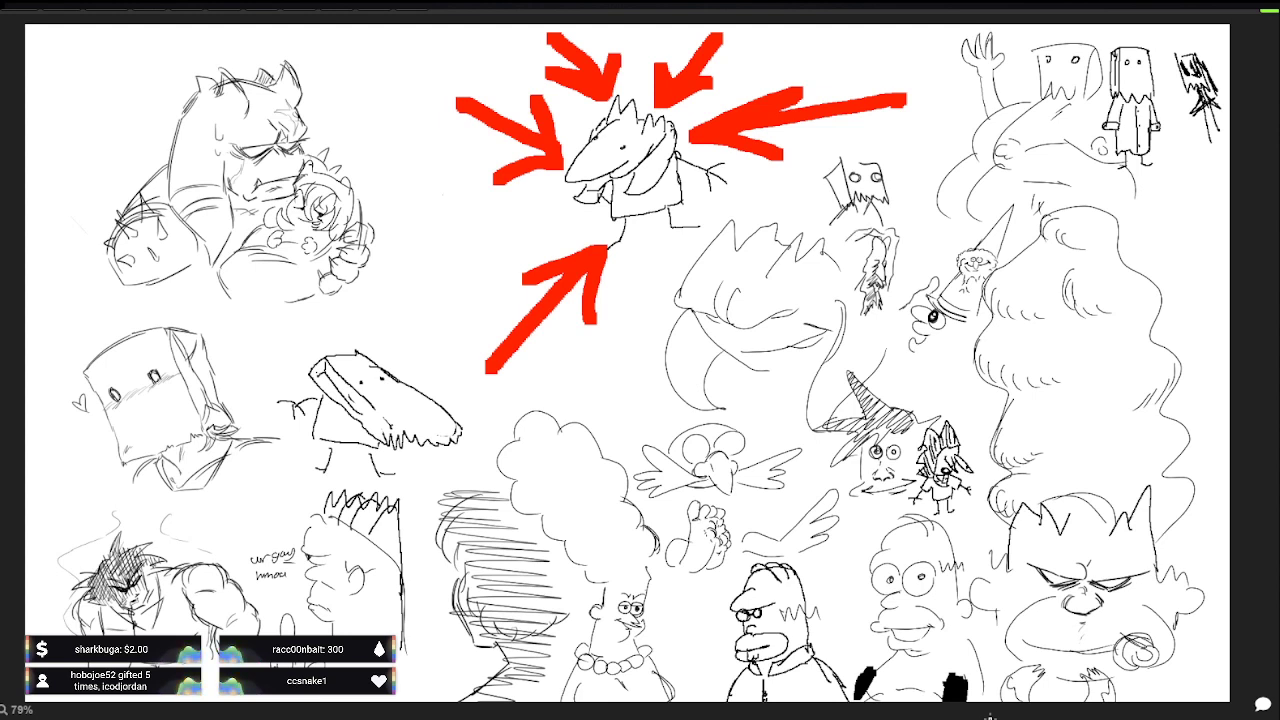
pyautogui.hotkey('ctrl', 'y')
pyautogui.hotkey('ctrl', 'y')
pyautogui.hotkey('ctrl', 'y')
pyautogui.hotkey('ctrl', 'y')
pyautogui.hotkey('ctrl', 'y')
pyautogui.hotkey('ctrl', 'y')
pyautogui.hotkey('ctrl', 'y')
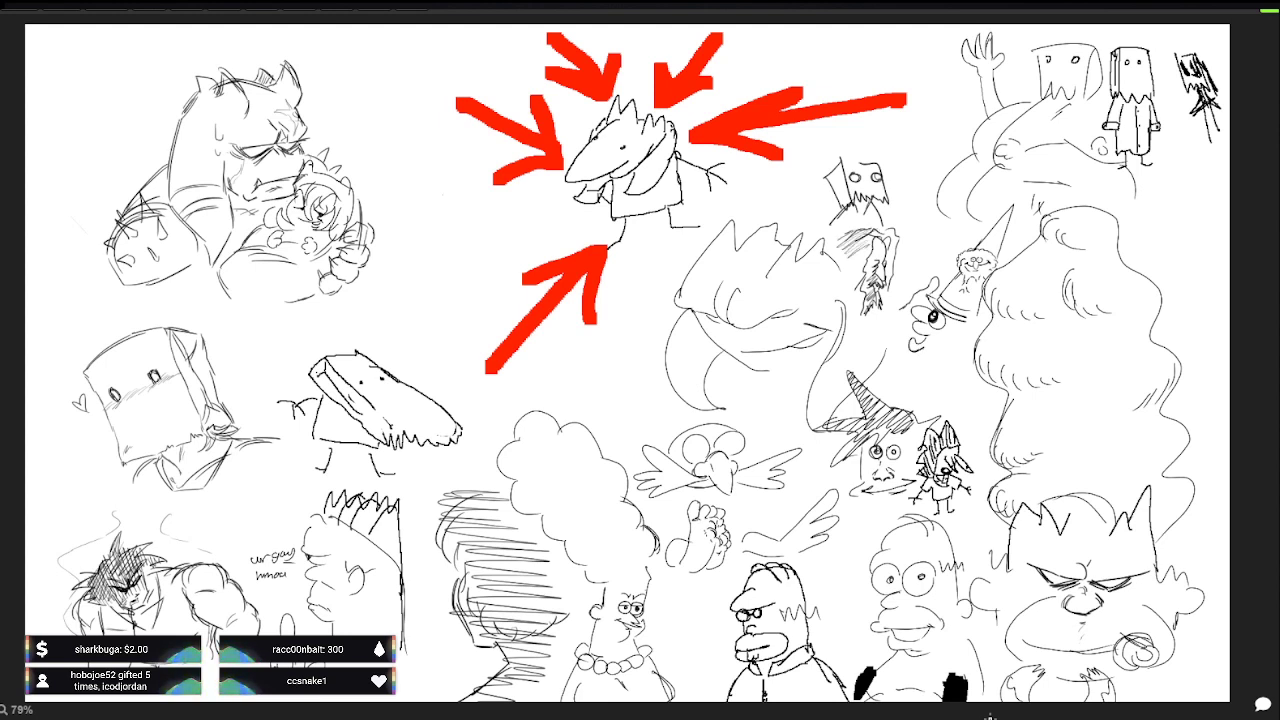
pyautogui.hotkey('ctrl', 'y')
pyautogui.hotkey('ctrl', 'y')
pyautogui.hotkey('ctrl', 'y')
pyautogui.hotkey('ctrl', 'y')
pyautogui.hotkey('ctrl', 'y')
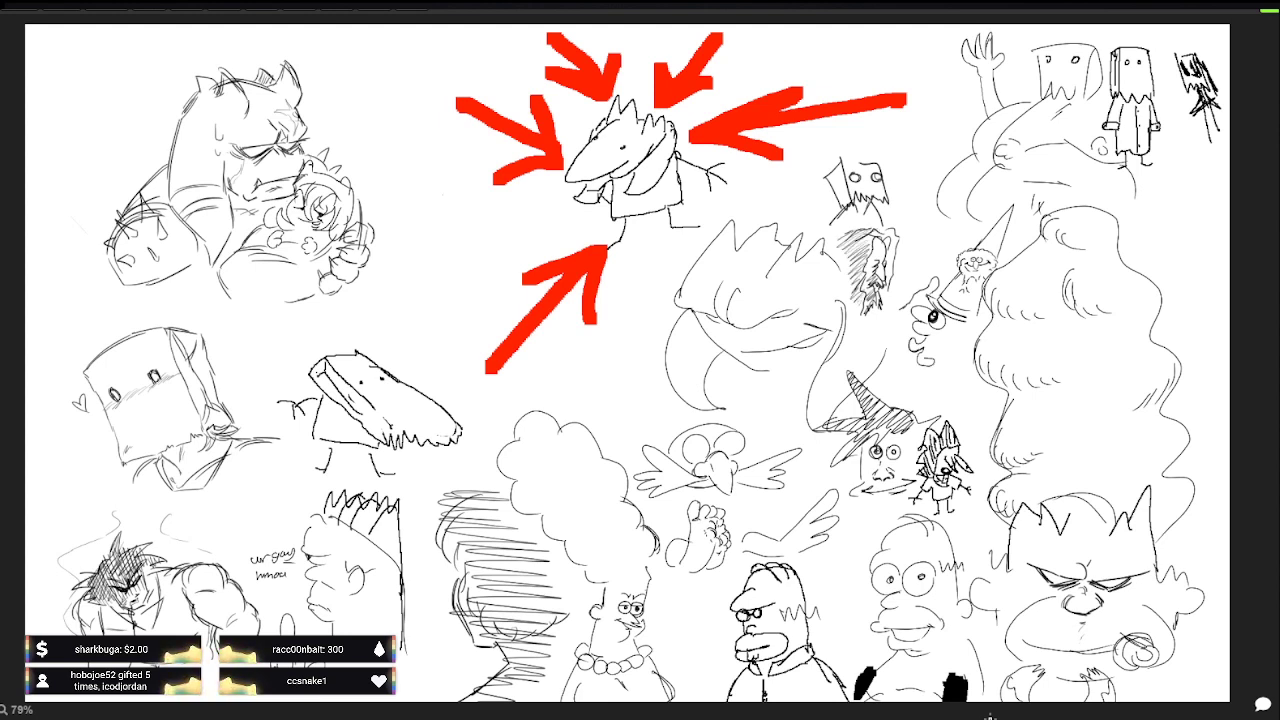
# Step: Finish the slant-browed face's chin and jaw with bumpy curves and darken the neighbouring profile's hatched hair
pyautogui.hotkey('ctrl', 'y')
pyautogui.hotkey('ctrl', 'y')
pyautogui.hotkey('ctrl', 'y')
pyautogui.hotkey('ctrl', 'y')
pyautogui.hotkey('ctrl', 'y')
pyautogui.hotkey('ctrl', 'y')
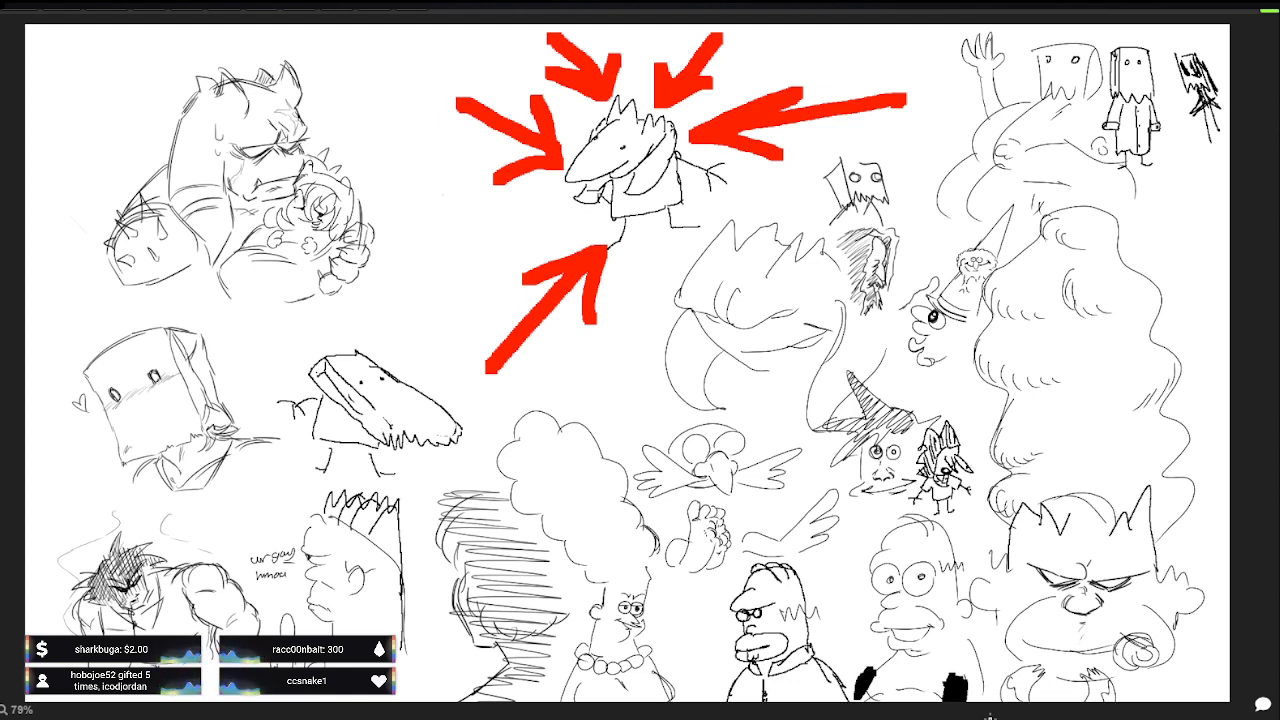
pyautogui.hotkey('ctrl', 'y')
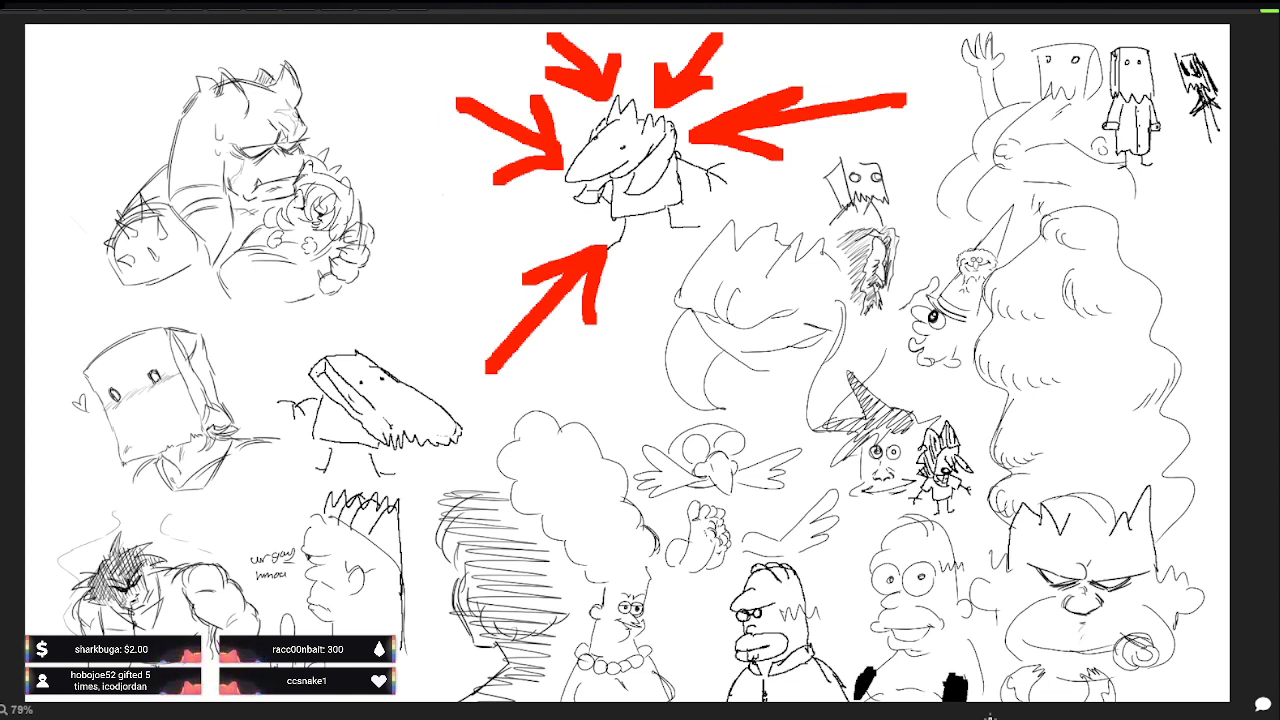
pyautogui.hotkey('ctrl', 'y')
pyautogui.hotkey('ctrl', 'y')
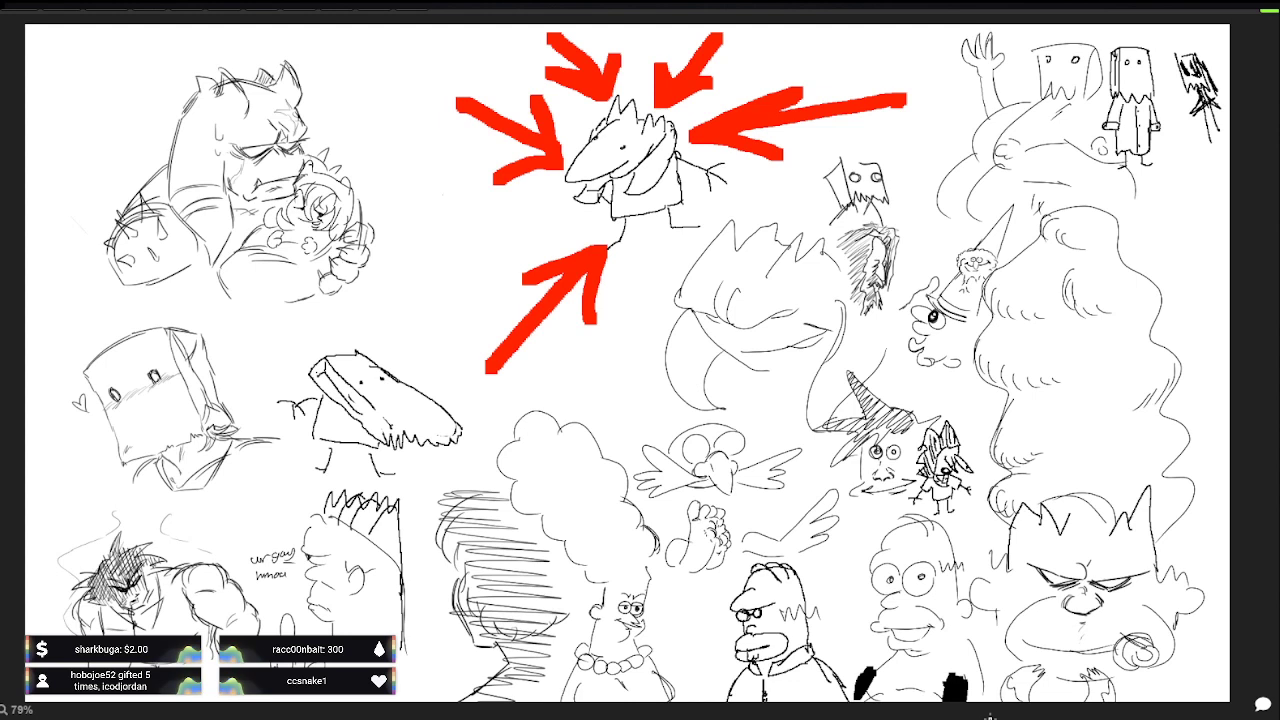
# Step: Write "Its ok my Child." beside the hatched-hair profile and enclose it in a speech bubble
pyautogui.hotkey('ctrl', 'y')
pyautogui.hotkey('ctrl', 'y')
pyautogui.hotkey('ctrl', 'y')
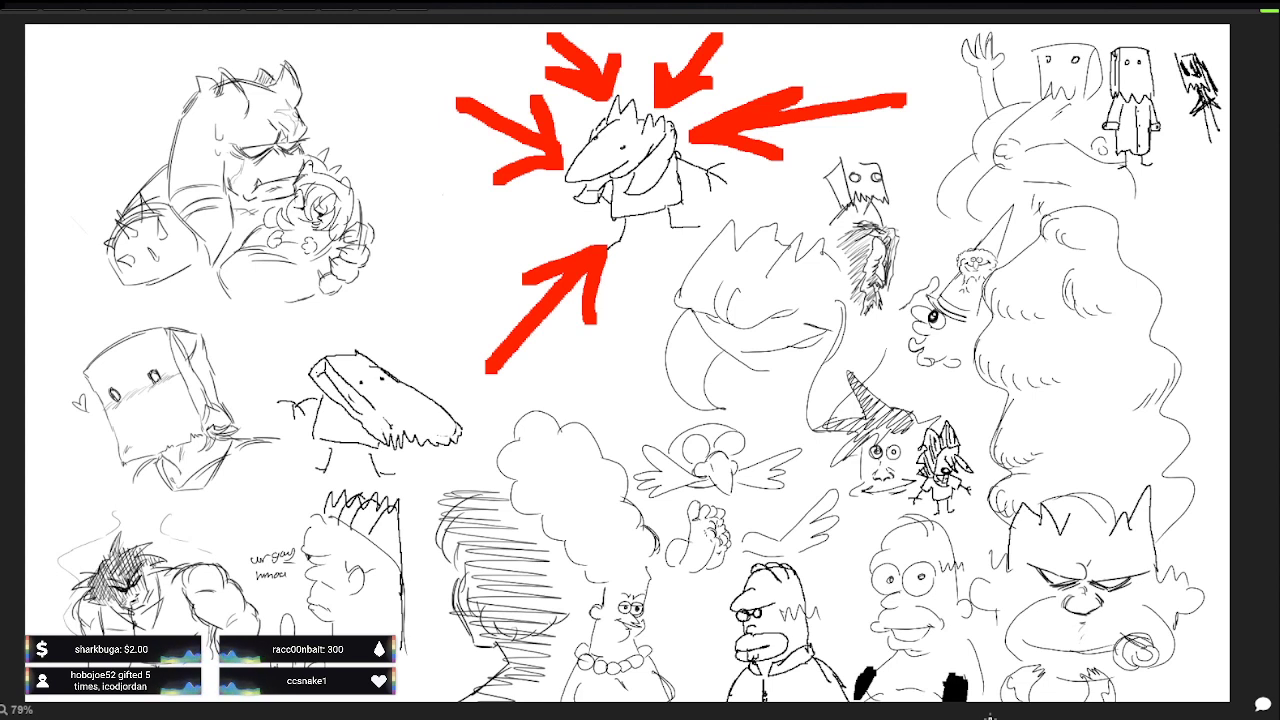
pyautogui.hotkey('ctrl', 'y')
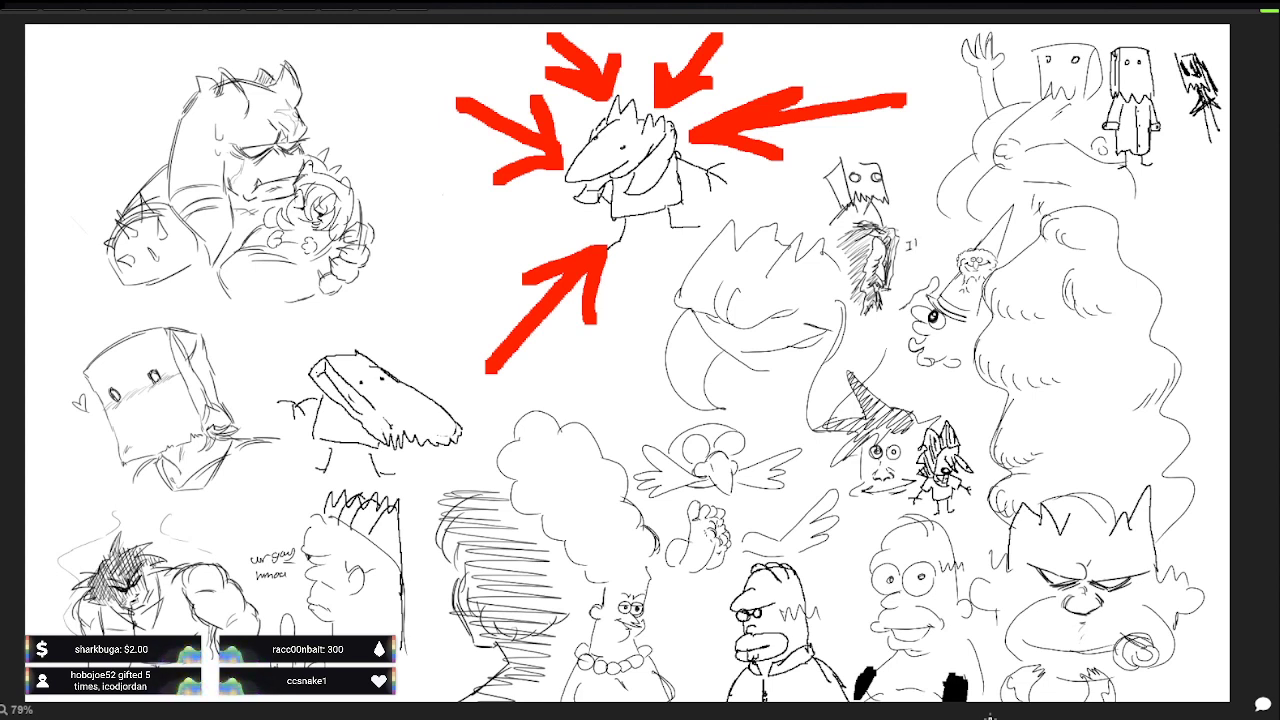
pyautogui.hotkey('ctrl', 'y')
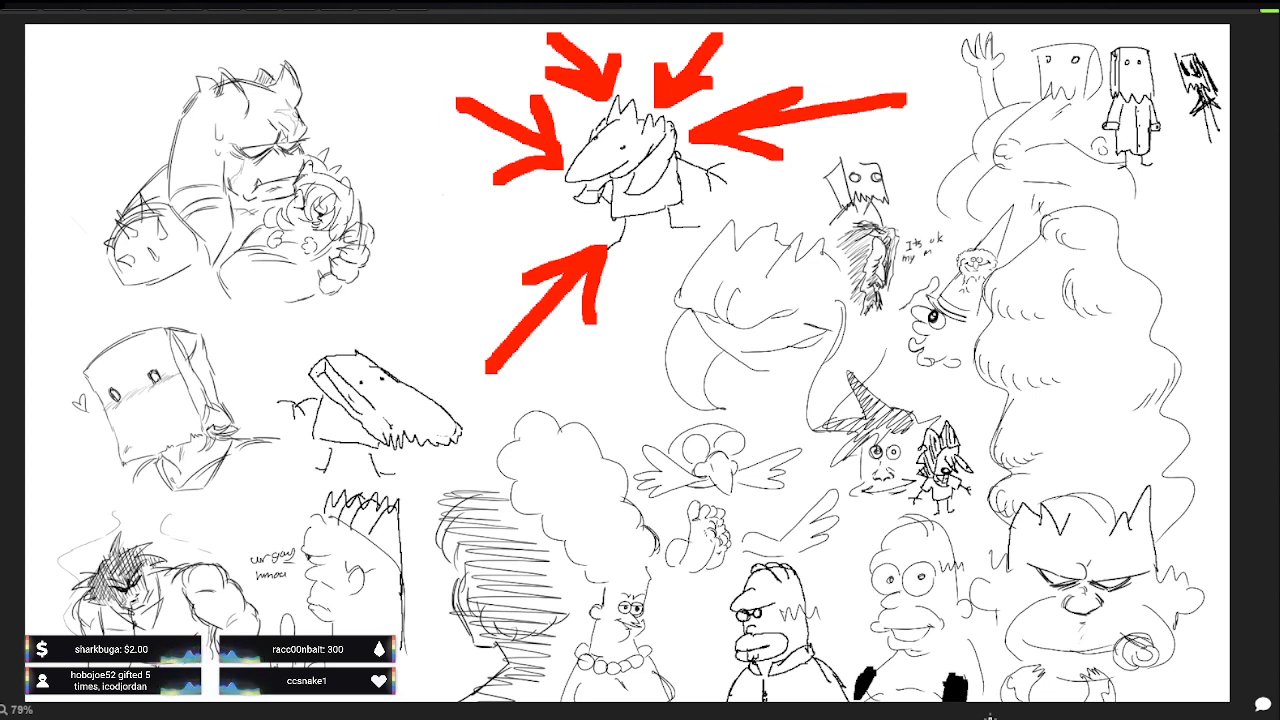
pyautogui.hotkey('ctrl', 'z')
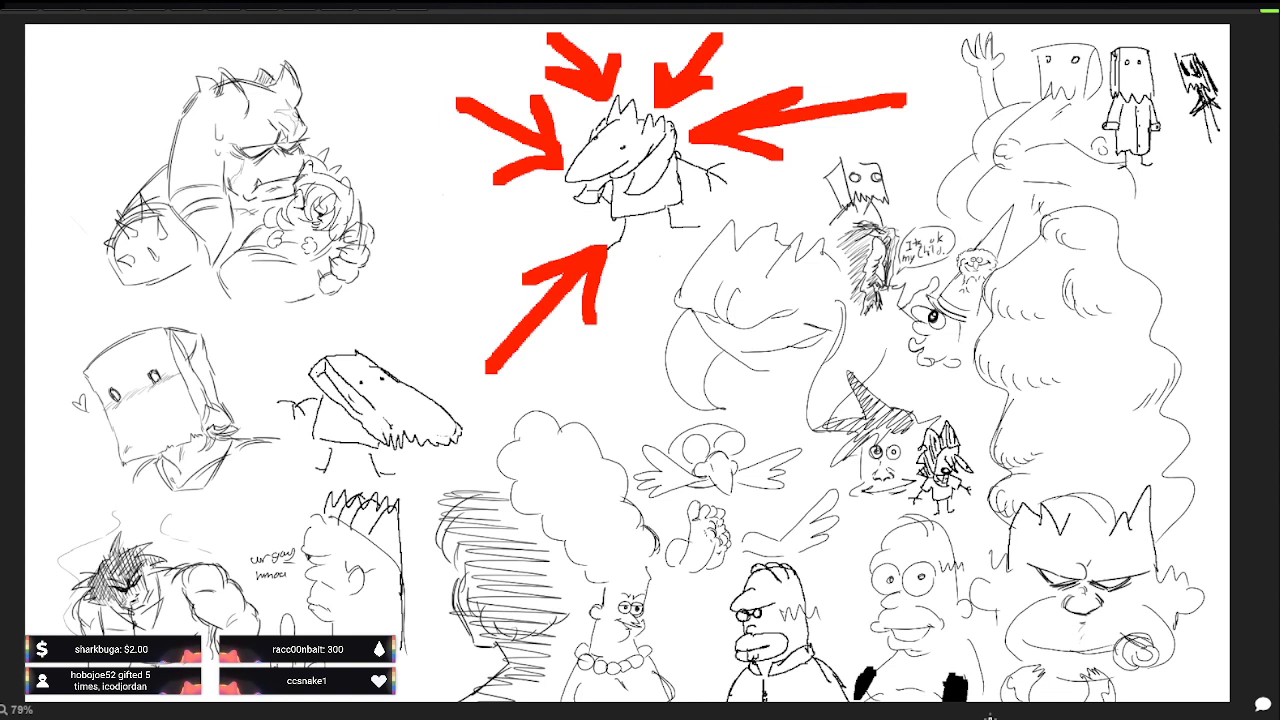
pyautogui.moveTo(628, 324); pyautogui.dragTo(627, 372)
pyautogui.moveTo(636, 322)
pyautogui.mouseDown()
pyautogui.moveTo(634, 358)
pyautogui.moveTo(642, 336)
pyautogui.moveTo(650, 346)
pyautogui.moveTo(624, 308)
pyautogui.moveTo(610, 338)
pyautogui.moveTo(664, 329)
pyautogui.moveTo(613, 354)
pyautogui.mouseUp()
pyautogui.moveTo(605, 335)
pyautogui.mouseDown()
pyautogui.moveTo(592, 360)
pyautogui.moveTo(656, 364)
pyautogui.mouseUp()
pyautogui.hotkey('ctrl', 'z')
pyautogui.hotkey('ctrl', 'z')
pyautogui.hotkey('ctrl', 'z')
pyautogui.hotkey('ctrl', 'z')
pyautogui.hotkey('ctrl', 'z')
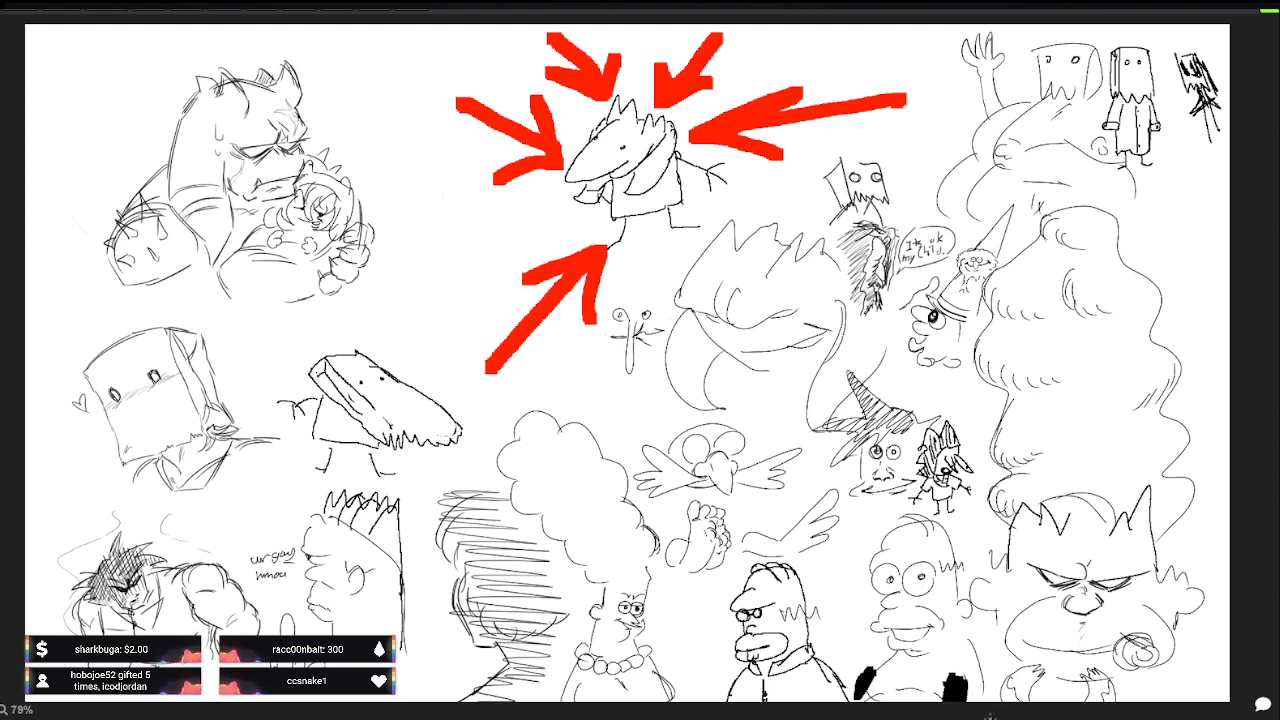
pyautogui.hotkey('ctrl', 'z')
pyautogui.hotkey('ctrl', 'z')
pyautogui.hotkey('ctrl', 'z')
pyautogui.hotkey('ctrl', 'z')
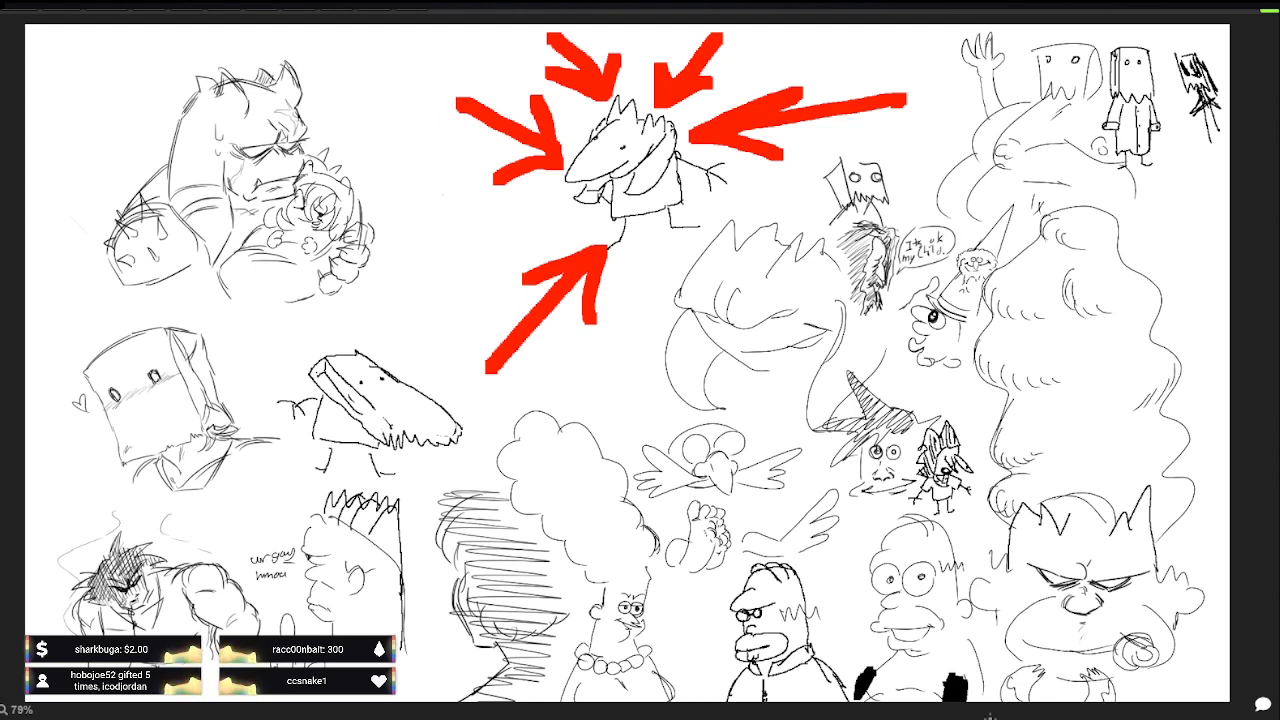
pyautogui.moveTo(560, 276)
pyautogui.mouseDown()
pyautogui.moveTo(528, 284)
pyautogui.moveTo(476, 373)
pyautogui.moveTo(608, 260)
pyautogui.moveTo(584, 308)
pyautogui.mouseUp()
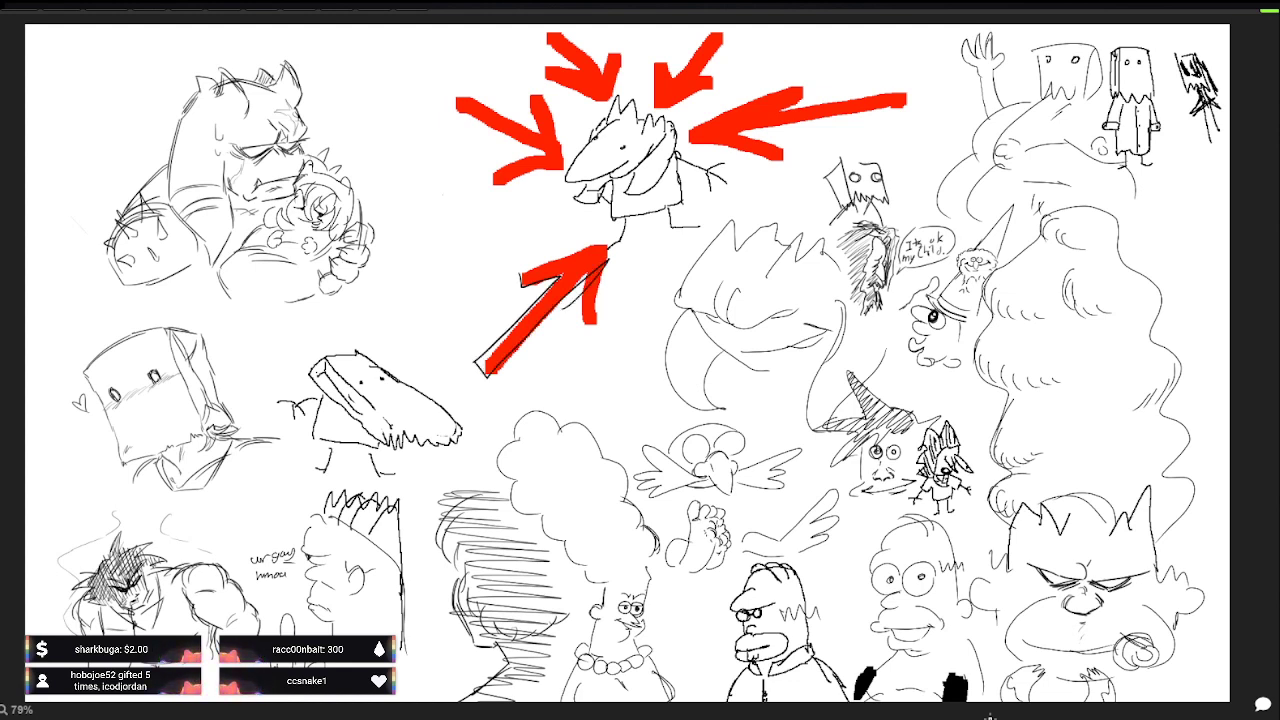
pyautogui.hotkey('ctrl', 'z')
pyautogui.hotkey('ctrl', 'z')
pyautogui.hotkey('ctrl', 'z')
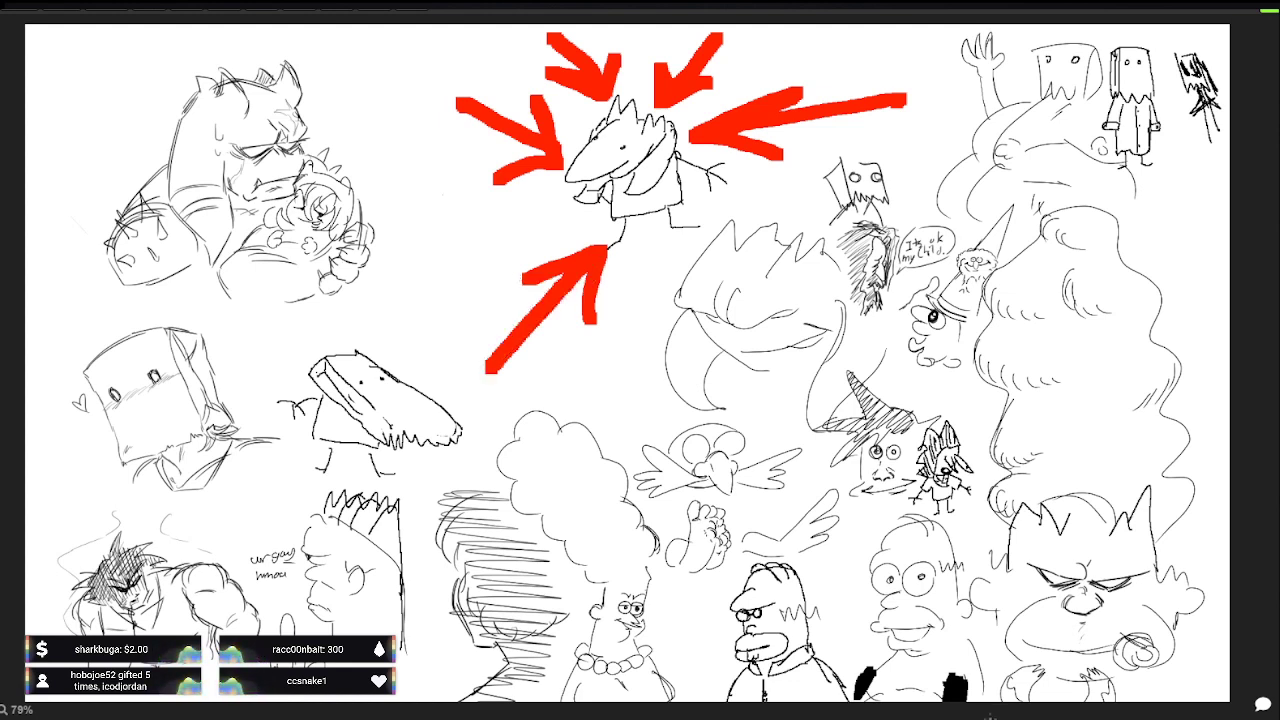
pyautogui.moveTo(521, 273)
pyautogui.mouseDown()
pyautogui.moveTo(521, 289)
pyautogui.moveTo(604, 246)
pyautogui.moveTo(586, 302)
pyautogui.mouseUp()
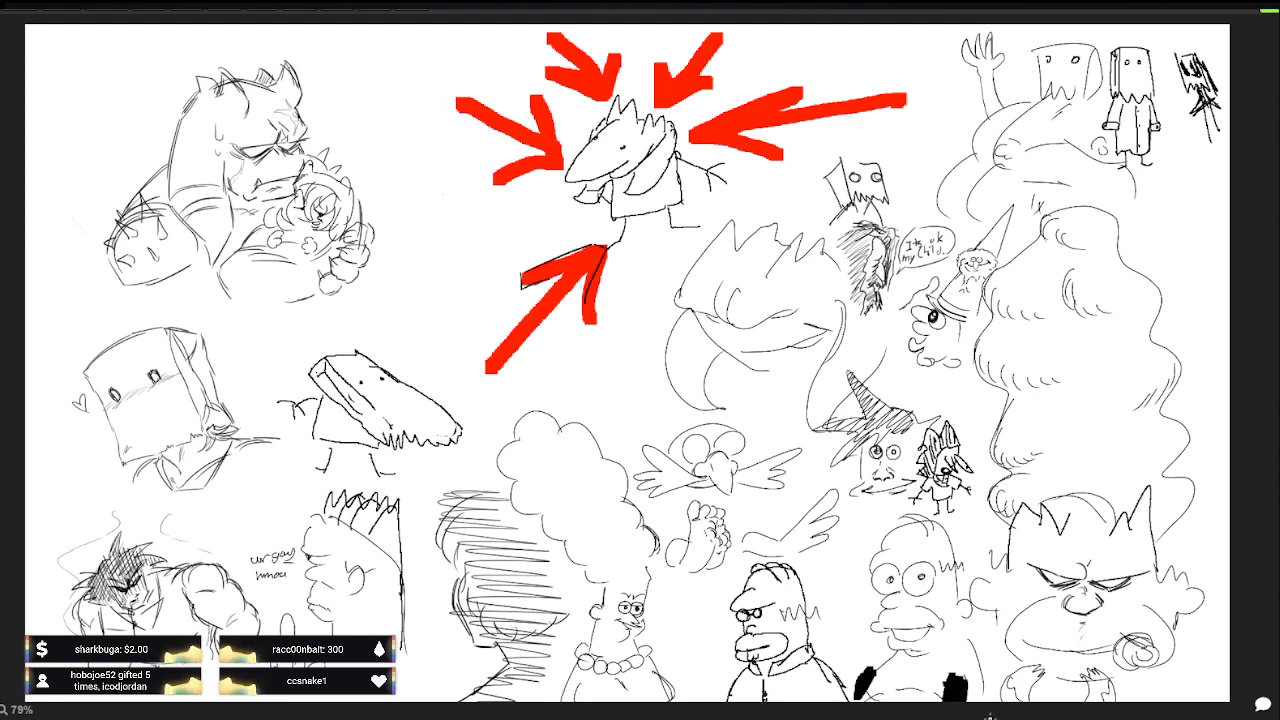
# Step: Erase the shaft of the lower red arrow and shorten the tail of the right-hand red arrow
pyautogui.moveTo(486, 370); pyautogui.dragTo(533, 326)
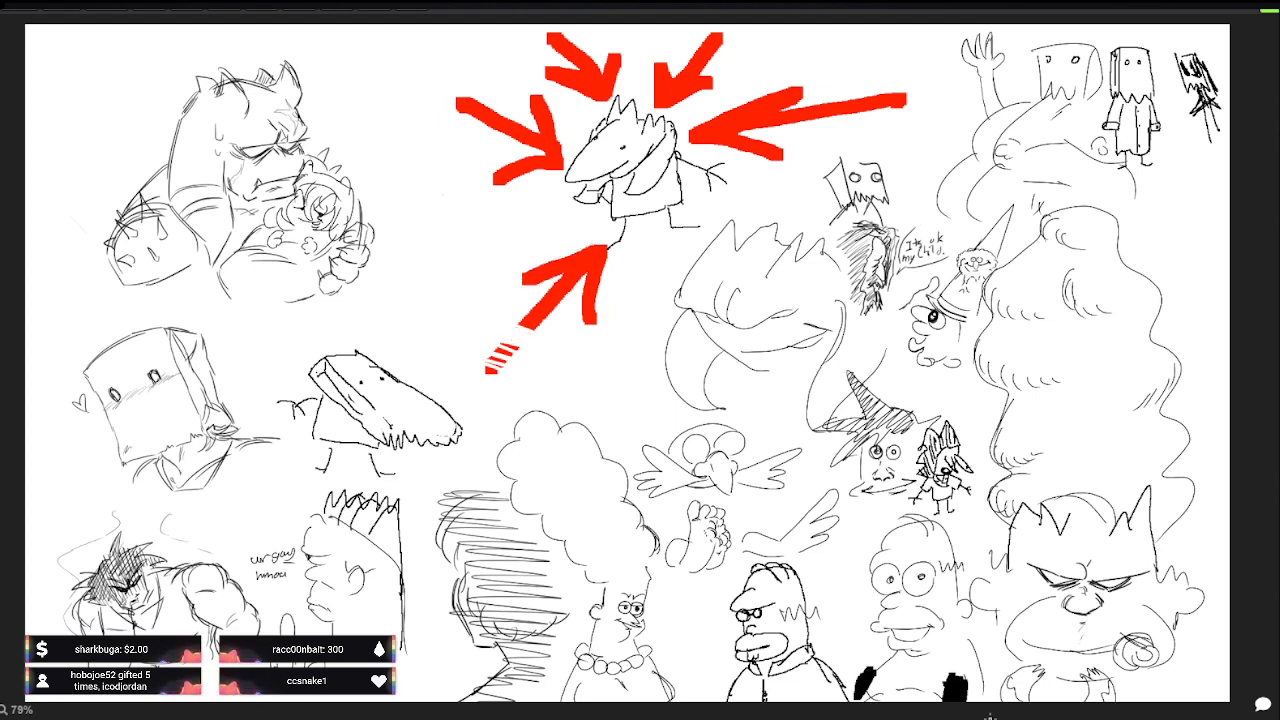
pyautogui.moveTo(514, 346); pyautogui.dragTo(494, 356)
pyautogui.moveTo(520, 342); pyautogui.dragTo(484, 371)
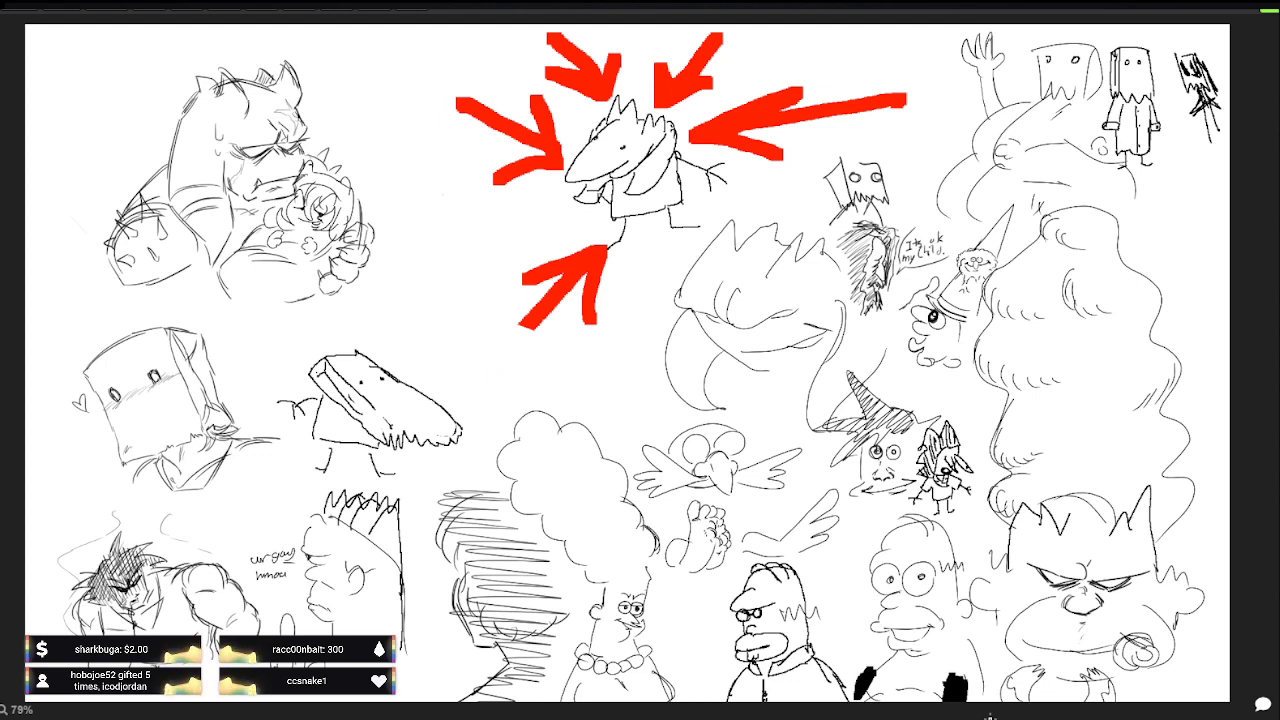
pyautogui.moveTo(899, 93)
pyautogui.mouseDown()
pyautogui.moveTo(903, 109)
pyautogui.moveTo(877, 109)
pyautogui.mouseUp()
# Step: Draw a masked, pointy-eared creature with a large rounded body above the lower beaked character
pyautogui.moveTo(451, 232)
pyautogui.mouseDown()
pyautogui.moveTo(468, 284)
pyautogui.moveTo(462, 239)
pyautogui.mouseUp()
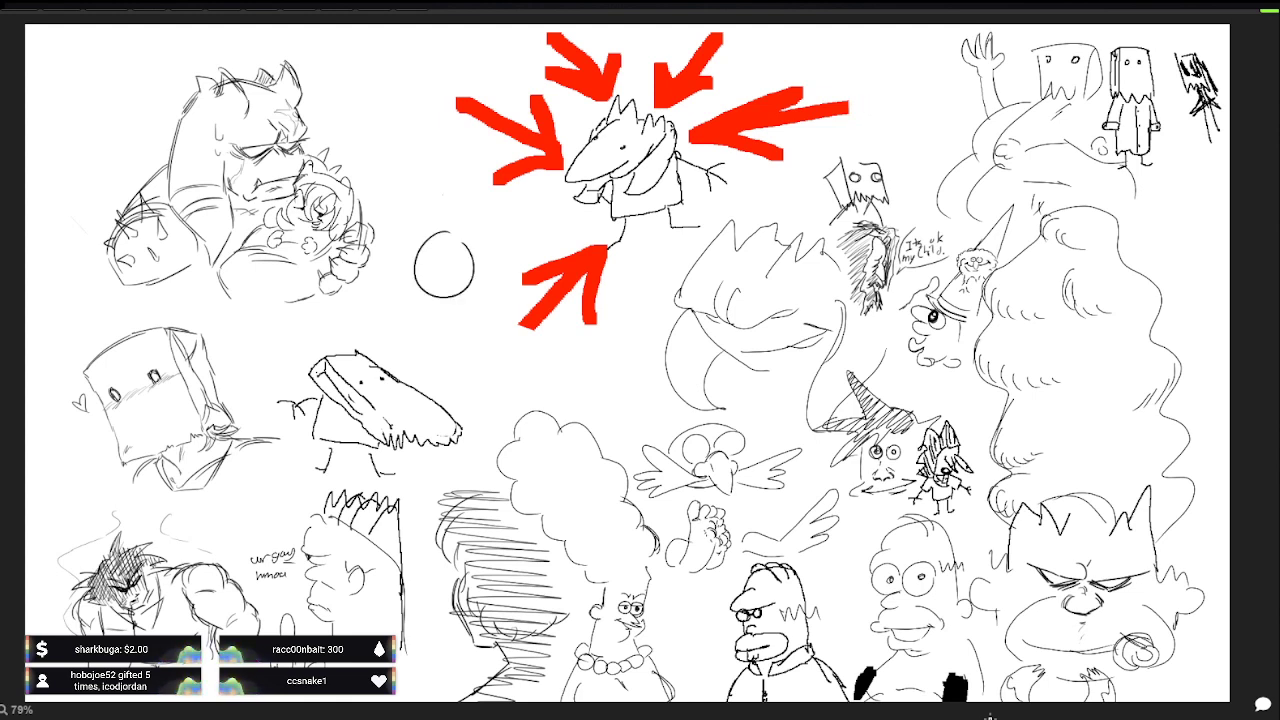
pyautogui.hotkey('ctrl', 'z')
pyautogui.moveTo(425, 269)
pyautogui.mouseDown()
pyautogui.moveTo(438, 248)
pyautogui.moveTo(467, 269)
pyautogui.moveTo(437, 283)
pyautogui.moveTo(449, 291)
pyautogui.moveTo(362, 295)
pyautogui.moveTo(349, 327)
pyautogui.moveTo(388, 337)
pyautogui.moveTo(464, 243)
pyautogui.moveTo(483, 249)
pyautogui.moveTo(388, 325)
pyautogui.moveTo(404, 340)
pyautogui.moveTo(456, 335)
pyautogui.moveTo(465, 302)
pyautogui.moveTo(483, 325)
pyautogui.moveTo(457, 335)
pyautogui.moveTo(414, 319)
pyautogui.mouseUp()
pyautogui.hotkey('ctrl', 'z')
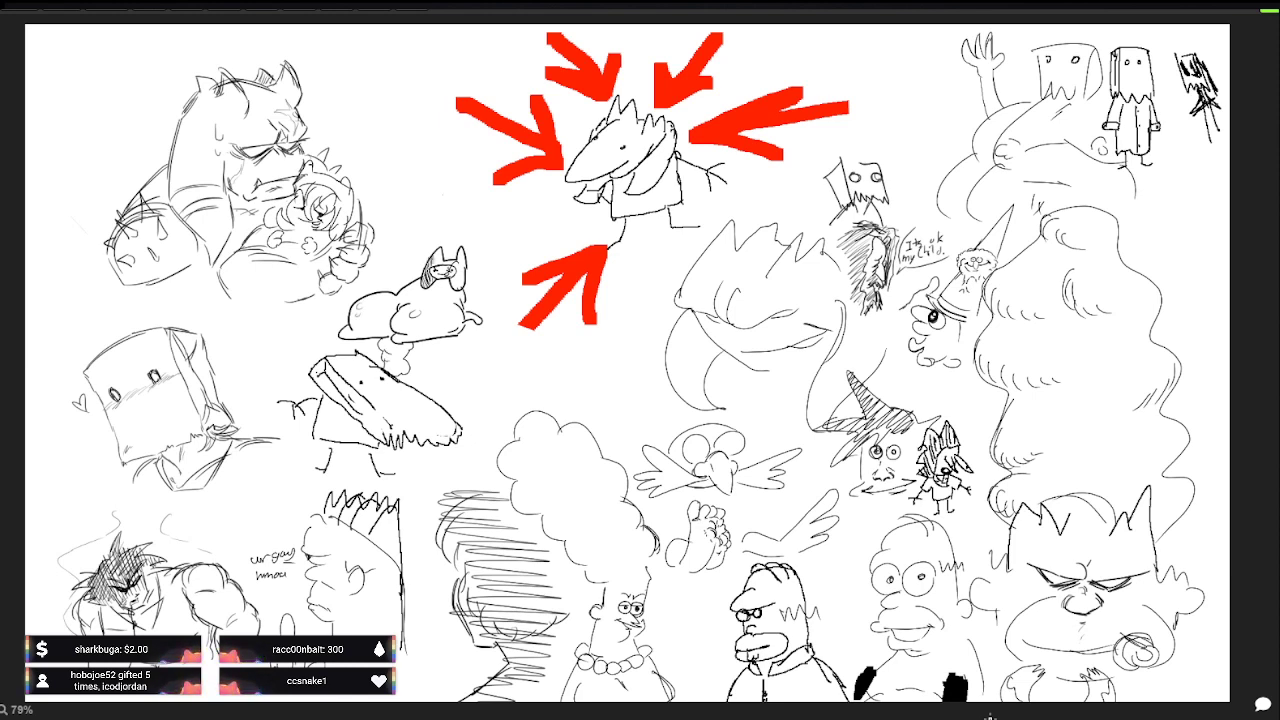
# Step: Give the pointy-eared creature a "hey." speech bubble and add dark shading to its head, body crease and underside
pyautogui.moveTo(447, 228); pyautogui.dragTo(449, 244)
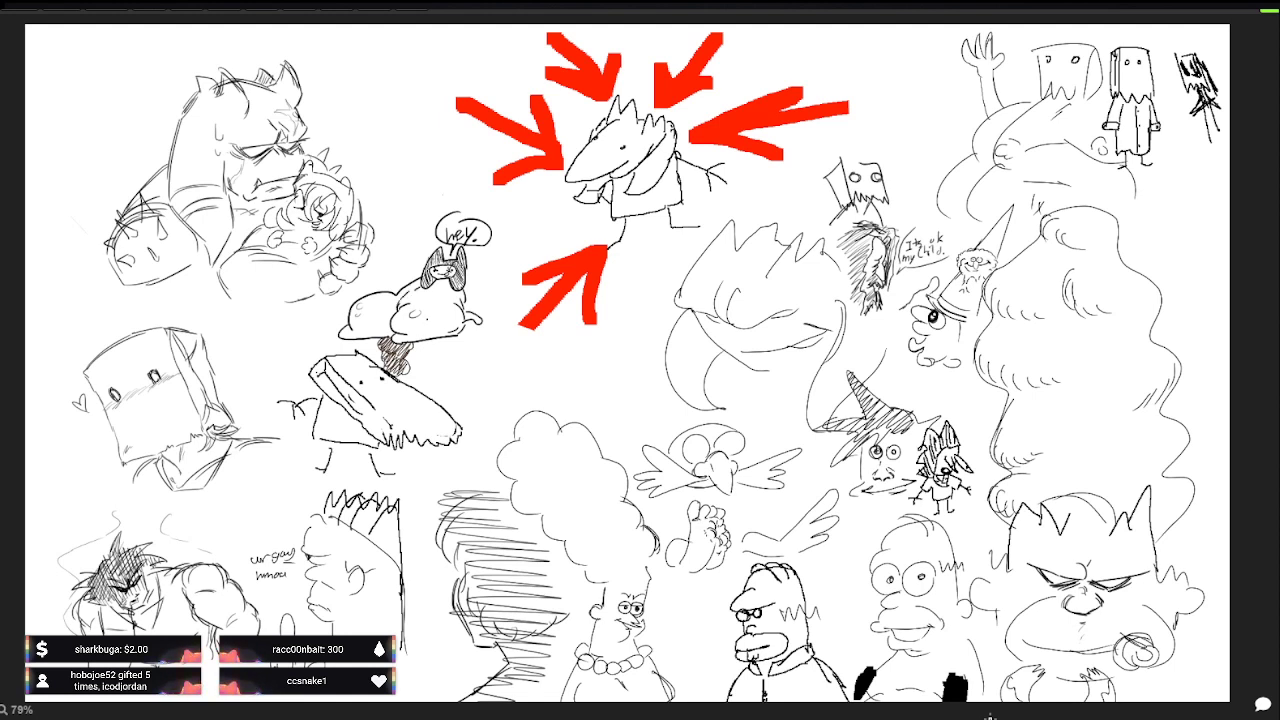
pyautogui.moveTo(394, 302); pyautogui.dragTo(394, 354)
pyautogui.hotkey('ctrl', 'z')
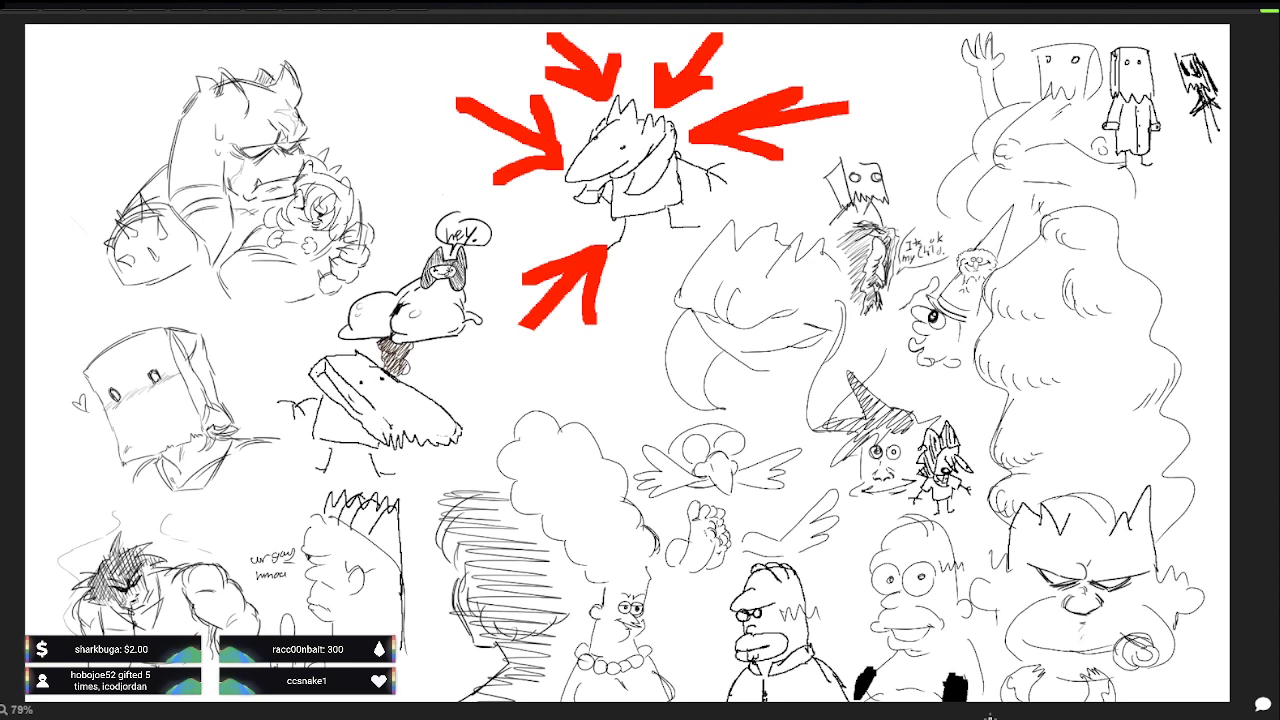
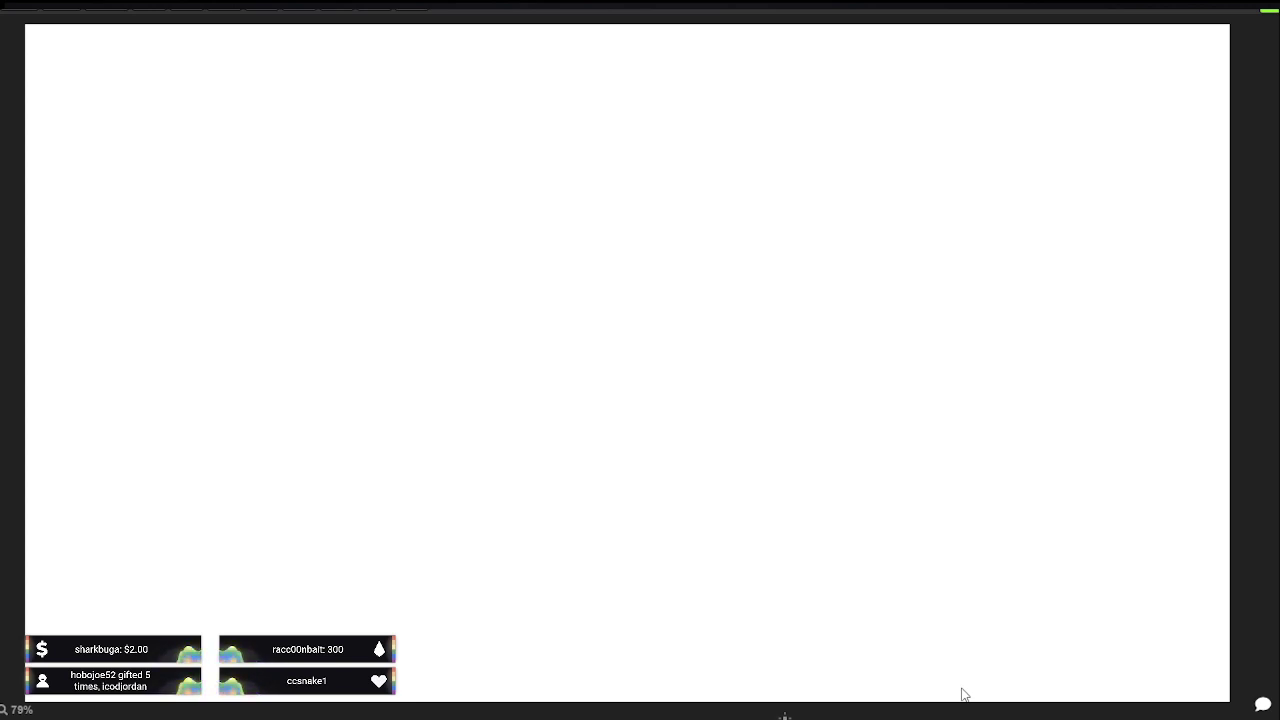
# Step: Sketch a small head with ears, eyes and a nose on the blank canvas
pyautogui.moveTo(314, 188)
pyautogui.mouseDown()
pyautogui.moveTo(347, 182)
pyautogui.moveTo(308, 198)
pyautogui.moveTo(322, 237)
pyautogui.moveTo(343, 240)
pyautogui.moveTo(353, 188)
pyautogui.mouseUp()
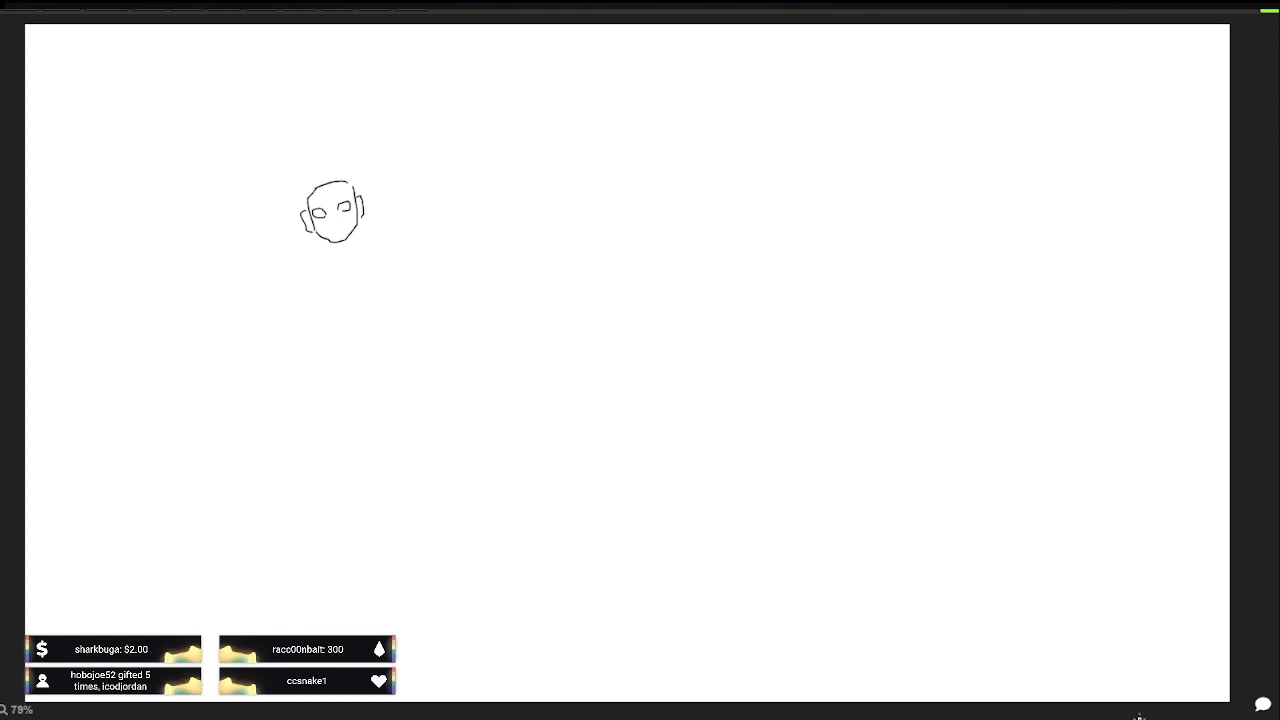
pyautogui.moveTo(395, 200)
pyautogui.mouseDown()
pyautogui.moveTo(448, 188)
pyautogui.moveTo(395, 213)
pyautogui.moveTo(397, 187)
pyautogui.moveTo(446, 182)
pyautogui.moveTo(448, 220)
pyautogui.mouseUp()
pyautogui.hotkey('ctrl', 'z')
pyautogui.click(332, 226)
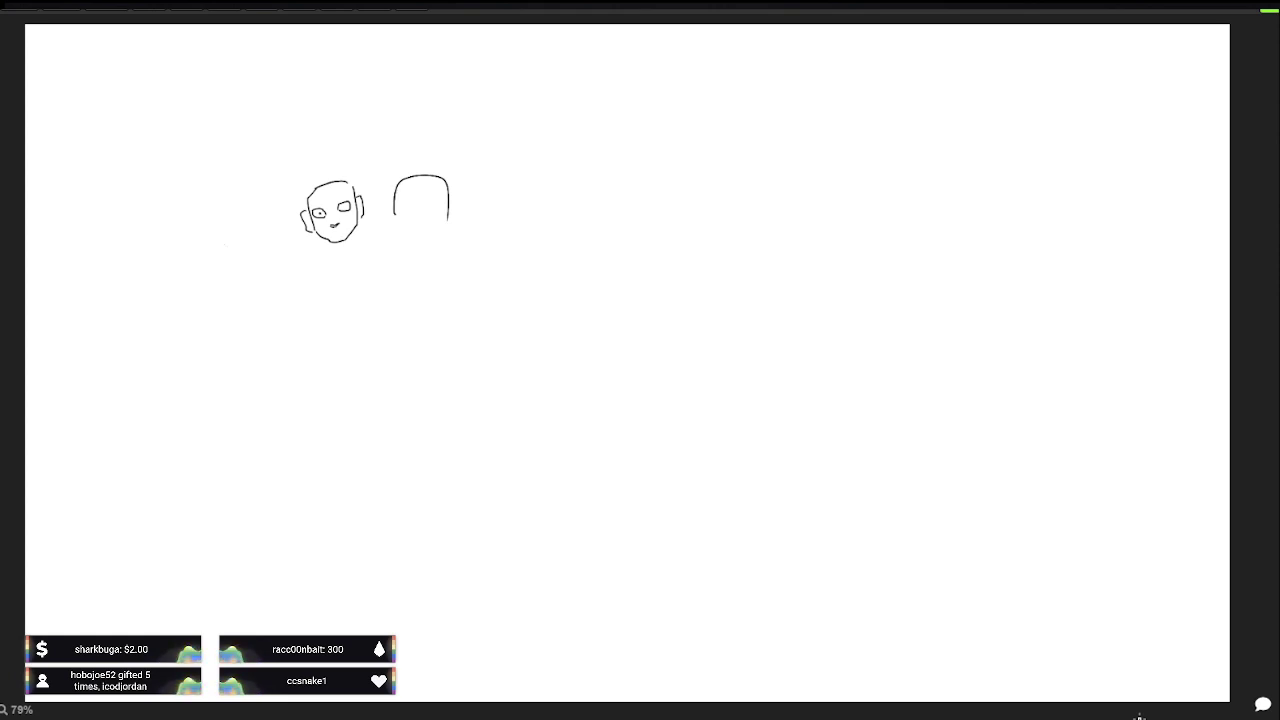
# Step: Undo the arched outline beside the finished head, then sketch a small new head's jaw and hair and a separate closed eyelid
pyautogui.hotkey('ctrl', 'z')
pyautogui.hotkey('ctrl', 'z')
pyautogui.moveTo(257, 249); pyautogui.dragTo(259, 224)
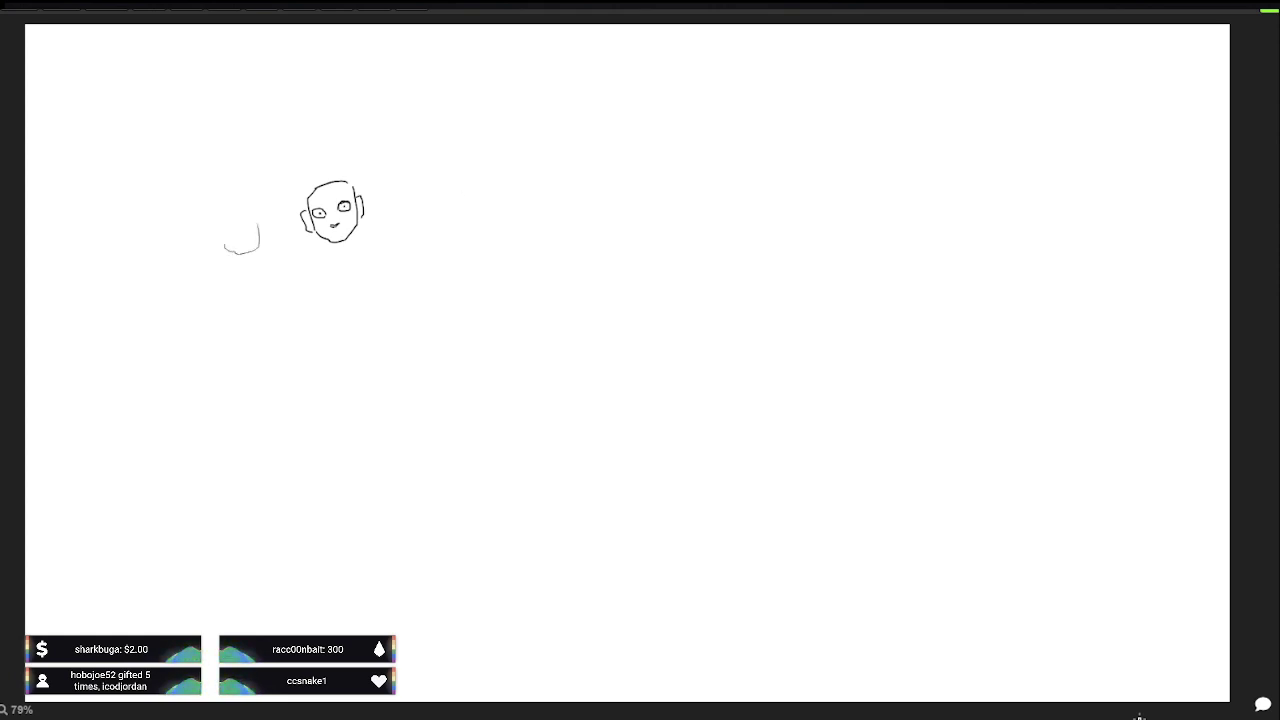
pyautogui.moveTo(405, 207)
pyautogui.mouseDown()
pyautogui.moveTo(409, 182)
pyautogui.moveTo(461, 216)
pyautogui.mouseUp()
pyautogui.hotkey('ctrl', 'z')
pyautogui.moveTo(229, 243); pyautogui.dragTo(264, 228)
pyautogui.moveTo(404, 203); pyautogui.dragTo(424, 195)
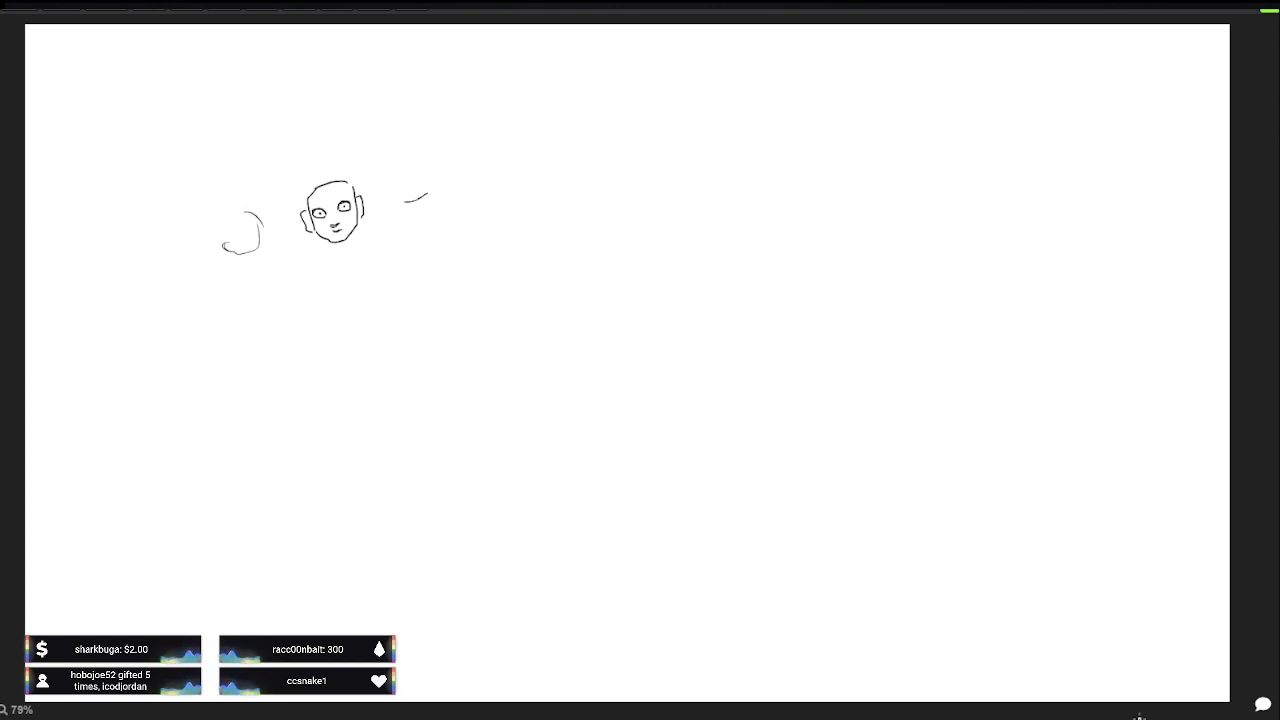
pyautogui.moveTo(263, 227); pyautogui.dragTo(272, 244)
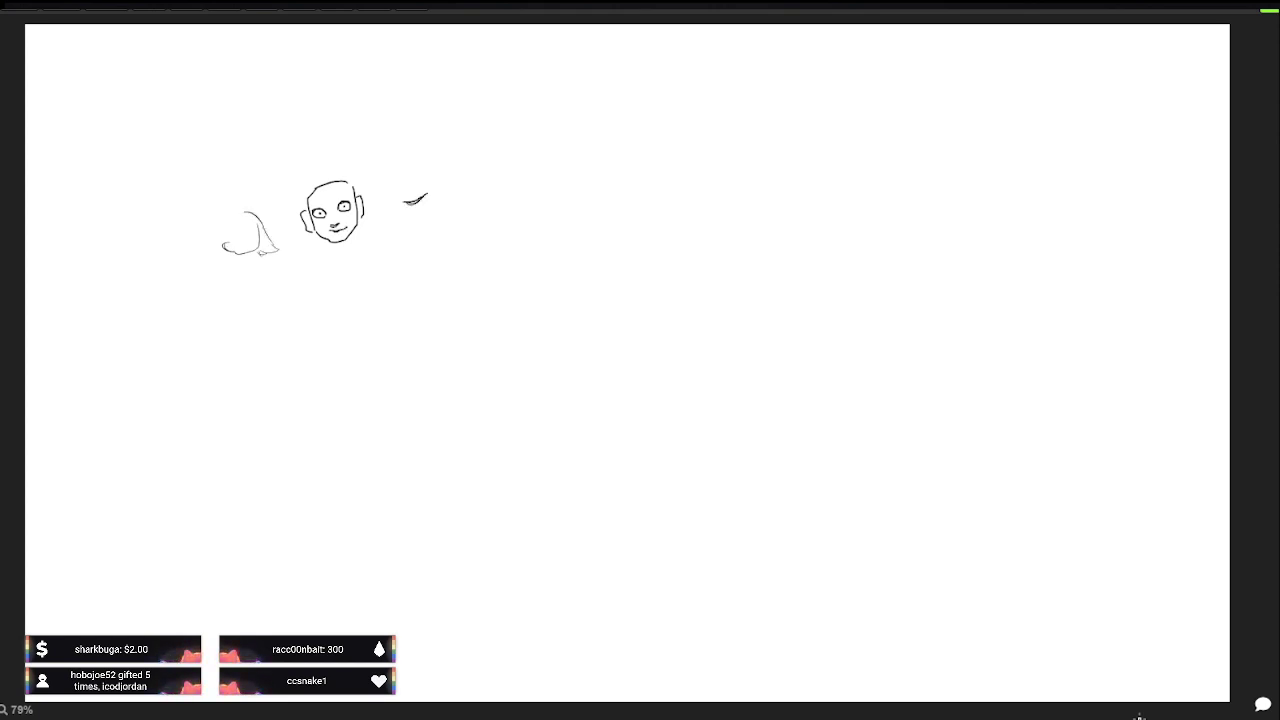
# Step: Complete the small head's face outline and long hair, and add a brow and lower-lid lines to the separate closed eye
pyautogui.moveTo(223, 248); pyautogui.dragTo(243, 214)
pyautogui.moveTo(410, 192); pyautogui.dragTo(425, 184)
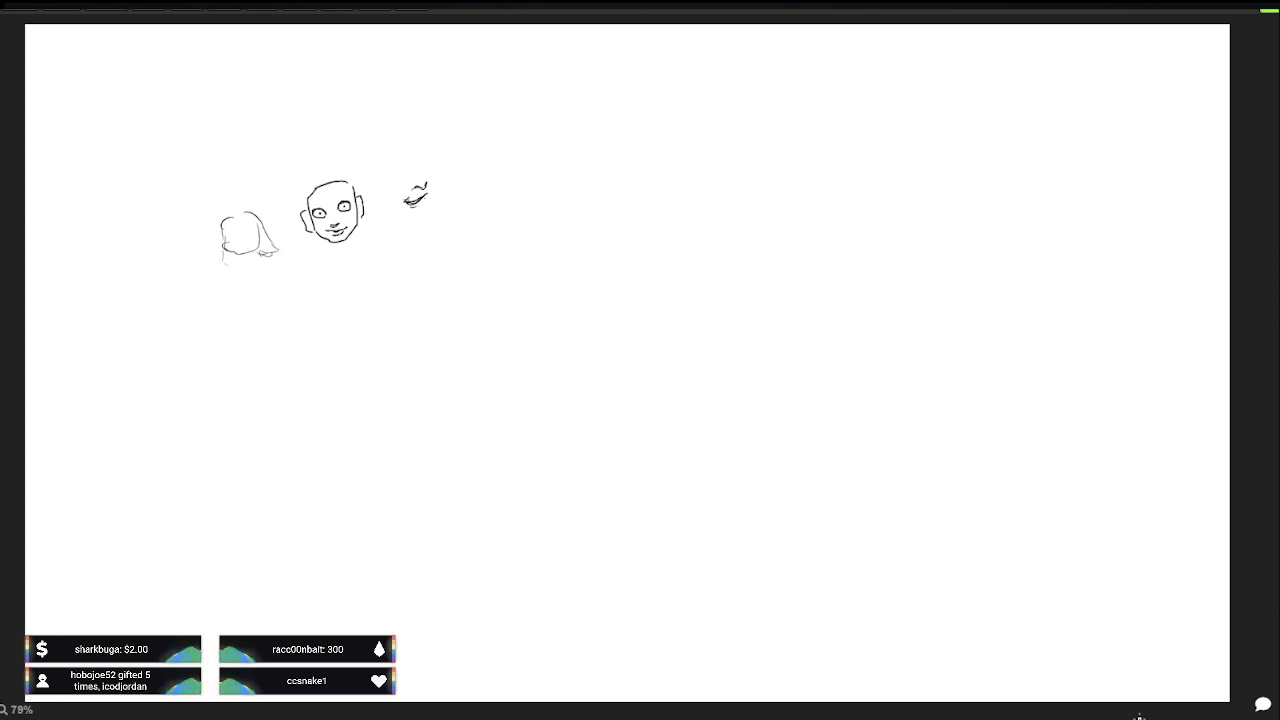
pyautogui.moveTo(221, 258); pyautogui.dragTo(228, 265)
pyautogui.moveTo(411, 207); pyautogui.dragTo(426, 197)
pyautogui.moveTo(214, 228)
pyautogui.mouseDown()
pyautogui.moveTo(212, 258)
pyautogui.moveTo(210, 210)
pyautogui.moveTo(234, 211)
pyautogui.mouseUp()
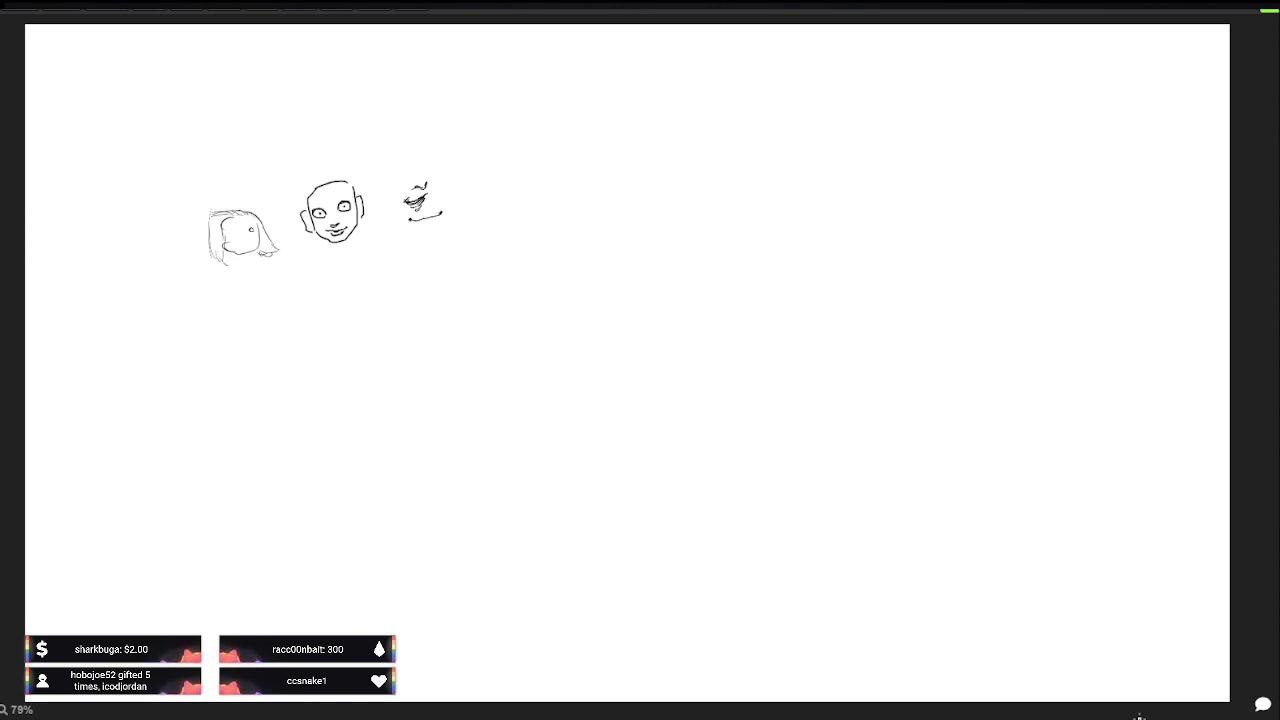
# Step: Erase the middle head's facial features and crown, and draw a rounded torso with folded arms under the long-haired head
pyautogui.moveTo(324, 210); pyautogui.dragTo(320, 217)
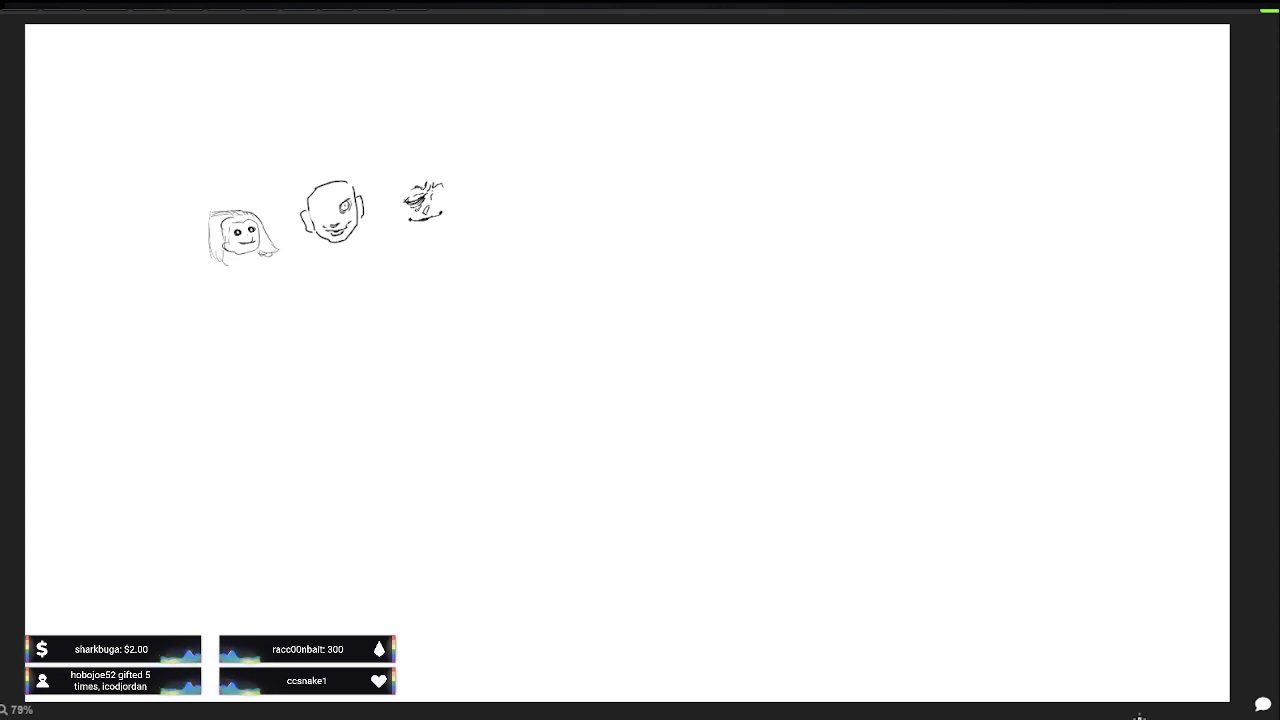
pyautogui.moveTo(236, 258); pyautogui.dragTo(245, 288)
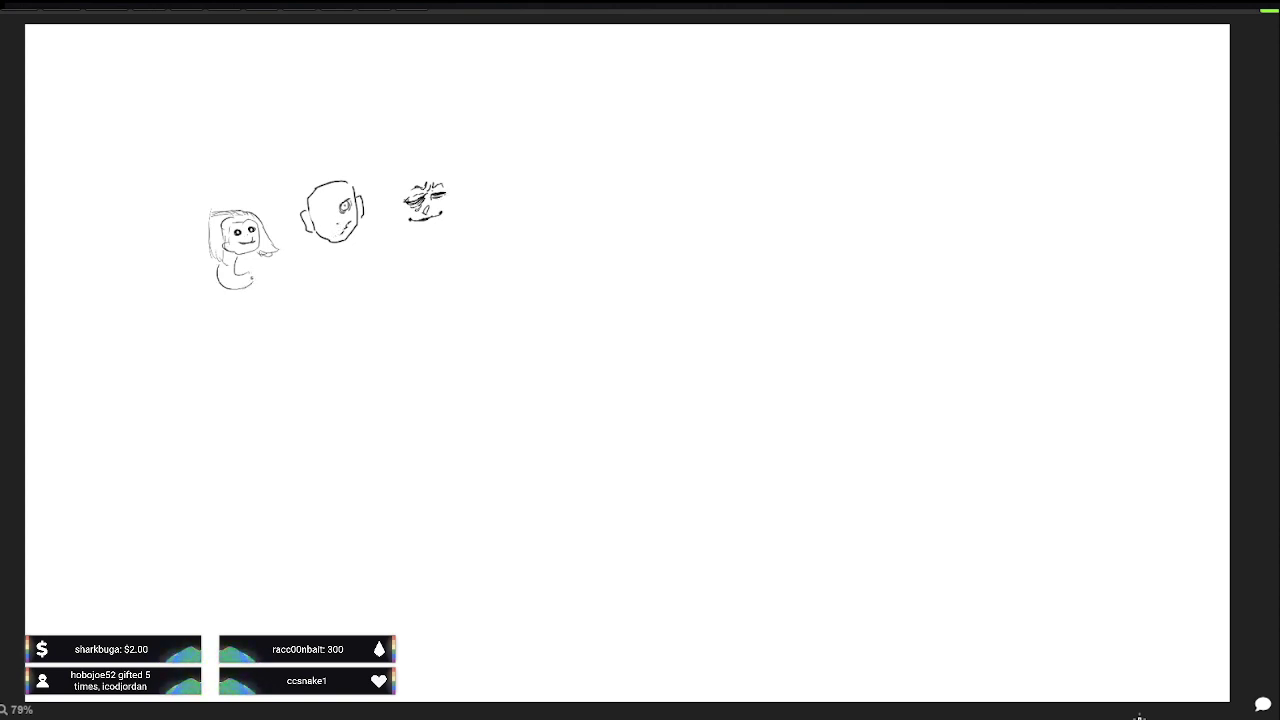
pyautogui.moveTo(320, 186); pyautogui.dragTo(307, 211)
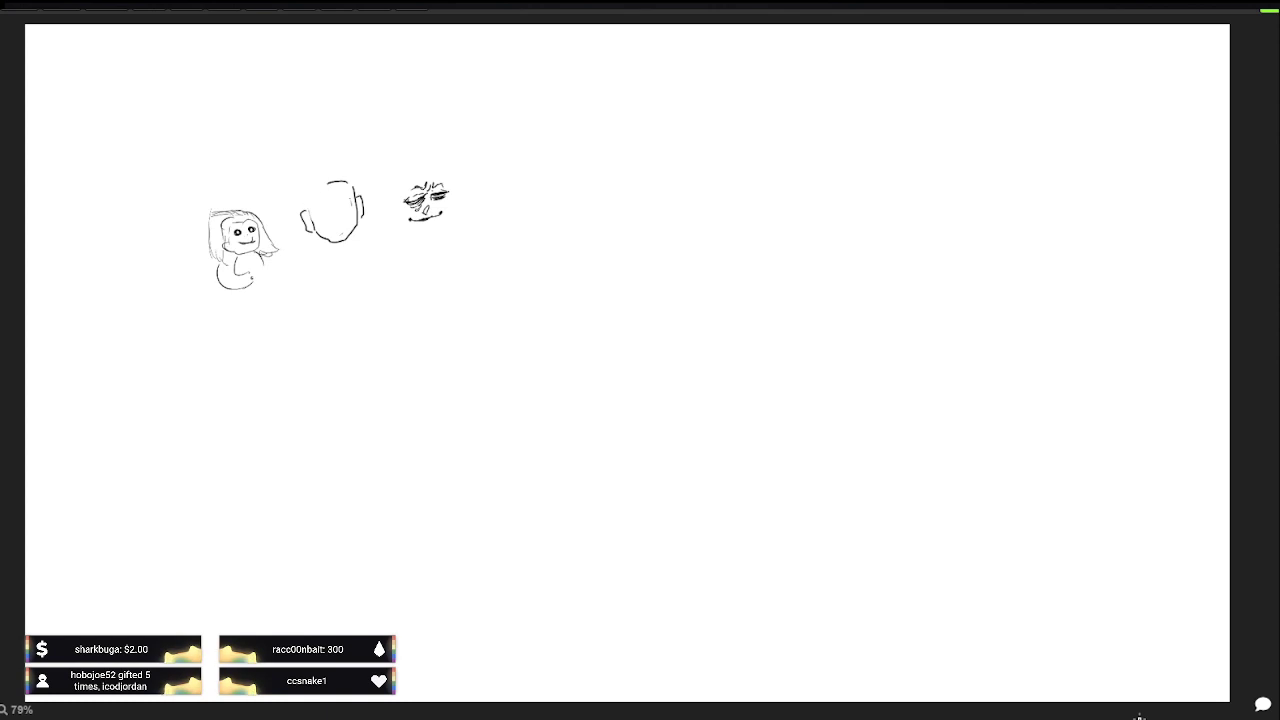
pyautogui.moveTo(418, 220); pyautogui.dragTo(434, 222)
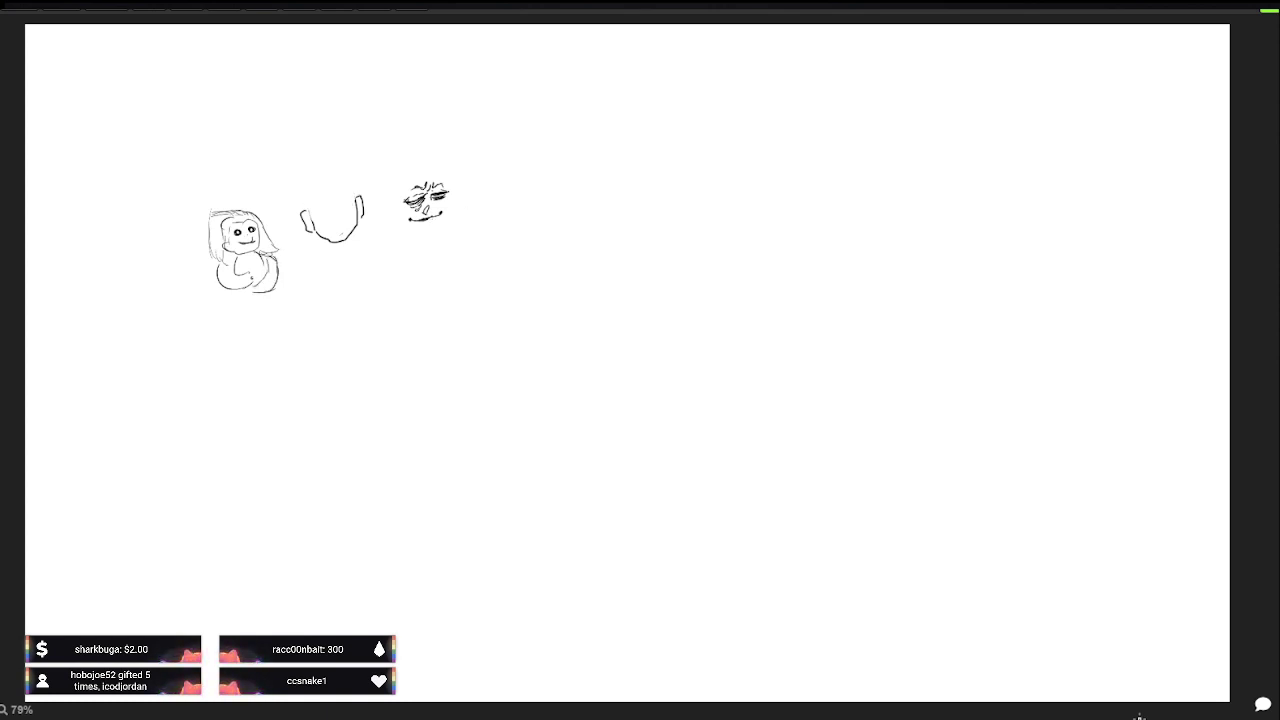
# Step: Redraw the middle head with long straight strands over the forehead and new outlines for both eyes
pyautogui.moveTo(332, 181)
pyautogui.mouseDown()
pyautogui.moveTo(355, 250)
pyautogui.moveTo(317, 243)
pyautogui.moveTo(320, 265)
pyautogui.mouseUp()
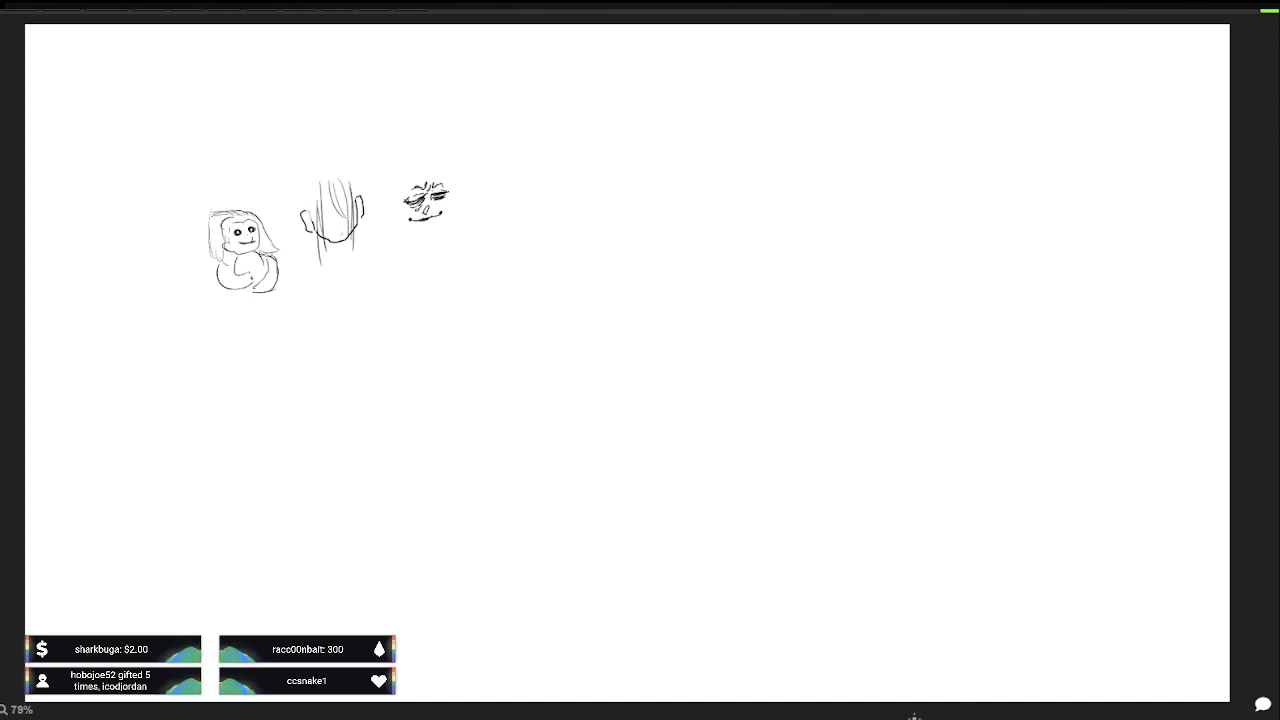
pyautogui.moveTo(327, 179)
pyautogui.mouseDown()
pyautogui.moveTo(333, 211)
pyautogui.moveTo(310, 219)
pyautogui.mouseUp()
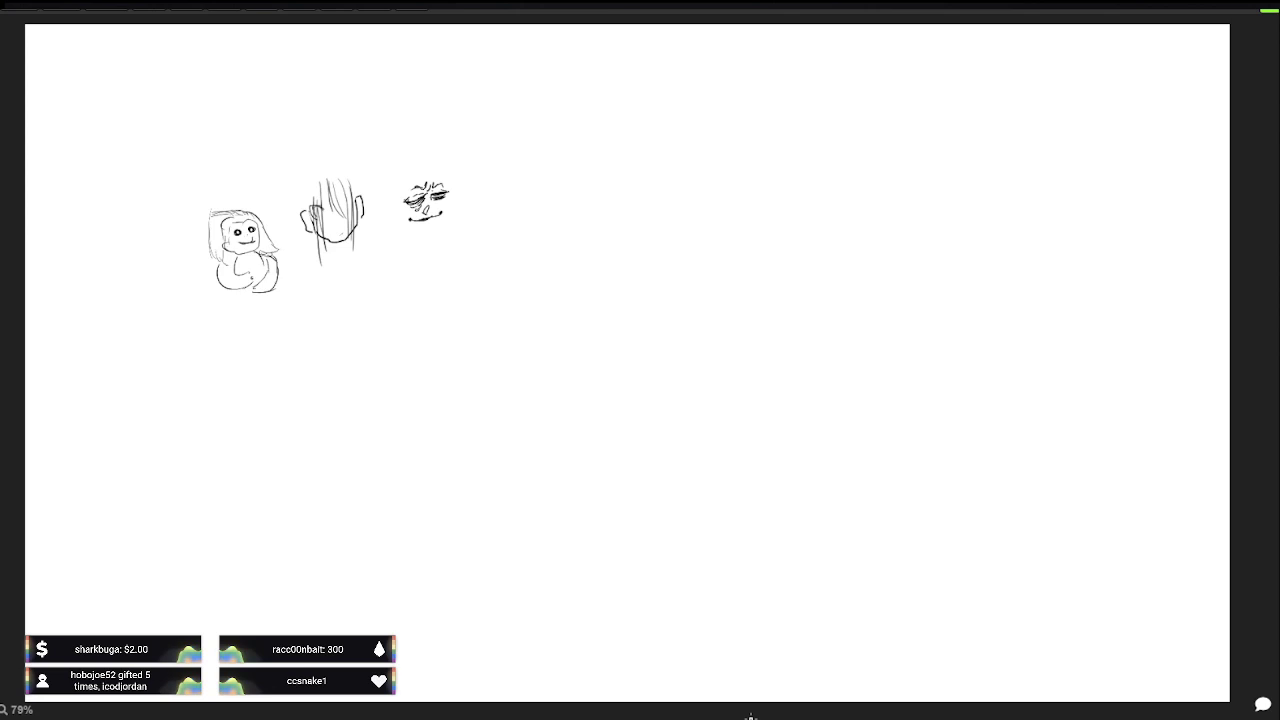
pyautogui.moveTo(323, 207); pyautogui.dragTo(314, 216)
pyautogui.moveTo(337, 206); pyautogui.dragTo(347, 199)
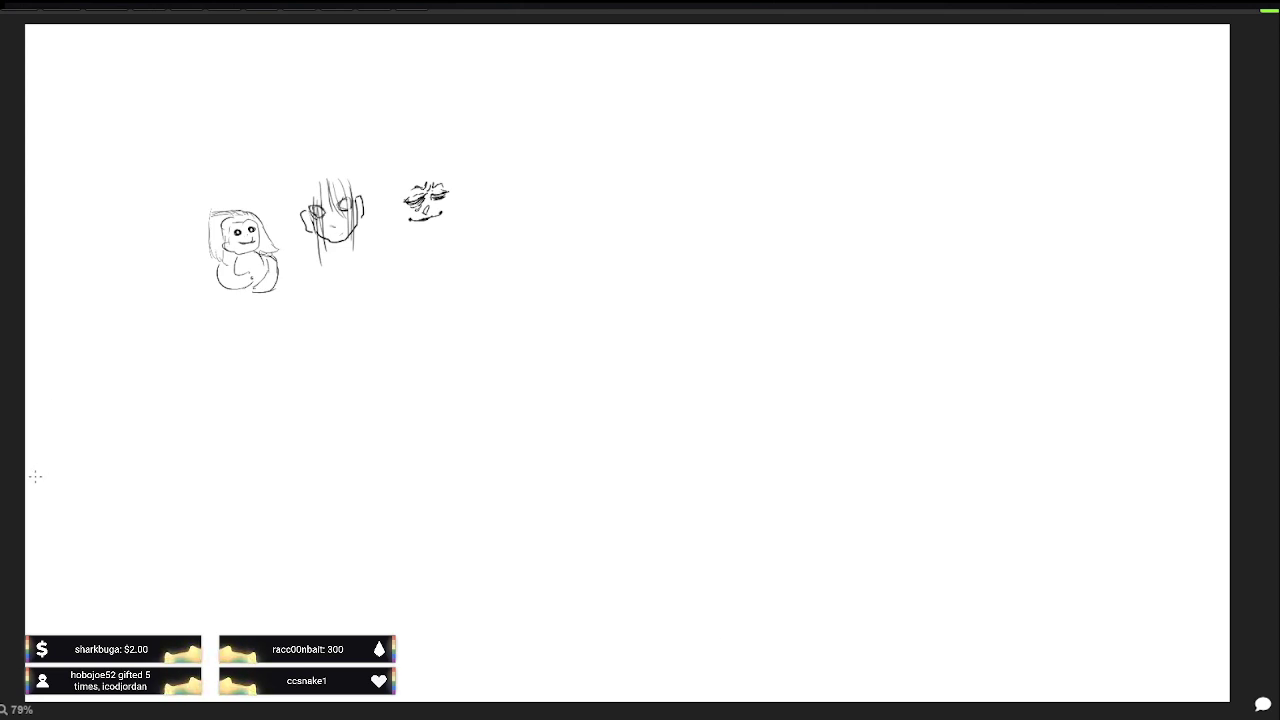
# Step: Draw two bent, spread legs with feet on the small long-haired figure
pyautogui.moveTo(289, 271)
pyautogui.mouseDown()
pyautogui.moveTo(277, 284)
pyautogui.moveTo(301, 313)
pyautogui.mouseUp()
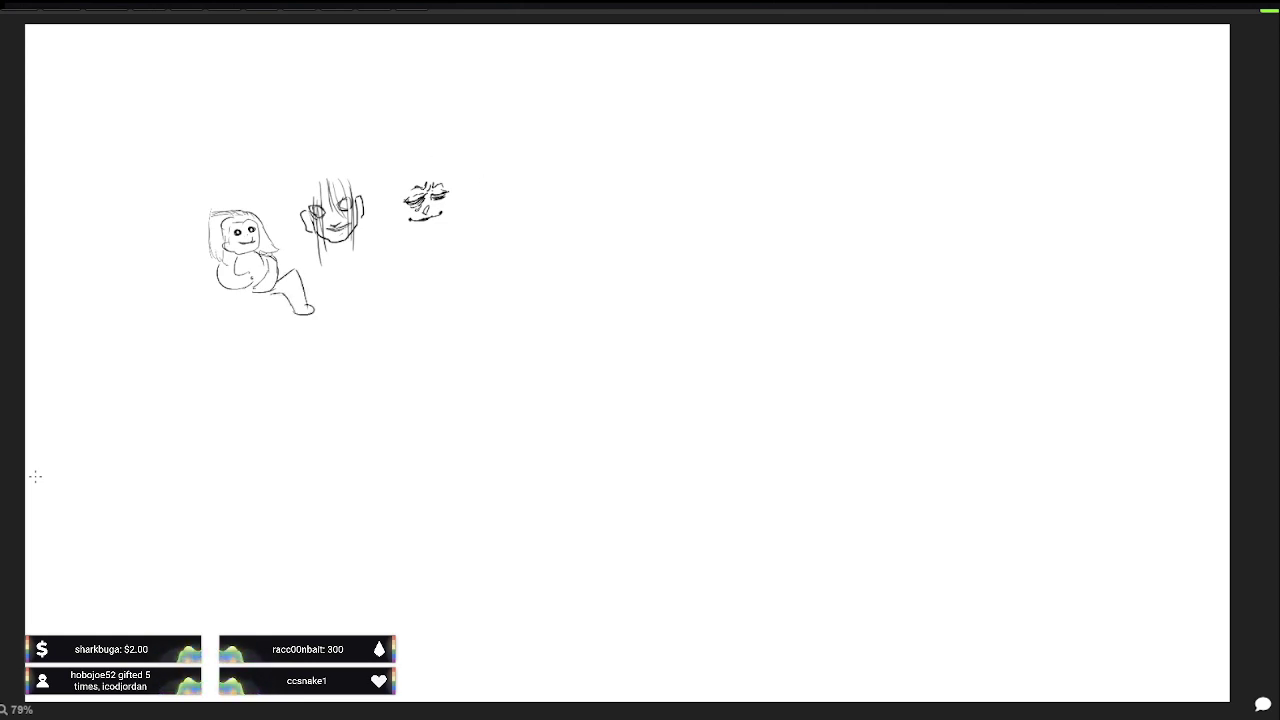
pyautogui.moveTo(237, 291); pyautogui.dragTo(218, 332)
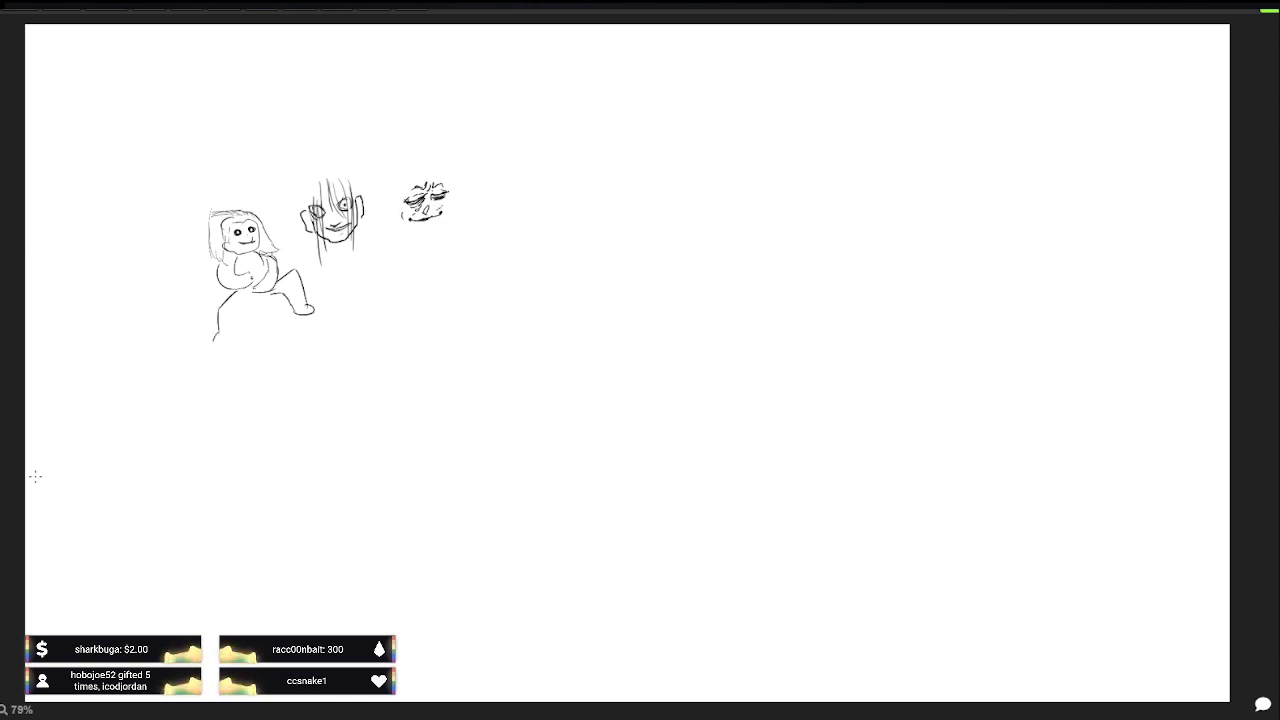
pyautogui.moveTo(214, 340)
pyautogui.mouseDown()
pyautogui.moveTo(231, 336)
pyautogui.moveTo(247, 299)
pyautogui.mouseUp()
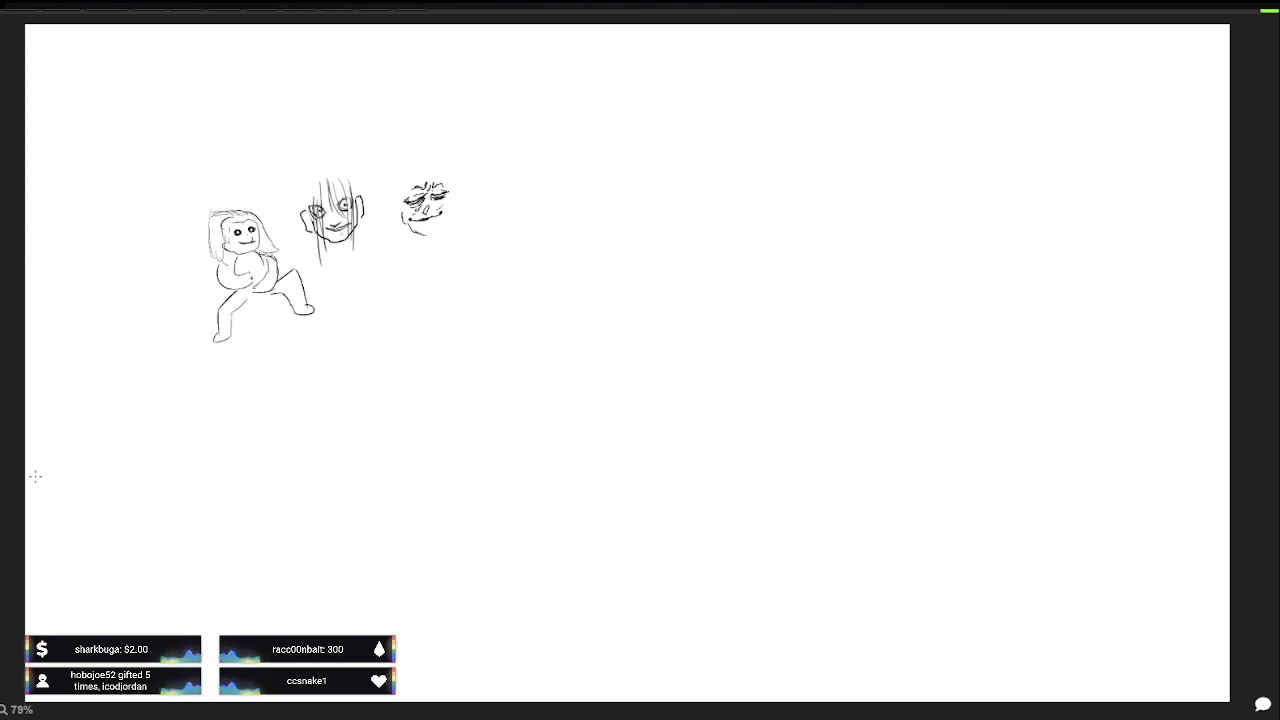
# Step: Redraw the heavy-lidded face's jaw and cheeks as a pointed outline, and start the upper hair of the middle head
pyautogui.hotkey('ctrl', 'z')
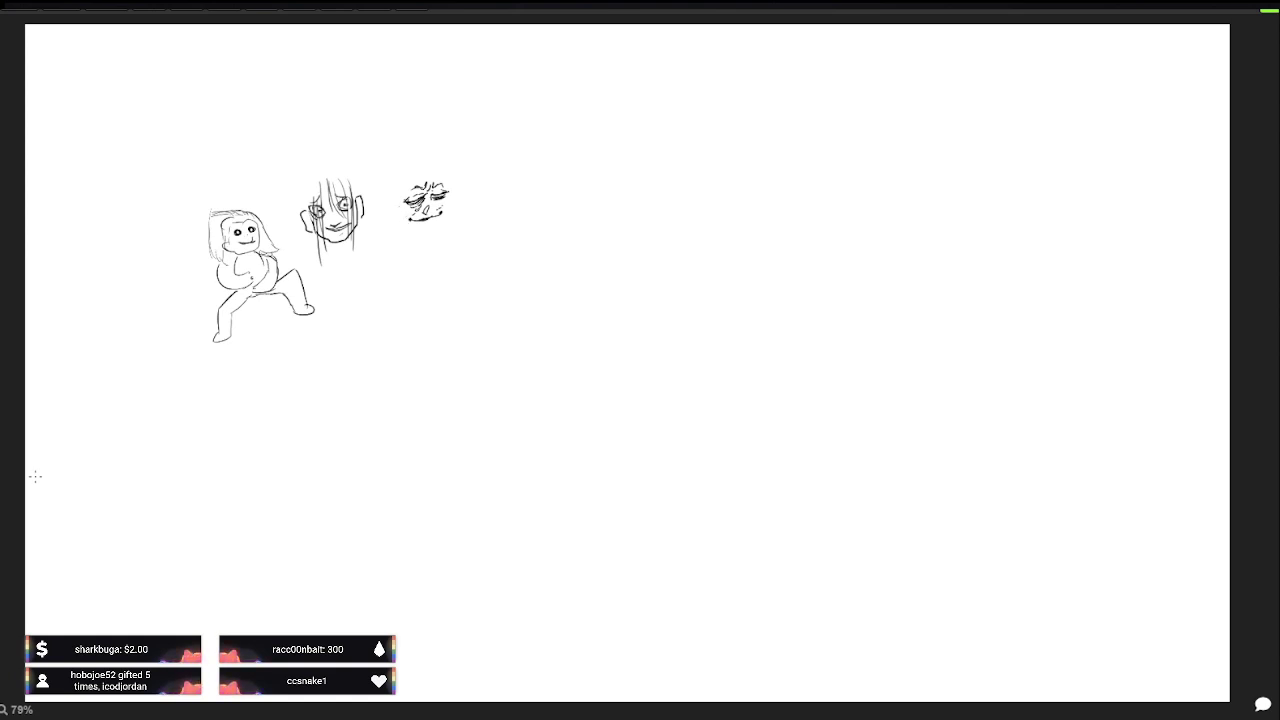
pyautogui.moveTo(400, 206); pyautogui.dragTo(420, 234)
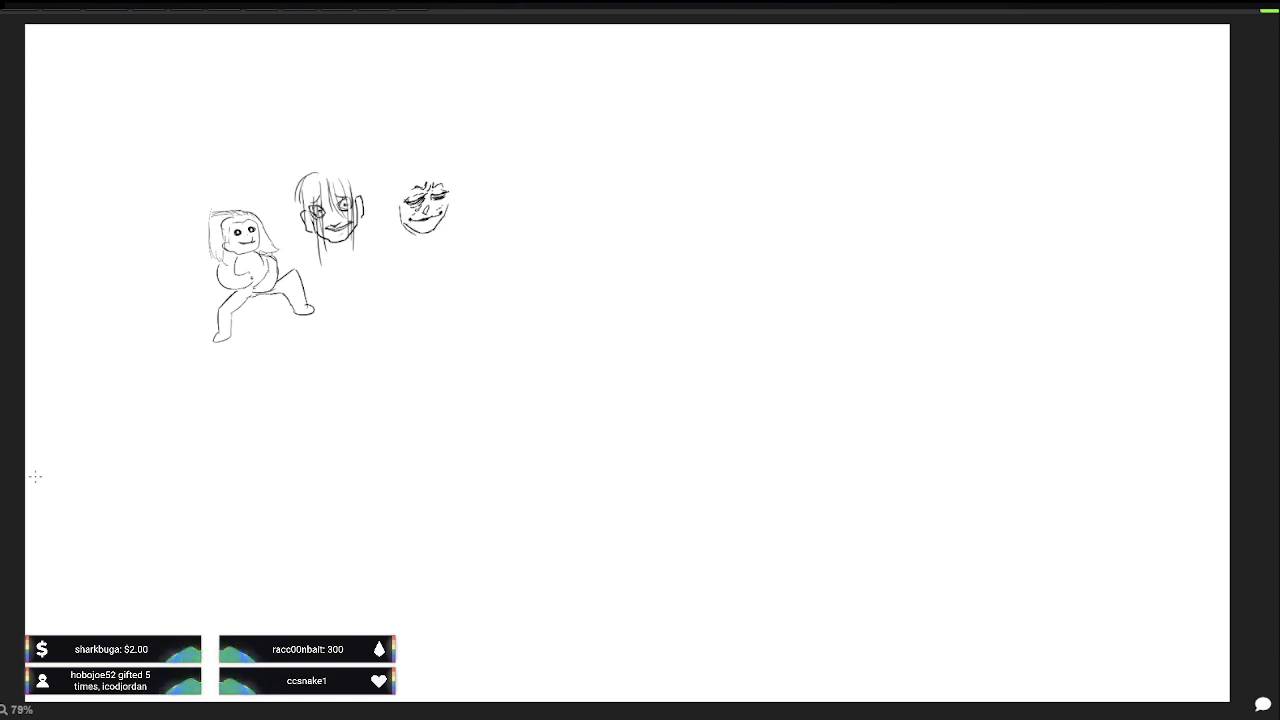
pyautogui.moveTo(450, 192); pyautogui.dragTo(446, 213)
pyautogui.moveTo(322, 166)
pyautogui.mouseDown()
pyautogui.moveTo(288, 178)
pyautogui.moveTo(308, 192)
pyautogui.mouseUp()
pyautogui.moveTo(400, 198); pyautogui.dragTo(398, 214)
# Step: Give the middle head spiky crown hair with side strands, and add a curly fringe to the heavy-lidded face
pyautogui.moveTo(322, 170)
pyautogui.mouseDown()
pyautogui.moveTo(332, 146)
pyautogui.moveTo(352, 166)
pyautogui.mouseUp()
pyautogui.moveTo(430, 174); pyautogui.dragTo(412, 188)
pyautogui.moveTo(332, 180); pyautogui.dragTo(356, 152)
pyautogui.moveTo(428, 146); pyautogui.dragTo(424, 158)
pyautogui.moveTo(346, 160); pyautogui.dragTo(374, 184)
pyautogui.hotkey('ctrl', 'z')
pyautogui.hotkey('ctrl', 'z')
pyautogui.hotkey('ctrl', 'z')
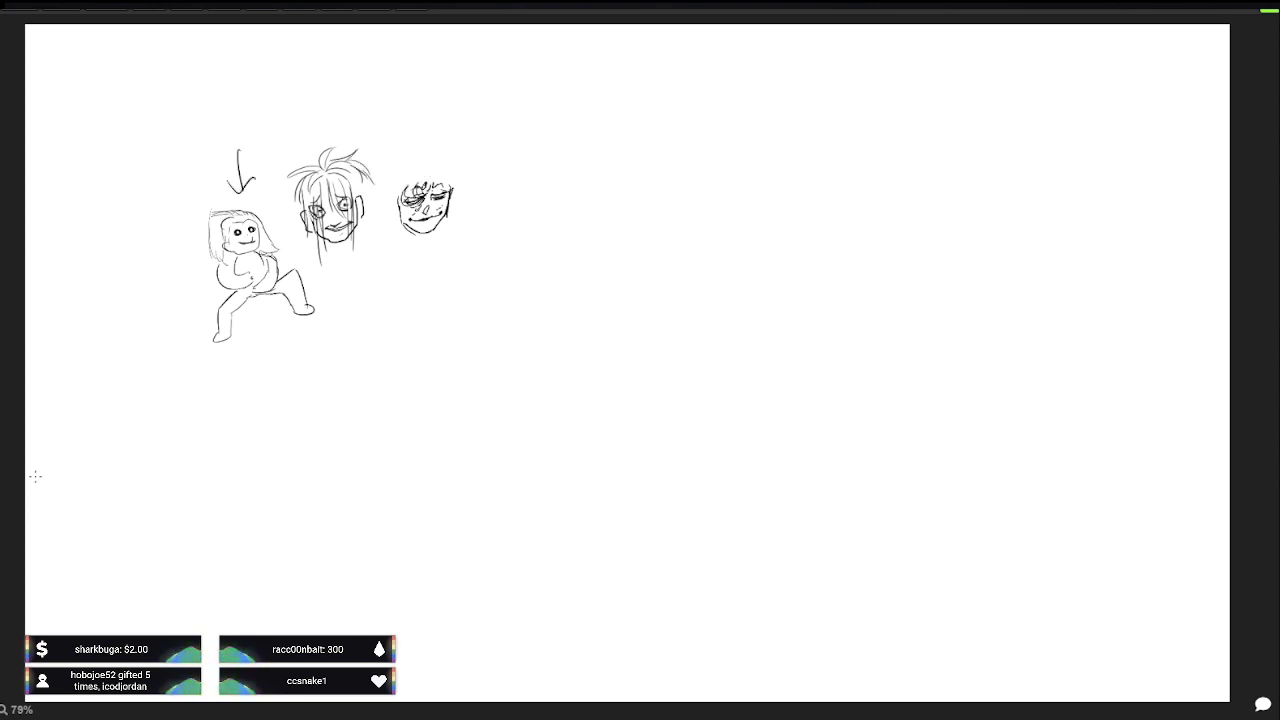
pyautogui.moveTo(374, 182); pyautogui.dragTo(366, 203)
pyautogui.moveTo(378, 193)
pyautogui.mouseDown()
pyautogui.moveTo(390, 209)
pyautogui.moveTo(361, 205)
pyautogui.mouseUp()
pyautogui.moveTo(382, 209)
pyautogui.mouseDown()
pyautogui.moveTo(392, 227)
pyautogui.moveTo(369, 213)
pyautogui.mouseUp()
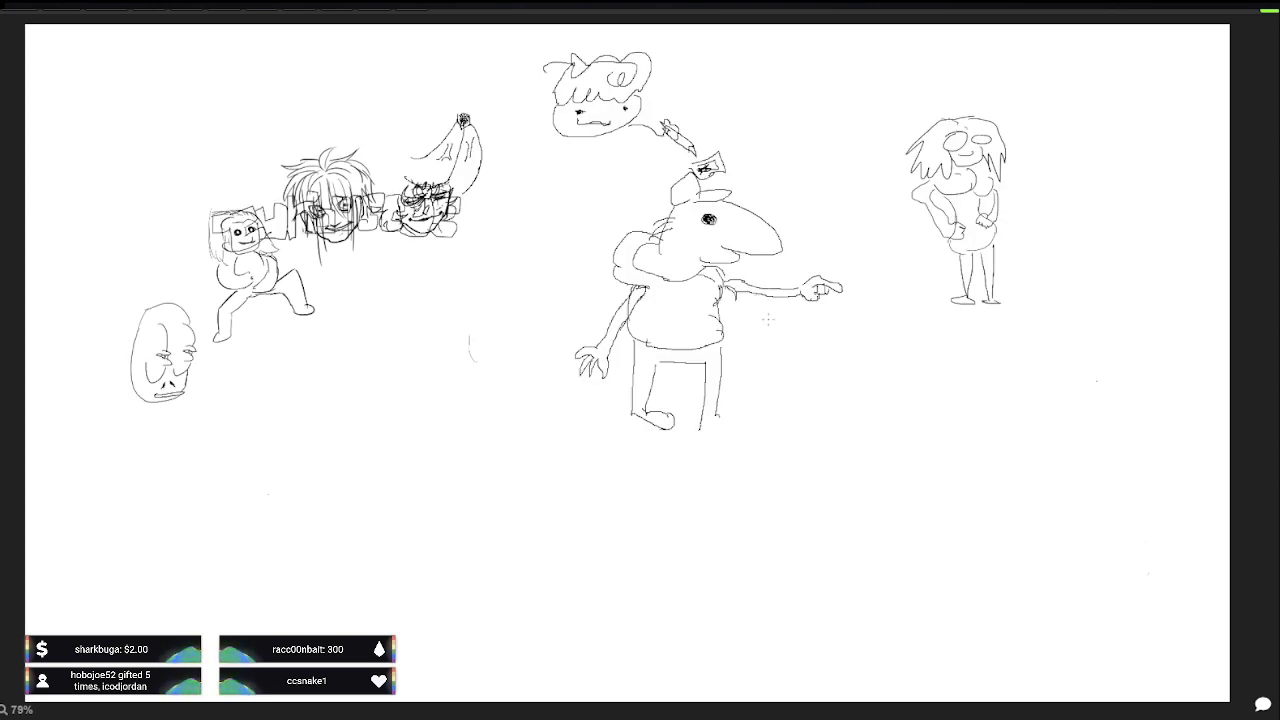
pyautogui.moveTo(412, 168); pyautogui.dragTo(382, 186)
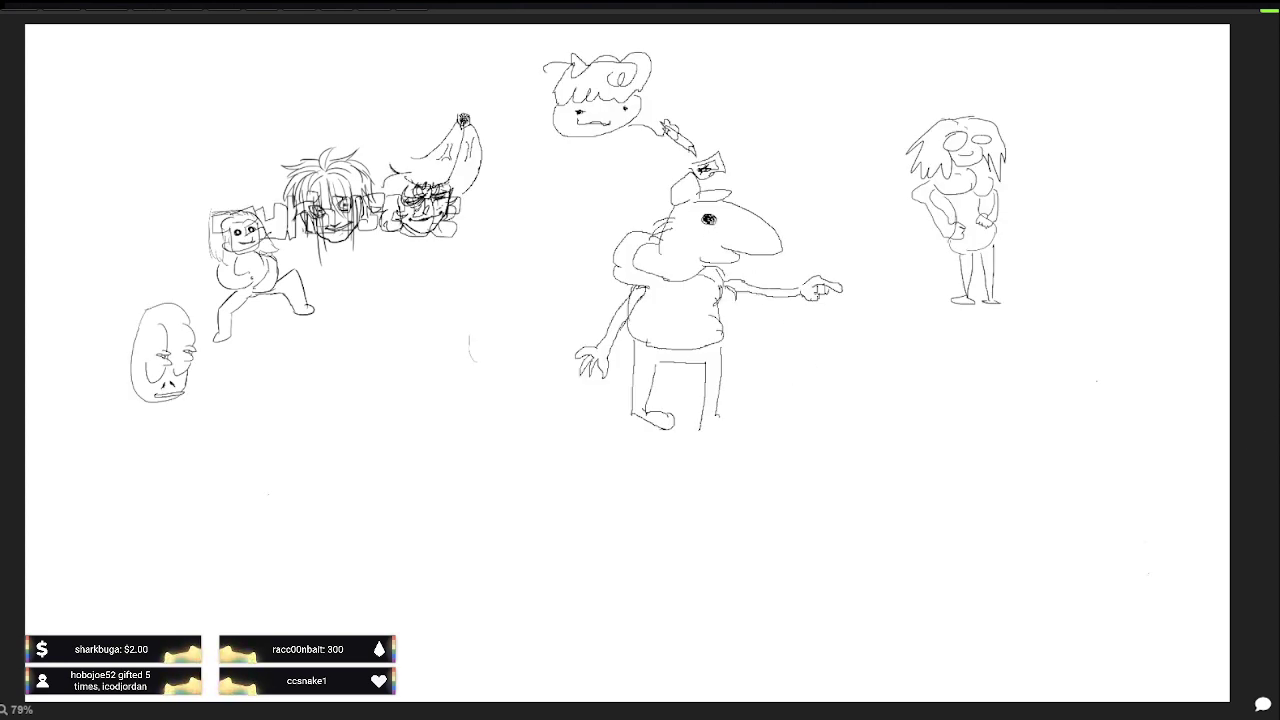
pyautogui.hotkey('ctrl', 'z')
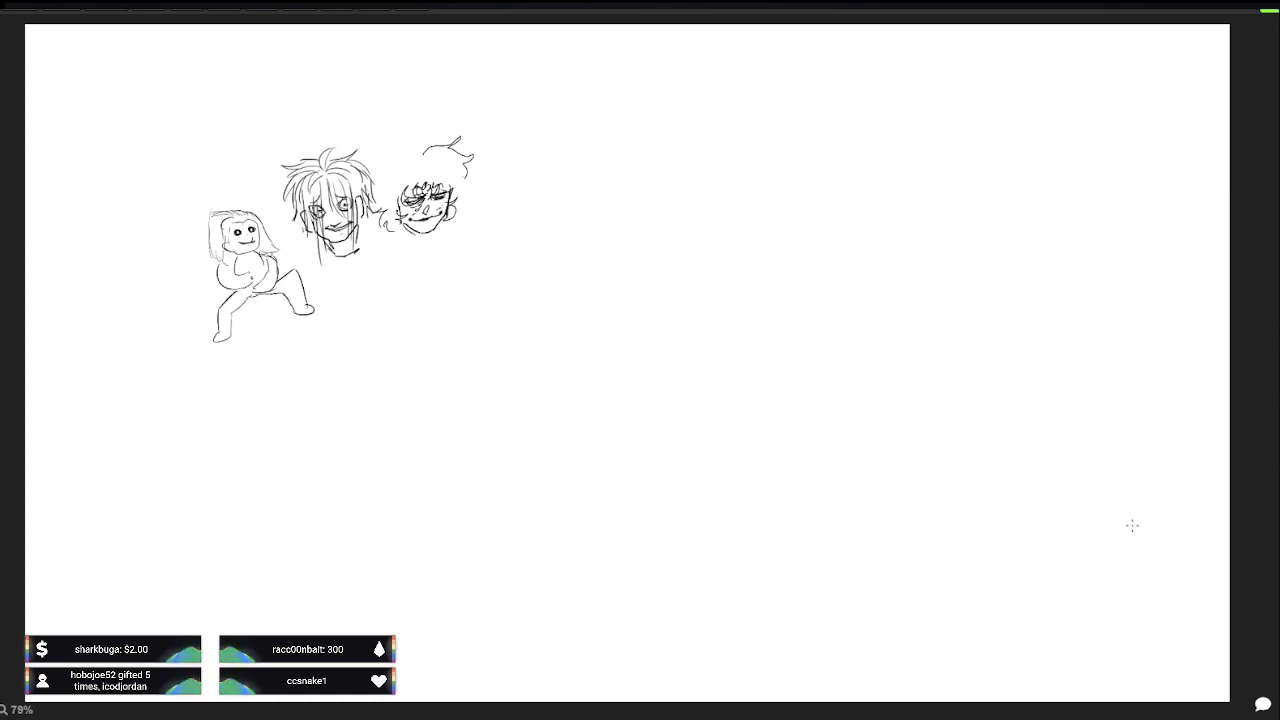
pyautogui.hotkey('ctrl', 'z')
pyautogui.hotkey('ctrl', 'z')
pyautogui.hotkey('ctrl', 'z')
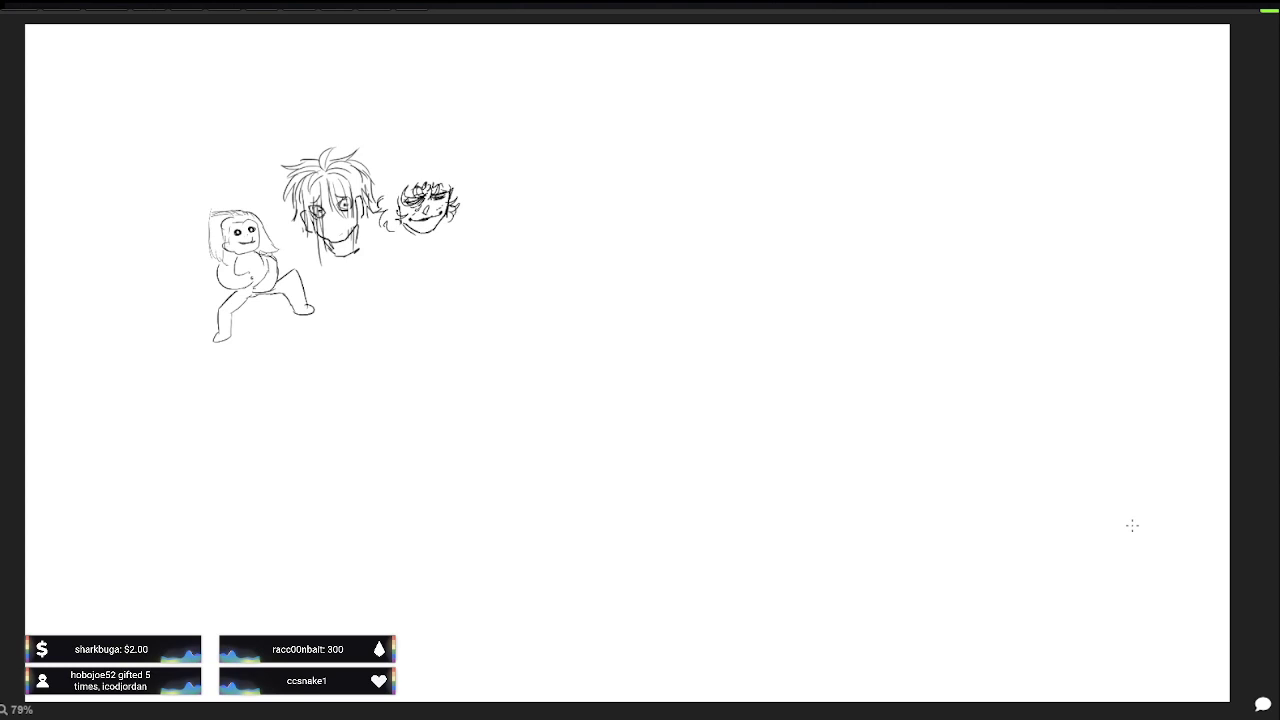
# Step: Draw a thick ringed nose above a wide curved mouth with rounded cheek ends, below the heavy-lidded face
pyautogui.moveTo(434, 332)
pyautogui.mouseDown()
pyautogui.moveTo(420, 344)
pyautogui.moveTo(436, 332)
pyautogui.moveTo(434, 350)
pyautogui.moveTo(458, 342)
pyautogui.moveTo(404, 361)
pyautogui.moveTo(452, 346)
pyautogui.mouseUp()
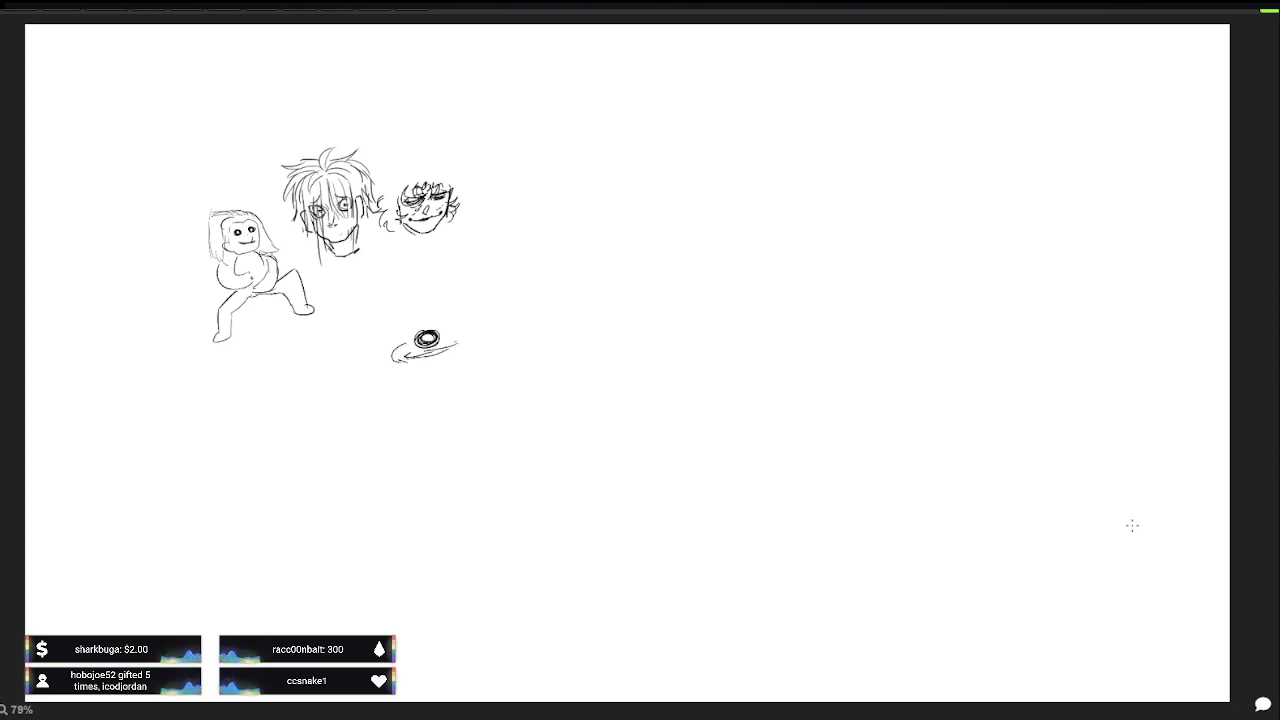
pyautogui.moveTo(455, 331); pyautogui.dragTo(465, 346)
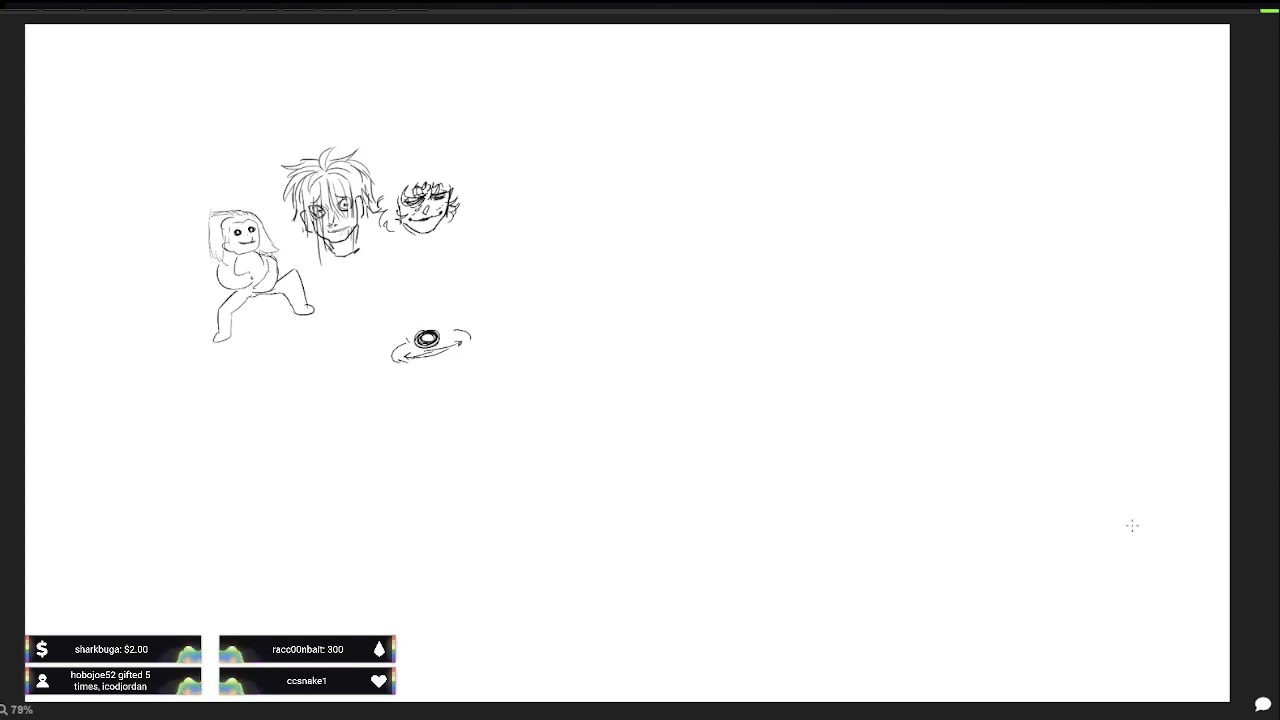
pyautogui.moveTo(405, 338); pyautogui.dragTo(428, 324)
pyautogui.hotkey('ctrl', 'z')
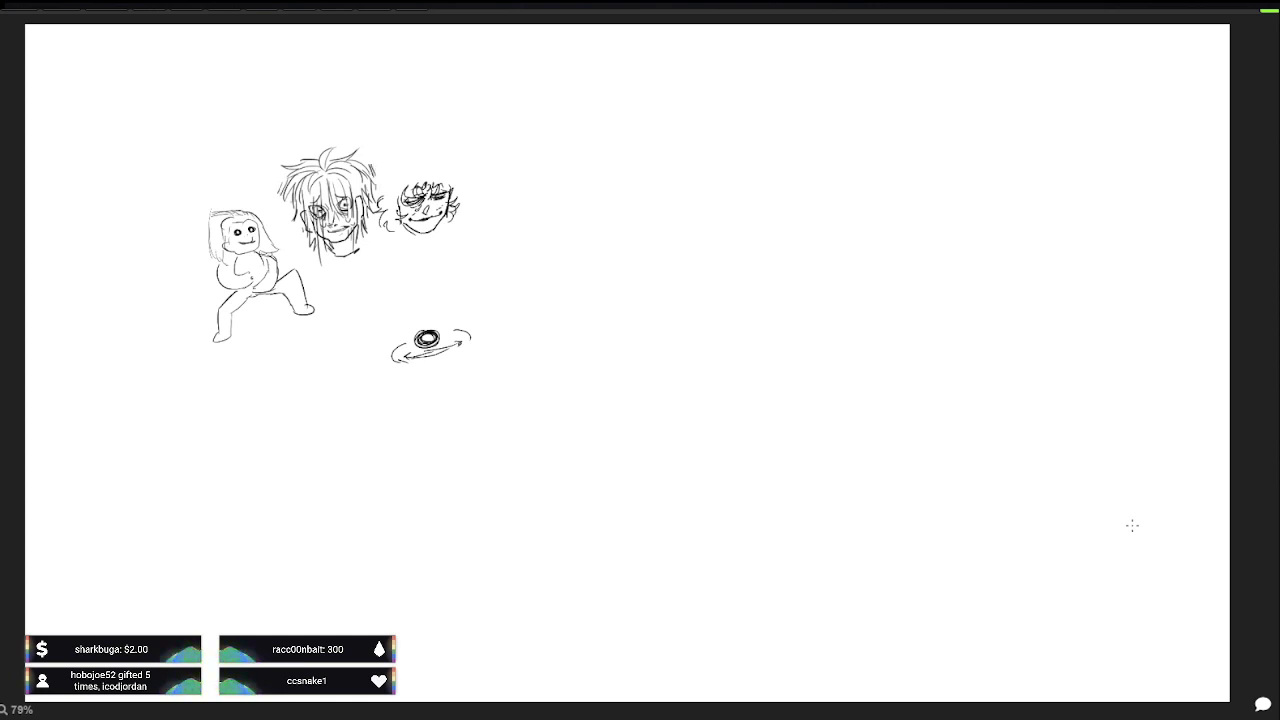
# Step: Add shoulders to the spiky-haired man, and enclose the ring-nosed face with a brow area and a rounded head outline
pyautogui.moveTo(313, 237); pyautogui.dragTo(287, 262)
pyautogui.moveTo(386, 226)
pyautogui.mouseDown()
pyautogui.moveTo(362, 241)
pyautogui.moveTo(370, 259)
pyautogui.moveTo(402, 265)
pyautogui.mouseUp()
pyautogui.moveTo(457, 328)
pyautogui.mouseDown()
pyautogui.moveTo(418, 316)
pyautogui.moveTo(397, 332)
pyautogui.mouseUp()
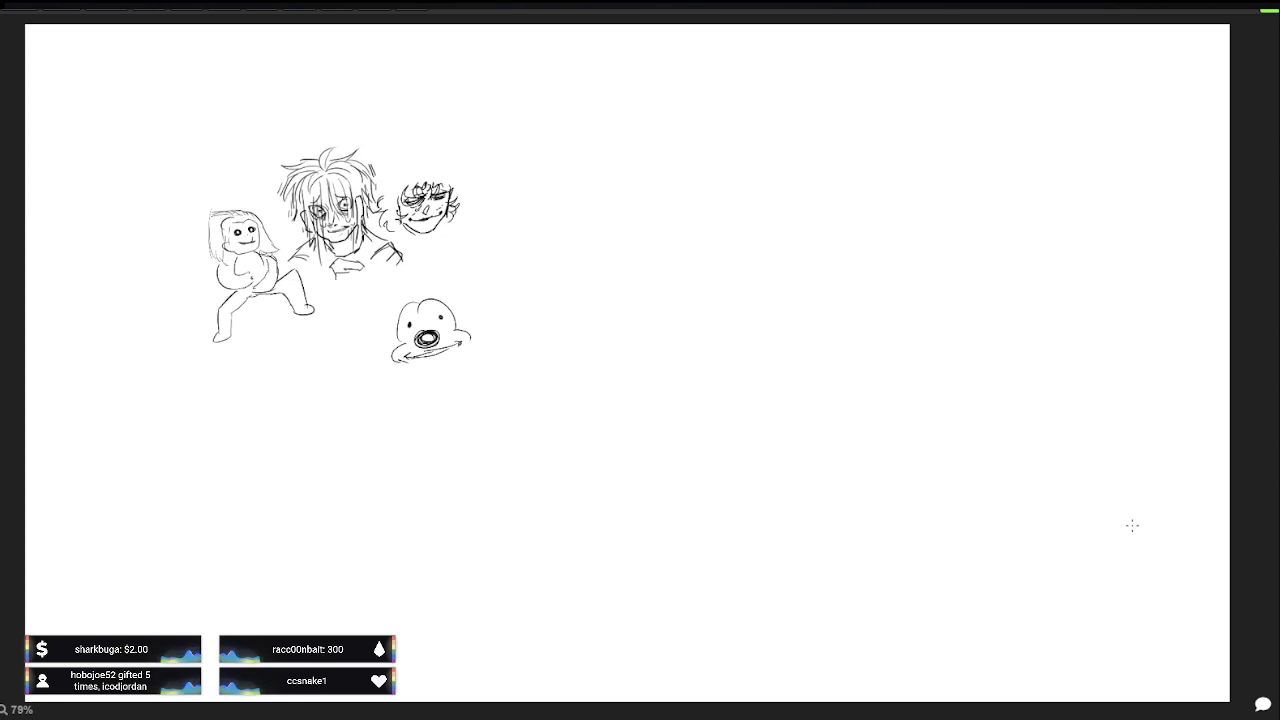
pyautogui.moveTo(391, 304); pyautogui.dragTo(389, 352)
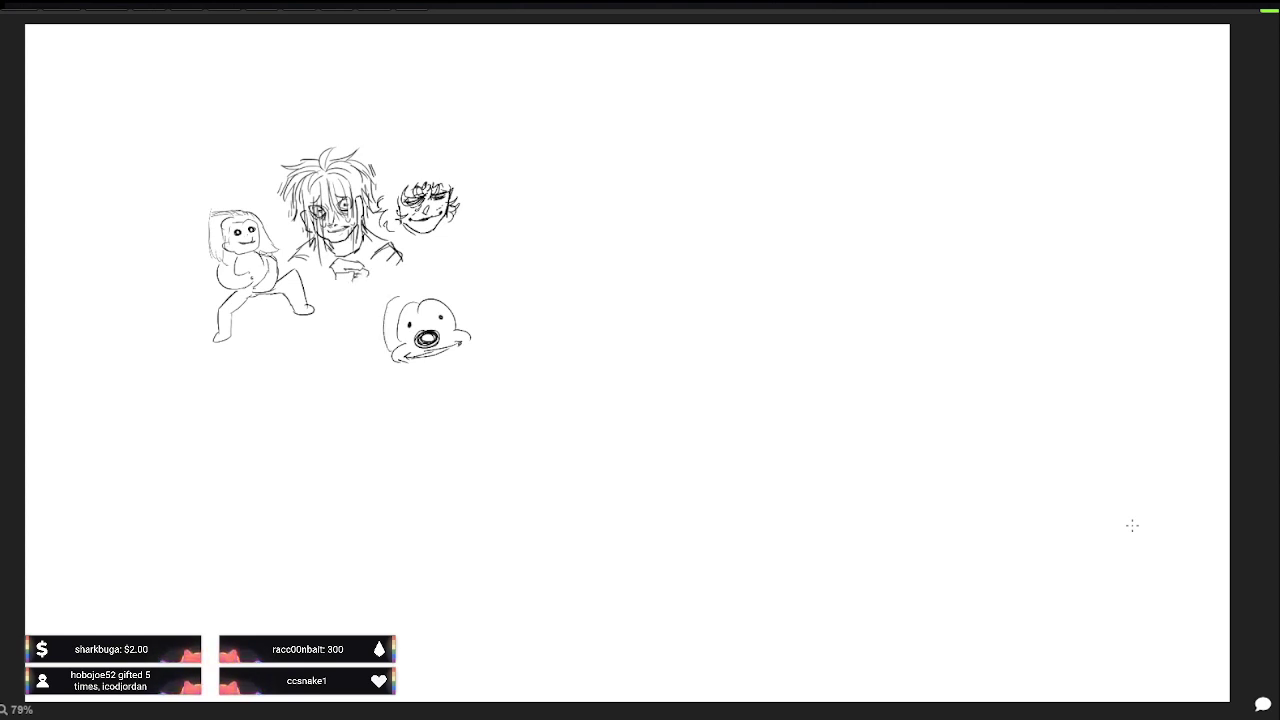
pyautogui.moveTo(434, 286); pyautogui.dragTo(467, 320)
pyautogui.moveTo(394, 298); pyautogui.dragTo(411, 284)
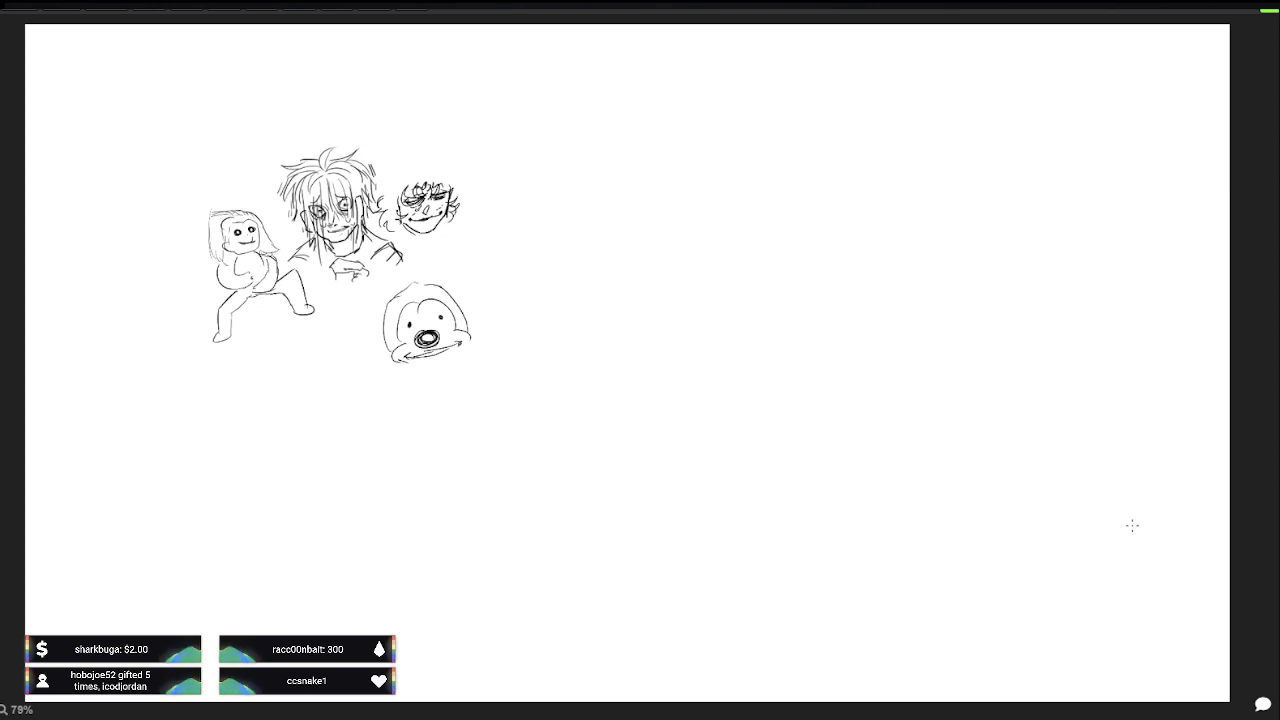
pyautogui.moveTo(516, 316)
pyautogui.mouseDown()
pyautogui.moveTo(534, 274)
pyautogui.moveTo(540, 300)
pyautogui.moveTo(557, 268)
pyautogui.moveTo(568, 300)
pyautogui.moveTo(525, 337)
pyautogui.mouseUp()
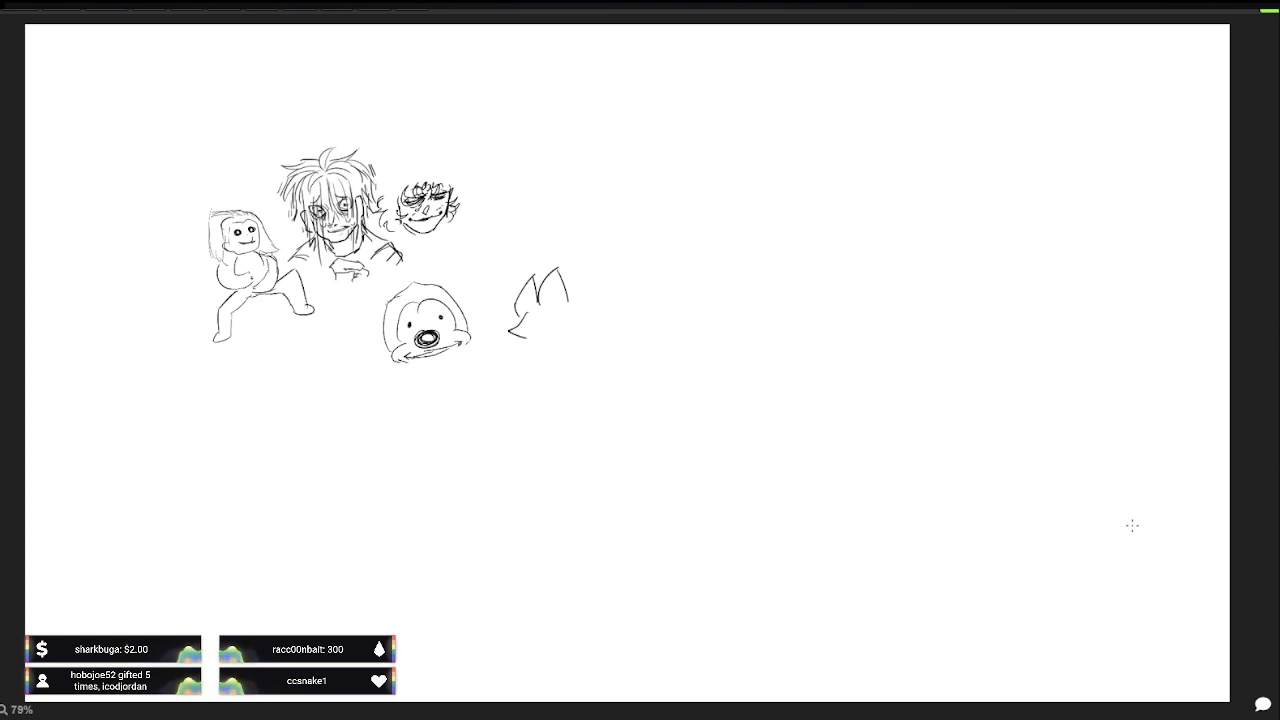
pyautogui.hotkey('ctrl', 'z')
pyautogui.hotkey('ctrl', 'z')
pyautogui.hotkey('ctrl', 'z')
pyautogui.hotkey('ctrl', 'z')
pyautogui.hotkey('ctrl', 'z')
pyautogui.hotkey('ctrl', 'z')
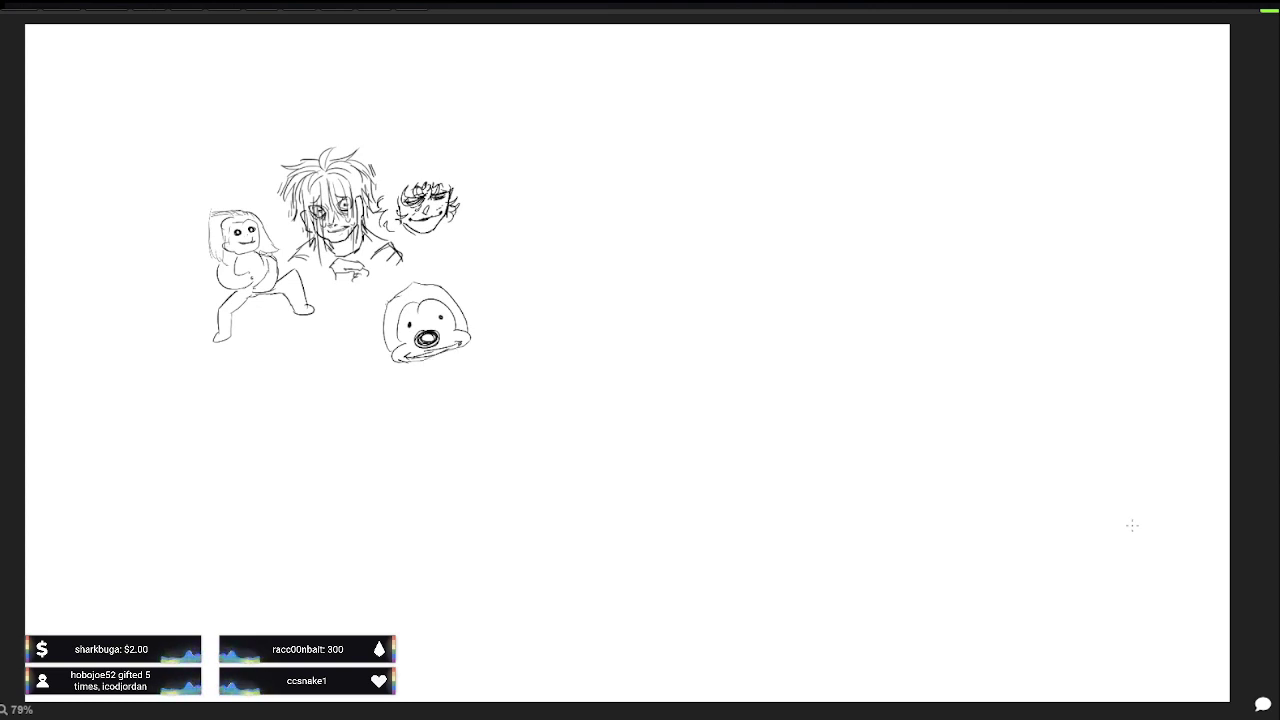
# Step: Draw a wavy tuft of hair with flicked tips above the heavy-lidded face and undo the stray extra strokes
pyautogui.moveTo(421, 158)
pyautogui.mouseDown()
pyautogui.moveTo(450, 137)
pyautogui.moveTo(480, 155)
pyautogui.moveTo(463, 184)
pyautogui.mouseUp()
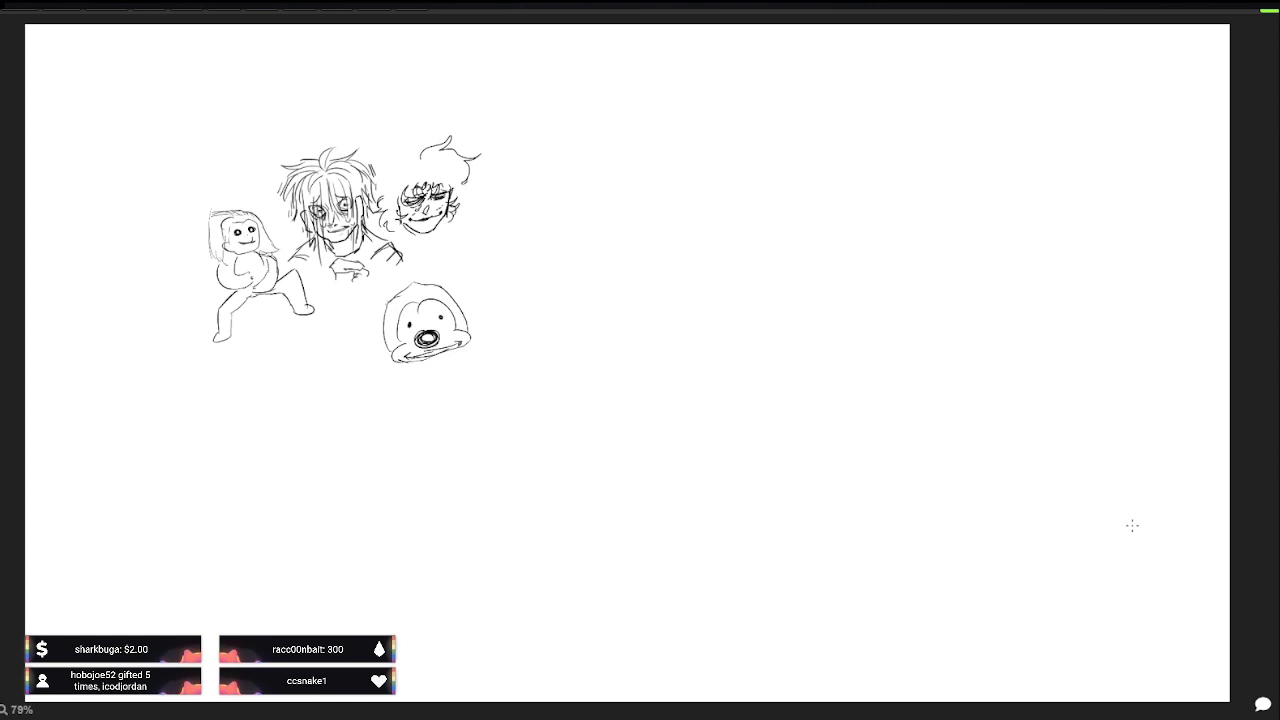
pyautogui.moveTo(406, 150)
pyautogui.mouseDown()
pyautogui.moveTo(386, 153)
pyautogui.moveTo(372, 215)
pyautogui.moveTo(380, 165)
pyautogui.moveTo(414, 155)
pyautogui.mouseUp()
pyautogui.hotkey('ctrl', 'z')
pyautogui.hotkey('ctrl', 'z')
pyautogui.hotkey('ctrl', 'z')
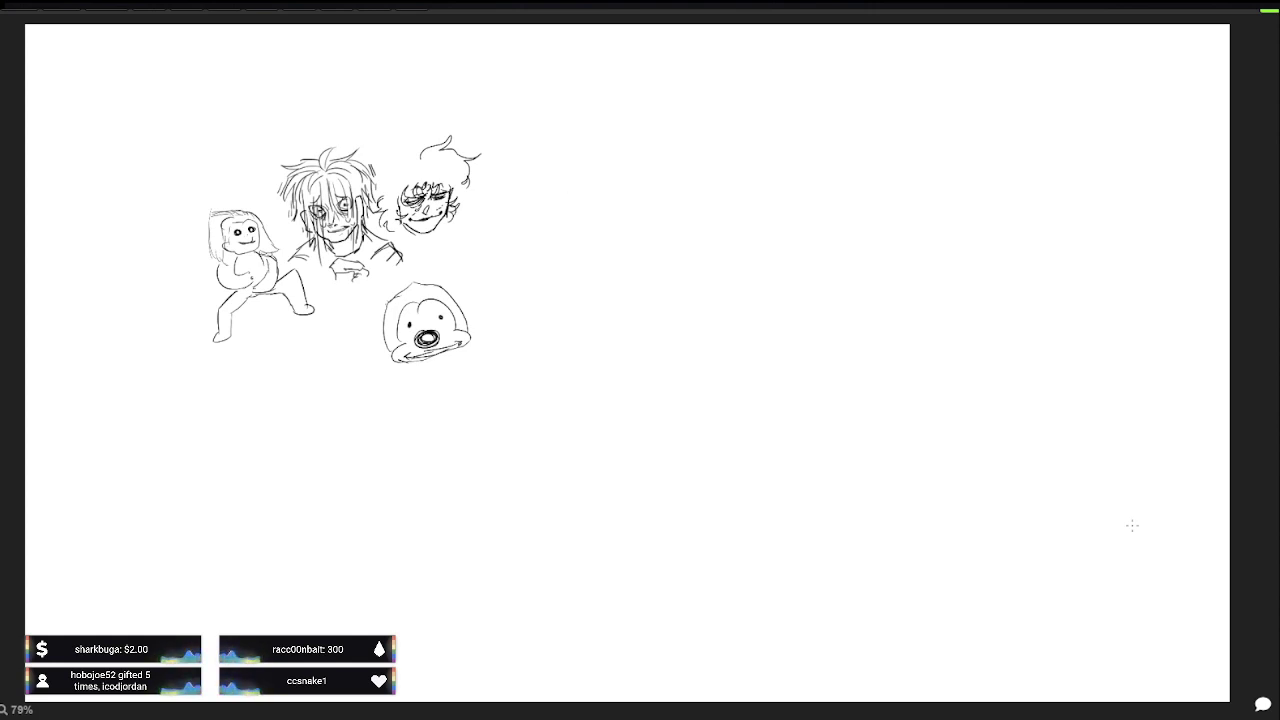
# Step: Draw a thick dark oval nose beside the existing heads, and sketch a pointy-eared fox head with a snout beside the ring-nosed face
pyautogui.moveTo(527, 246)
pyautogui.mouseDown()
pyautogui.moveTo(513, 276)
pyautogui.moveTo(528, 246)
pyautogui.moveTo(533, 290)
pyautogui.moveTo(548, 243)
pyautogui.mouseUp()
pyautogui.hotkey('ctrl', 'z')
pyautogui.moveTo(294, 386)
pyautogui.mouseDown()
pyautogui.moveTo(293, 354)
pyautogui.moveTo(317, 368)
pyautogui.mouseUp()
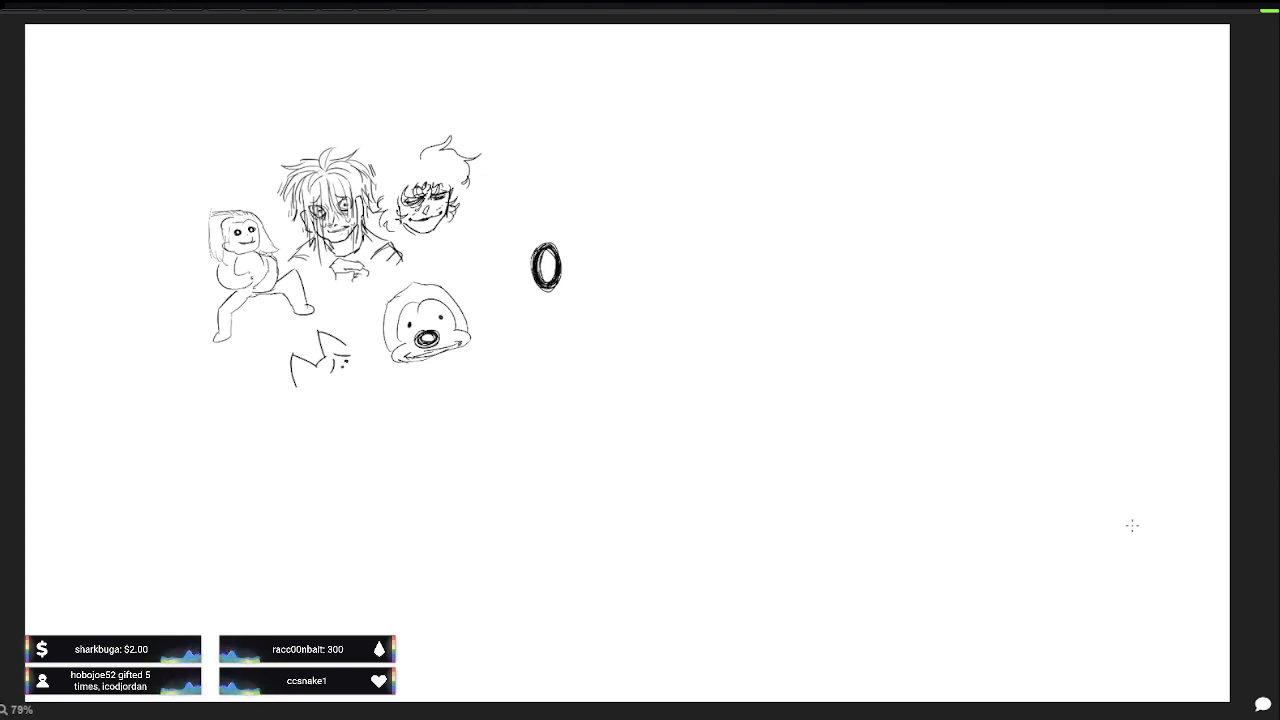
pyautogui.moveTo(356, 358)
pyautogui.mouseDown()
pyautogui.moveTo(375, 377)
pyautogui.moveTo(362, 390)
pyautogui.mouseUp()
pyautogui.moveTo(556, 246)
pyautogui.mouseDown()
pyautogui.moveTo(552, 280)
pyautogui.moveTo(538, 264)
pyautogui.moveTo(540, 276)
pyautogui.mouseUp()
pyautogui.moveTo(361, 350); pyautogui.dragTo(367, 358)
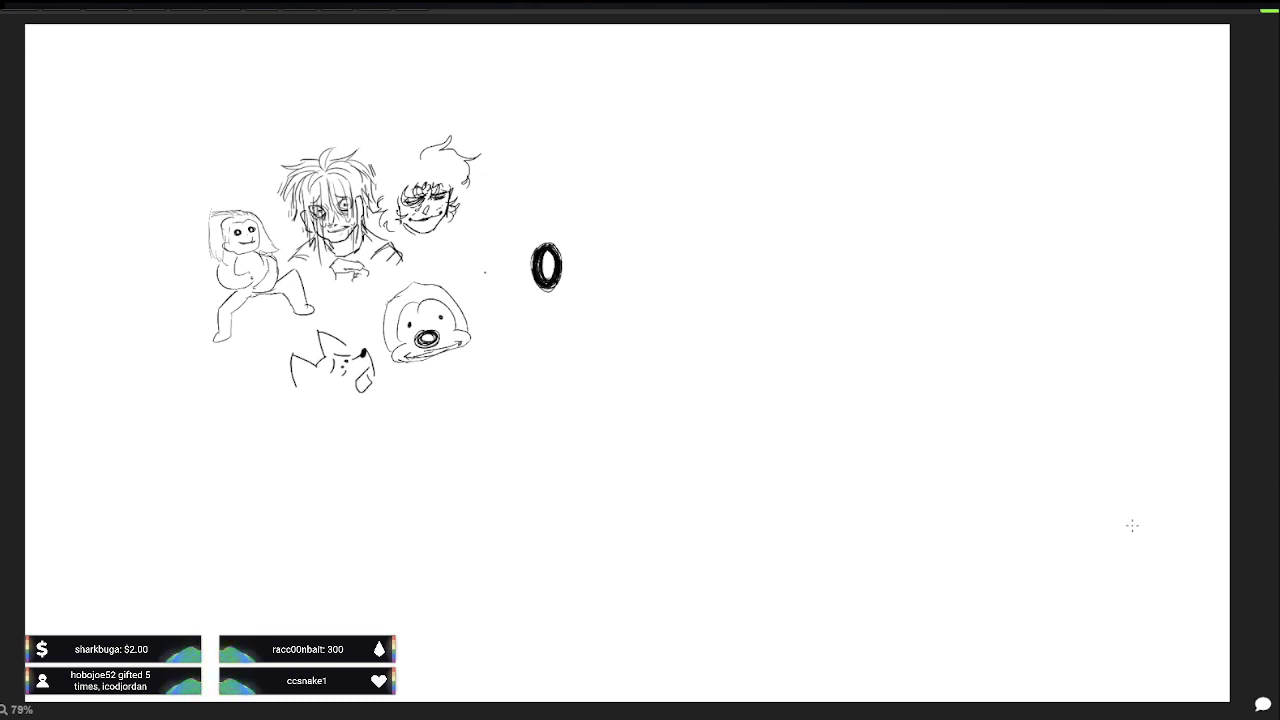
pyautogui.moveTo(550, 256); pyautogui.dragTo(546, 276)
# Step: Give the ring-nosed figure two outstretched arms with the start of a hand, and undo the stray stroke
pyautogui.moveTo(464, 344)
pyautogui.mouseDown()
pyautogui.moveTo(499, 377)
pyautogui.moveTo(494, 368)
pyautogui.mouseUp()
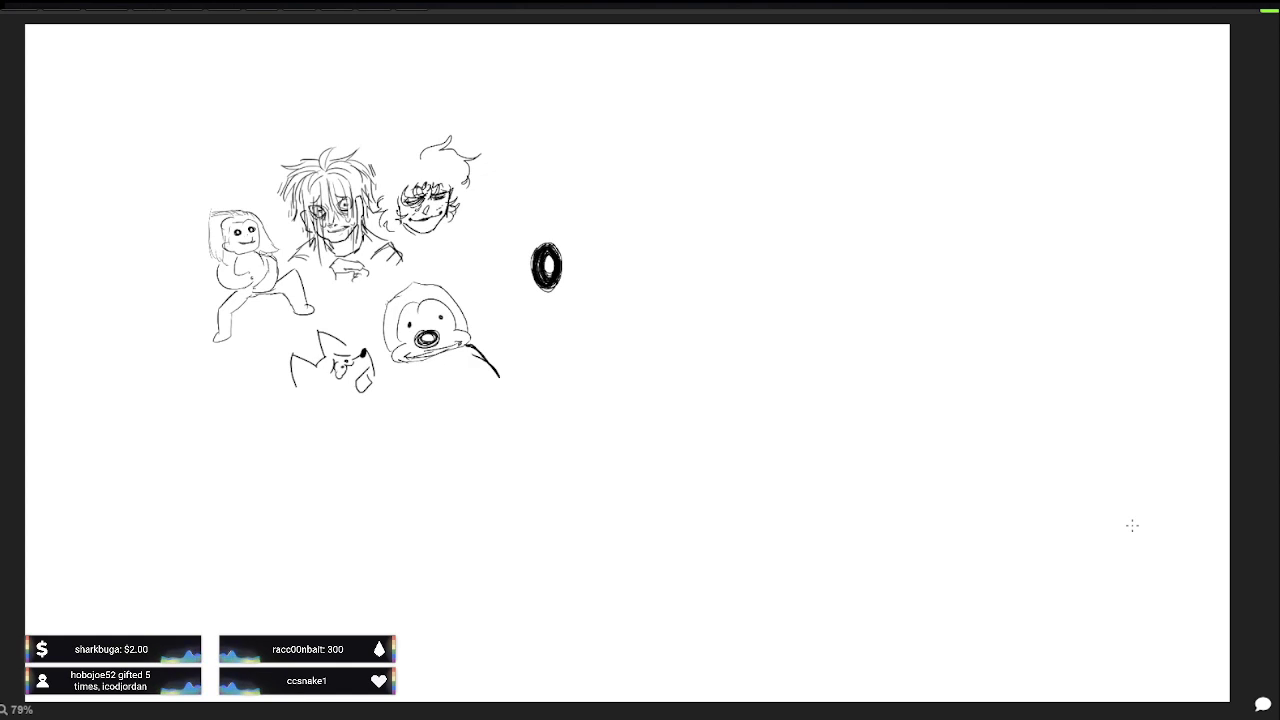
pyautogui.moveTo(392, 356)
pyautogui.mouseDown()
pyautogui.moveTo(379, 408)
pyautogui.moveTo(377, 396)
pyautogui.mouseUp()
pyautogui.moveTo(498, 372); pyautogui.dragTo(504, 379)
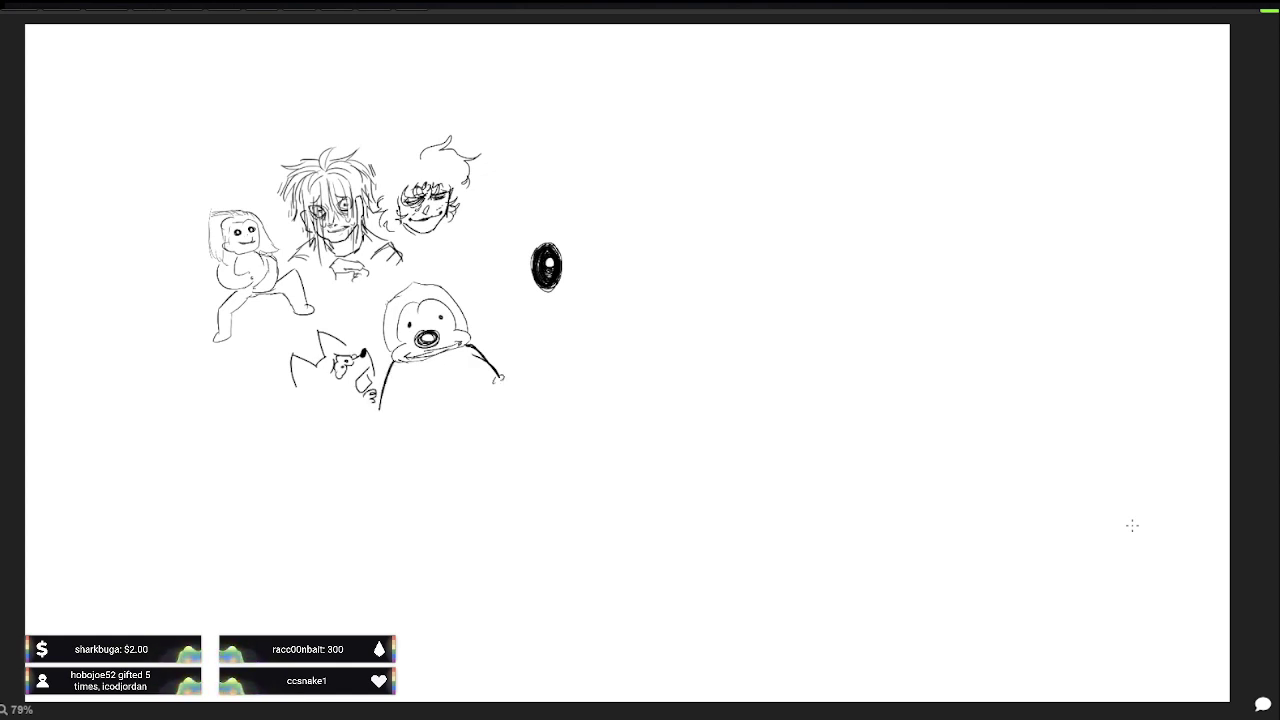
pyautogui.hotkey('ctrl', 'z')
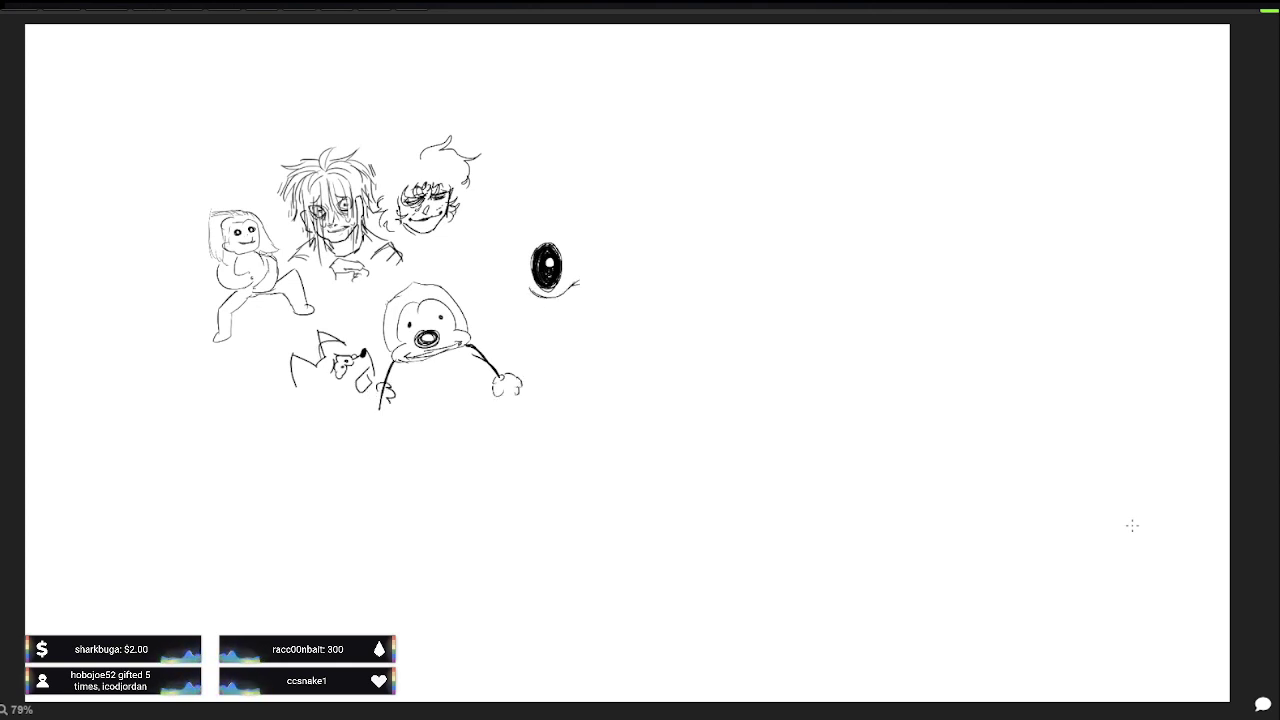
# Step: Add jagged neck fur to the fox, and draw an open smiling mouth under the dark oval nose
pyautogui.moveTo(294, 396); pyautogui.dragTo(330, 410)
pyautogui.moveTo(540, 296)
pyautogui.mouseDown()
pyautogui.moveTo(556, 320)
pyautogui.moveTo(578, 312)
pyautogui.mouseUp()
pyautogui.moveTo(328, 404)
pyautogui.mouseDown()
pyautogui.moveTo(344, 410)
pyautogui.moveTo(375, 390)
pyautogui.mouseUp()
pyautogui.moveTo(564, 246); pyautogui.dragTo(596, 232)
# Step: Draw a boxy torso with an arched belly mark on the ring-nosed figure, and a lidded eye above the dark oval nose
pyautogui.moveTo(466, 346); pyautogui.dragTo(474, 382)
pyautogui.moveTo(582, 250); pyautogui.dragTo(568, 256)
pyautogui.moveTo(472, 388); pyautogui.dragTo(416, 406)
pyautogui.moveTo(400, 364); pyautogui.dragTo(414, 406)
pyautogui.moveTo(574, 214); pyautogui.dragTo(598, 214)
pyautogui.moveTo(426, 404); pyautogui.dragTo(426, 378)
pyautogui.moveTo(427, 376); pyautogui.dragTo(458, 390)
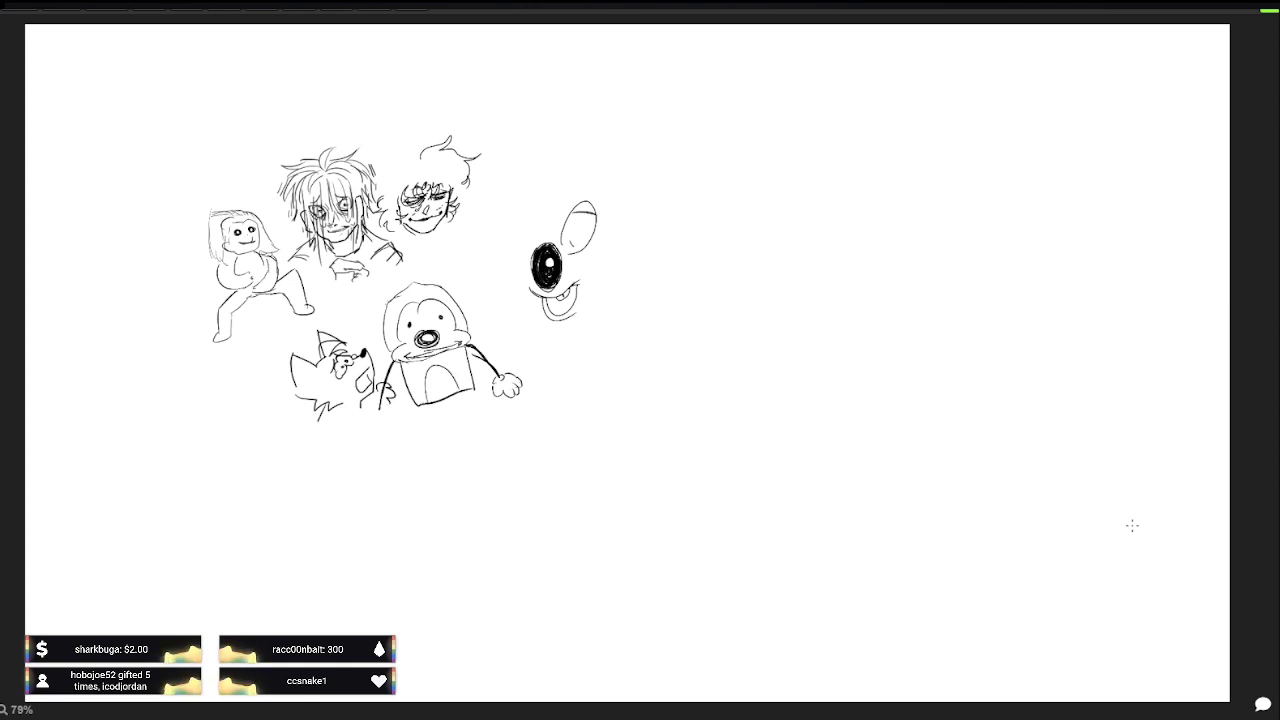
# Step: Draw a bent leg with a toed foot under the boxy torso, and add rounded cheeks on both sides of the dark oval nose
pyautogui.moveTo(585, 226); pyautogui.dragTo(578, 242)
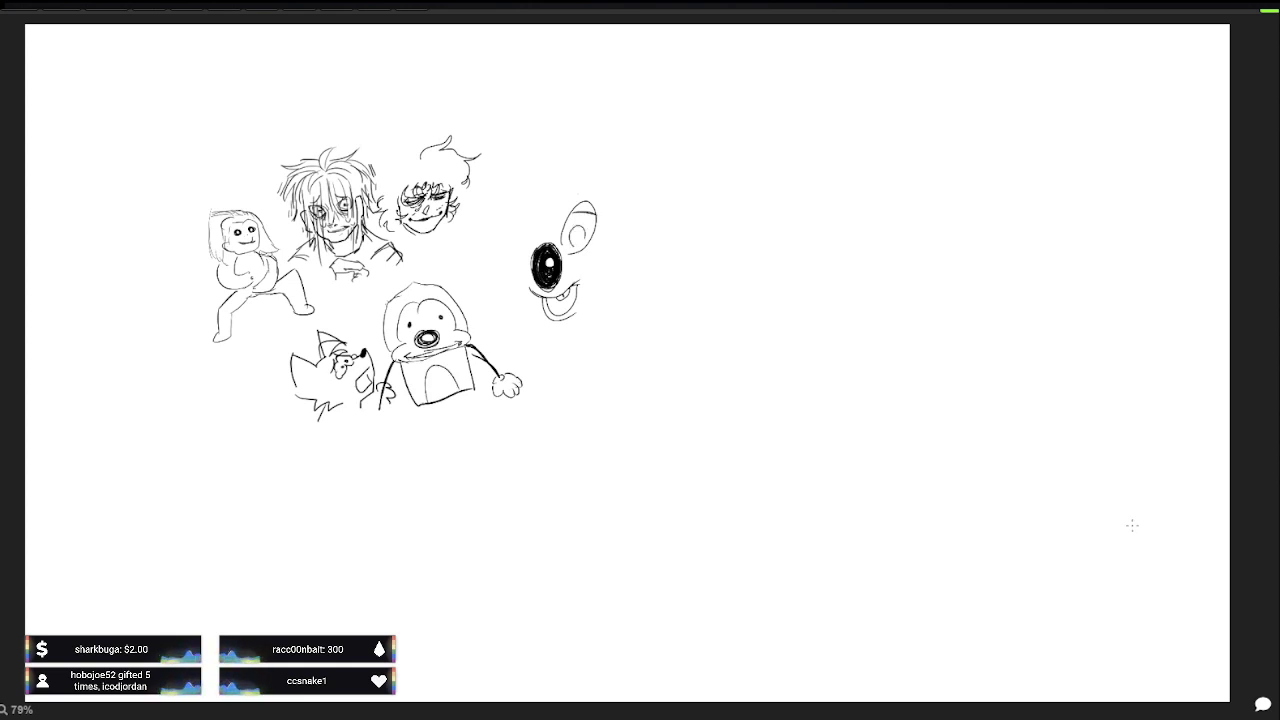
pyautogui.moveTo(577, 196); pyautogui.dragTo(604, 207)
pyautogui.moveTo(418, 408); pyautogui.dragTo(432, 438)
pyautogui.moveTo(577, 191); pyautogui.dragTo(598, 187)
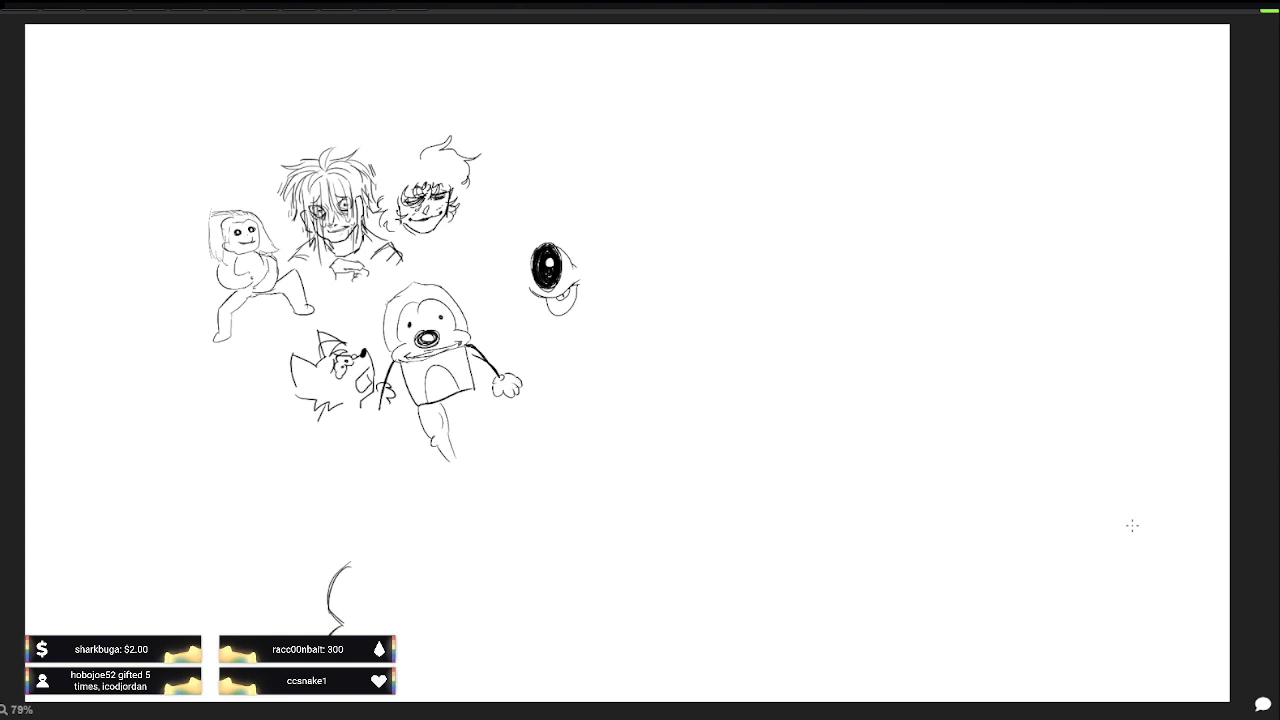
pyautogui.moveTo(574, 262)
pyautogui.mouseDown()
pyautogui.moveTo(580, 284)
pyautogui.moveTo(512, 296)
pyautogui.mouseUp()
pyautogui.moveTo(444, 466); pyautogui.dragTo(442, 476)
# Step: Outline an animal head with two leaf-shaped ears near the canvas's lower edge, and try zigzag shading across it
pyautogui.moveTo(402, 620); pyautogui.dragTo(392, 636)
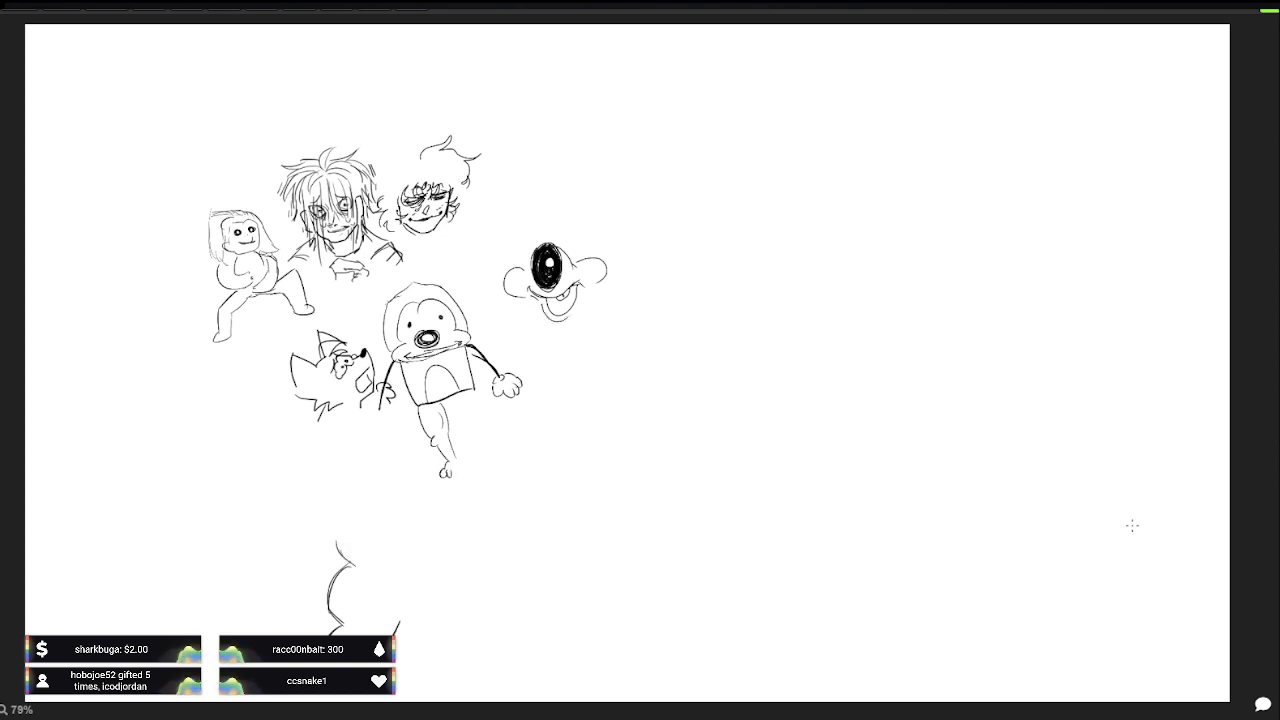
pyautogui.moveTo(352, 528)
pyautogui.mouseDown()
pyautogui.moveTo(380, 560)
pyautogui.moveTo(312, 584)
pyautogui.moveTo(324, 582)
pyautogui.moveTo(300, 550)
pyautogui.mouseUp()
pyautogui.moveTo(338, 546); pyautogui.dragTo(330, 636)
pyautogui.moveTo(372, 538); pyautogui.dragTo(344, 636)
pyautogui.moveTo(304, 550)
pyautogui.mouseDown()
pyautogui.moveTo(332, 556)
pyautogui.moveTo(398, 636)
pyautogui.mouseUp()
pyautogui.moveTo(478, 392); pyautogui.dragTo(482, 424)
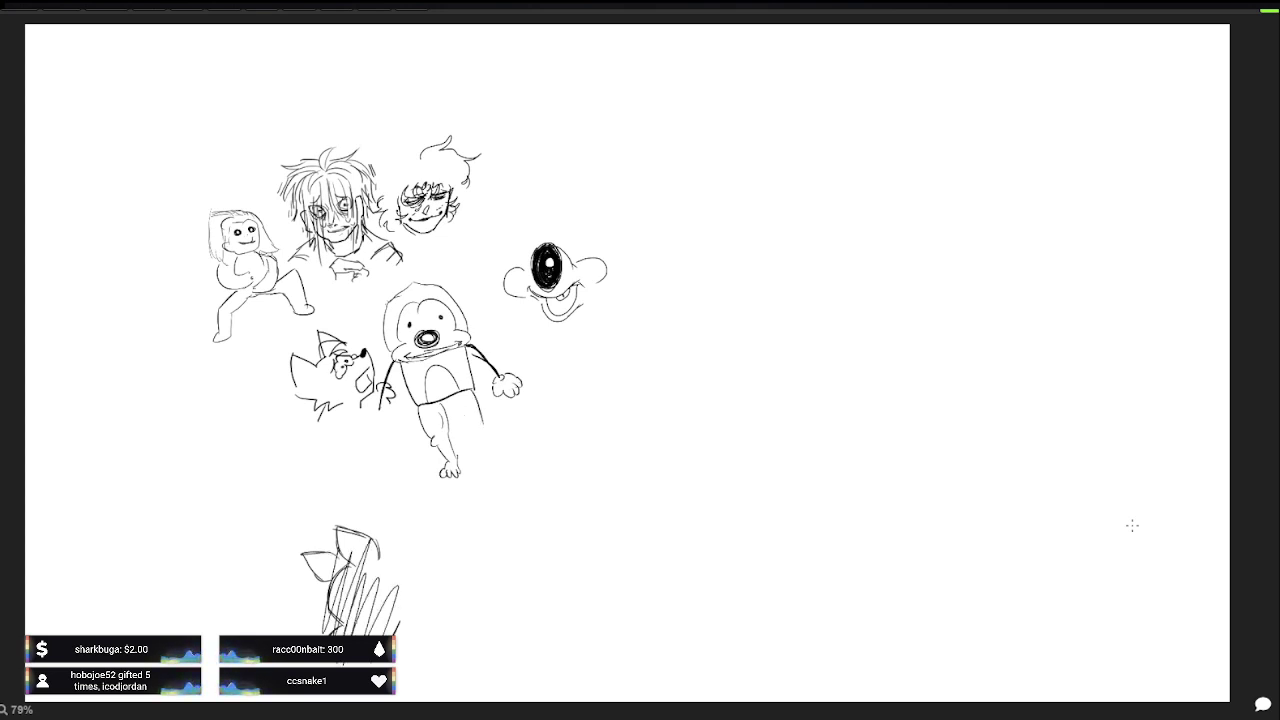
# Step: Remove the zigzag shading from the animal head and hatch the inside of one ear
pyautogui.moveTo(368, 576); pyautogui.dragTo(416, 640)
pyautogui.moveTo(340, 526); pyautogui.dragTo(366, 634)
pyautogui.moveTo(370, 560); pyautogui.dragTo(392, 592)
pyautogui.moveTo(342, 500); pyautogui.dragTo(312, 612)
pyautogui.moveTo(310, 558); pyautogui.dragTo(322, 574)
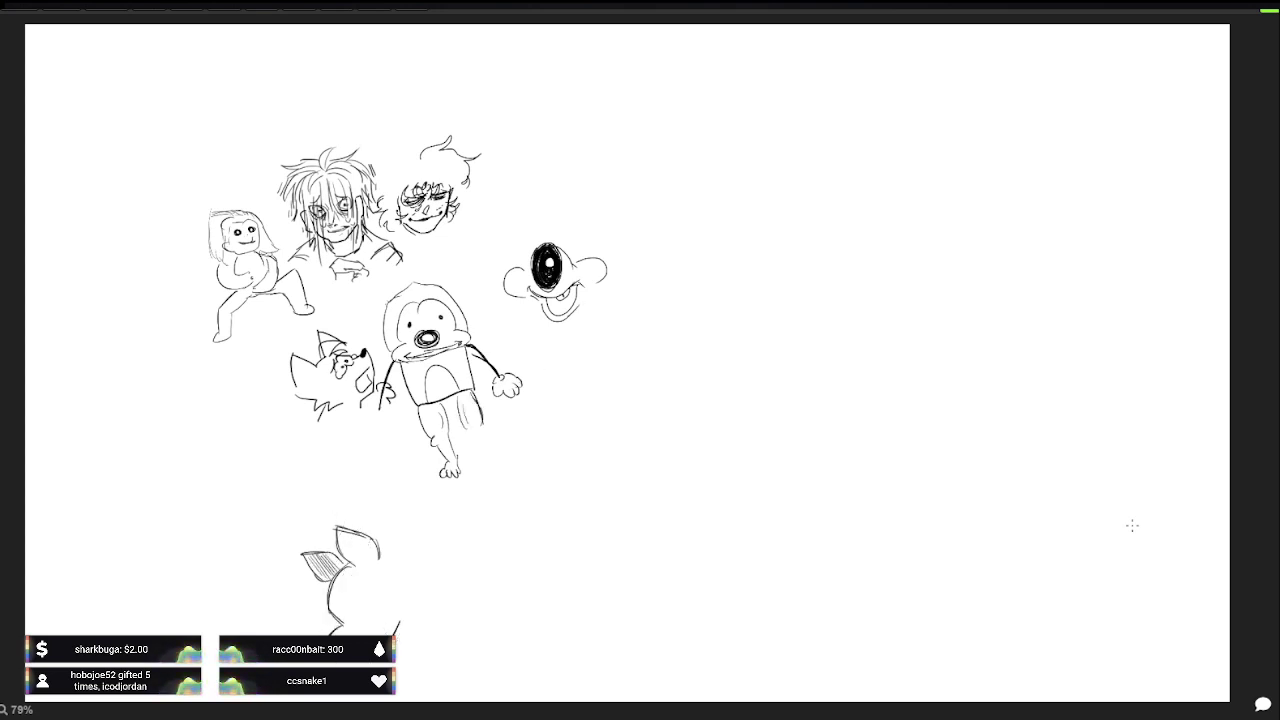
# Step: Add two tall half-lidded eyes above the dark oval nose, and curly forelock tufts on the leaf-eared animal head
pyautogui.moveTo(574, 200); pyautogui.dragTo(580, 248)
pyautogui.moveTo(480, 432); pyautogui.dragTo(482, 456)
pyautogui.moveTo(340, 580); pyautogui.dragTo(326, 598)
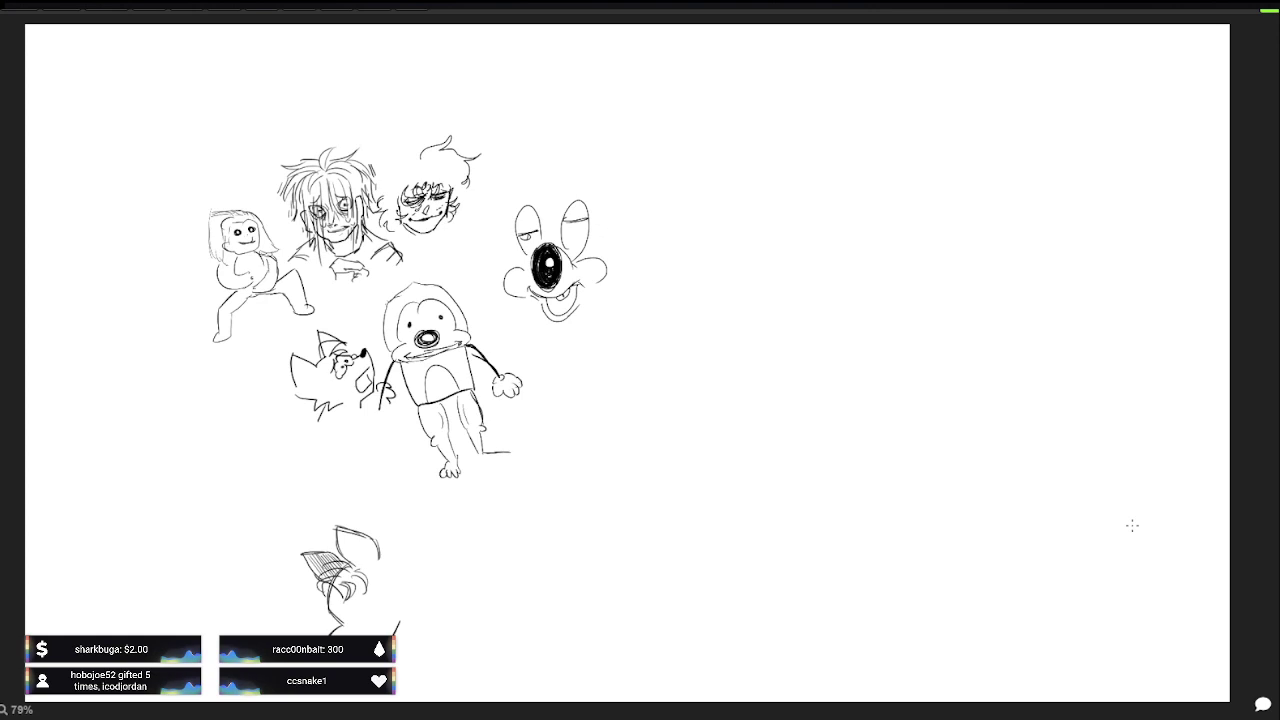
pyautogui.moveTo(560, 224); pyautogui.dragTo(574, 230)
pyautogui.moveTo(318, 598); pyautogui.dragTo(326, 612)
pyautogui.moveTo(564, 222); pyautogui.dragTo(572, 228)
pyautogui.moveTo(310, 592); pyautogui.dragTo(328, 614)
# Step: Draw a toed foot on the ring-nosed figure's second leg, and add curls behind the animal's ear
pyautogui.moveTo(516, 456); pyautogui.dragTo(528, 466)
pyautogui.moveTo(380, 558); pyautogui.dragTo(392, 582)
pyautogui.moveTo(506, 464); pyautogui.dragTo(520, 476)
pyautogui.moveTo(384, 562); pyautogui.dragTo(392, 586)
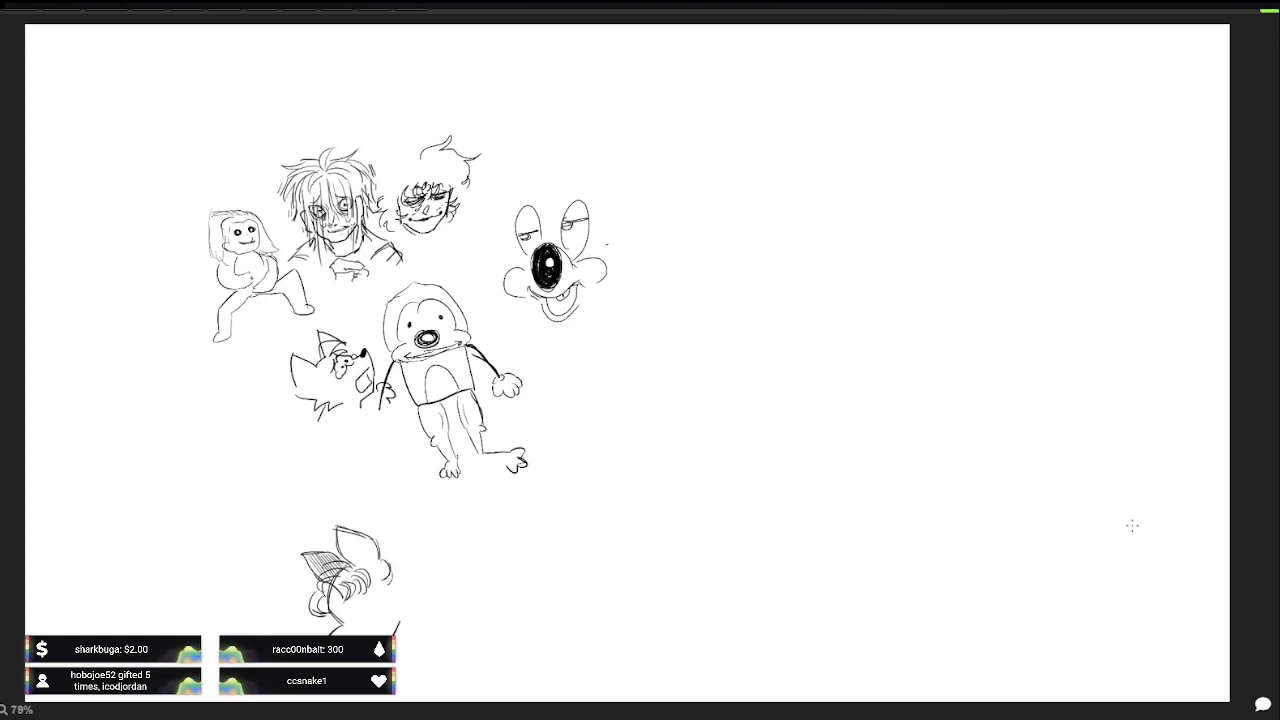
# Step: Surround the oval-nosed face with cheek and jaw curves, and add more curls to the animal's mane
pyautogui.moveTo(612, 244); pyautogui.dragTo(620, 286)
pyautogui.moveTo(384, 568); pyautogui.dragTo(396, 588)
pyautogui.moveTo(508, 256); pyautogui.dragTo(486, 294)
pyautogui.moveTo(370, 560); pyautogui.dragTo(380, 576)
pyautogui.moveTo(498, 298); pyautogui.dragTo(522, 300)
pyautogui.moveTo(482, 460); pyautogui.dragTo(502, 466)
# Step: Extend the animal's wavy mane down its neck, and draw a curved cap brim above the half-lidded eyes
pyautogui.moveTo(372, 546); pyautogui.dragTo(388, 550)
pyautogui.moveTo(386, 546); pyautogui.dragTo(398, 558)
pyautogui.moveTo(508, 240); pyautogui.dragTo(510, 254)
pyautogui.moveTo(384, 556)
pyautogui.mouseDown()
pyautogui.moveTo(410, 544)
pyautogui.moveTo(424, 576)
pyautogui.mouseUp()
pyautogui.moveTo(596, 200); pyautogui.dragTo(512, 208)
pyautogui.moveTo(418, 576); pyautogui.dragTo(432, 584)
pyautogui.moveTo(478, 206); pyautogui.dragTo(564, 178)
pyautogui.moveTo(398, 586); pyautogui.dragTo(422, 604)
# Step: Complete the oval-nosed head with a domed cap and large round ear, and finish the animal's mane tips
pyautogui.moveTo(532, 176); pyautogui.dragTo(618, 204)
pyautogui.moveTo(384, 588); pyautogui.dragTo(394, 602)
pyautogui.moveTo(612, 186); pyautogui.dragTo(618, 206)
pyautogui.moveTo(414, 592); pyautogui.dragTo(432, 594)
pyautogui.moveTo(612, 176)
pyautogui.mouseDown()
pyautogui.moveTo(602, 204)
pyautogui.moveTo(630, 236)
pyautogui.mouseUp()
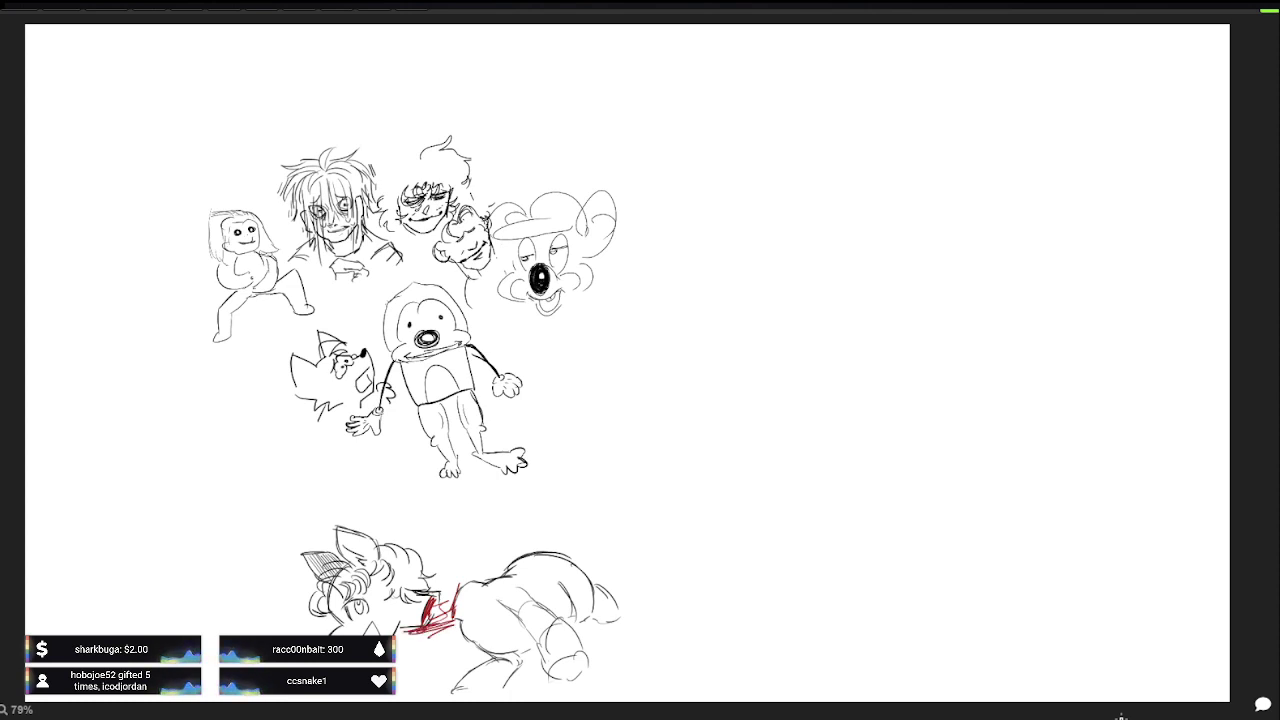
# Step: Draw a curved limb reaching out from the ring-nosed figure's hand and shape its far end
pyautogui.moveTo(511, 355); pyautogui.dragTo(588, 315)
pyautogui.moveTo(508, 376)
pyautogui.mouseDown()
pyautogui.moveTo(512, 354)
pyautogui.moveTo(592, 345)
pyautogui.moveTo(554, 354)
pyautogui.mouseUp()
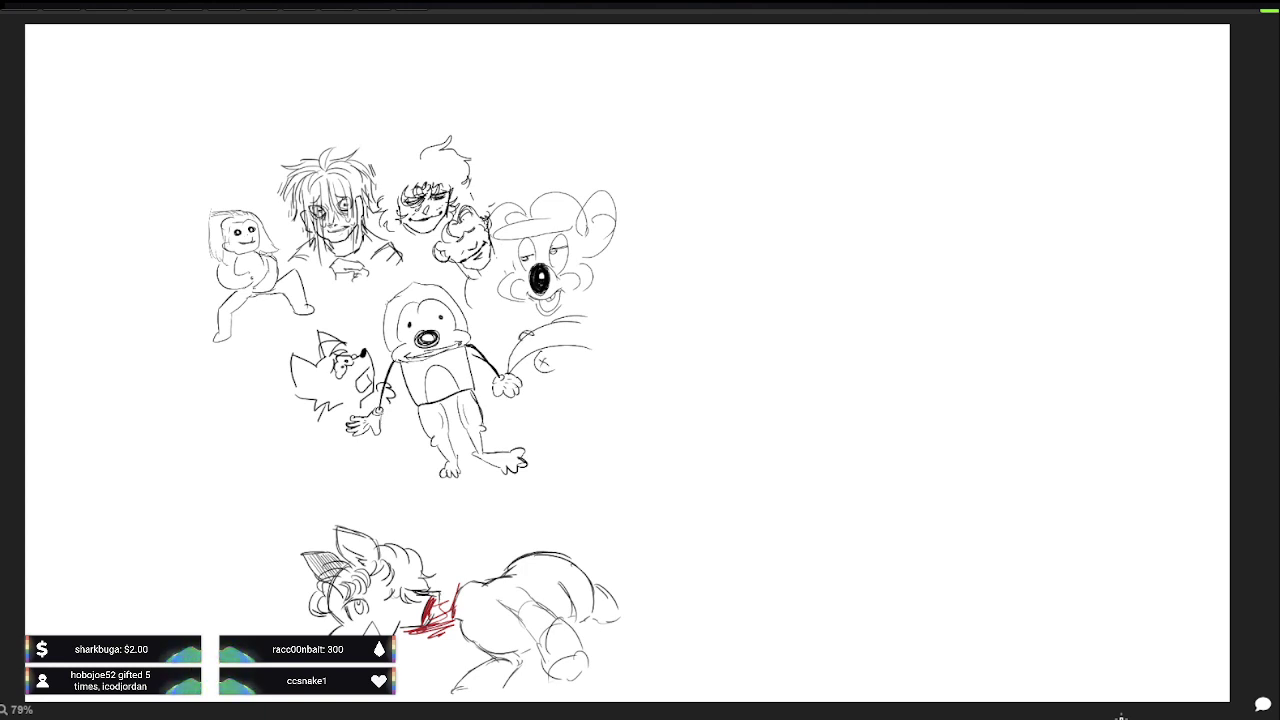
pyautogui.hotkey('ctrl', 'z')
pyautogui.moveTo(572, 321); pyautogui.dragTo(596, 338)
# Step: Start a face with a rounded jaw and heavy downcast eyes, and sketch a small nose and lips beside it
pyautogui.moveTo(716, 530)
pyautogui.mouseDown()
pyautogui.moveTo(720, 566)
pyautogui.moveTo(766, 577)
pyautogui.moveTo(786, 558)
pyautogui.moveTo(786, 526)
pyautogui.moveTo(791, 548)
pyautogui.moveTo(790, 506)
pyautogui.moveTo(791, 524)
pyautogui.moveTo(748, 532)
pyautogui.moveTo(768, 522)
pyautogui.moveTo(774, 534)
pyautogui.mouseUp()
pyautogui.moveTo(874, 557); pyautogui.dragTo(884, 552)
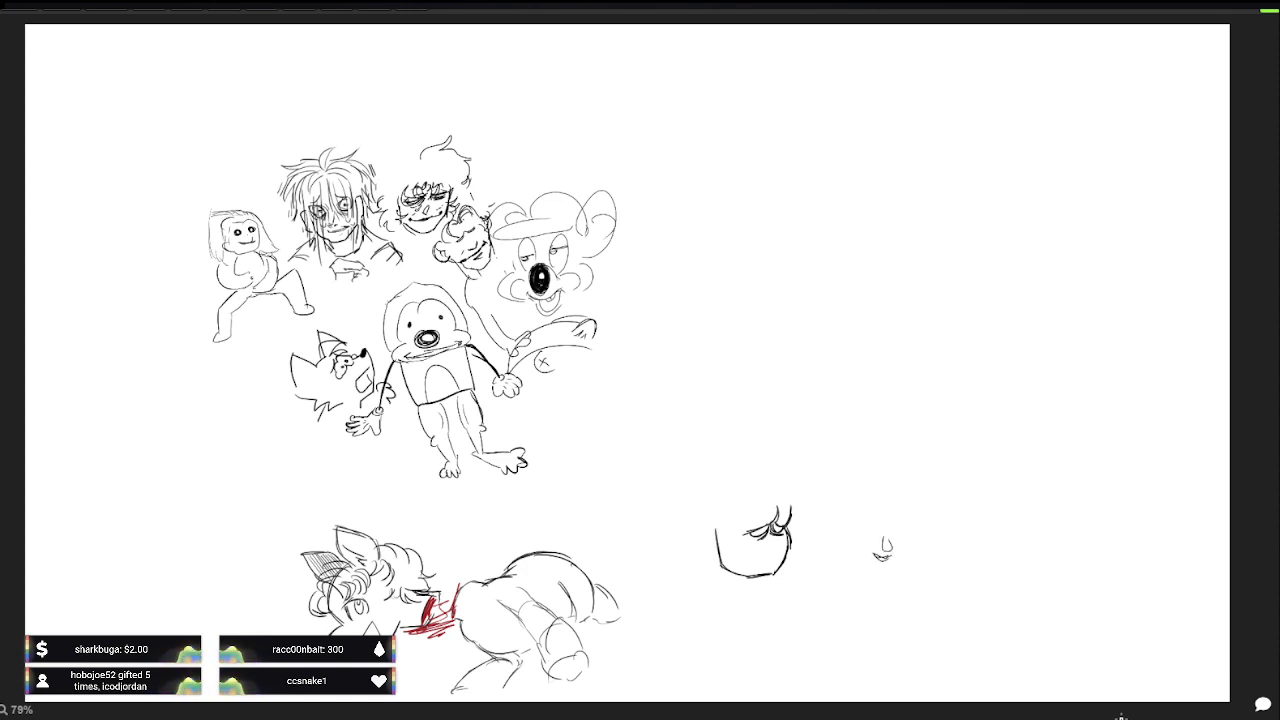
pyautogui.moveTo(748, 550); pyautogui.dragTo(766, 539)
pyautogui.moveTo(888, 564); pyautogui.dragTo(903, 563)
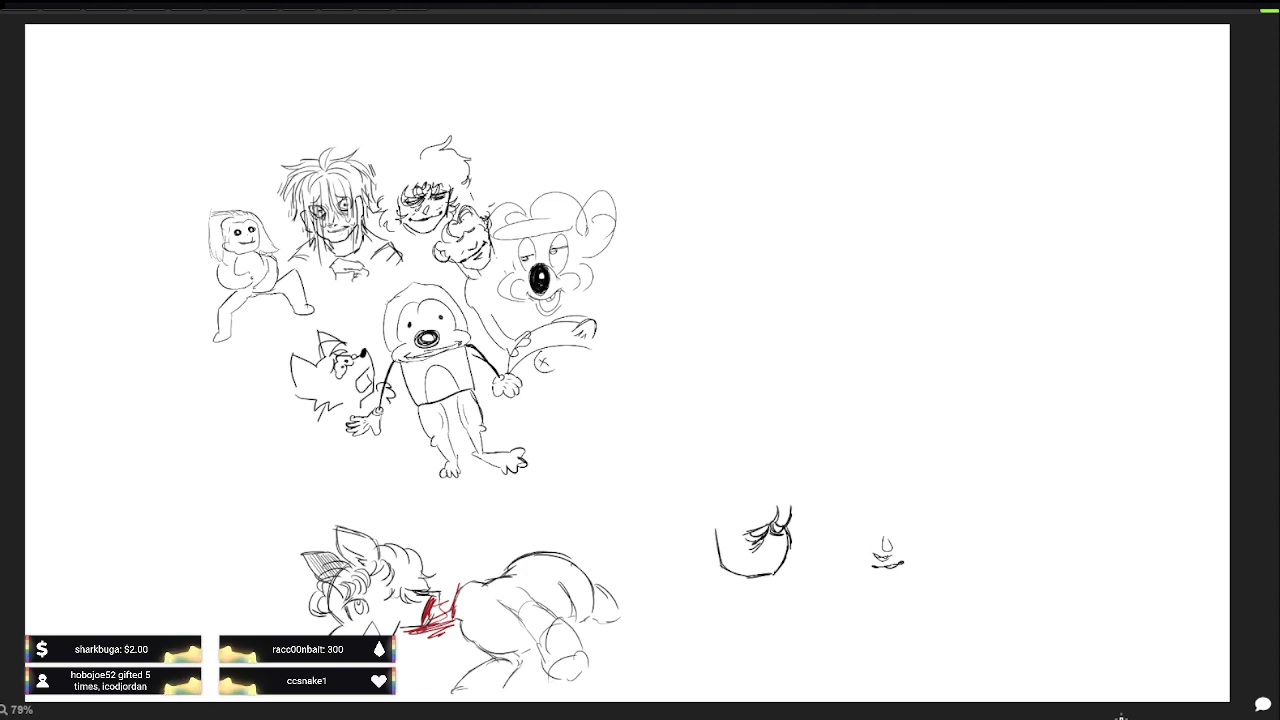
# Step: Draw a jagged fringe and curved hair outline over the downcast face, and sketch an eye on the small face beside it
pyautogui.moveTo(755, 469)
pyautogui.mouseDown()
pyautogui.moveTo(795, 467)
pyautogui.moveTo(790, 488)
pyautogui.moveTo(747, 513)
pyautogui.mouseUp()
pyautogui.moveTo(753, 495); pyautogui.dragTo(741, 511)
pyautogui.moveTo(745, 495); pyautogui.dragTo(730, 515)
pyautogui.moveTo(736, 498); pyautogui.dragTo(712, 517)
pyautogui.moveTo(896, 526); pyautogui.dragTo(915, 524)
pyautogui.moveTo(716, 500); pyautogui.dragTo(708, 519)
pyautogui.moveTo(713, 500)
pyautogui.mouseDown()
pyautogui.moveTo(702, 521)
pyautogui.moveTo(688, 515)
pyautogui.mouseUp()
pyautogui.moveTo(888, 531); pyautogui.dragTo(902, 524)
pyautogui.moveTo(690, 496)
pyautogui.mouseDown()
pyautogui.moveTo(685, 512)
pyautogui.moveTo(728, 461)
pyautogui.mouseUp()
pyautogui.moveTo(886, 522); pyautogui.dragTo(904, 517)
pyautogui.moveTo(698, 476); pyautogui.dragTo(720, 462)
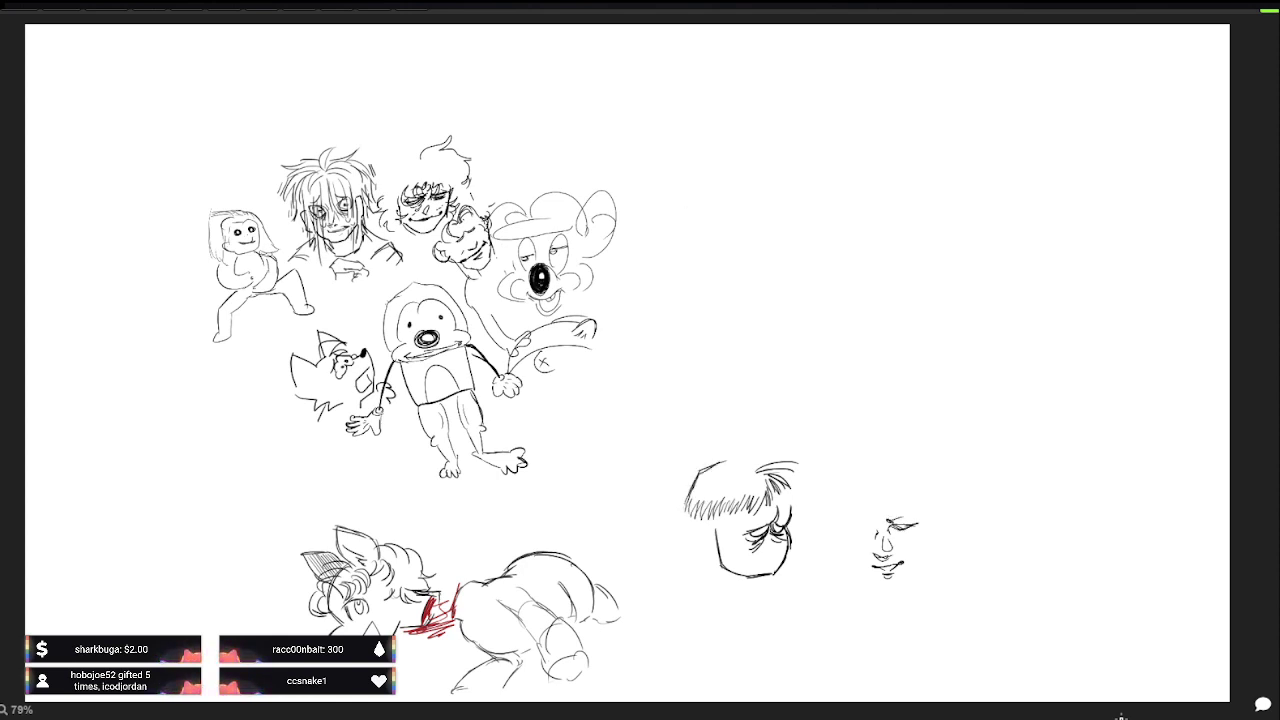
# Step: Close the crown of the downcast man's hair with sweeping strands, and refine the eyes of the small face
pyautogui.moveTo(892, 521); pyautogui.dragTo(916, 518)
pyautogui.moveTo(718, 463); pyautogui.dragTo(736, 473)
pyautogui.moveTo(719, 467); pyautogui.dragTo(755, 471)
pyautogui.moveTo(869, 527)
pyautogui.mouseDown()
pyautogui.moveTo(853, 531)
pyautogui.moveTo(876, 533)
pyautogui.mouseUp()
pyautogui.moveTo(740, 460)
pyautogui.mouseDown()
pyautogui.moveTo(784, 457)
pyautogui.moveTo(809, 489)
pyautogui.moveTo(789, 505)
pyautogui.mouseUp()
# Step: Undo the small face's recent eye strokes and try another stroke across the downcast man's side hair
pyautogui.hotkey('ctrl', 'z')
pyautogui.hotkey('ctrl', 'z')
pyautogui.hotkey('ctrl', 'z')
pyautogui.hotkey('ctrl', 'z')
pyautogui.hotkey('ctrl', 'z')
pyautogui.hotkey('ctrl', 'z')
pyautogui.hotkey('ctrl', 'z')
pyautogui.moveTo(799, 492)
pyautogui.mouseDown()
pyautogui.moveTo(795, 507)
pyautogui.moveTo(723, 535)
pyautogui.mouseUp()
pyautogui.hotkey('ctrl', 'z')
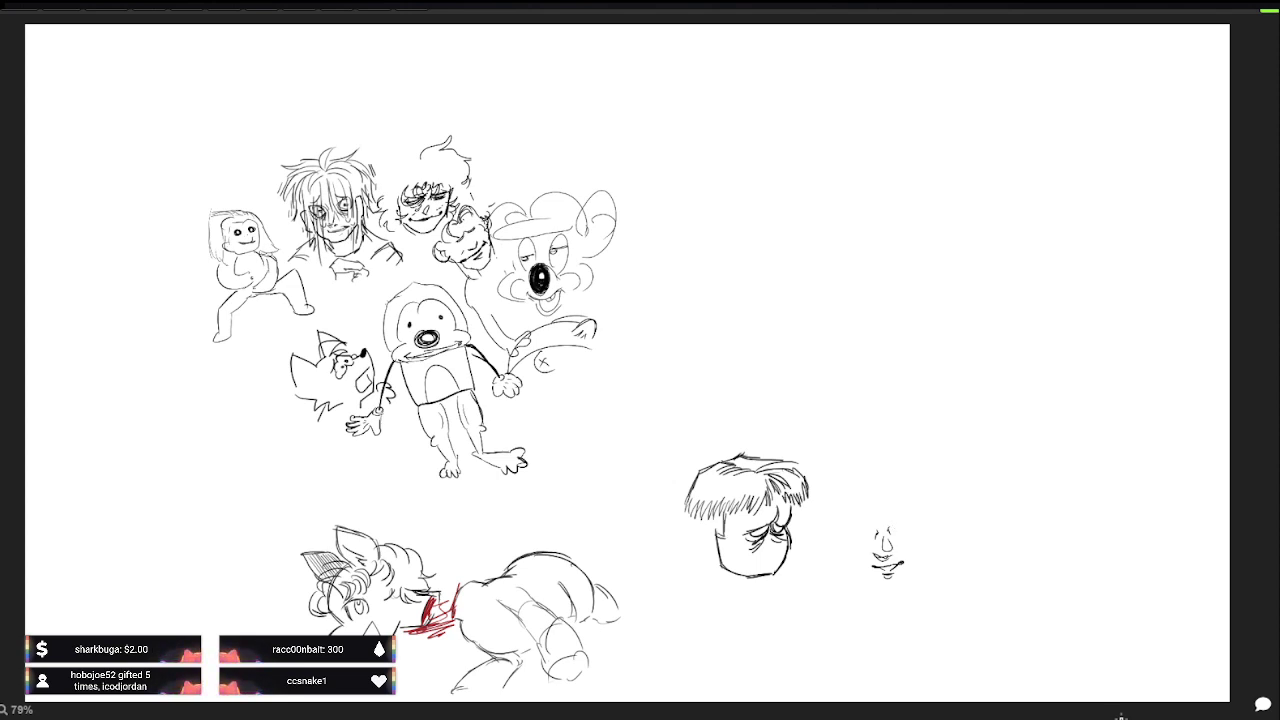
# Step: Remove the unfinished small face, and give the downcast man an ear and shaded sideburns
pyautogui.moveTo(880, 558); pyautogui.dragTo(894, 556)
pyautogui.moveTo(714, 528)
pyautogui.mouseDown()
pyautogui.moveTo(706, 553)
pyautogui.moveTo(706, 528)
pyautogui.moveTo(722, 536)
pyautogui.mouseUp()
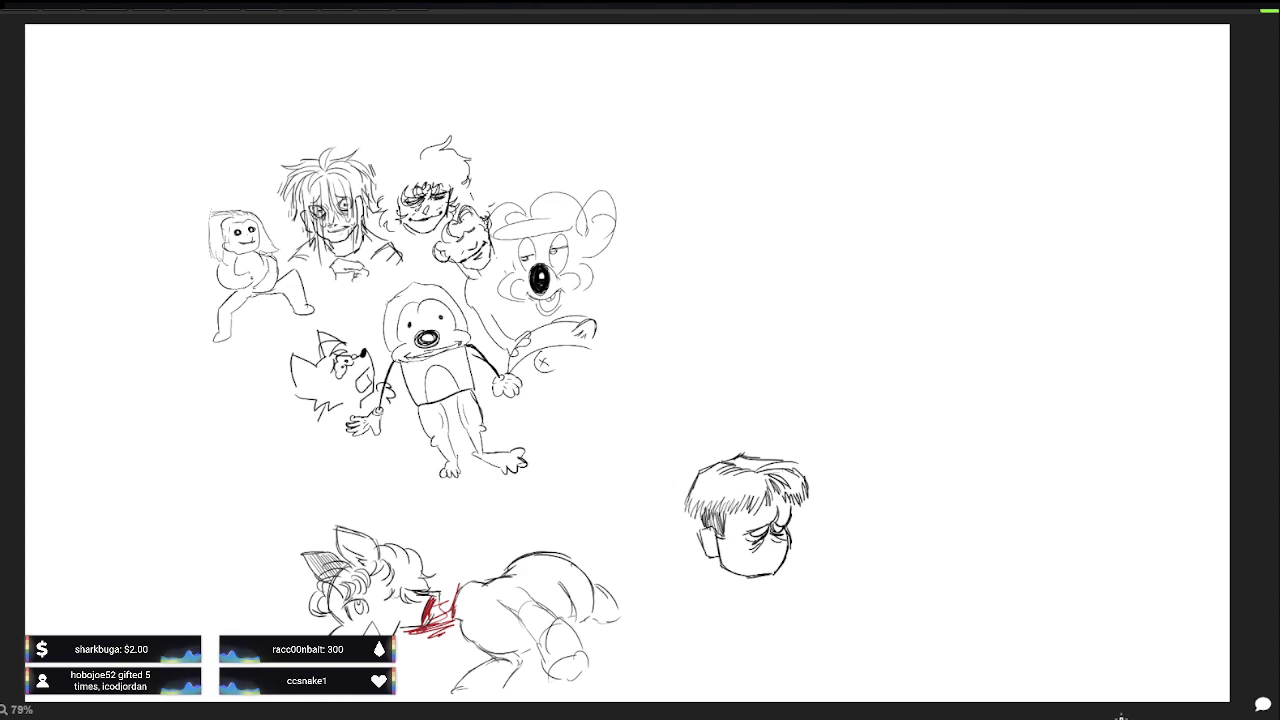
pyautogui.moveTo(799, 508); pyautogui.dragTo(791, 521)
pyautogui.moveTo(799, 505); pyautogui.dragTo(791, 517)
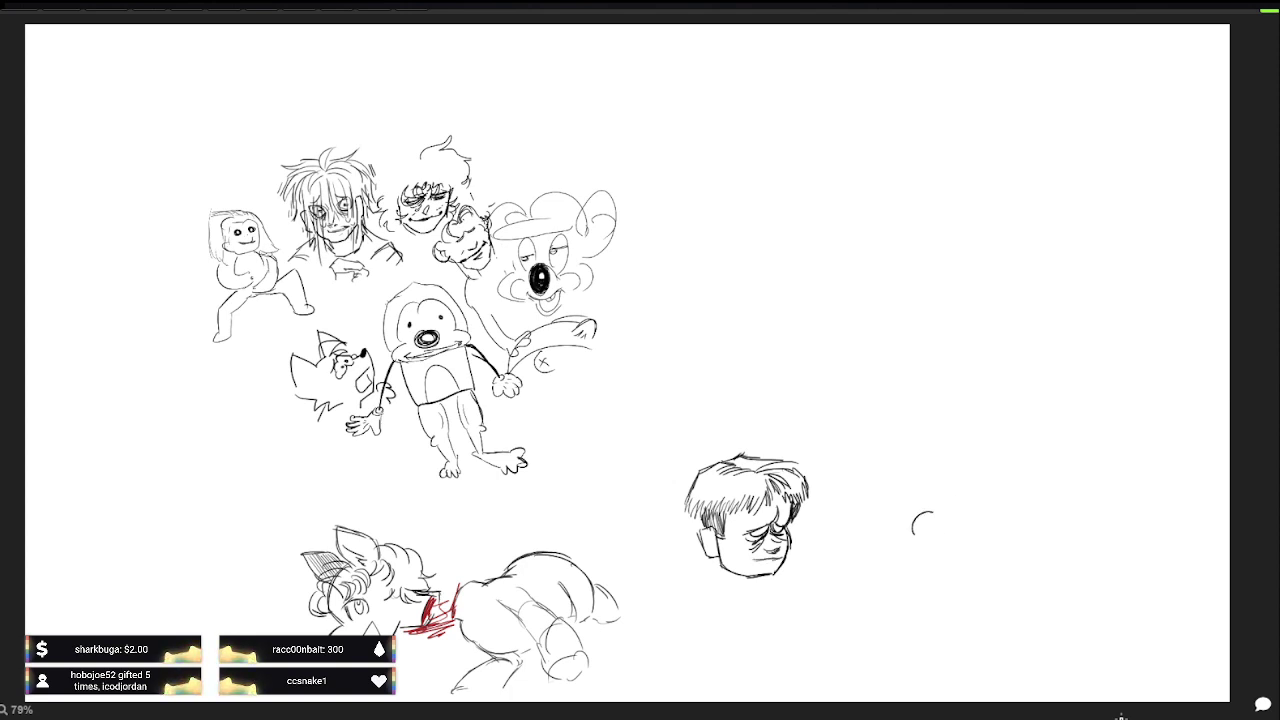
# Step: Draw round goggle eyes with worried brows and a small mouth beside the downcast man, and give him a frown
pyautogui.moveTo(906, 513)
pyautogui.mouseDown()
pyautogui.moveTo(884, 530)
pyautogui.moveTo(907, 518)
pyautogui.moveTo(893, 527)
pyautogui.moveTo(930, 530)
pyautogui.moveTo(913, 500)
pyautogui.moveTo(931, 507)
pyautogui.mouseUp()
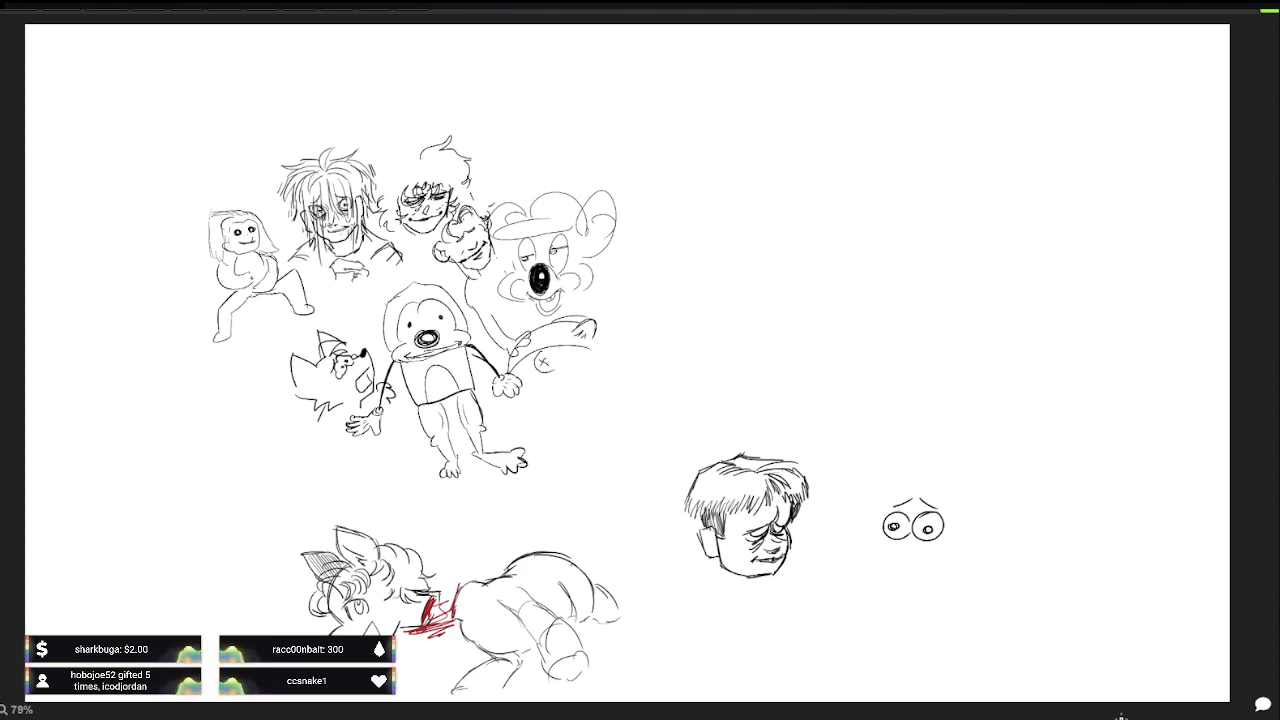
pyautogui.moveTo(897, 553); pyautogui.dragTo(920, 547)
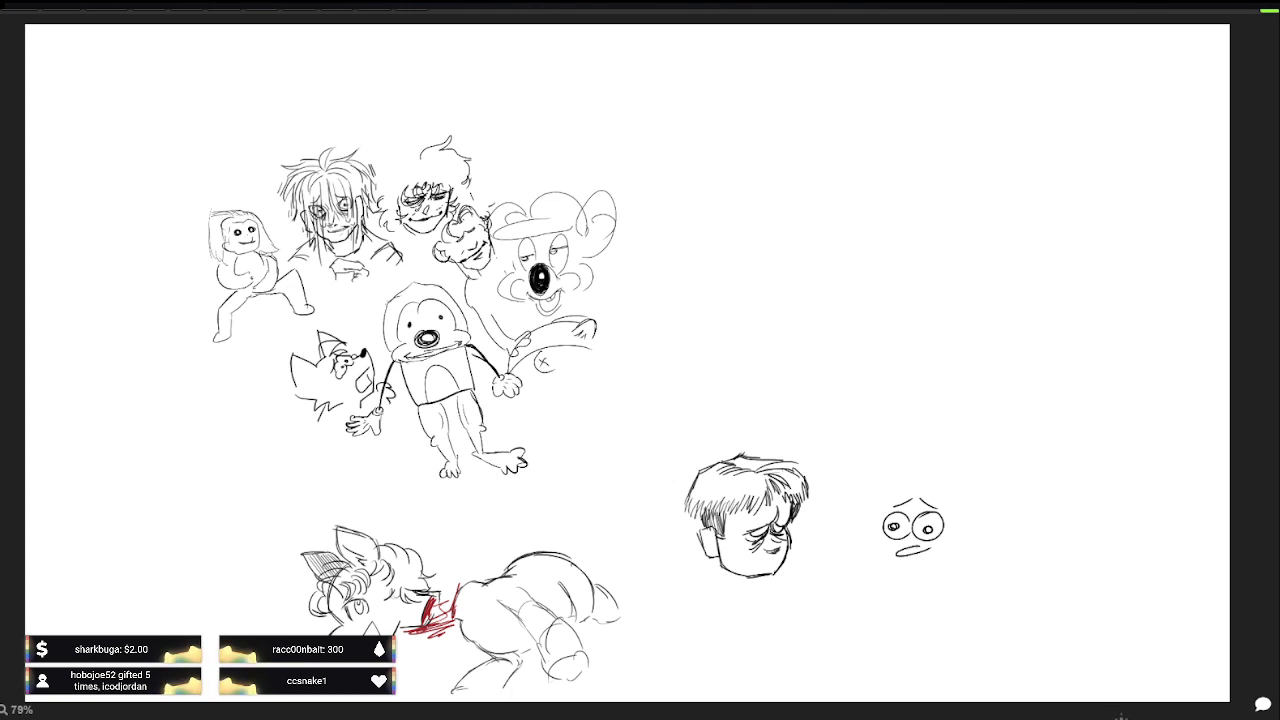
pyautogui.moveTo(751, 566); pyautogui.dragTo(775, 559)
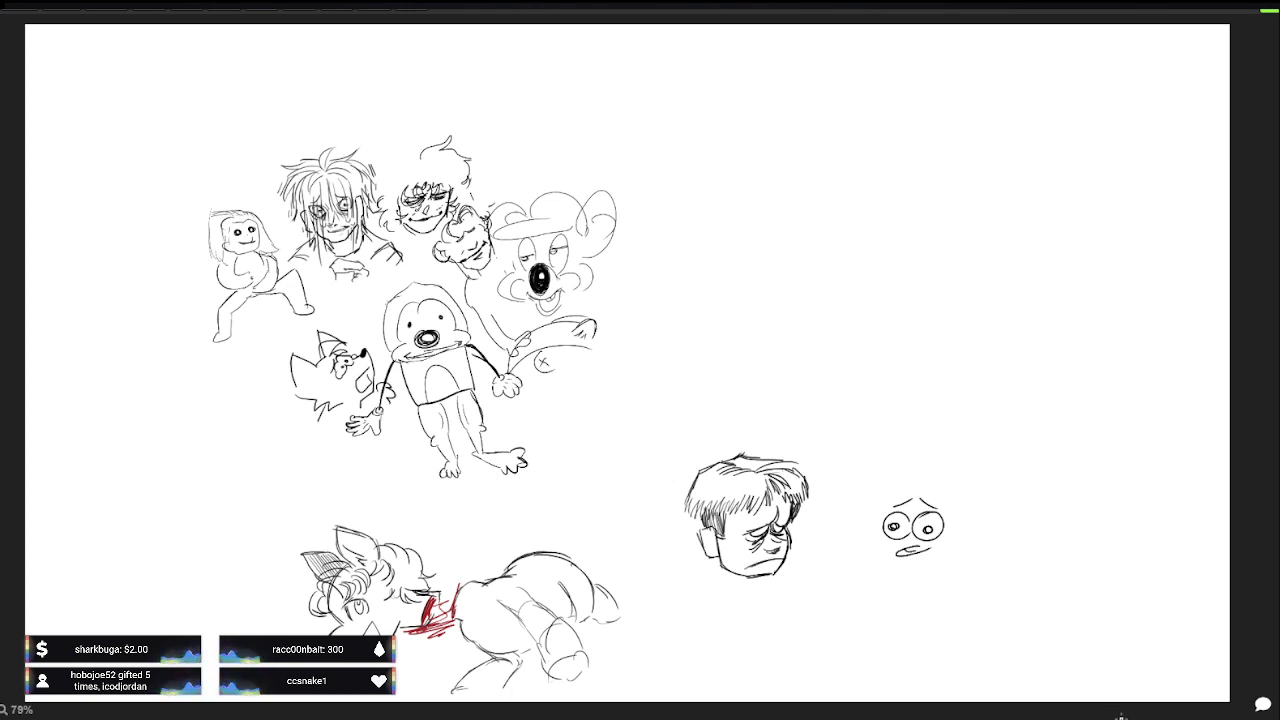
# Step: Give the goggle-eyed face a jagged fringe, a spiky crown, and side contours with rounded ears
pyautogui.moveTo(874, 505)
pyautogui.mouseDown()
pyautogui.moveTo(896, 490)
pyautogui.moveTo(966, 489)
pyautogui.moveTo(966, 516)
pyautogui.mouseUp()
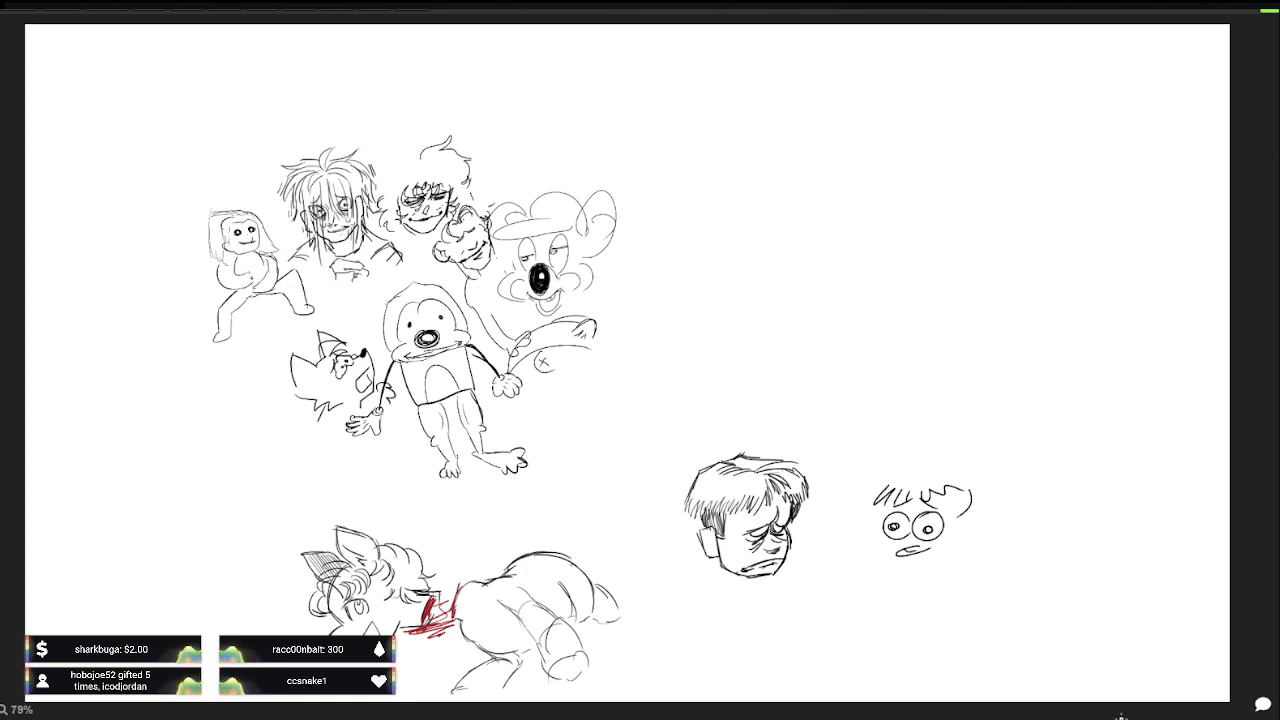
pyautogui.hotkey('ctrl', 'z')
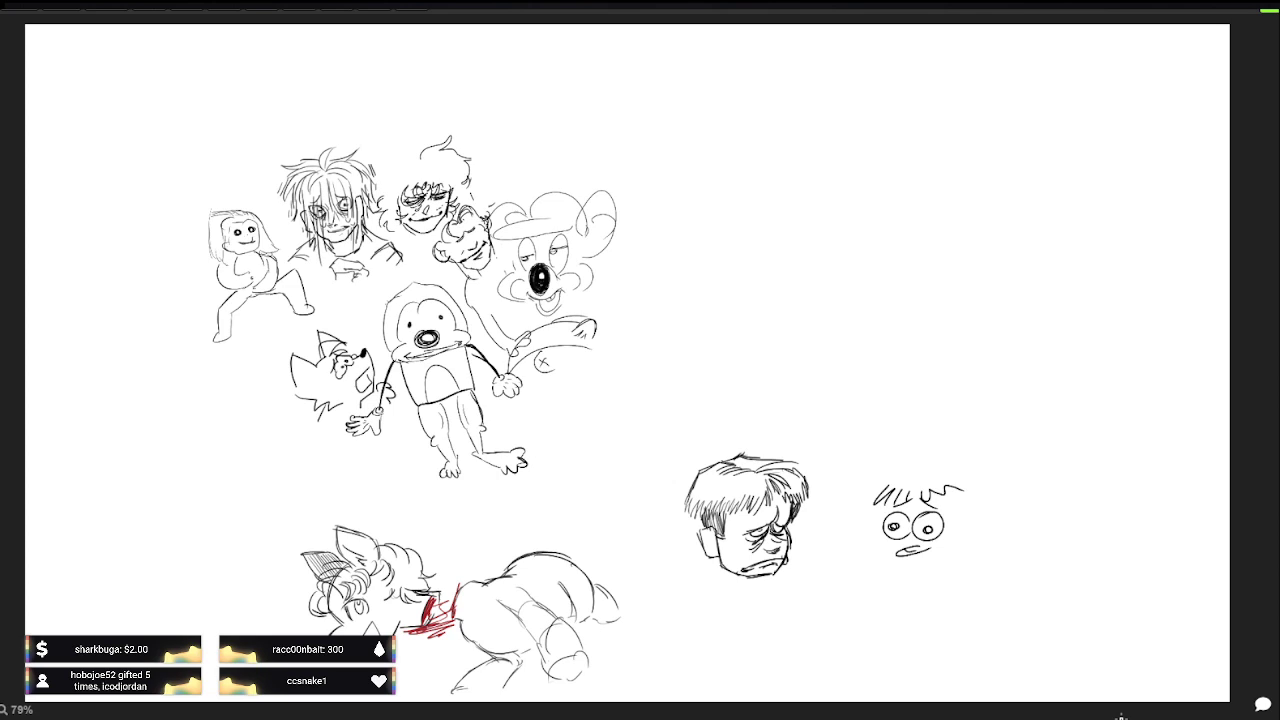
pyautogui.moveTo(872, 482)
pyautogui.mouseDown()
pyautogui.moveTo(900, 464)
pyautogui.moveTo(957, 463)
pyautogui.mouseUp()
pyautogui.moveTo(957, 468)
pyautogui.mouseDown()
pyautogui.moveTo(968, 459)
pyautogui.moveTo(970, 474)
pyautogui.mouseUp()
pyautogui.moveTo(963, 475); pyautogui.dragTo(960, 544)
pyautogui.moveTo(882, 534); pyautogui.dragTo(886, 555)
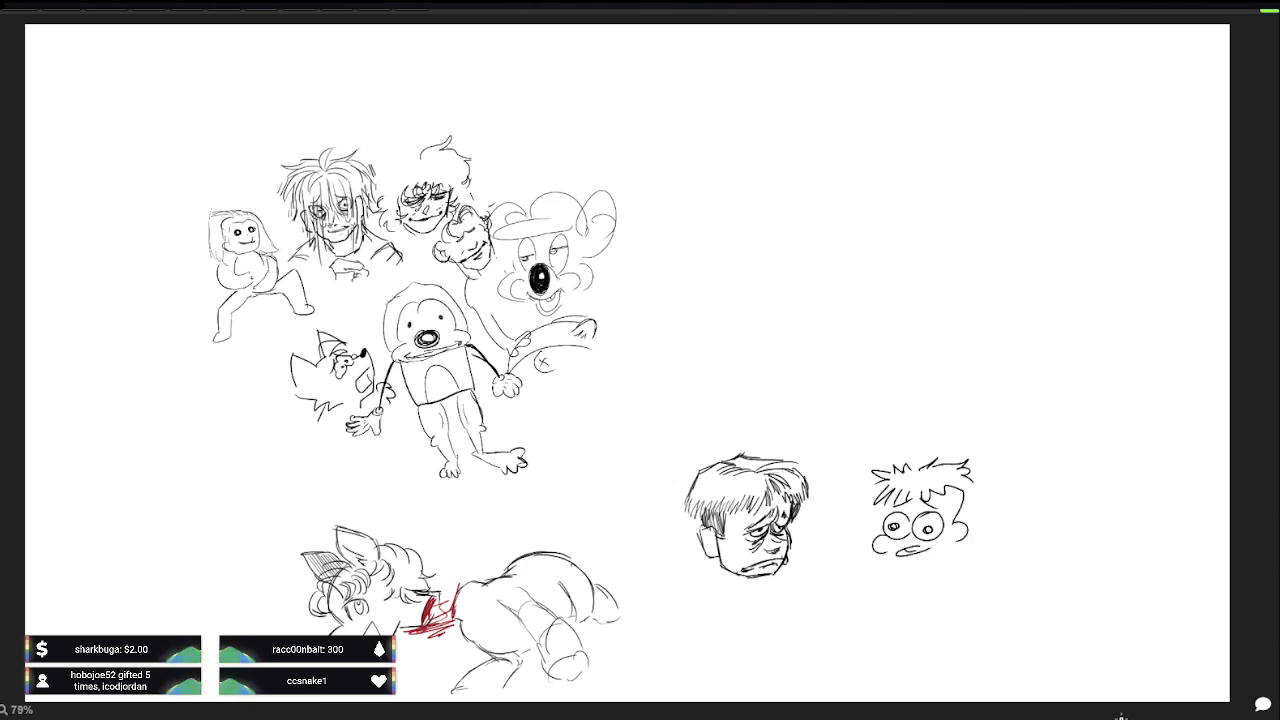
# Step: Draw shoulders and a wide collar around the downcast man's neck, and add chin lines under the goggle-eyed face
pyautogui.moveTo(702, 524)
pyautogui.mouseDown()
pyautogui.moveTo(644, 574)
pyautogui.moveTo(686, 568)
pyautogui.mouseUp()
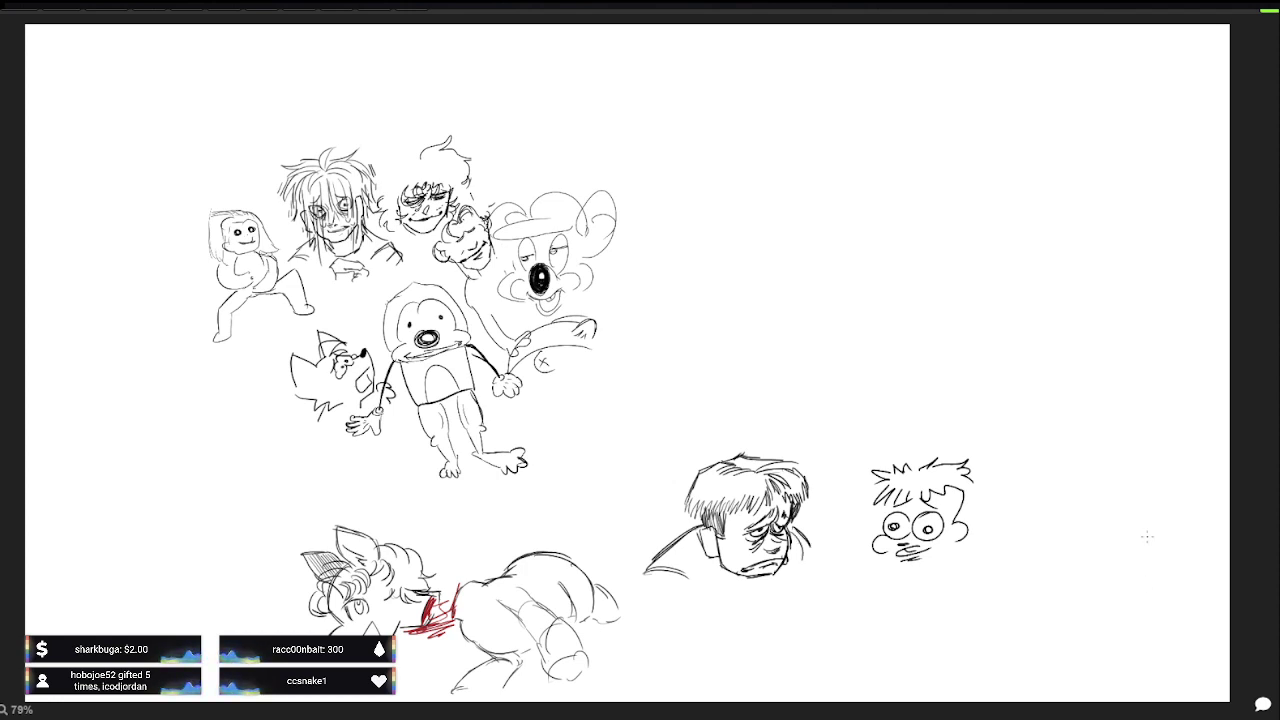
pyautogui.moveTo(794, 540); pyautogui.dragTo(802, 566)
pyautogui.moveTo(896, 566); pyautogui.dragTo(922, 562)
pyautogui.moveTo(798, 530); pyautogui.dragTo(810, 548)
pyautogui.moveTo(810, 544); pyautogui.dragTo(811, 558)
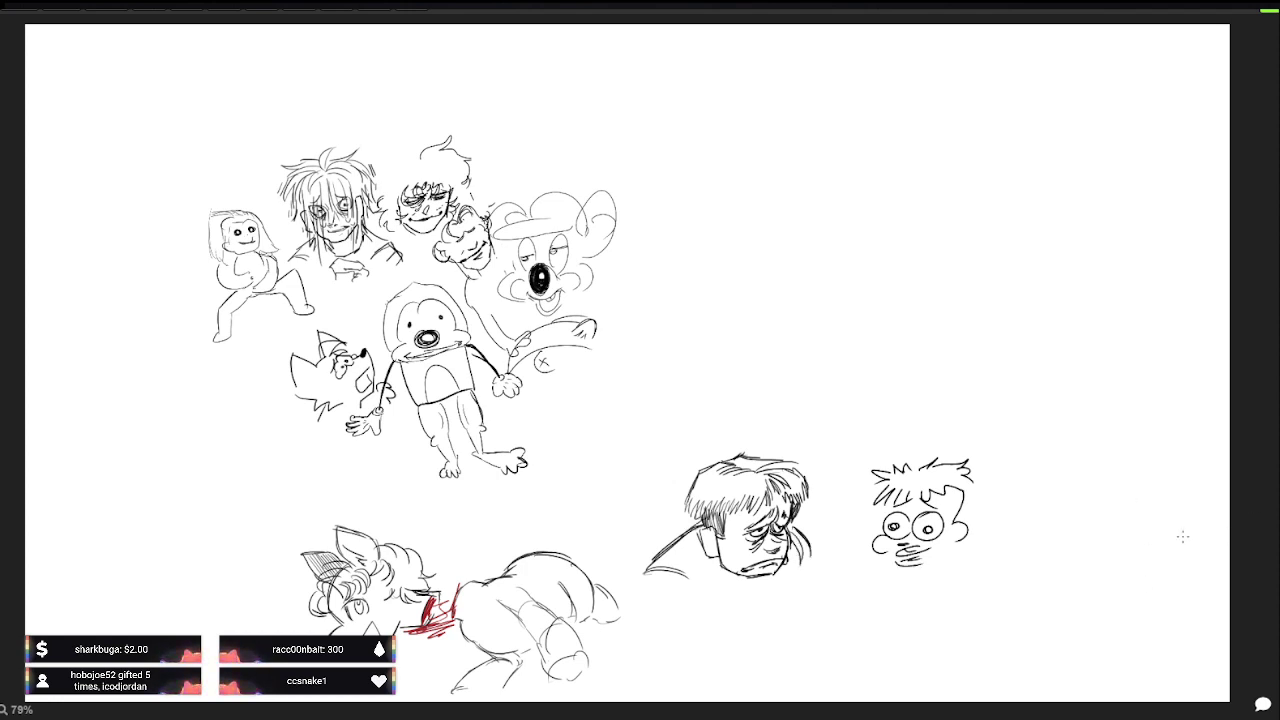
pyautogui.moveTo(714, 588); pyautogui.dragTo(760, 591)
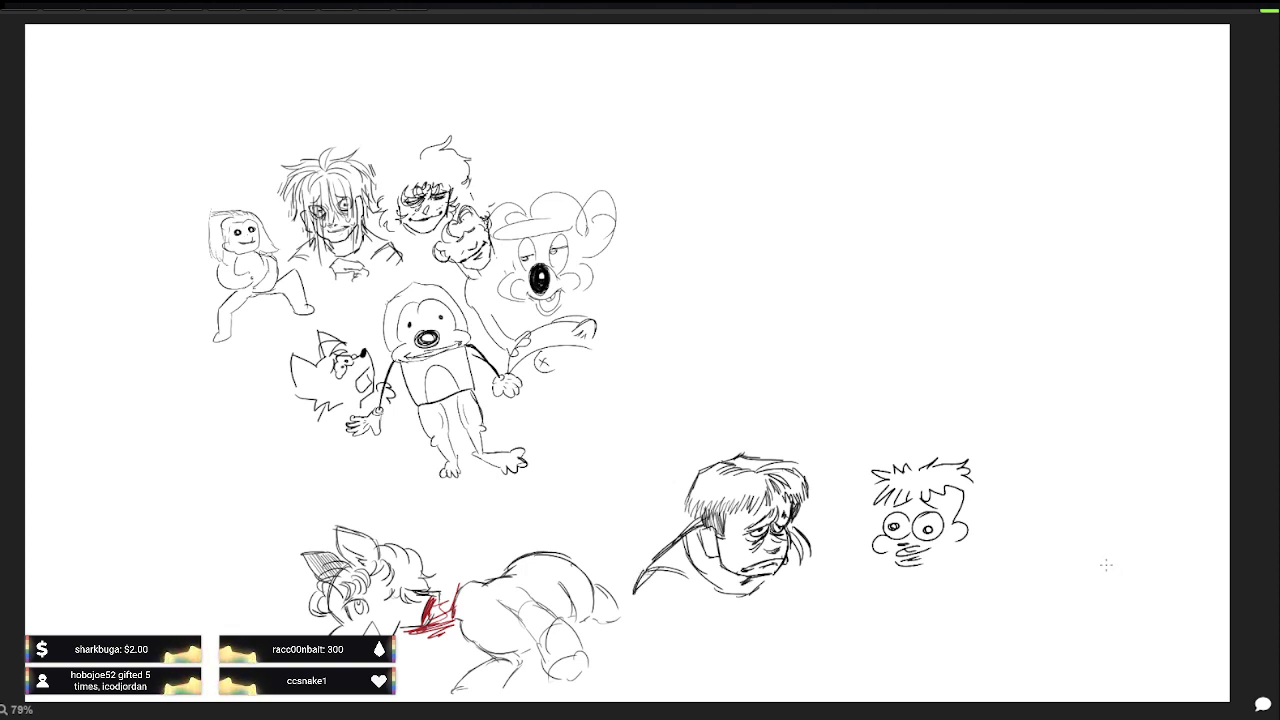
pyautogui.moveTo(813, 554); pyautogui.dragTo(806, 580)
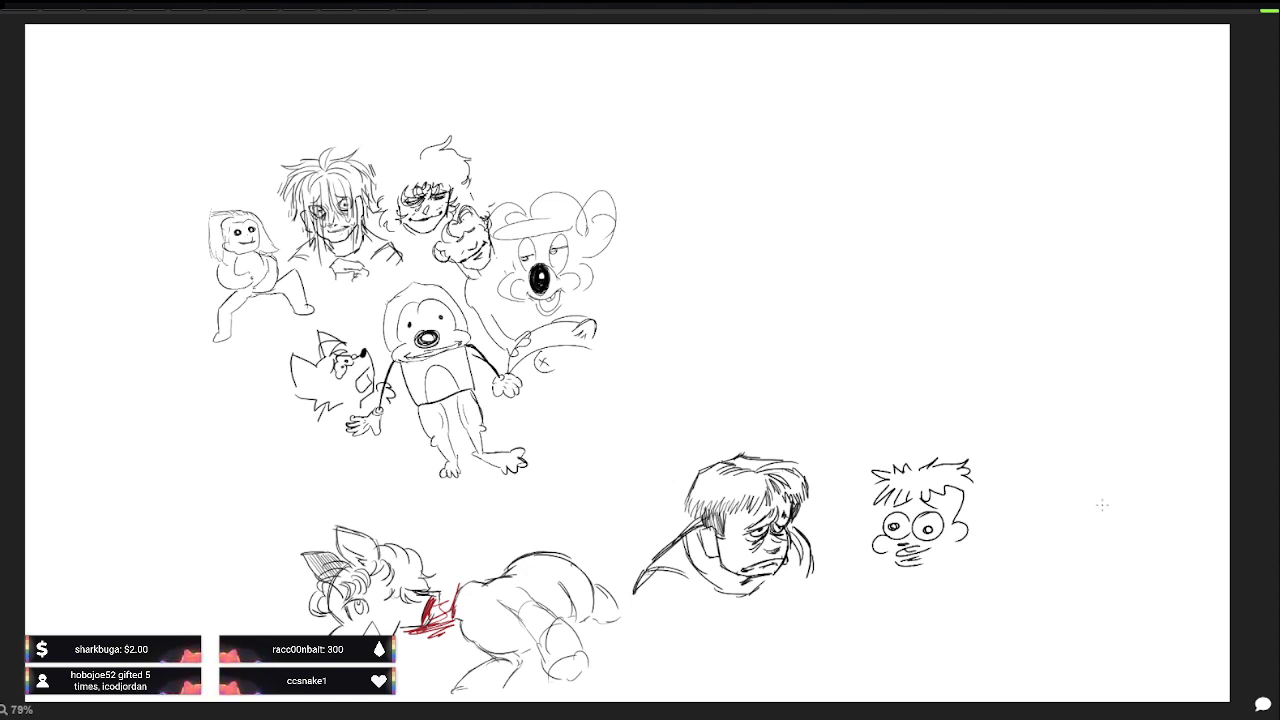
# Step: Draw a small buck-toothed face with puffy hair below the downcast man, and give the goggle-eyed figure a rounded body
pyautogui.moveTo(792, 602)
pyautogui.mouseDown()
pyautogui.moveTo(764, 628)
pyautogui.moveTo(850, 626)
pyautogui.moveTo(786, 674)
pyautogui.moveTo(848, 632)
pyautogui.mouseUp()
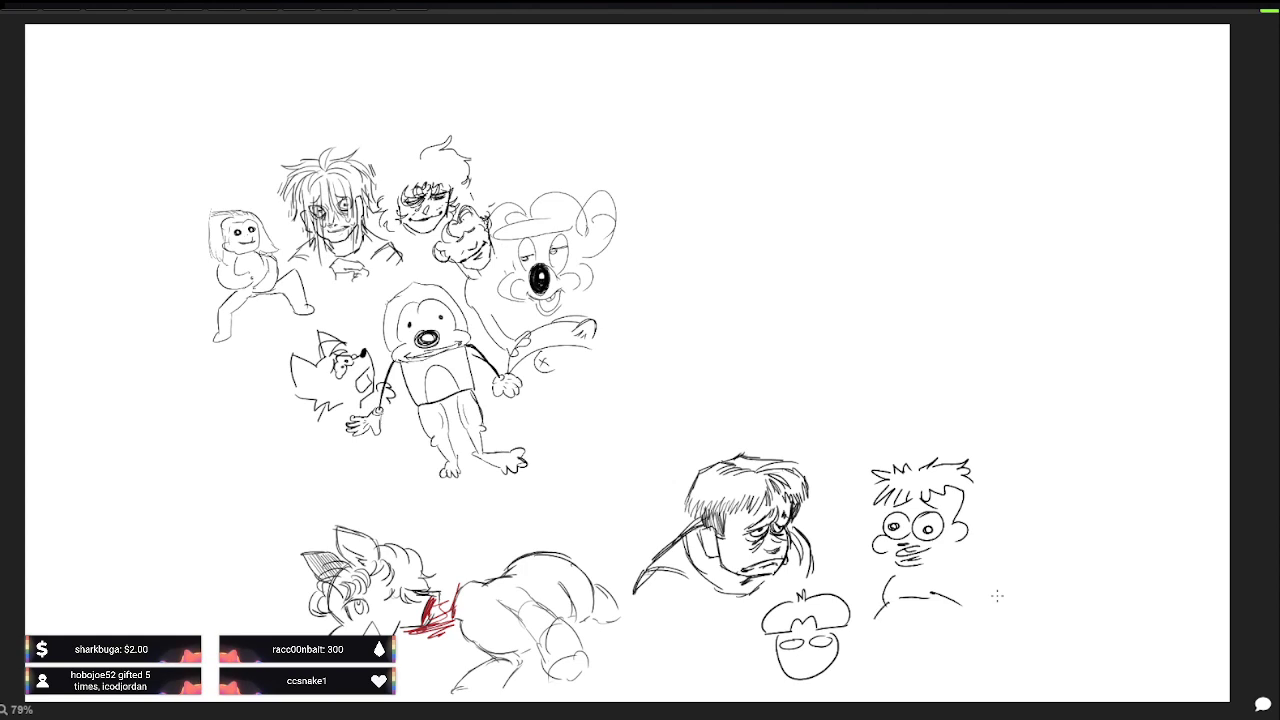
pyautogui.moveTo(962, 612)
pyautogui.mouseDown()
pyautogui.moveTo(874, 626)
pyautogui.moveTo(978, 624)
pyautogui.mouseUp()
pyautogui.moveTo(964, 555); pyautogui.dragTo(986, 592)
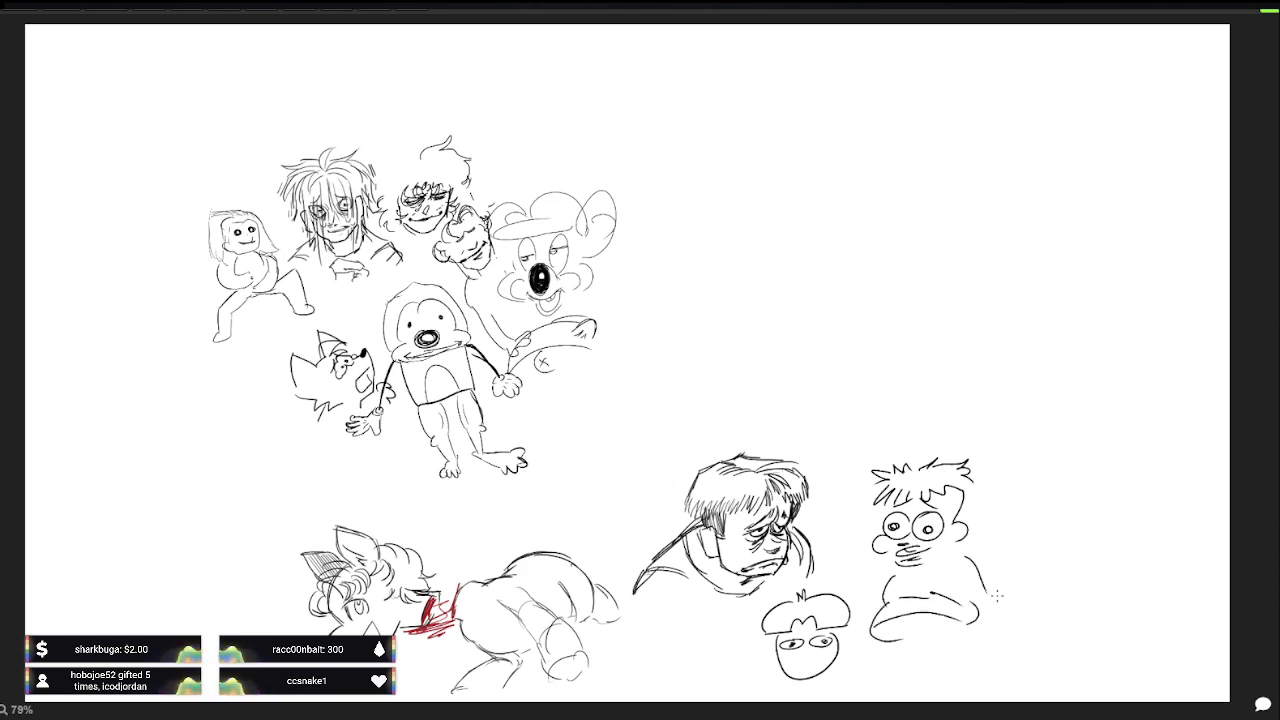
pyautogui.moveTo(890, 562); pyautogui.dragTo(870, 598)
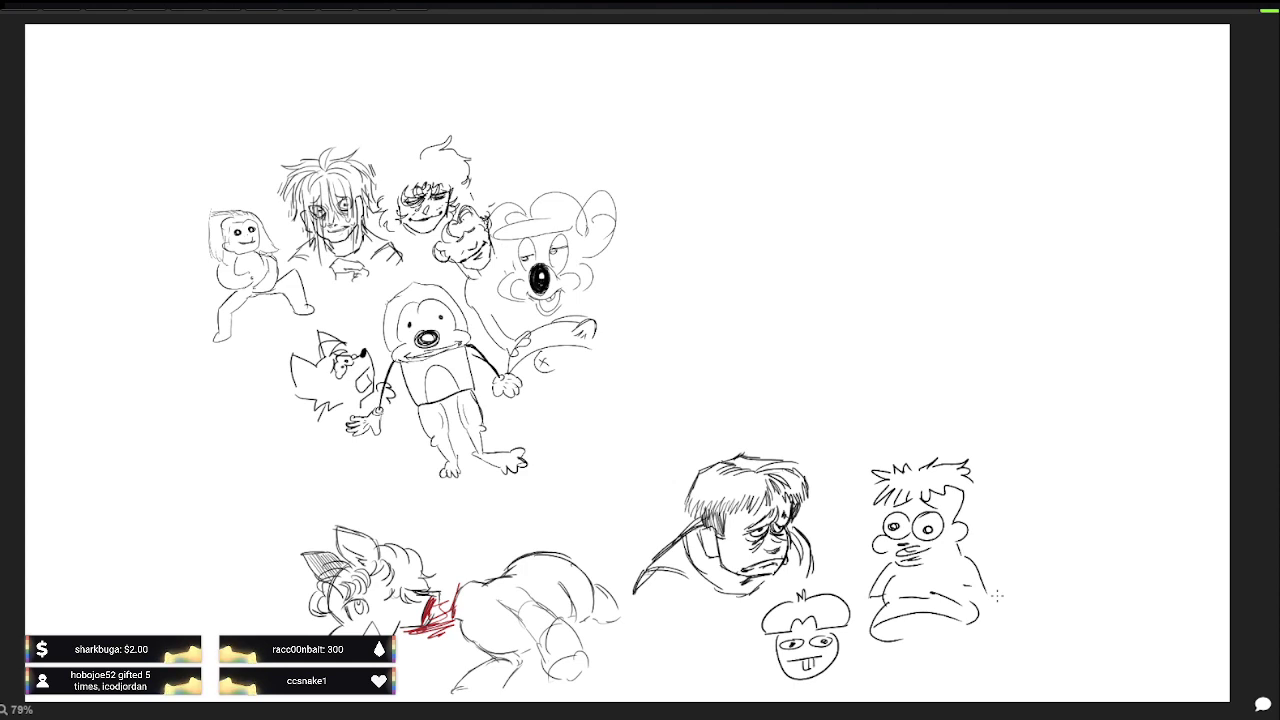
pyautogui.moveTo(772, 648); pyautogui.dragTo(768, 660)
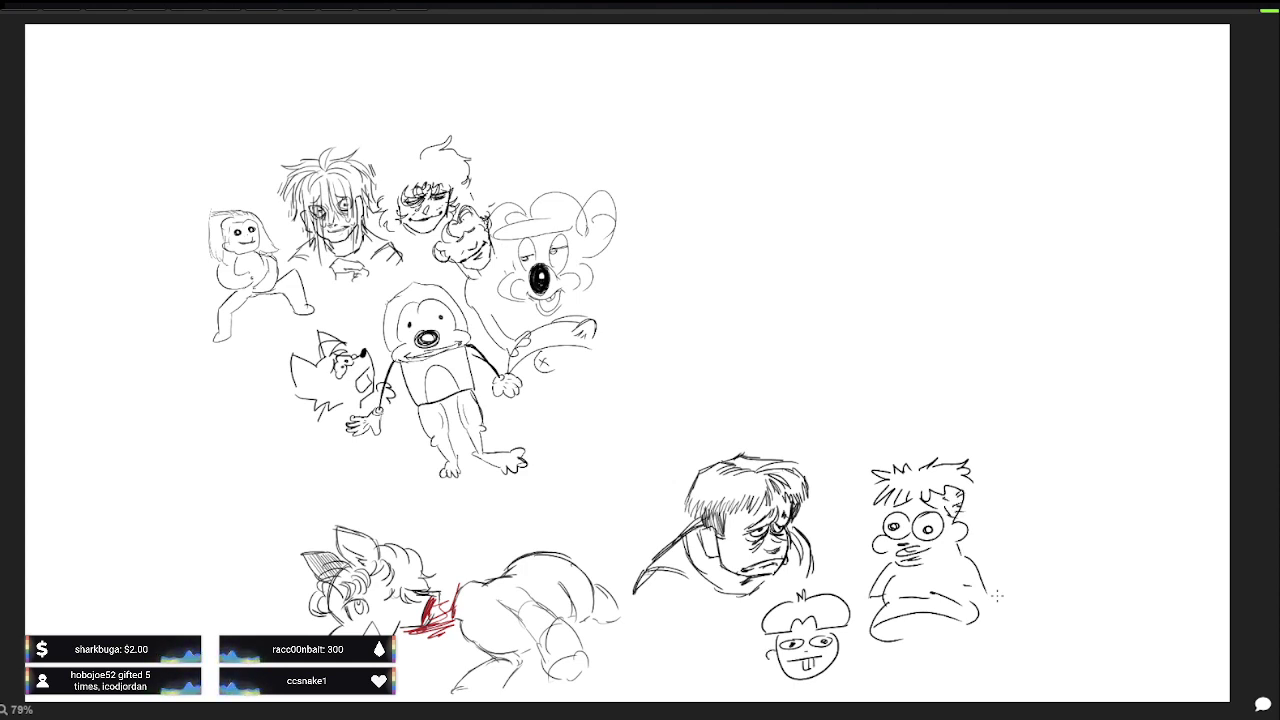
# Step: Add a rounded ear and sloping shoulders to the buck-toothed figure
pyautogui.moveTo(843, 647); pyautogui.dragTo(848, 662)
pyautogui.moveTo(778, 642); pyautogui.dragTo(738, 688)
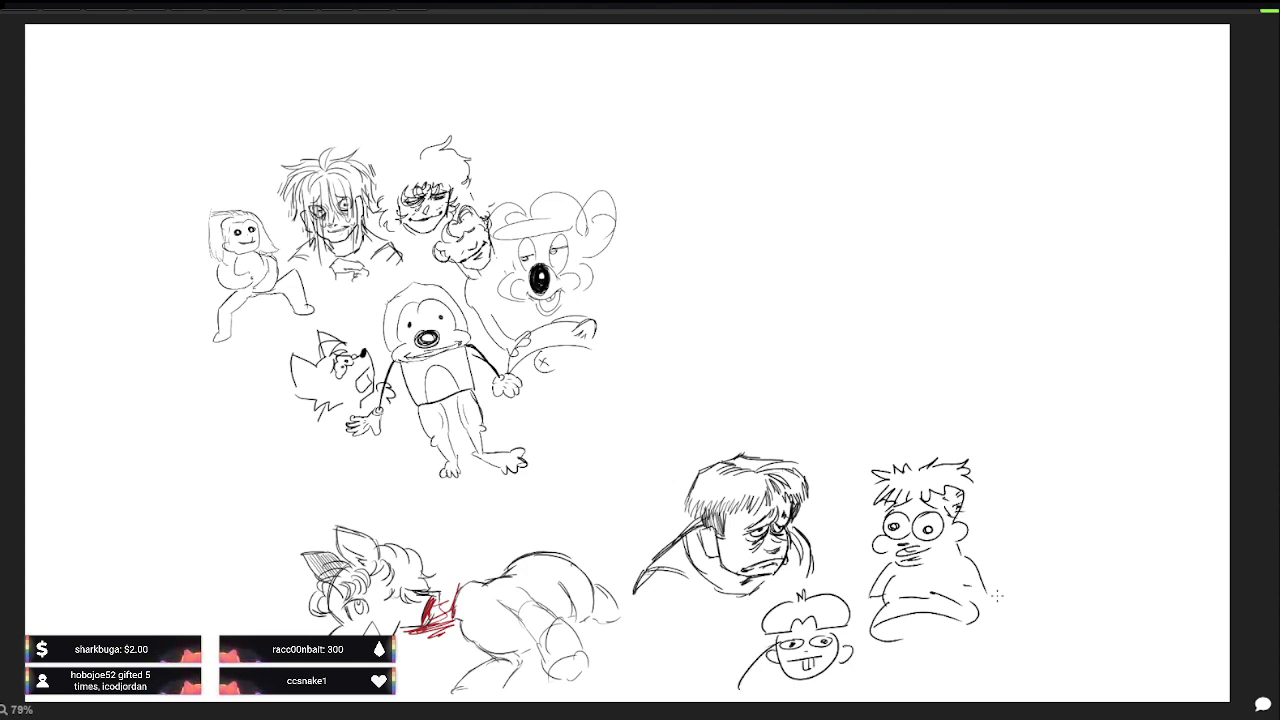
pyautogui.moveTo(840, 664); pyautogui.dragTo(829, 682)
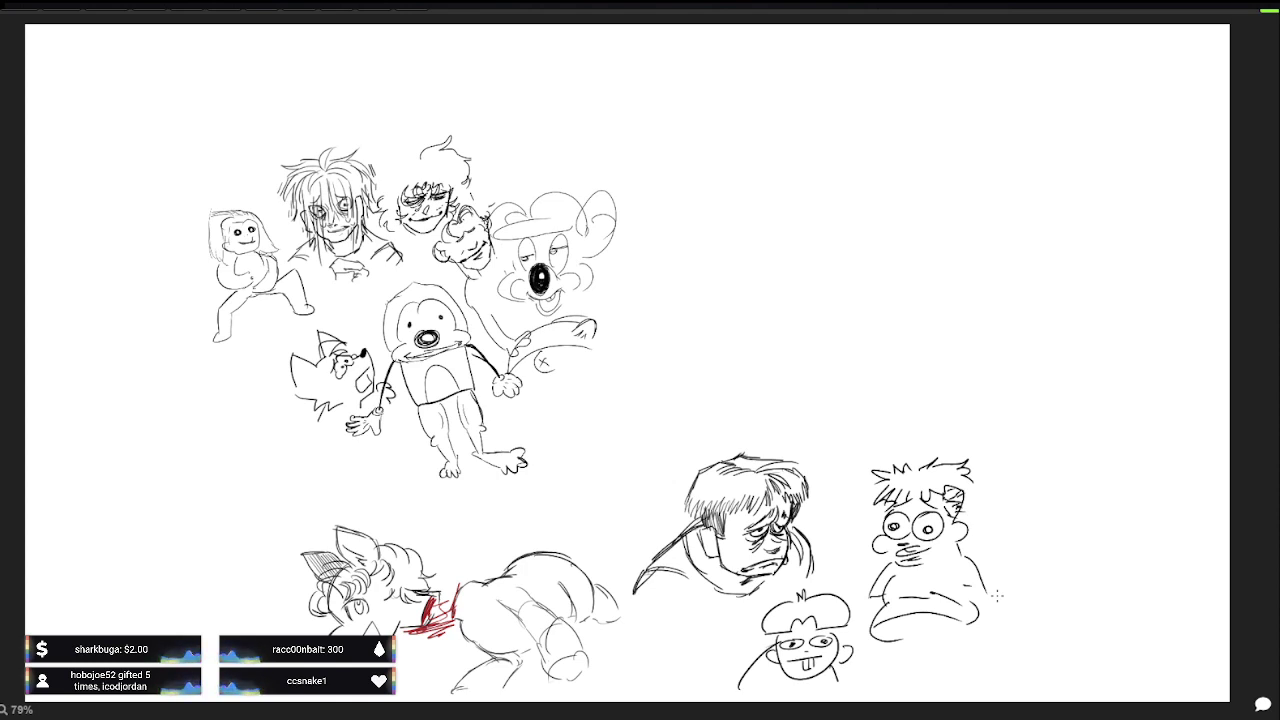
# Step: Draw a pair of small feet with rounded toes beside the buck-toothed figure
pyautogui.moveTo(638, 671); pyautogui.dragTo(640, 690)
pyautogui.moveTo(628, 646)
pyautogui.mouseDown()
pyautogui.moveTo(625, 662)
pyautogui.moveTo(620, 644)
pyautogui.moveTo(662, 632)
pyautogui.moveTo(673, 683)
pyautogui.moveTo(680, 667)
pyautogui.mouseUp()
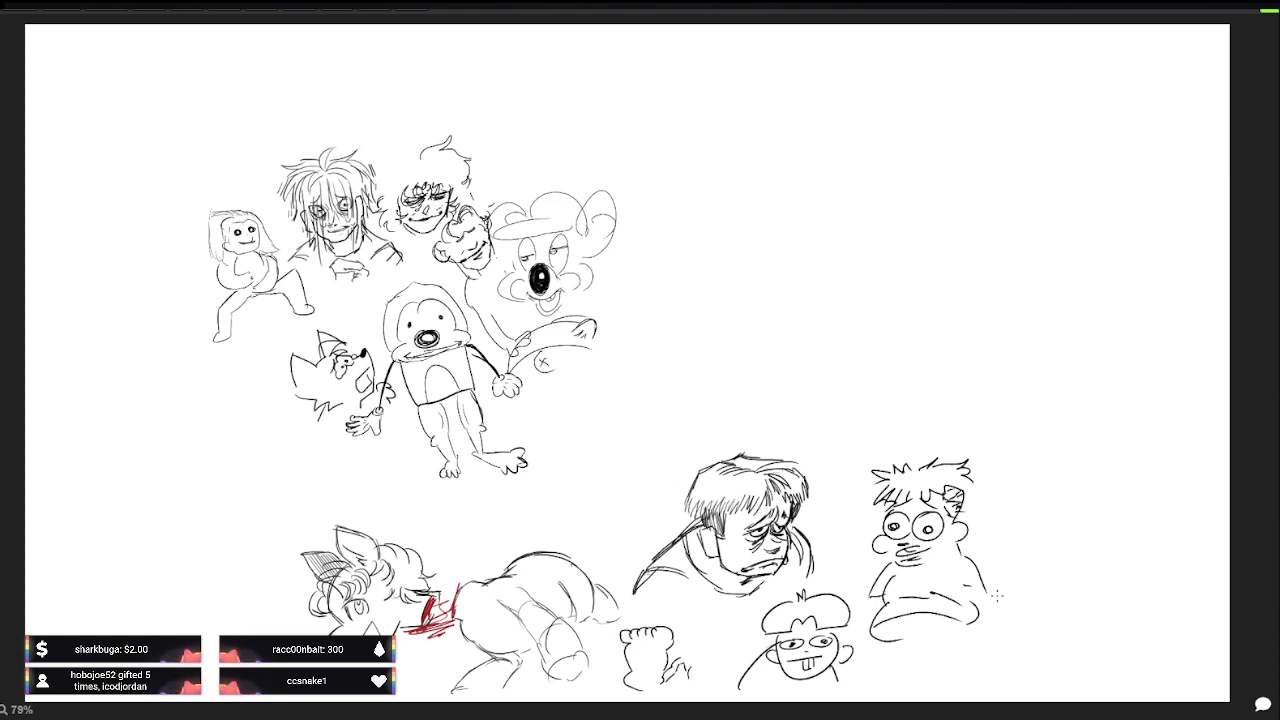
pyautogui.moveTo(686, 650)
pyautogui.mouseDown()
pyautogui.moveTo(693, 636)
pyautogui.moveTo(717, 642)
pyautogui.moveTo(703, 689)
pyautogui.mouseUp()
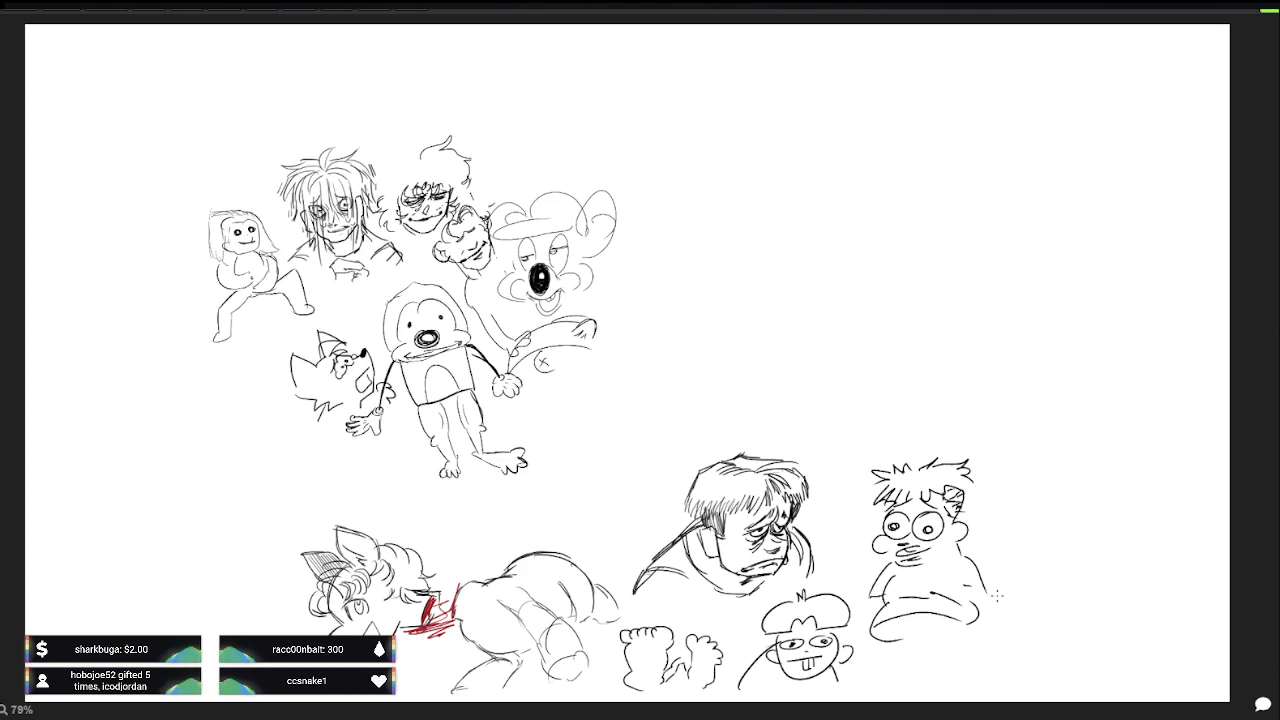
# Step: Draw a bulbous nose above a wide toothy grin in the blank area above the goggle-eyed figure
pyautogui.moveTo(965, 308)
pyautogui.mouseDown()
pyautogui.moveTo(1012, 345)
pyautogui.moveTo(950, 354)
pyautogui.moveTo(985, 357)
pyautogui.moveTo(1012, 345)
pyautogui.moveTo(940, 347)
pyautogui.moveTo(936, 368)
pyautogui.moveTo(1025, 352)
pyautogui.mouseUp()
pyautogui.hotkey('ctrl', 'z')
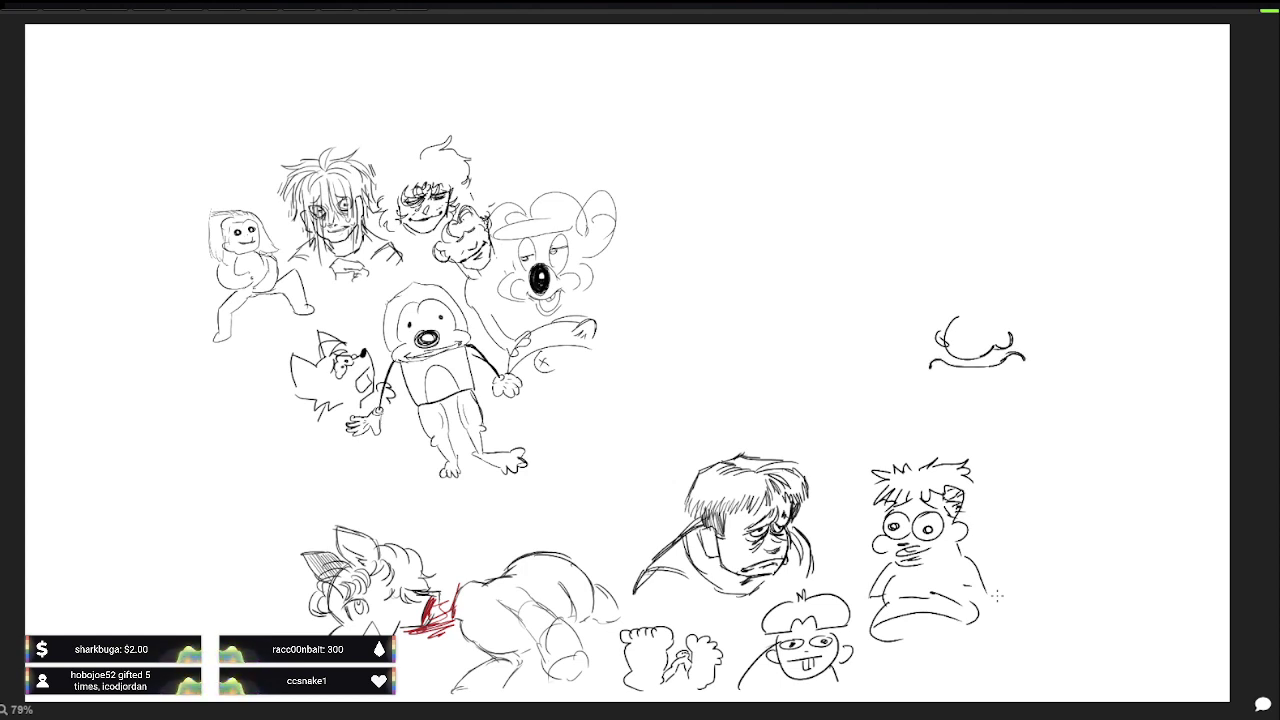
pyautogui.moveTo(944, 366)
pyautogui.mouseDown()
pyautogui.moveTo(1012, 370)
pyautogui.moveTo(994, 368)
pyautogui.moveTo(994, 384)
pyautogui.mouseUp()
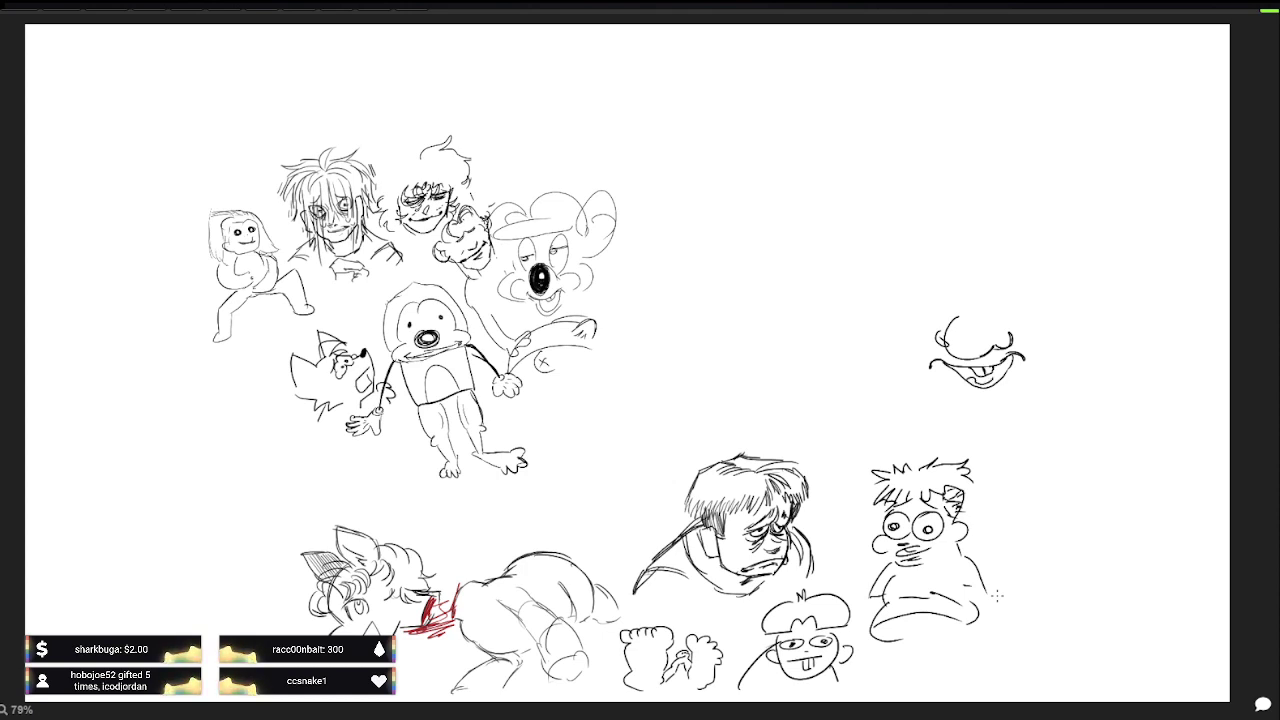
# Step: Give the grinning face a tall pointed brow around close-set eyes, and curve its side contour down into the jaw
pyautogui.moveTo(956, 295)
pyautogui.mouseDown()
pyautogui.moveTo(1004, 293)
pyautogui.moveTo(968, 293)
pyautogui.moveTo(1000, 293)
pyautogui.moveTo(967, 268)
pyautogui.moveTo(975, 279)
pyautogui.moveTo(1007, 250)
pyautogui.moveTo(998, 290)
pyautogui.moveTo(994, 264)
pyautogui.moveTo(968, 287)
pyautogui.moveTo(984, 242)
pyautogui.moveTo(961, 250)
pyautogui.moveTo(916, 368)
pyautogui.mouseUp()
pyautogui.hotkey('ctrl', 'z')
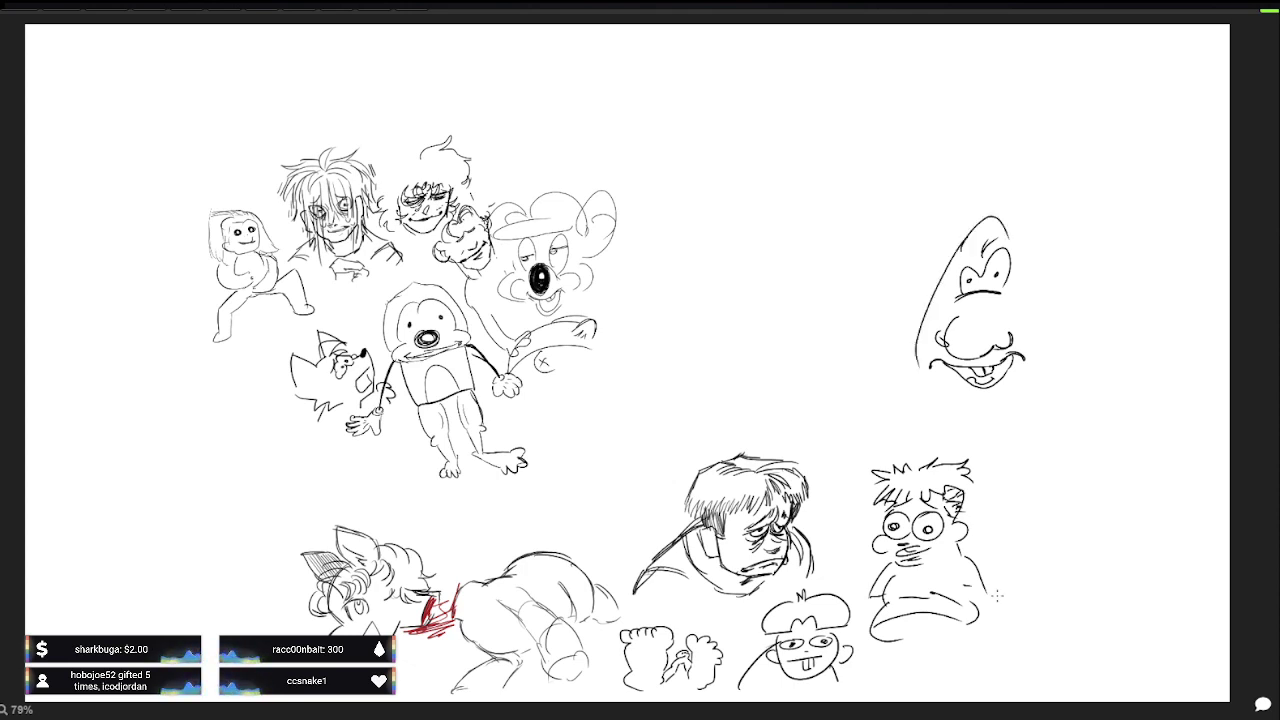
pyautogui.moveTo(1018, 242); pyautogui.dragTo(1062, 382)
pyautogui.hotkey('ctrl', 'z')
pyautogui.hotkey('ctrl', 'z')
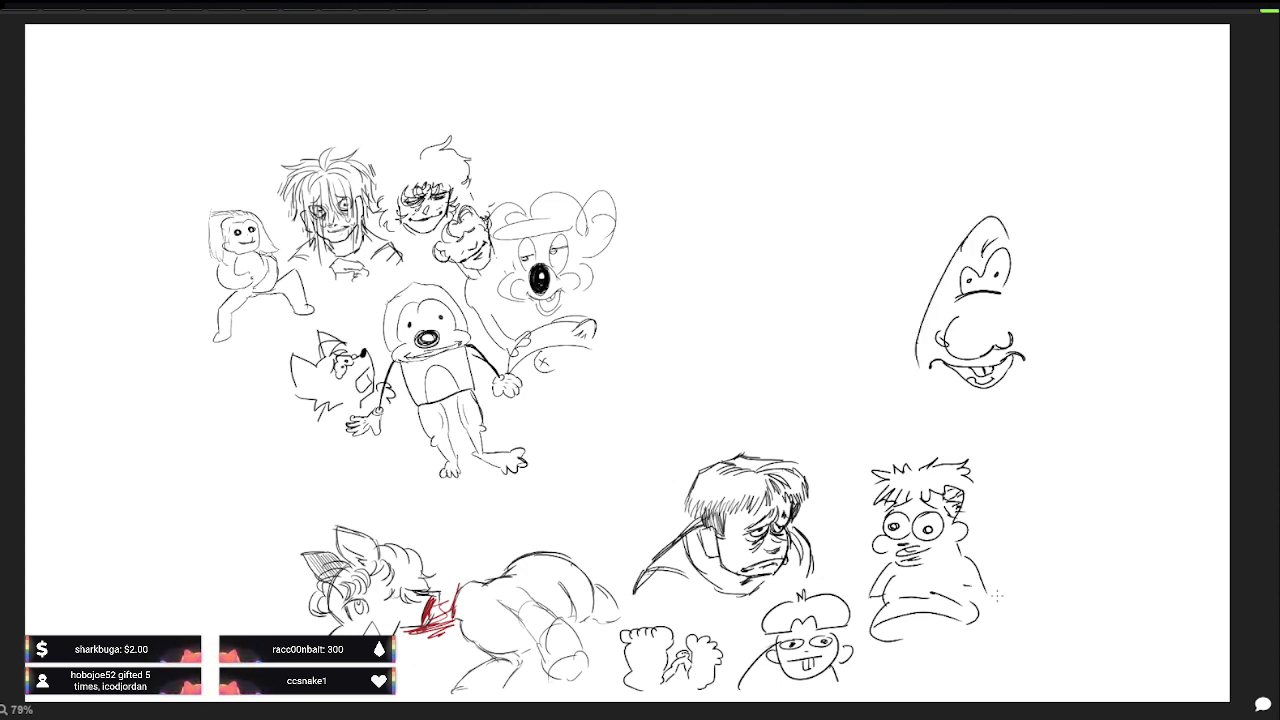
pyautogui.moveTo(914, 344)
pyautogui.mouseDown()
pyautogui.moveTo(988, 397)
pyautogui.moveTo(1012, 382)
pyautogui.mouseUp()
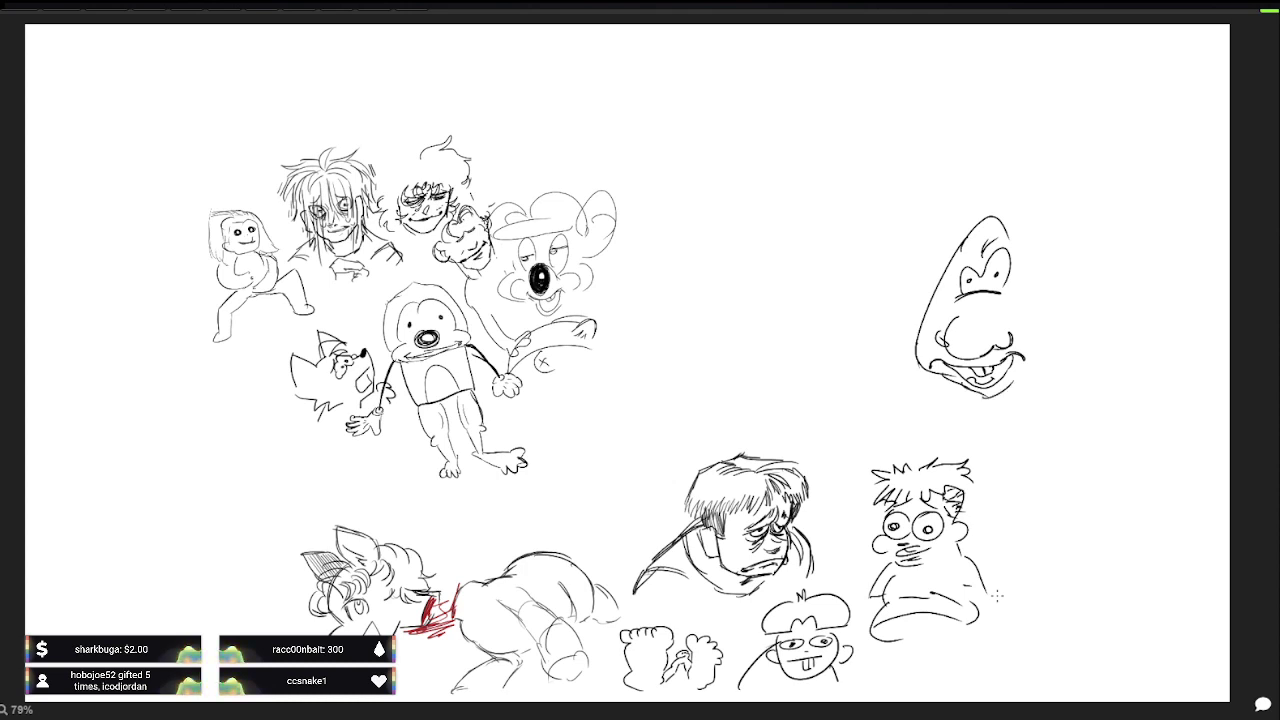
pyautogui.moveTo(958, 168); pyautogui.dragTo(922, 314)
pyautogui.moveTo(966, 236)
pyautogui.mouseDown()
pyautogui.moveTo(936, 192)
pyautogui.moveTo(964, 234)
pyautogui.mouseUp()
pyautogui.moveTo(1016, 172)
pyautogui.mouseDown()
pyautogui.moveTo(1002, 220)
pyautogui.moveTo(1030, 268)
pyautogui.mouseUp()
pyautogui.hotkey('ctrl', 'z')
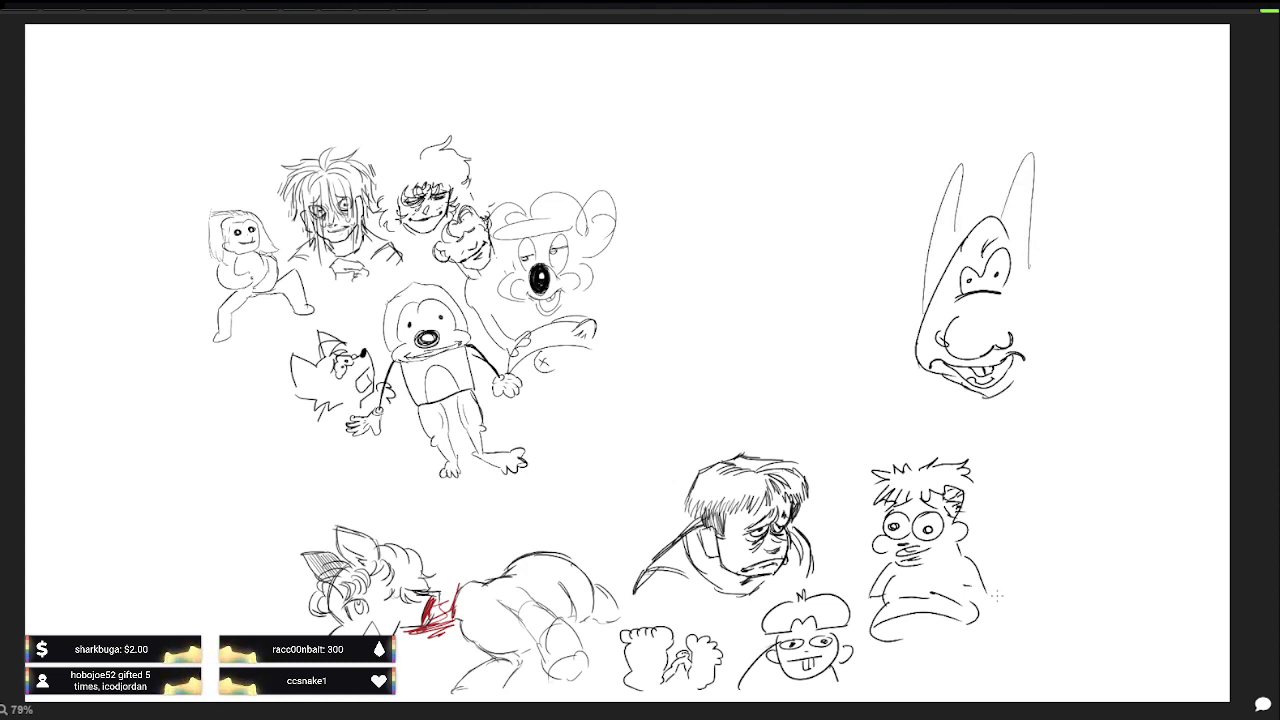
pyautogui.hotkey('ctrl', 'z')
pyautogui.hotkey('ctrl', 'z')
# Step: Draw two long, rounded rabbit ears rising from the grinning face, clearing away the misplaced strokes
pyautogui.moveTo(965, 230)
pyautogui.mouseDown()
pyautogui.moveTo(981, 117)
pyautogui.moveTo(930, 308)
pyautogui.mouseUp()
pyautogui.moveTo(957, 248)
pyautogui.mouseDown()
pyautogui.moveTo(845, 59)
pyautogui.moveTo(953, 221)
pyautogui.moveTo(1051, 161)
pyautogui.moveTo(1022, 253)
pyautogui.moveTo(880, 70)
pyautogui.moveTo(967, 228)
pyautogui.moveTo(1024, 170)
pyautogui.moveTo(1094, 170)
pyautogui.moveTo(1040, 262)
pyautogui.moveTo(1070, 228)
pyautogui.mouseUp()
pyautogui.hotkey('ctrl', 'z')
pyautogui.hotkey('ctrl', 'z')
pyautogui.hotkey('ctrl', 'z')
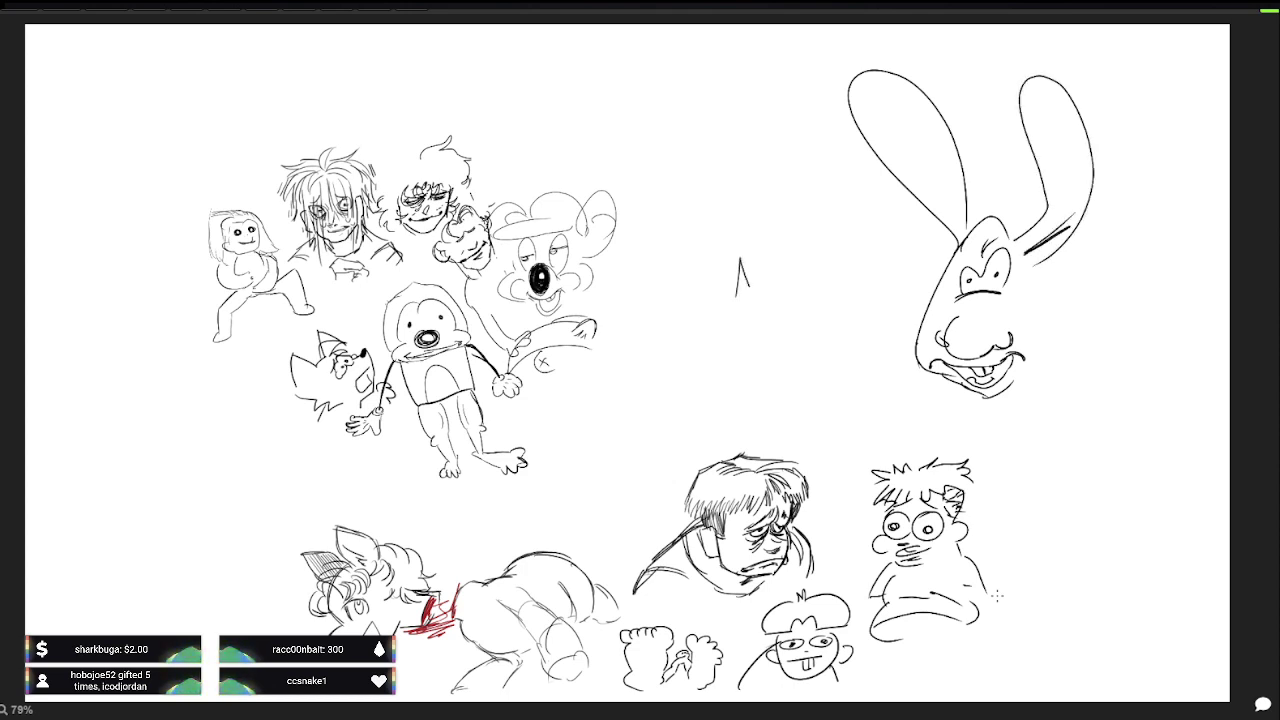
pyautogui.moveTo(748, 282)
pyautogui.mouseDown()
pyautogui.moveTo(756, 257)
pyautogui.moveTo(774, 304)
pyautogui.mouseUp()
pyautogui.moveTo(1024, 260)
pyautogui.mouseDown()
pyautogui.moveTo(1046, 304)
pyautogui.moveTo(1044, 380)
pyautogui.mouseUp()
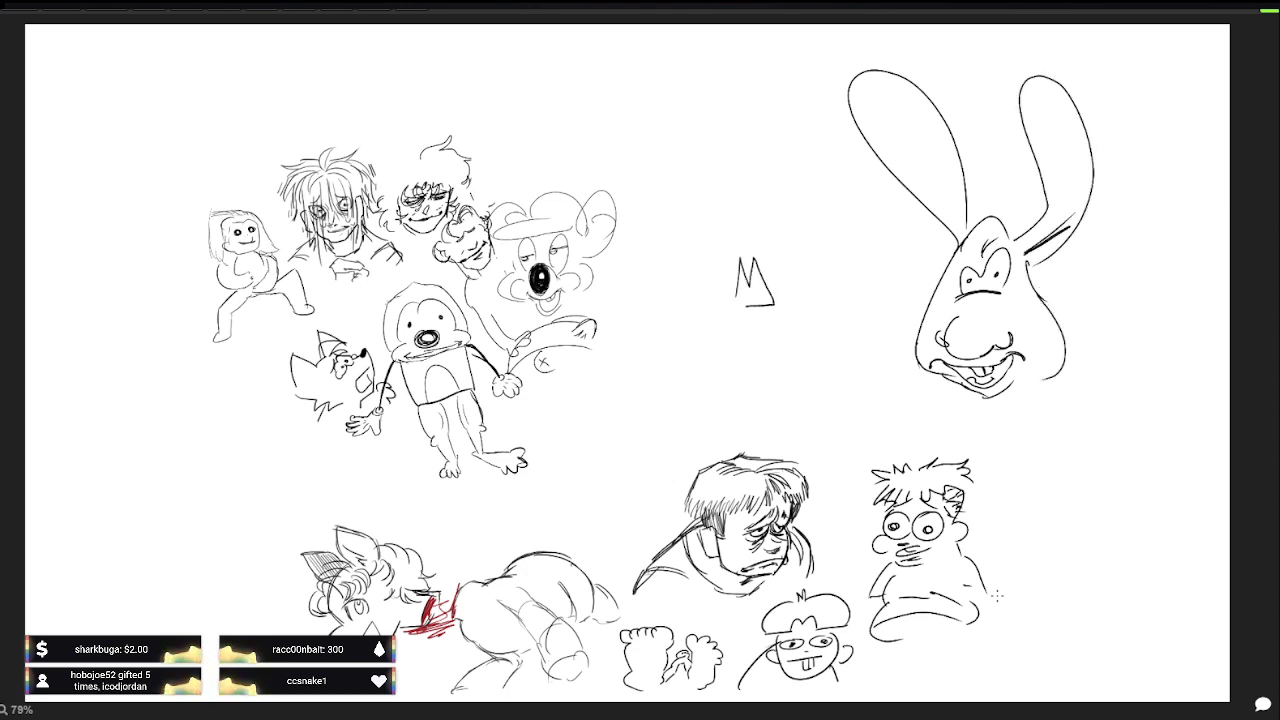
pyautogui.moveTo(1003, 305)
pyautogui.mouseDown()
pyautogui.moveTo(1042, 335)
pyautogui.moveTo(1043, 361)
pyautogui.mouseUp()
pyautogui.hotkey('ctrl', 'z')
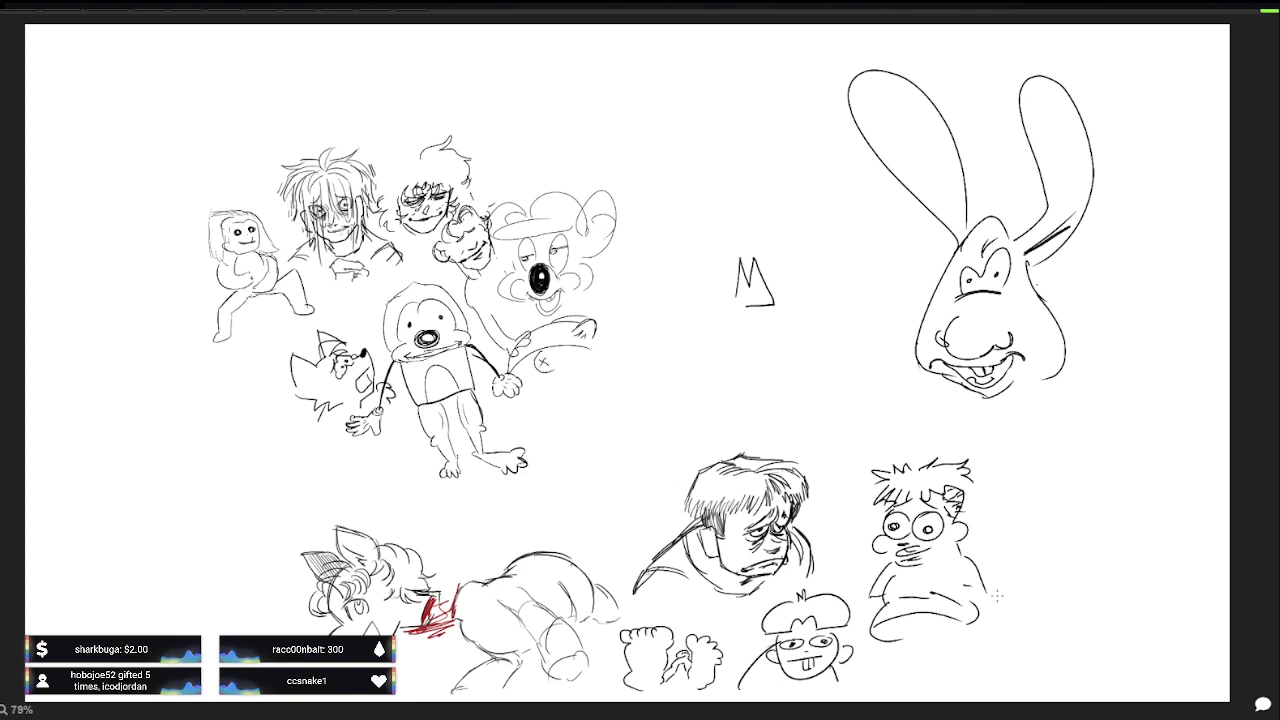
pyautogui.hotkey('ctrl', 'z')
pyautogui.hotkey('ctrl', 'z')
# Step: Draw the rabbit's puffy muzzle, cheek and chin, and start a small pointed-eared head beside it
pyautogui.moveTo(956, 317)
pyautogui.mouseDown()
pyautogui.moveTo(1009, 318)
pyautogui.moveTo(1037, 387)
pyautogui.mouseUp()
pyautogui.moveTo(740, 309)
pyautogui.mouseDown()
pyautogui.moveTo(761, 256)
pyautogui.moveTo(762, 298)
pyautogui.mouseUp()
pyautogui.moveTo(953, 321); pyautogui.dragTo(926, 378)
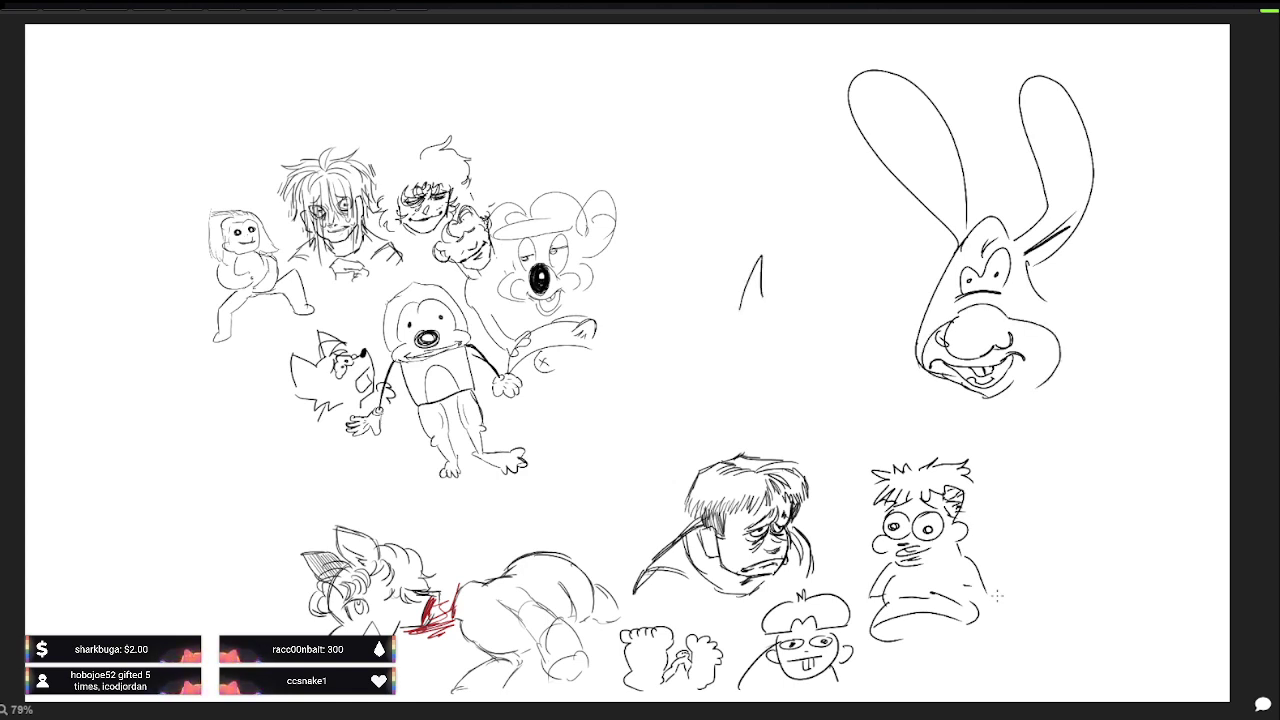
pyautogui.moveTo(763, 298); pyautogui.dragTo(776, 316)
pyautogui.moveTo(1020, 344); pyautogui.dragTo(1032, 366)
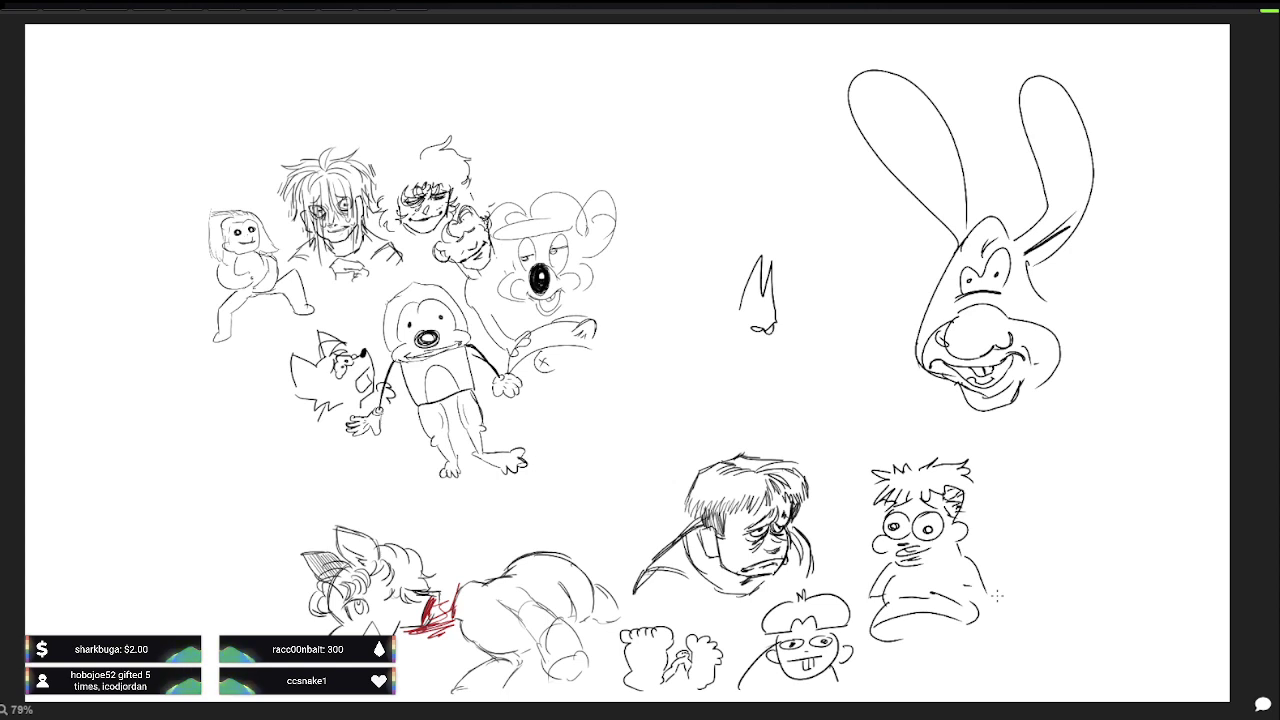
# Step: Sketch a cowled head with pointed ears and a long chin near the canvas's upper edge, and round out the rabbit's outer cheek
pyautogui.moveTo(660, 84)
pyautogui.mouseDown()
pyautogui.moveTo(683, 170)
pyautogui.moveTo(662, 190)
pyautogui.moveTo(648, 160)
pyautogui.mouseUp()
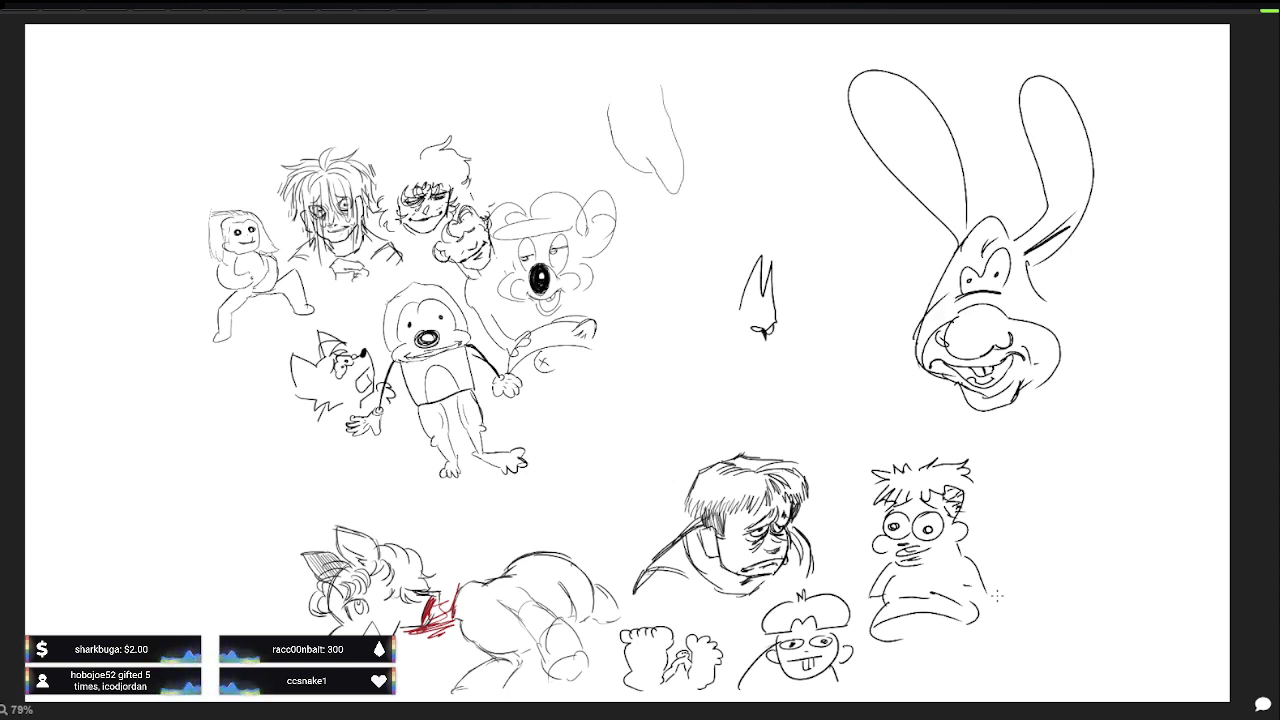
pyautogui.moveTo(1062, 300); pyautogui.dragTo(1068, 370)
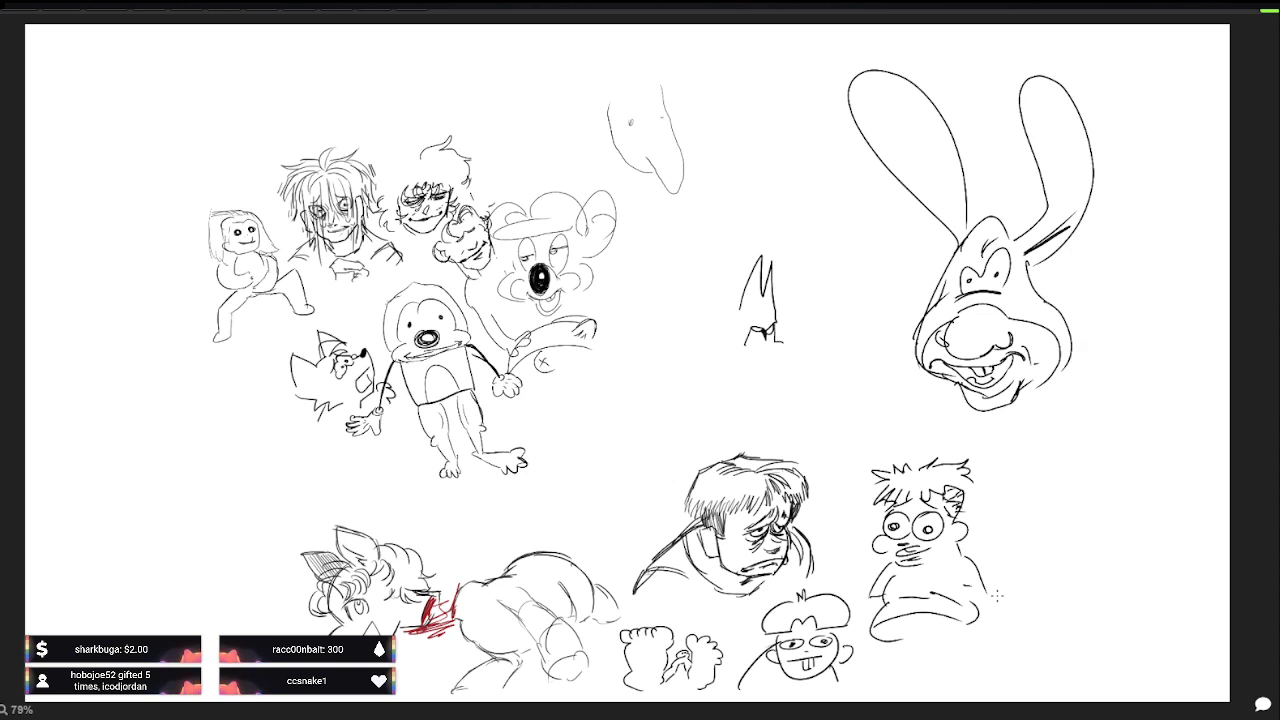
pyautogui.moveTo(605, 118); pyautogui.dragTo(626, 88)
pyautogui.moveTo(752, 342); pyautogui.dragTo(774, 354)
pyautogui.moveTo(625, 86); pyautogui.dragTo(648, 79)
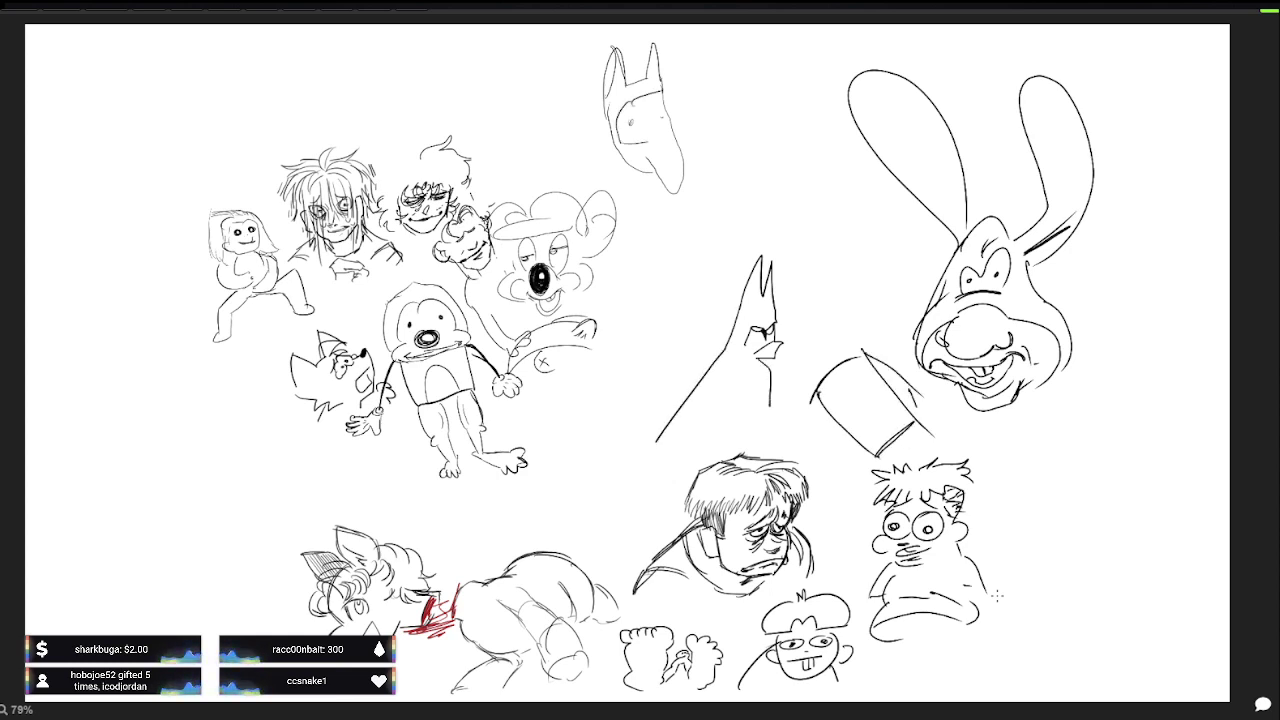
pyautogui.moveTo(606, 108); pyautogui.dragTo(610, 158)
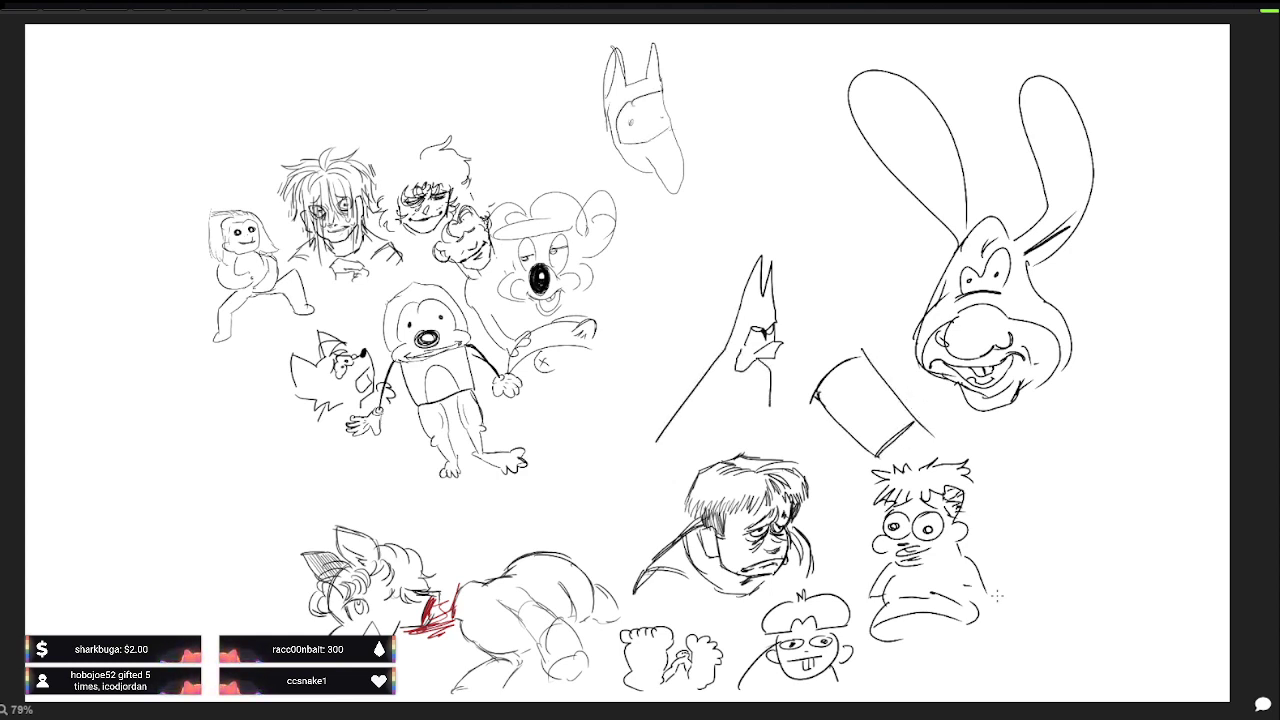
# Step: Draw a tilted canister with a small cap and end piece below the rabbit, and hatch the cowled head
pyautogui.moveTo(814, 396); pyautogui.dragTo(878, 458)
pyautogui.moveTo(816, 375); pyautogui.dragTo(840, 350)
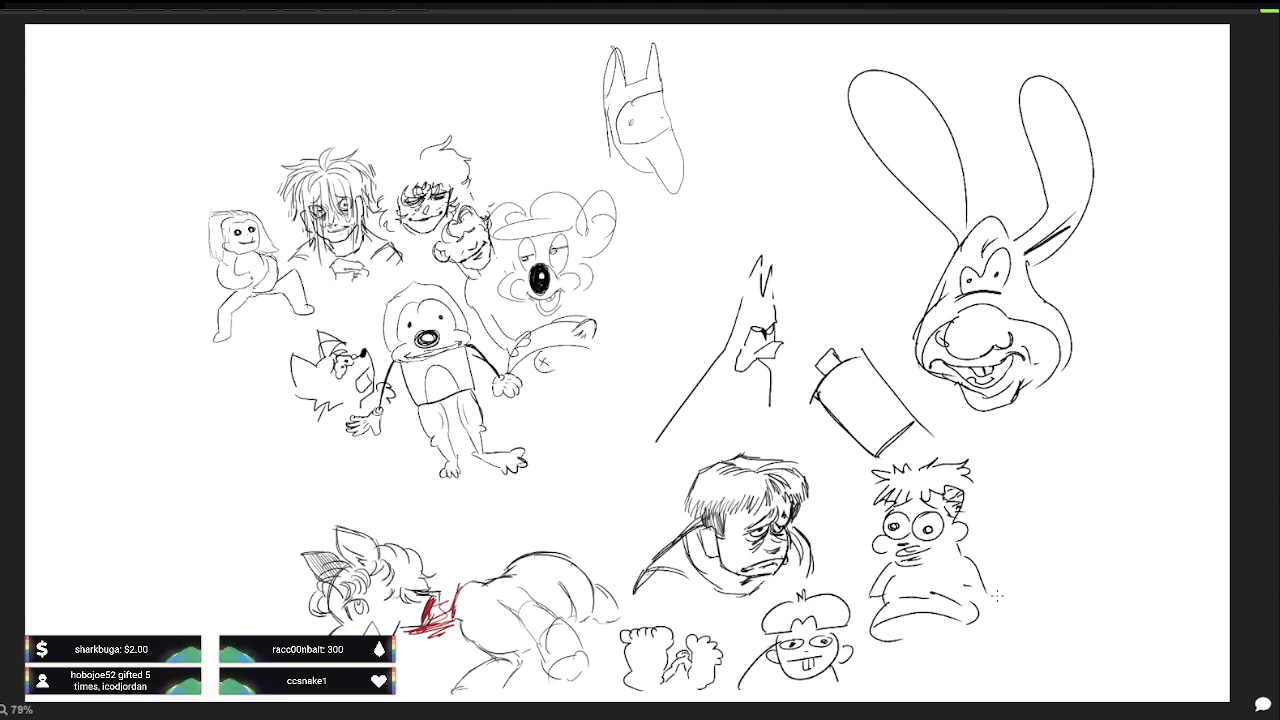
pyautogui.moveTo(896, 450); pyautogui.dragTo(910, 430)
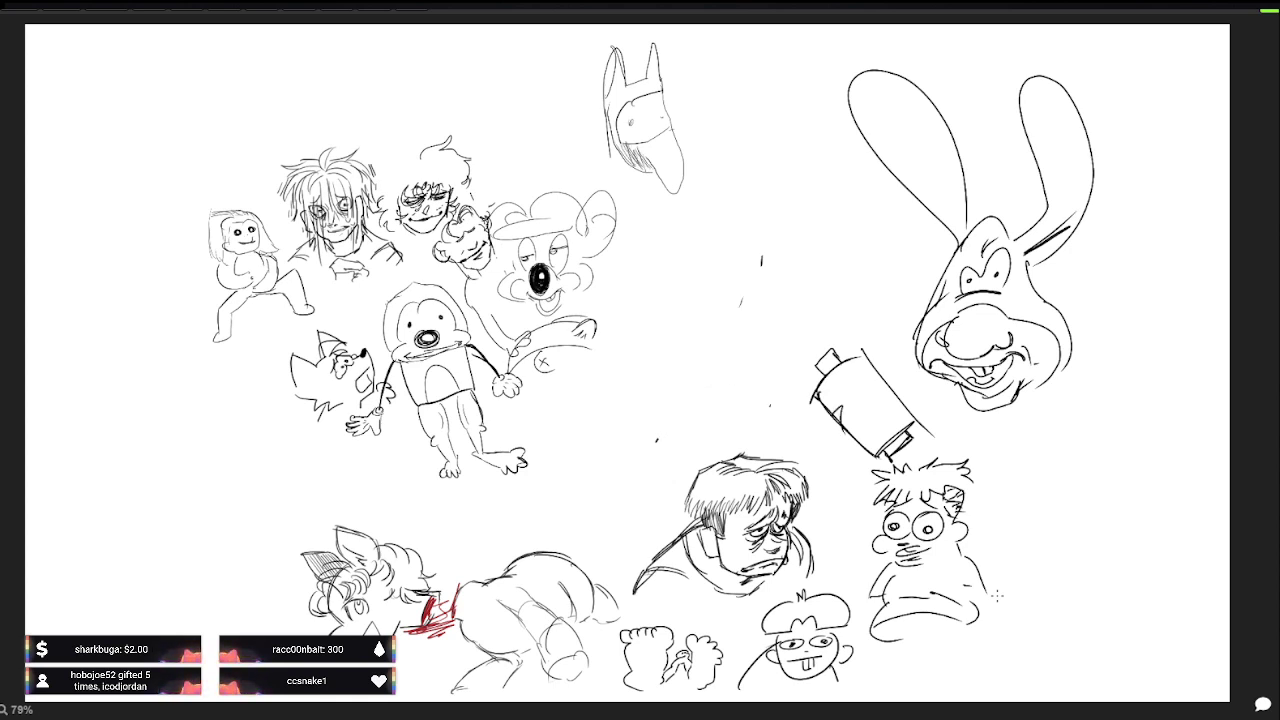
pyautogui.moveTo(646, 190); pyautogui.dragTo(672, 138)
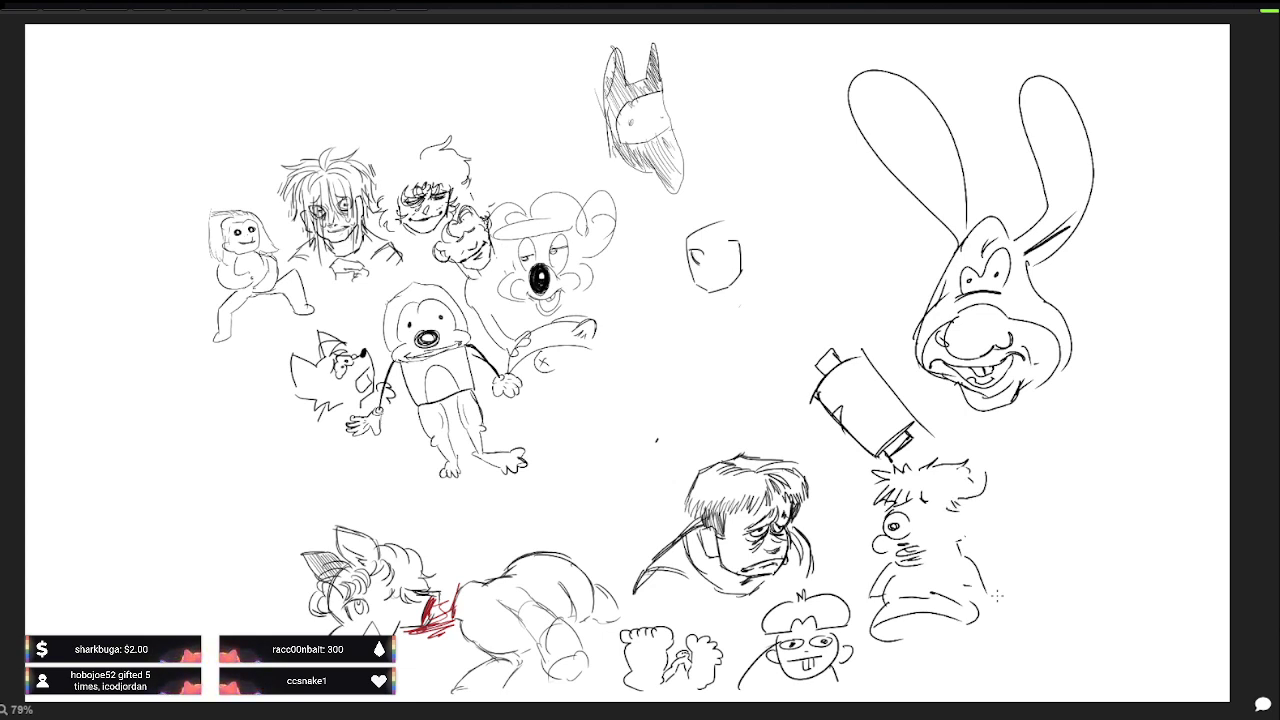
# Step: Draw the eyes of the small masked face, and rework the erased side of the goggle-eyed figure's head
pyautogui.moveTo(720, 240); pyautogui.dragTo(726, 252)
pyautogui.moveTo(986, 540)
pyautogui.mouseDown()
pyautogui.moveTo(974, 552)
pyautogui.moveTo(962, 543)
pyautogui.mouseUp()
pyautogui.moveTo(732, 245); pyautogui.dragTo(734, 257)
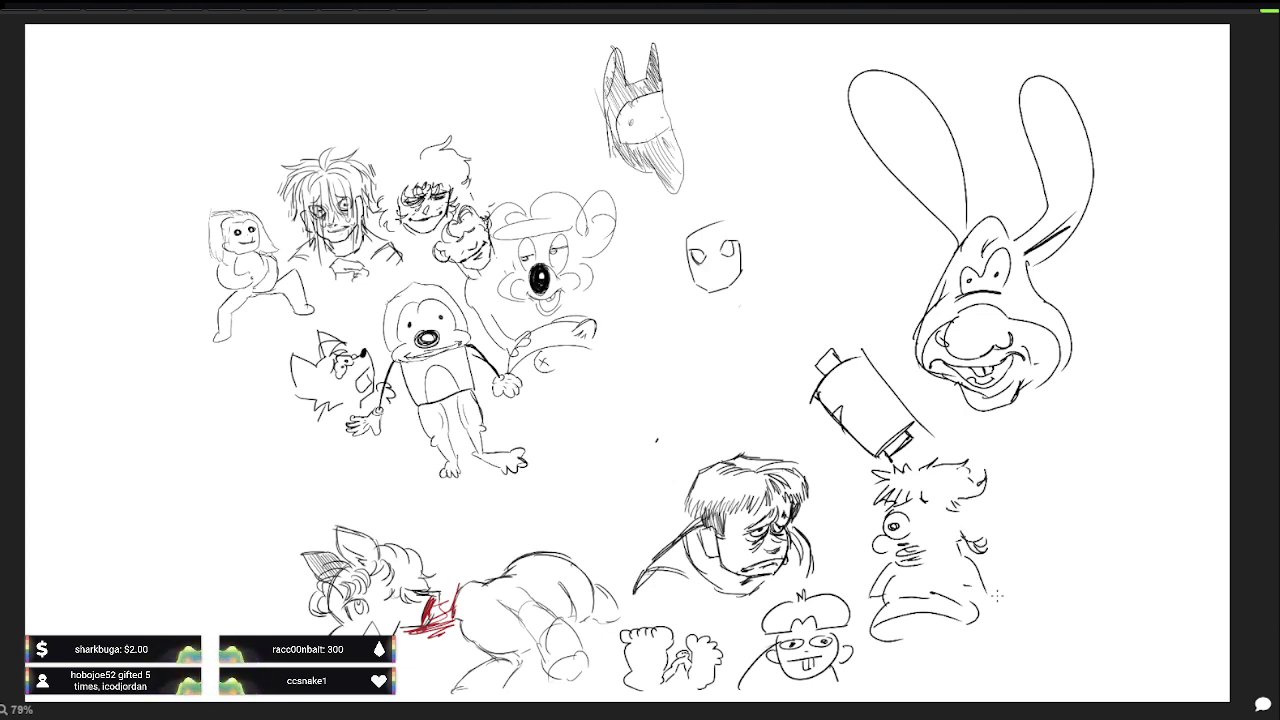
pyautogui.moveTo(978, 516)
pyautogui.mouseDown()
pyautogui.moveTo(952, 538)
pyautogui.moveTo(976, 544)
pyautogui.moveTo(922, 530)
pyautogui.mouseUp()
# Step: Draw an oval head with an eye beside the cowled head, and mark the goggle-eyed figure's erased eye area
pyautogui.moveTo(770, 90); pyautogui.dragTo(764, 94)
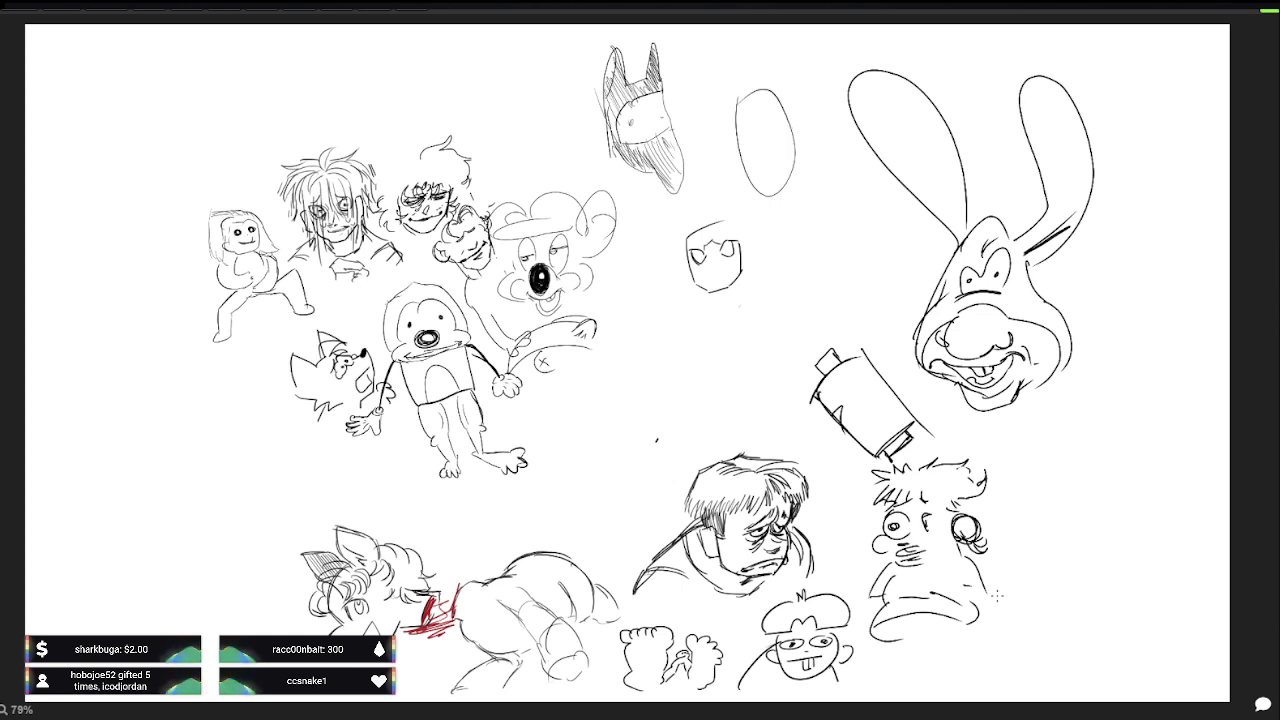
pyautogui.moveTo(940, 506); pyautogui.dragTo(926, 518)
pyautogui.moveTo(940, 498); pyautogui.dragTo(936, 510)
pyautogui.moveTo(770, 118); pyautogui.dragTo(782, 128)
pyautogui.moveTo(928, 526)
pyautogui.mouseDown()
pyautogui.moveTo(944, 534)
pyautogui.moveTo(950, 518)
pyautogui.mouseUp()
# Step: Start the web lines on the masked face, and add the other eye to the oval head
pyautogui.moveTo(712, 266); pyautogui.dragTo(712, 282)
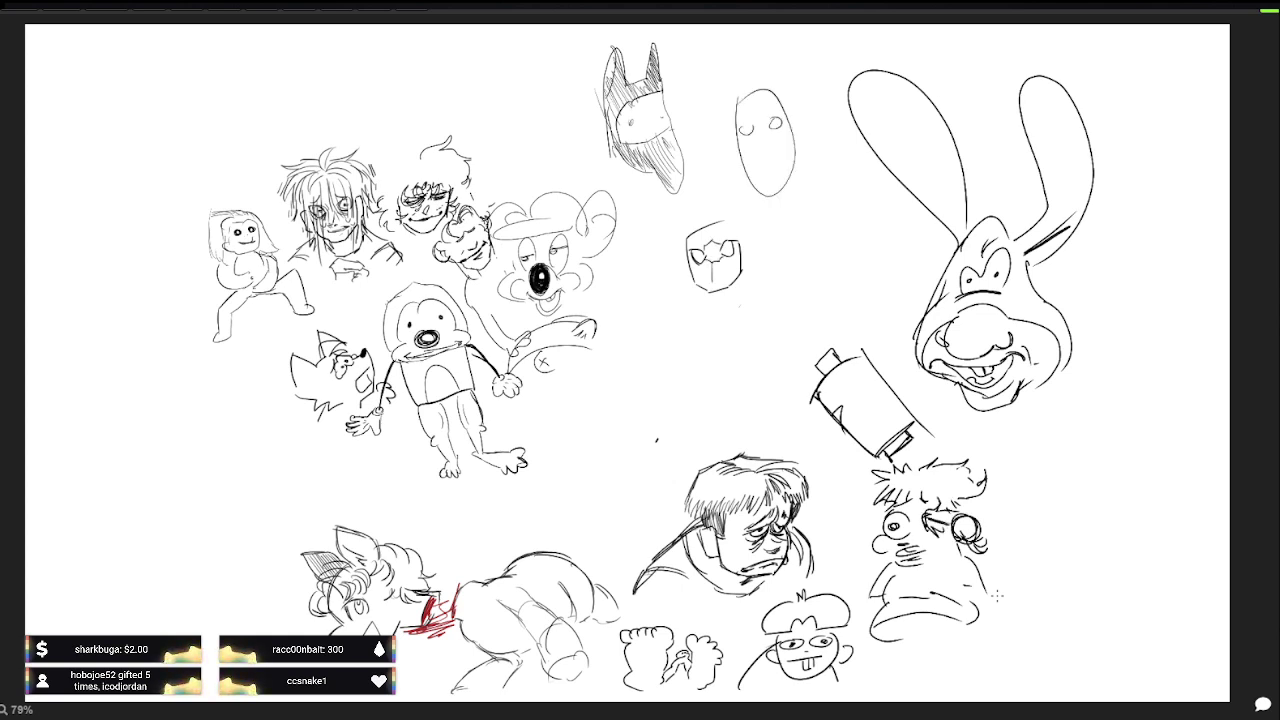
pyautogui.moveTo(924, 524); pyautogui.dragTo(952, 518)
pyautogui.moveTo(740, 126); pyautogui.dragTo(754, 134)
pyautogui.moveTo(720, 262); pyautogui.dragTo(728, 282)
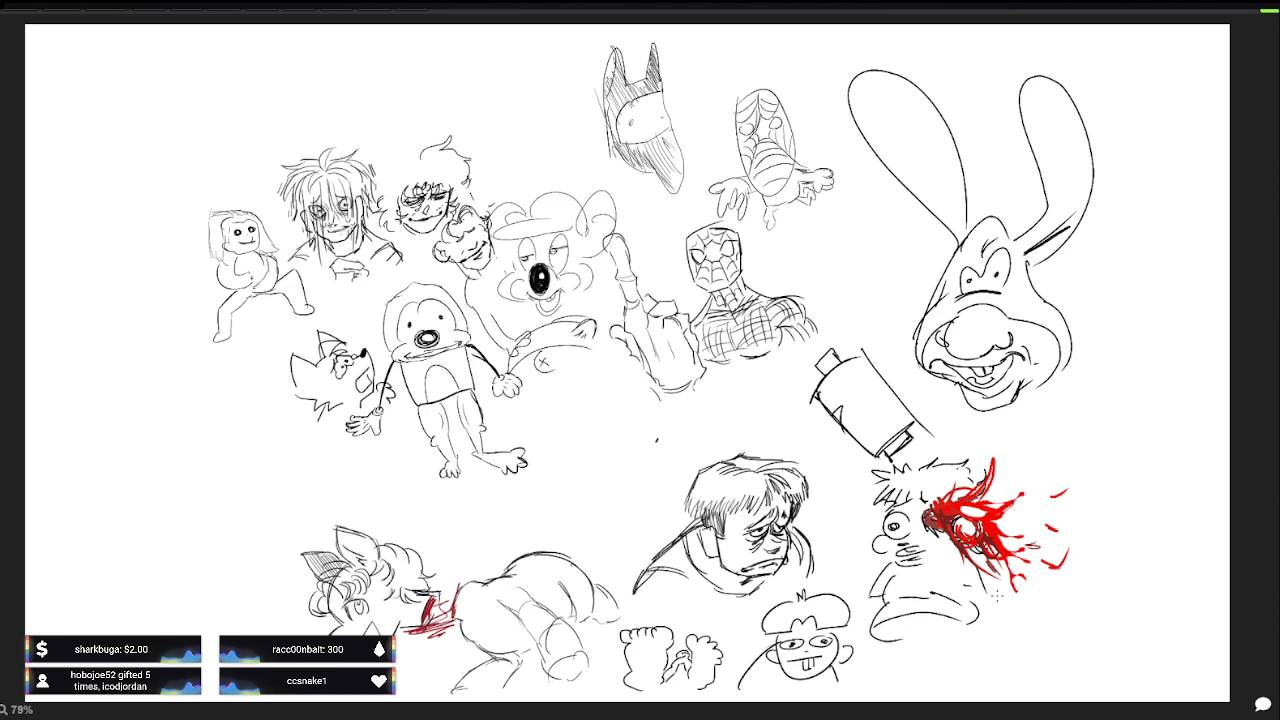
pyautogui.moveTo(632, 336)
pyautogui.mouseDown()
pyautogui.moveTo(678, 333)
pyautogui.moveTo(688, 357)
pyautogui.mouseUp()
pyautogui.moveTo(652, 372); pyautogui.dragTo(692, 367)
pyautogui.moveTo(640, 318)
pyautogui.mouseDown()
pyautogui.moveTo(660, 372)
pyautogui.moveTo(682, 370)
pyautogui.mouseUp()
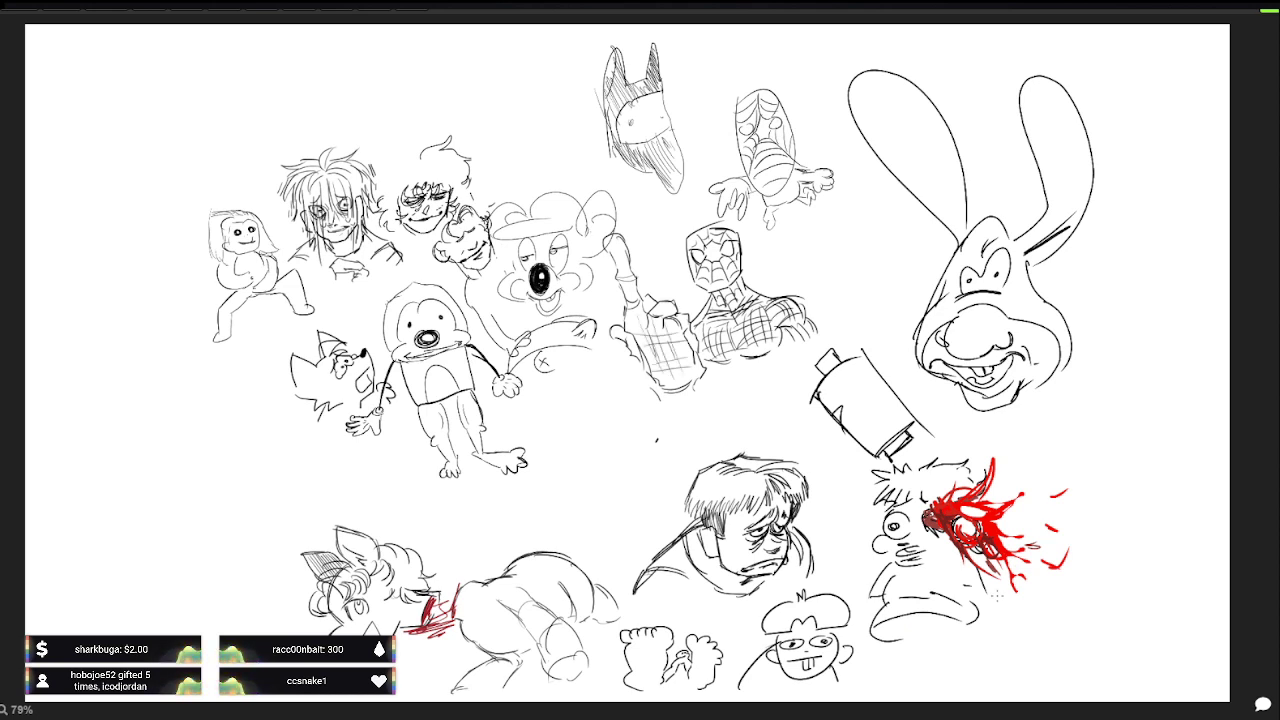
pyautogui.hotkey('ctrl', 'z')
pyautogui.hotkey('ctrl', 'z')
pyautogui.hotkey('ctrl', 'z')
pyautogui.hotkey('ctrl', 'z')
pyautogui.hotkey('ctrl', 'z')
pyautogui.hotkey('ctrl', 'z')
pyautogui.hotkey('ctrl', 'z')
pyautogui.hotkey('ctrl', 'z')
pyautogui.hotkey('ctrl', 'z')
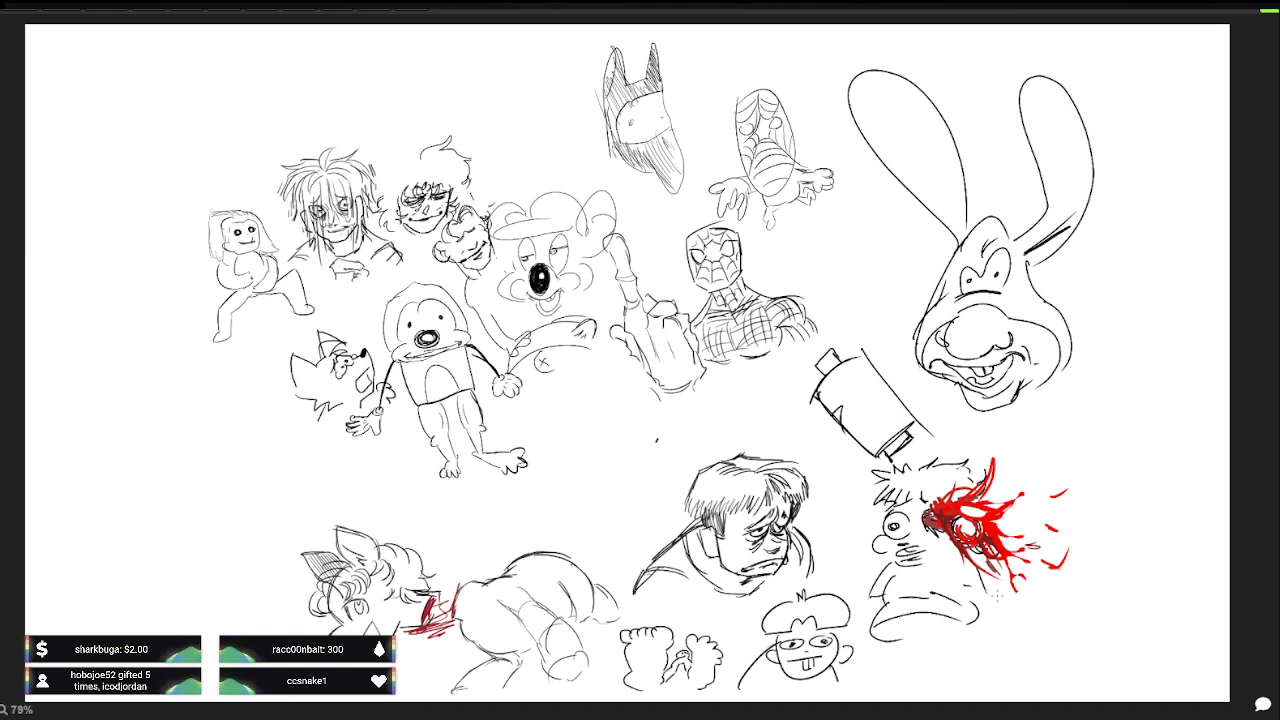
pyautogui.hotkey('ctrl', 'z')
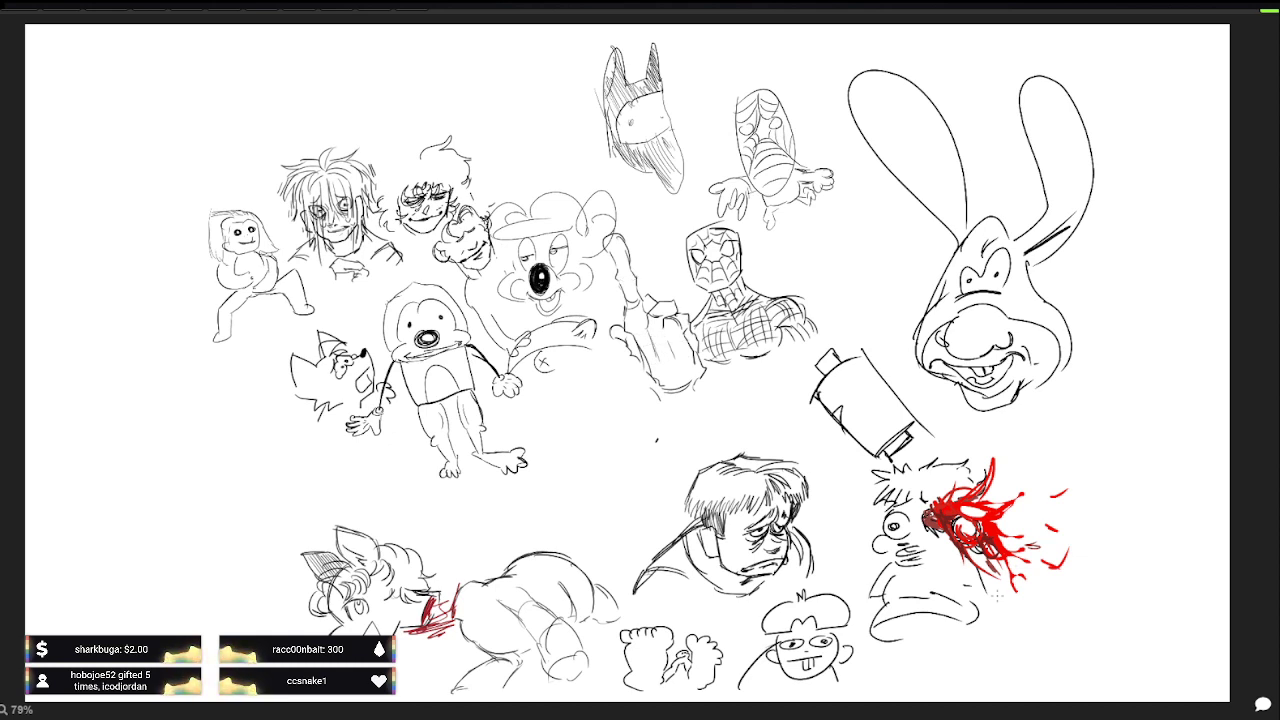
# Step: Restore the ringed segments running down the tube between the capped animal and the web-masked figure, across the gloved hand
pyautogui.hotkey('ctrl', 'y')
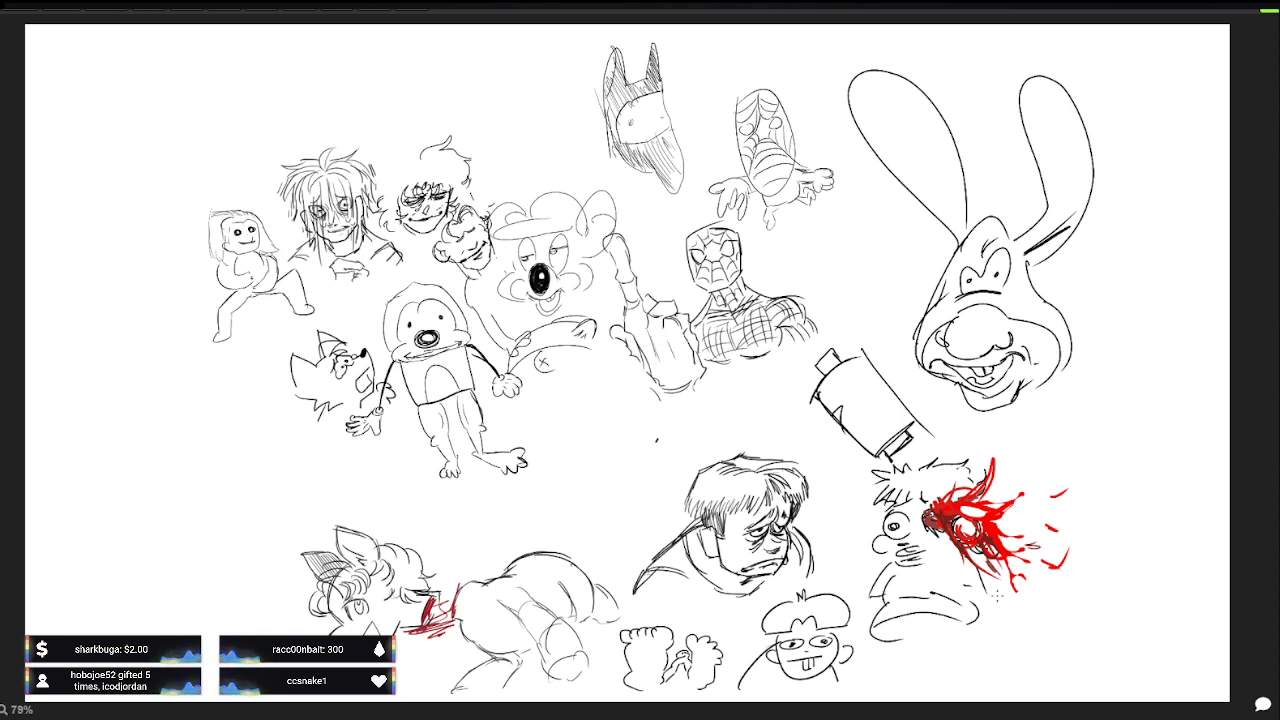
pyautogui.hotkey('ctrl', 'y')
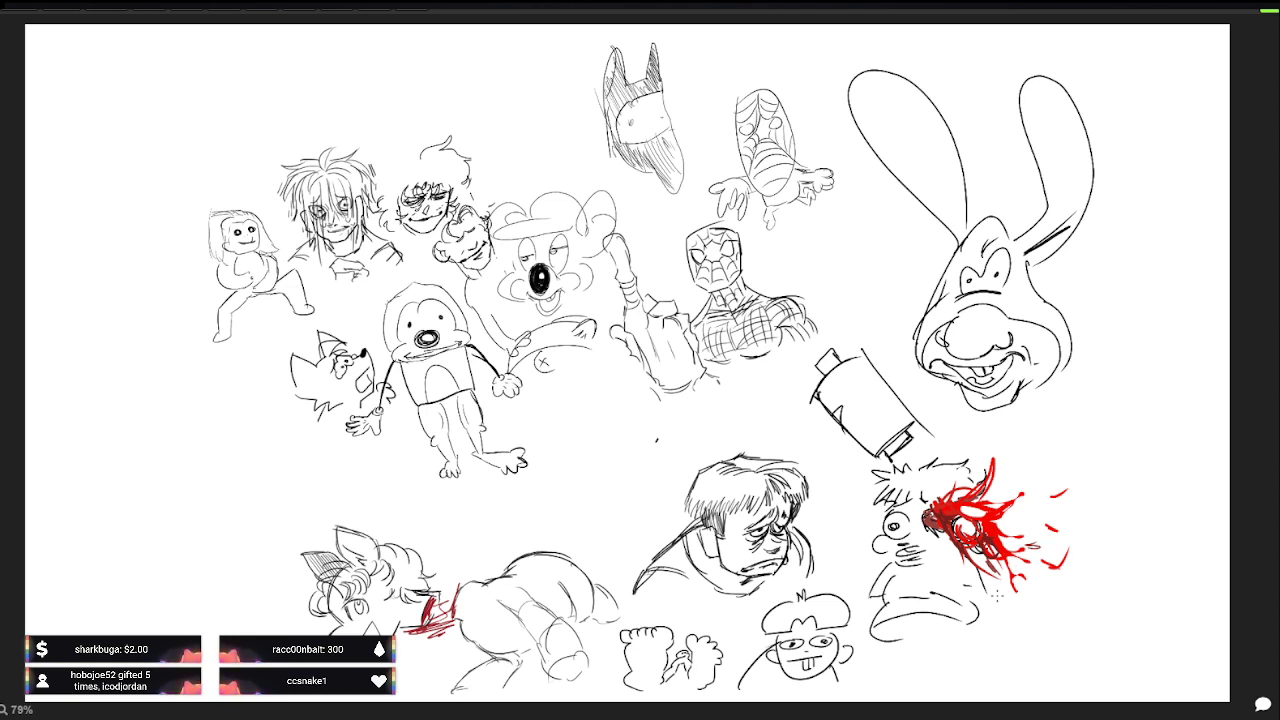
pyautogui.hotkey('ctrl', 'y')
pyautogui.hotkey('ctrl', 'y')
pyautogui.hotkey('ctrl', 'y')
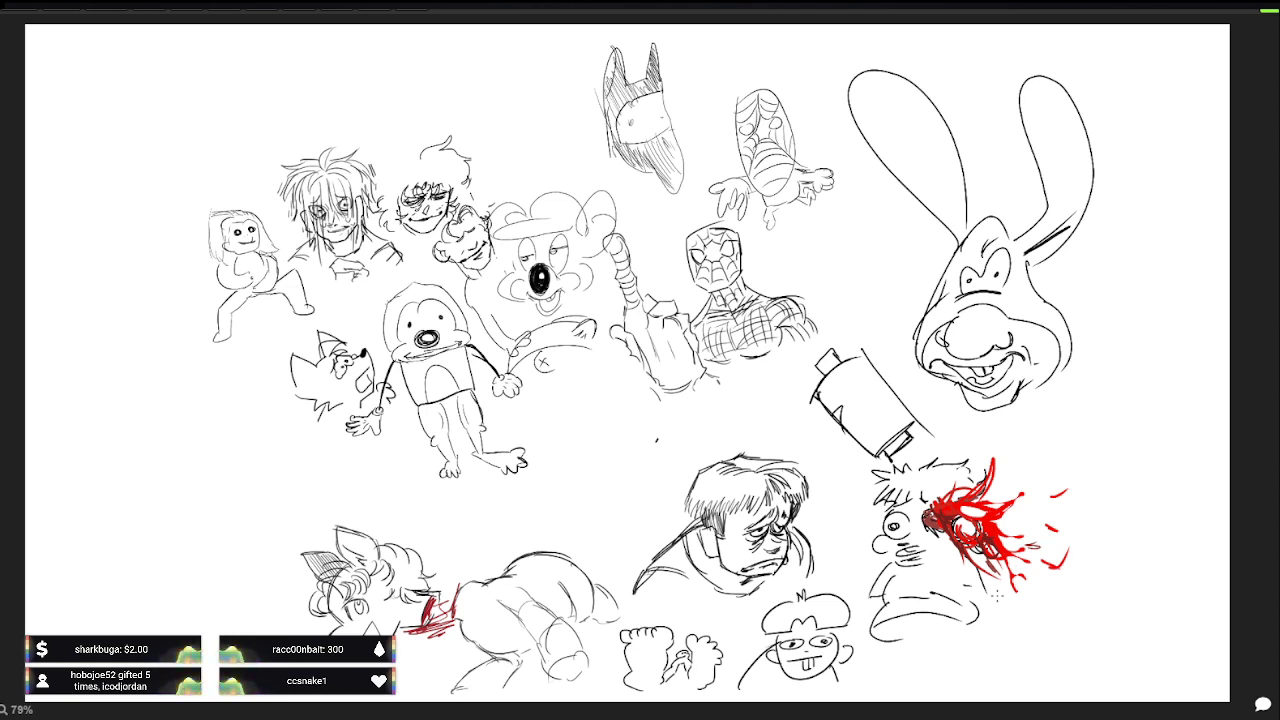
pyautogui.hotkey('ctrl', 'y')
pyautogui.hotkey('ctrl', 'y')
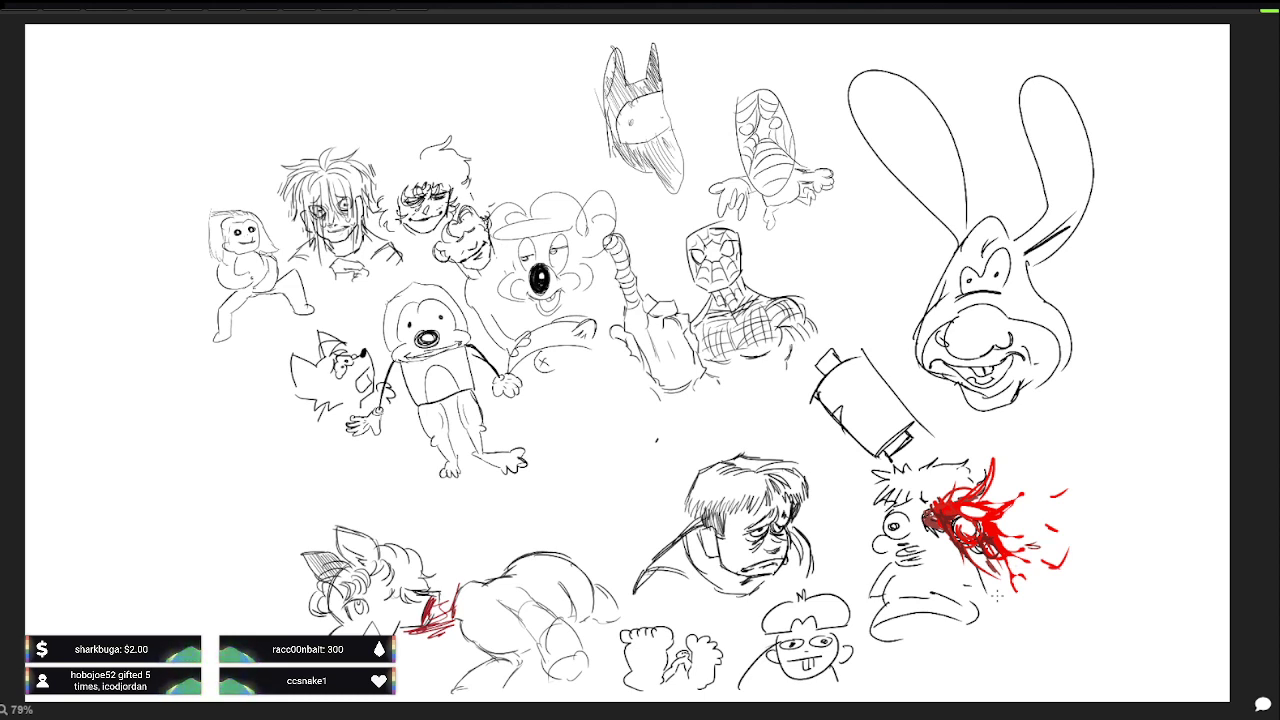
pyautogui.hotkey('ctrl', 'y')
pyautogui.hotkey('ctrl', 'y')
pyautogui.hotkey('ctrl', 'y')
pyautogui.hotkey('ctrl', 'y')
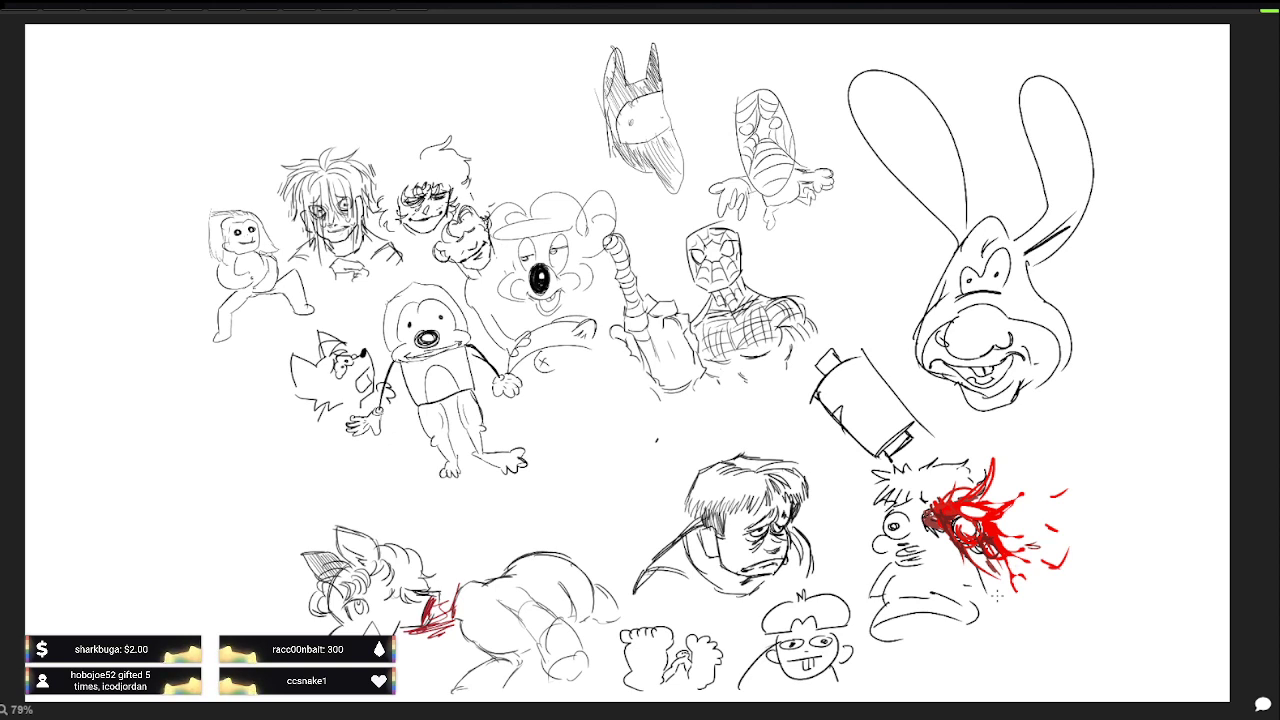
pyautogui.hotkey('ctrl', 'y')
pyautogui.hotkey('ctrl', 'y')
pyautogui.hotkey('ctrl', 'y')
pyautogui.hotkey('ctrl', 'y')
pyautogui.hotkey('ctrl', 'y')
pyautogui.hotkey('ctrl', 'y')
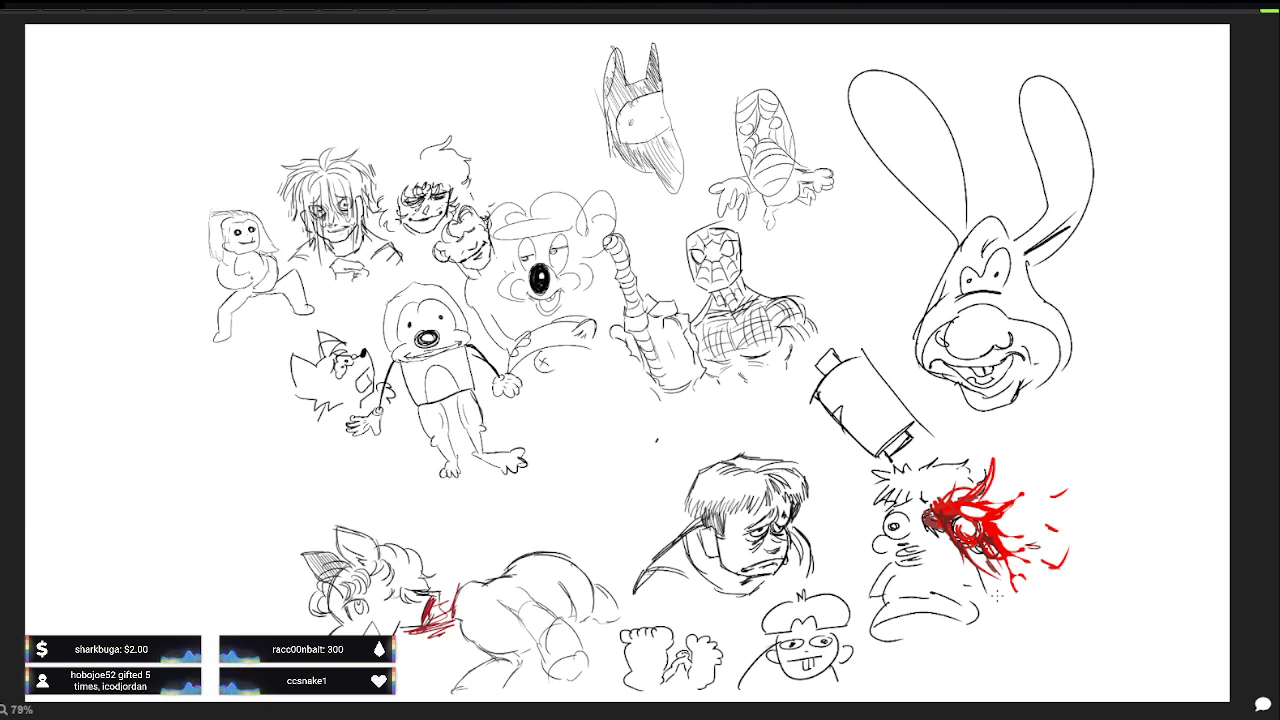
# Step: Restore the vertical web lines down the web-masked hero's lower torso, along with more segments on the gloved hand
pyautogui.hotkey('ctrl', 'y')
pyautogui.hotkey('ctrl', 'y')
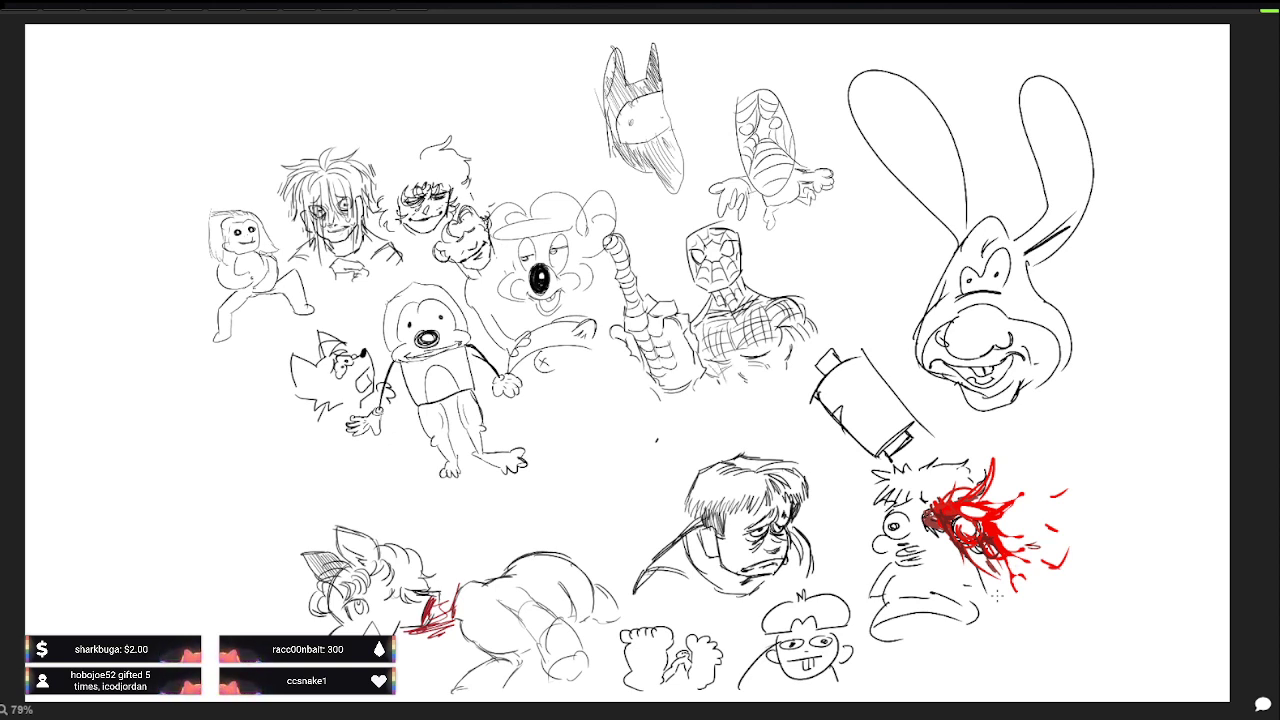
pyautogui.hotkey('ctrl', 'y')
pyautogui.hotkey('ctrl', 'y')
pyautogui.hotkey('ctrl', 'y')
pyautogui.hotkey('ctrl', 'y')
pyautogui.hotkey('ctrl', 'y')
pyautogui.hotkey('ctrl', 'y')
pyautogui.hotkey('ctrl', 'y')
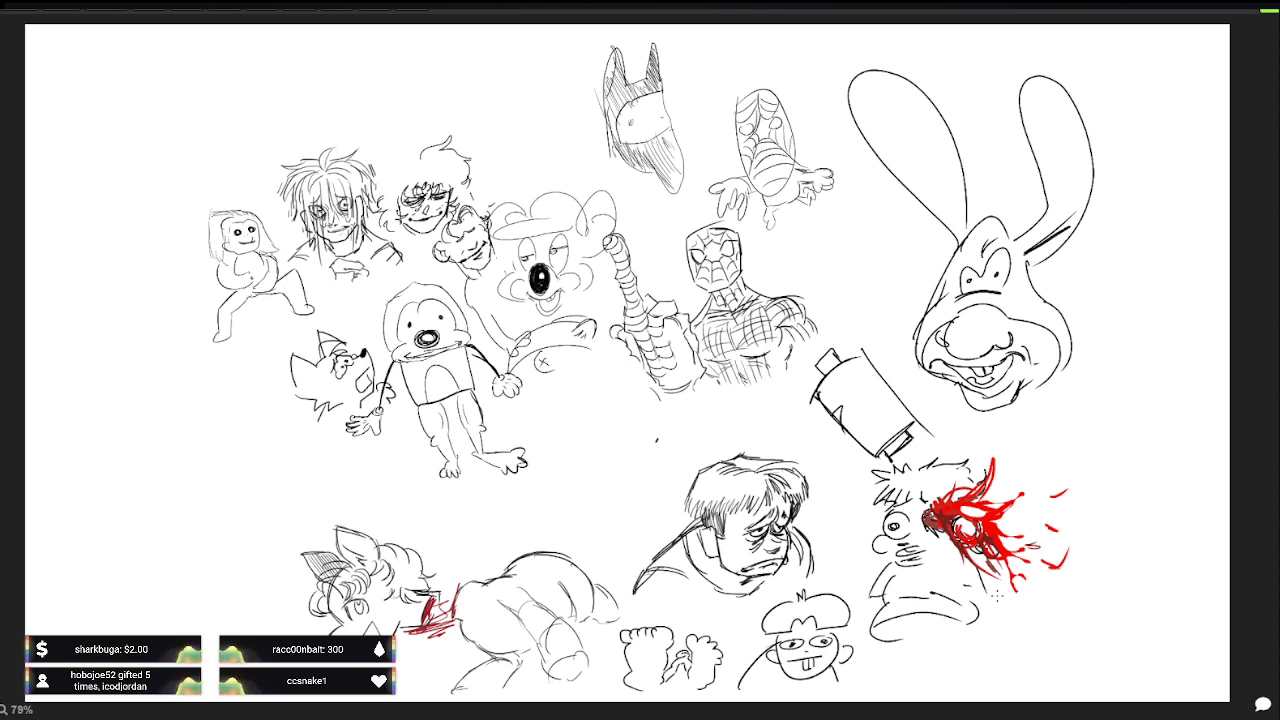
pyautogui.hotkey('ctrl', 'y')
pyautogui.hotkey('ctrl', 'y')
pyautogui.hotkey('ctrl', 'y')
pyautogui.hotkey('ctrl', 'y')
pyautogui.hotkey('ctrl', 'y')
pyautogui.hotkey('ctrl', 'y')
pyautogui.hotkey('ctrl', 'y')
pyautogui.hotkey('ctrl', 'y')
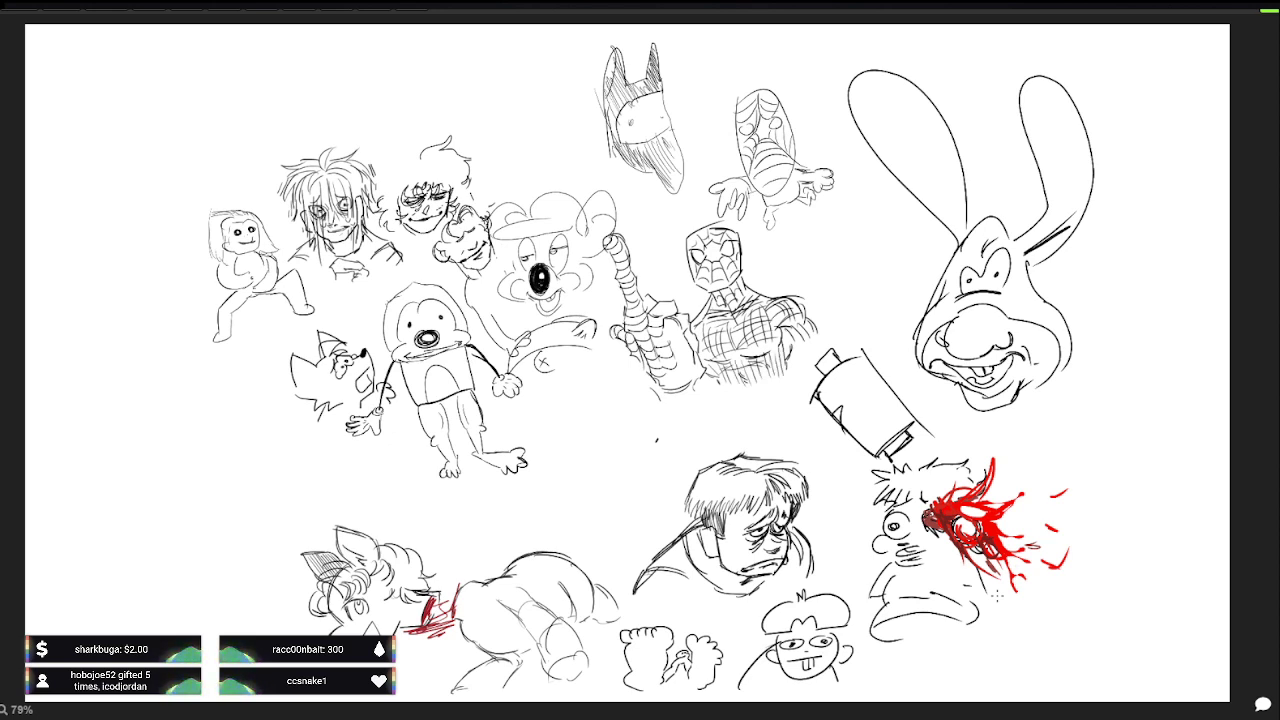
# Step: Restore the scalloped web lines across the palm and curled fingers of the web-masked hero's raised hand
pyautogui.hotkey('ctrl', 'y')
pyautogui.hotkey('ctrl', 'y')
pyautogui.hotkey('ctrl', 'y')
pyautogui.hotkey('ctrl', 'y')
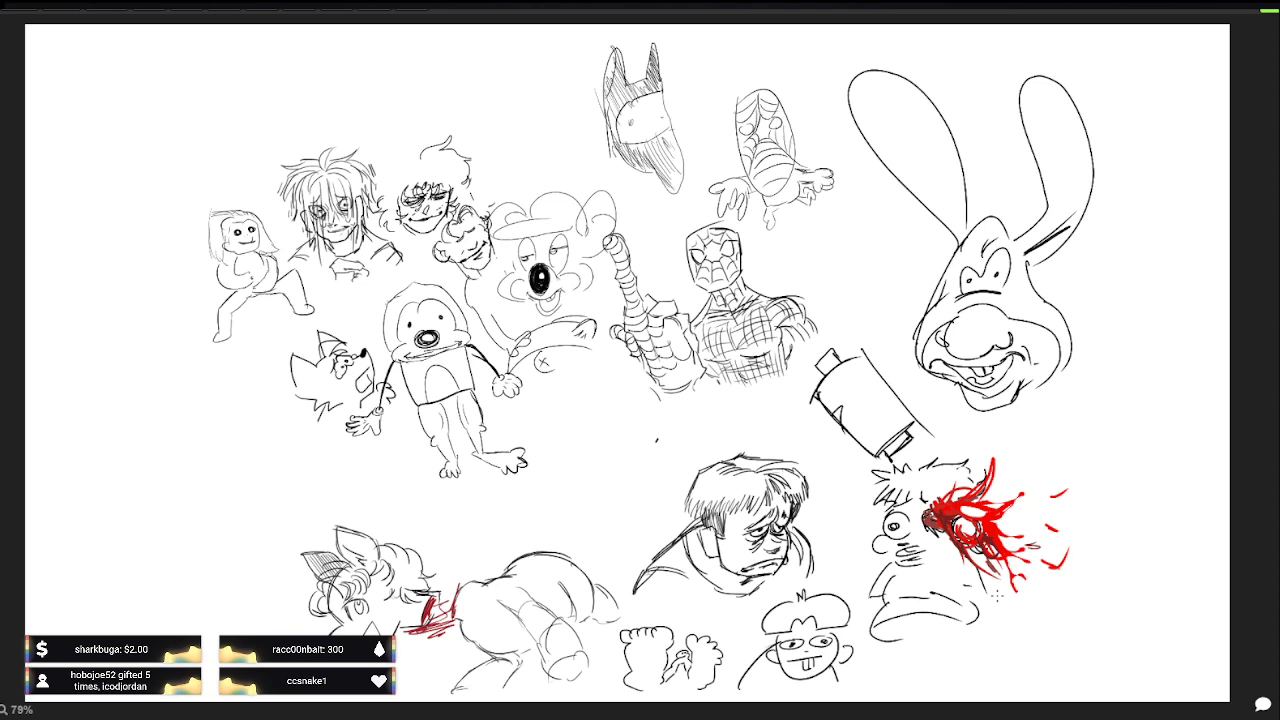
pyautogui.hotkey('ctrl', 'y')
pyautogui.hotkey('ctrl', 'y')
pyautogui.hotkey('ctrl', 'y')
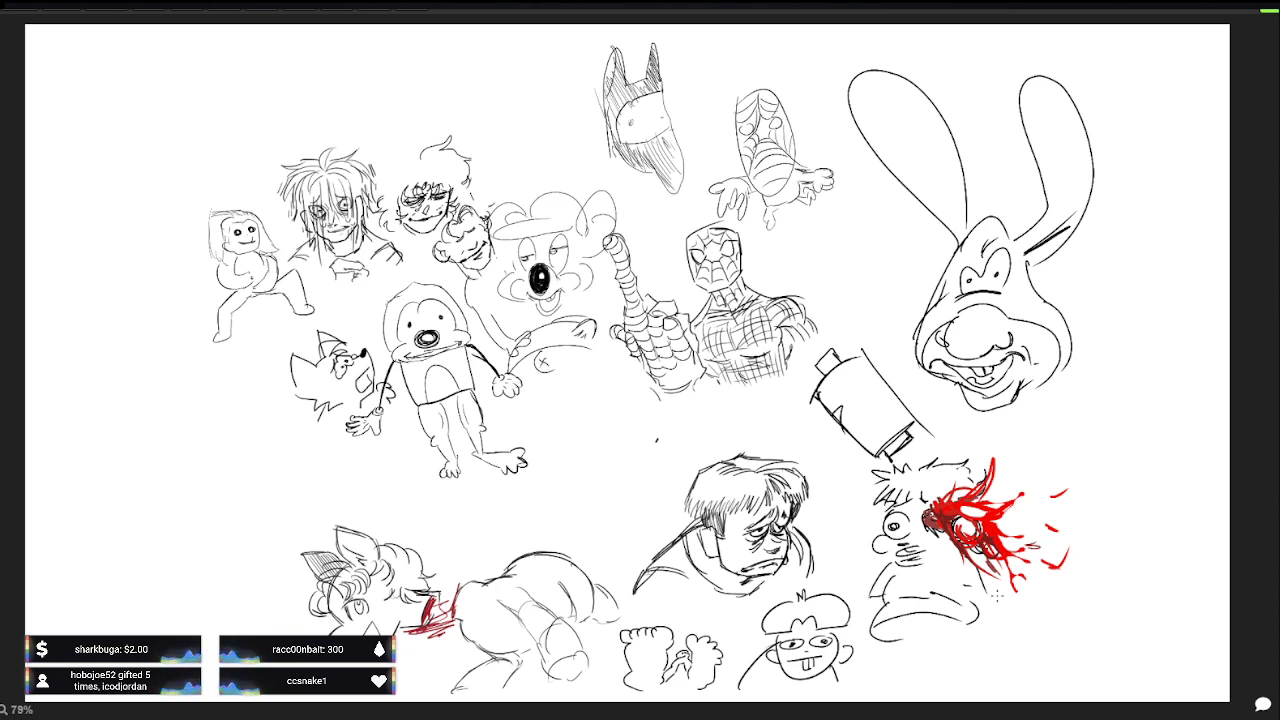
pyautogui.hotkey('ctrl', 'y')
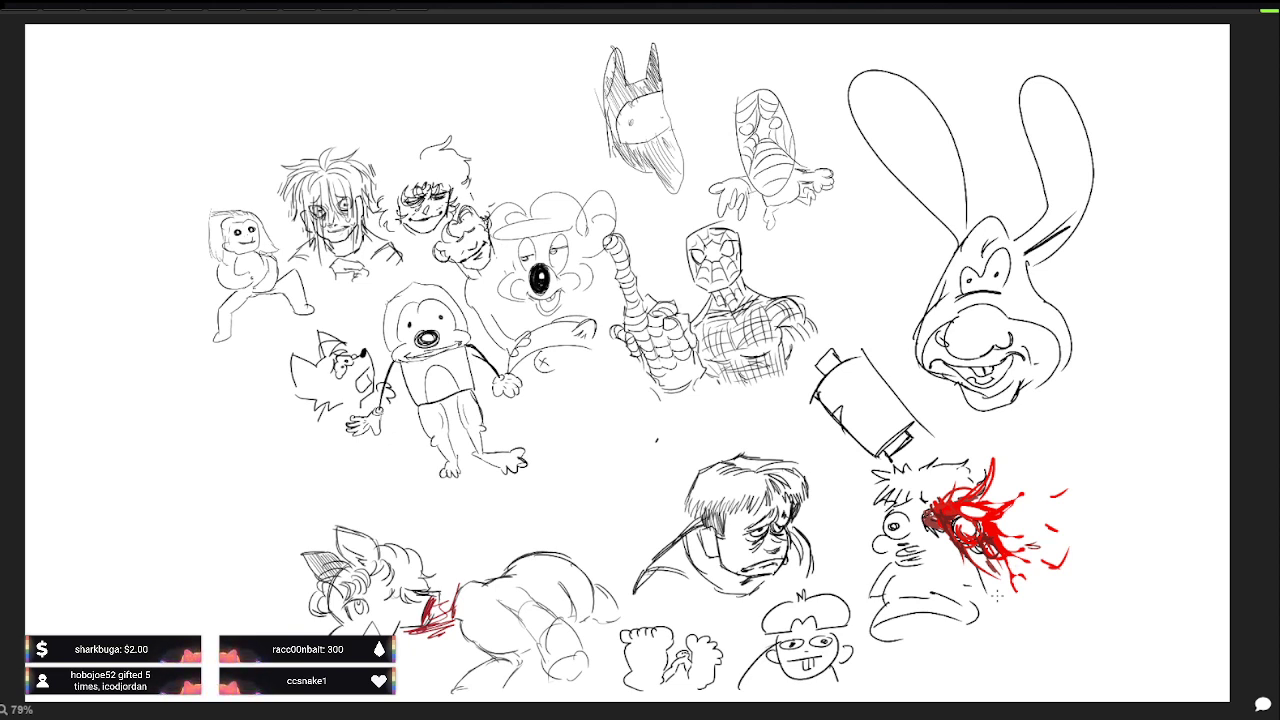
pyautogui.hotkey('ctrl', 'y')
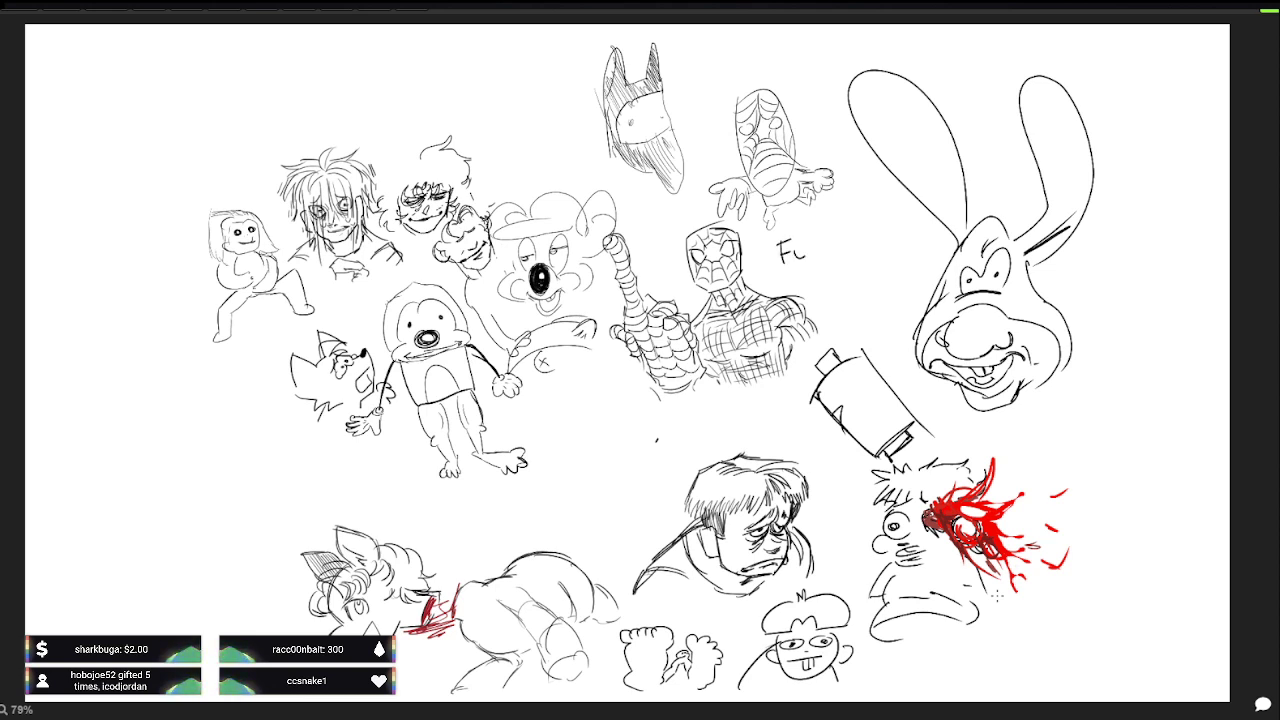
# Step: Handwrite "Fuck you." beside the web-masked hero's head and enclose it in a speech bubble pointing at him
pyautogui.moveTo(822, 234); pyautogui.dragTo(822, 248)
pyautogui.moveTo(823, 247)
pyautogui.mouseDown()
pyautogui.moveTo(835, 253)
pyautogui.moveTo(820, 282)
pyautogui.moveTo(852, 268)
pyautogui.mouseUp()
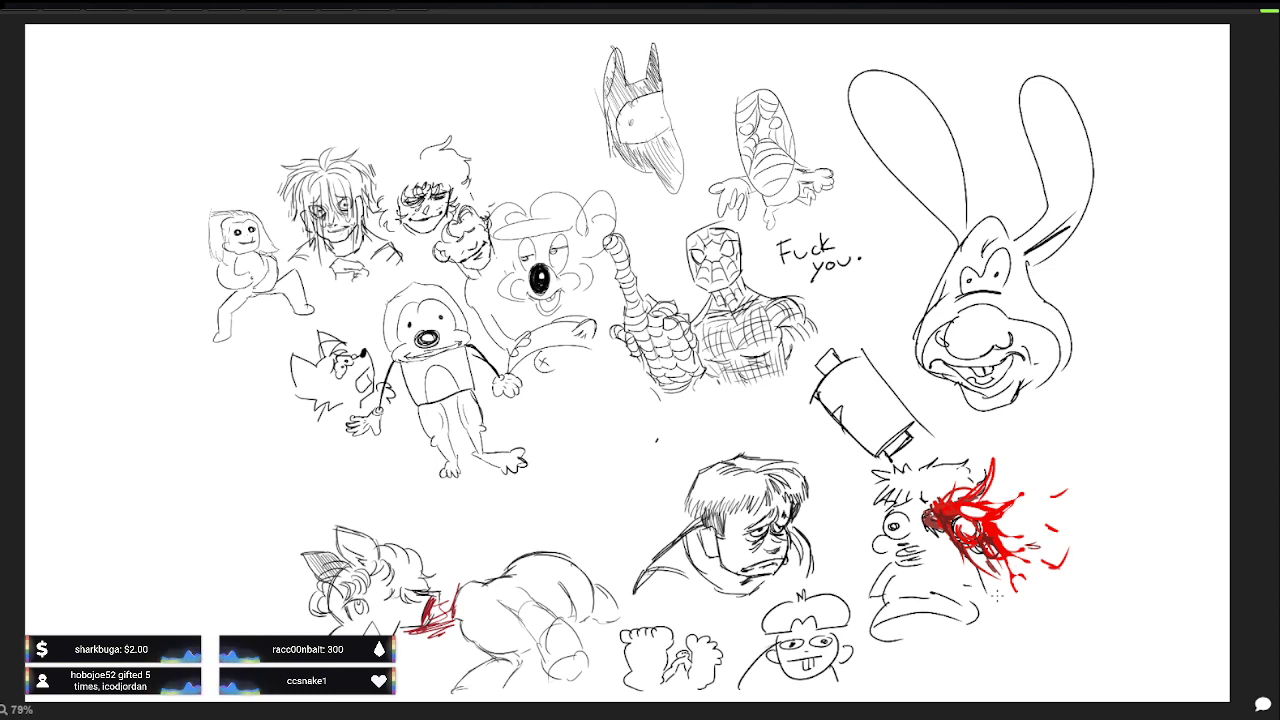
pyautogui.moveTo(824, 222)
pyautogui.mouseDown()
pyautogui.moveTo(790, 225)
pyautogui.moveTo(761, 278)
pyautogui.moveTo(840, 278)
pyautogui.moveTo(876, 250)
pyautogui.moveTo(855, 228)
pyautogui.moveTo(822, 228)
pyautogui.mouseUp()
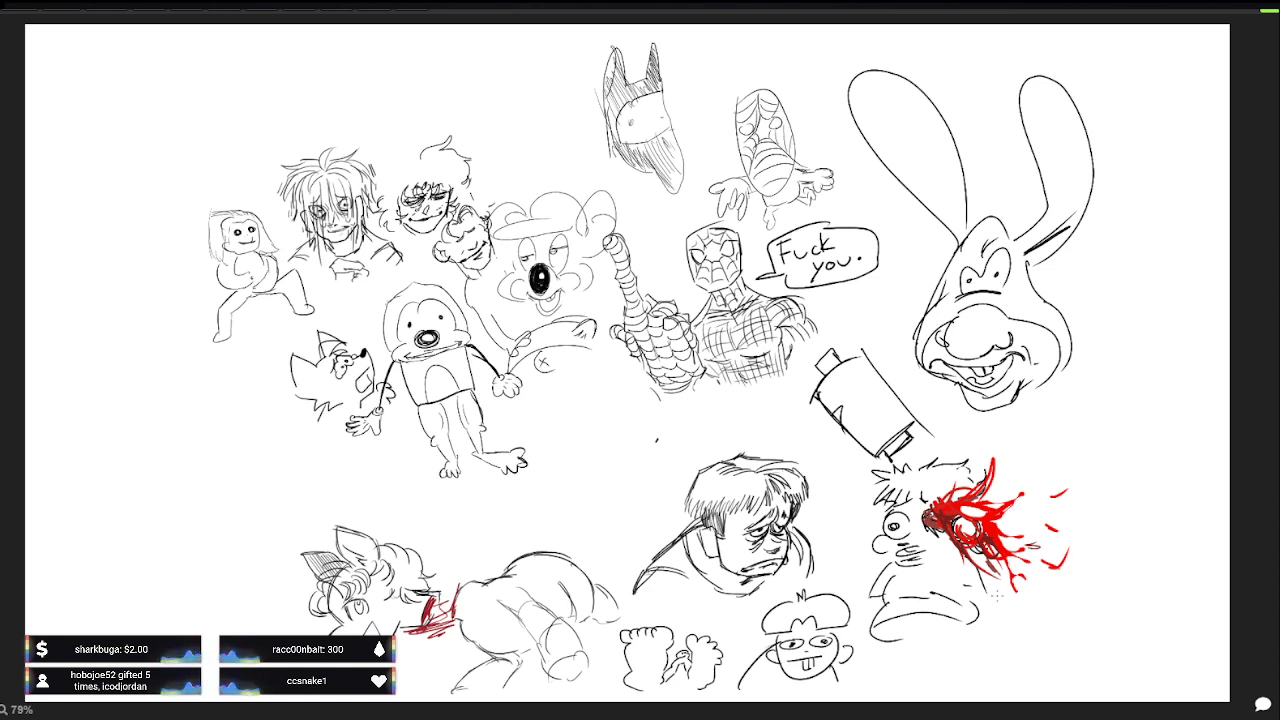
# Step: Outline a long-haired head with cat ears in the empty area below the seated figure, and start the grinning rabbit's shoulder and folded arm
pyautogui.moveTo(112, 449)
pyautogui.mouseDown()
pyautogui.moveTo(111, 476)
pyautogui.moveTo(174, 430)
pyautogui.moveTo(191, 445)
pyautogui.mouseUp()
pyautogui.moveTo(110, 498)
pyautogui.mouseDown()
pyautogui.moveTo(160, 488)
pyautogui.moveTo(176, 536)
pyautogui.mouseUp()
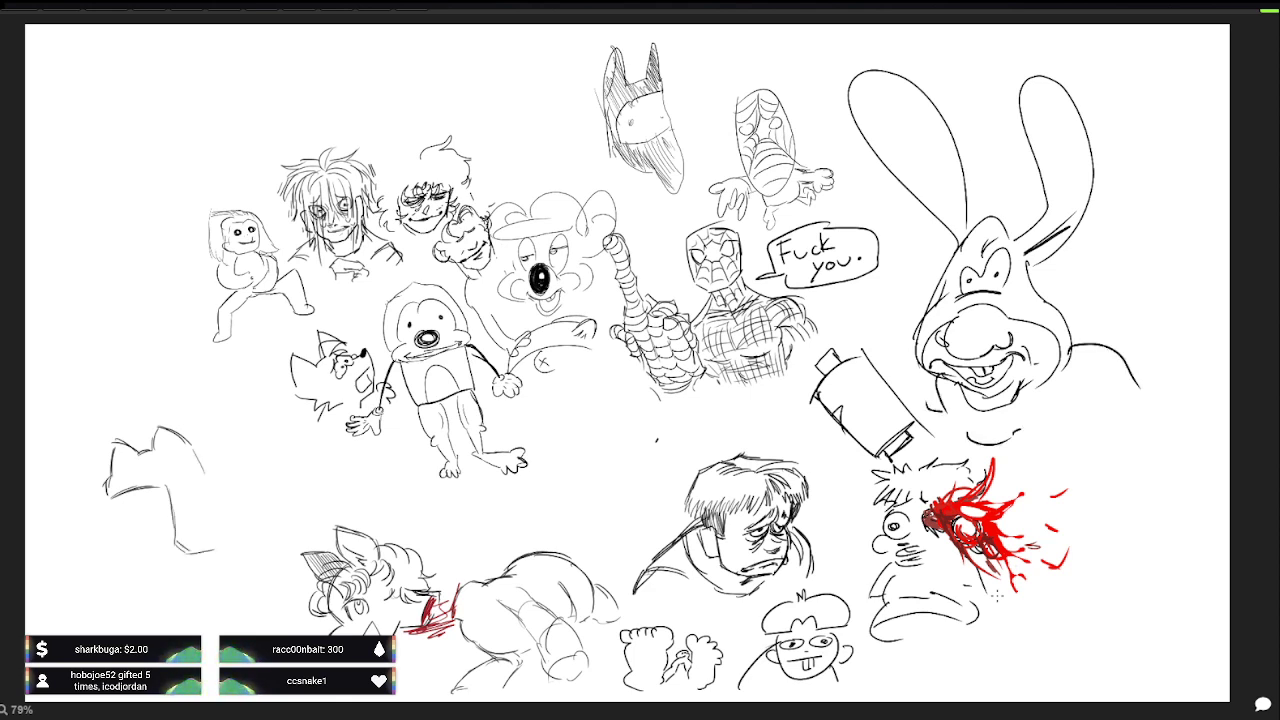
pyautogui.moveTo(216, 522); pyautogui.dragTo(222, 548)
pyautogui.moveTo(1026, 462)
pyautogui.mouseDown()
pyautogui.moveTo(1094, 458)
pyautogui.moveTo(1076, 470)
pyautogui.mouseUp()
pyautogui.moveTo(1140, 426)
pyautogui.mouseDown()
pyautogui.moveTo(1146, 448)
pyautogui.moveTo(1096, 466)
pyautogui.mouseUp()
pyautogui.moveTo(108, 498); pyautogui.dragTo(110, 540)
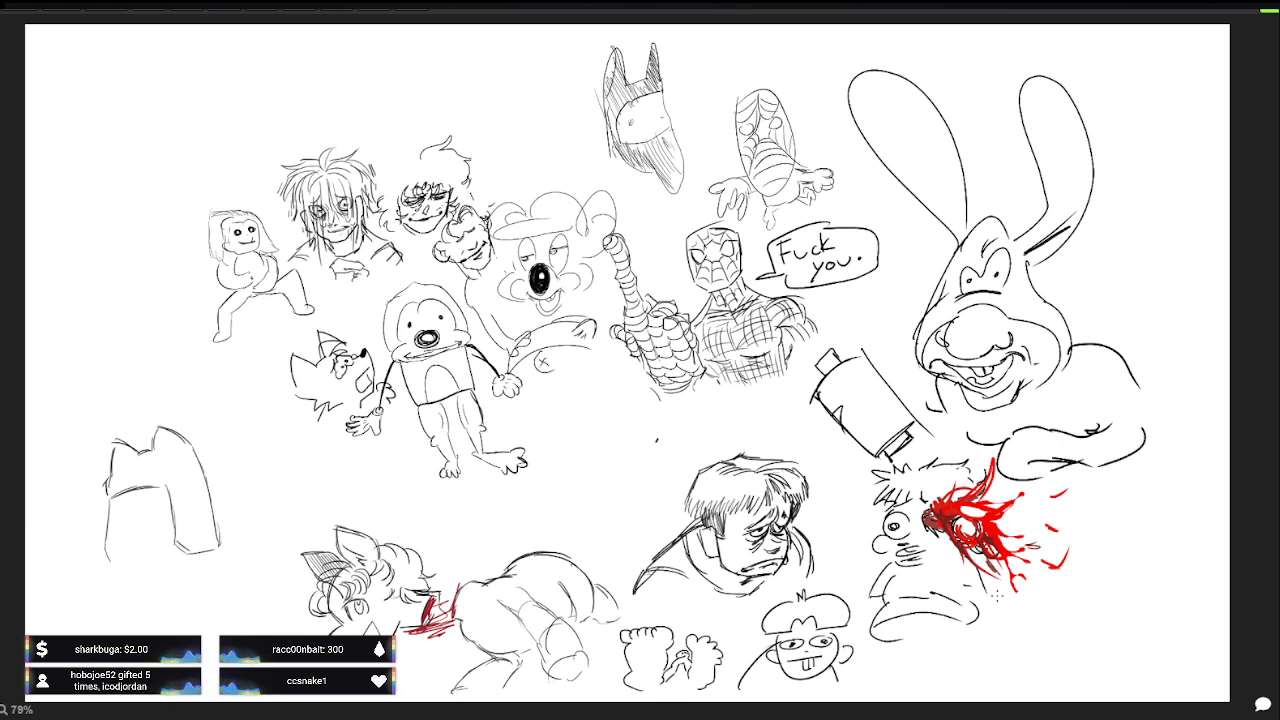
# Step: Draw the grinning rabbit's hanging arm with a spread hand, and add the chin and eyes to the cat-eared head
pyautogui.moveTo(1140, 414)
pyautogui.mouseDown()
pyautogui.moveTo(1158, 452)
pyautogui.moveTo(1104, 516)
pyautogui.moveTo(1130, 492)
pyautogui.moveTo(1150, 542)
pyautogui.moveTo(1162, 496)
pyautogui.mouseUp()
pyautogui.moveTo(140, 536); pyautogui.dragTo(168, 540)
pyautogui.moveTo(1164, 518); pyautogui.dragTo(1194, 472)
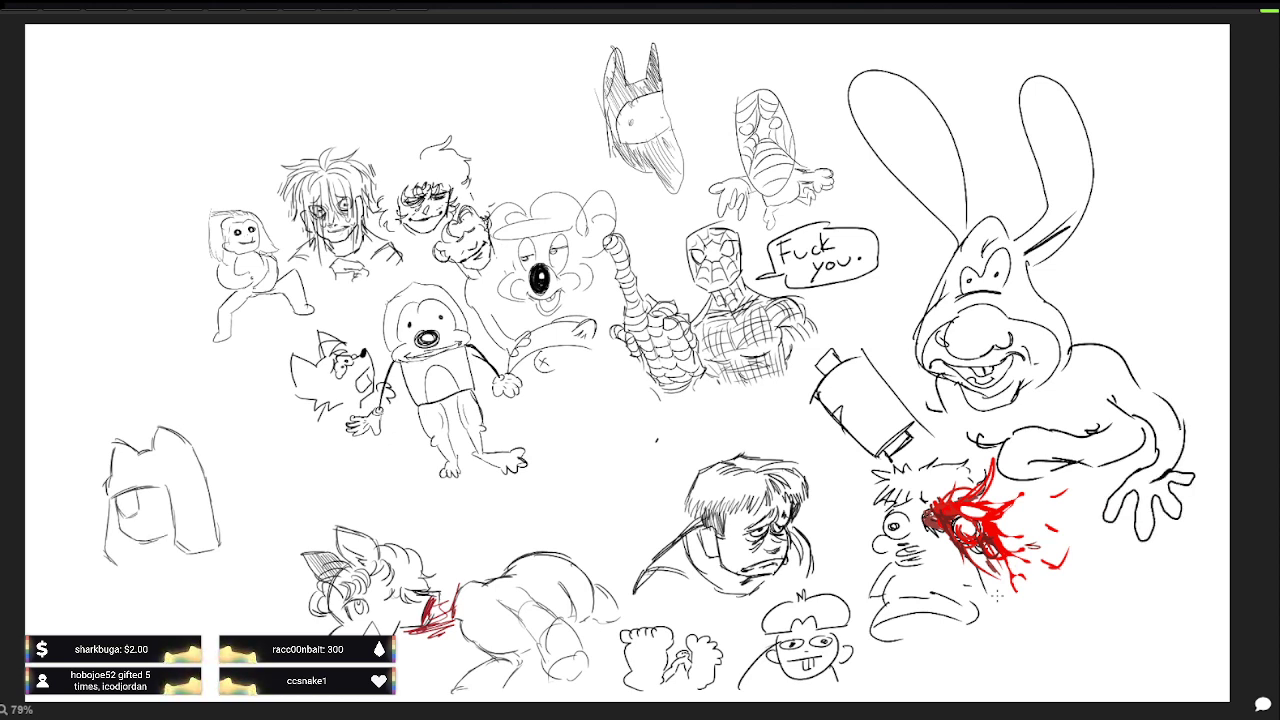
pyautogui.moveTo(146, 492); pyautogui.dragTo(140, 508)
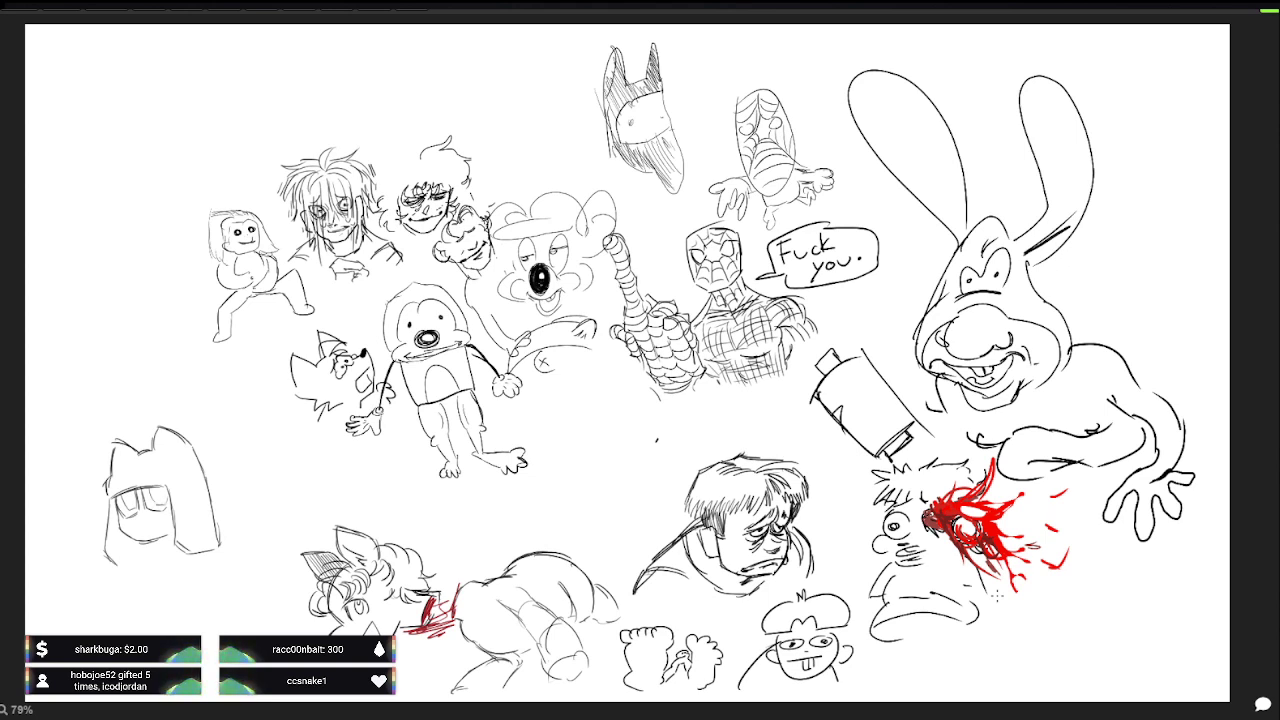
pyautogui.moveTo(146, 490); pyautogui.dragTo(160, 490)
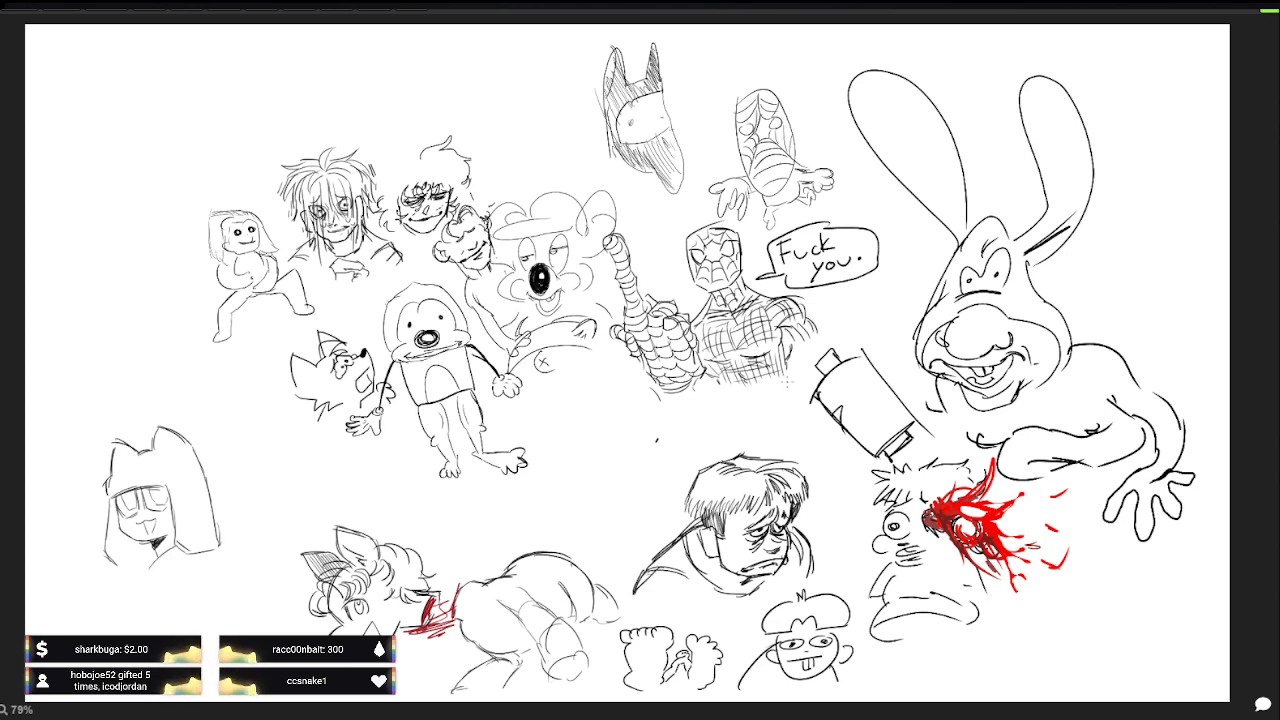
# Step: Examine the web-suited hero and speech bubble up close, and compare them with the sketches overlapping them
pyautogui.scroll(5, 764, 345)
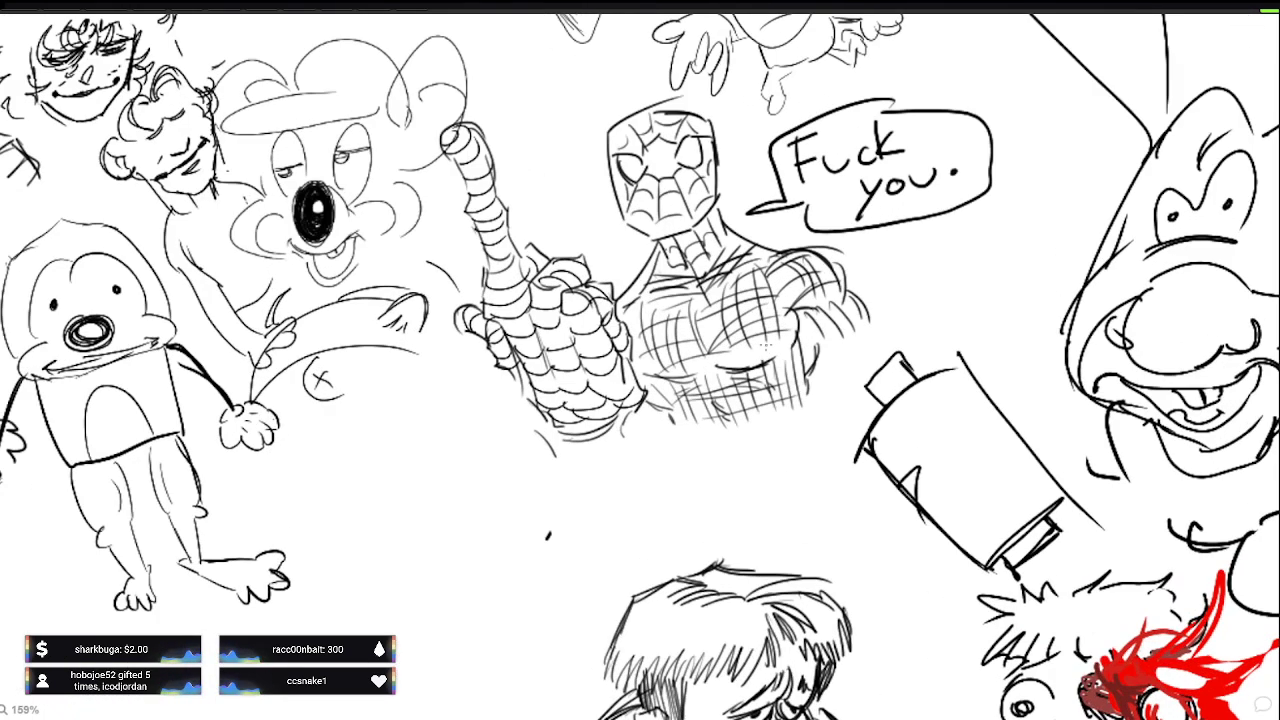
pyautogui.scroll(5, 764, 345)
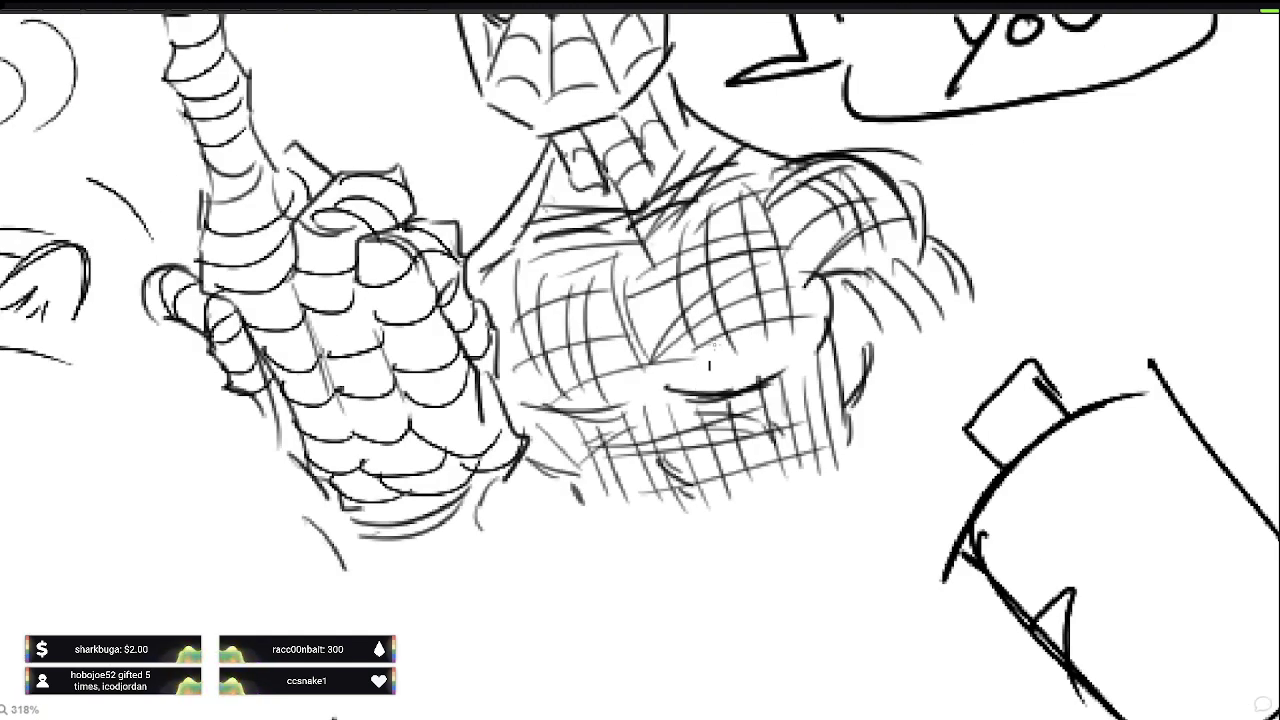
pyautogui.moveTo(656, 292)
pyautogui.mouseDown()
pyautogui.moveTo(672, 505)
pyautogui.moveTo(662, 460)
pyautogui.mouseUp()
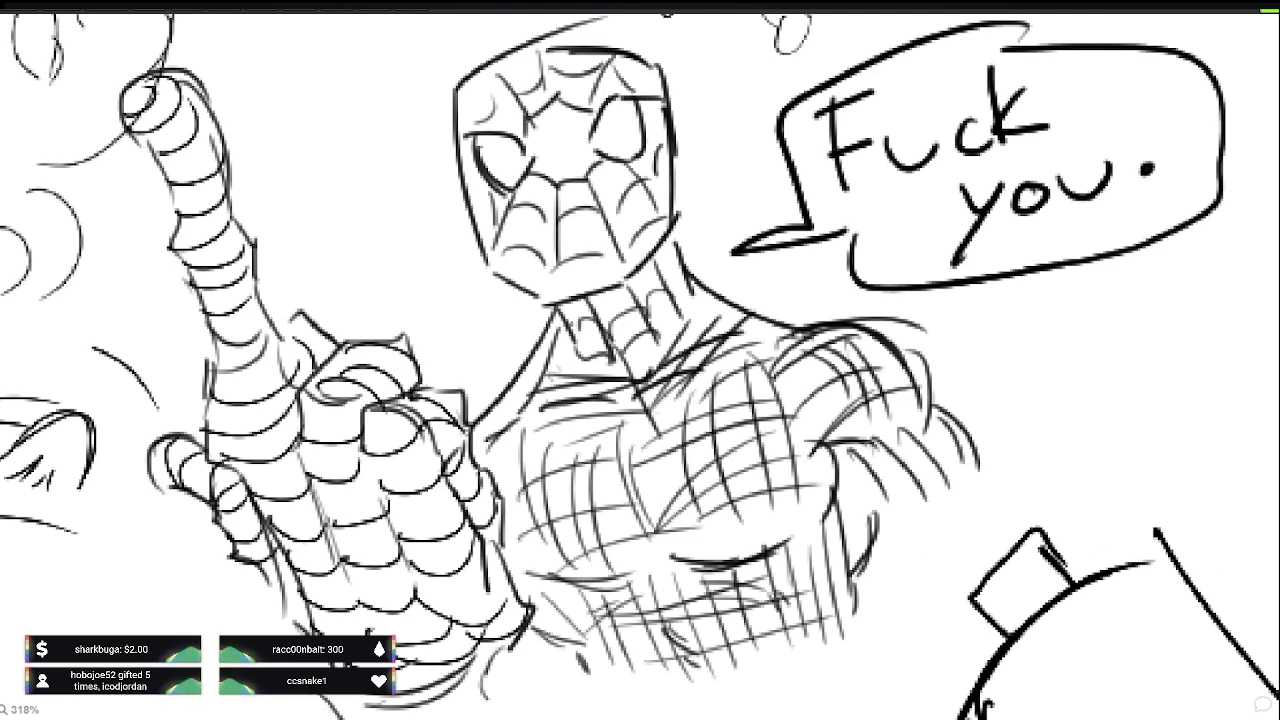
pyautogui.hotkey('ctrl', 'v')
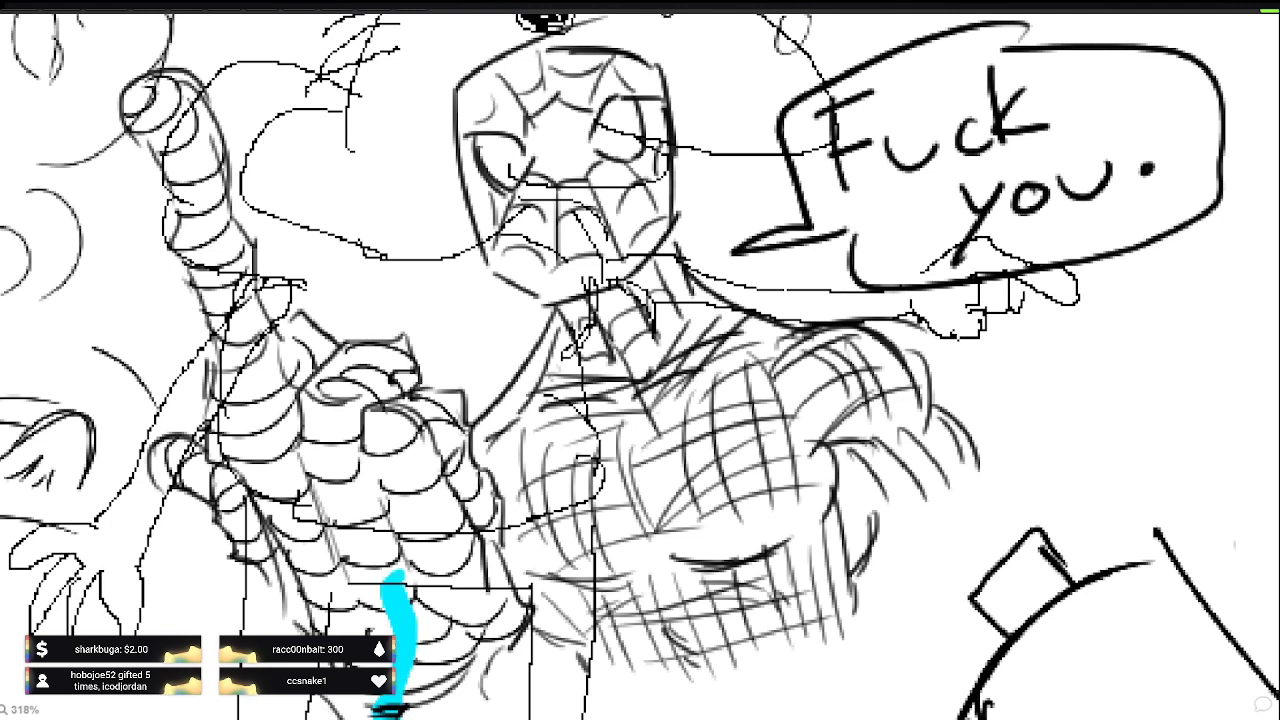
pyautogui.scroll(-4, 1080, 579)
pyautogui.scroll(-5, 926, 563)
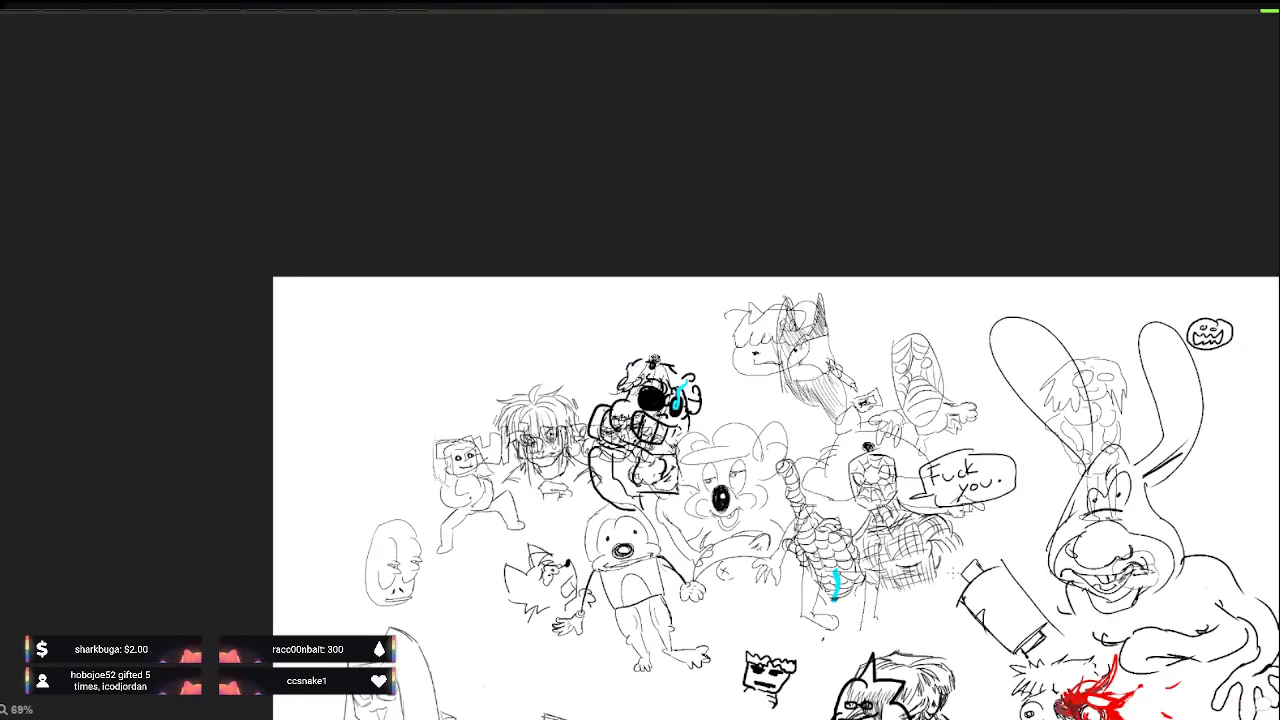
pyautogui.moveTo(945, 614); pyautogui.dragTo(810, 420)
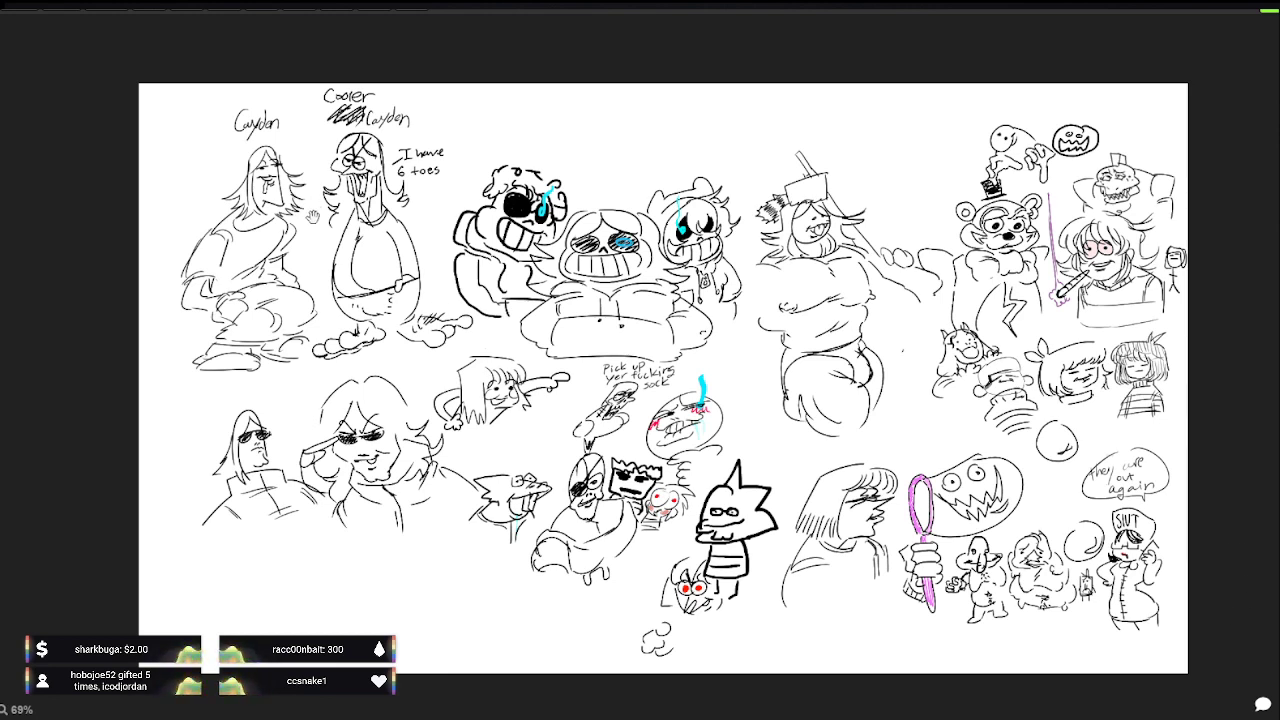
# Step: Look over the canvas with the grinning skeleton trio, the magnifying-glass scene, and the top-hatted bear
pyautogui.moveTo(321, 235); pyautogui.dragTo(338, 273)
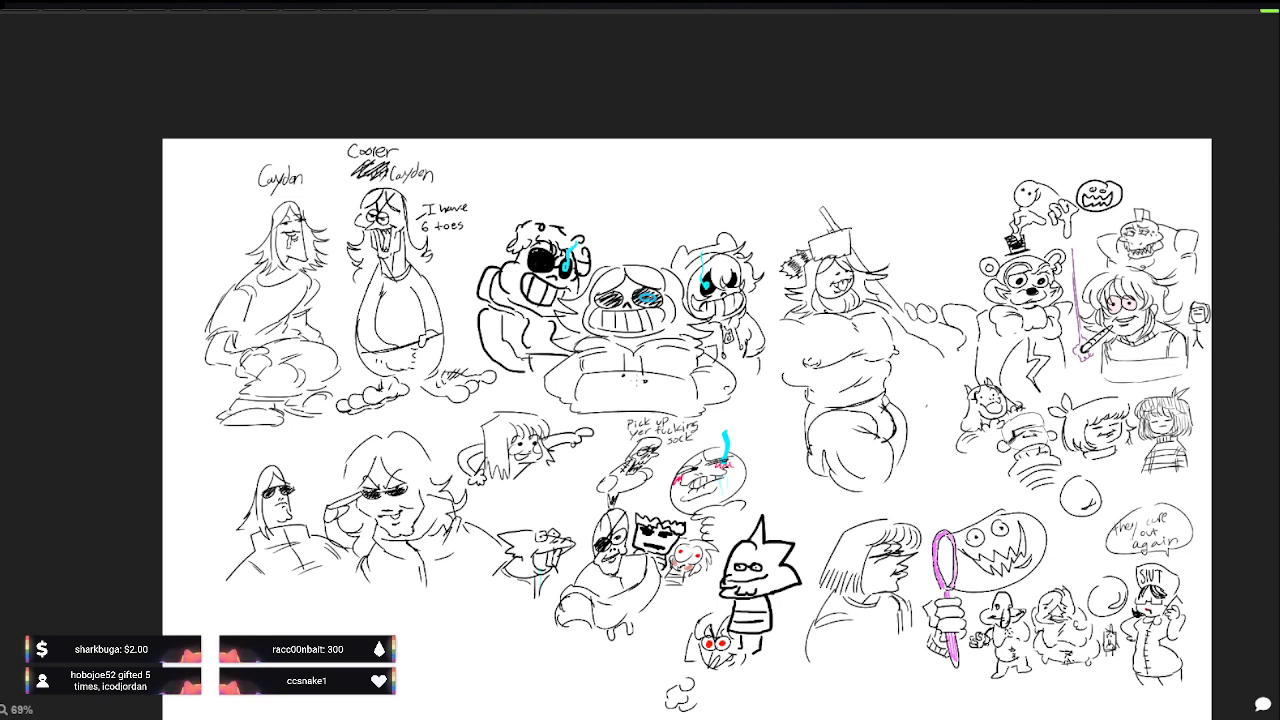
pyautogui.scroll(6, 634, 378)
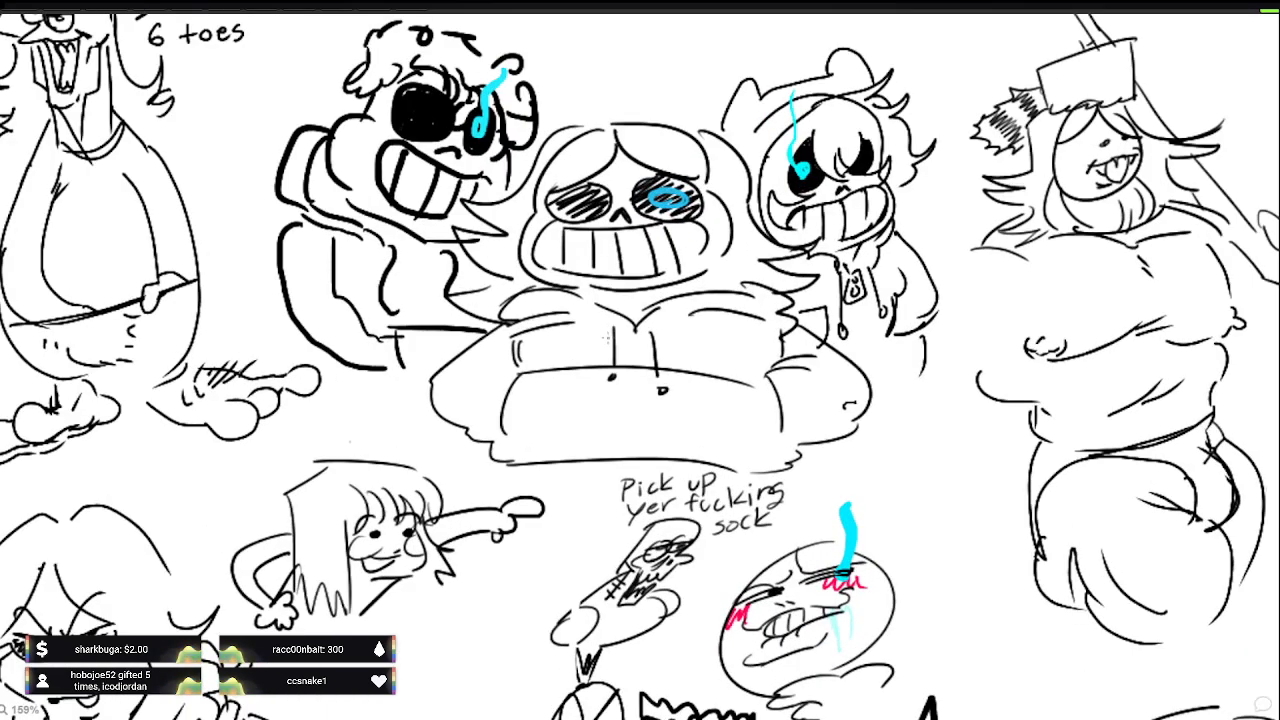
pyautogui.moveTo(605, 513)
pyautogui.mouseDown()
pyautogui.moveTo(637, 427)
pyautogui.moveTo(900, 378)
pyautogui.moveTo(896, 336)
pyautogui.moveTo(790, 197)
pyautogui.moveTo(503, 161)
pyautogui.mouseUp()
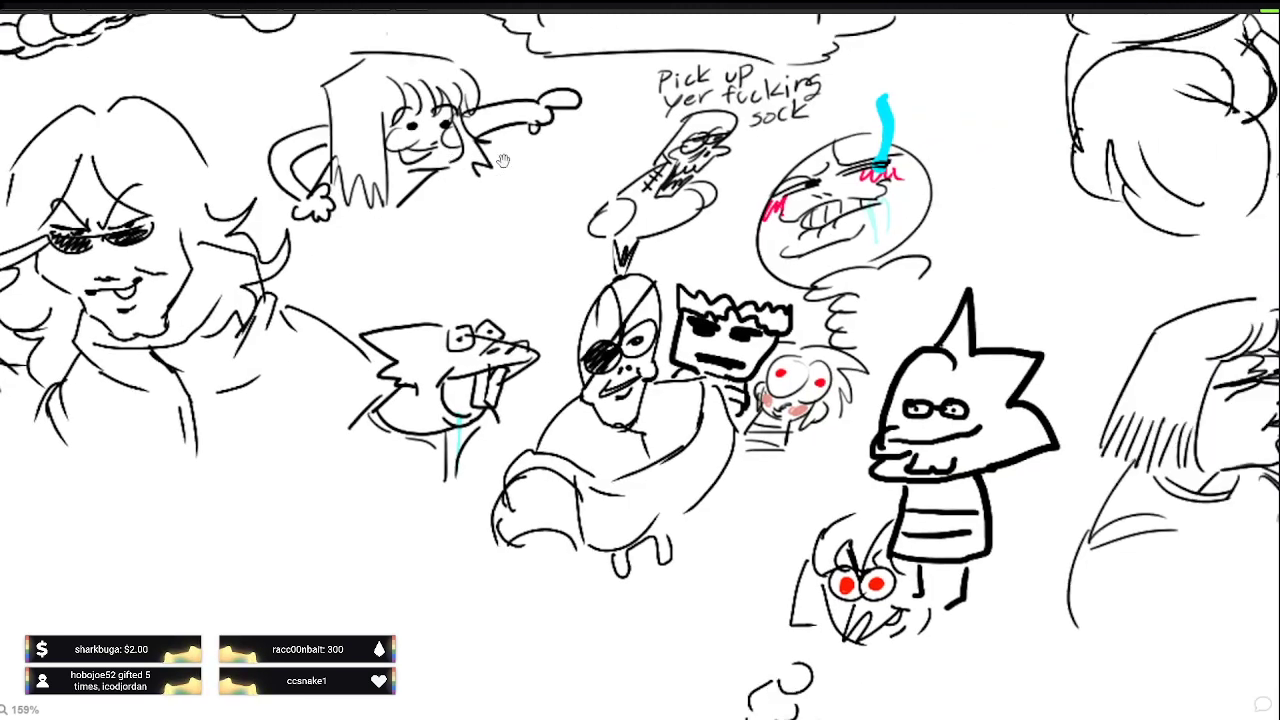
pyautogui.moveTo(1075, 396); pyautogui.dragTo(868, 400)
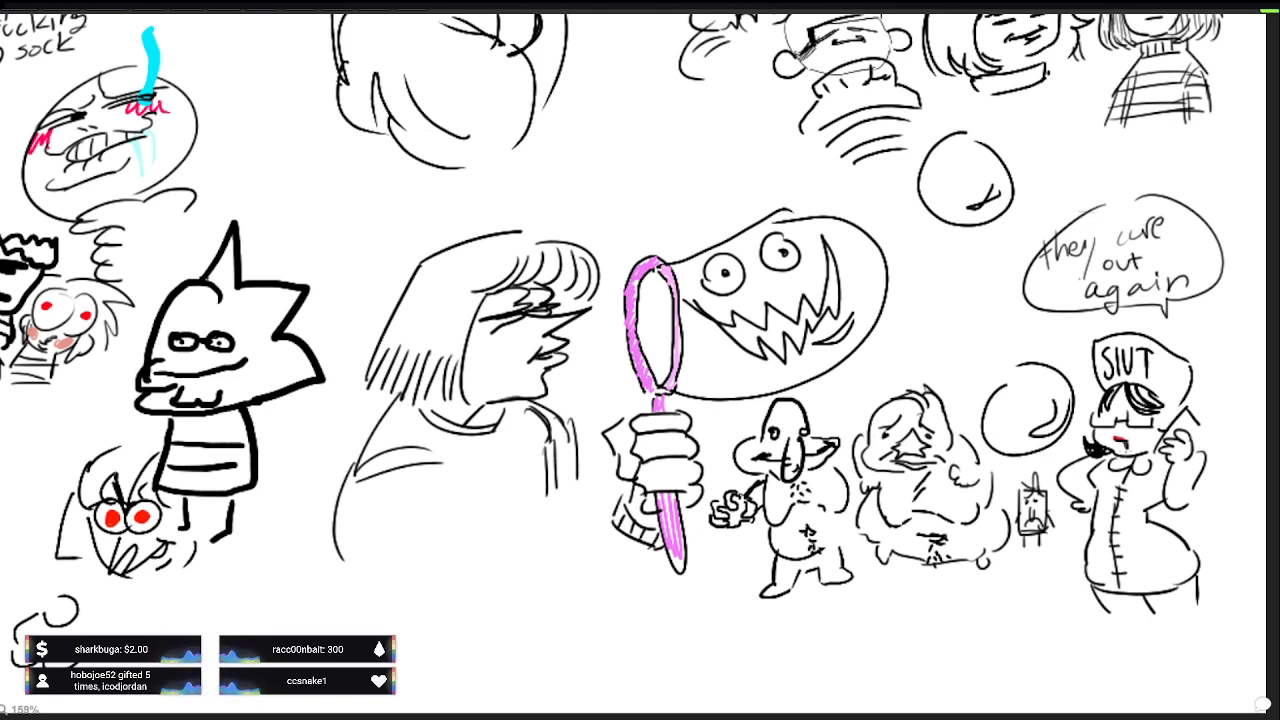
pyautogui.moveTo(1038, 367); pyautogui.dragTo(1016, 454)
pyautogui.moveTo(1027, 400); pyautogui.dragTo(833, 697)
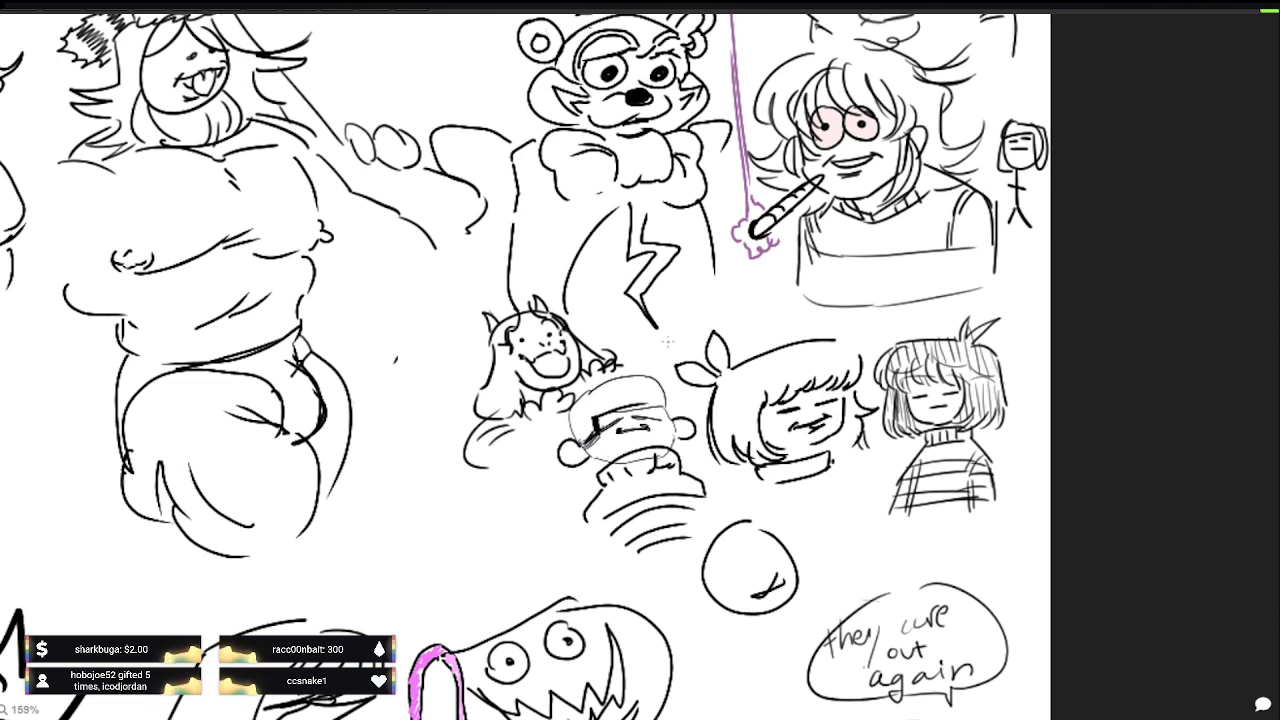
pyautogui.moveTo(675, 285); pyautogui.dragTo(658, 457)
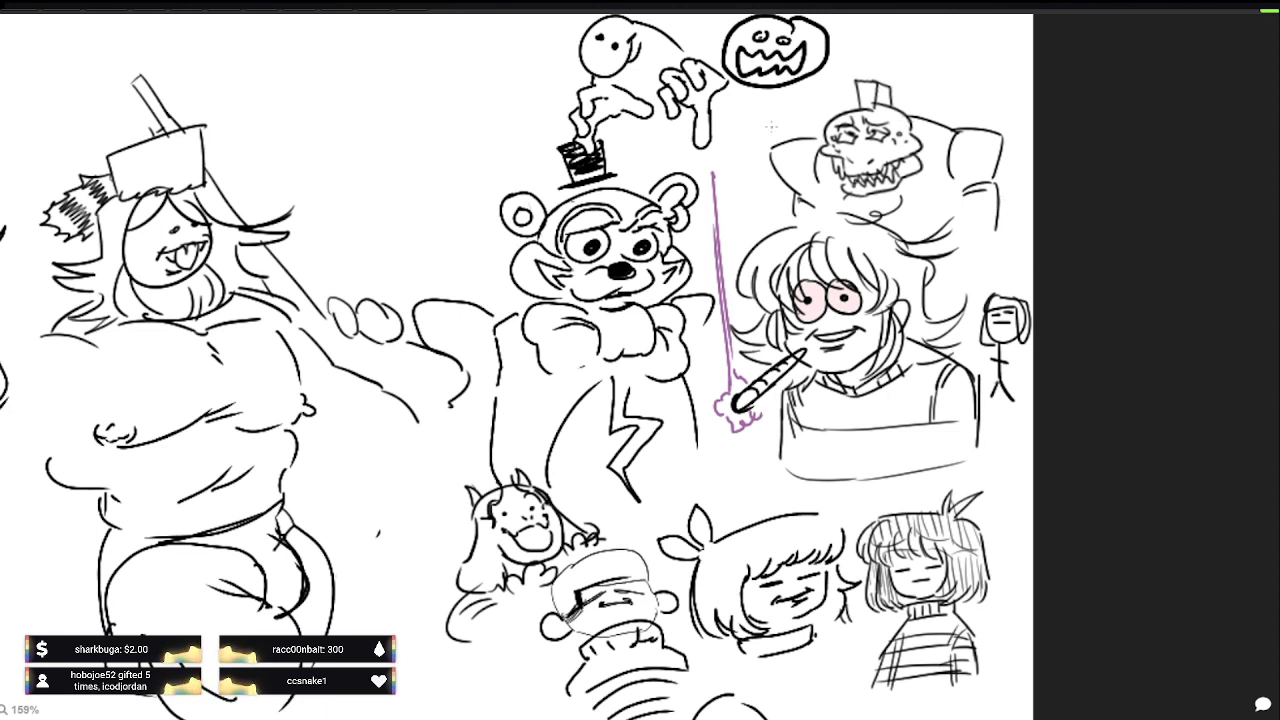
pyautogui.moveTo(757, 136); pyautogui.dragTo(731, 170)
pyautogui.moveTo(624, 202); pyautogui.dragTo(830, 221)
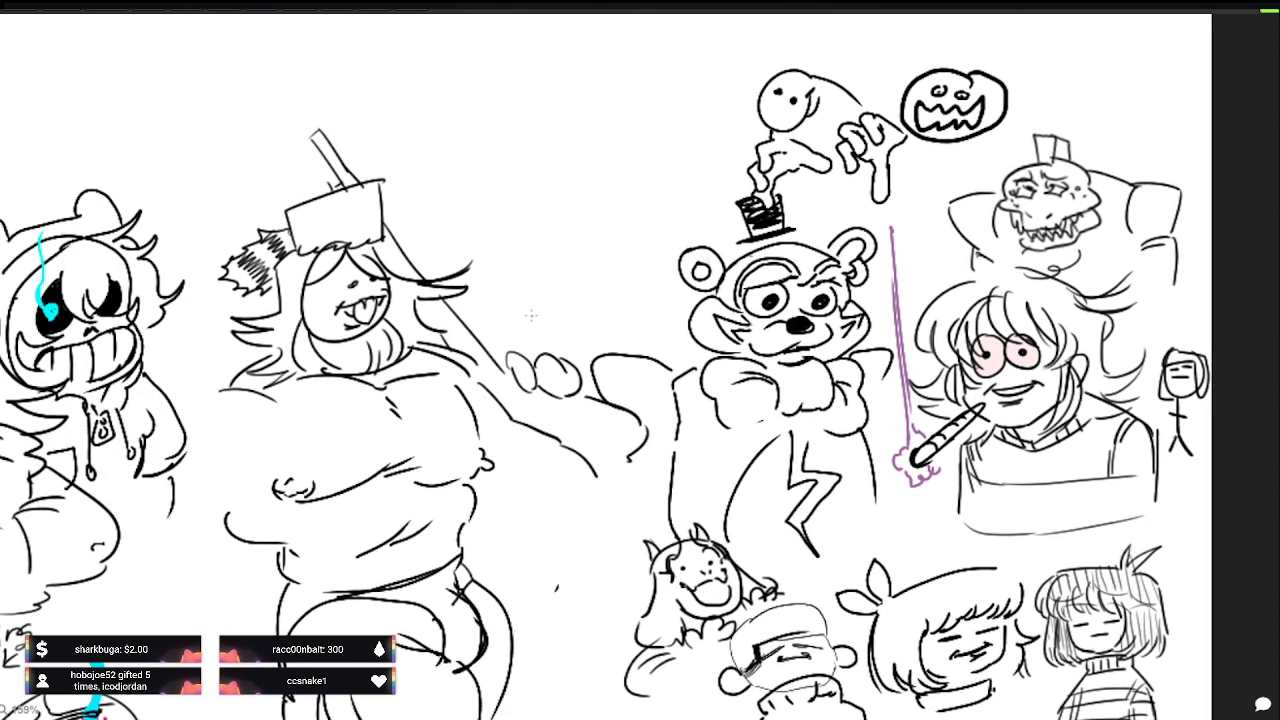
# Step: Look over the canvas with the long-nosed capped figure, the man in the green shirt, and the kissing couple
pyautogui.scroll(-5, 328, 328)
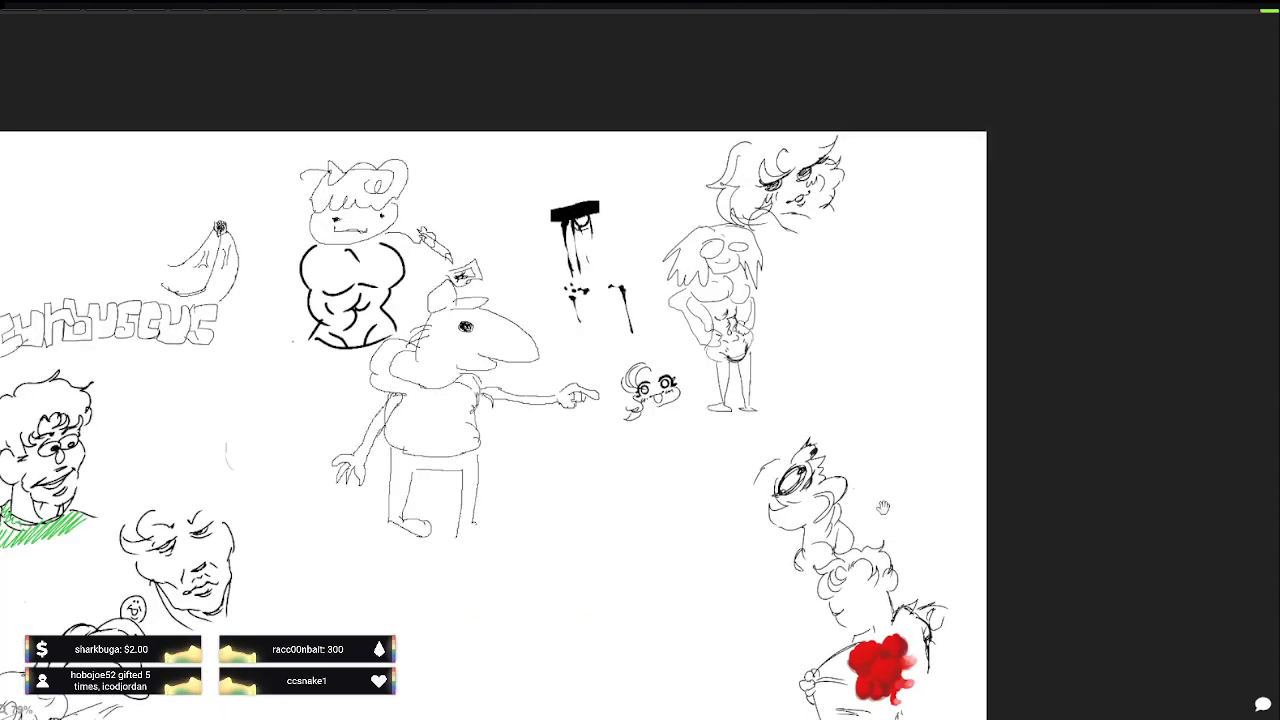
pyautogui.moveTo(883, 507)
pyautogui.mouseDown()
pyautogui.moveTo(920, 483)
pyautogui.moveTo(902, 437)
pyautogui.mouseUp()
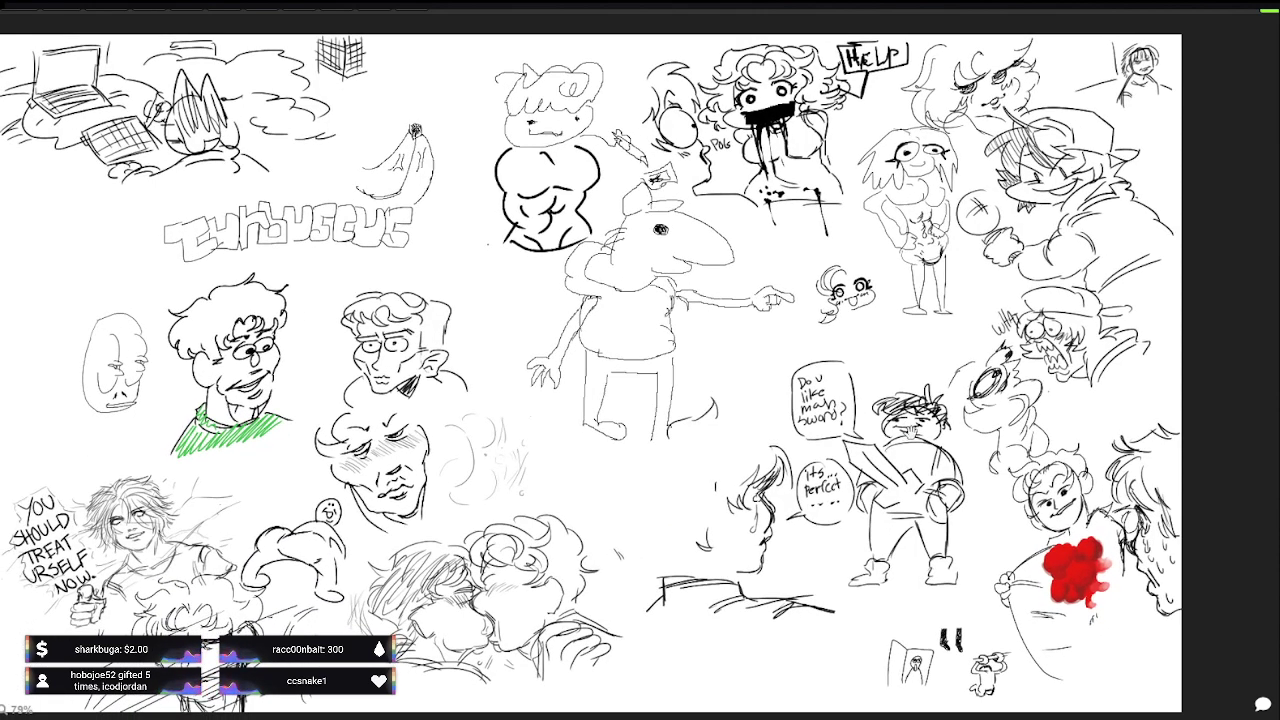
pyautogui.hscroll(-2, 905, 432)
pyautogui.hscroll(-2, 640, 373)
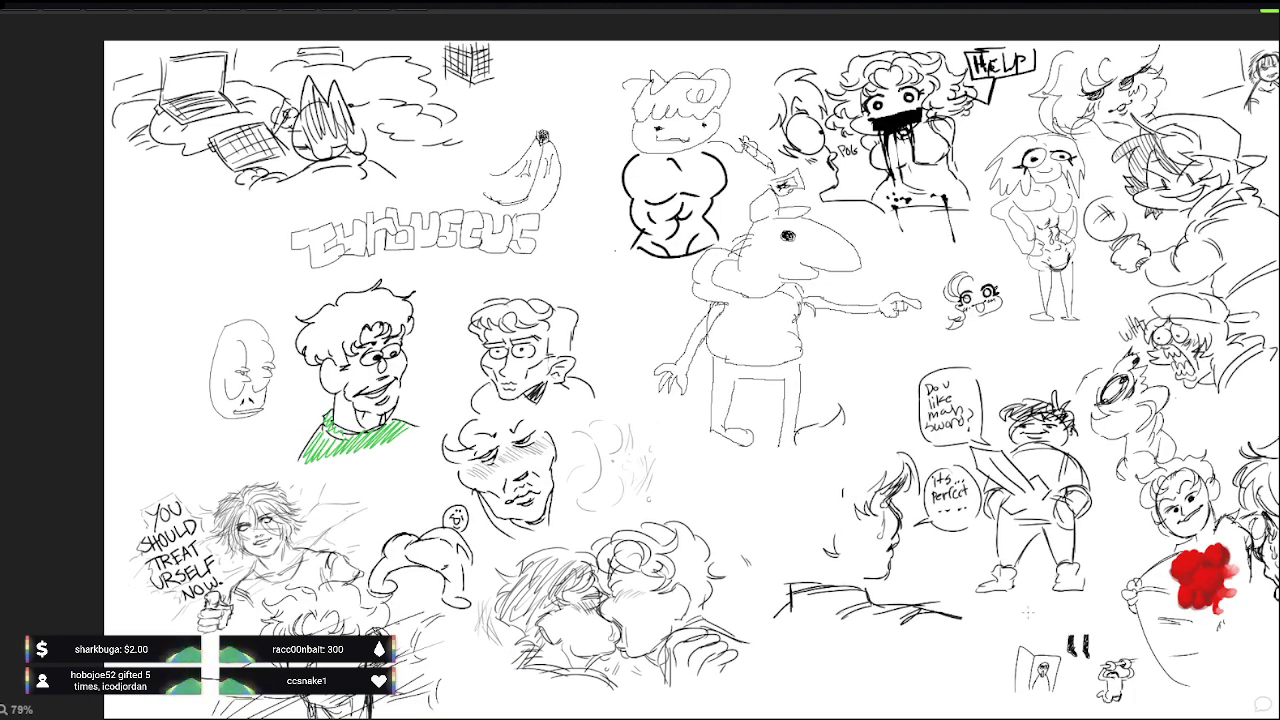
pyautogui.hscroll(3, 990, 606)
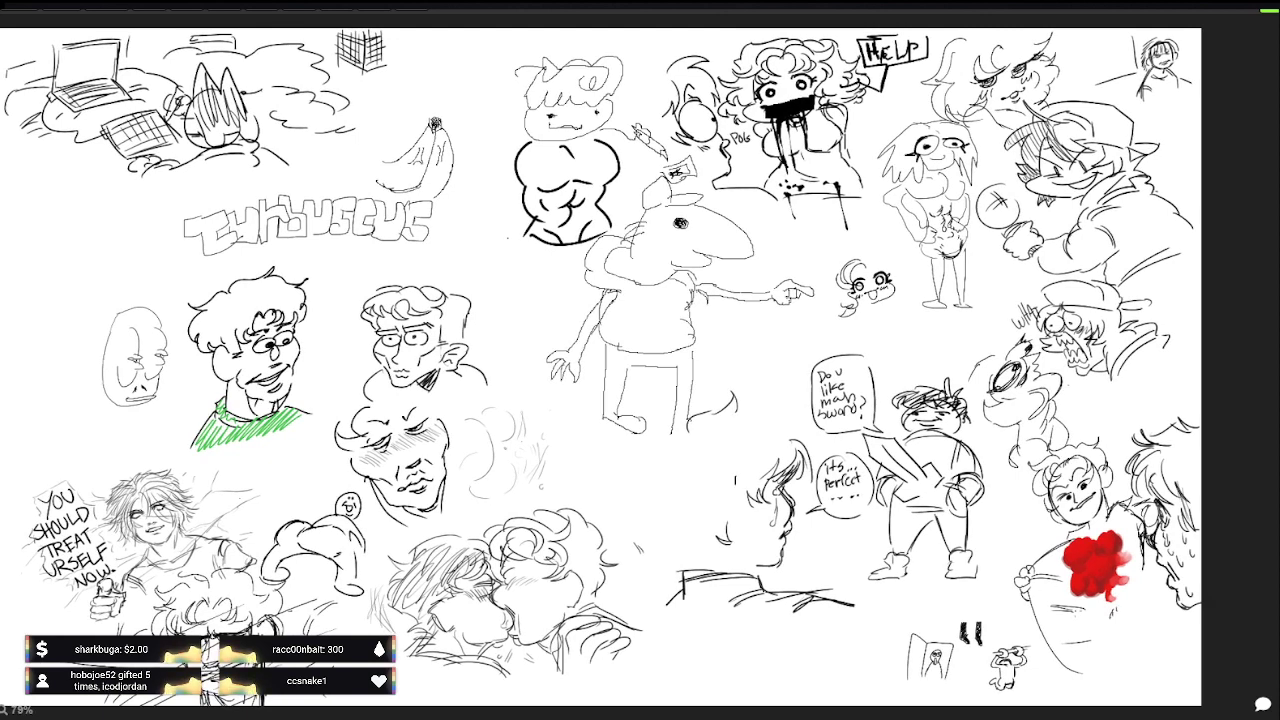